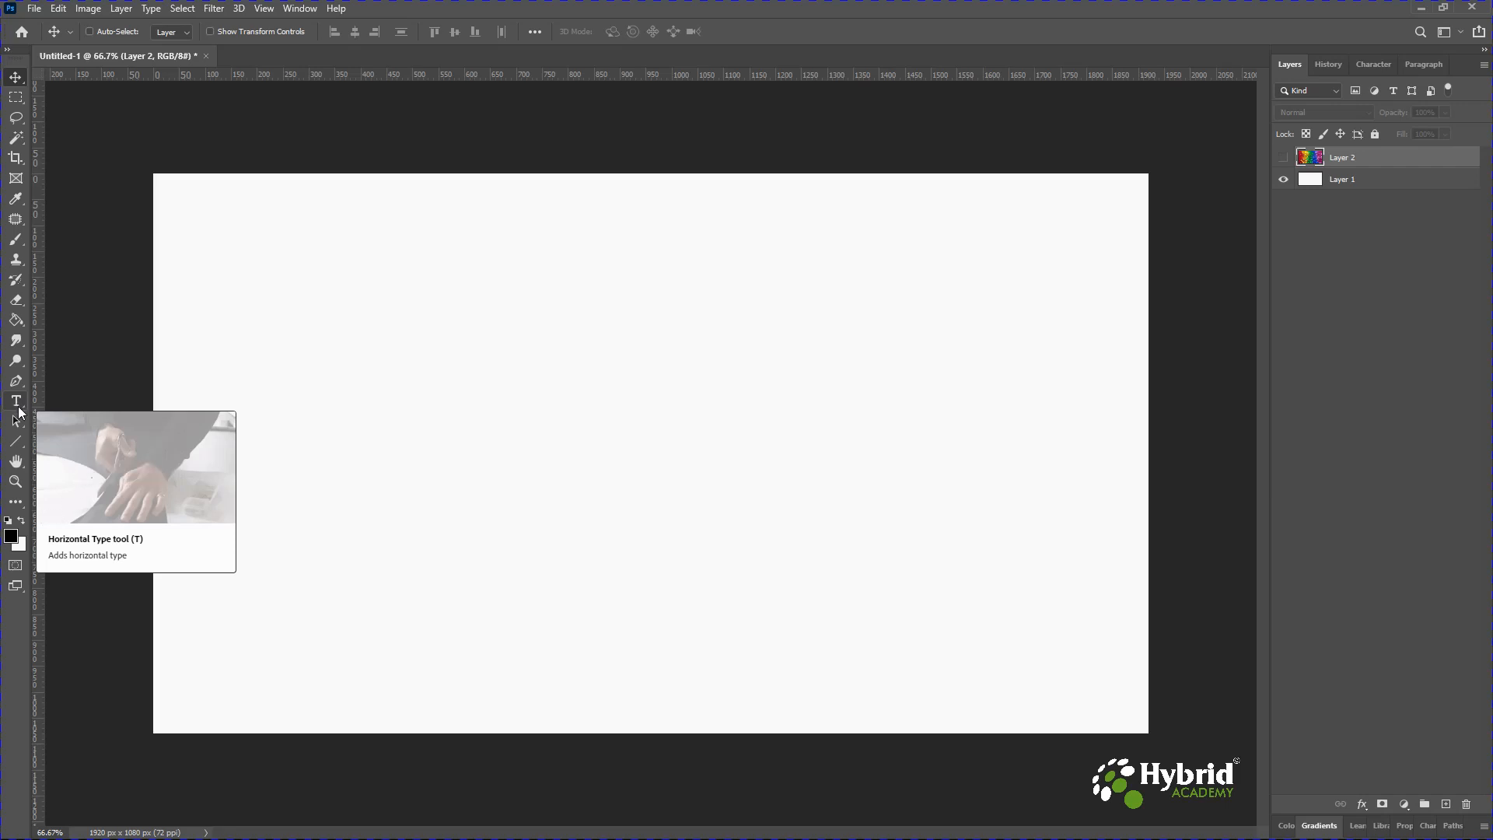
Add horizontal text reading "Horizontal Type Tool" and move it to the upper centre of the canvas.
click(16, 405)
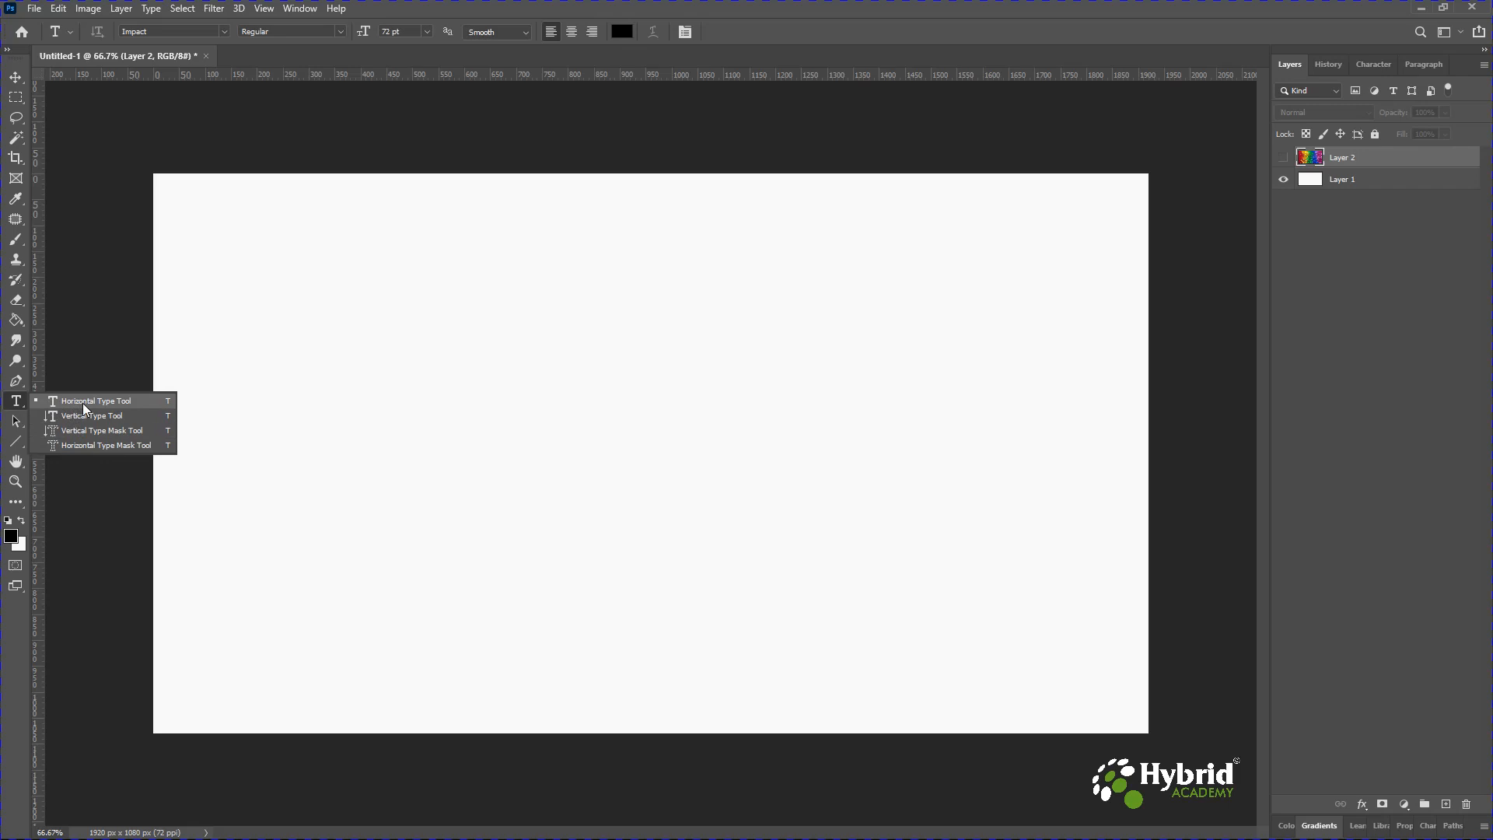
click(83, 404)
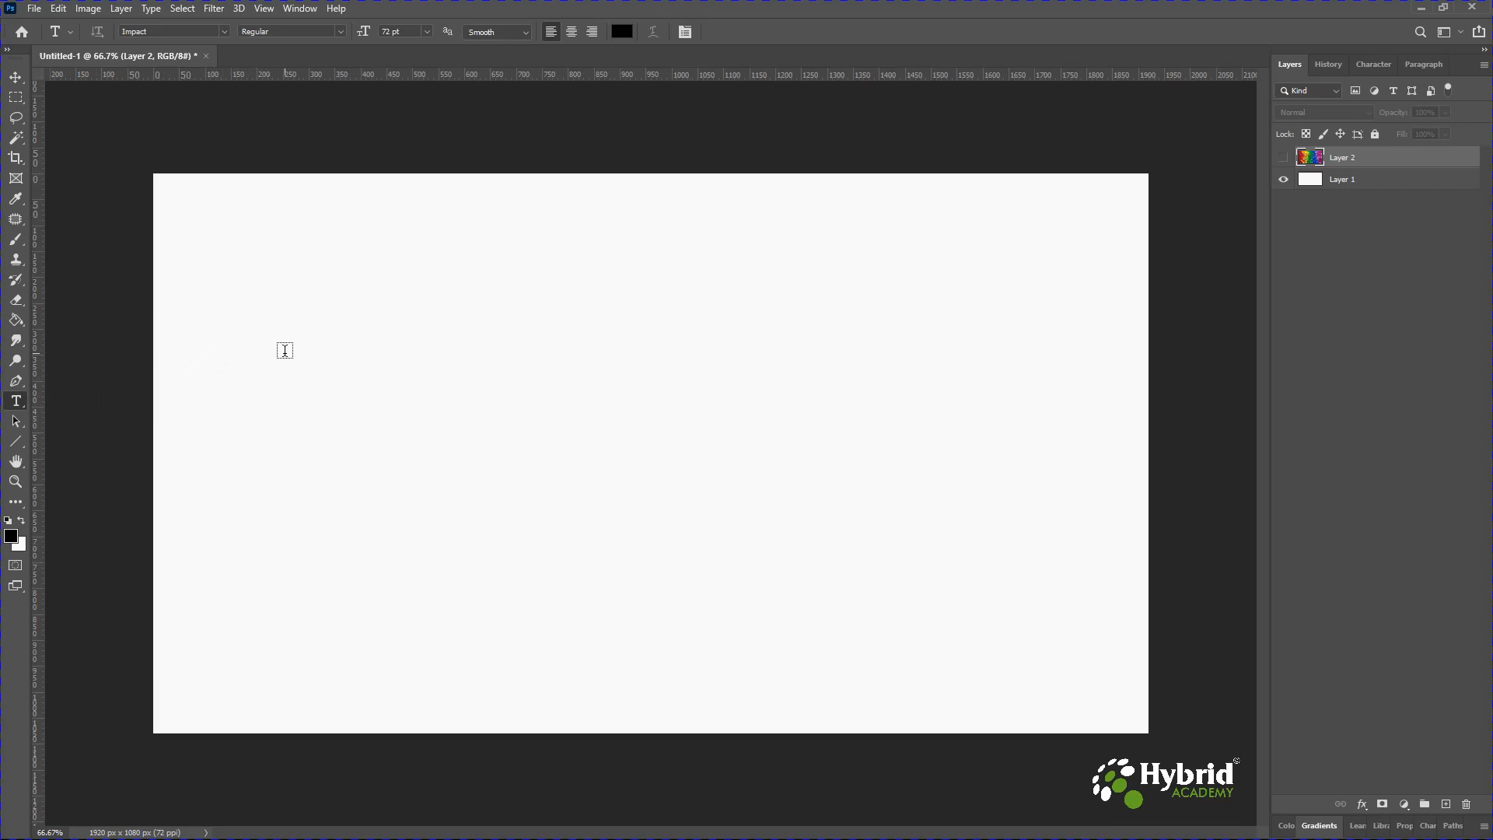
click(296, 303)
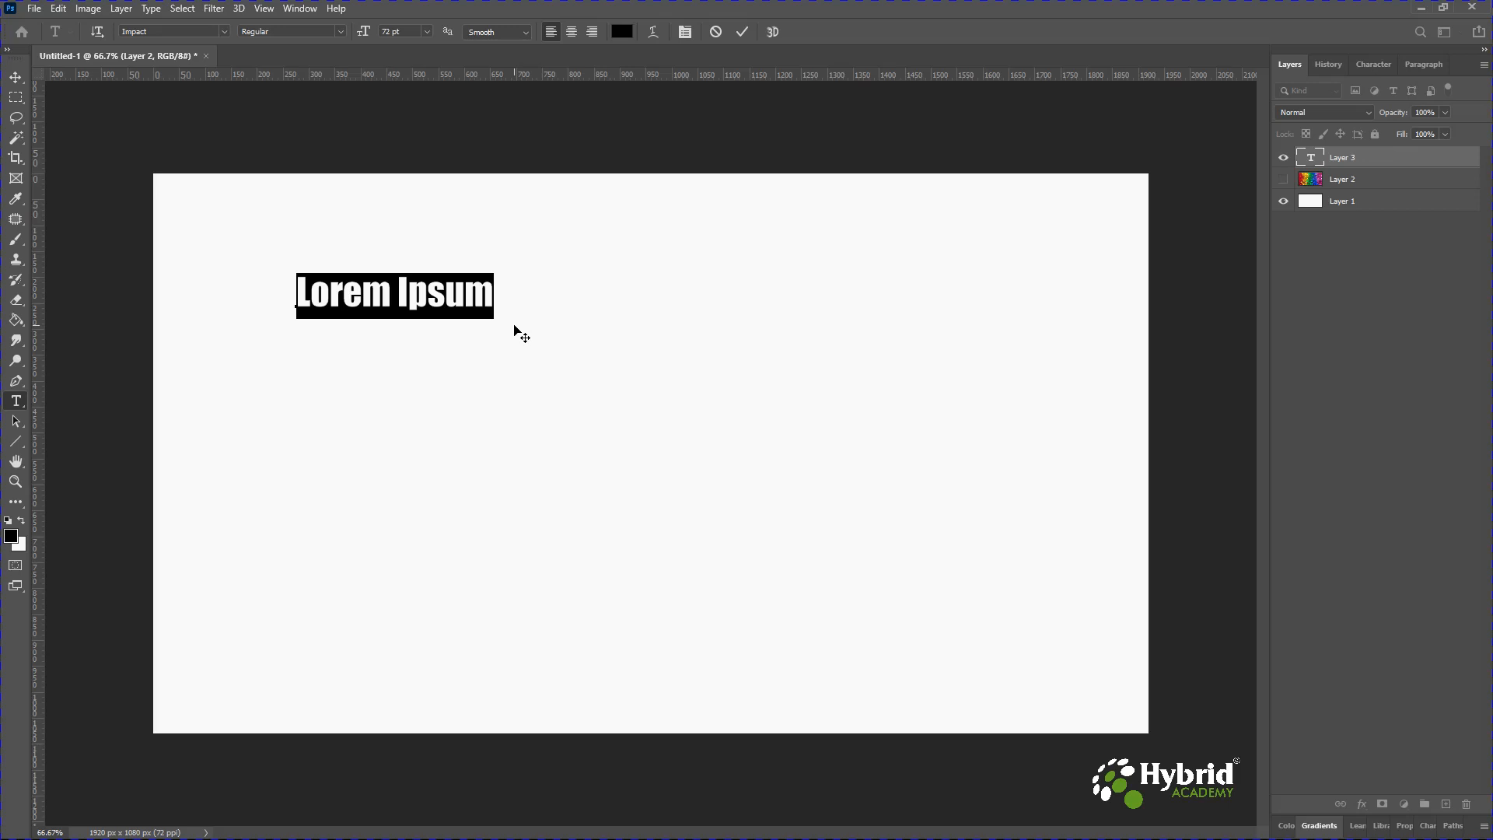
text(Horizontal T)
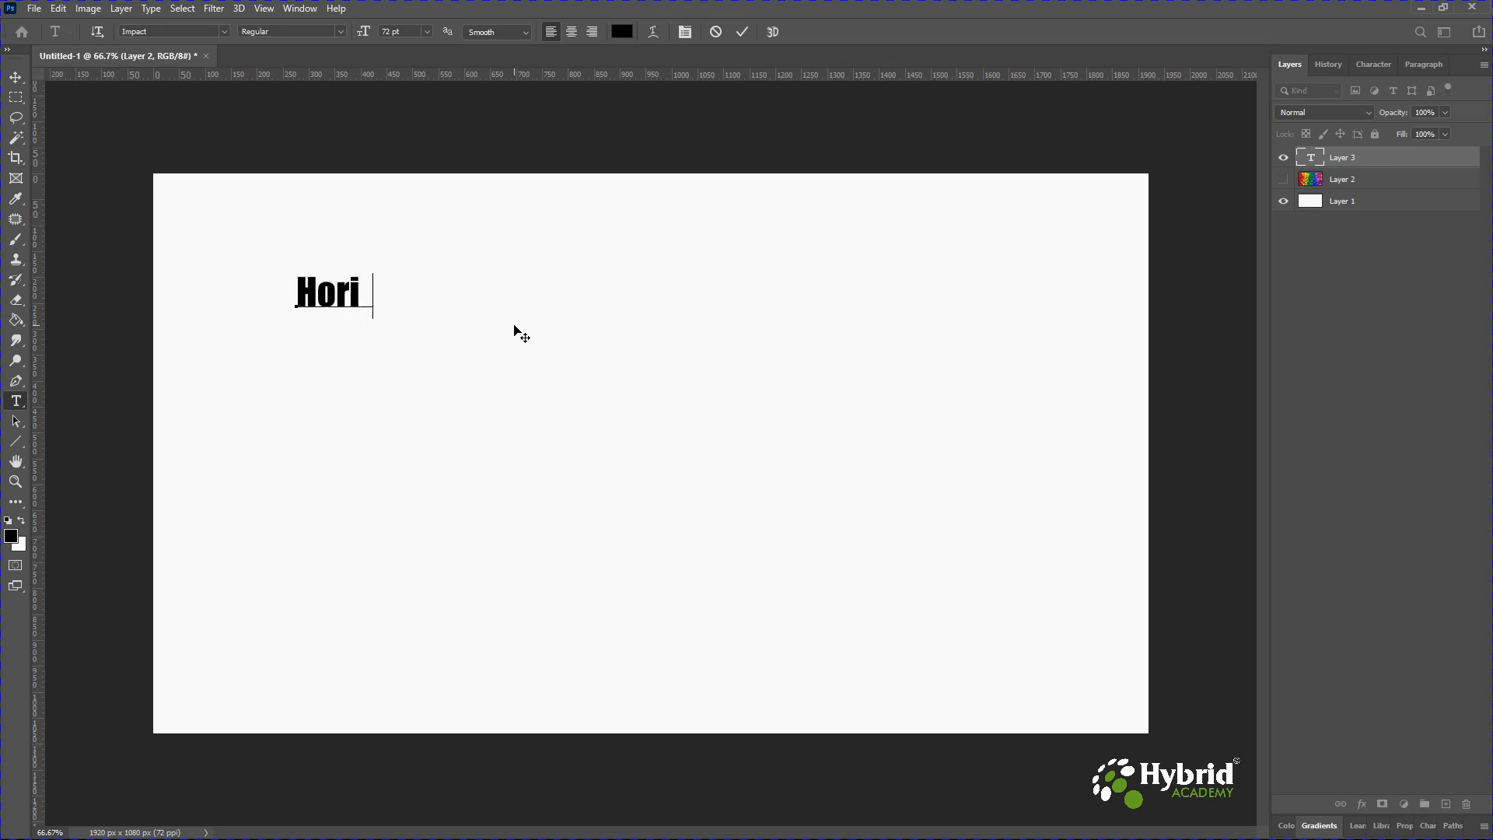
text(ype Tool)
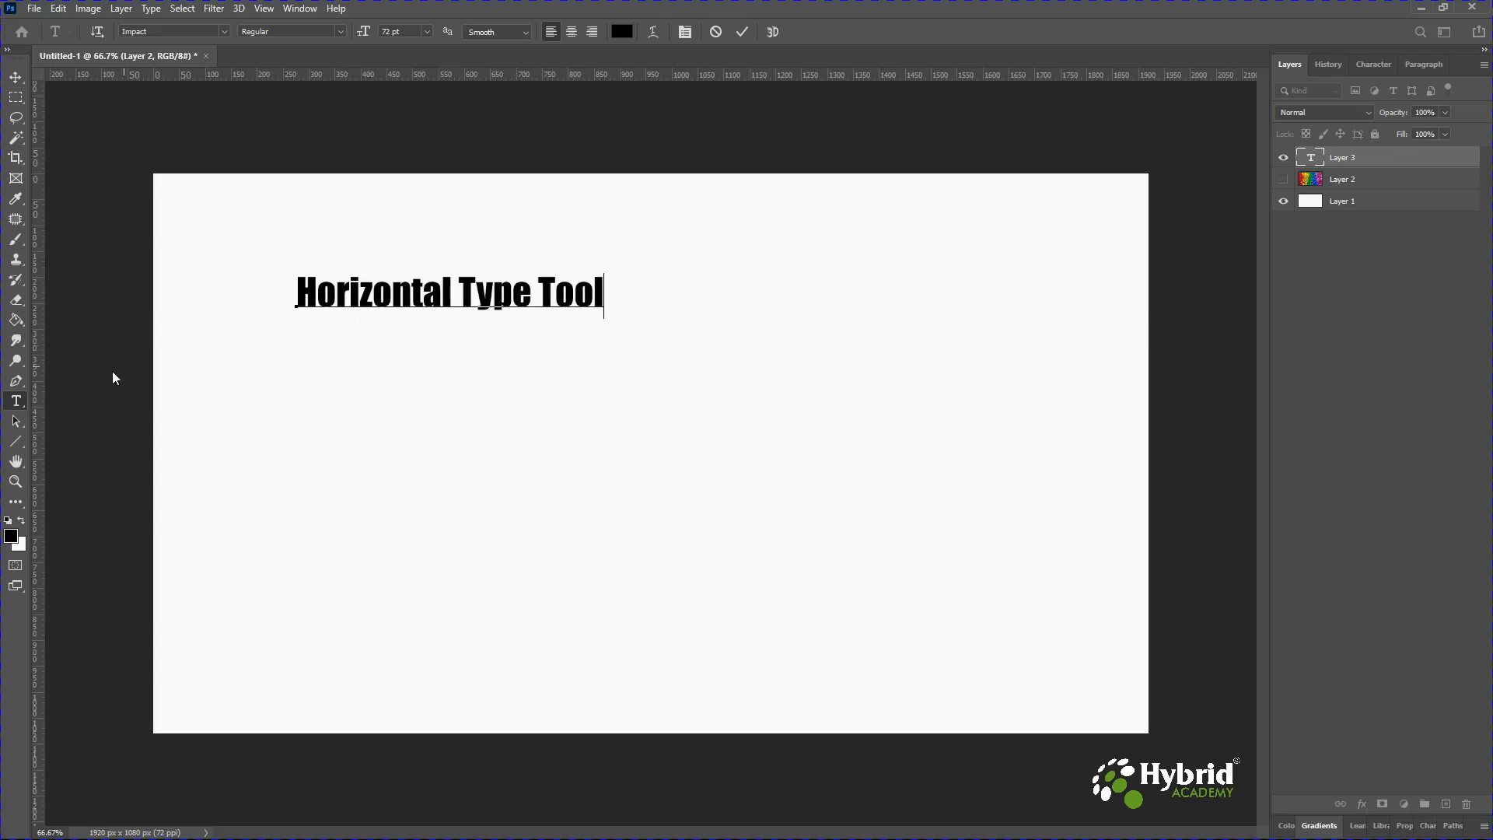
click(16, 77)
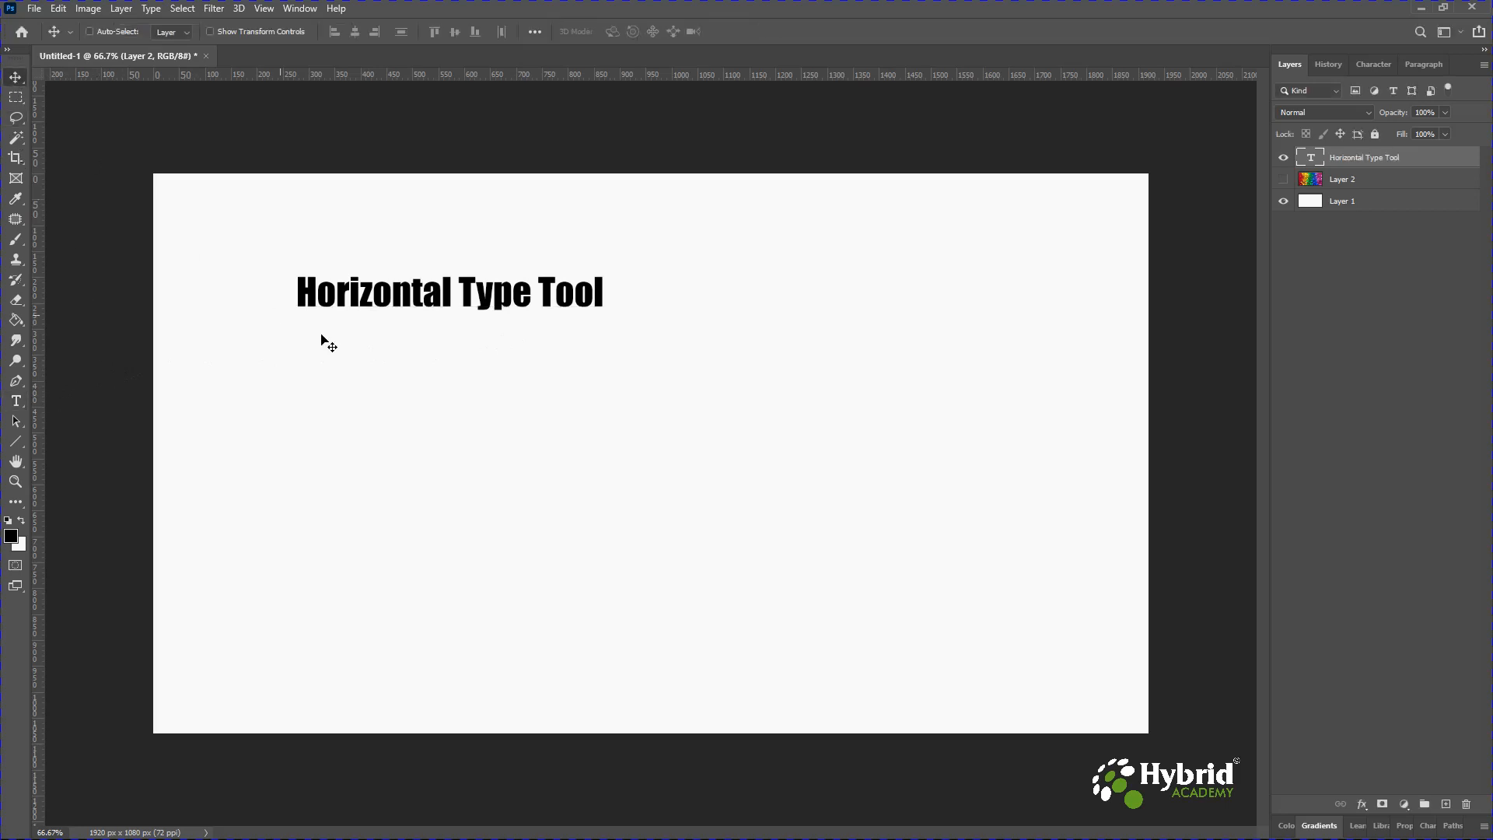
drag(385, 293, 612, 260)
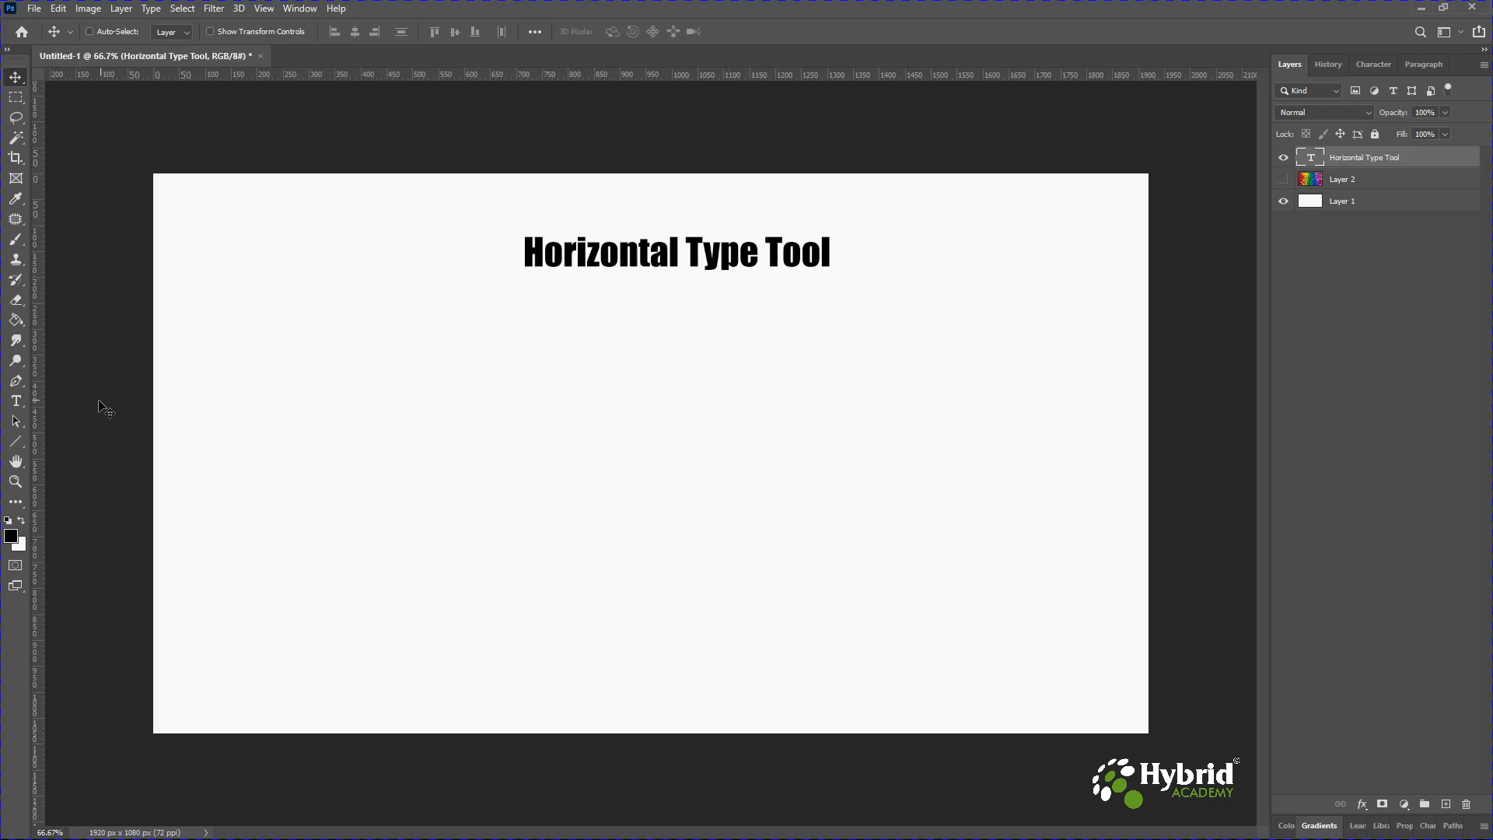
Add vertical text in two columns reading "Vertical" and "TypeTool" left of the horizontal title.
click(18, 402)
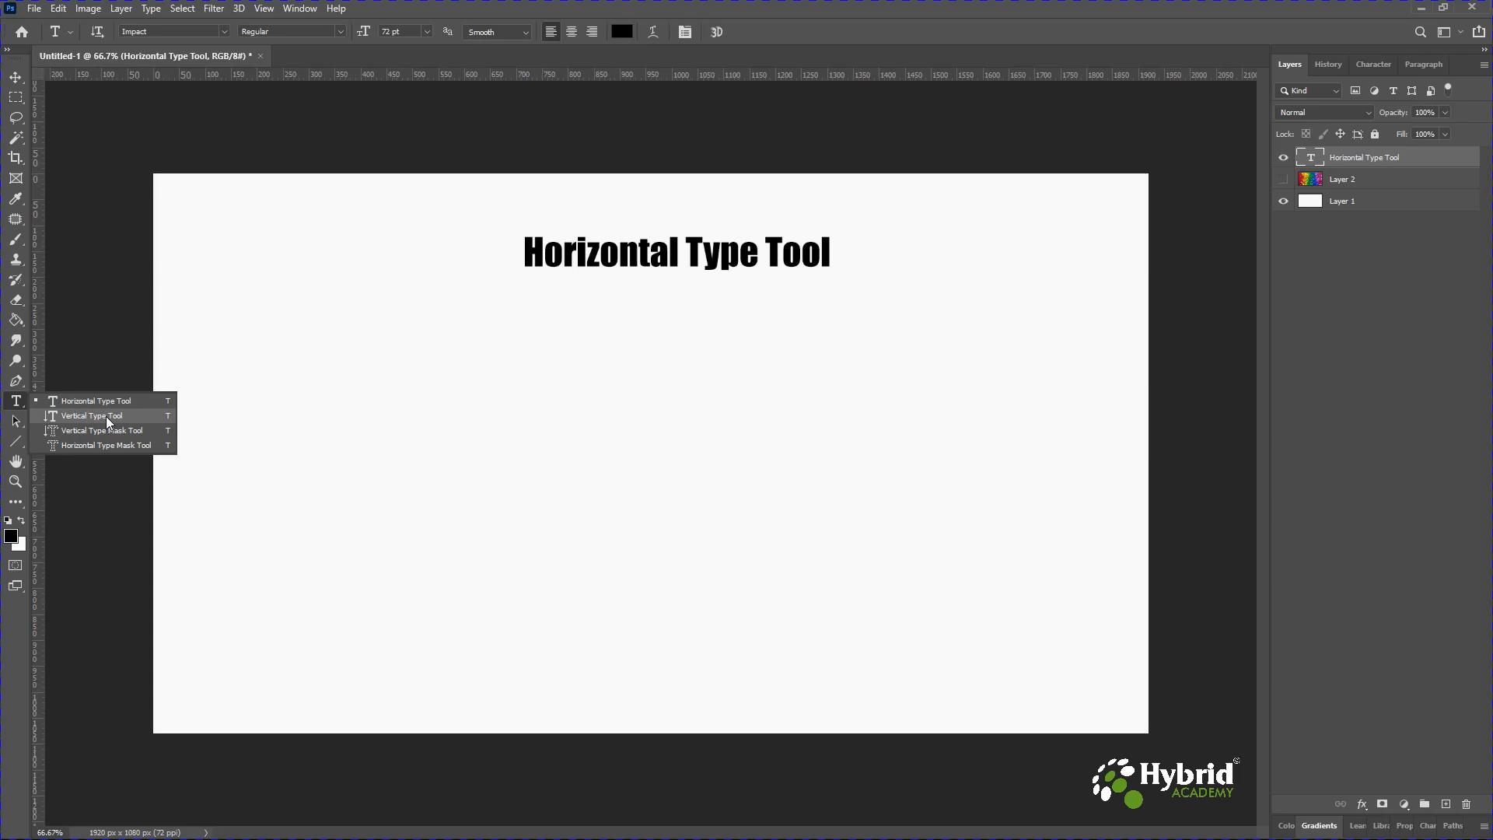
click(107, 418)
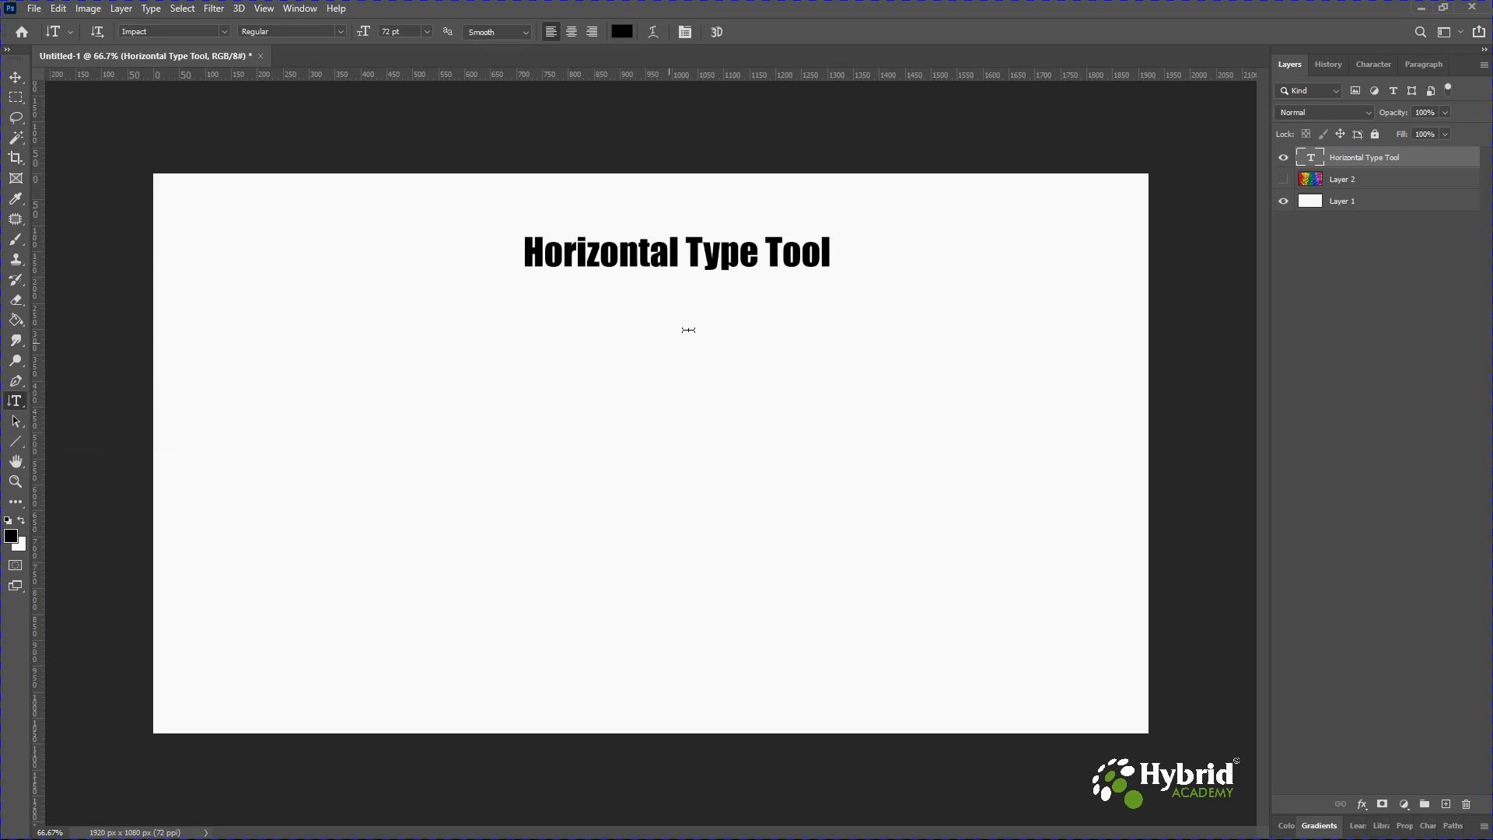
click(354, 248)
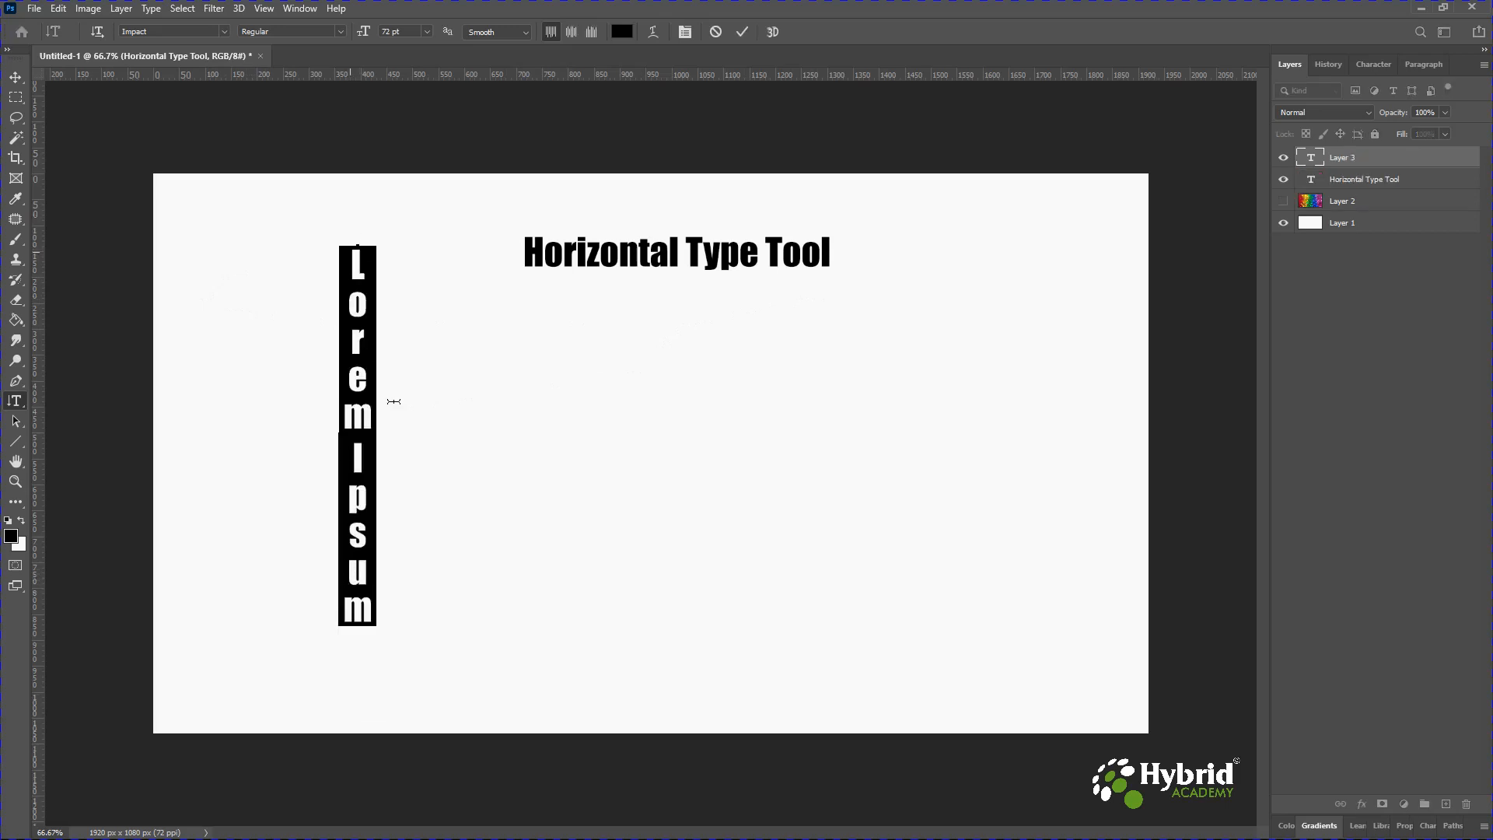
text(ver)
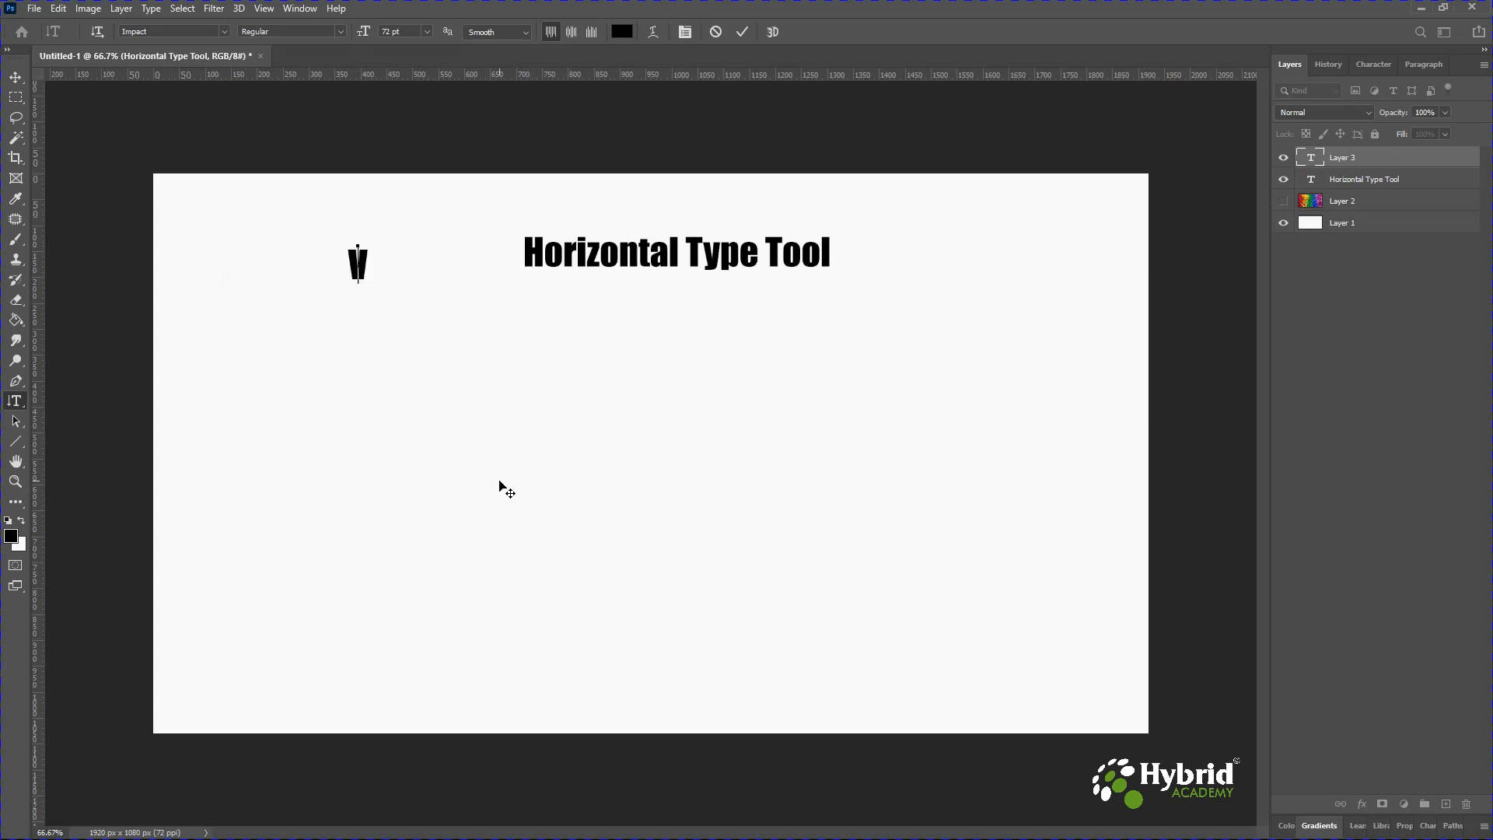
text(tical)
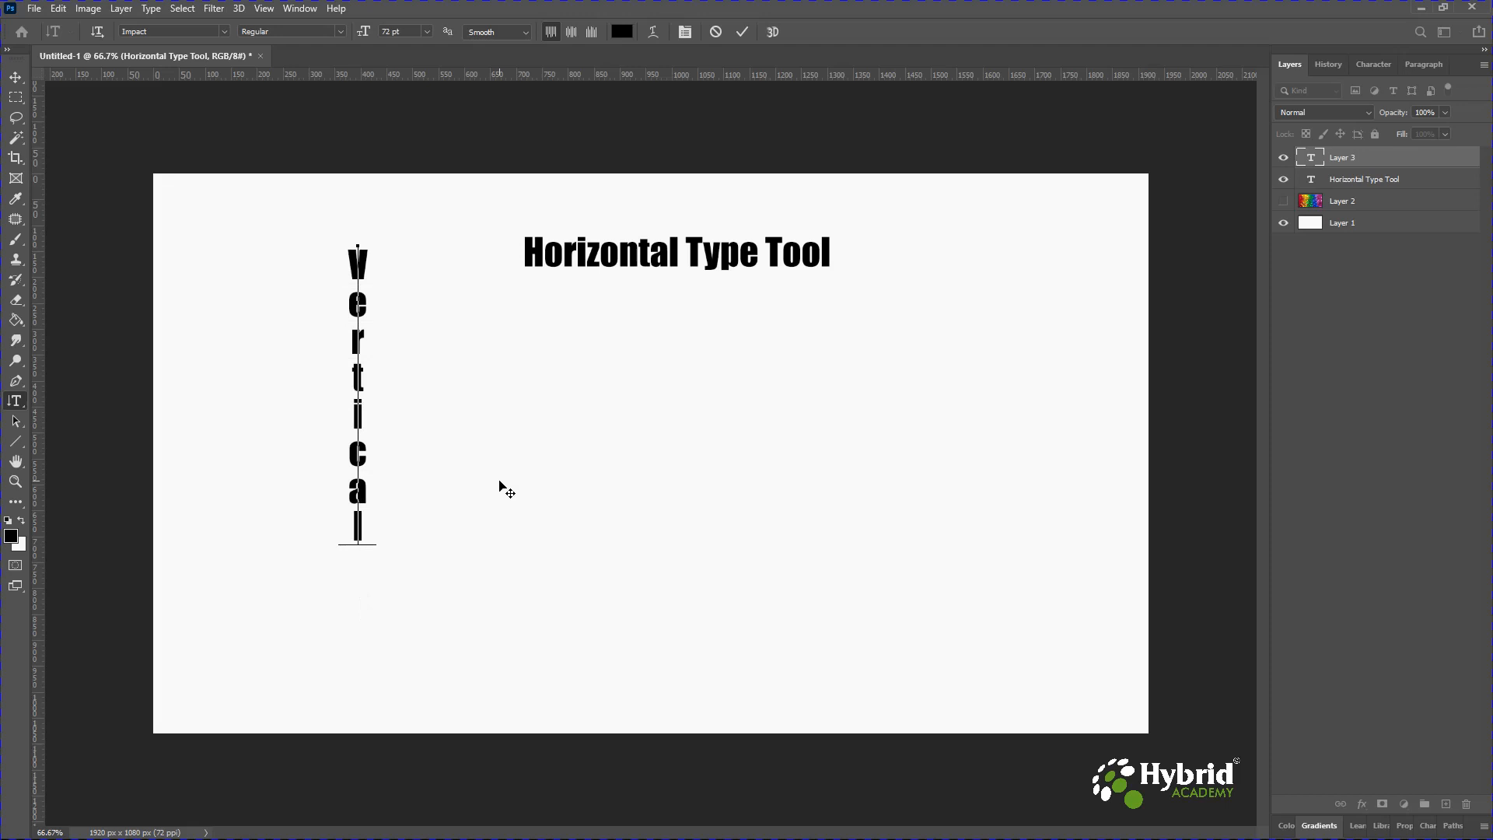
text(TypeT)
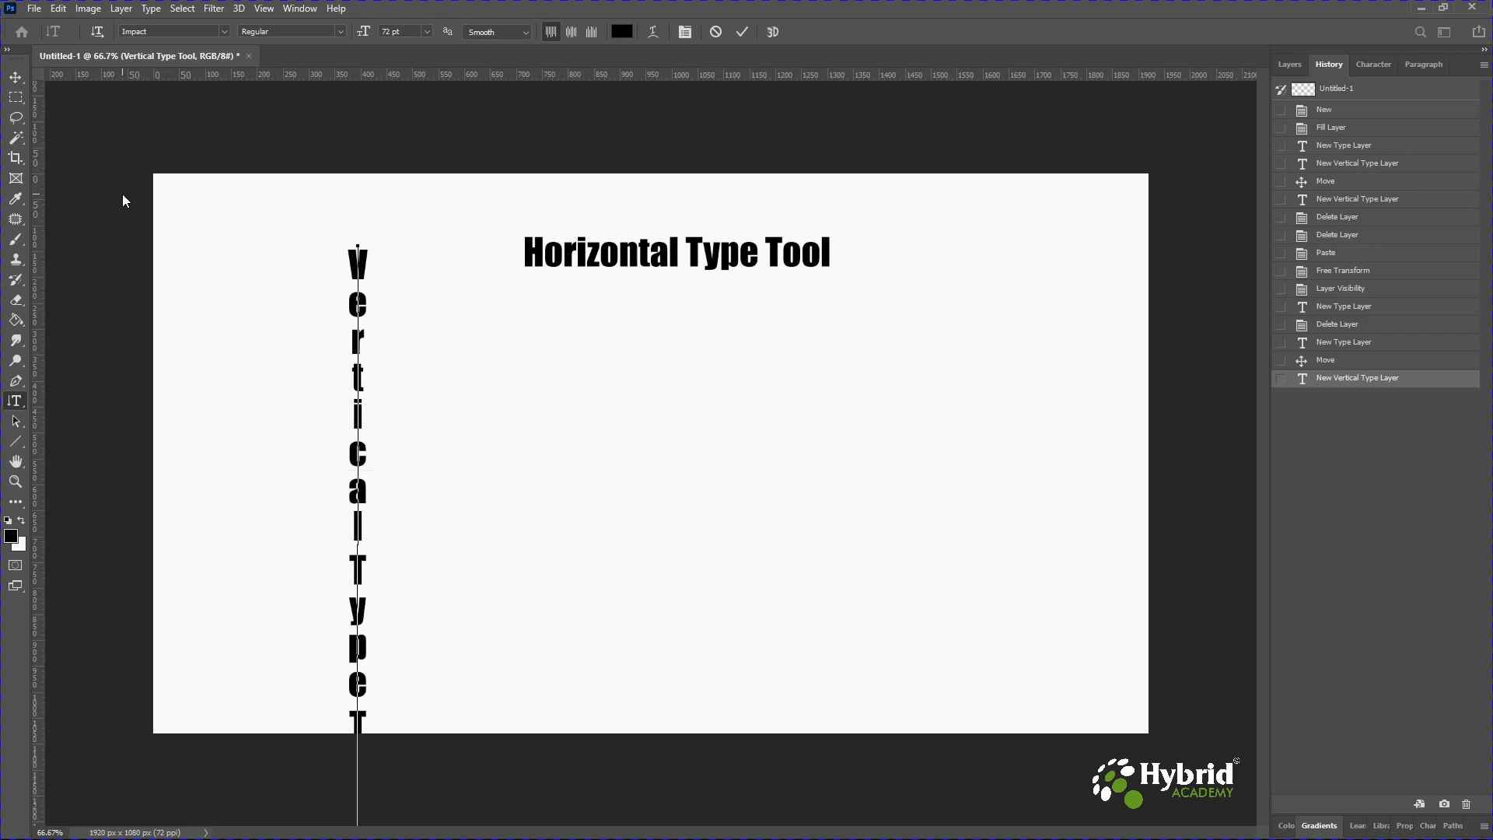
key(t)
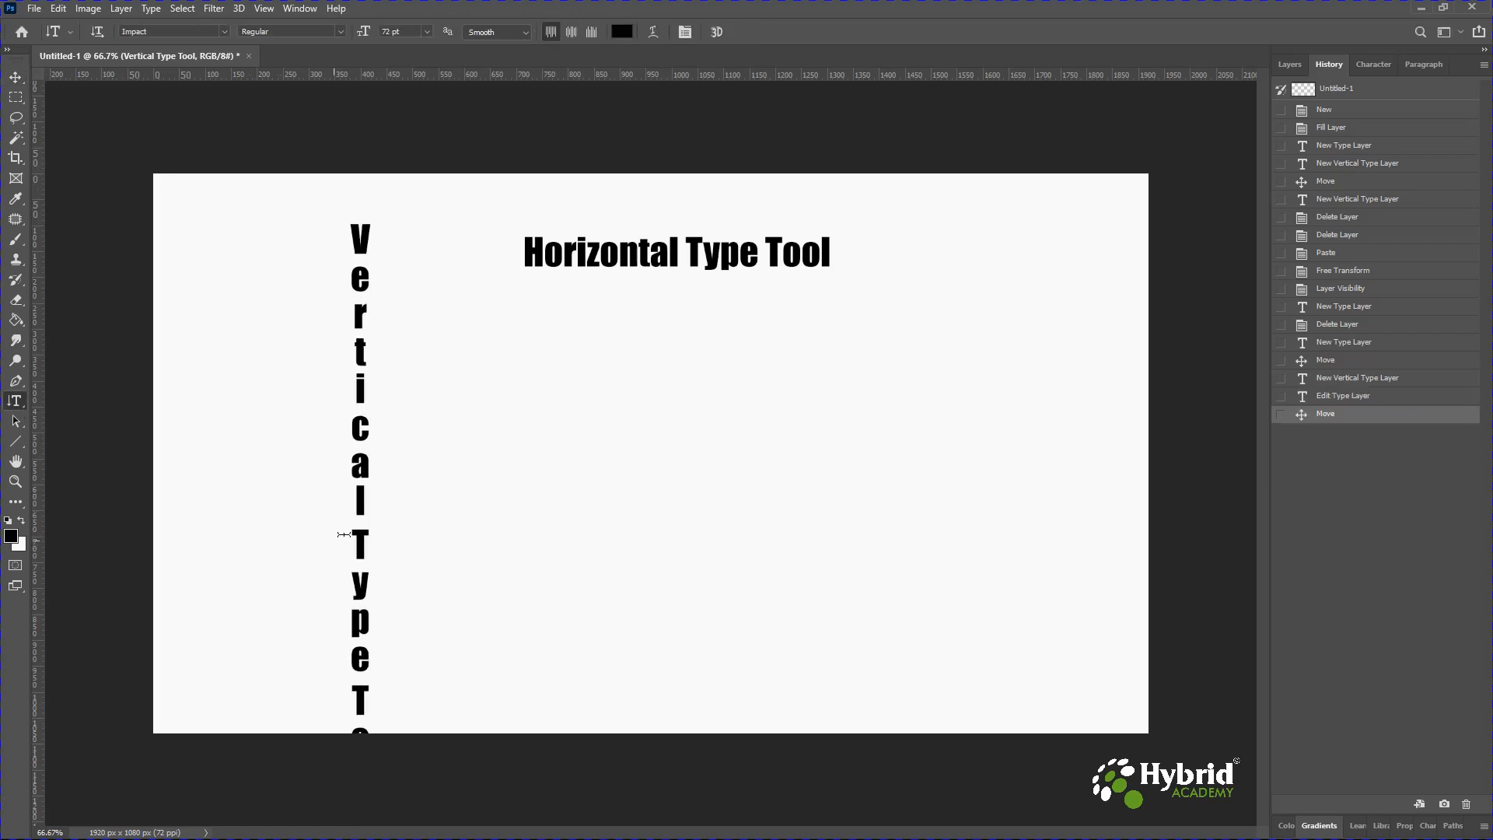
click(367, 522)
key(Return)
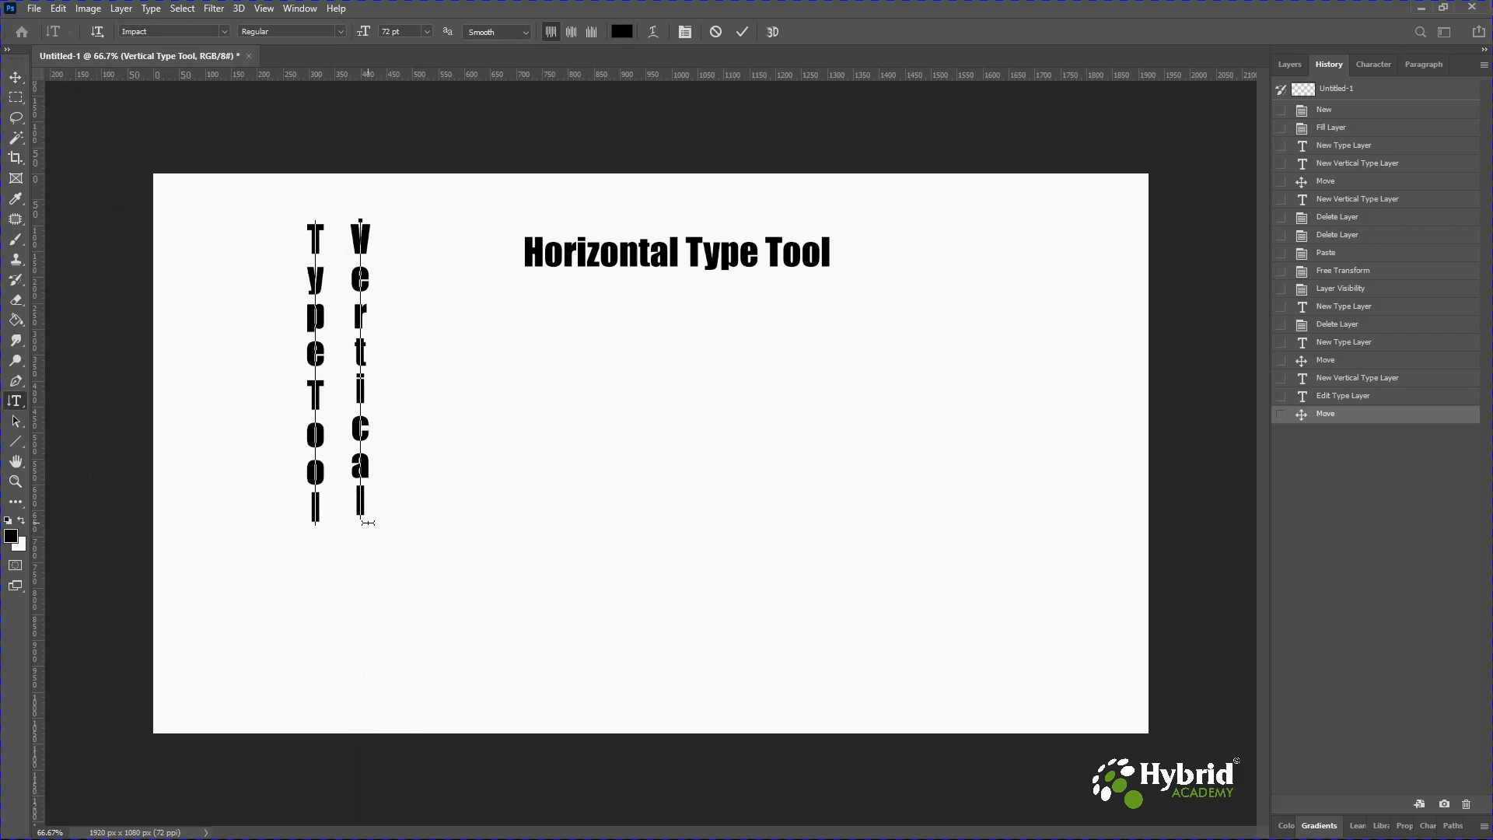
Move the vertical text block slightly to the left.
click(16, 81)
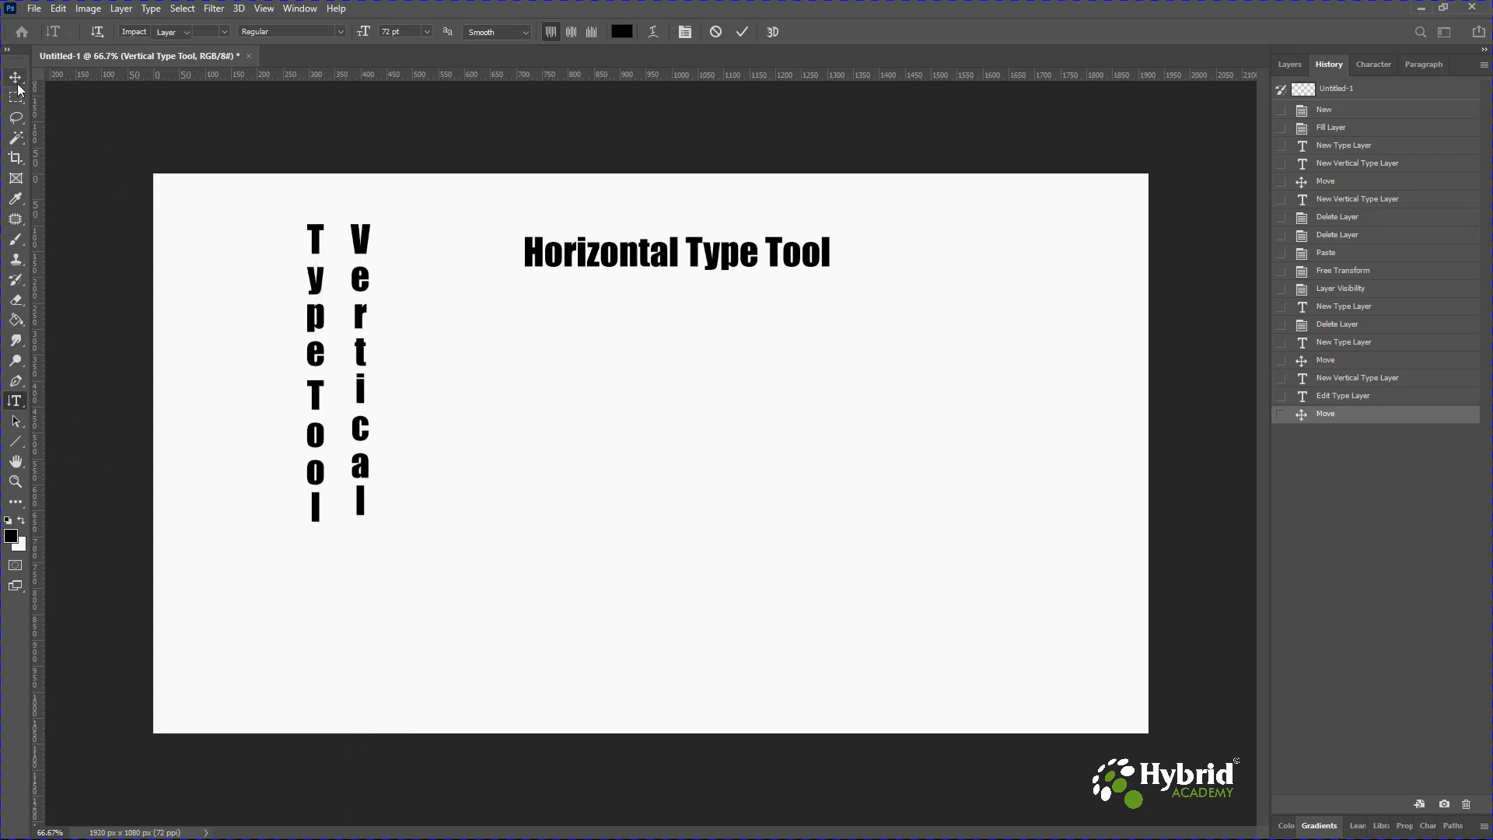
drag(360, 336, 319, 324)
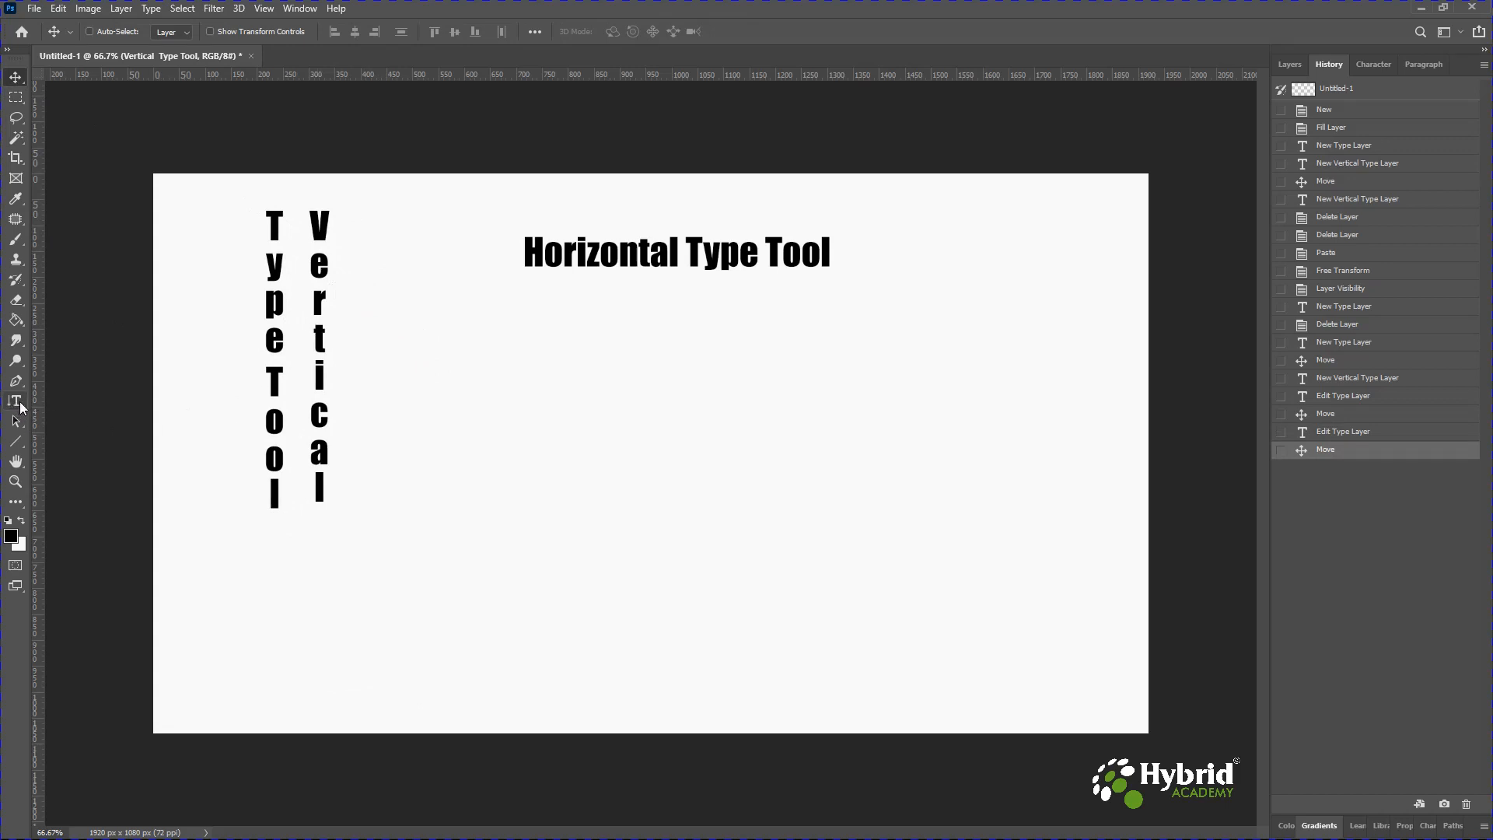
click(14, 403)
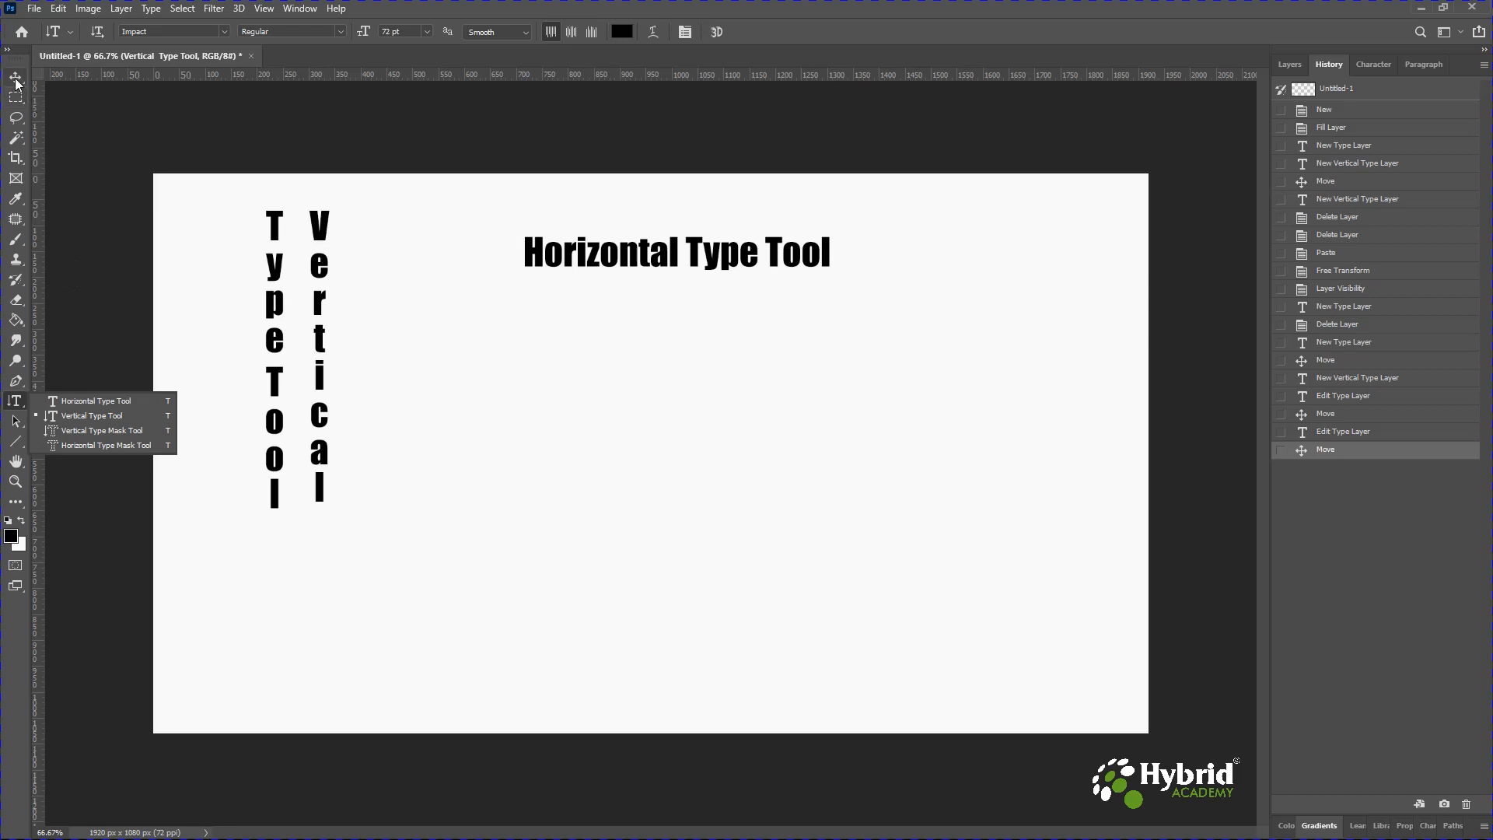
key(v)
Hide both type layers and make the glitter photo layer visible.
click(1287, 64)
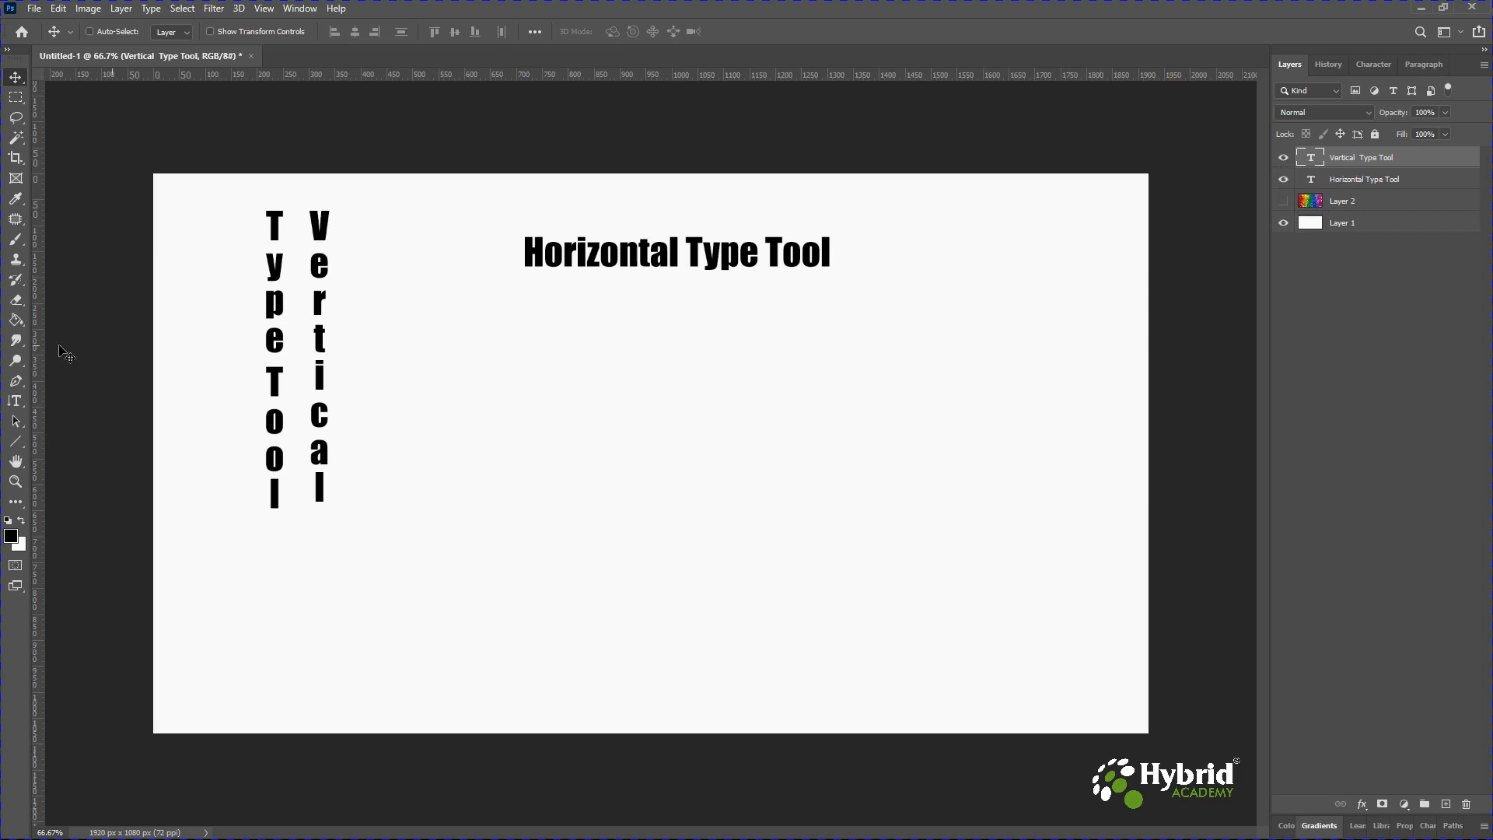
click(17, 405)
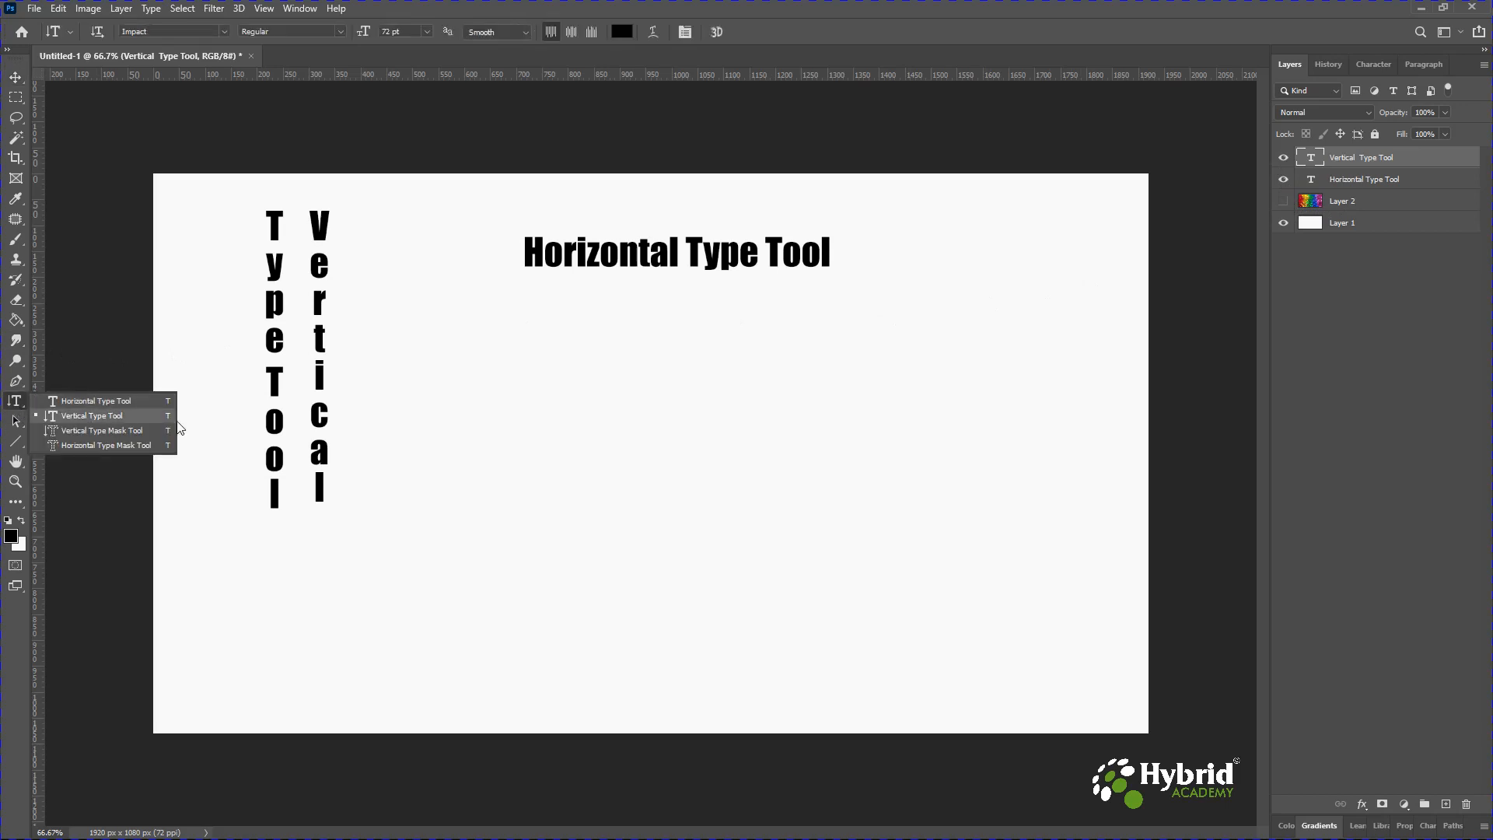
click(1355, 181)
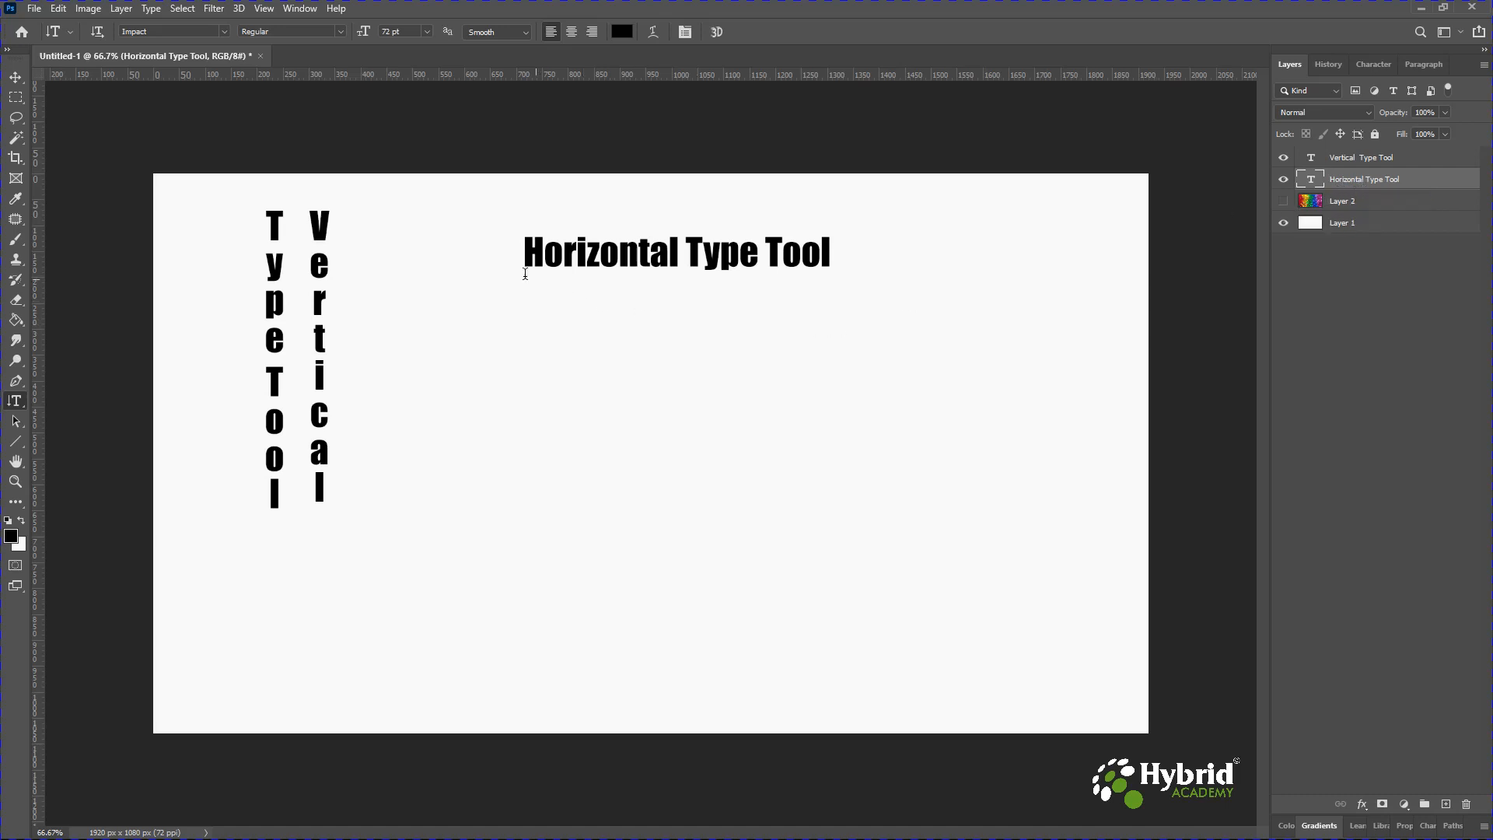
click(1351, 161)
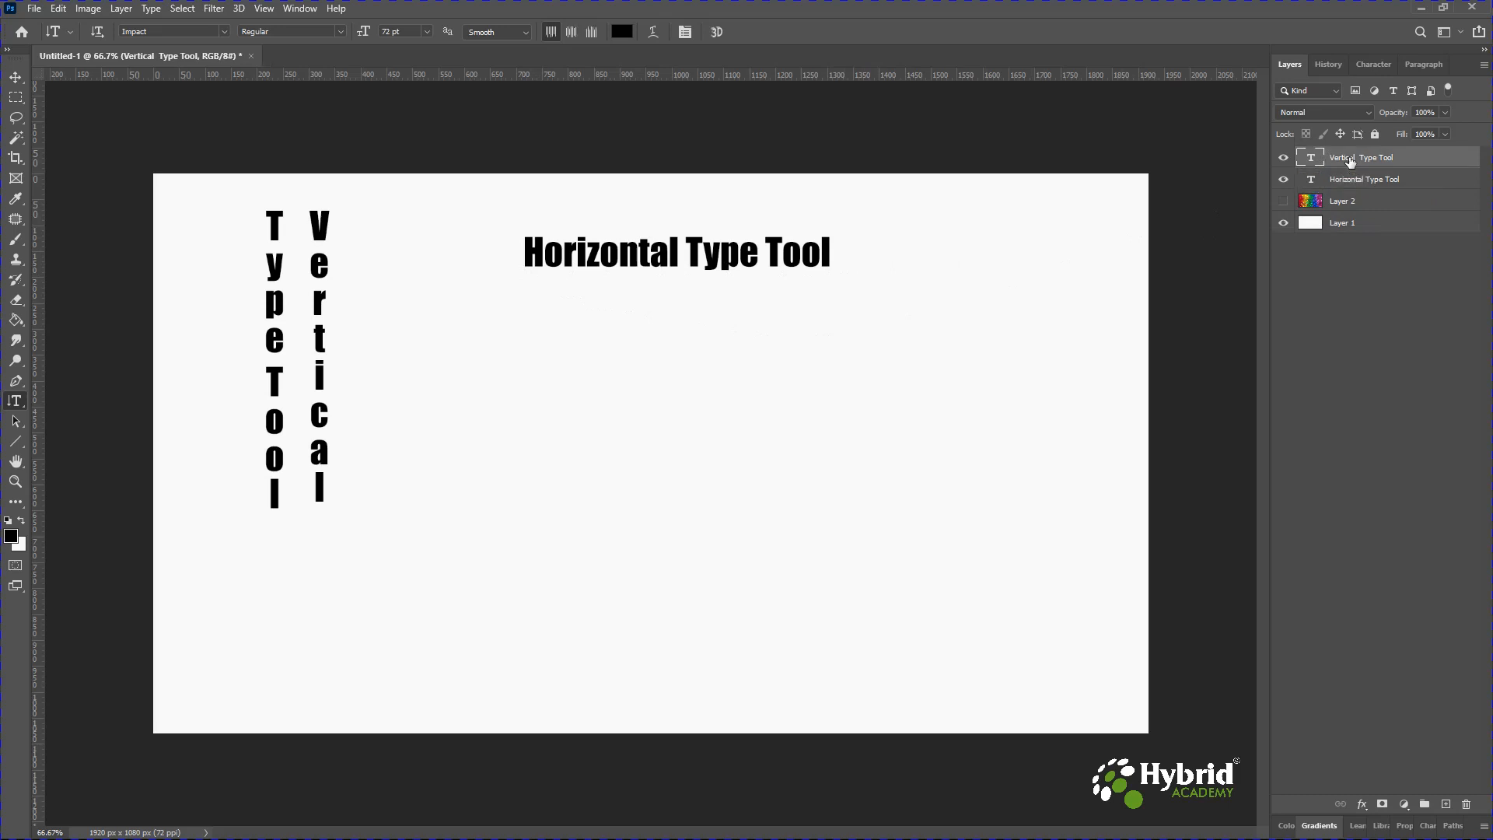
click(1285, 158)
click(1283, 179)
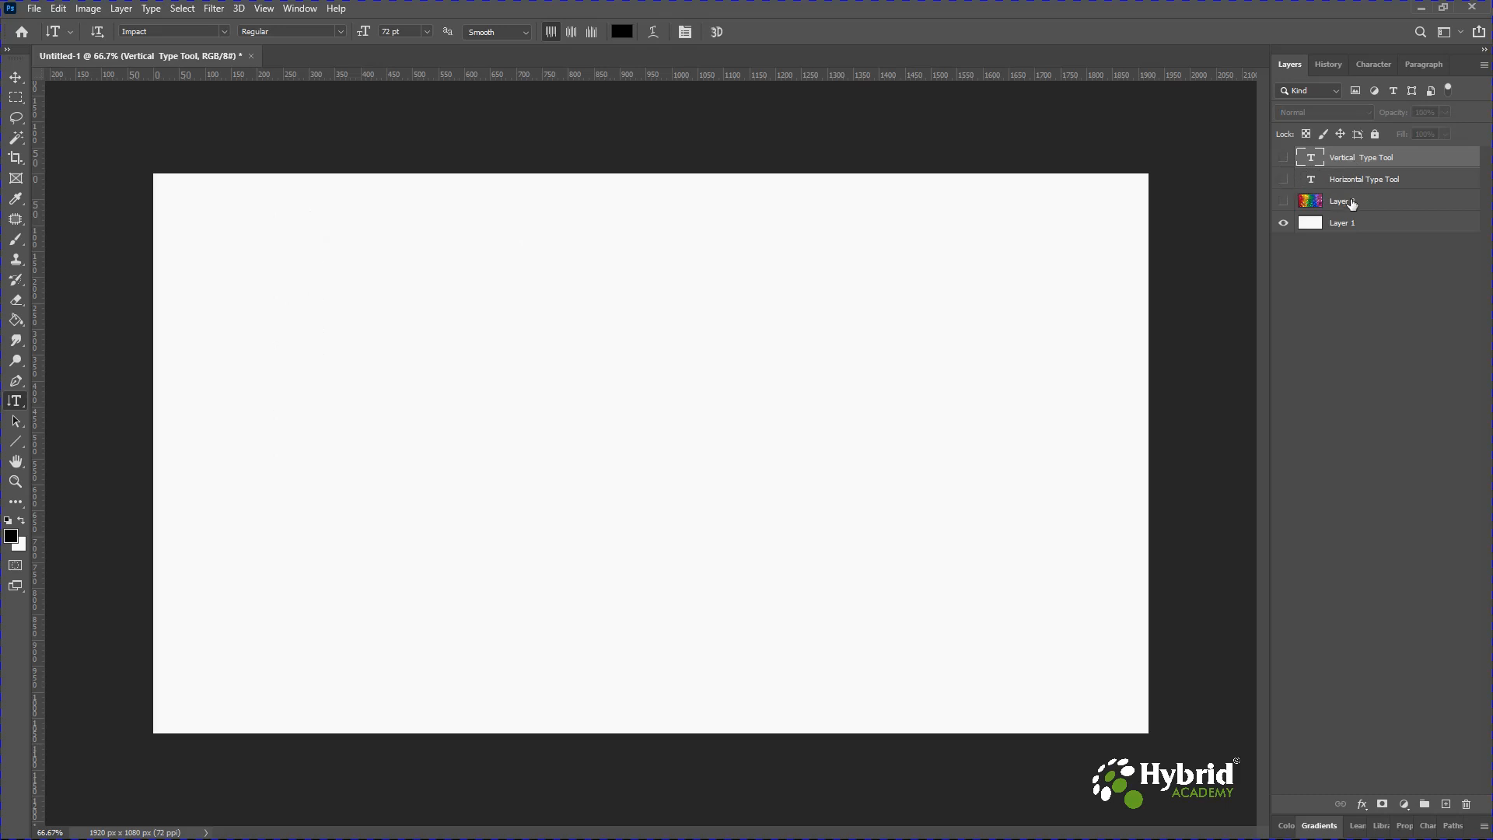
click(1283, 202)
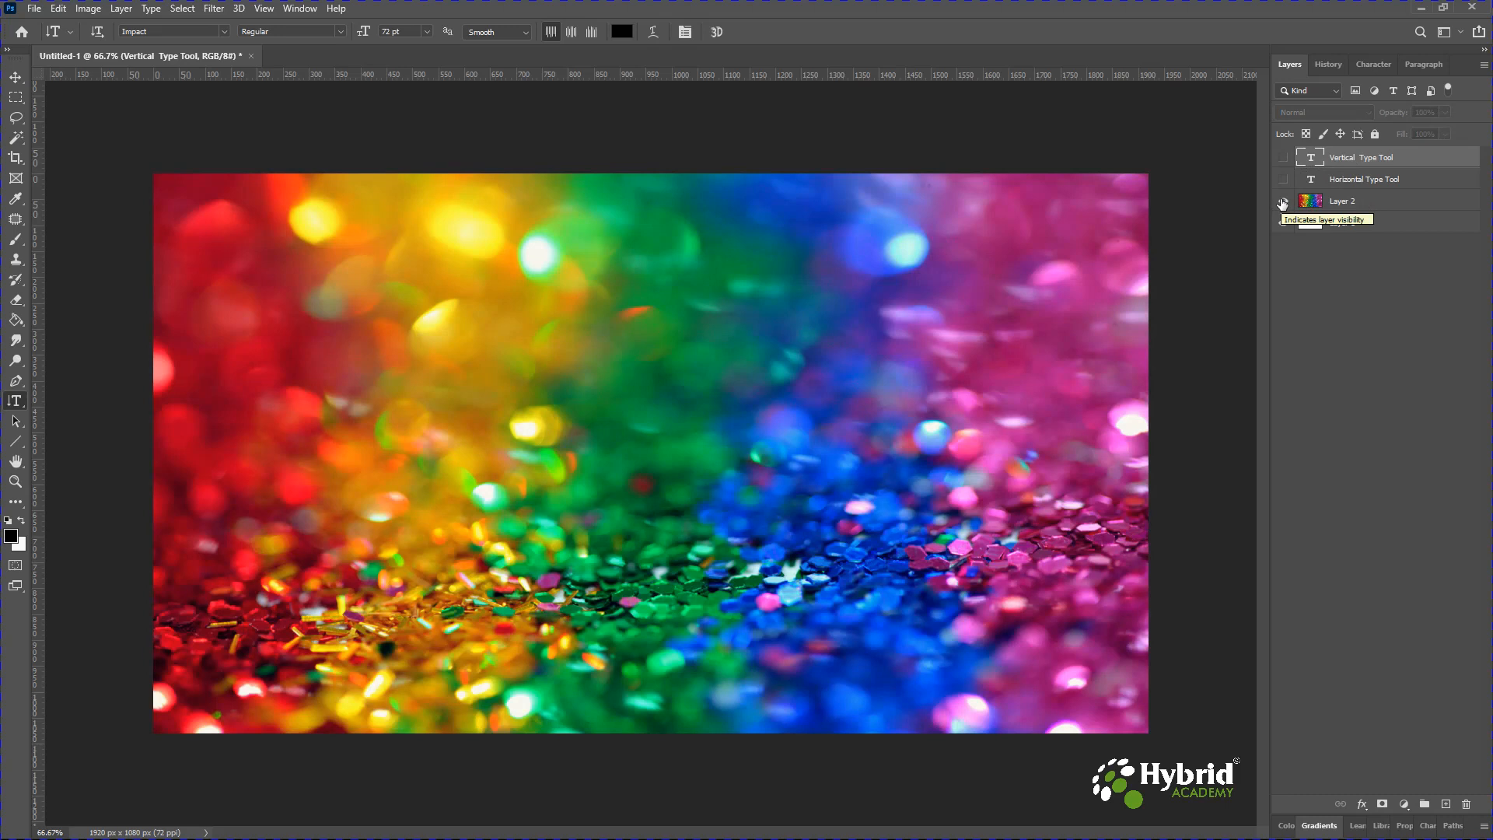
Create a Vertical Type Mask selection with columns reading Vertical, Type, Mask and Tool near the upper left.
click(11, 406)
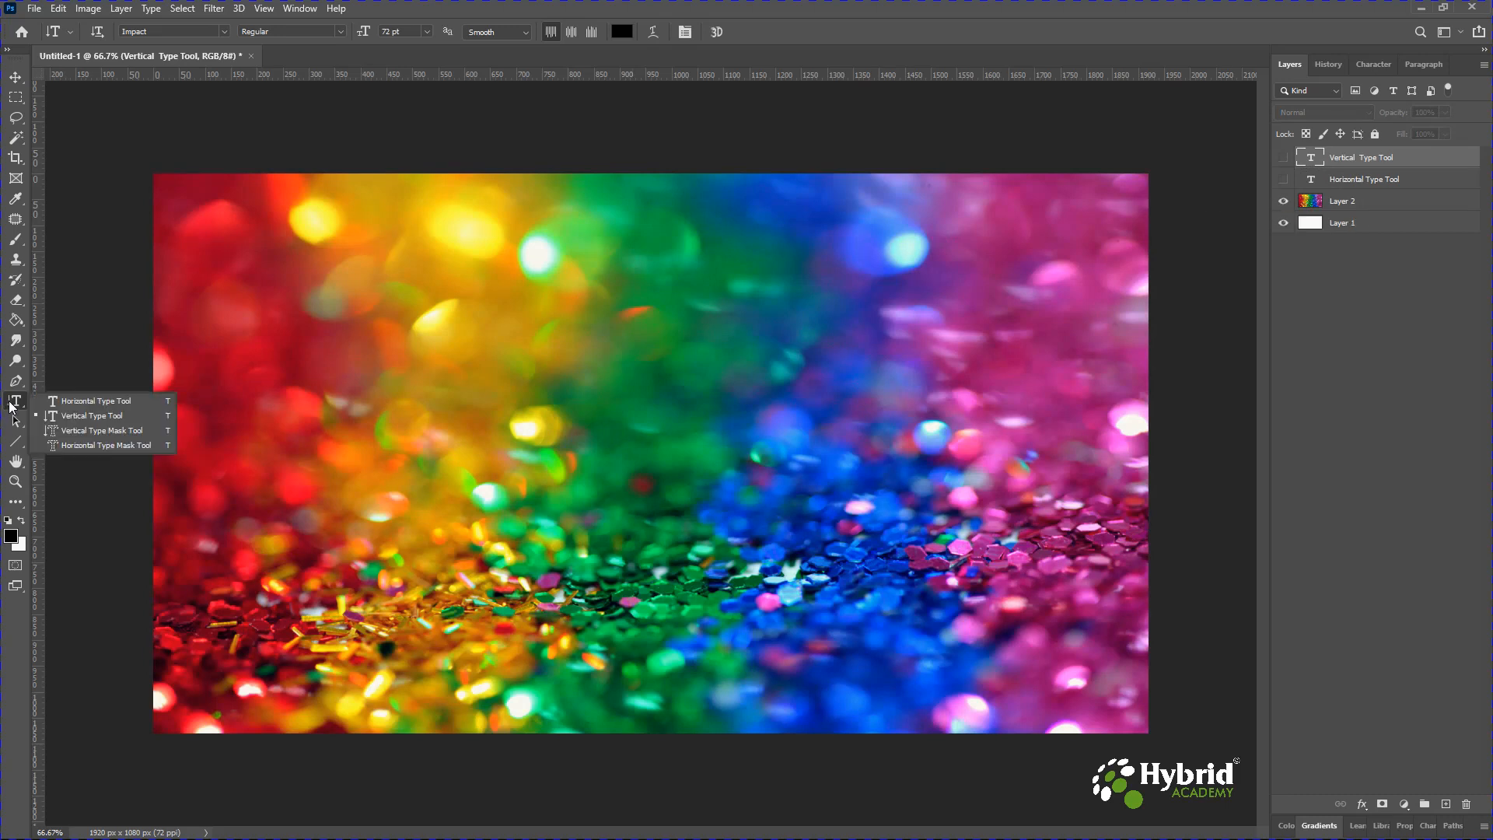
click(115, 432)
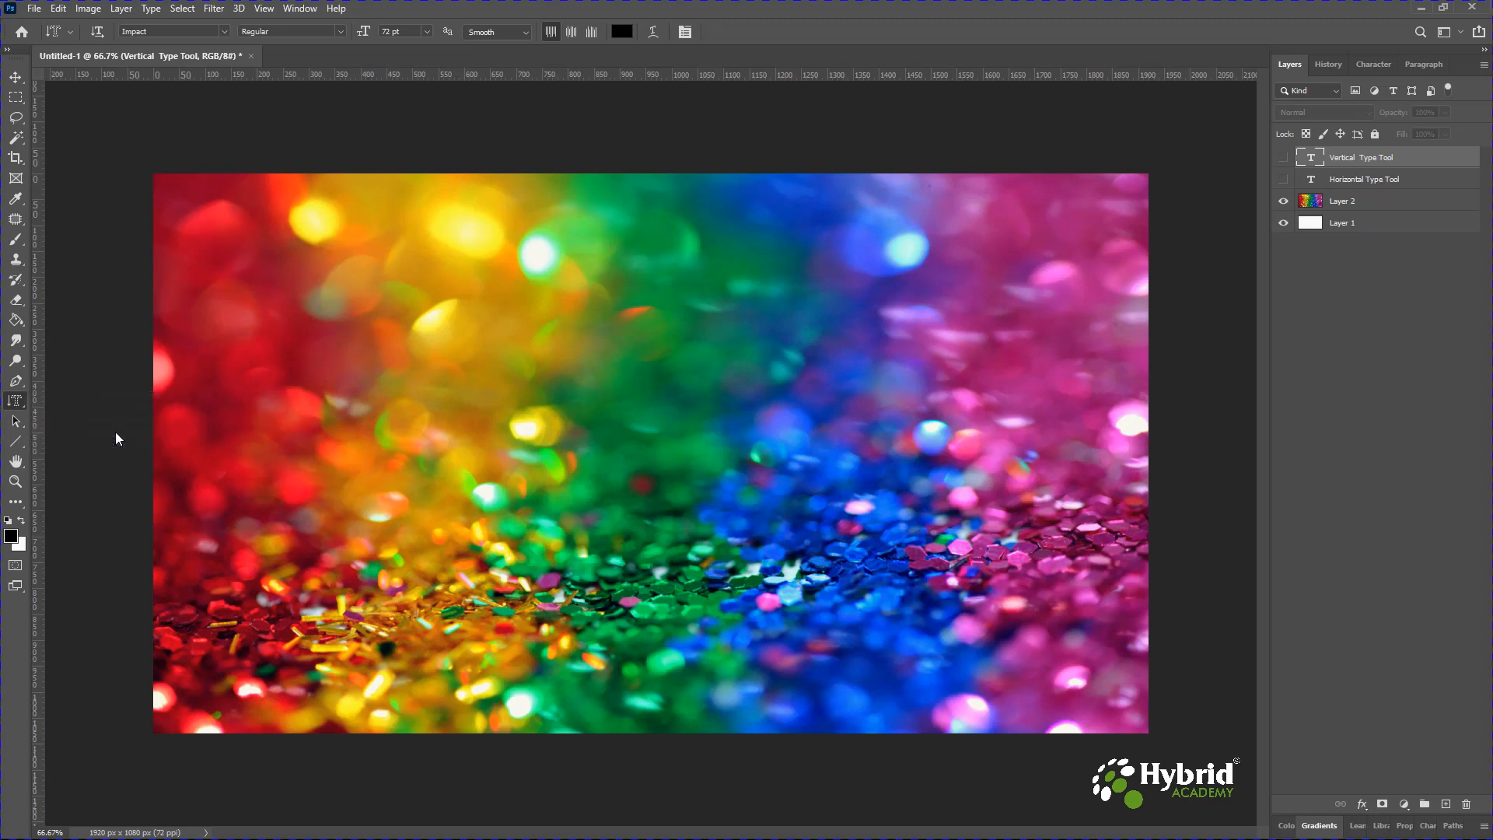
click(410, 232)
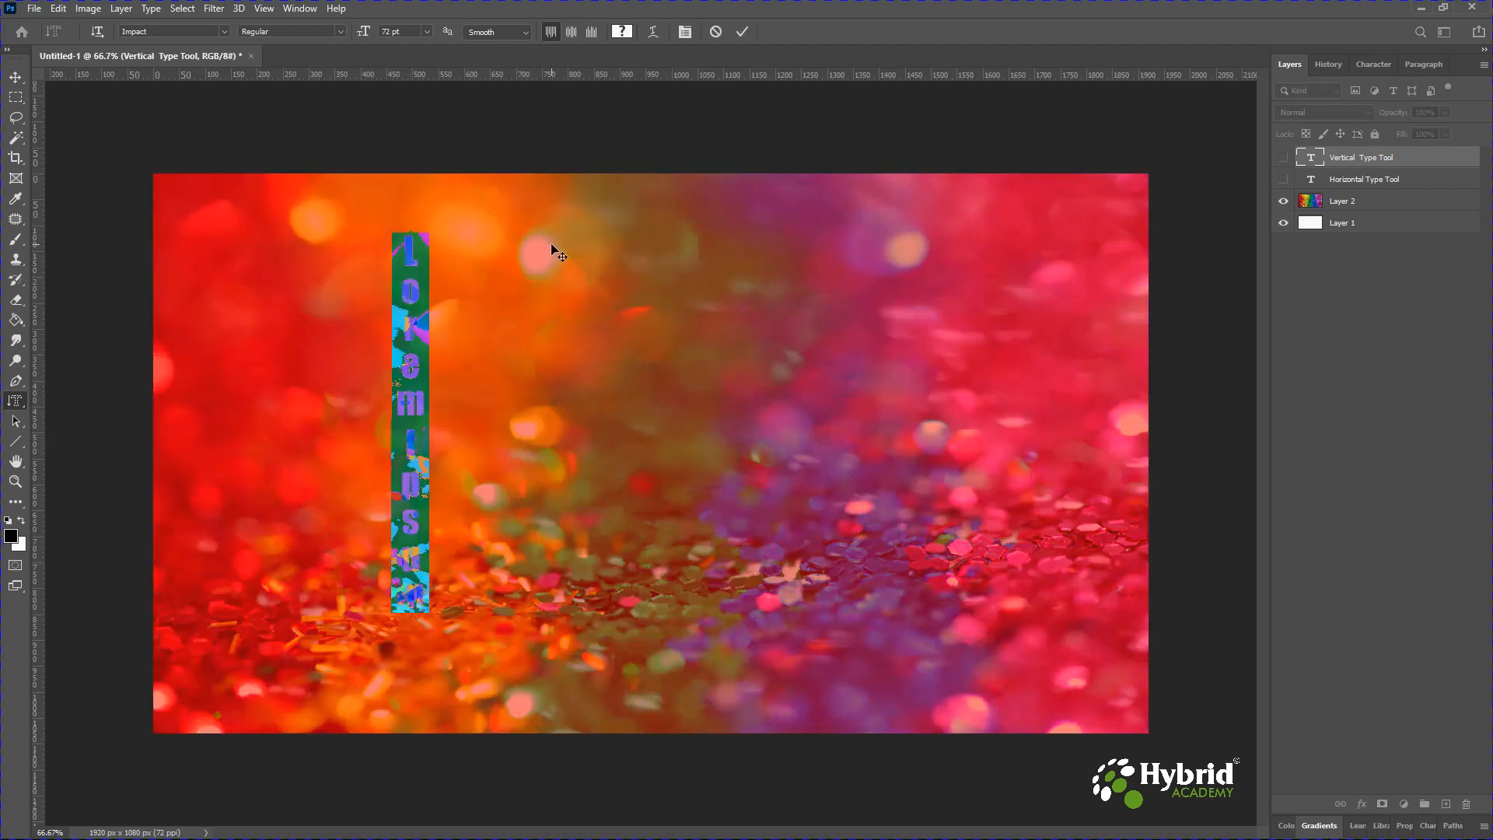
text(Vertical )
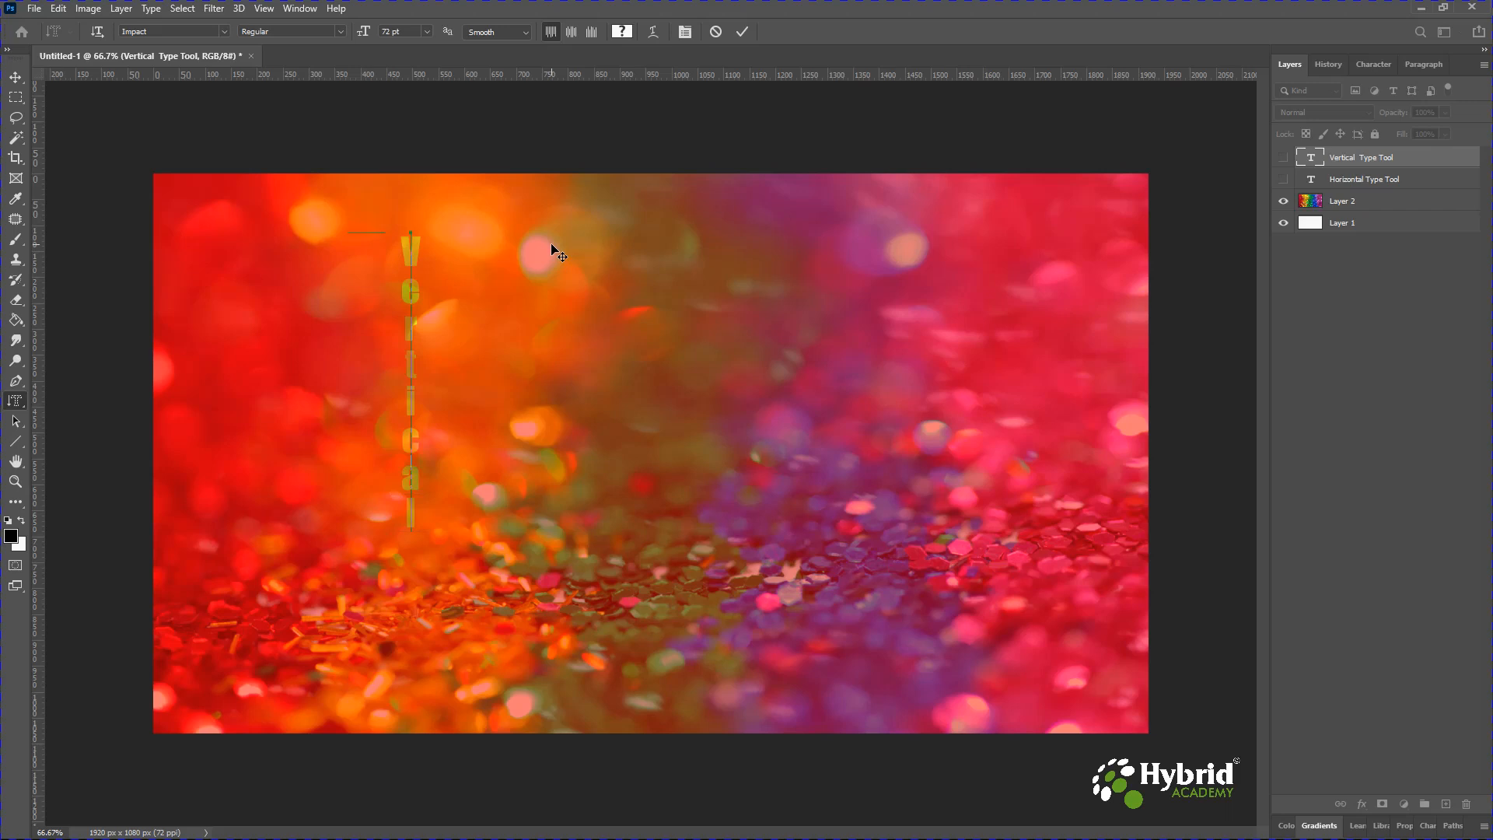
text(Type)
key(Return)
text(Tool)
key(Return)
text(Tool)
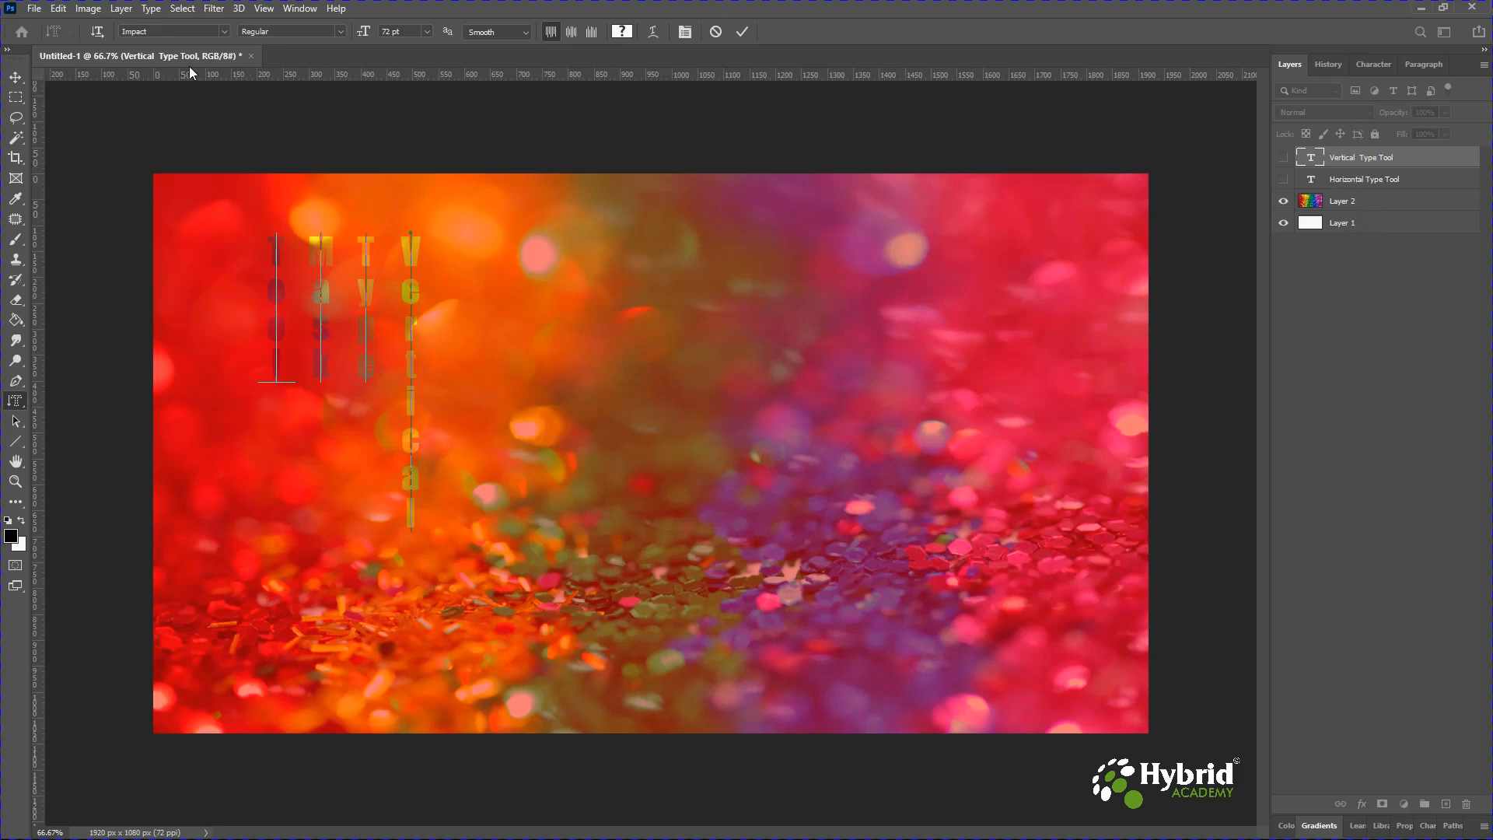
click(17, 80)
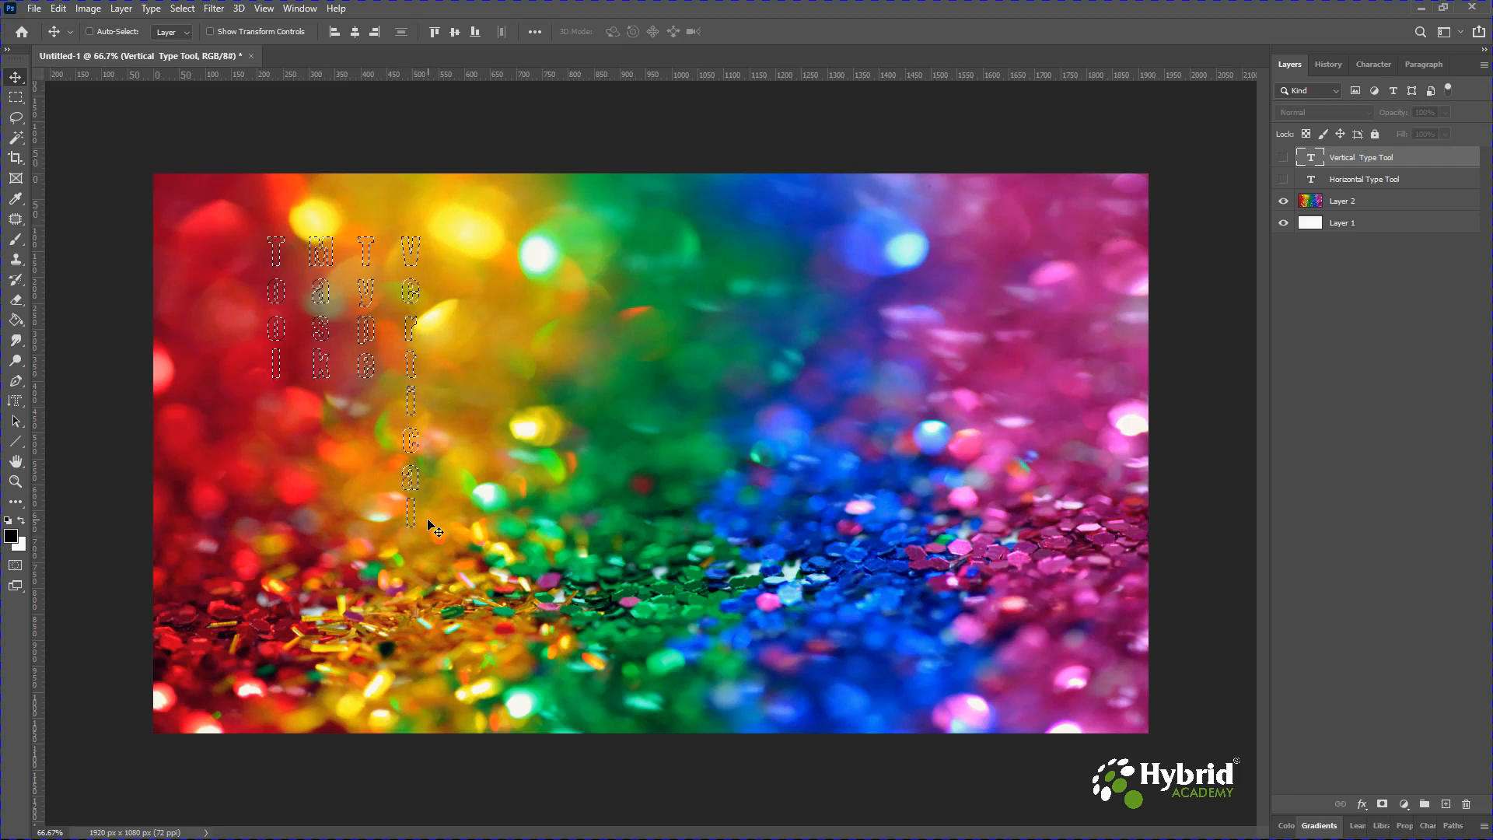
Copy the letter-shaped selection from the glitter photo into a new layer and hide the photo layer.
click(1388, 201)
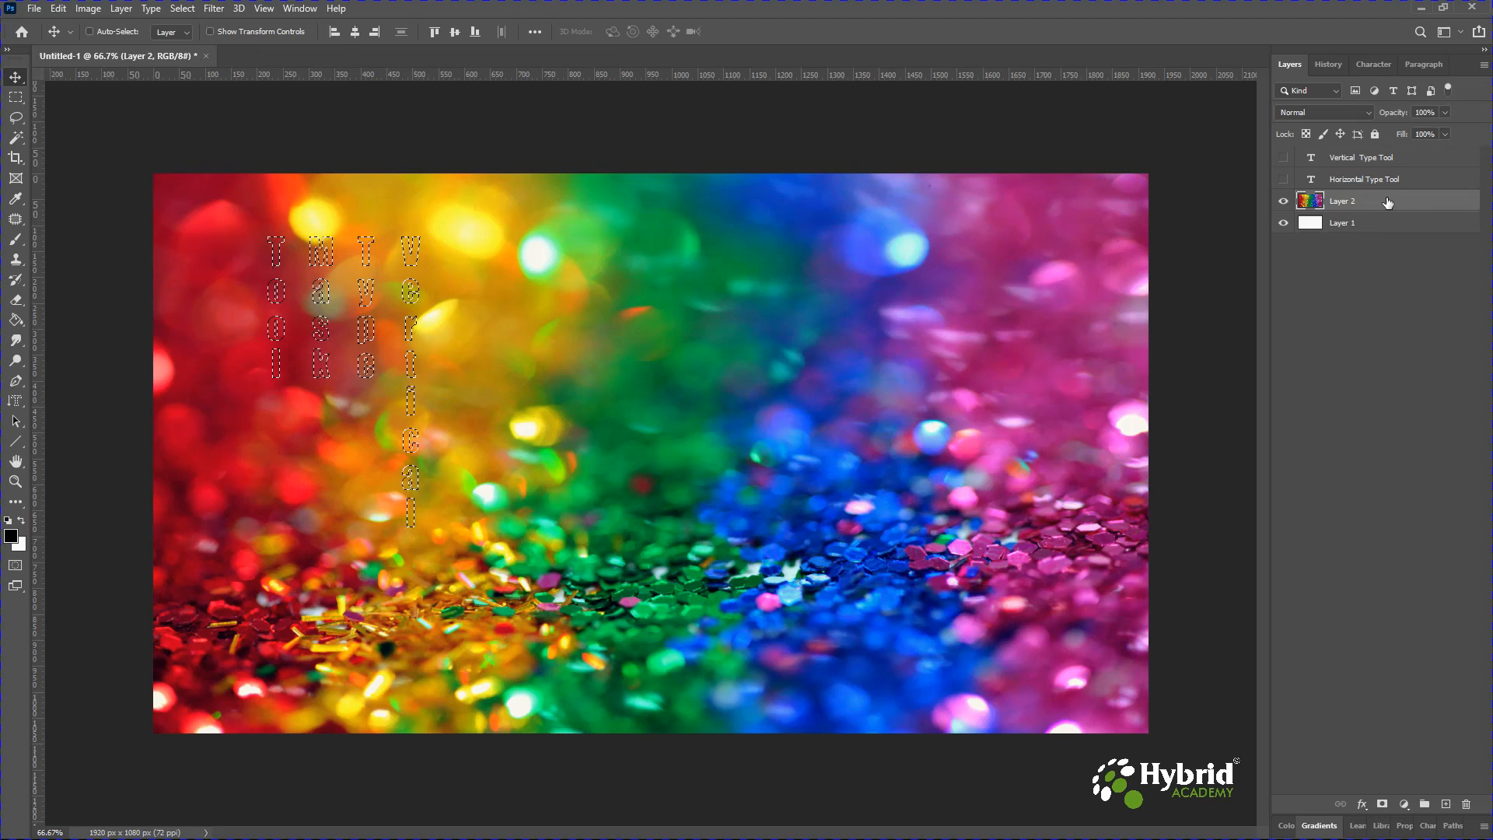
key(ctrl)
key(ctrl+j)
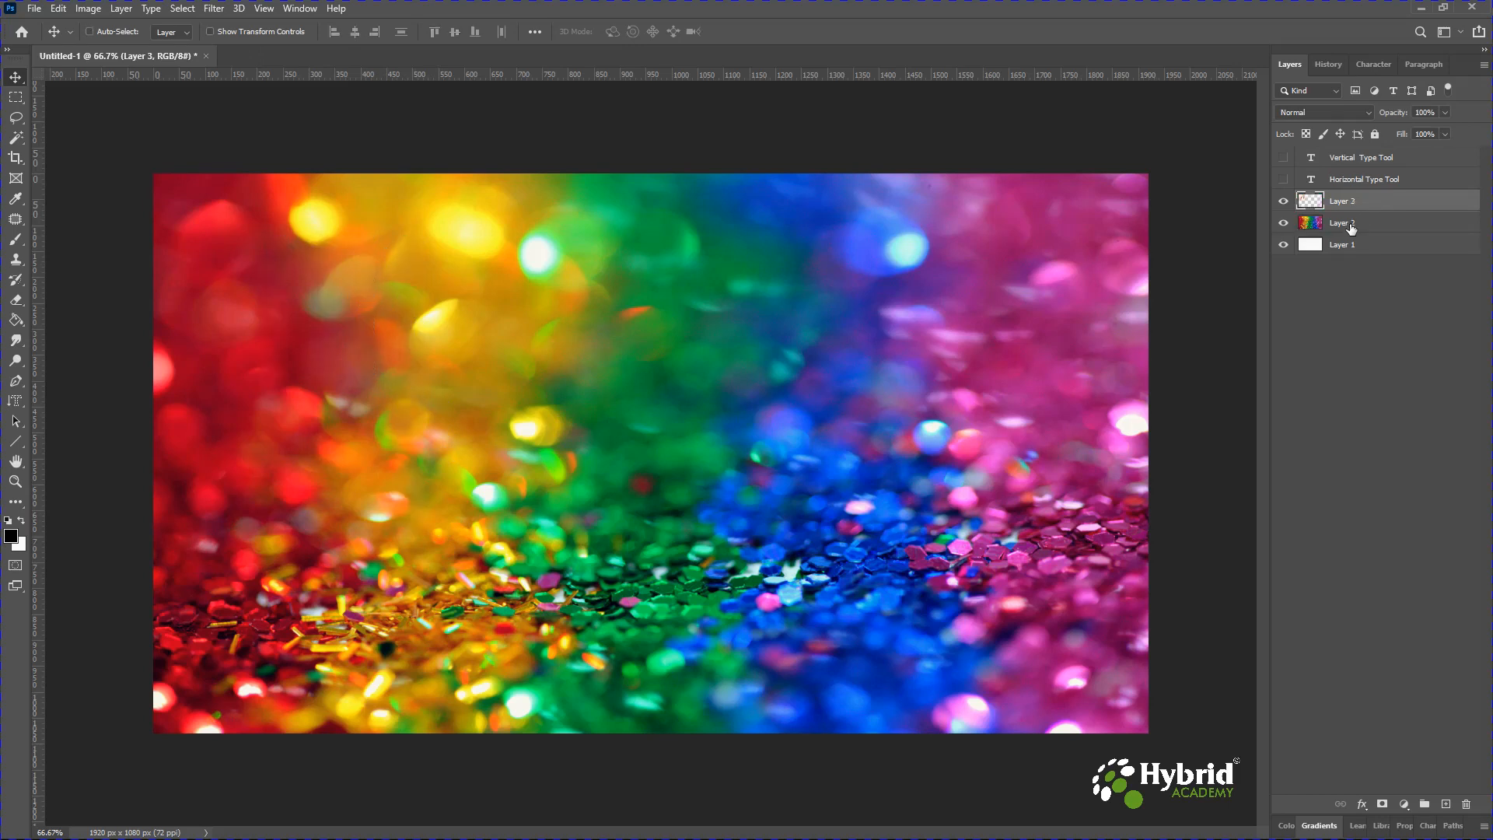
click(1283, 224)
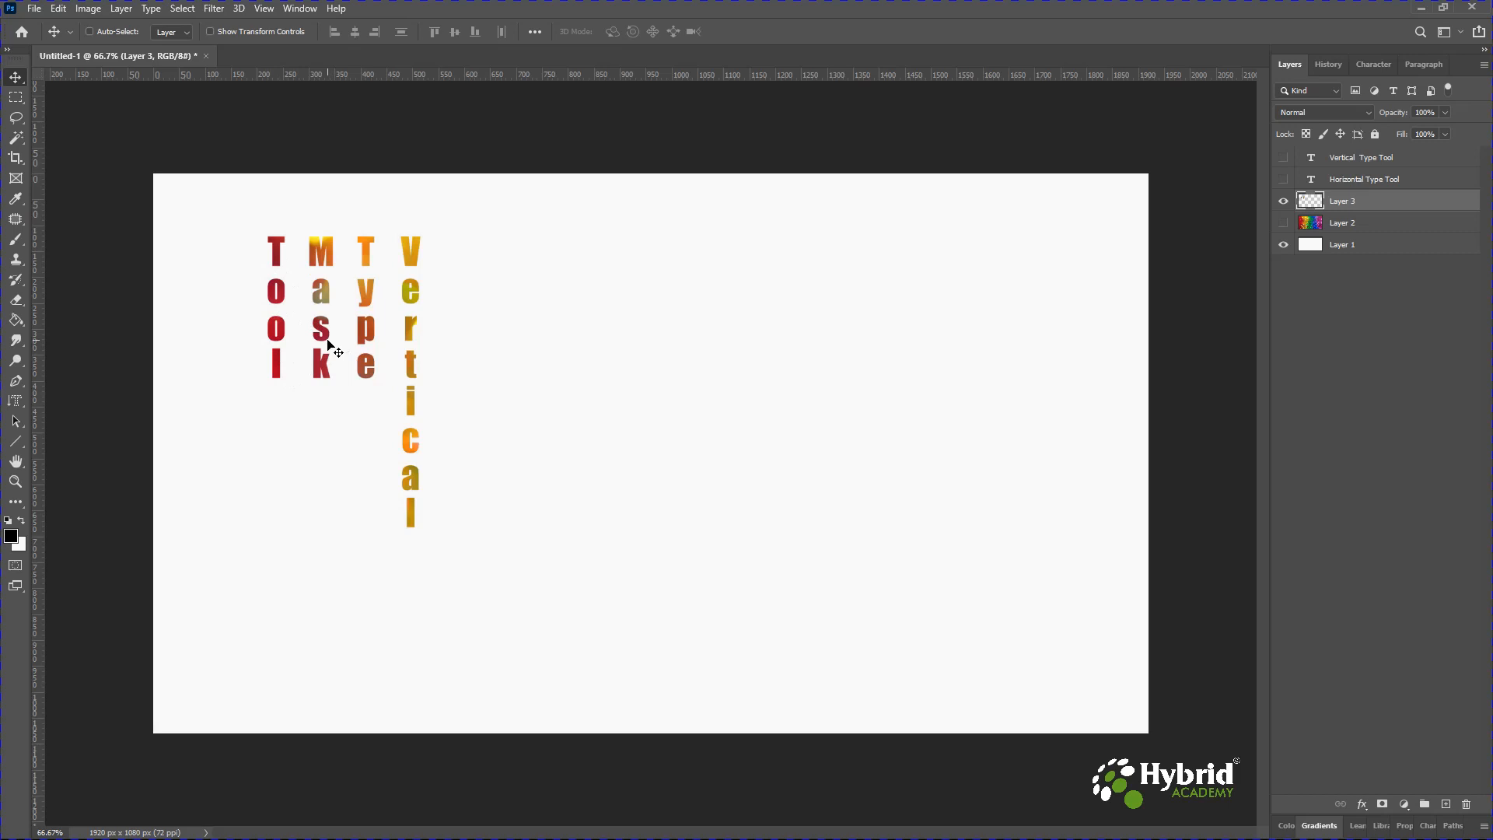
Reposition the glitter-filled letters toward the upper centre of the canvas.
drag(367, 292, 599, 354)
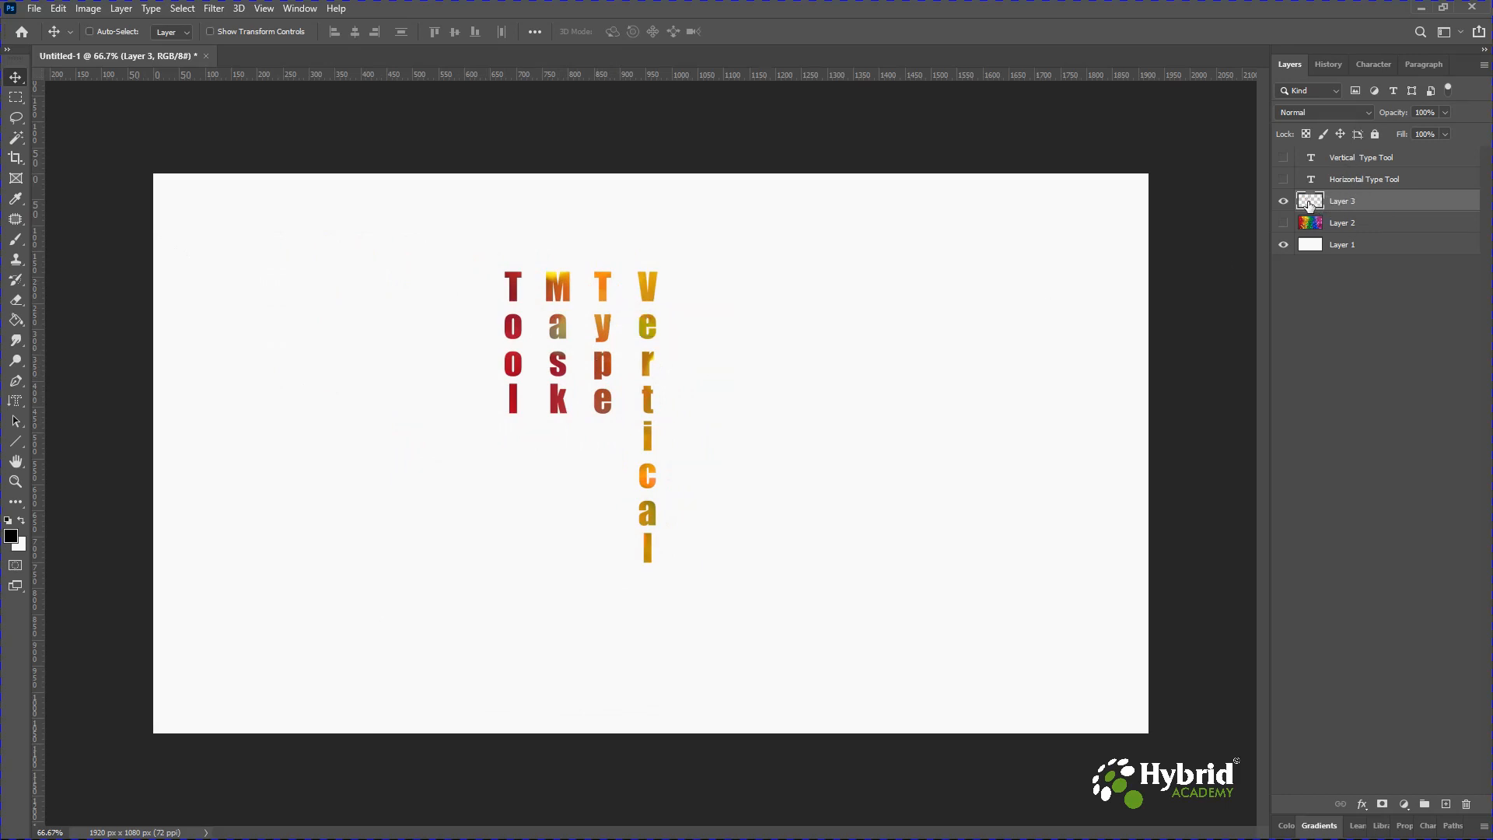
drag(650, 377, 489, 372)
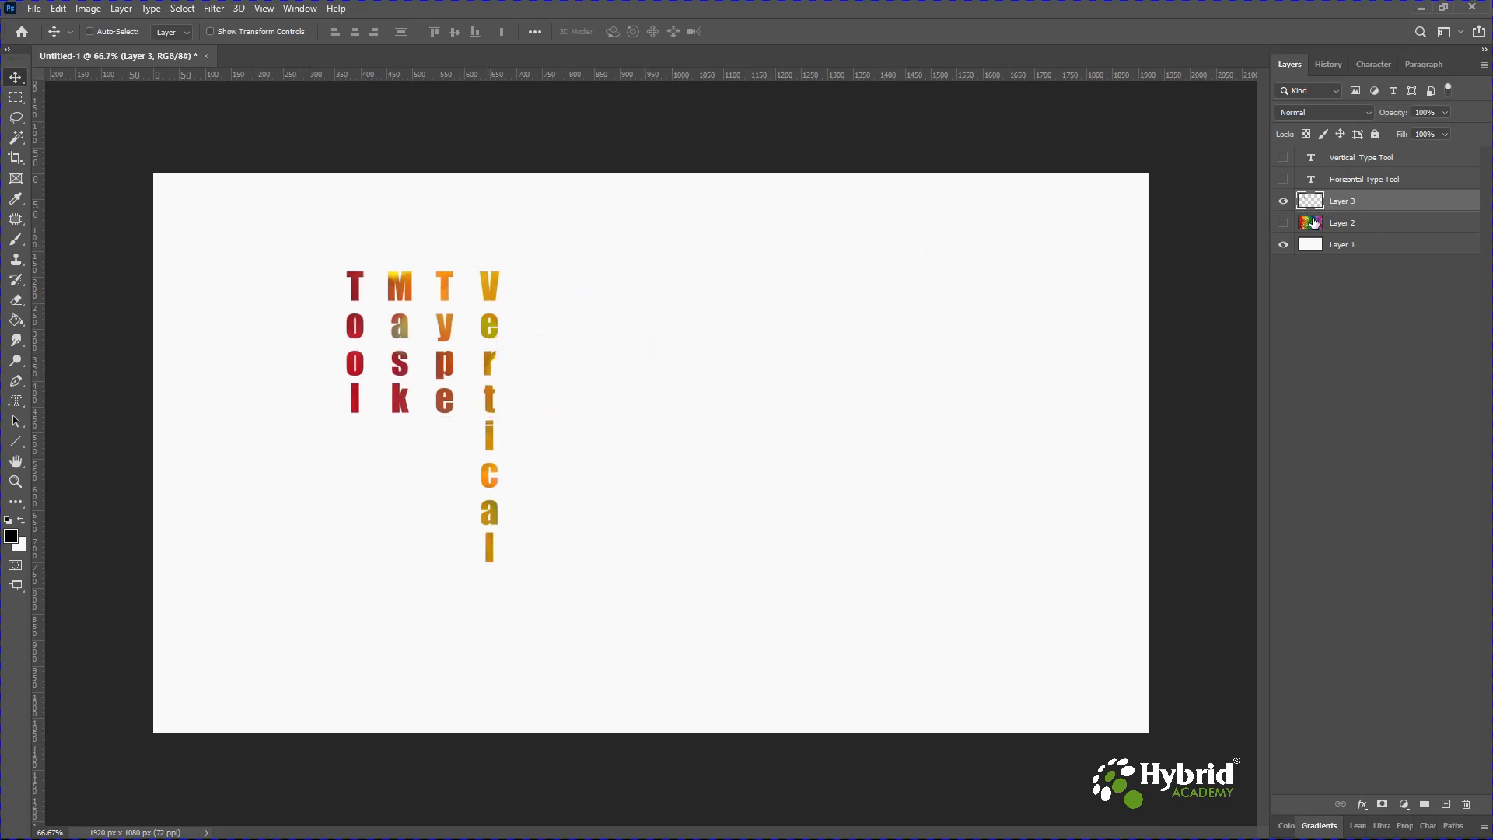
Hide the earlier glitter-letters layer and make the glitter photo layer visible again.
click(1288, 228)
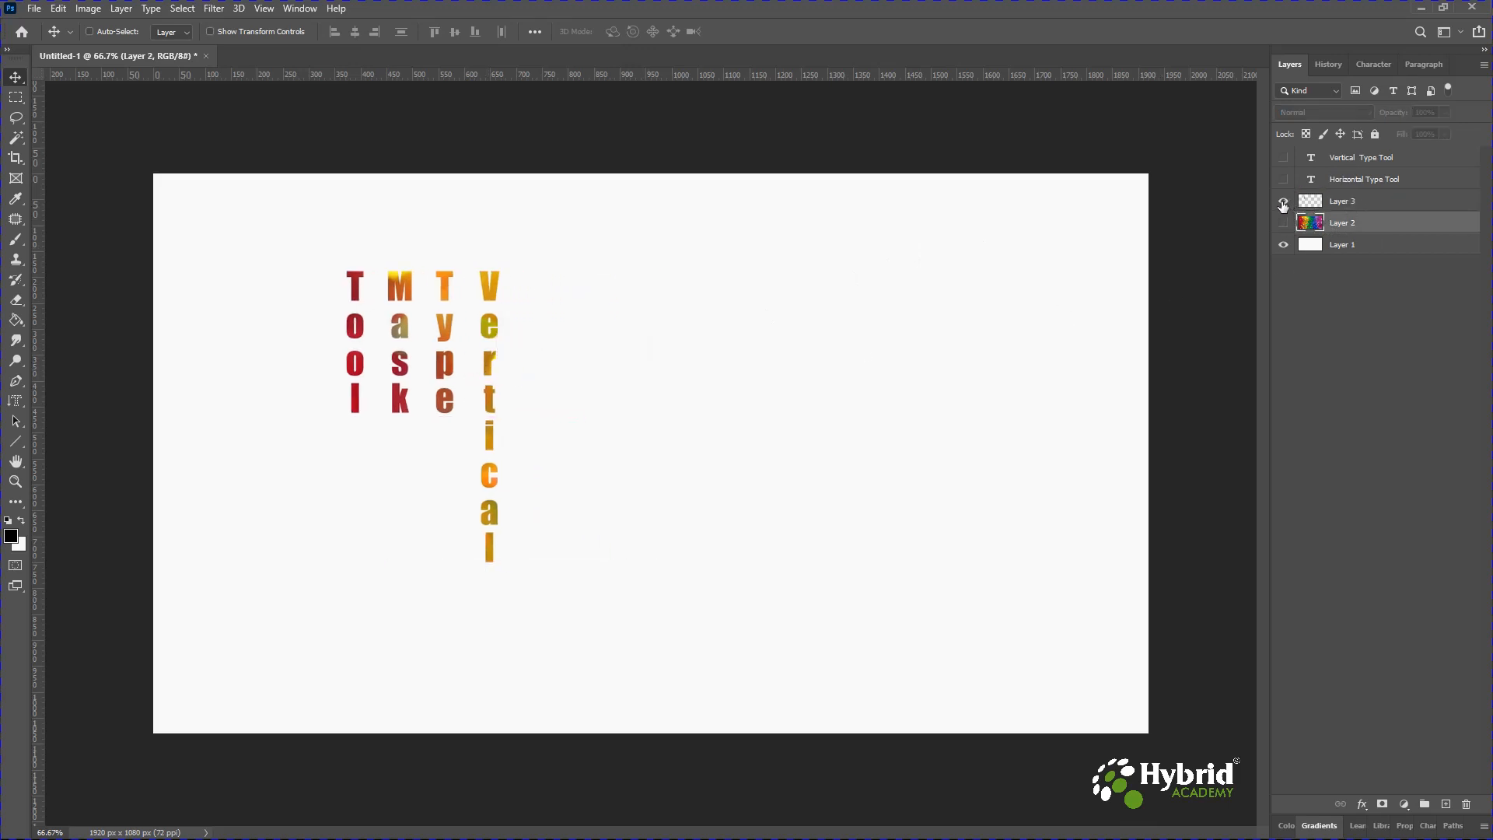
click(1283, 204)
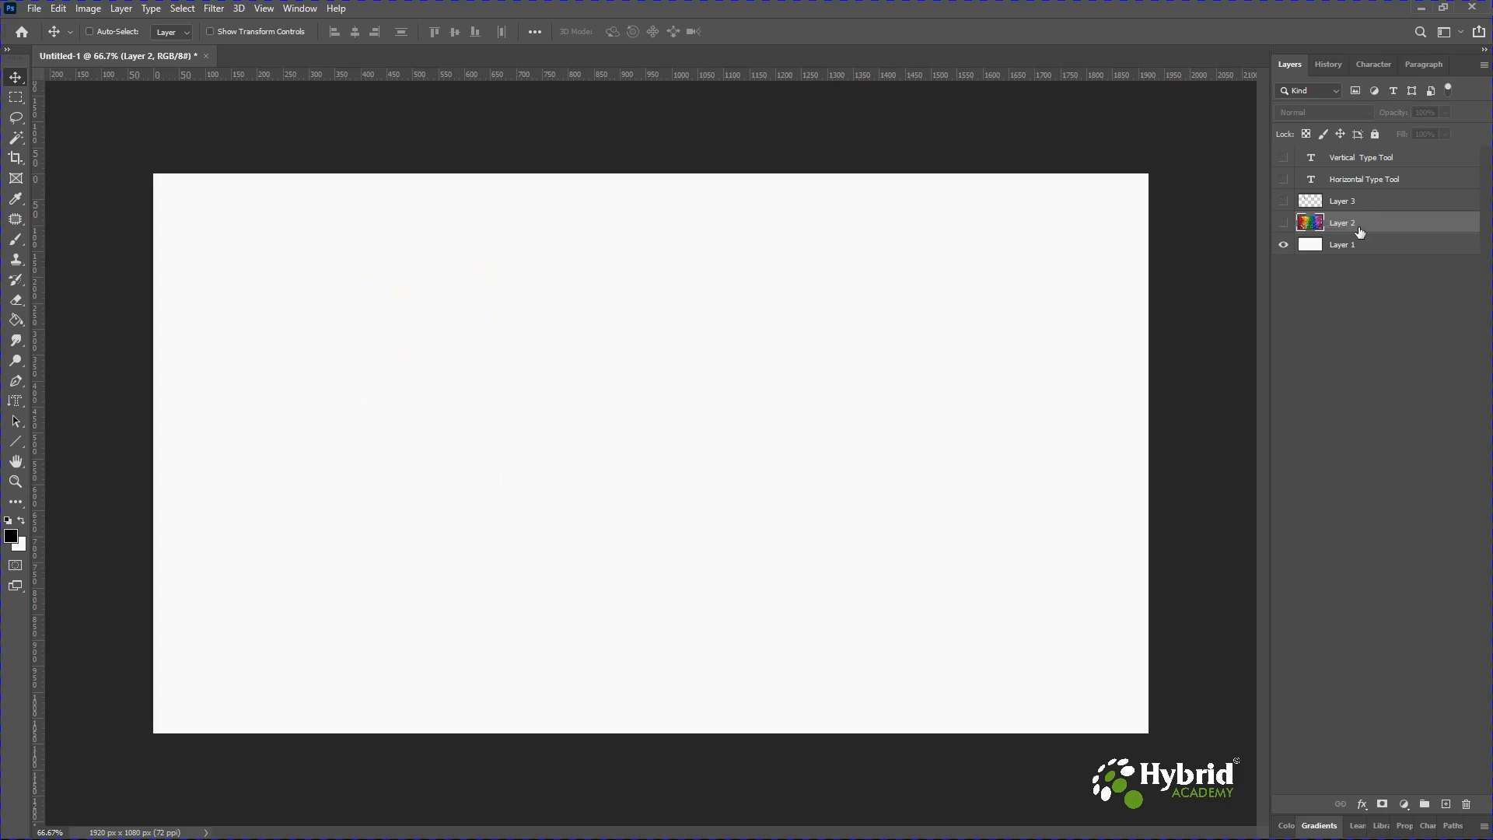
click(1284, 224)
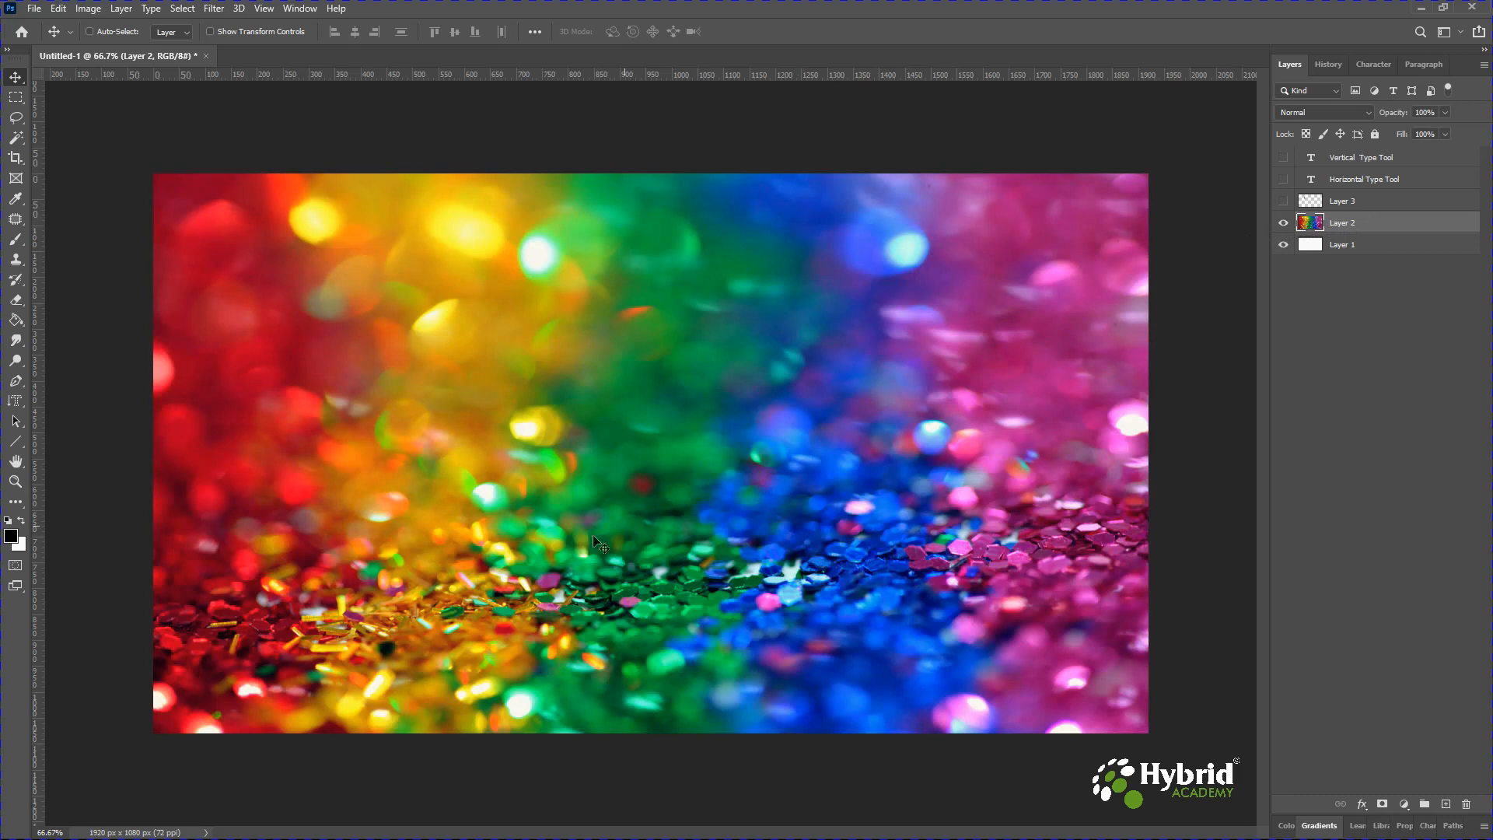
Create a Horizontal Type Mask selection reading Vertical Type Mask Tool across the lower middle of the photo.
click(21, 406)
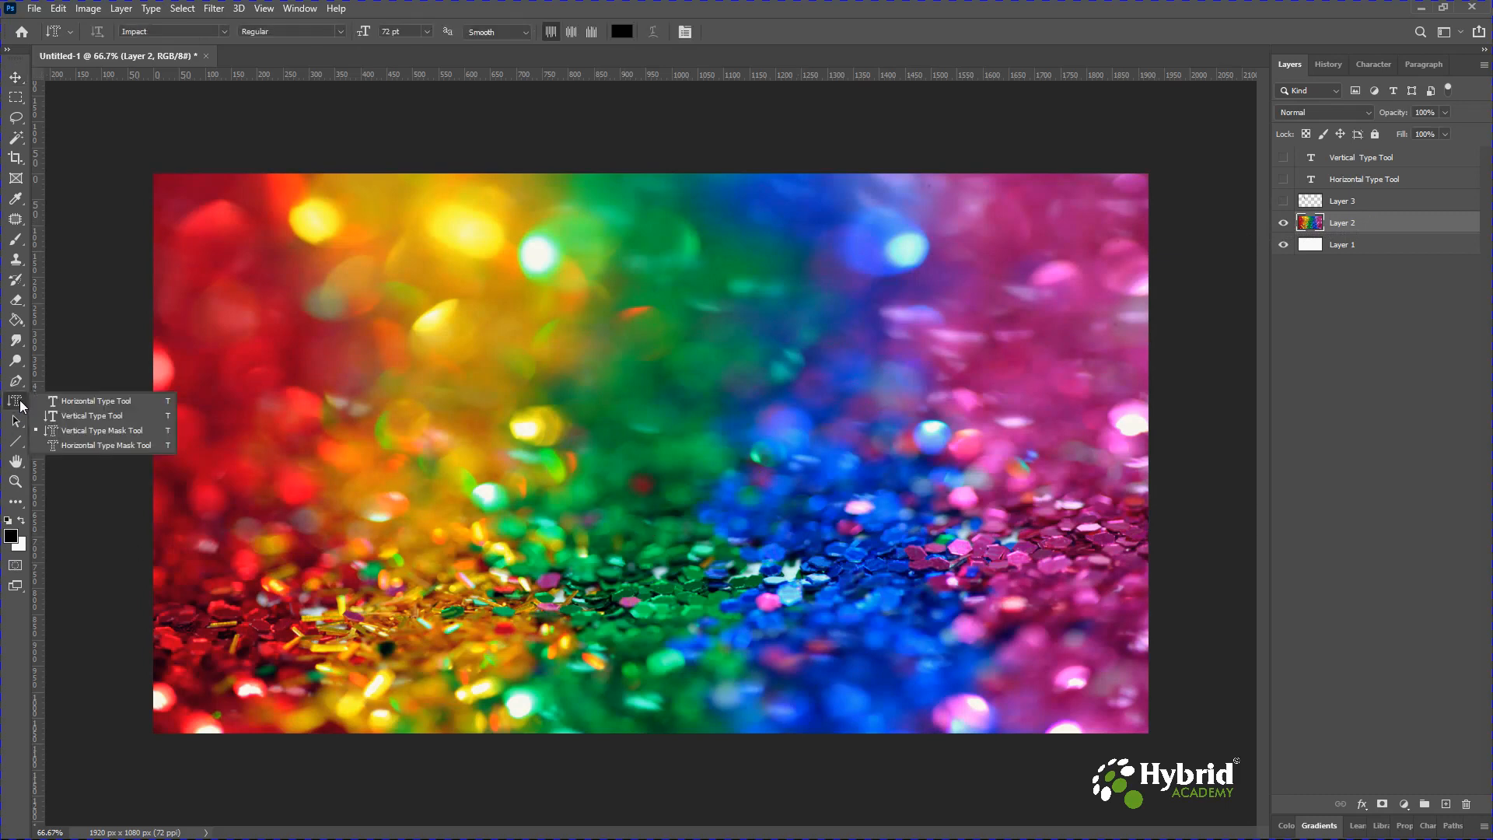
click(99, 445)
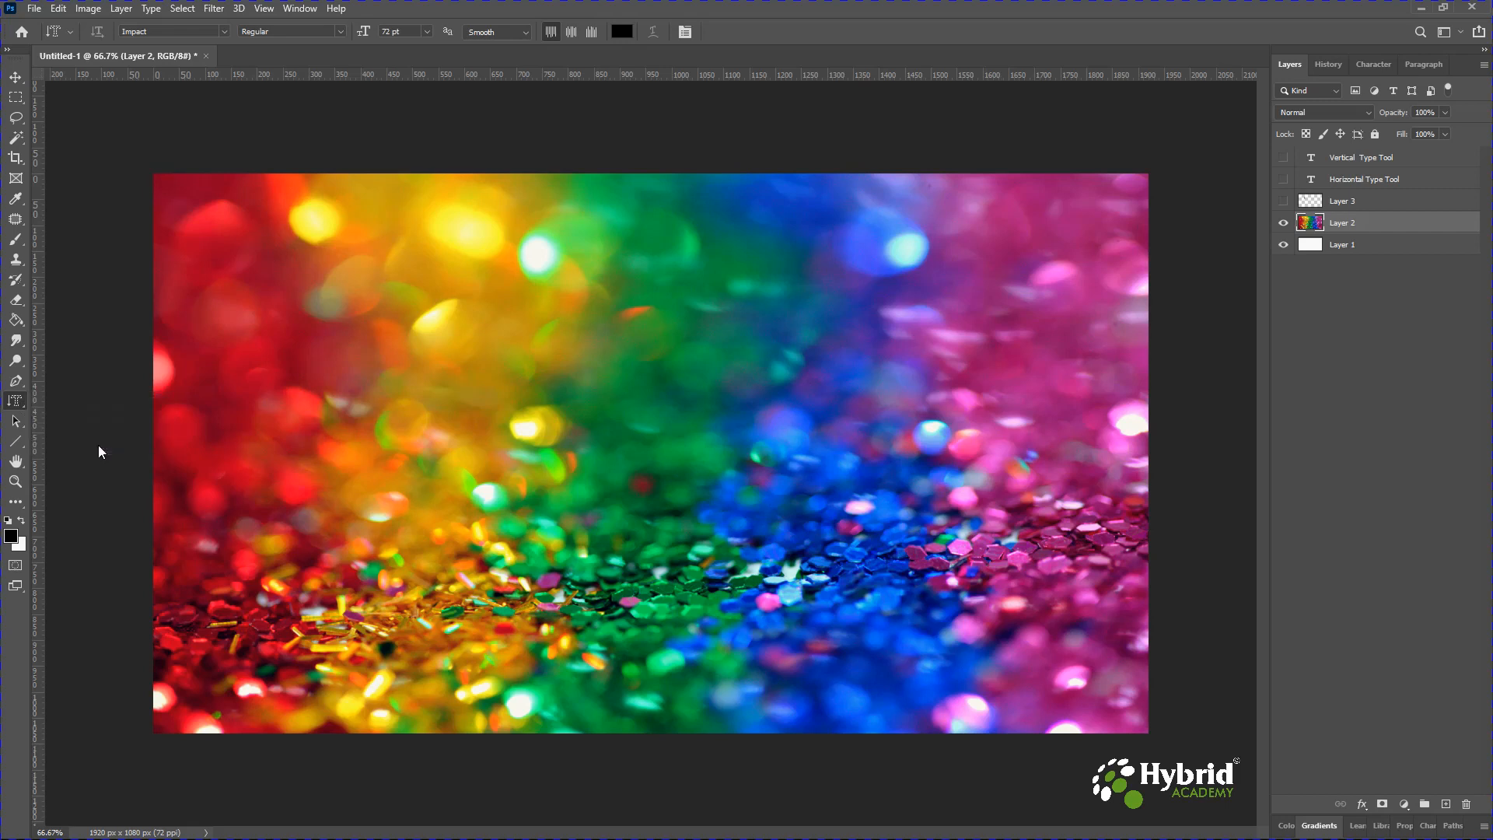
click(440, 580)
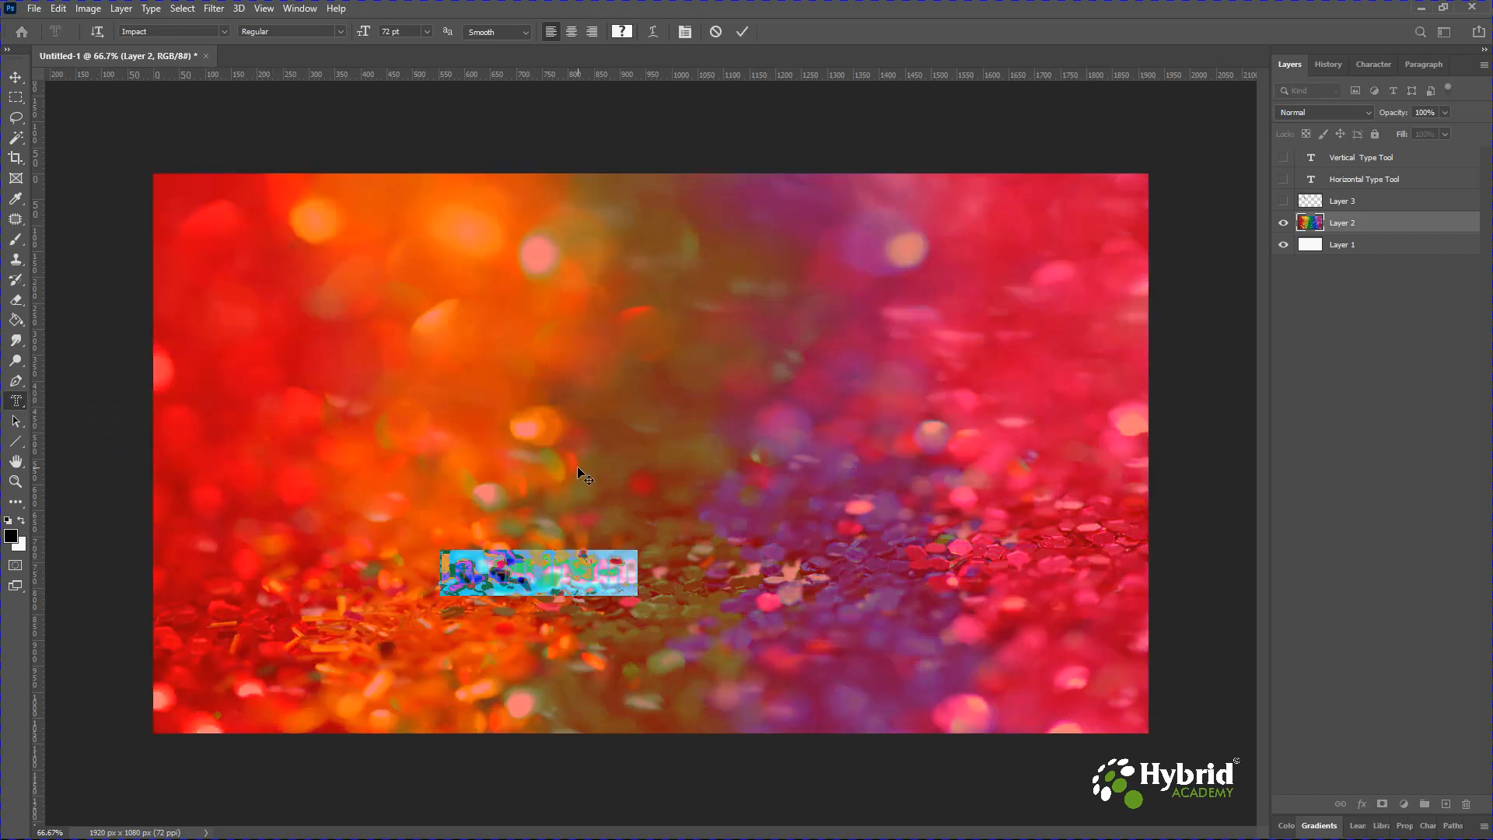
text(Vertica)
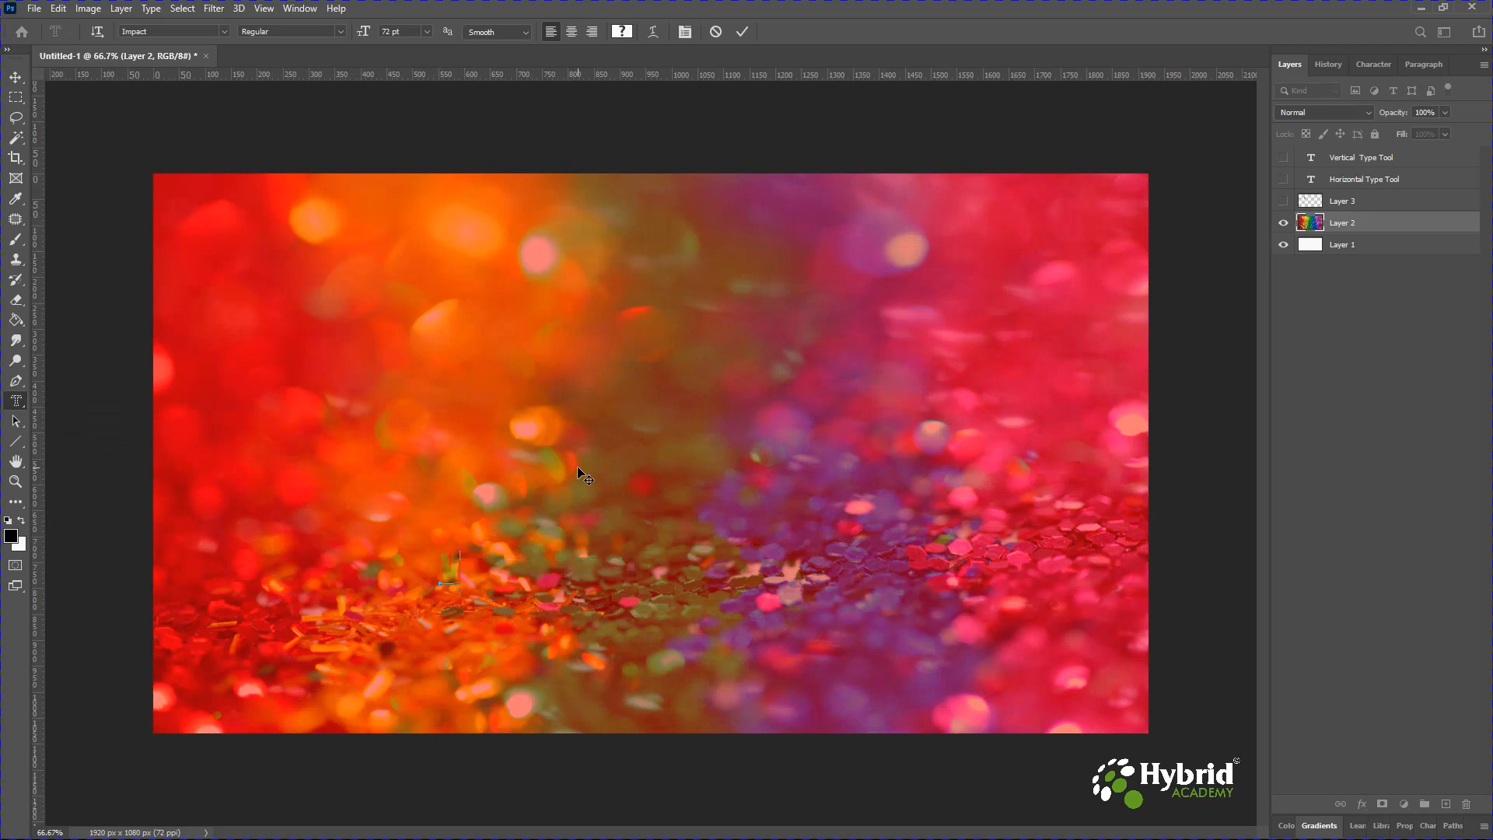
text(l)
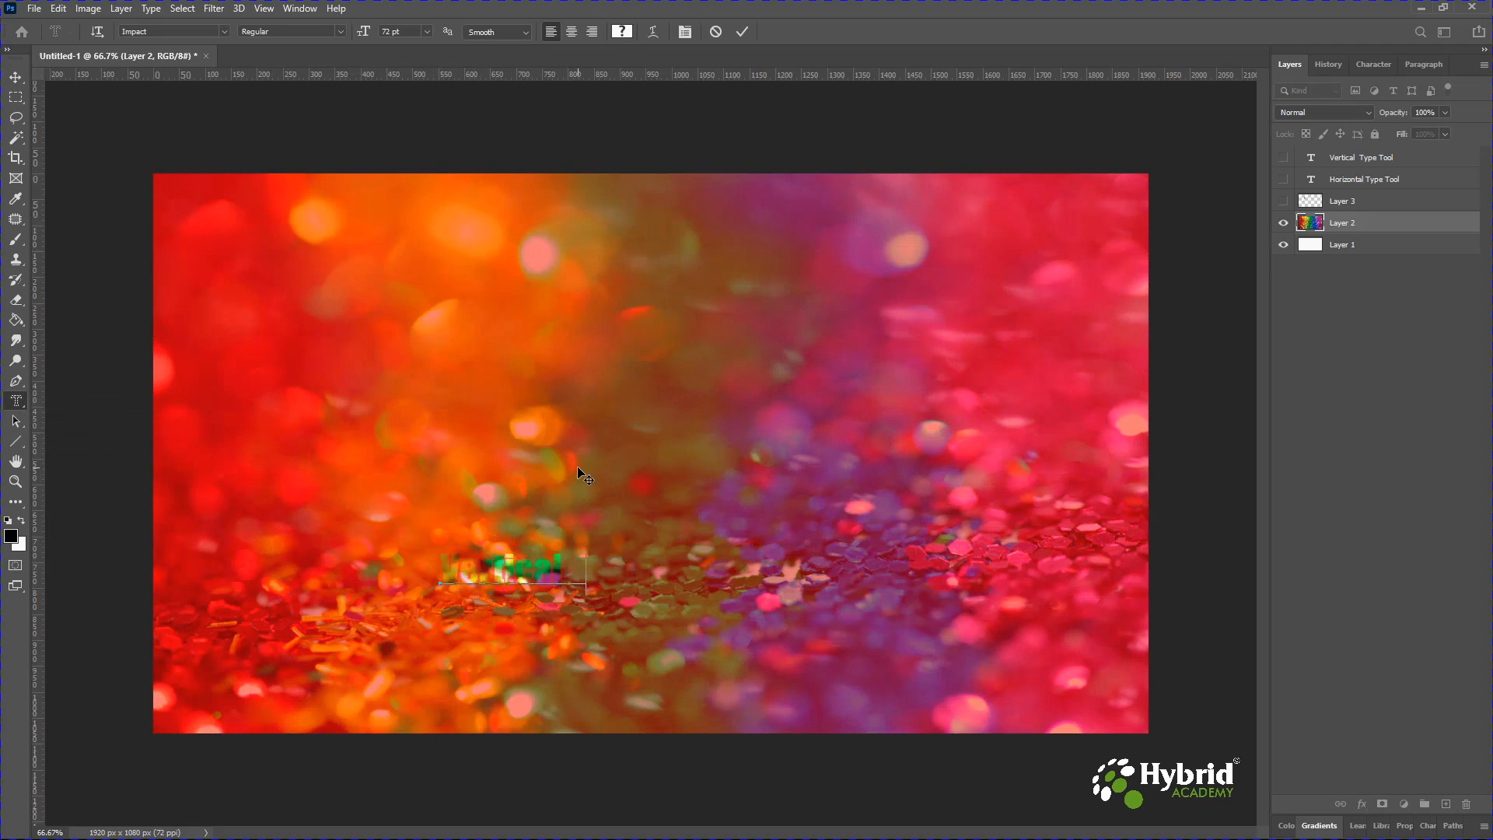
text( Type Ma)
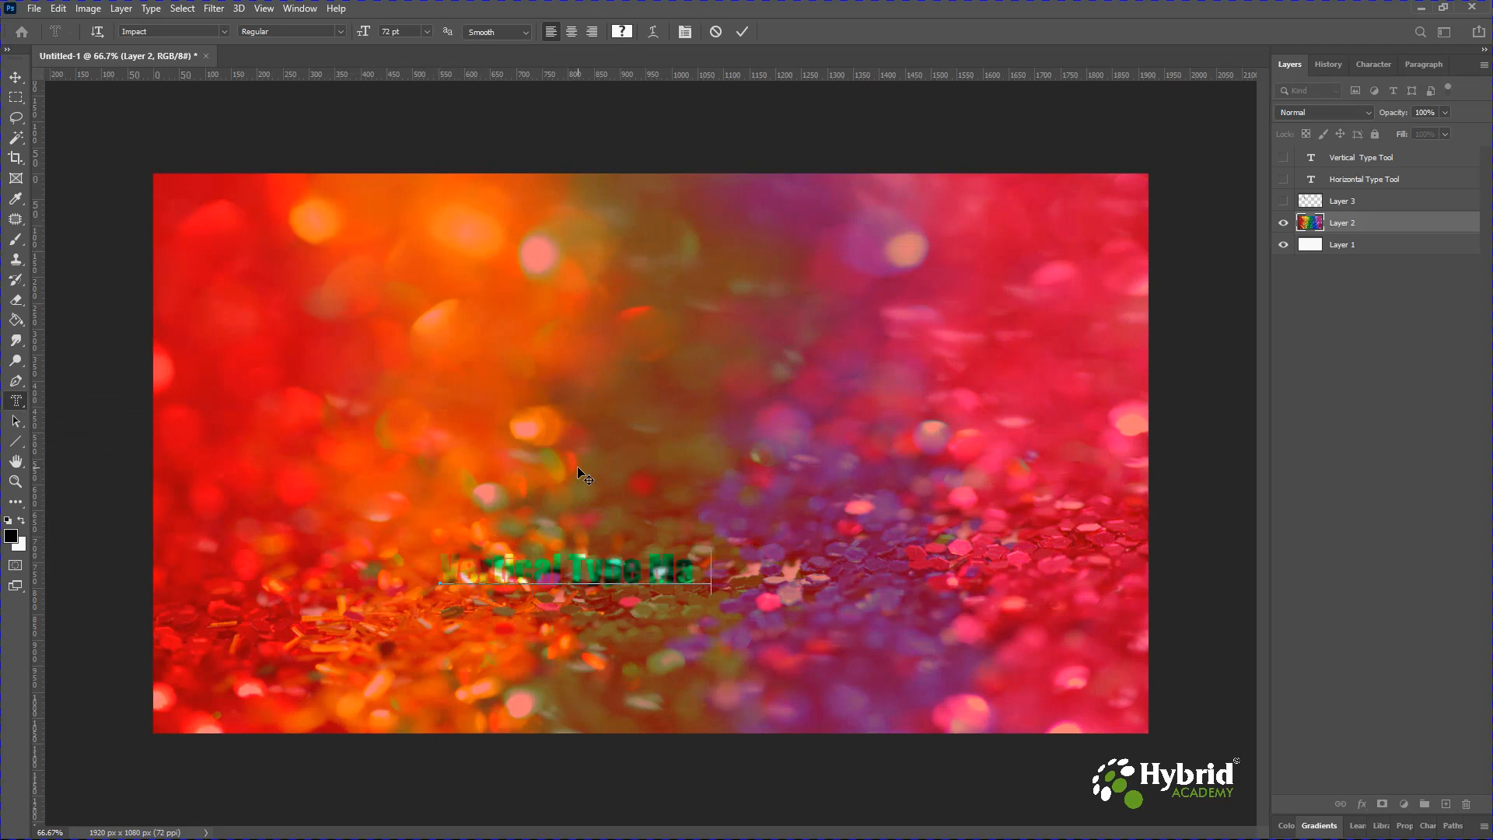
text(sk Tool)
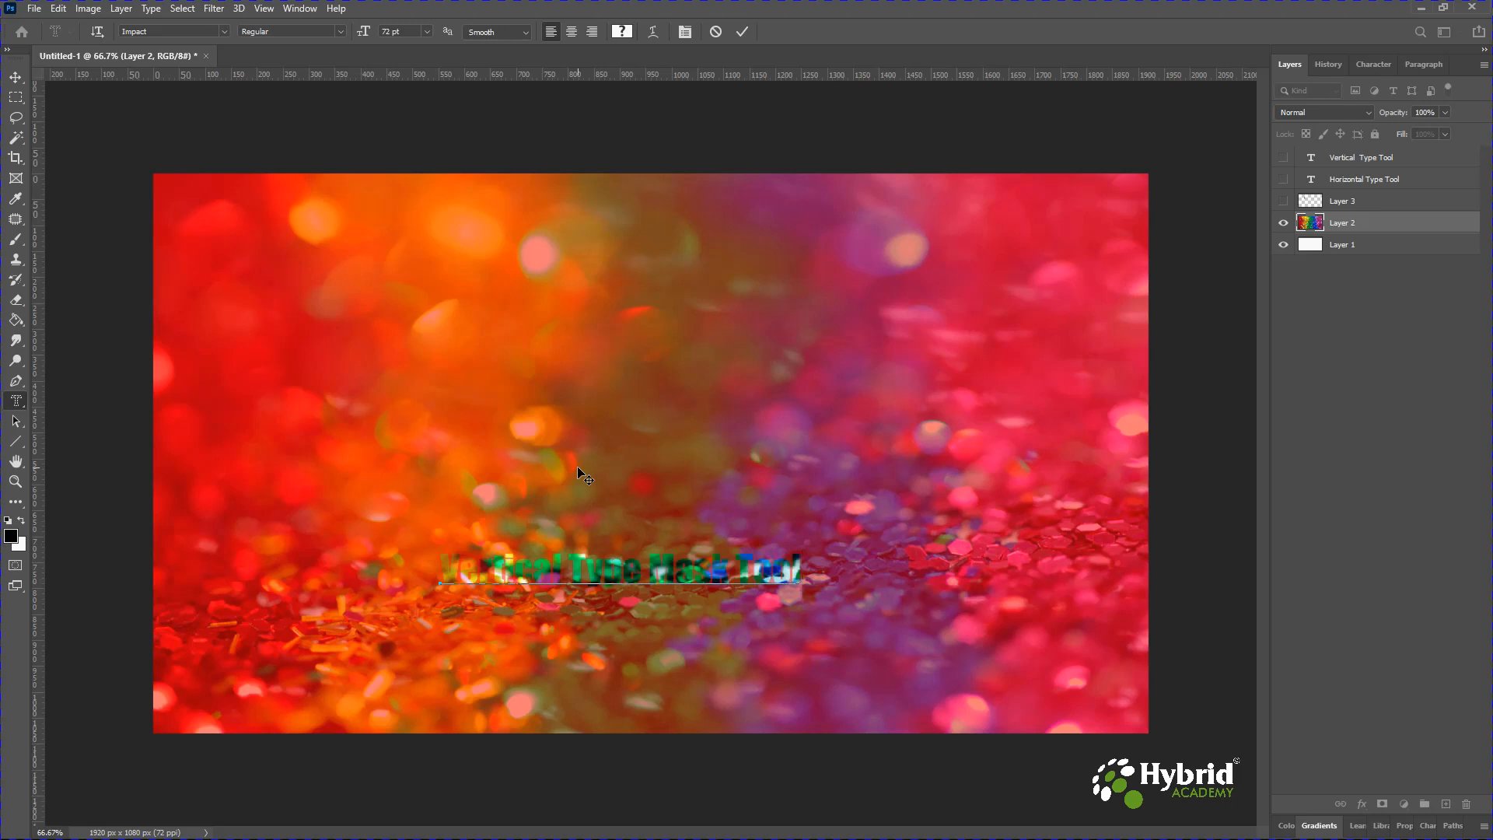
click(15, 80)
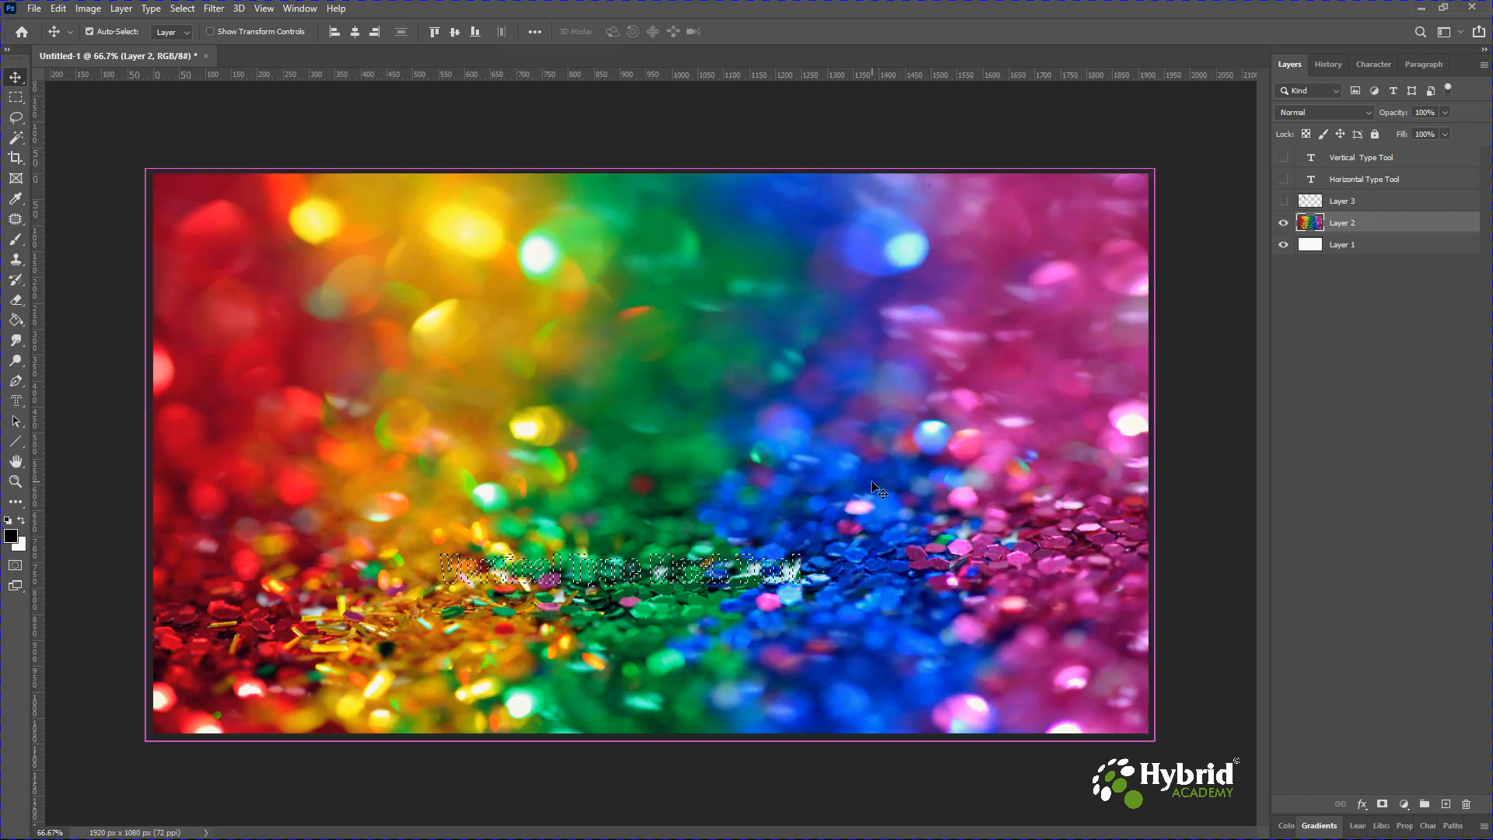
Copy the letter-shaped selection into a new layer and hide the glitter photo layer.
key(ctrl+j)
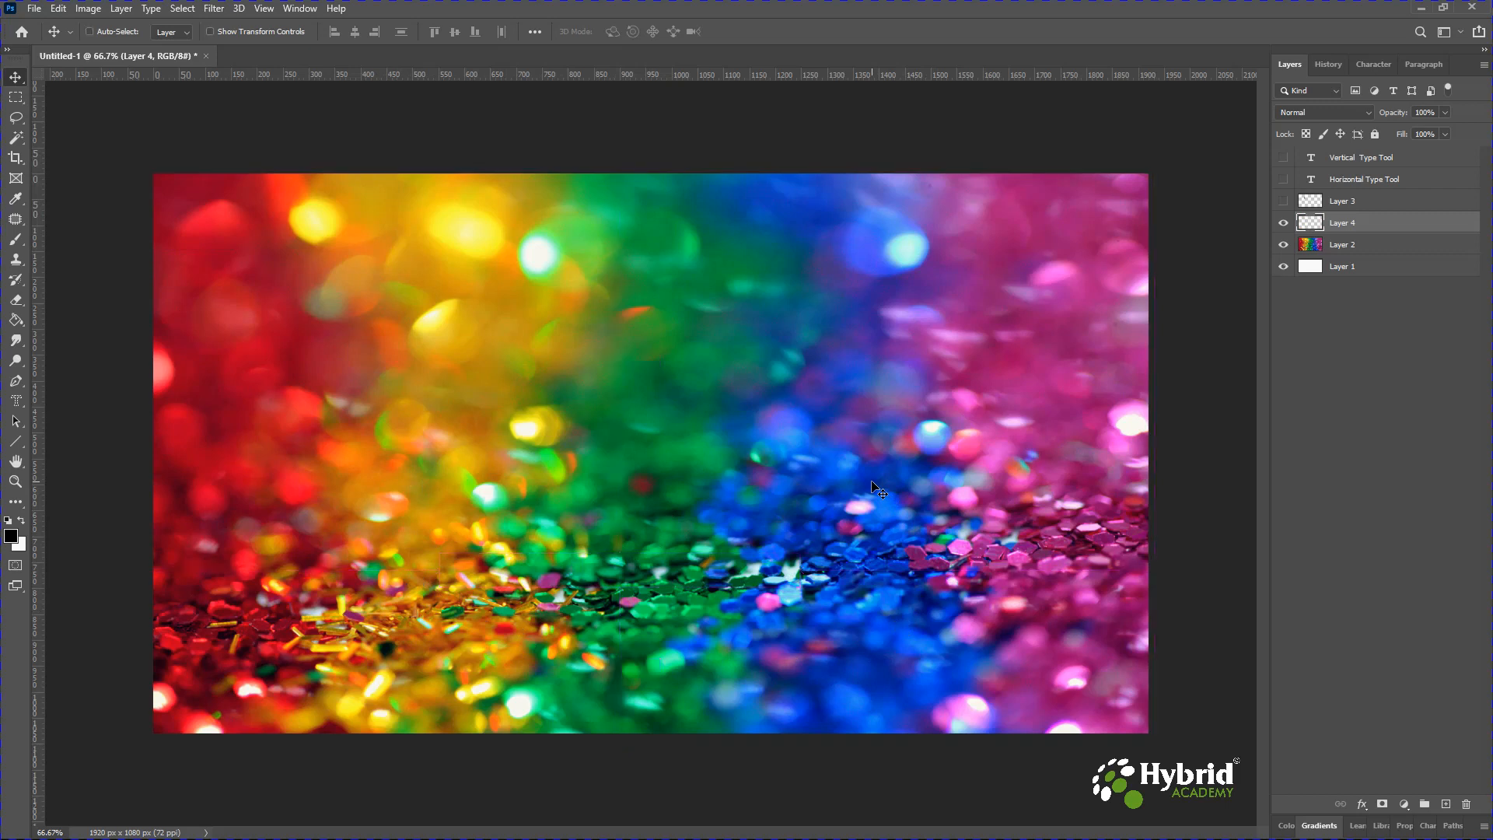
click(1284, 246)
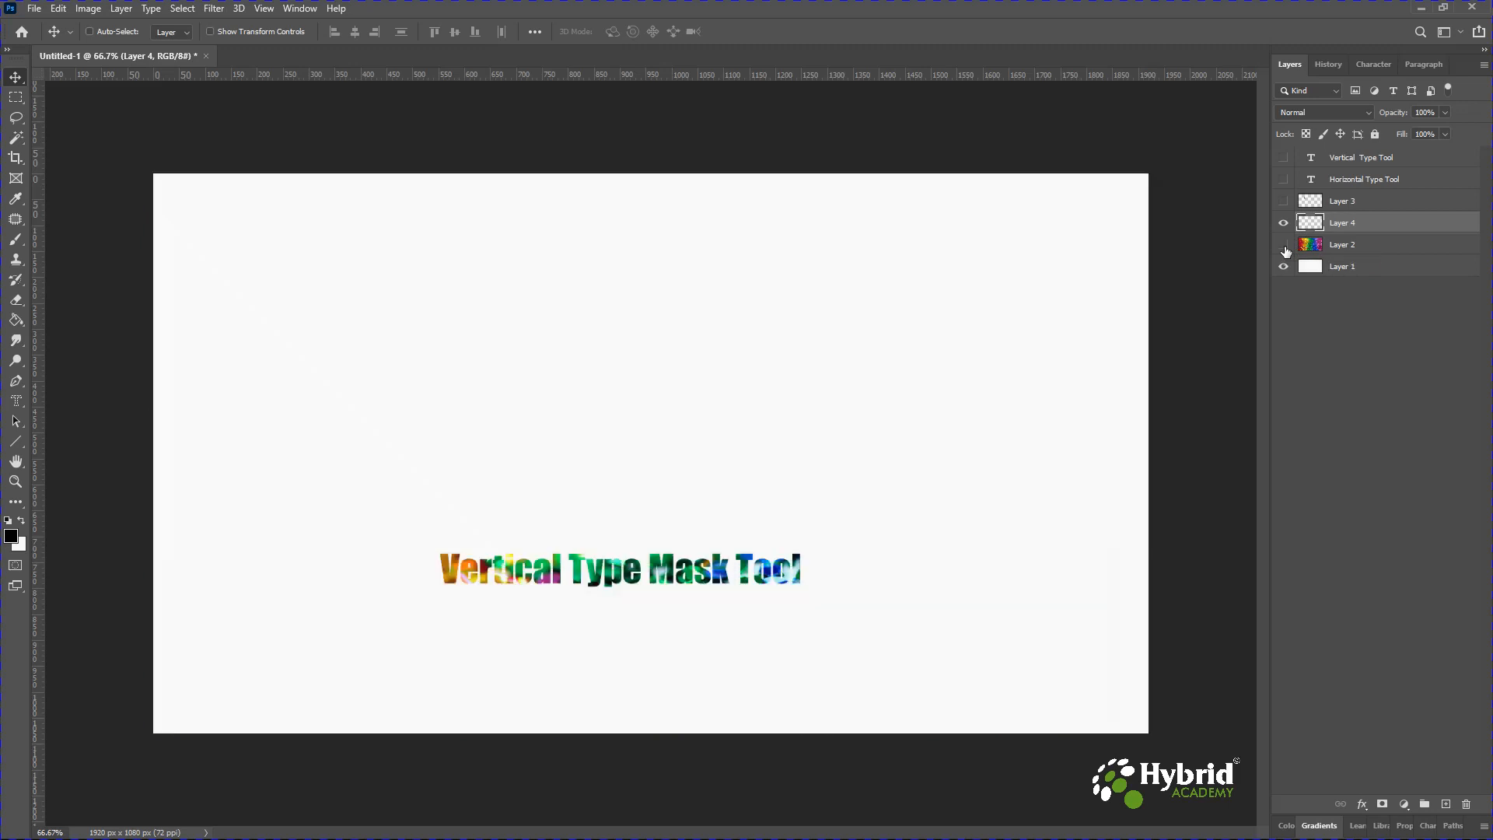
Move the new glitter-filled text up to the upper centre of the canvas.
drag(668, 577, 695, 320)
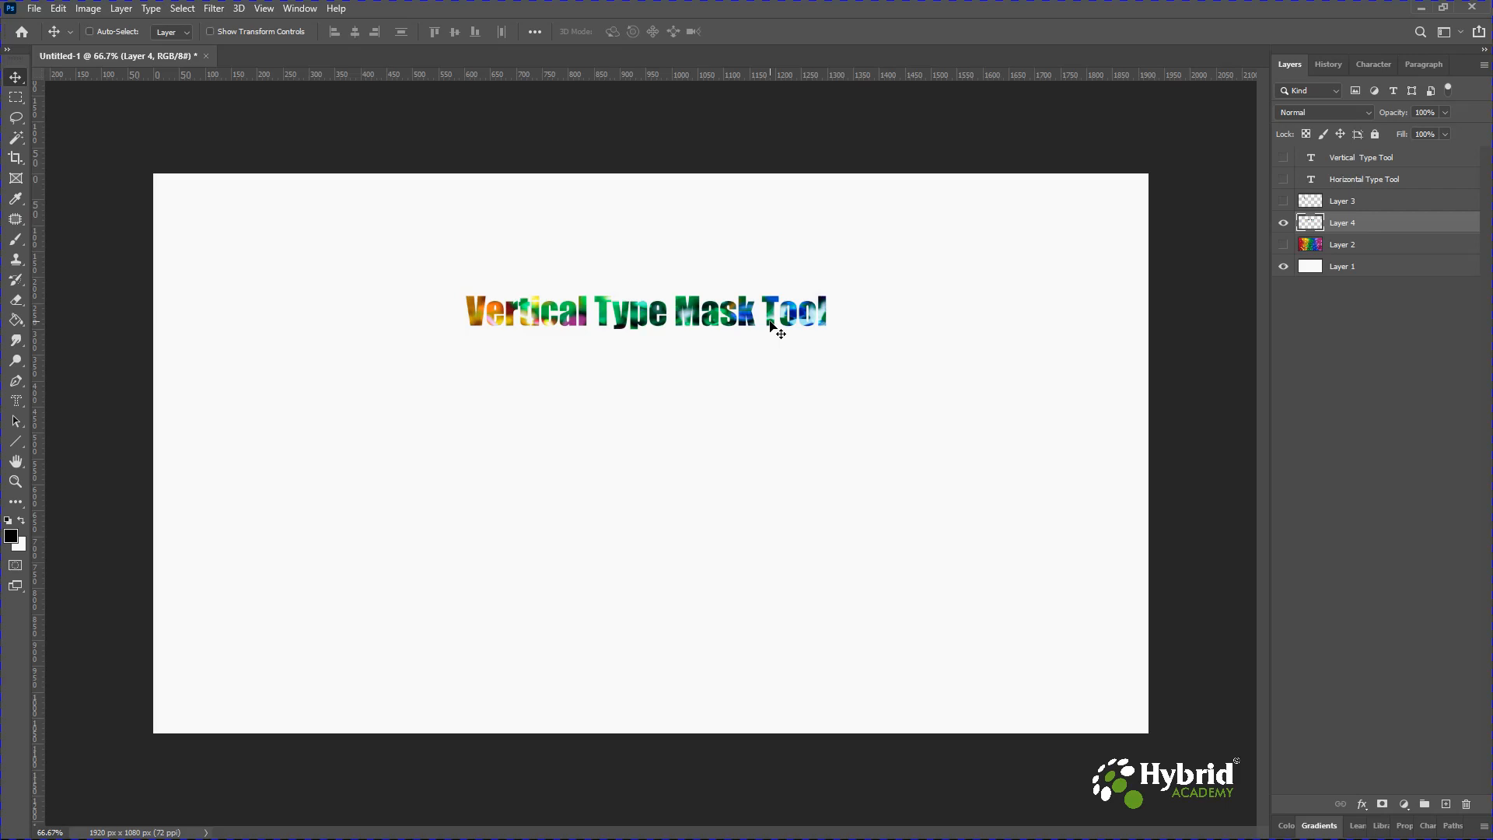
click(17, 402)
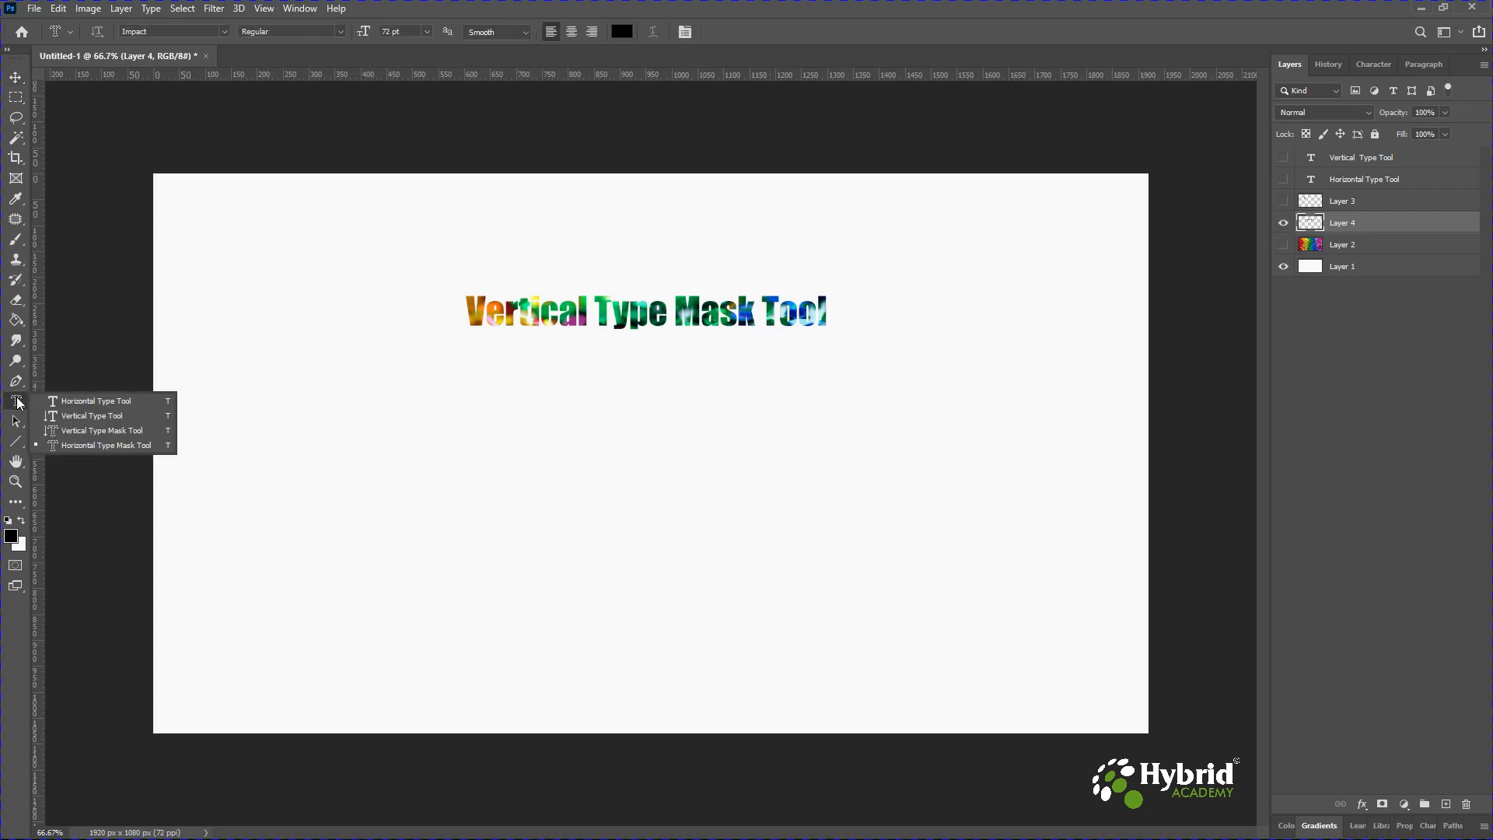
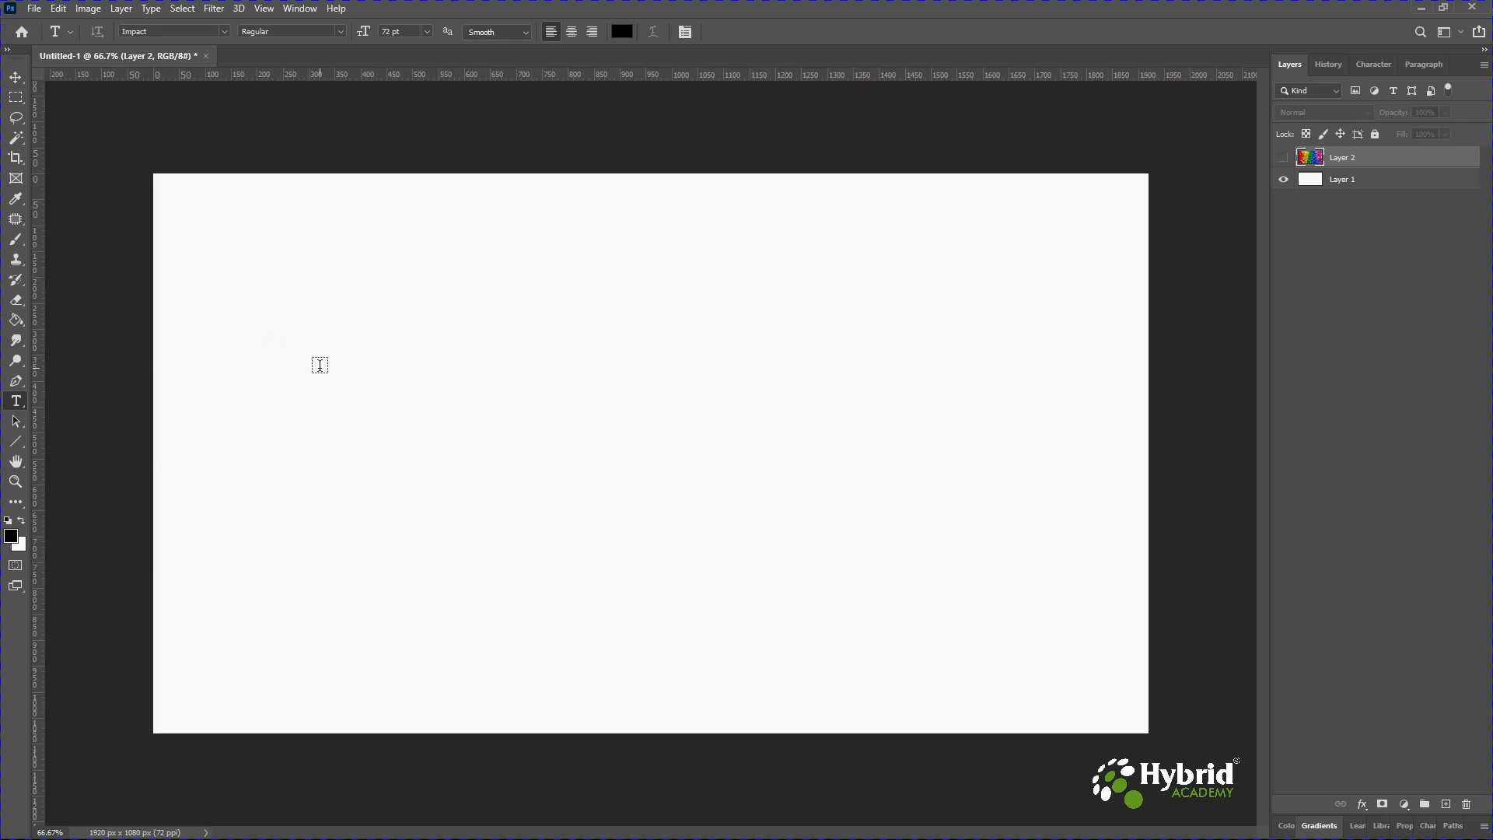
Place a single line of point text reading Single Line Text on the canvas.
click(320, 365)
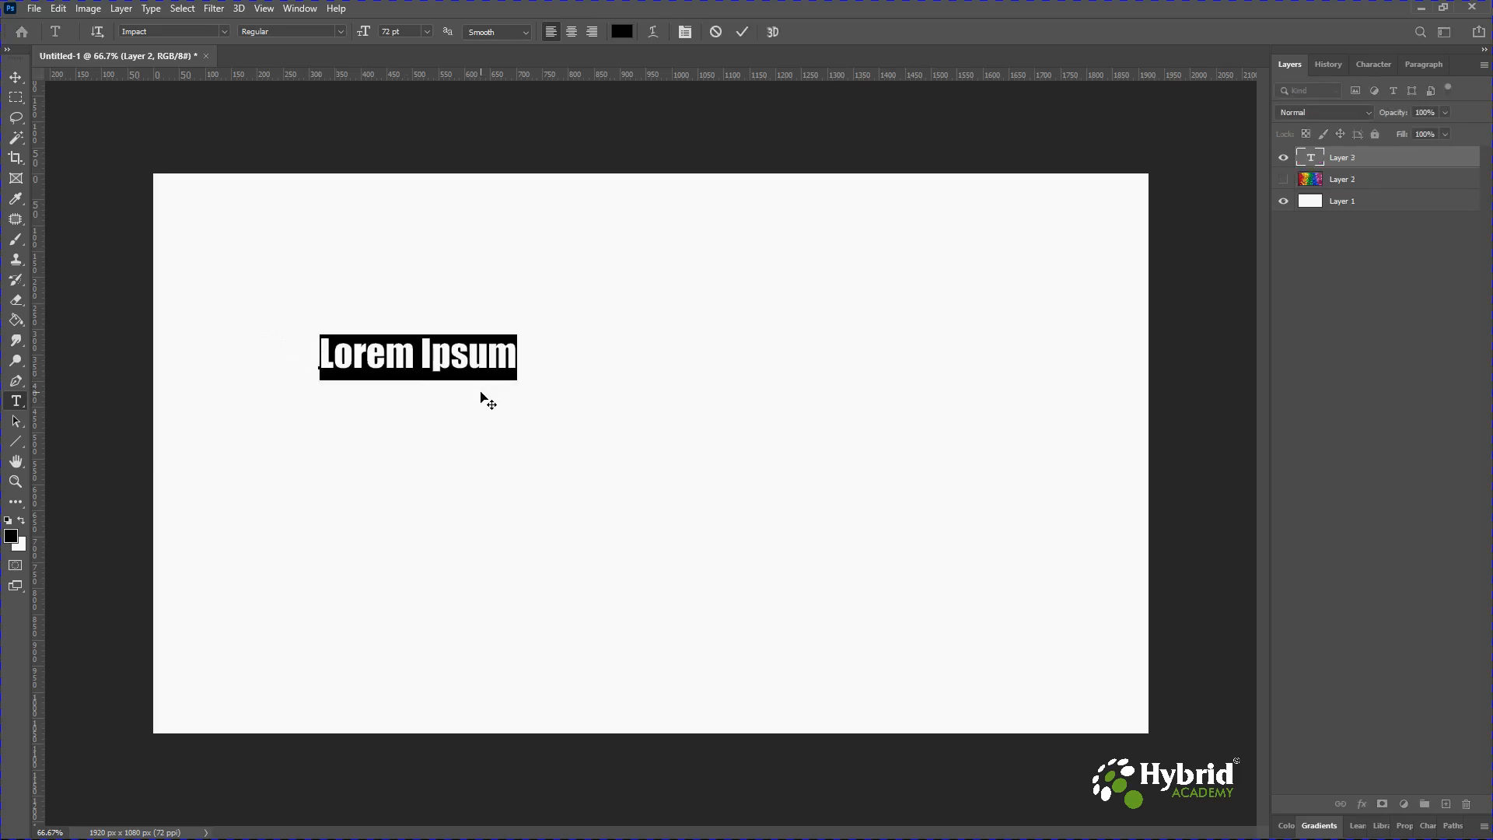
text(Single Line Text)
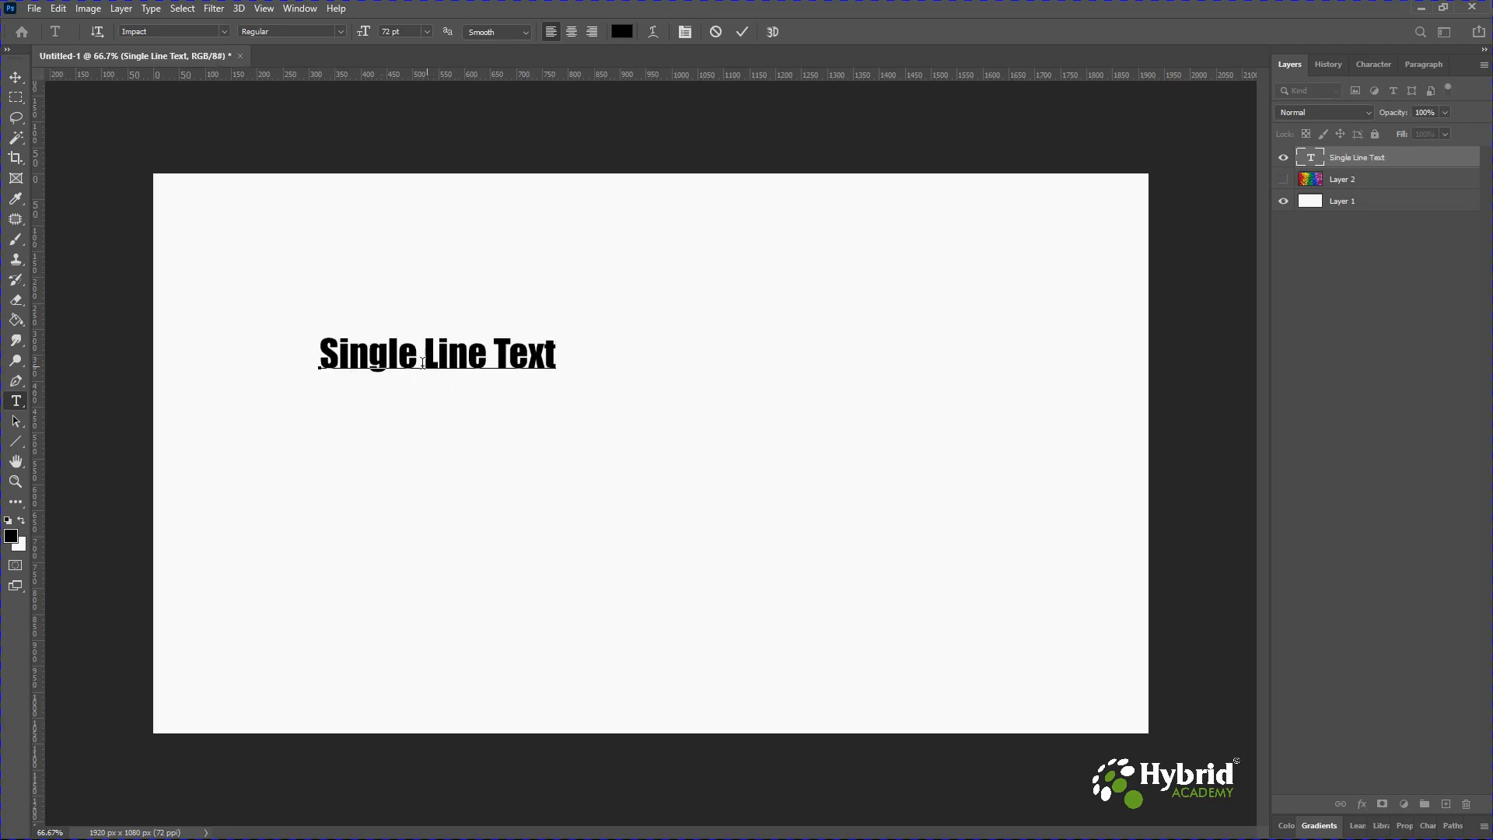
Move the Single Line Text toward the upper middle of the canvas.
click(19, 81)
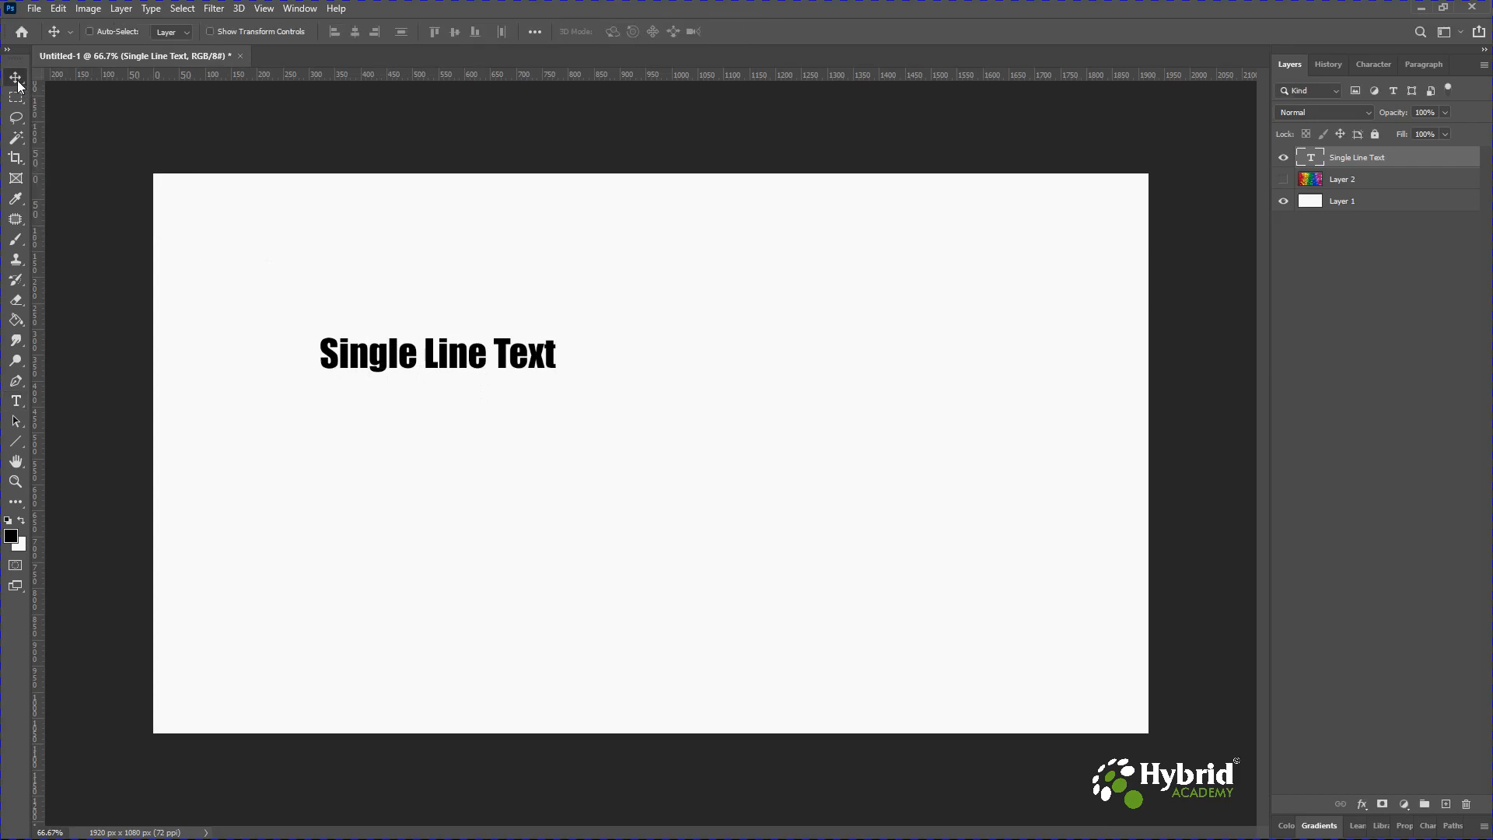
drag(465, 369, 688, 379)
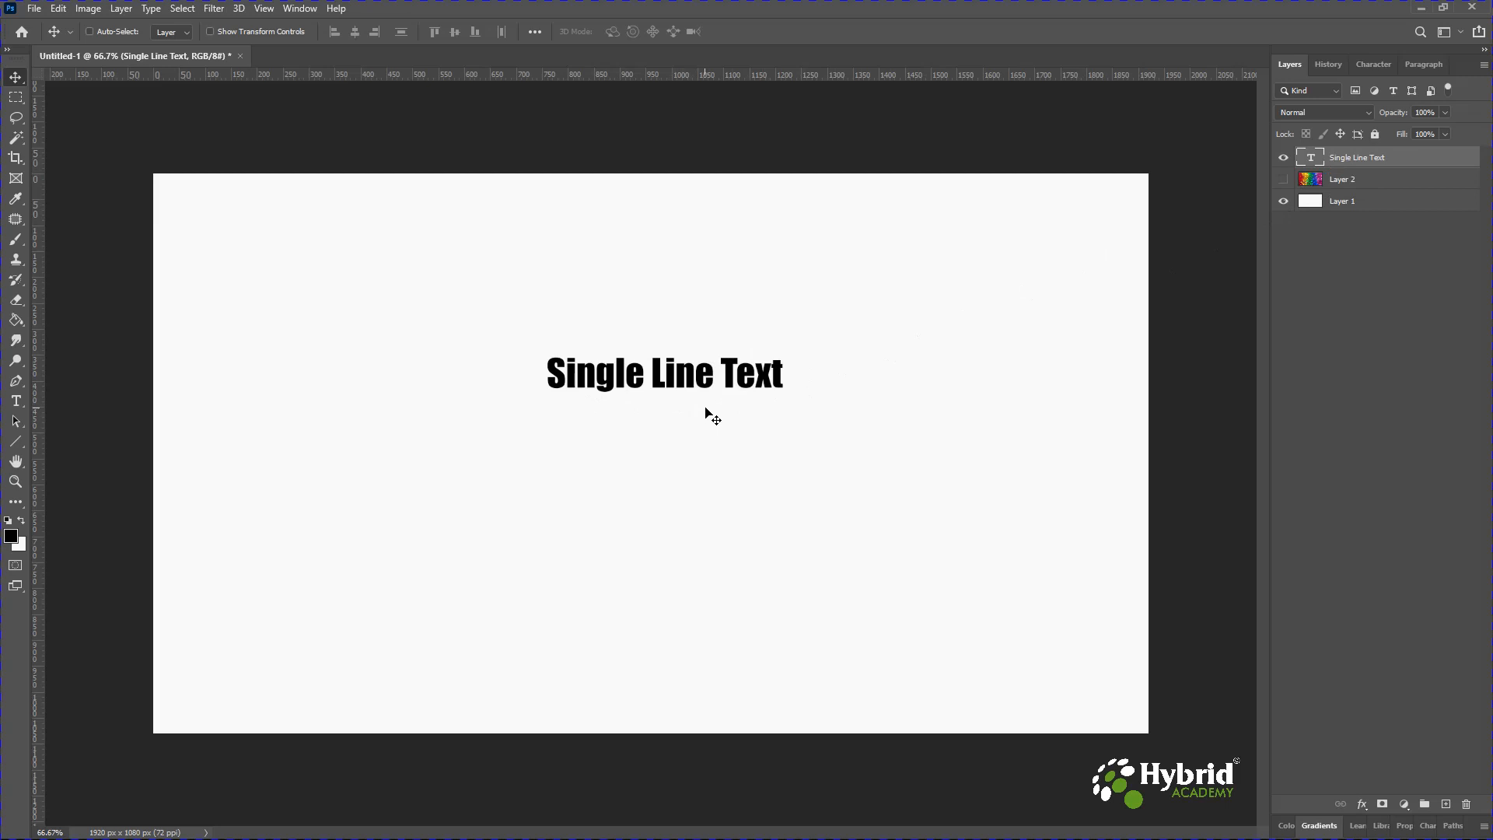
Rename the text layer to New Text Layer.
double_click(1352, 160)
text(New Text Layer)
key(Return)
click(656, 401)
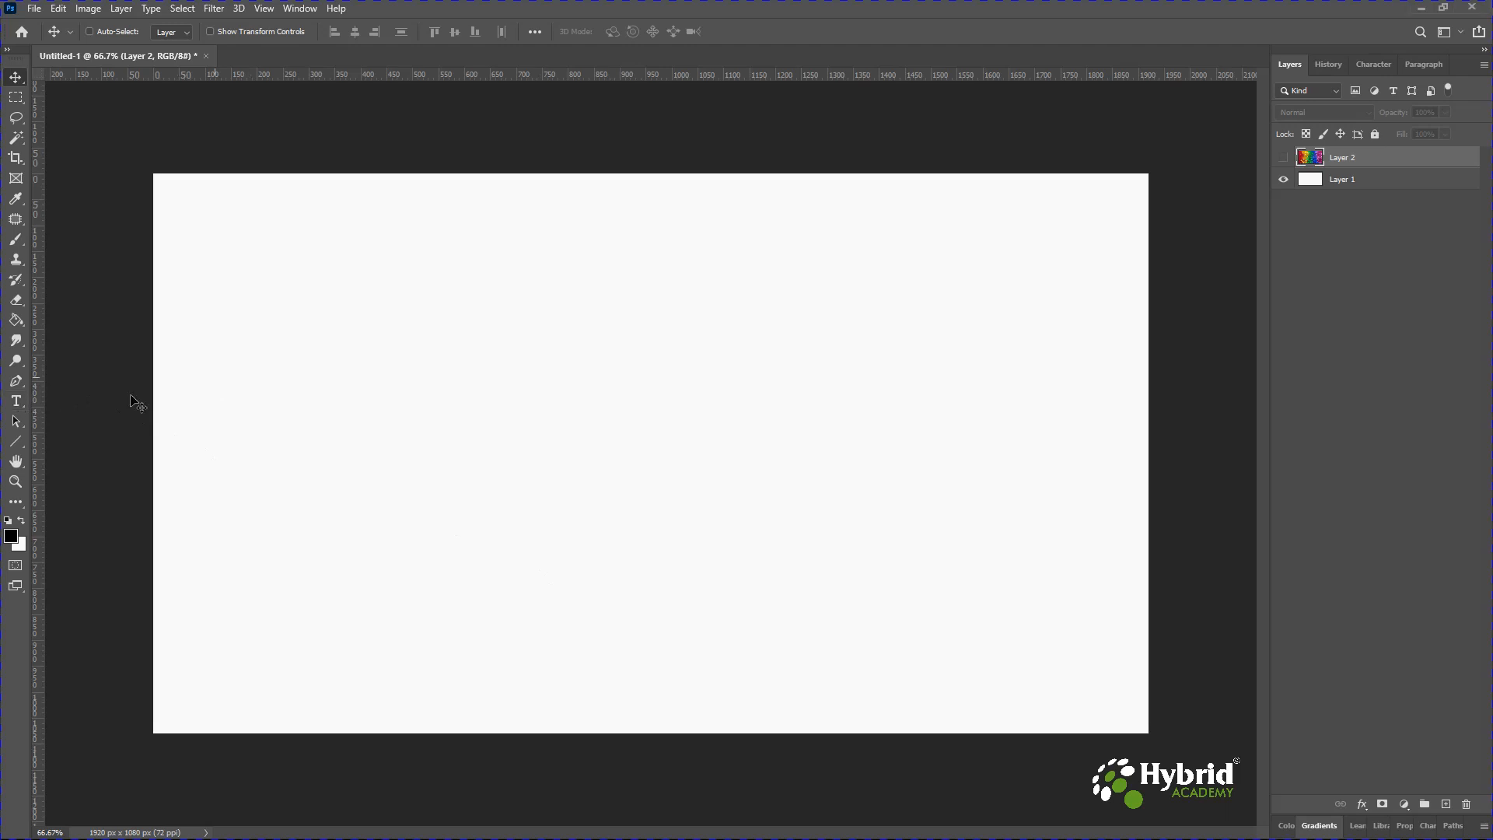
Drag a paragraph text box on the left of the canvas and enter 'Wrap Text withing the Text Area'.
click(14, 402)
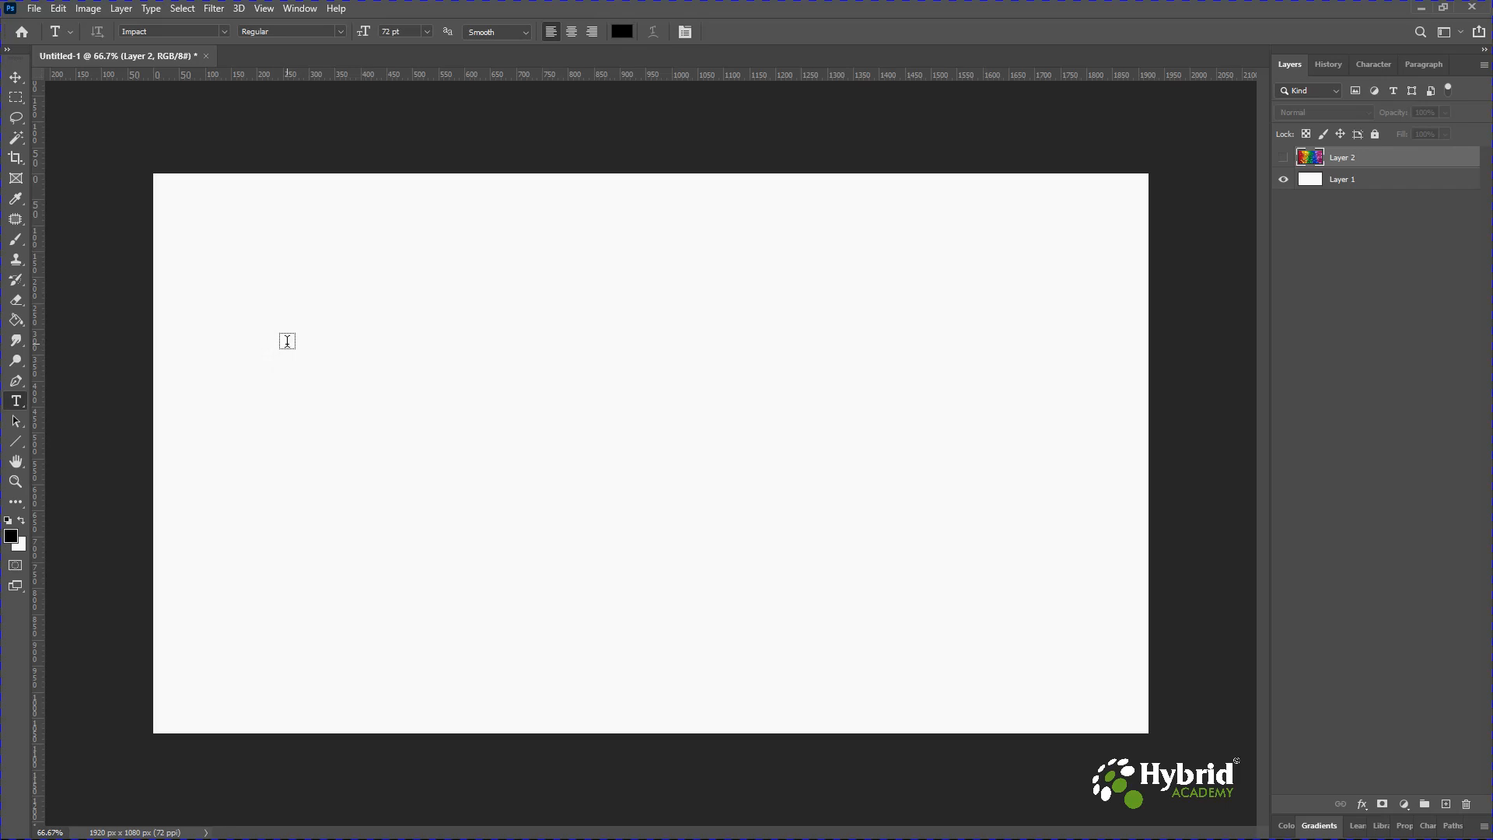
drag(312, 302, 571, 564)
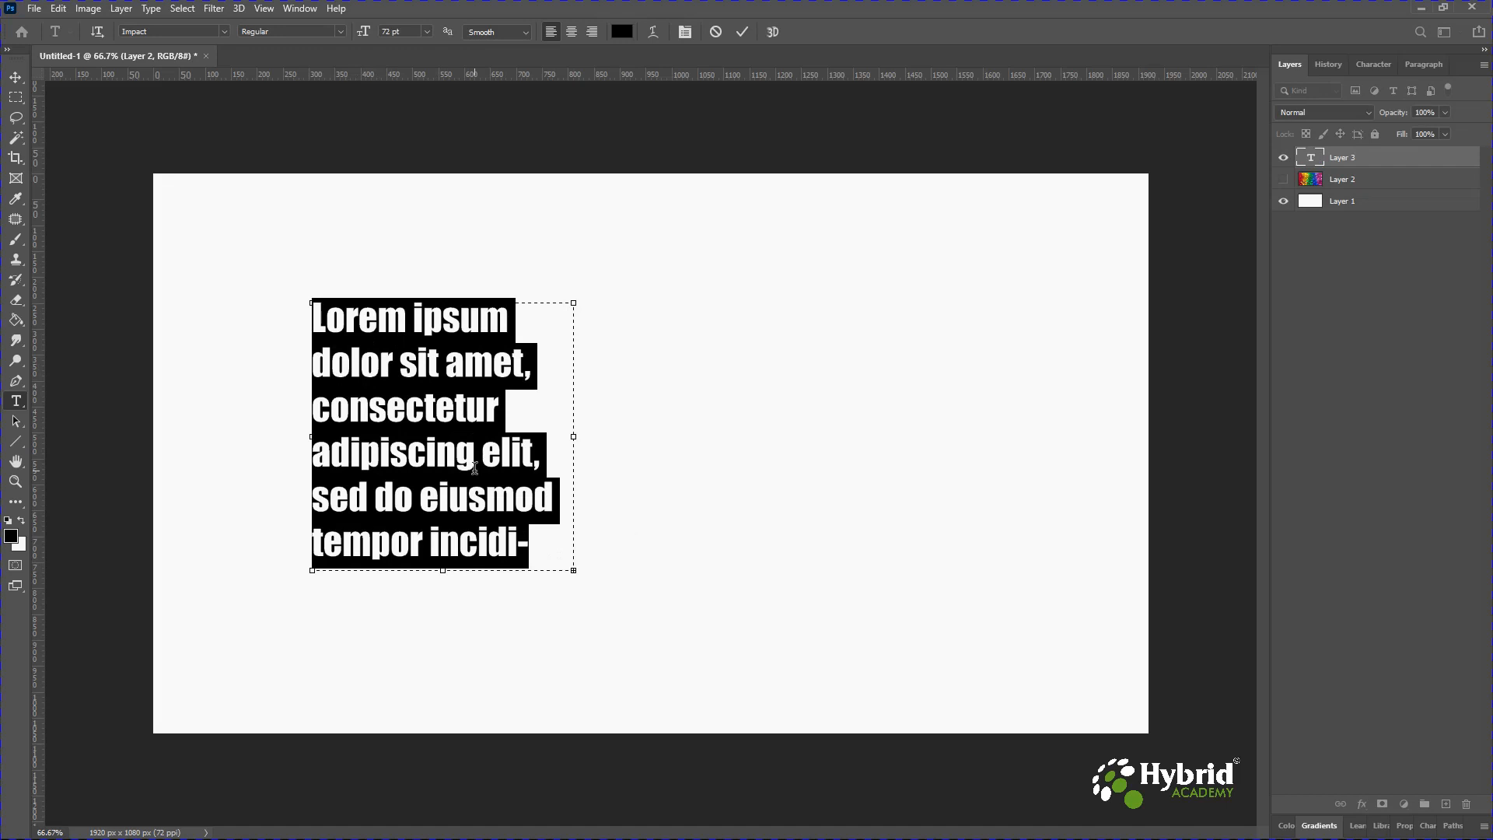
text(Wrap Tet)
key(BackSpace)
text(xt withing the Text)
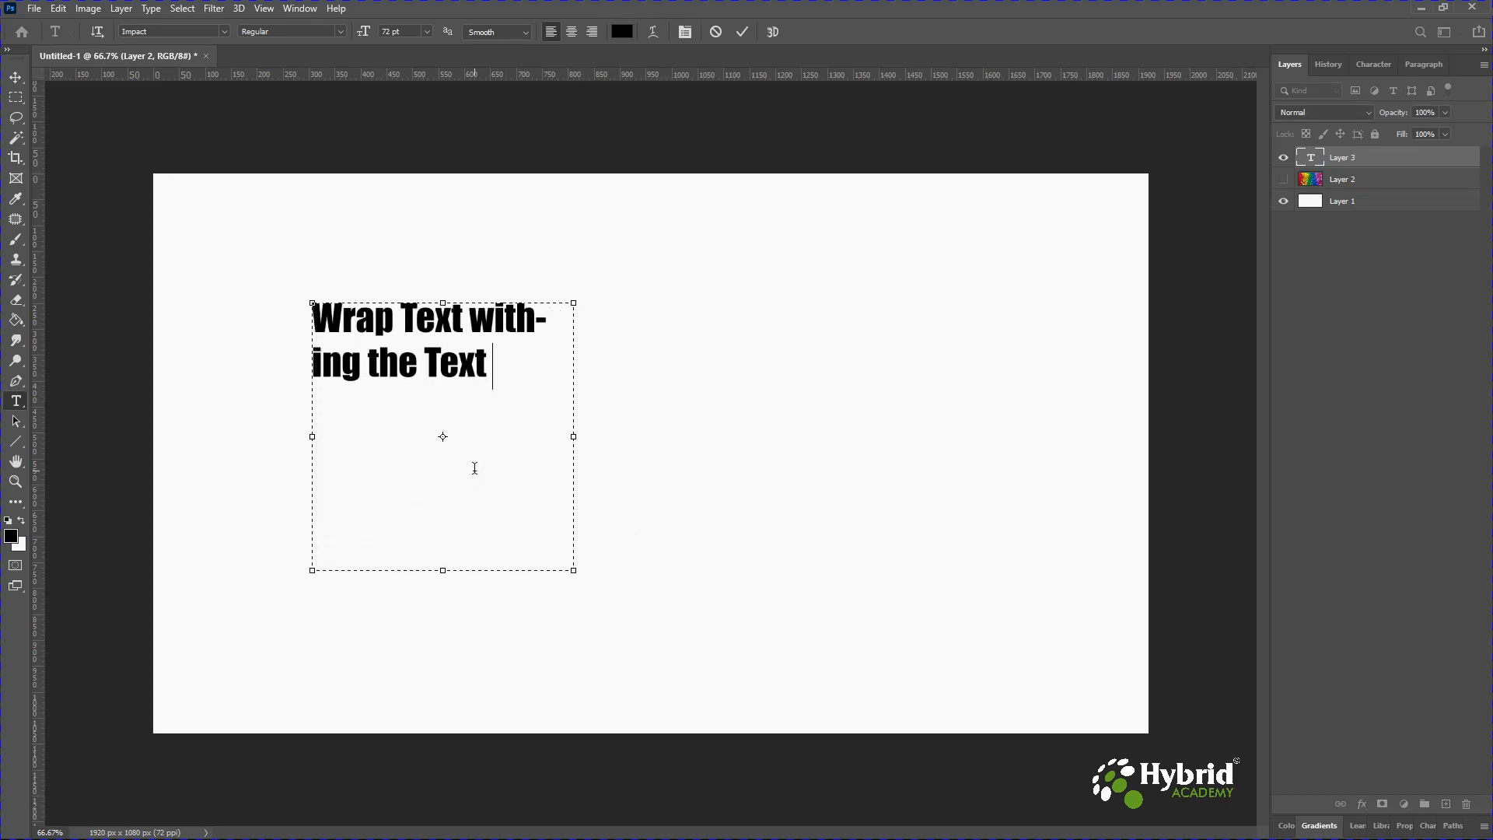
text( Area. This te)
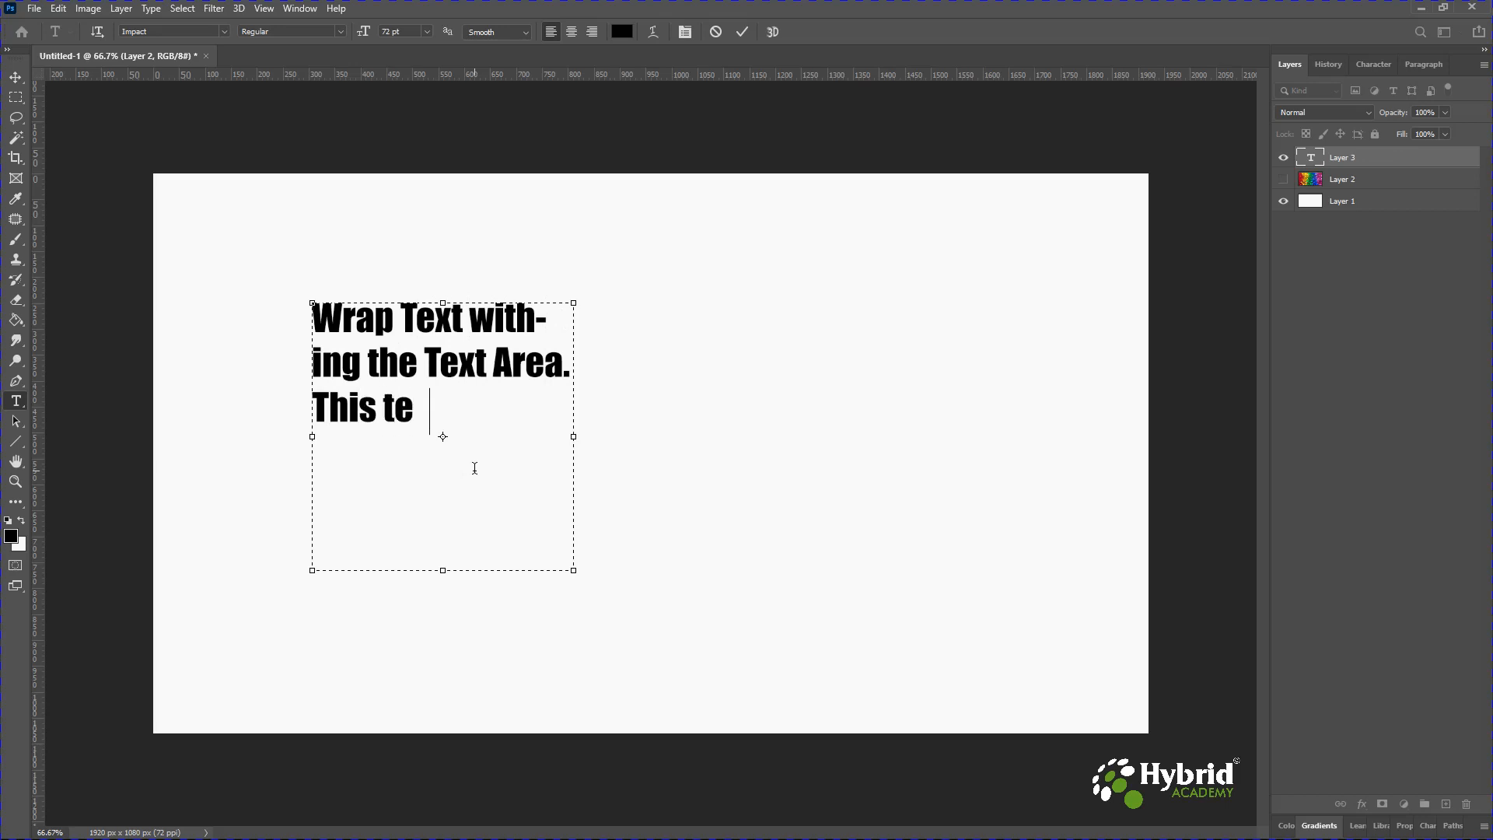
text(xt can be edited as per the)
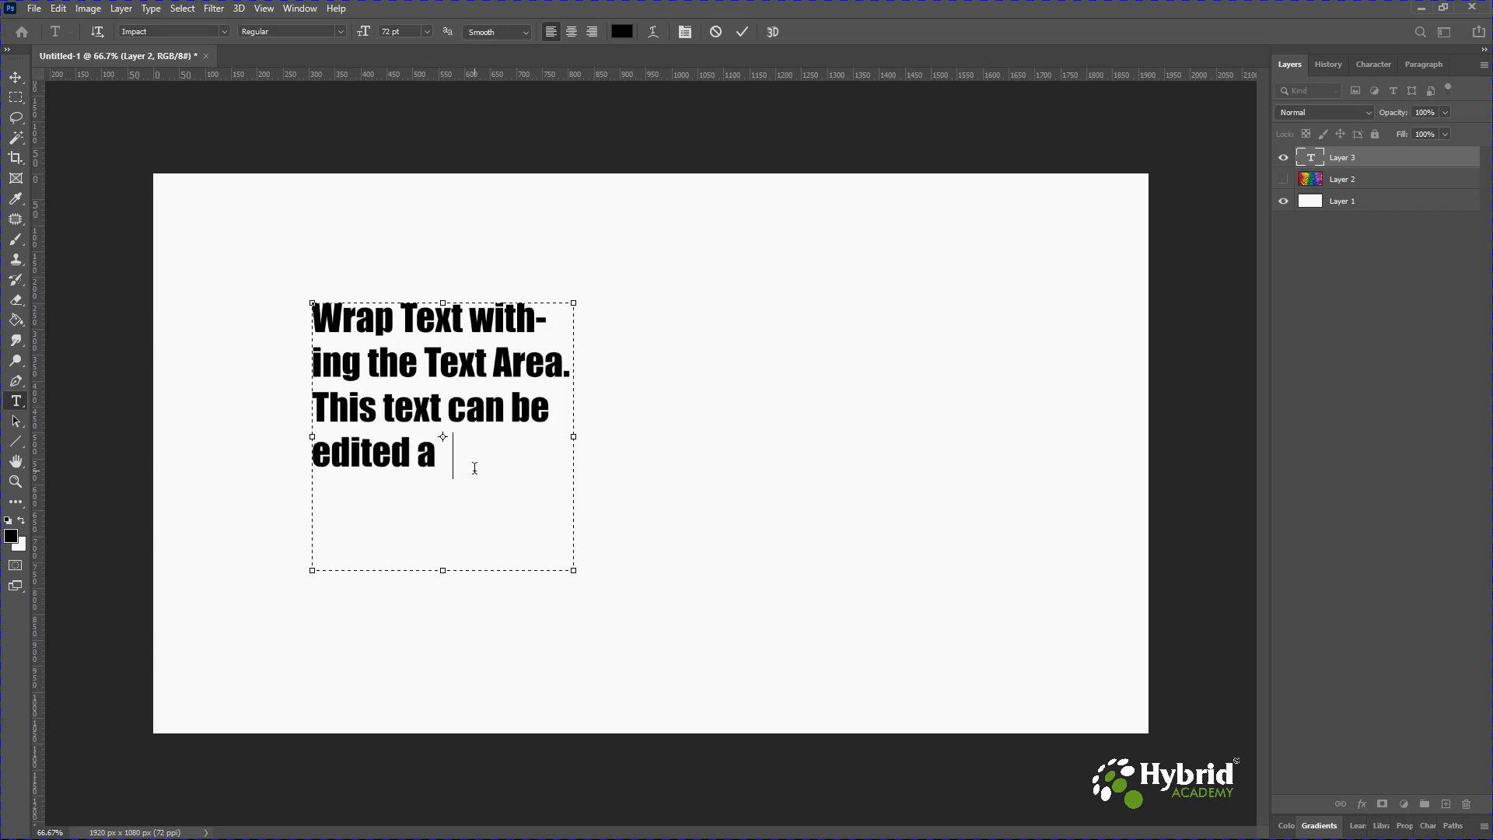
Continue the paragraph with '. This text can be edited as per our requirement.'.
key(BackSpace)
key(BackSpace)
key(BackSpace)
text(our requiremn)
key(BackSpace)
text(ent.)
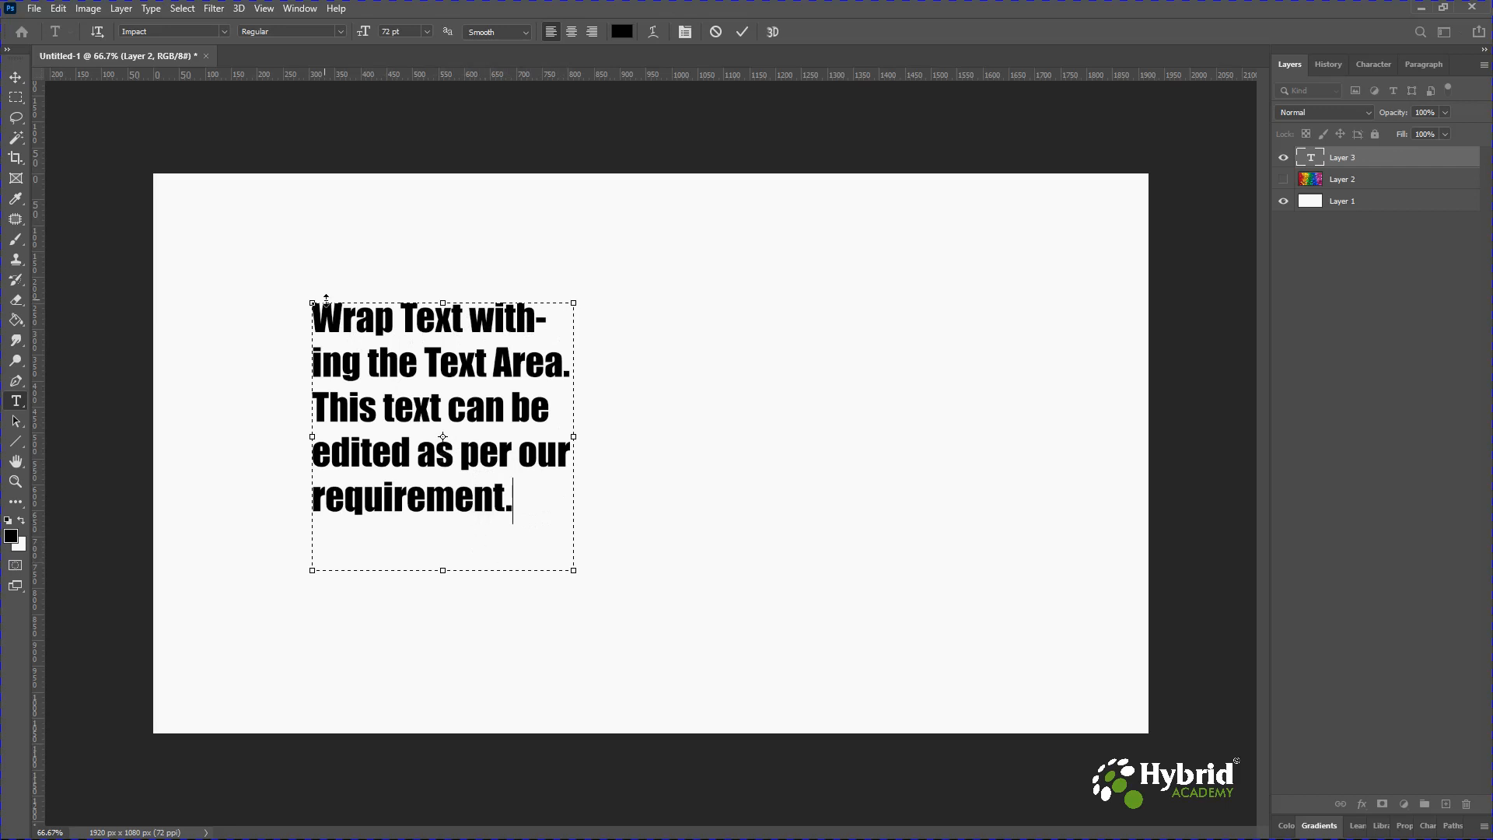
Move the paragraph text up and to the left on the canvas.
click(21, 80)
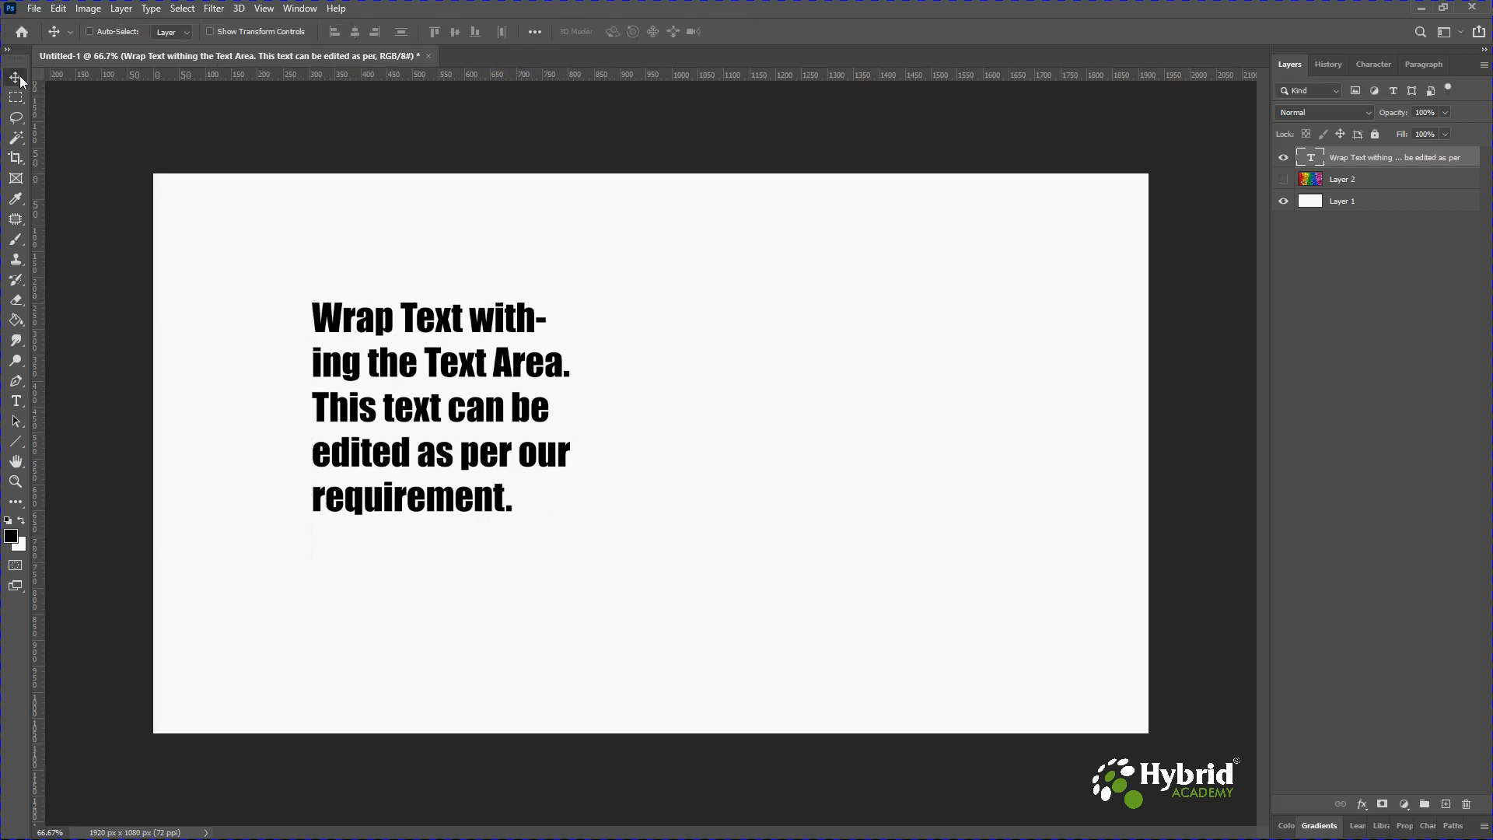
drag(453, 421, 367, 363)
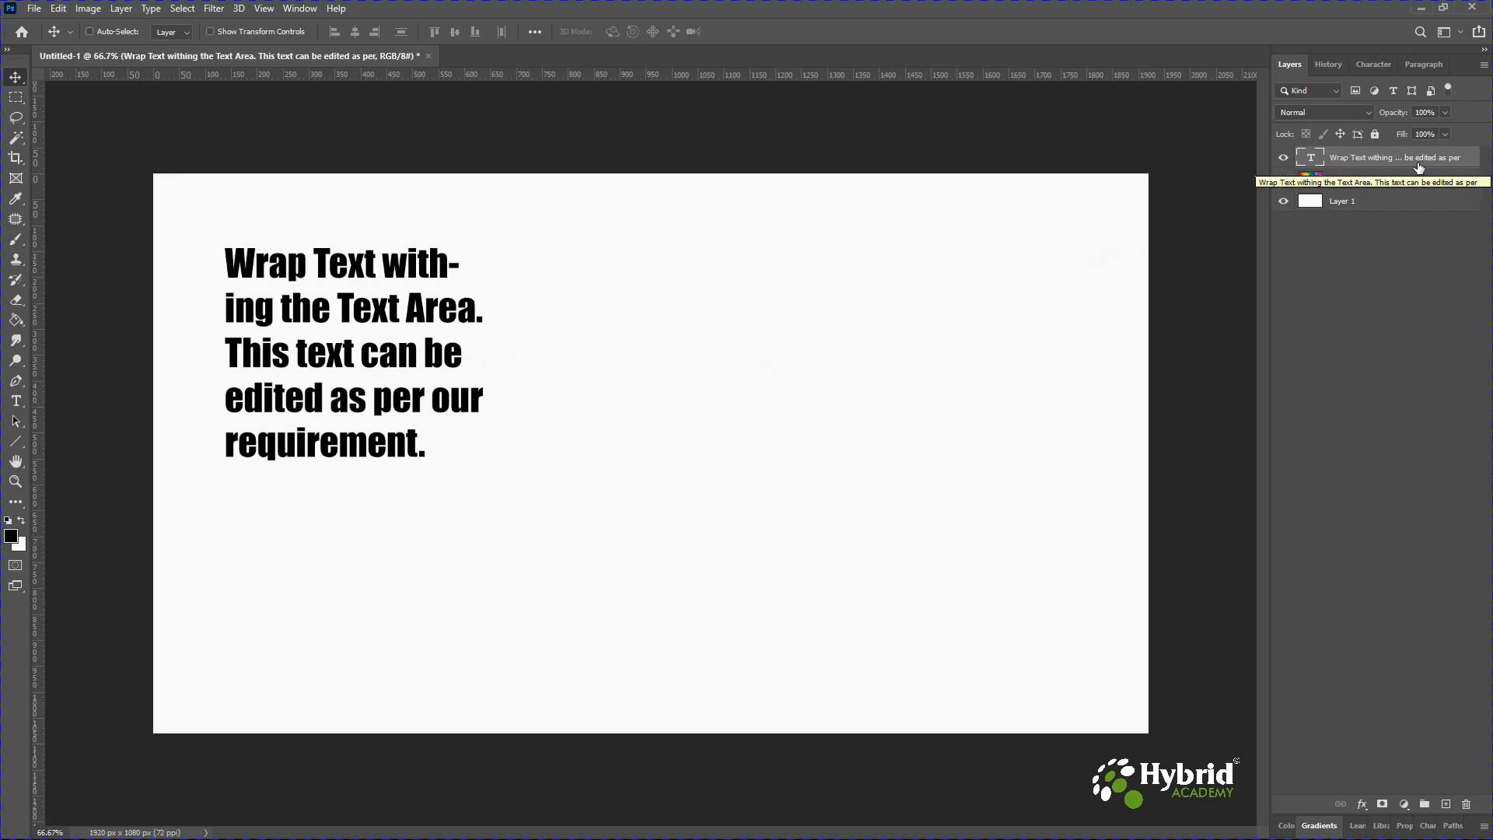
Rename the paragraph text layer to Wrap Text.
double_click(1372, 159)
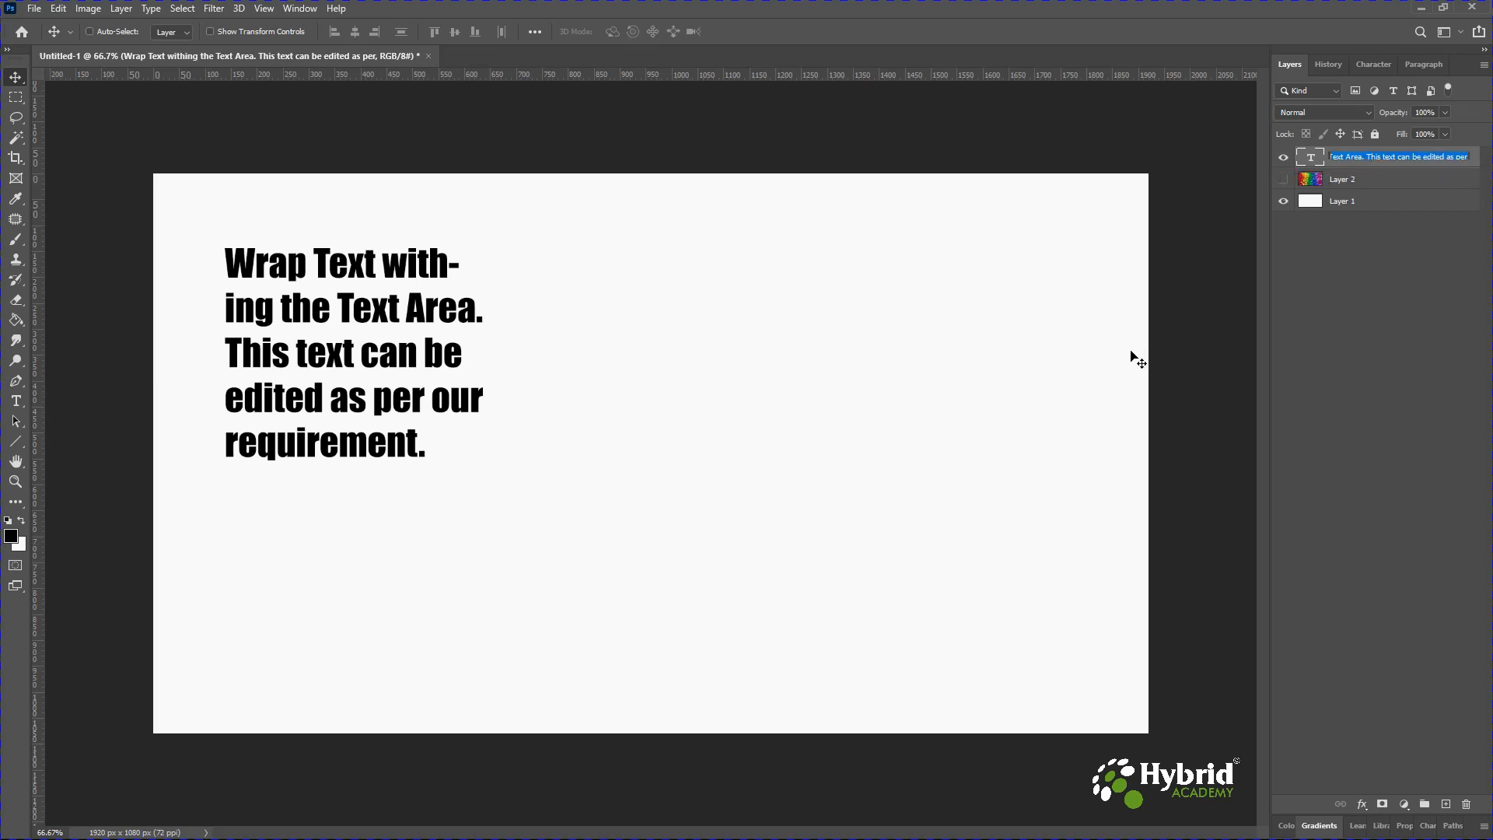
text(Wrap Text)
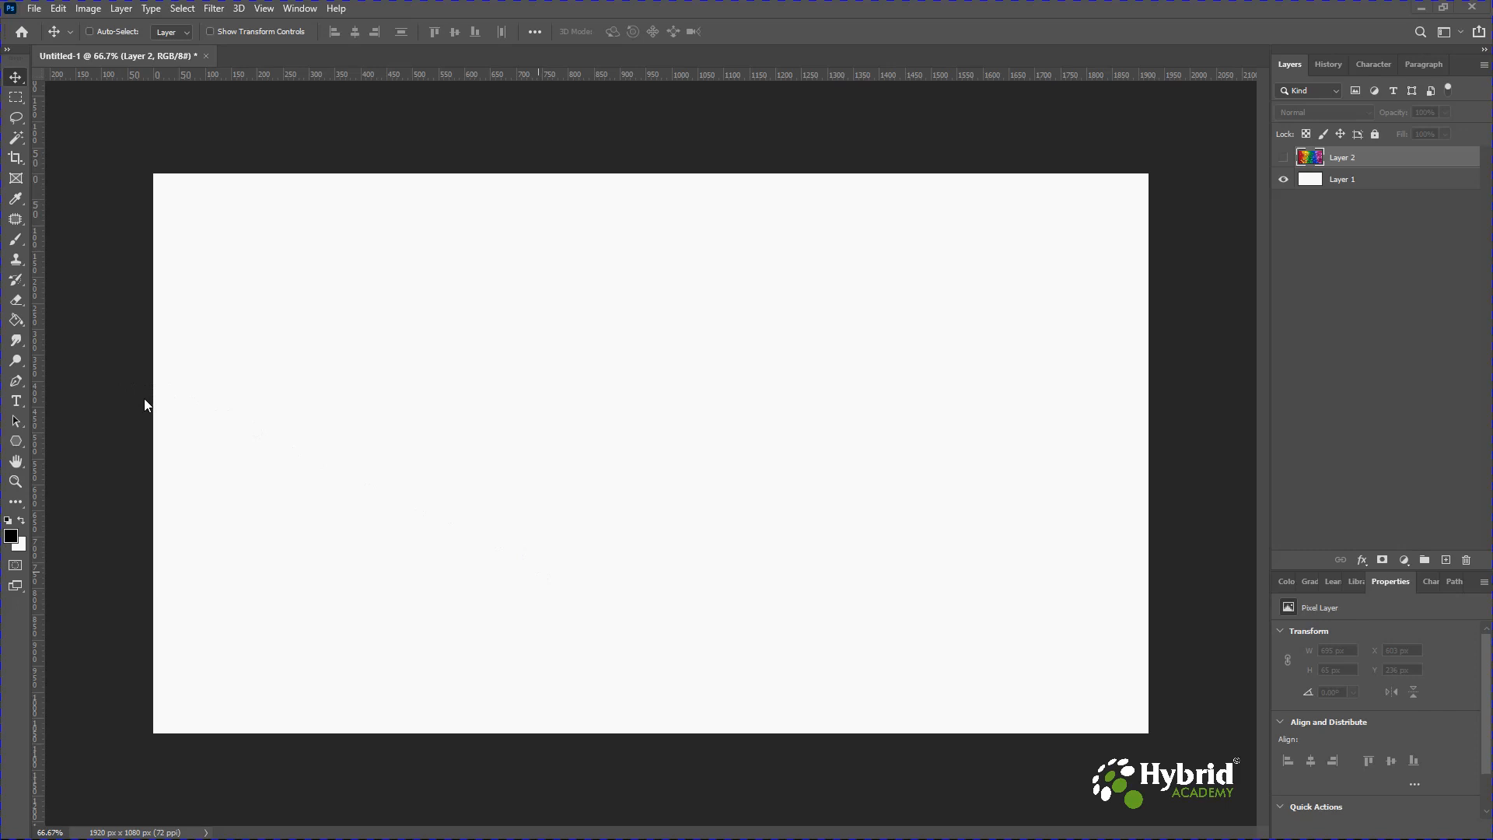
Draw a six-sided polygon shape about 560 × 490 px on the left-centre of the canvas with the Polygon Tool.
click(17, 442)
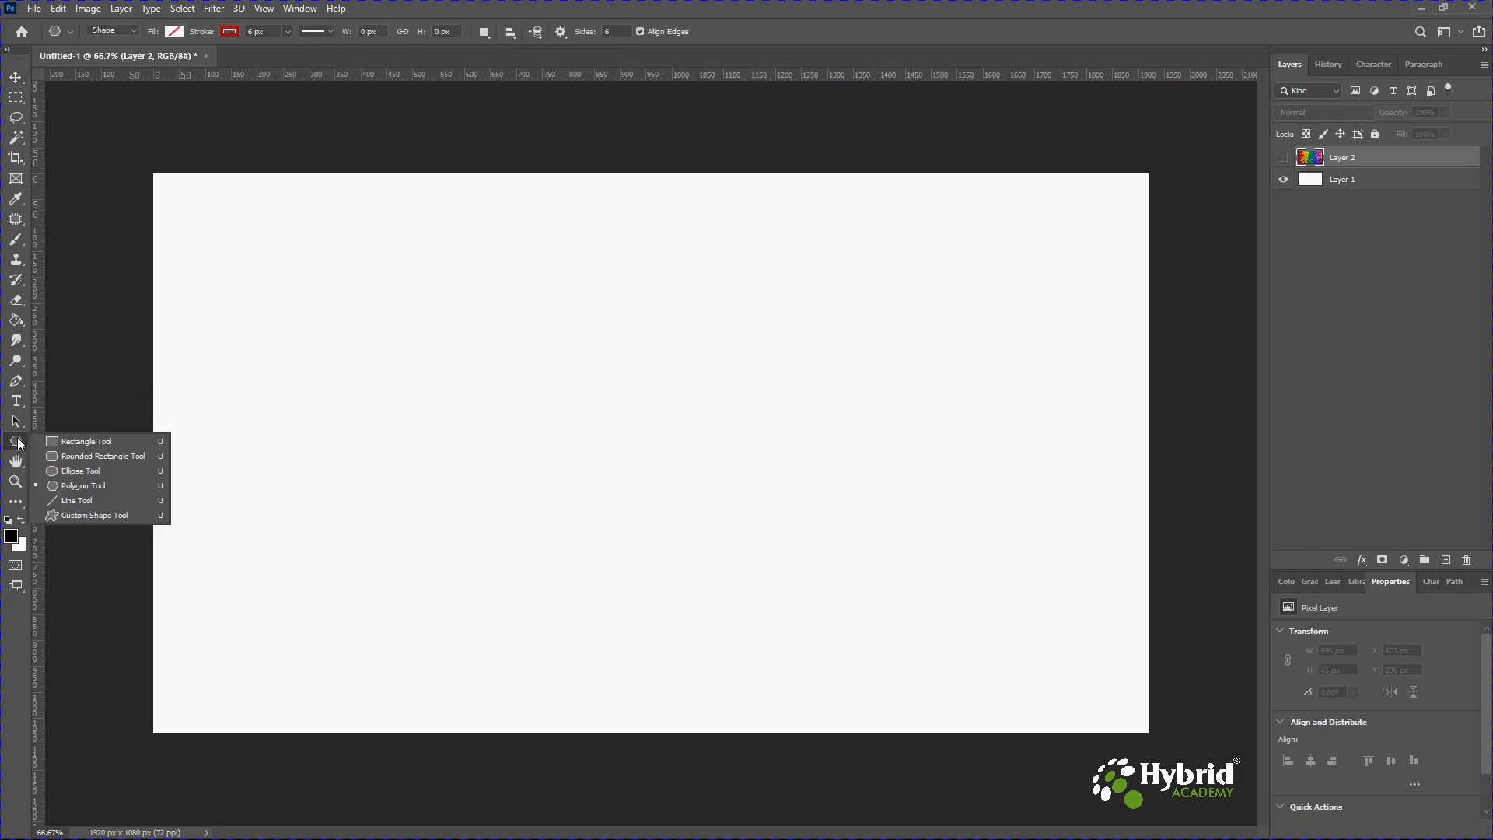
click(64, 483)
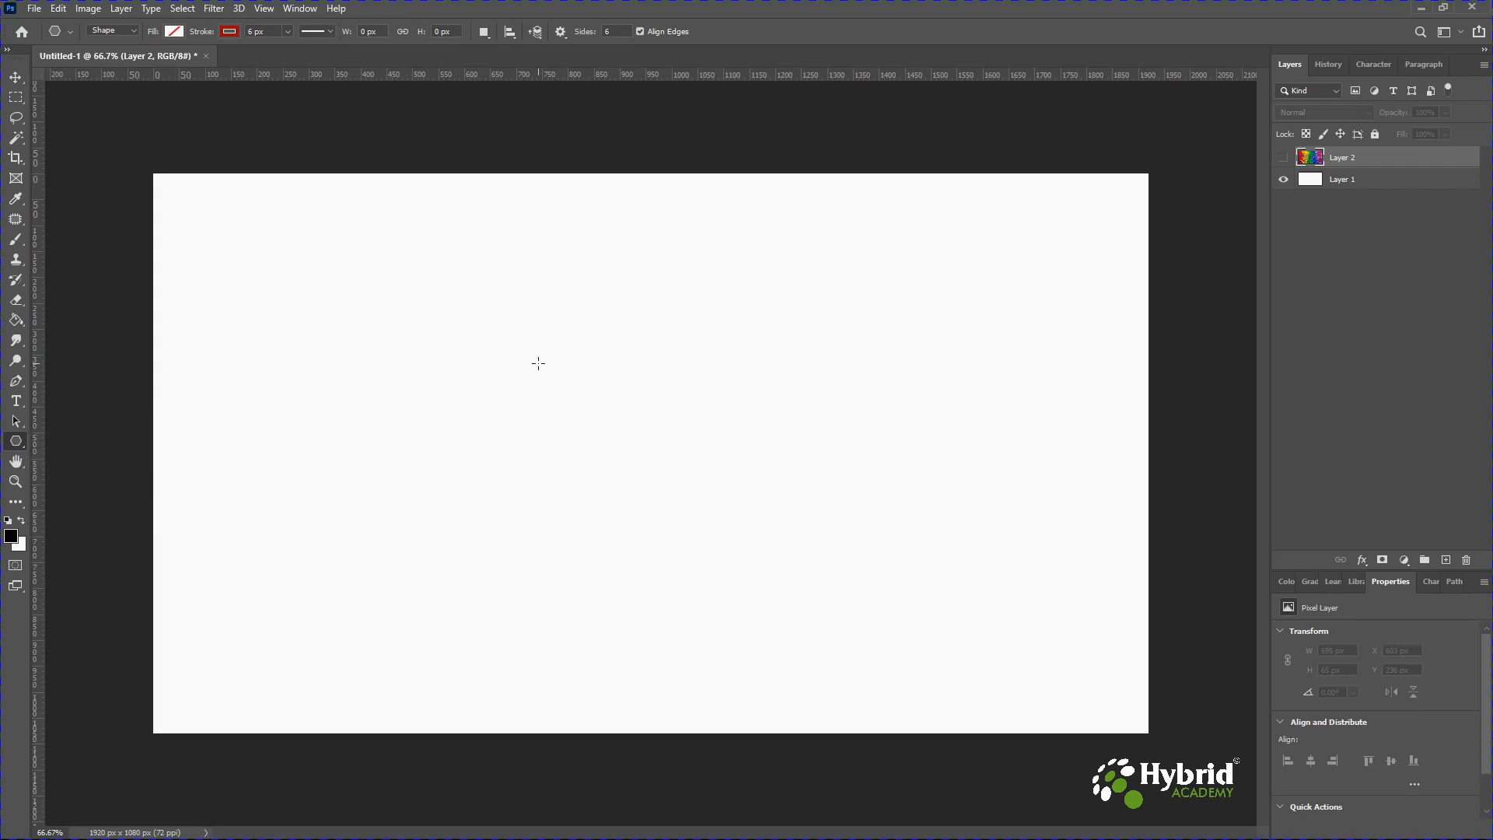
drag(537, 365, 612, 491)
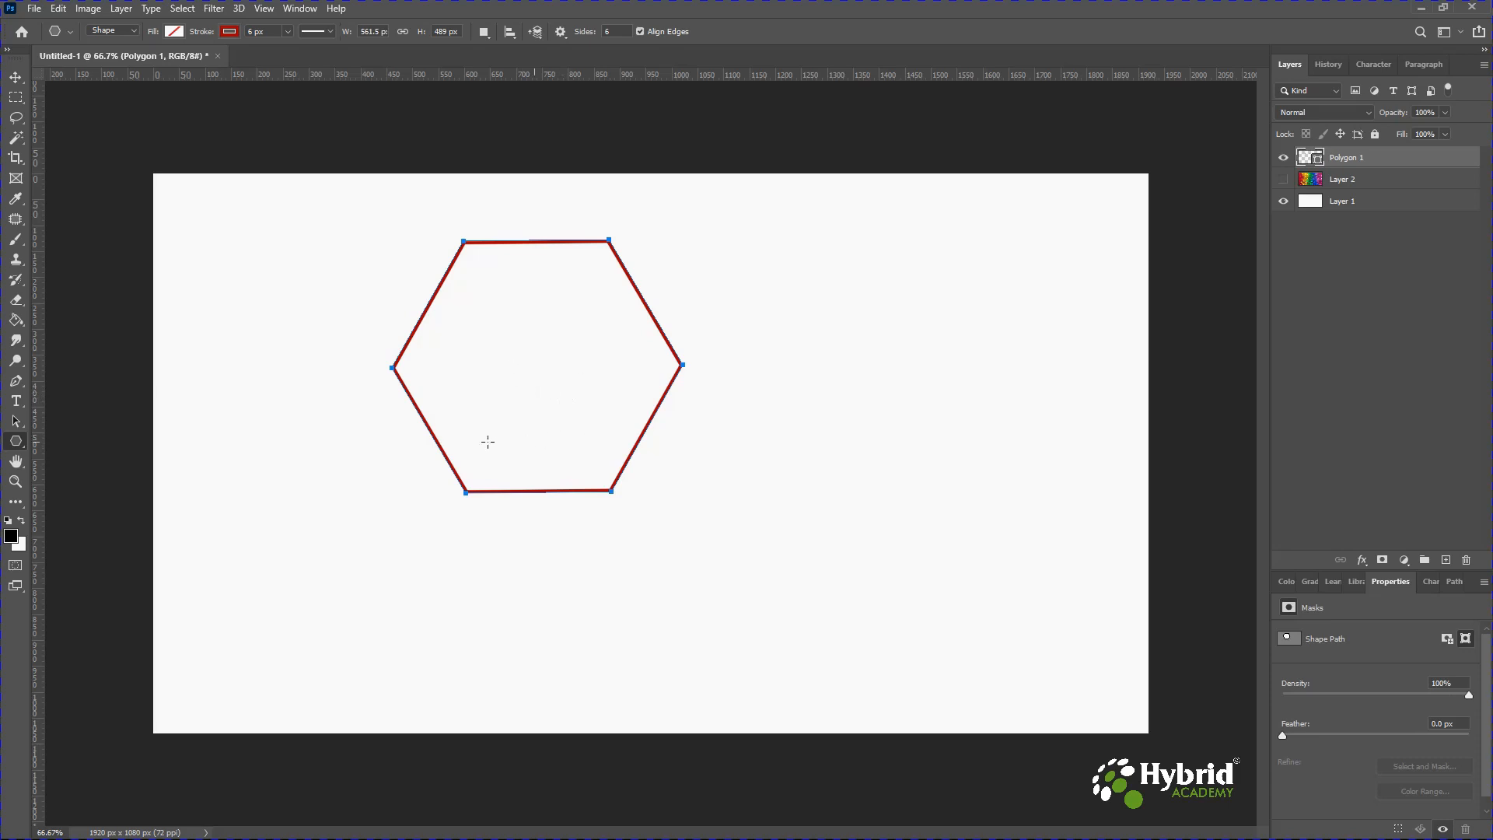
Type 'Wrap within the selected shape.' as text flowing inside the hexagon.
click(16, 401)
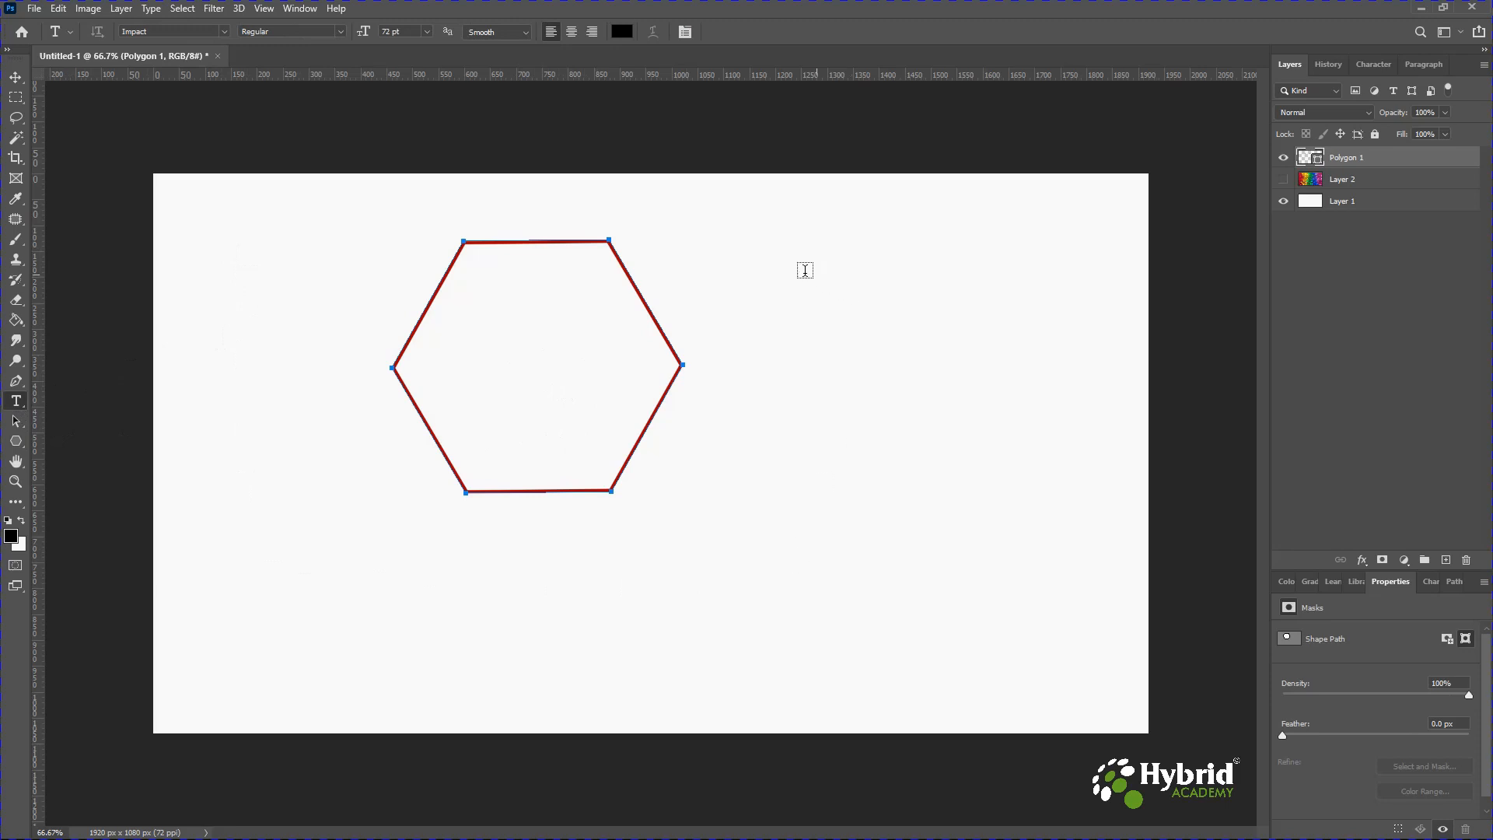
click(473, 290)
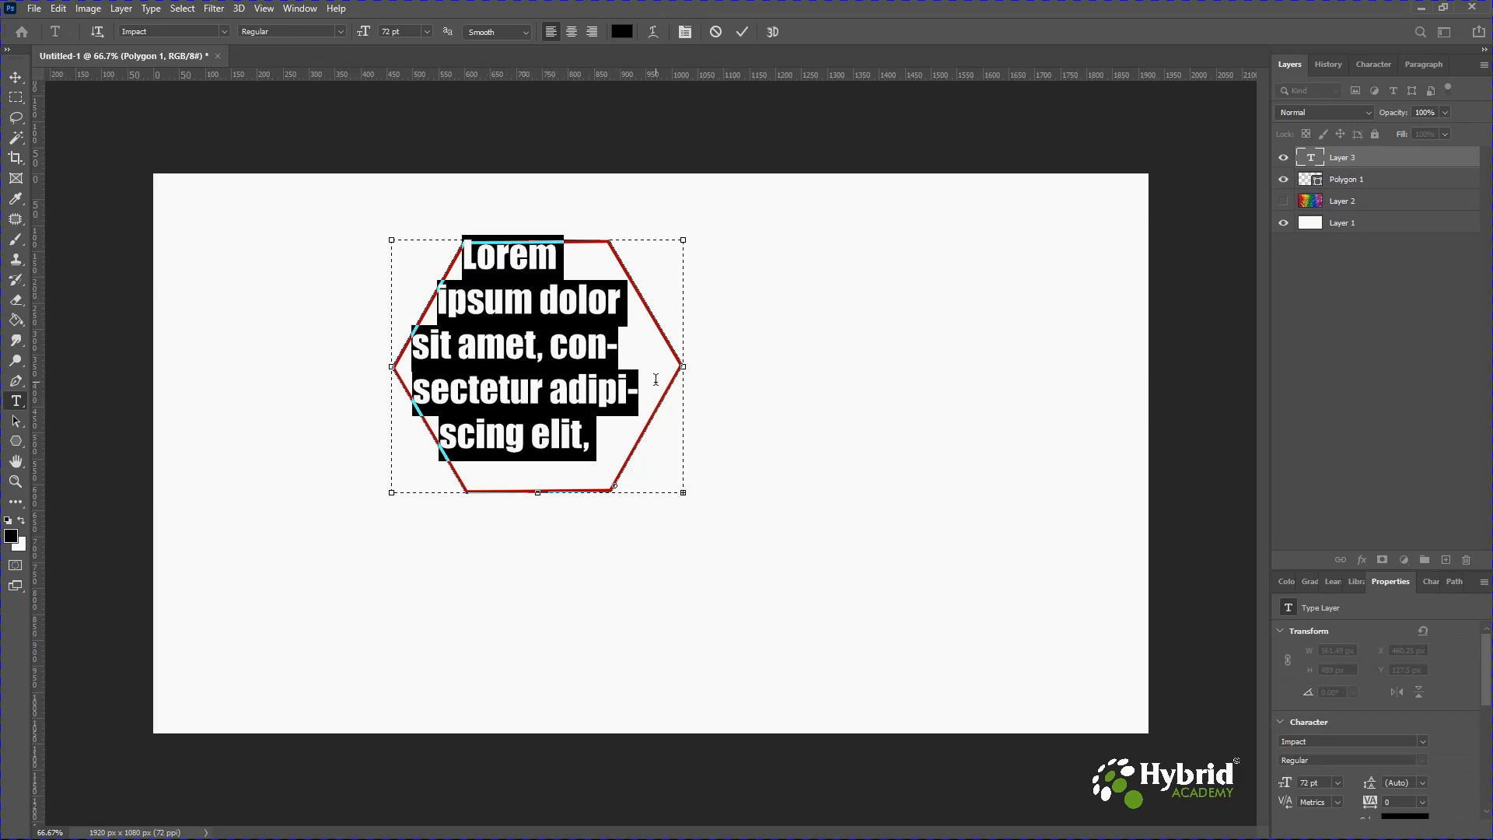
text(Wrap)
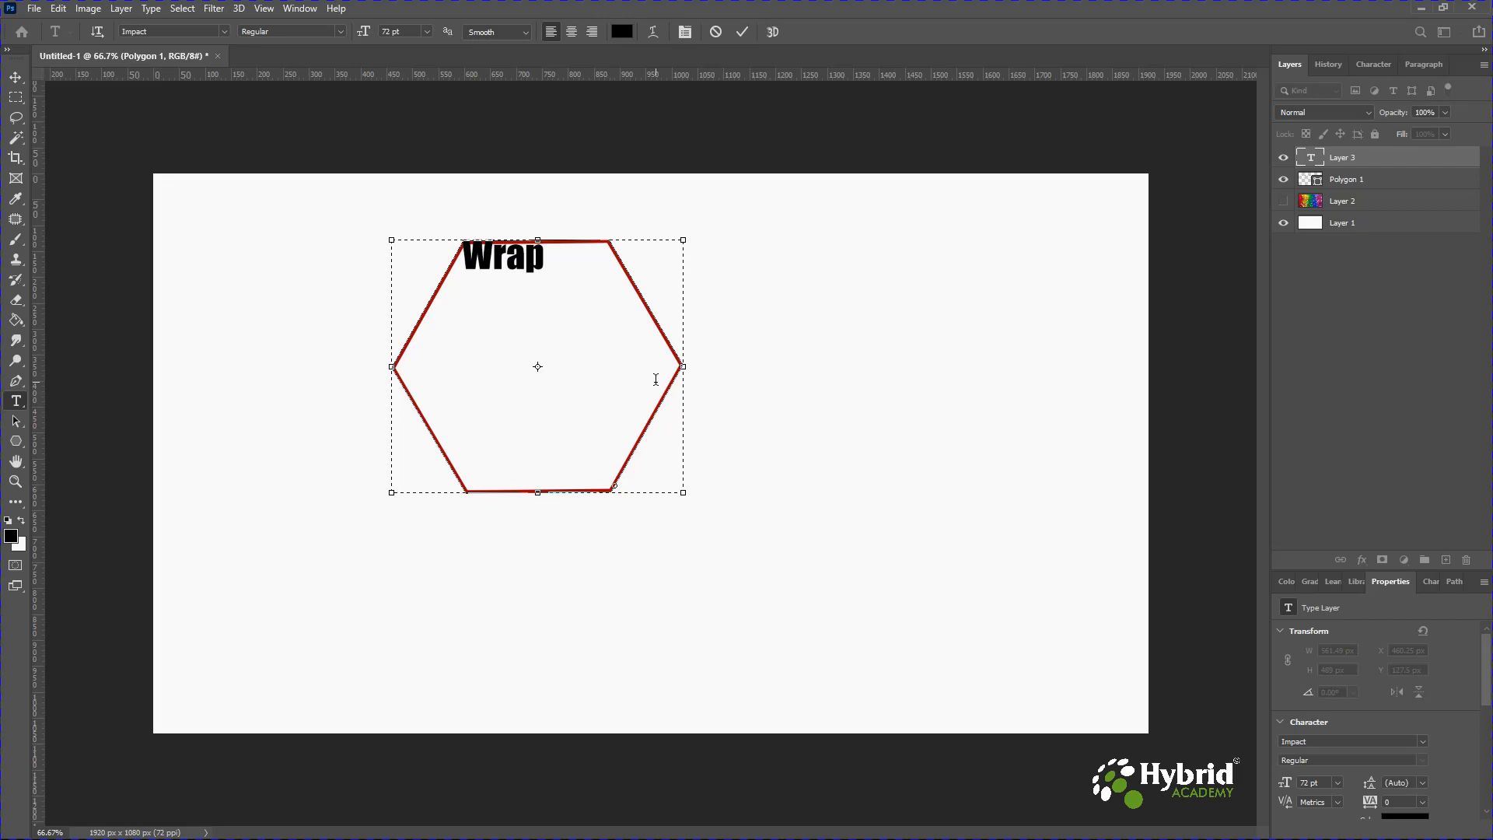
text(within the select)
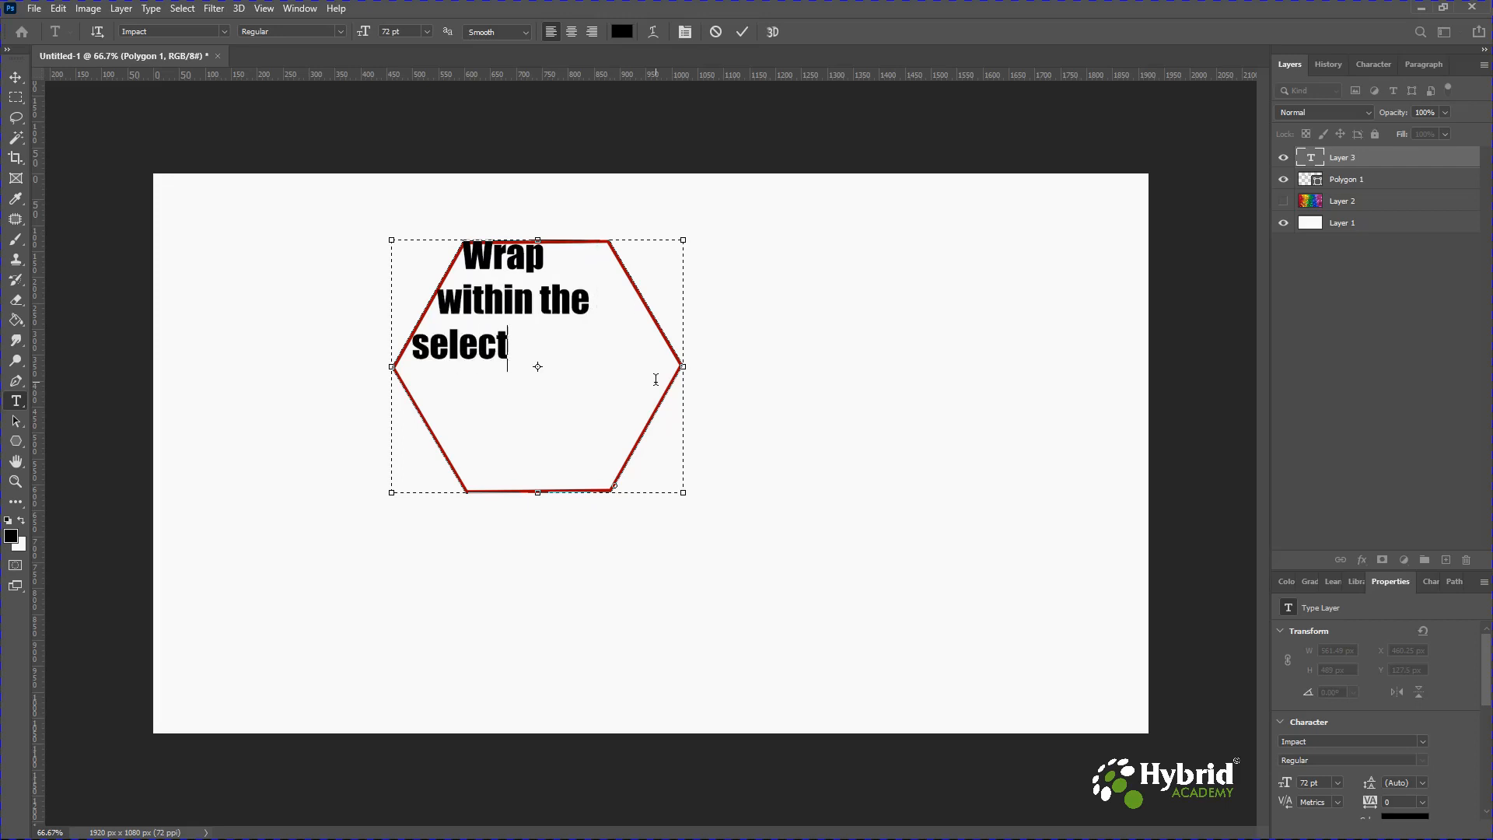
text(ed shape.)
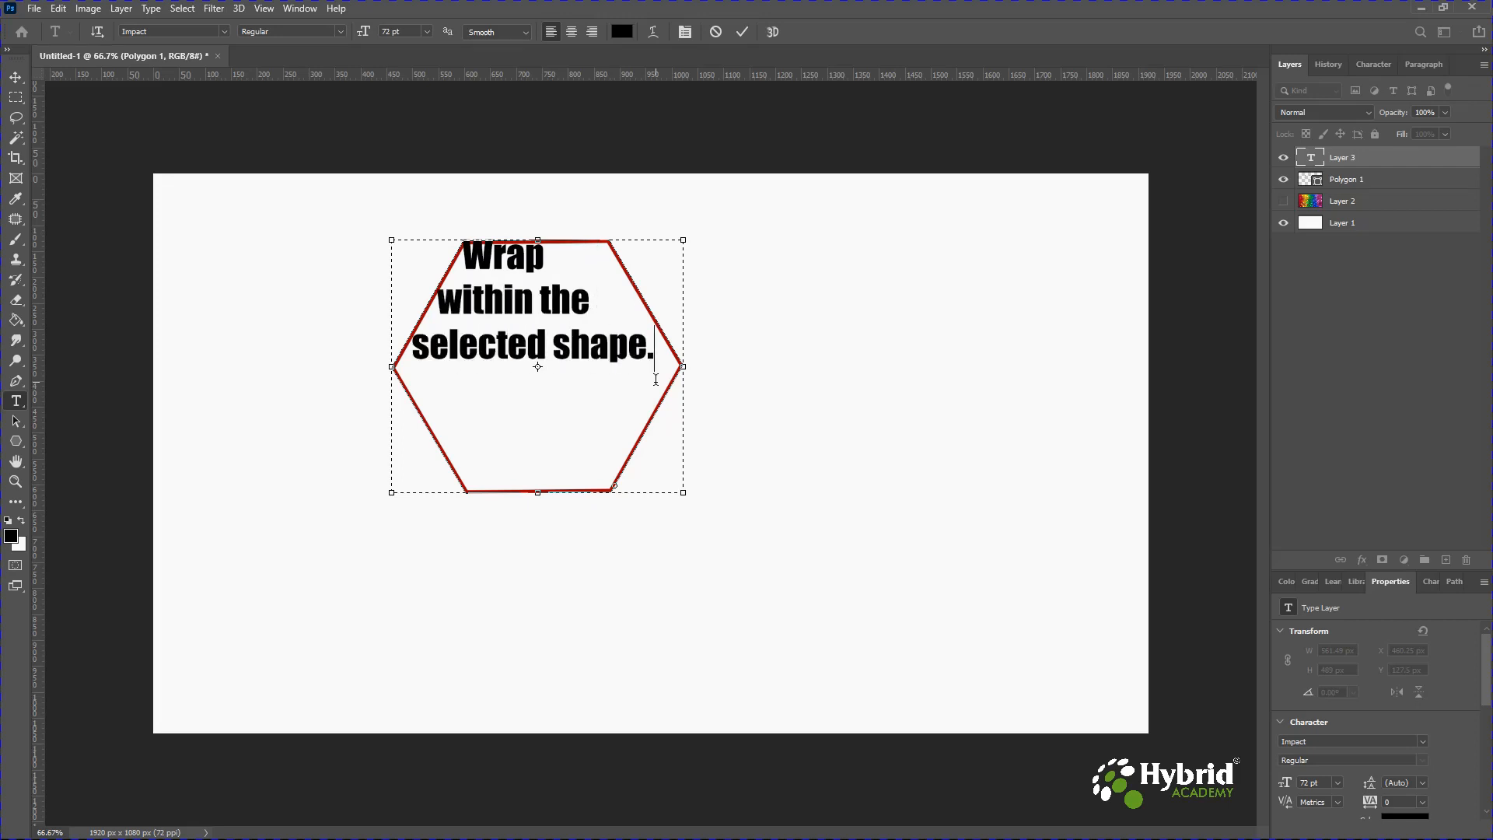
Move the wrapped text to the right, outside the hexagon.
click(16, 77)
drag(498, 307, 855, 316)
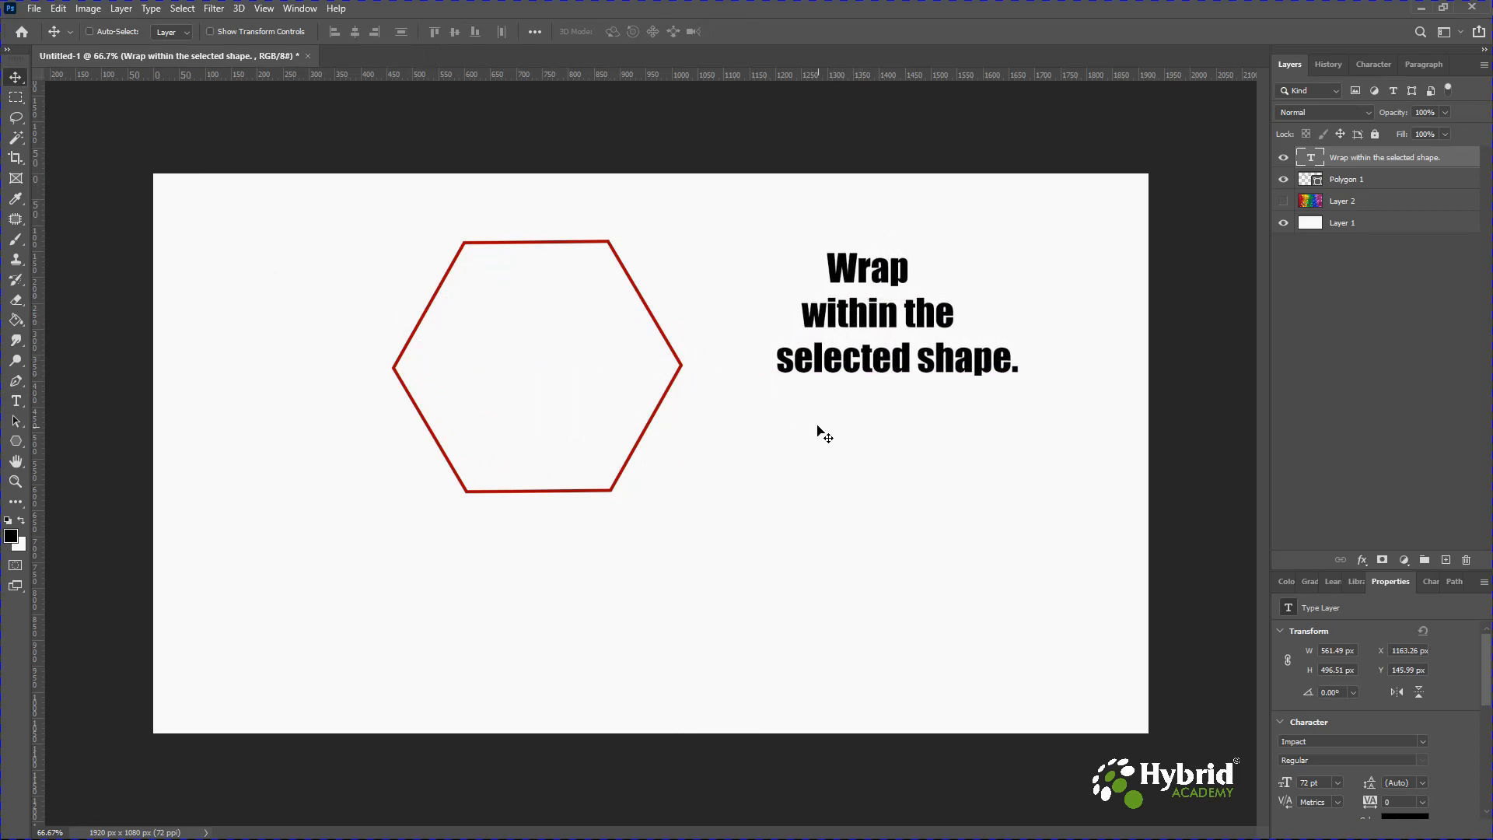
Nudge the hexagon slightly right, then select both the wrapped text layer and the polygon layer together.
drag(639, 368, 737, 305)
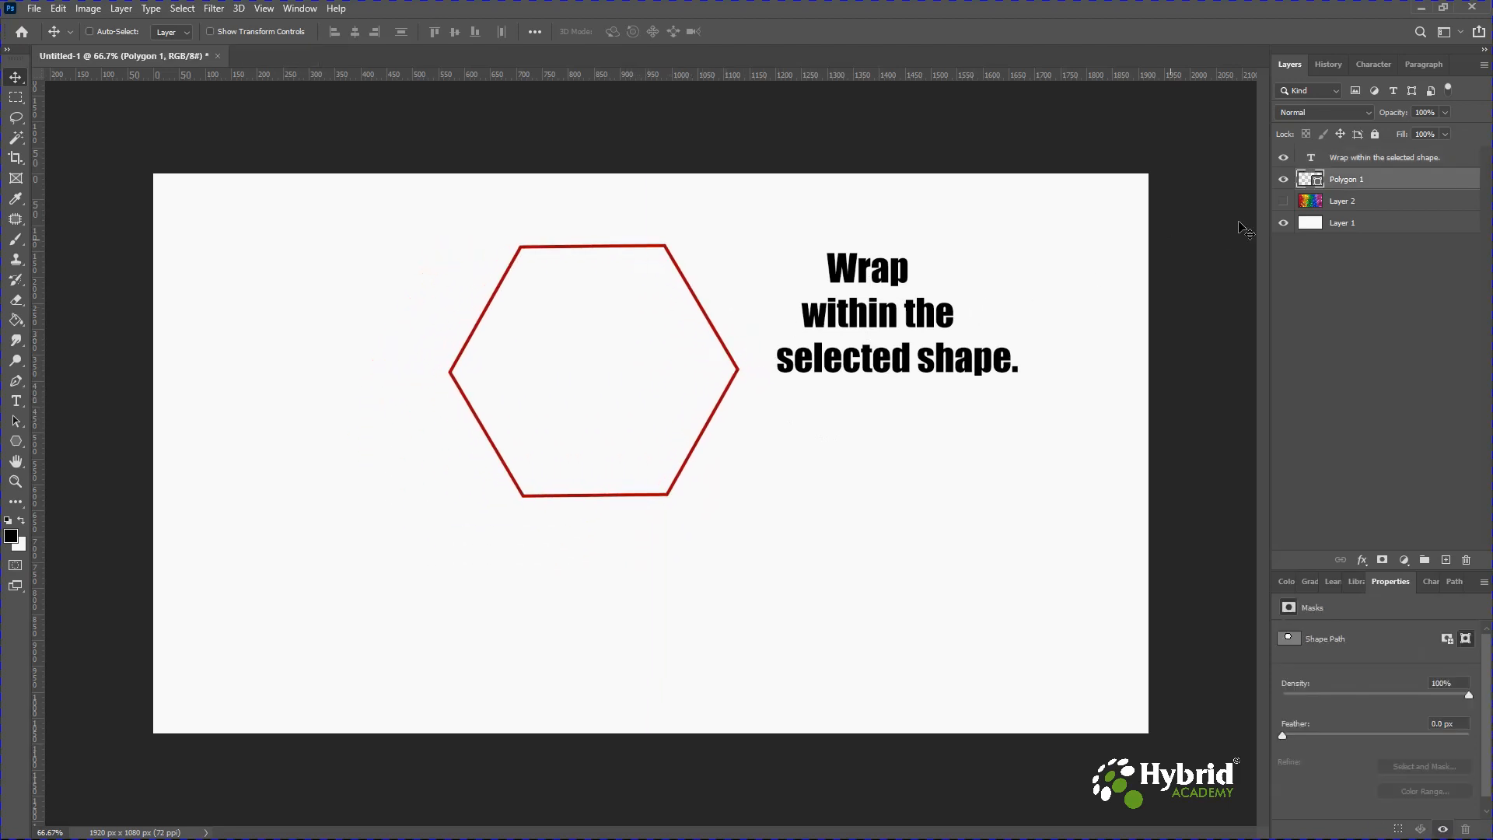
click(1350, 164)
shift+click(1346, 182)
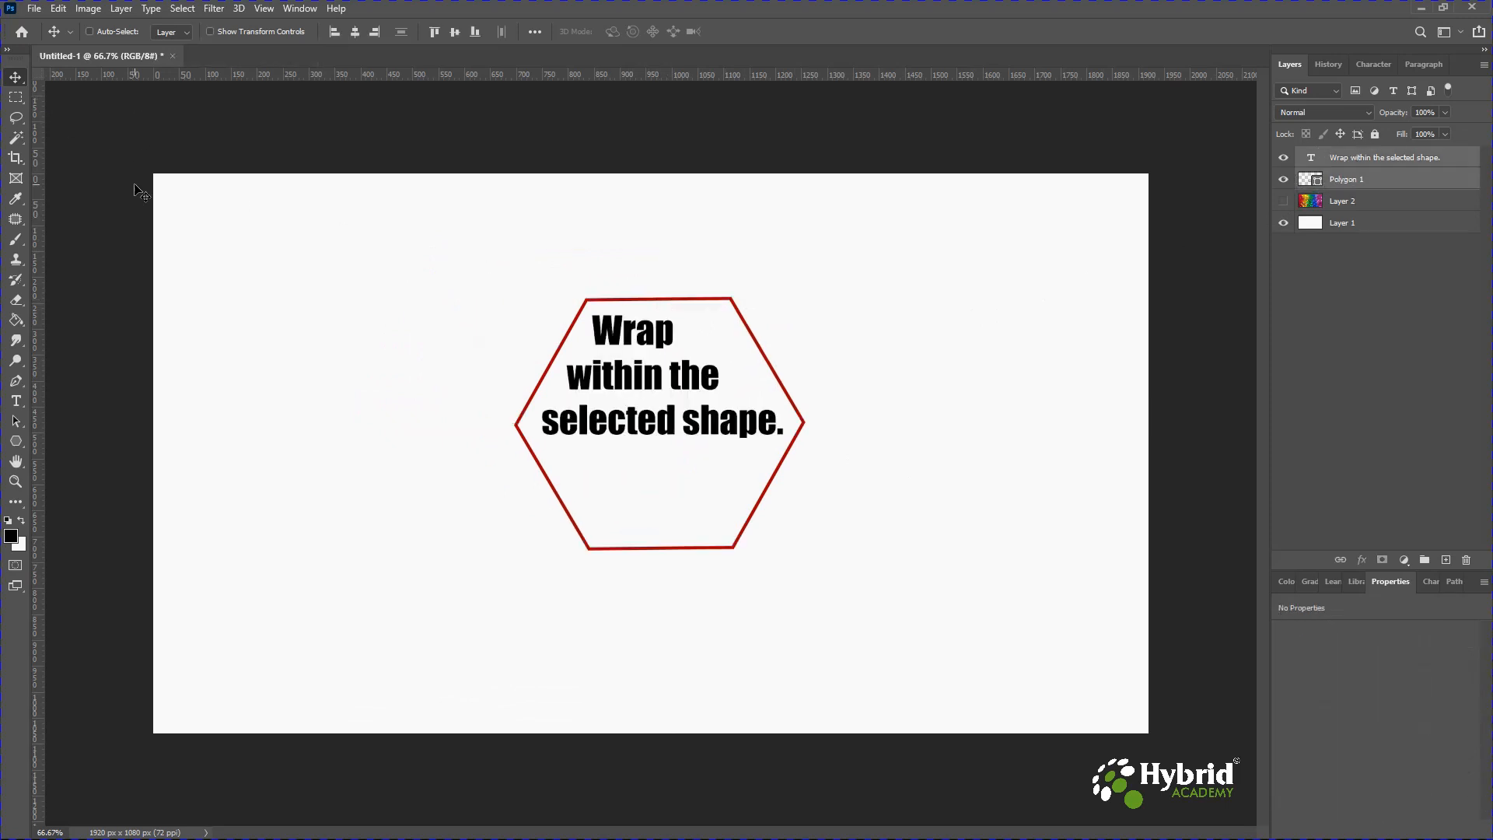
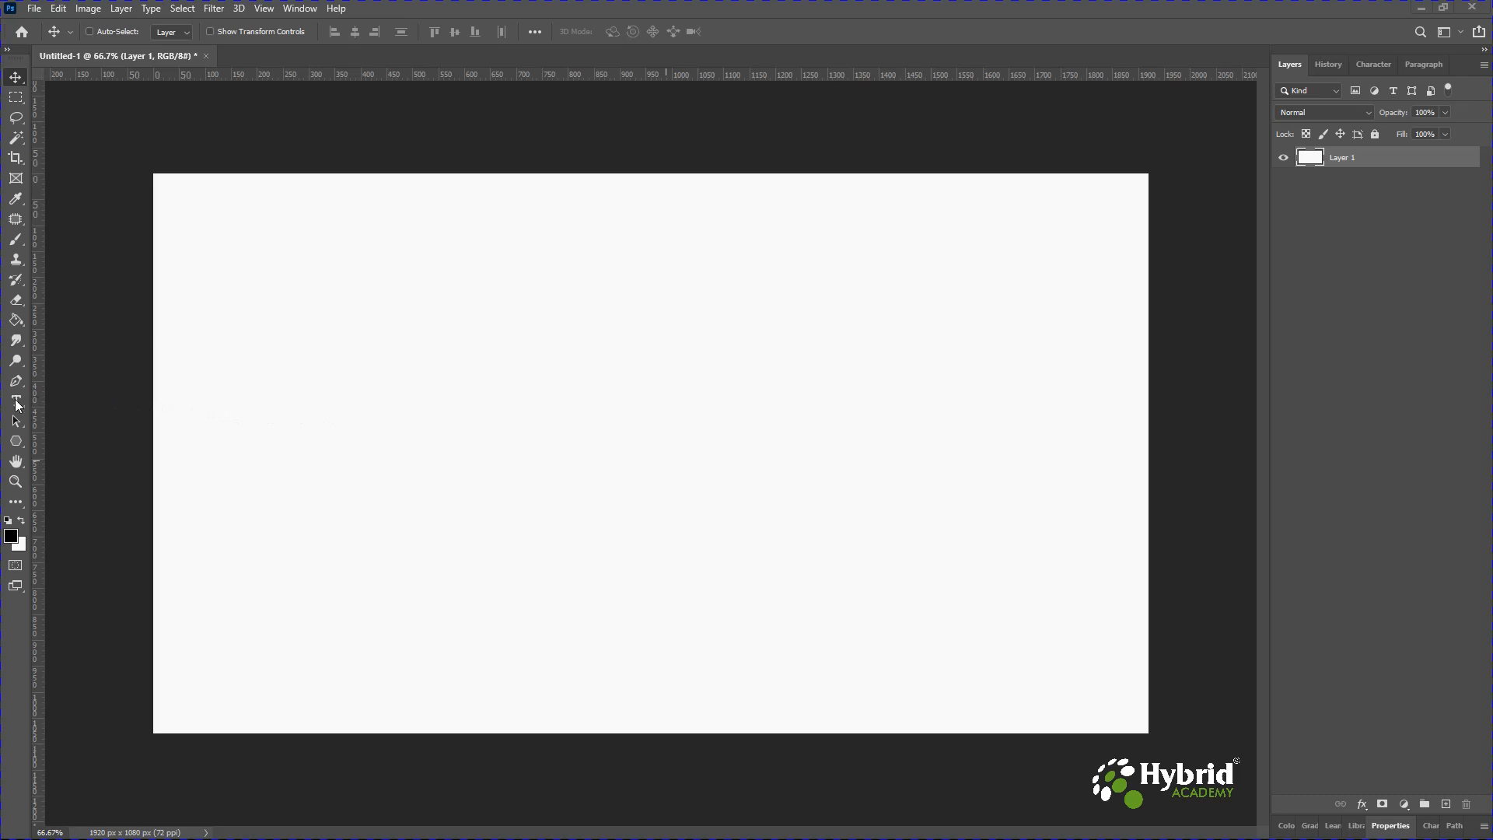
Create a four-line point text reading 'This is to test / Line Spacing / and Character / Spacing' with a capital first letter.
click(17, 401)
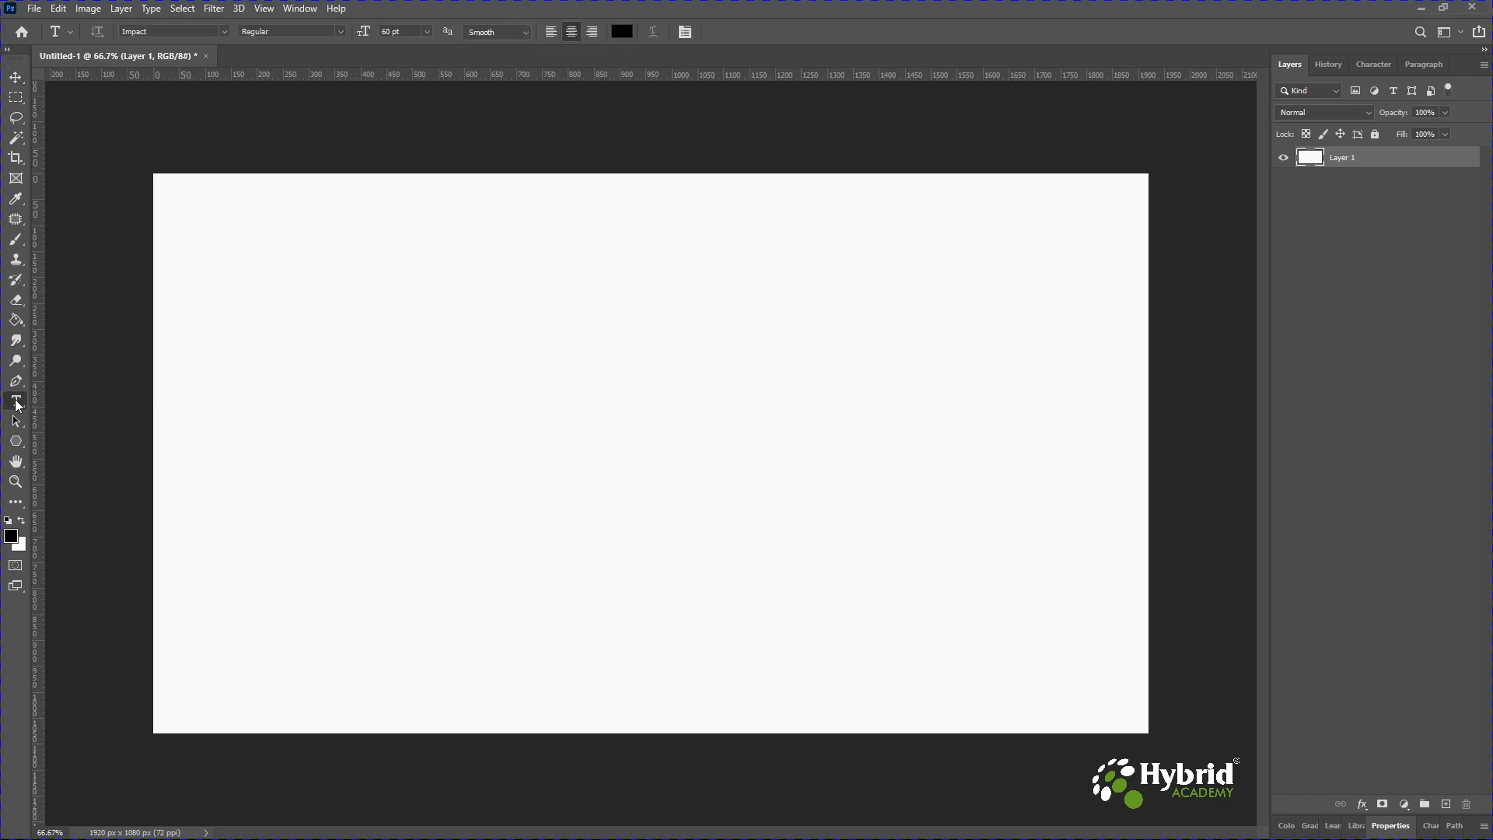
click(430, 302)
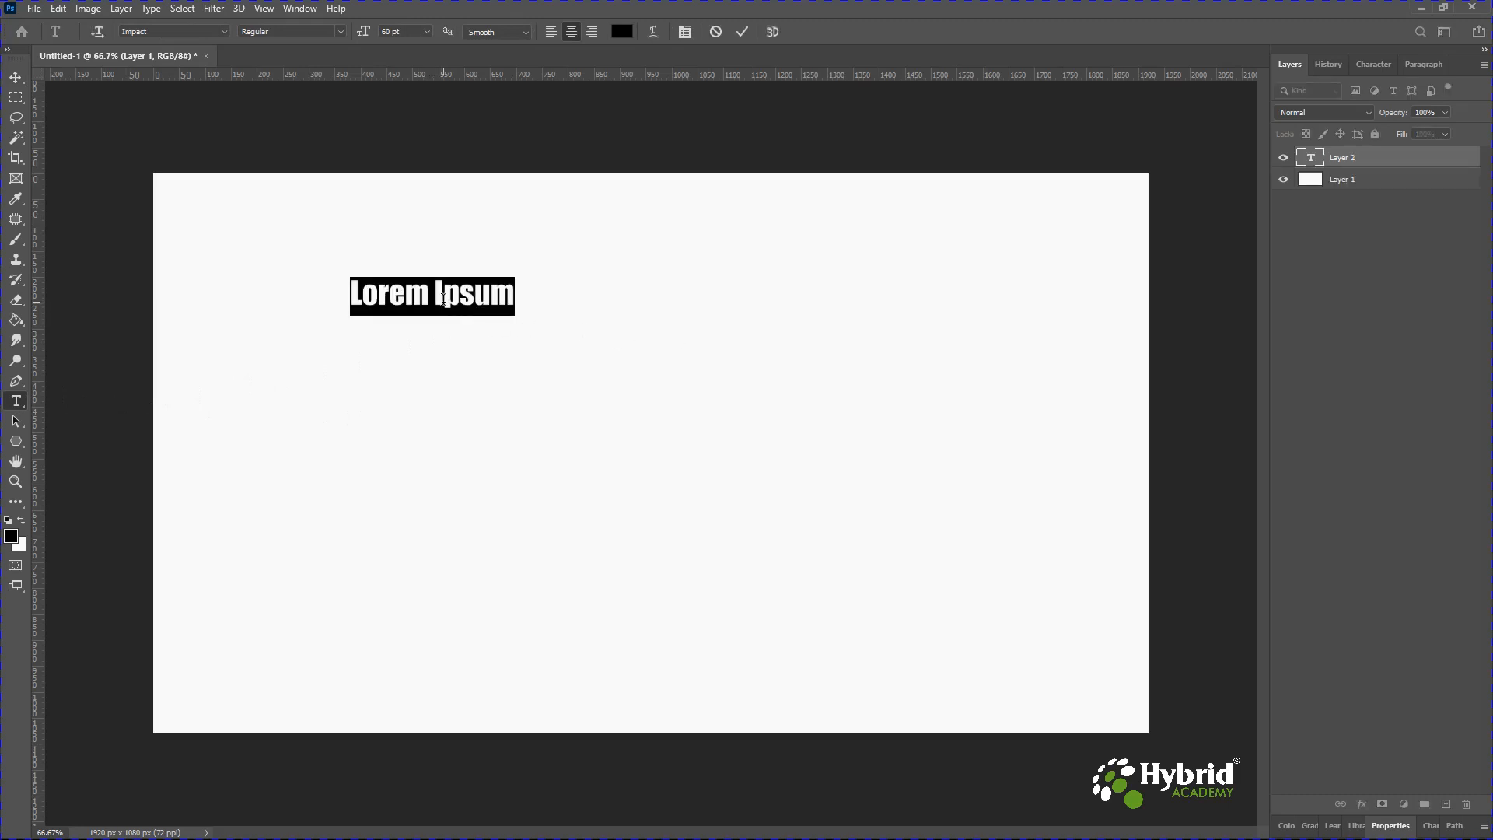
text(this is to test)
key(Return)
text(Line Spacing)
key(Return)
text(and Character)
key(Return)
text(Spacing)
drag(360, 293, 349, 293)
text(T)
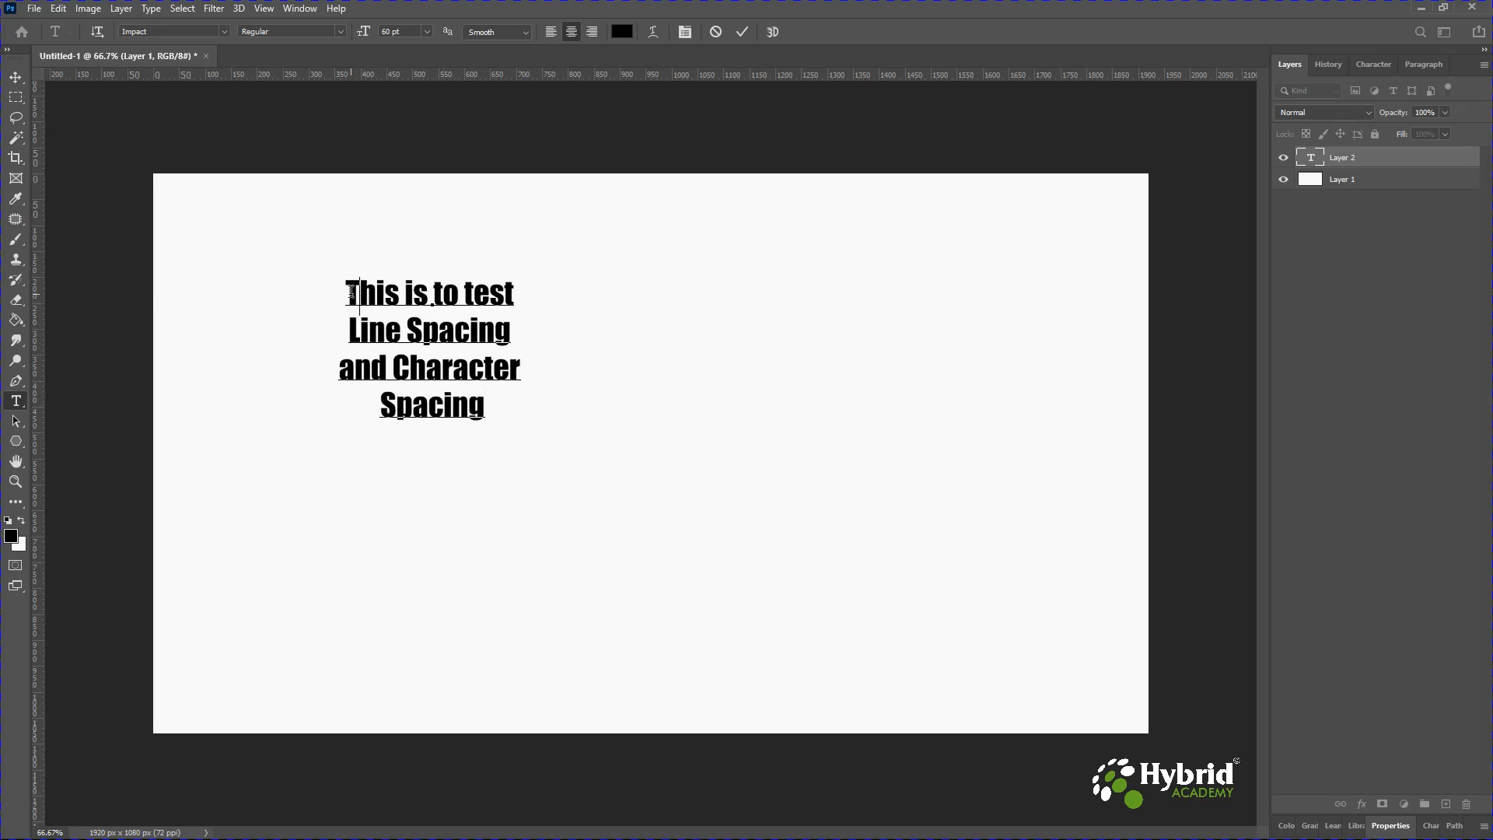
Select all the text and change its font to Barlow in the Character panel.
drag(348, 293, 486, 406)
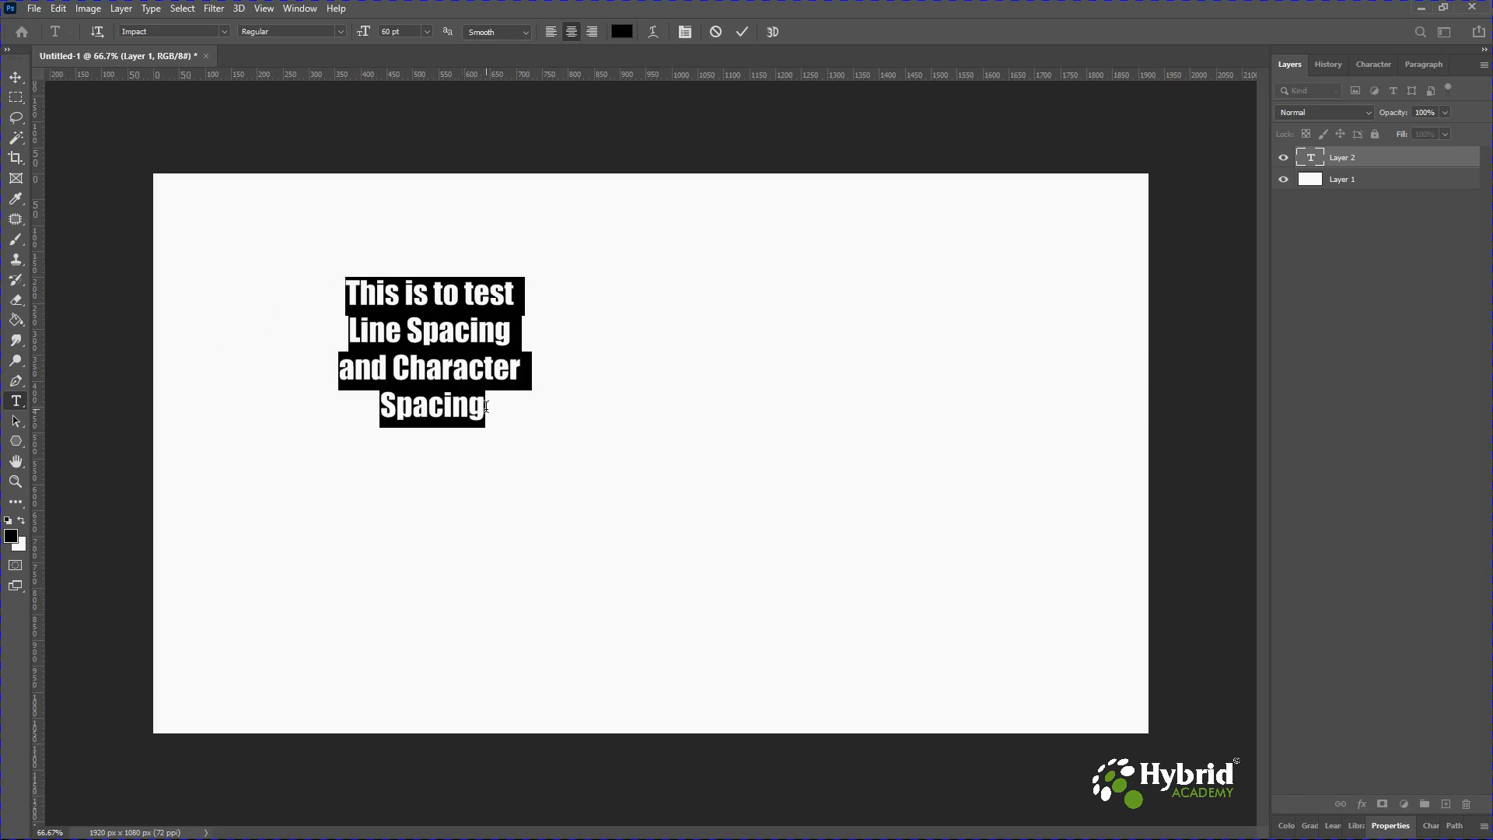
click(377, 296)
drag(347, 293, 484, 404)
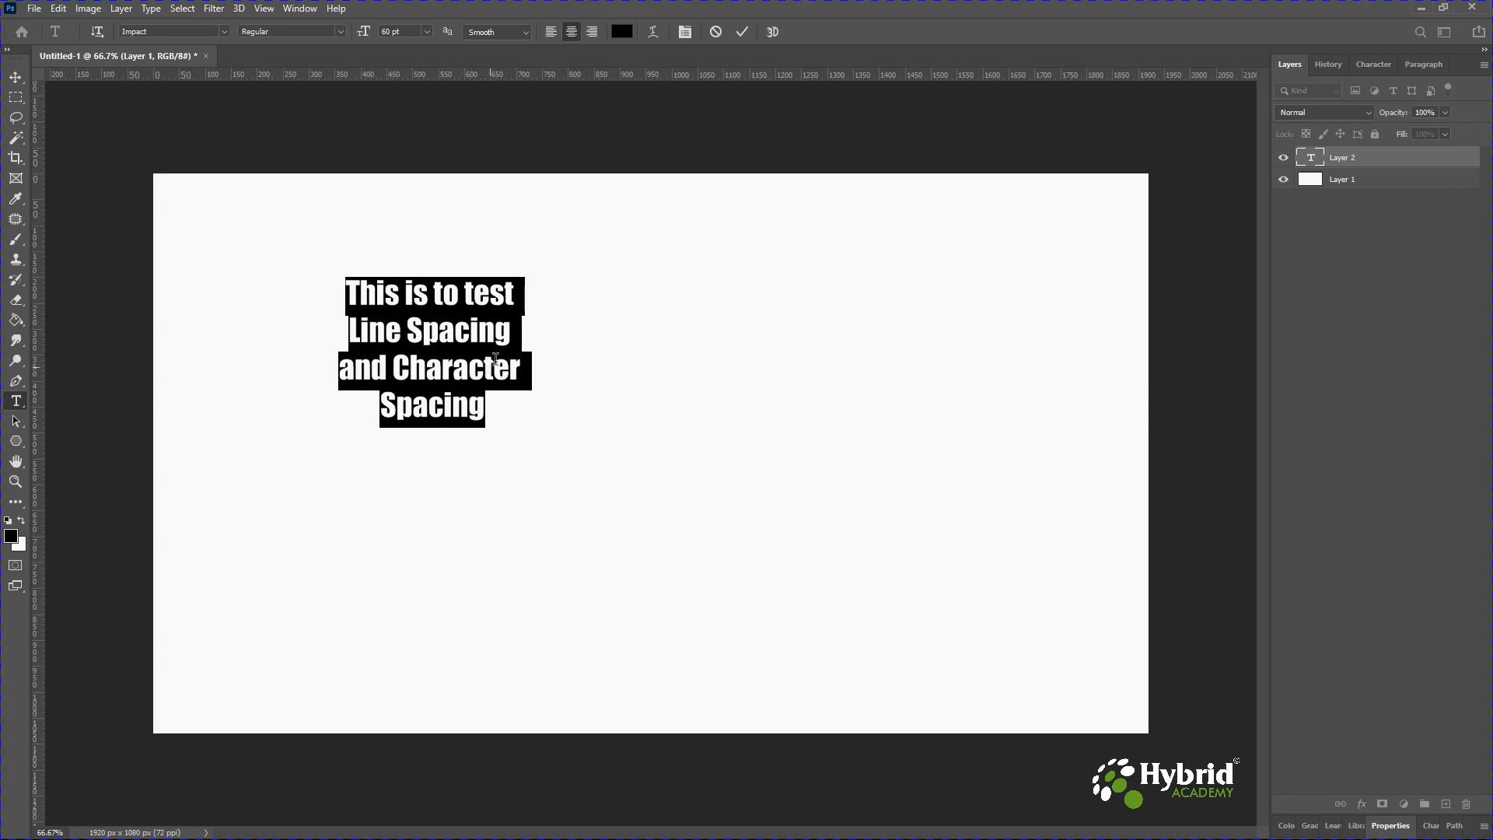
click(686, 32)
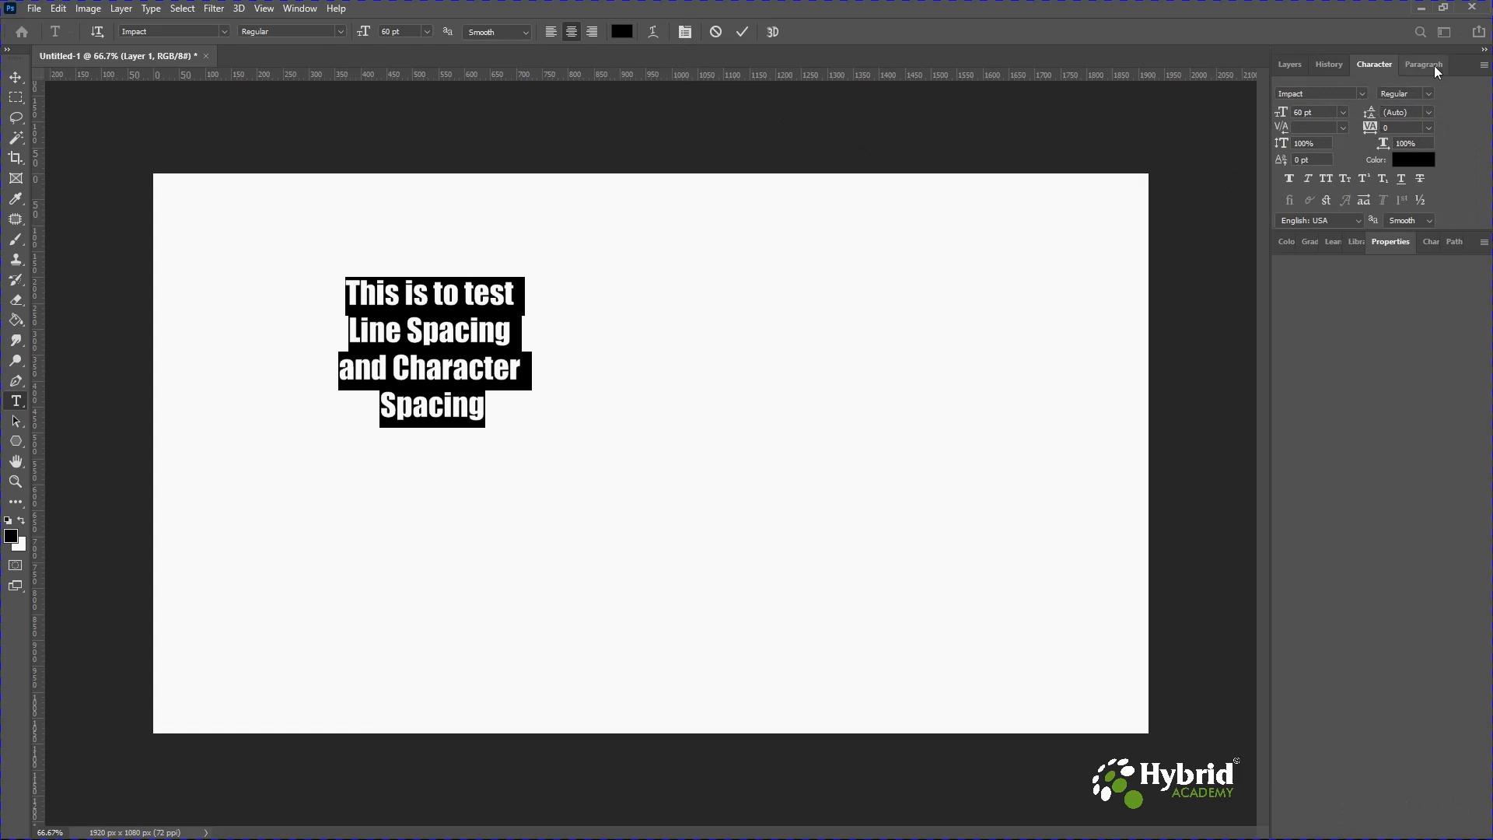
click(1362, 94)
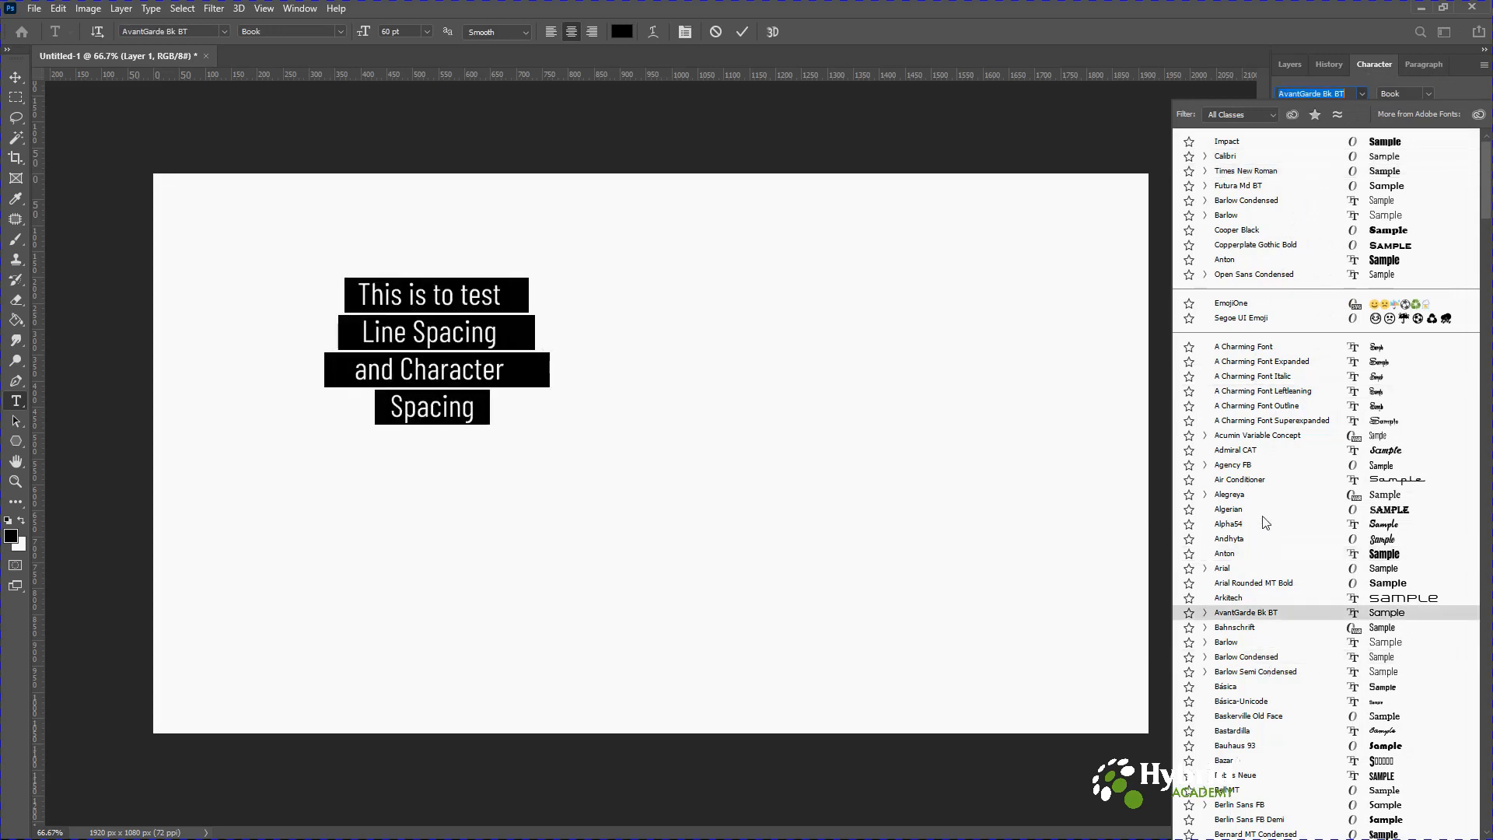
click(1366, 81)
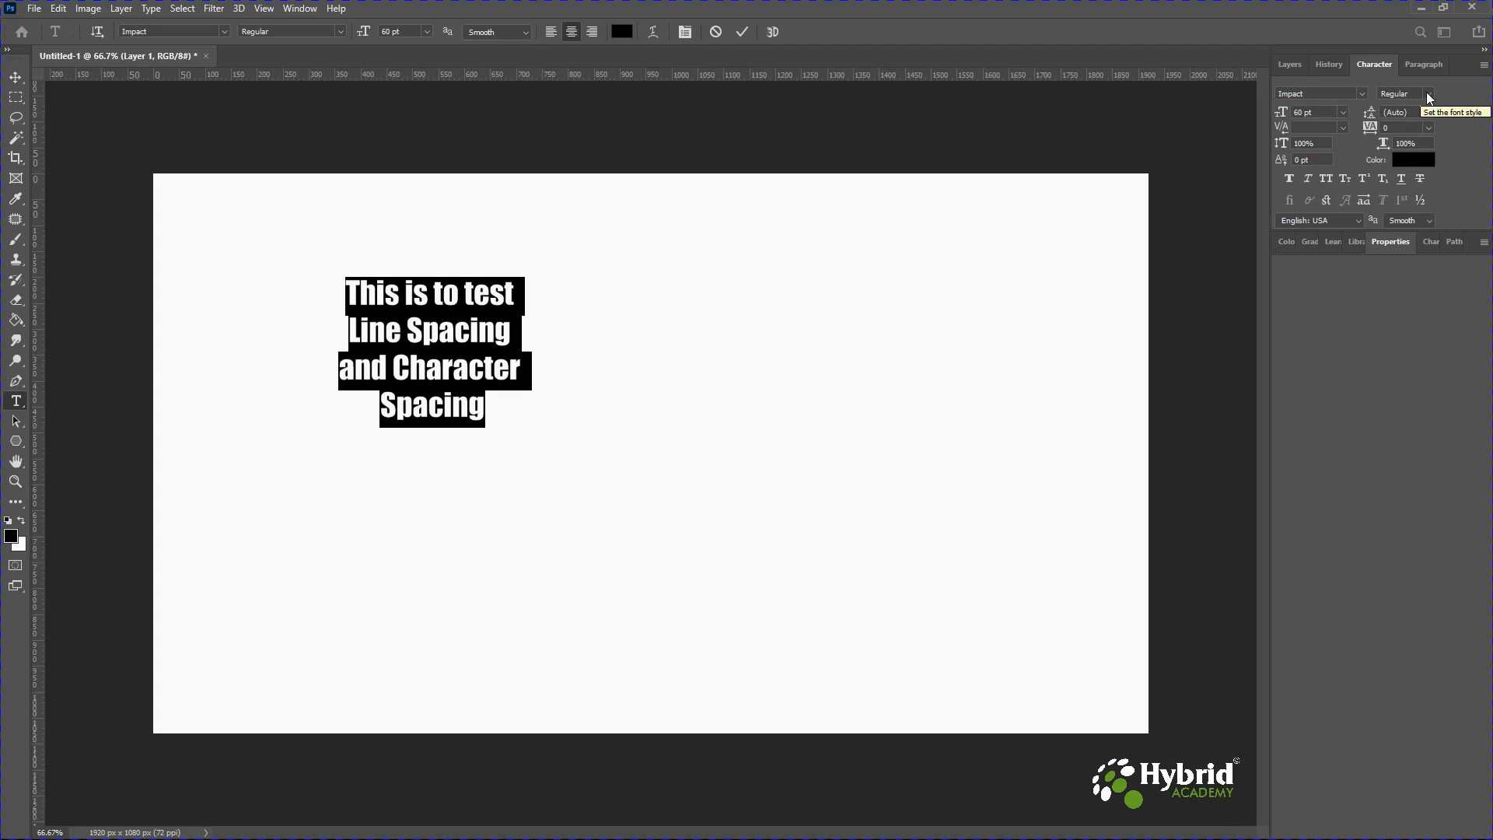
click(1429, 94)
click(1359, 91)
click(1329, 94)
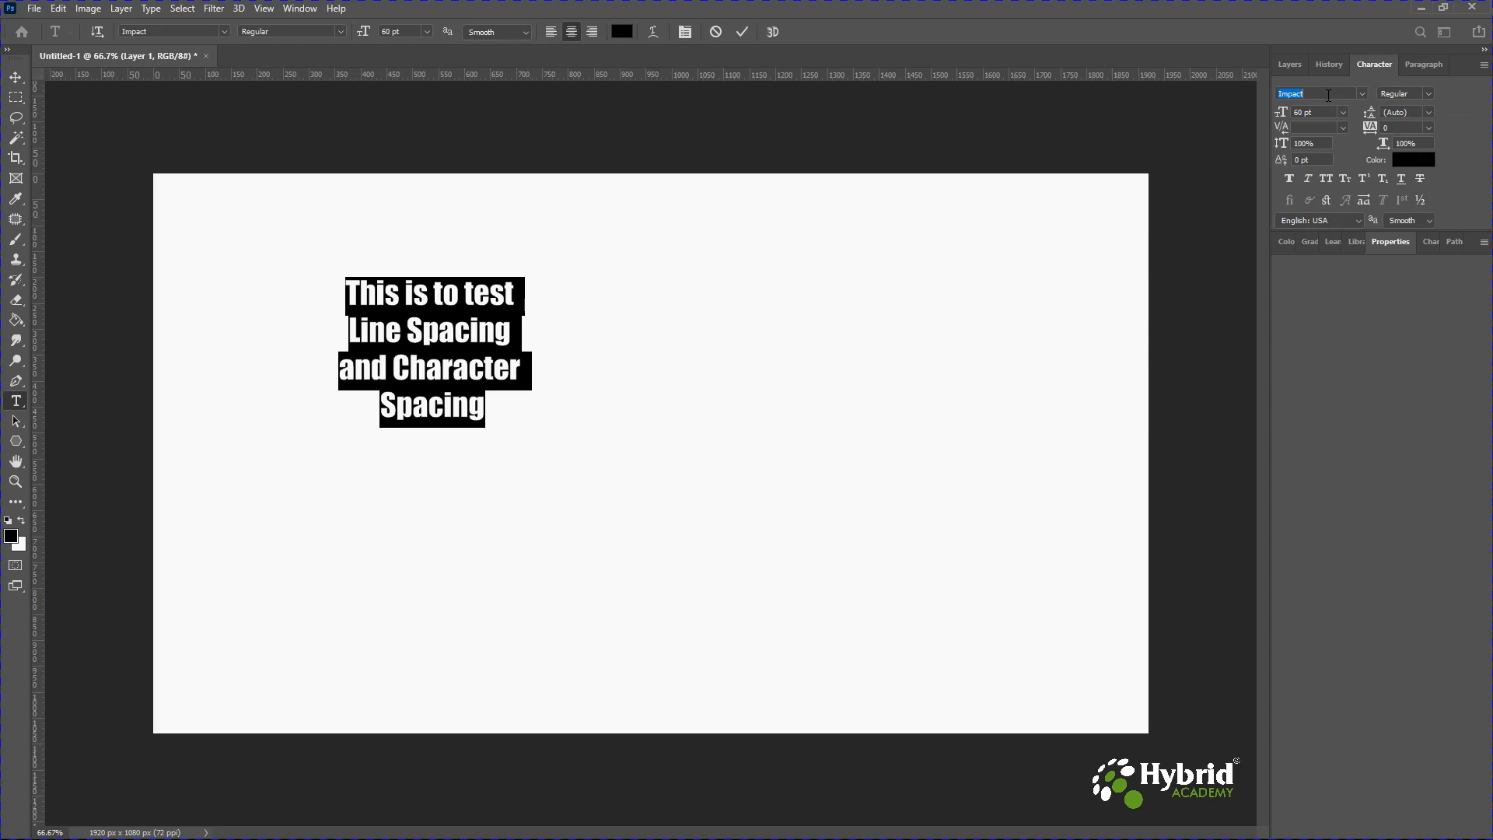
click(1362, 93)
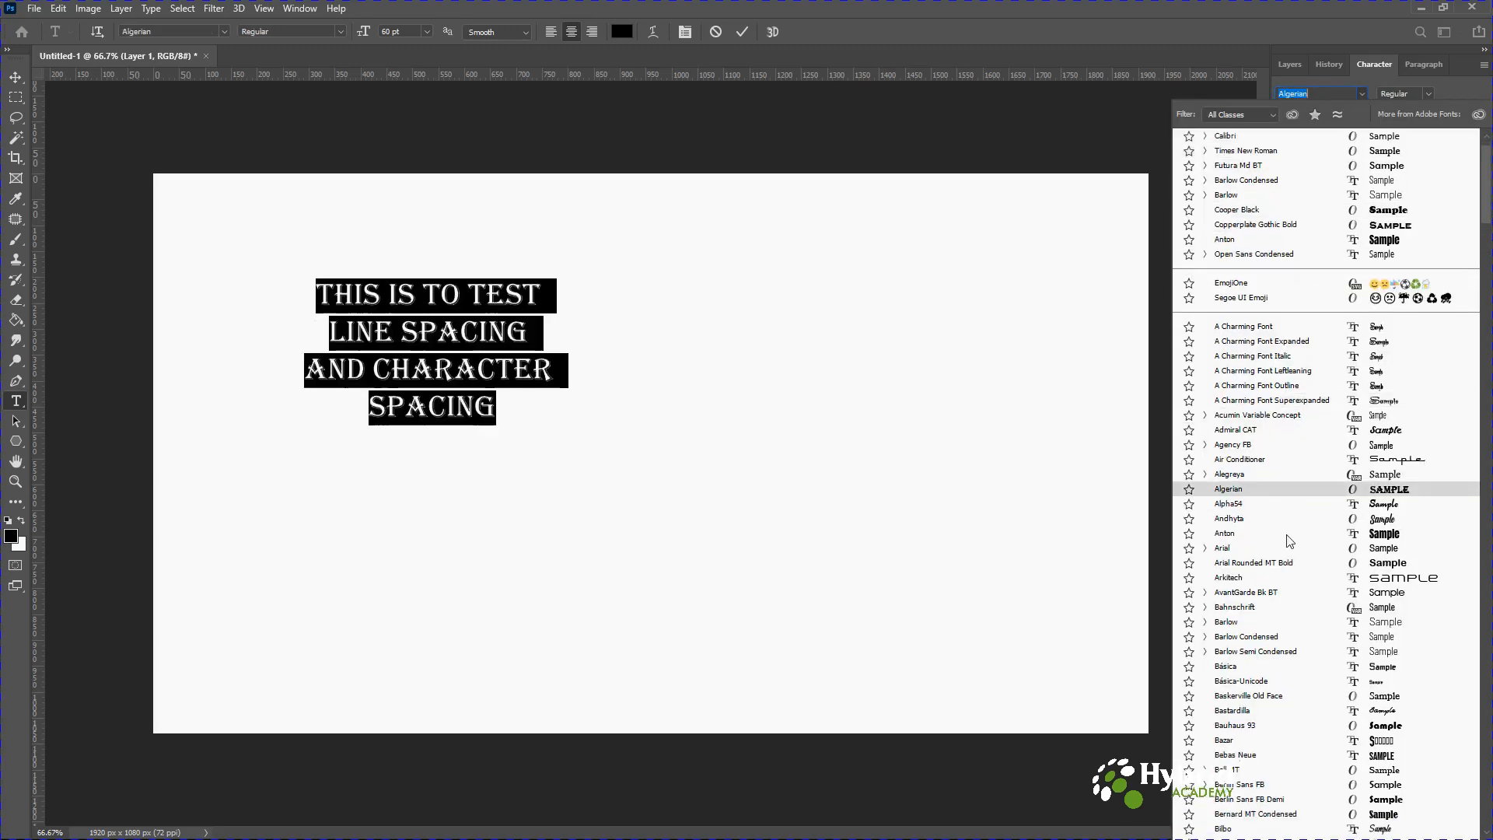
click(1260, 622)
Try the Barlow styles Thin, Thin Italic, Medium and SemiBold on the selected text.
click(1429, 95)
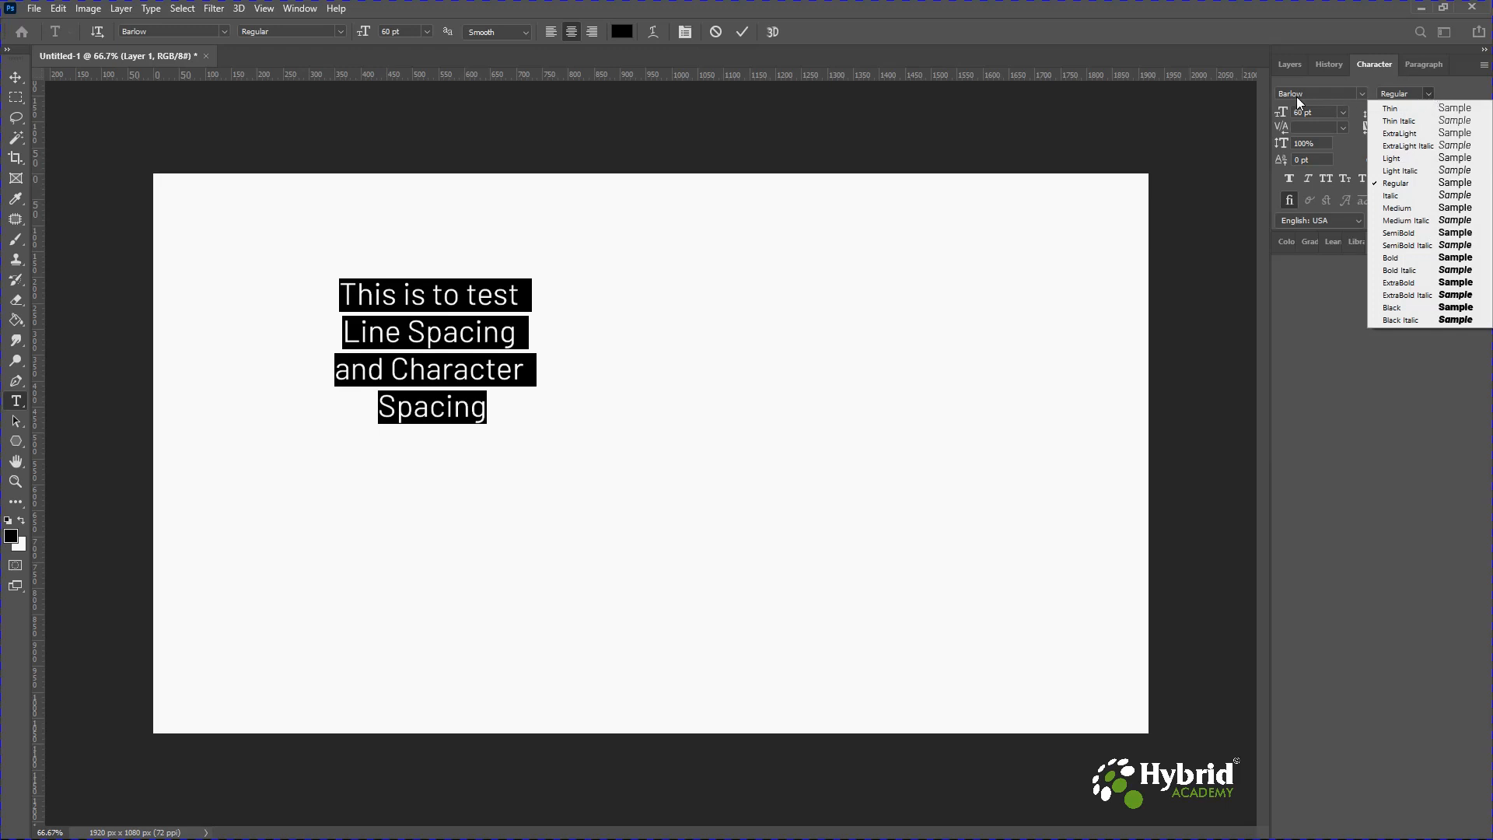
click(1402, 108)
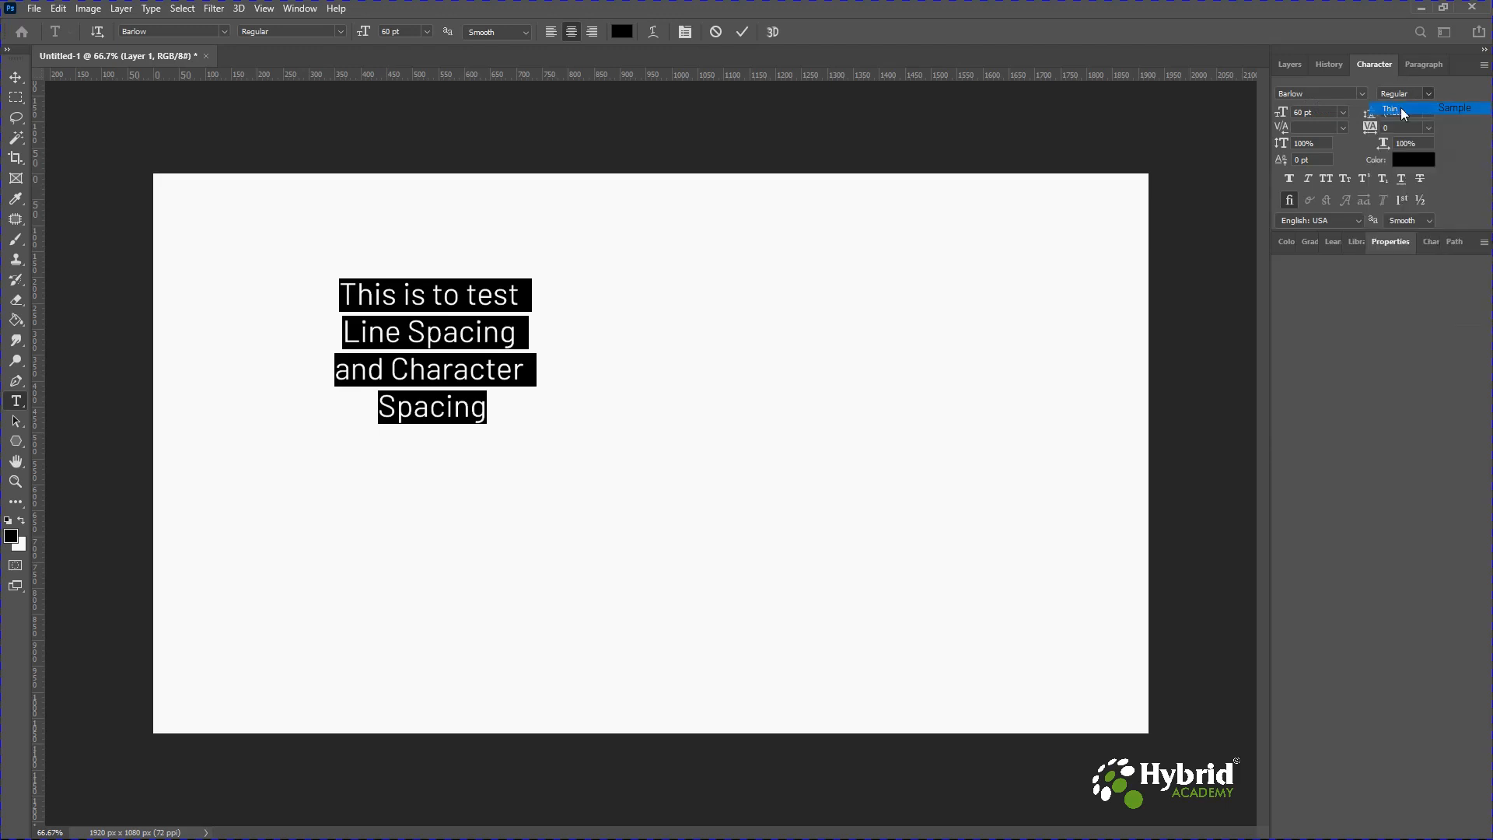
click(1430, 93)
click(1413, 124)
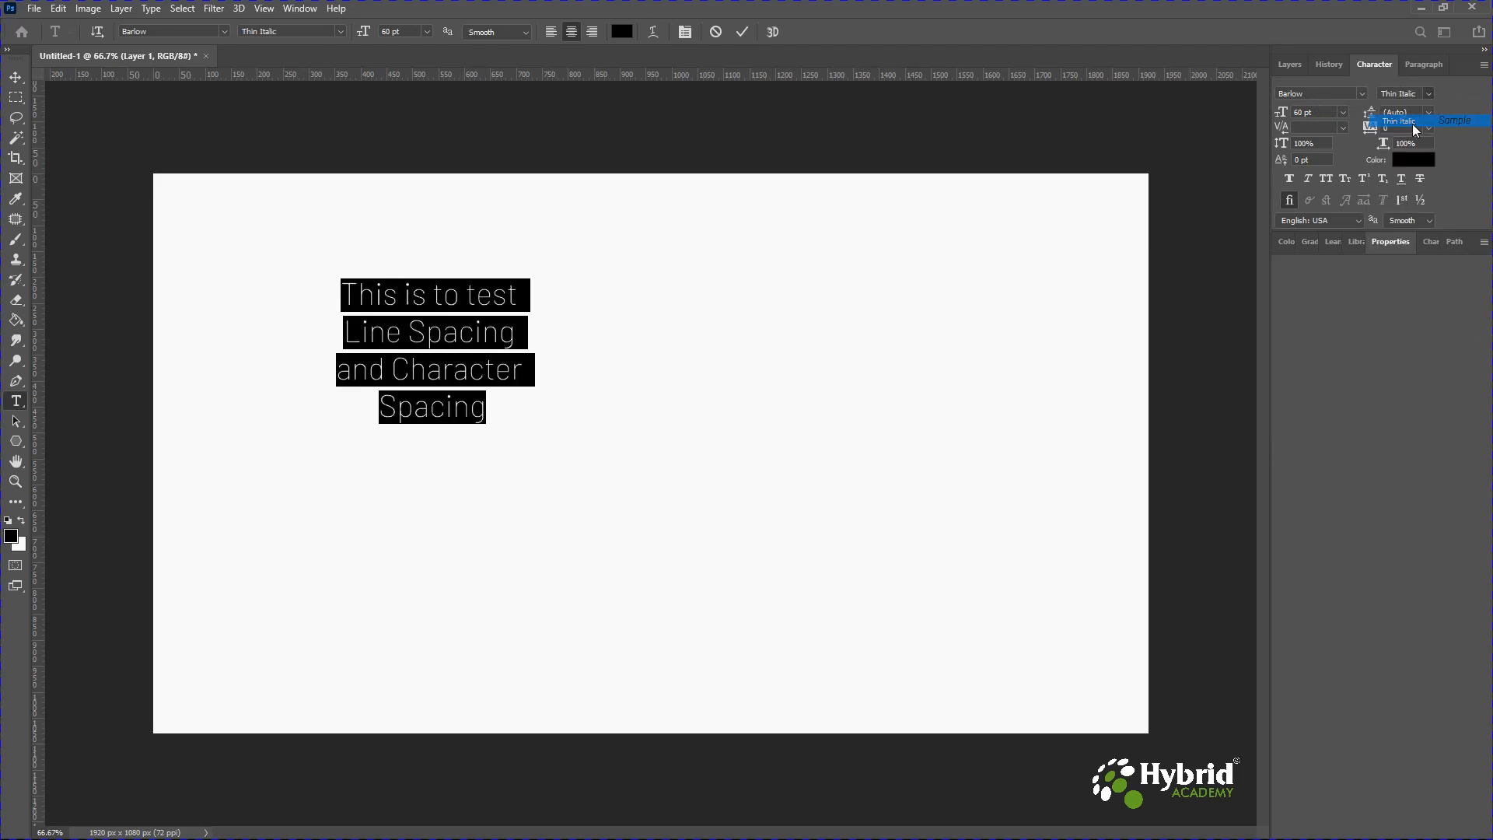
click(1426, 94)
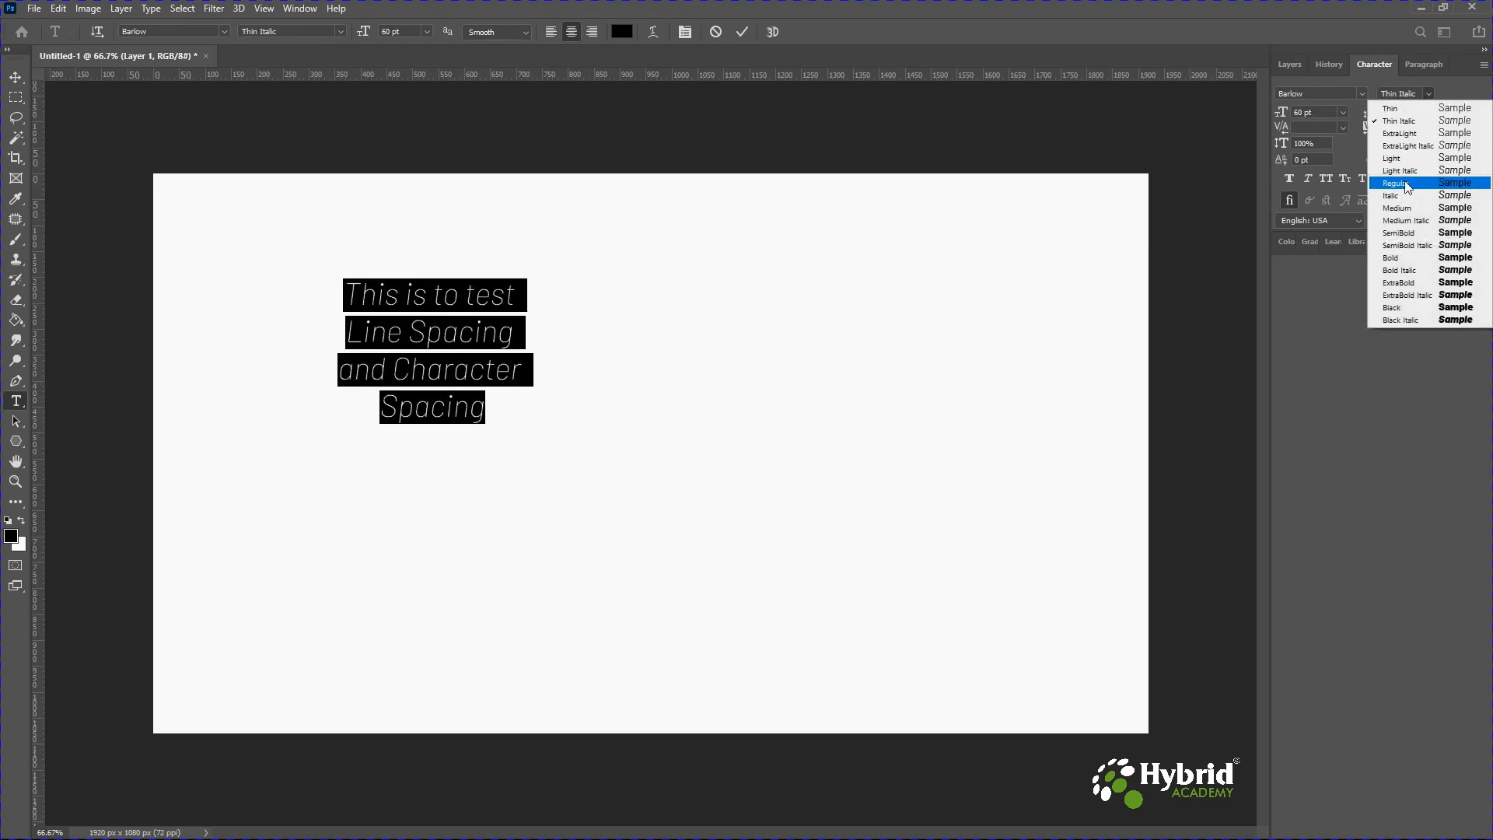
click(1405, 207)
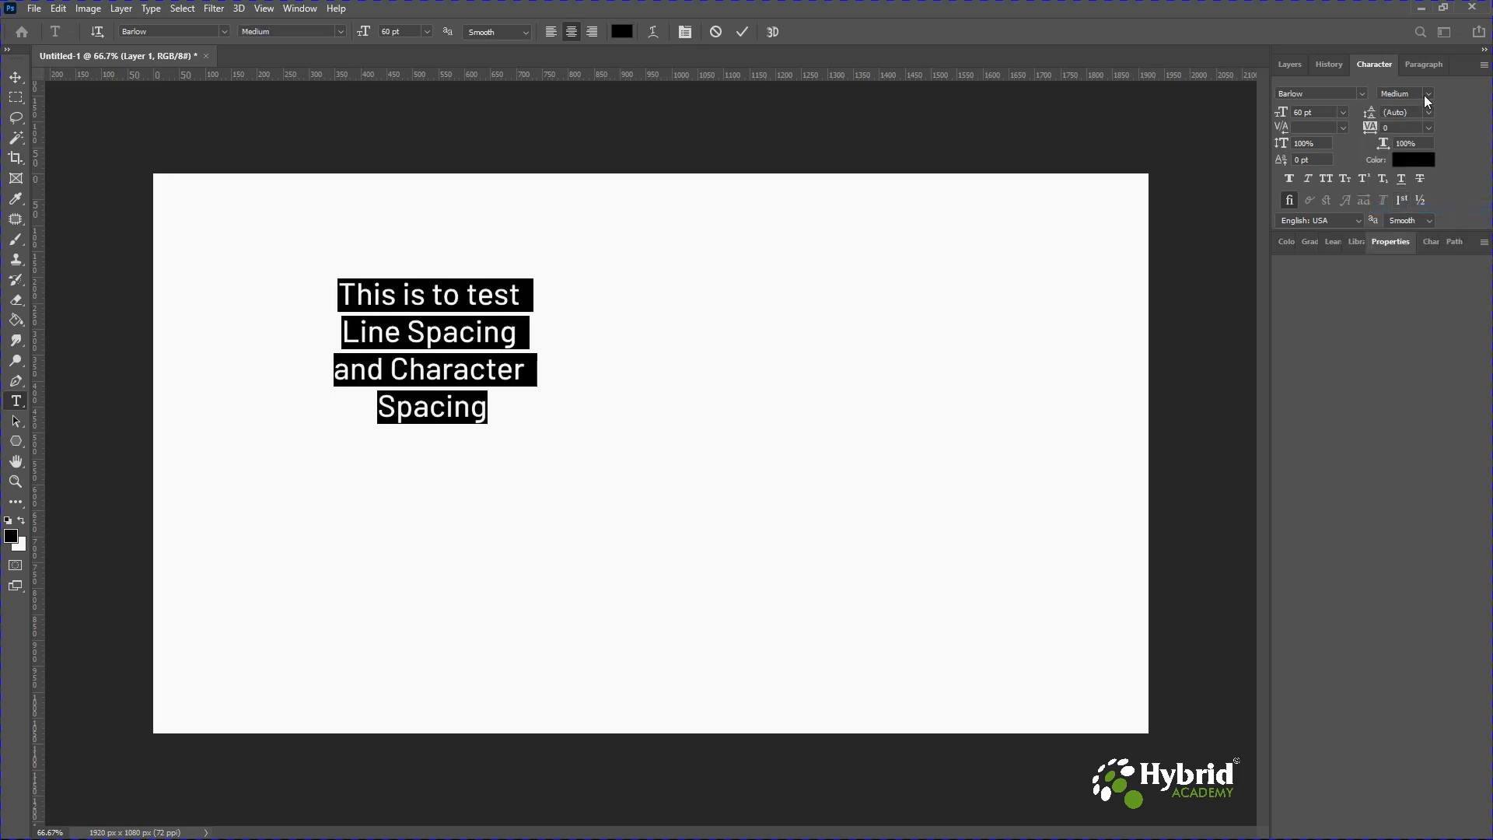
click(1428, 95)
click(1407, 233)
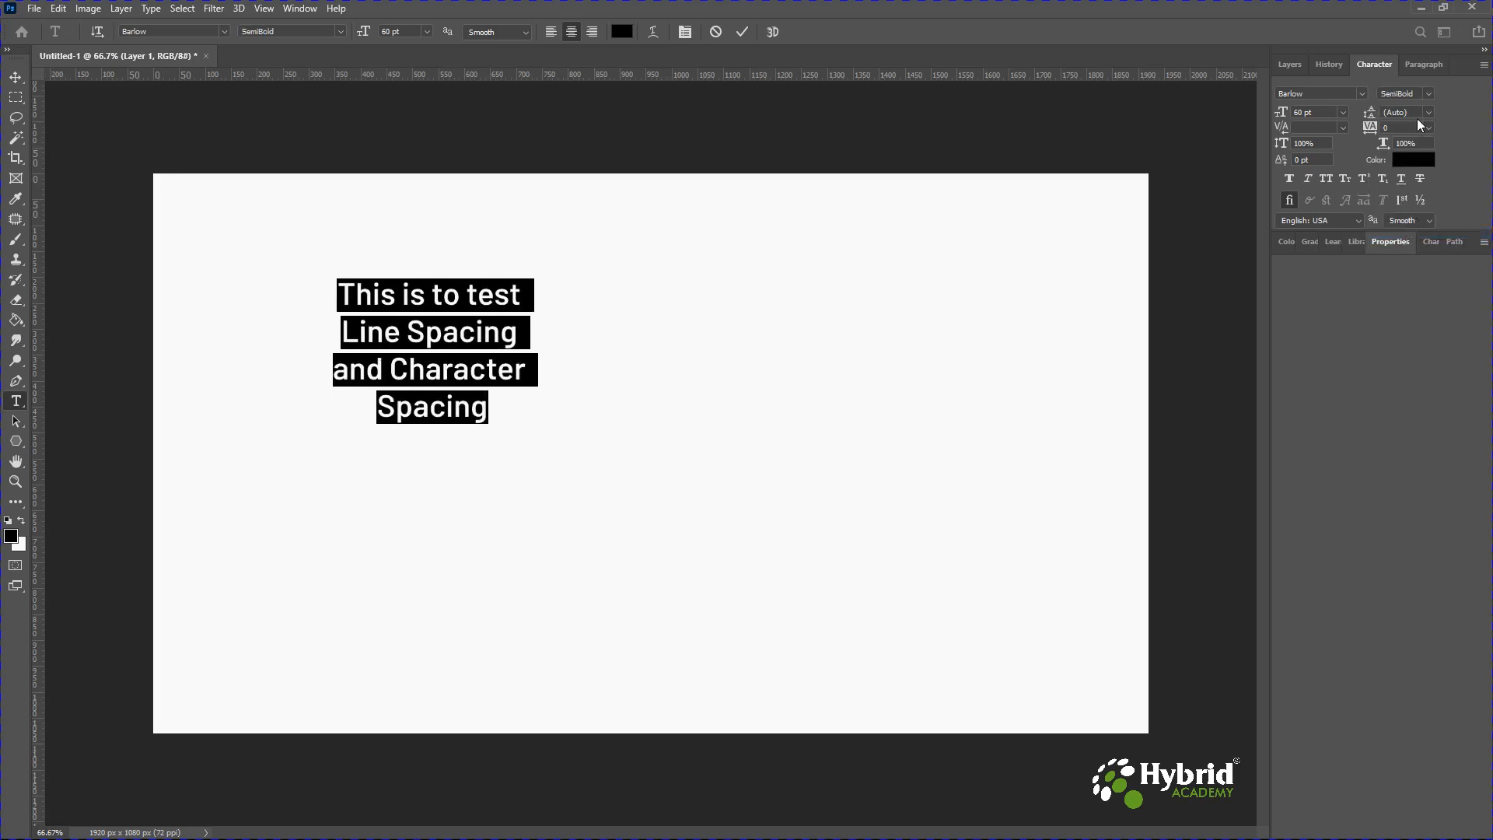
Try the Bold, ExtraBold and Black Italic styles, then return the text to Regular.
click(1428, 94)
click(1407, 260)
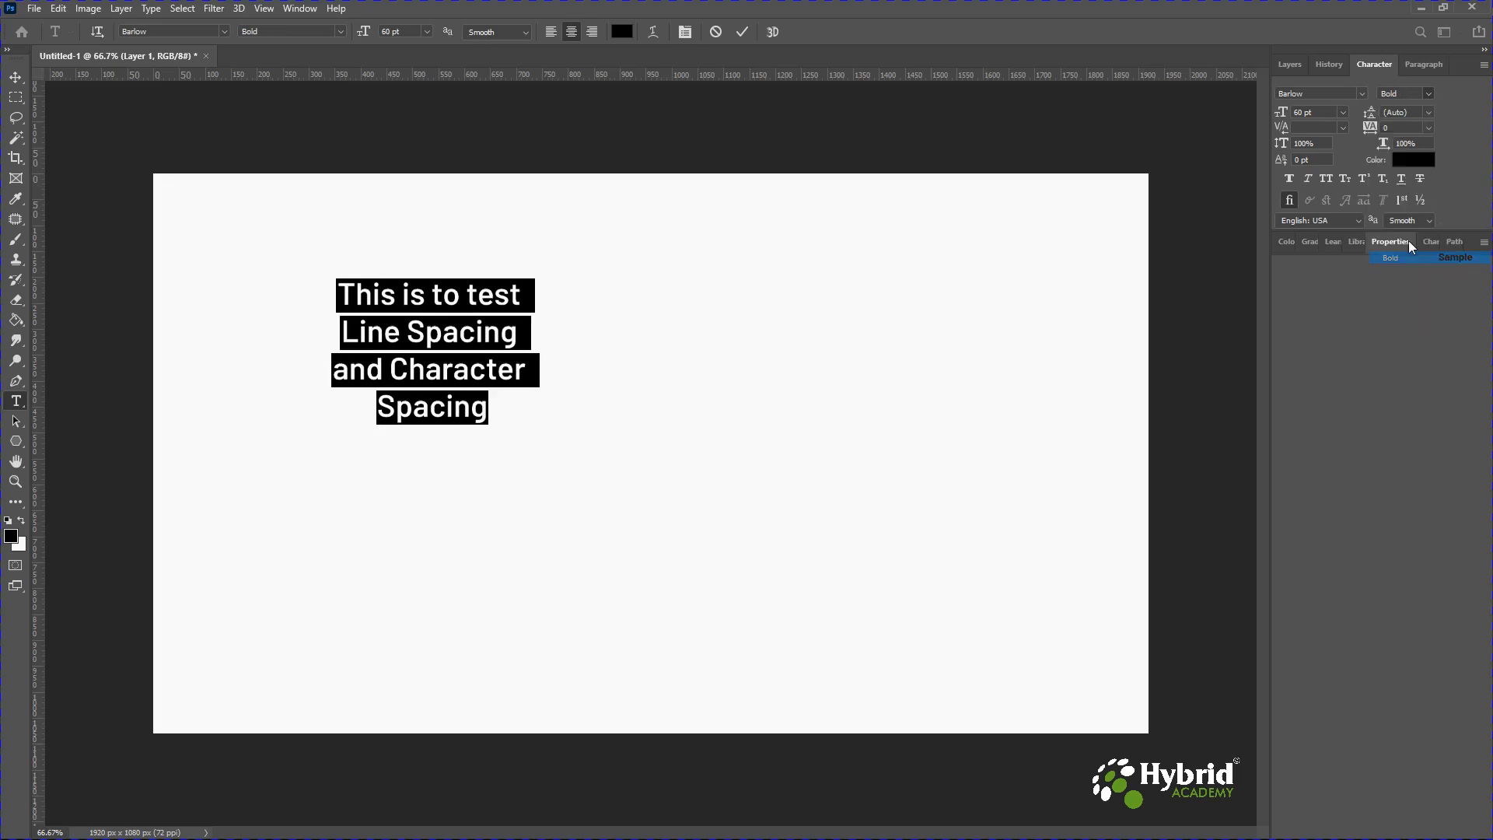
click(1427, 96)
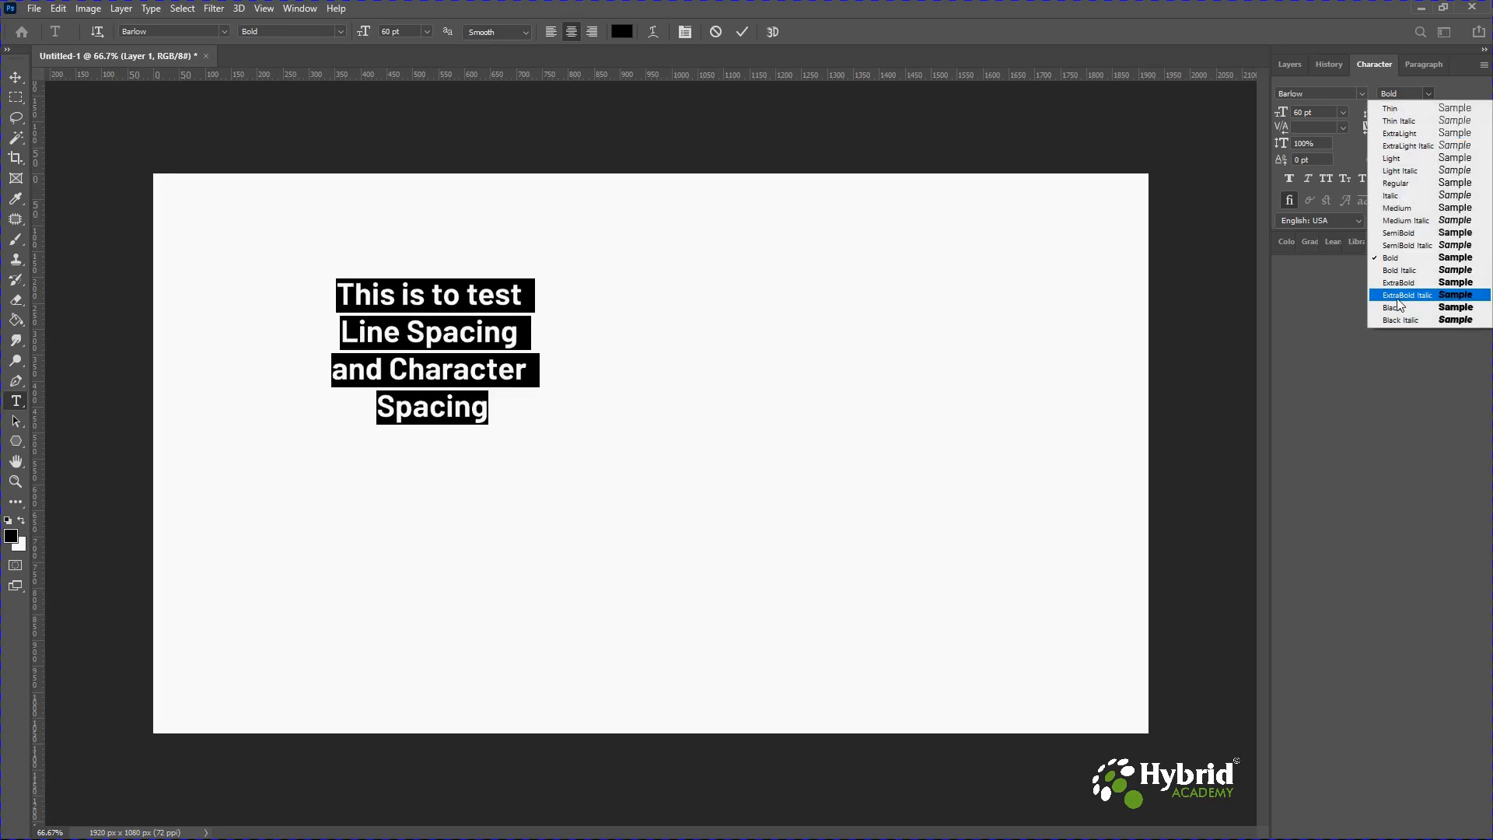
click(1400, 282)
click(1428, 94)
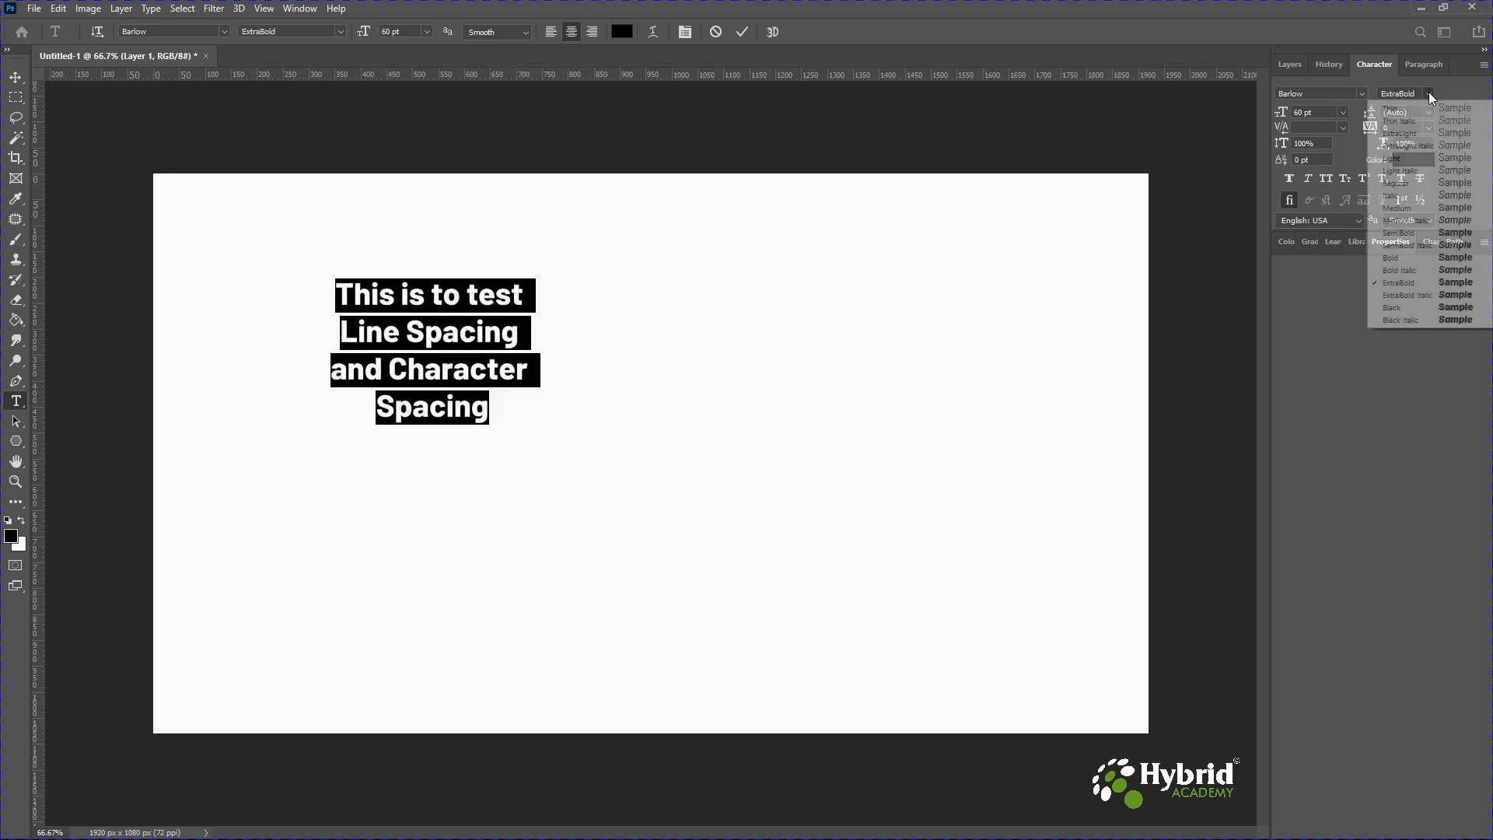
click(1410, 319)
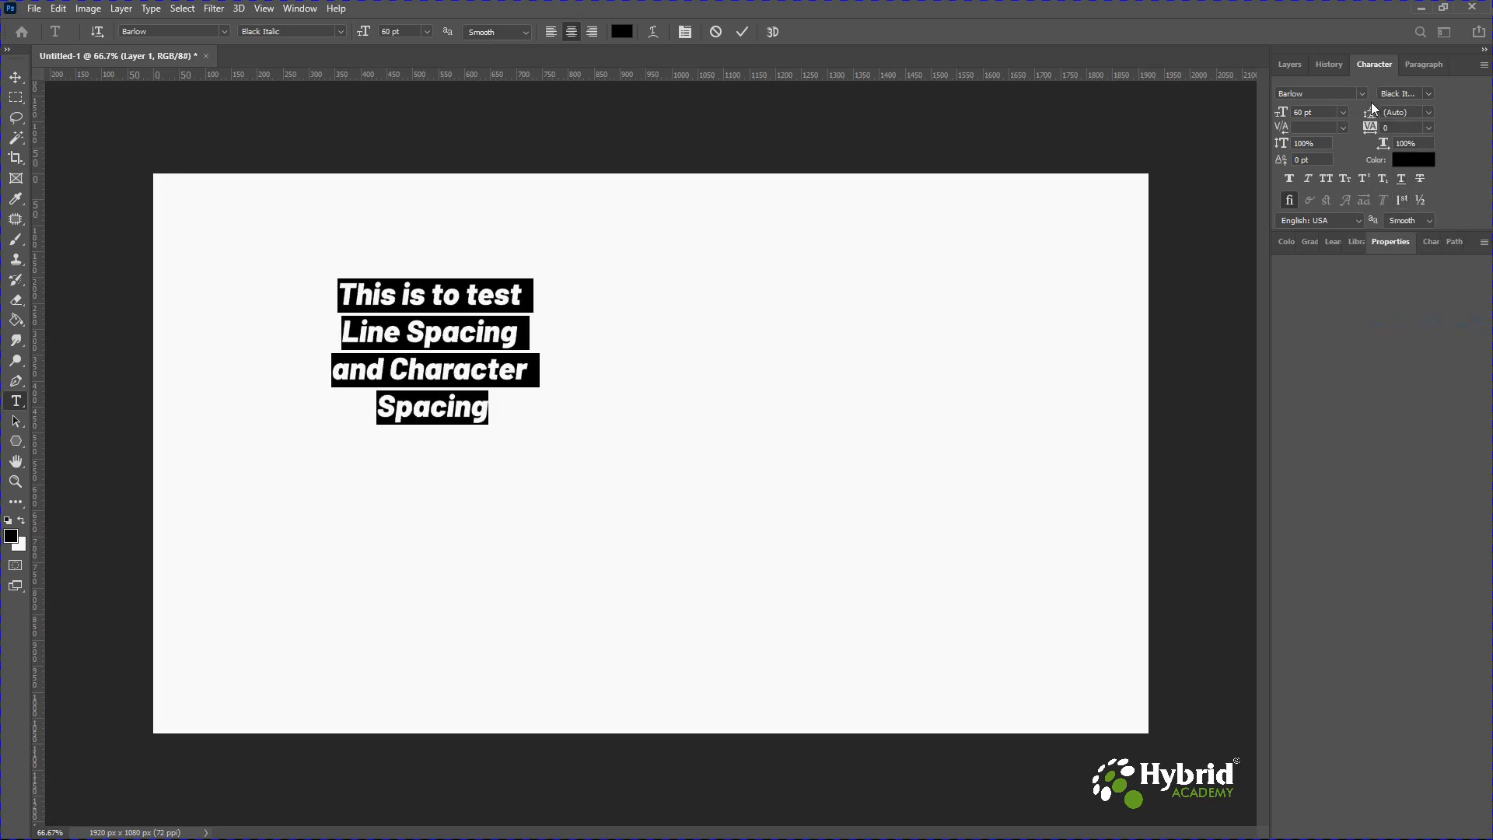
click(1428, 94)
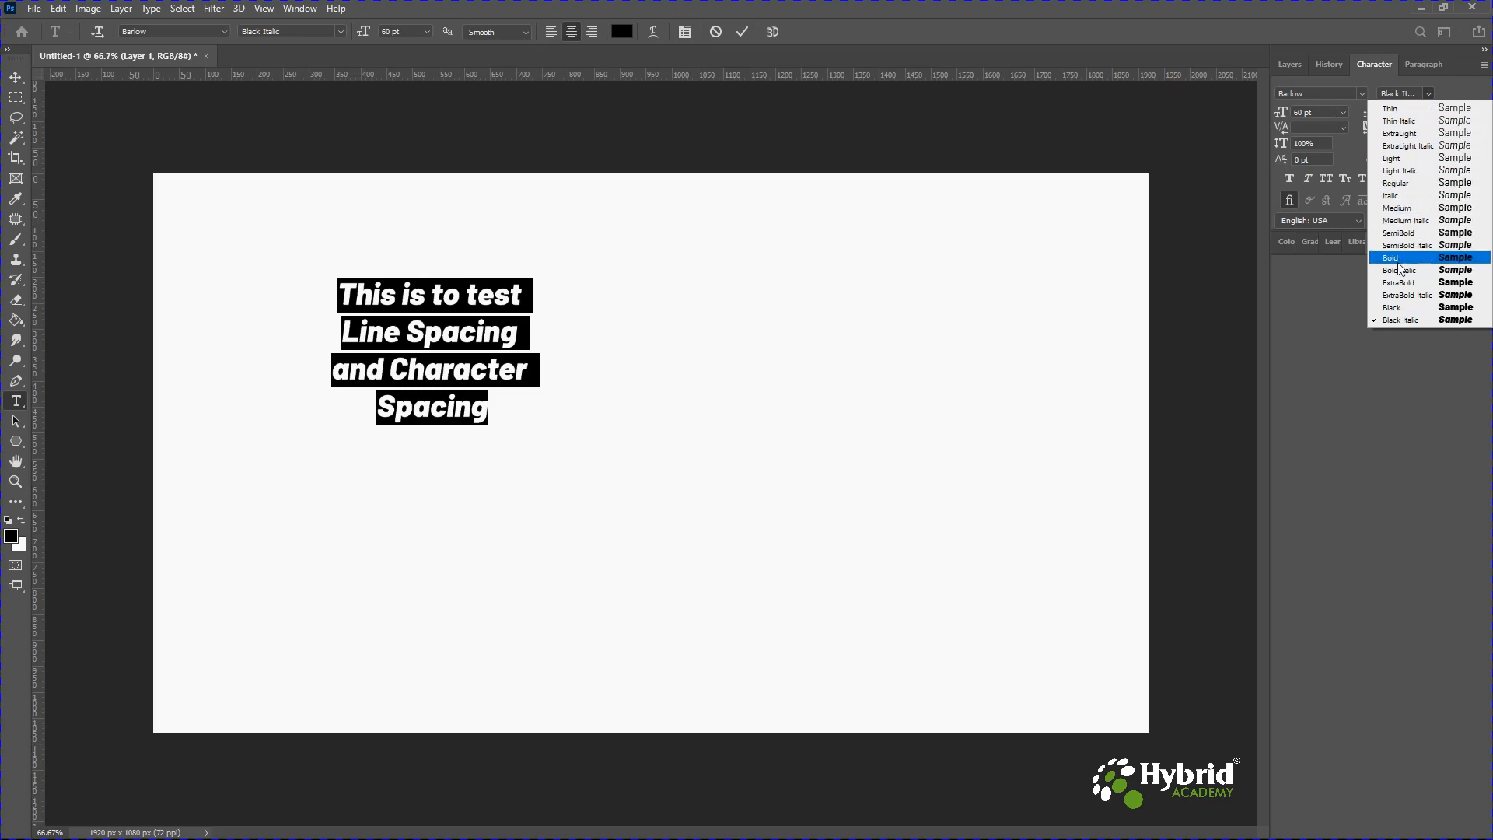
click(1398, 184)
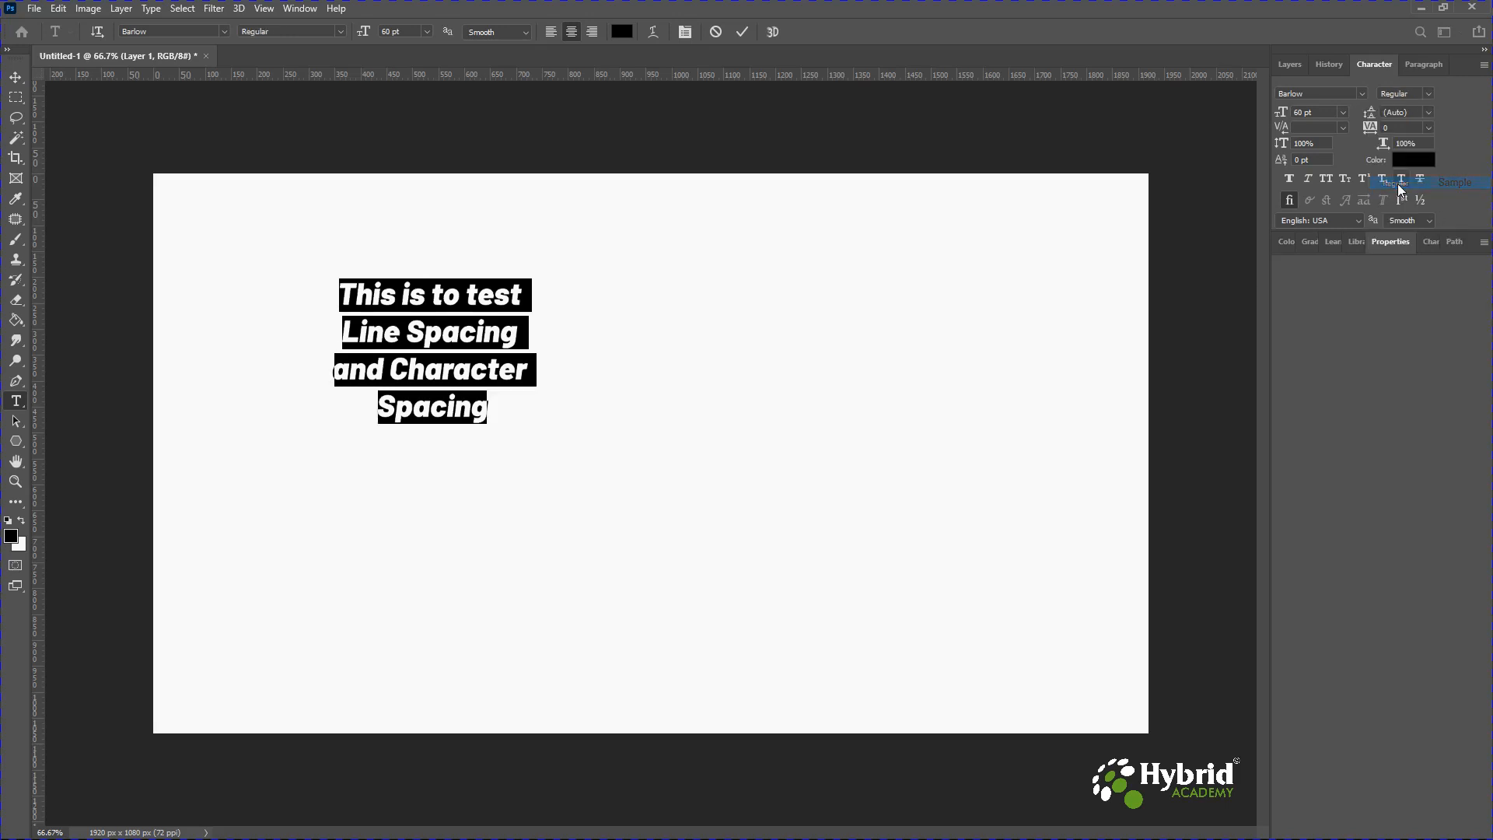
Change the font size to 18 pt, then to 72 pt.
click(1346, 111)
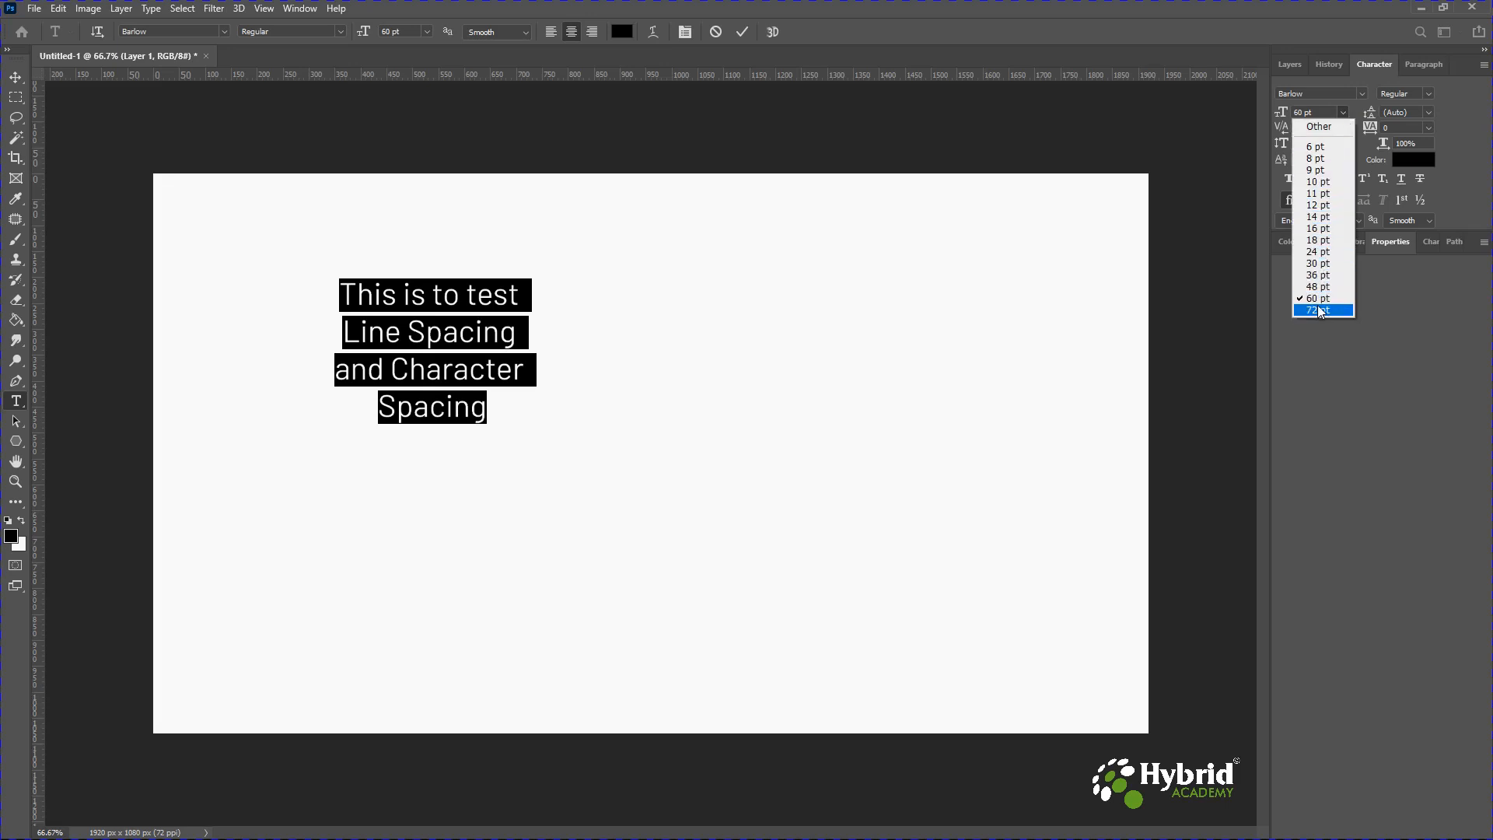
click(1317, 240)
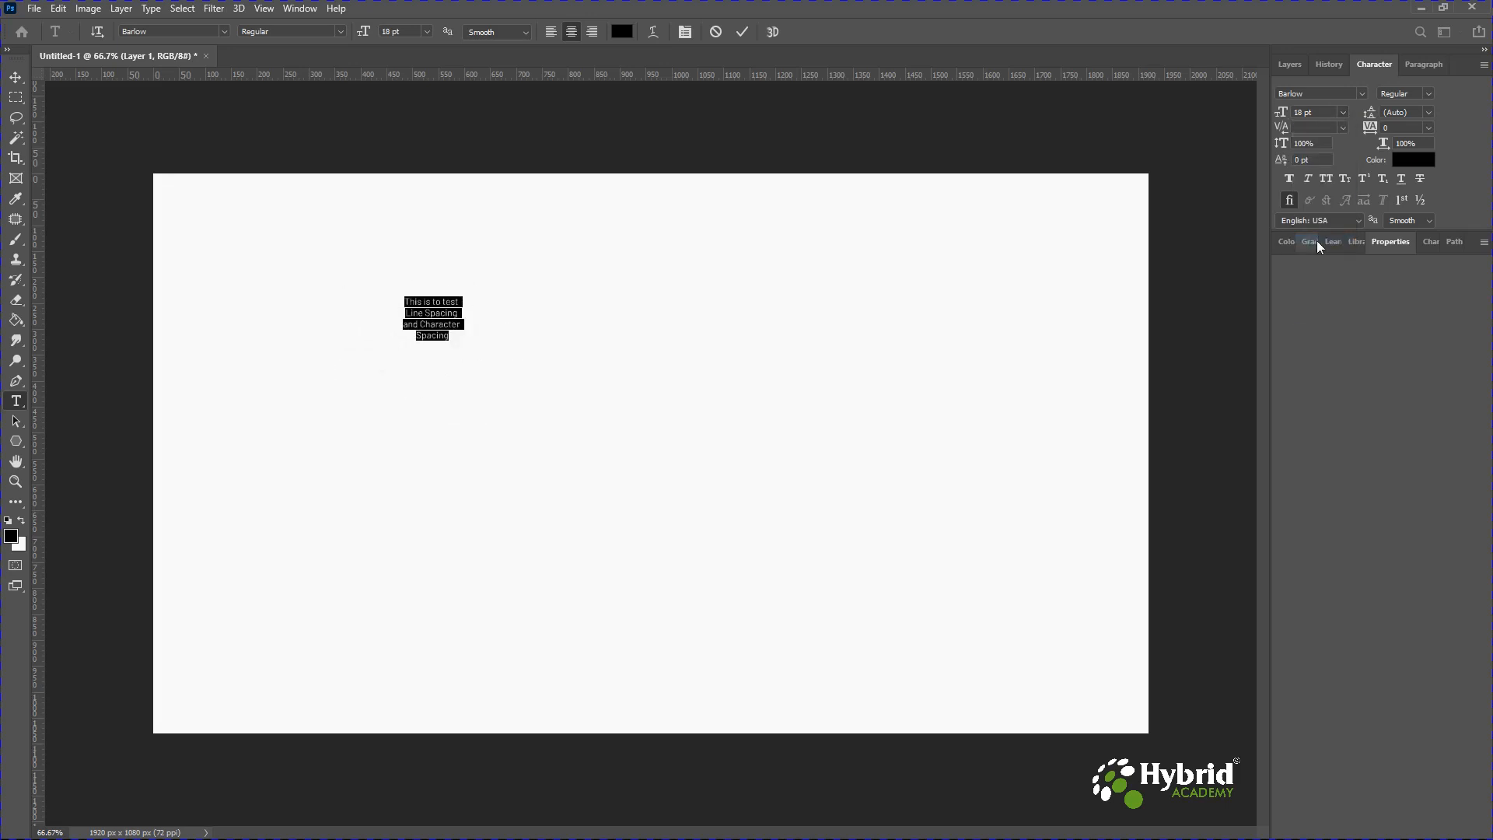
click(1341, 113)
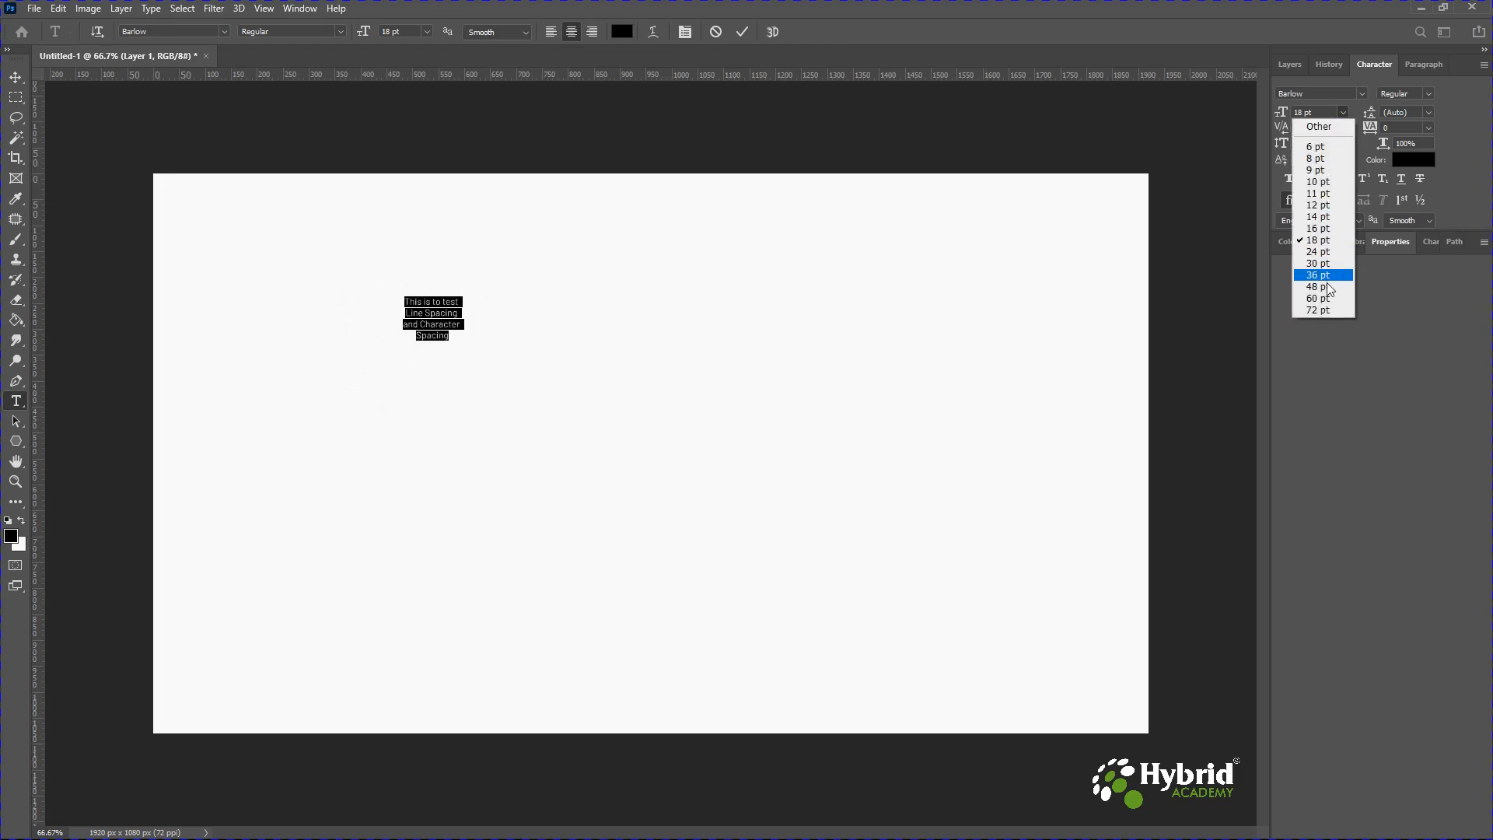
click(1330, 312)
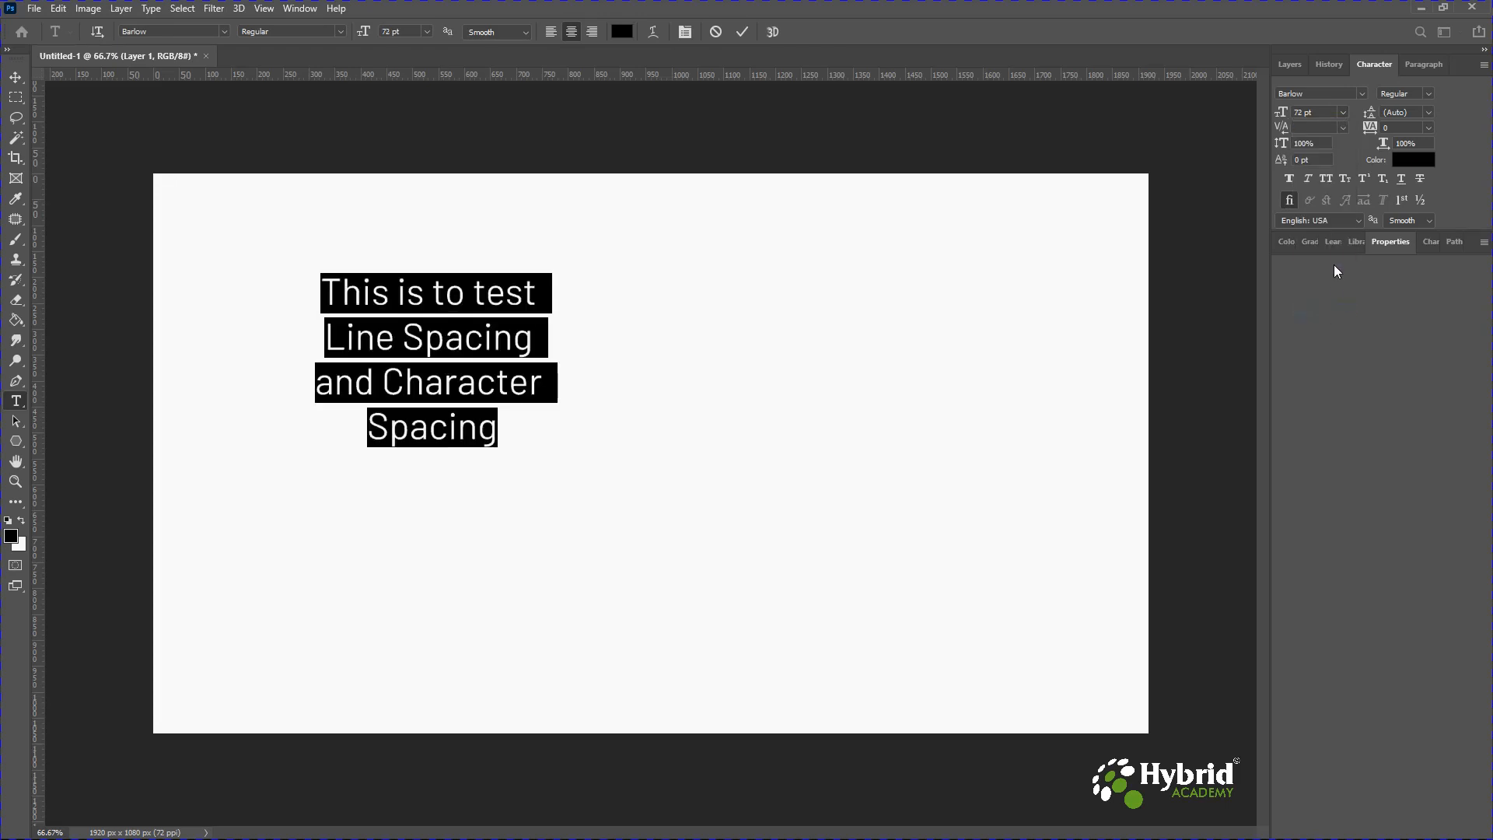
Try leading values of 18 pt, 72 pt and 60 pt on the text.
click(1430, 115)
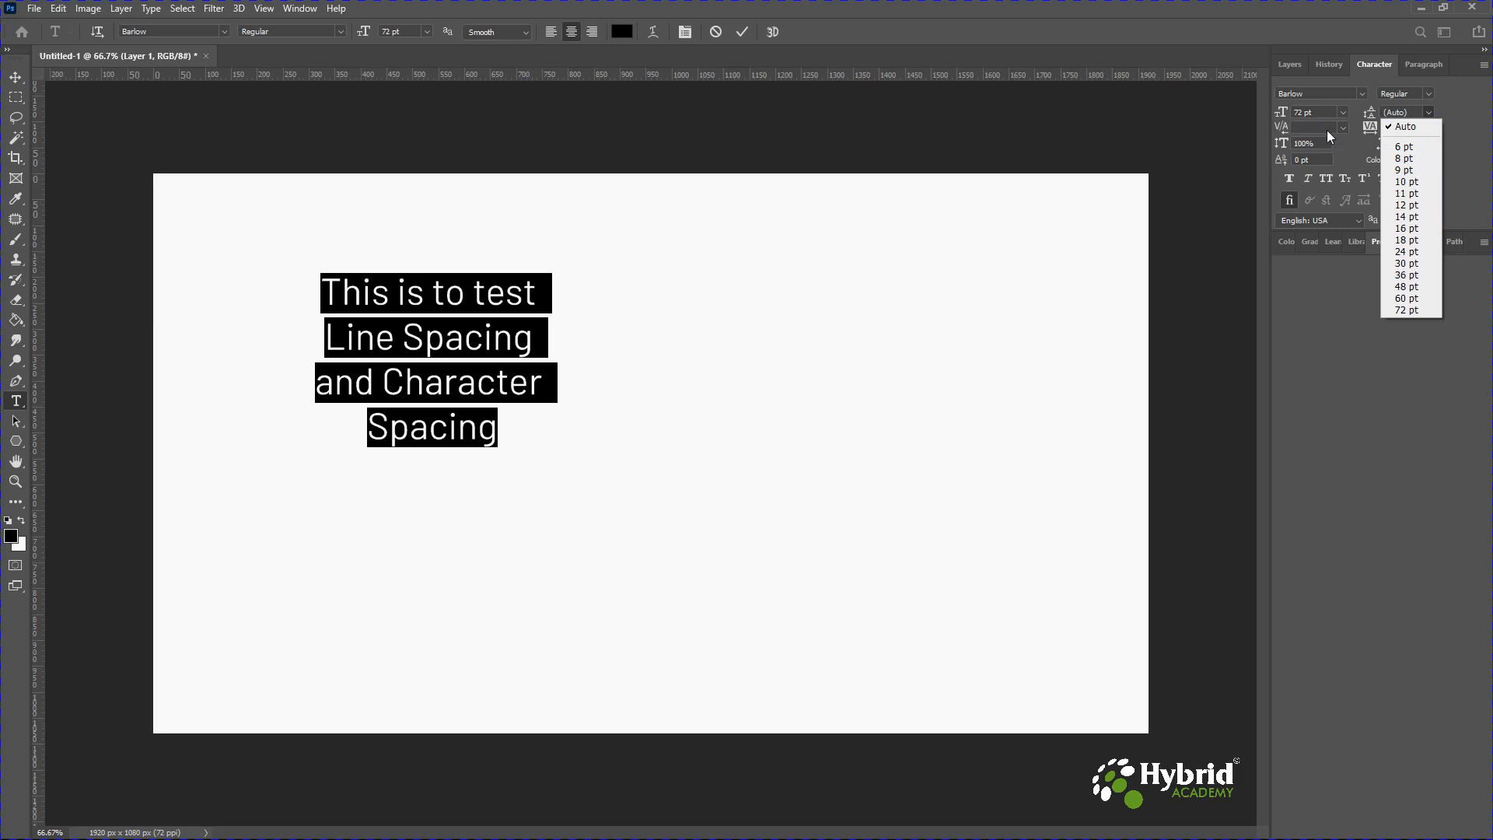
click(1404, 240)
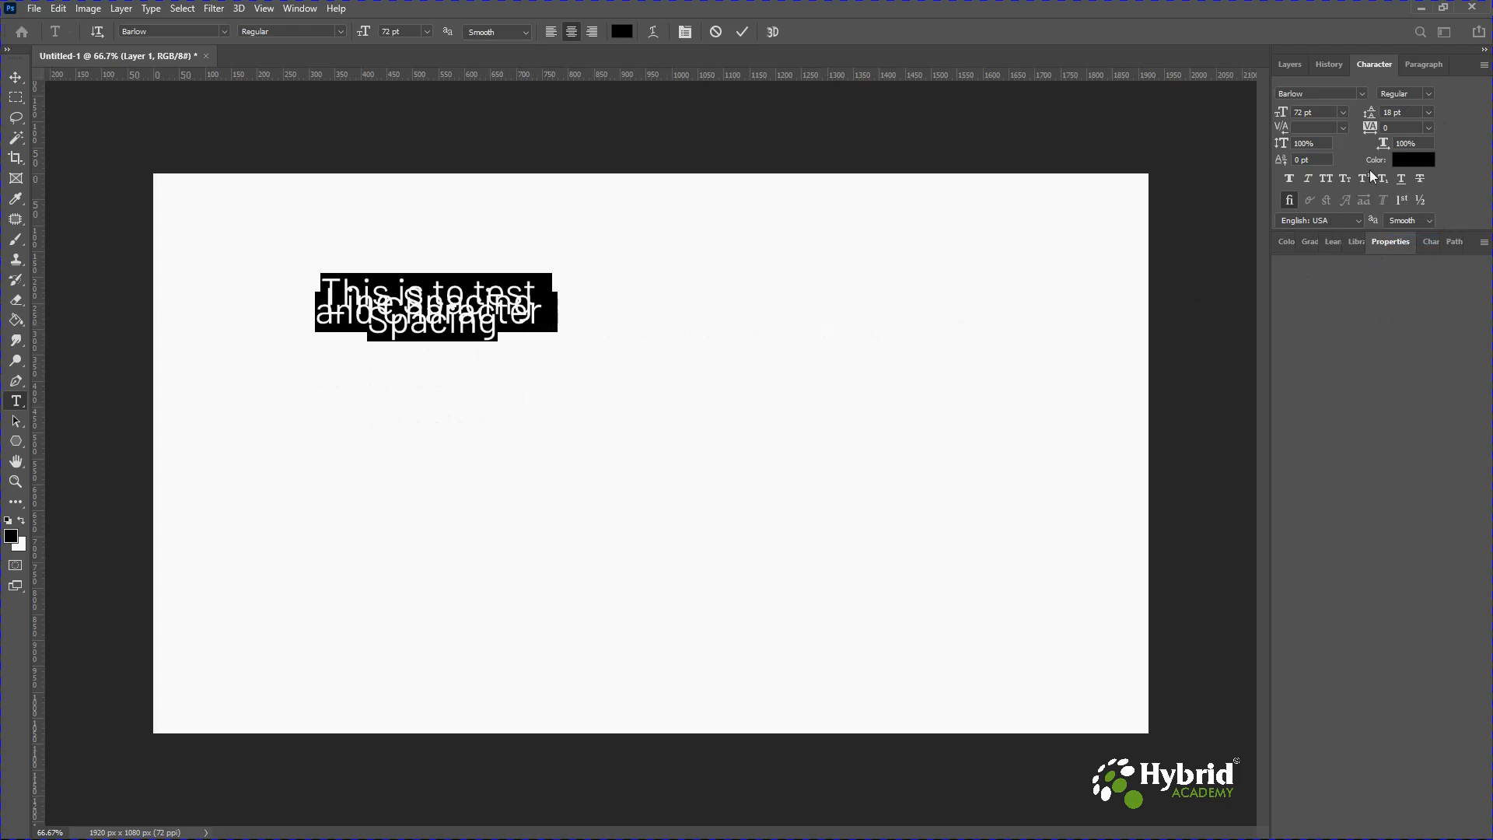
click(1429, 112)
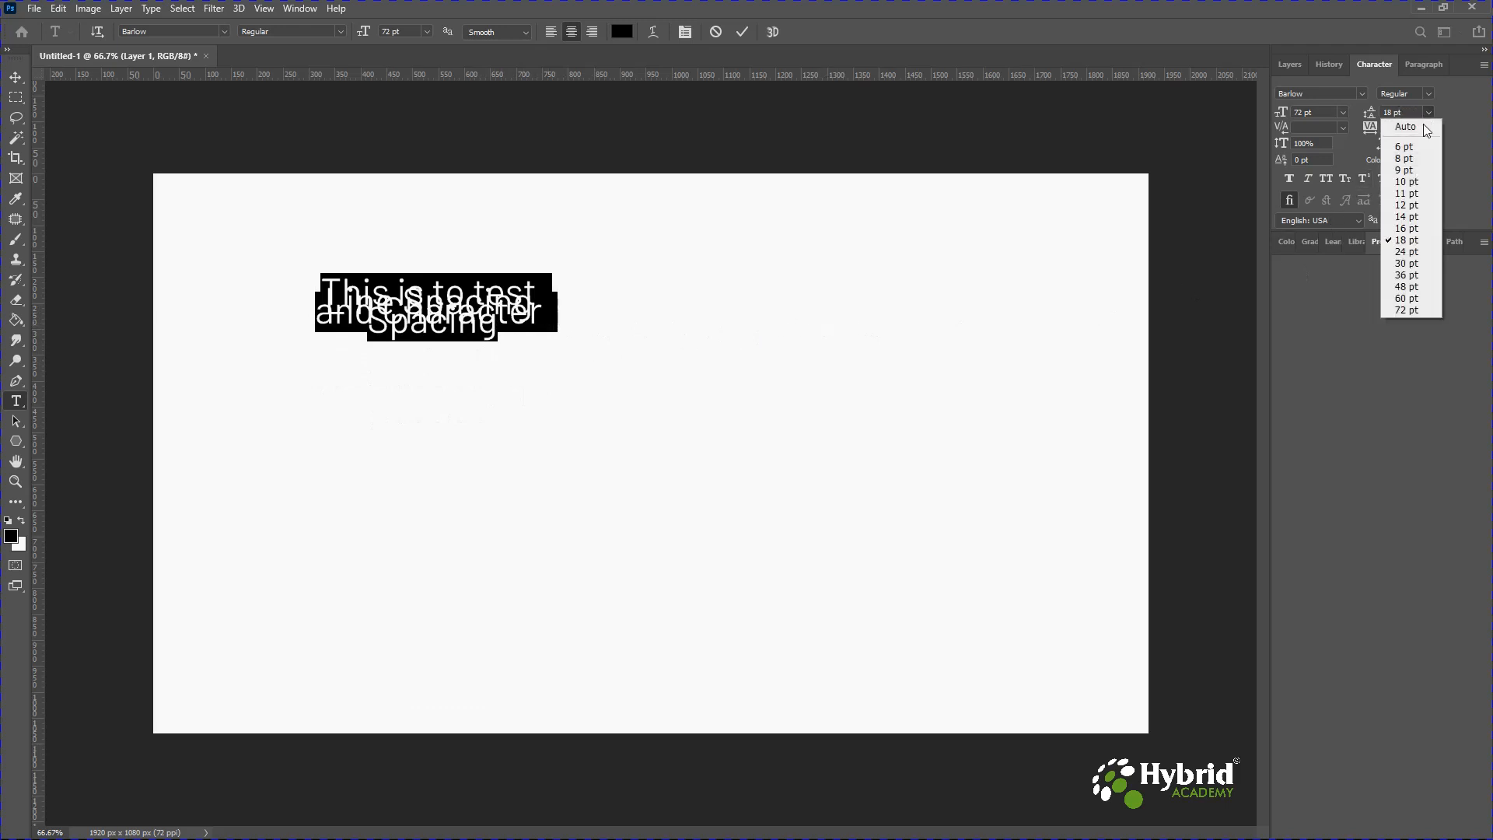
click(1401, 309)
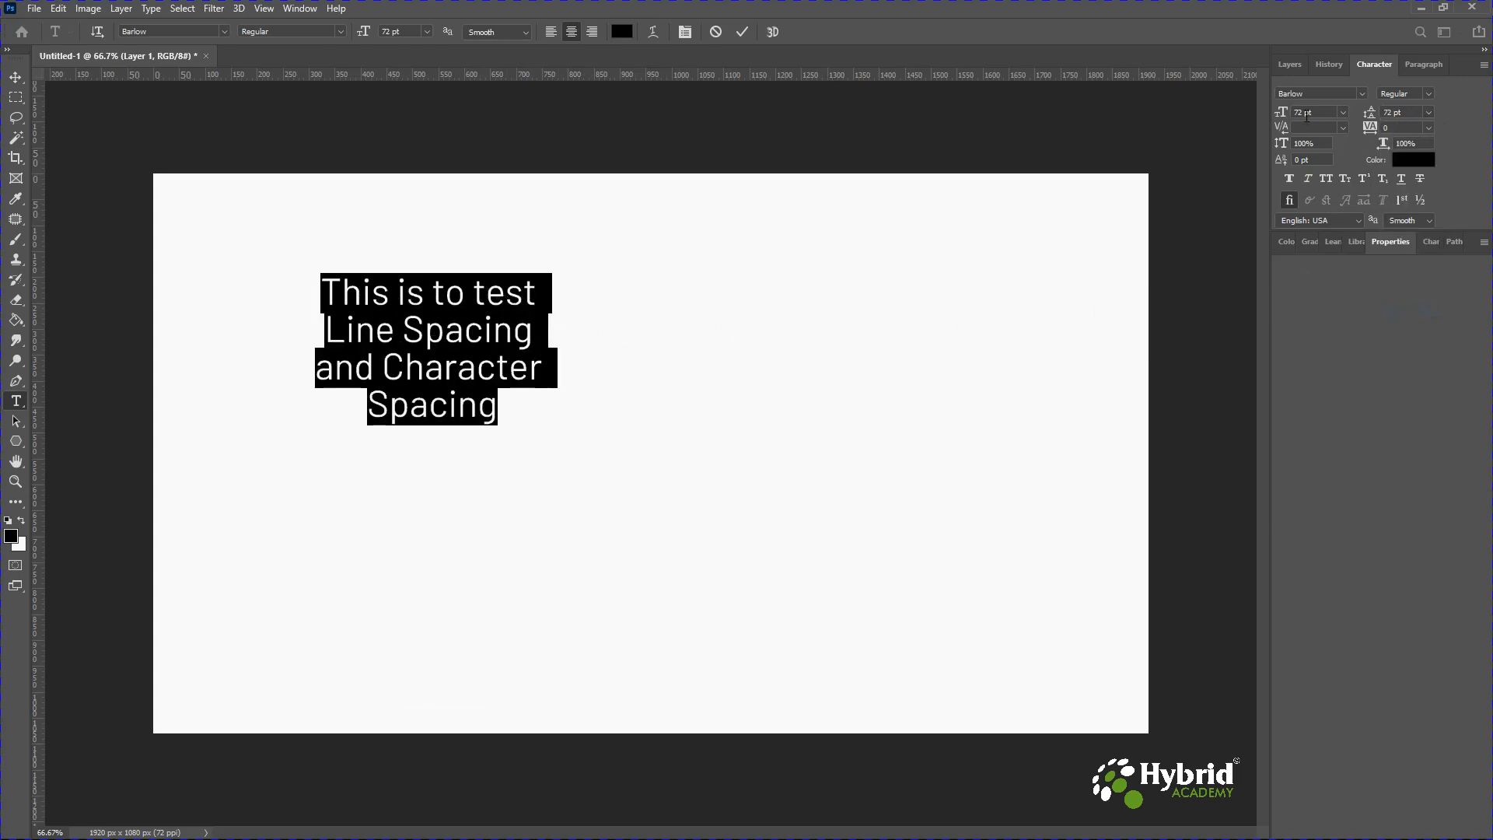
click(1412, 113)
text(60)
key(Return)
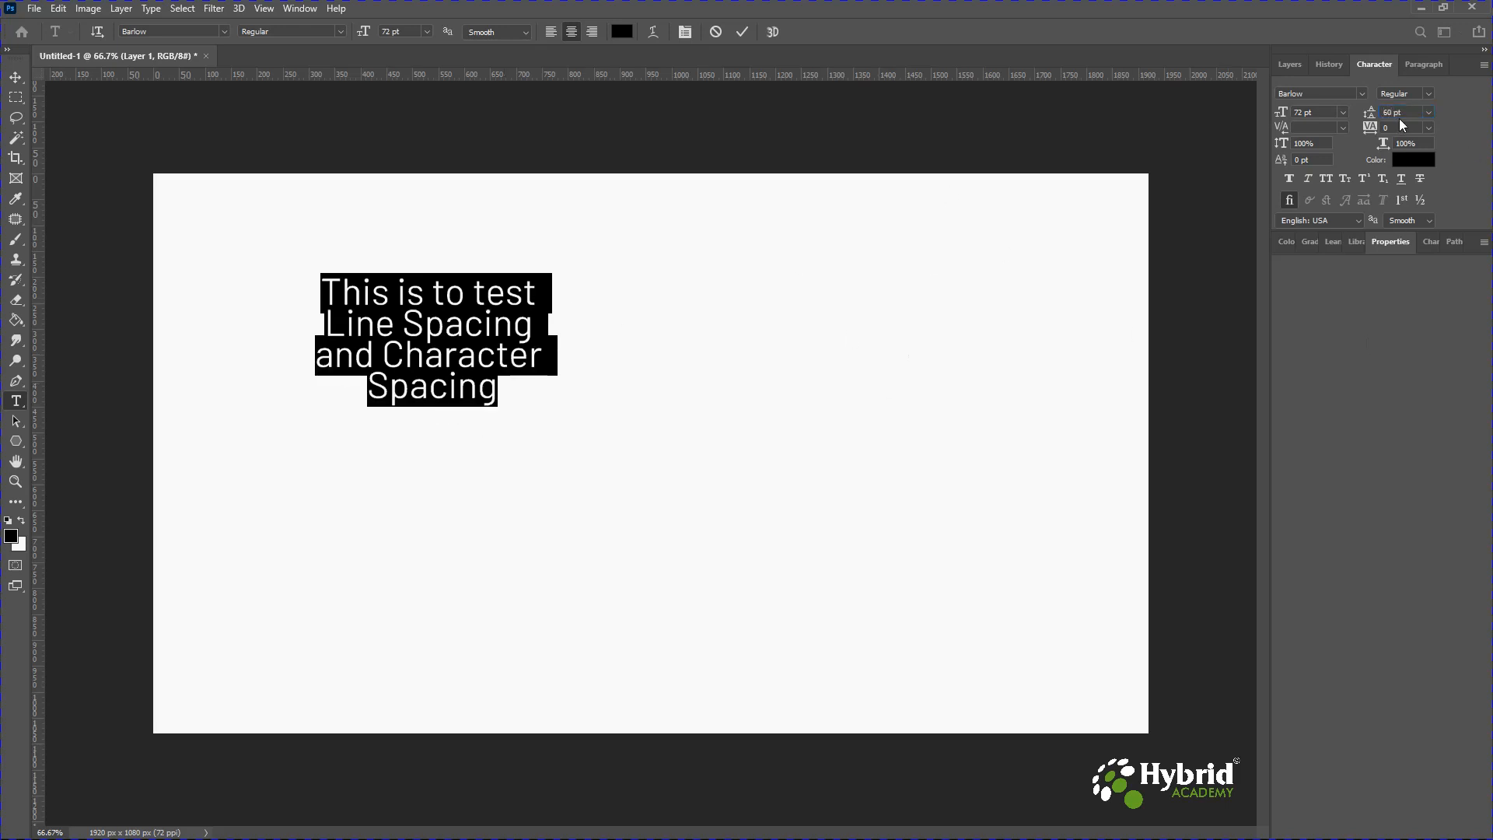
Raise the leading to 80 pt and then to 120 pt.
click(1367, 114)
text(80)
key(Return)
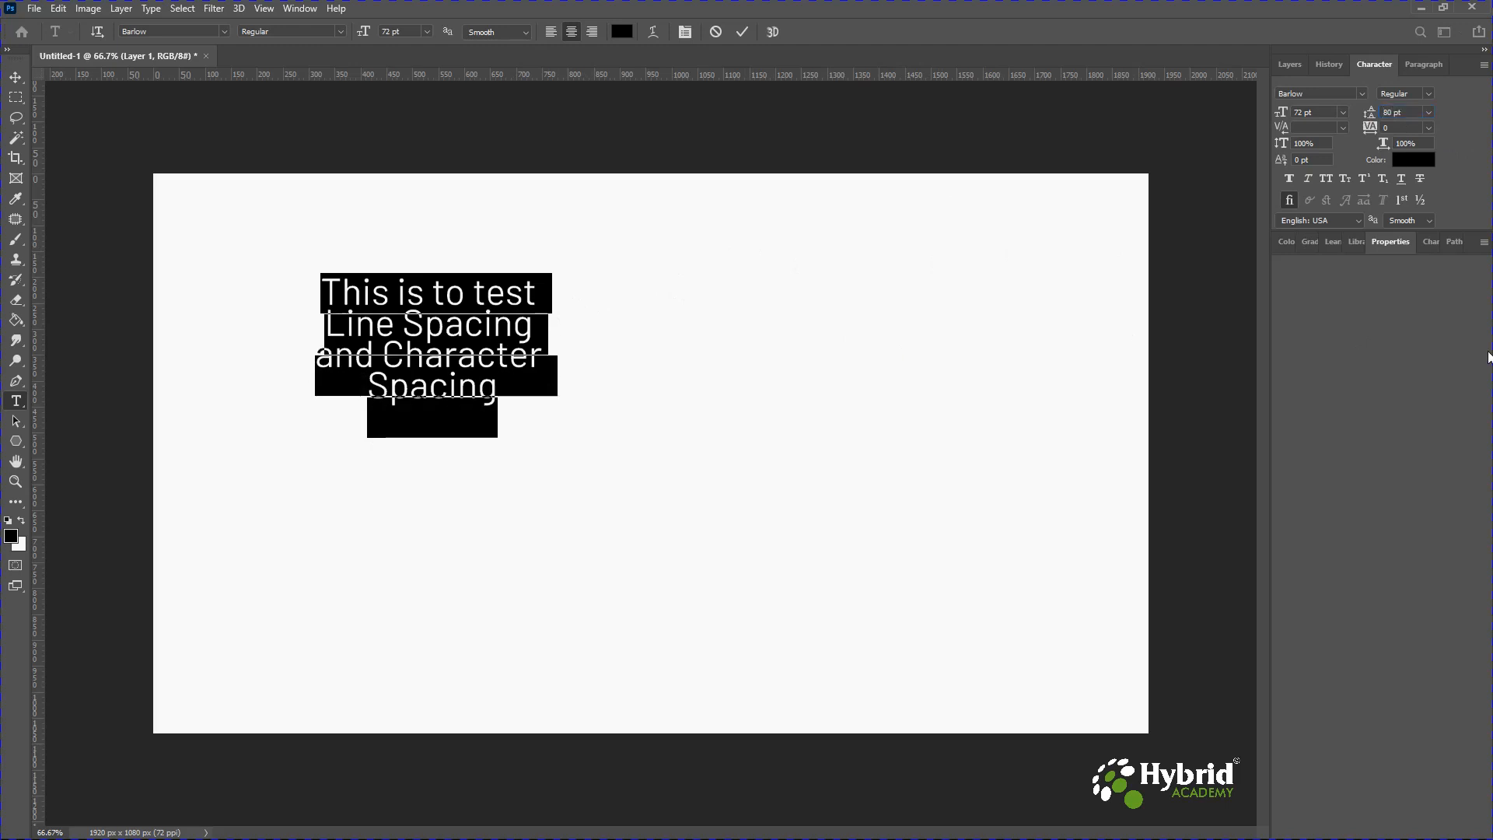
click(1370, 115)
text(120)
key(Return)
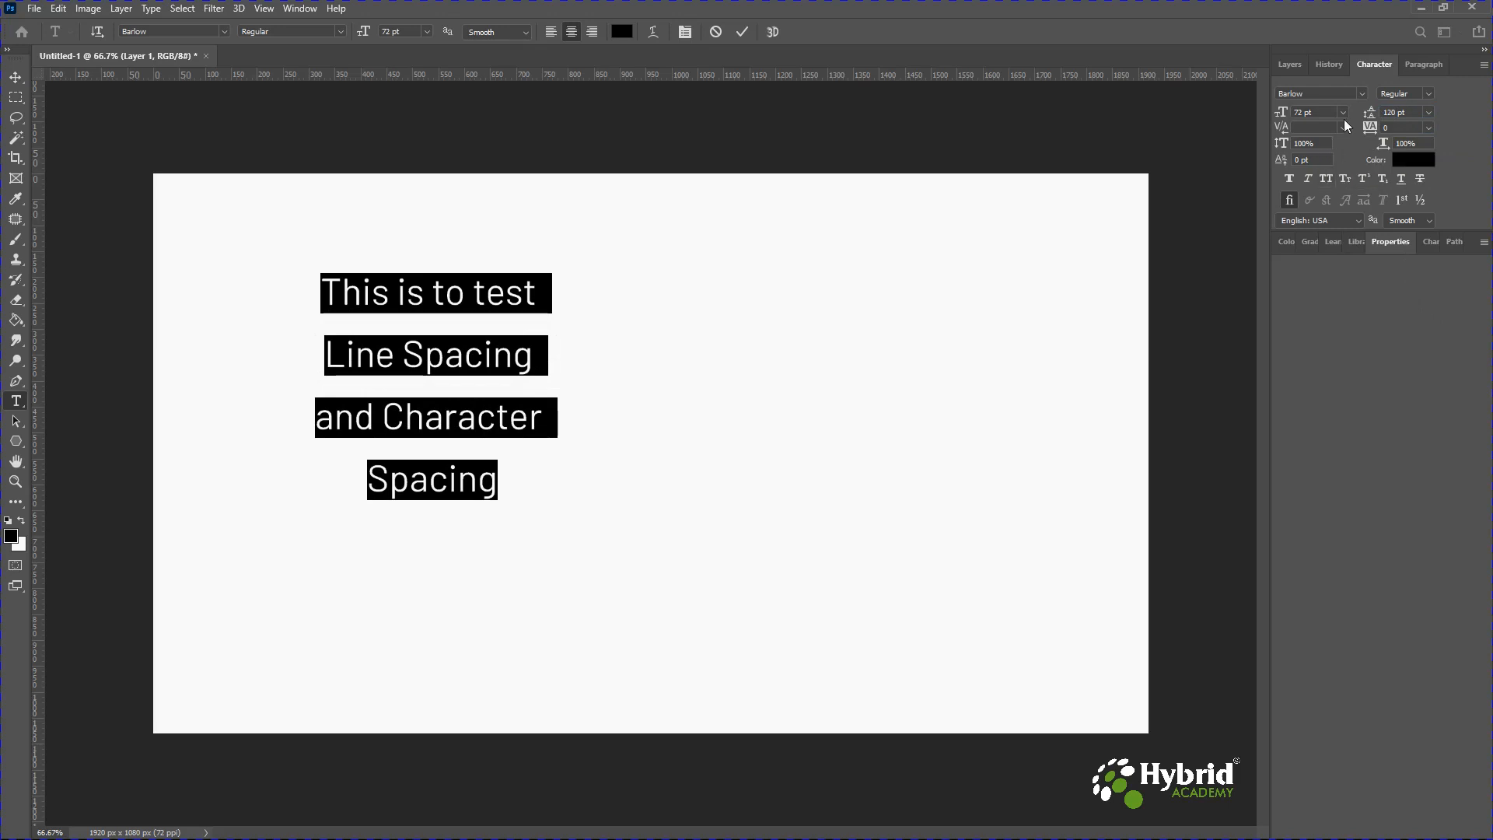
Set the tracking of the selected characters to -50.
click(1428, 129)
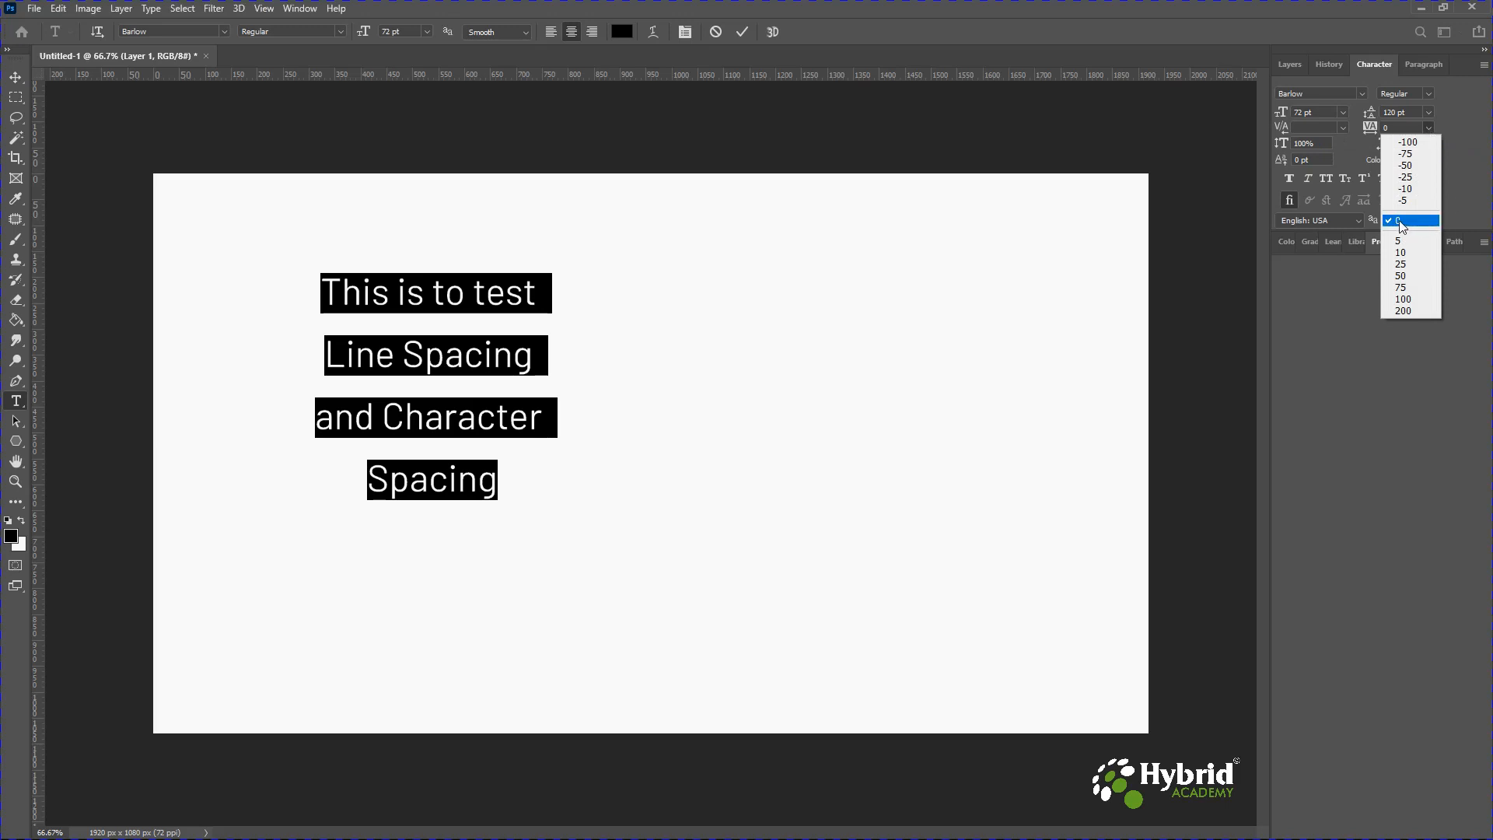
click(1404, 167)
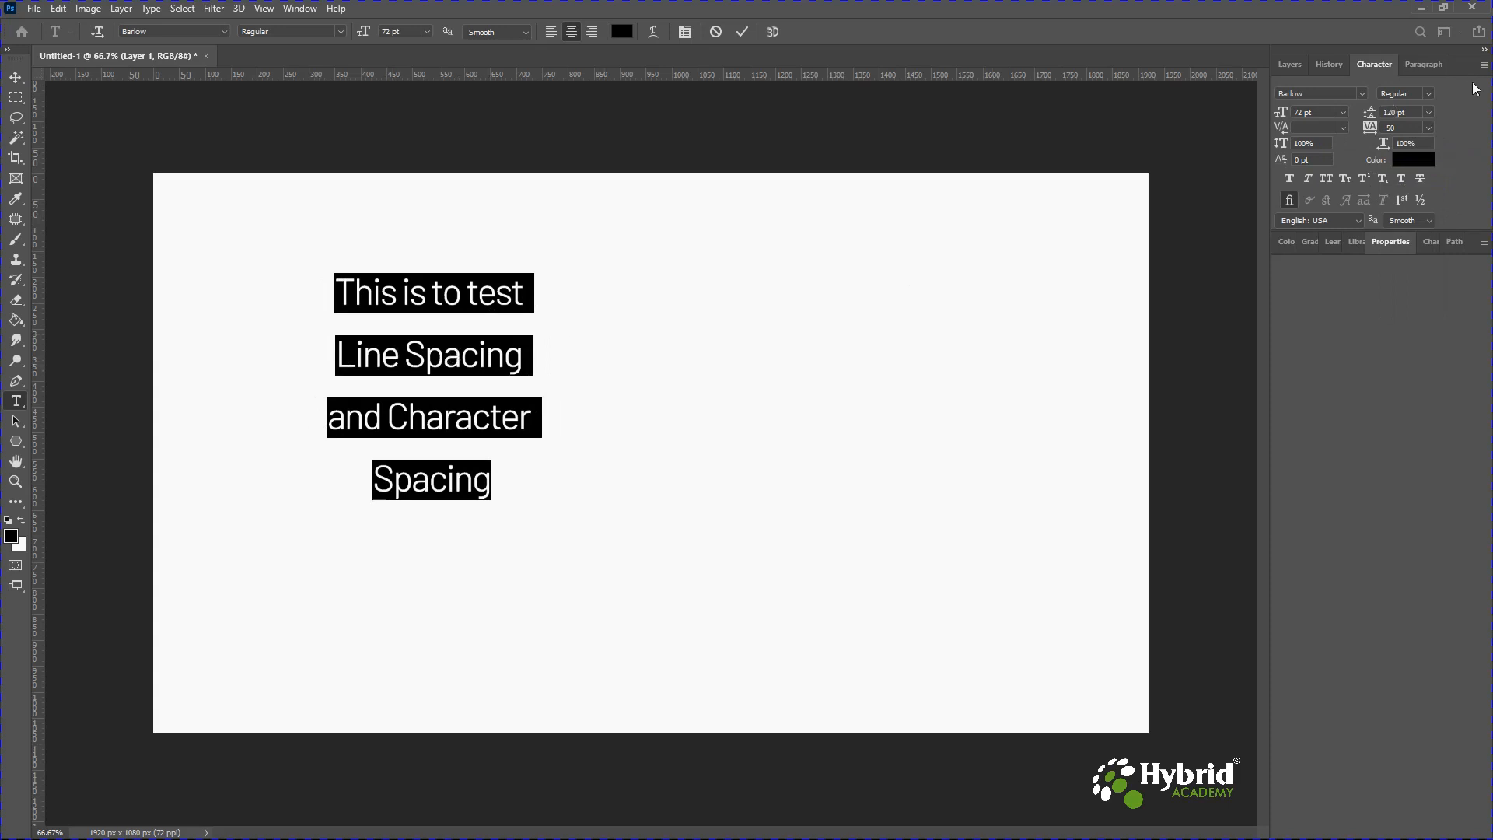
Set the tracking of the selected text to -100, then to -200.
click(1430, 129)
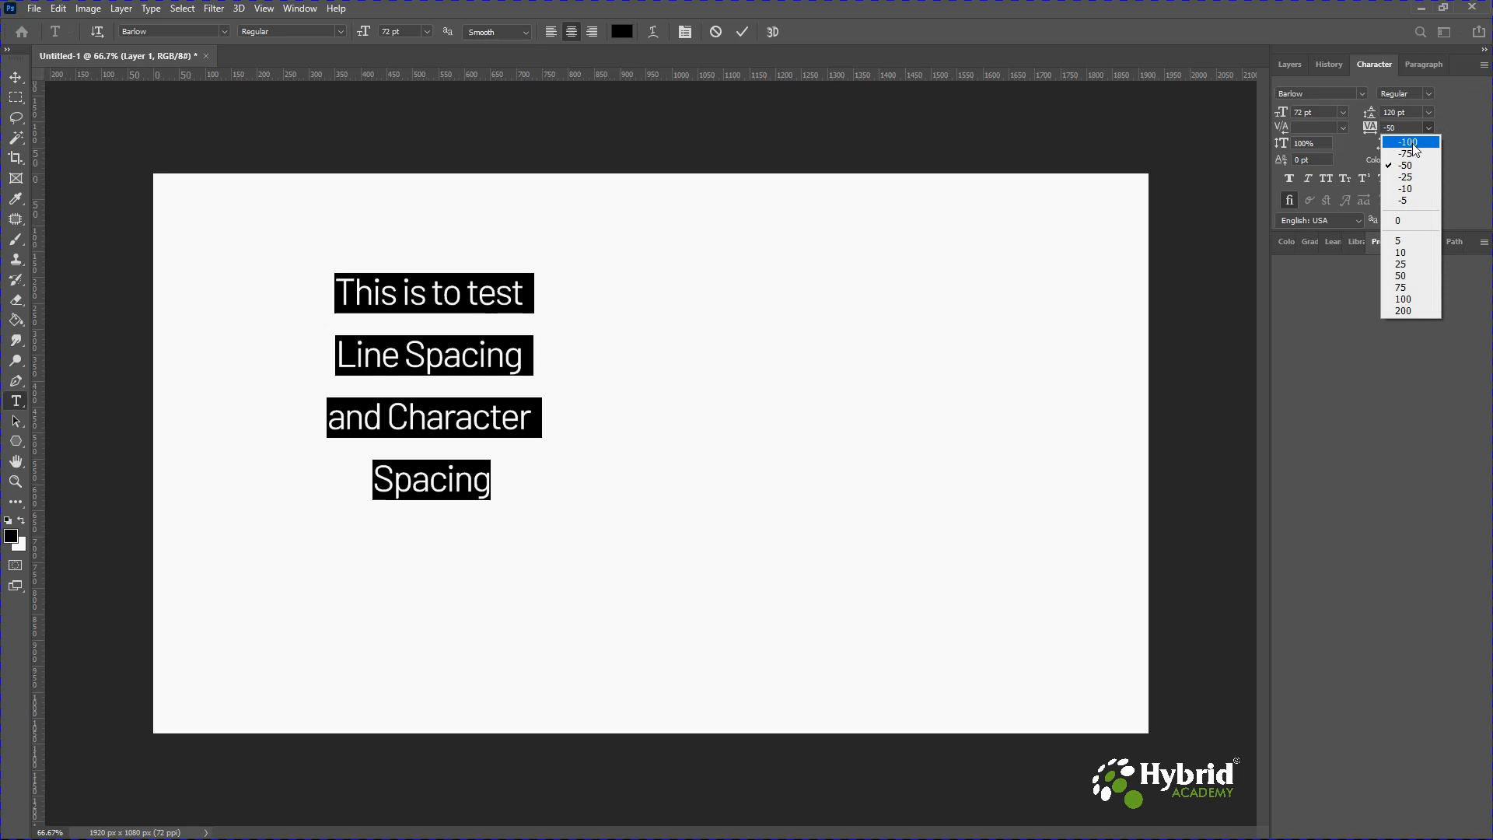
click(1409, 142)
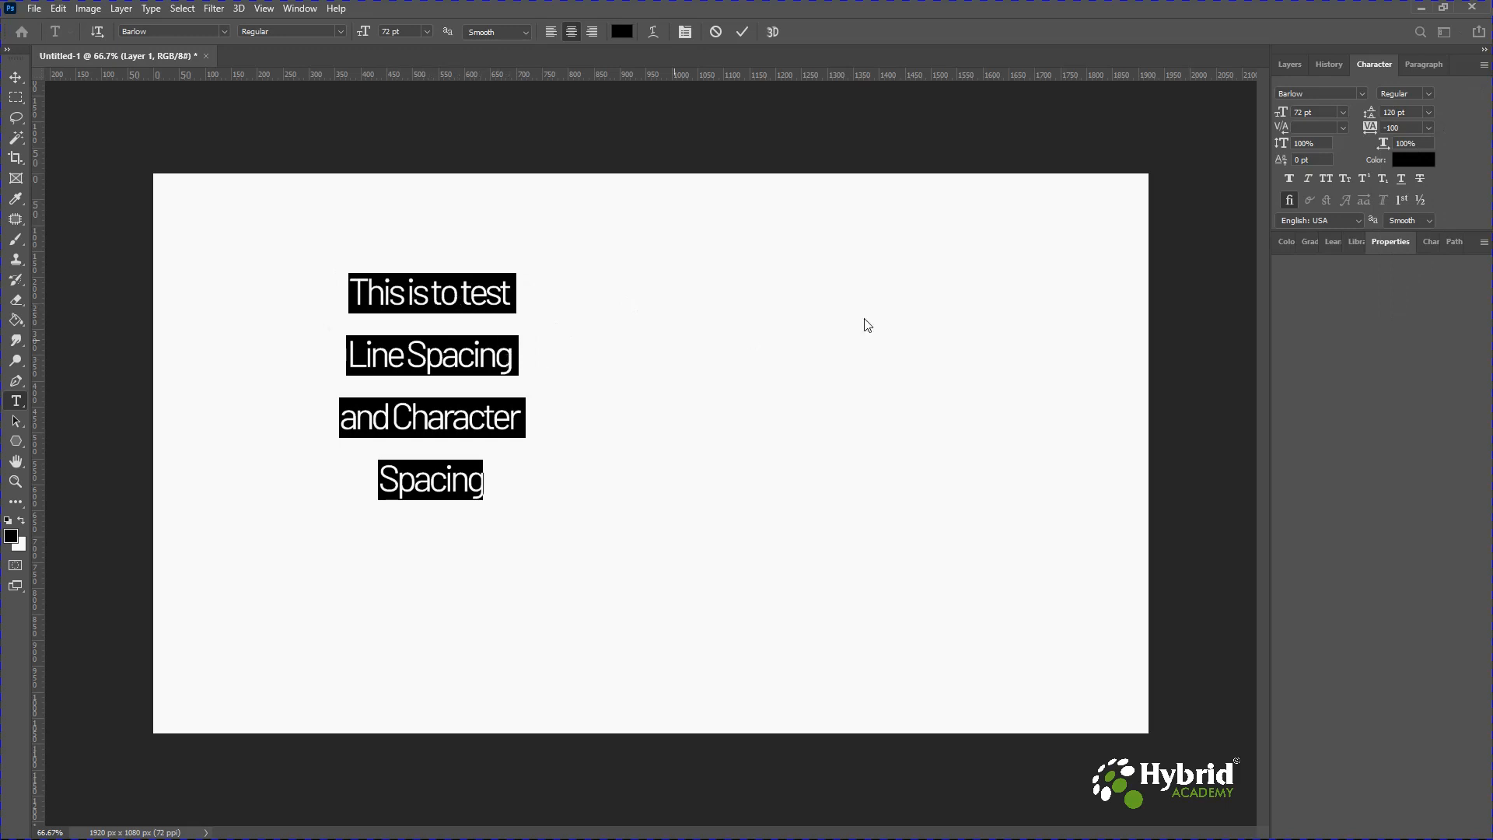
click(1407, 129)
text(2)
text(00)
text(-)
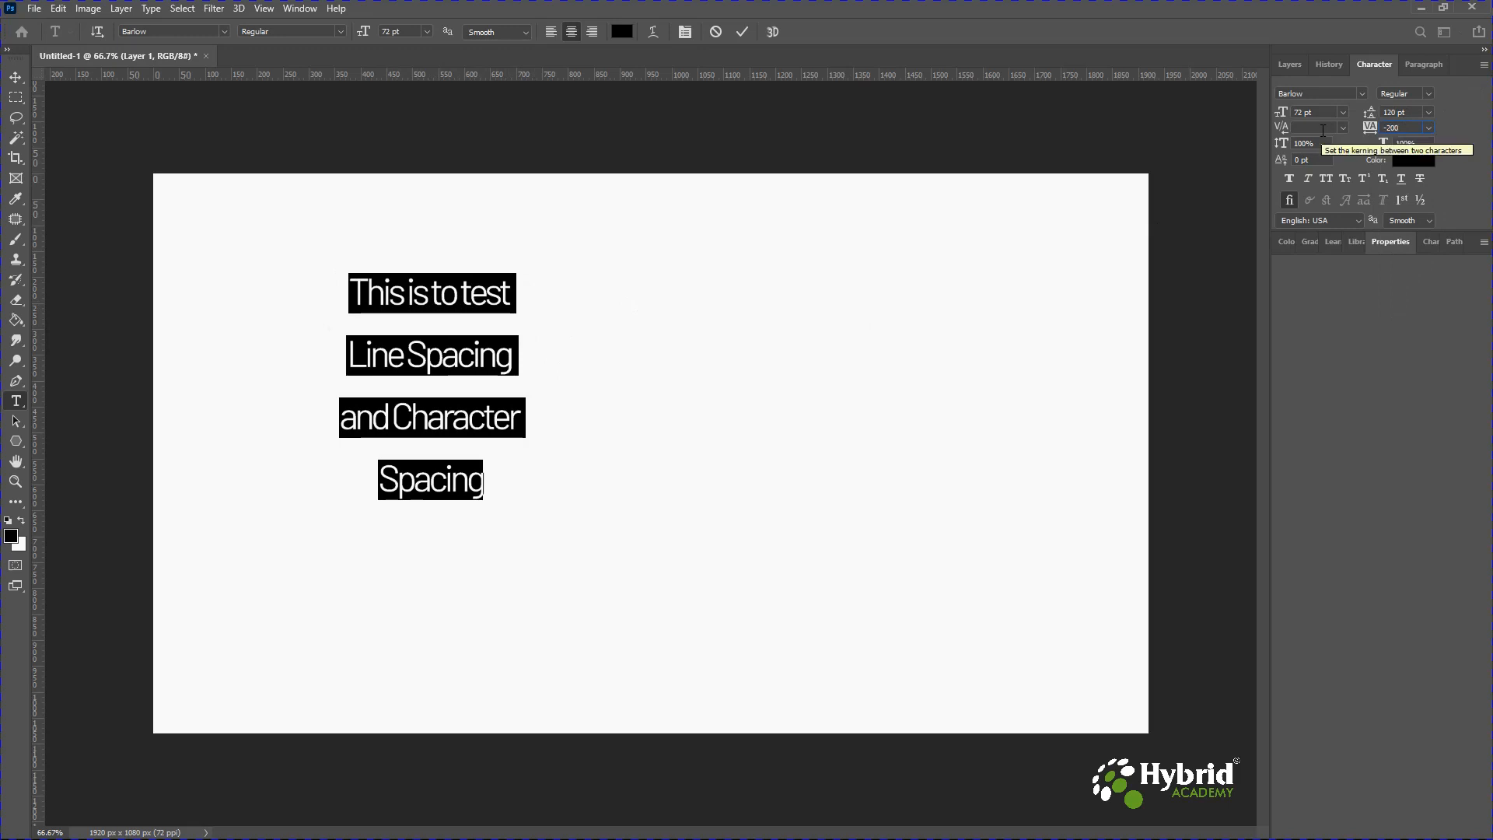
key(Return)
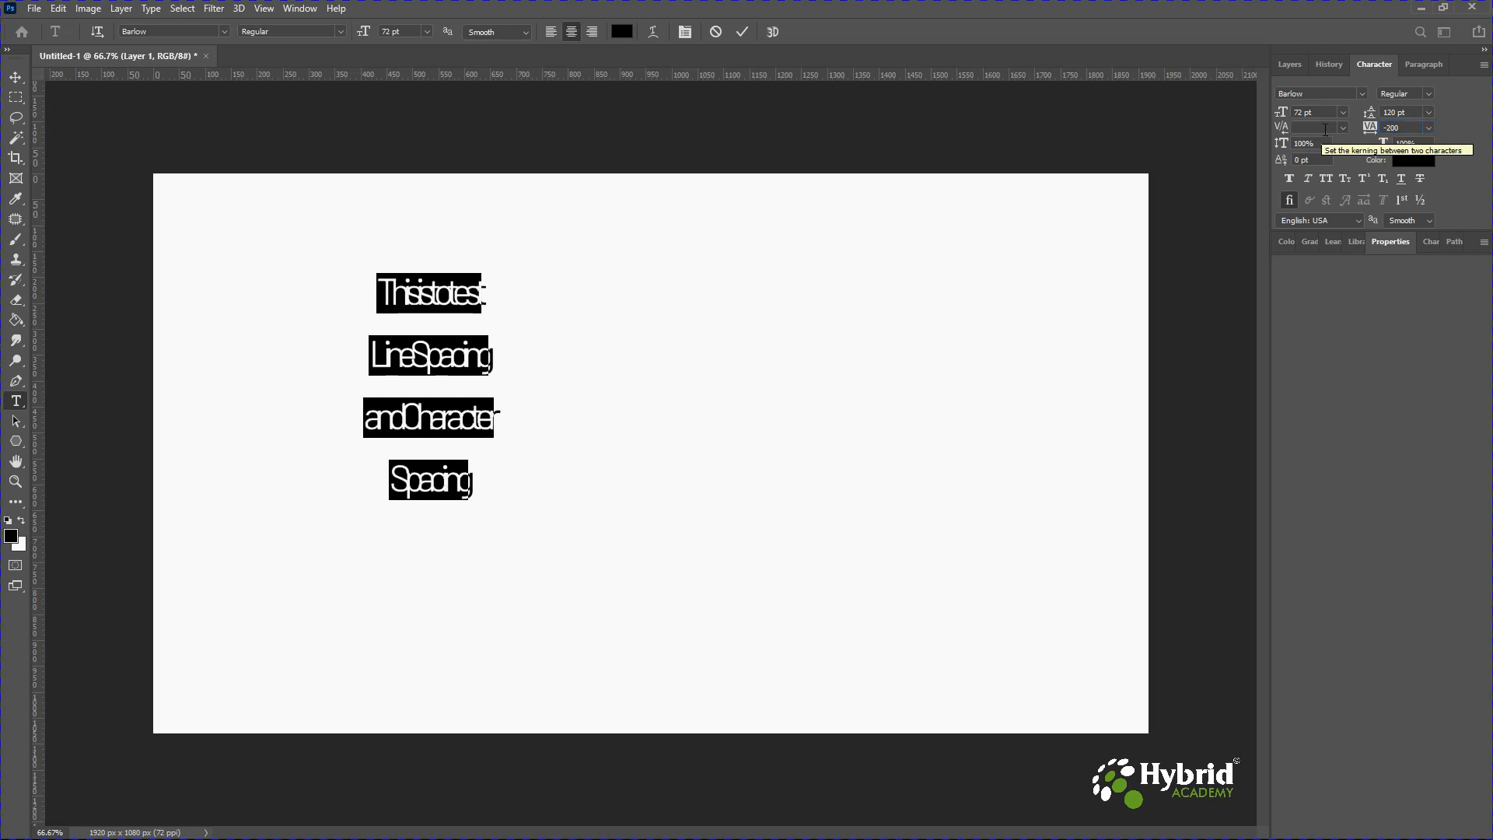
Try tracking values of 0, 50, 200 and 500 on the selected text.
click(1429, 128)
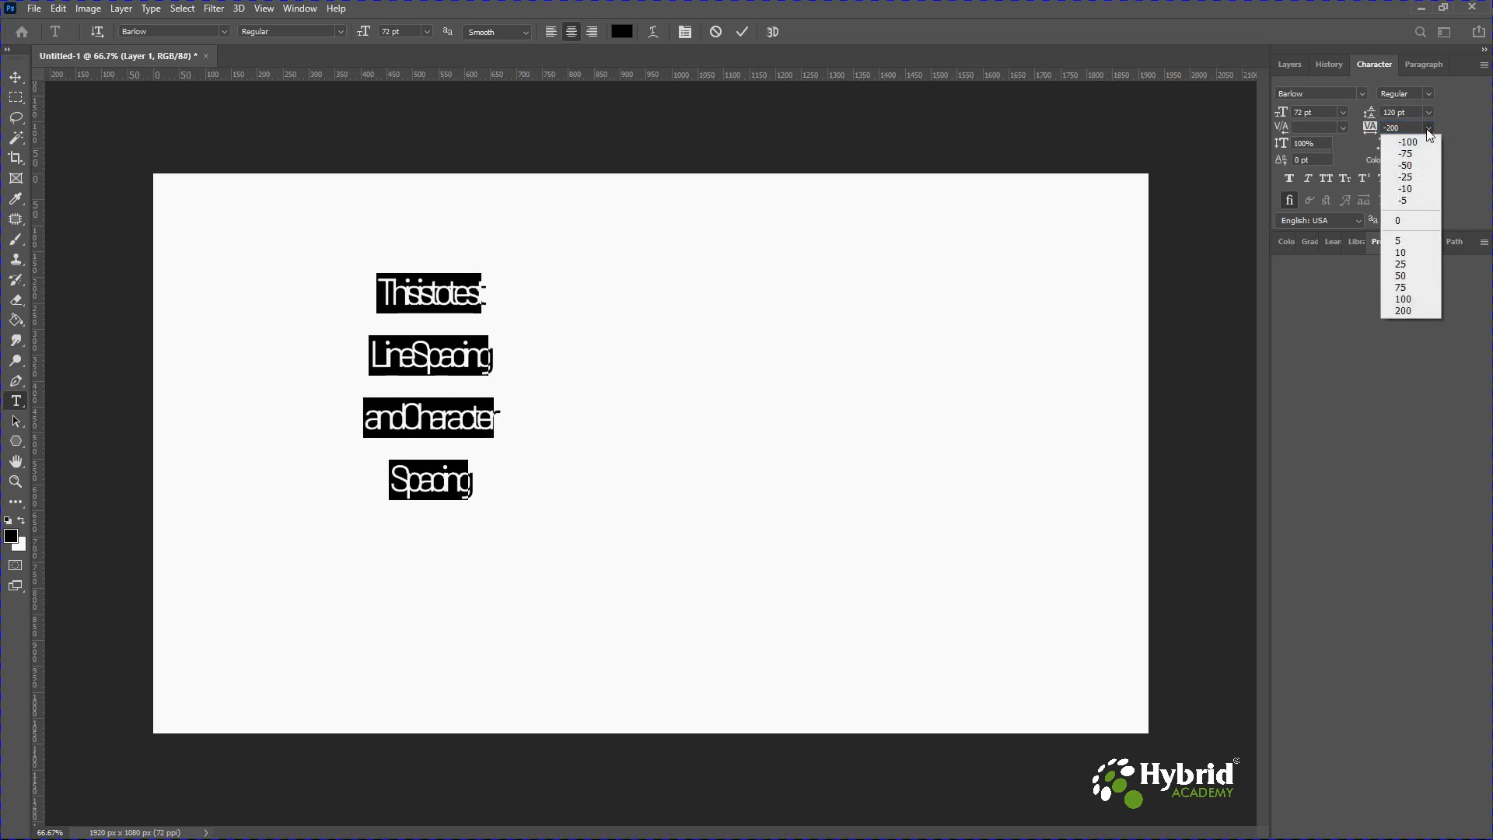
click(1399, 222)
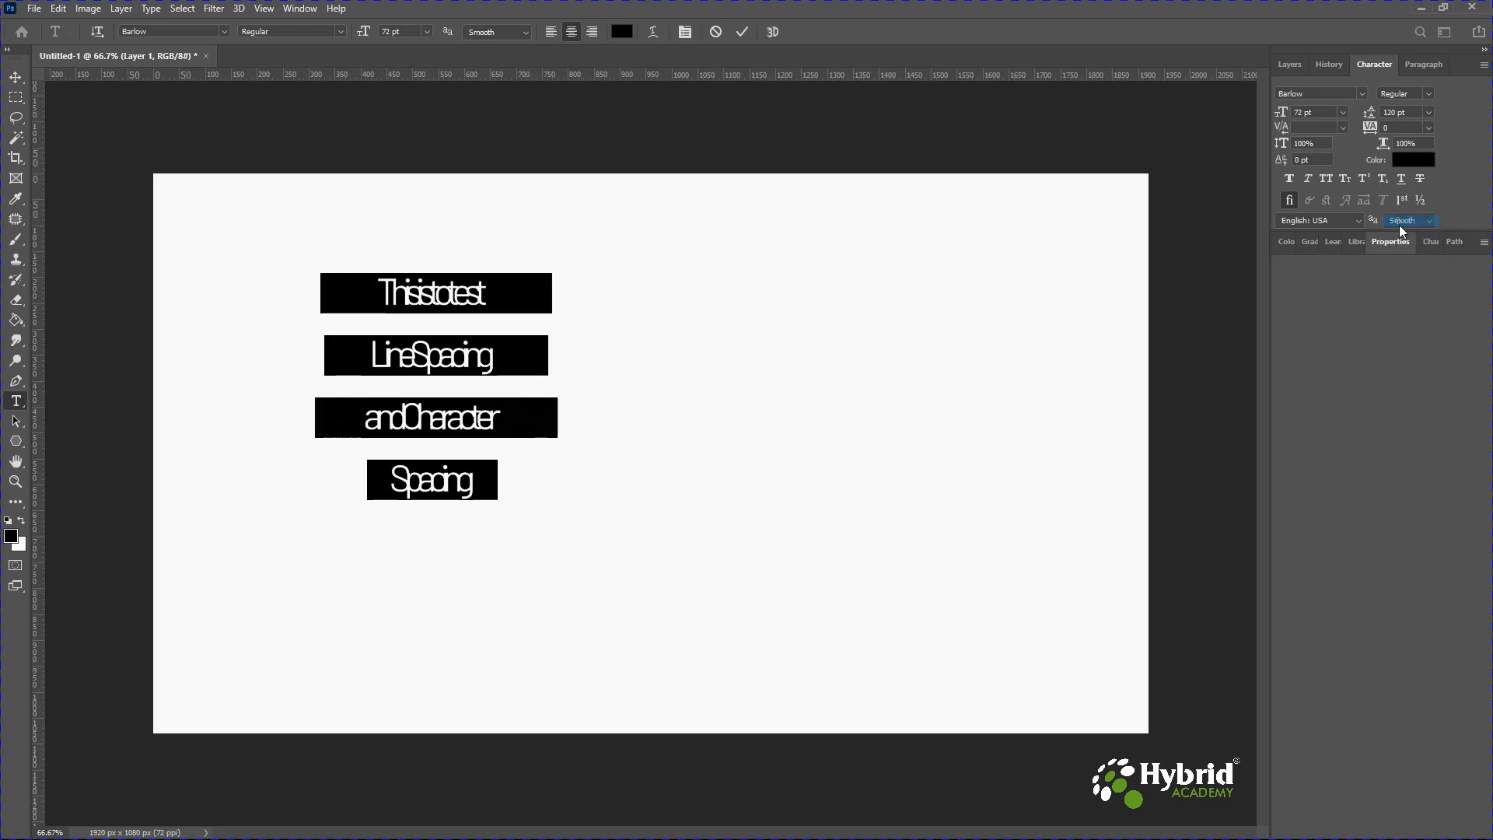
click(1429, 128)
click(1411, 276)
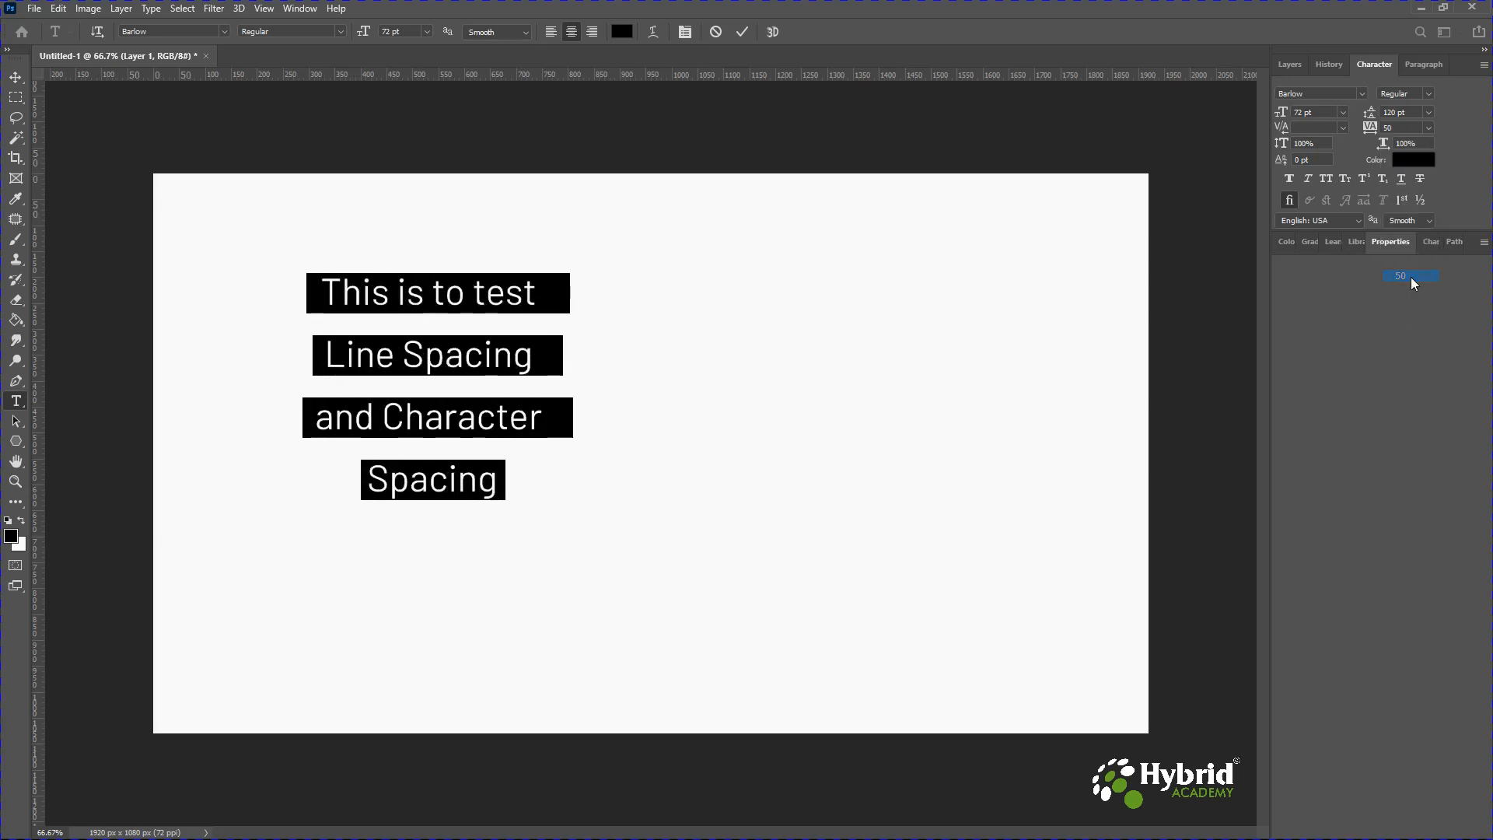
click(1428, 129)
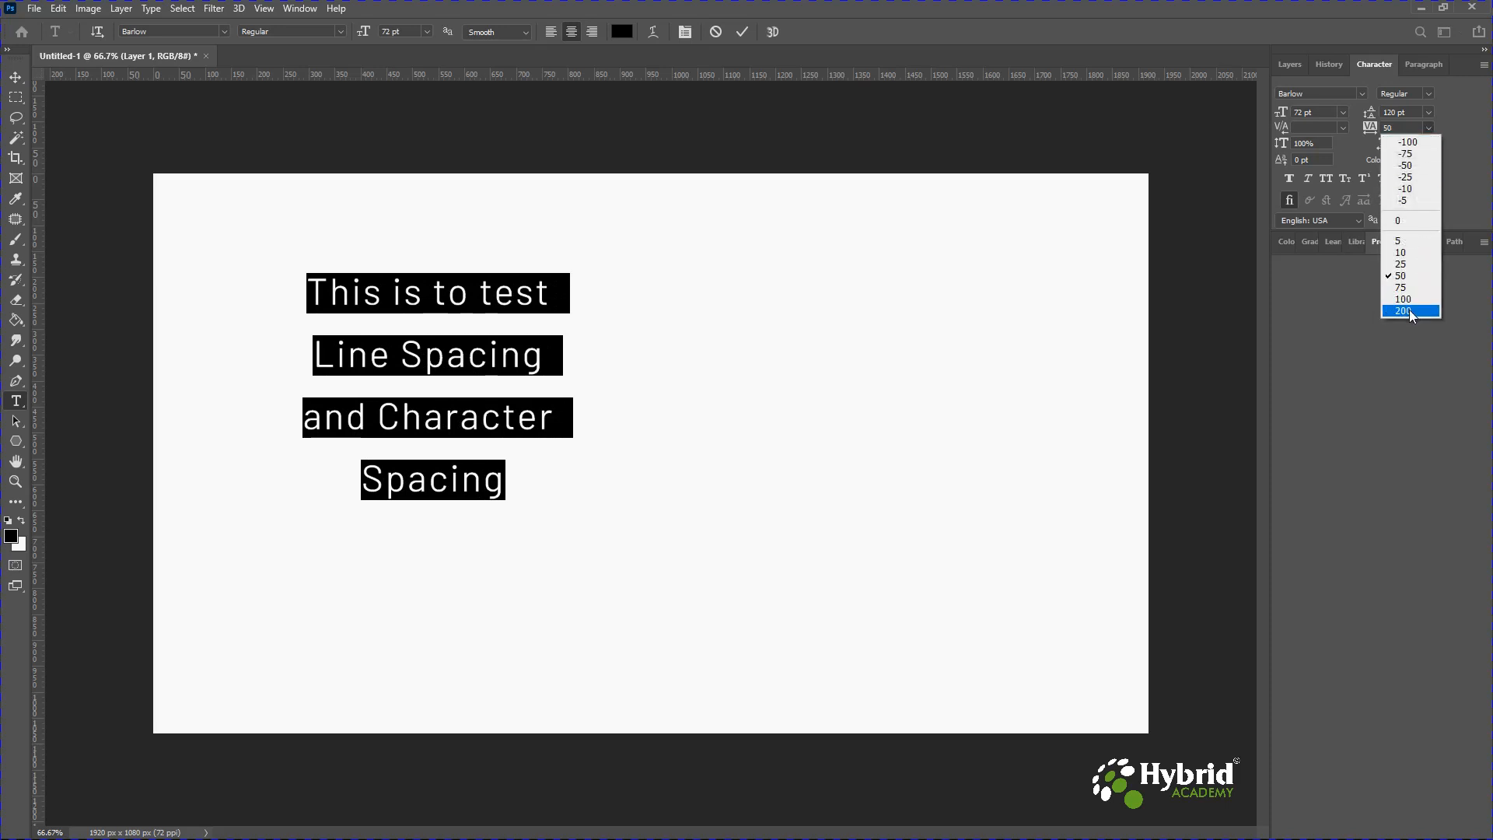
click(1409, 309)
click(1400, 129)
text(500)
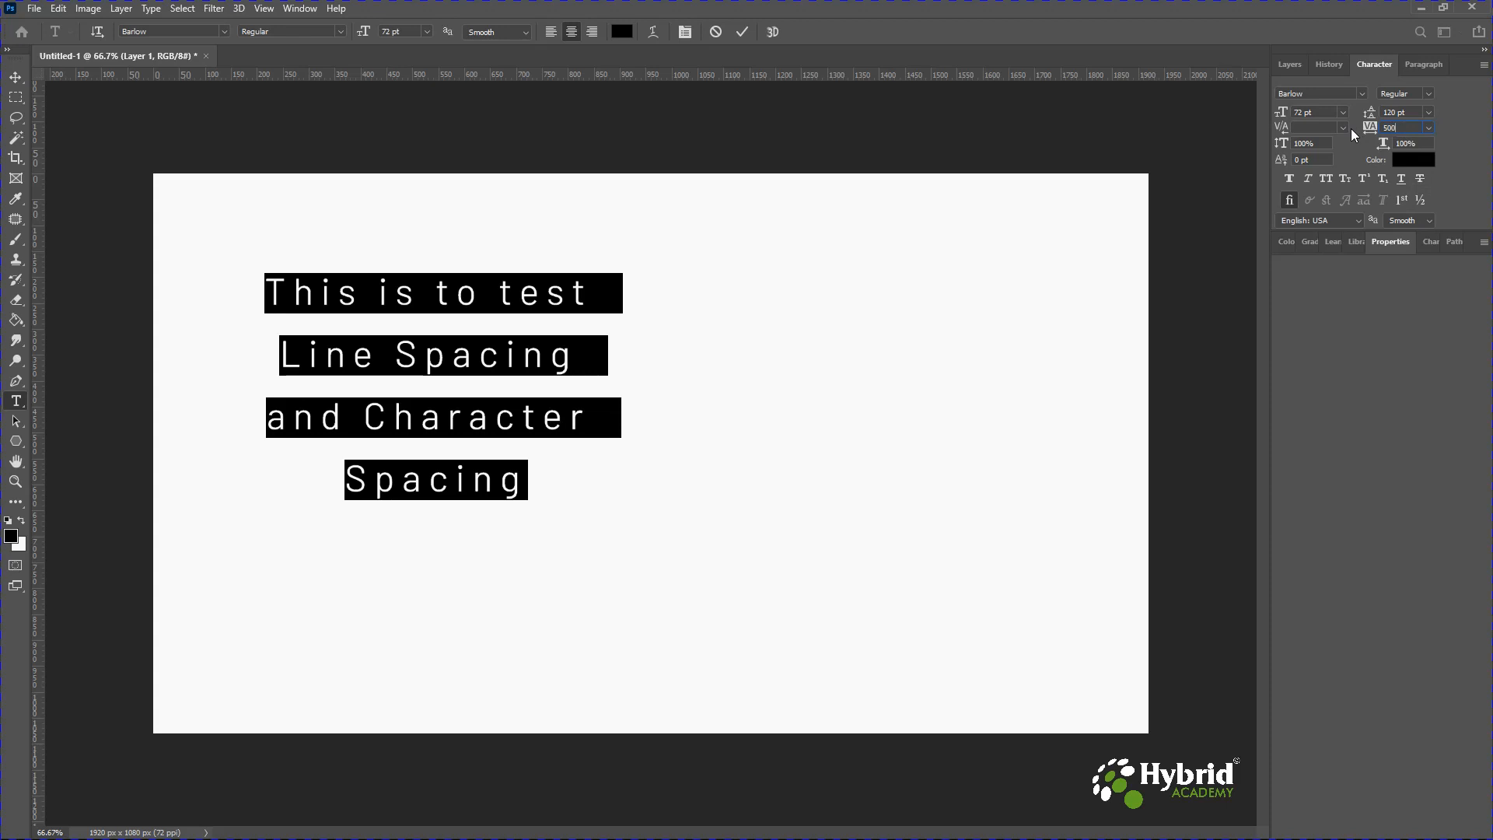
key(Return)
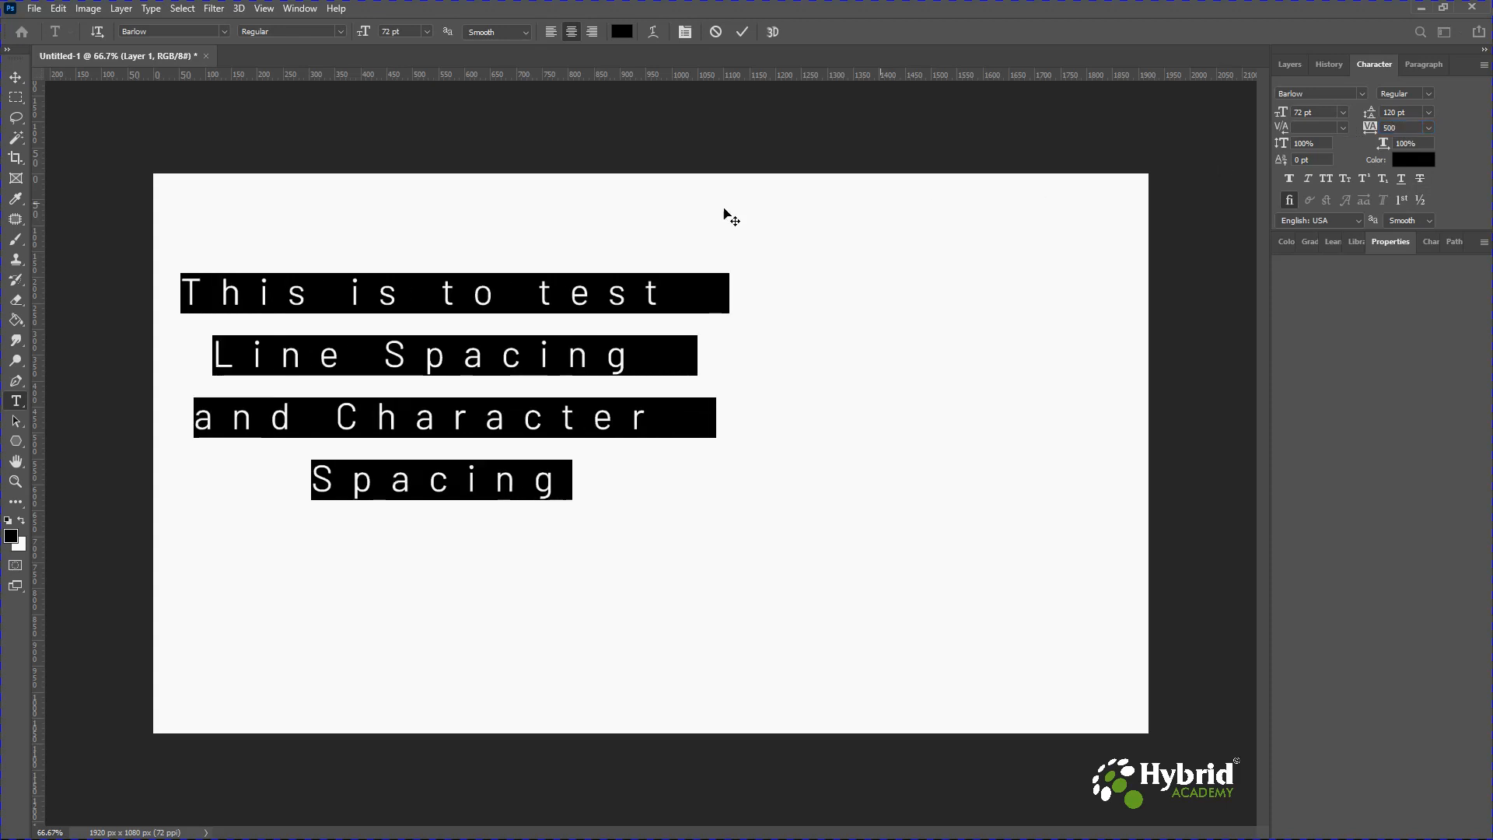
Reselect all of the text and set its tracking back to 0.
click(574, 295)
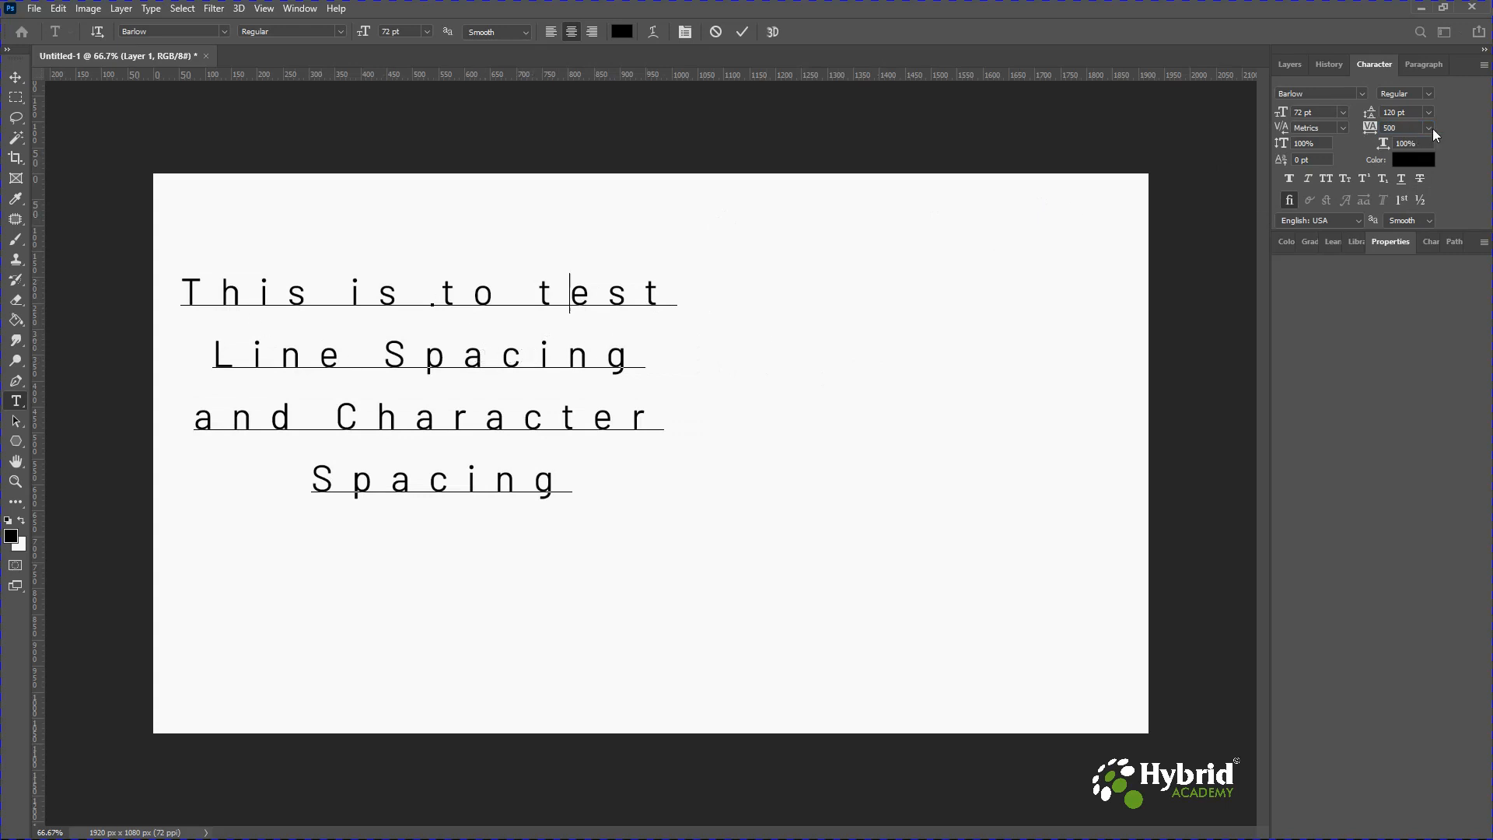
drag(182, 292, 574, 482)
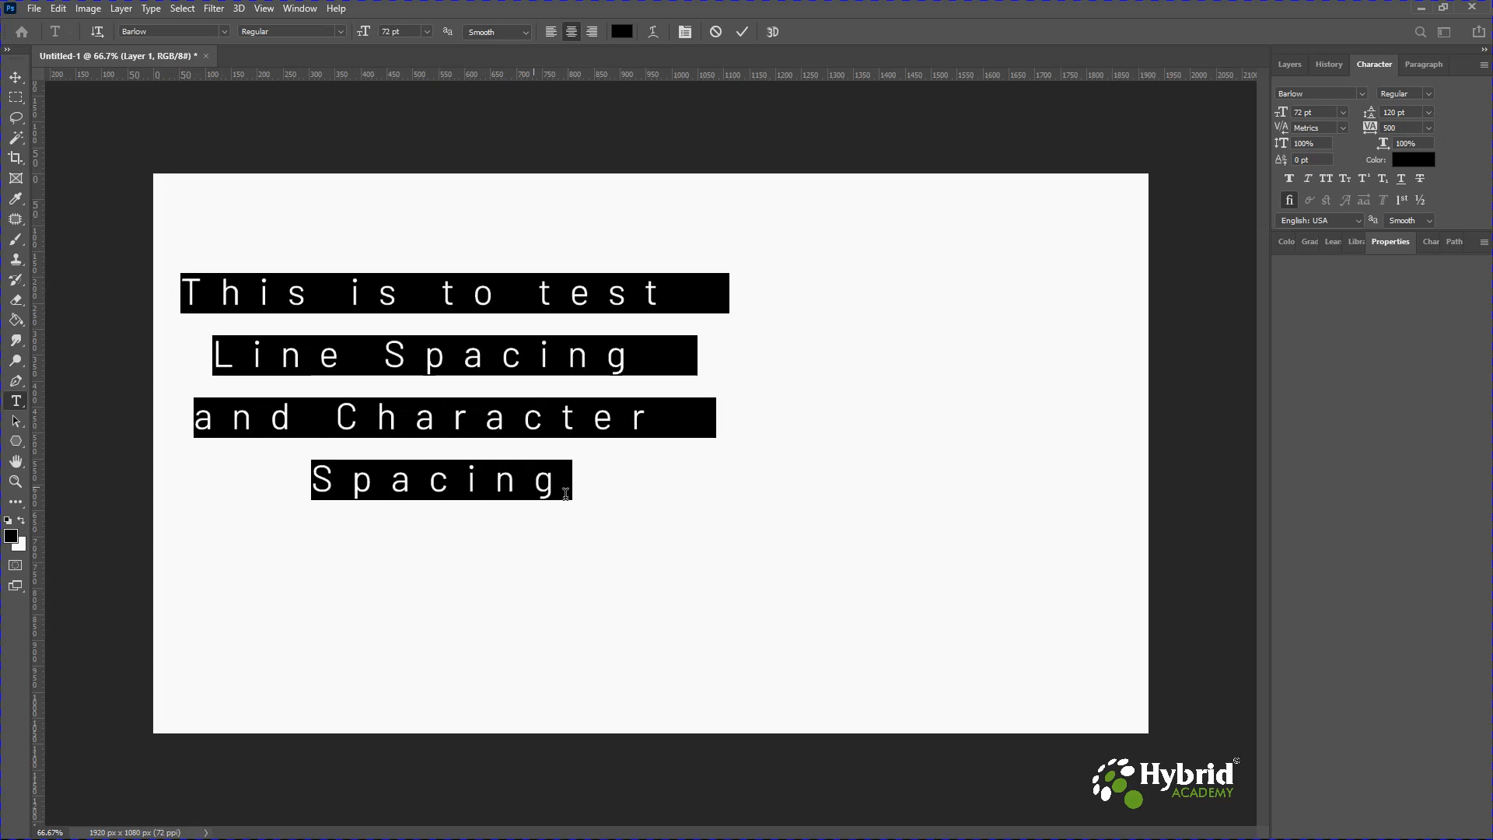
click(1429, 127)
click(1409, 222)
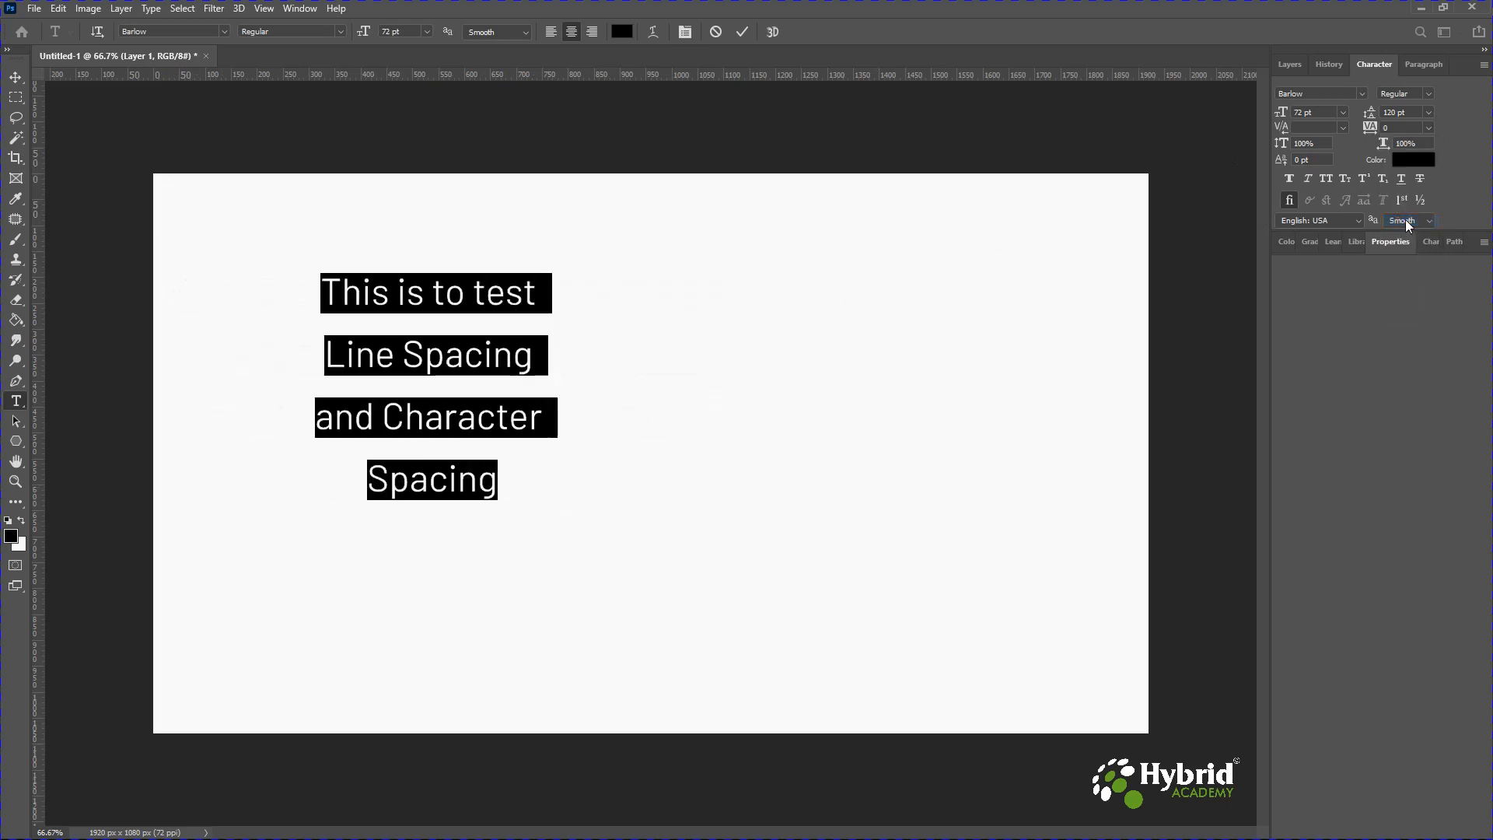
Toggle Faux Bold and Faux Italic on and off for the selected text.
click(1290, 179)
click(1290, 179)
click(1308, 179)
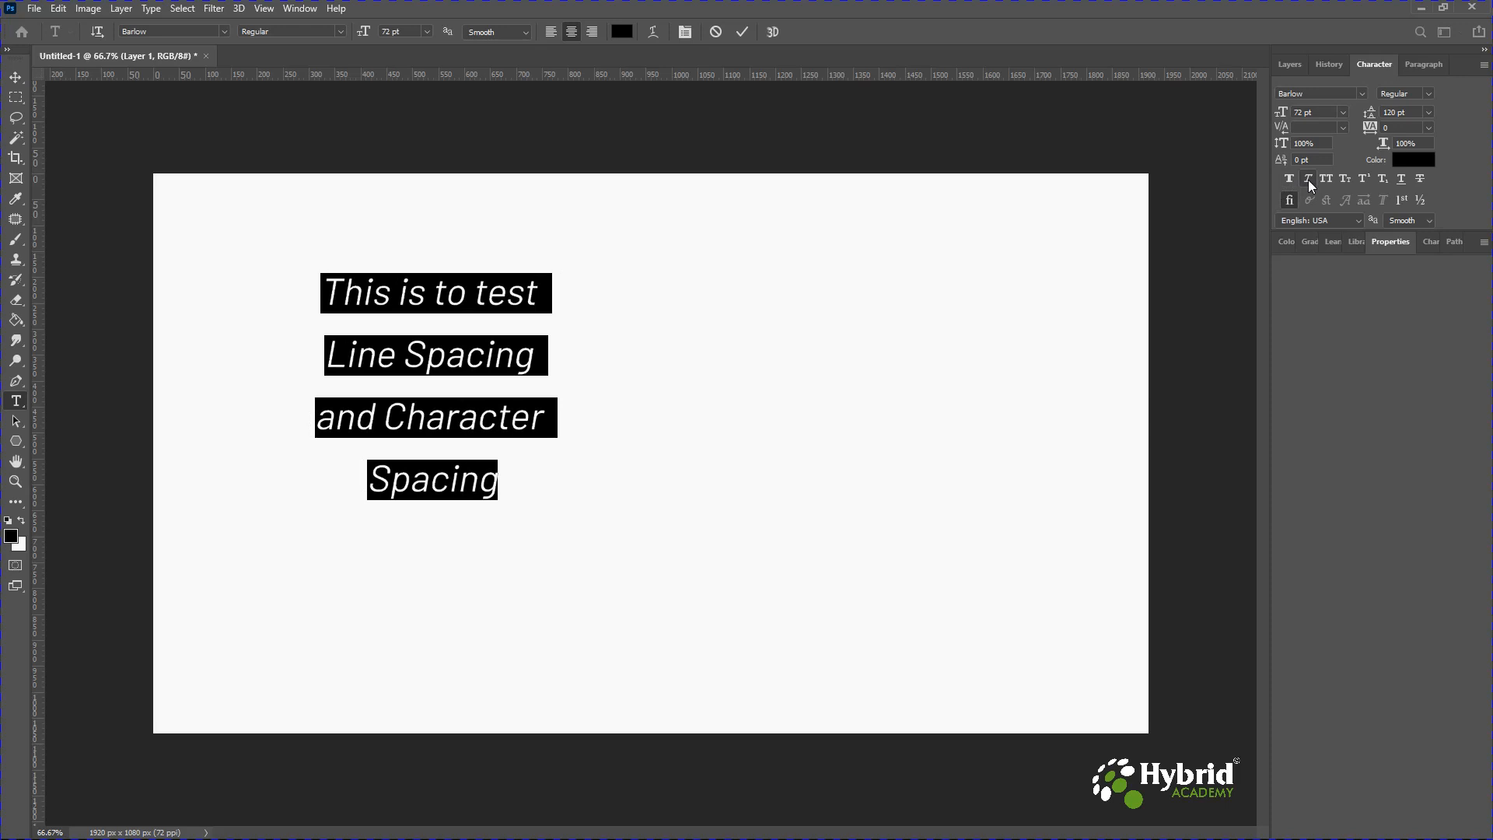
click(1308, 179)
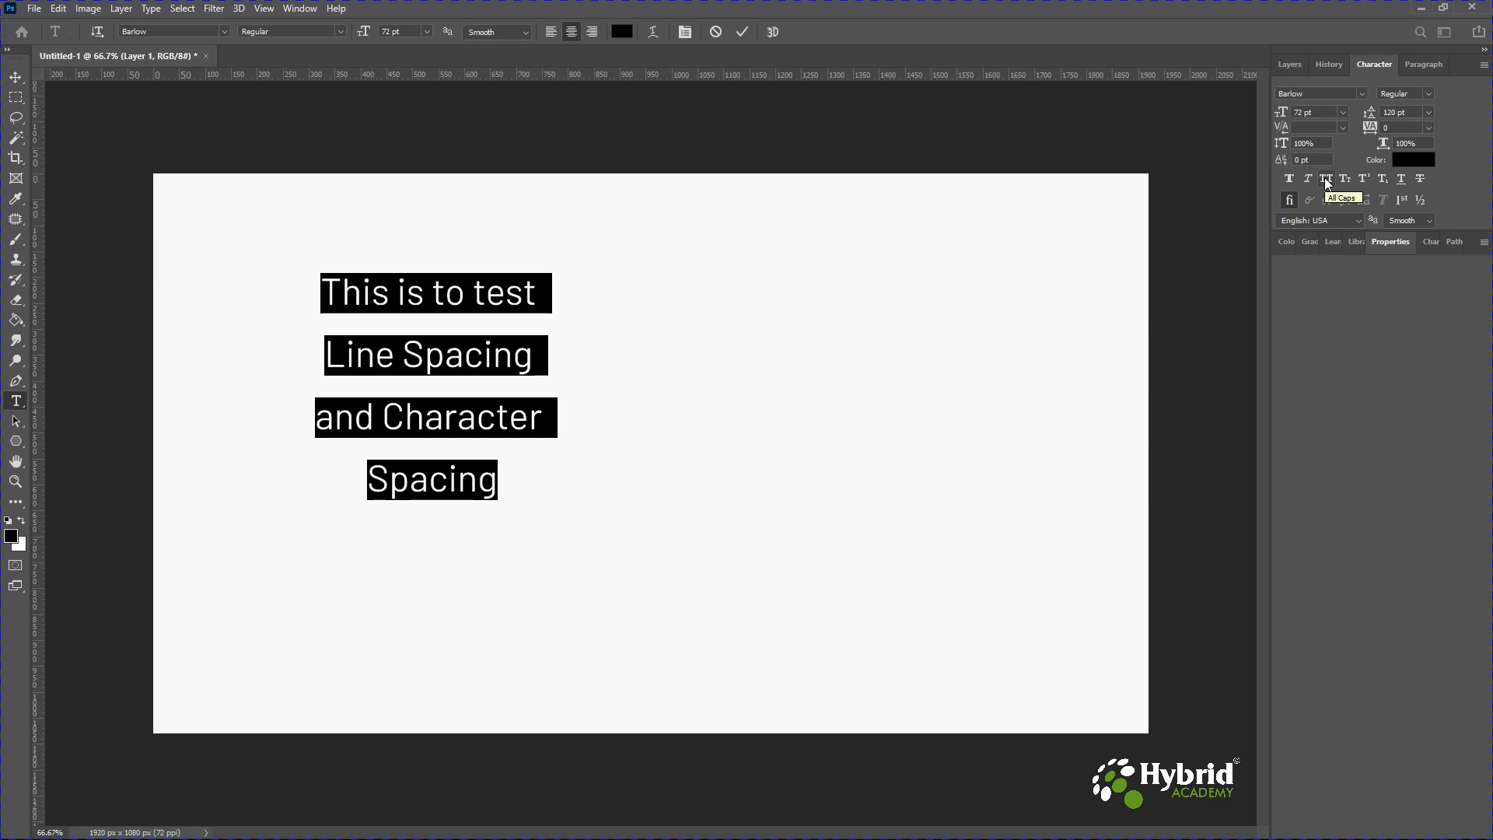
Toggle All Caps, Small Caps and Superscript on and off to preview them on the text.
click(1327, 180)
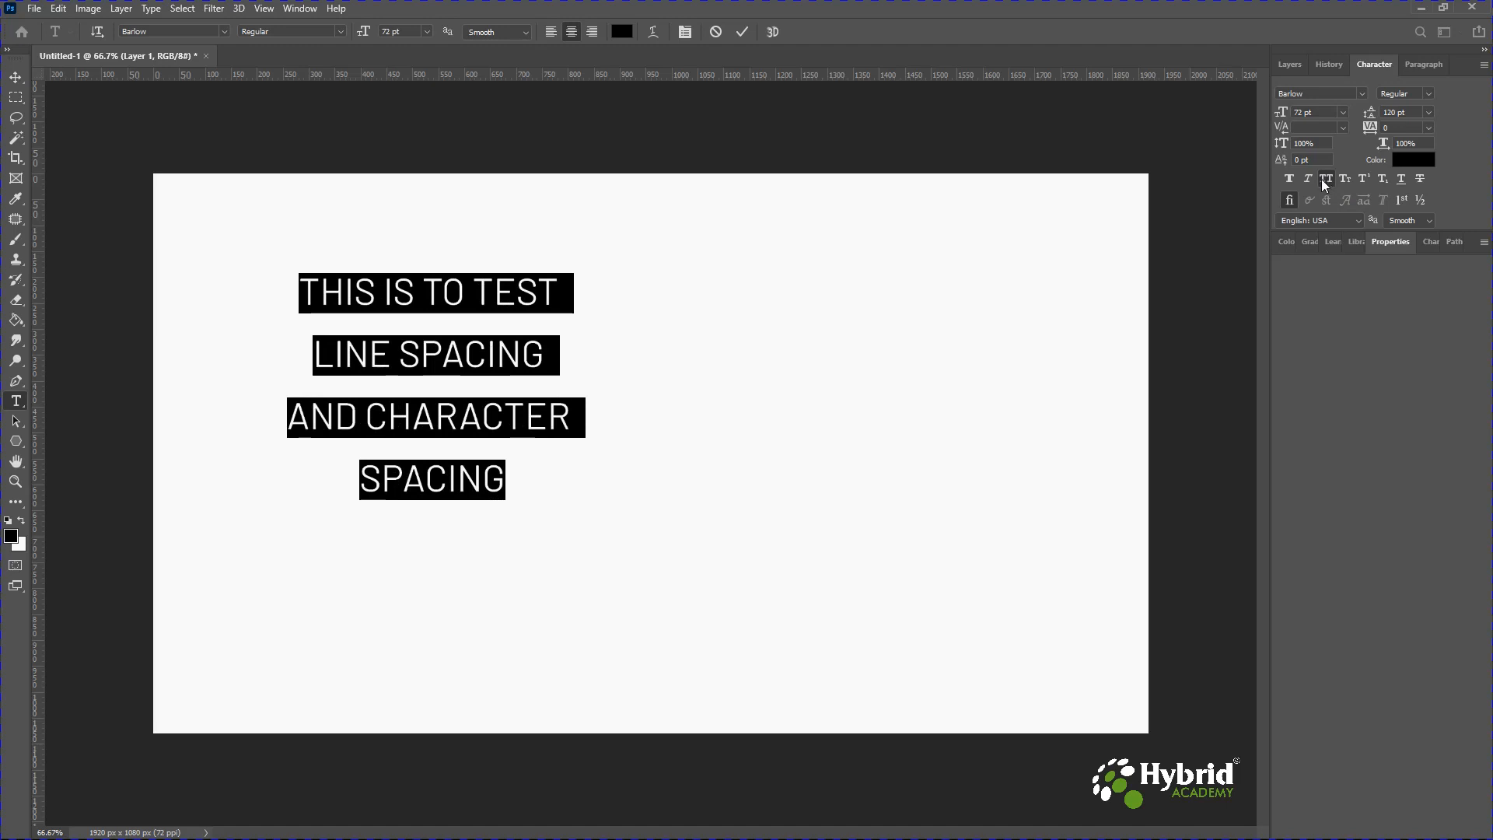
click(1322, 180)
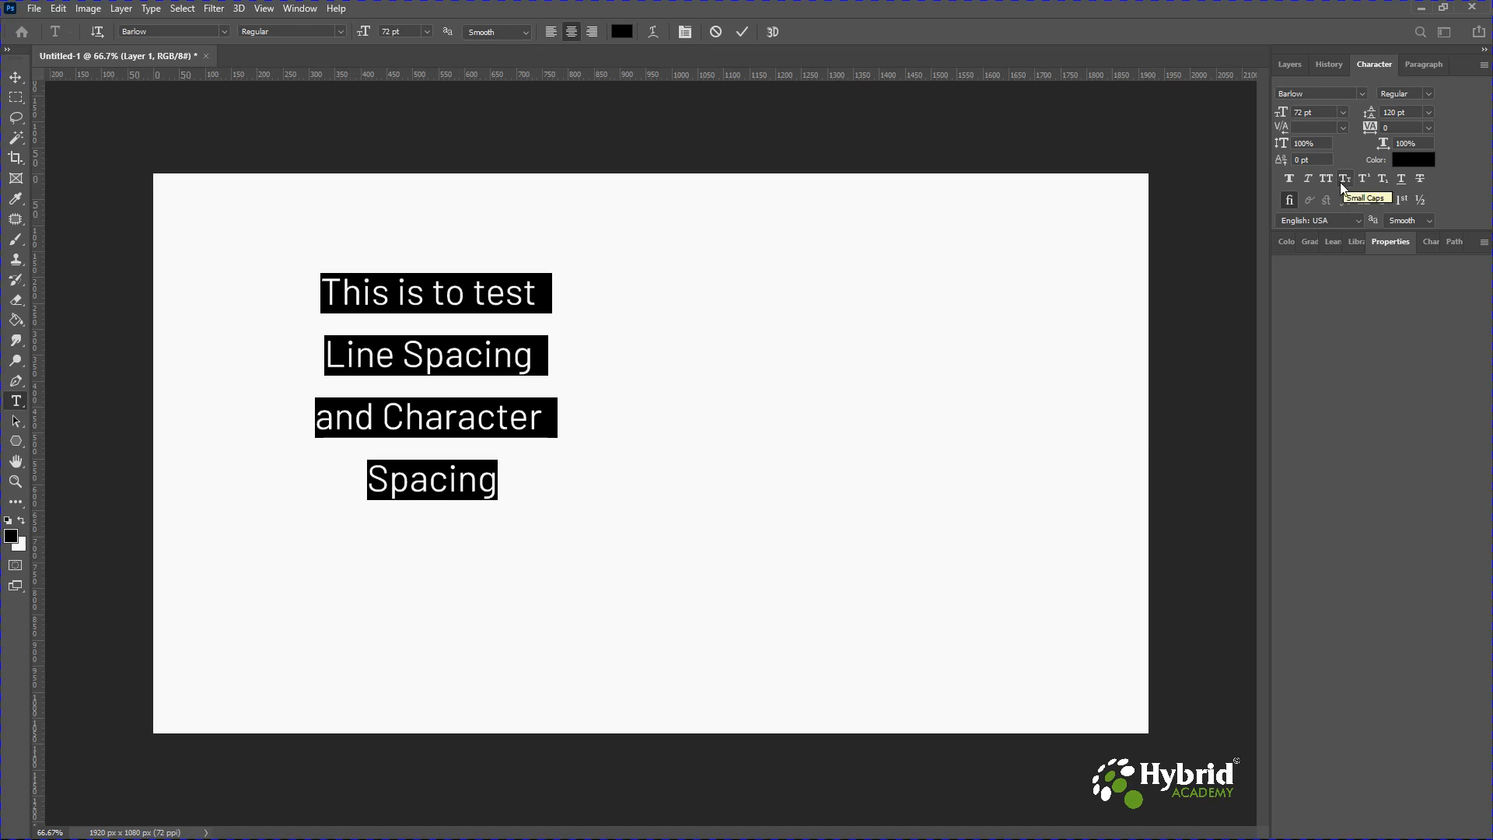
click(1344, 183)
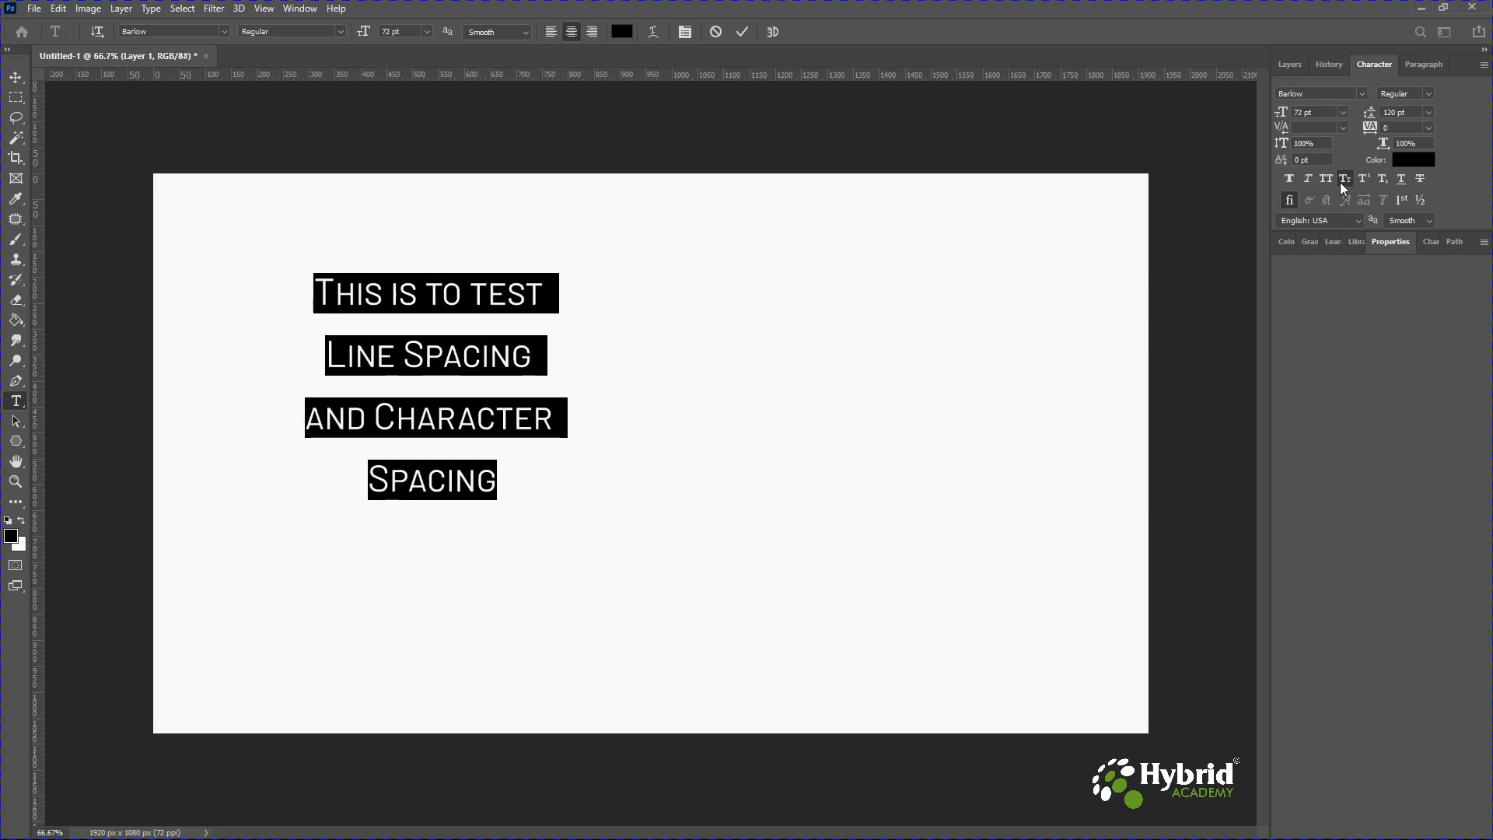
click(1345, 183)
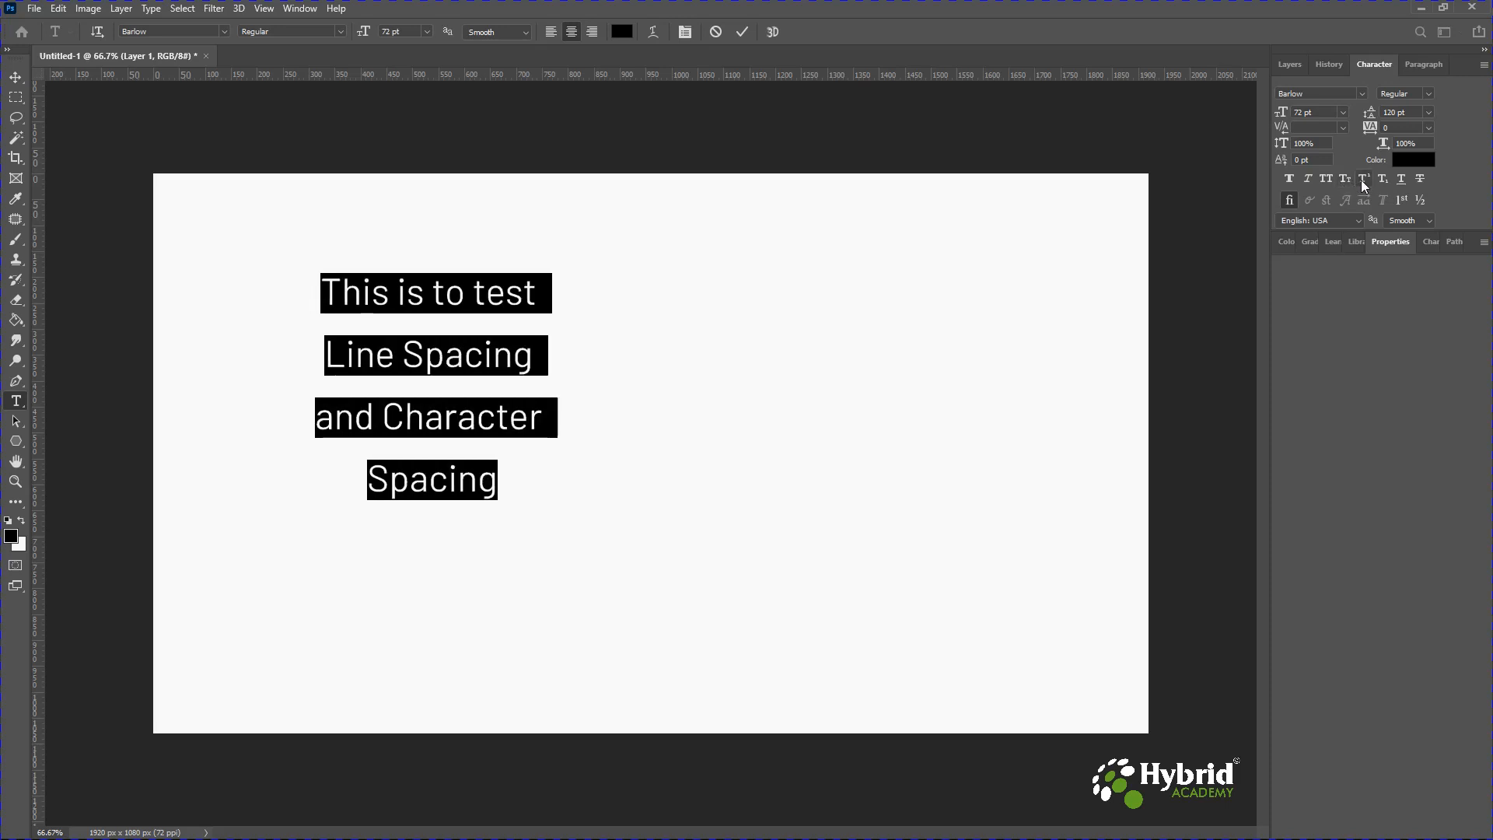
click(1366, 183)
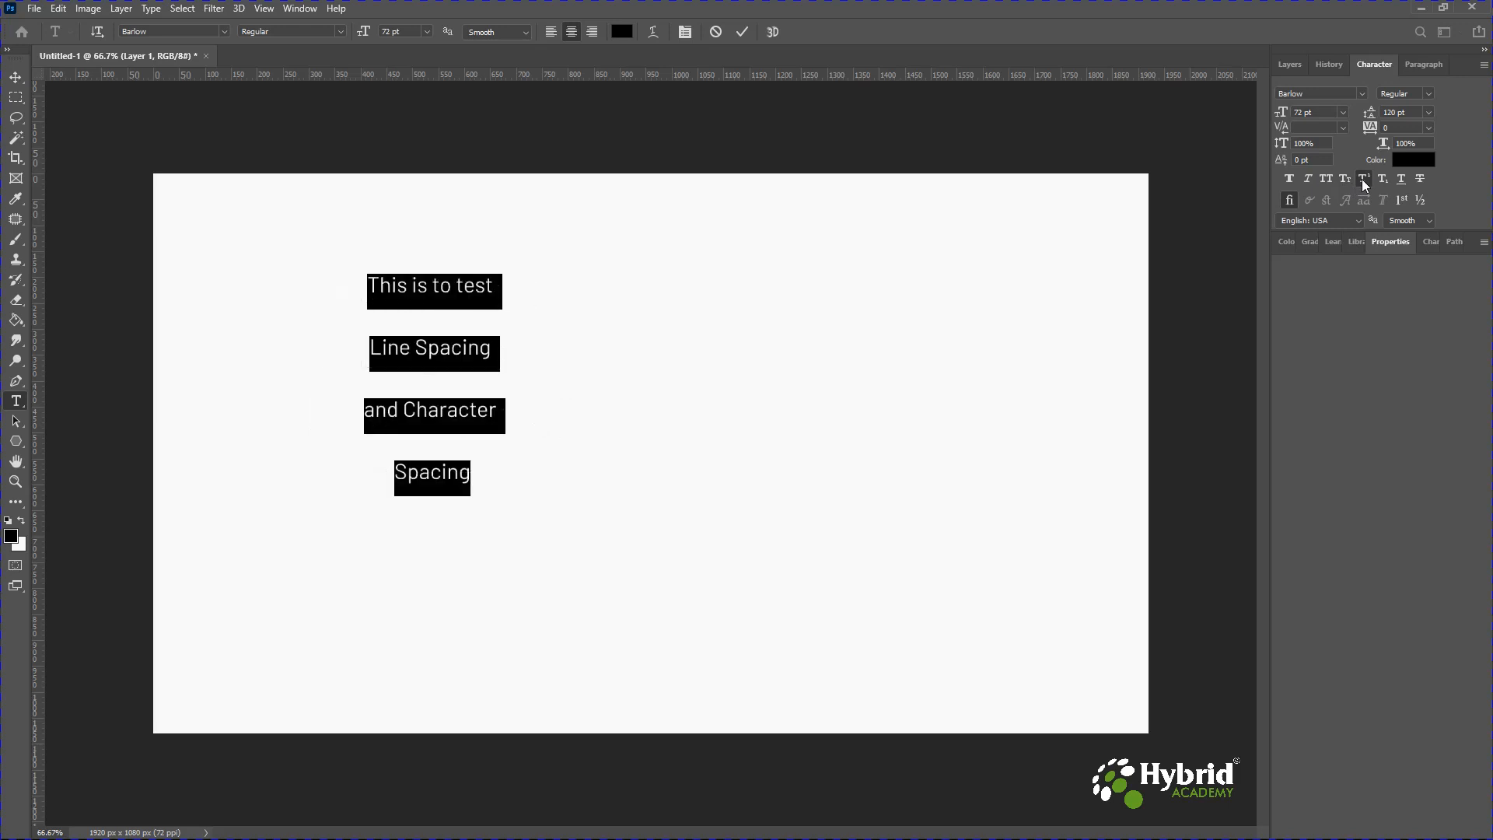
click(1366, 183)
Insert "4th" before "test" in the first line and make the "th" superscript.
click(473, 294)
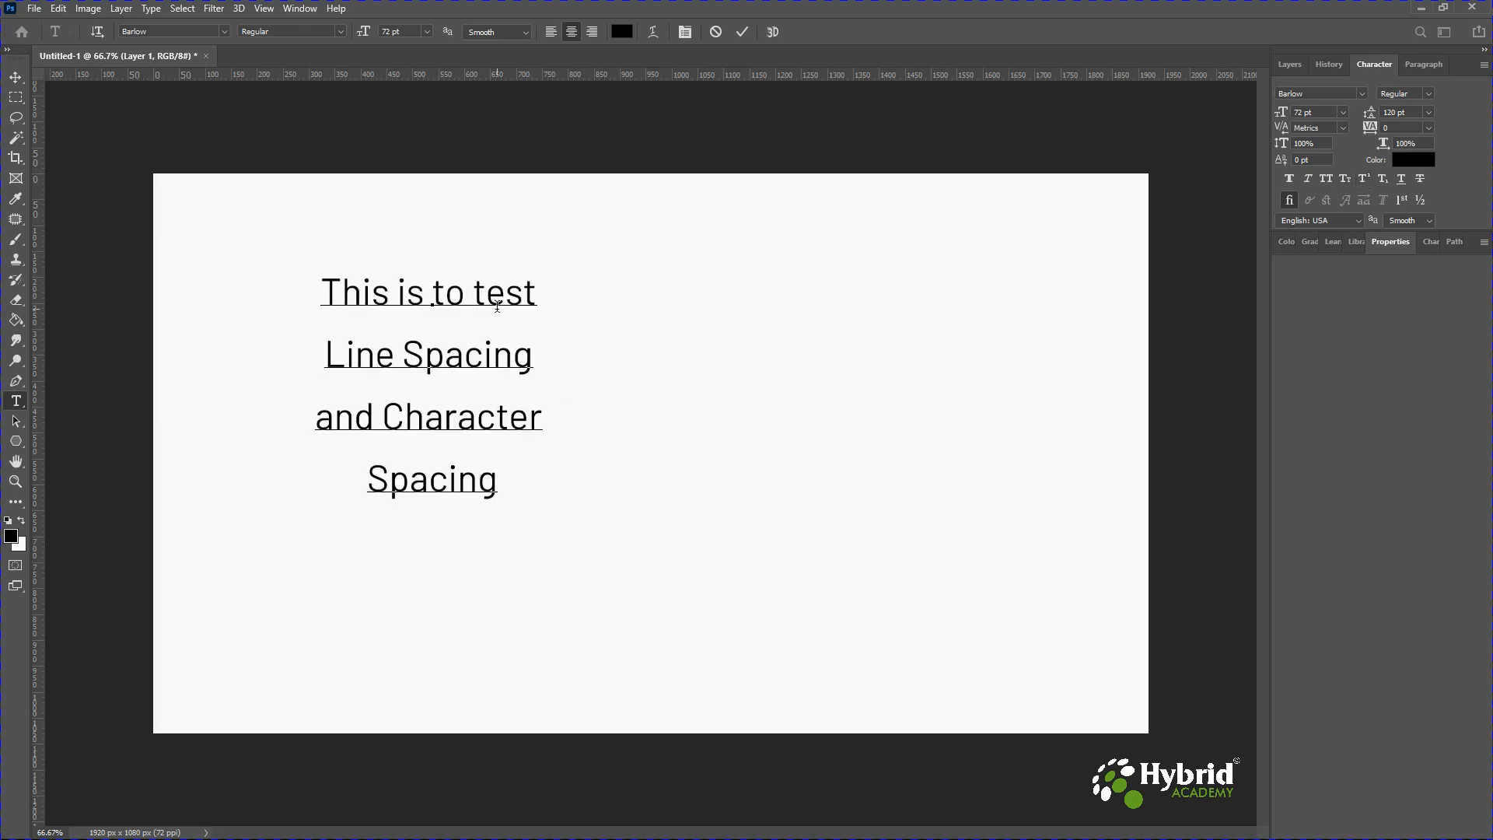
text(4th)
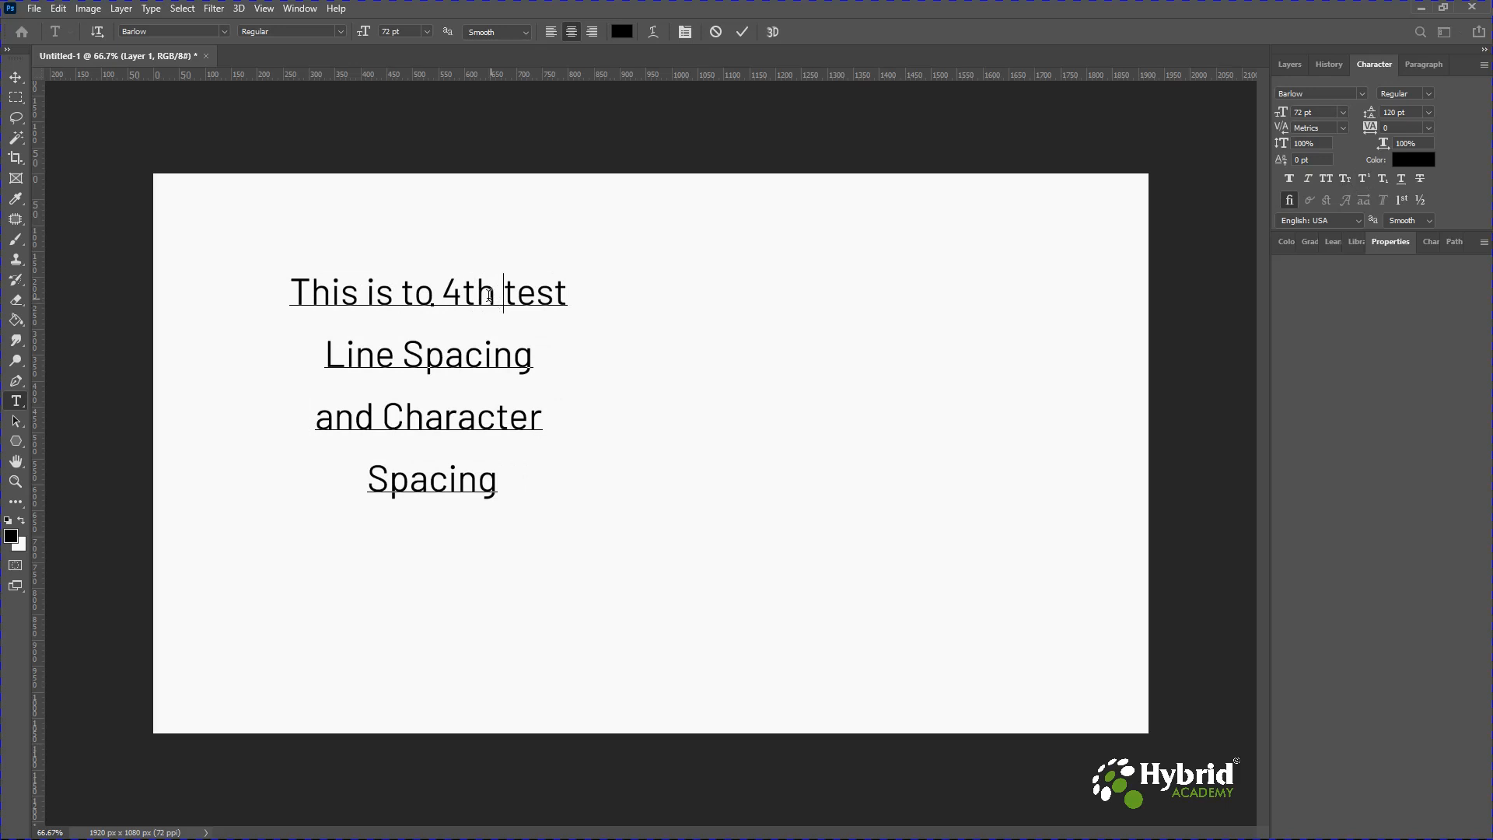
key(shift+Left)
key(shift+Left)
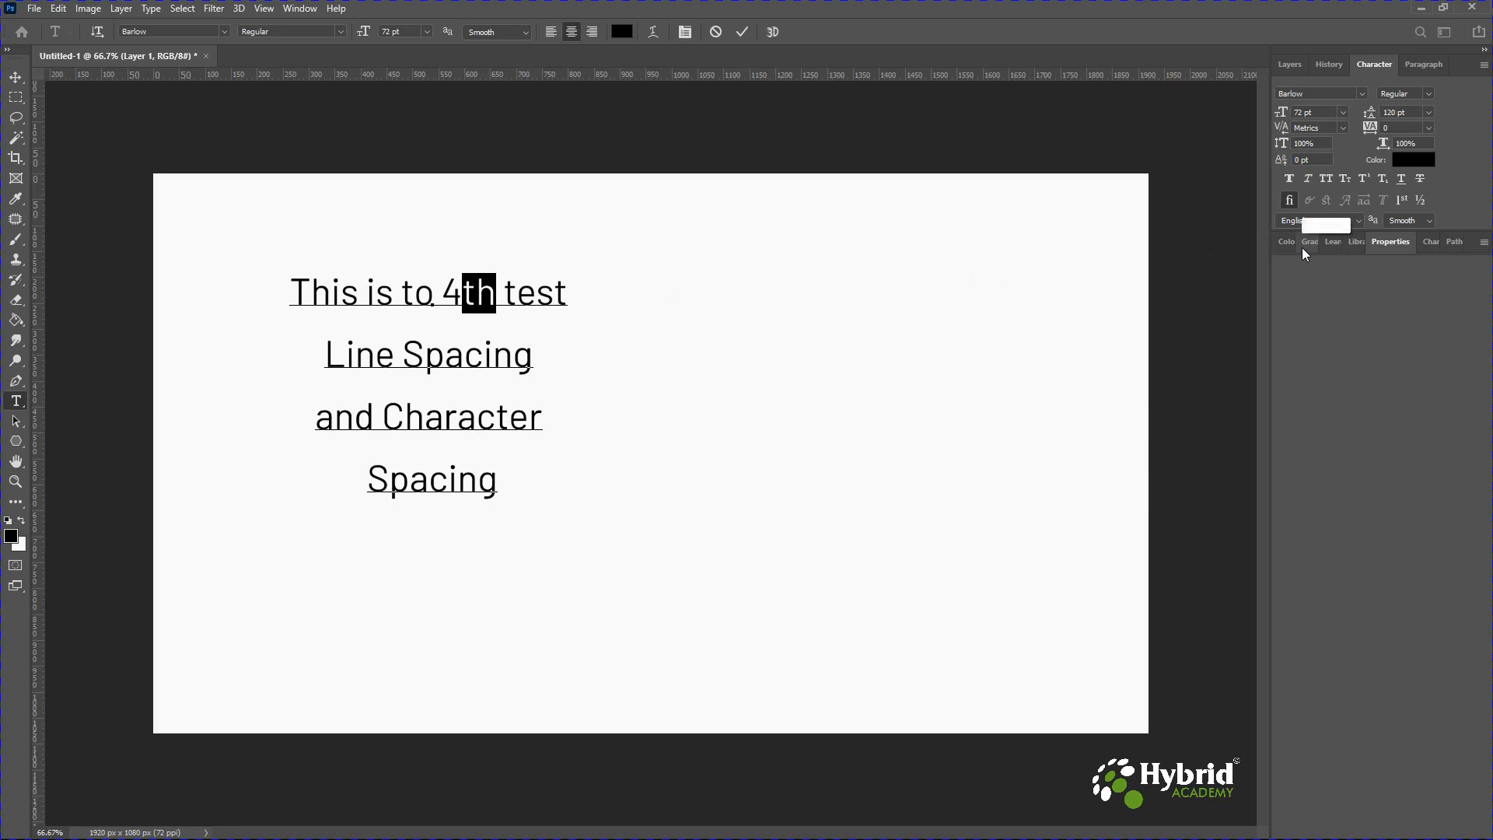
click(1364, 180)
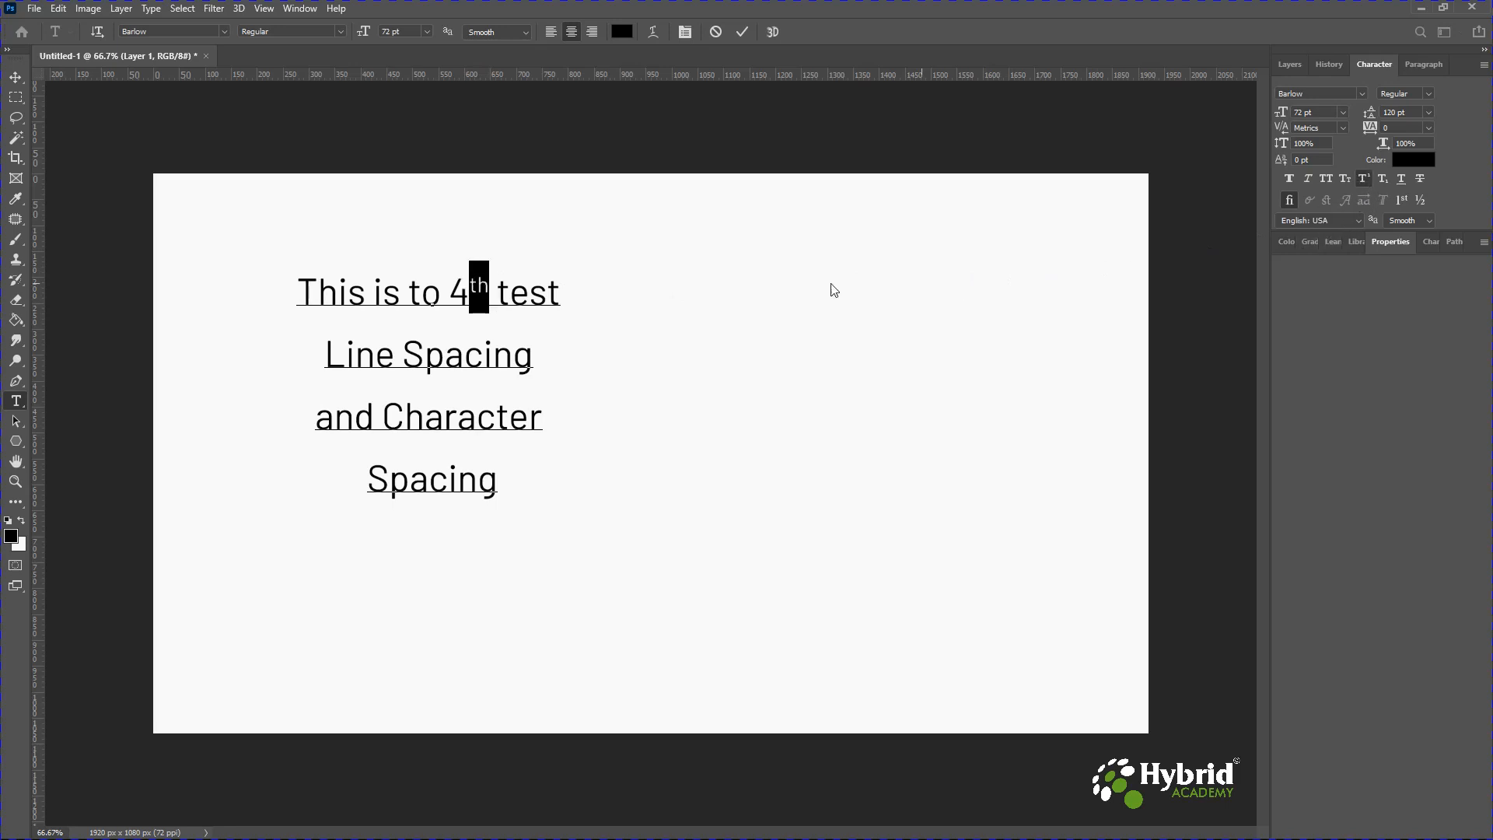
Add a "2" after "test" and format it as subscript.
click(497, 319)
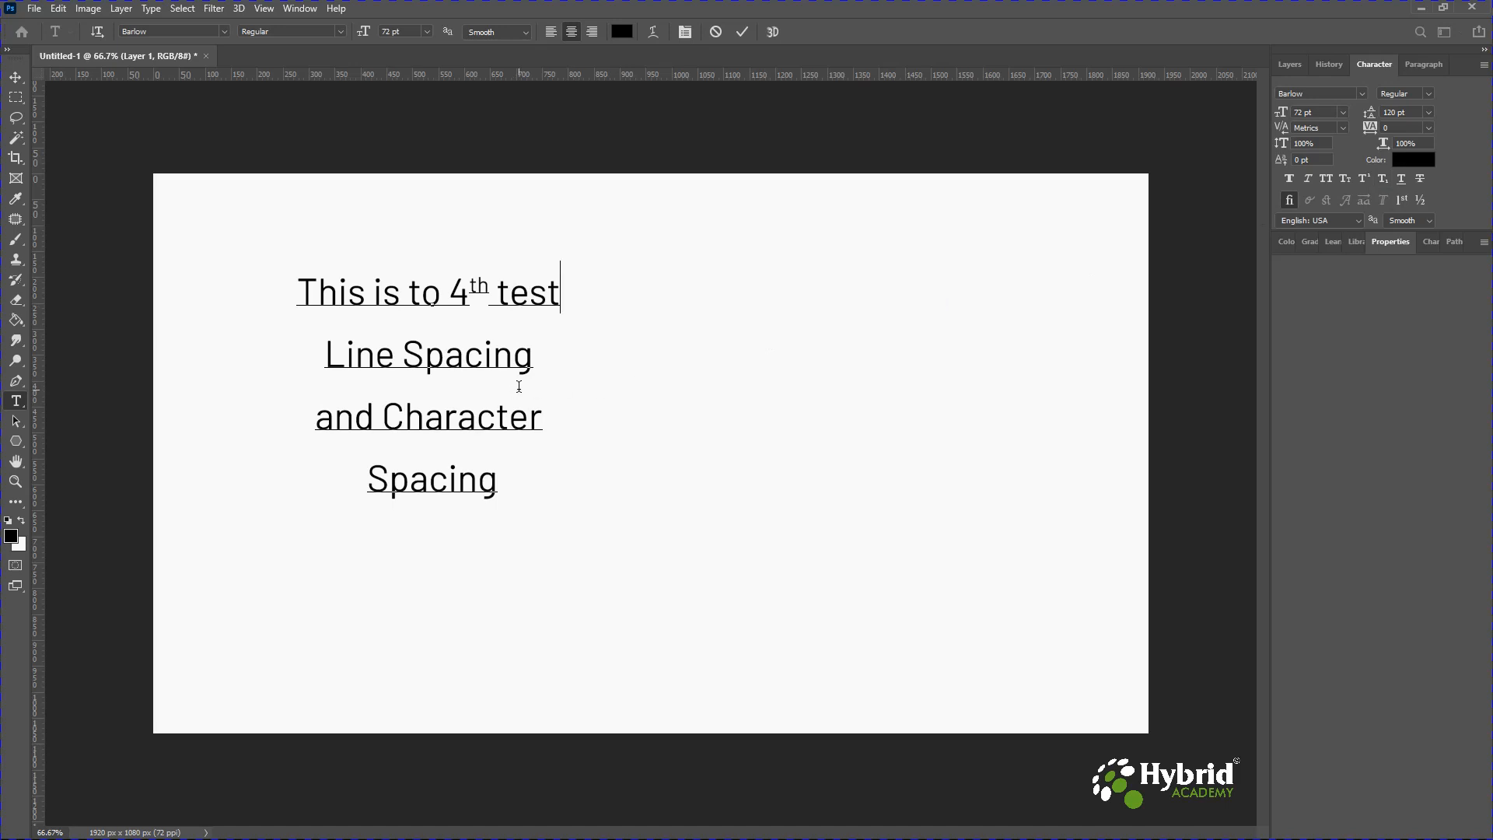
text(2)
drag(550, 286, 574, 293)
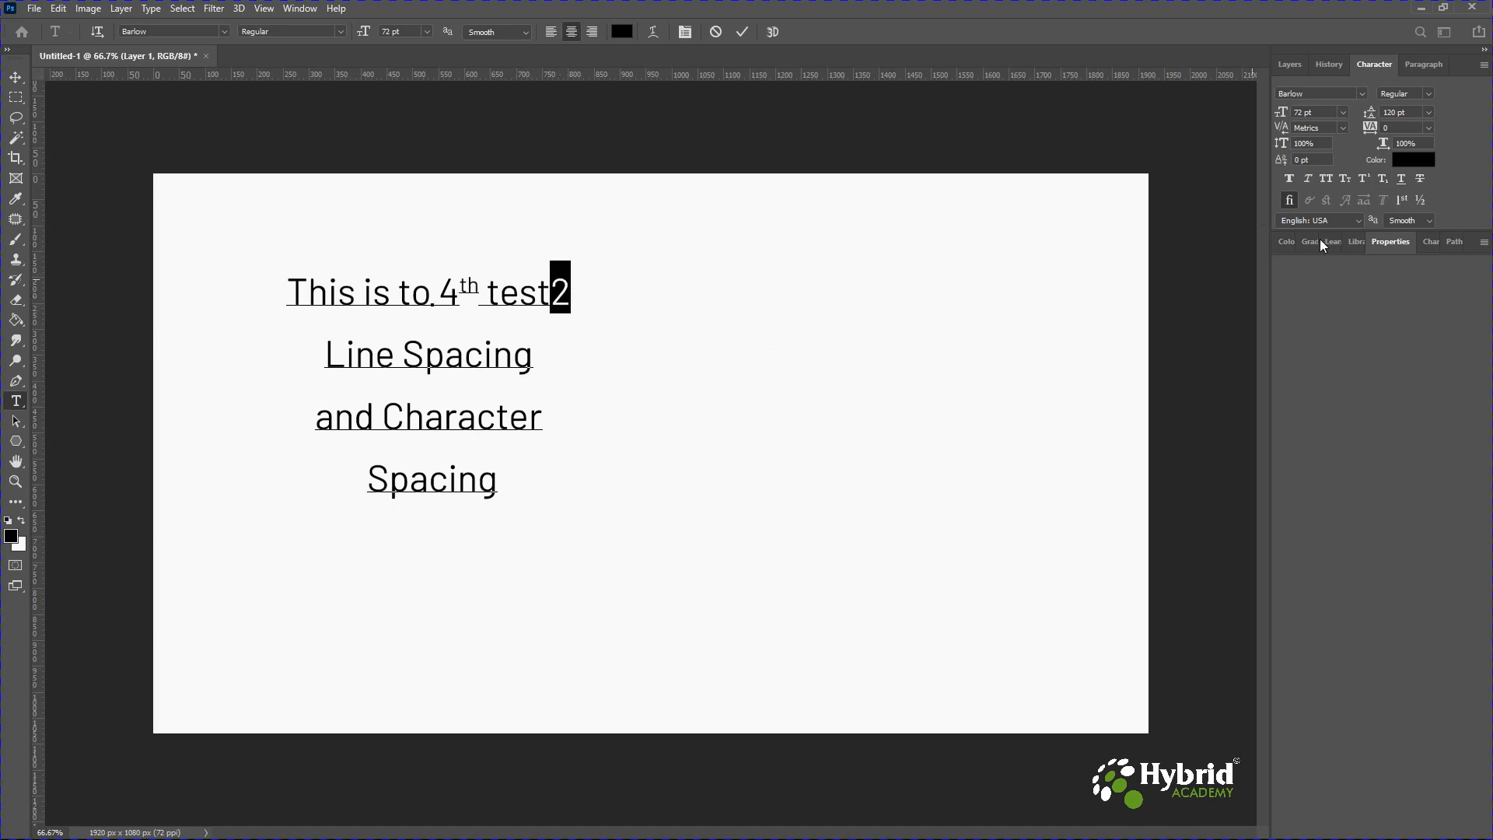
click(1384, 179)
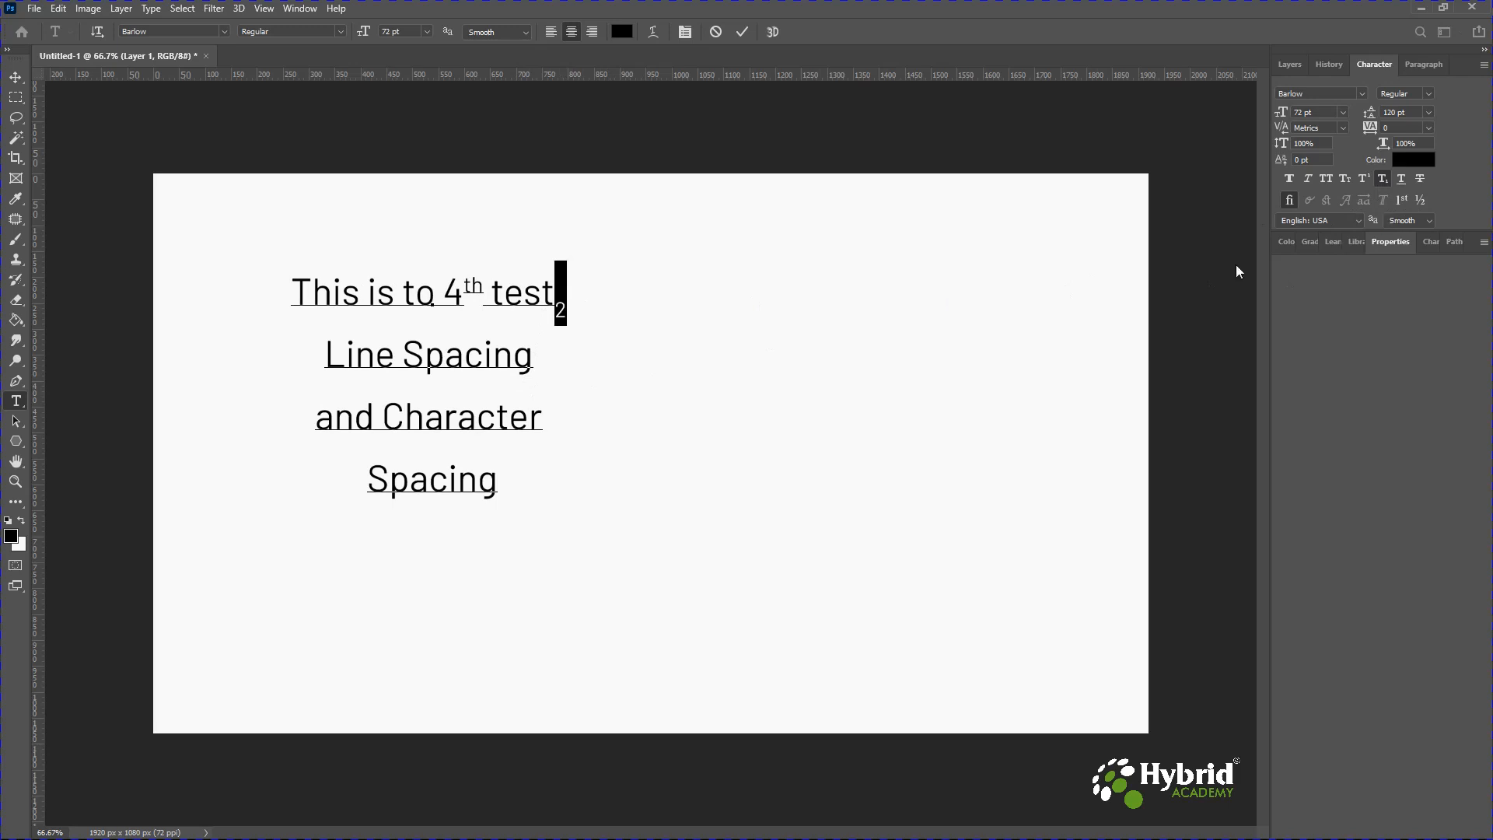
Underline "Line Spacing" and "Character Spacing", then commit the text edits.
click(543, 309)
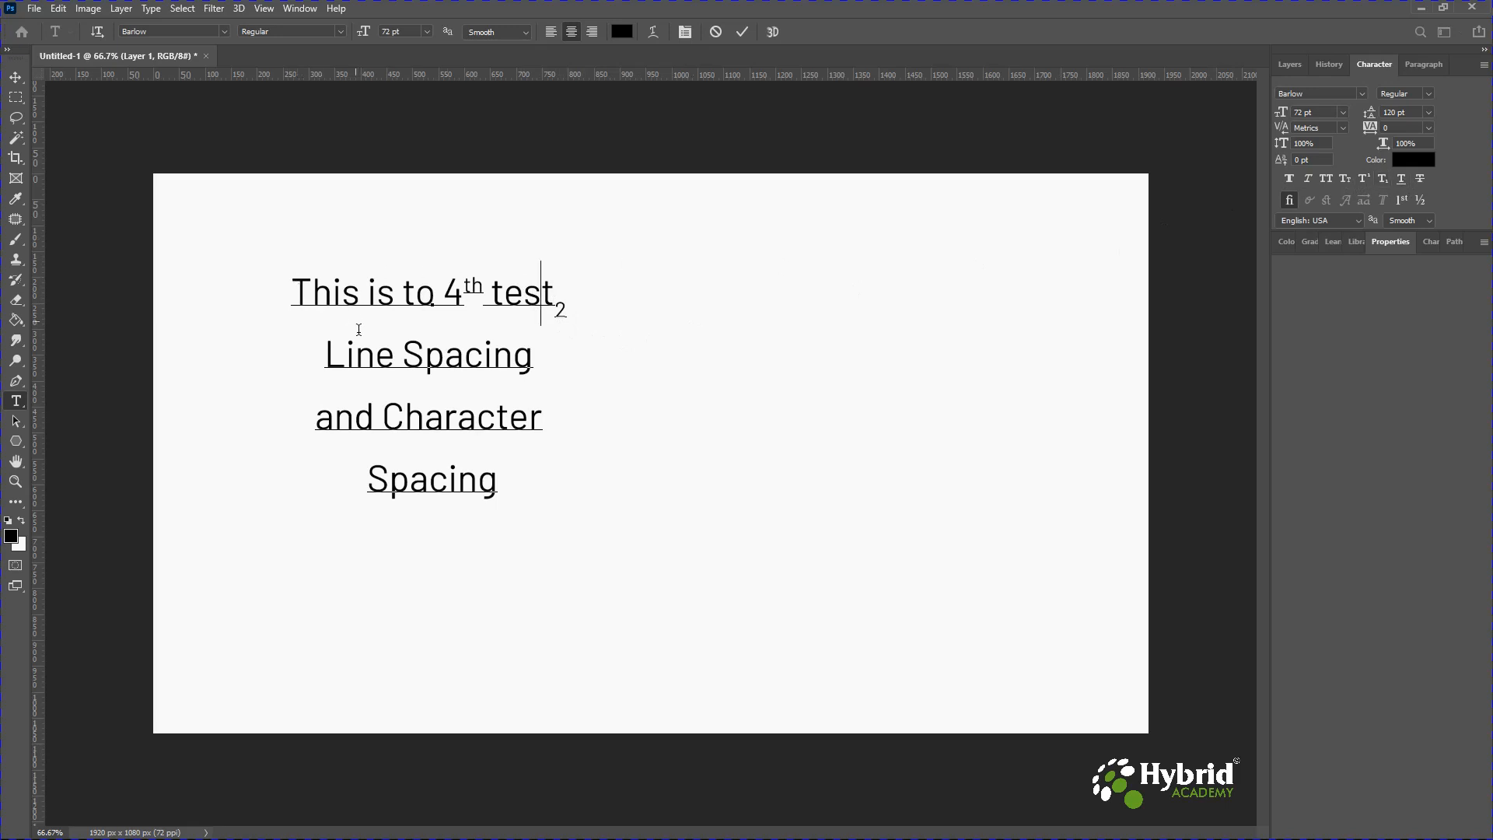
drag(326, 354, 535, 357)
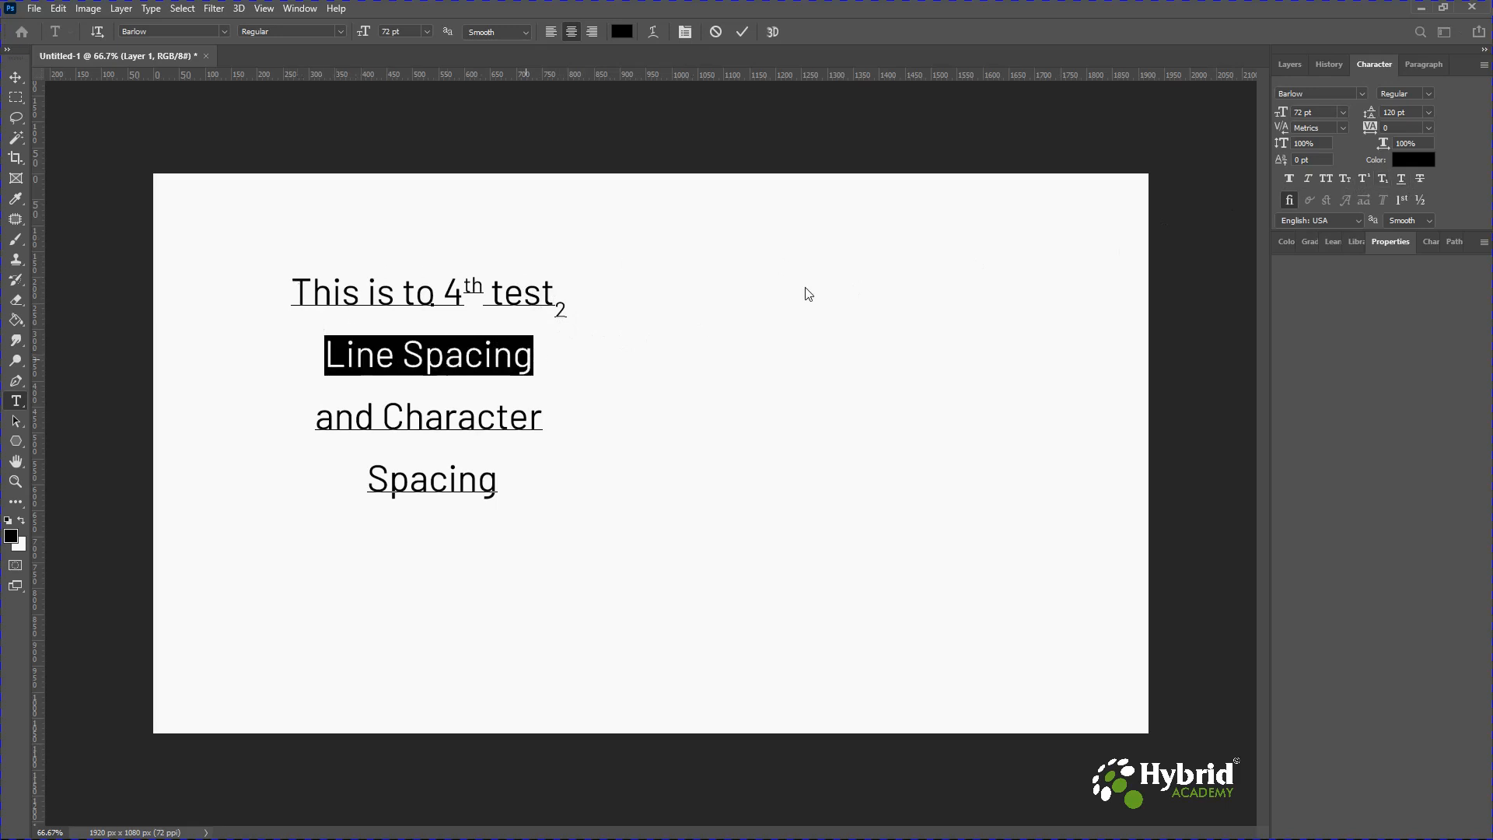
click(1404, 180)
click(399, 428)
drag(398, 428, 498, 481)
click(1404, 180)
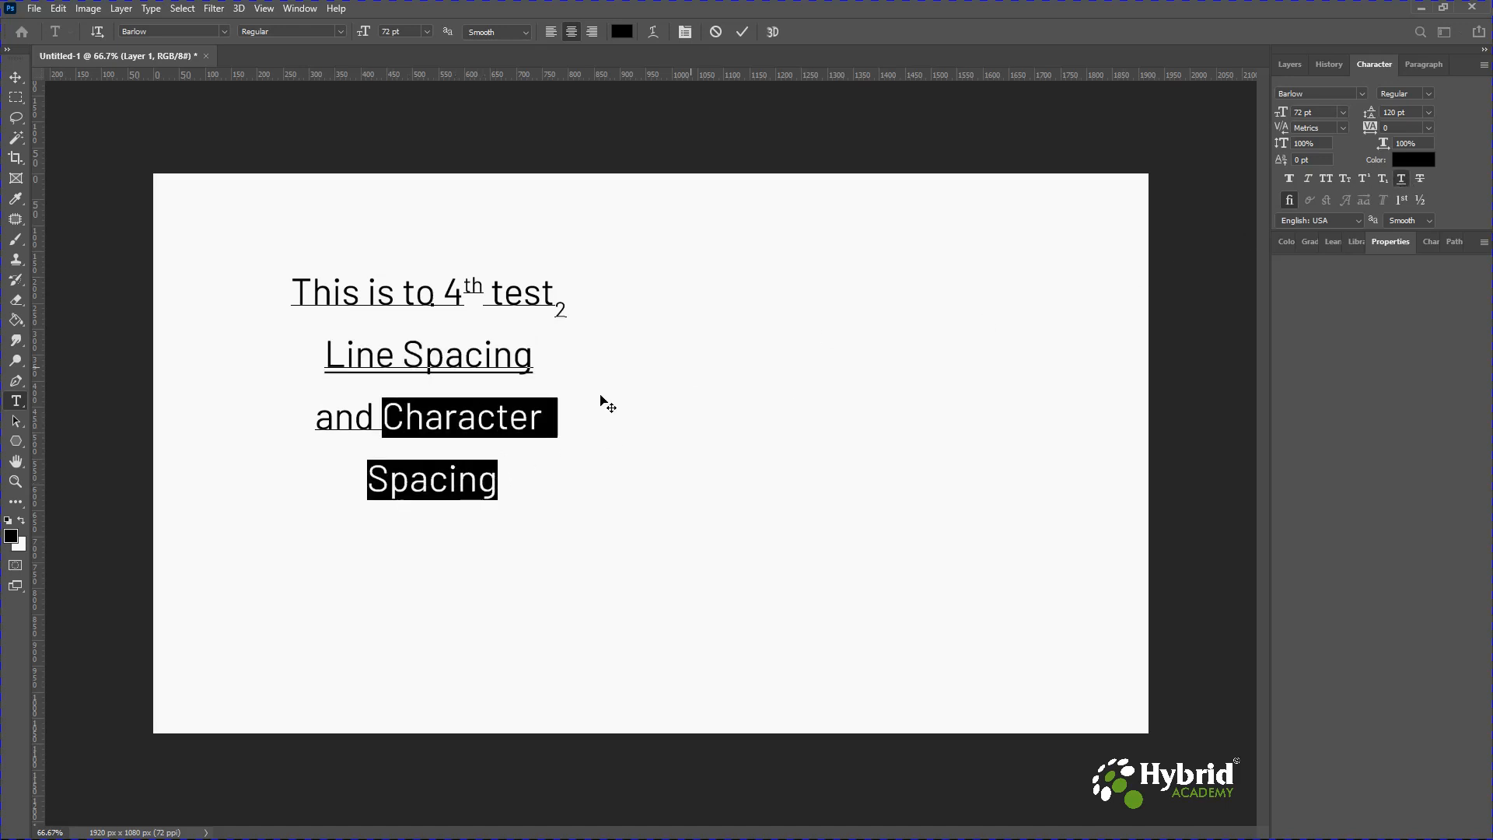
click(15, 78)
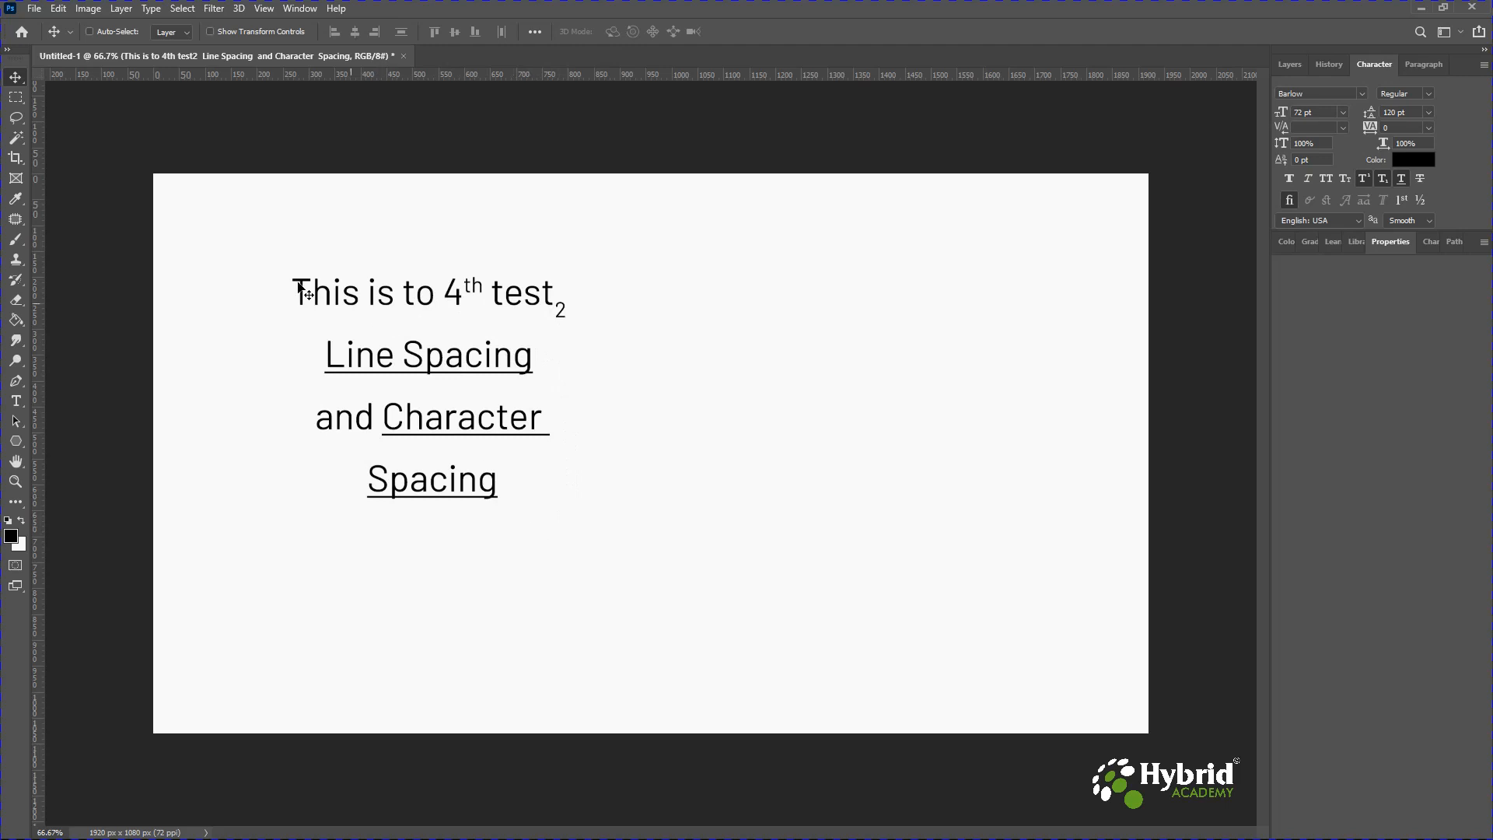
Select the whole first line with the Type tool and apply strikethrough.
click(16, 400)
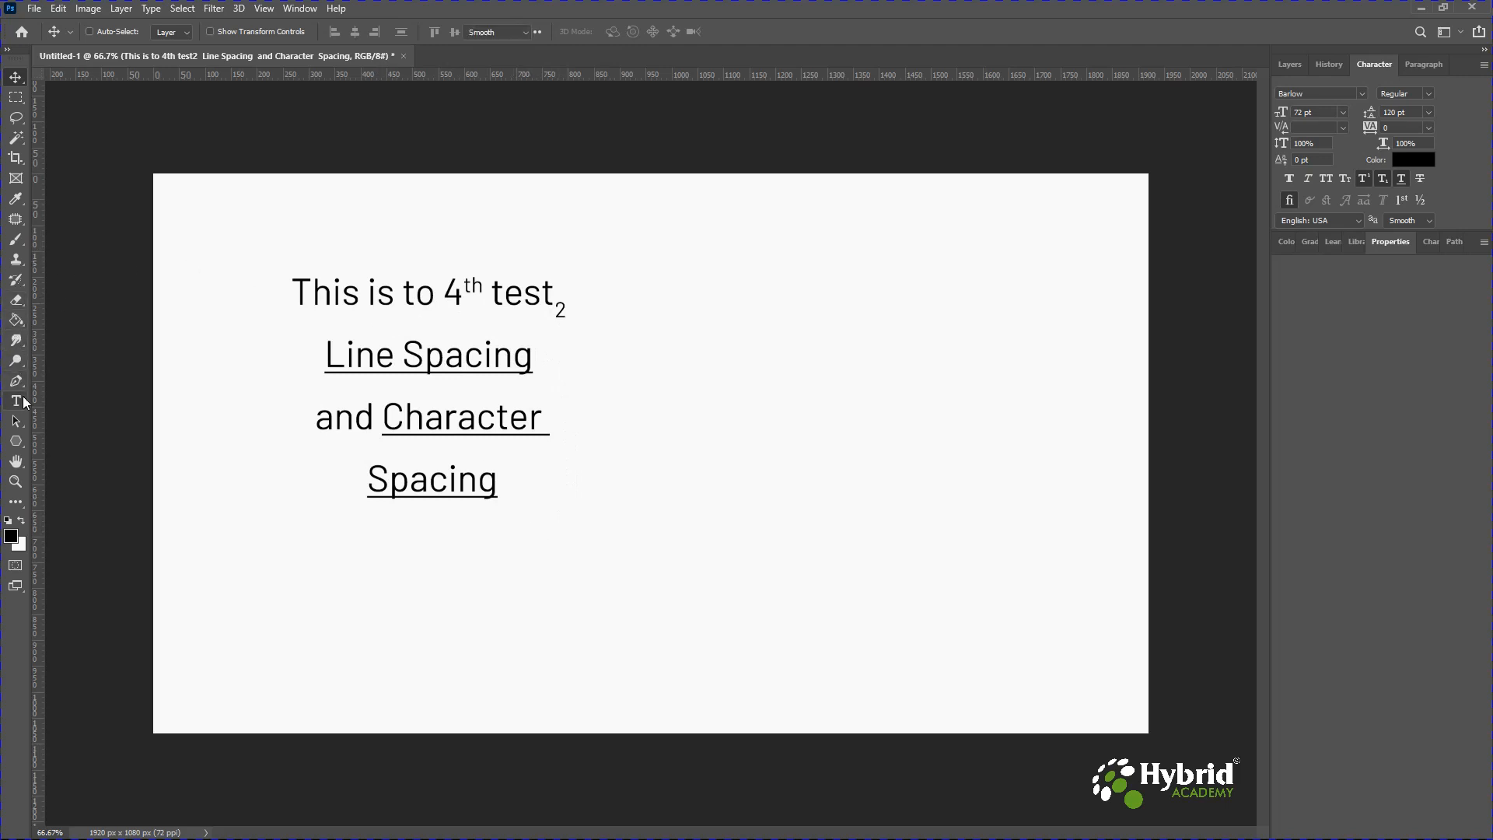
drag(299, 287, 644, 298)
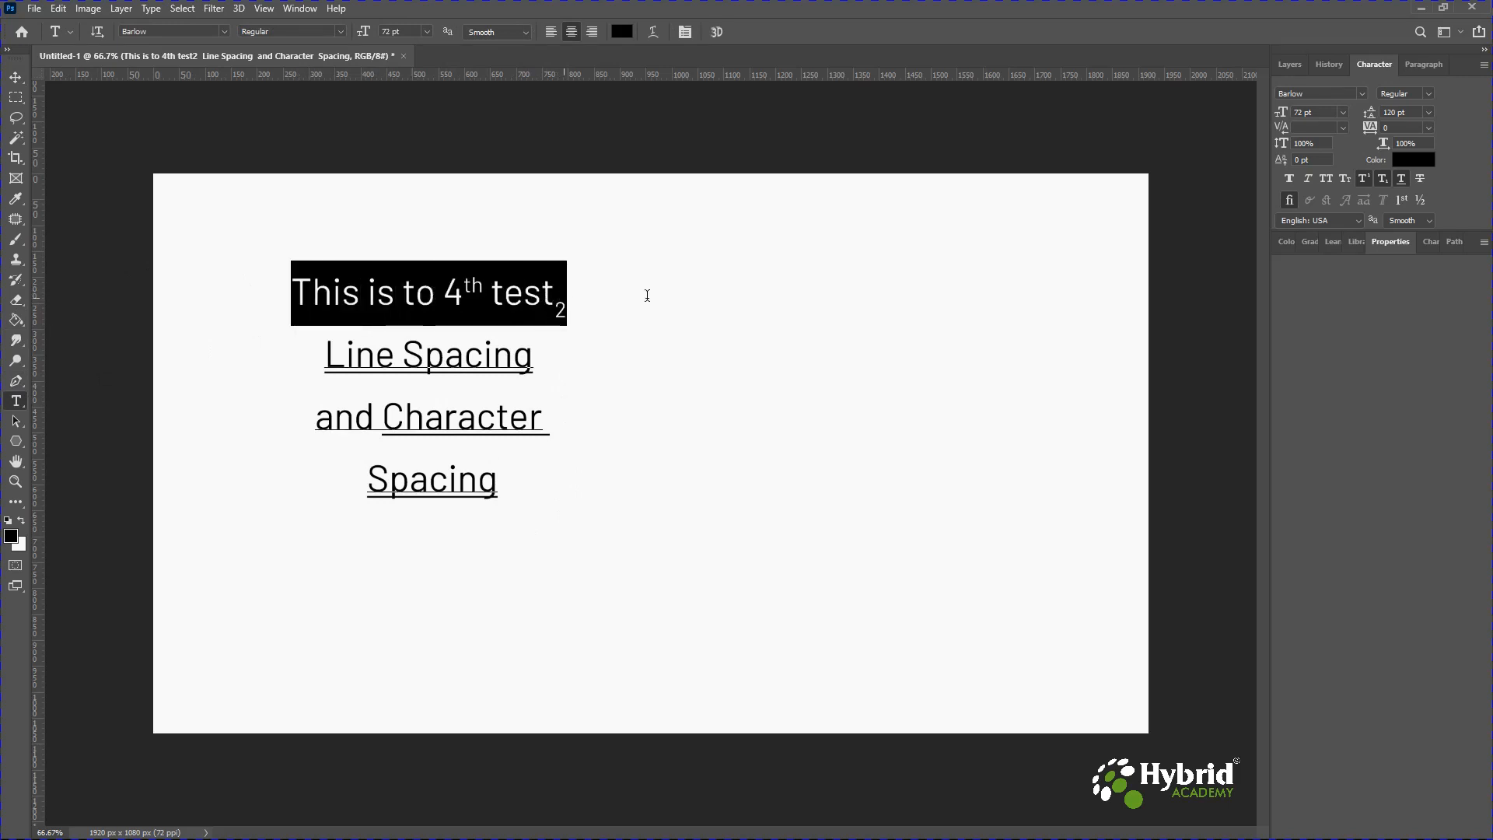
click(1421, 180)
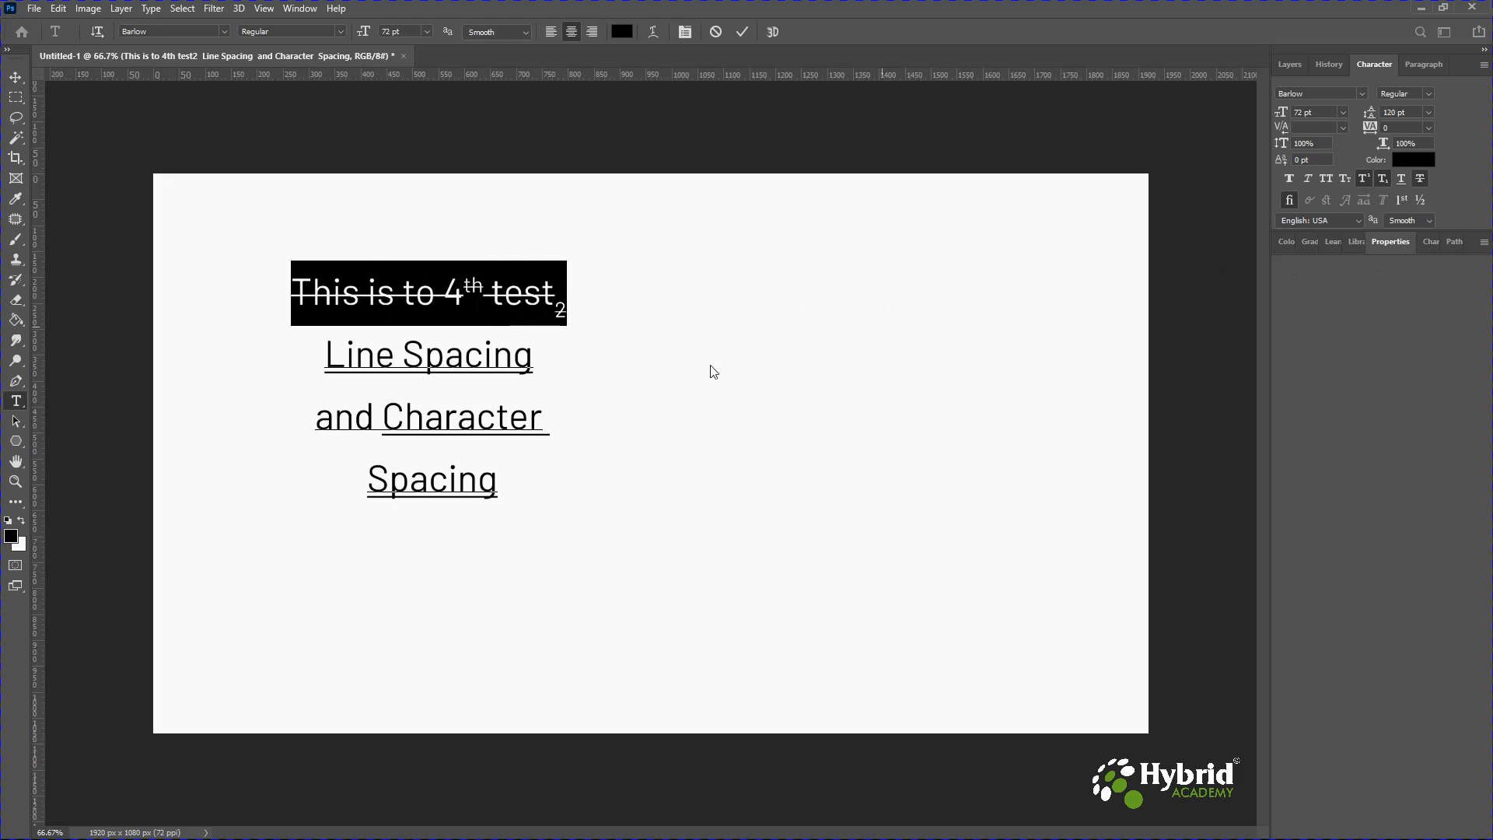
click(490, 304)
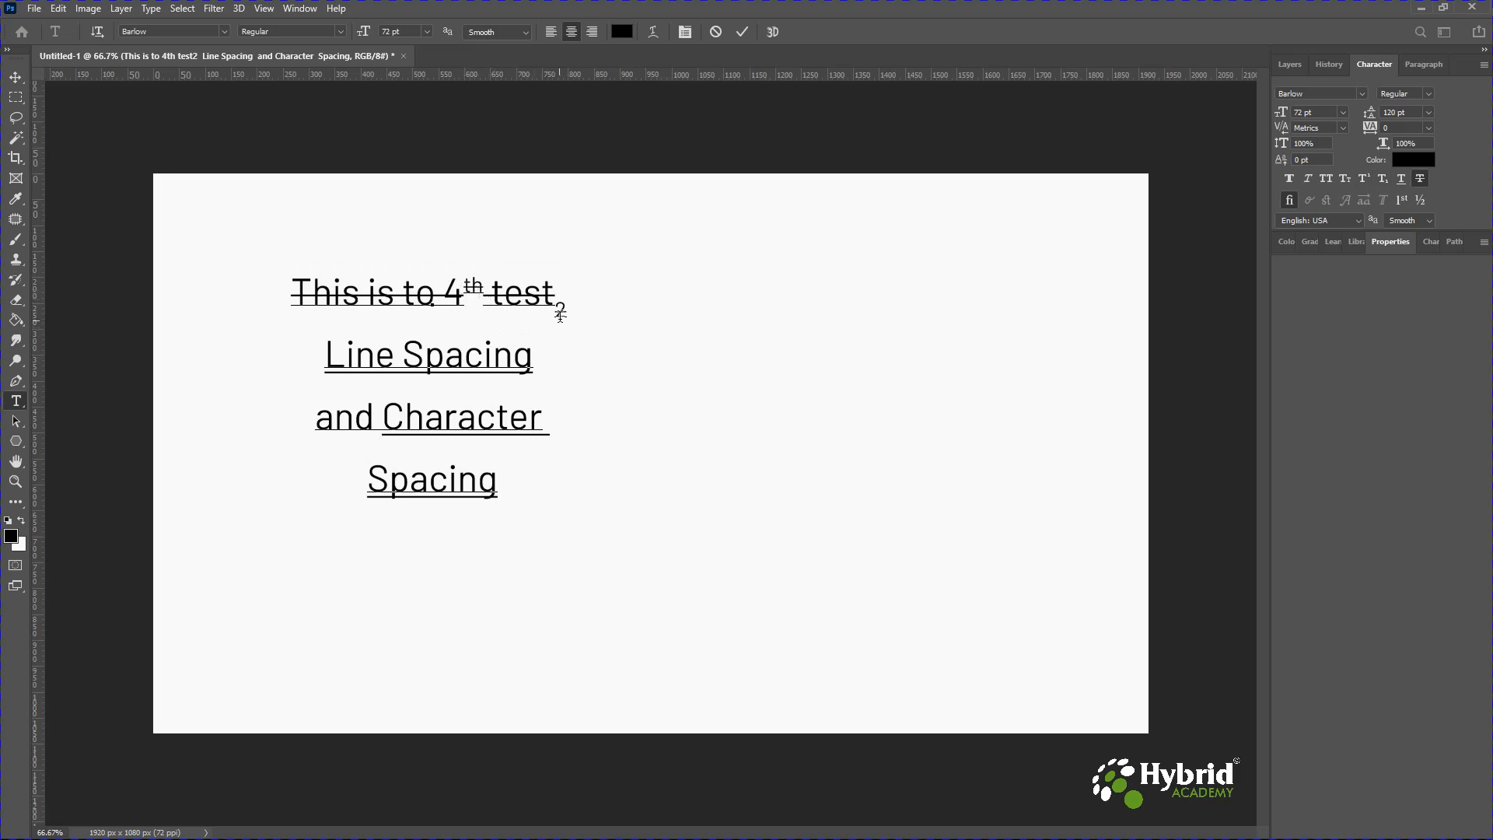
Add a new point text line reading "Test the Warp Tool" in Impact 72 pt.
click(16, 80)
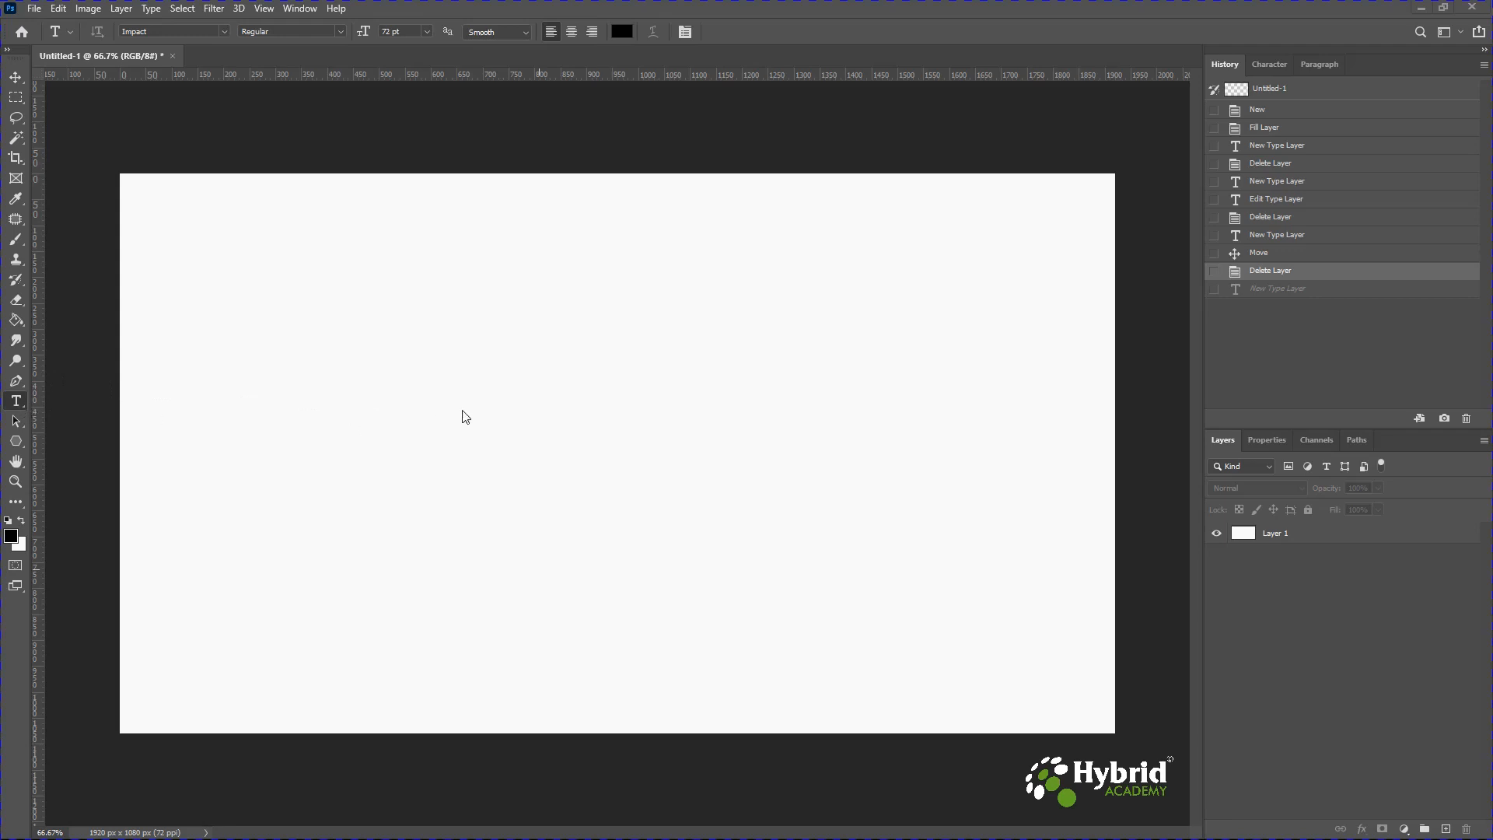
click(408, 407)
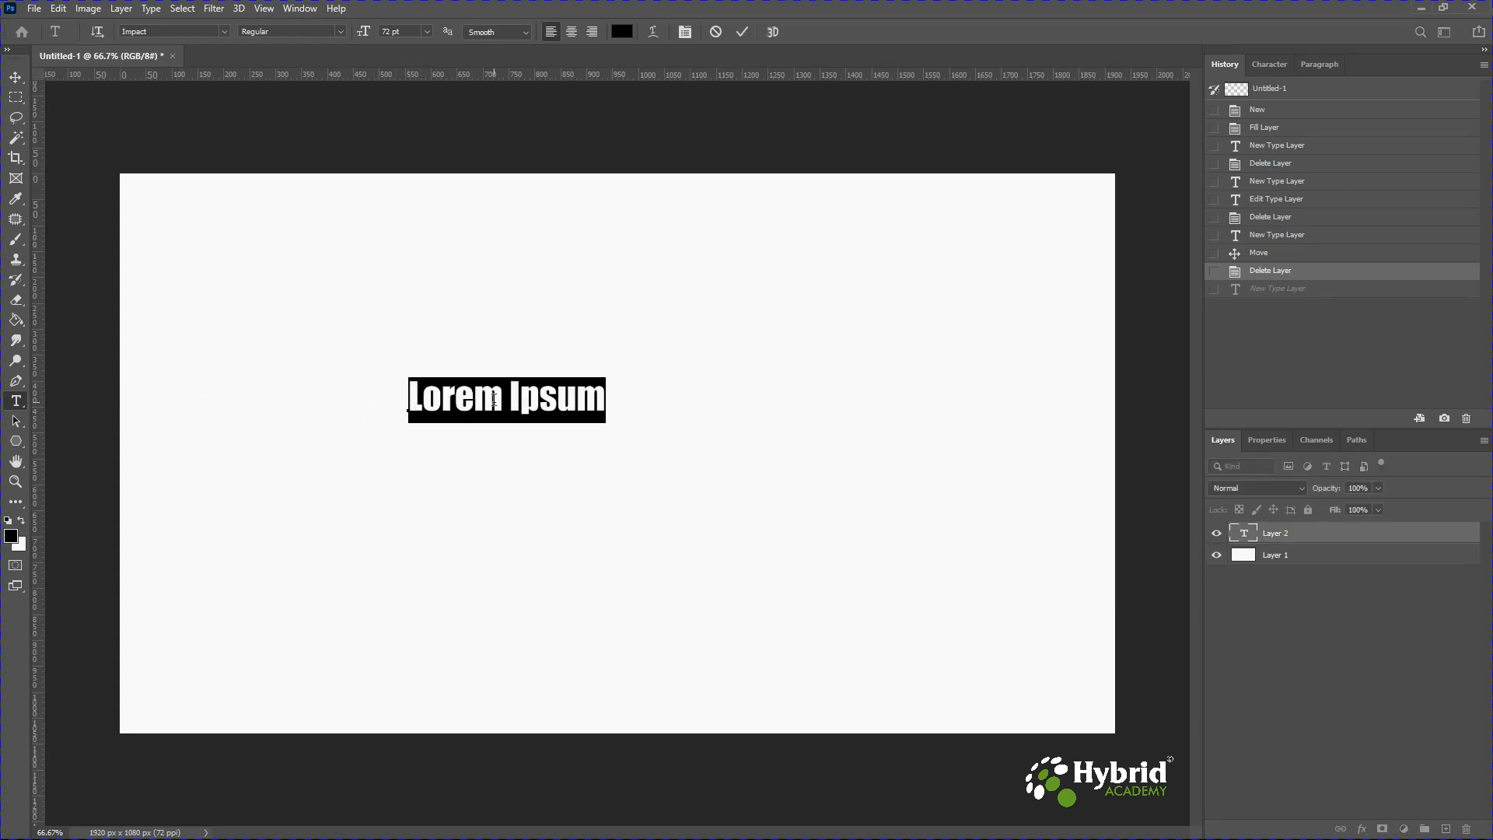
text(Test the Wqa)
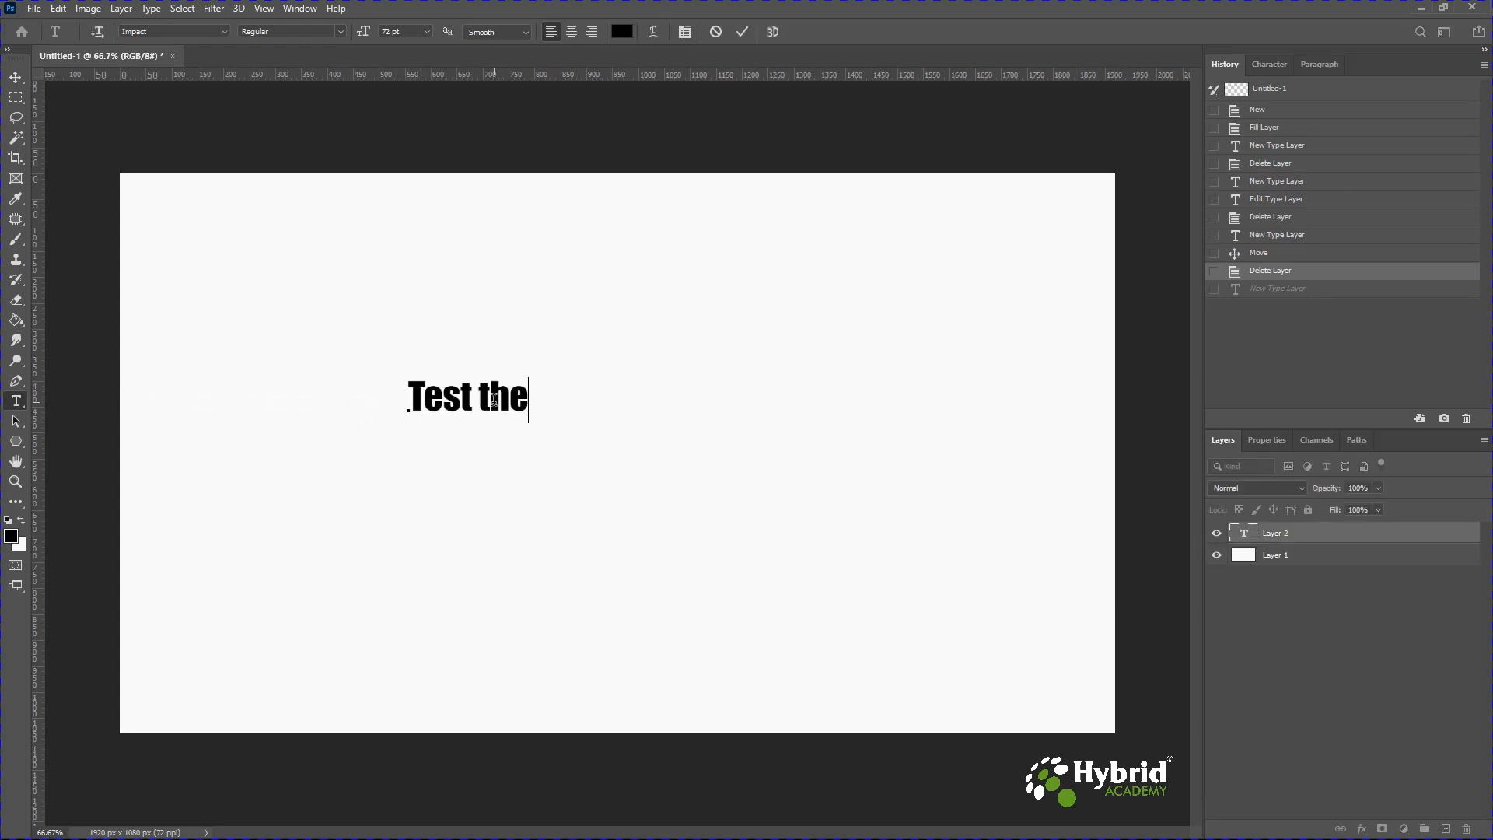
key(BackSpace)
key(BackSpace)
text(arp Tool)
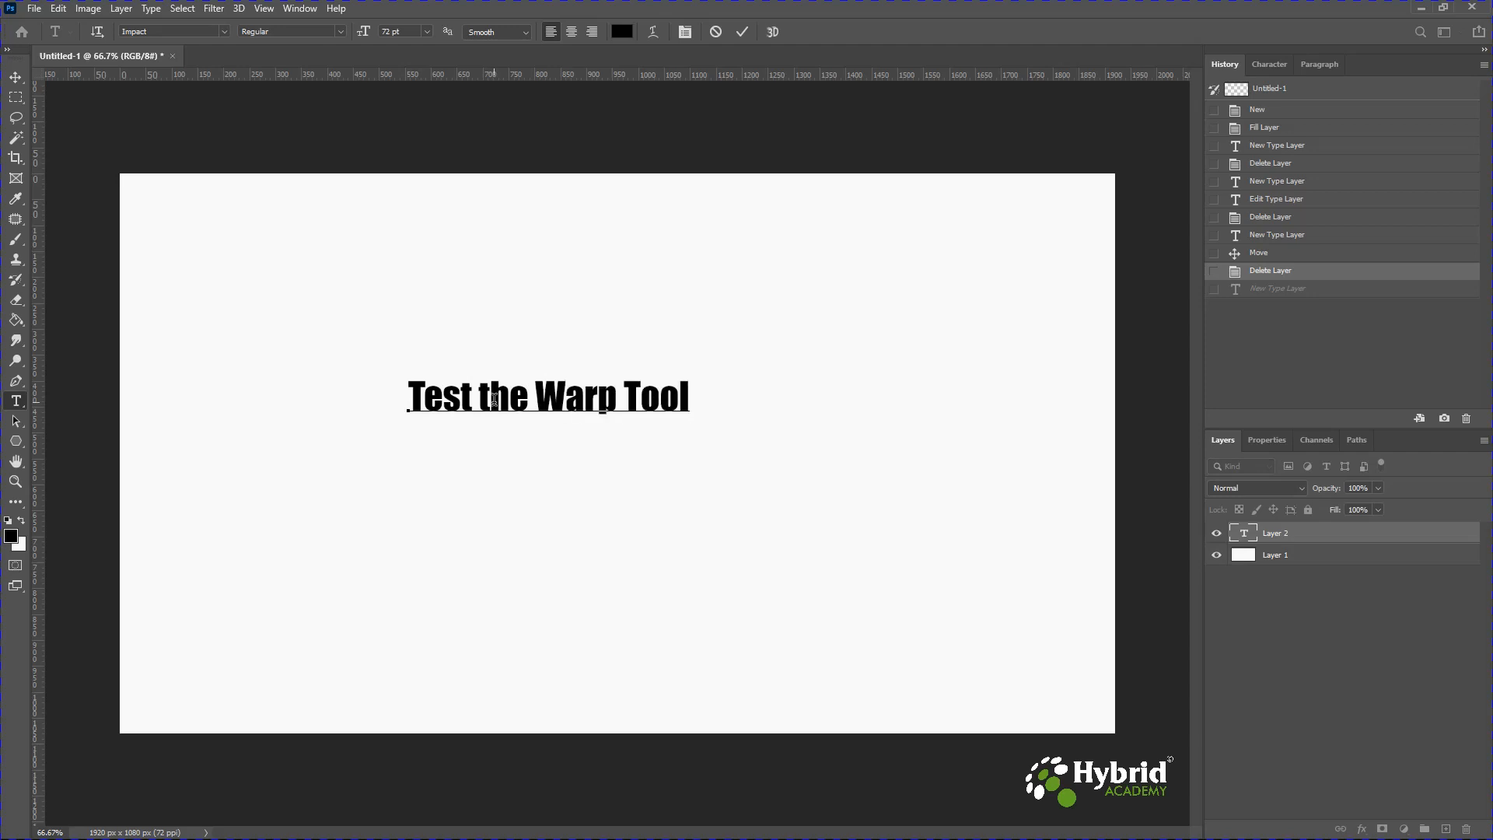
Move the "Test the Warp Tool" text layer toward the centre of the canvas.
click(16, 78)
drag(558, 410, 639, 442)
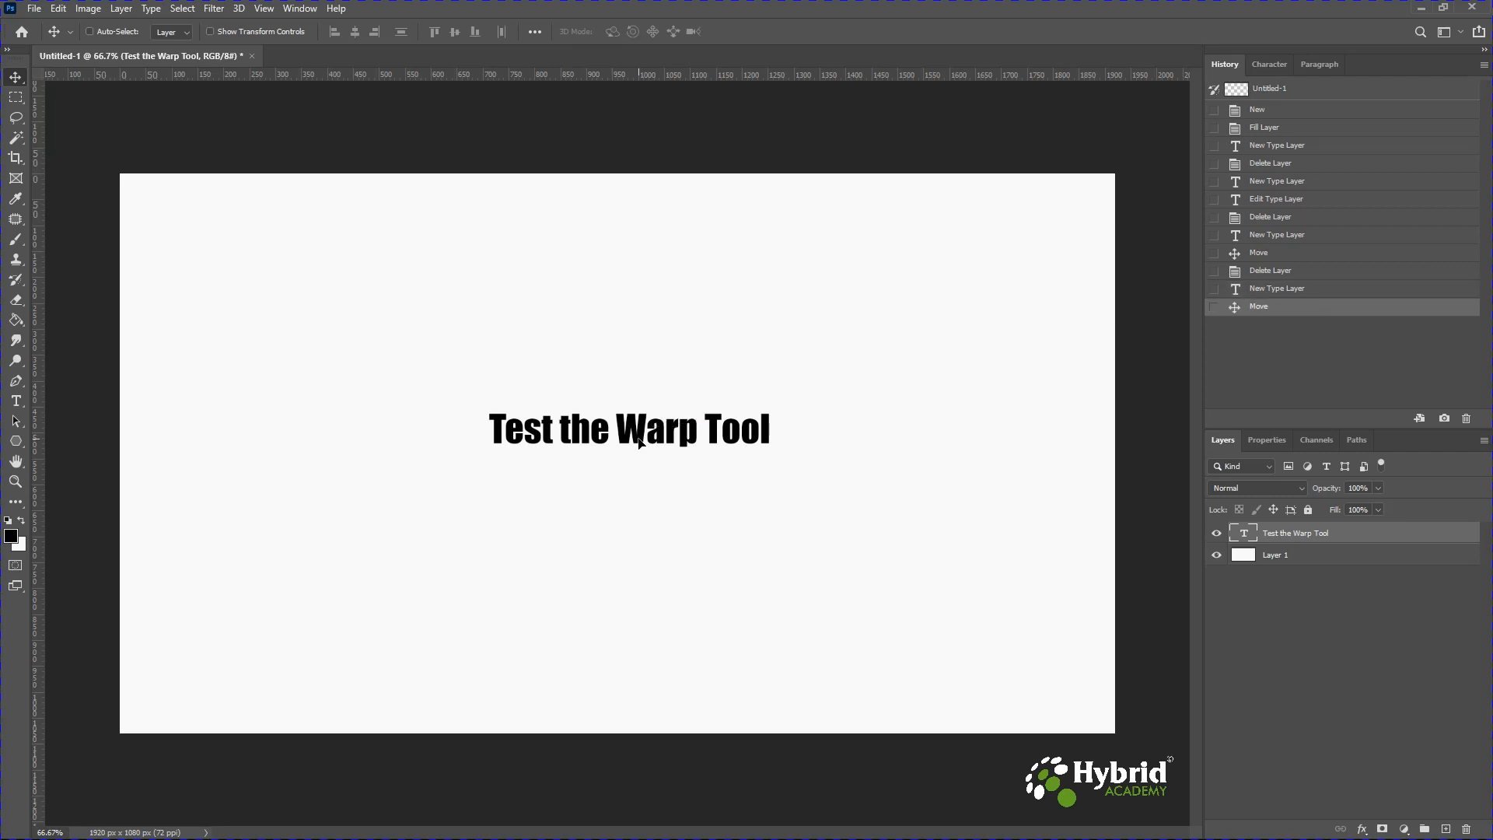
Open the Warp Text dialog for the text layer and move the dialog aside.
click(16, 402)
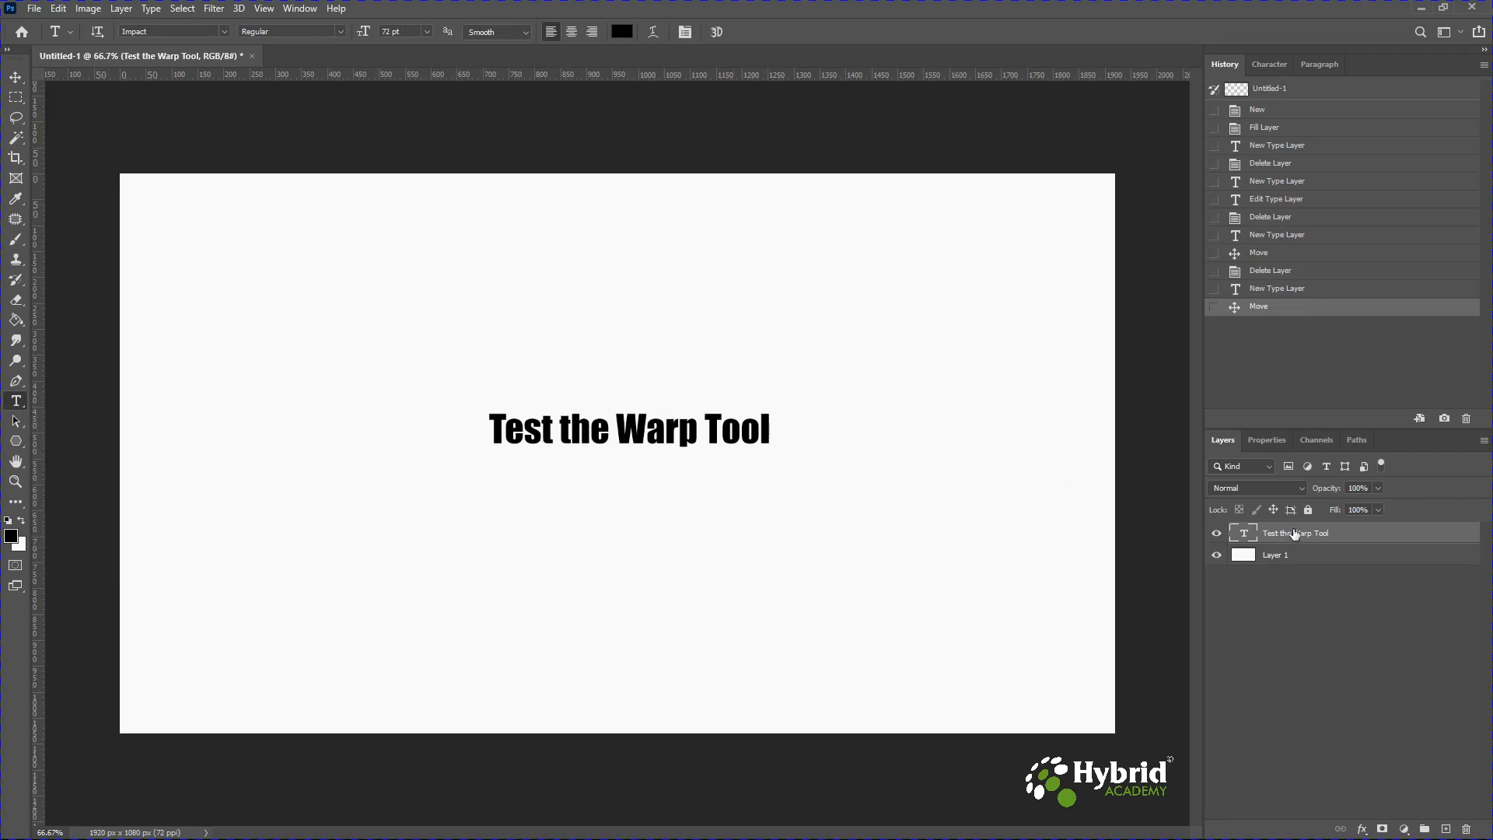
click(652, 32)
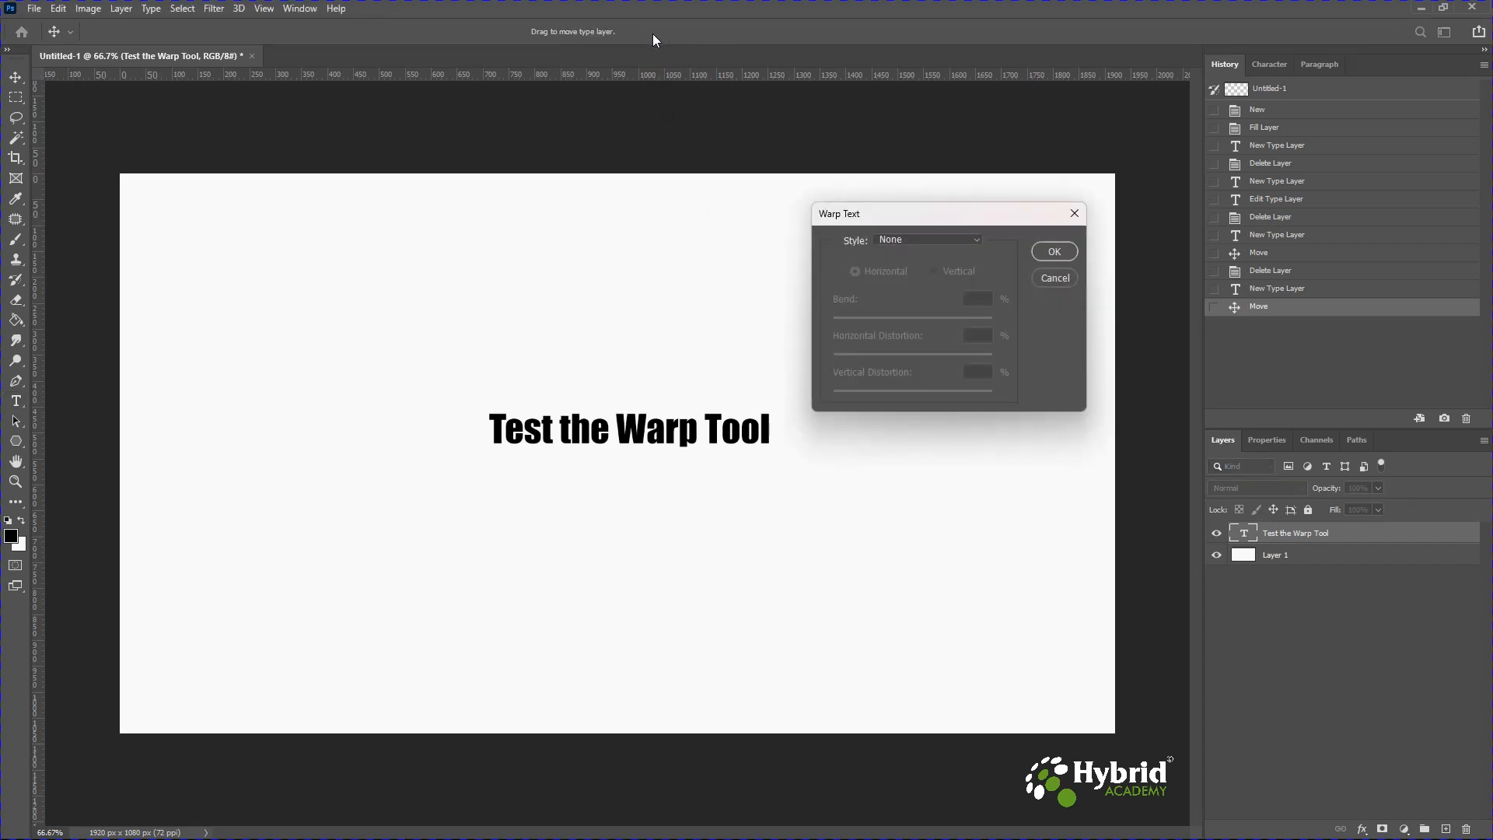
drag(958, 216, 970, 212)
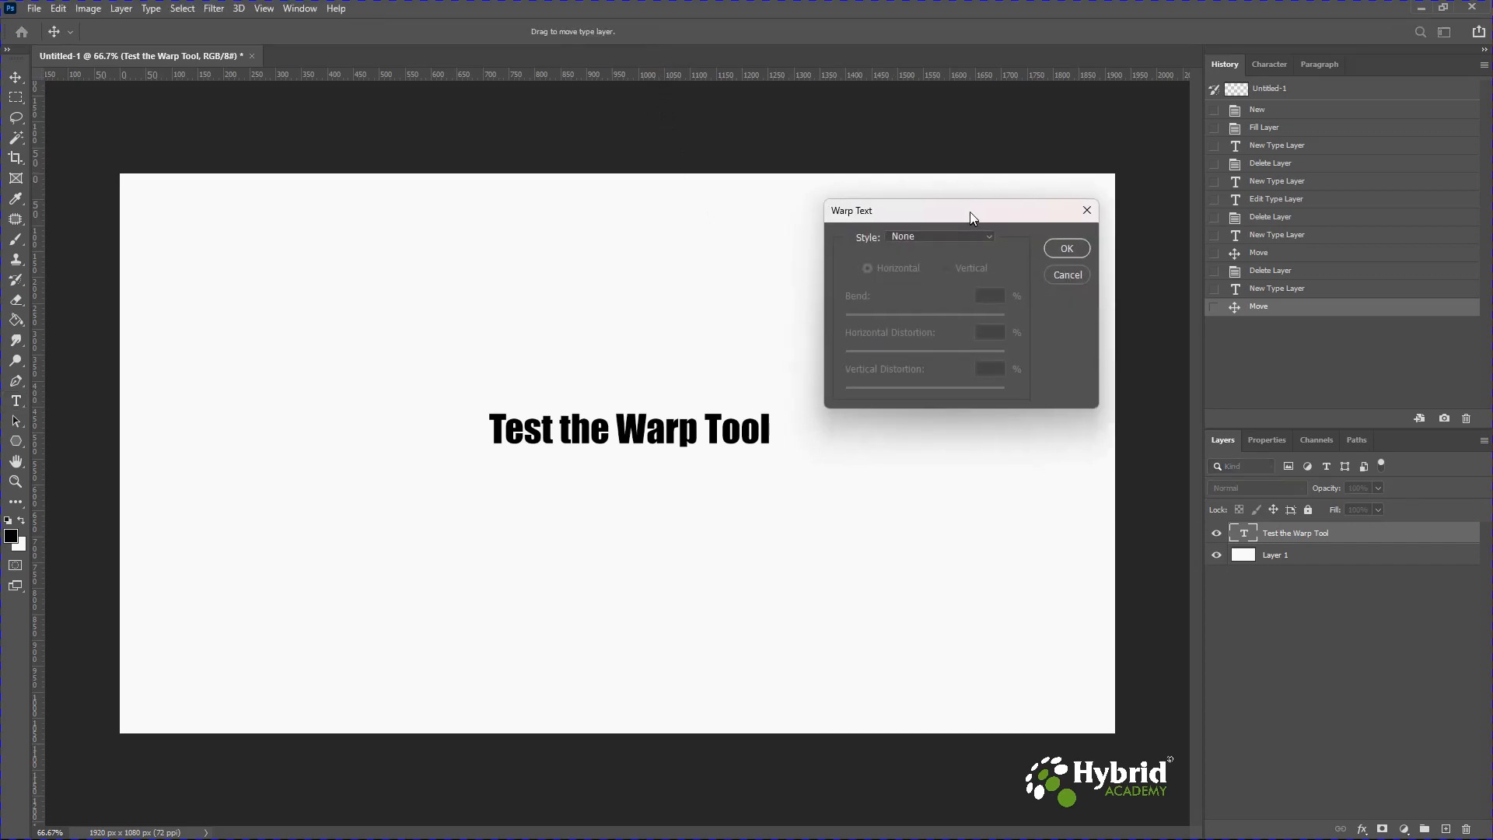
Try the Arc, Arc Lower, Arc Upper and Arch warp styles on the text.
click(932, 235)
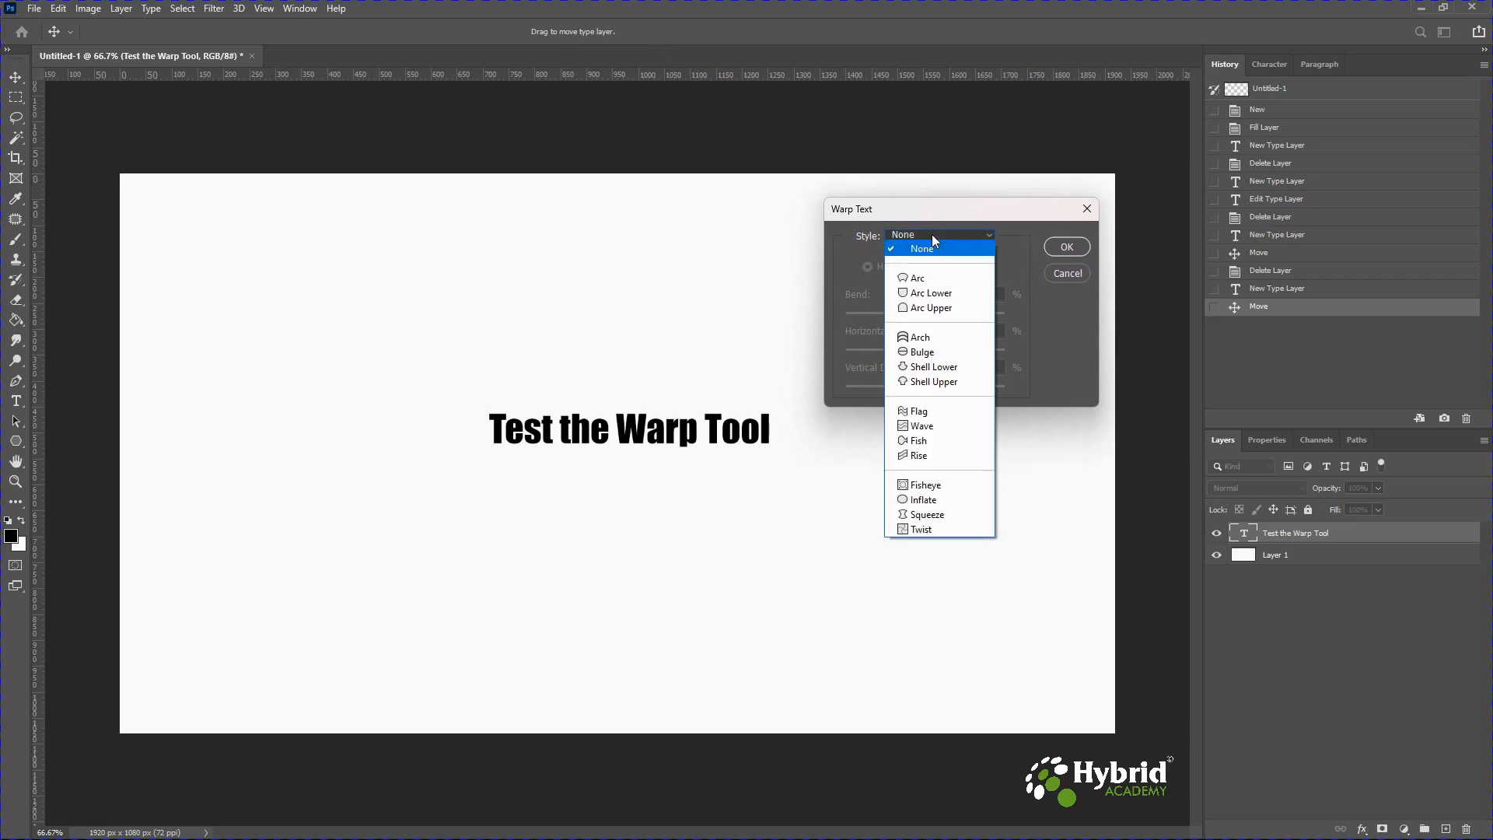
click(925, 280)
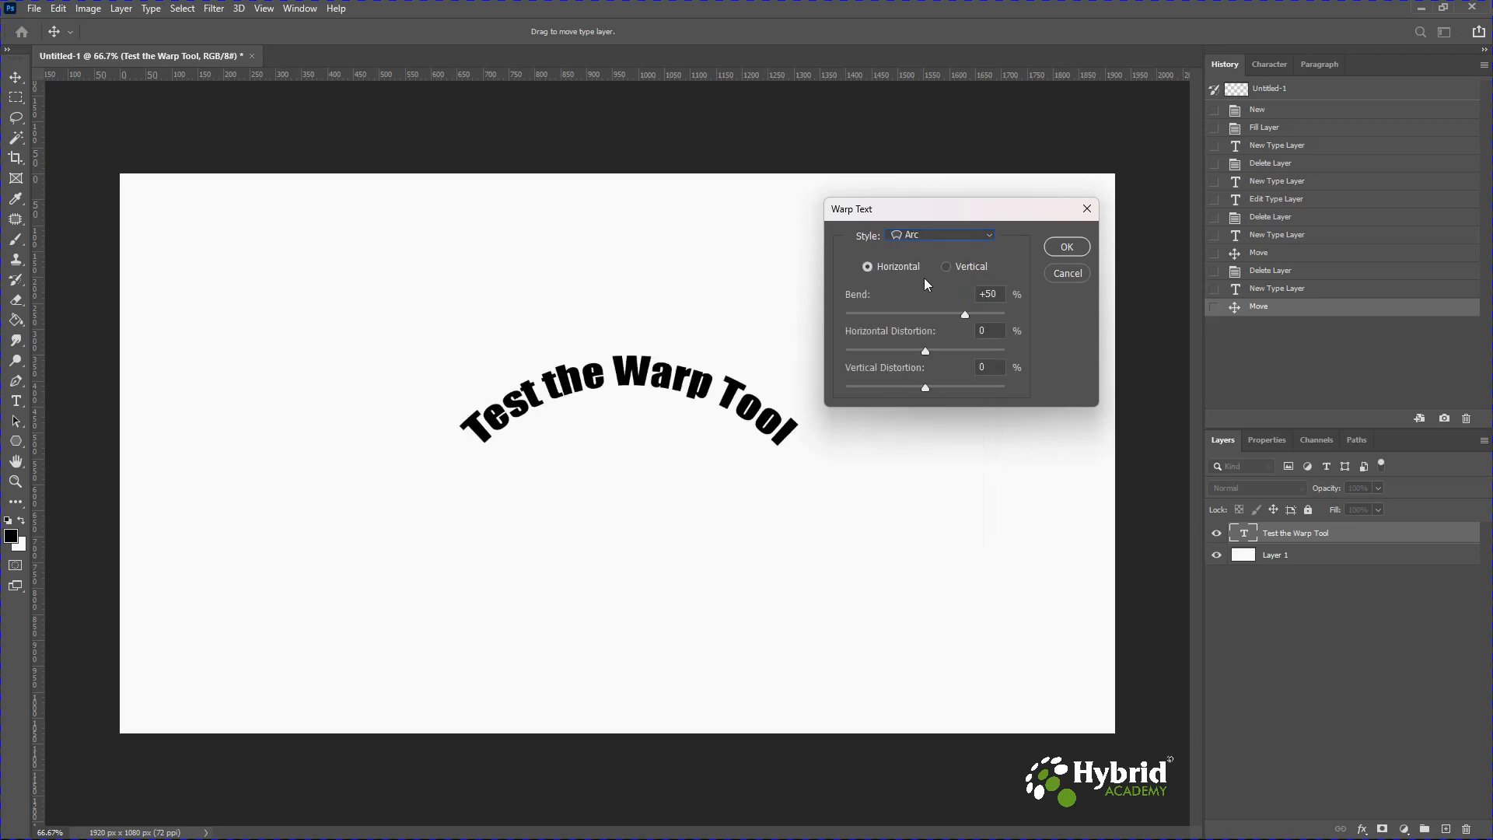
click(932, 237)
click(928, 292)
click(932, 236)
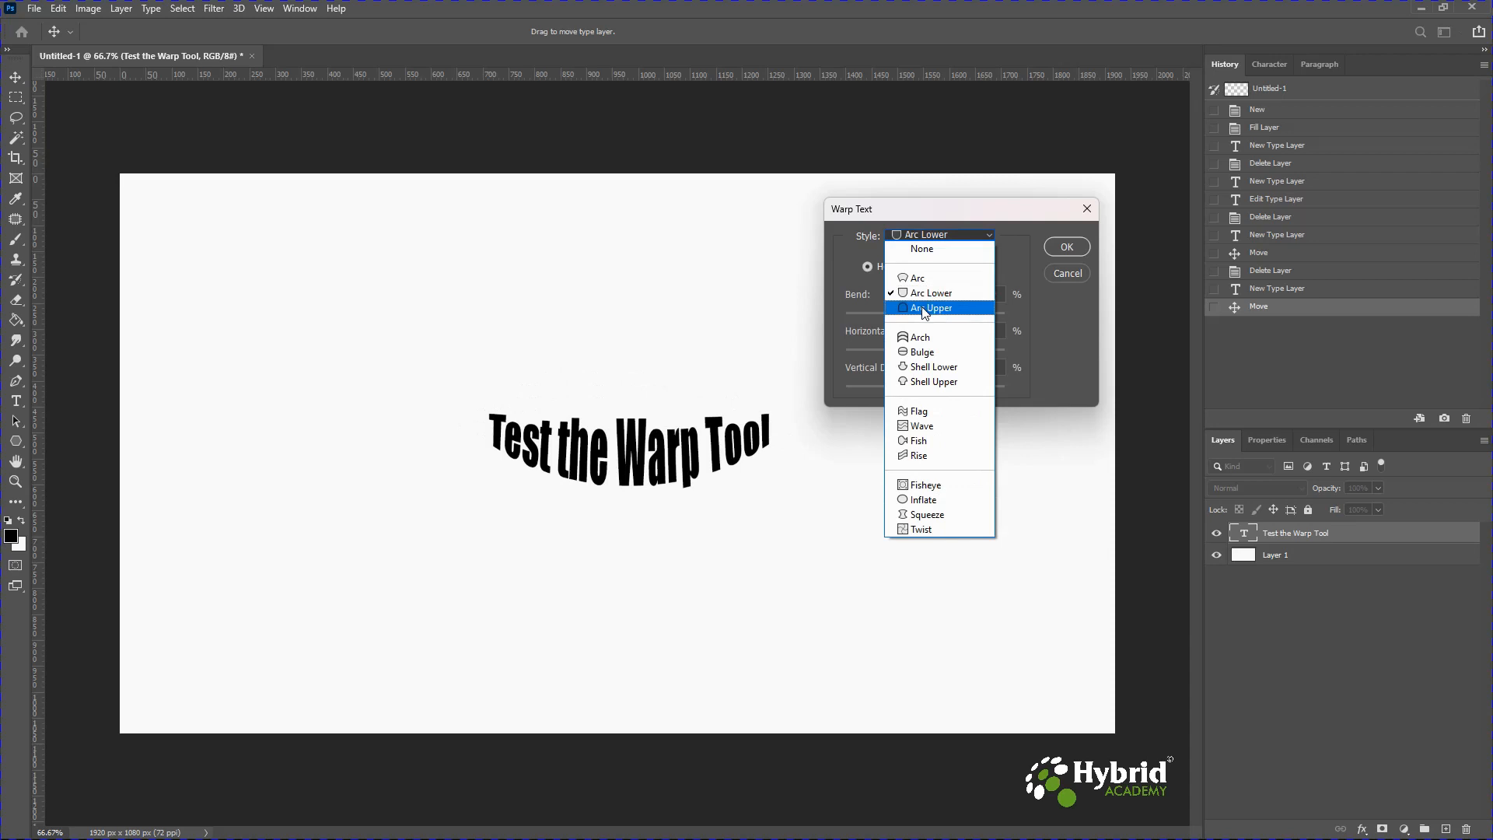
click(924, 310)
click(932, 235)
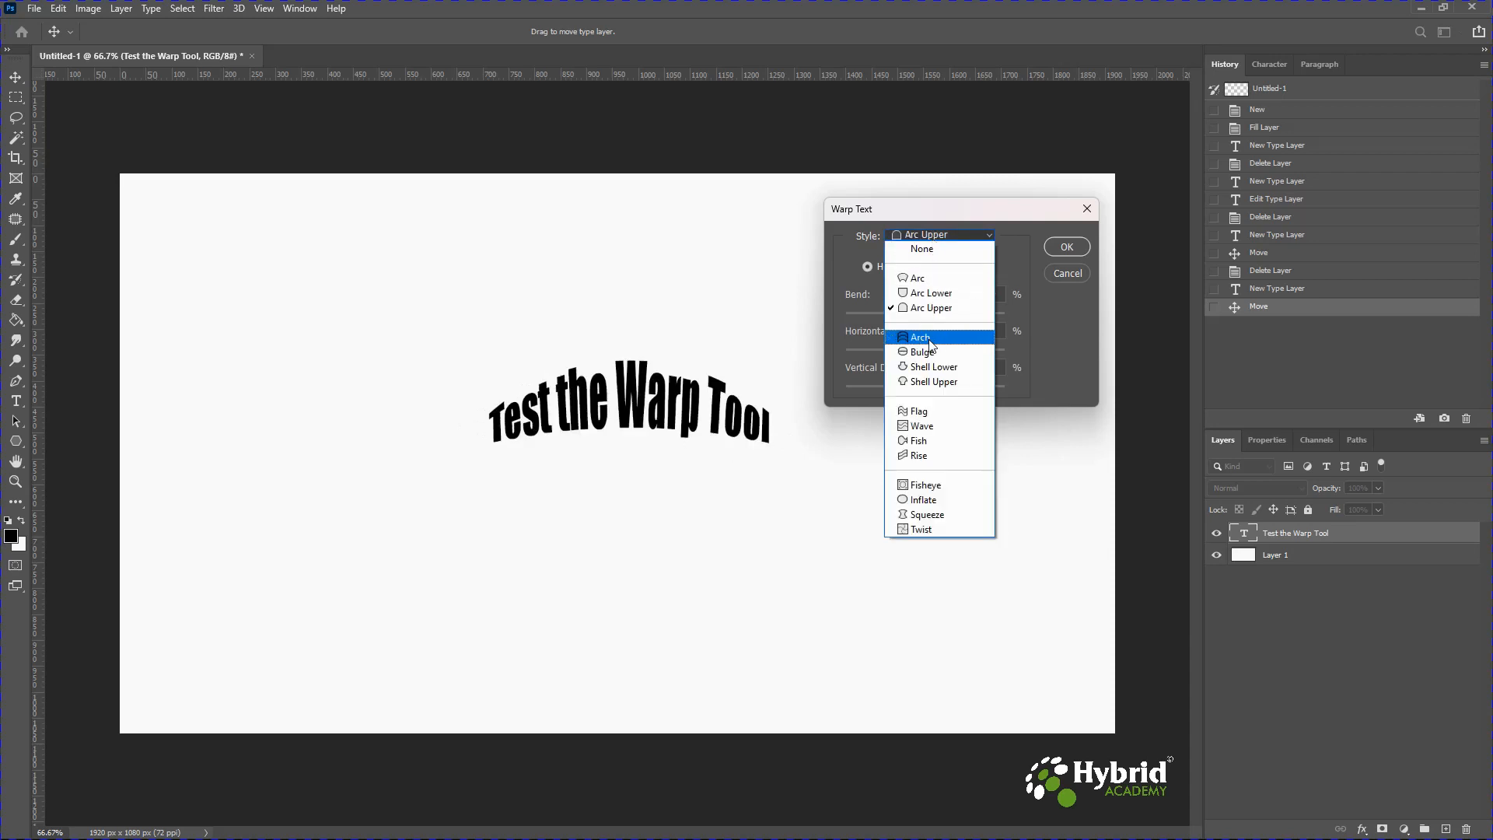
click(920, 337)
Try the Flag, Wave and Rise warp styles, then return to Flag.
click(935, 235)
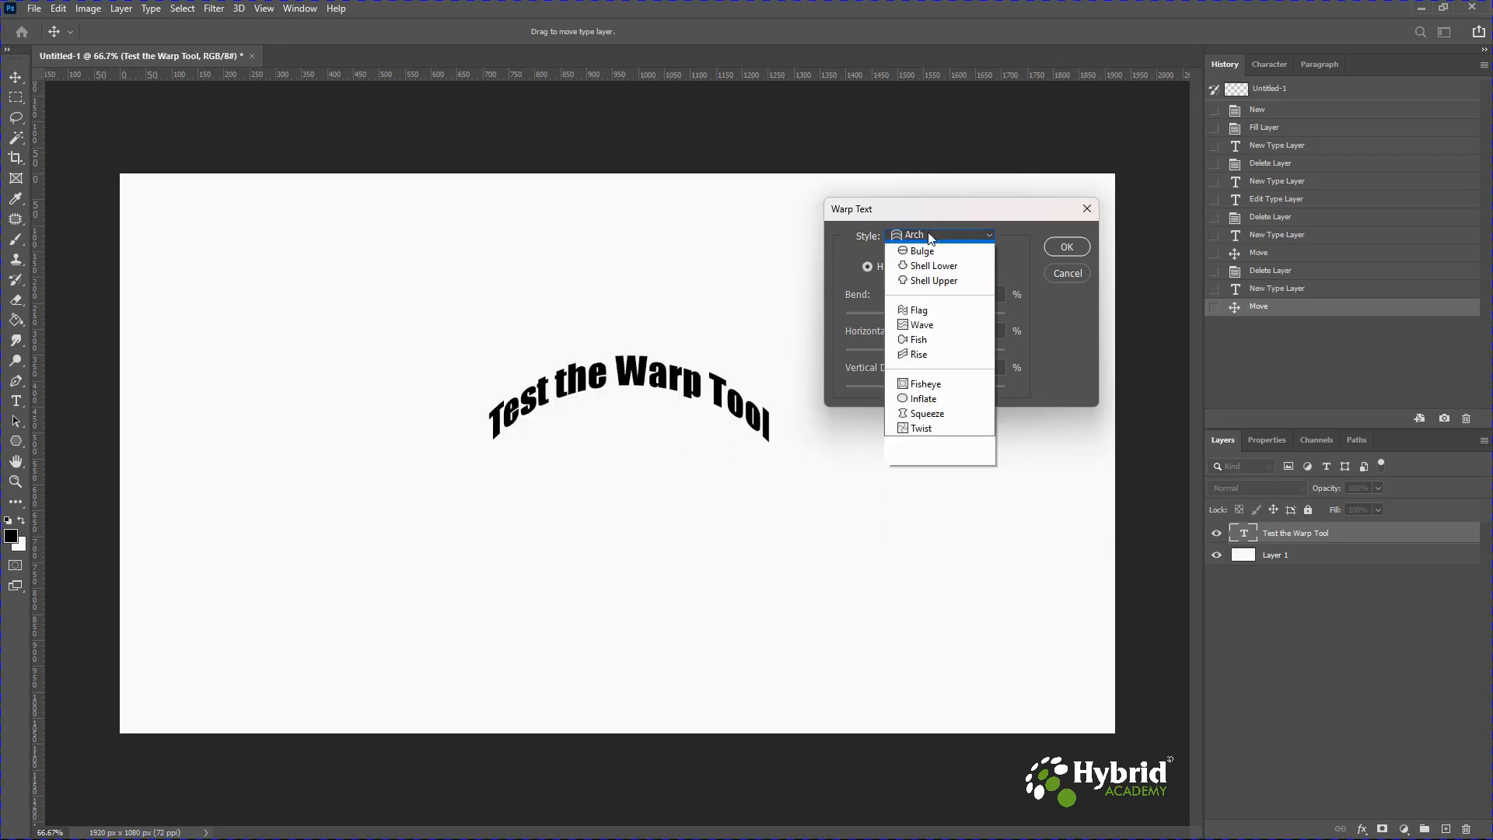
click(919, 411)
click(926, 236)
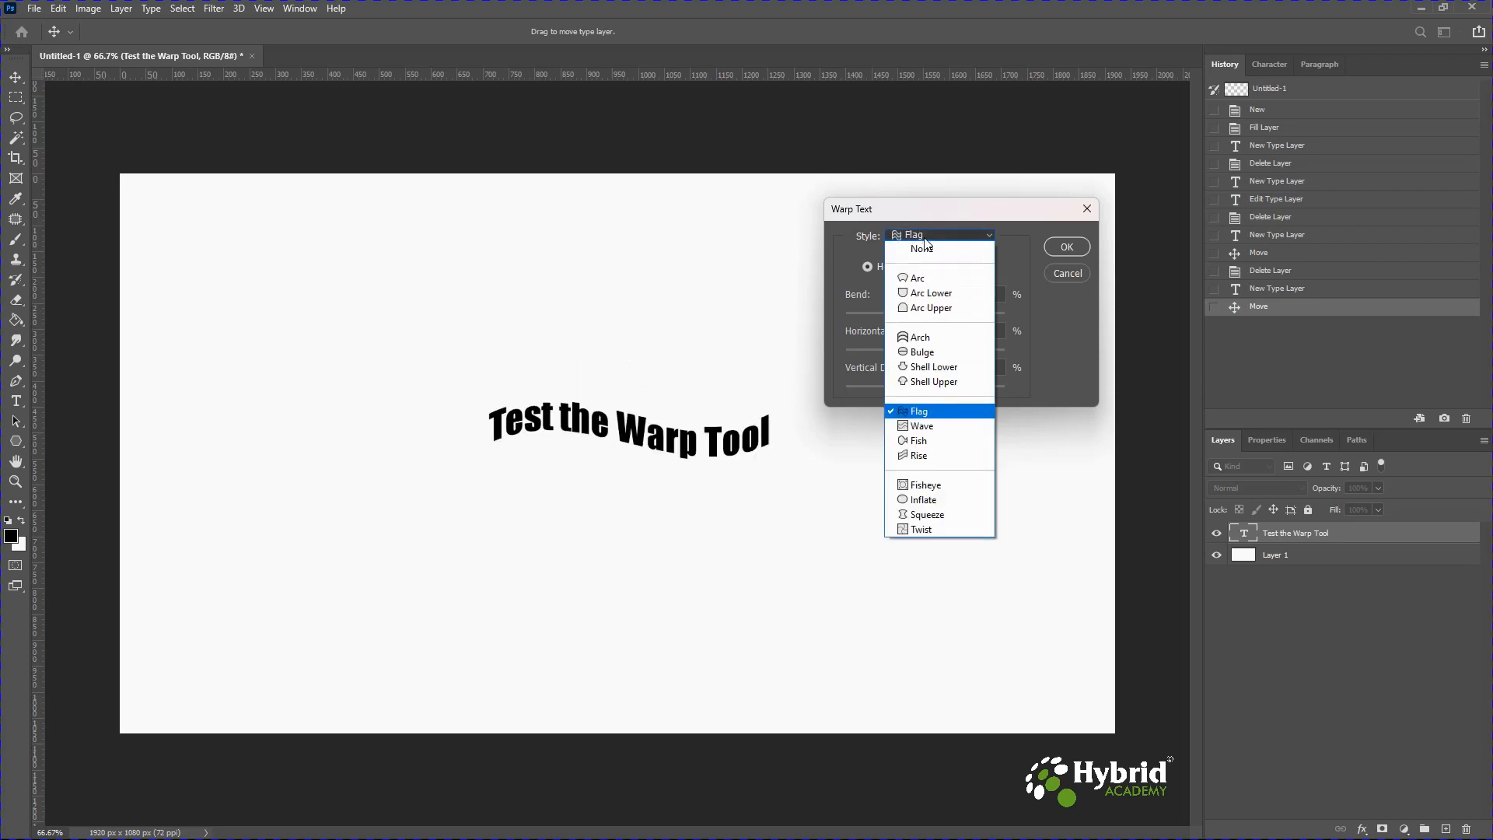
click(933, 434)
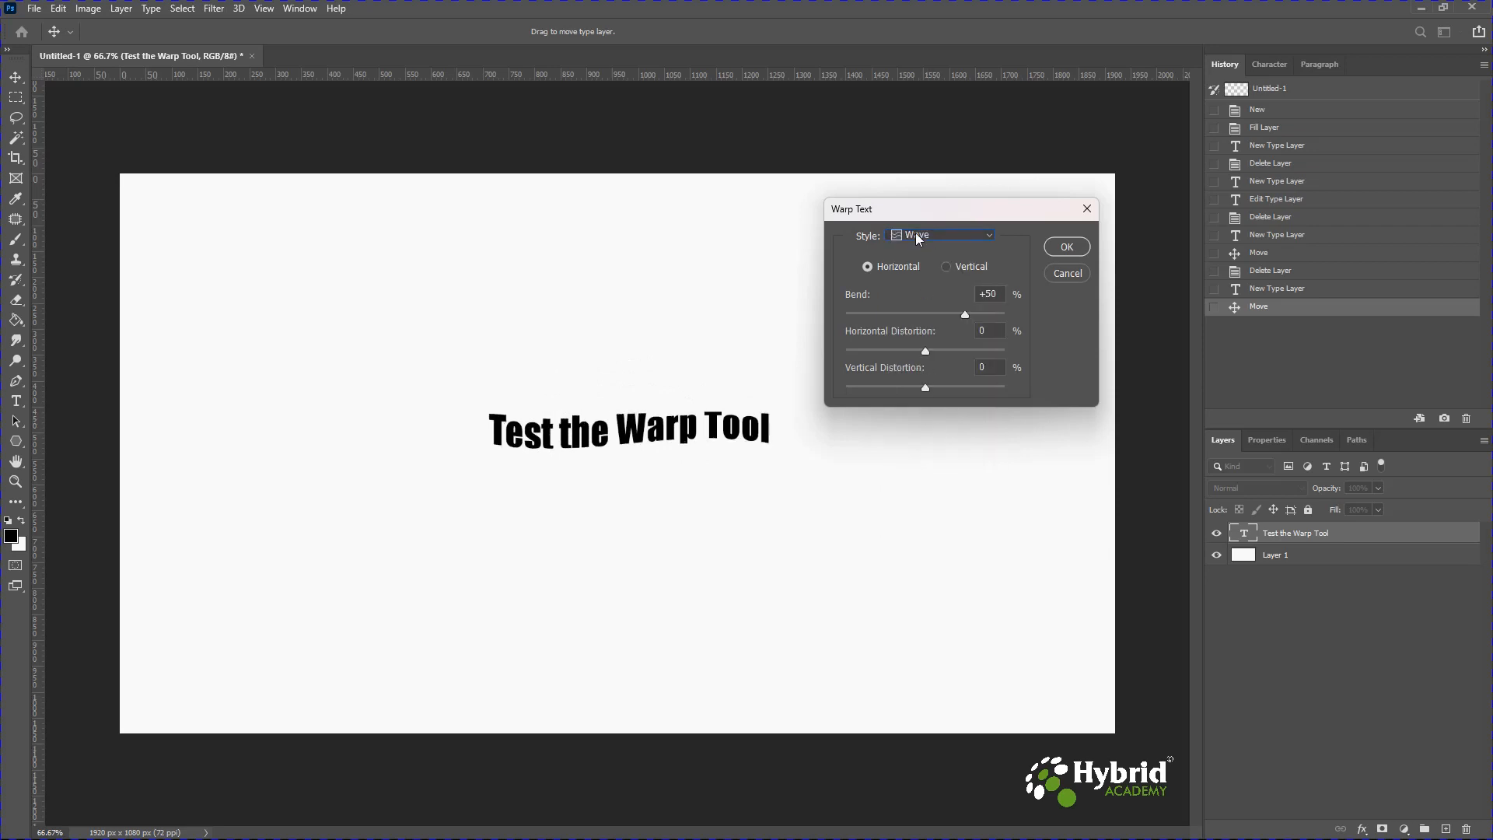
click(917, 234)
click(915, 459)
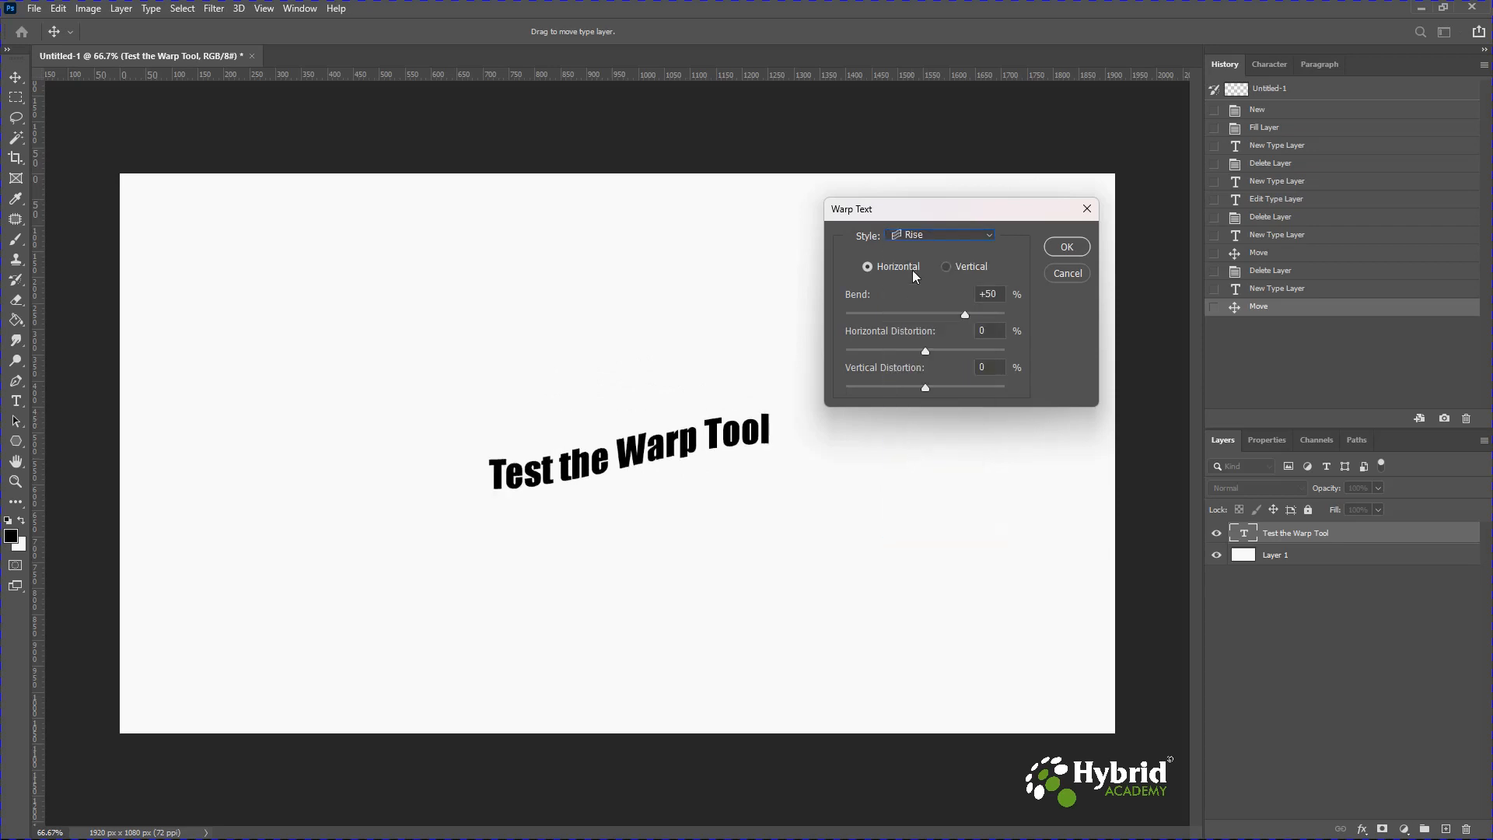
click(913, 236)
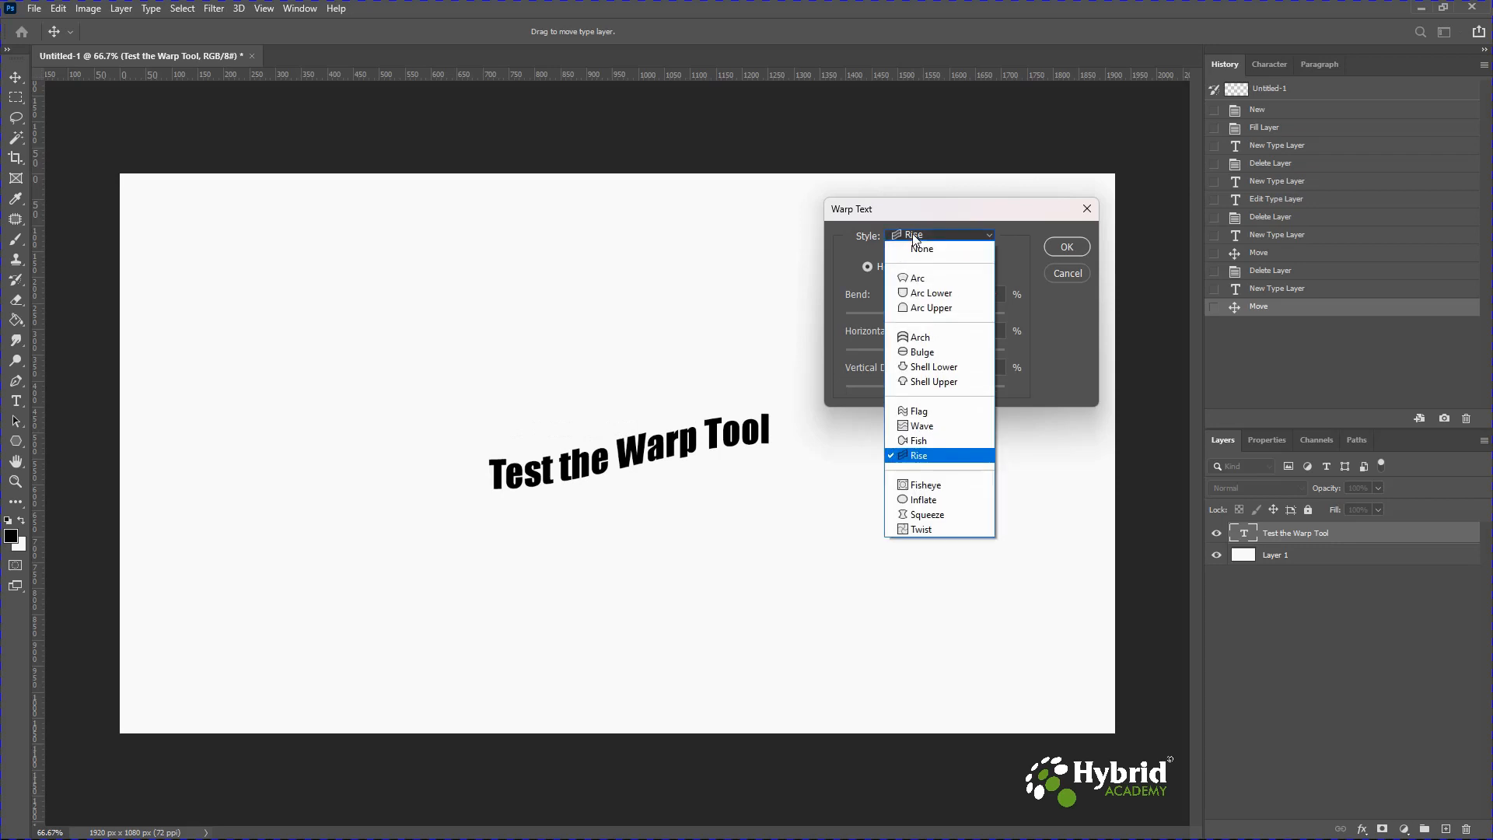
click(913, 410)
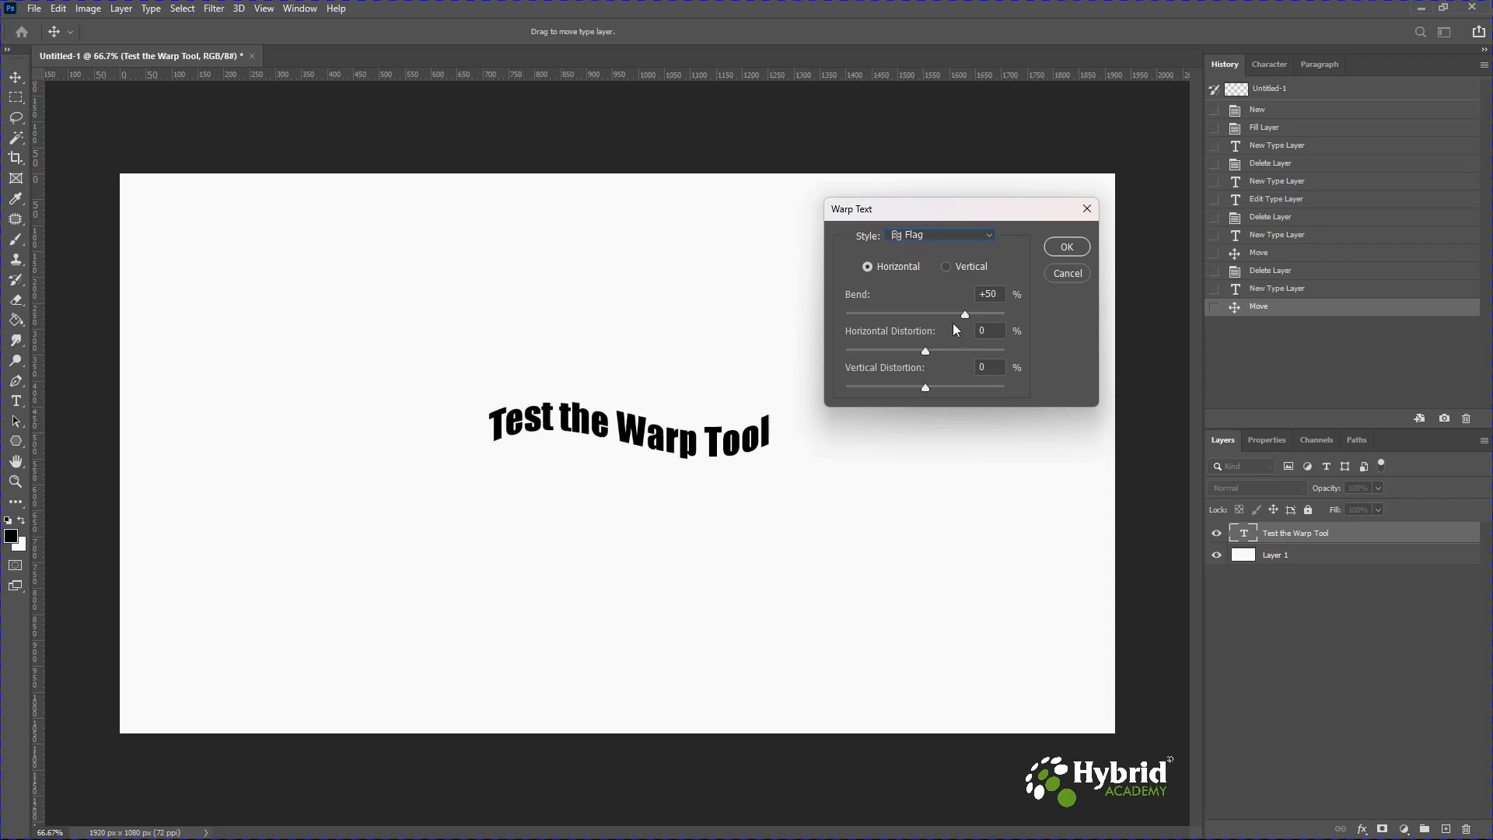
Set the Flag warp's bend to +48% and its horizontal distortion to +80%.
drag(1000, 311, 884, 319)
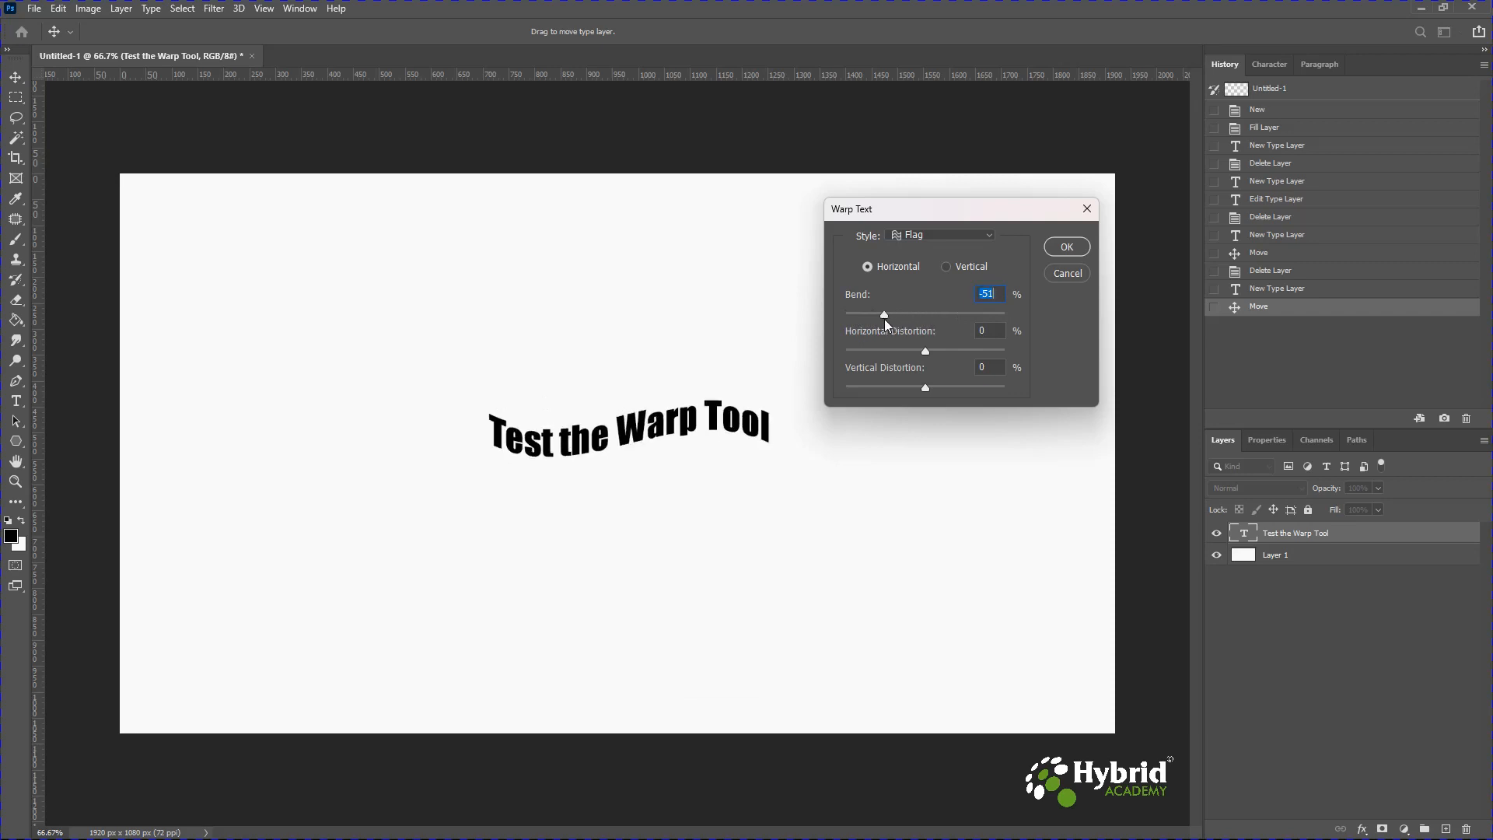
drag(886, 317, 963, 319)
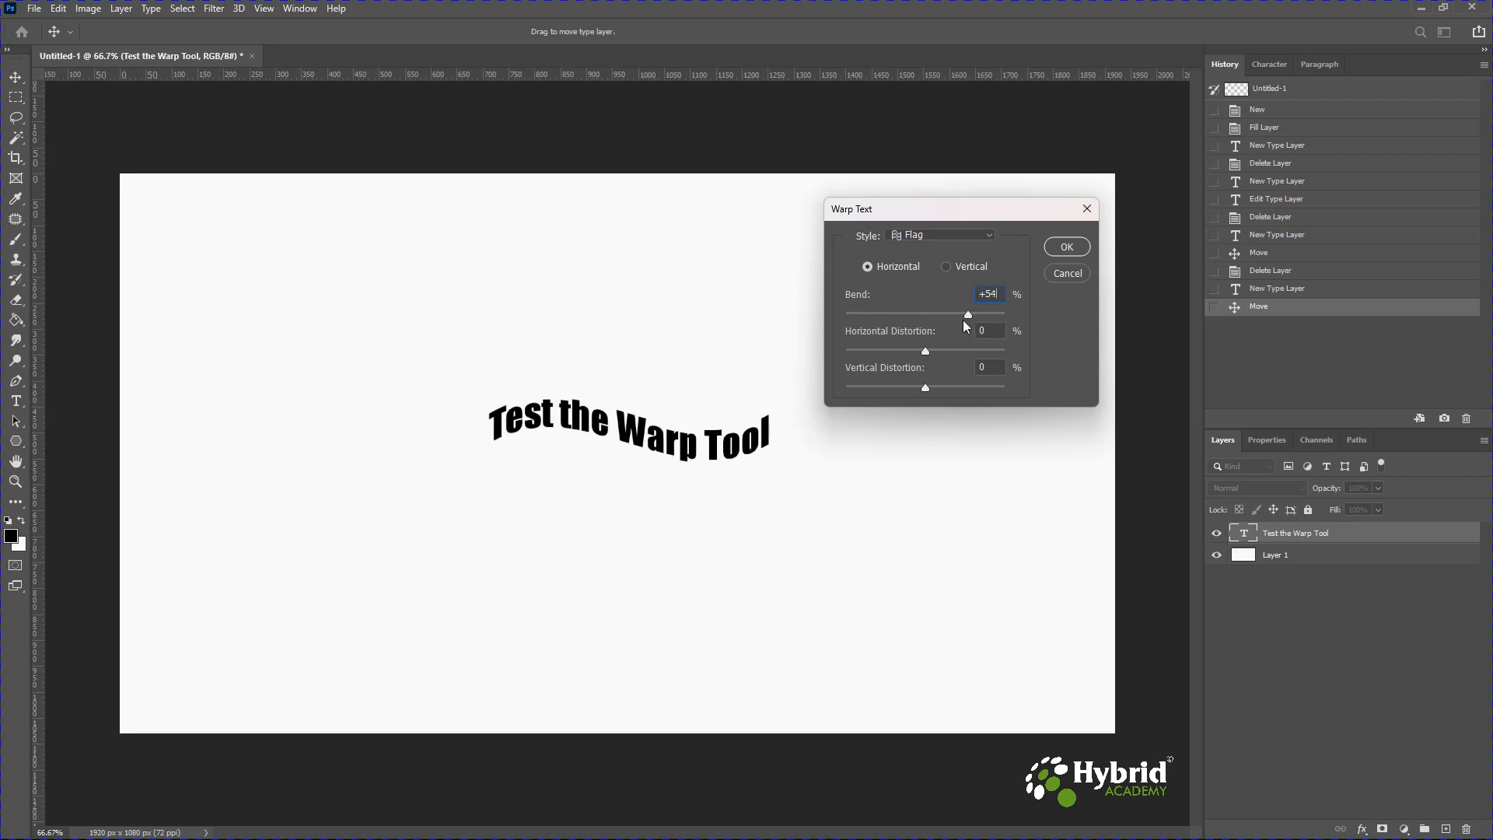
click(936, 352)
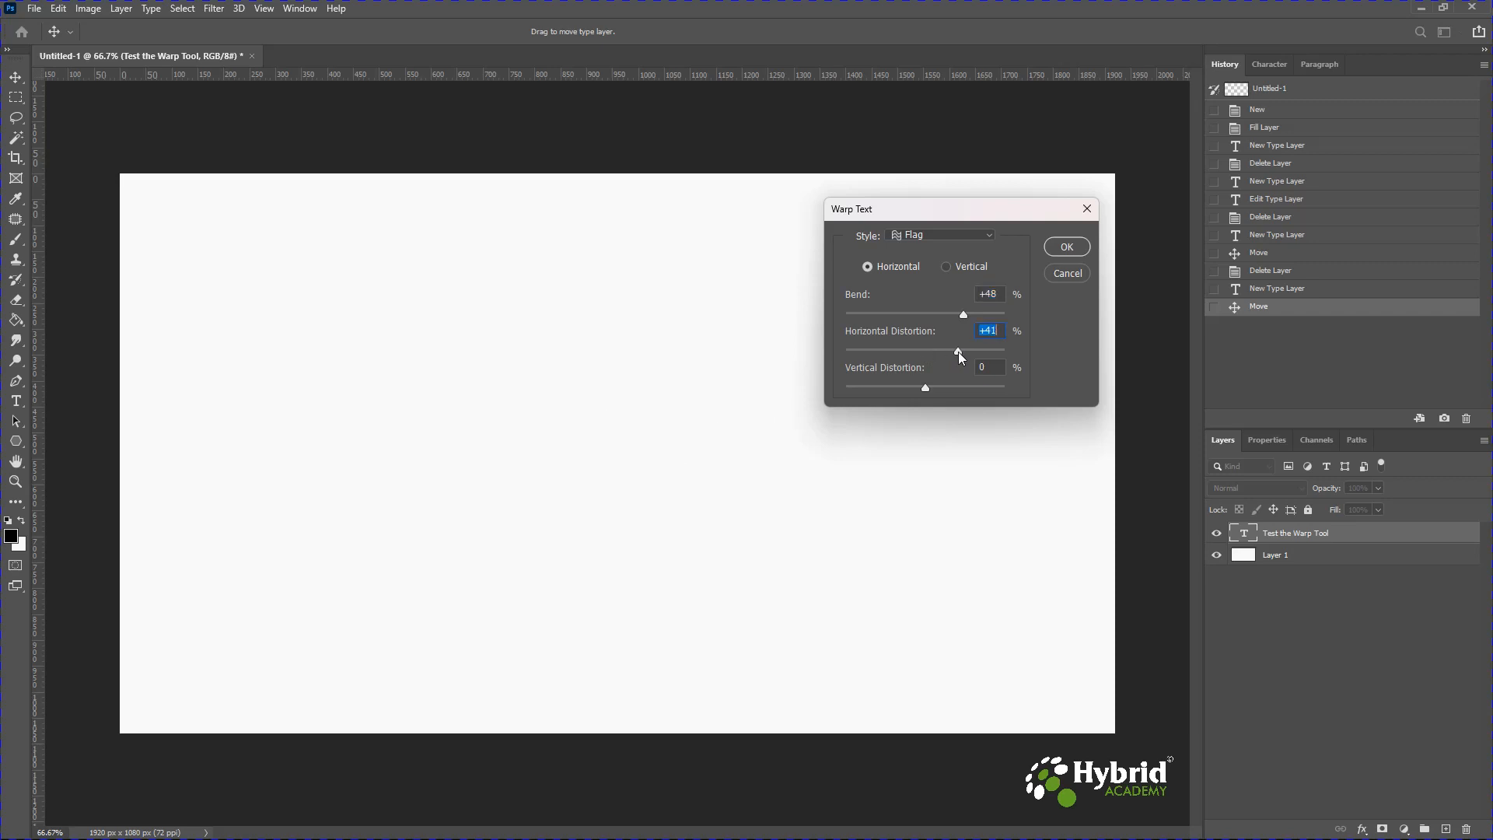
drag(937, 353, 911, 352)
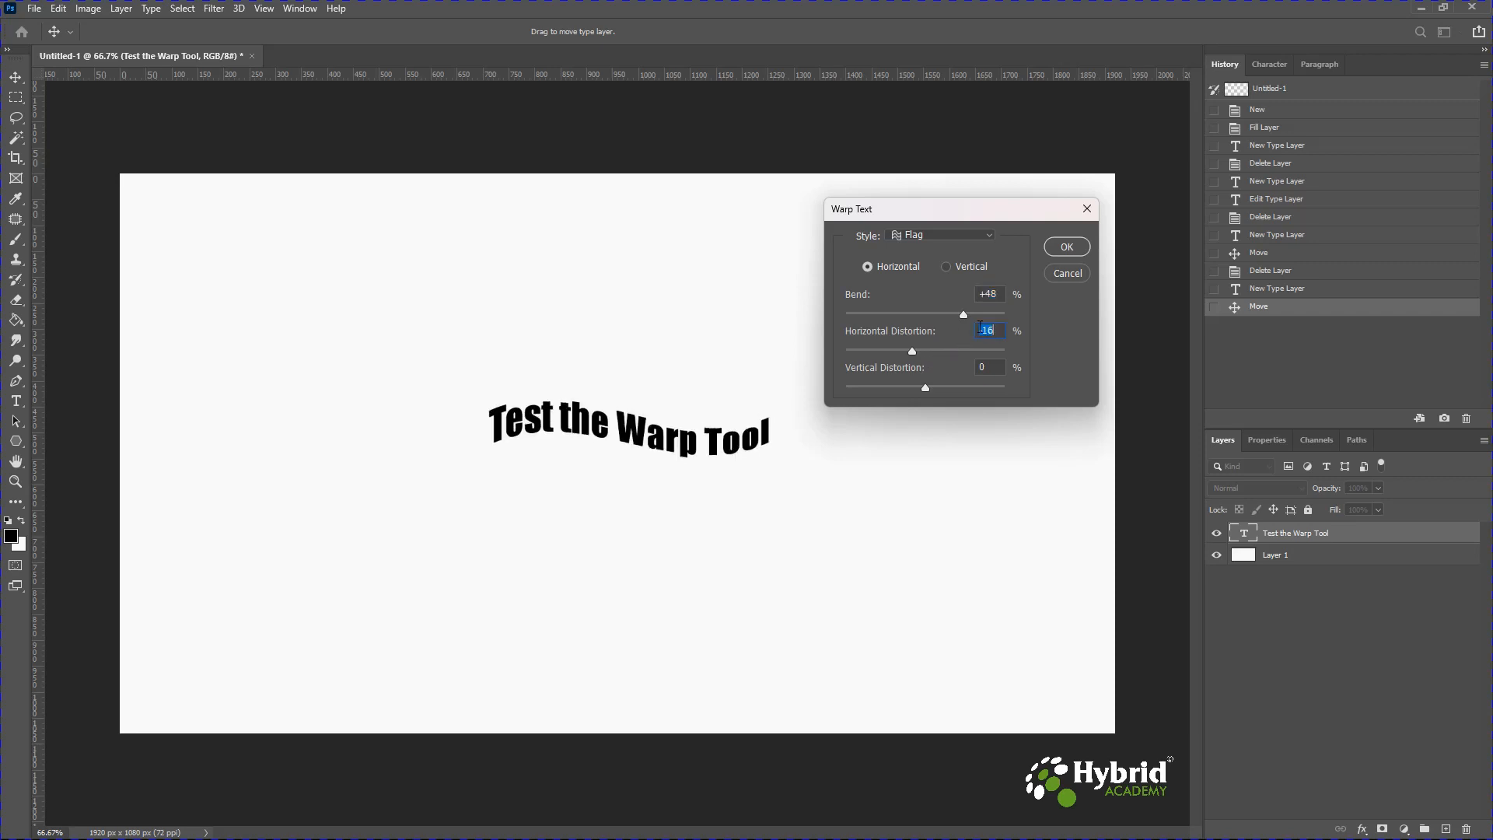
scroll(998, 338, down, 20)
scroll(995, 331, down, 20)
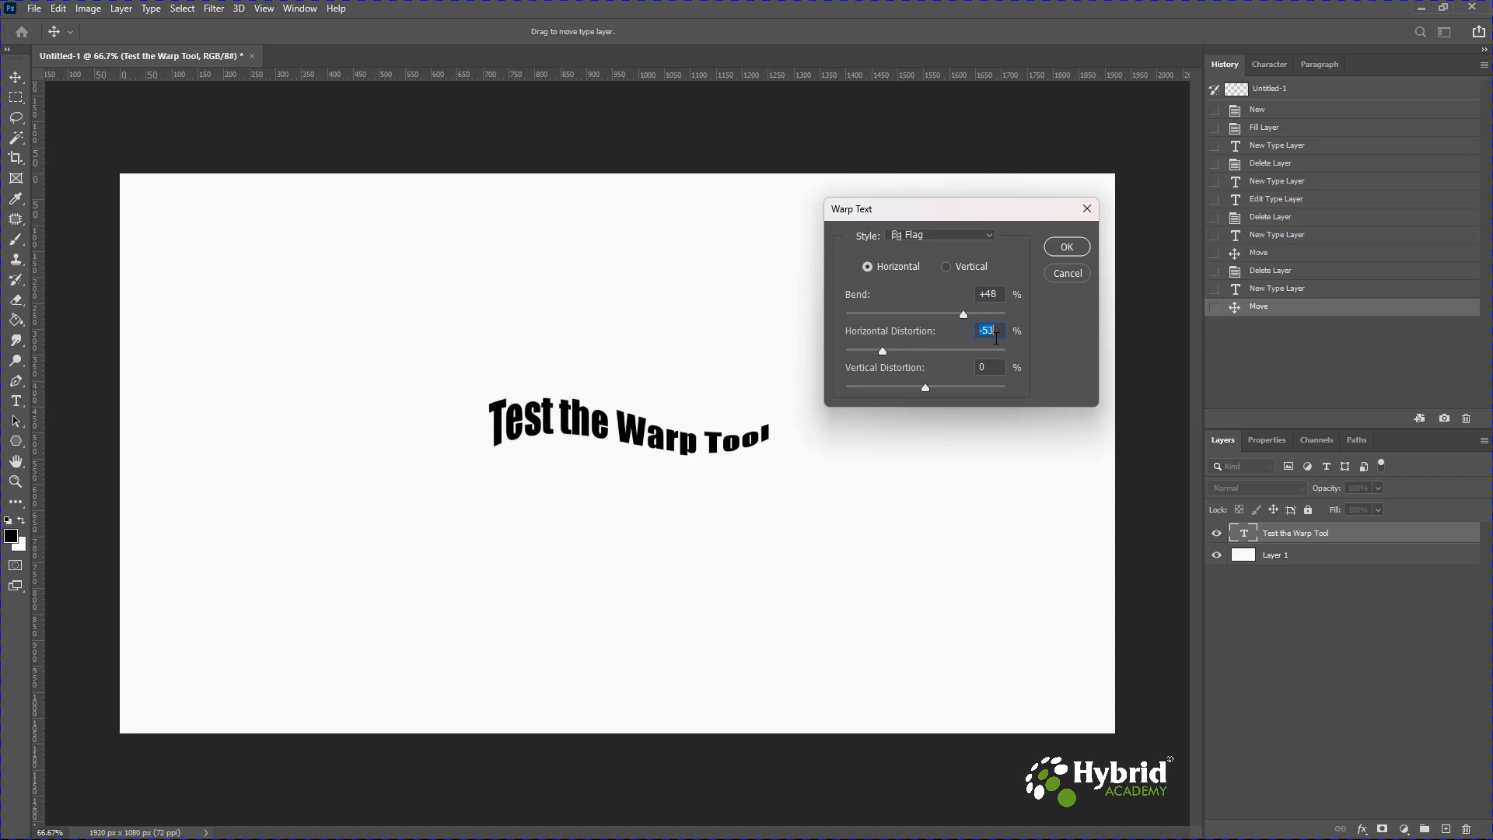
drag(874, 351, 923, 348)
scroll(991, 329, up, 20)
scroll(992, 327, up, 20)
scroll(992, 327, up, 17)
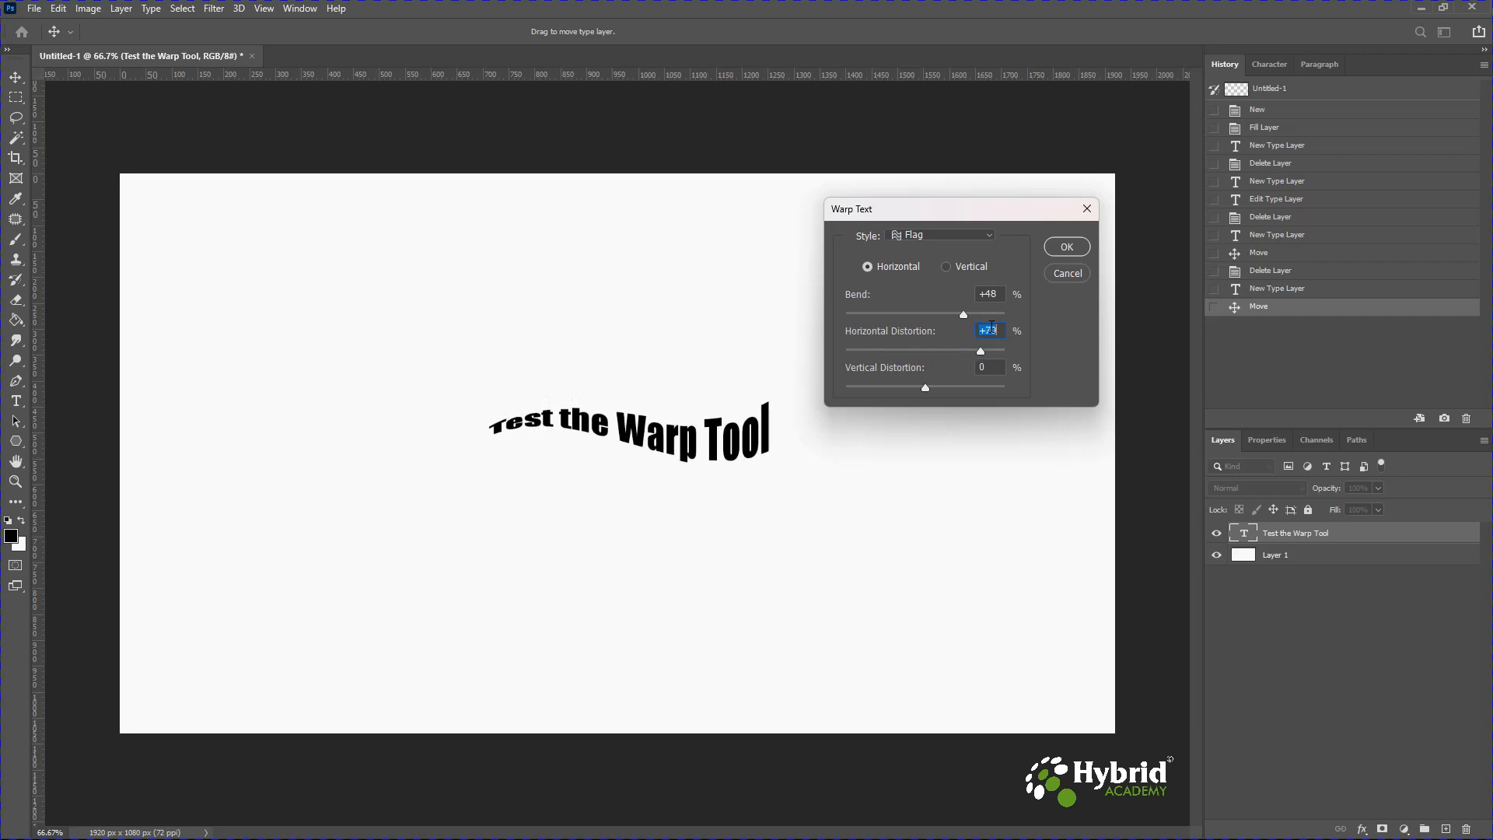
Set the vertical distortion to +18% and switch the warp style to Inflate.
click(989, 366)
scroll(992, 364, down, 13)
scroll(991, 357, up, 1)
scroll(991, 354, up, 20)
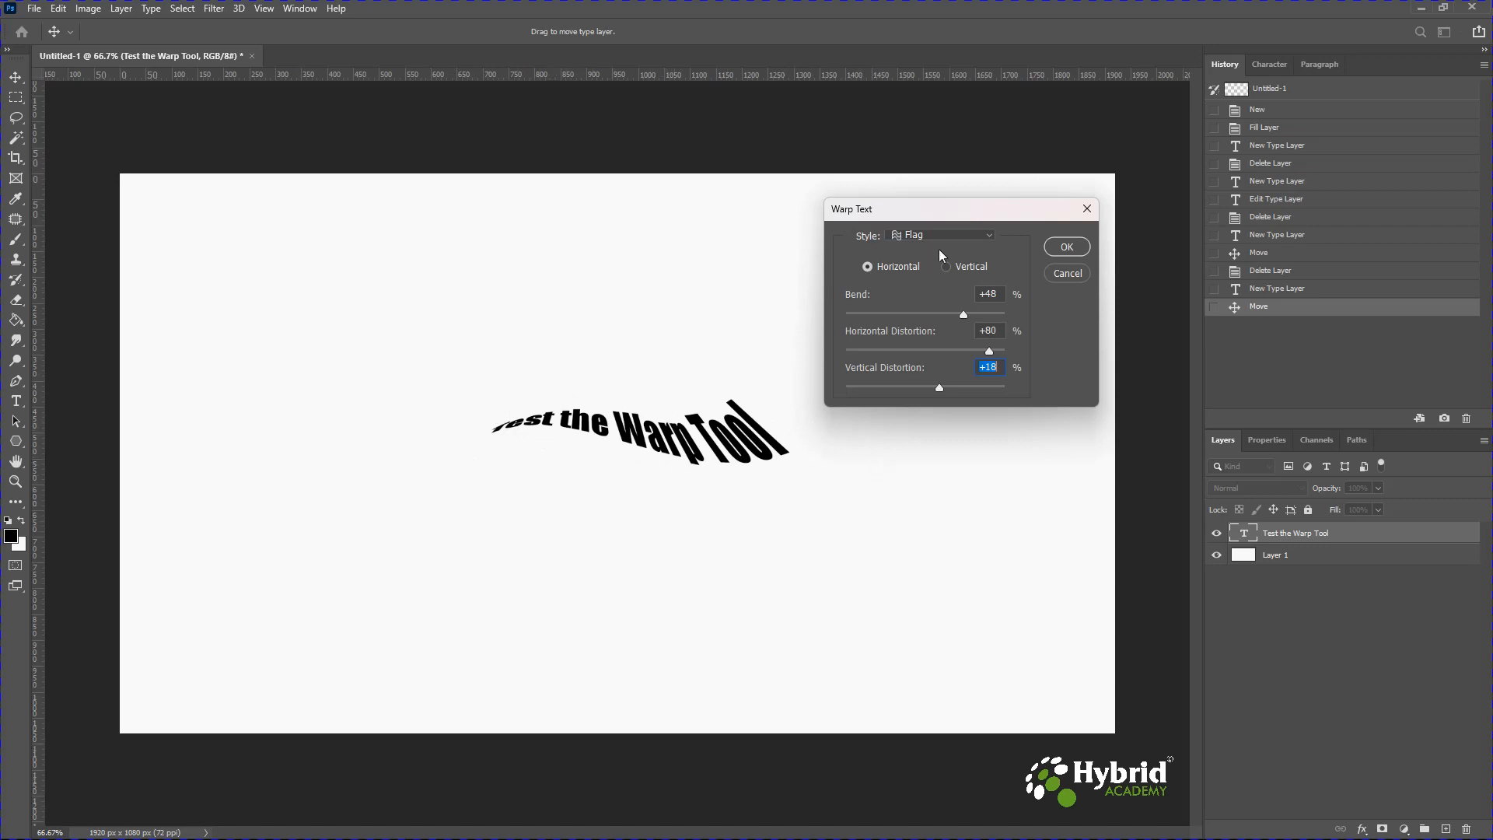
click(957, 235)
click(934, 430)
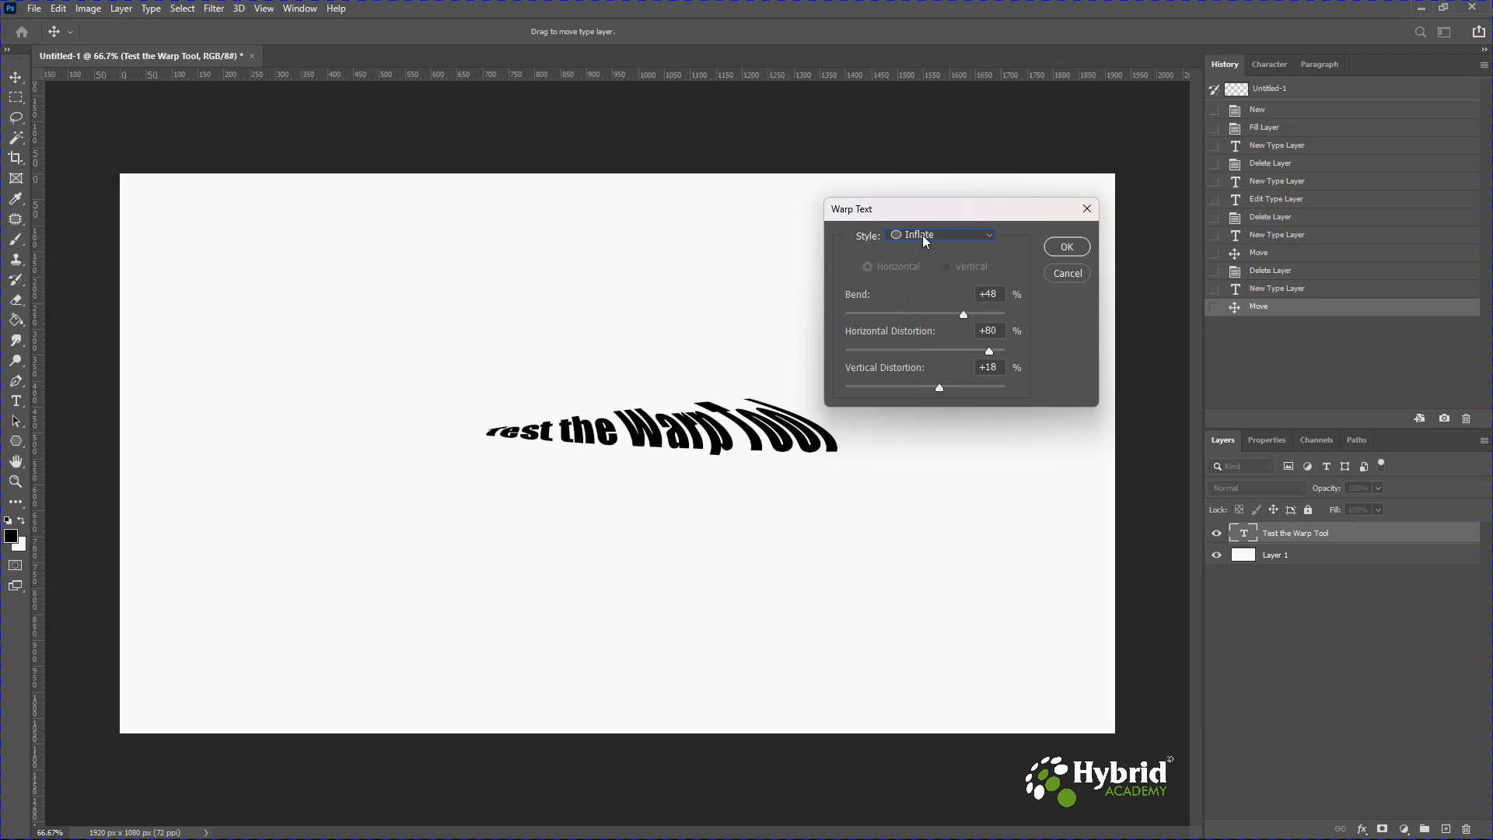
Reset the Warp Text dialog settings.
key(alt)
key(alt)
click(1074, 277)
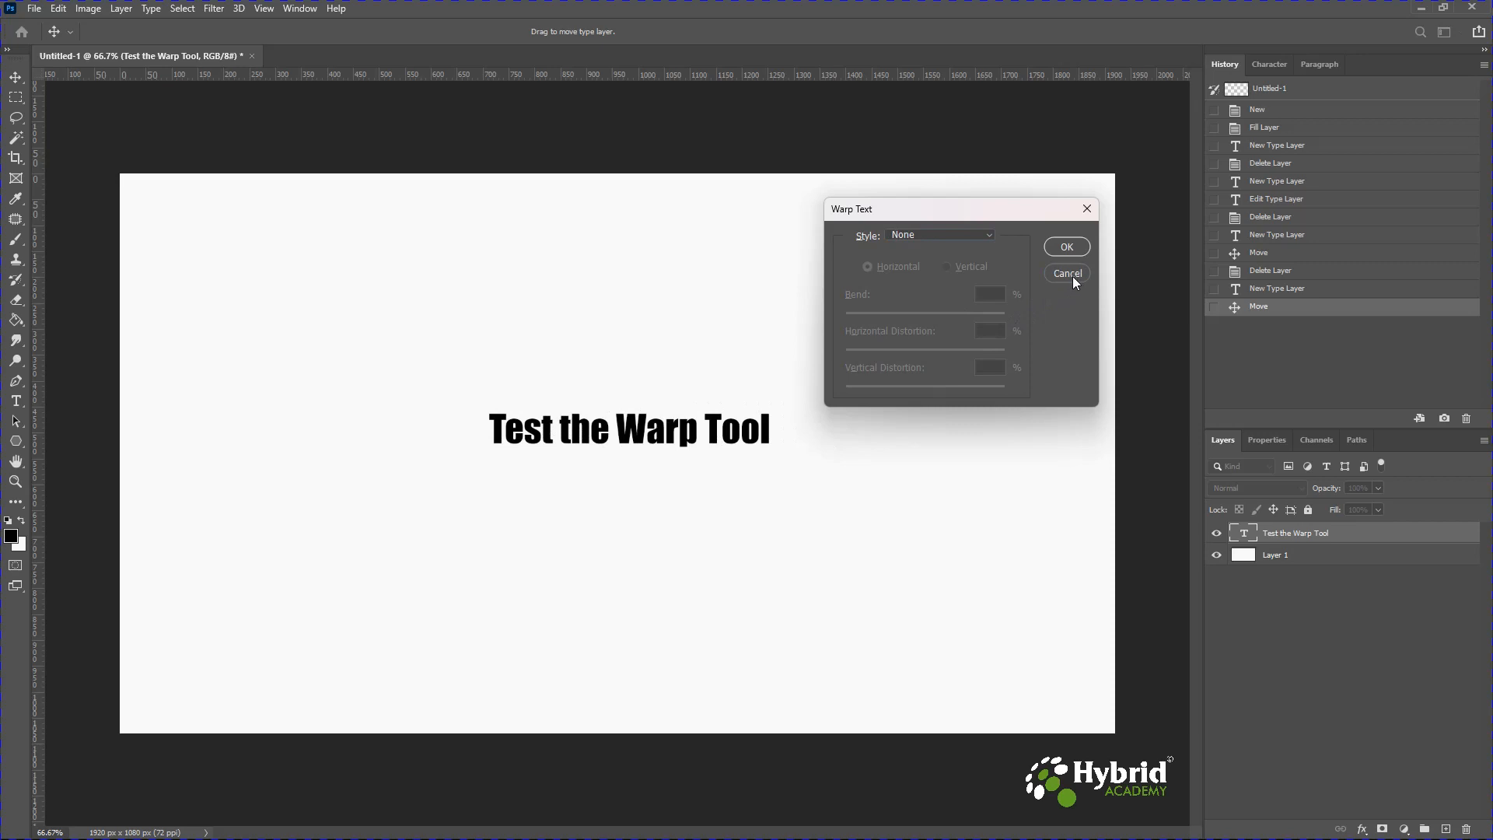
Choose the Inflate warp style and raise its bend to +90%.
click(954, 233)
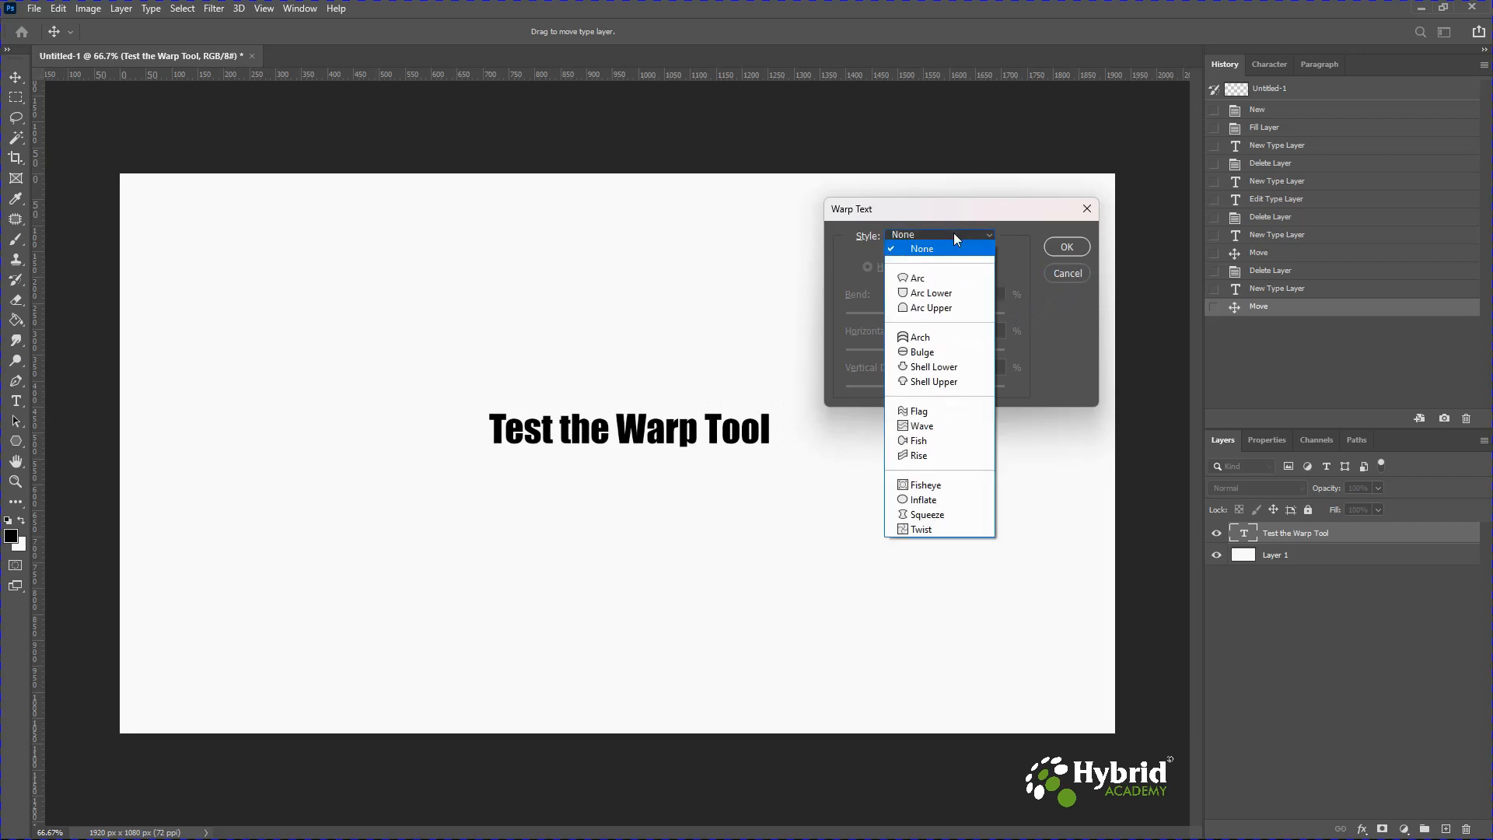
click(916, 501)
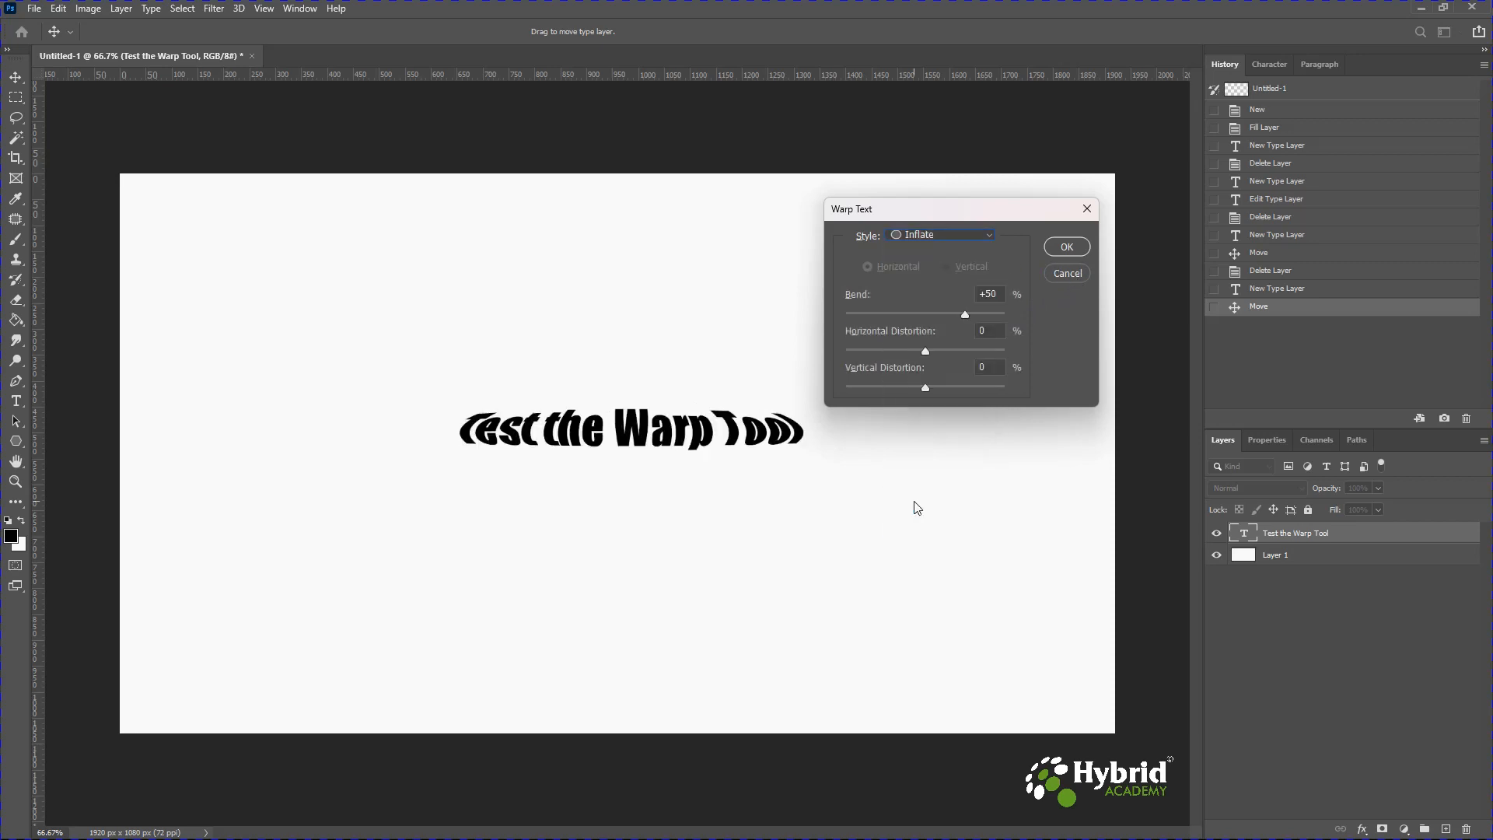
mouse_move(968, 315)
mouse_down()
mouse_move(921, 315)
mouse_move(942, 315)
mouse_up()
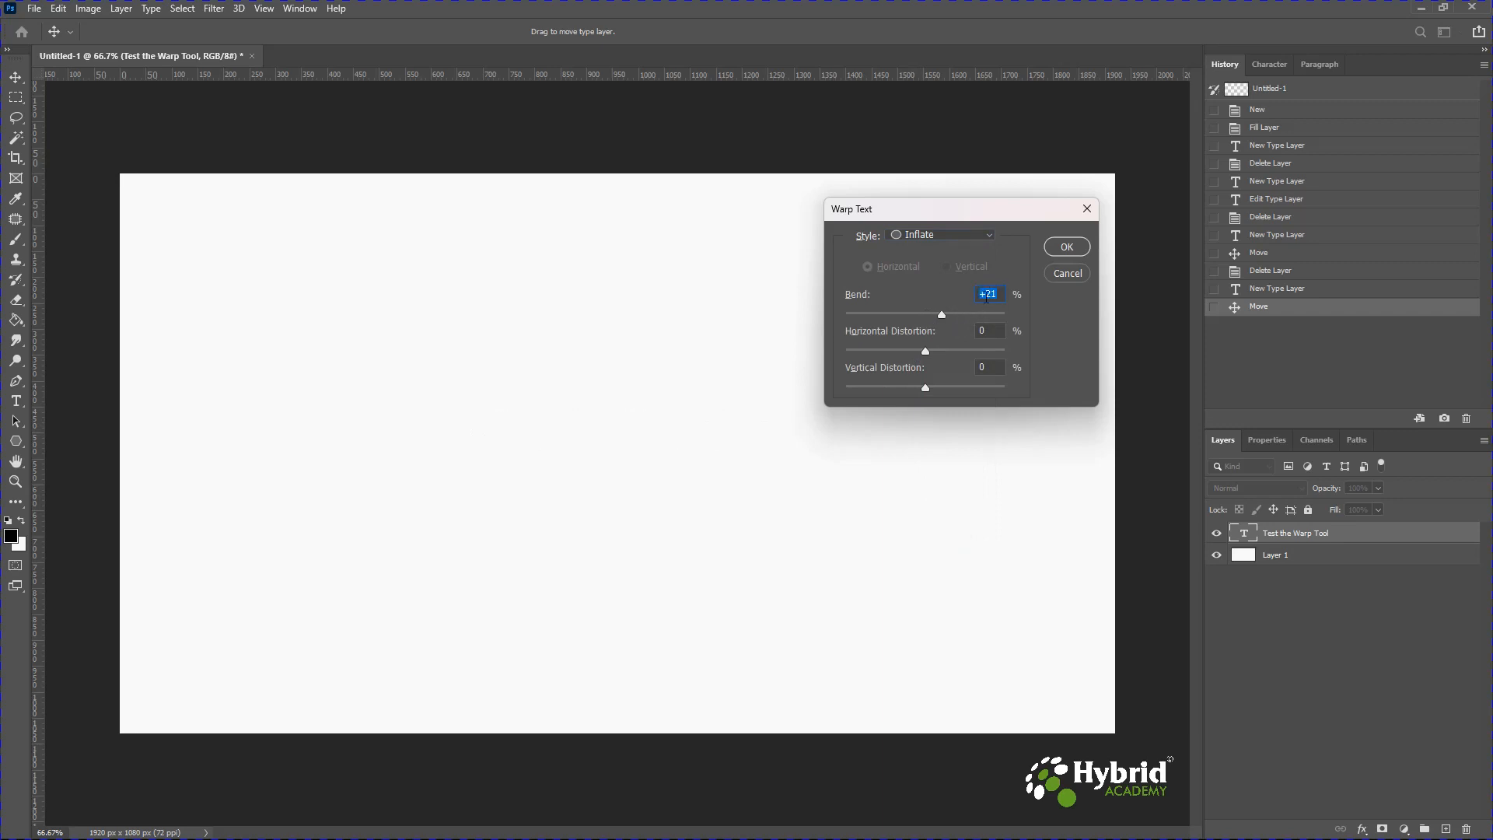
scroll(1001, 296, up, 20)
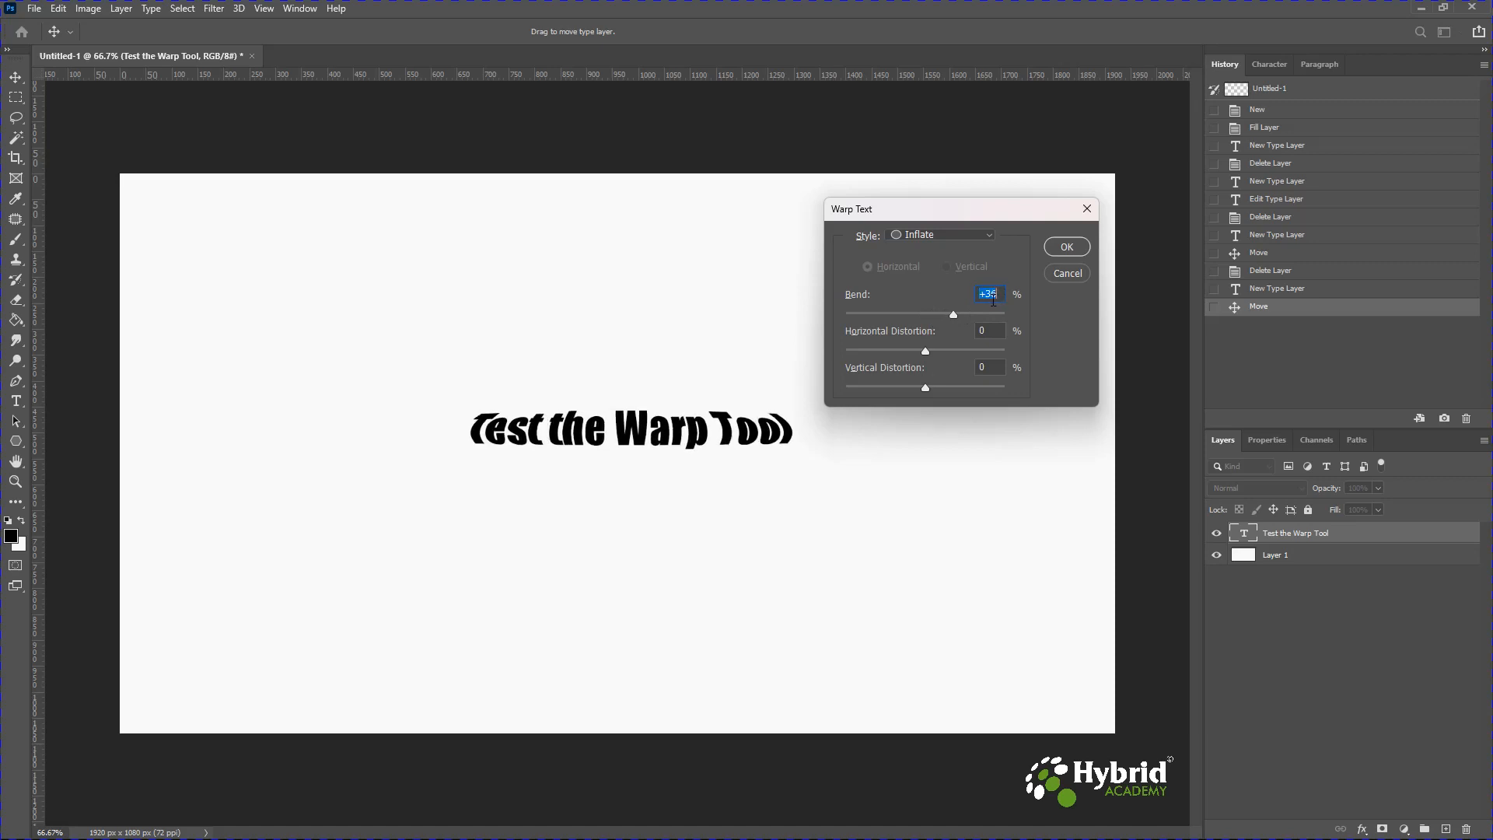
scroll(989, 300, up, 20)
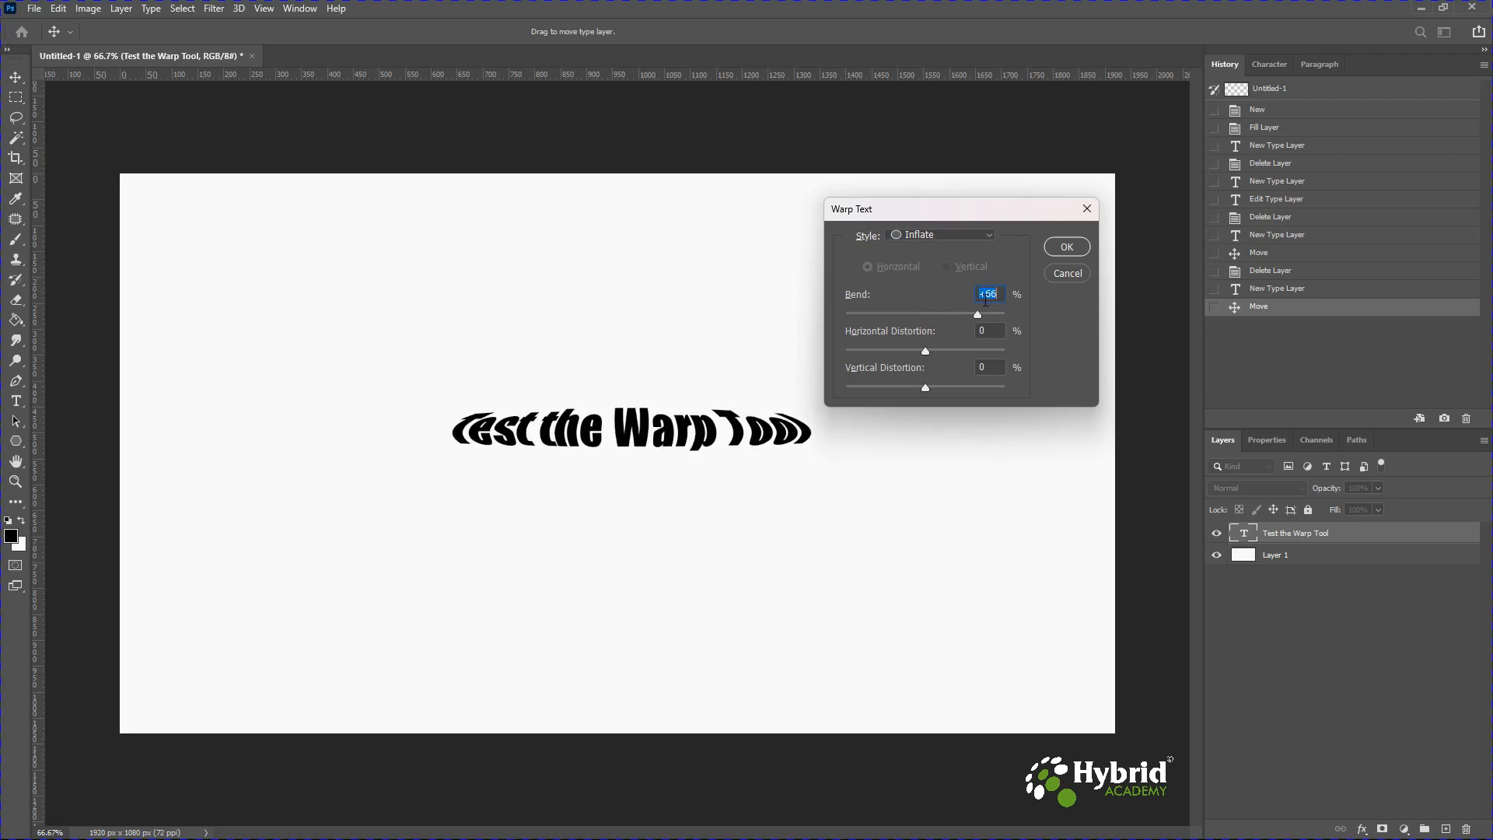
scroll(986, 299, up, 19)
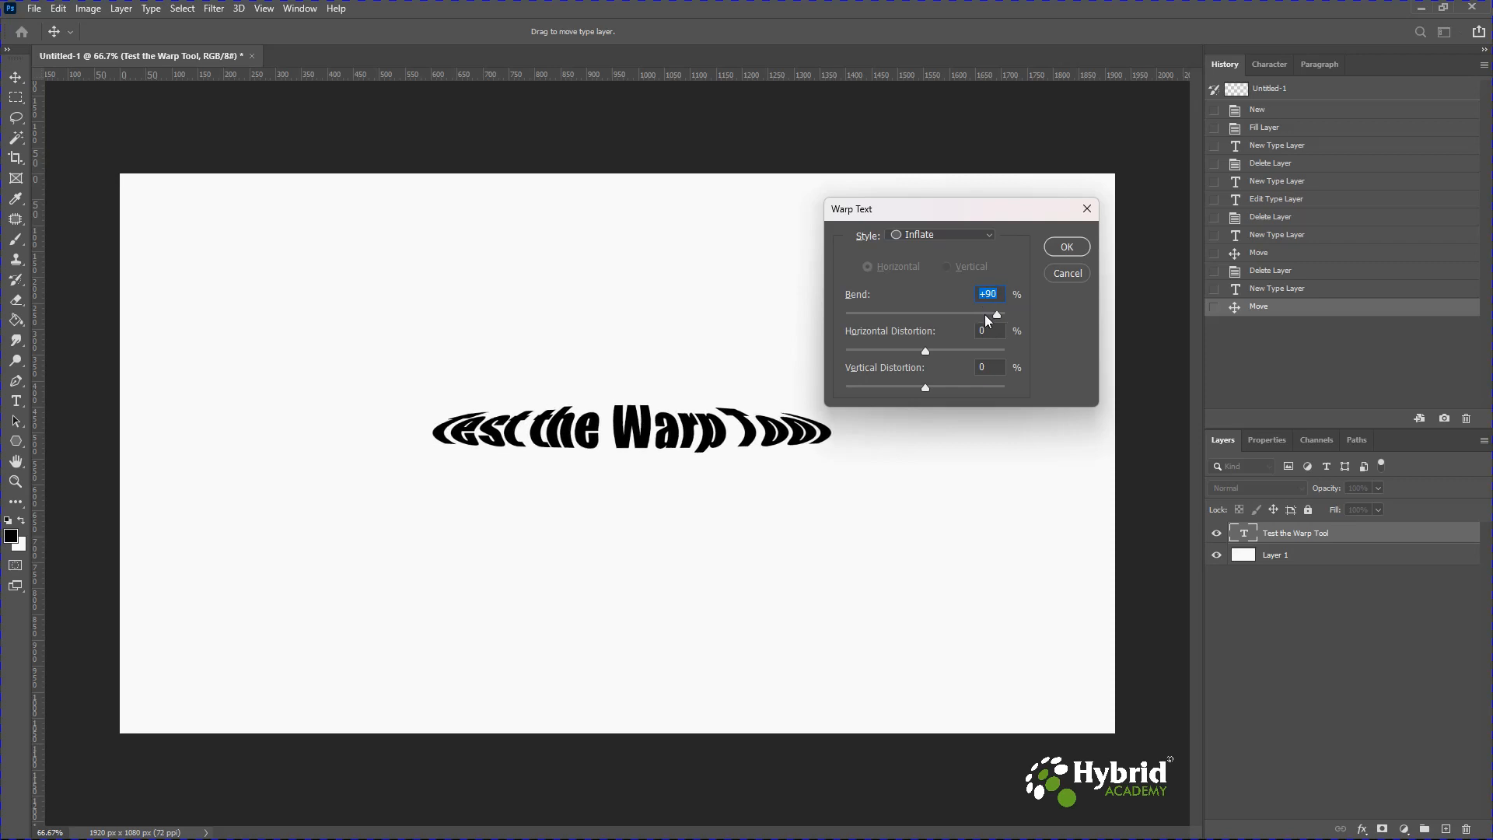
Set the Inflate warp's bend to +34%.
drag(992, 314, 928, 311)
scroll(939, 309, down, 11)
scroll(940, 311, down, 20)
scroll(943, 311, down, 12)
key(Down)
key(Down)
key(Down)
key(Down)
key(Down)
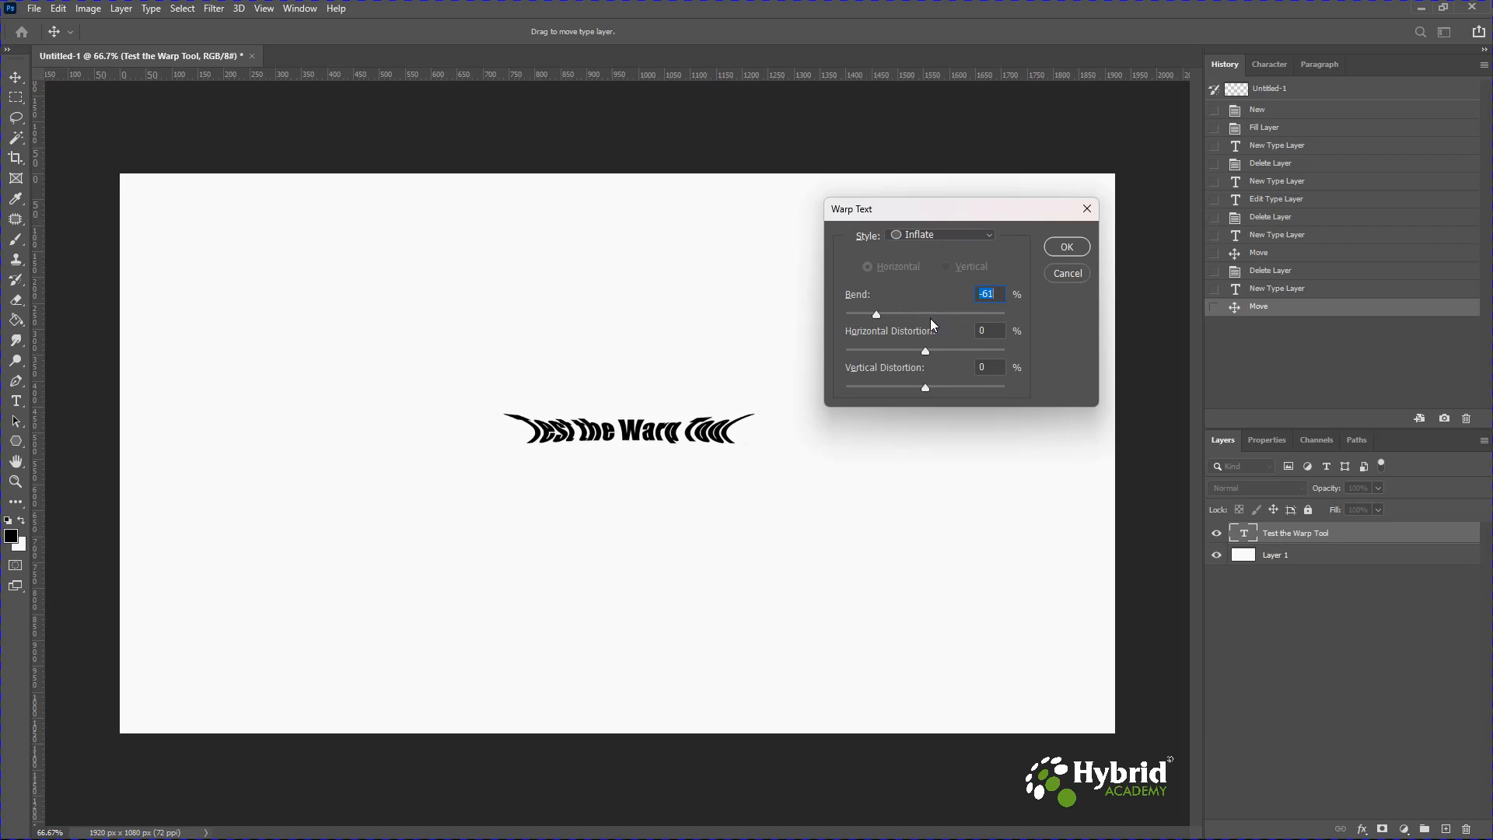
key(Up)
key(Up)
key(Up)
key(Up)
key(Up)
key(Up)
key(Up)
key(Up)
key(Up)
key(Up)
key(Up)
key(Up)
key(Up)
key(Up)
key(Up)
key(Up)
key(Up)
key(Up)
key(Up)
key(Up)
key(Up)
key(Up)
key(Up)
key(Up)
key(Up)
key(Up)
key(Up)
key(Up)
key(Up)
key(Up)
key(Up)
key(Up)
key(Up)
key(Up)
key(Up)
key(Up)
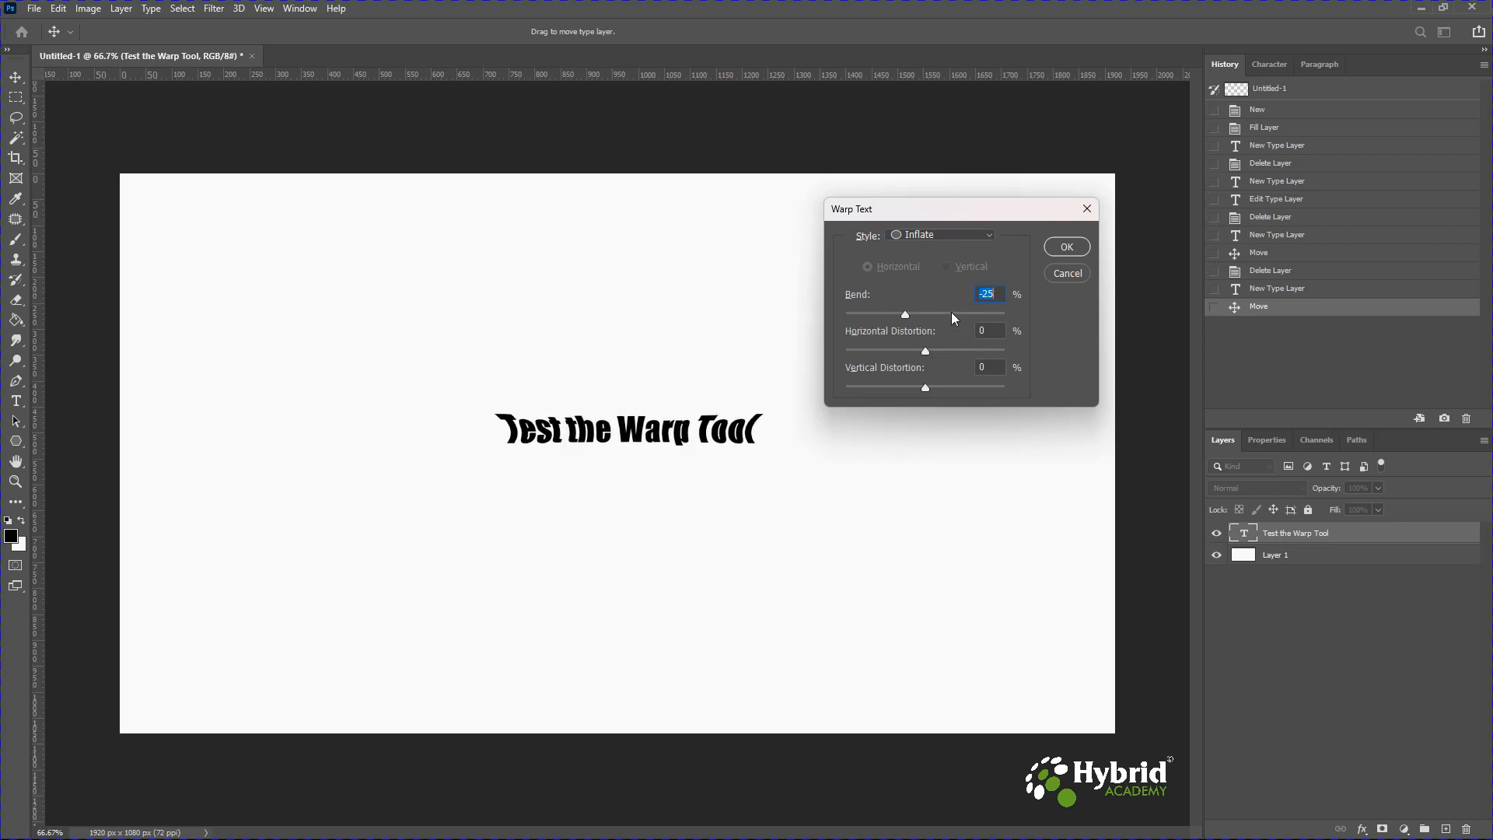
click(952, 312)
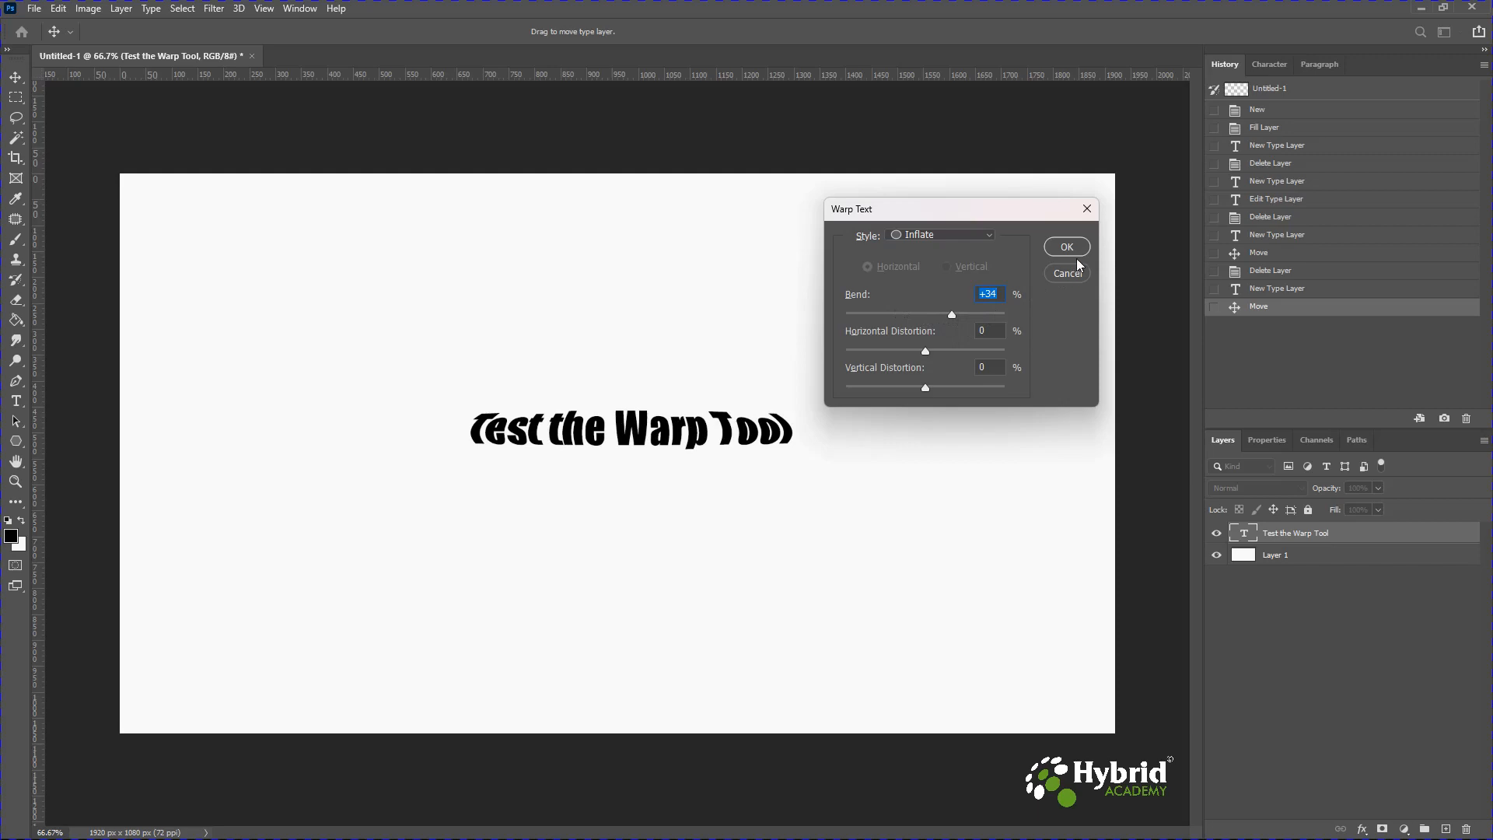
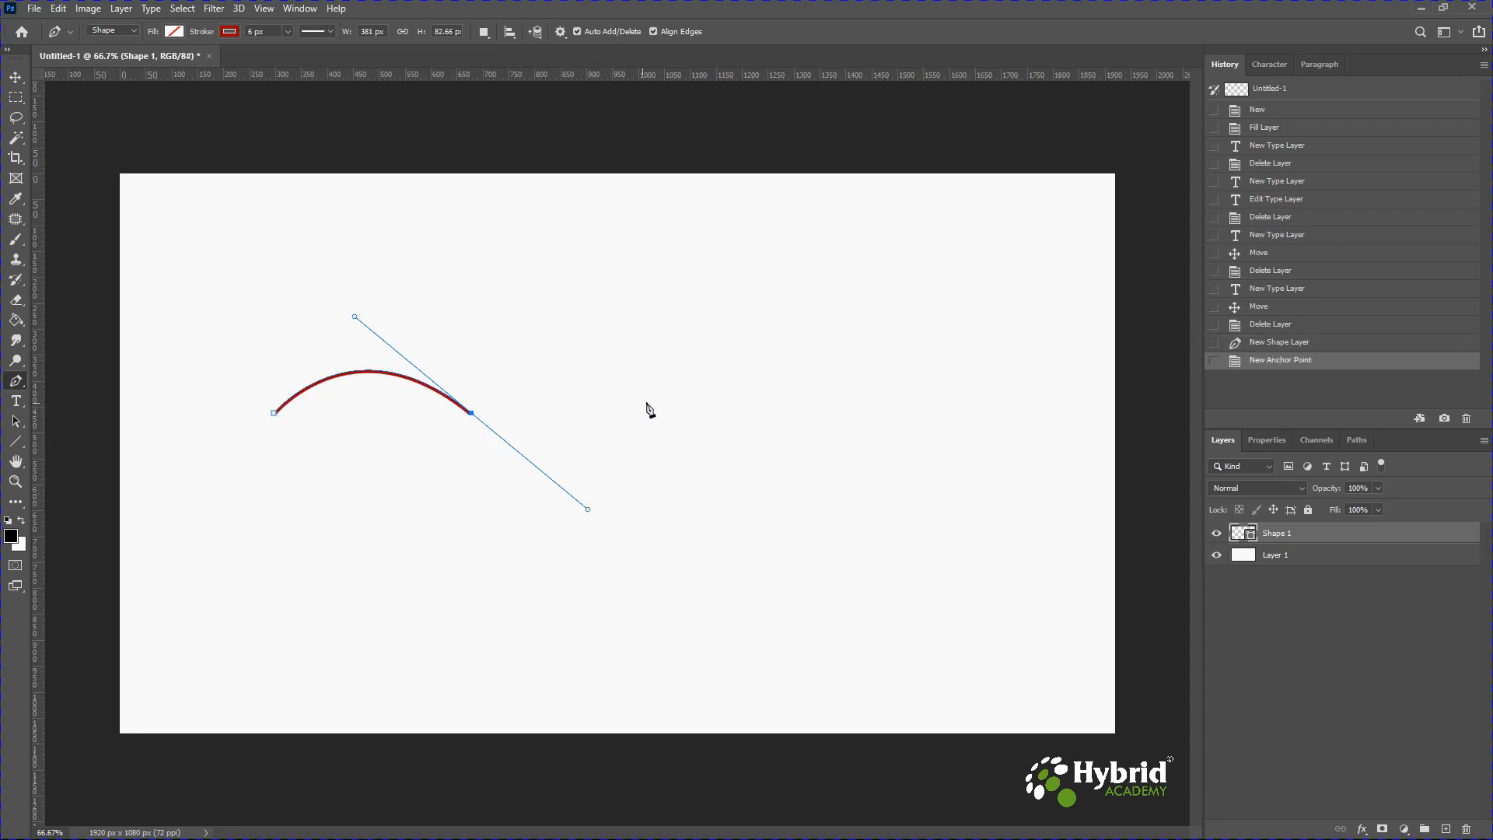
Extend the wavy path with another curved segment and type 'Test the Text Flow Path' along it.
drag(651, 402, 725, 403)
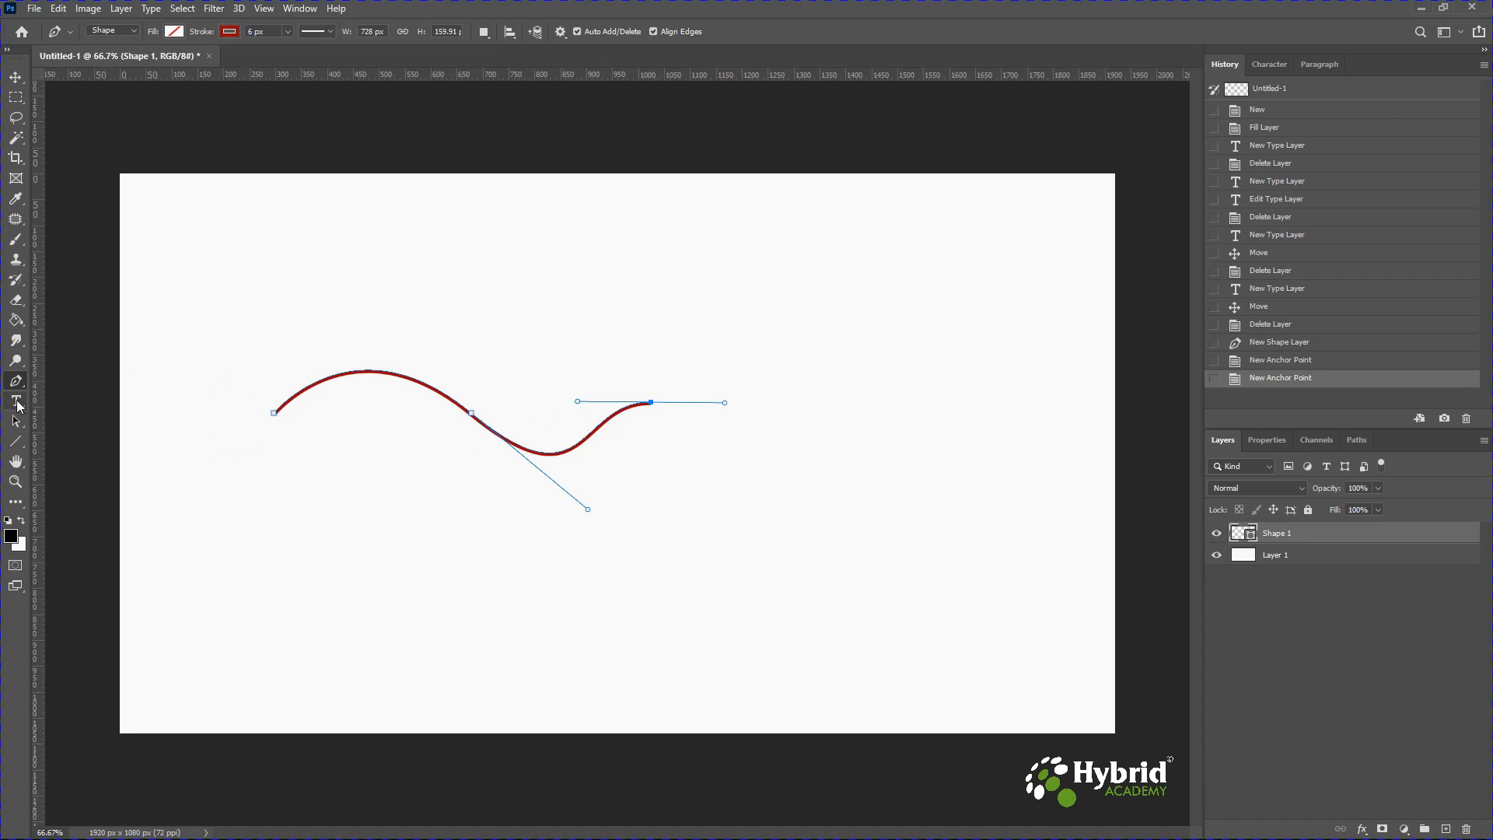
click(17, 402)
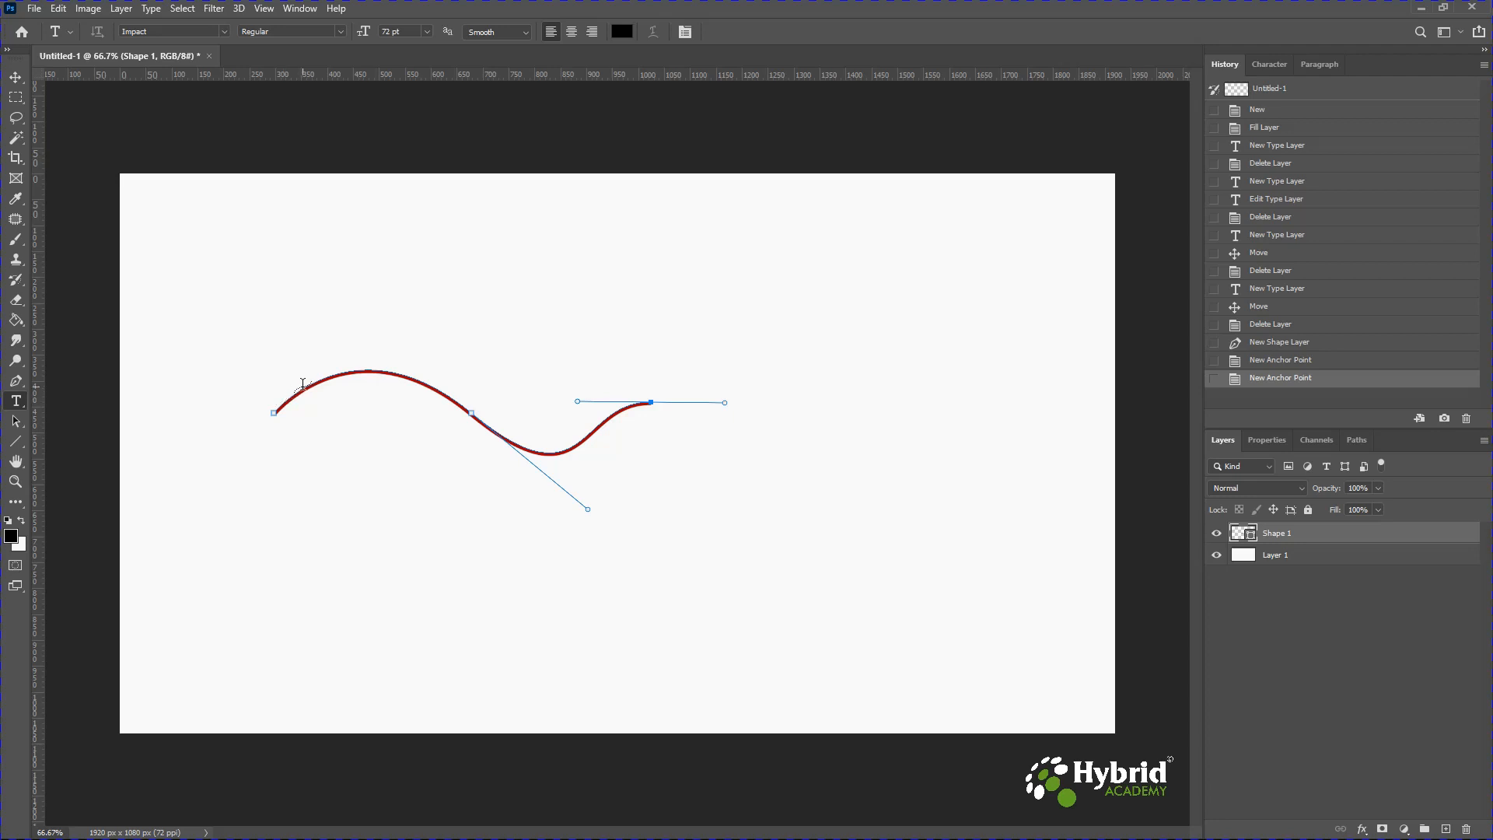
click(303, 383)
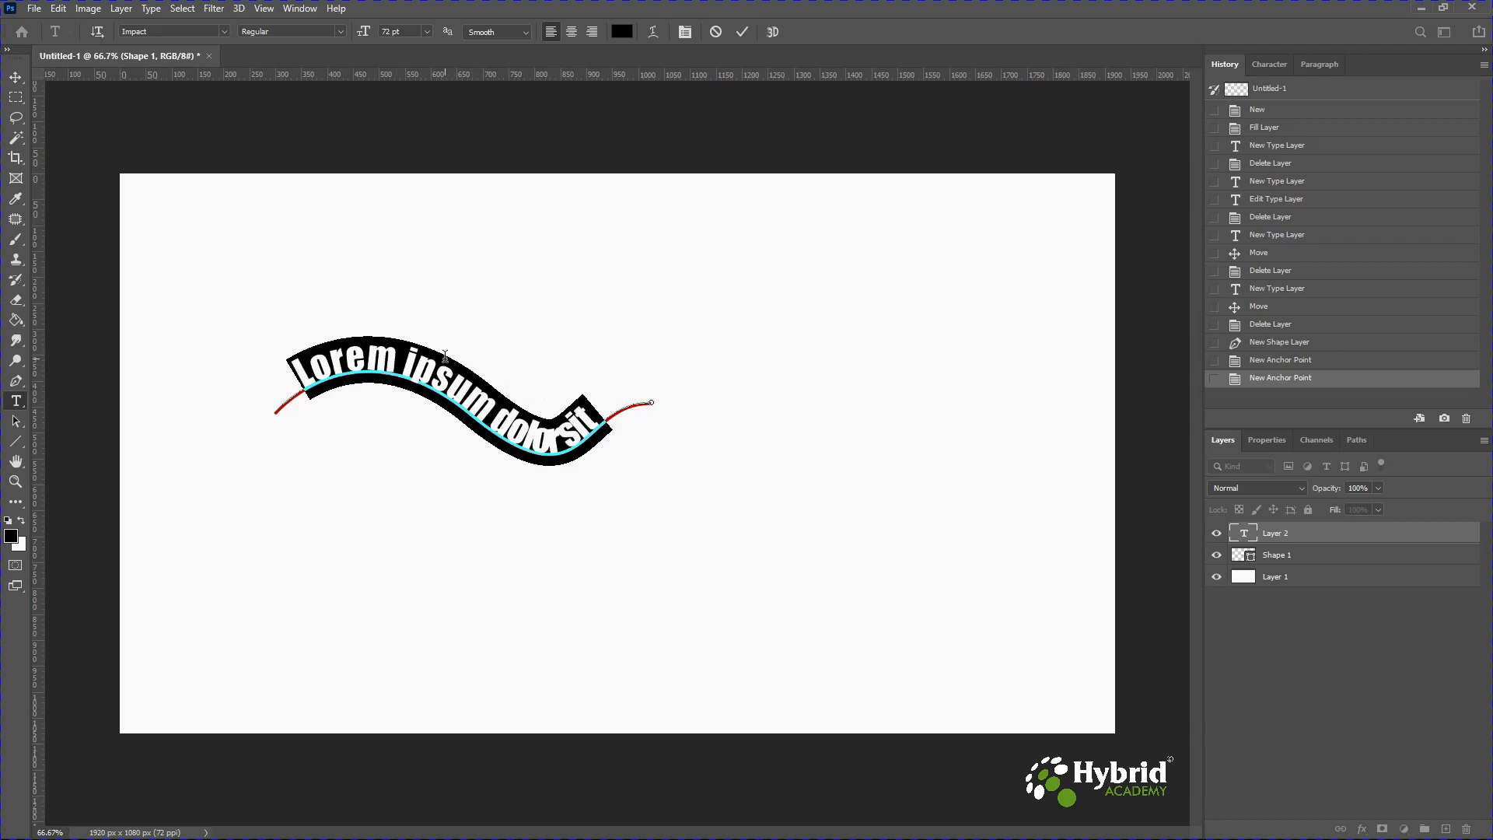
text(Test the Text FlowPath)
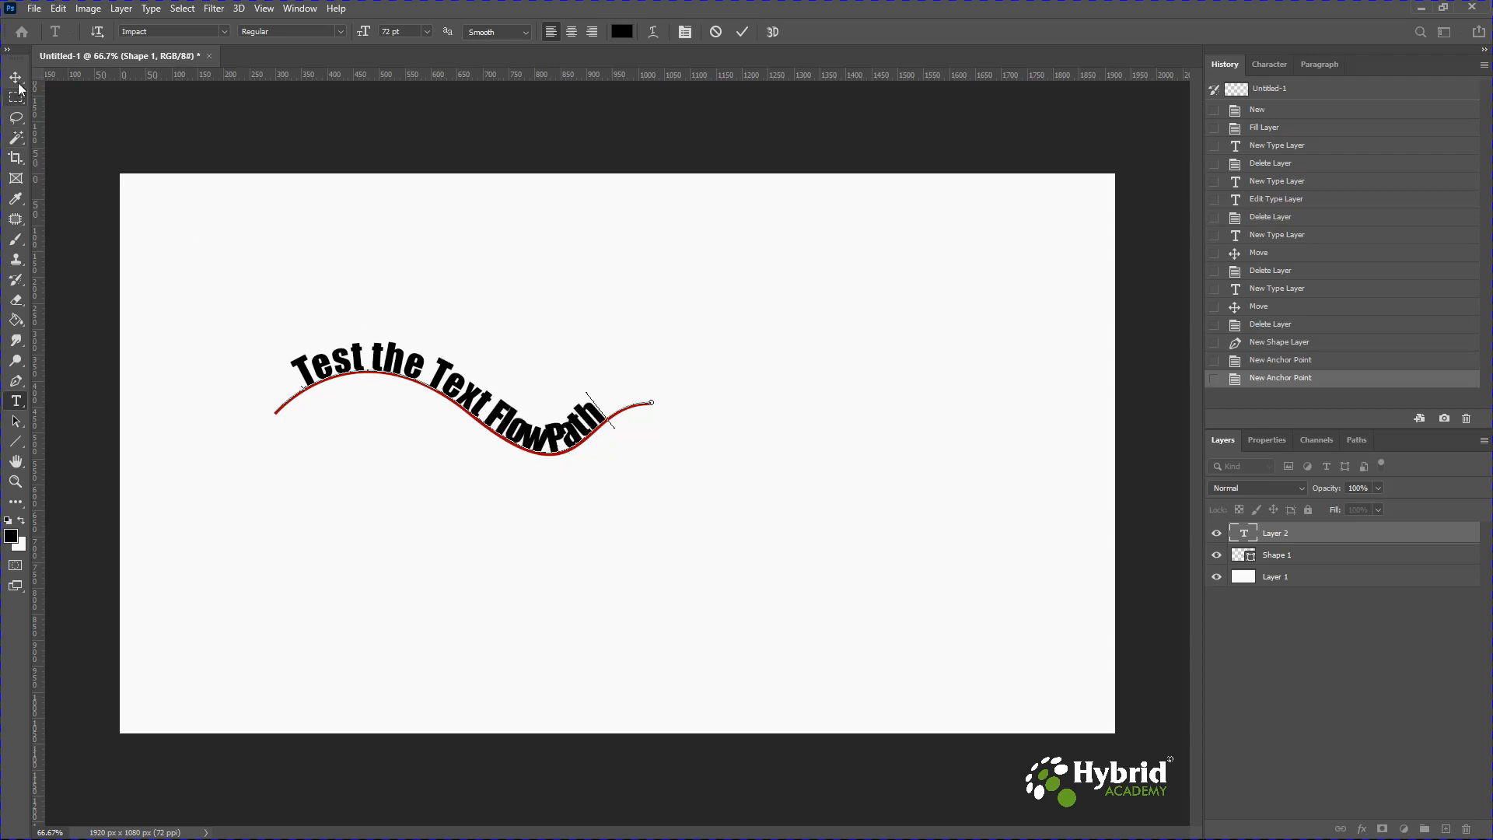
click(21, 84)
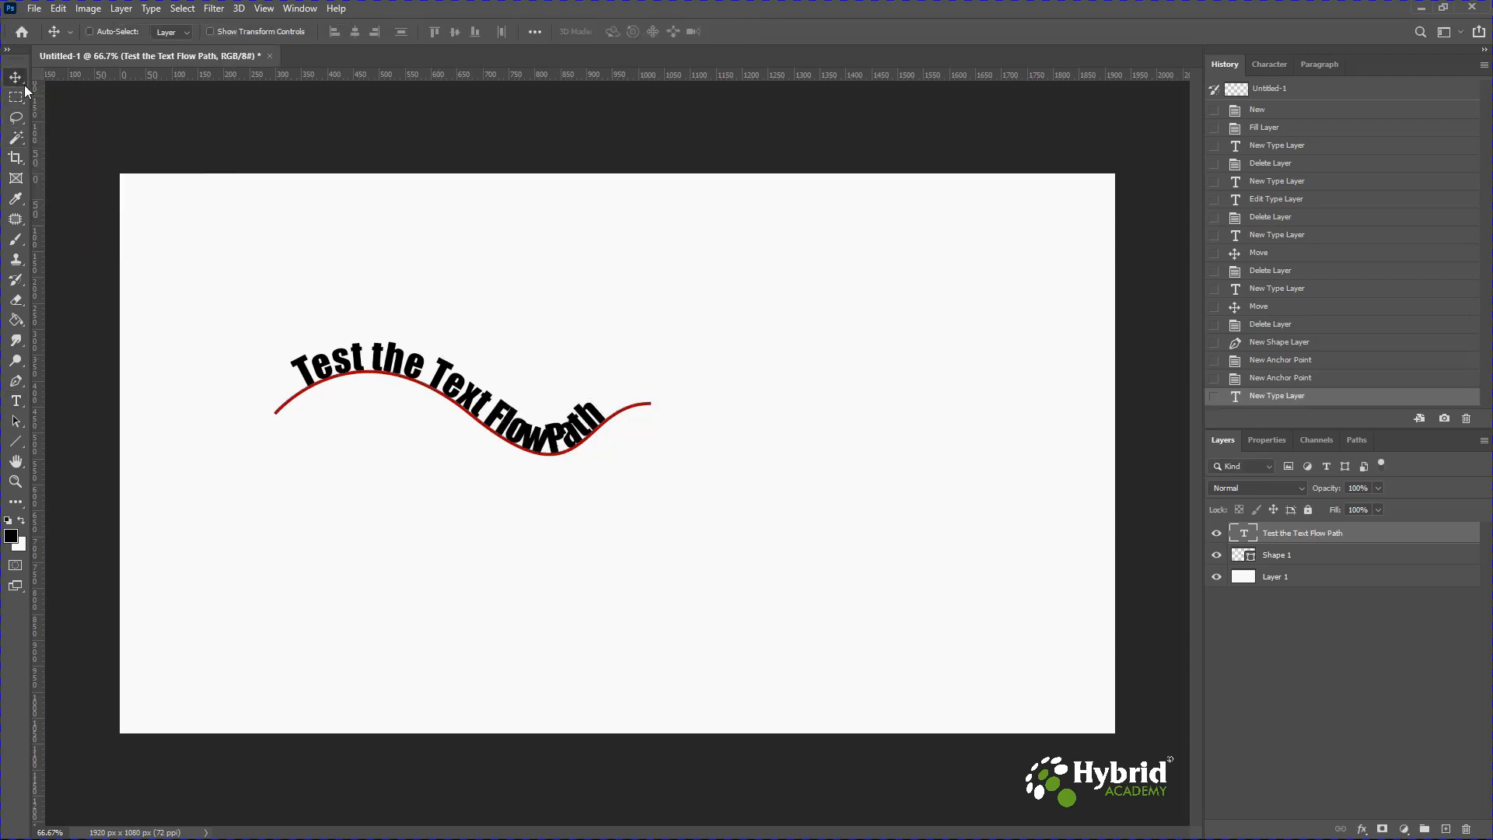
Move the path text up off the curve, then hide and show the wave shape layer.
drag(515, 438, 707, 348)
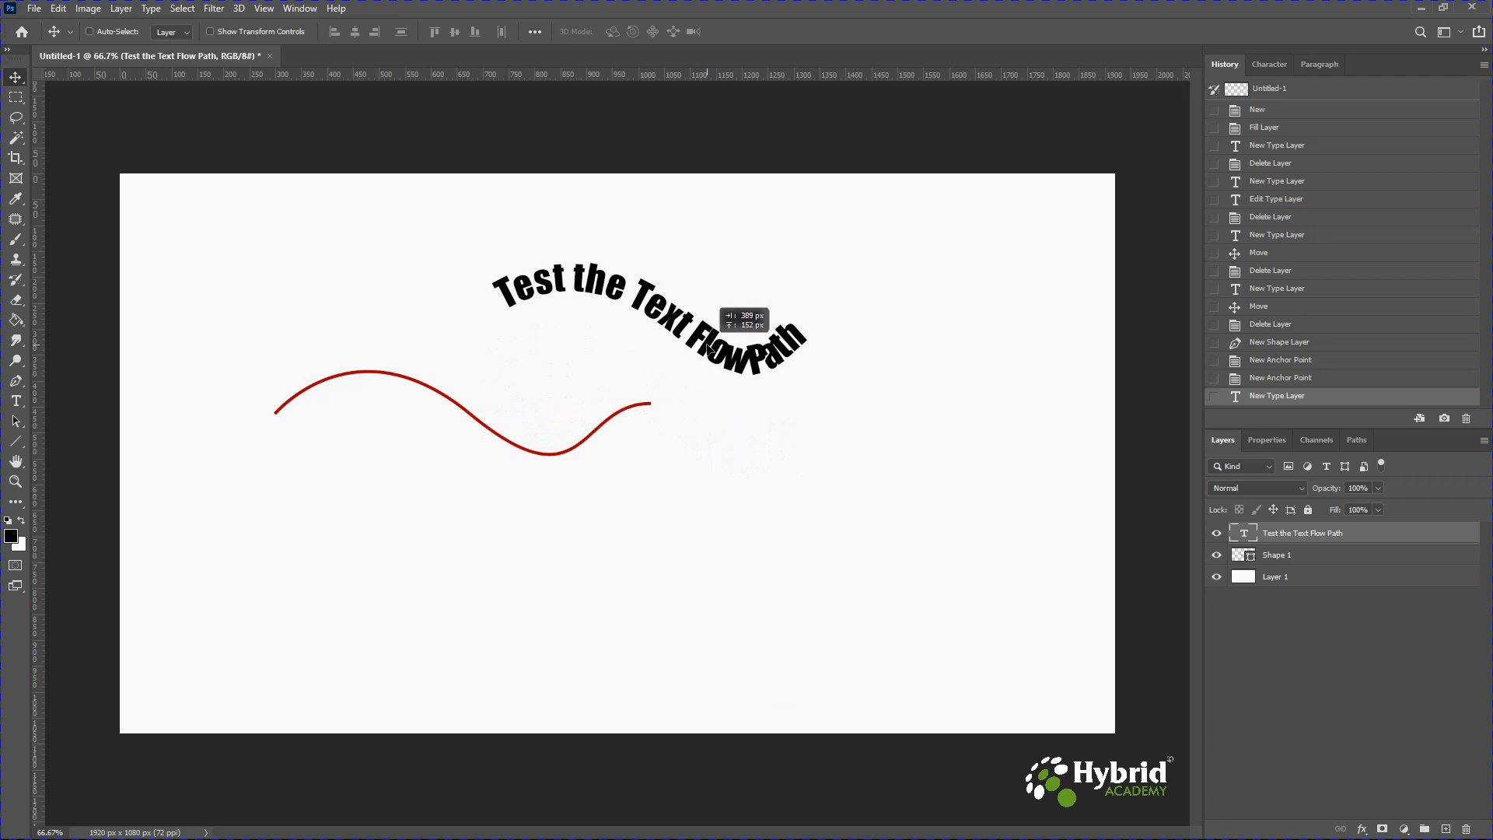
drag(708, 349, 708, 349)
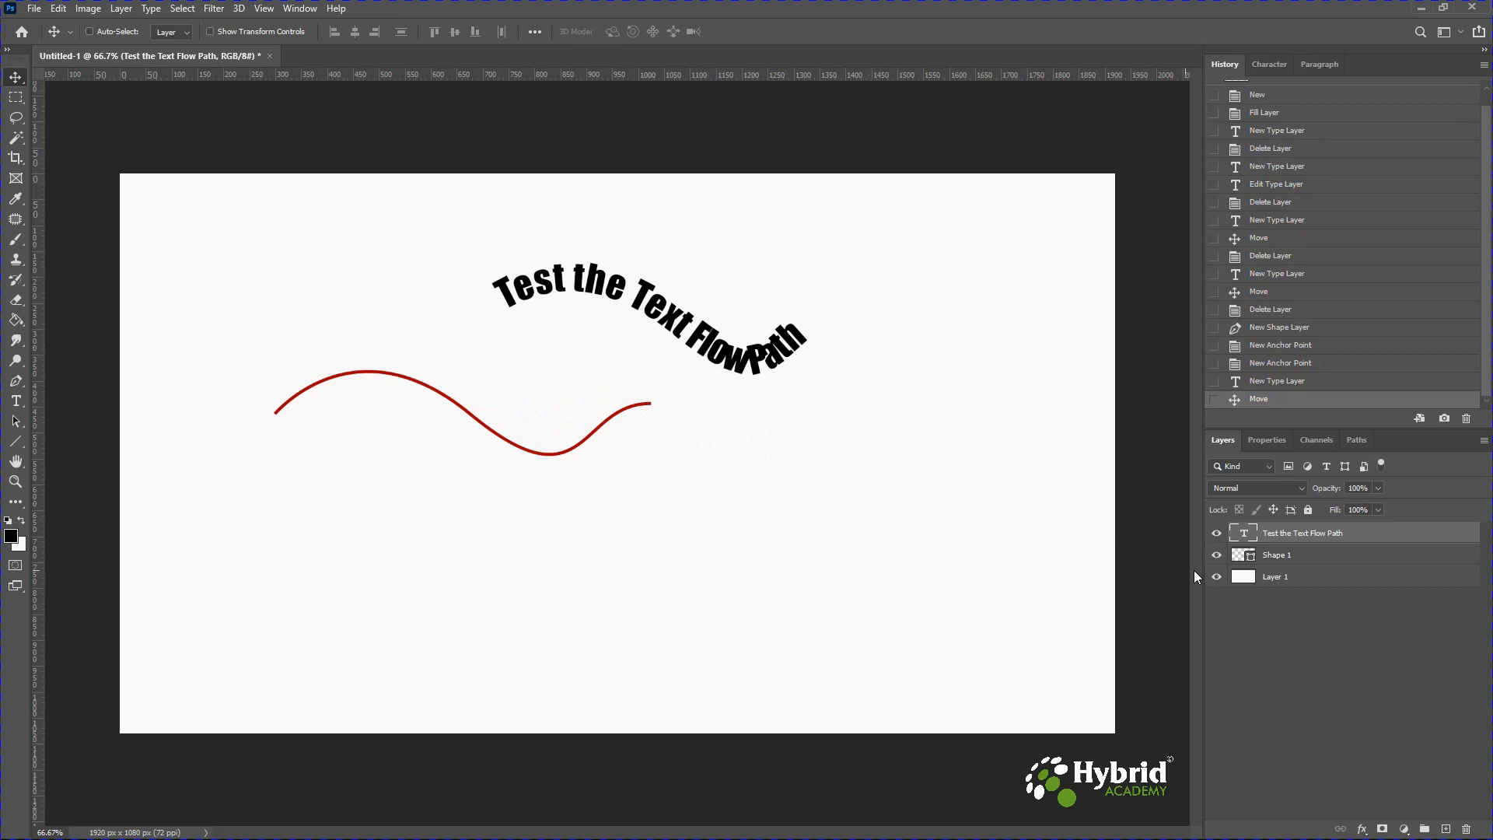
click(1217, 554)
click(1216, 555)
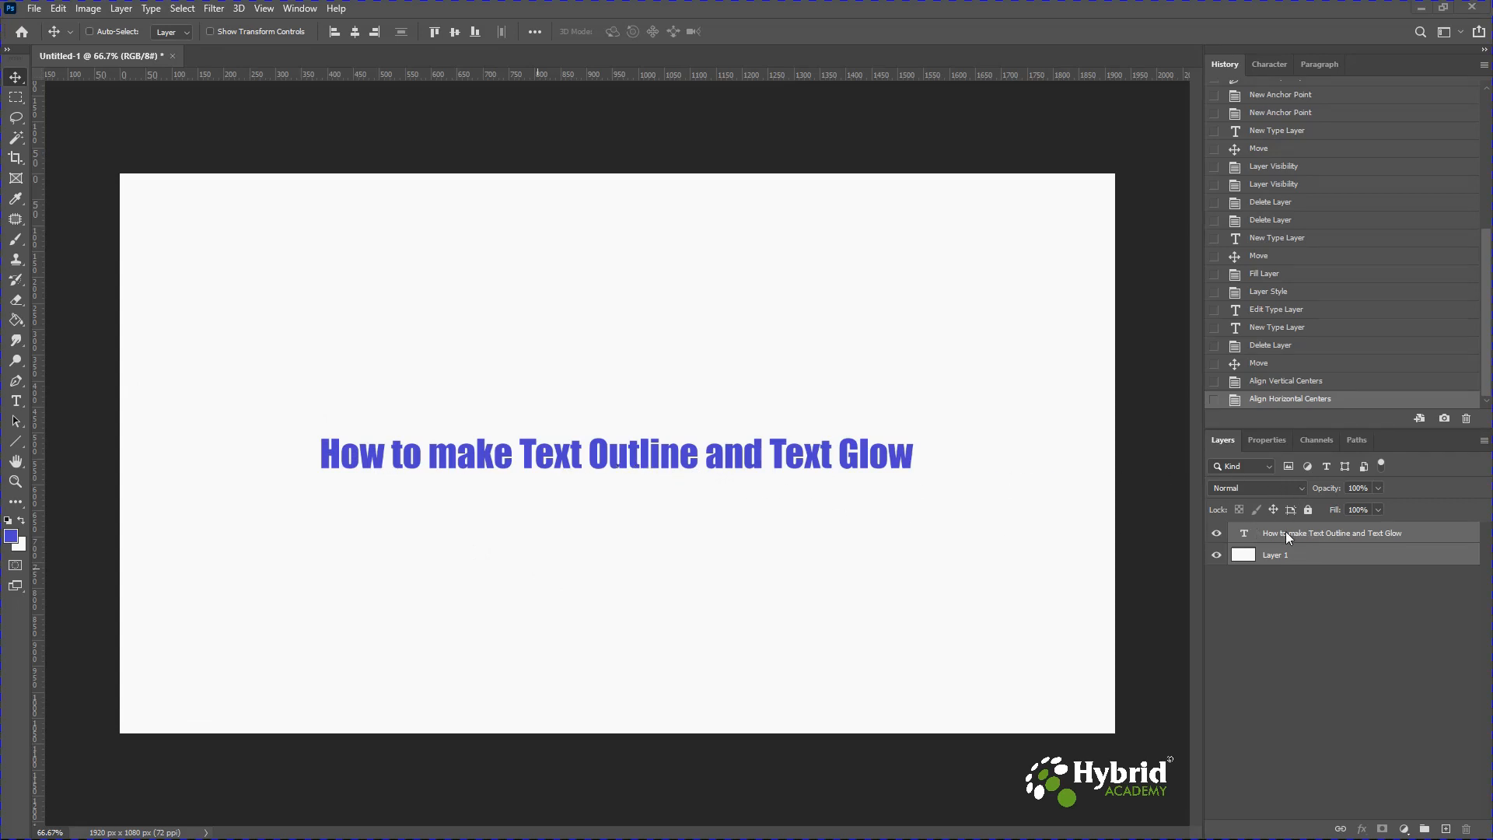
Select the 'How to make Text Outline and Text Glow' text layer and add a Stroke layer style.
drag(1310, 556, 1305, 537)
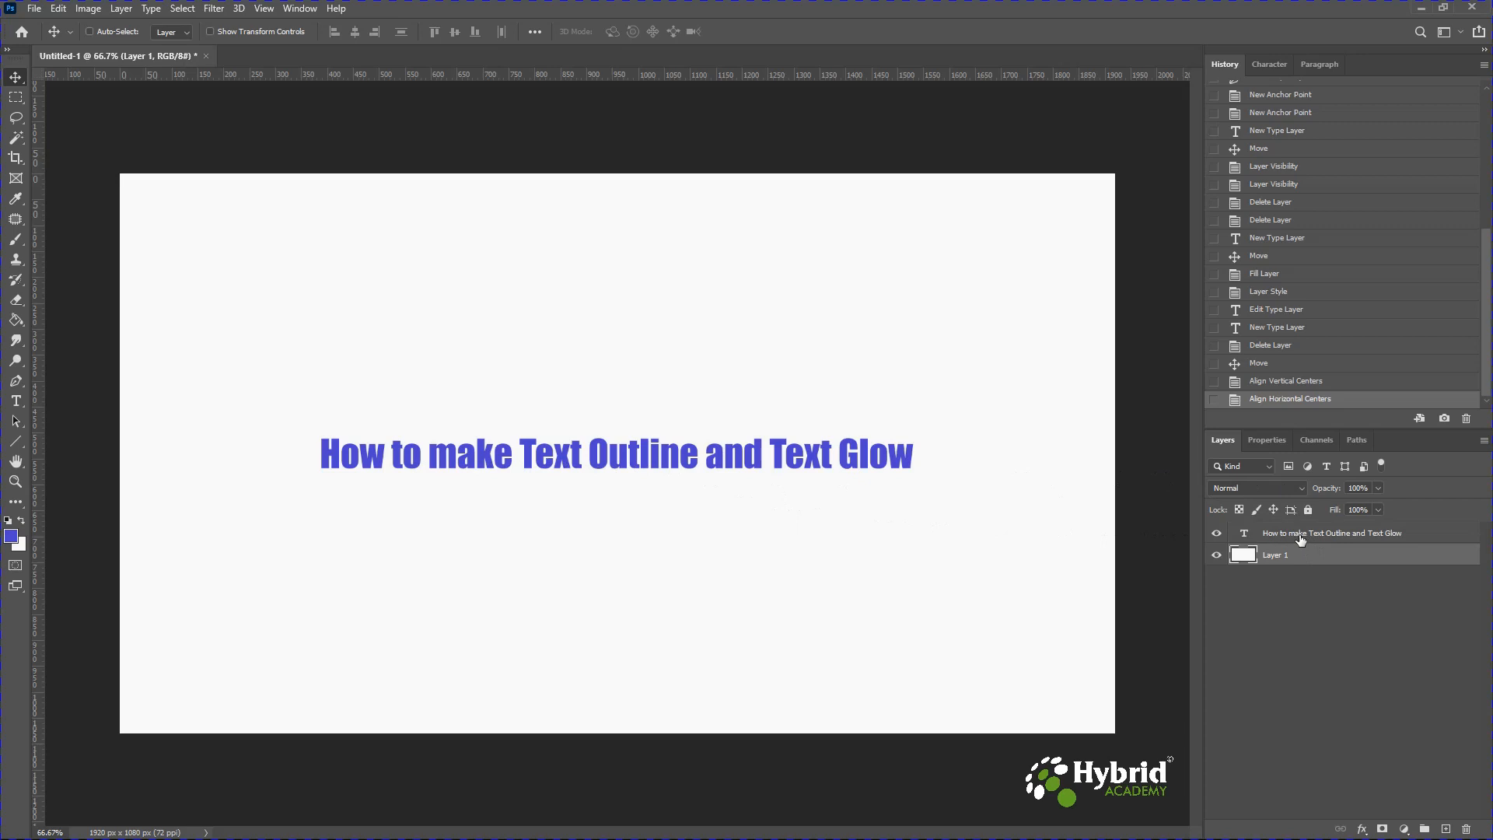
click(1304, 537)
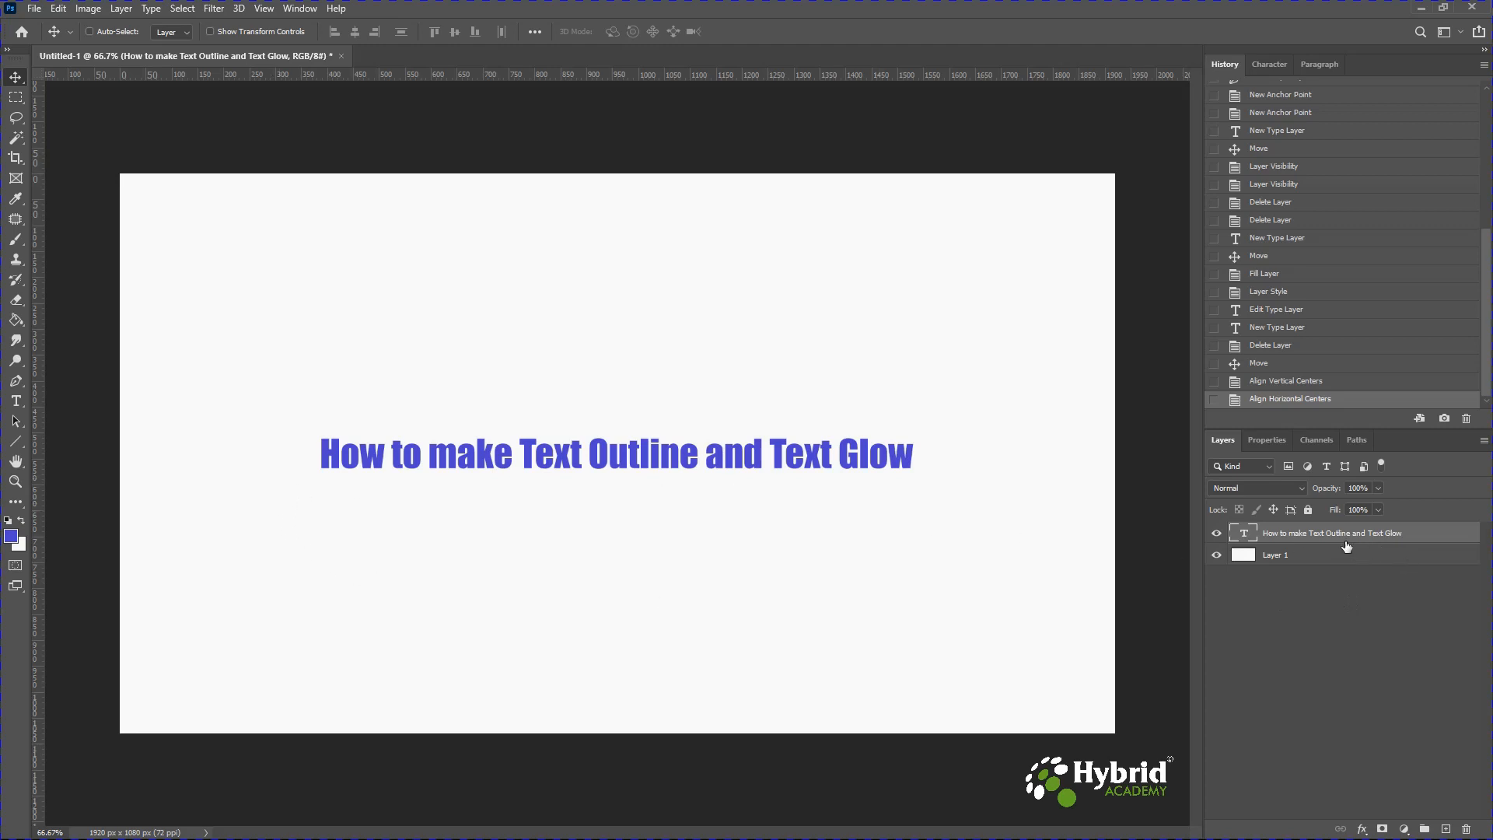
click(1363, 830)
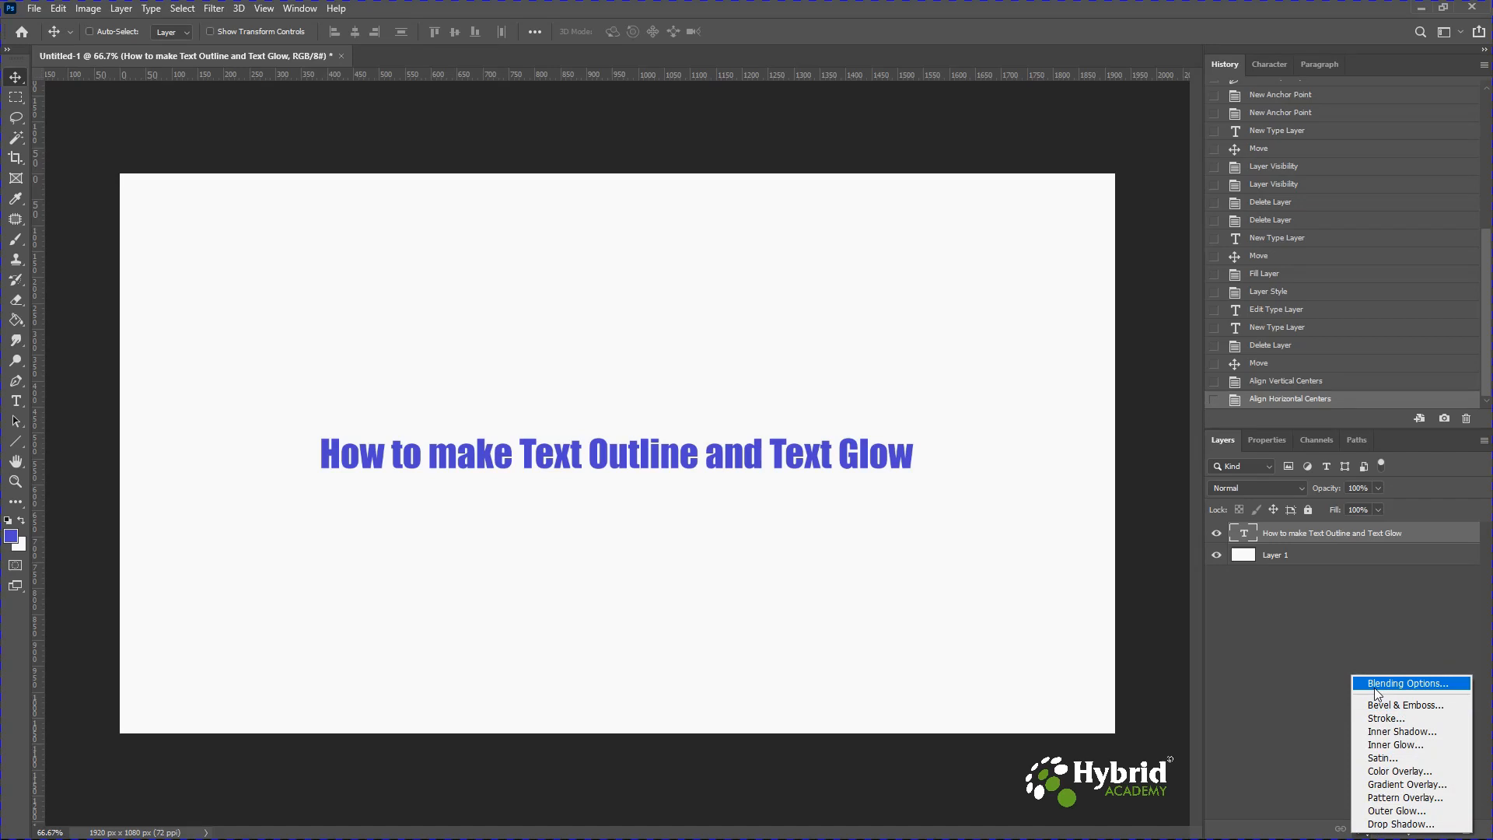
click(1403, 721)
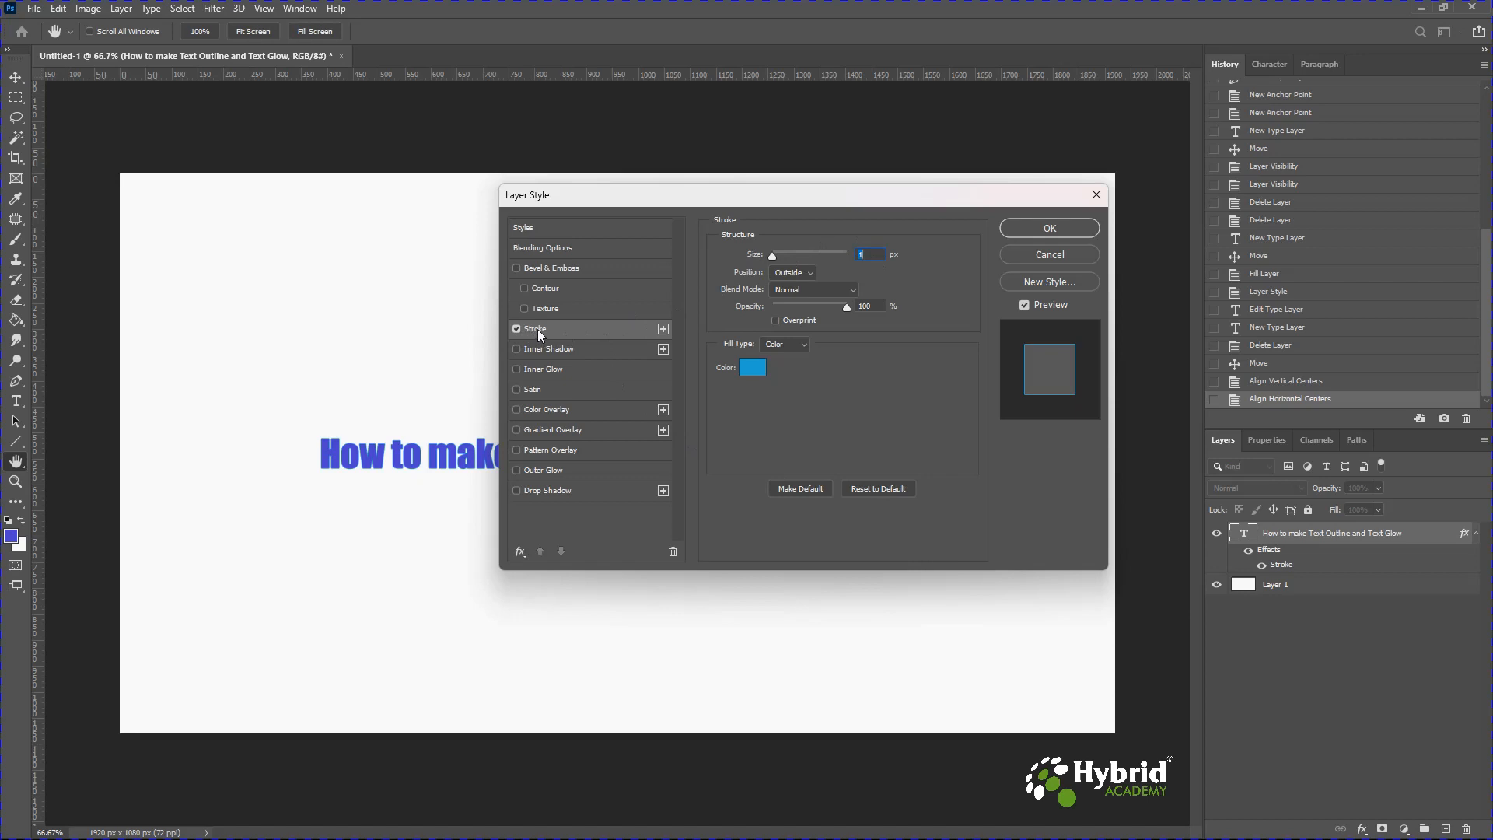
Set the stroke color to black, 000000.
drag(663, 203, 710, 47)
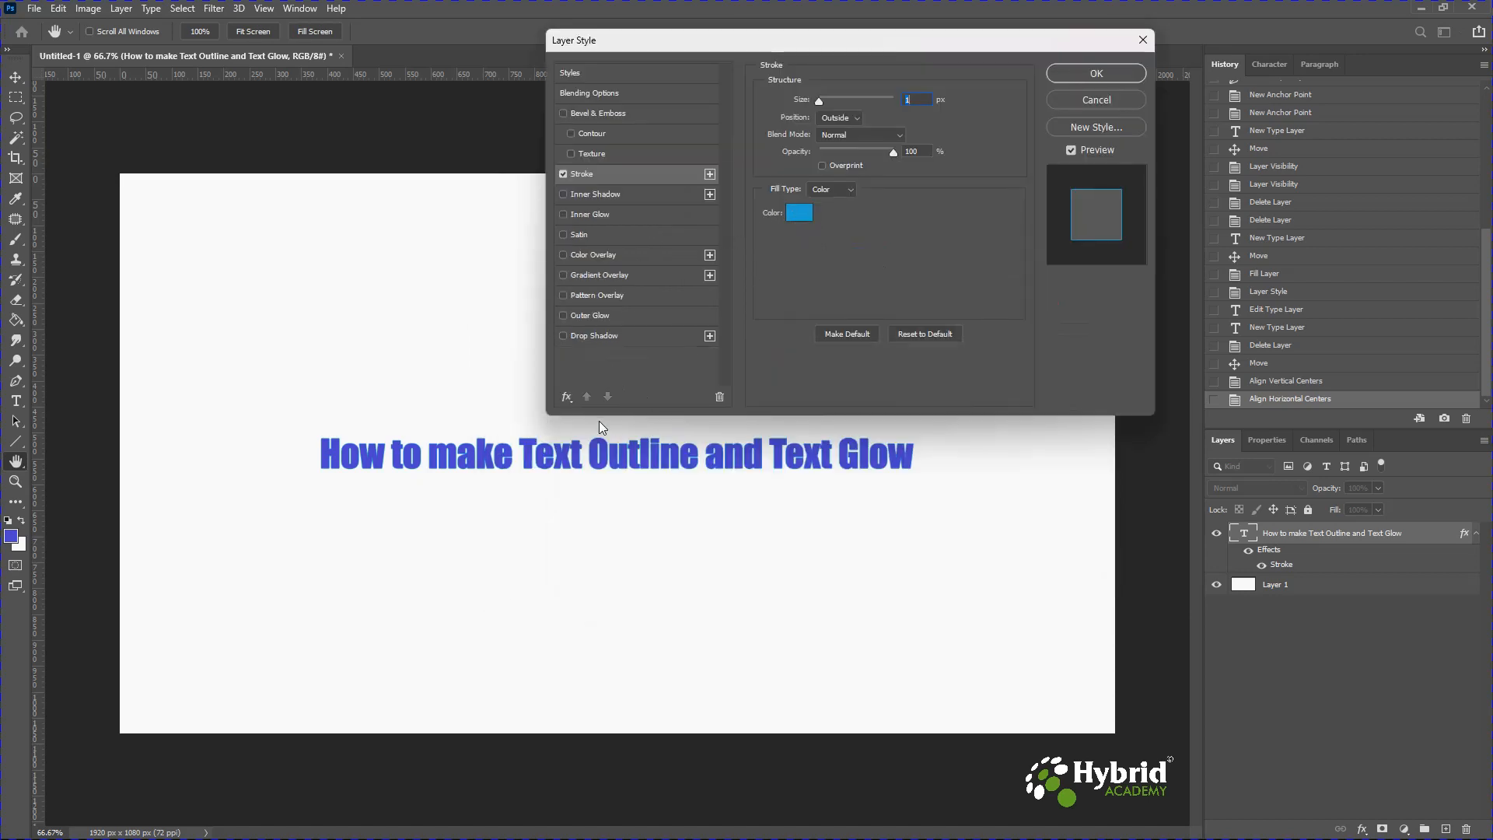
click(801, 220)
drag(879, 470, 832, 536)
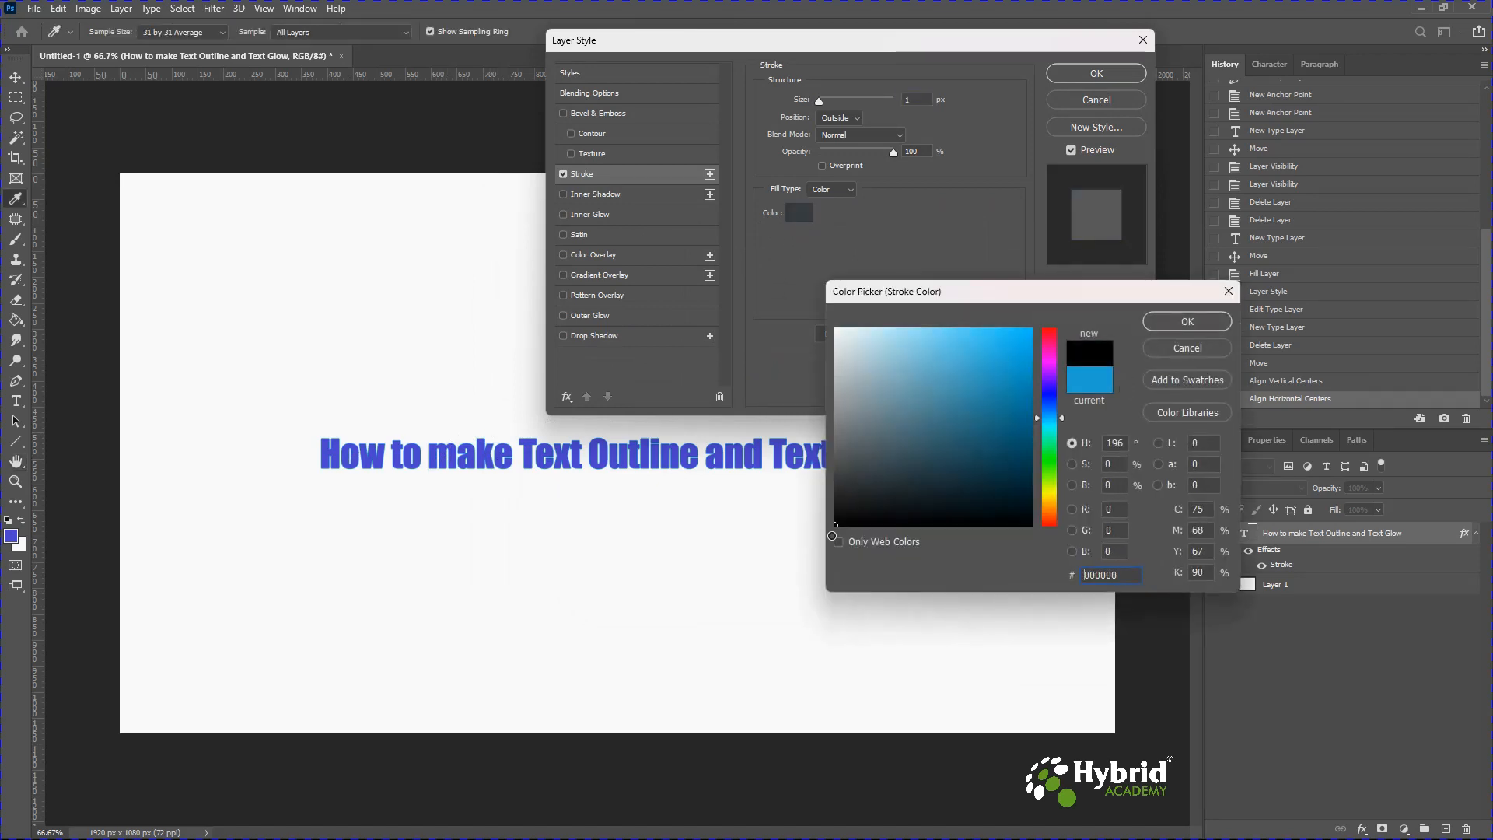
click(1177, 325)
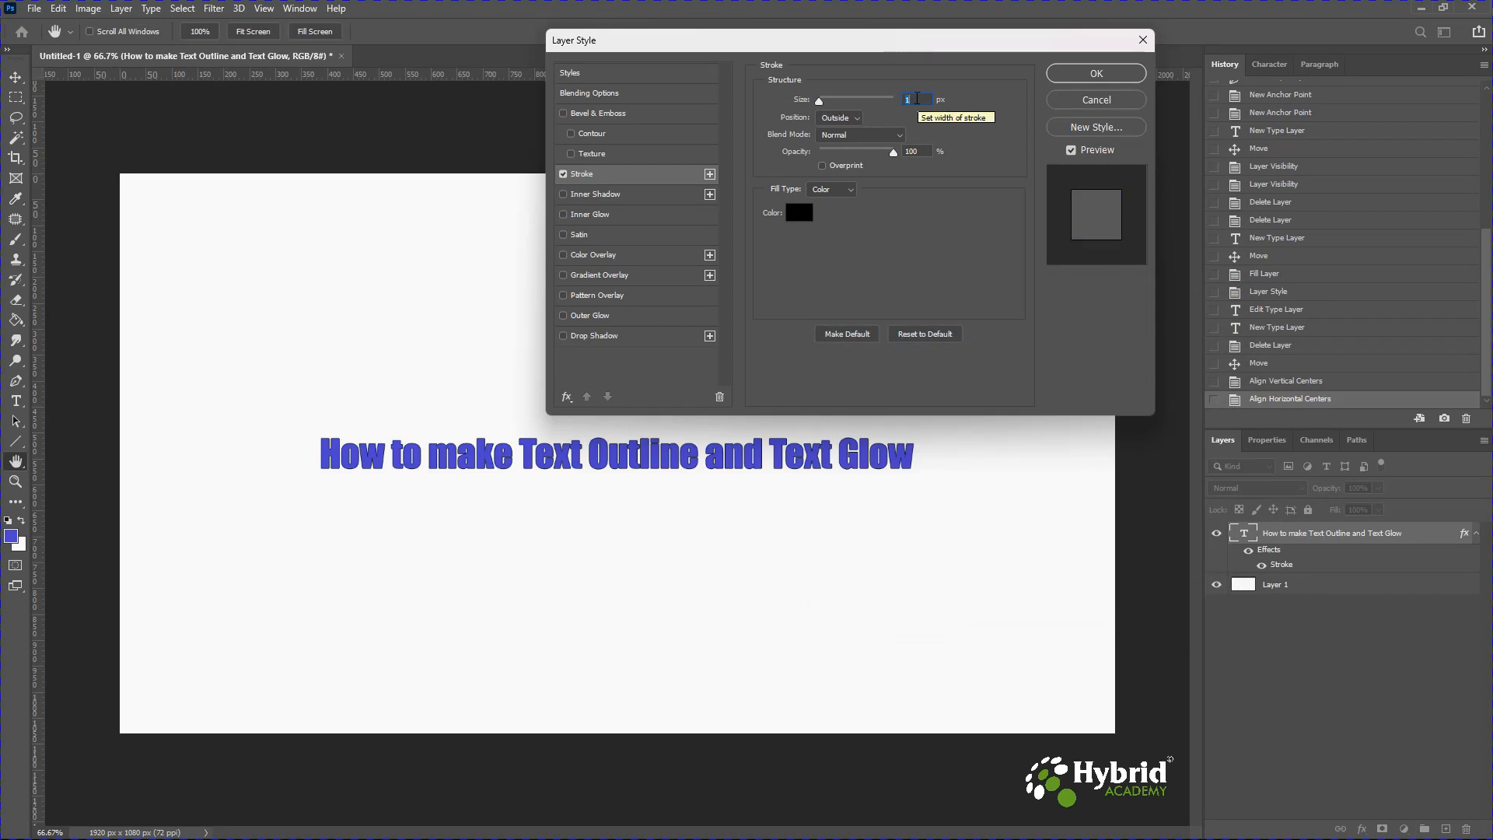
Set the stroke size to 12 px.
key(Up)
key(Up)
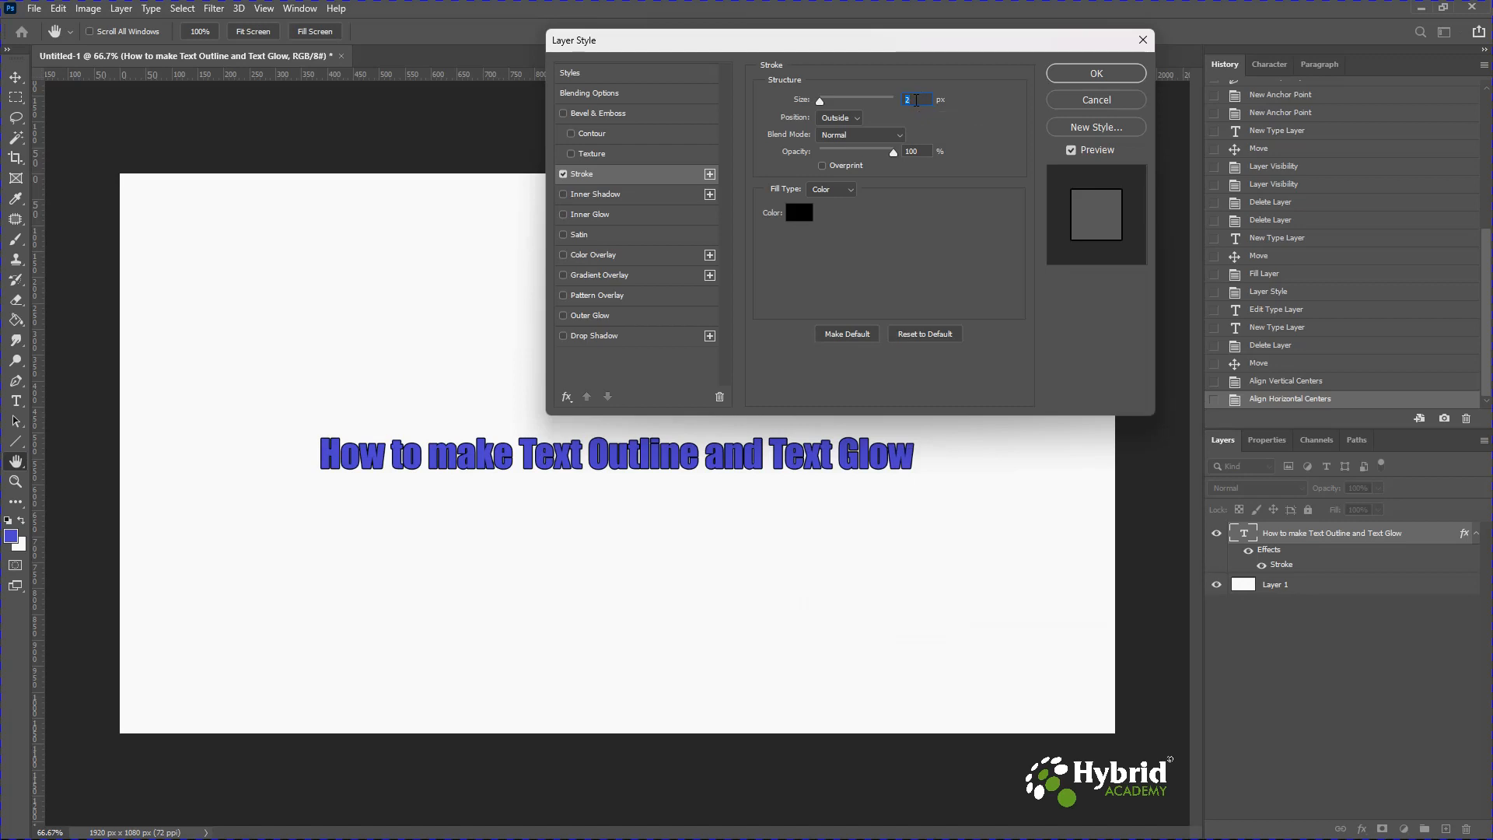
key(Up)
key(Up)
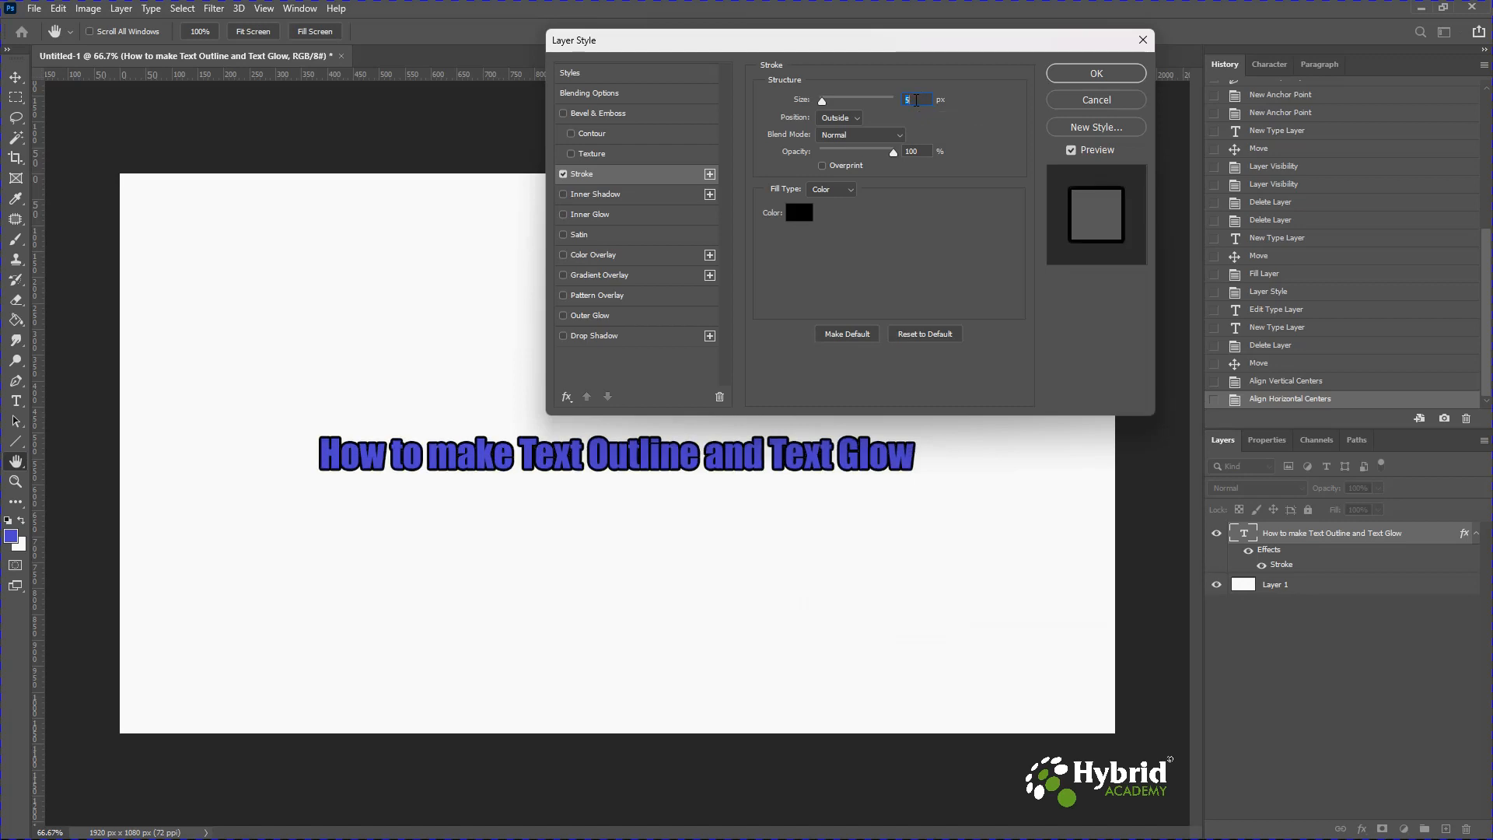
key(Up)
key(Up)
key(Up)
key(Up)
key(Up)
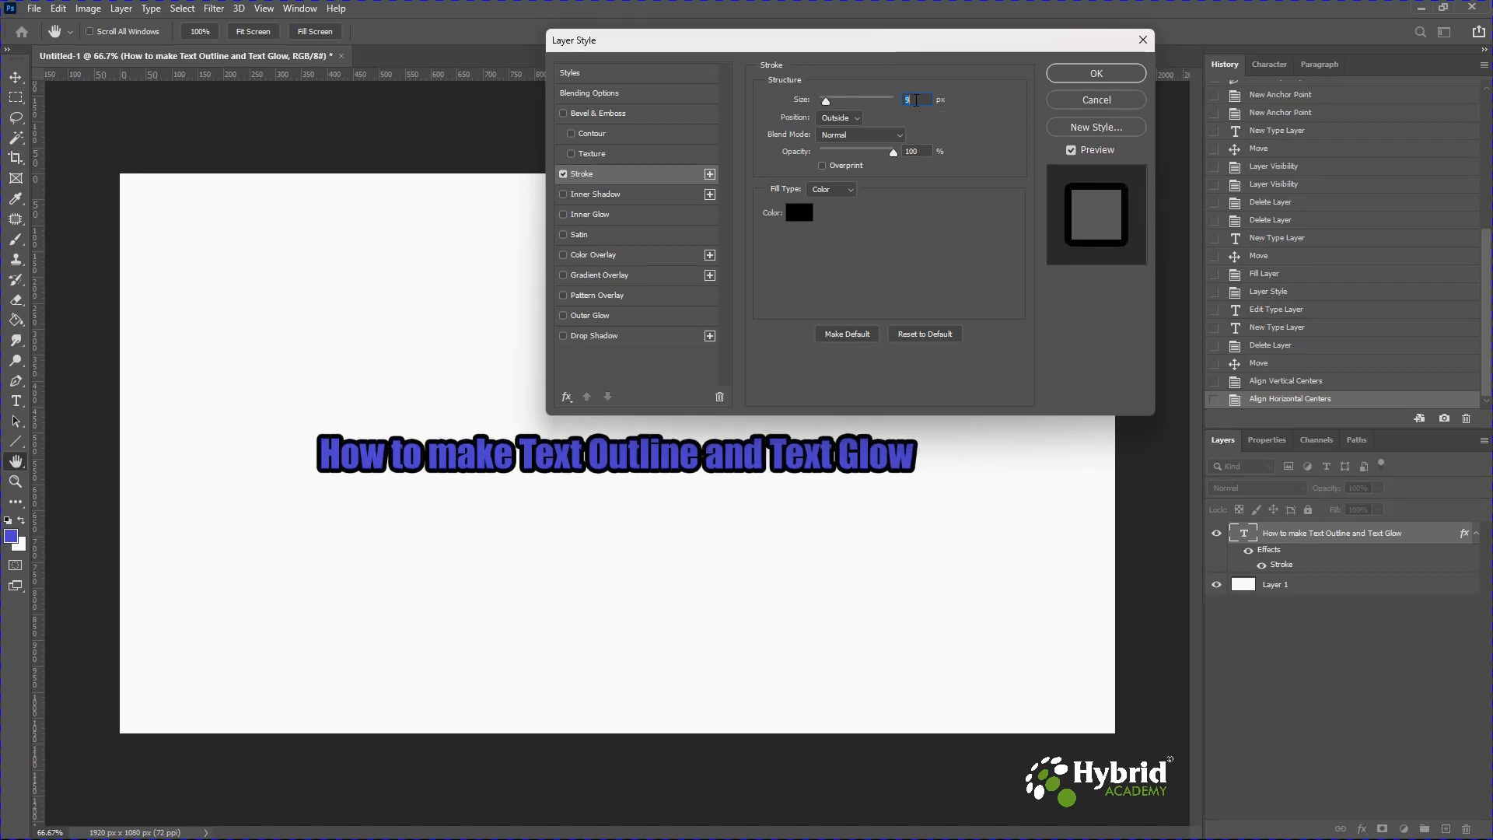
key(Up)
key(Up)
key(Up)
key(Up)
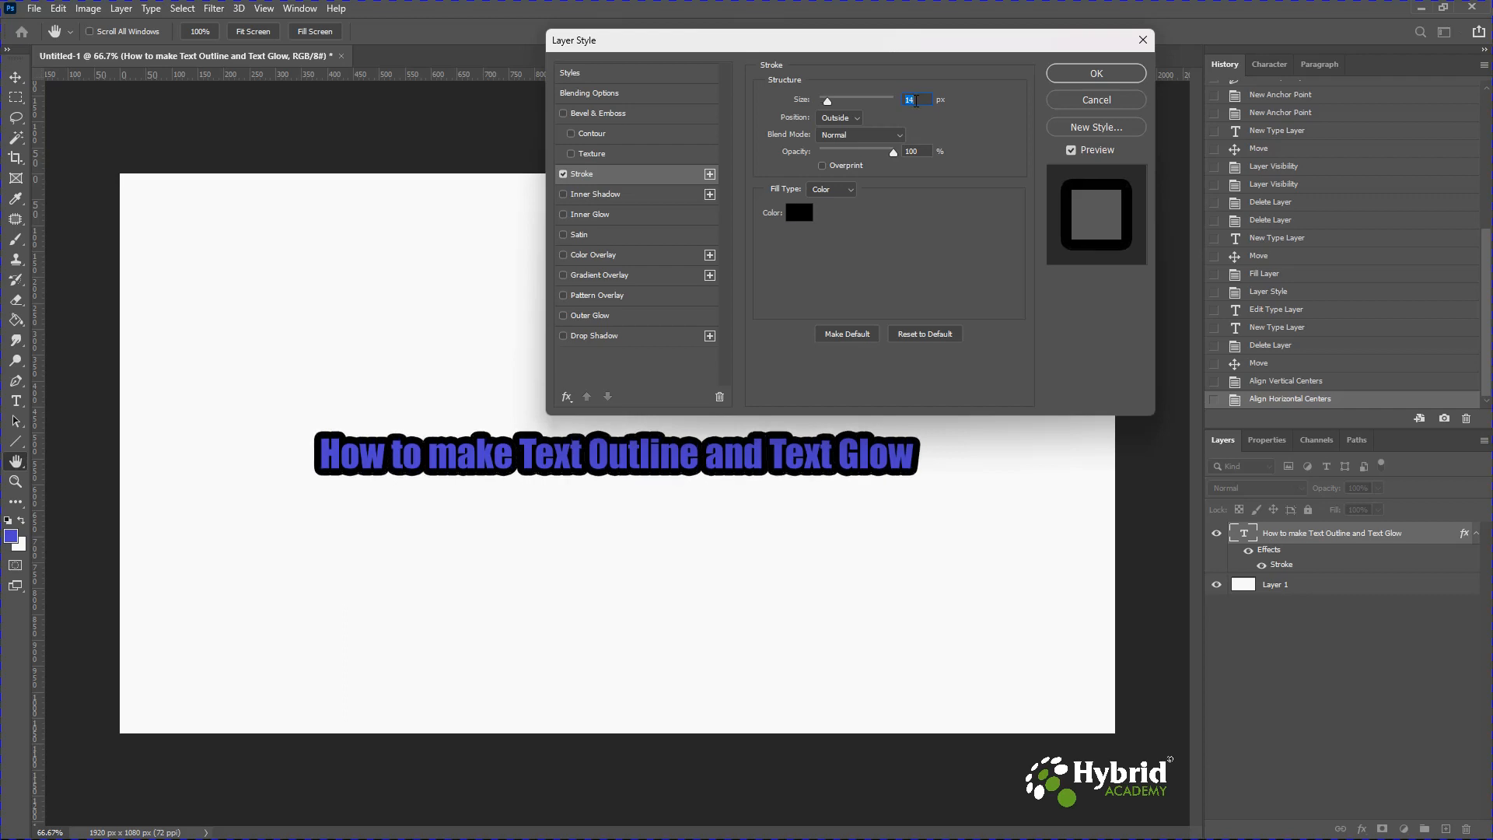
key(Up)
key(Up)
key(Up)
key(Up)
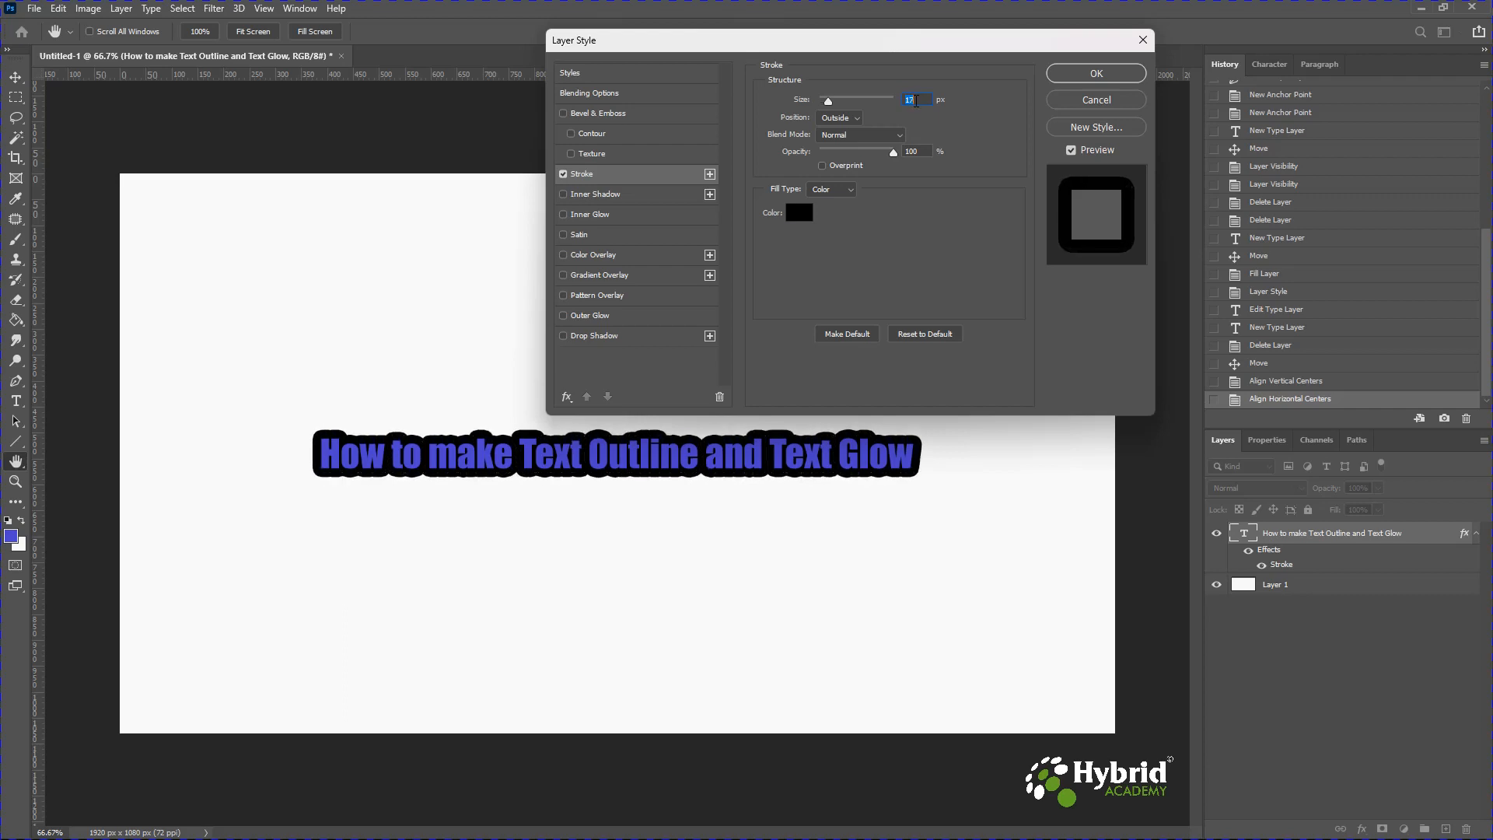
key(Down)
key(Down)
key(Down)
key(Down)
key(Down)
key(Down)
key(Down)
key(Down)
key(Down)
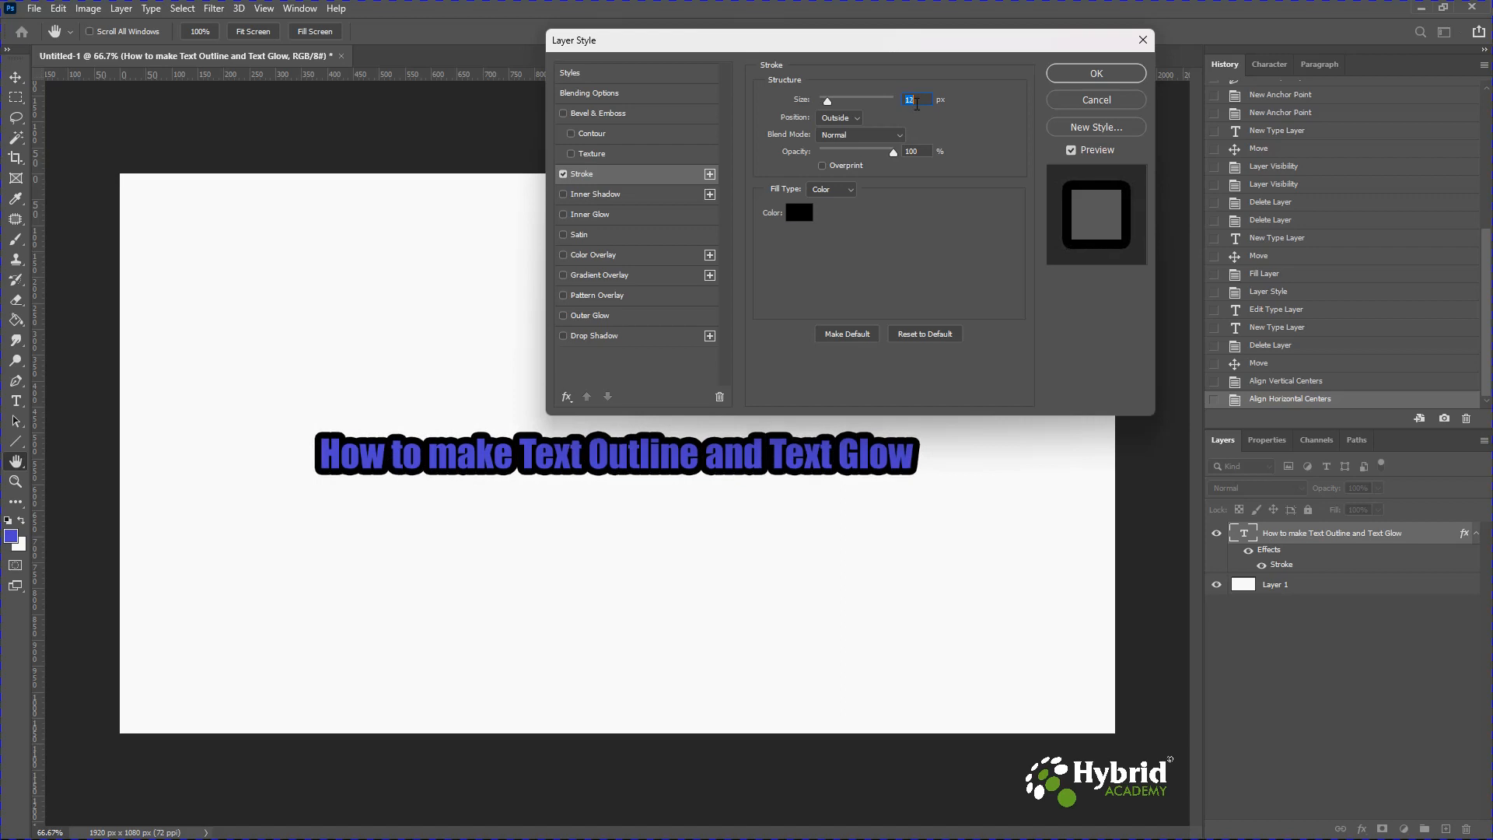
scroll(918, 104, down, 7)
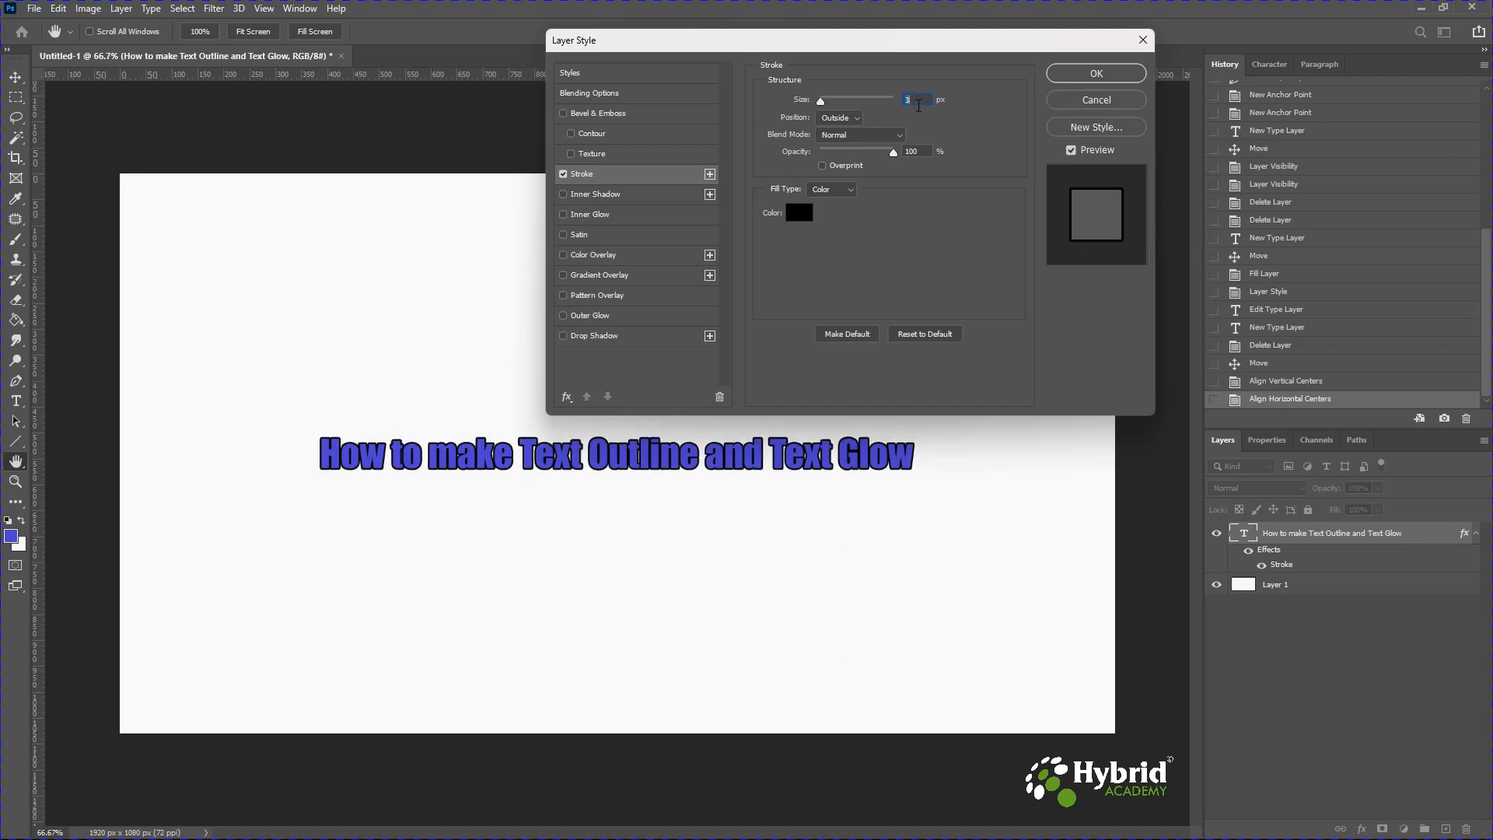
scroll(919, 107, up, 6)
scroll(920, 107, up, 5)
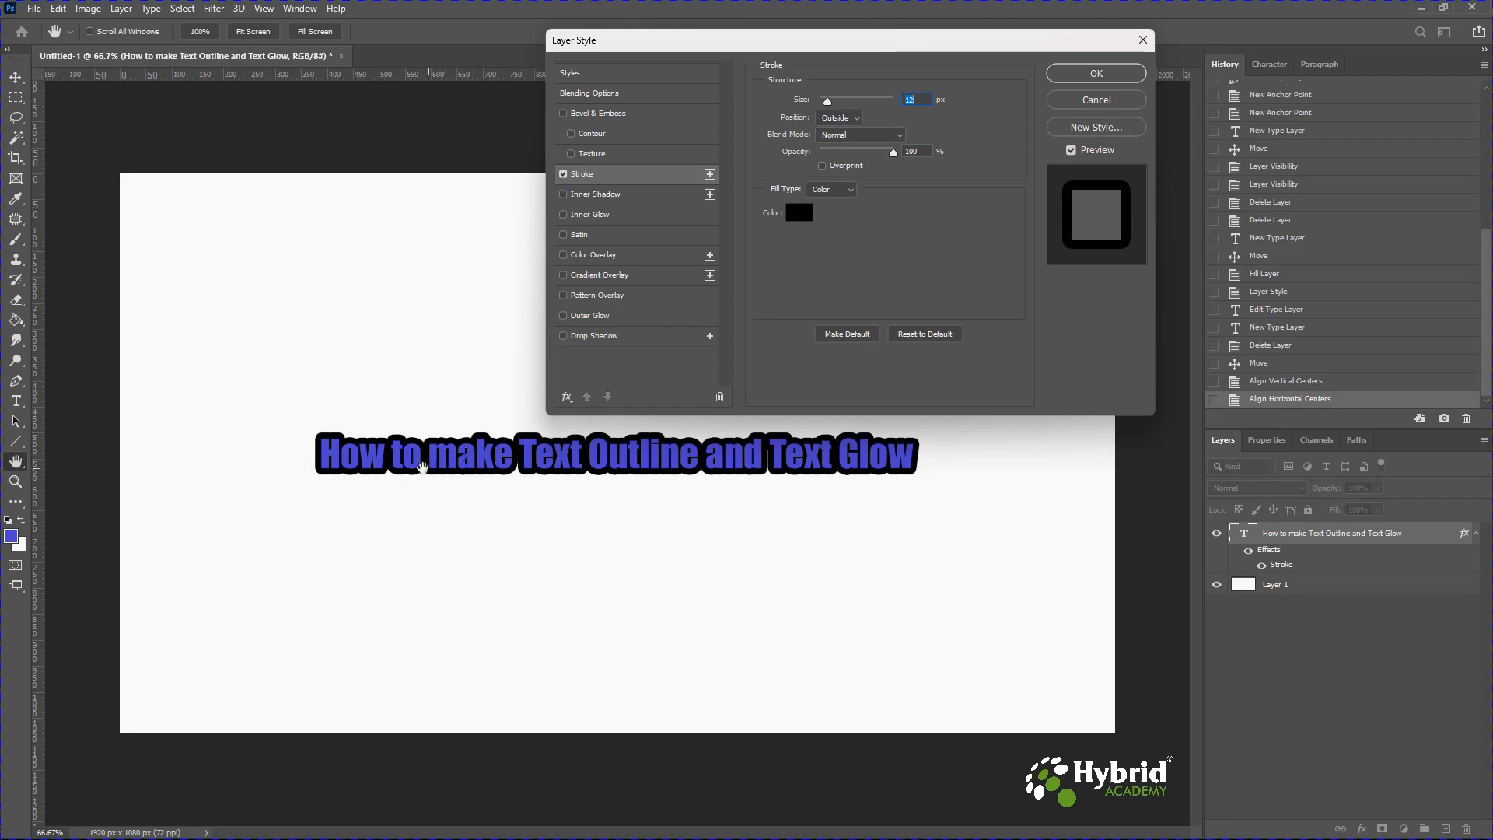
Change the stroke position to Inside.
click(857, 120)
click(831, 144)
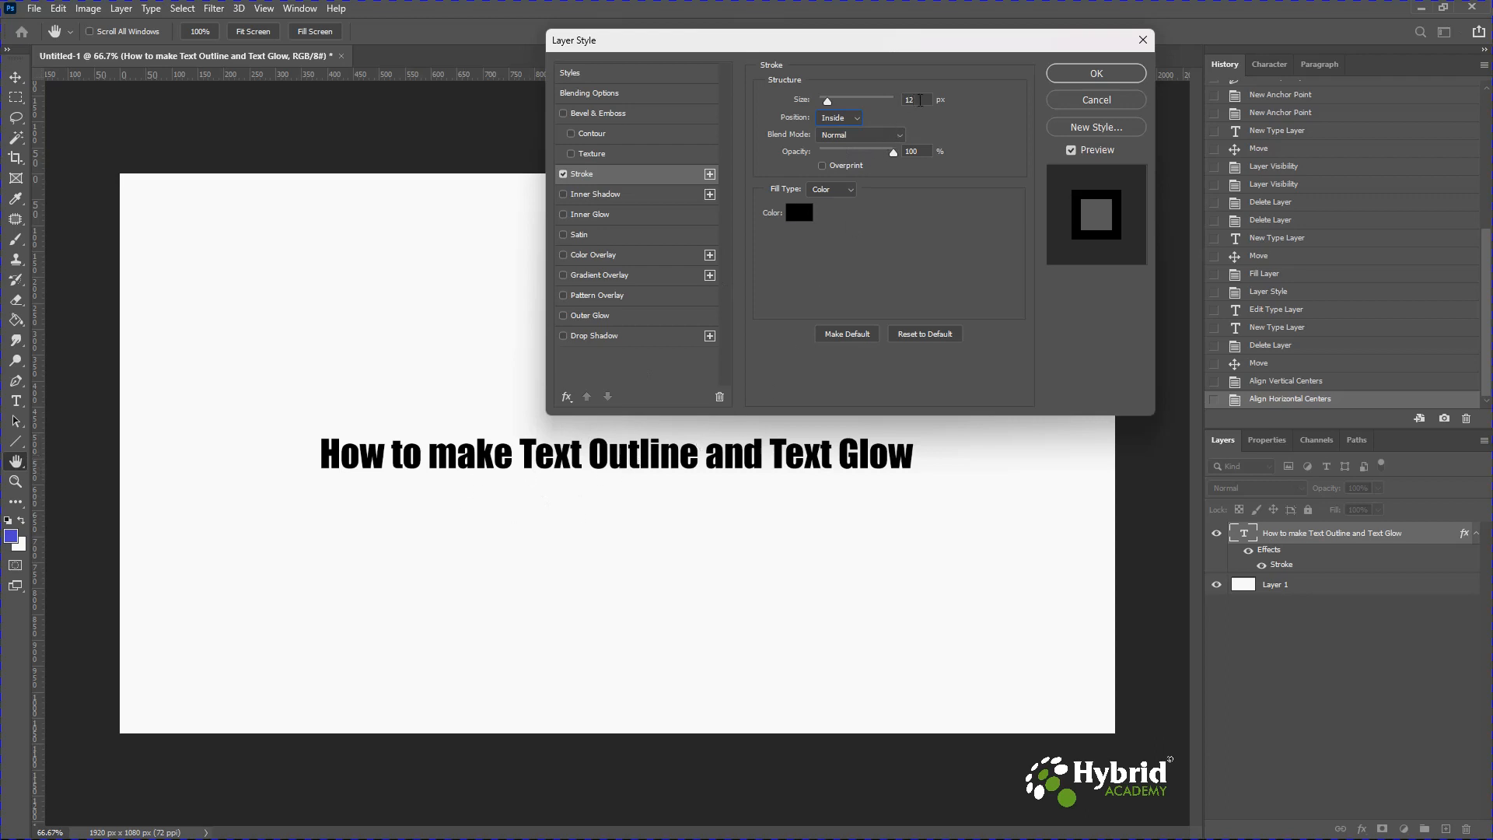
Set the inside stroke size to 5 px.
drag(828, 102, 825, 103)
drag(826, 105, 821, 105)
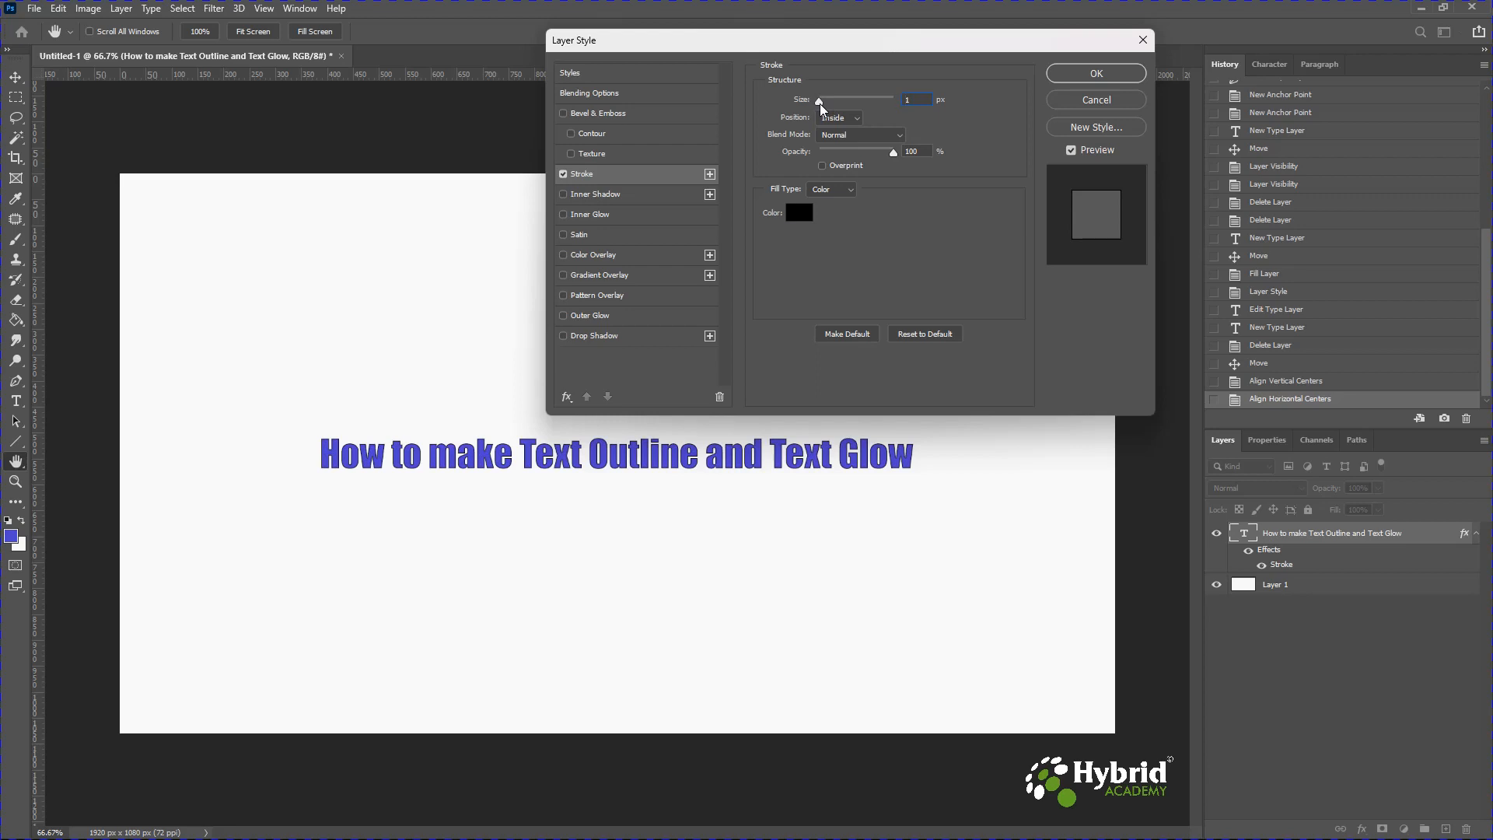
scroll(918, 100, up, 3)
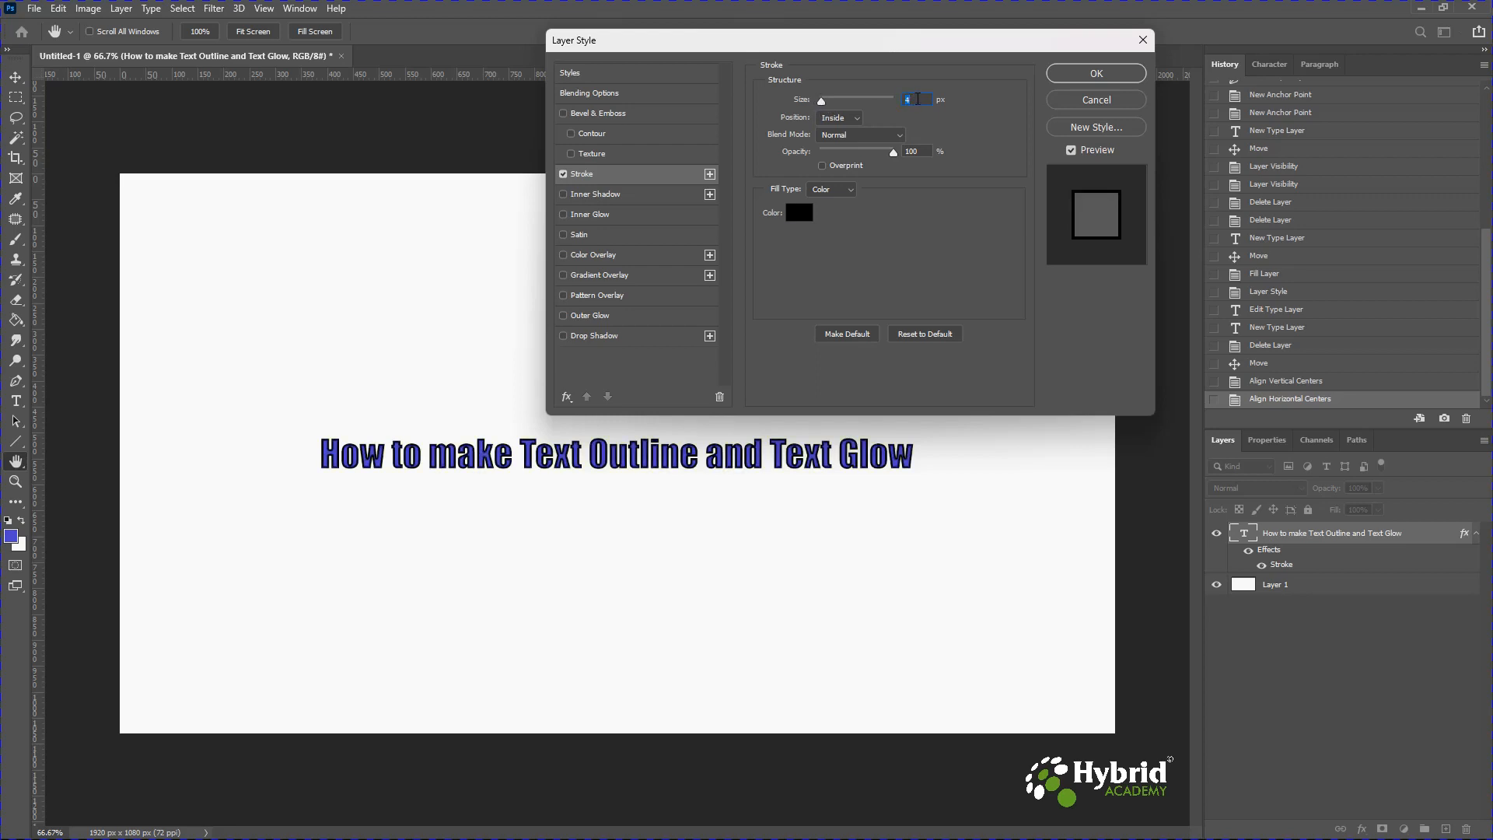
scroll(917, 100, up, 1)
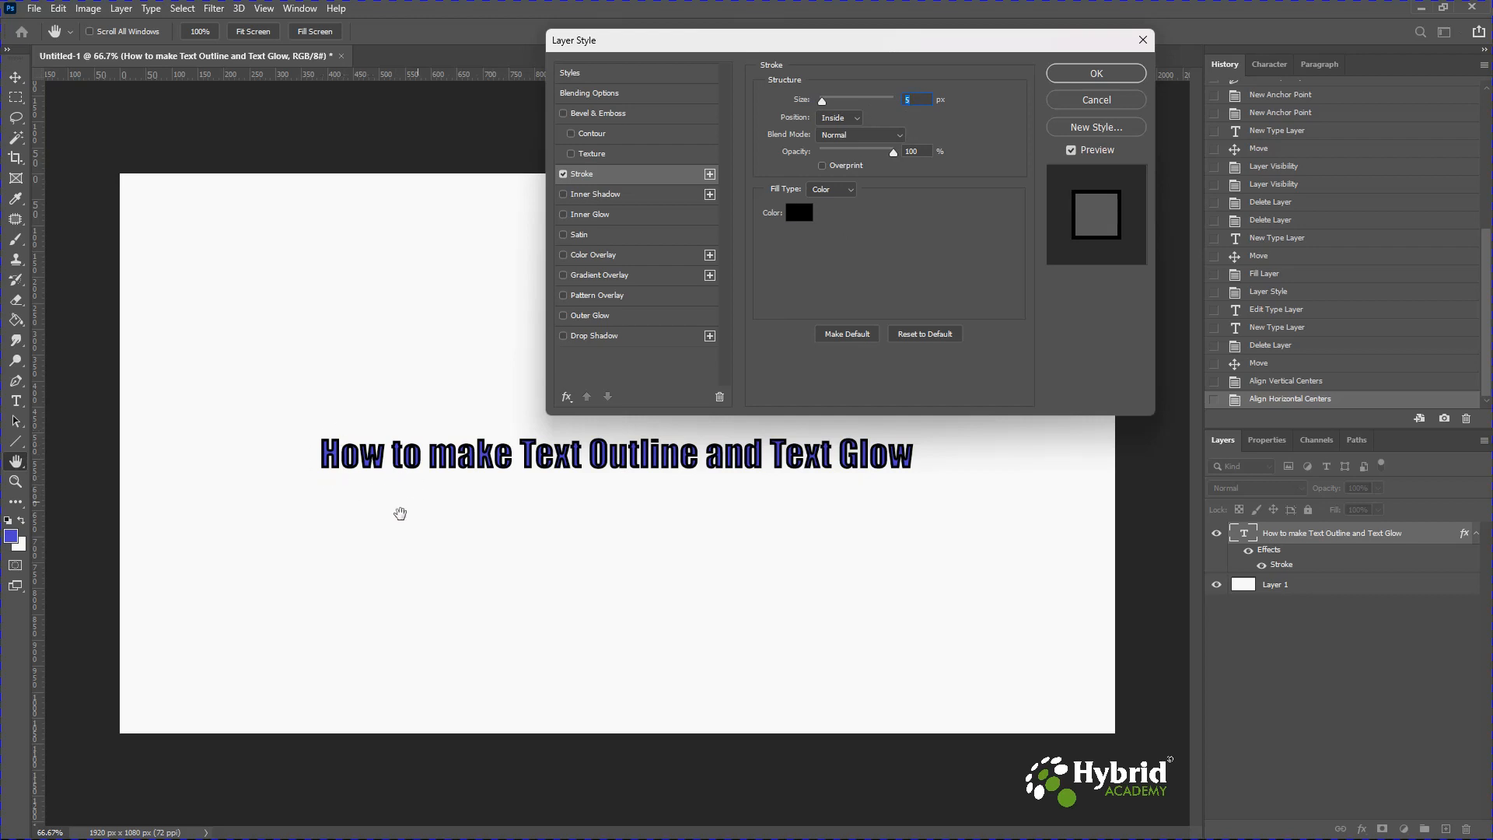
Change the stroke position to Center and set its size to 3 px.
click(837, 117)
click(840, 158)
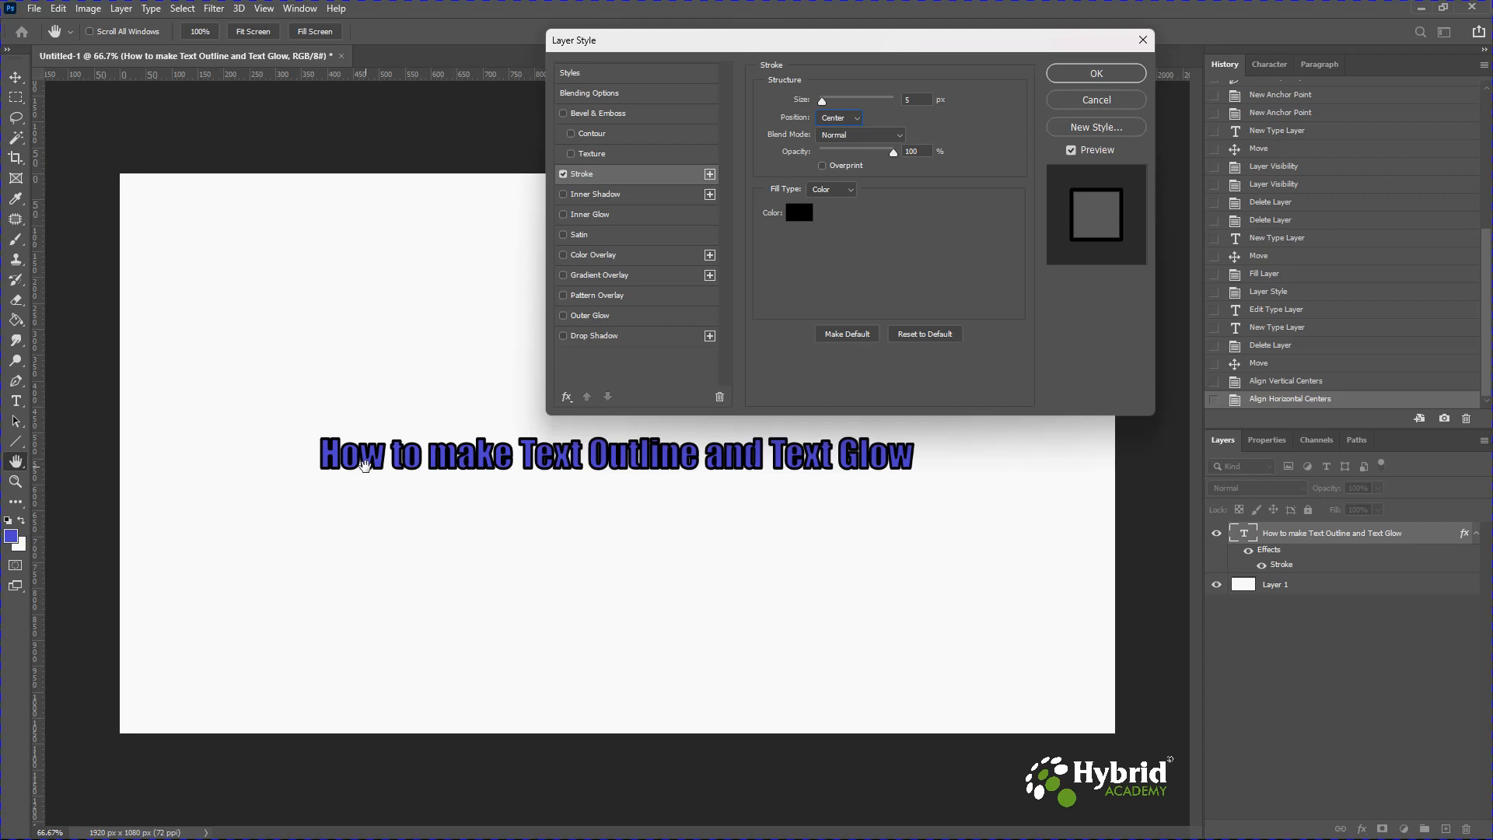
click(912, 99)
scroll(912, 98, up, 4)
scroll(912, 98, down, 5)
scroll(917, 103, down, 1)
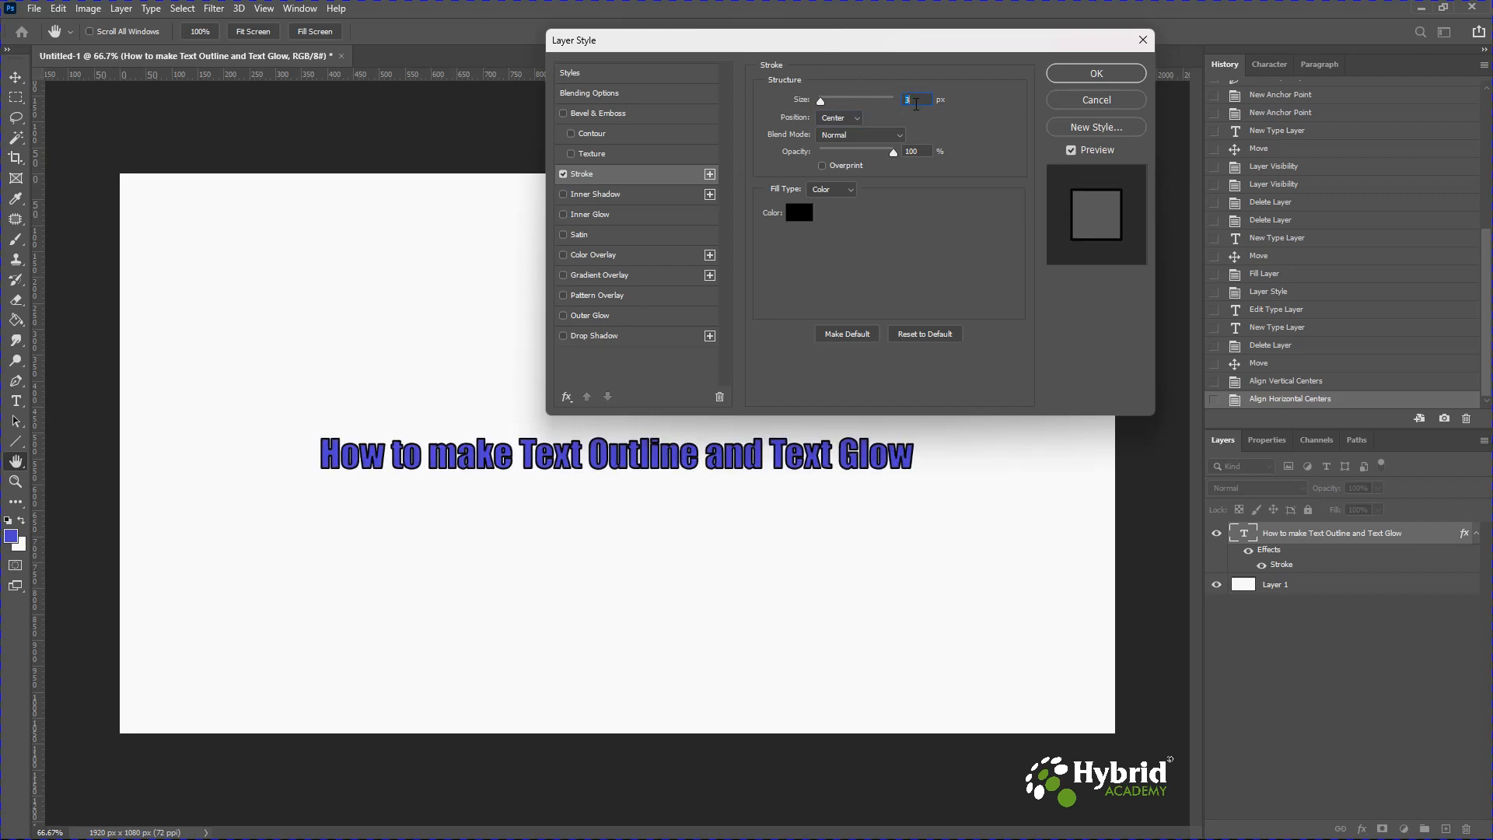
Lower the stroke opacity to 18%.
click(863, 134)
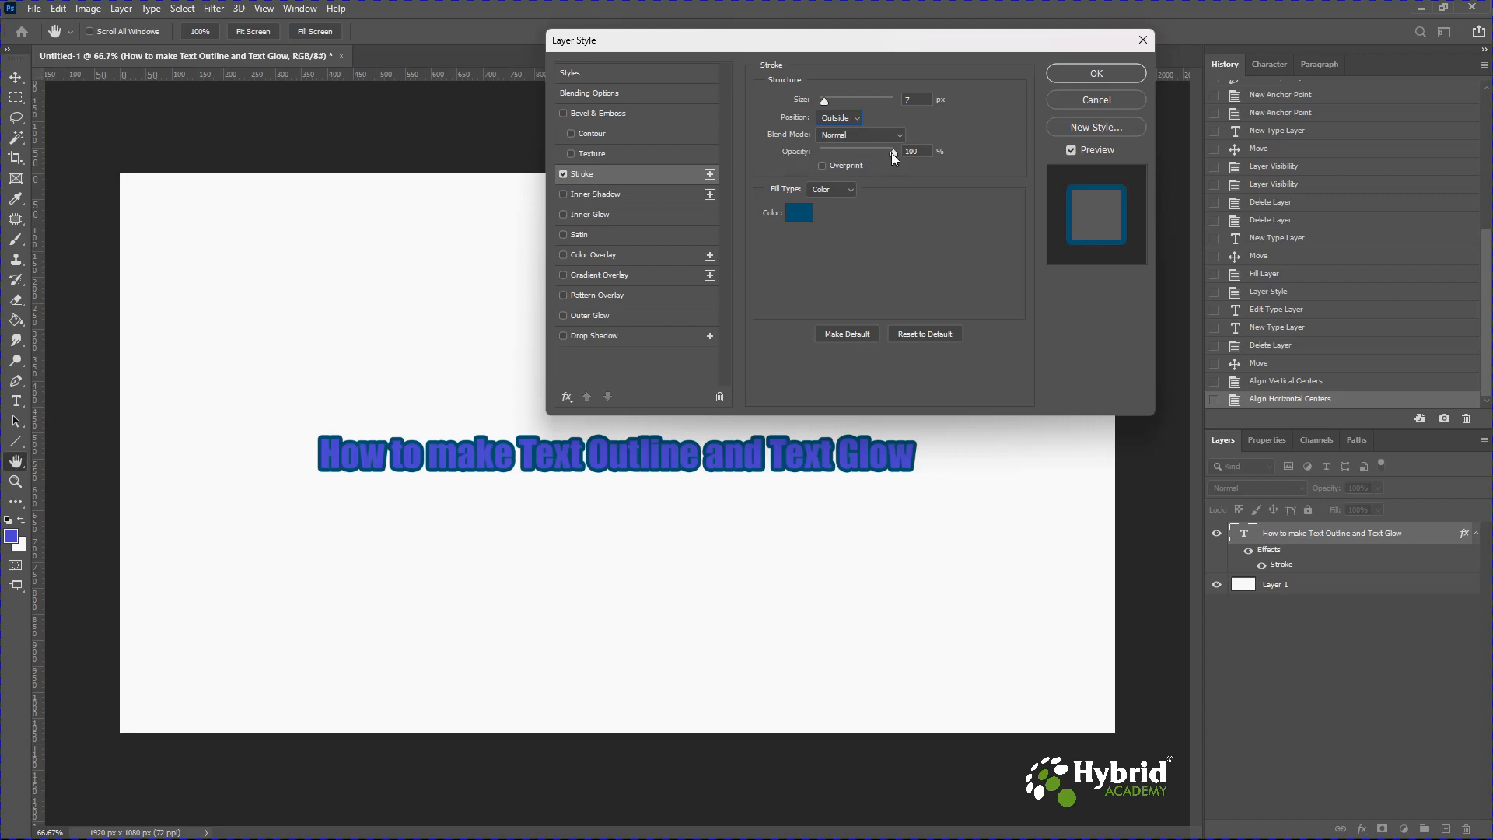
drag(893, 152, 833, 164)
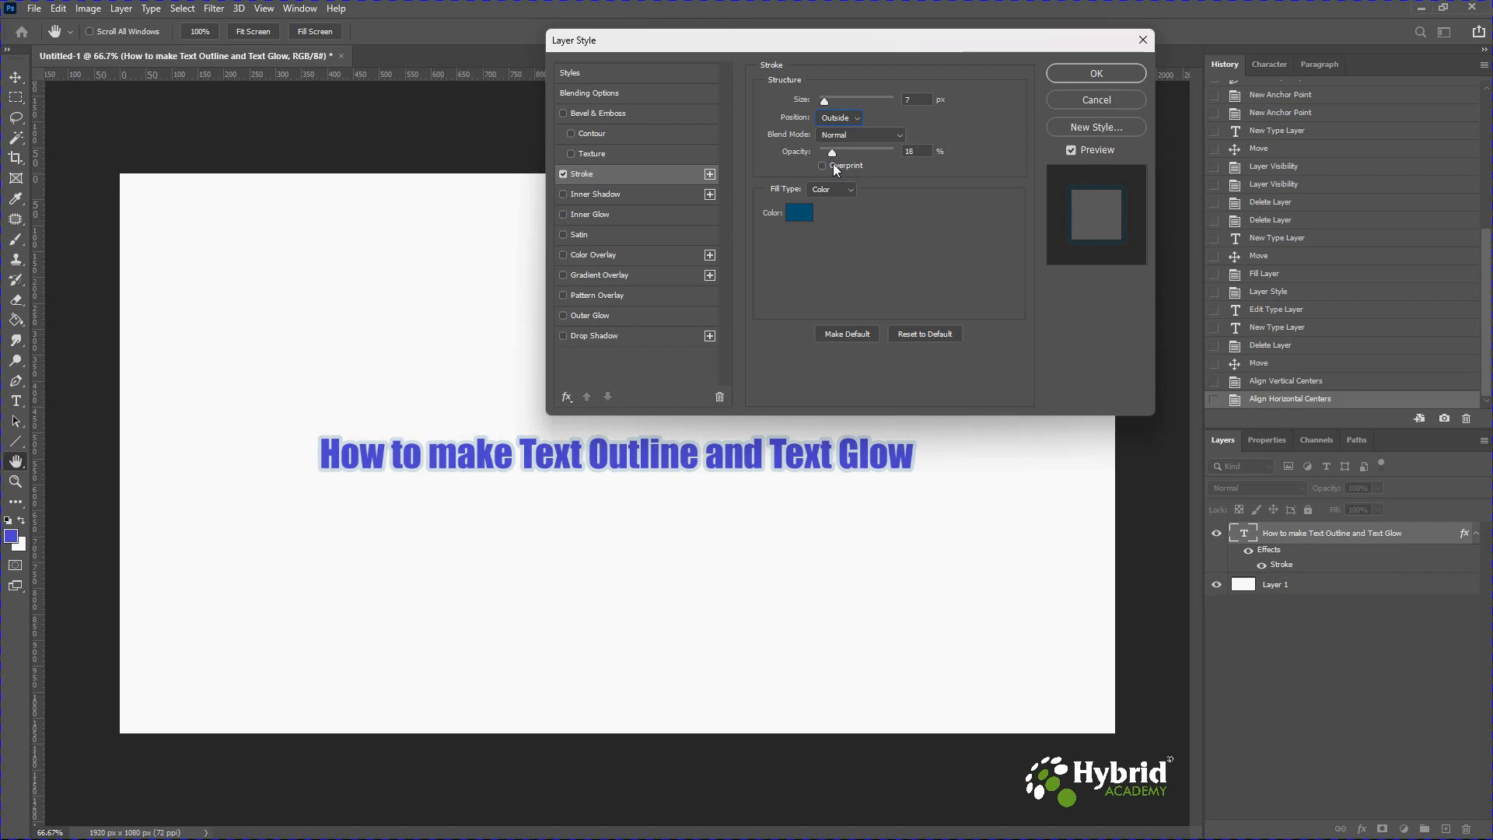
Sample the text's blue color, 7872db, from the canvas as the stroke color.
click(799, 213)
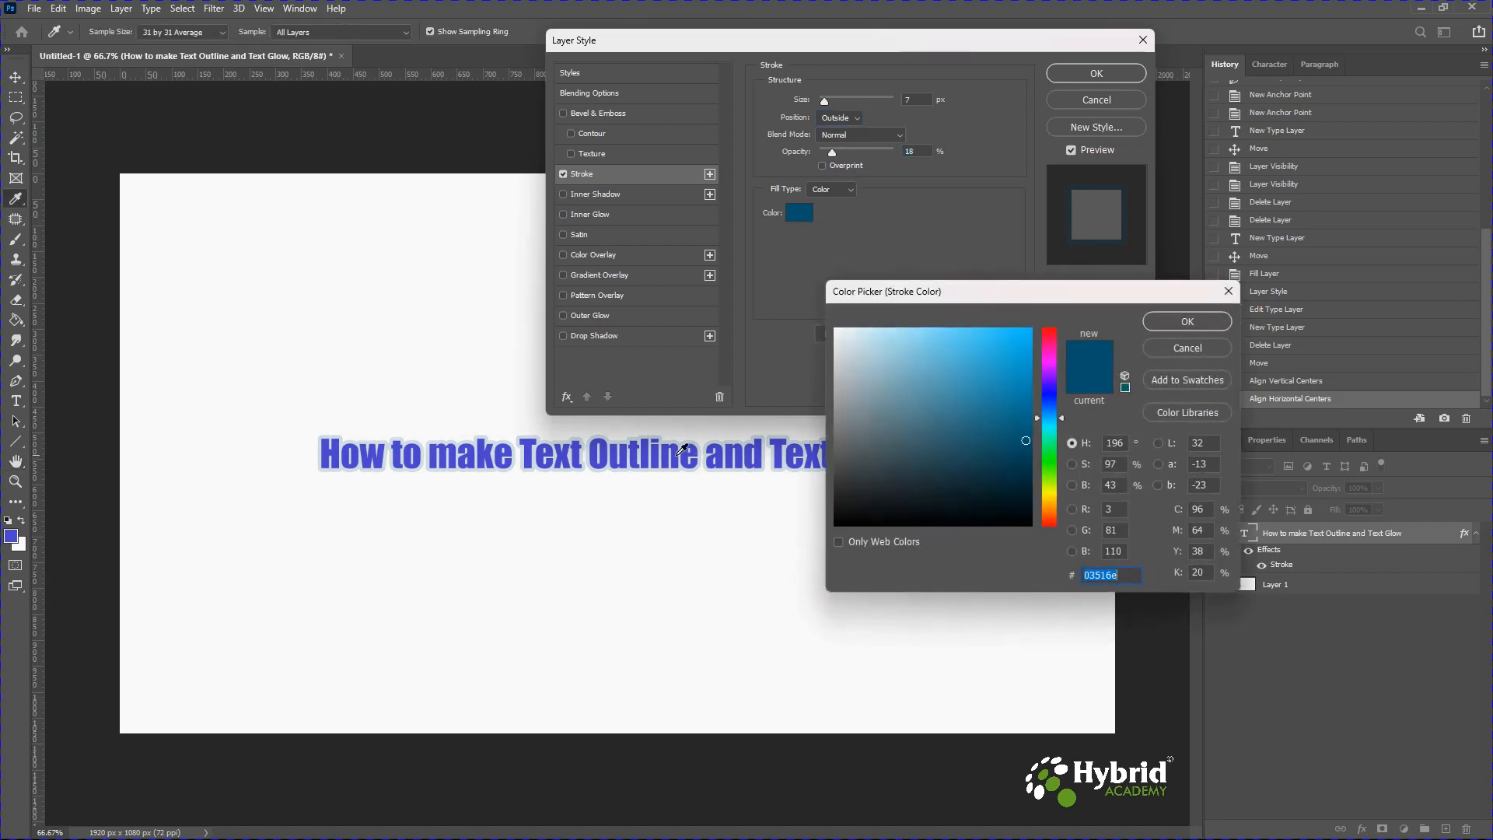
click(680, 454)
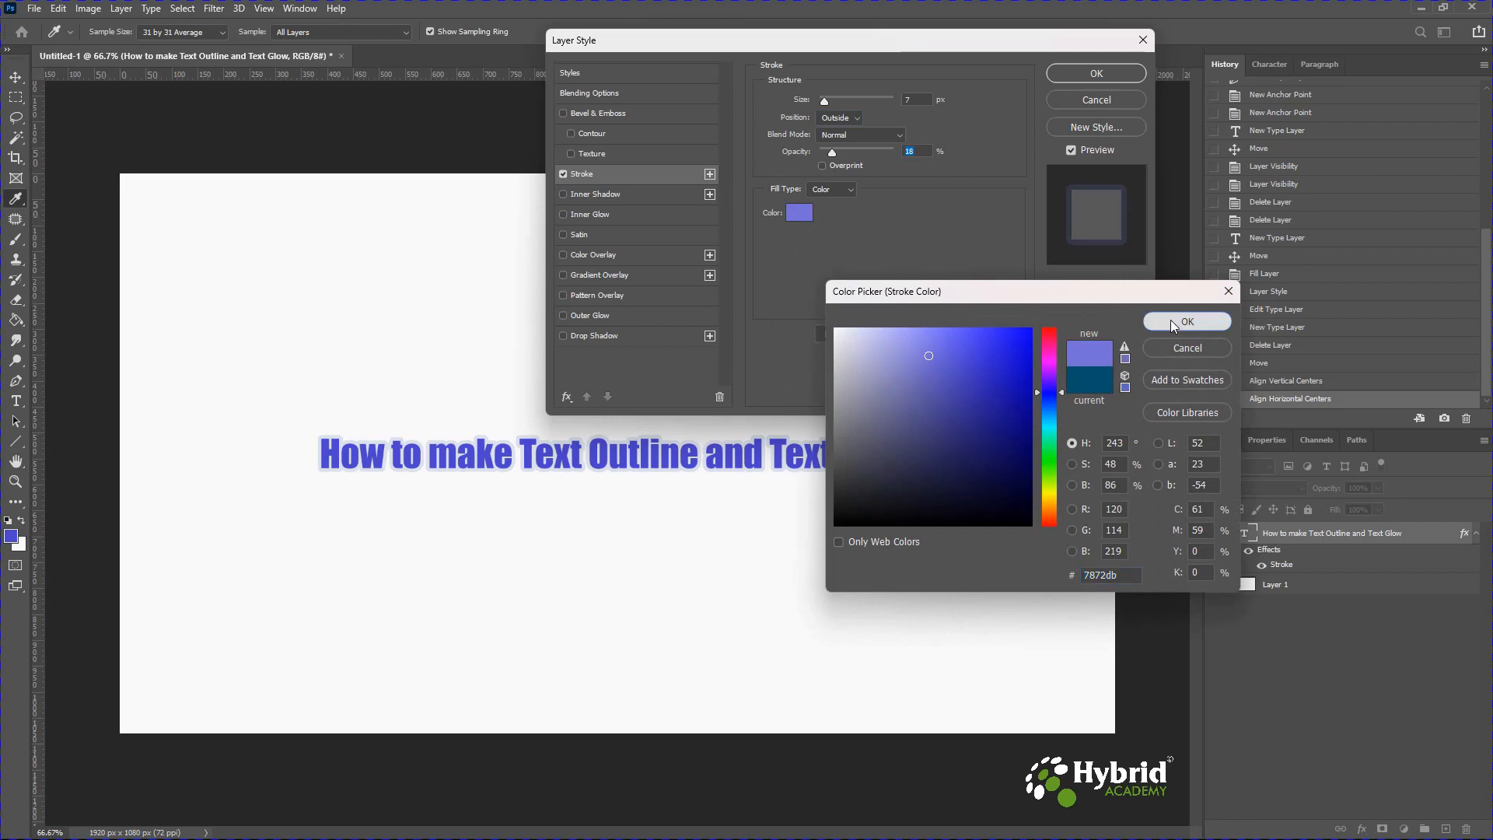
click(1170, 320)
Set the stroke opacity to 35% and apply the layer style.
click(835, 153)
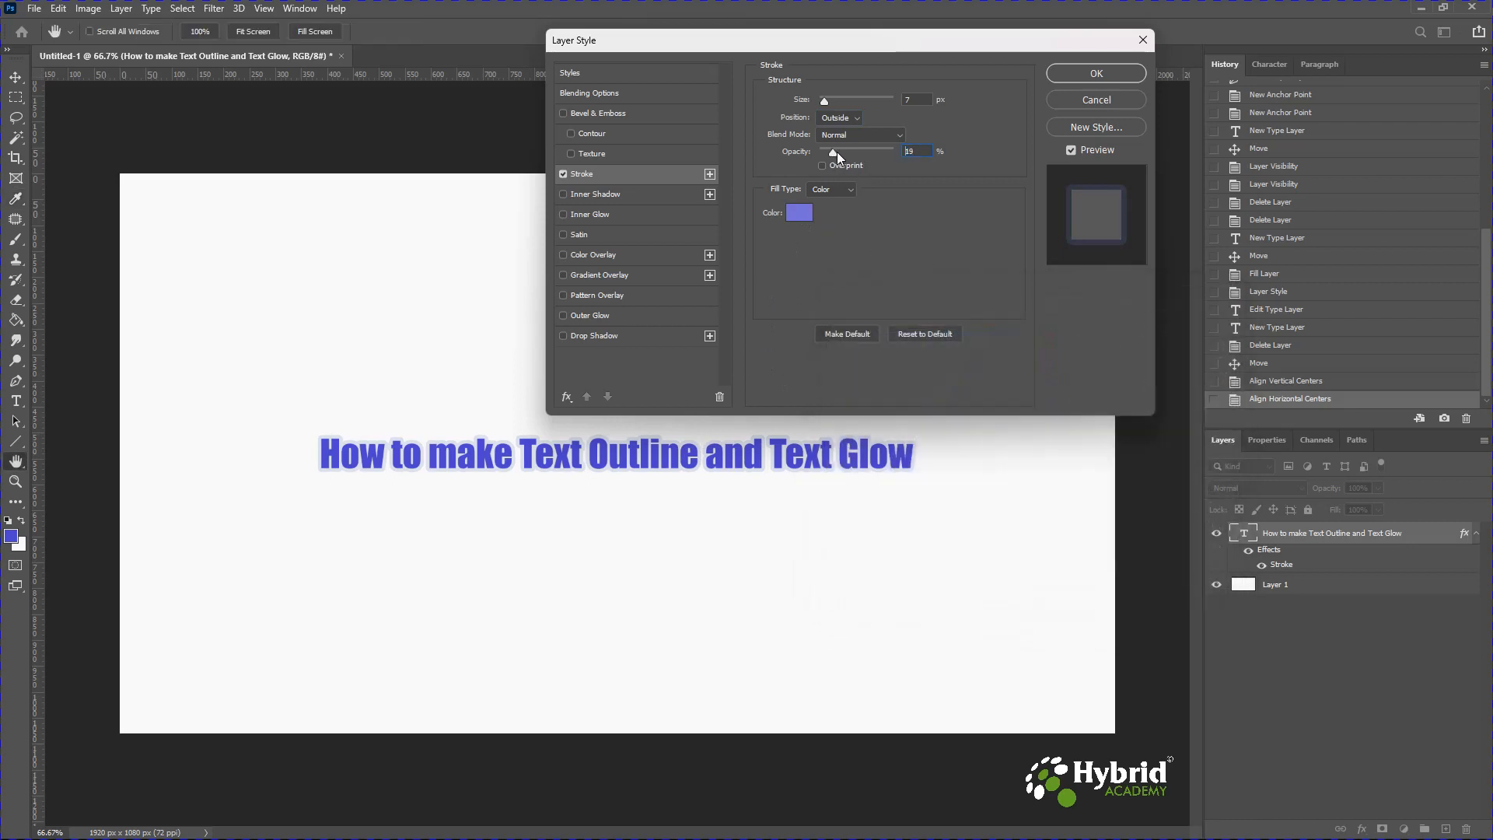
drag(847, 152, 846, 152)
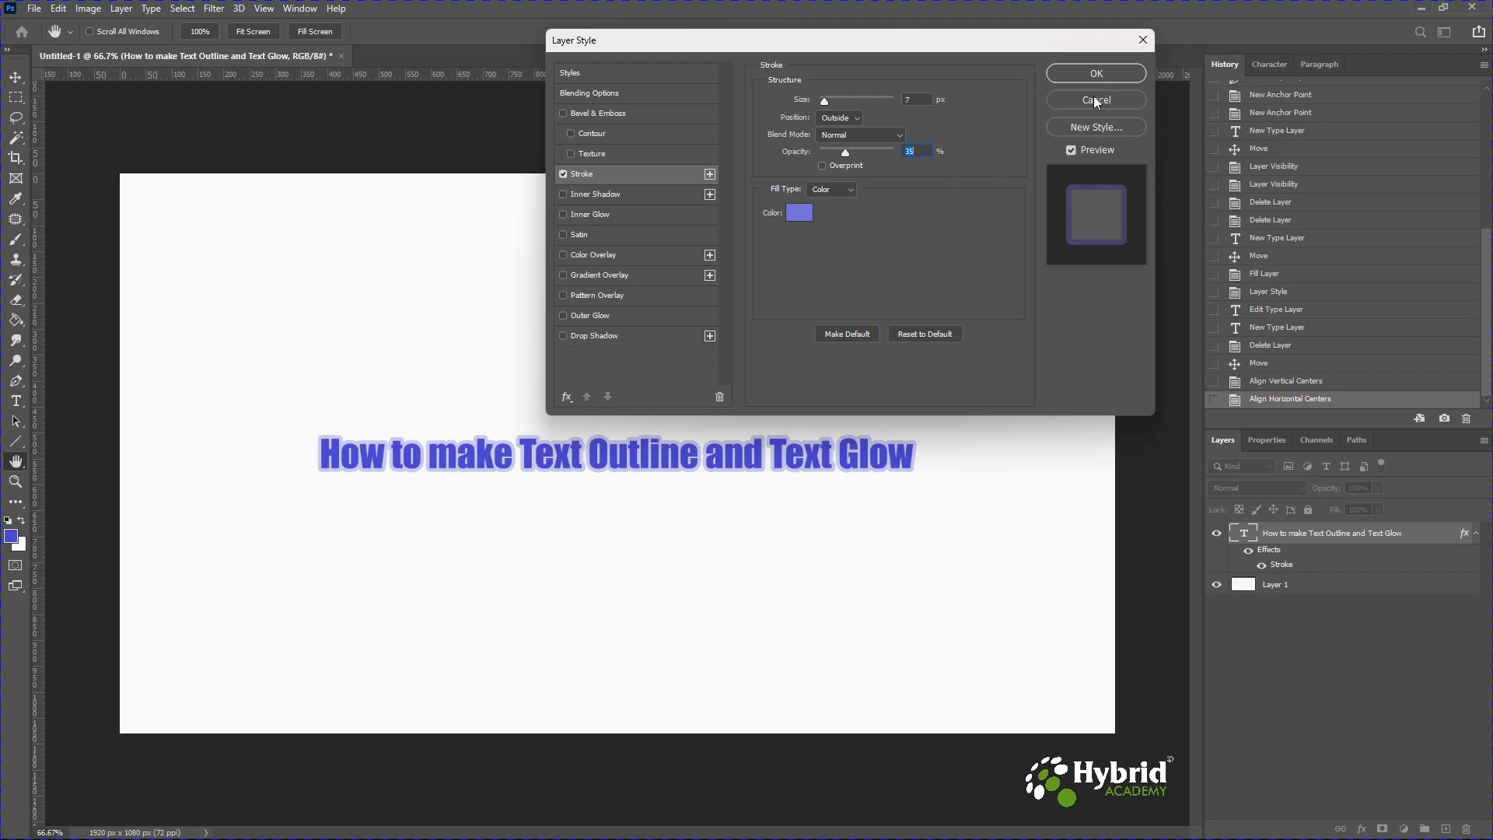
click(1097, 74)
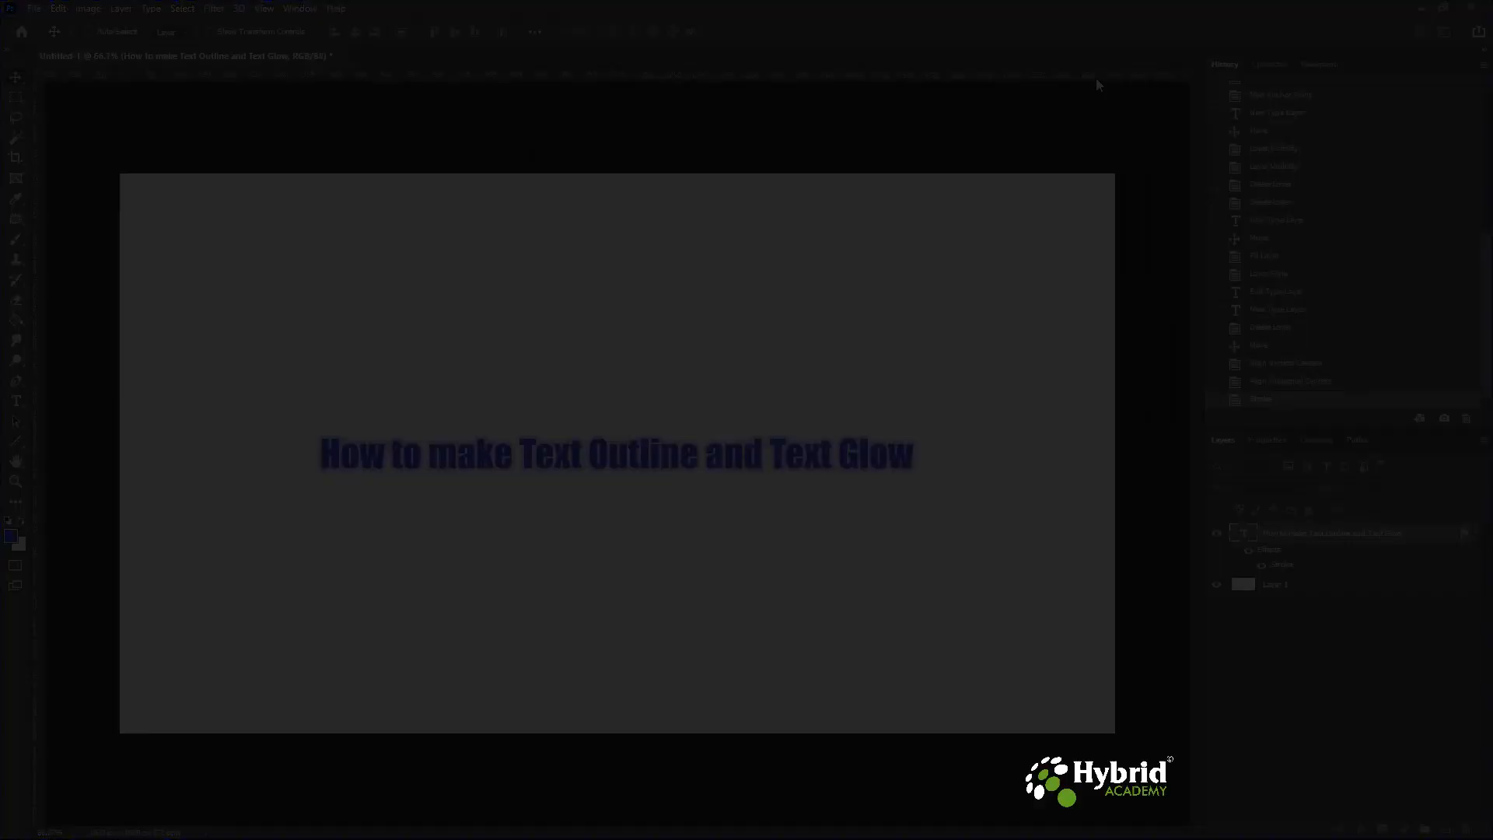
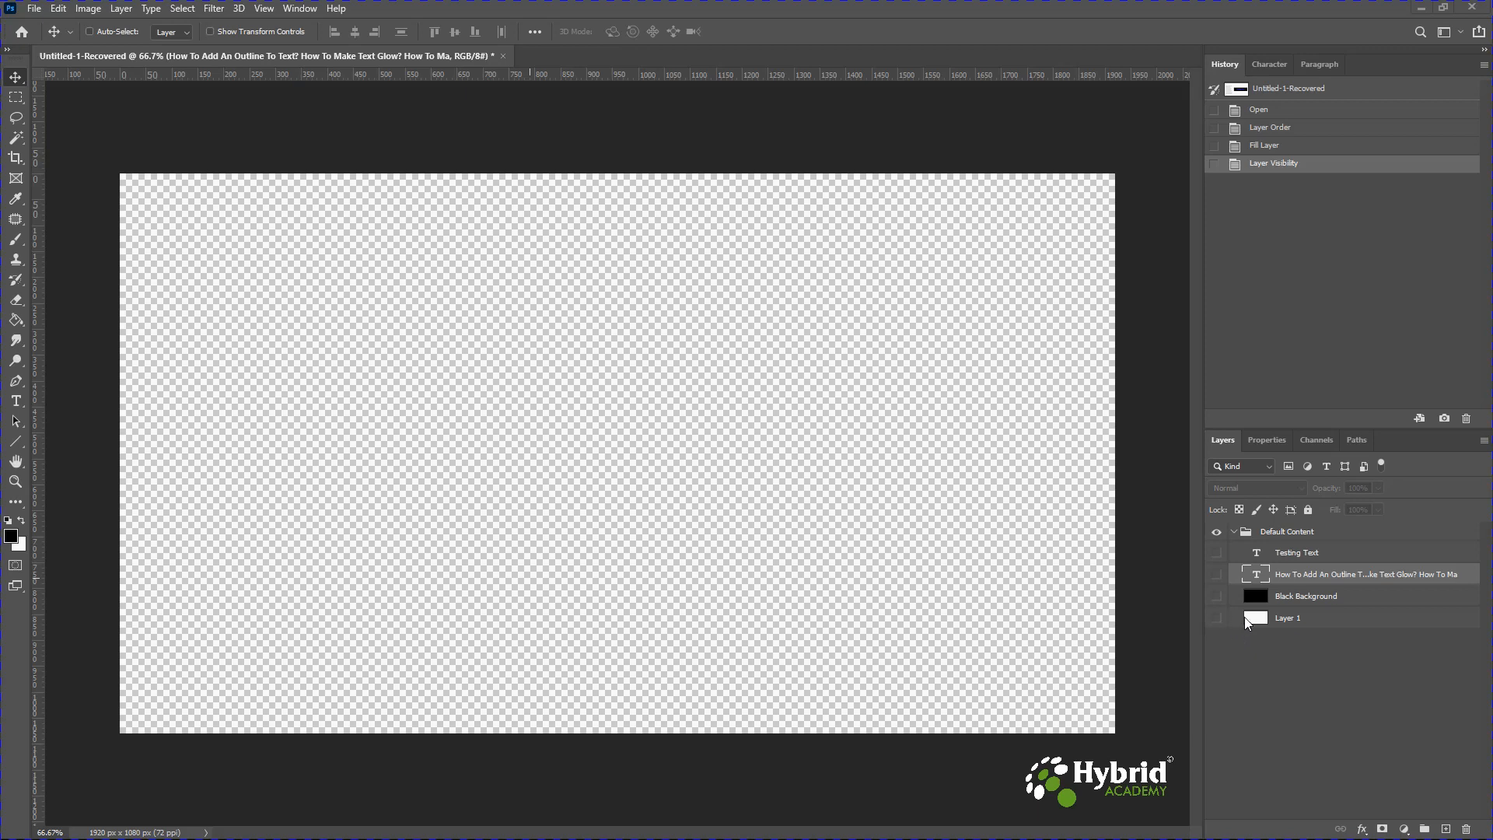
Toggle layer visibility so the white background, heading list and Testing Text show while the black background stays hidden.
click(1216, 618)
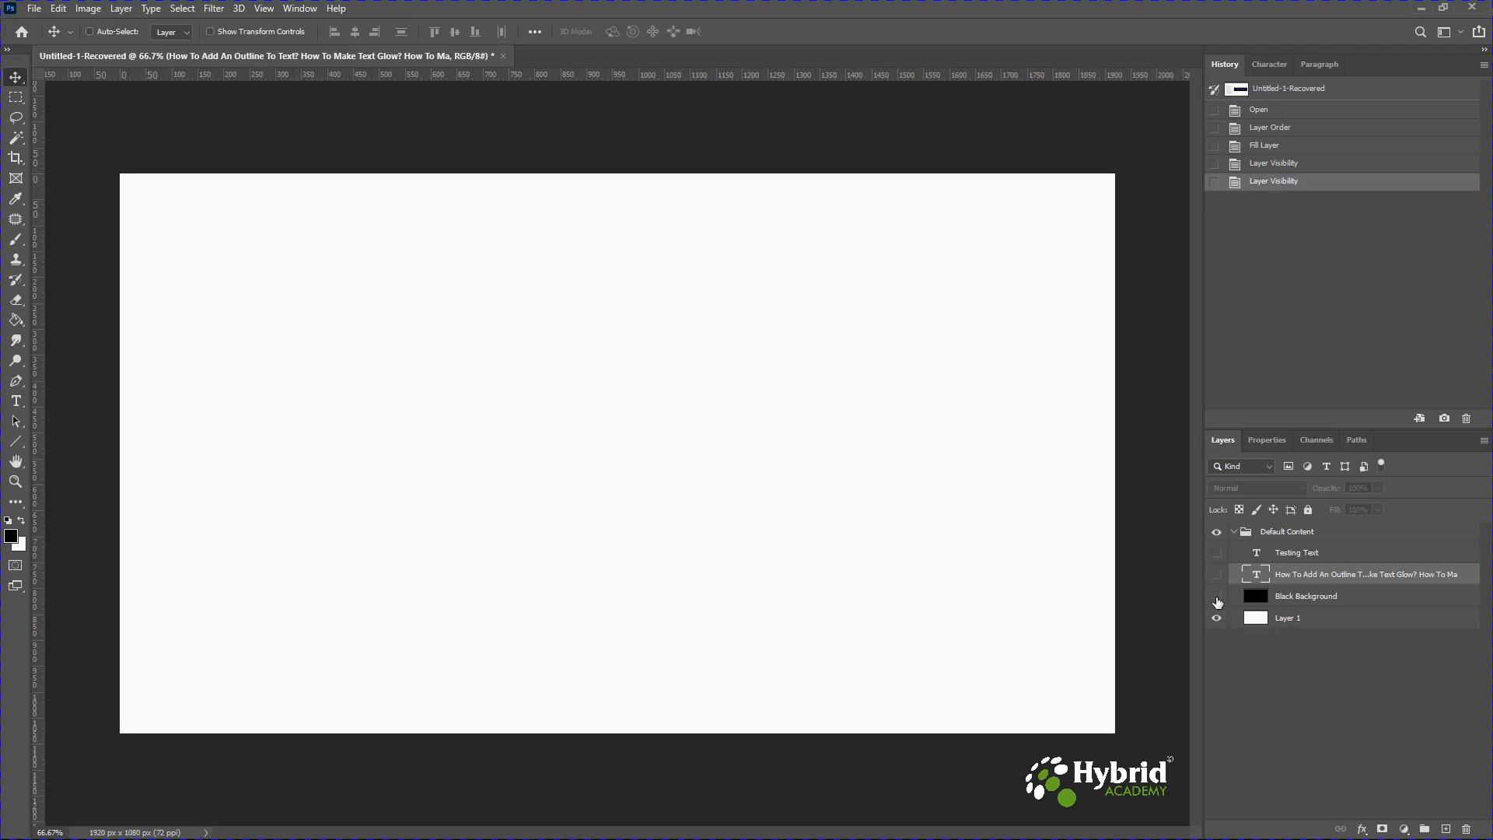
click(1217, 597)
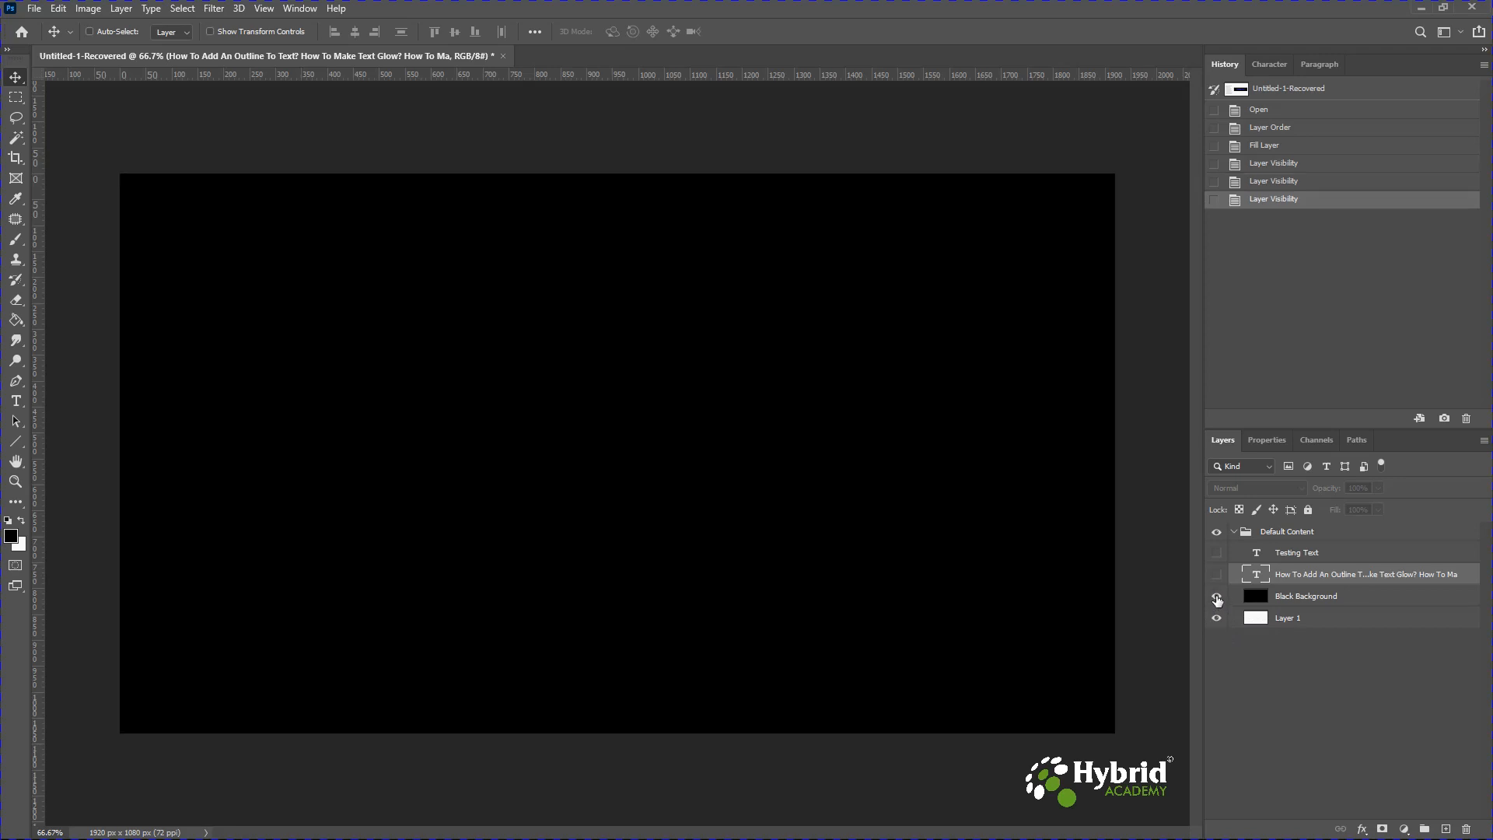
click(1217, 576)
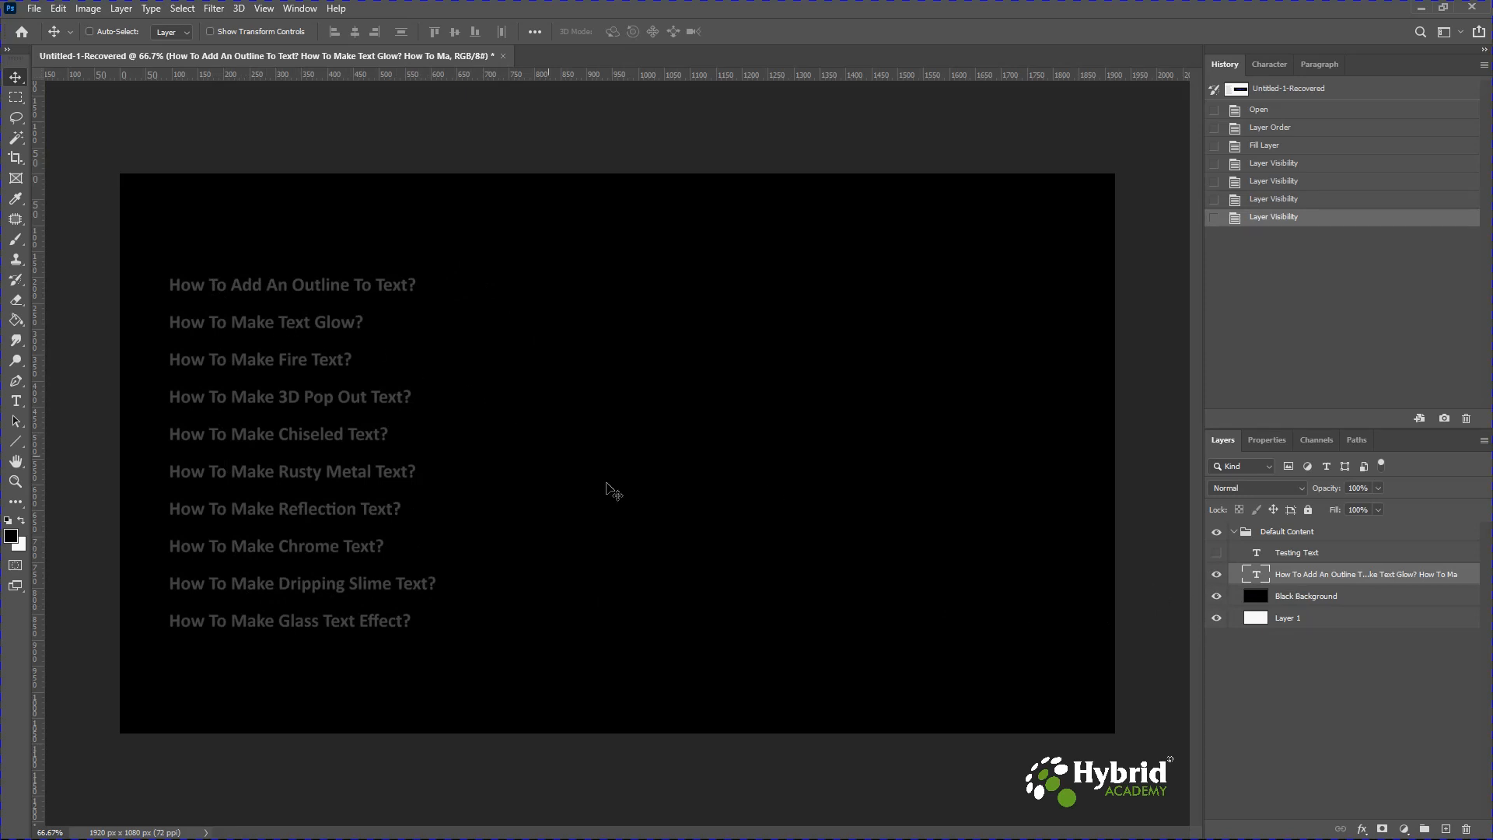
click(1218, 596)
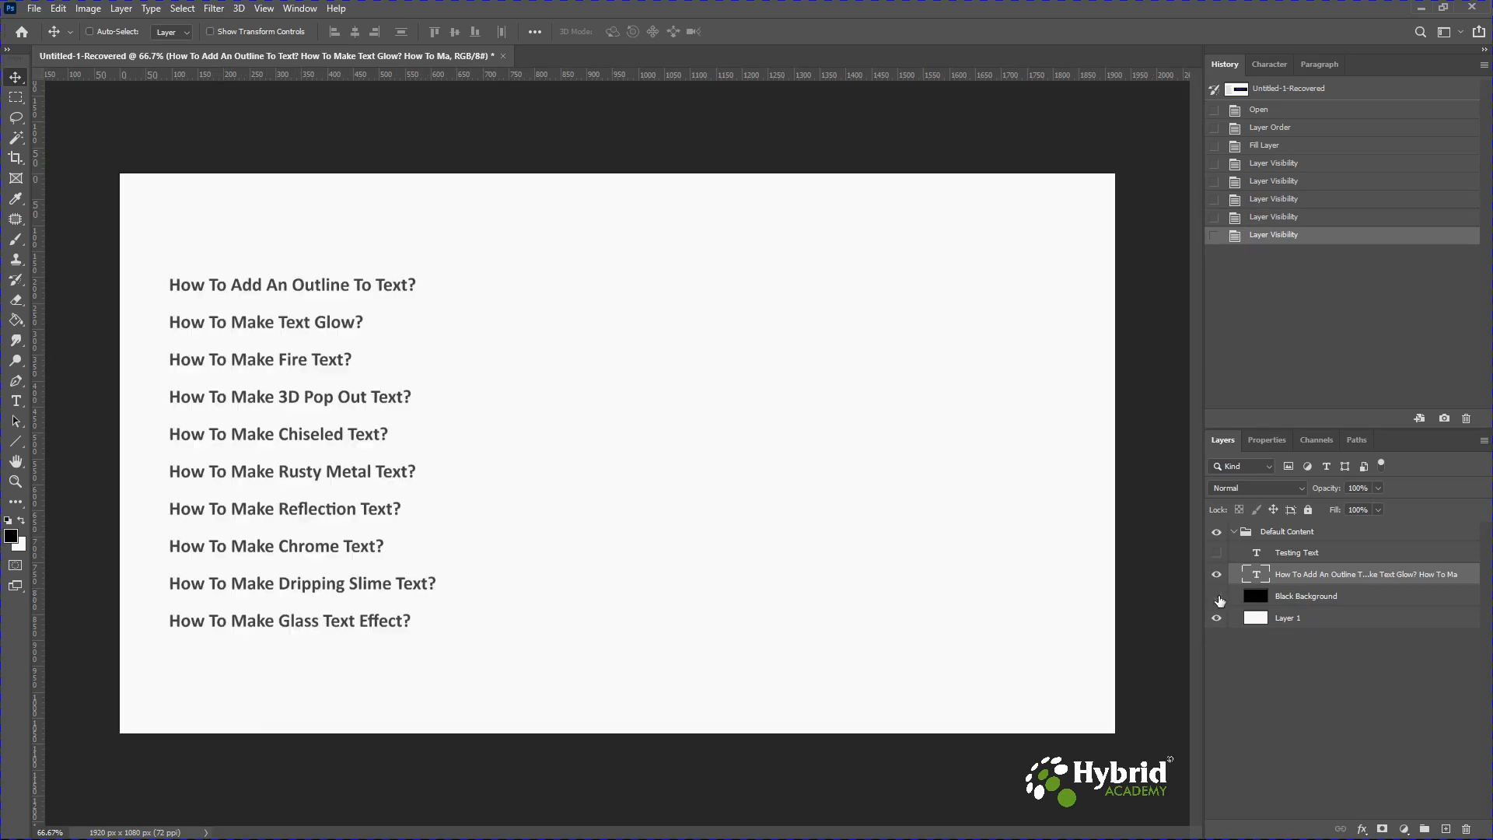
click(1217, 597)
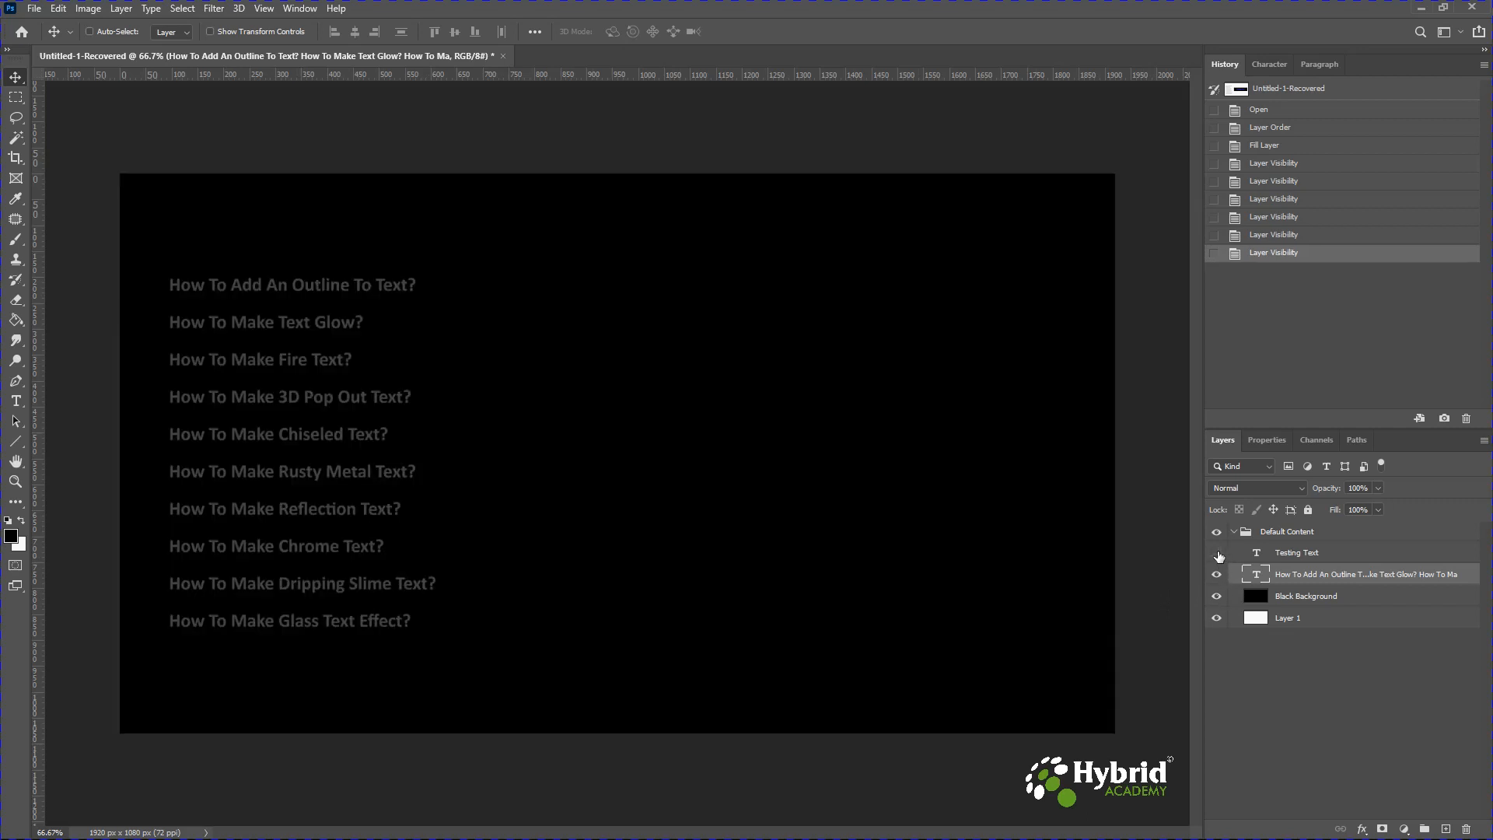
click(1217, 553)
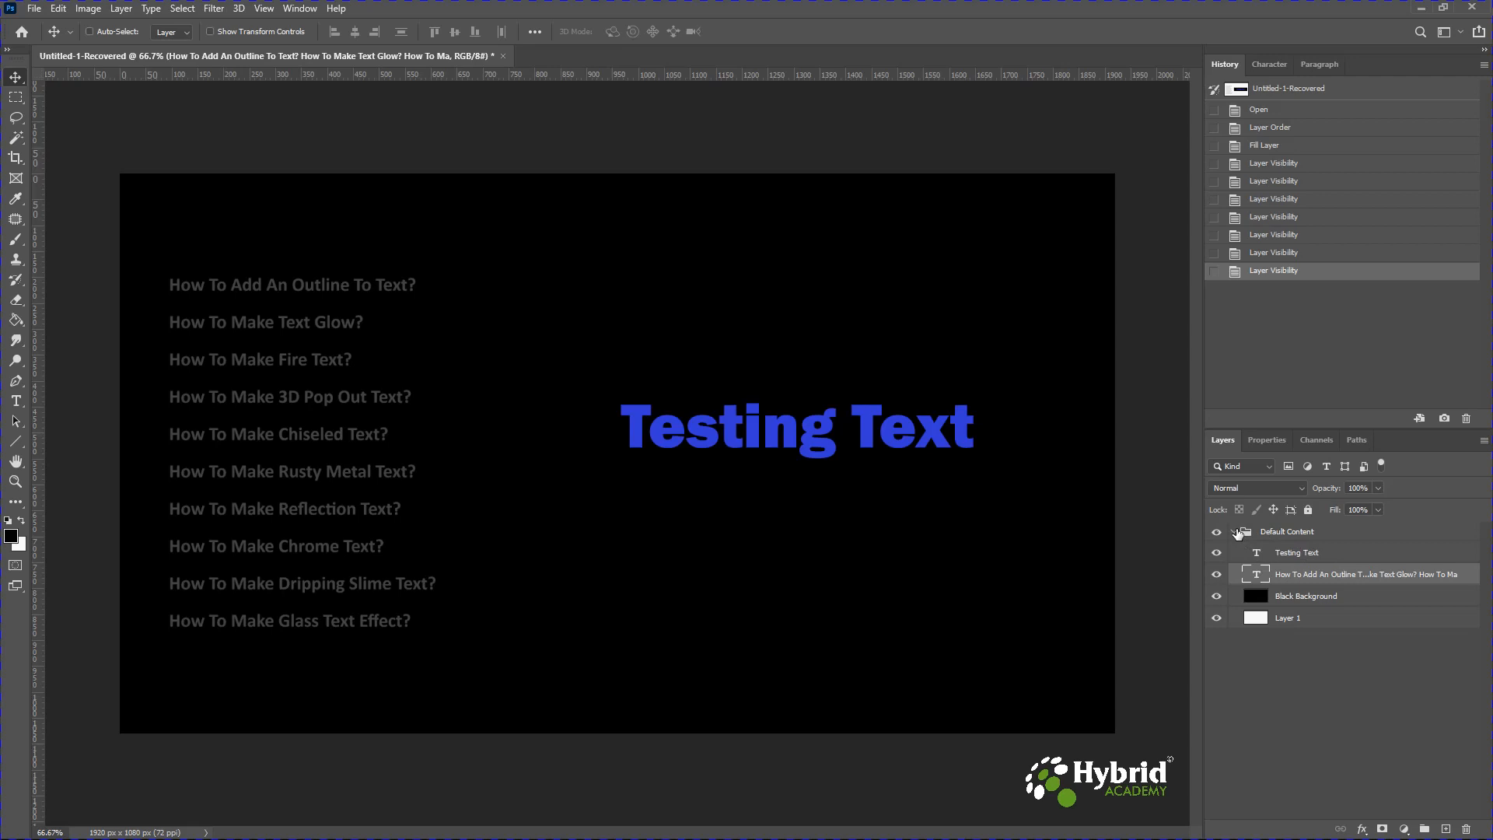
click(1217, 534)
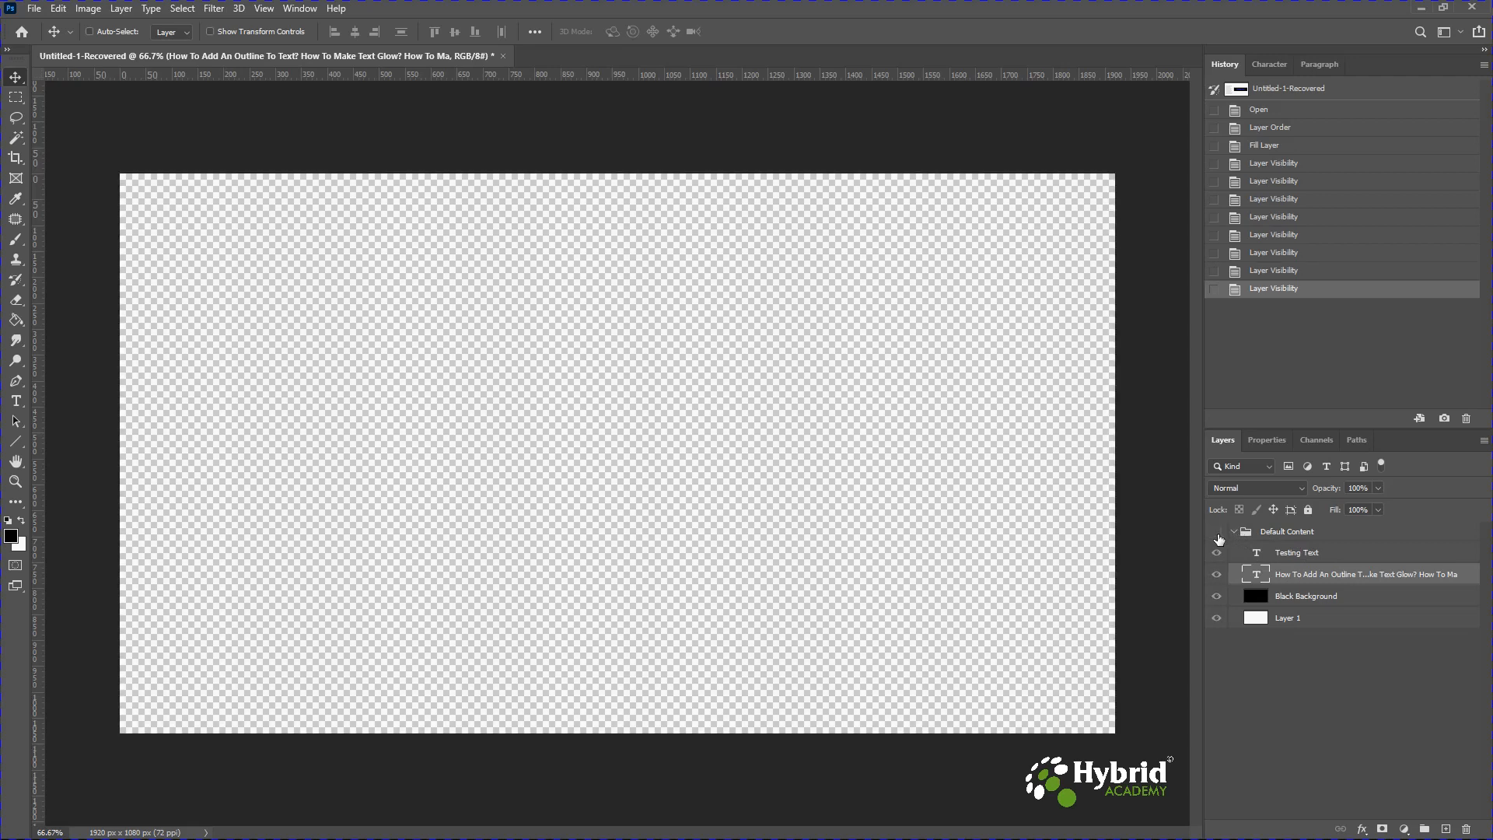
click(1217, 533)
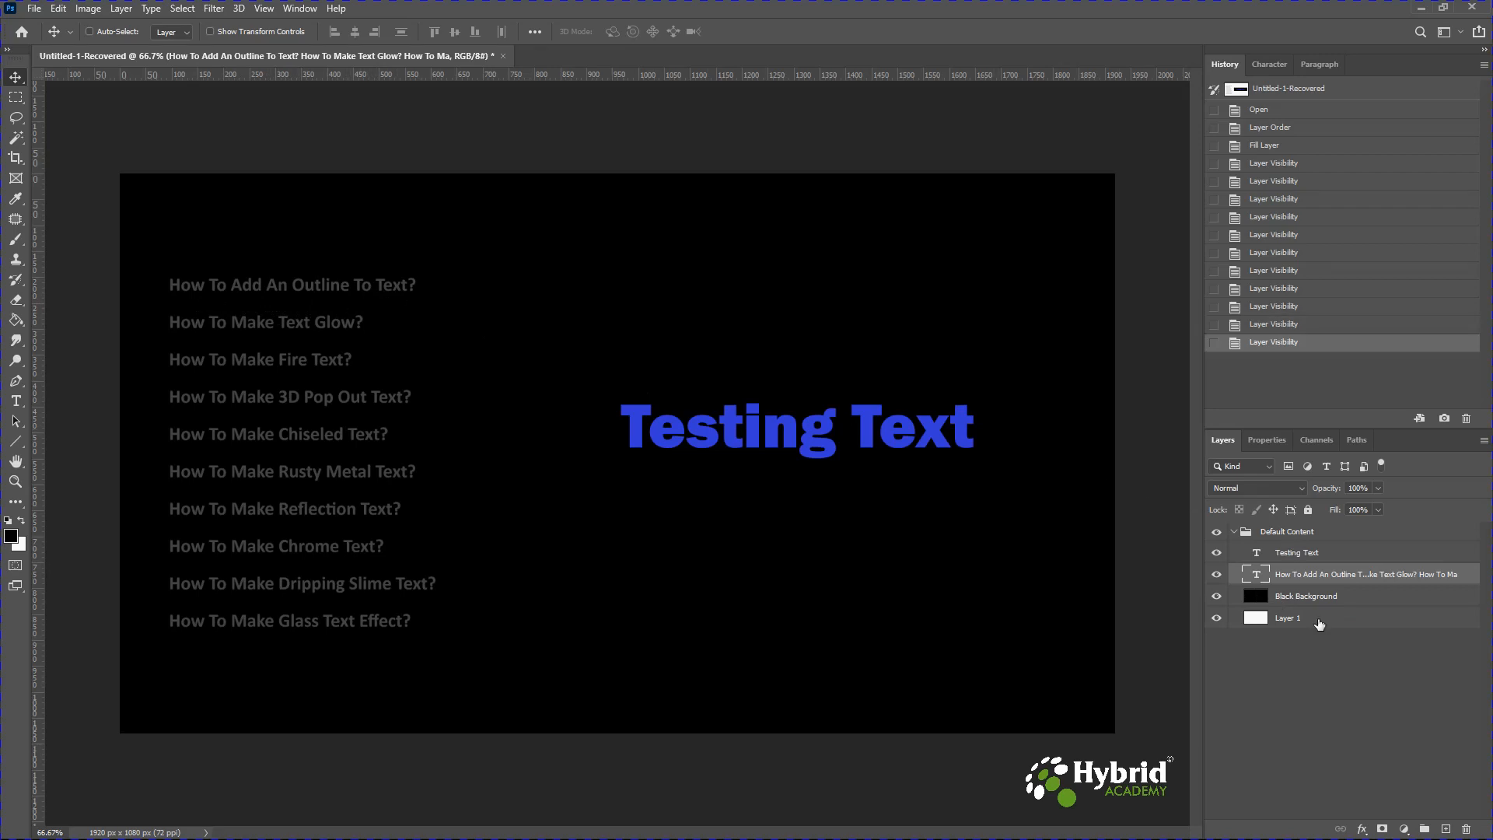
click(1217, 597)
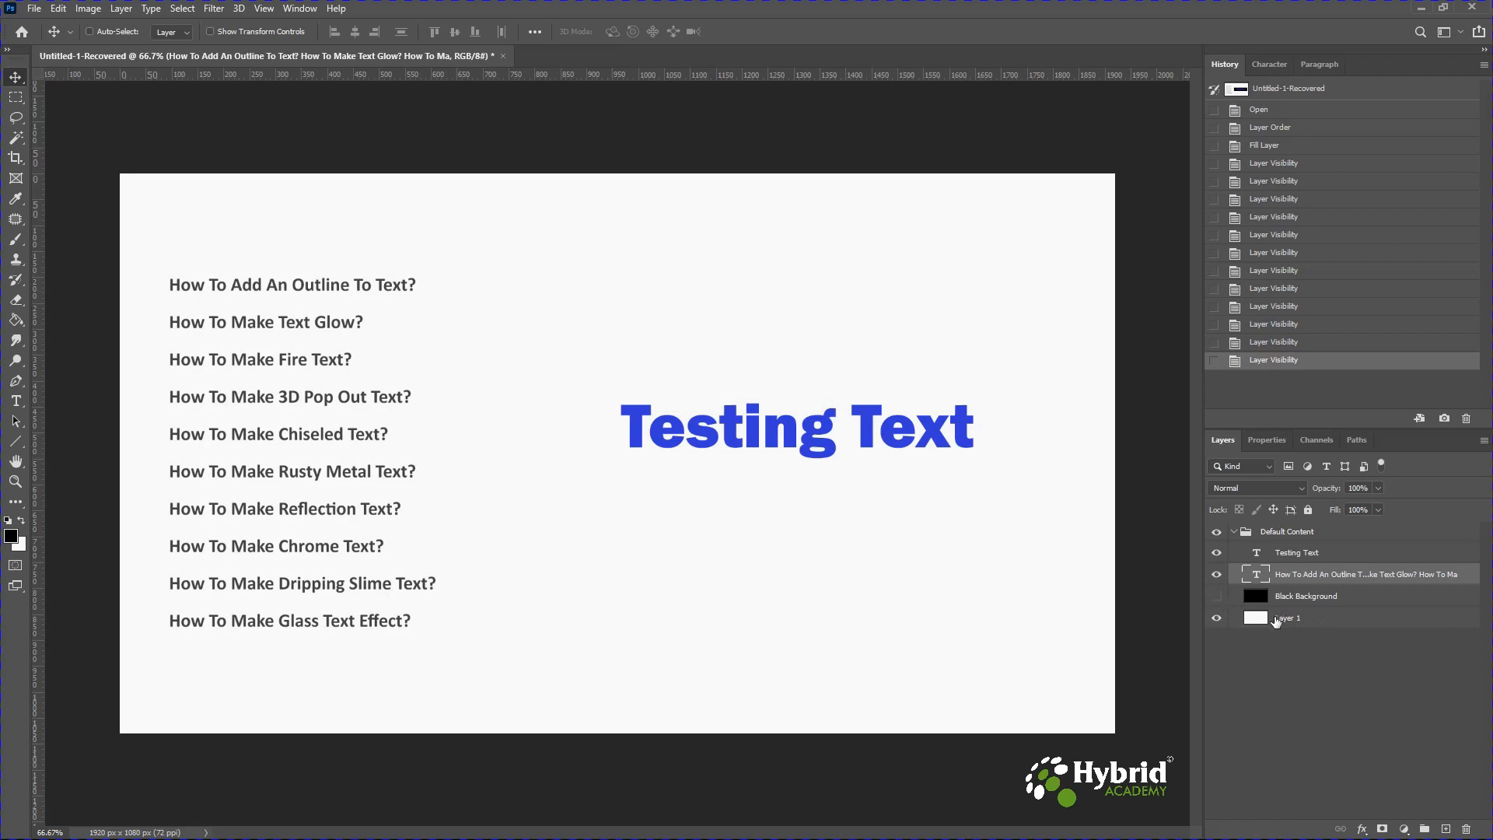
Duplicate the white Layer 1 and the Testing Text layer together and move the copies above the Default Content group.
click(1276, 619)
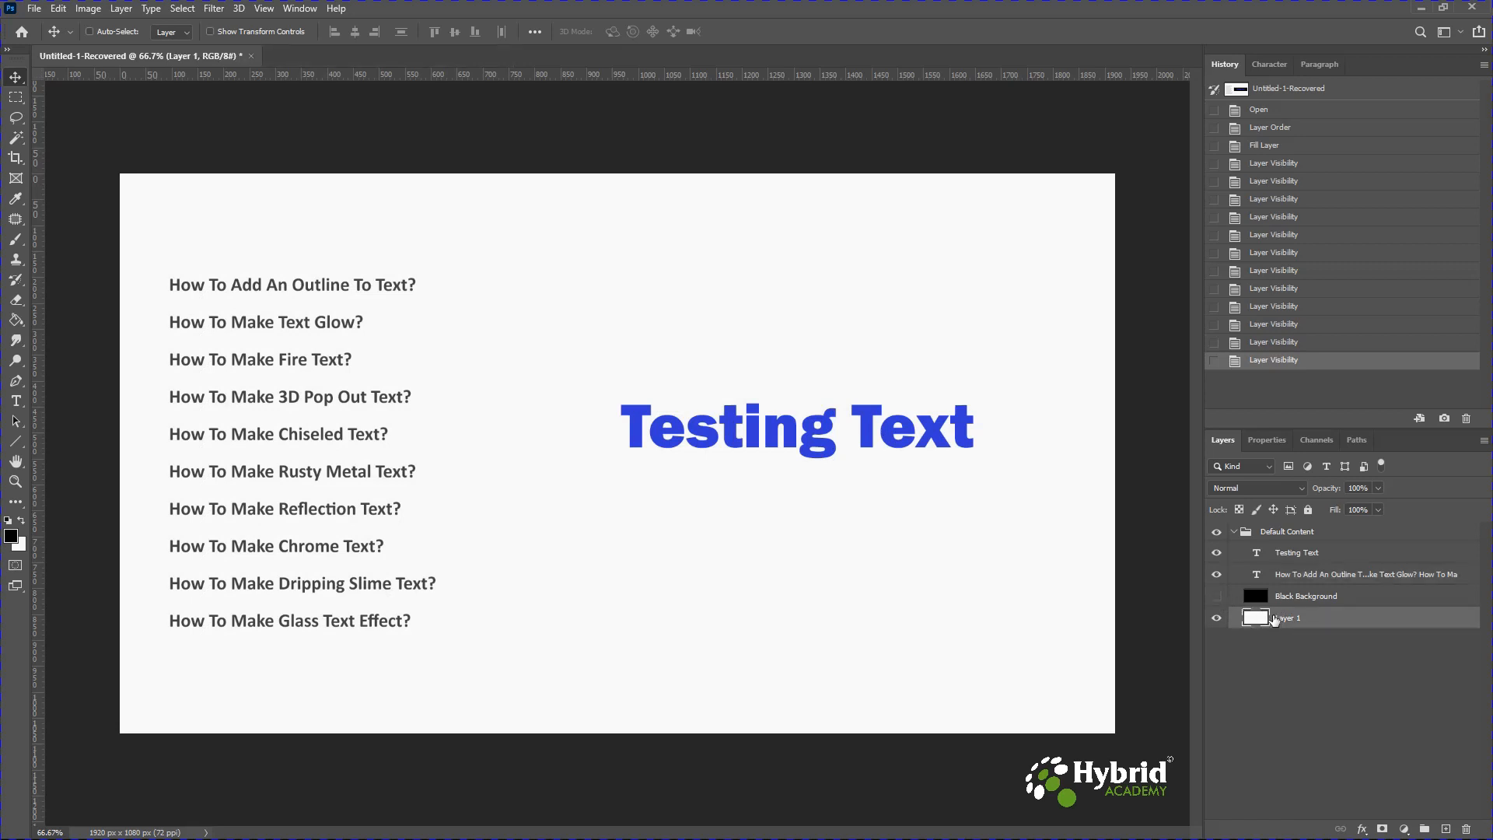
ctrl+click(1273, 554)
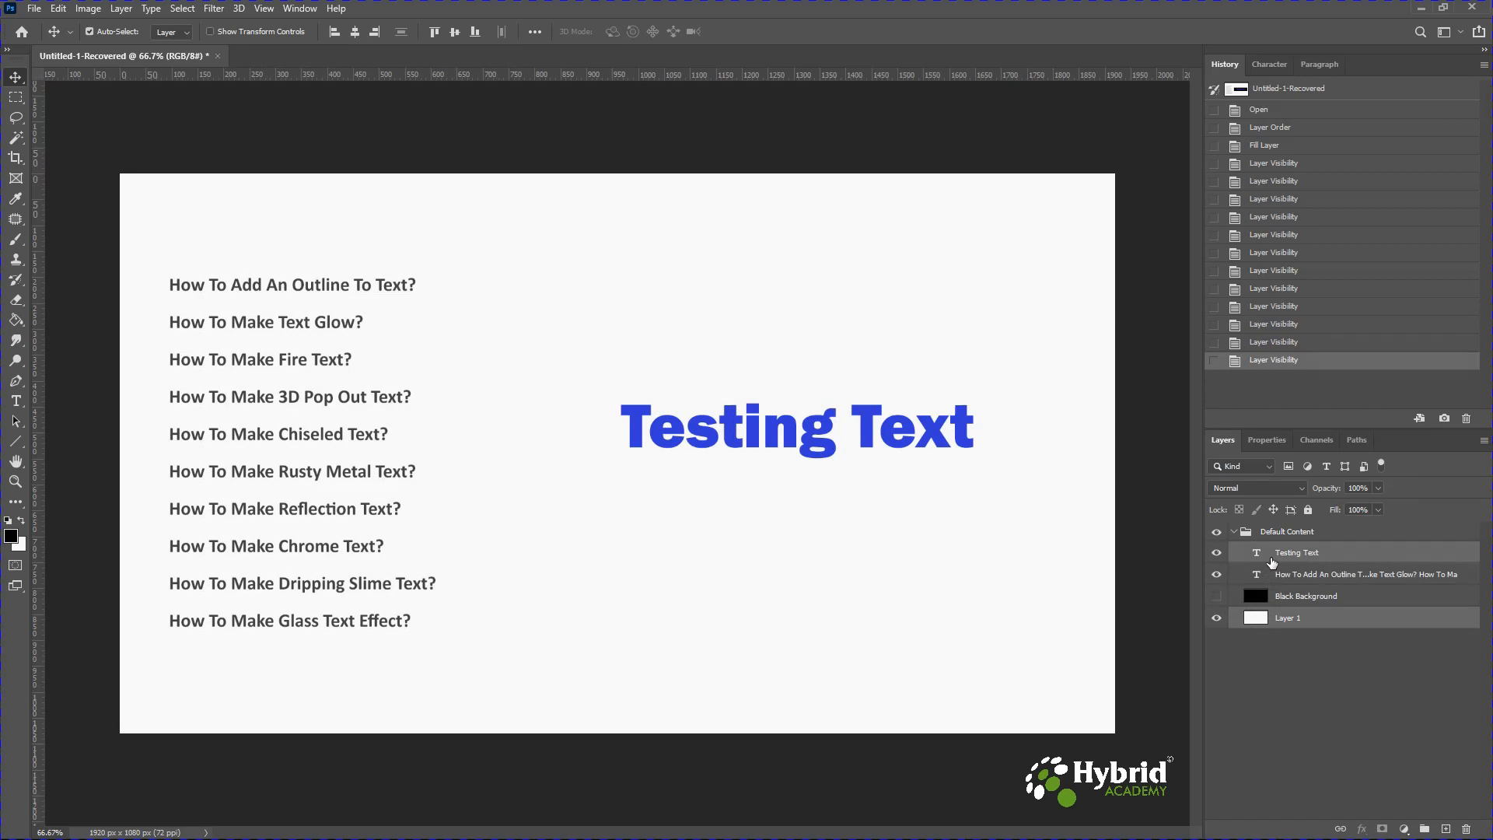
key(ctrl+j)
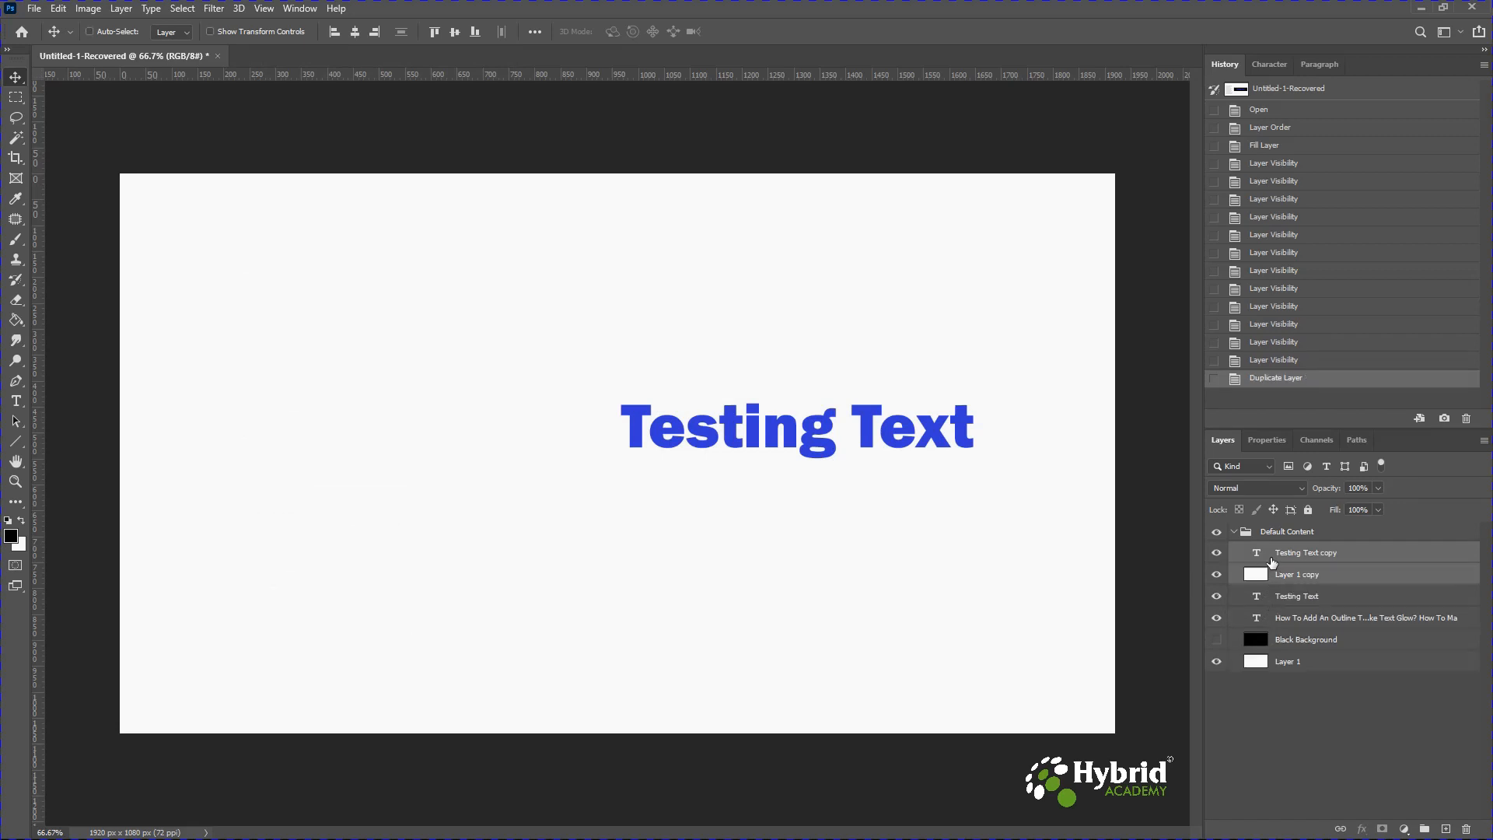
drag(1273, 562, 1260, 527)
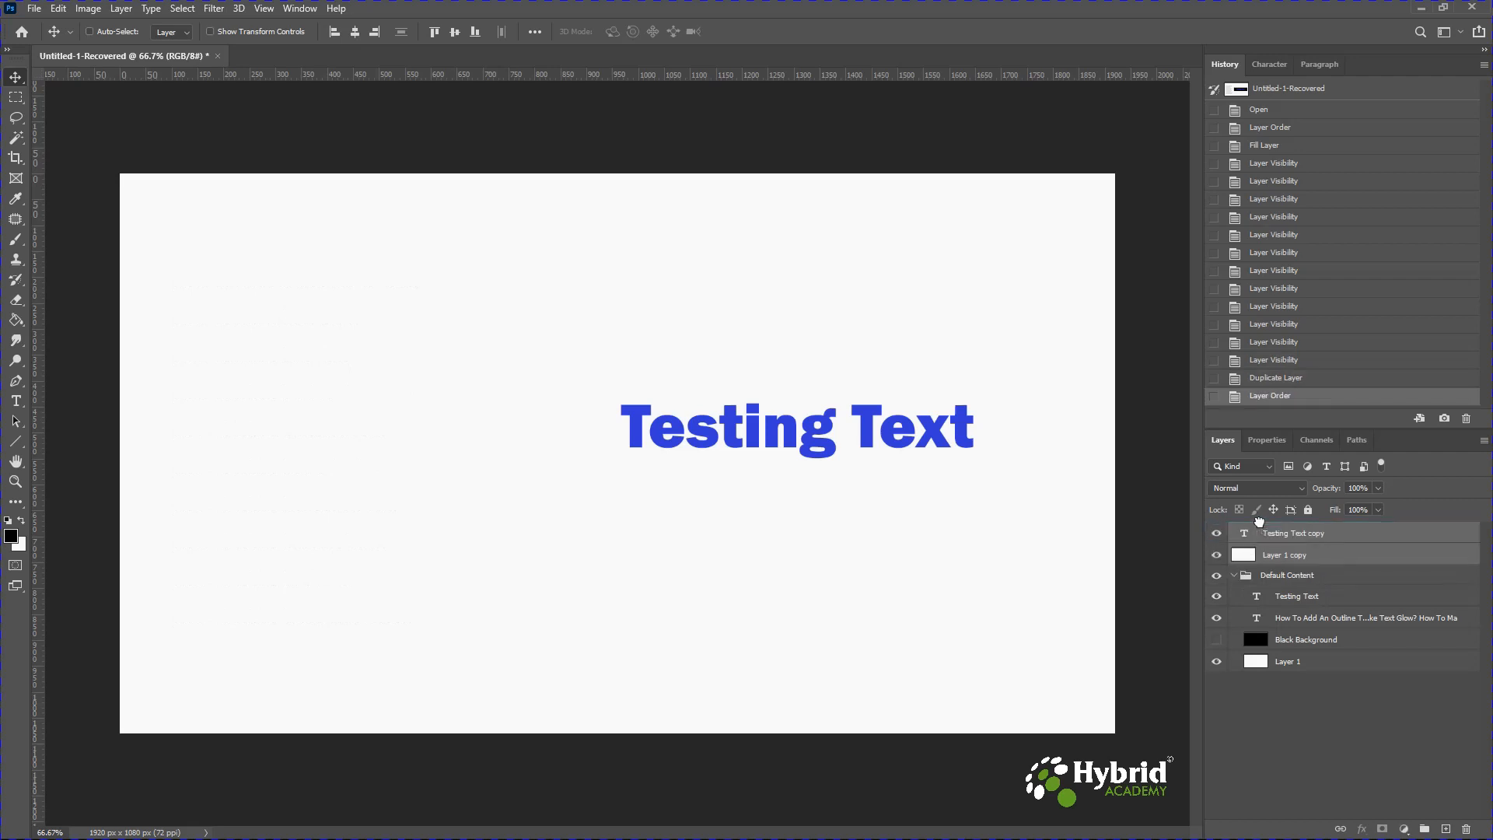
Hide the Default Content group, leaving the copied white layer and text visible.
click(1217, 578)
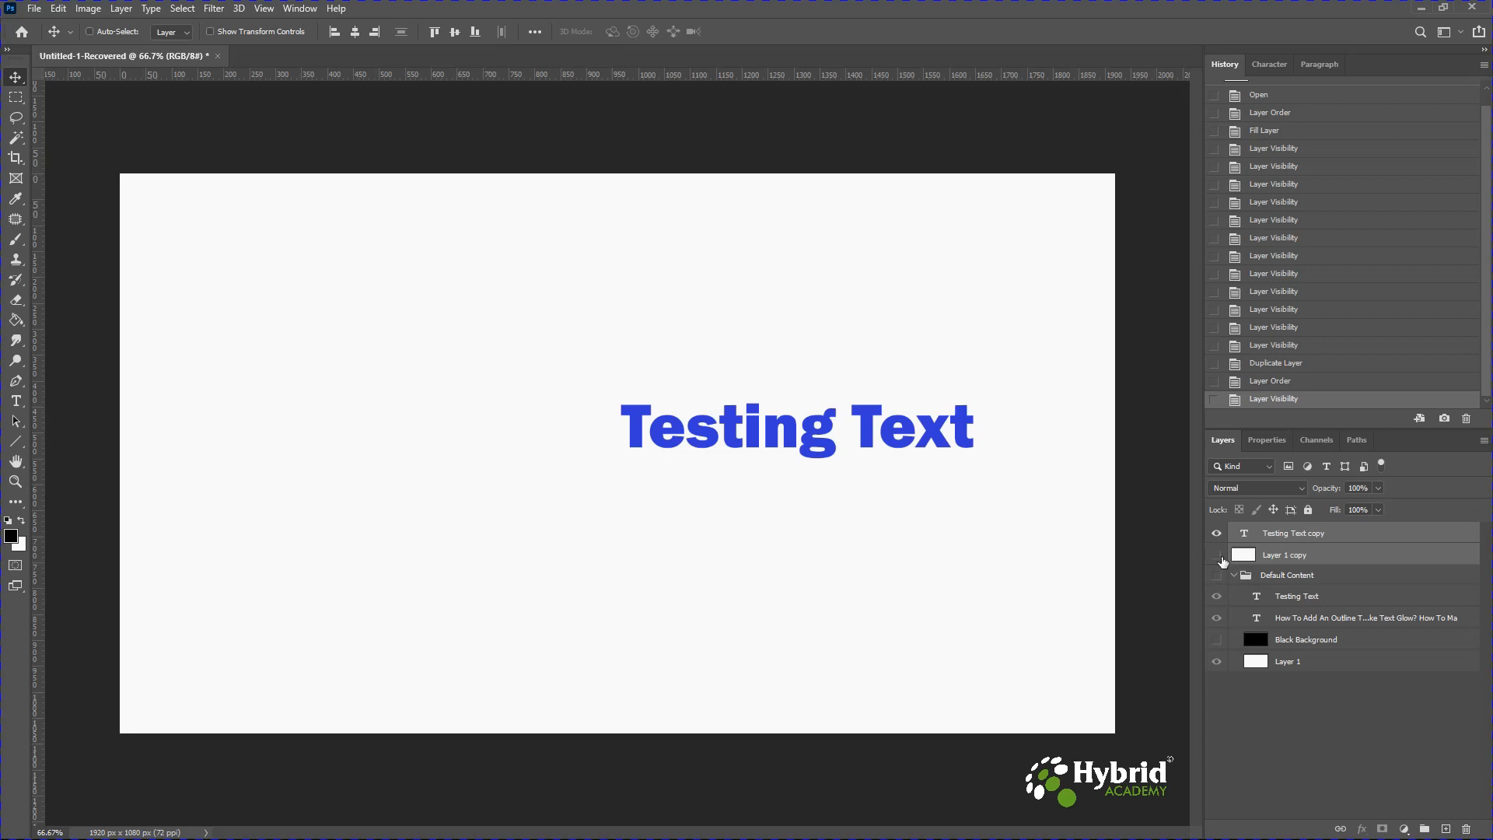
click(1217, 555)
click(1217, 534)
click(1217, 554)
click(1217, 533)
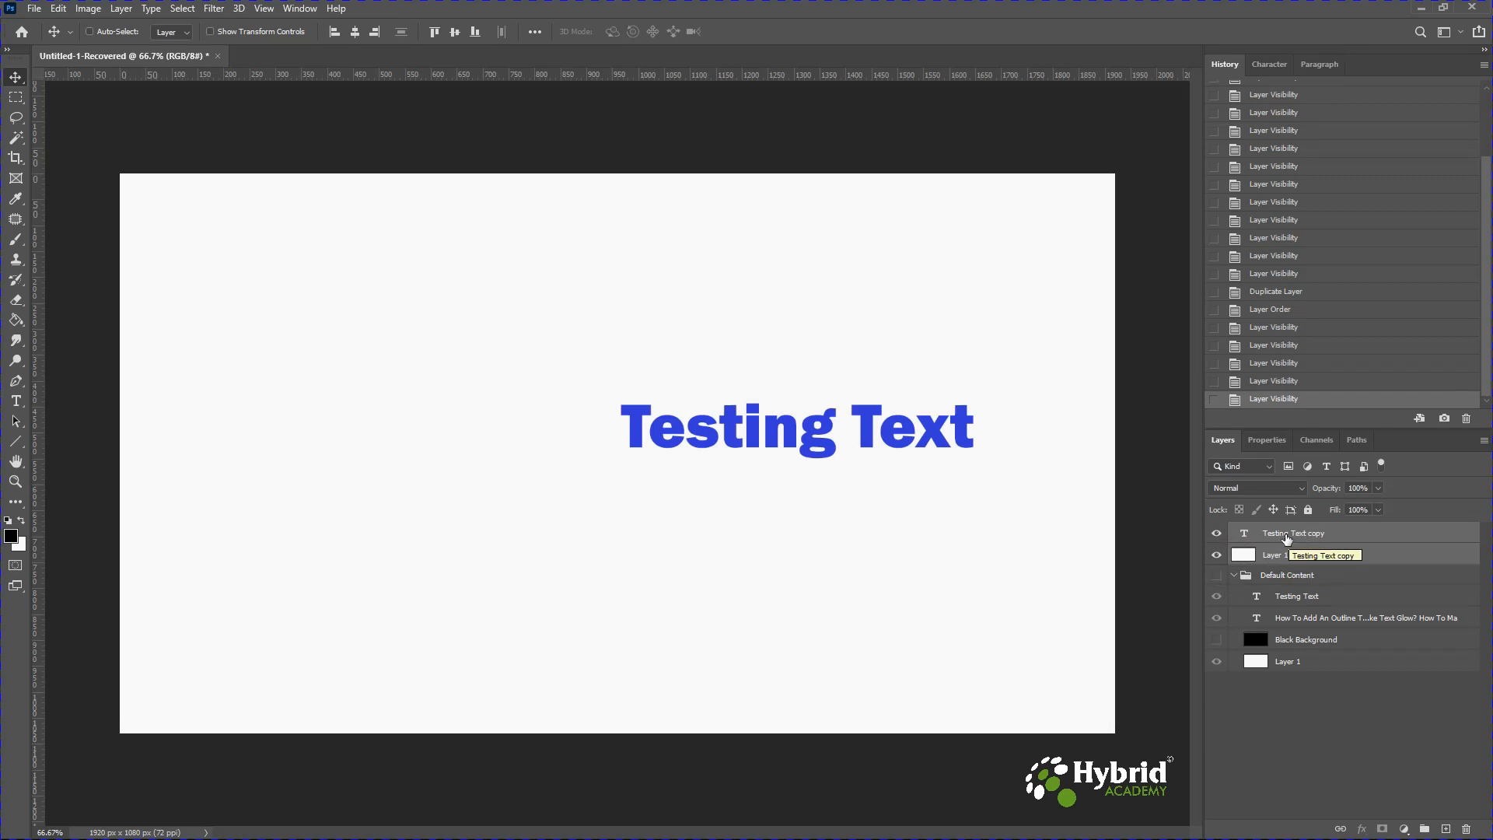
Open a Stroke layer style on the Testing Text copy layer.
click(1287, 535)
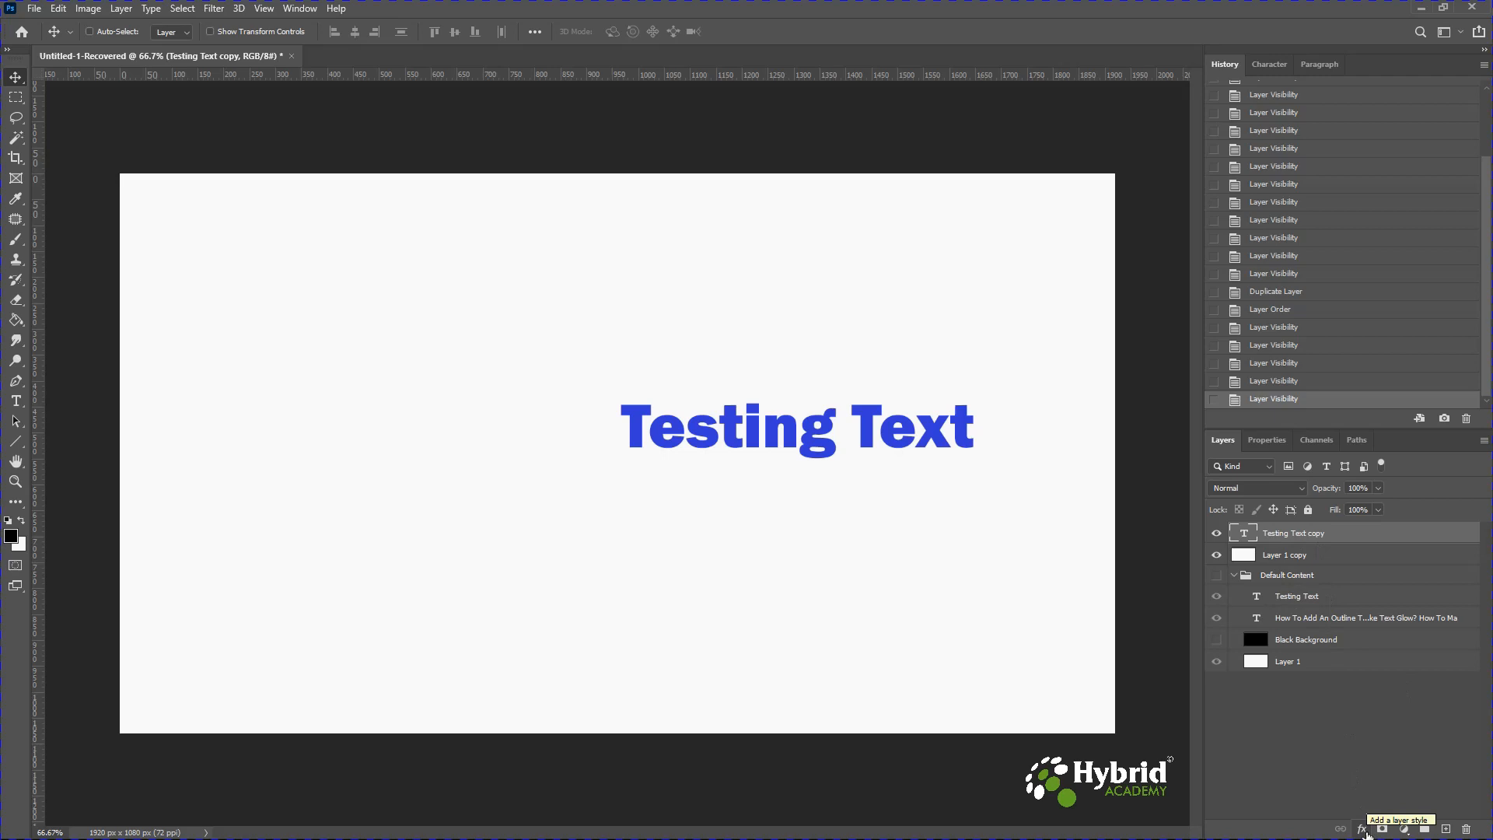
click(1362, 830)
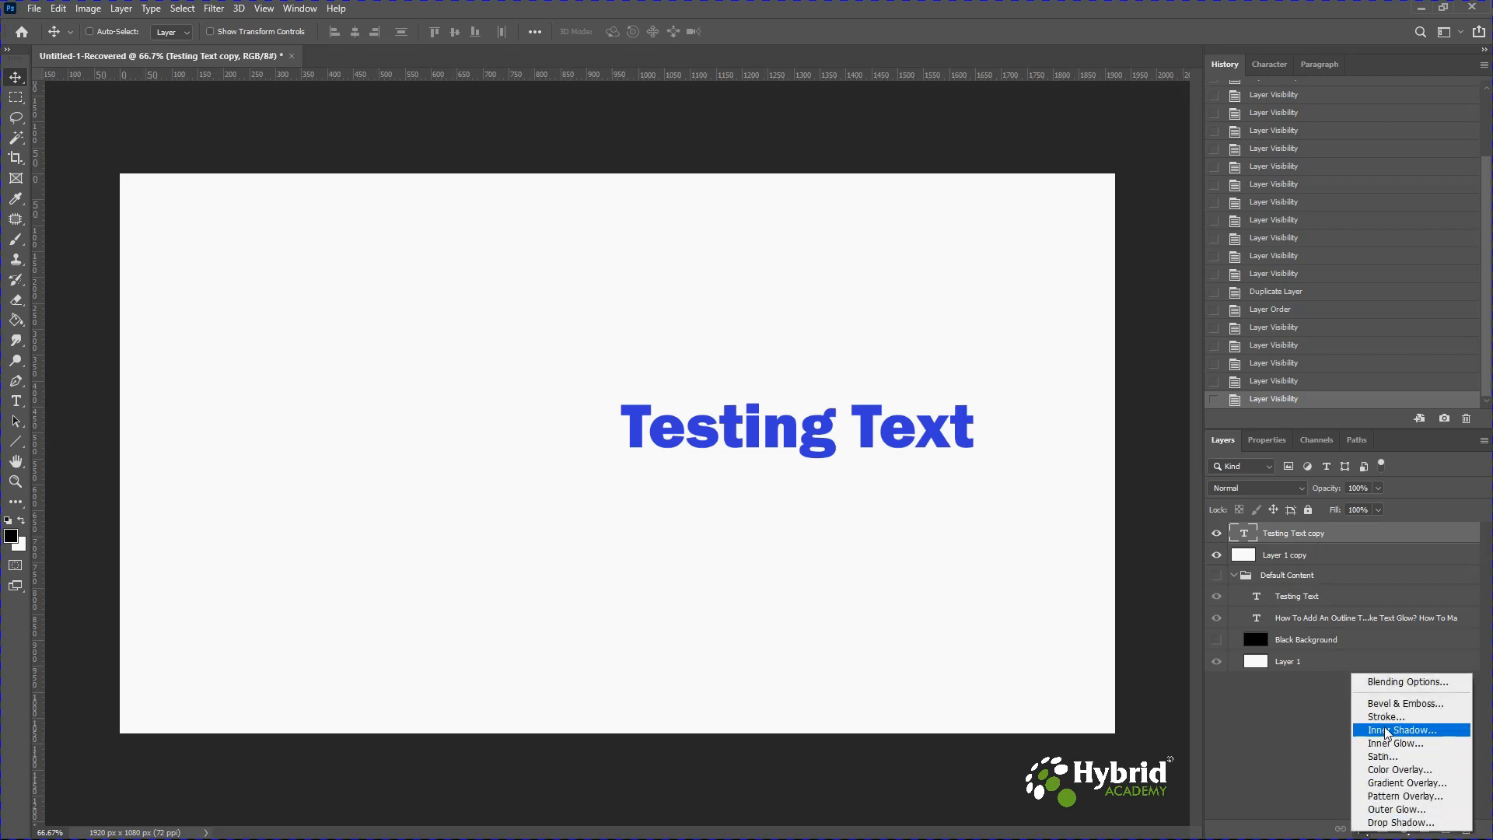
click(1386, 716)
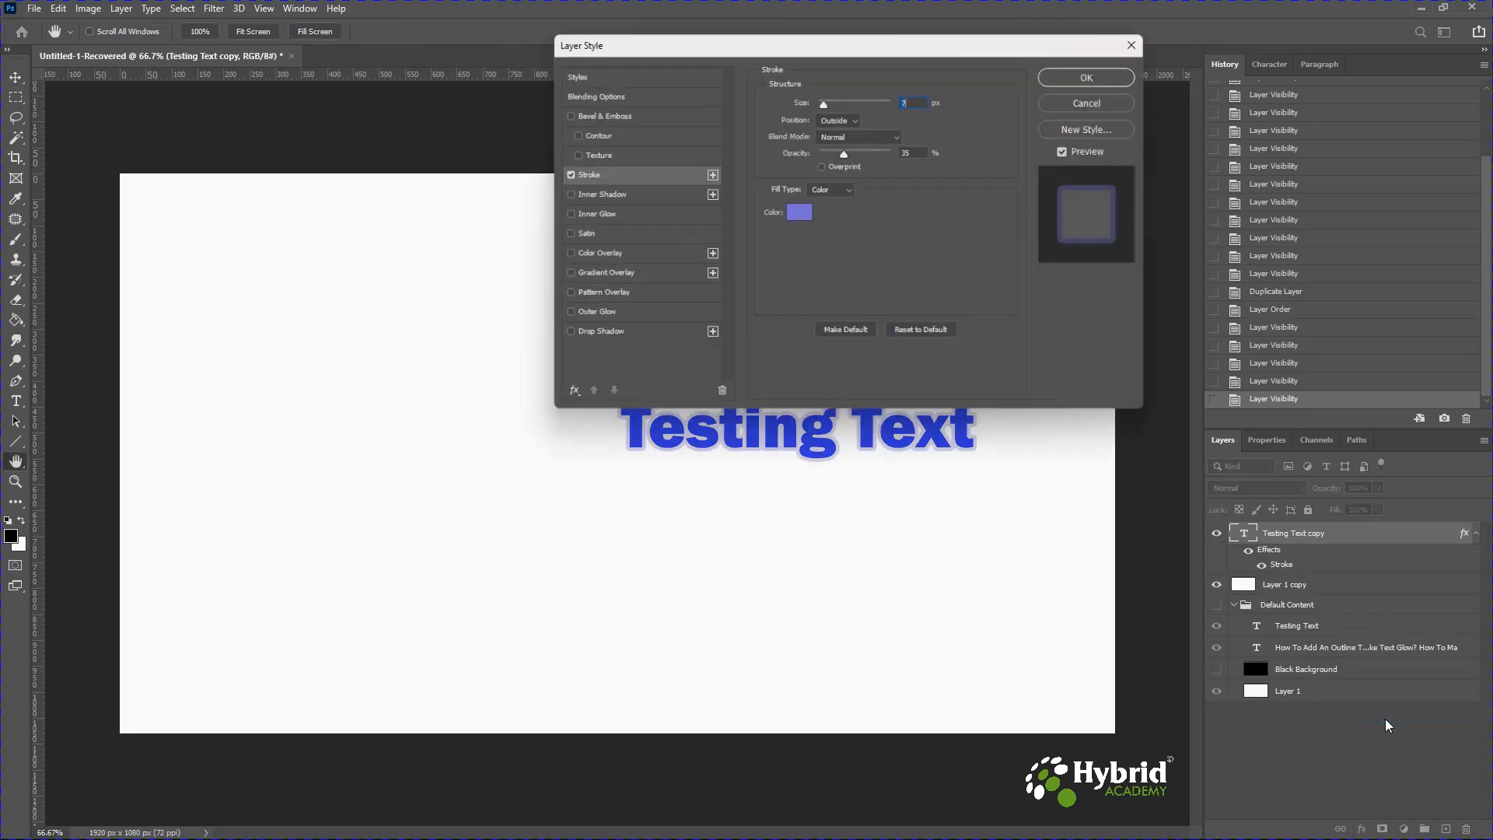
drag(777, 45, 289, 27)
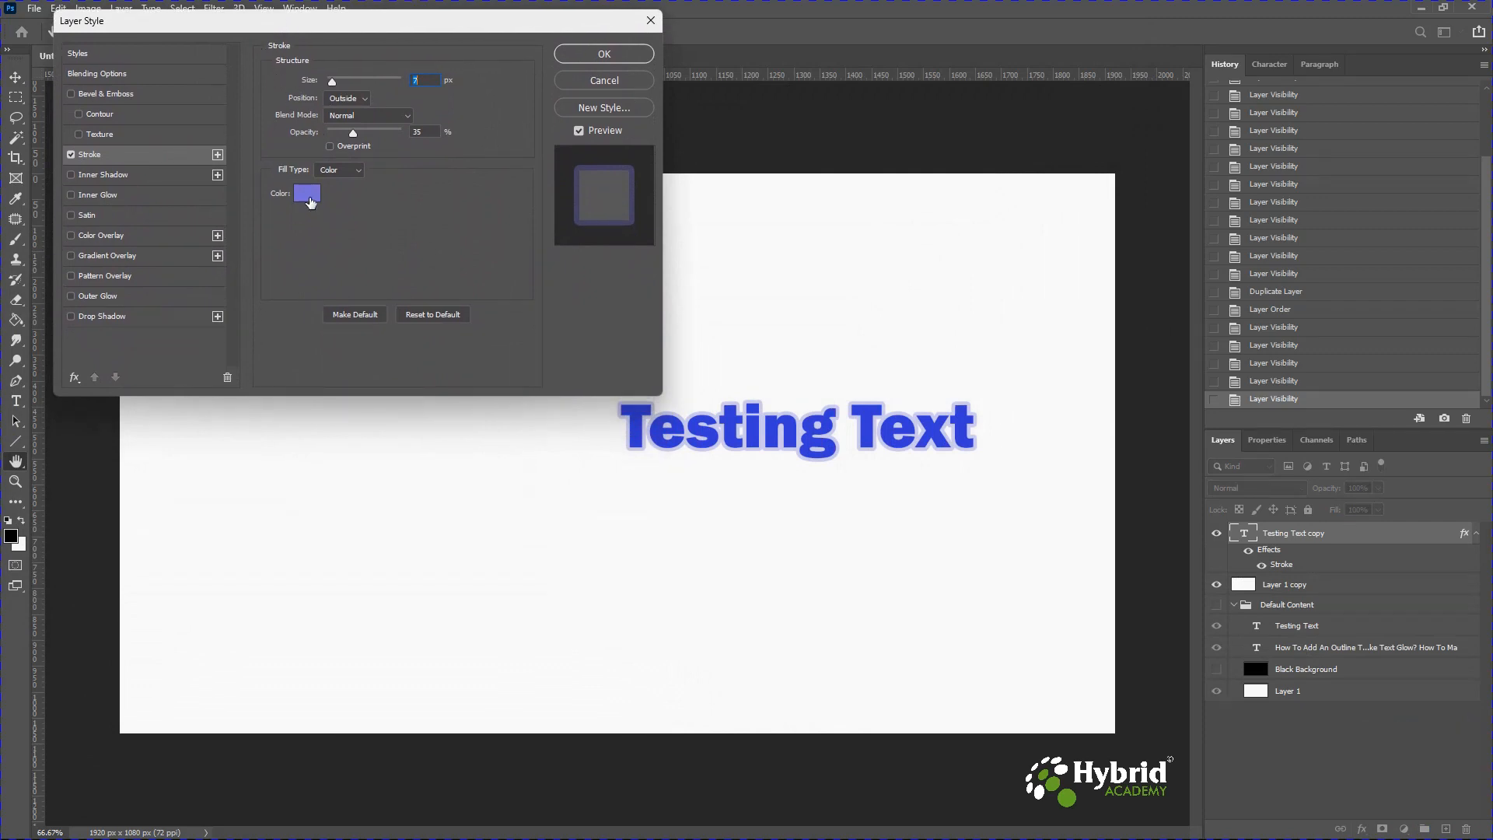
Change the stroke color to a red, db7272, by shifting the hue.
click(308, 195)
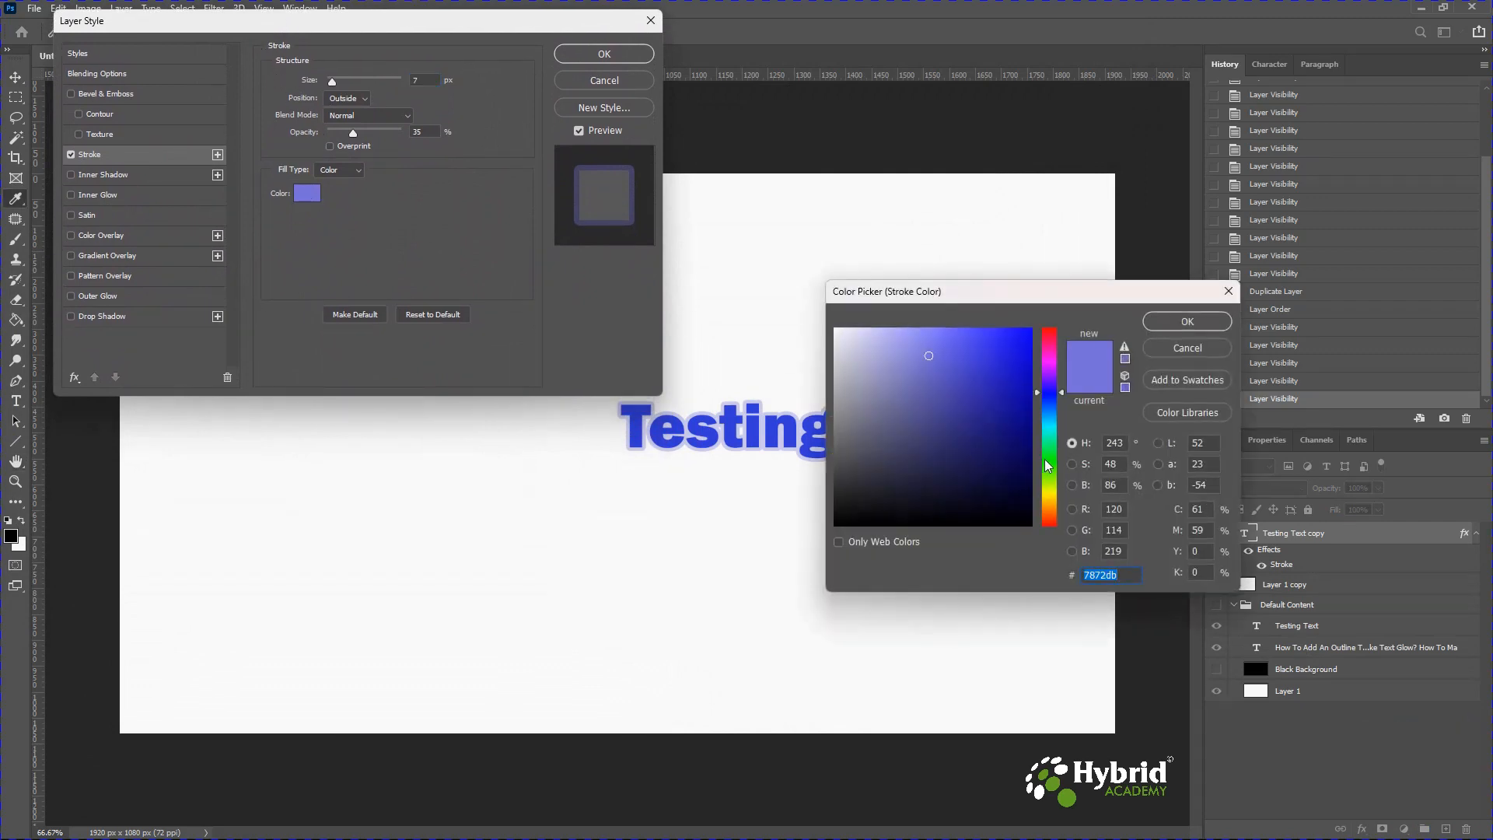
drag(1049, 364, 1050, 315)
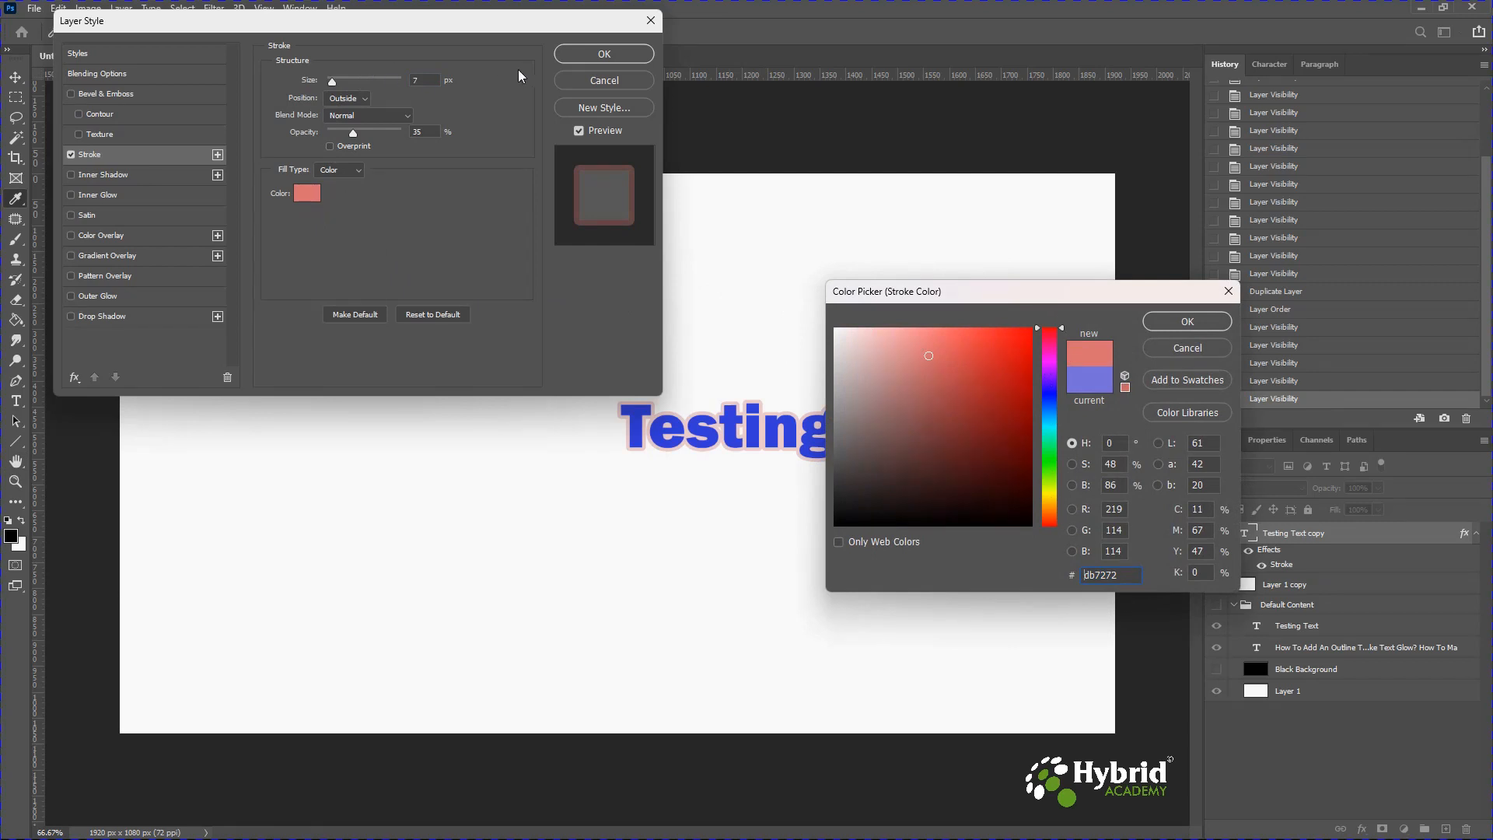
click(375, 209)
click(1188, 321)
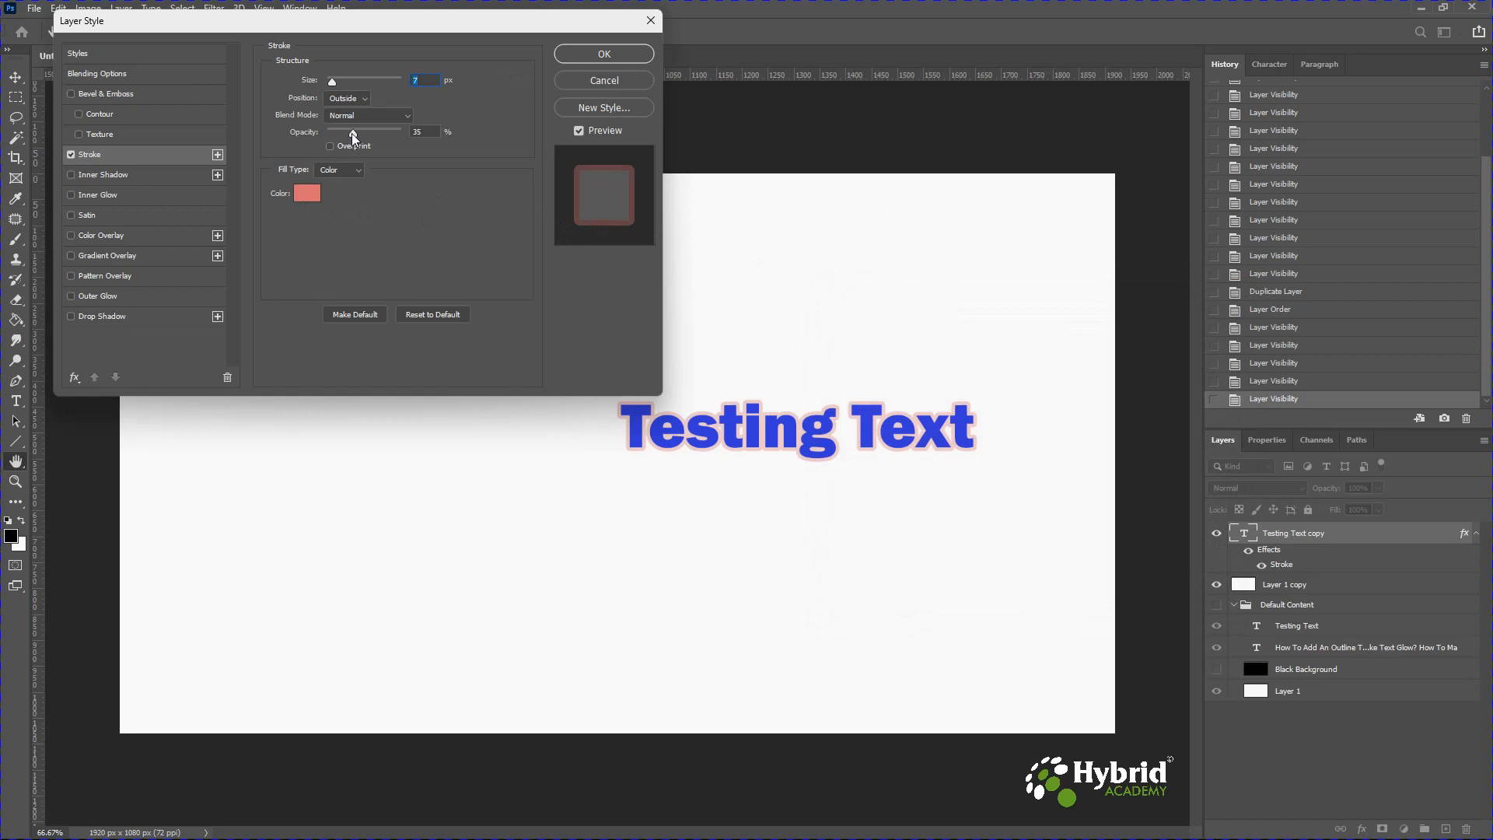
Raise the stroke opacity to 100% and set the stroke color to pure red ff0000.
drag(353, 137, 406, 140)
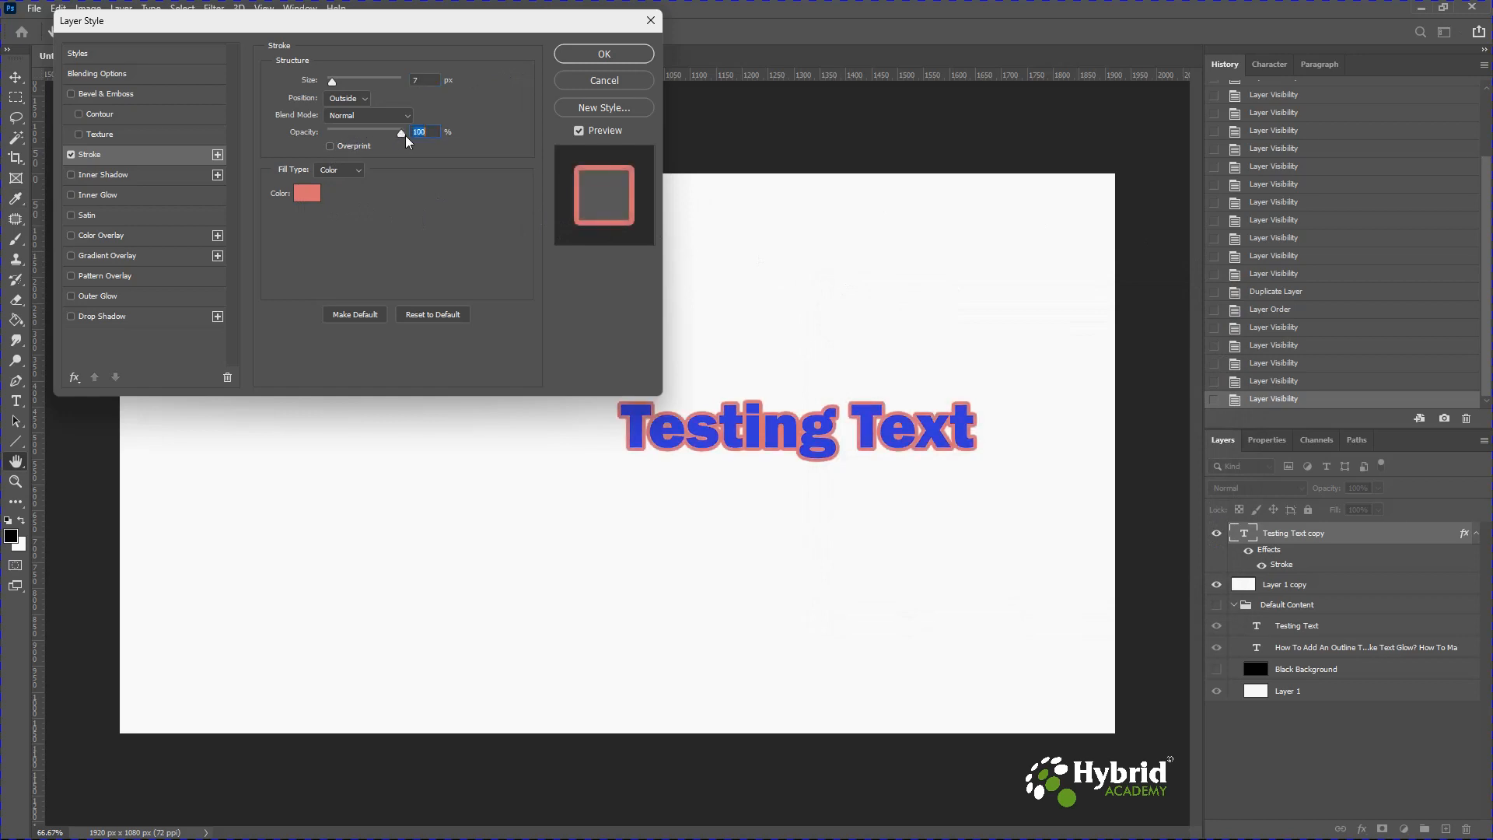
click(306, 193)
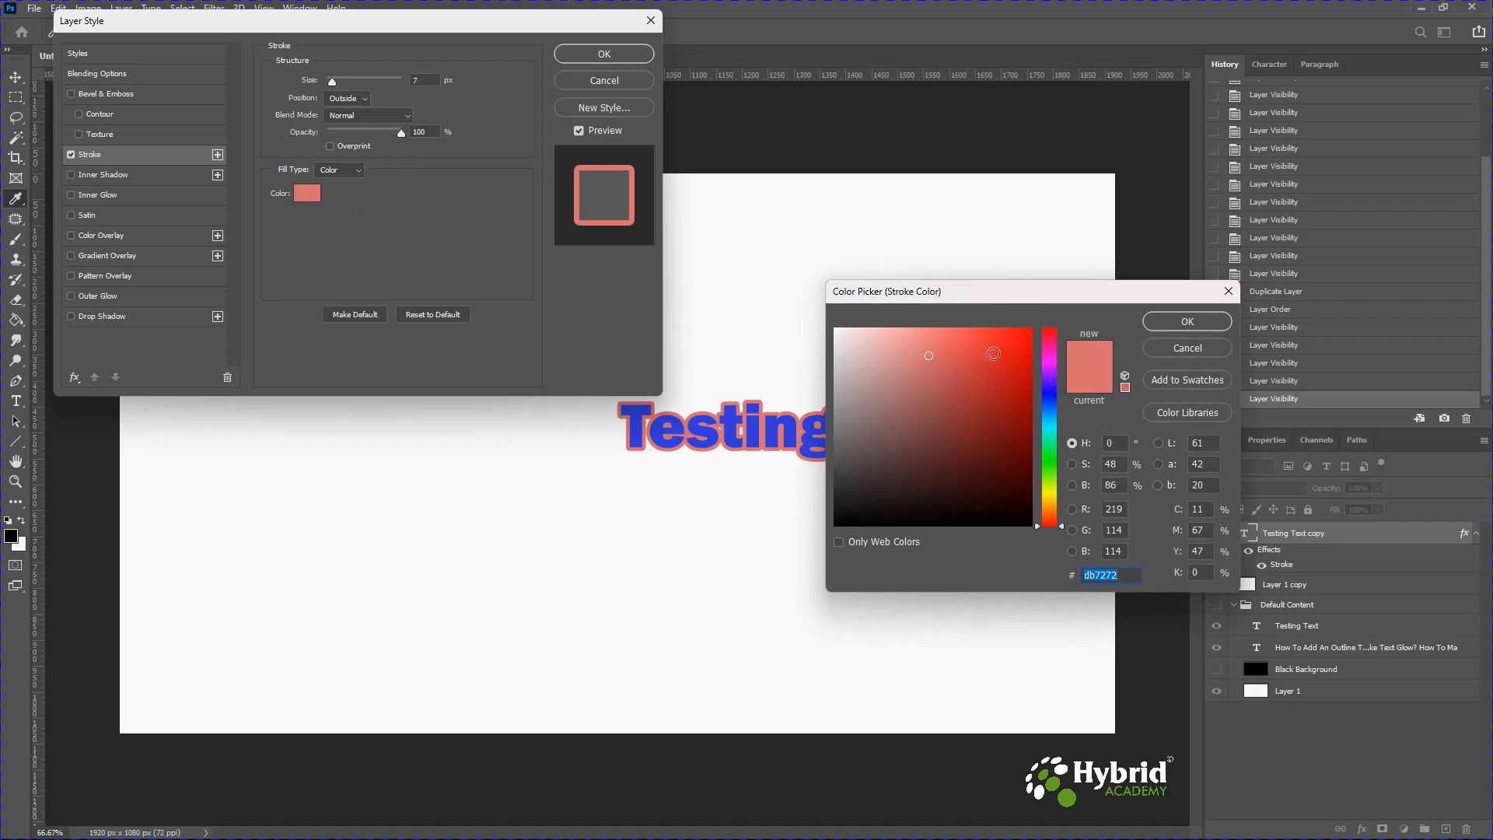
drag(982, 359, 1032, 327)
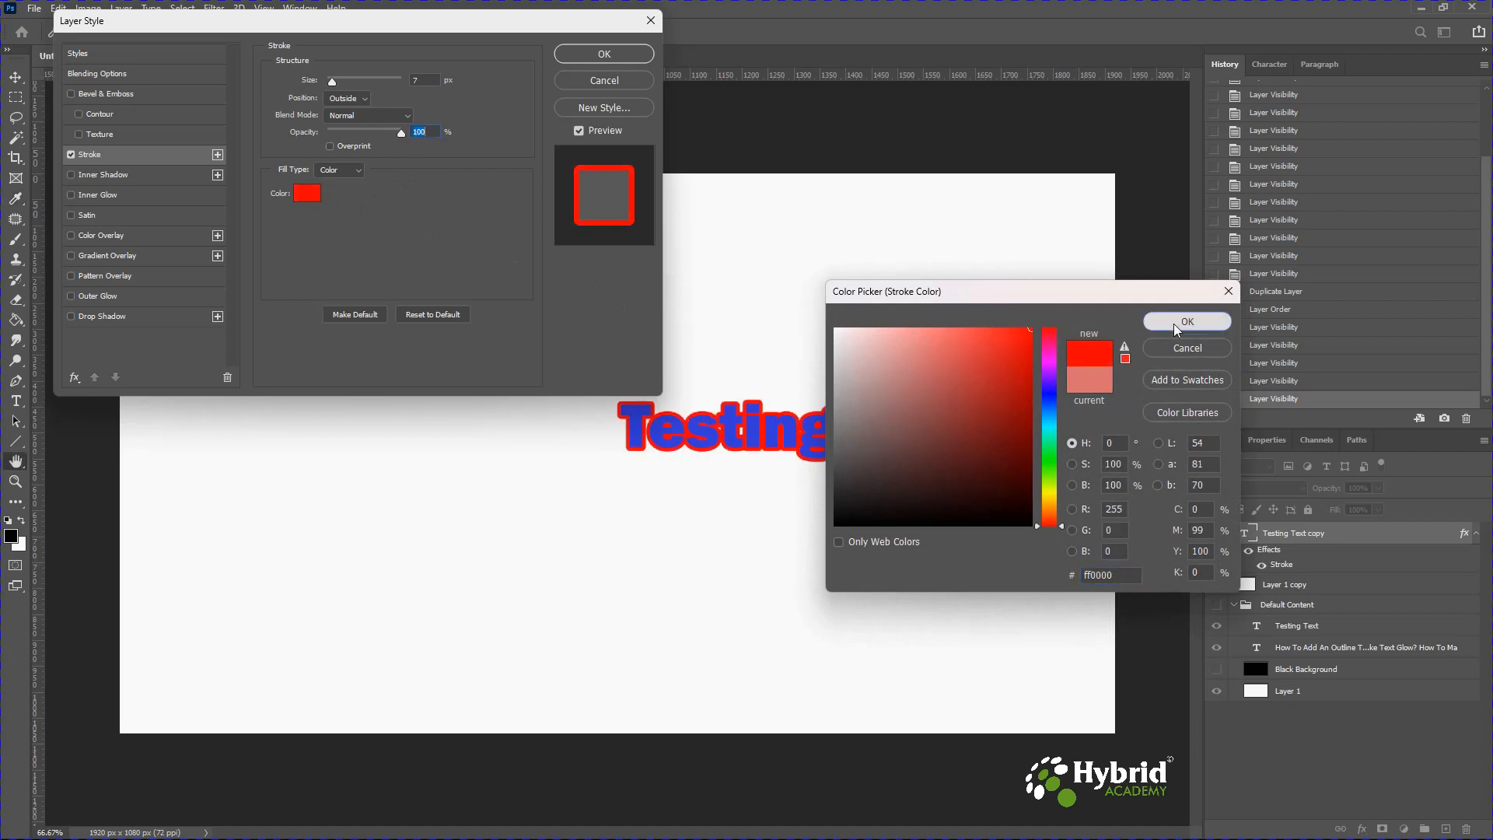
click(1176, 324)
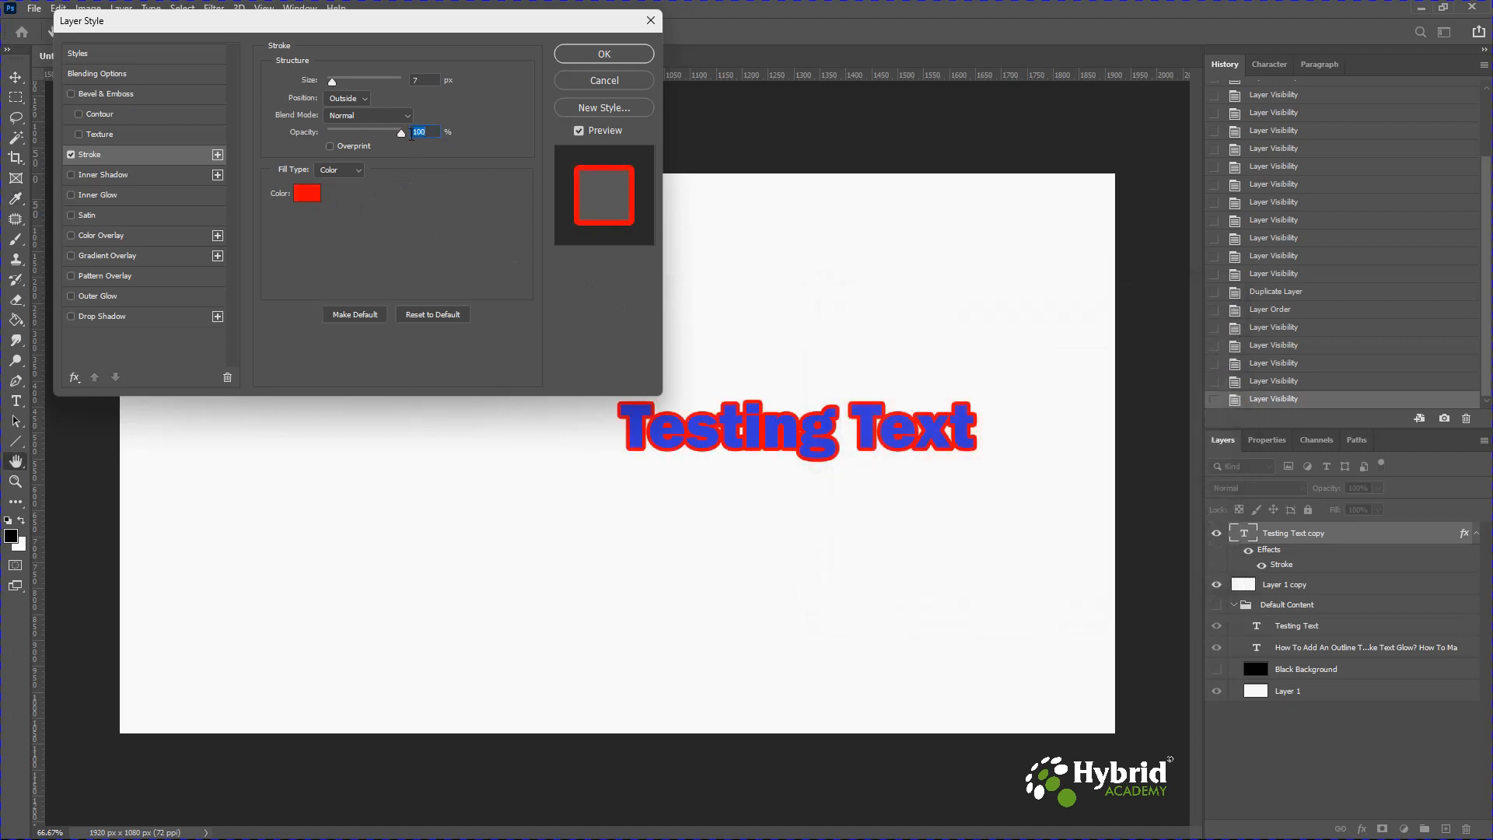
Set the stroke size to 5 px and switch its position to Center.
drag(332, 82, 332, 85)
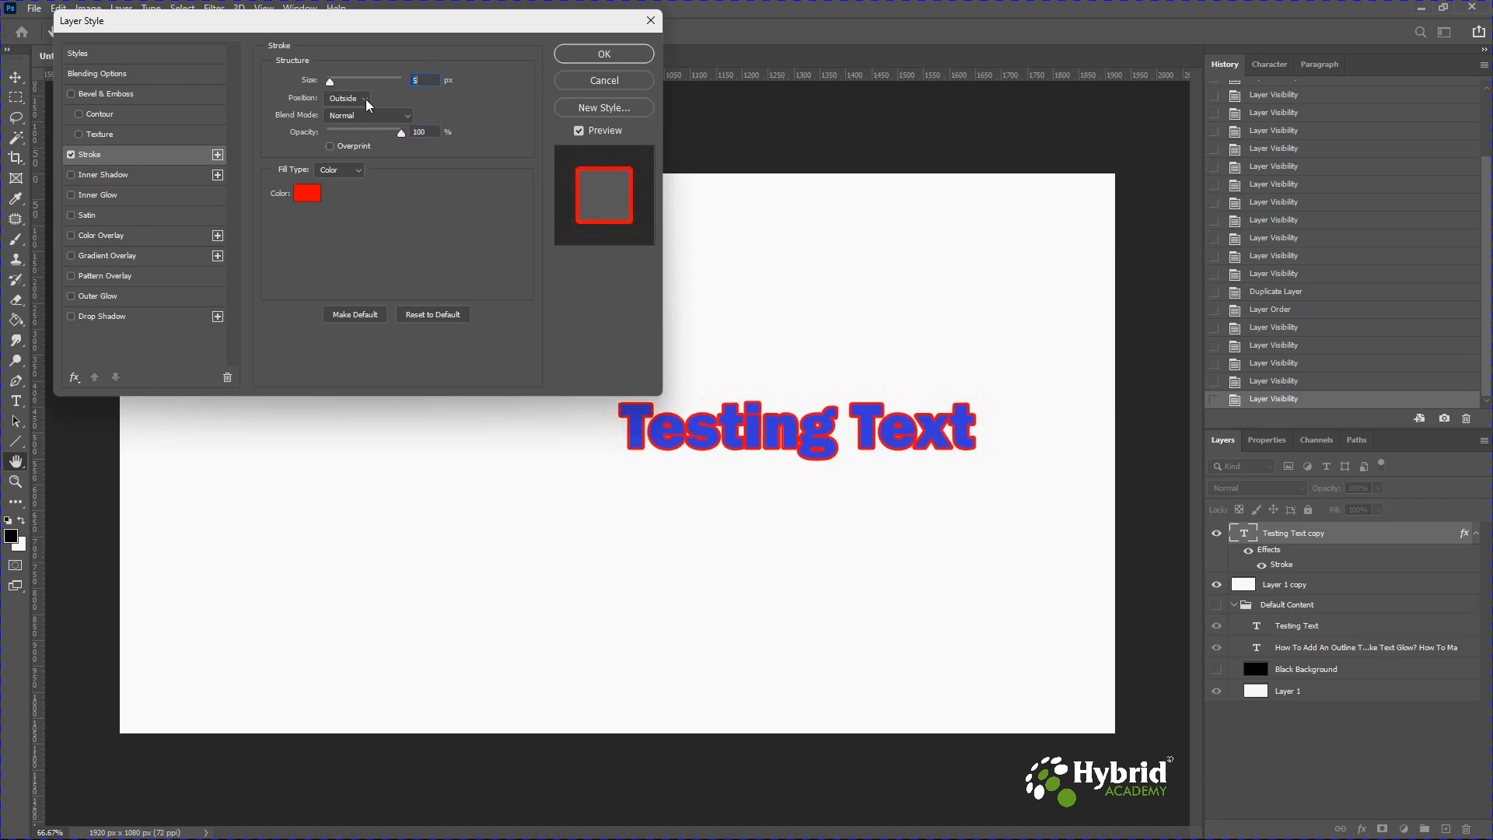
click(368, 105)
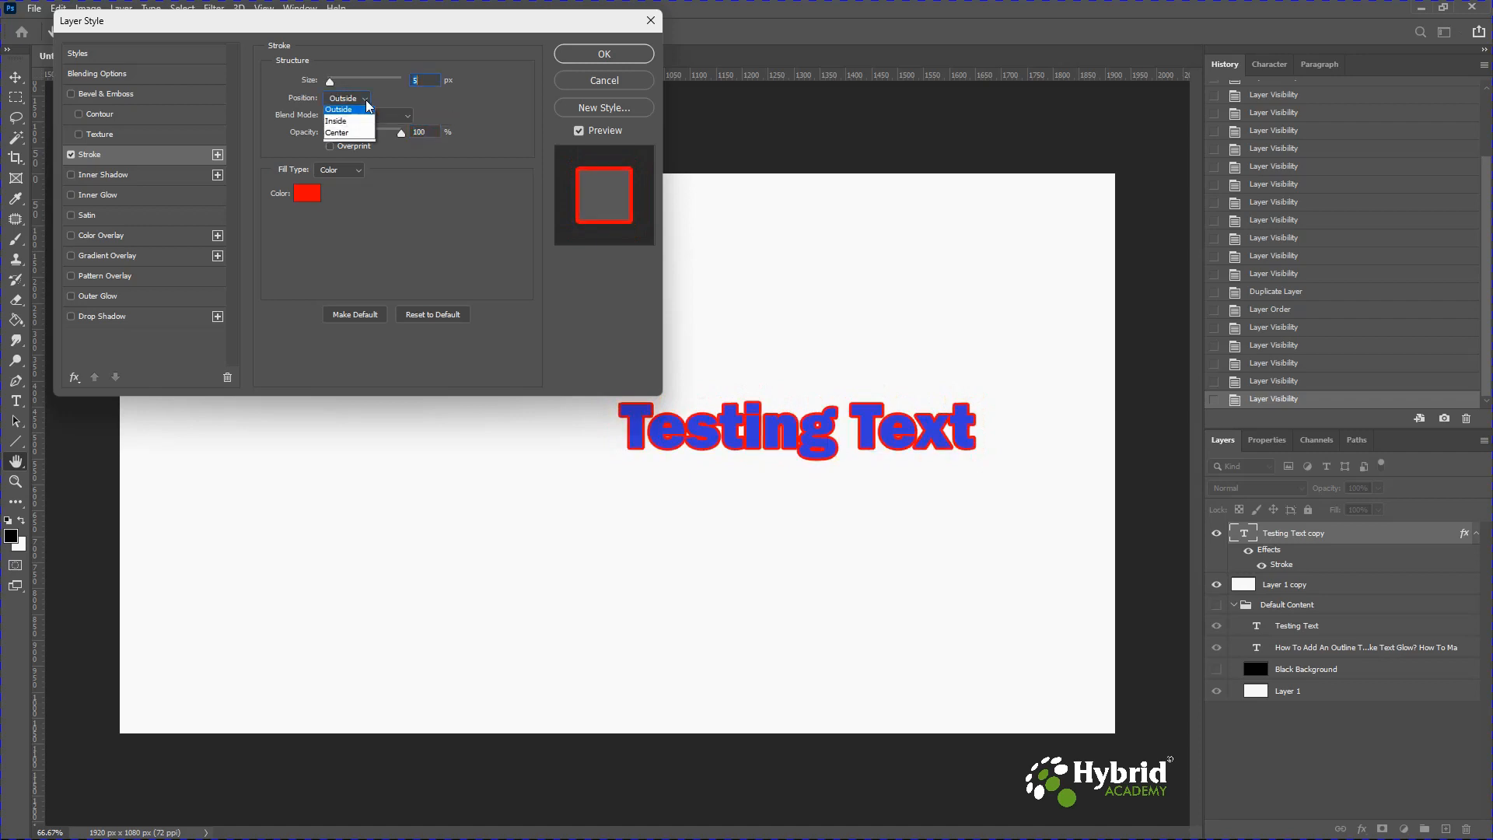
click(350, 126)
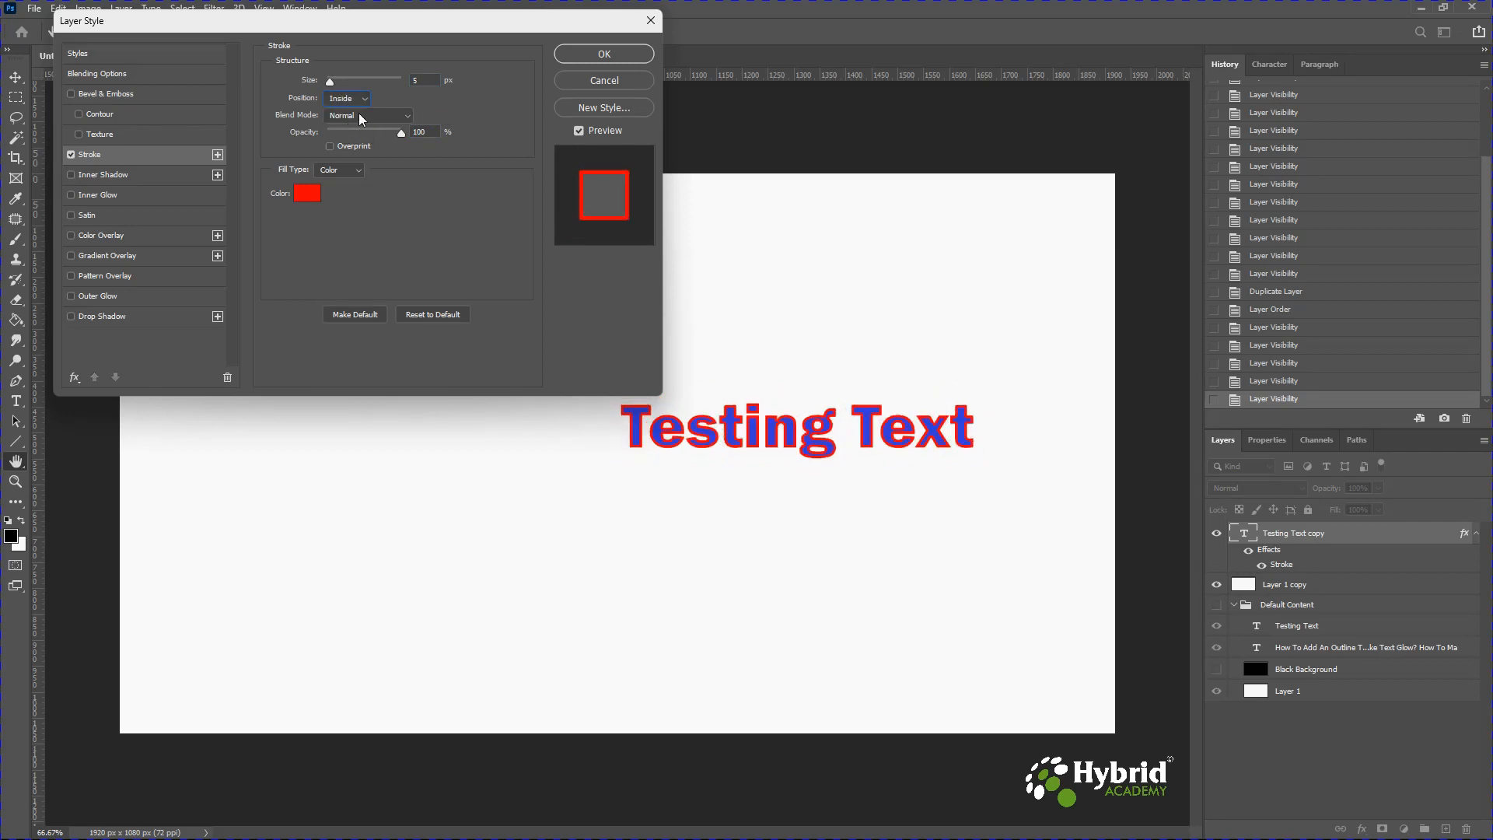
click(364, 99)
click(354, 135)
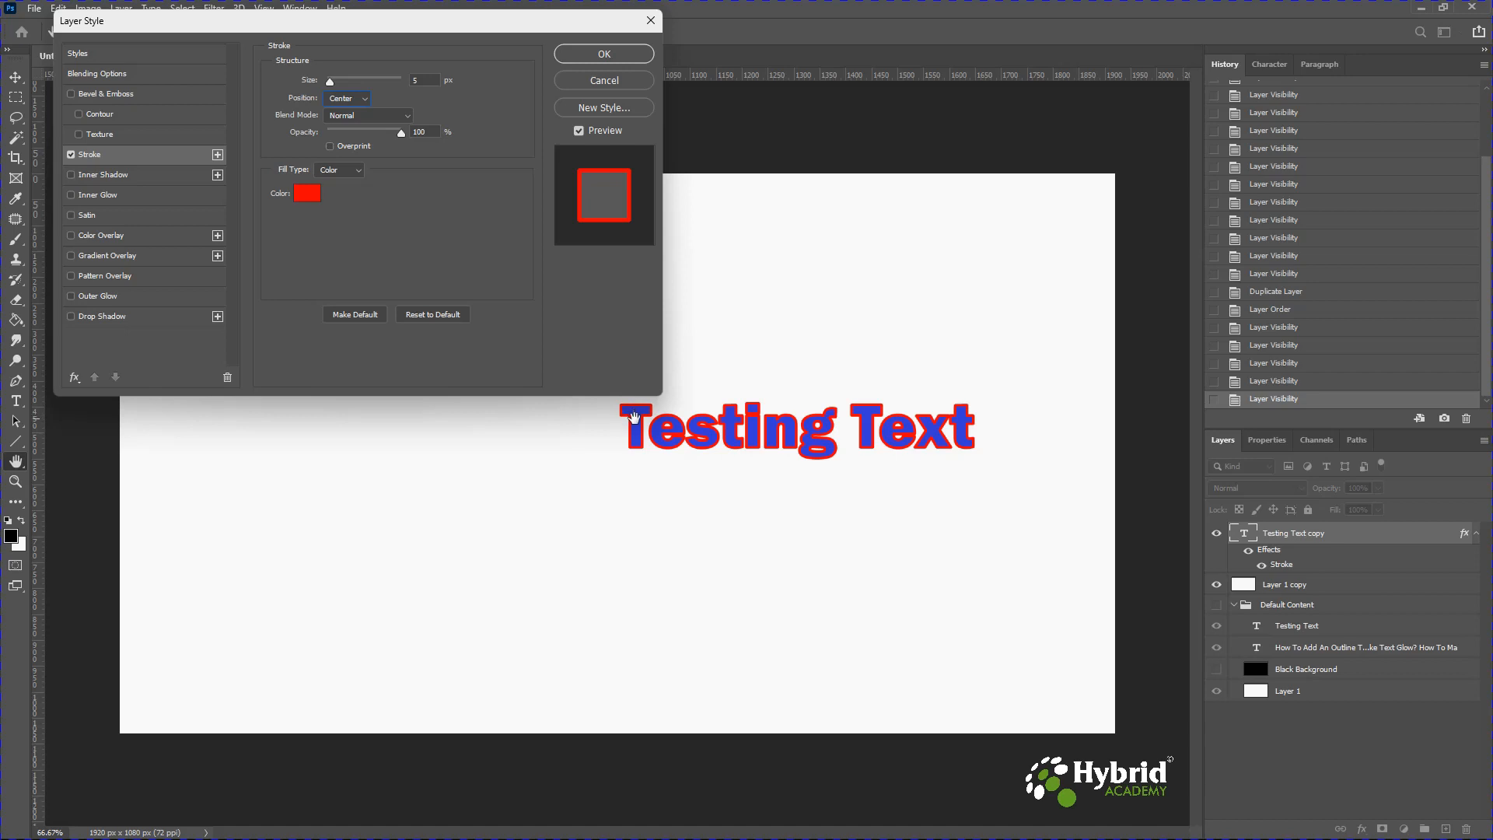
Set the stroke opacity to 84%.
click(332, 83)
drag(332, 83, 332, 86)
mouse_move(402, 137)
mouse_down()
mouse_move(339, 134)
mouse_move(417, 139)
mouse_up()
drag(403, 135, 323, 144)
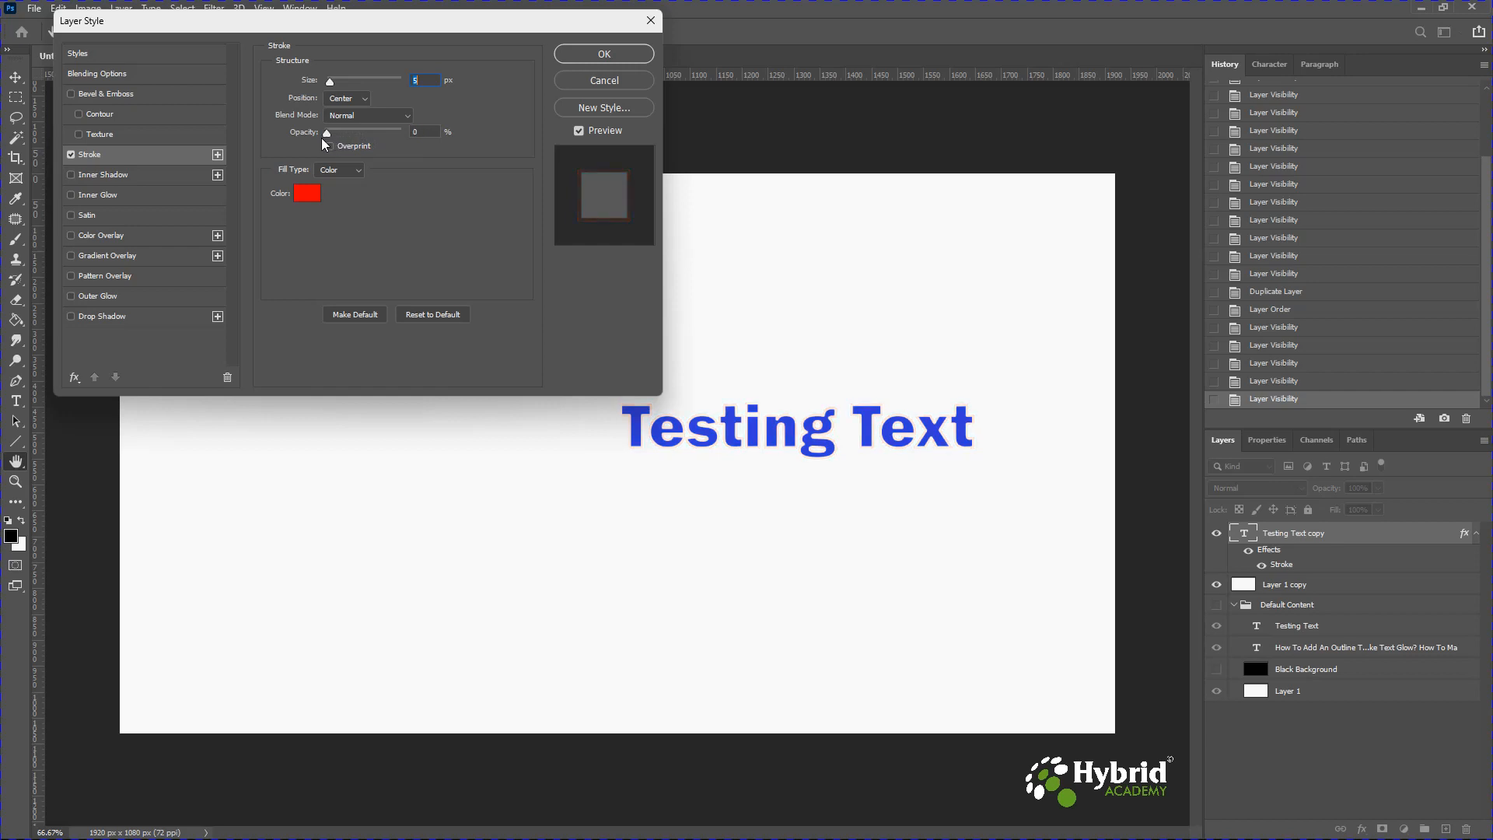
drag(323, 144, 392, 137)
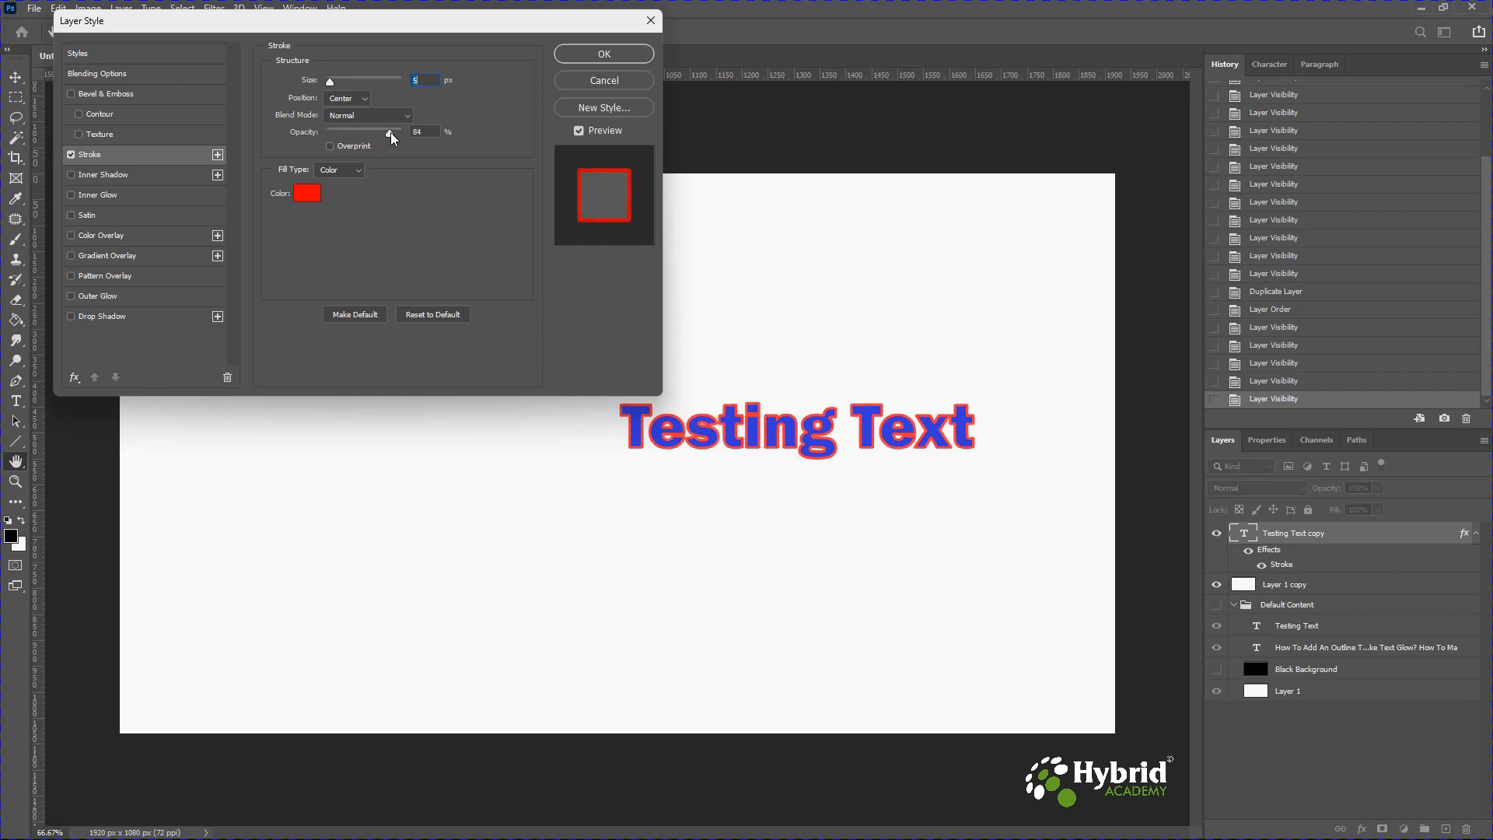
Switch the stroke fill type to Gradient and apply the layer style.
click(356, 172)
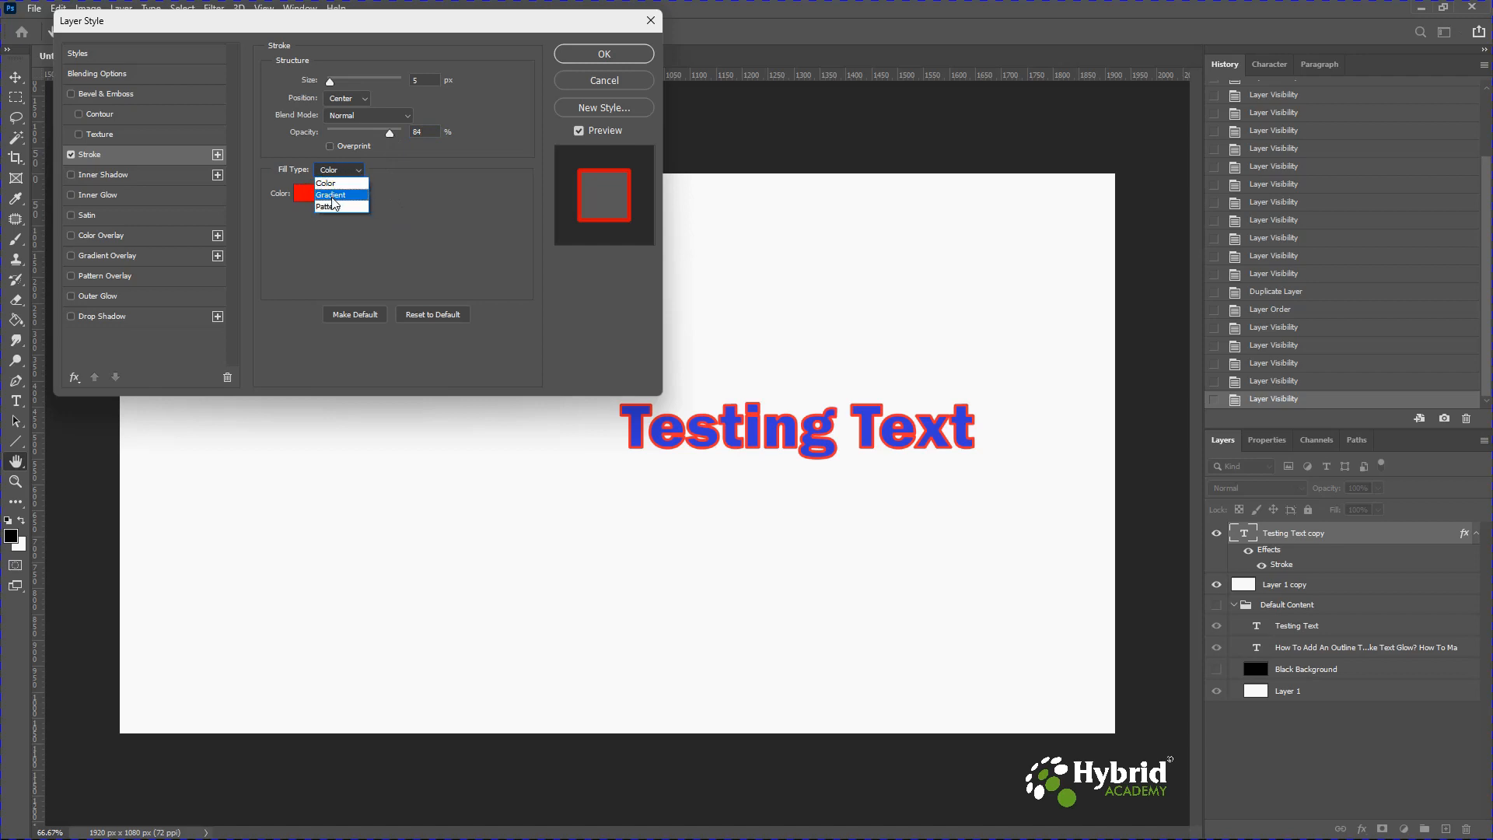
click(332, 195)
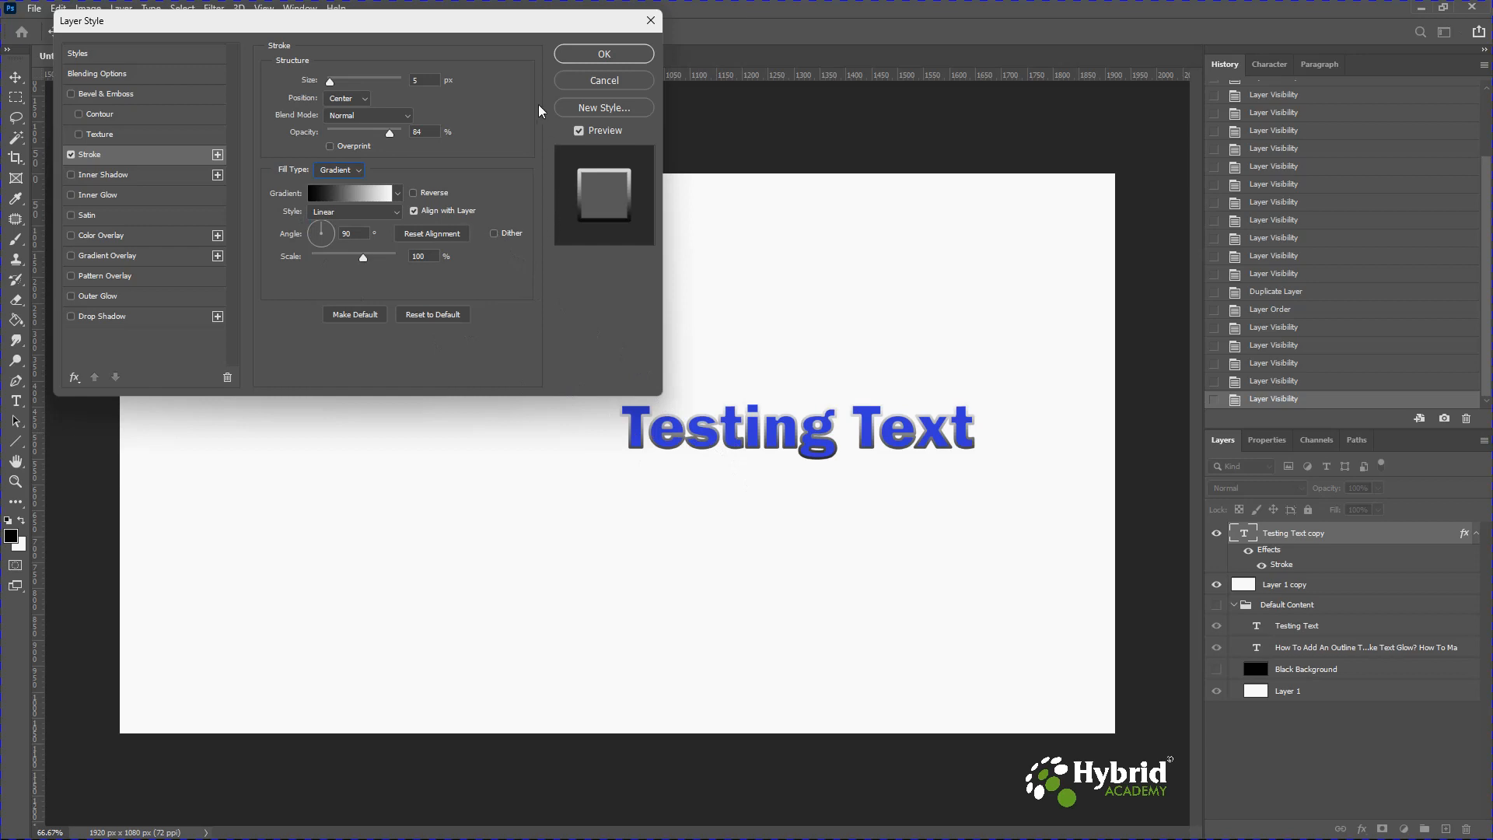
click(560, 56)
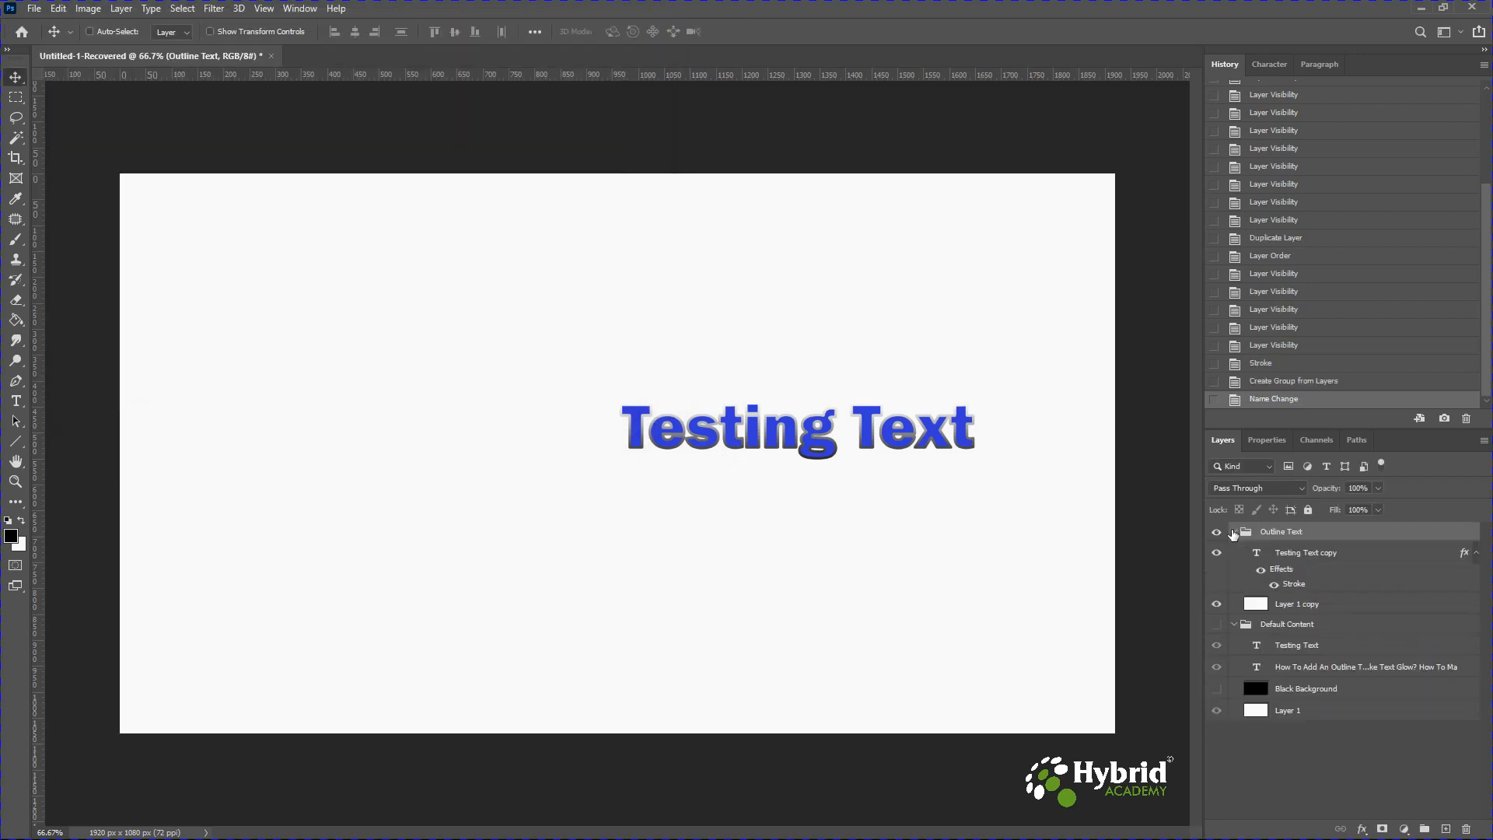
Collapse and hide the Outline Text group and show the Default Content group again.
click(1233, 532)
click(1217, 532)
click(1216, 551)
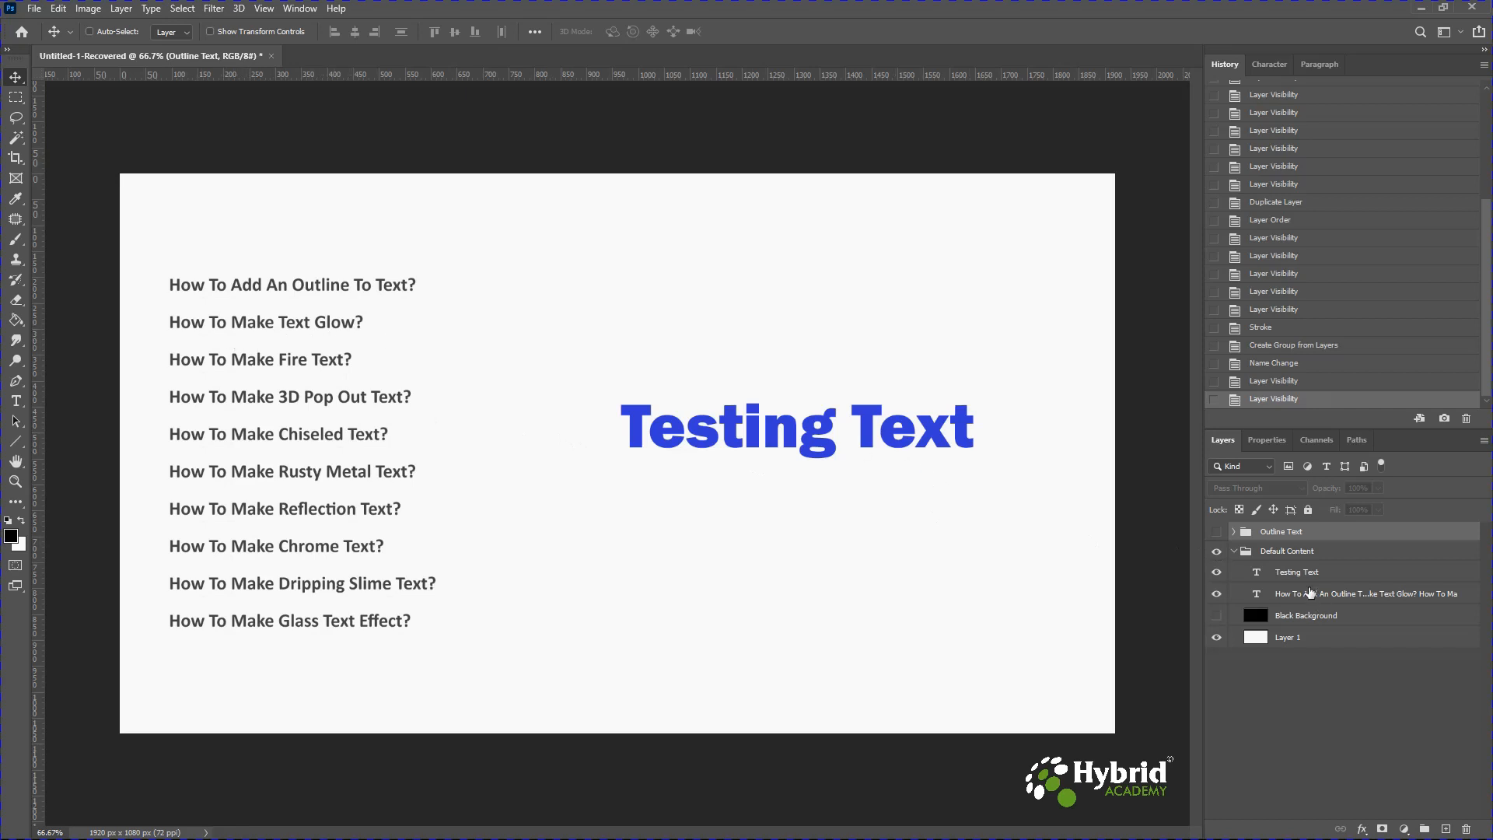
Show the Black Background layer, duplicate it together with the Testing Text layer, move both copies to the top, and select the text copy.
click(1301, 574)
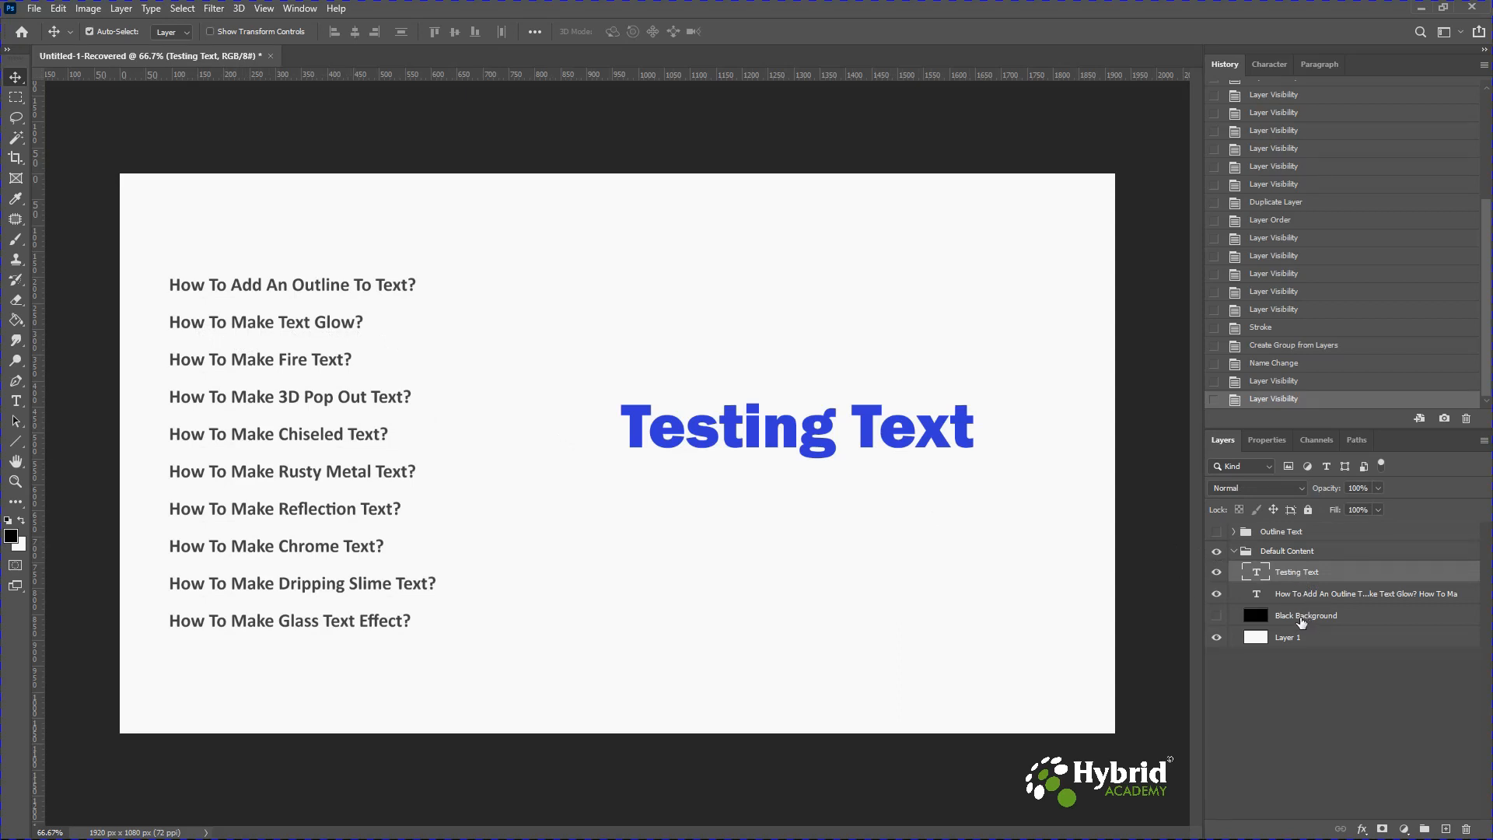
ctrl+click(1302, 622)
click(1216, 615)
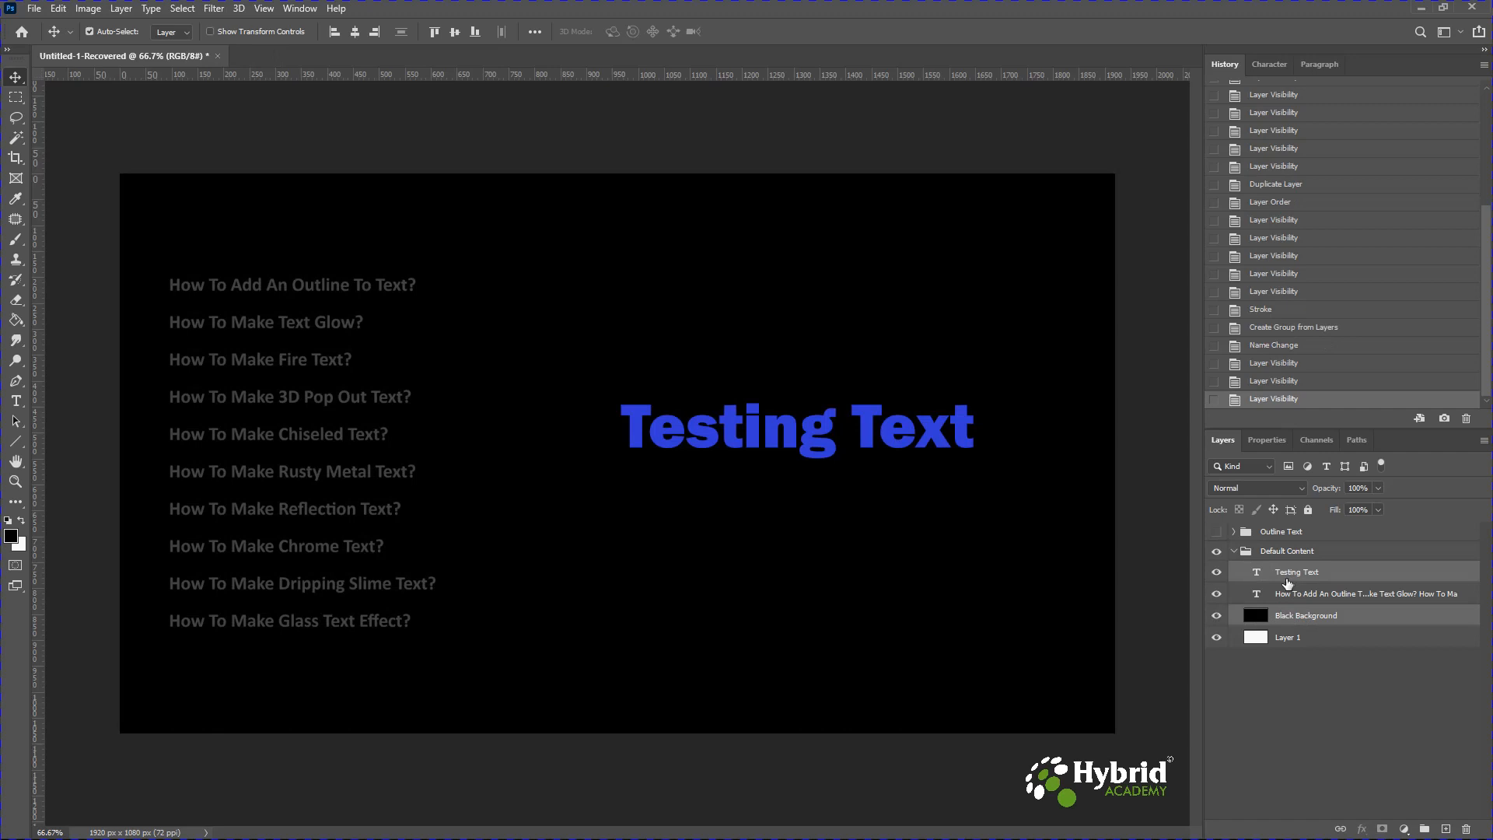
key(ctrl+j)
drag(1287, 585, 1276, 525)
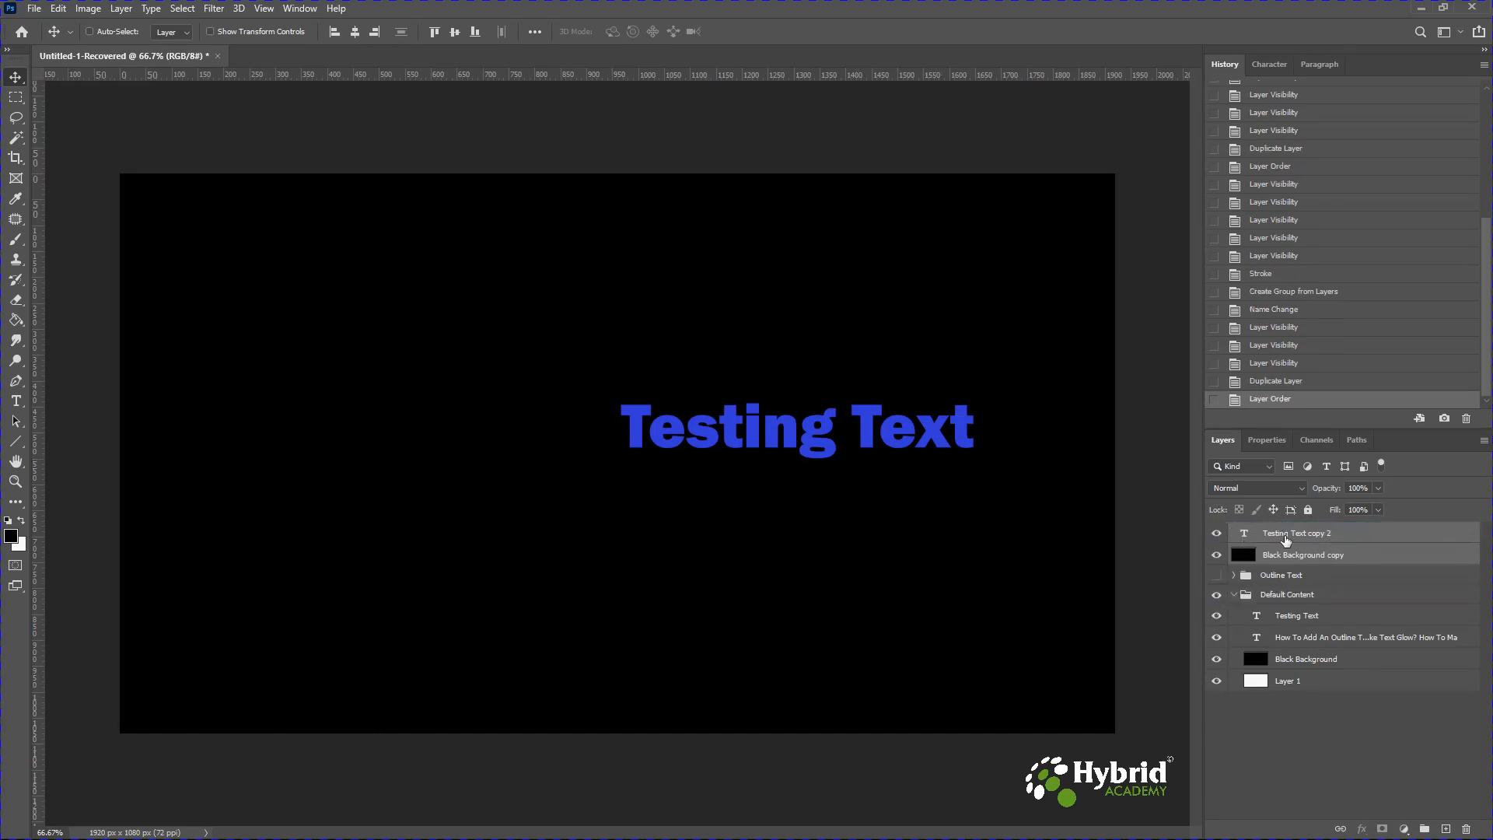
click(1285, 537)
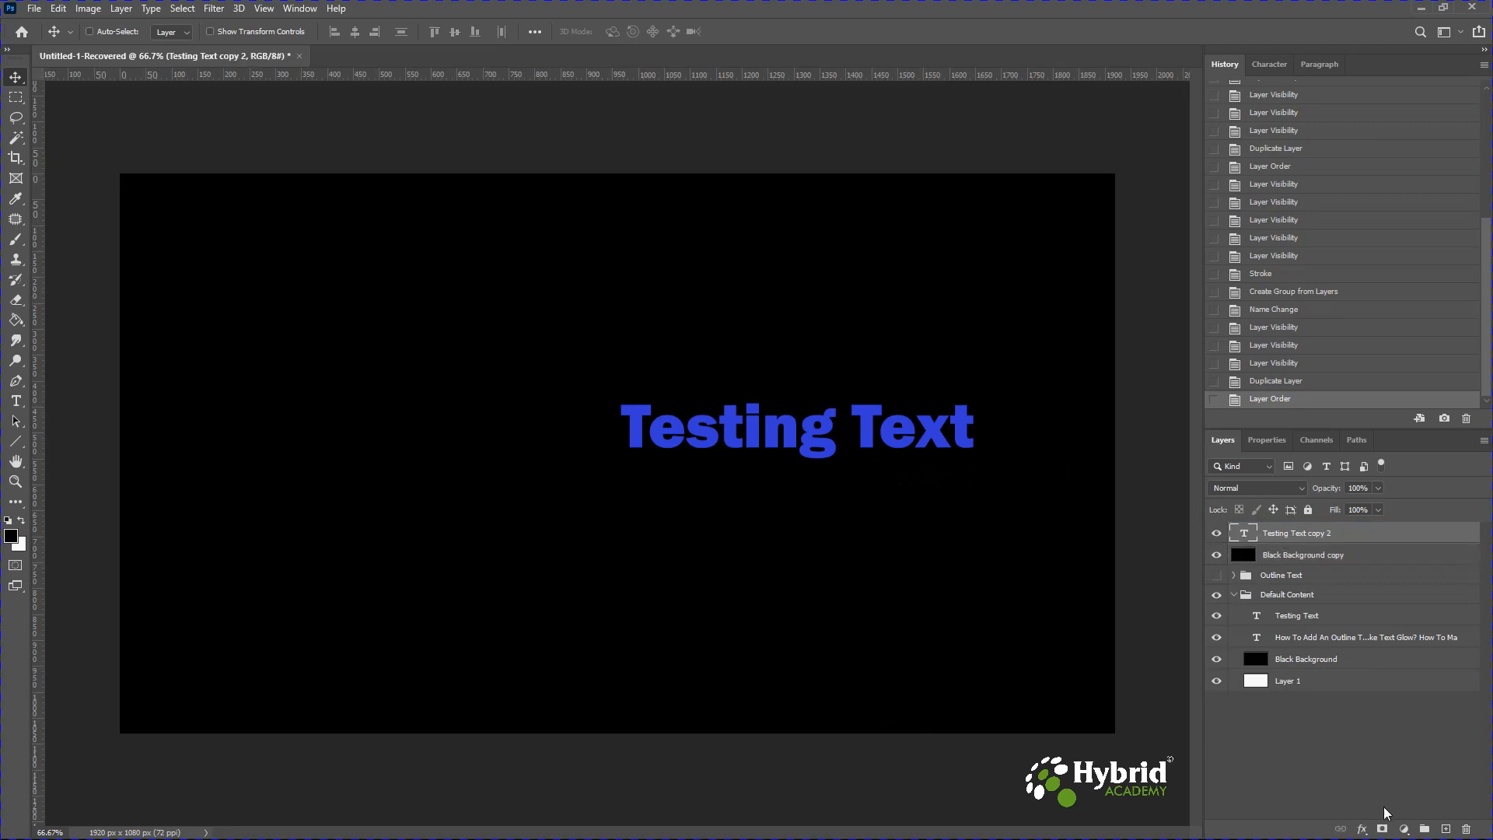
click(1363, 829)
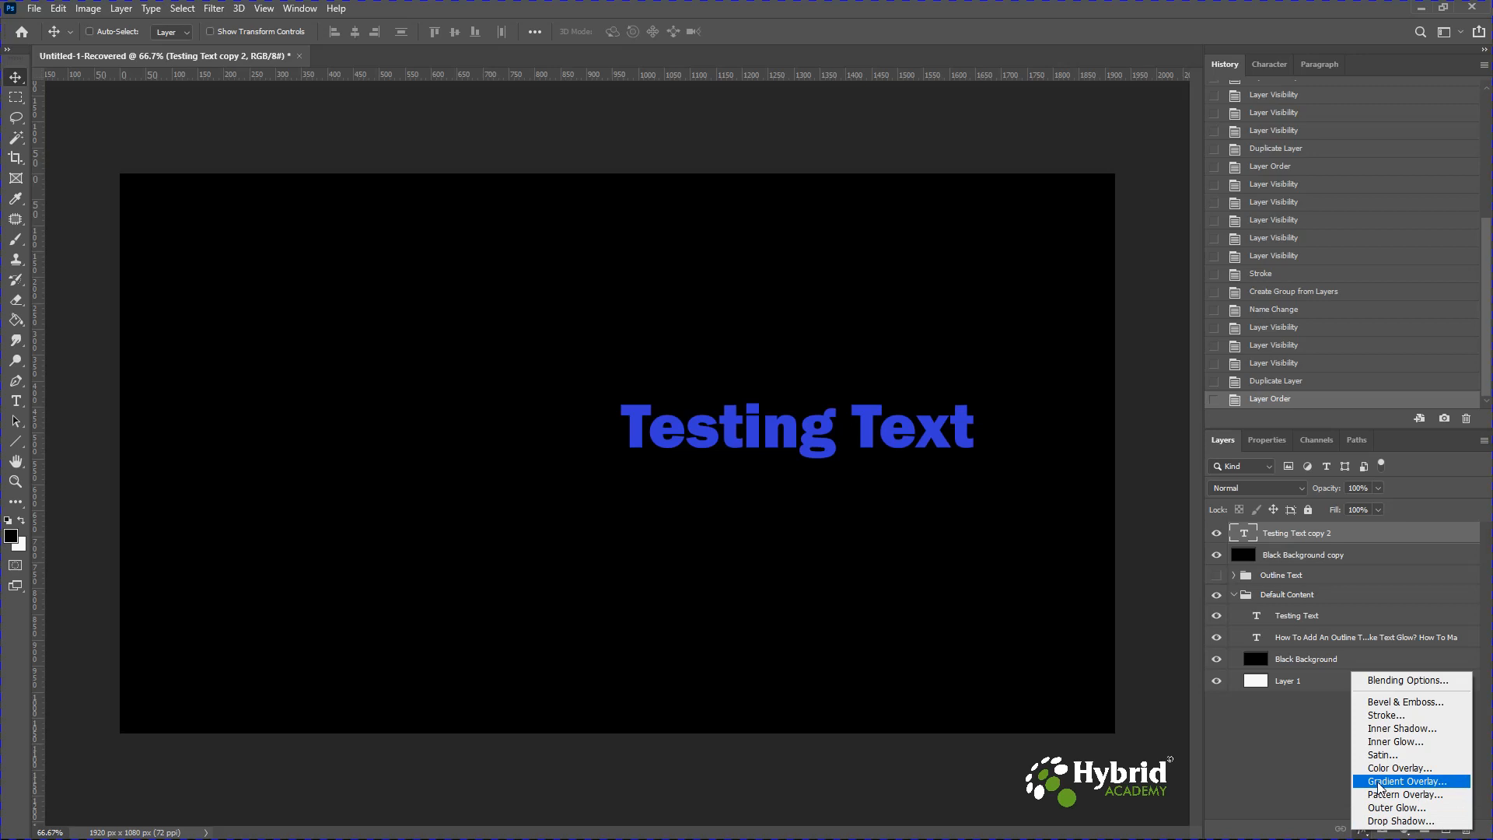
click(1392, 717)
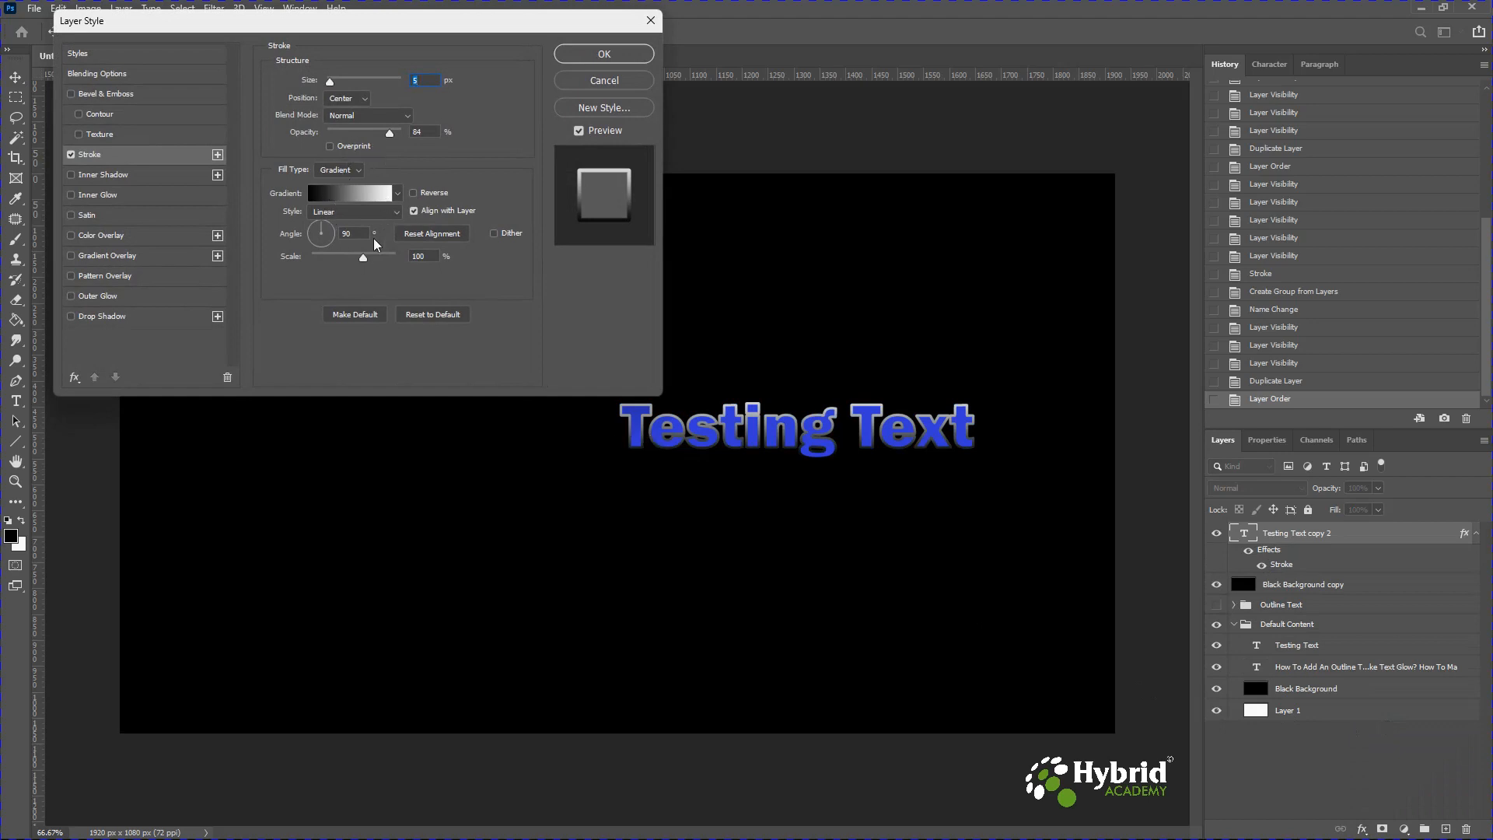
drag(386, 133, 357, 133)
click(353, 171)
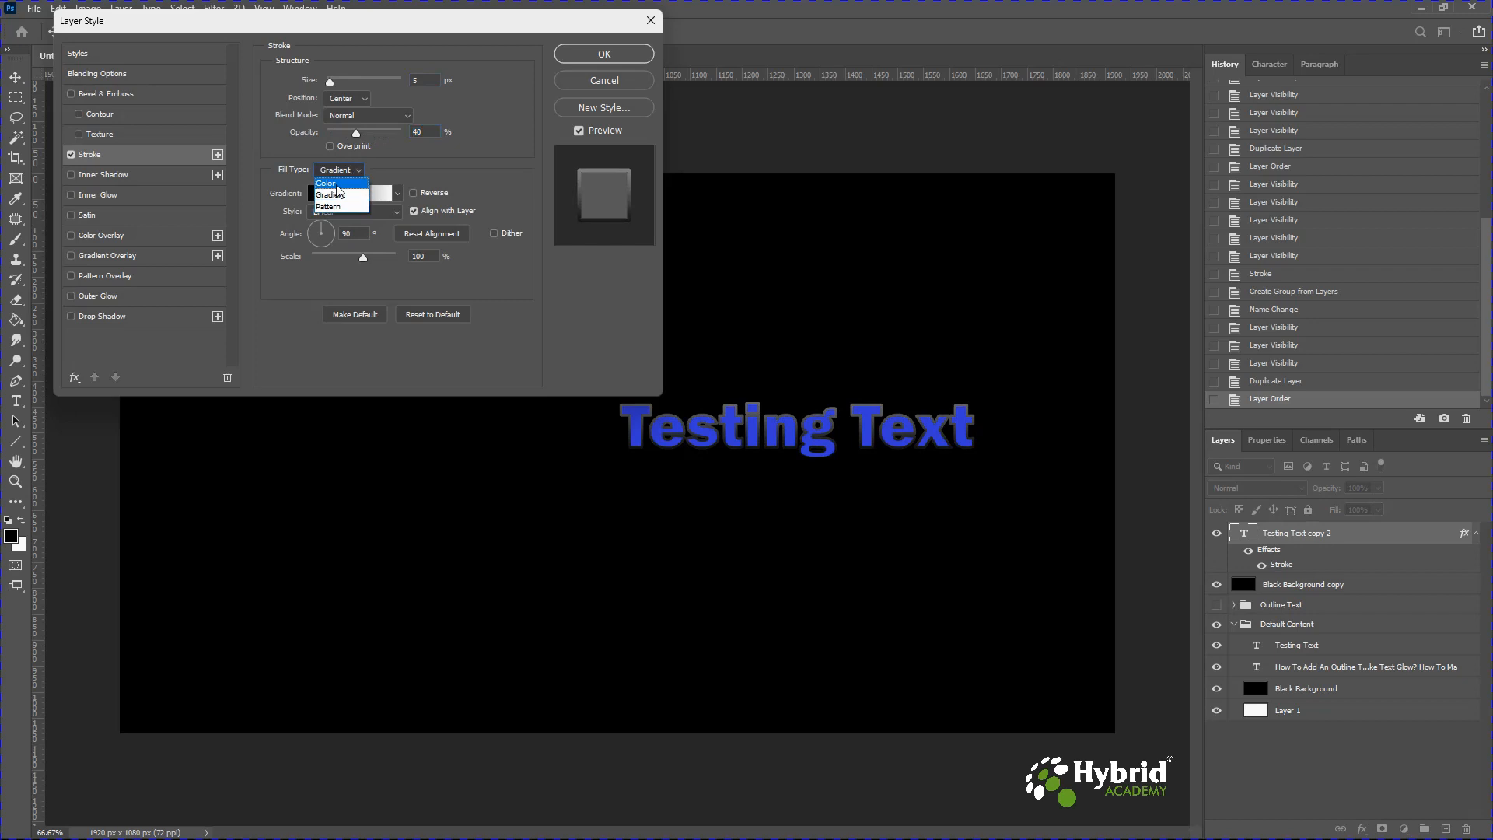
click(330, 187)
click(306, 192)
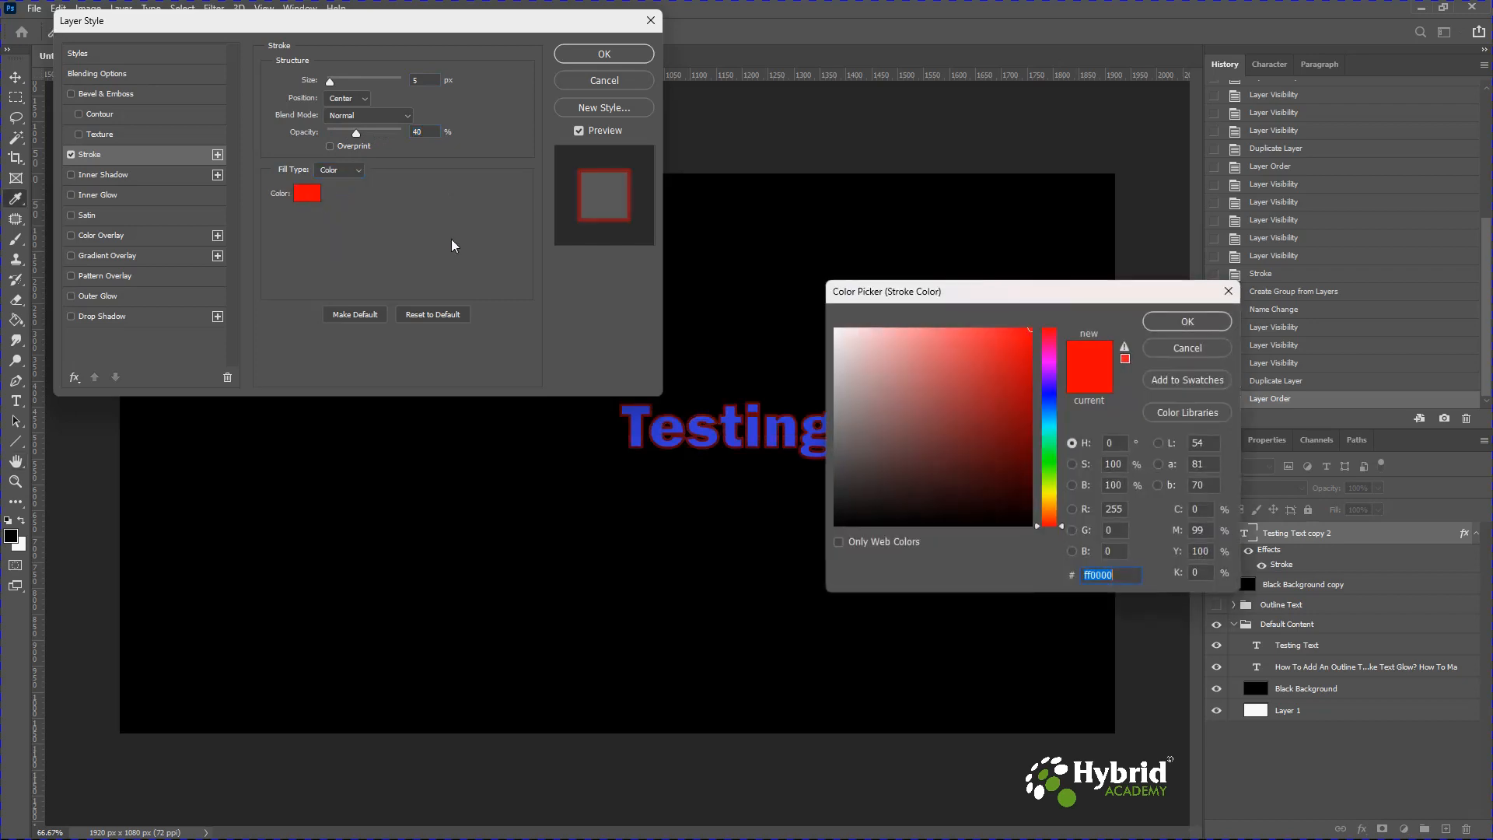
click(836, 354)
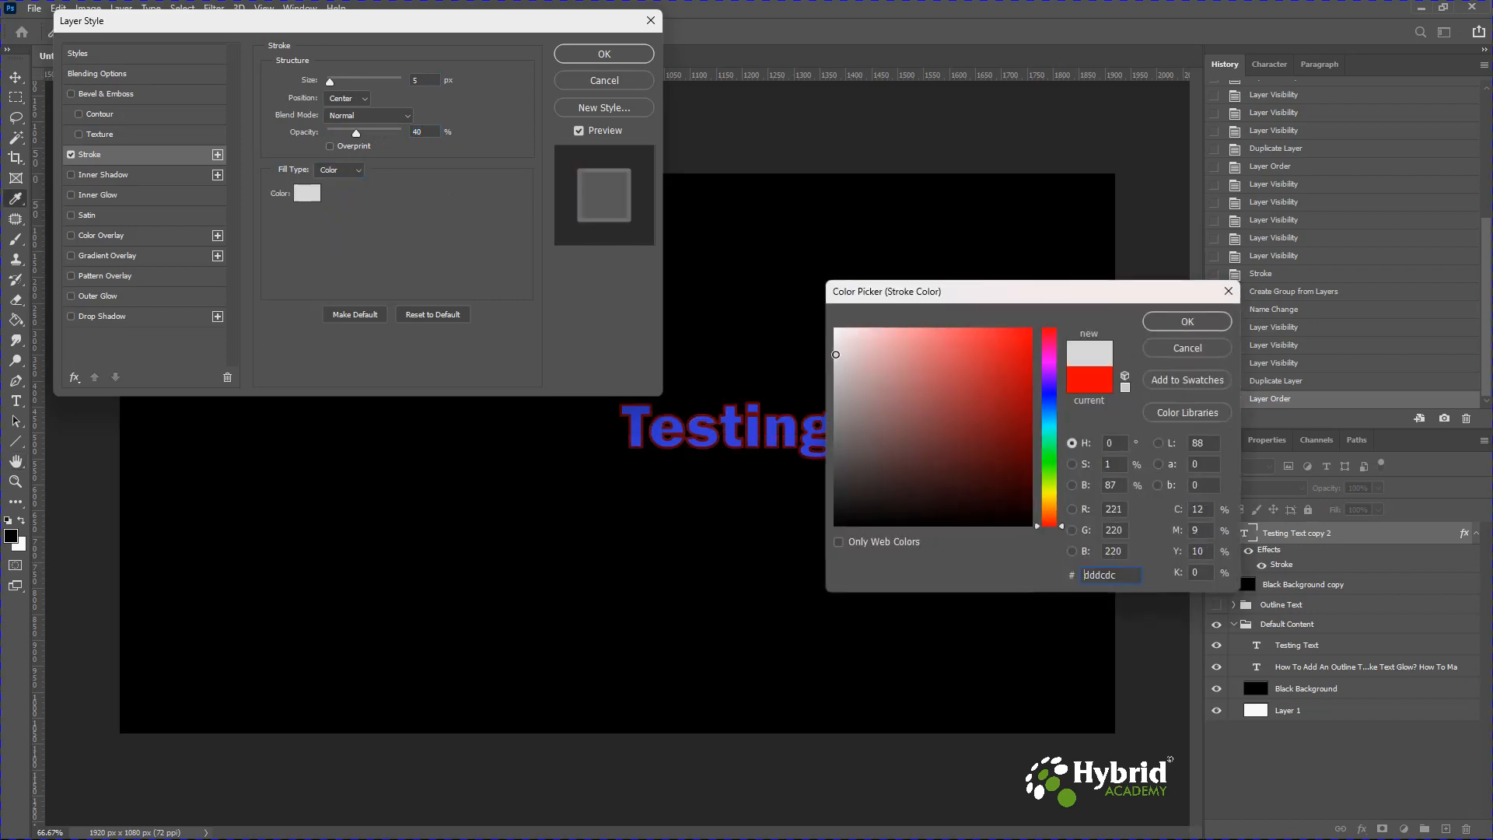
click(1187, 321)
mouse_move(356, 133)
mouse_down()
mouse_move(340, 131)
mouse_move(390, 137)
mouse_up()
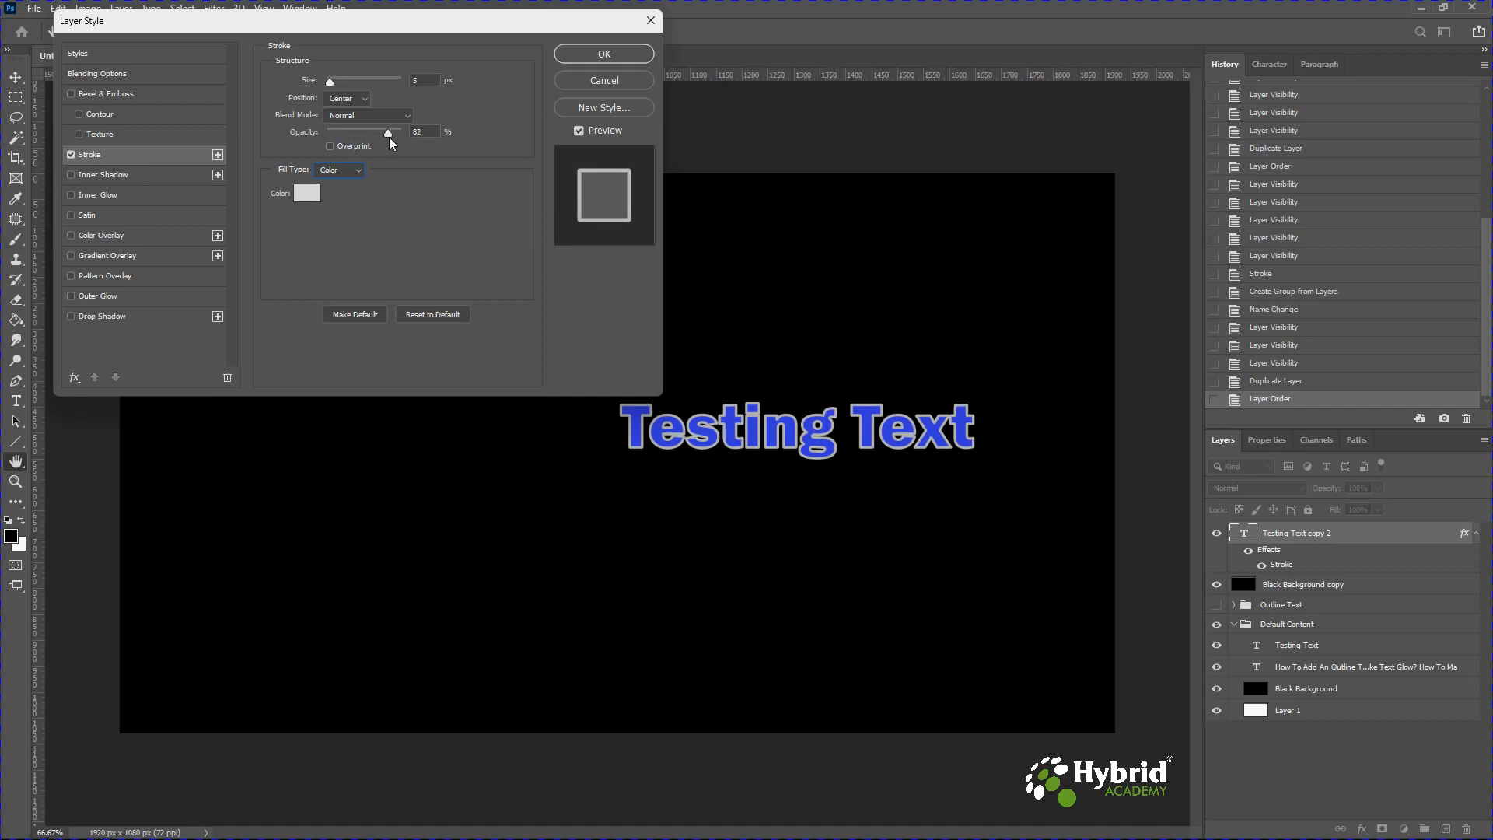
click(71, 153)
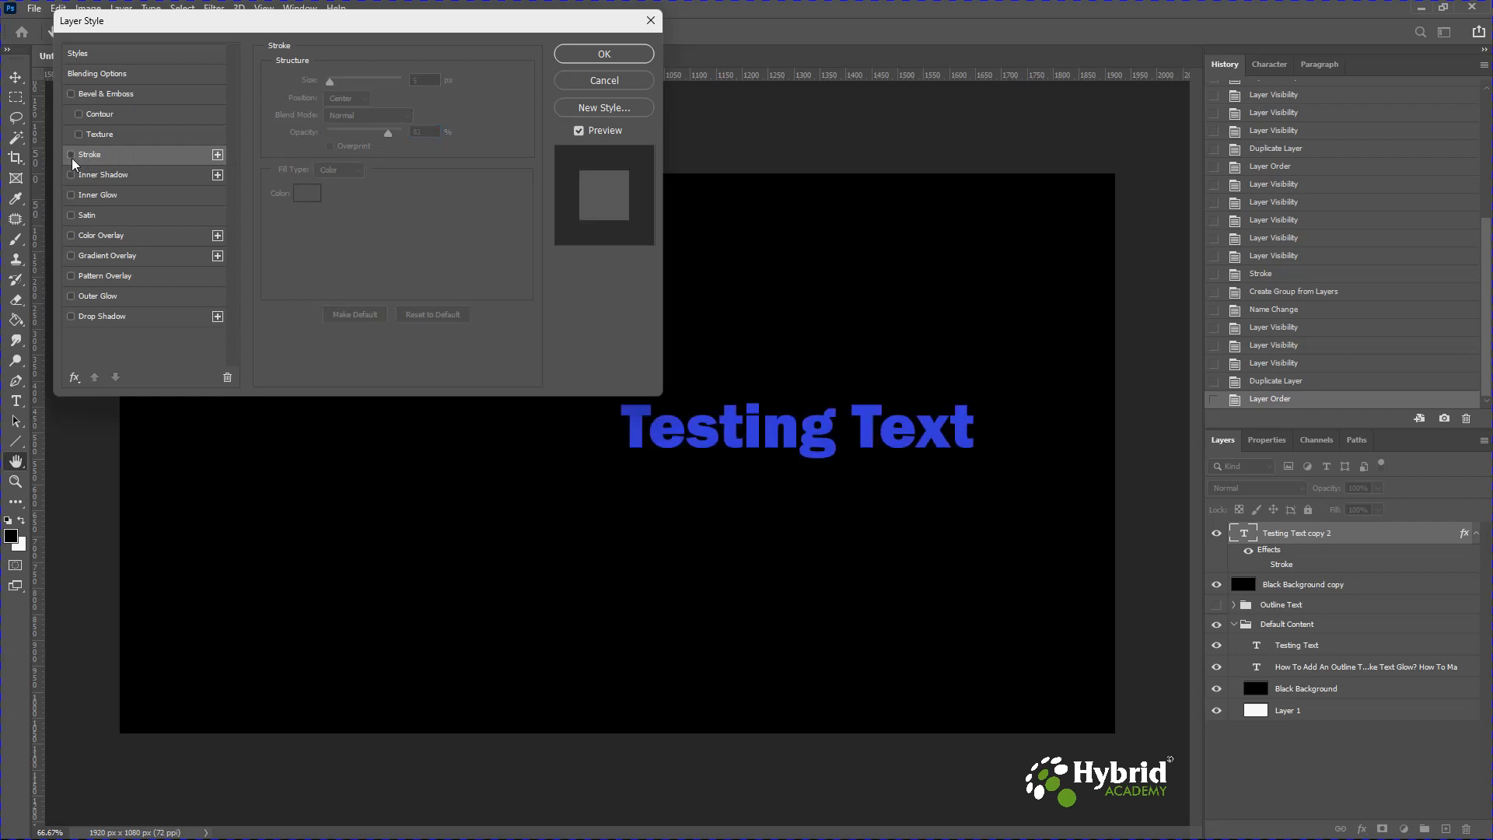
click(71, 315)
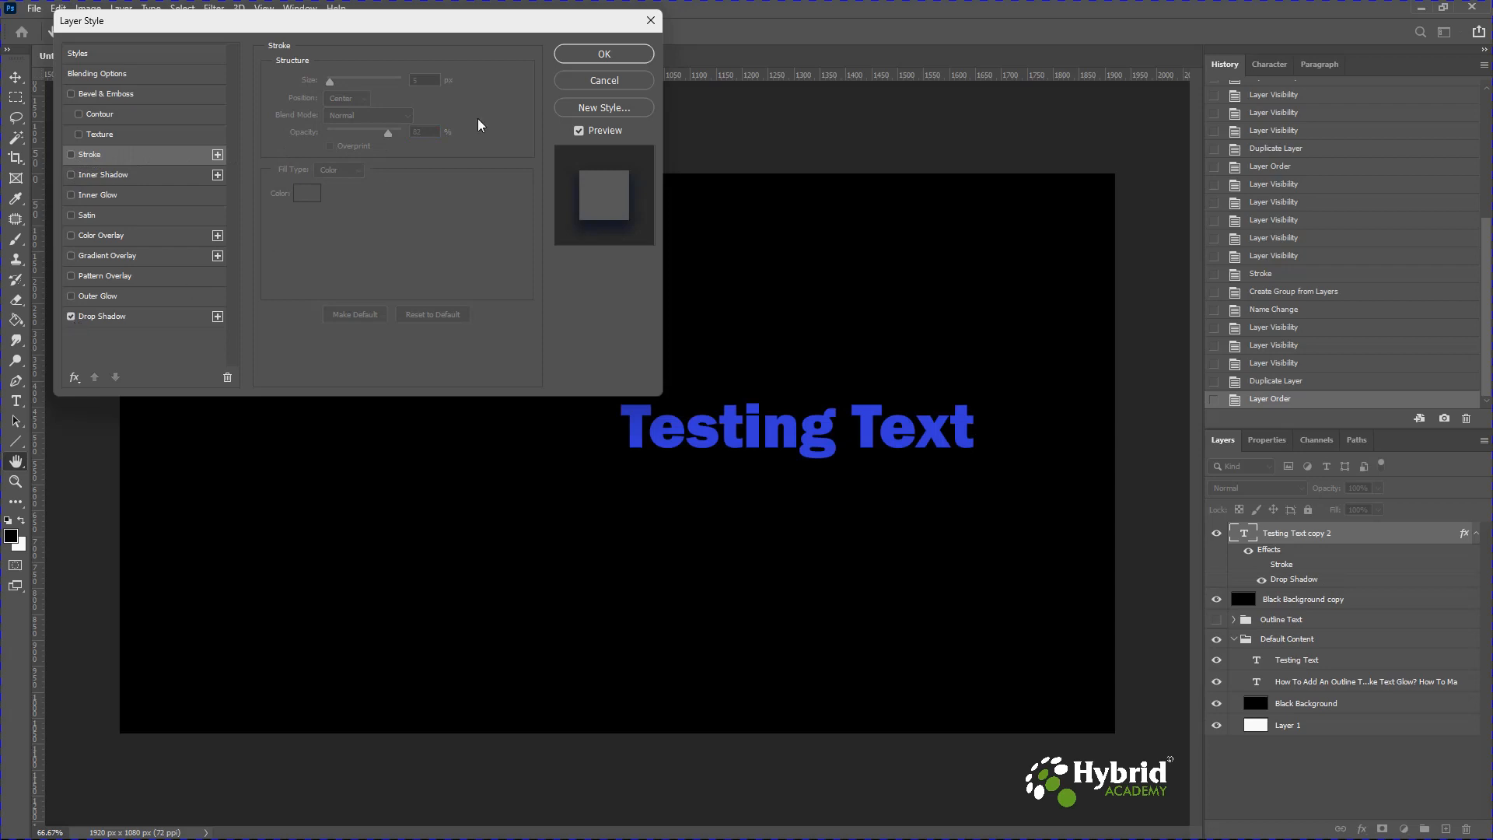
click(595, 79)
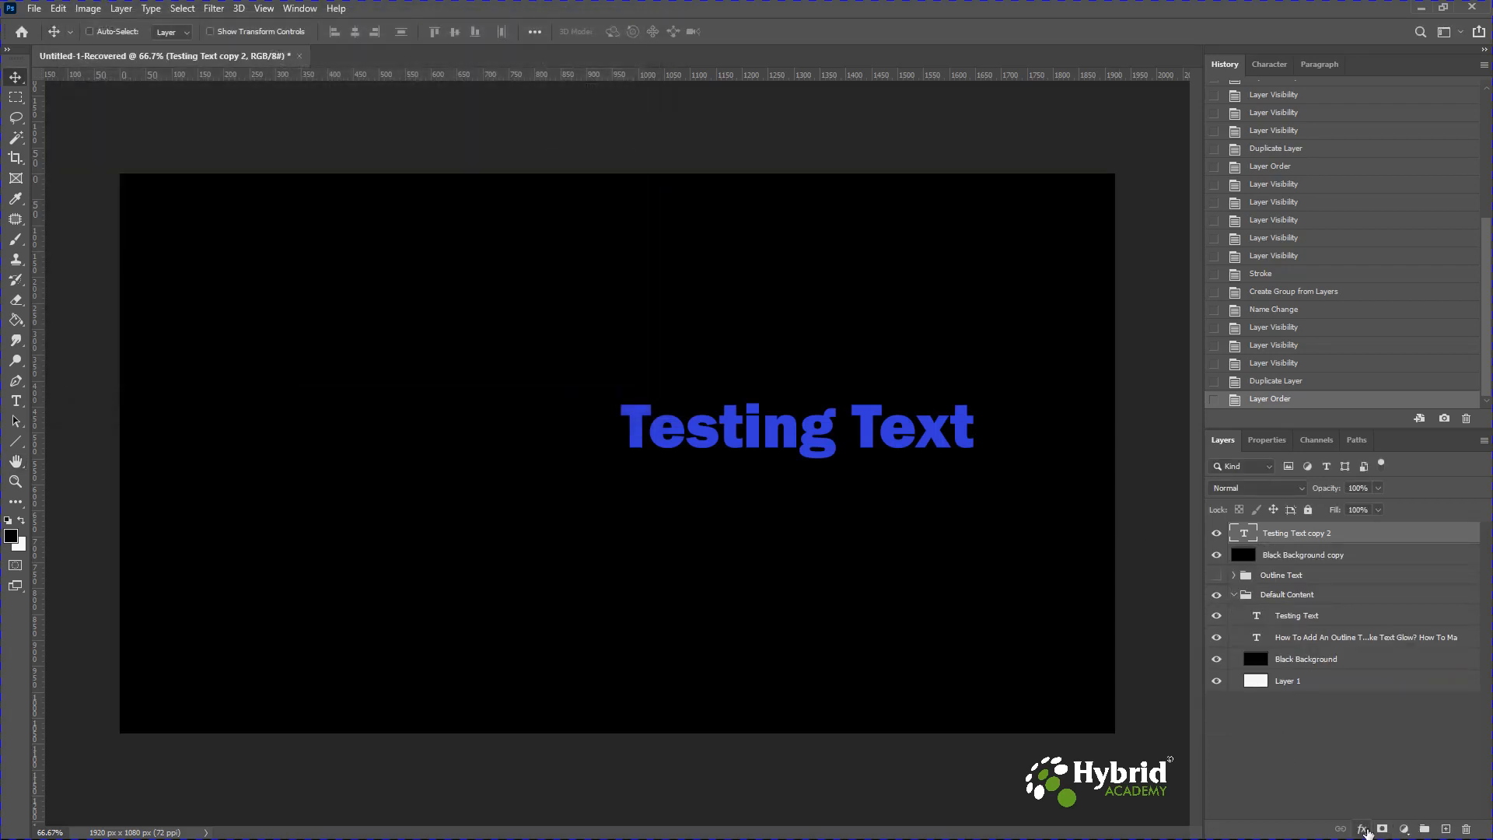
Add a Drop Shadow layer style to the copied text layer and set the shadow colour to white.
click(1364, 831)
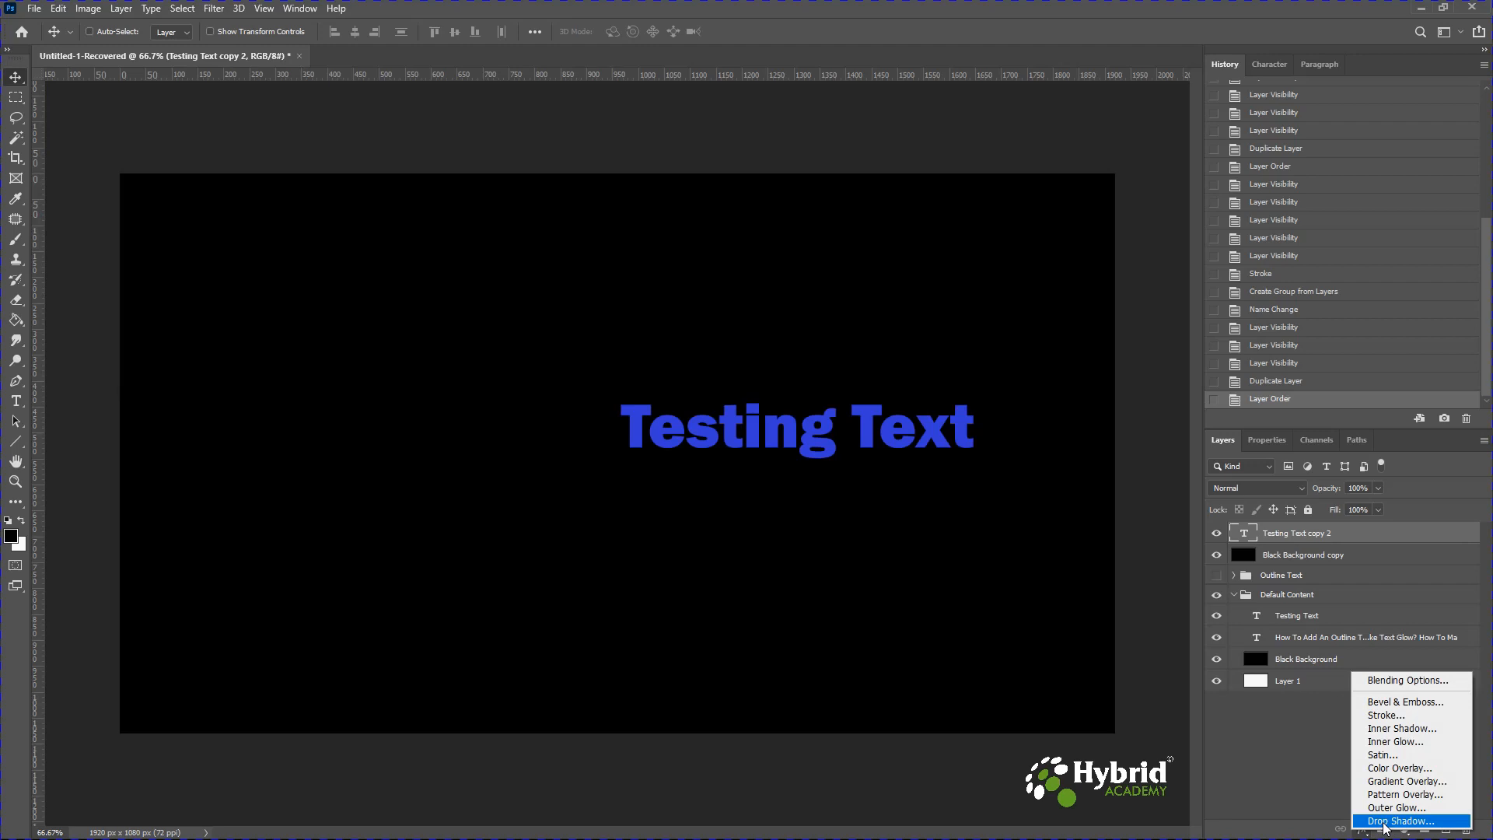
click(1384, 821)
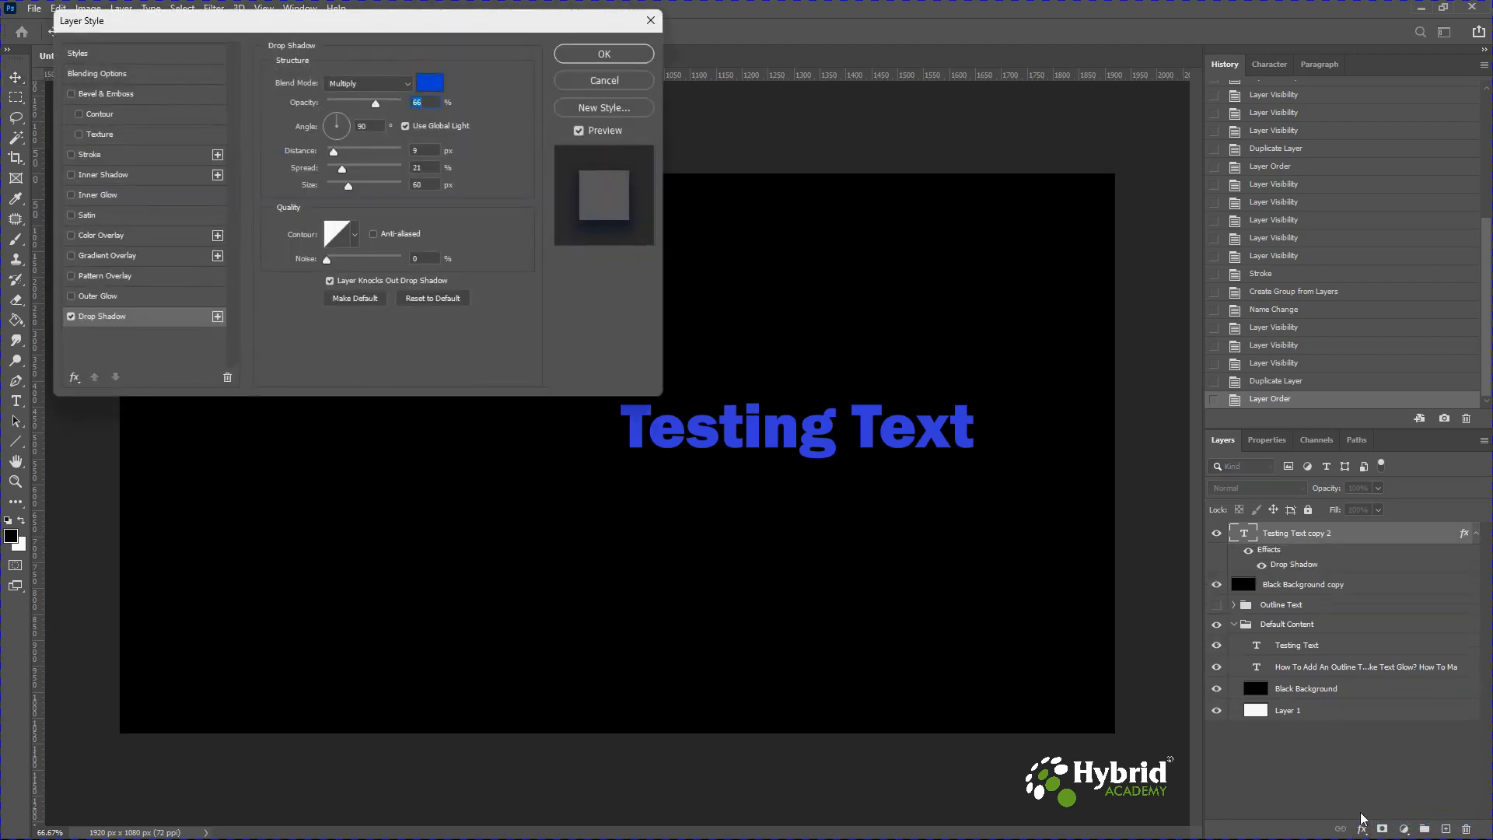
click(428, 84)
click(827, 335)
drag(827, 335, 821, 306)
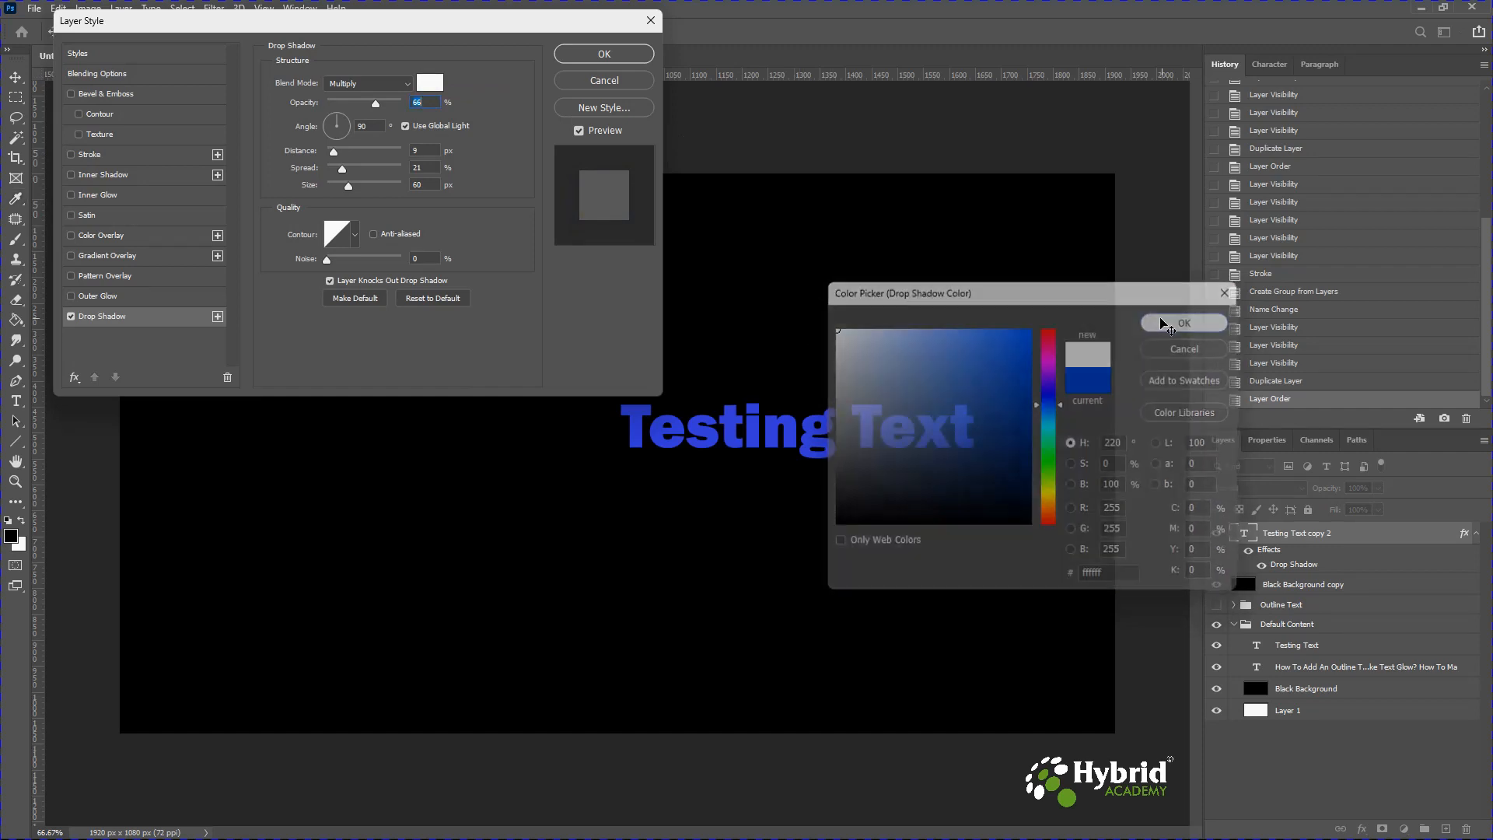
click(1165, 322)
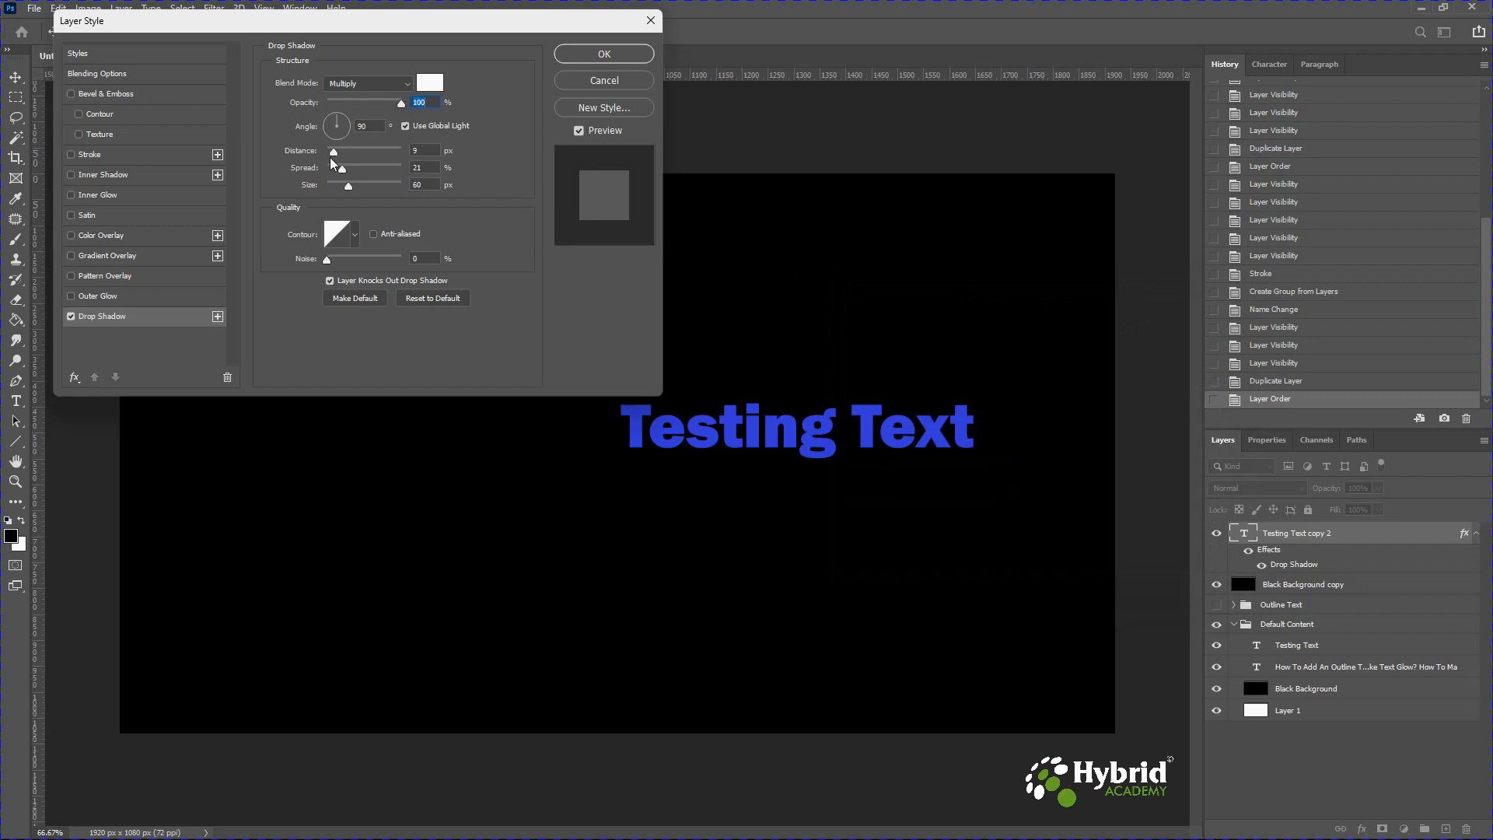
Switch the drop shadow blend mode to Normal and set its angle to 0°.
click(343, 84)
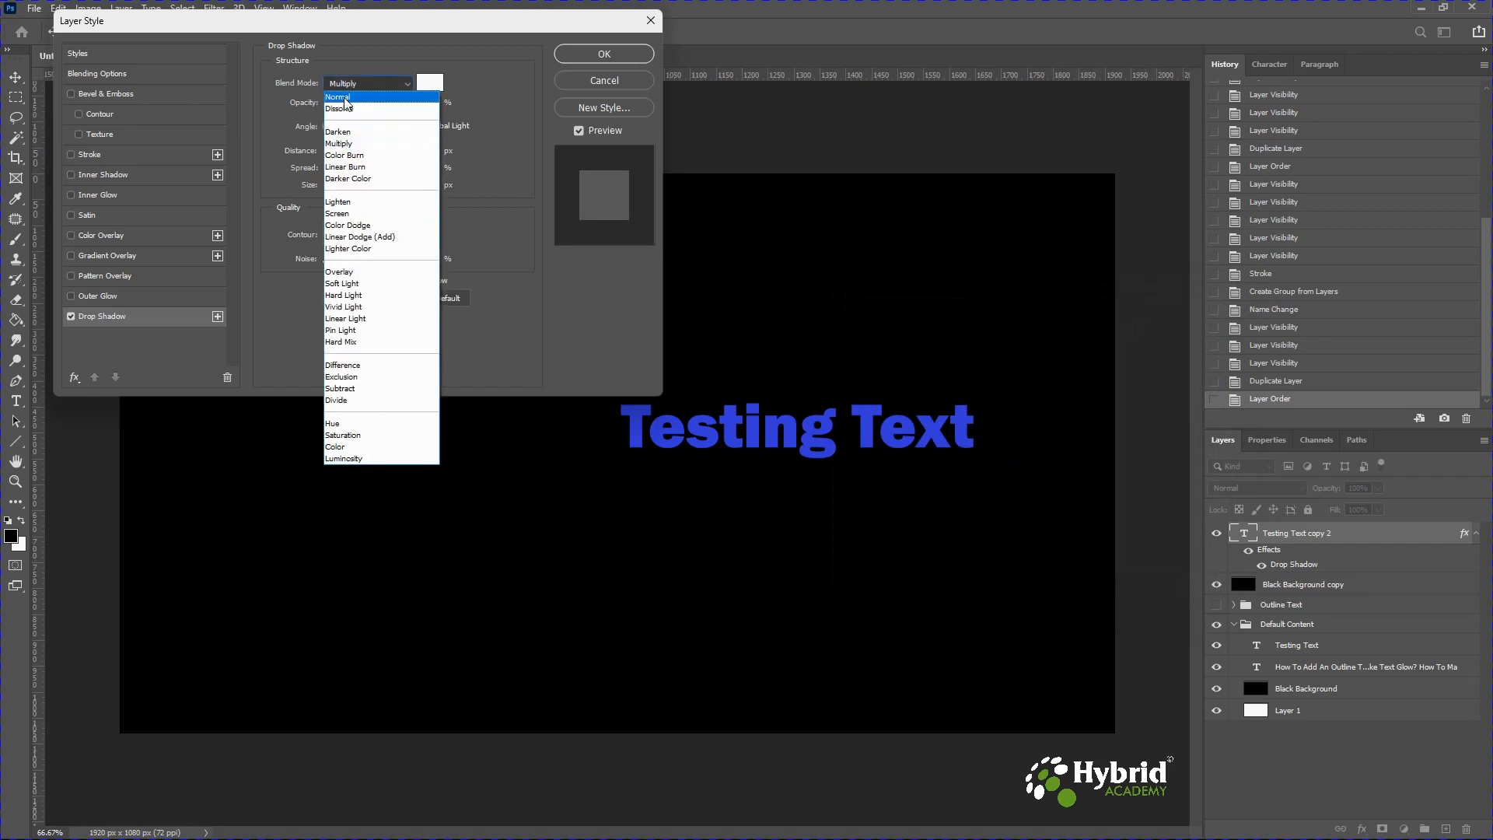
click(344, 97)
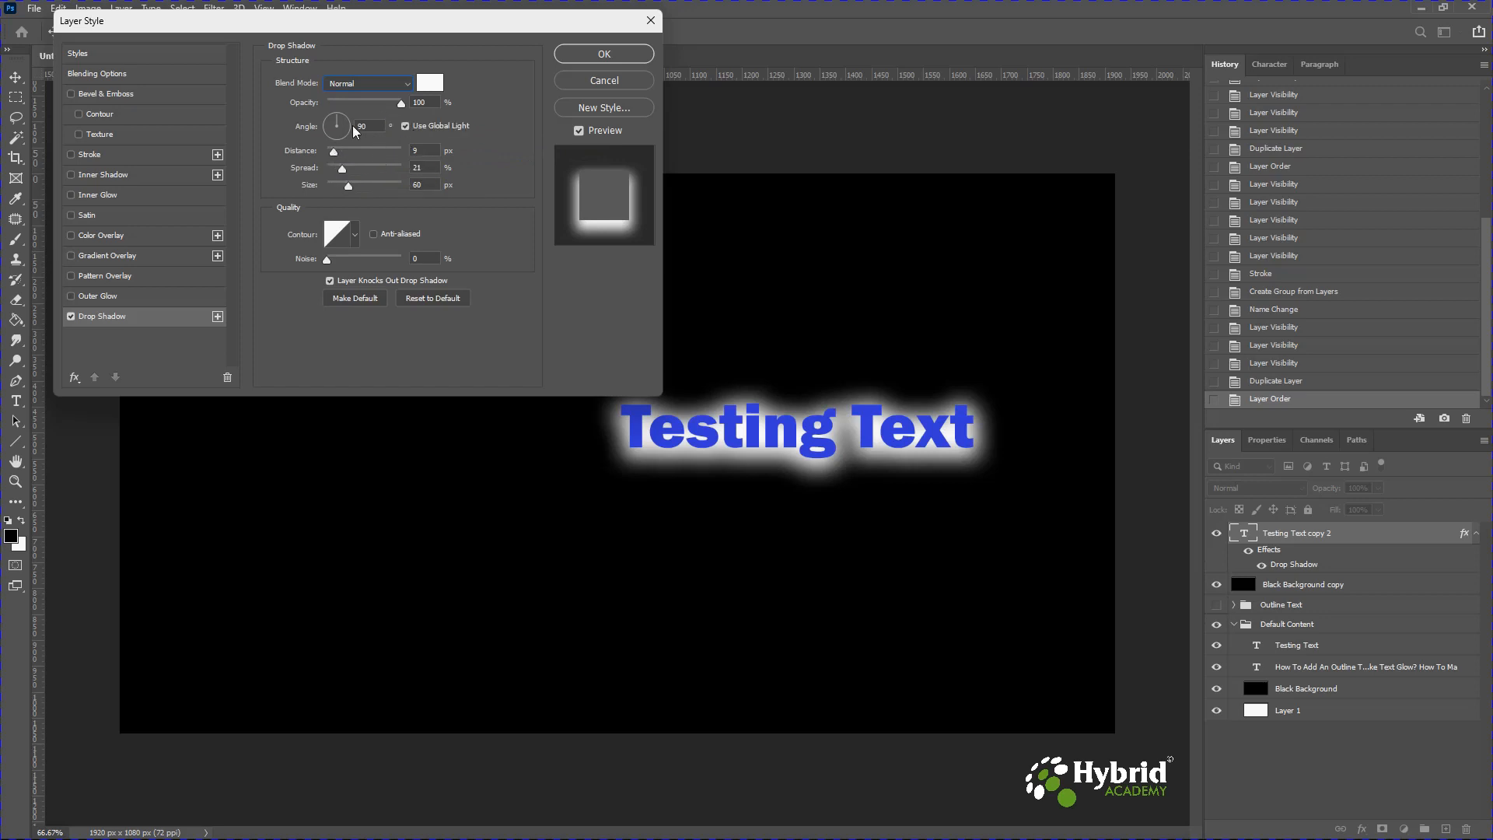
drag(338, 119, 360, 133)
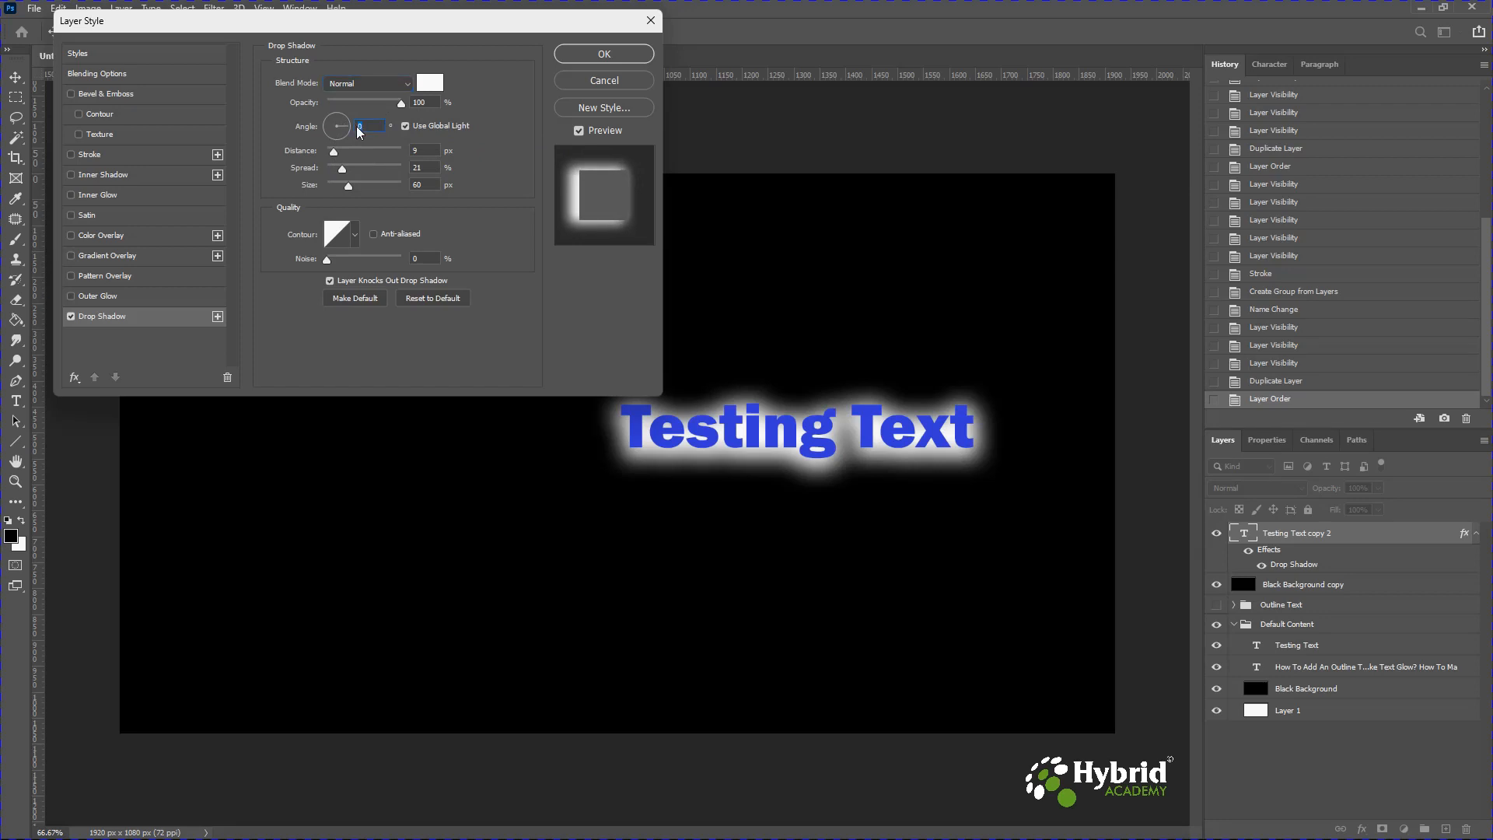
click(360, 126)
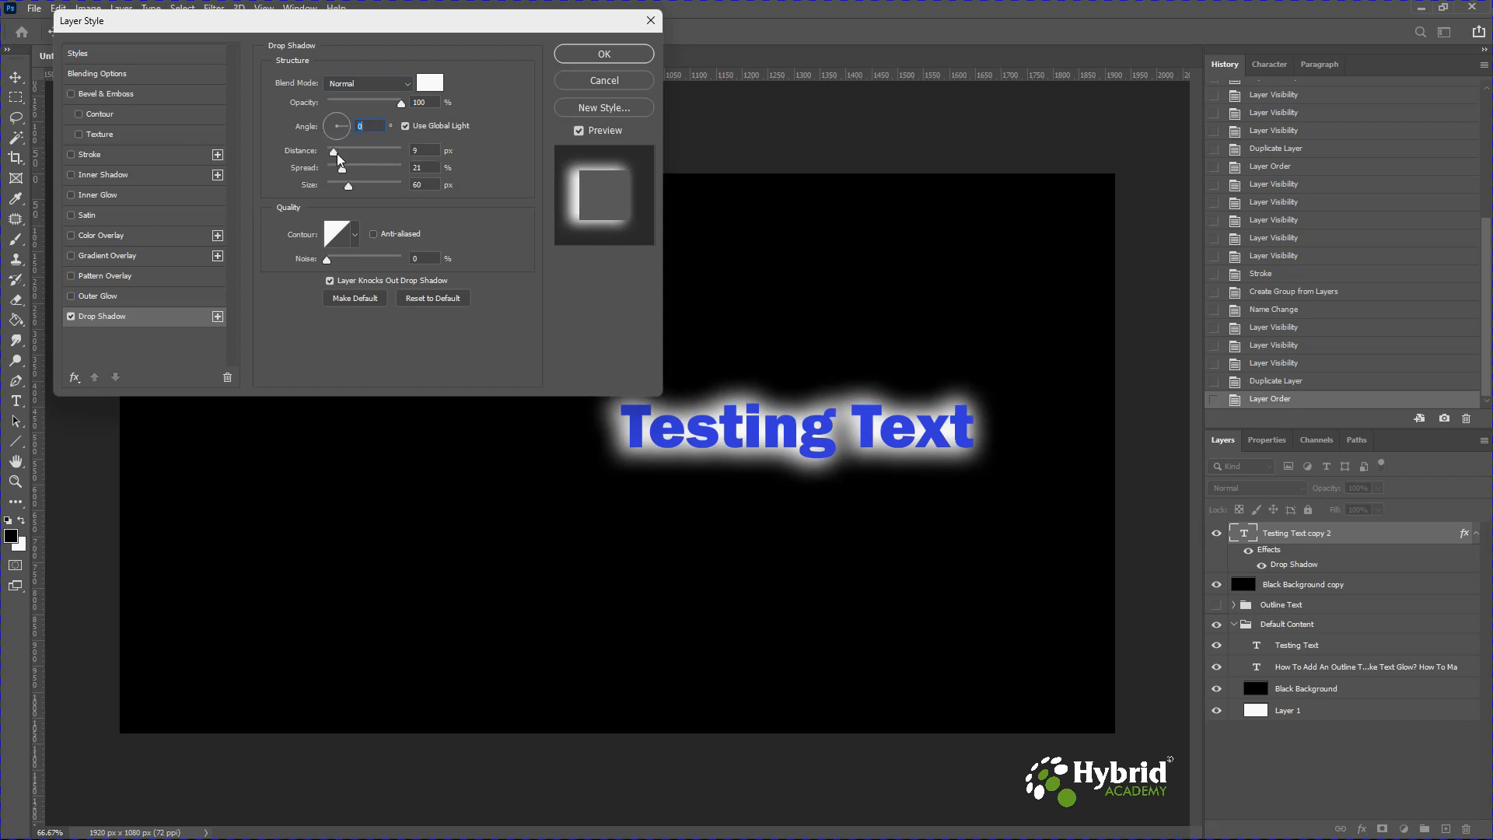
Set the shadow distance to 2 px, spread to 27% and size to 18 px, and apply the style.
key(Down)
key(Down)
key(Down)
key(Down)
key(Down)
key(Down)
key(Down)
key(Down)
key(Down)
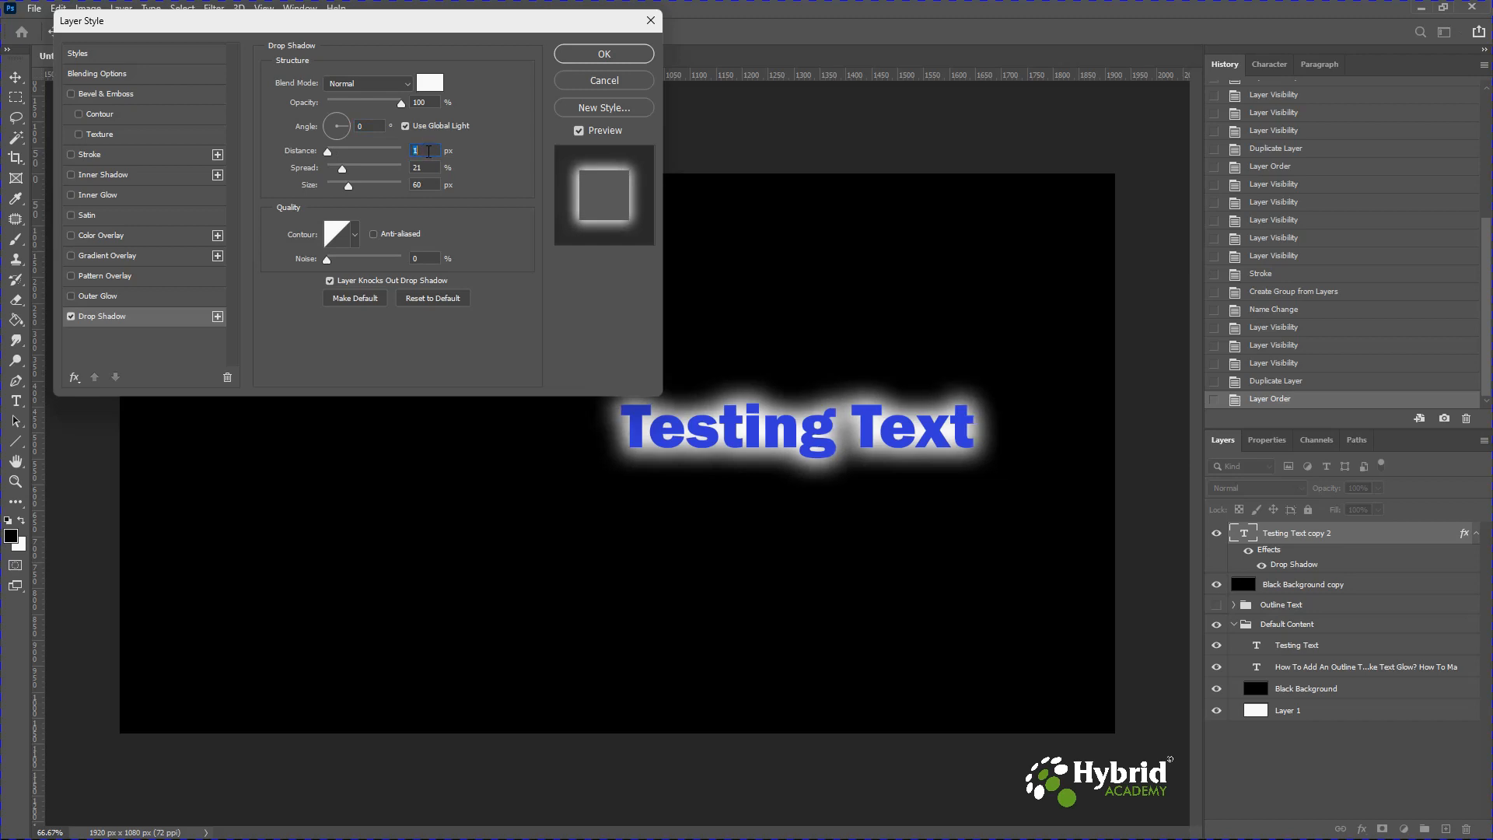
key(Up)
key(Up)
click(420, 167)
mouse_move(344, 166)
mouse_down()
mouse_move(326, 168)
mouse_move(339, 185)
mouse_move(342, 170)
mouse_move(334, 187)
mouse_move(348, 170)
mouse_move(338, 185)
mouse_up()
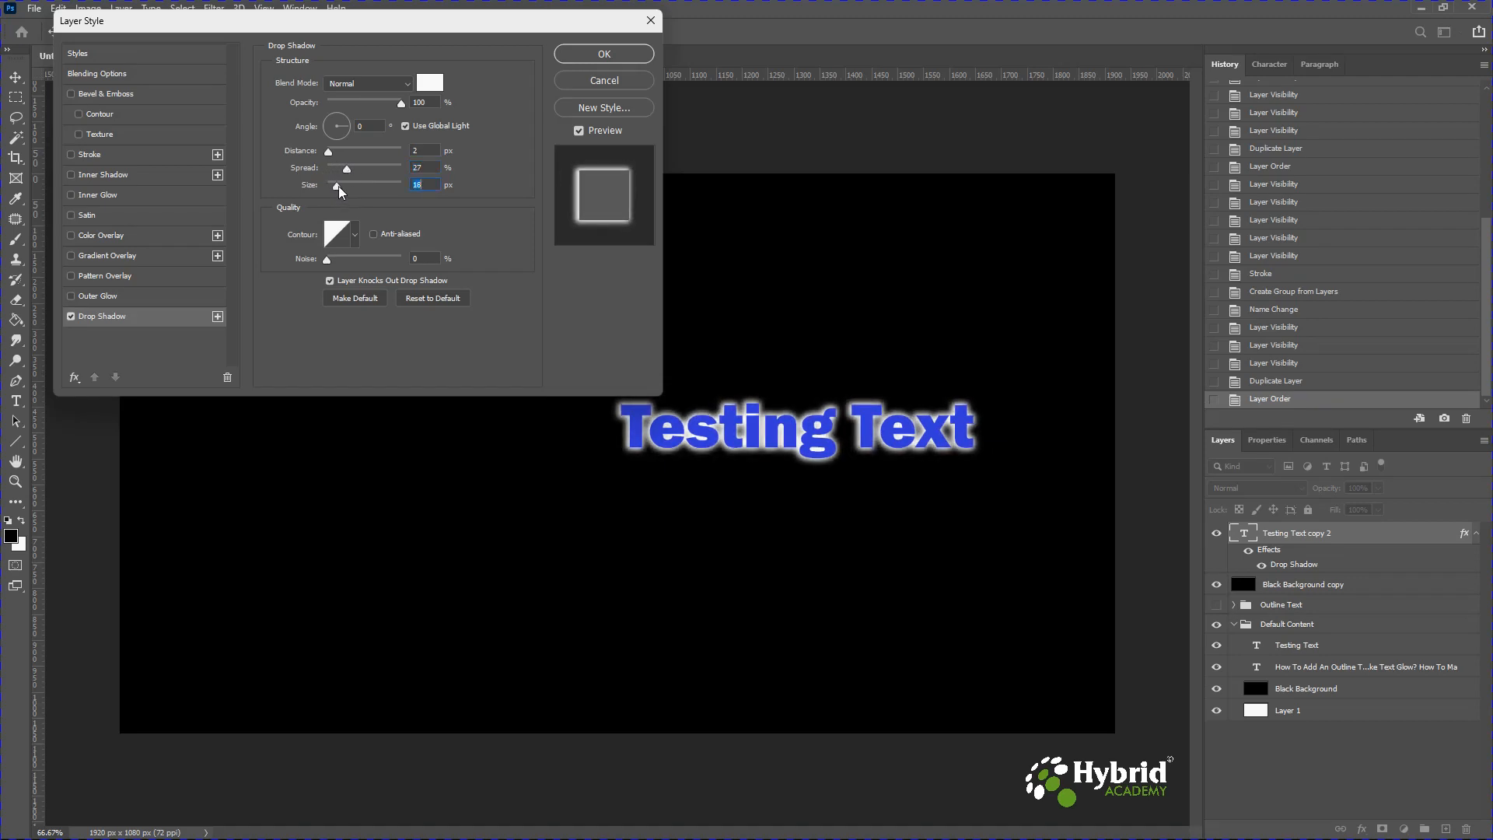
click(585, 57)
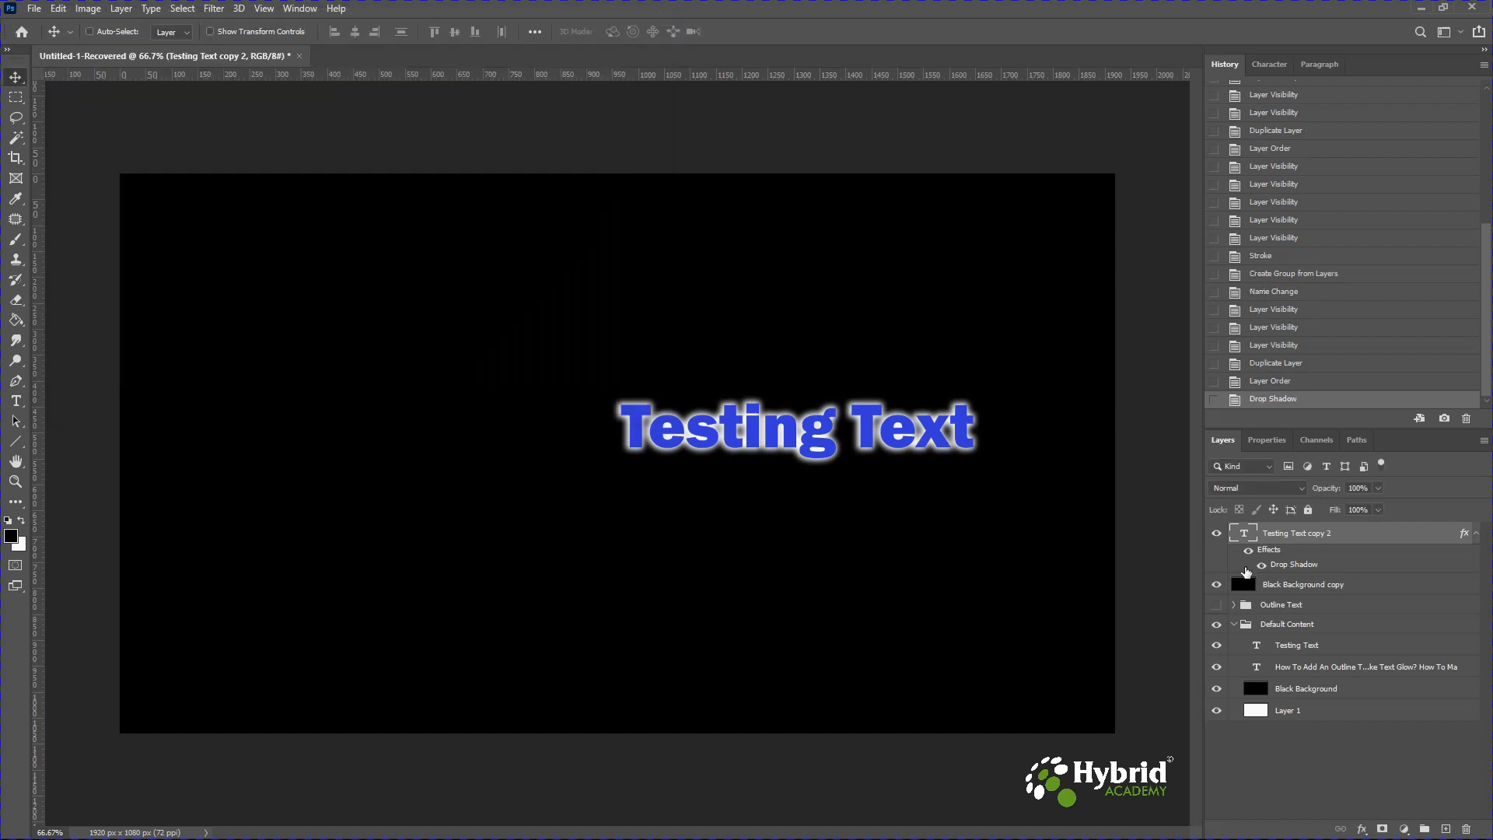
Reopen the drop shadow effect, lower its spread slightly, and apply the change.
double_click(1289, 568)
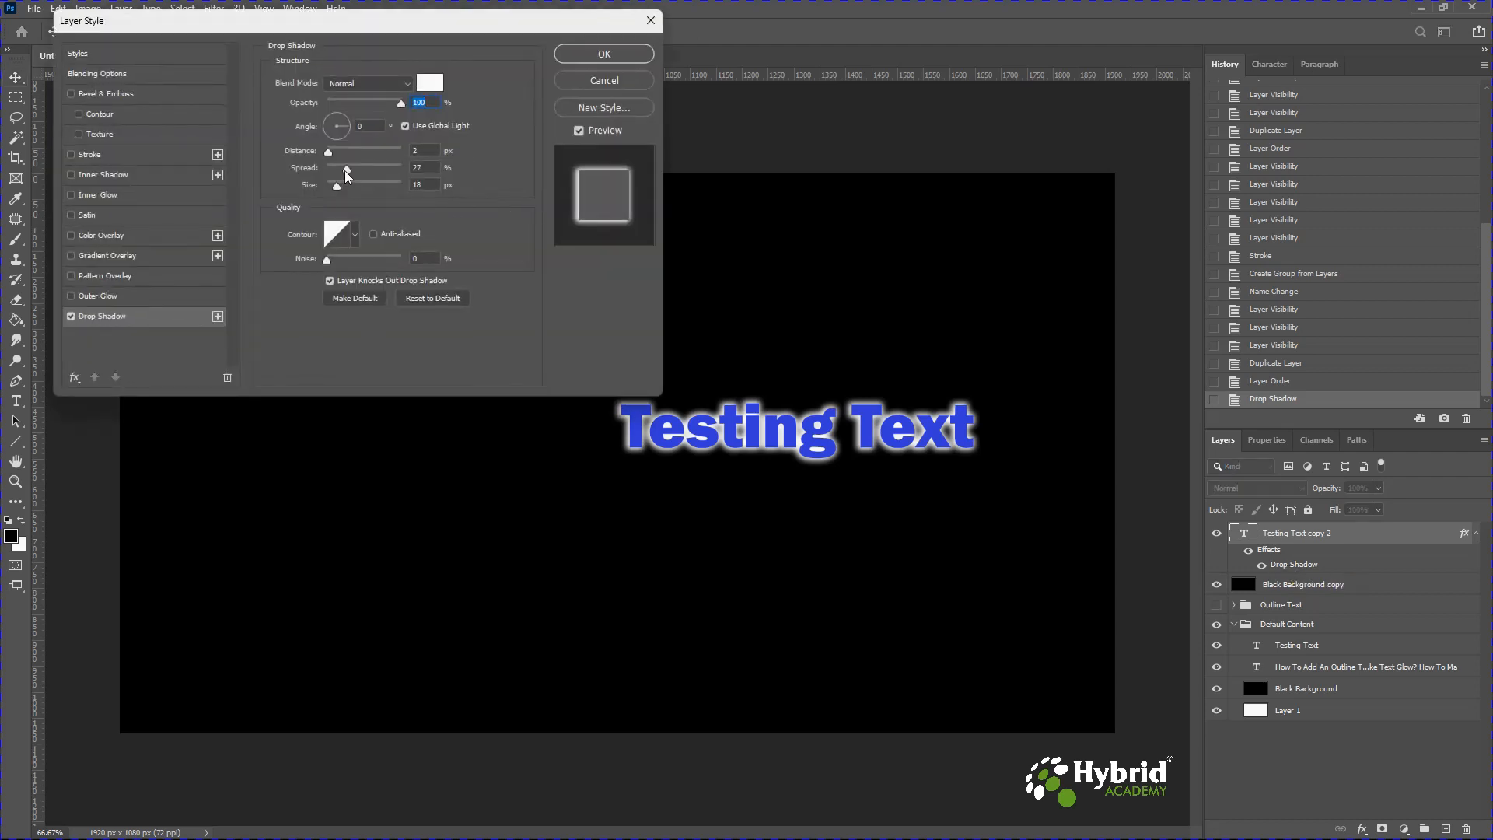
drag(345, 173, 336, 170)
click(593, 54)
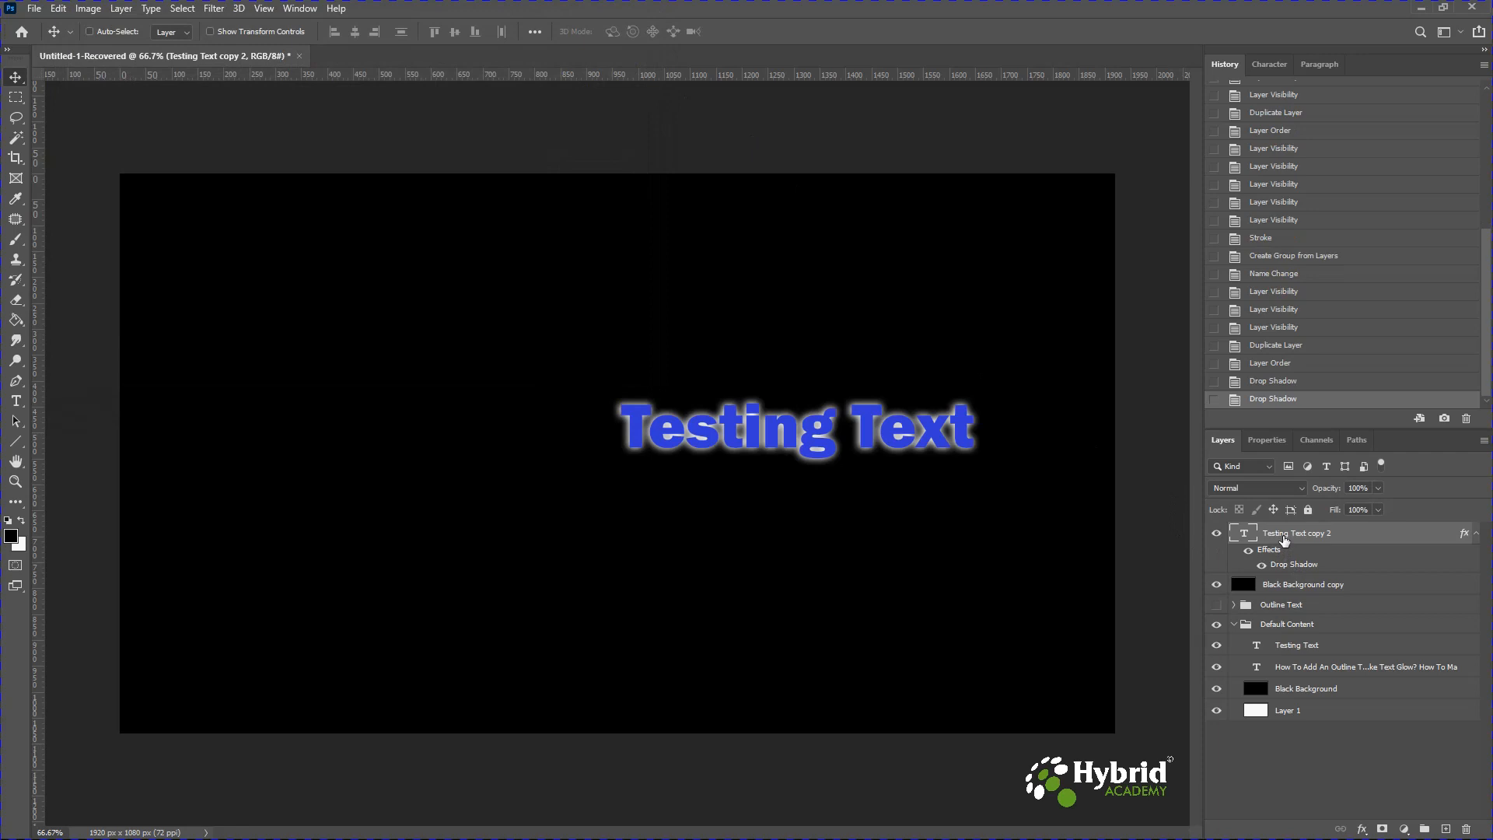
With the Type tool, change the copied text's colour to black so only the white glow shows.
click(15, 401)
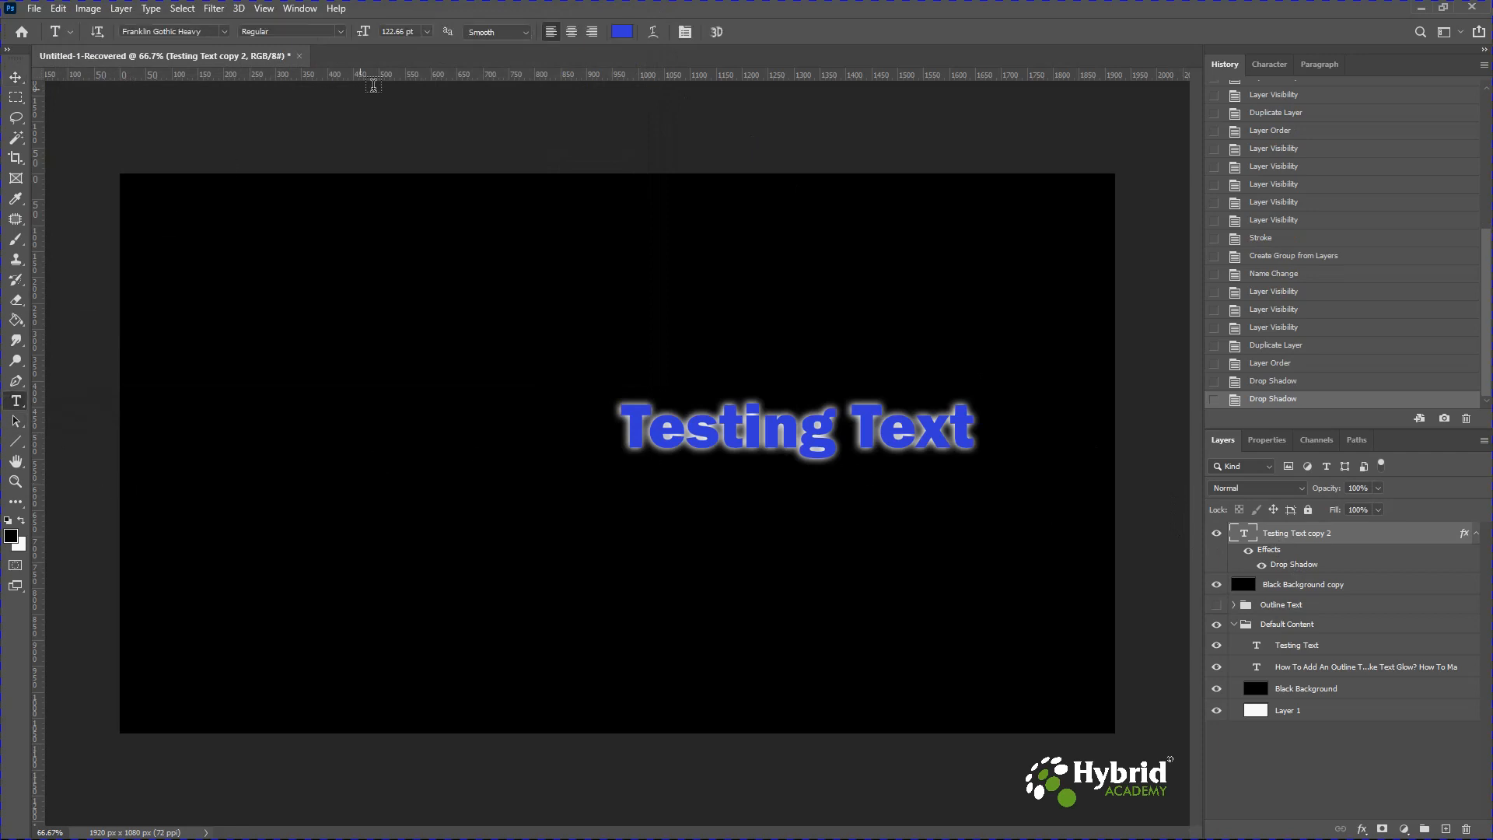
click(619, 32)
drag(903, 425, 821, 546)
click(1199, 325)
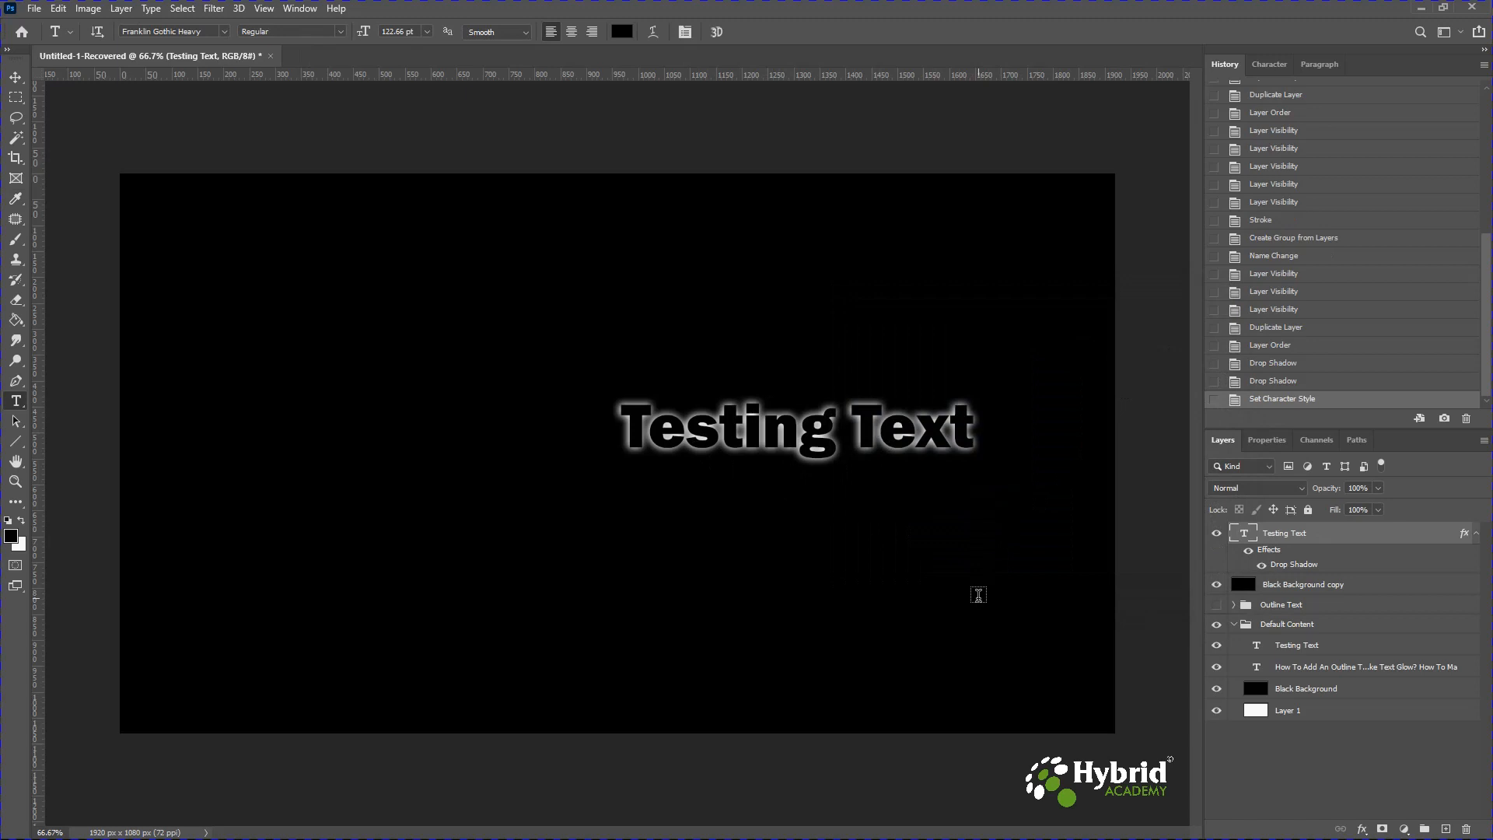
Hide the glowing text copy and its black background copy.
drag(1218, 533, 1217, 584)
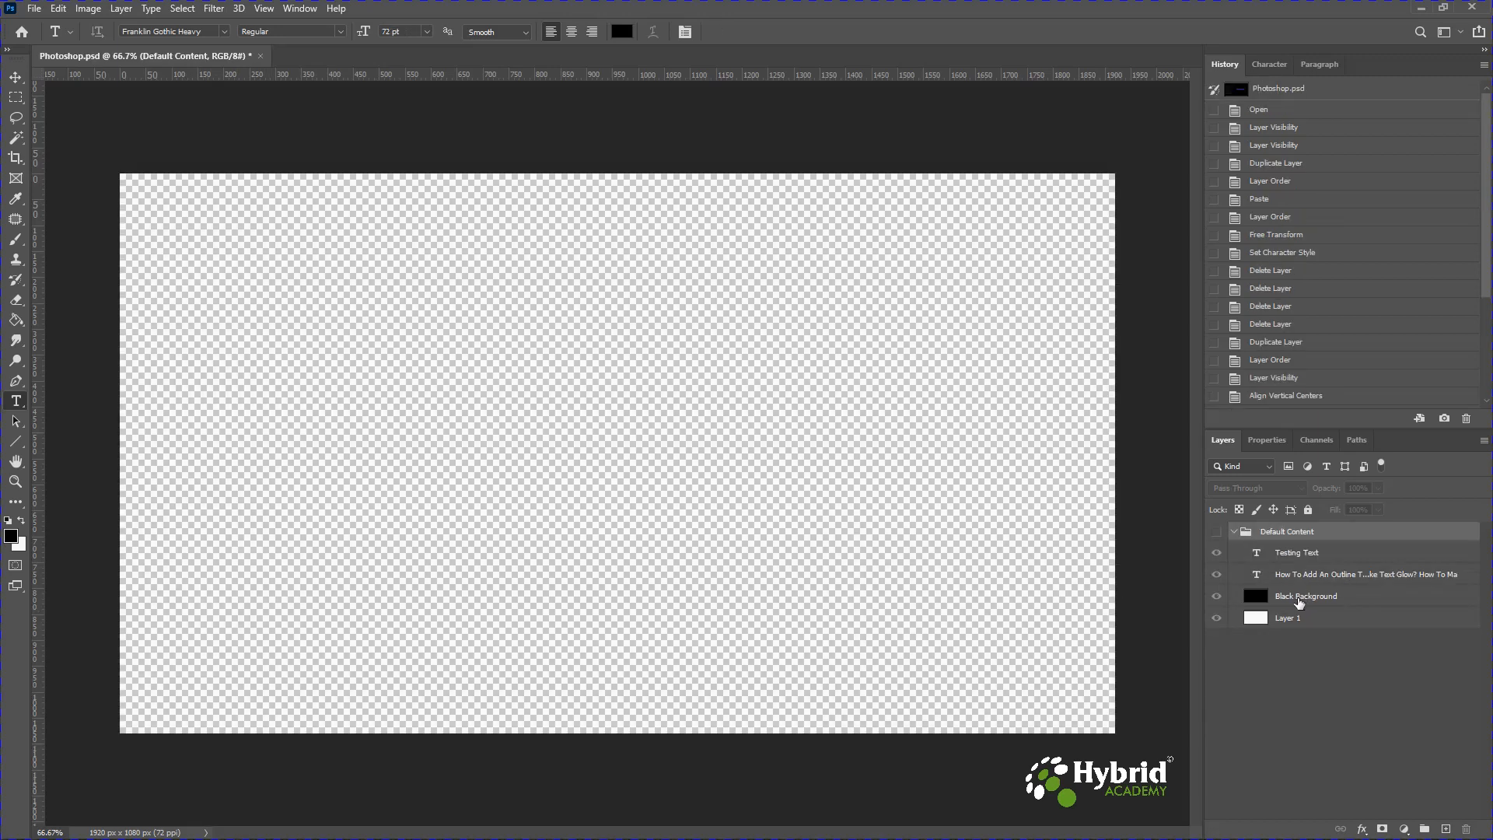
Duplicate the Black Background and Testing Text layers and move the copies above the Default Content group.
click(1296, 603)
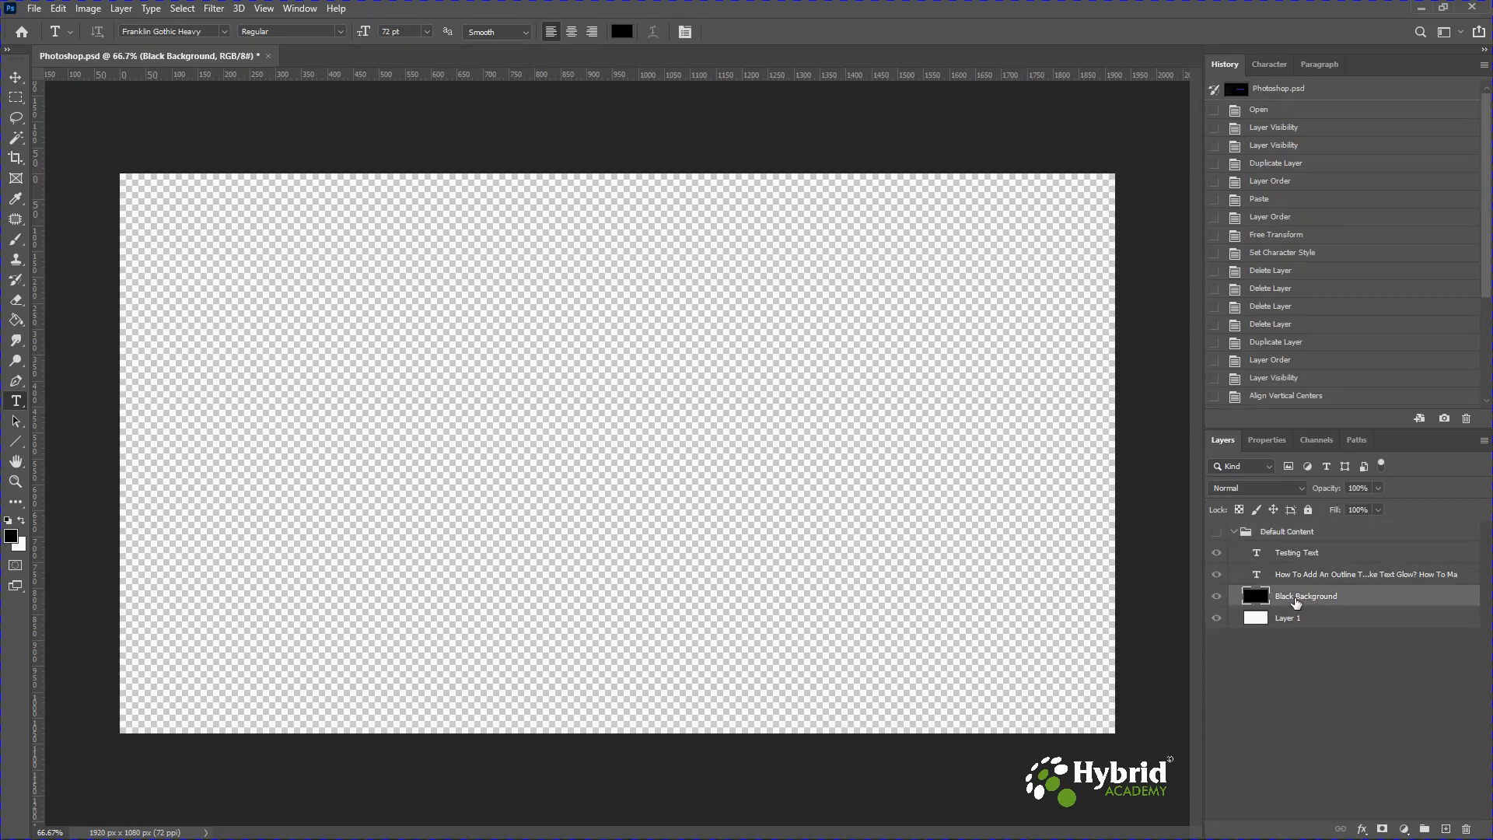
ctrl+click(1287, 555)
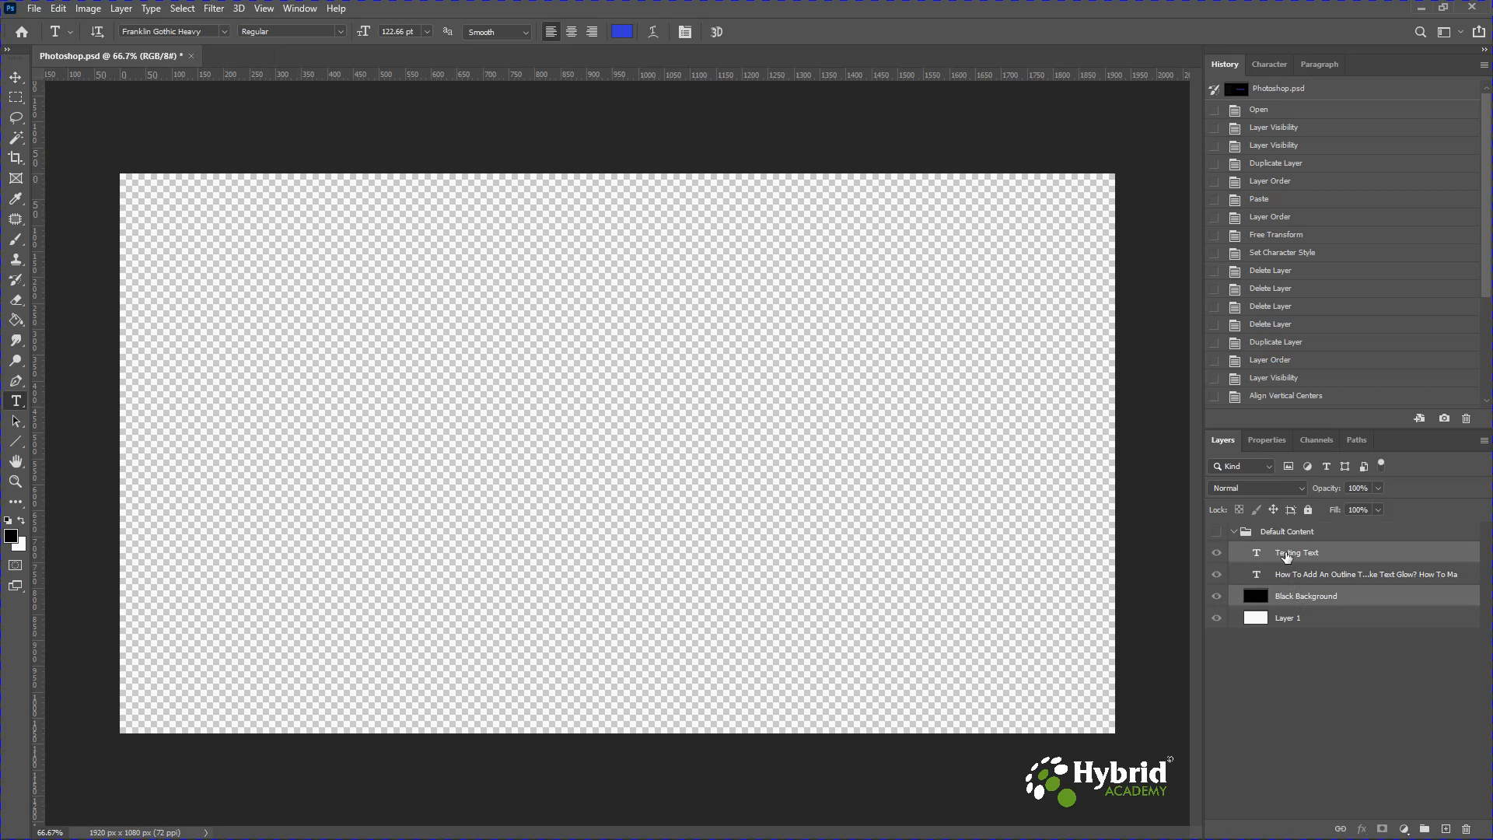
key(ctrl+j)
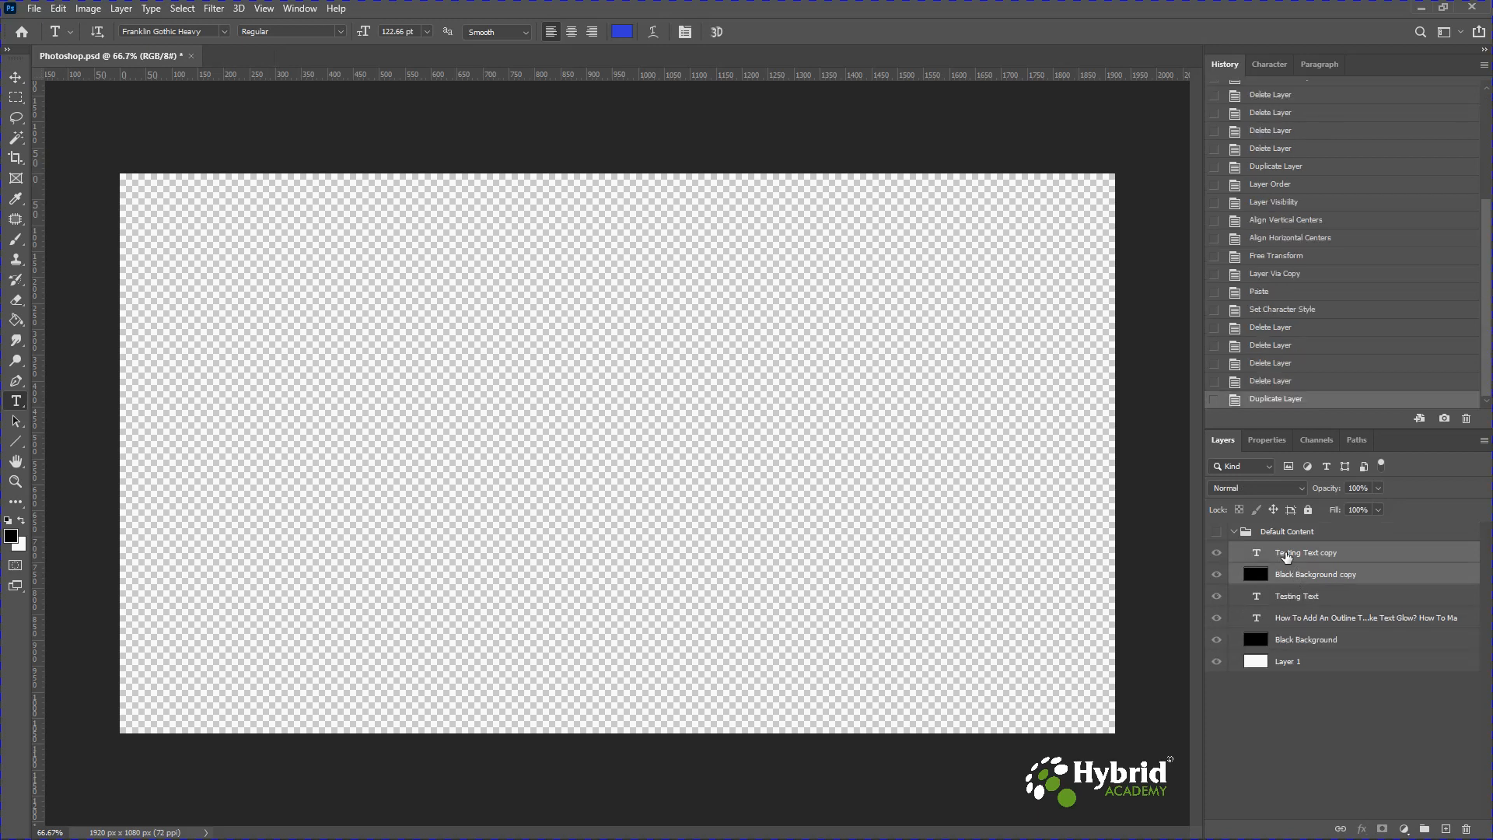
drag(1287, 554, 1276, 533)
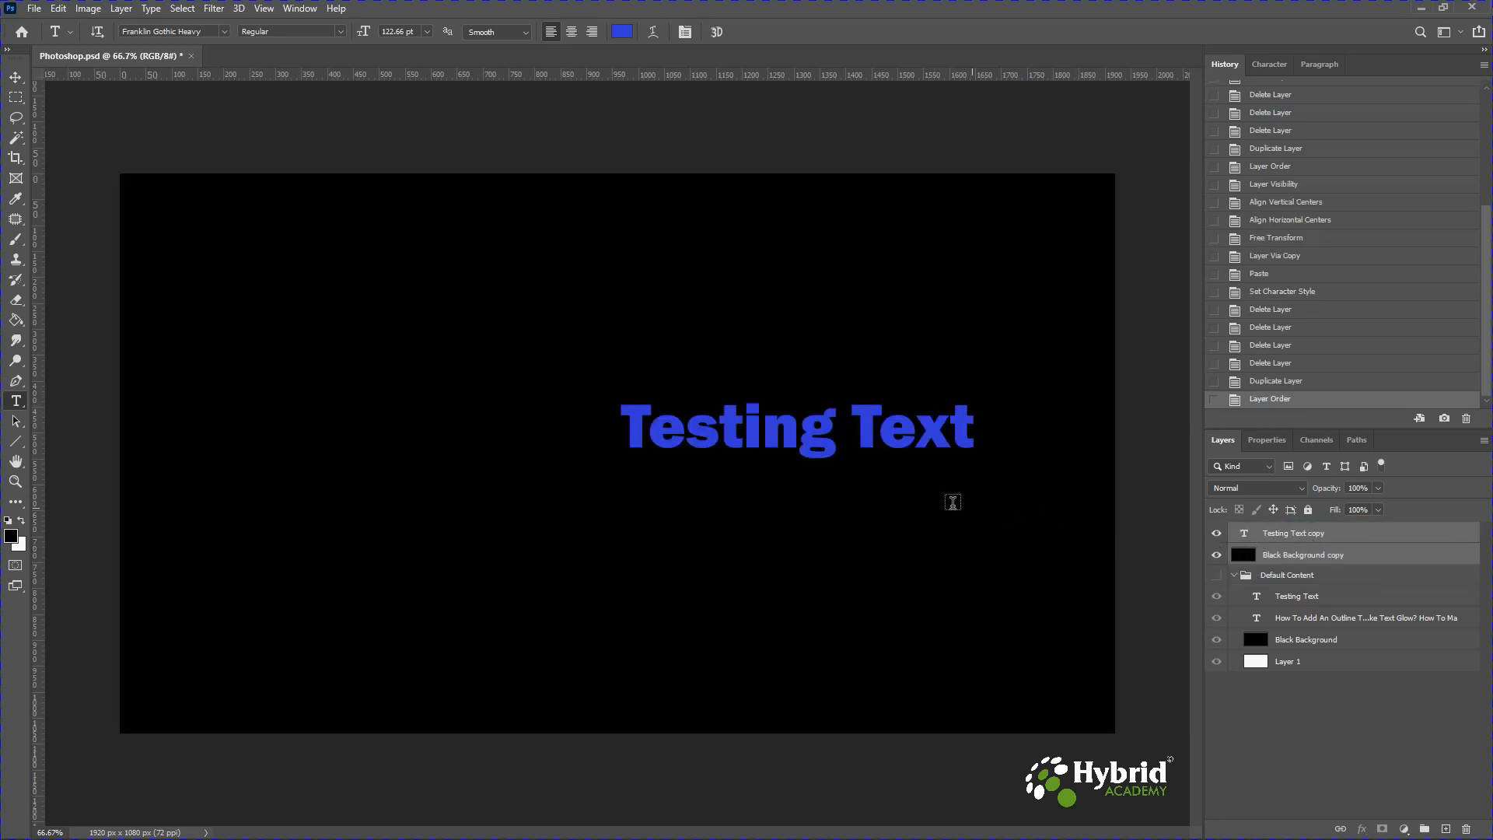
Scale the Testing Text copy layer up to about 210% with Free Transform.
click(1311, 536)
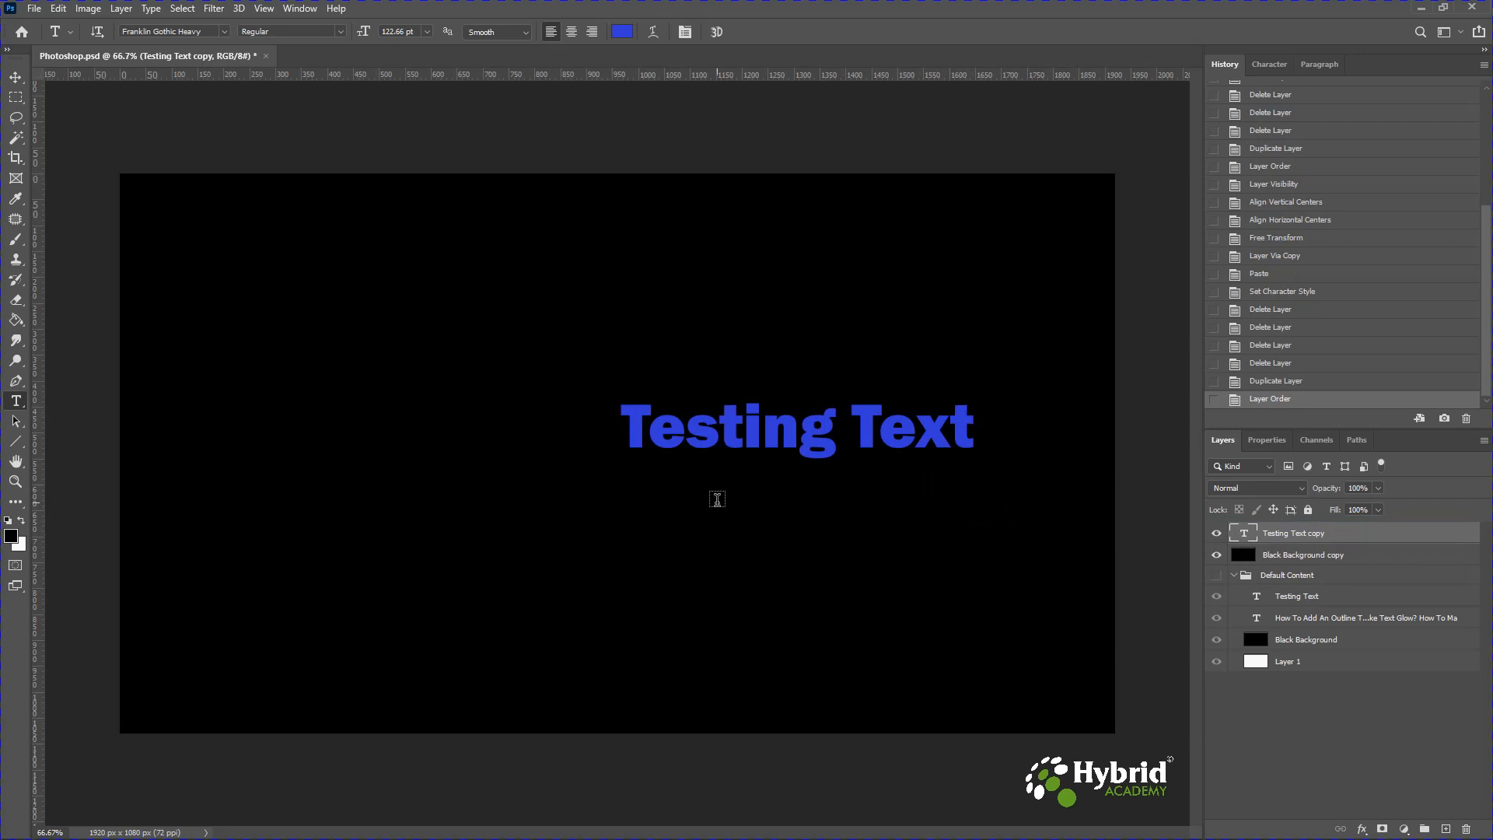
key(ctrl+t)
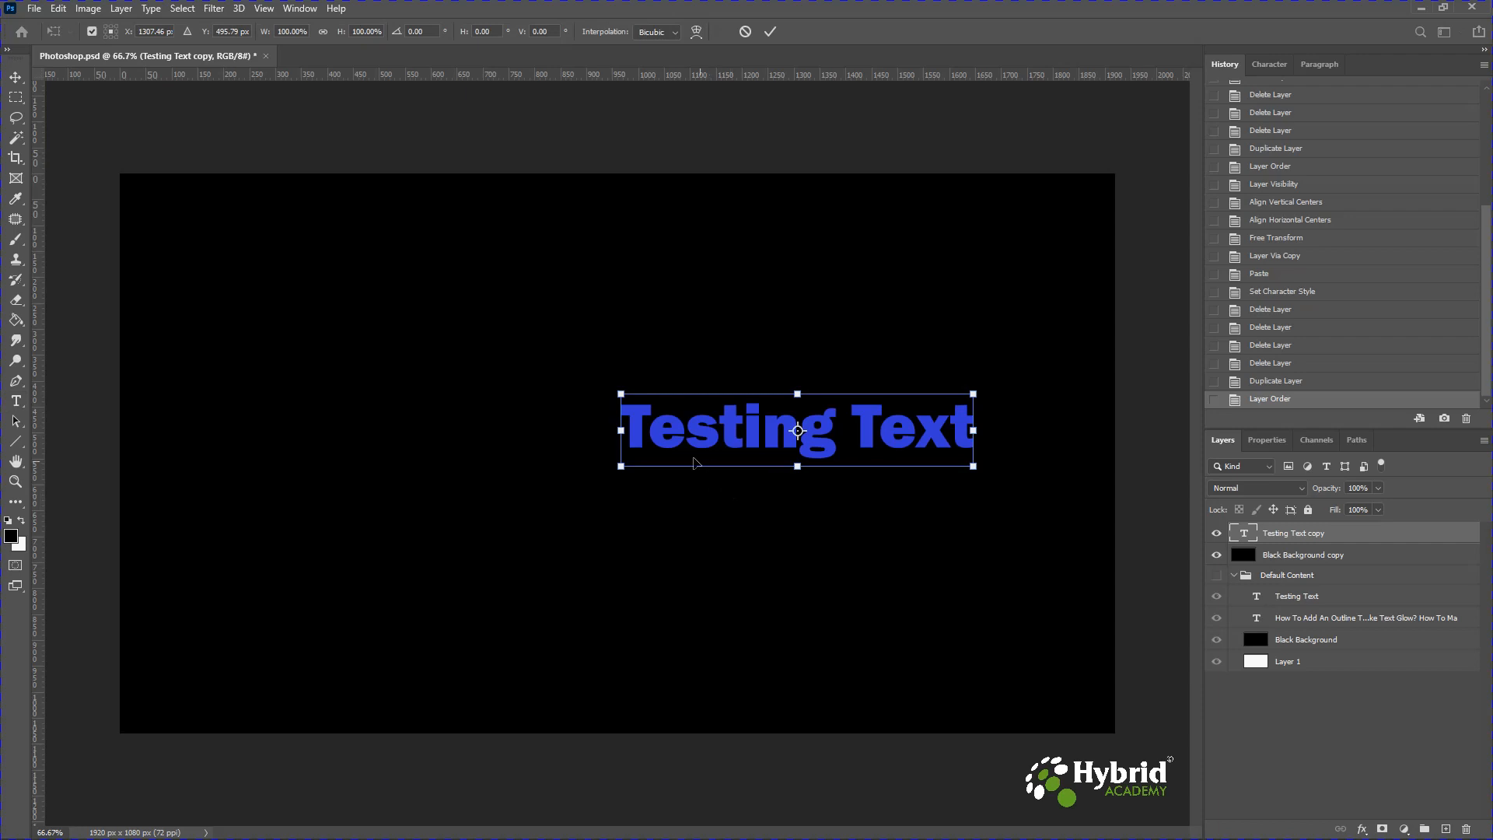
drag(619, 392, 259, 319)
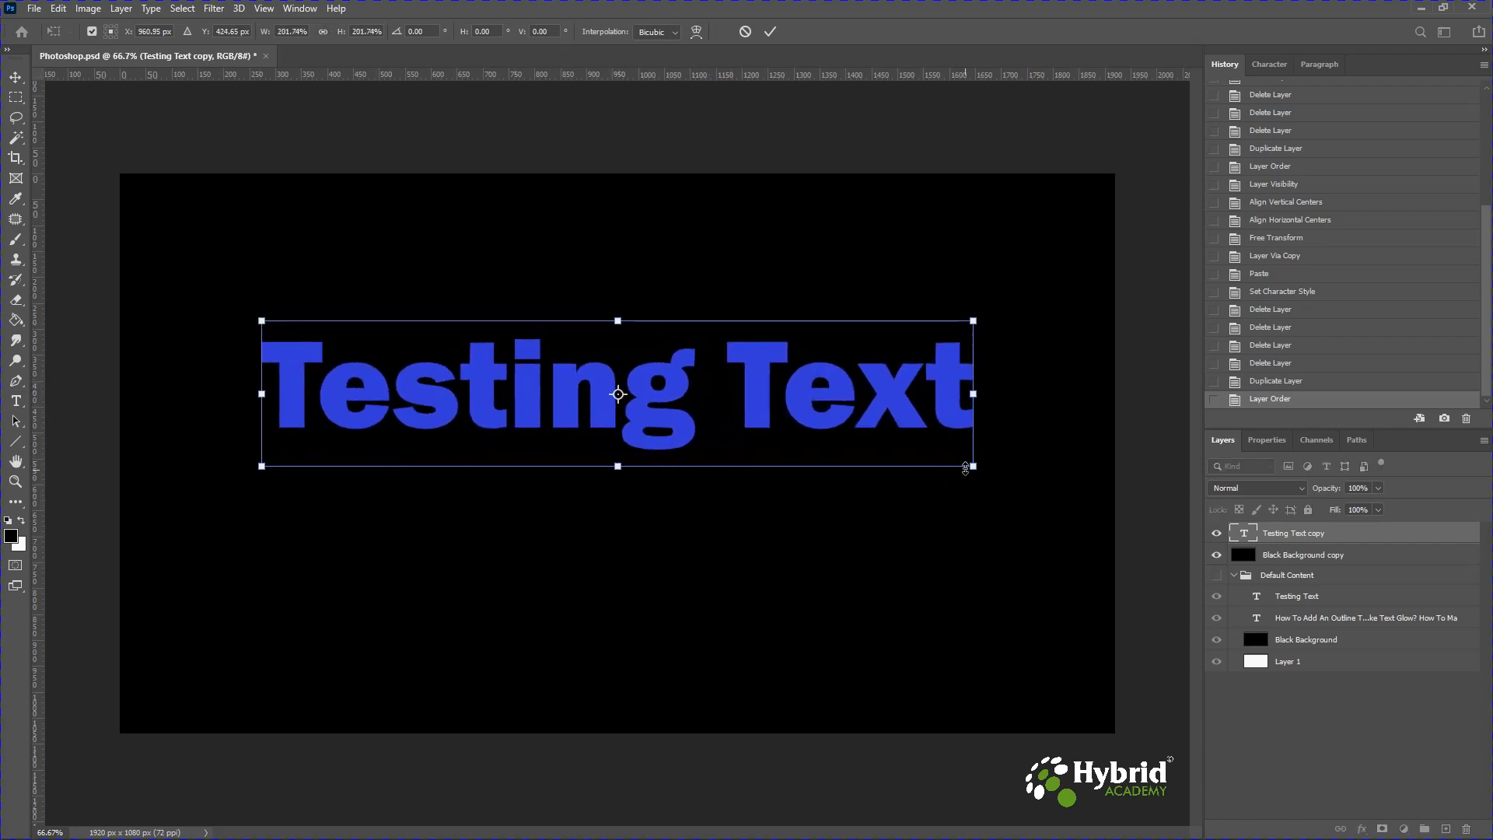
drag(973, 466, 1001, 477)
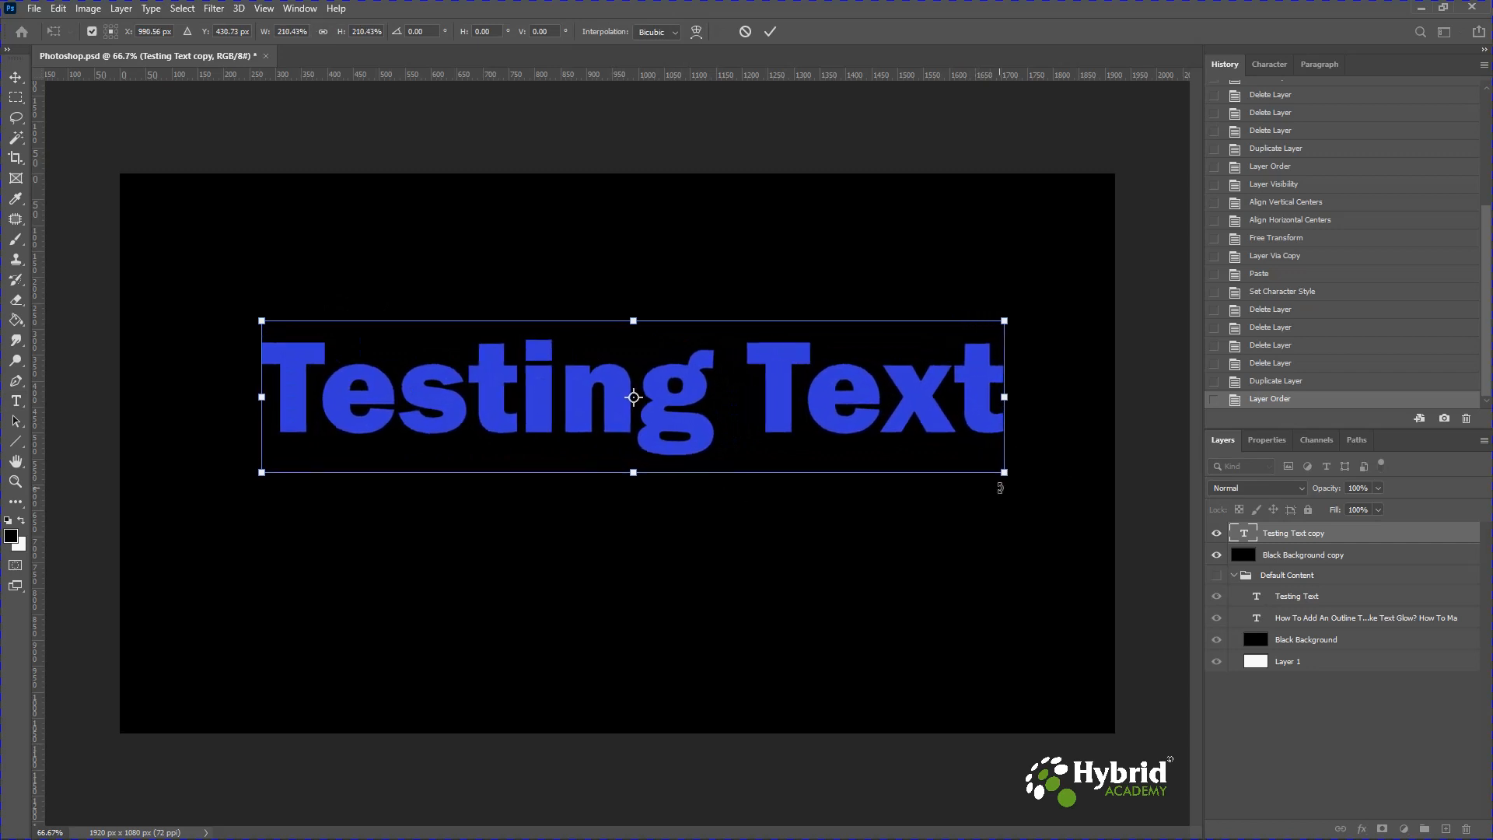
key(Return)
key(t)
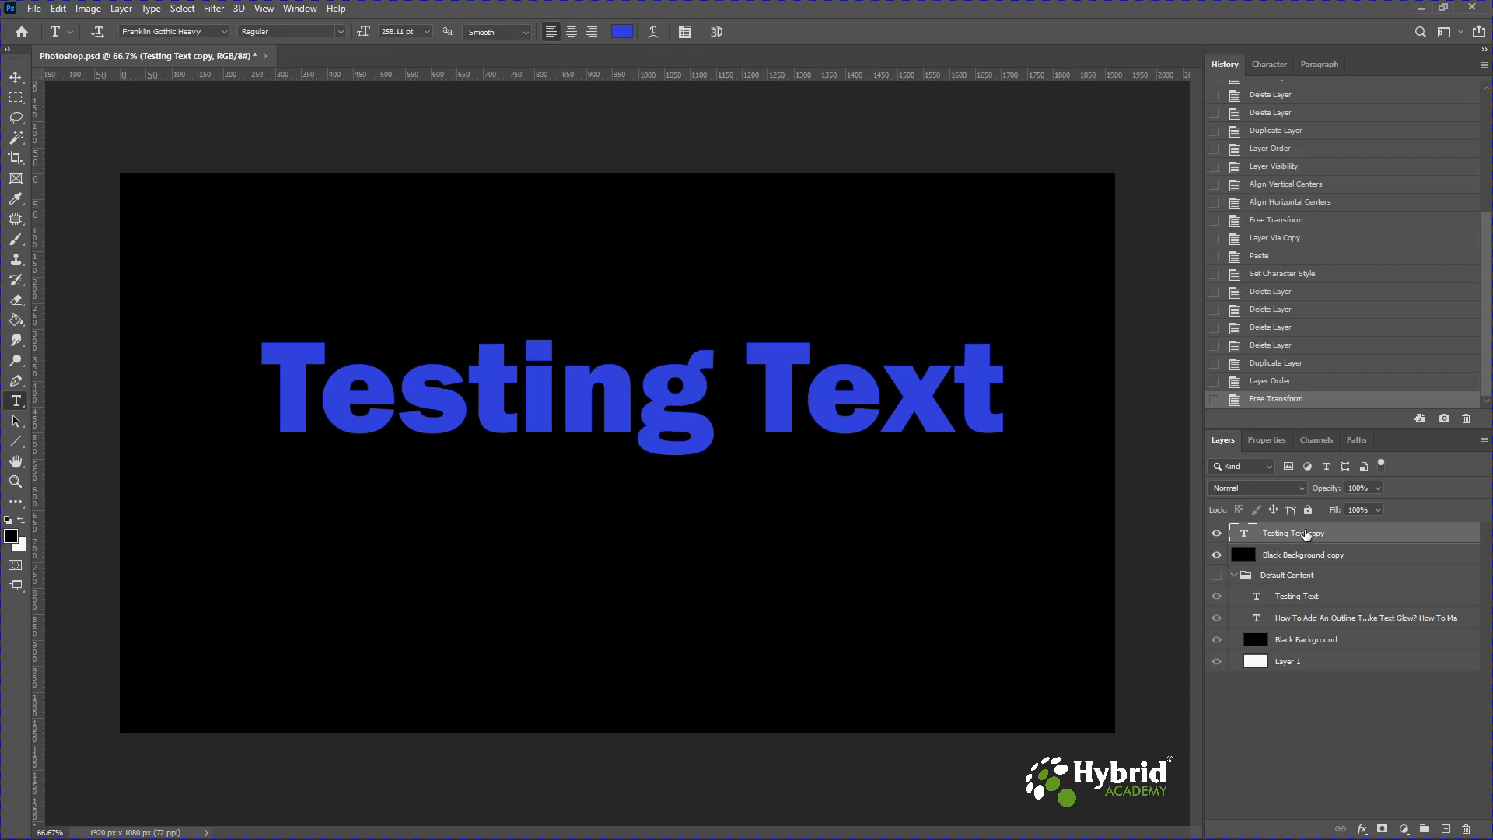
Align the enlarged text and the Black Background copy on their horizontal and vertical centres.
ctrl+click(1304, 555)
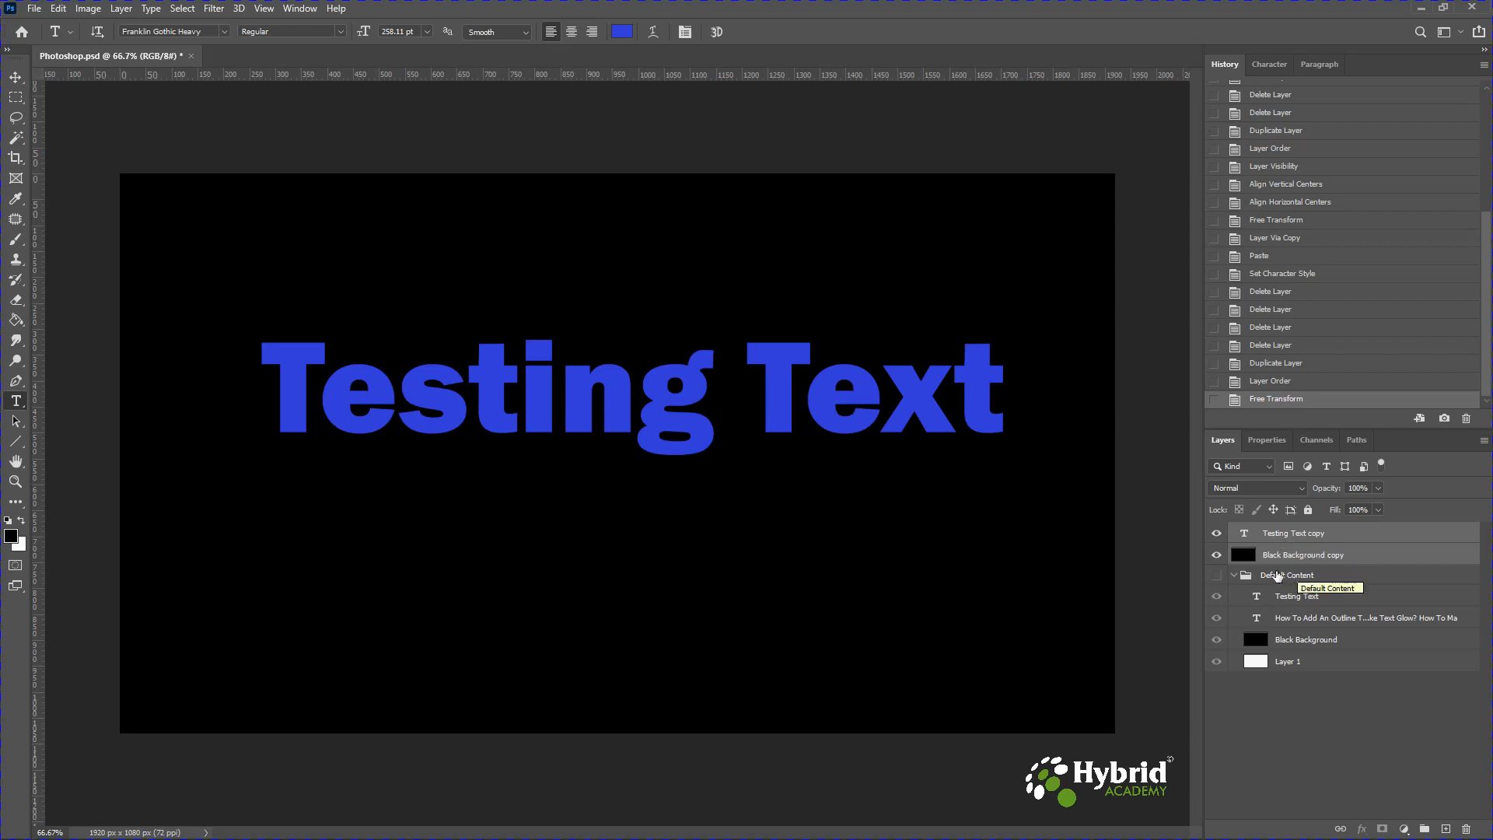
click(16, 80)
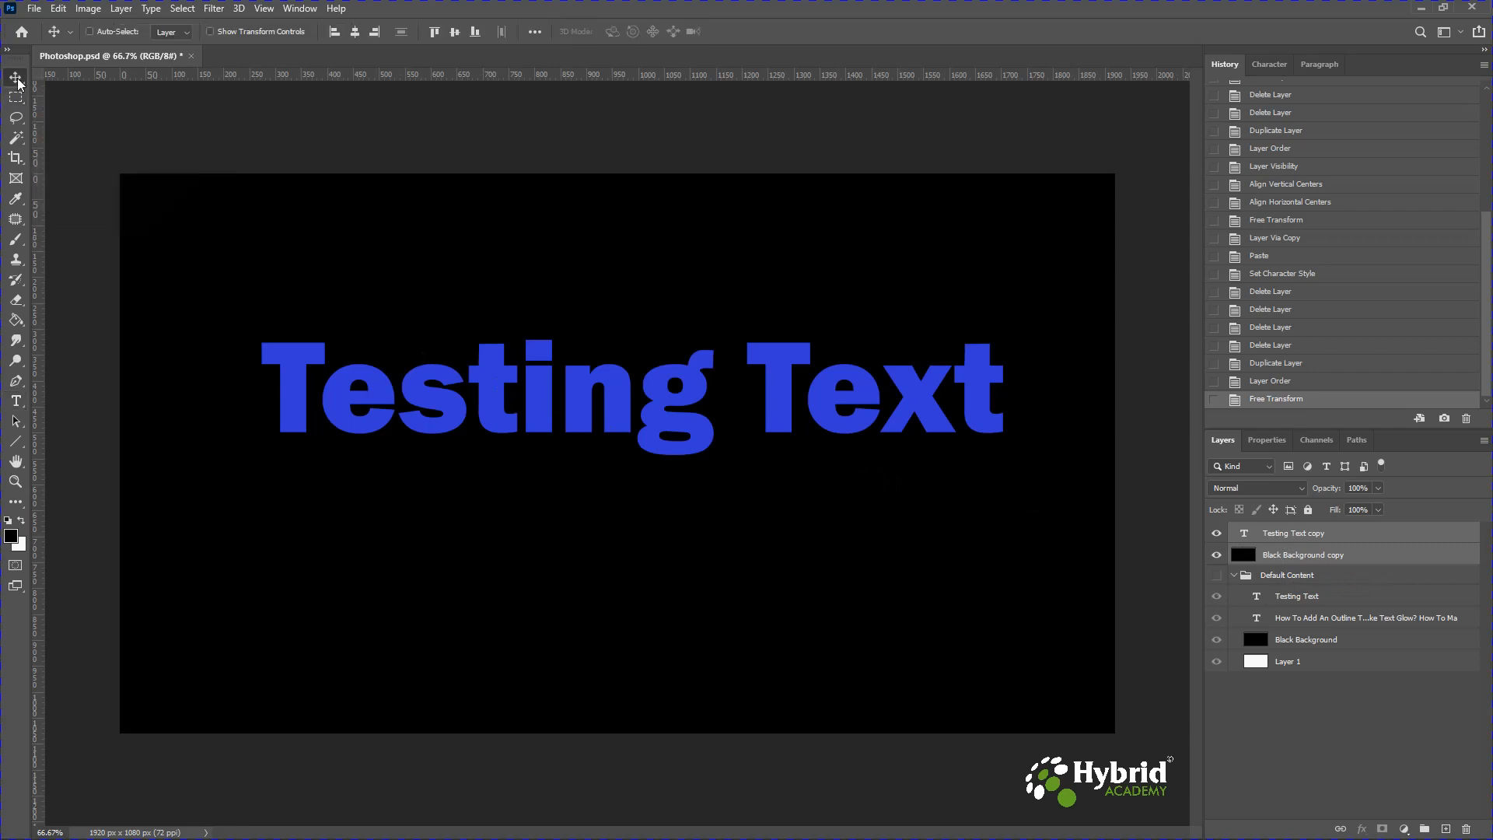
click(356, 32)
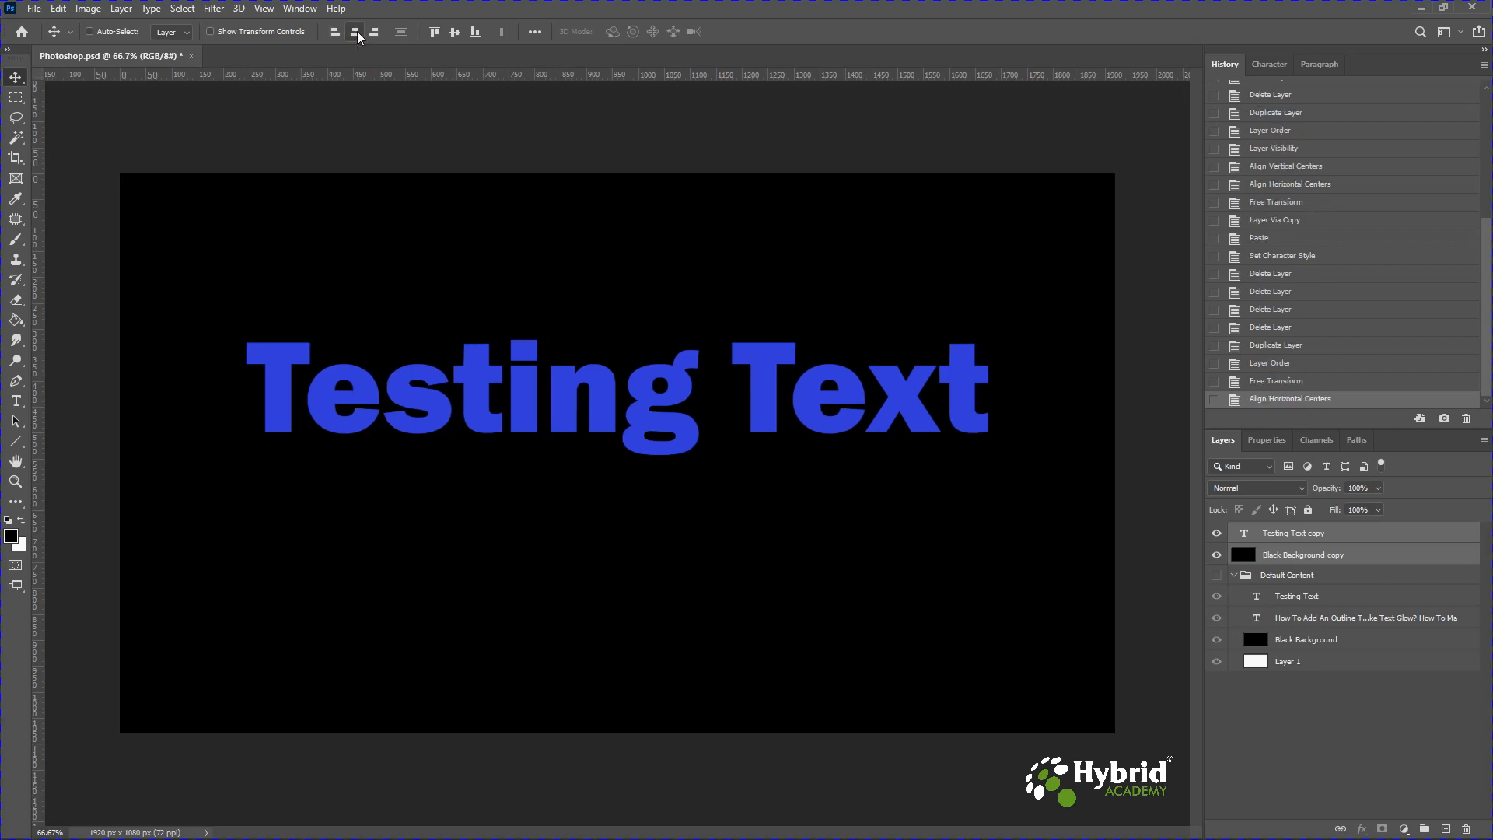
click(455, 33)
Duplicate the Testing Text copy layer to make Testing Text copy 2.
click(1294, 533)
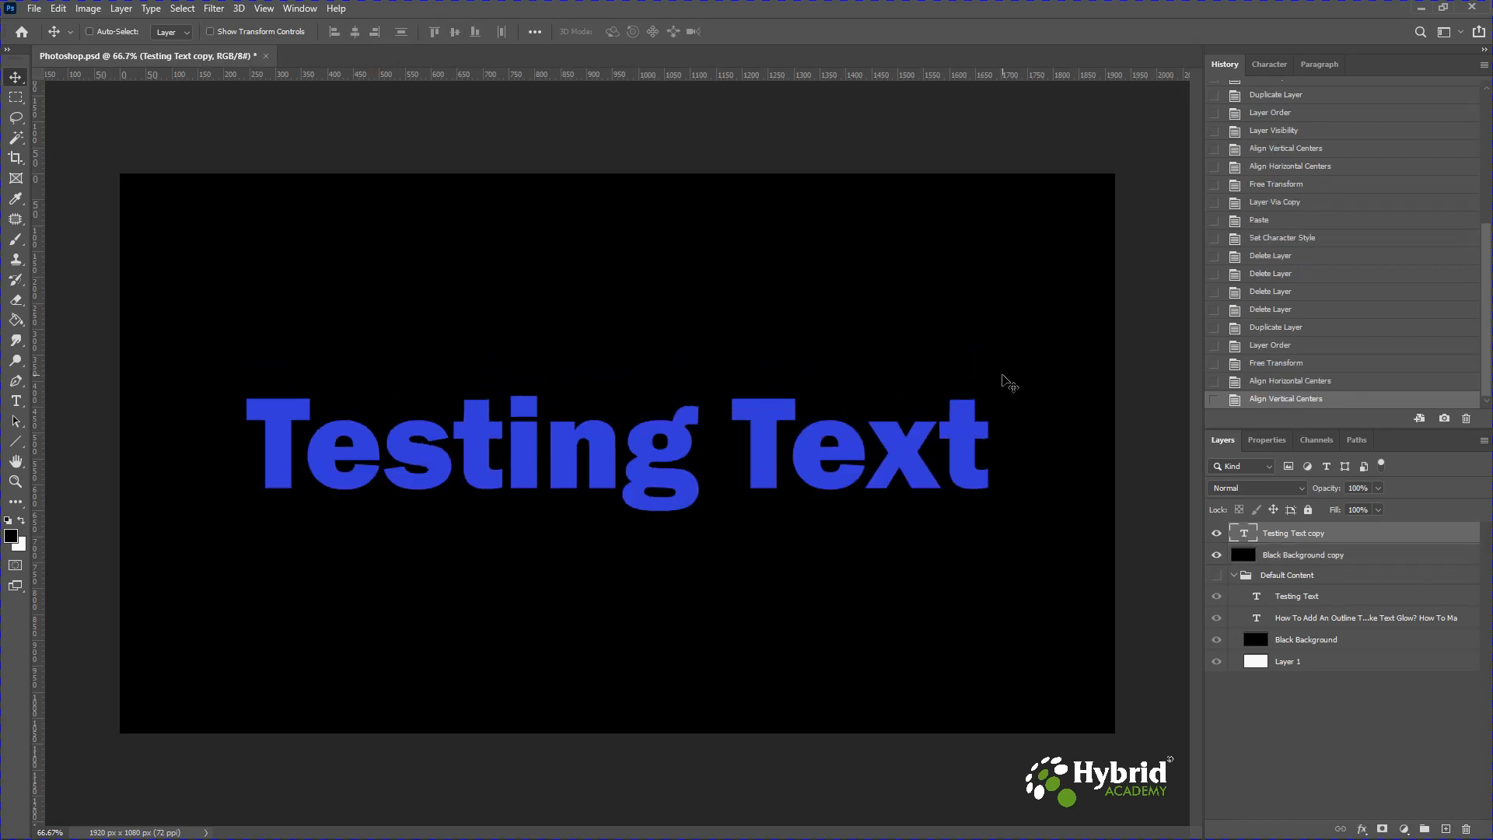
key(ctrl)
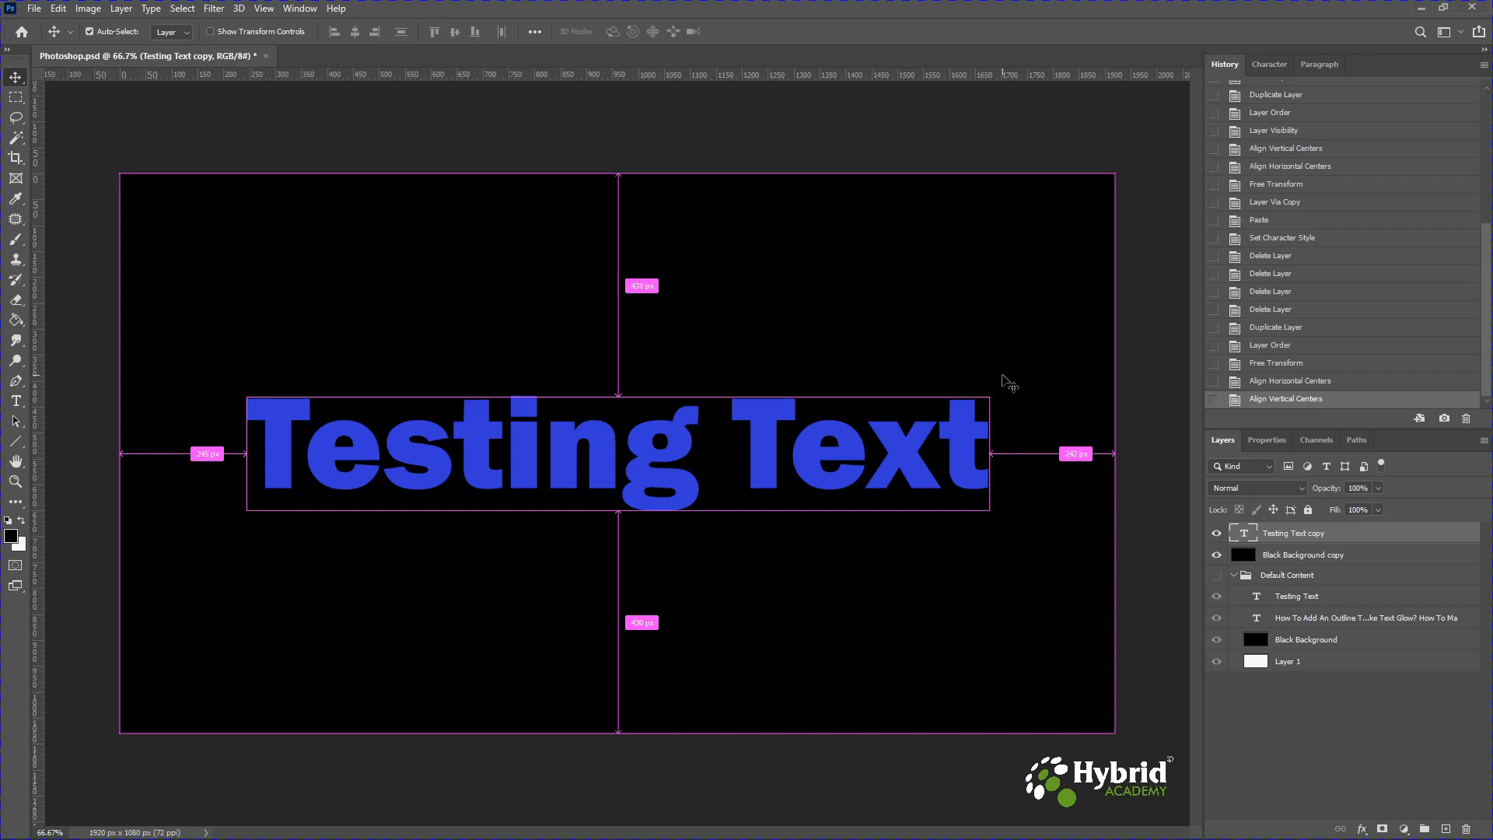
key(ctrl+j)
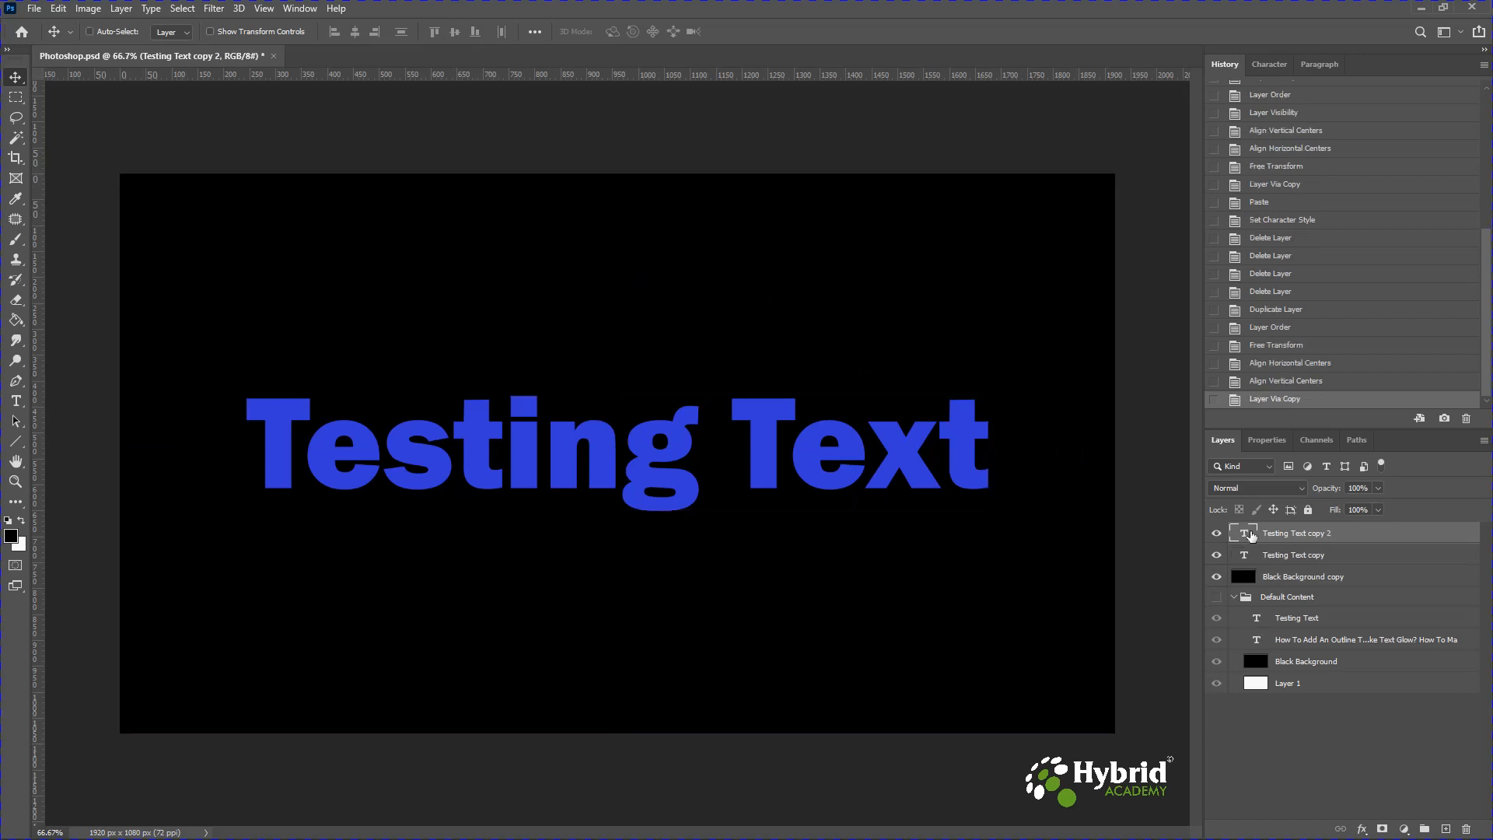
click(1217, 533)
click(1216, 535)
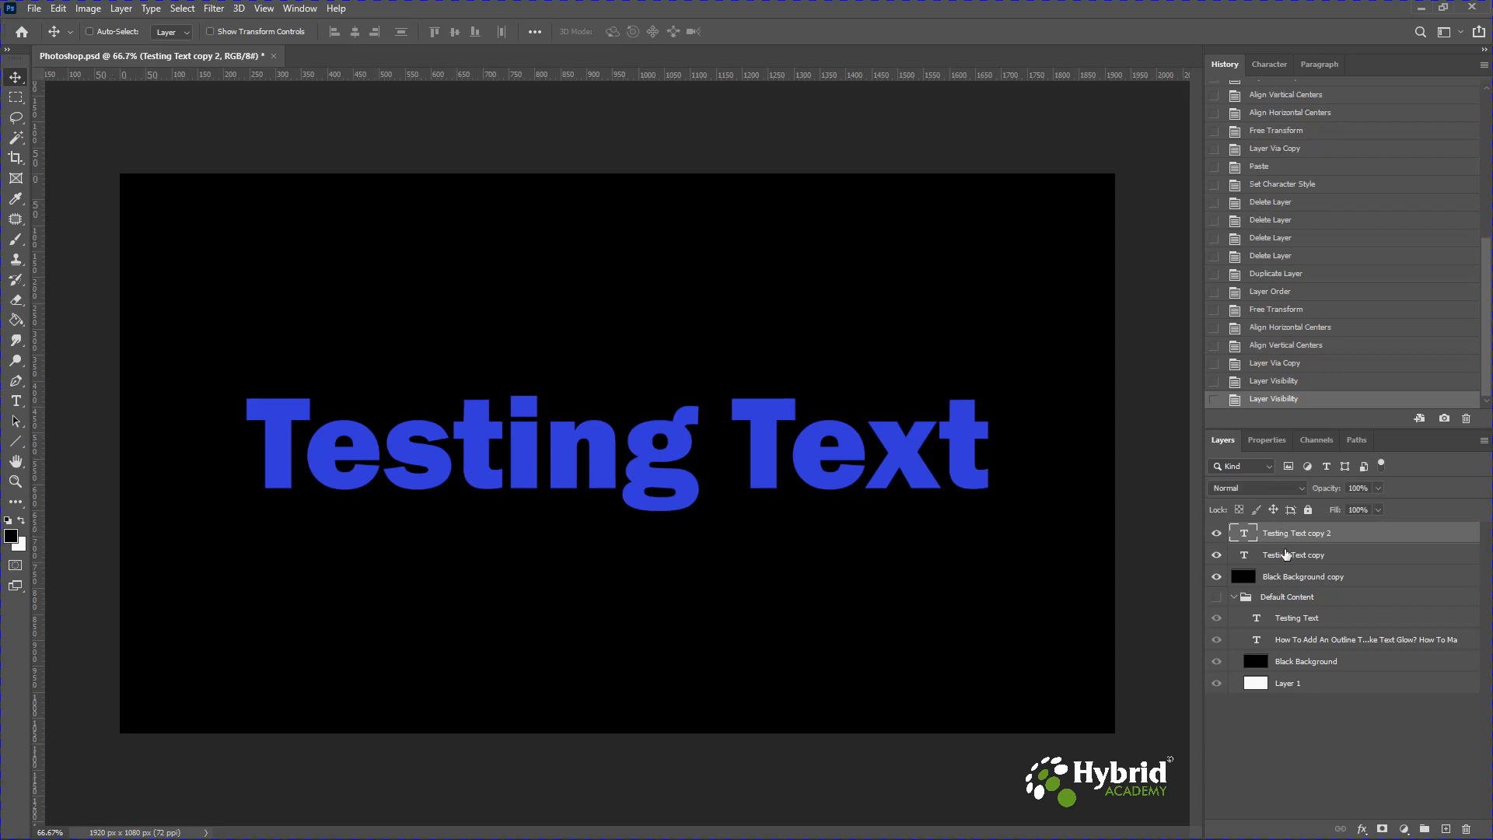
With the Type tool, set the Testing Text copy layer's text colour to white, ffffff.
click(1285, 557)
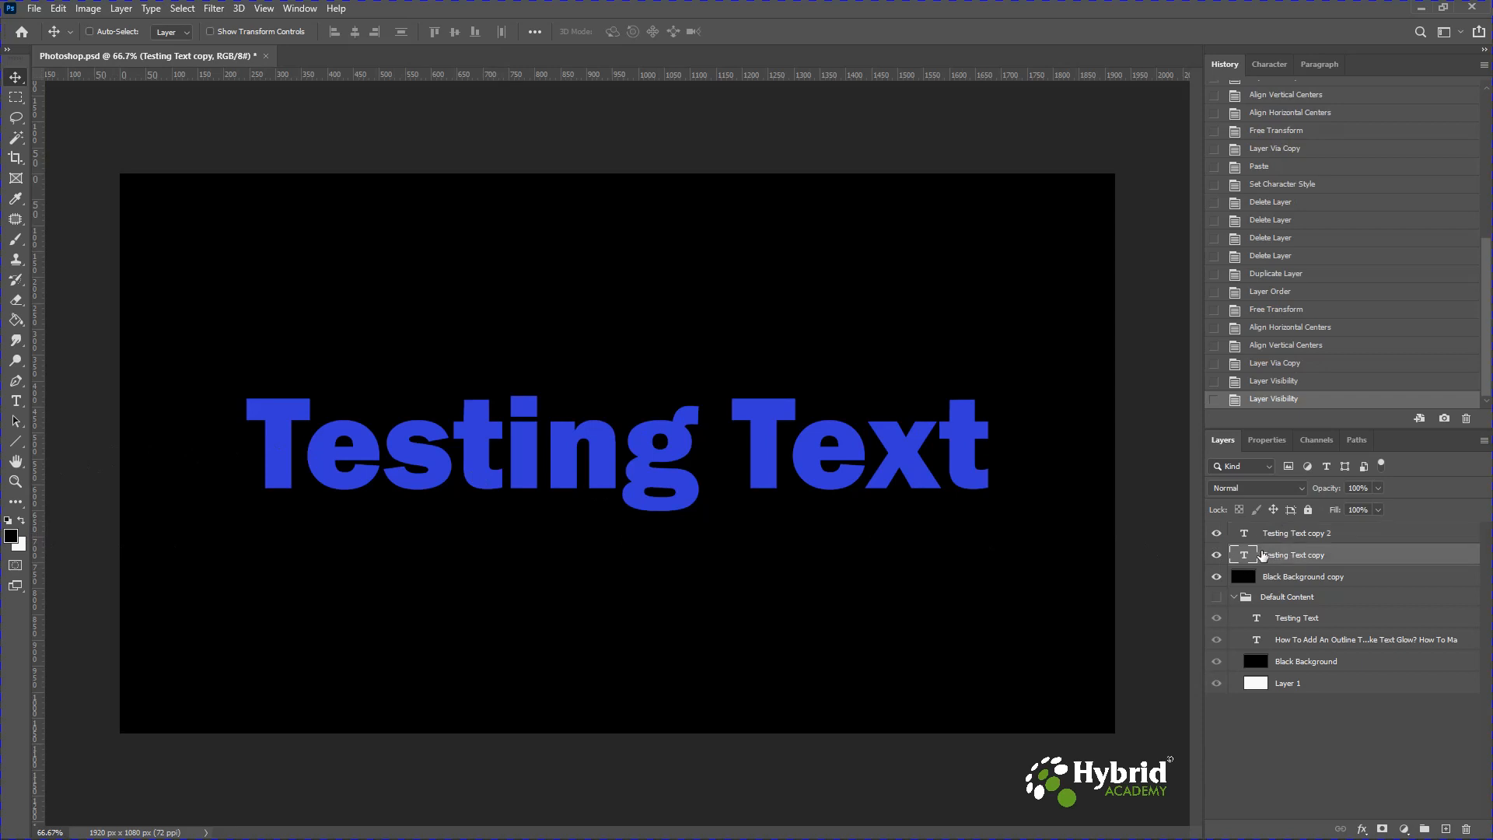
click(15, 401)
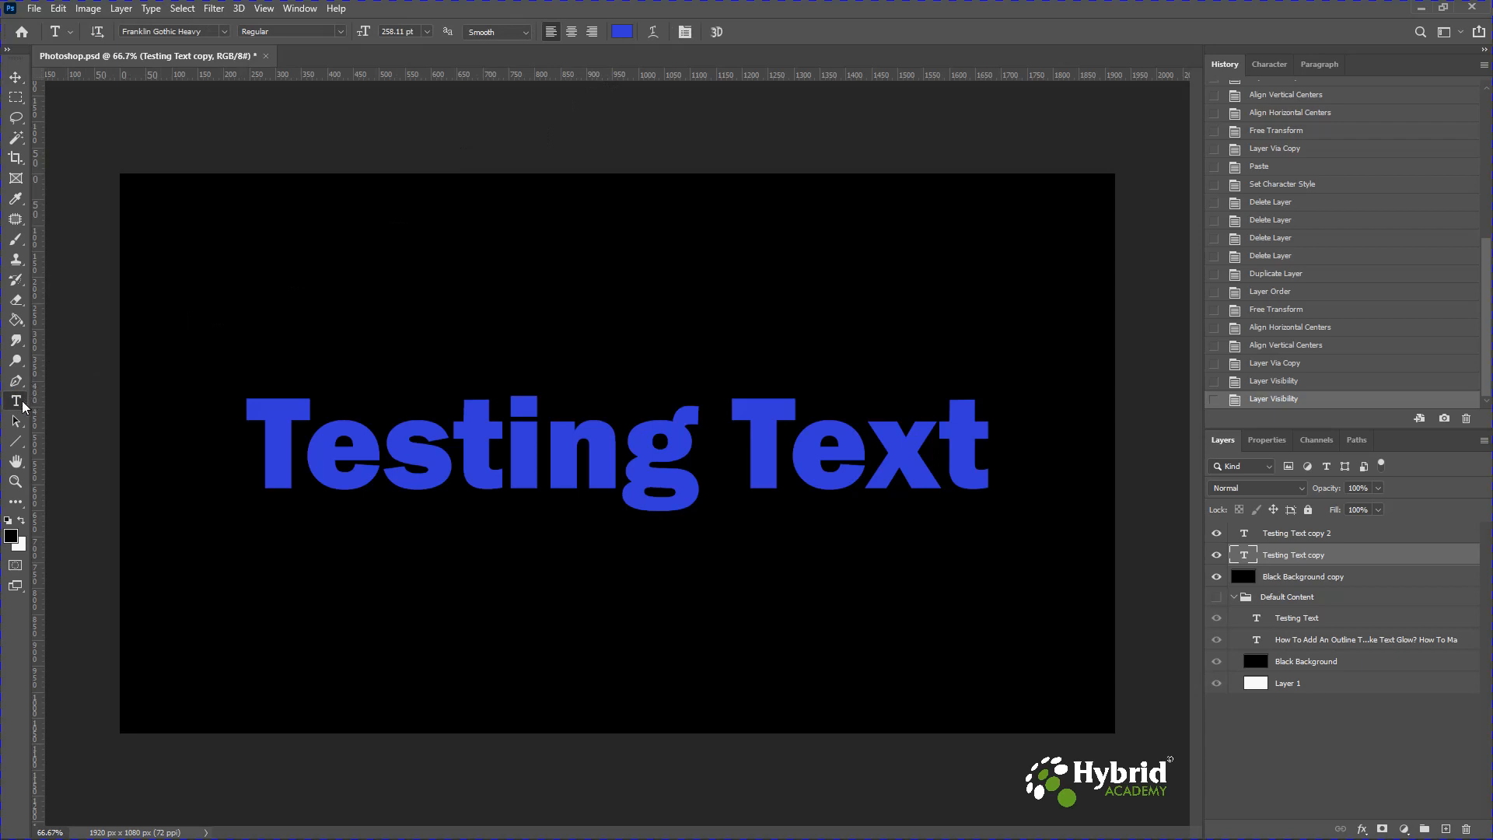
click(622, 32)
text(ffffff)
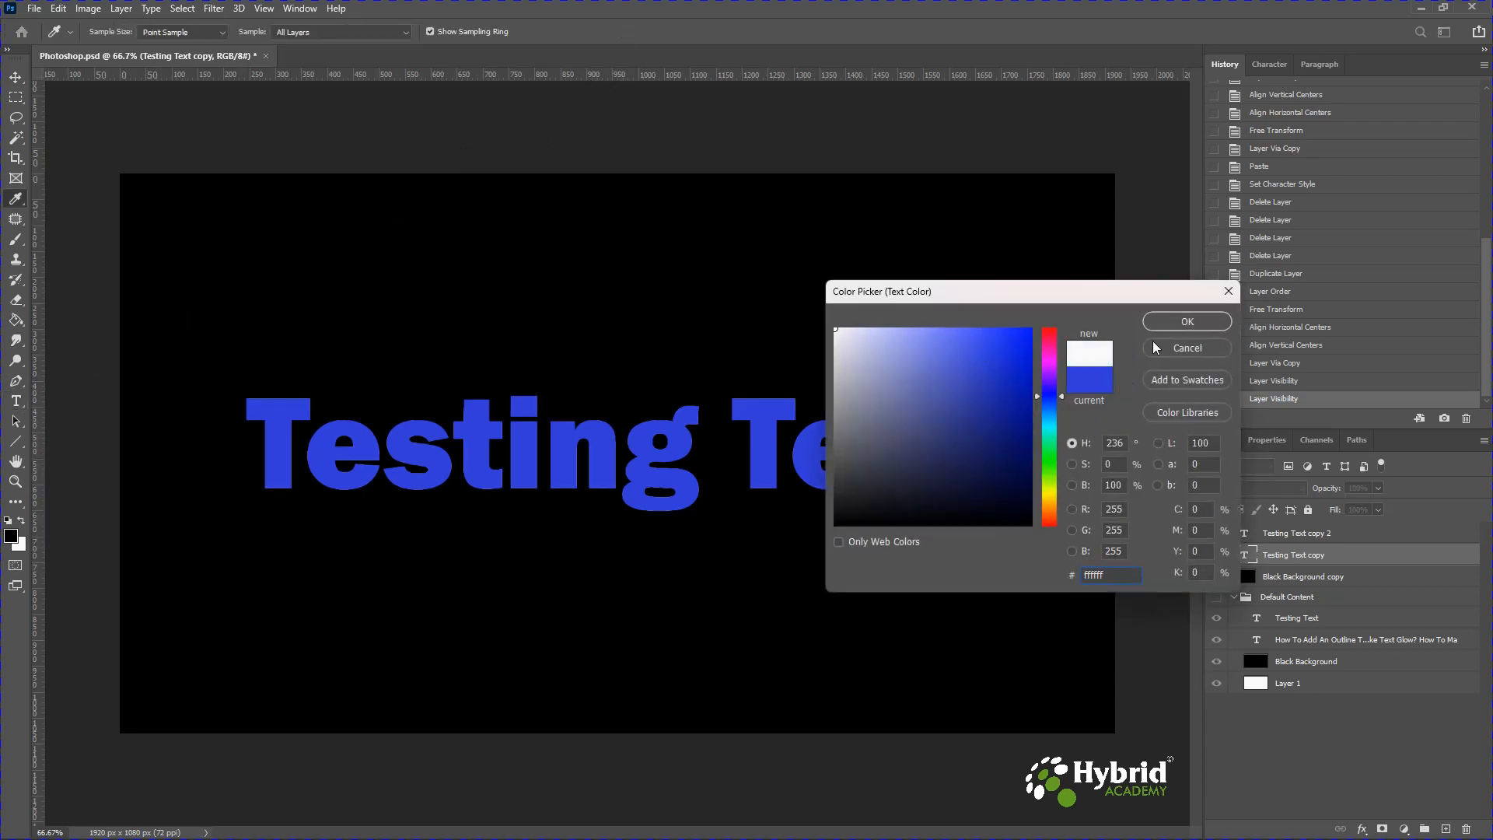
click(1175, 325)
click(1218, 535)
click(1217, 537)
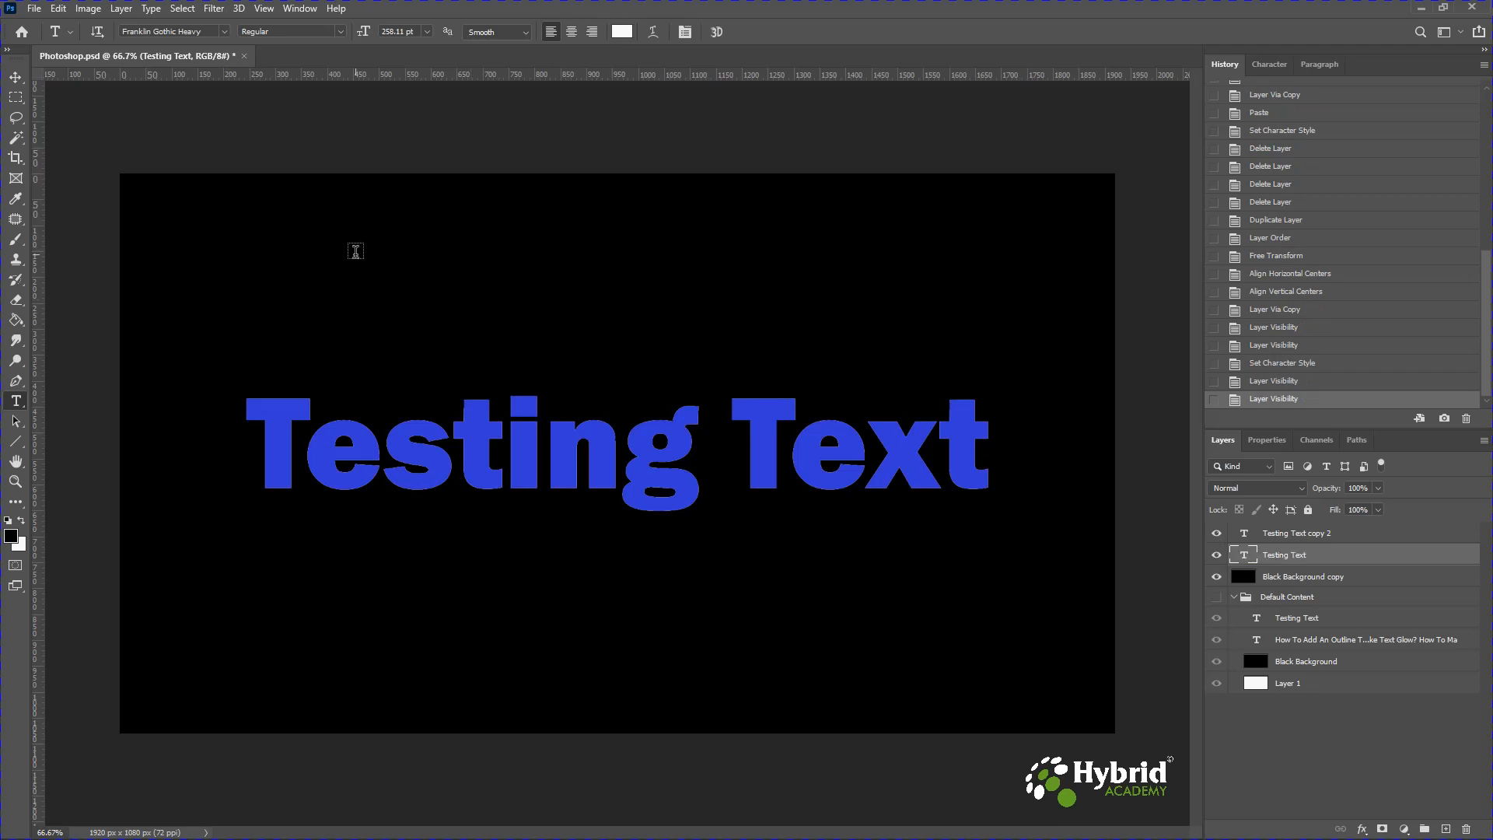
Create a new 1920 x 1080 px document at 72 ppi with a transparent background.
click(34, 13)
click(43, 25)
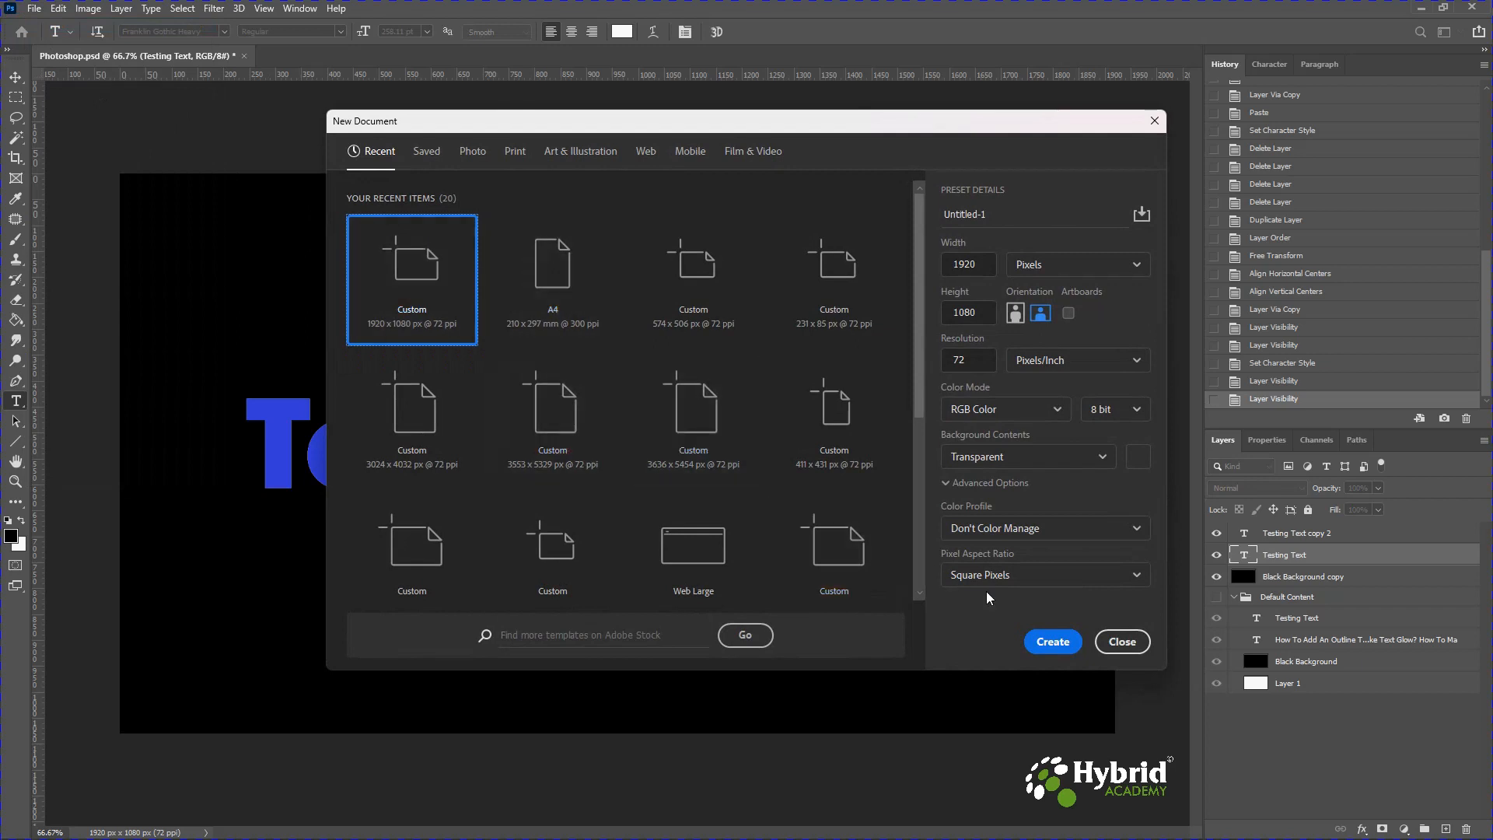
click(1052, 642)
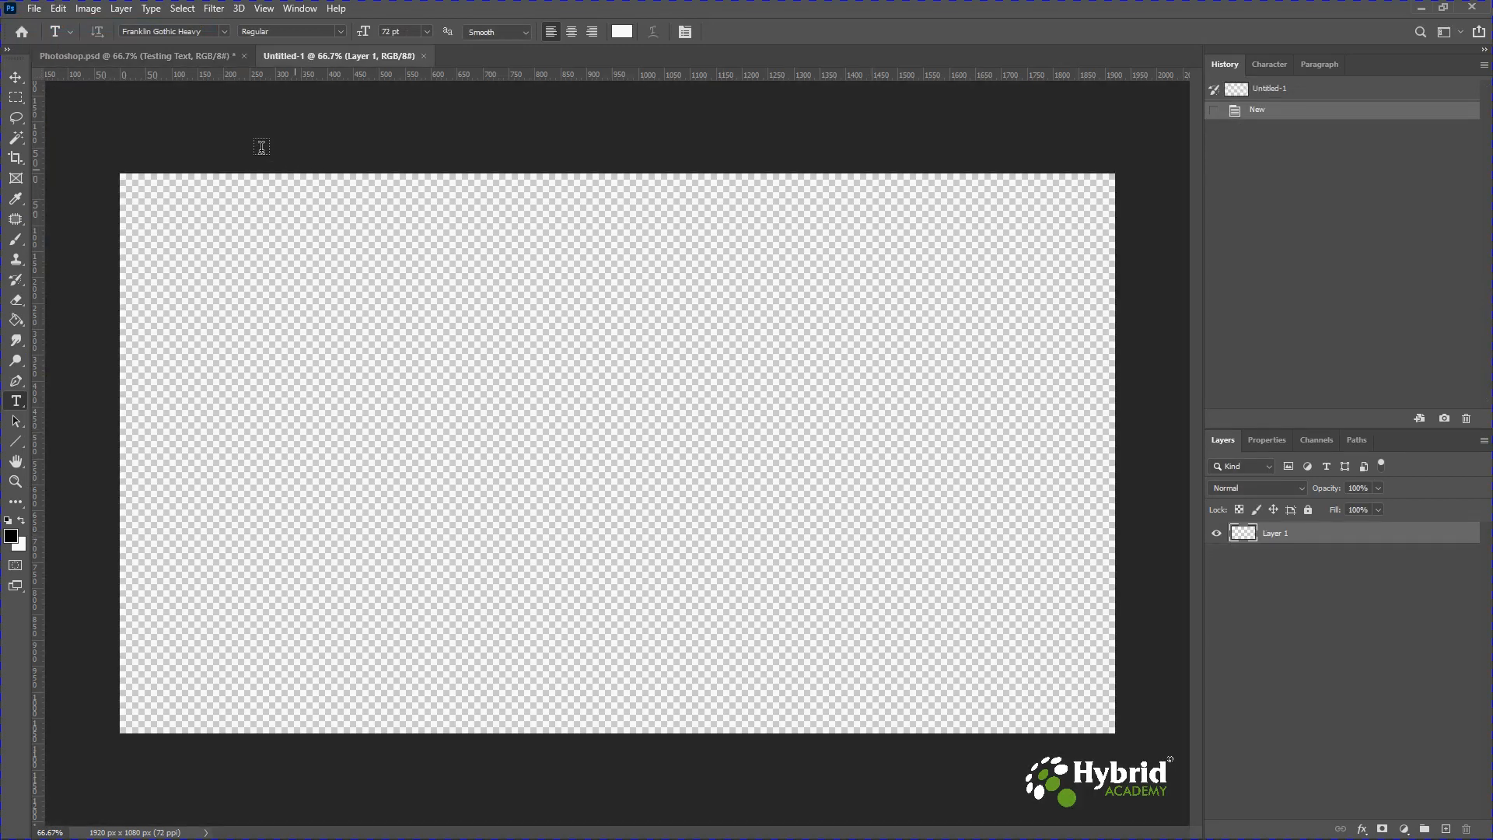
Move the Testing Text and Black Background copy layers from Photoshop.psd into the new document.
click(156, 56)
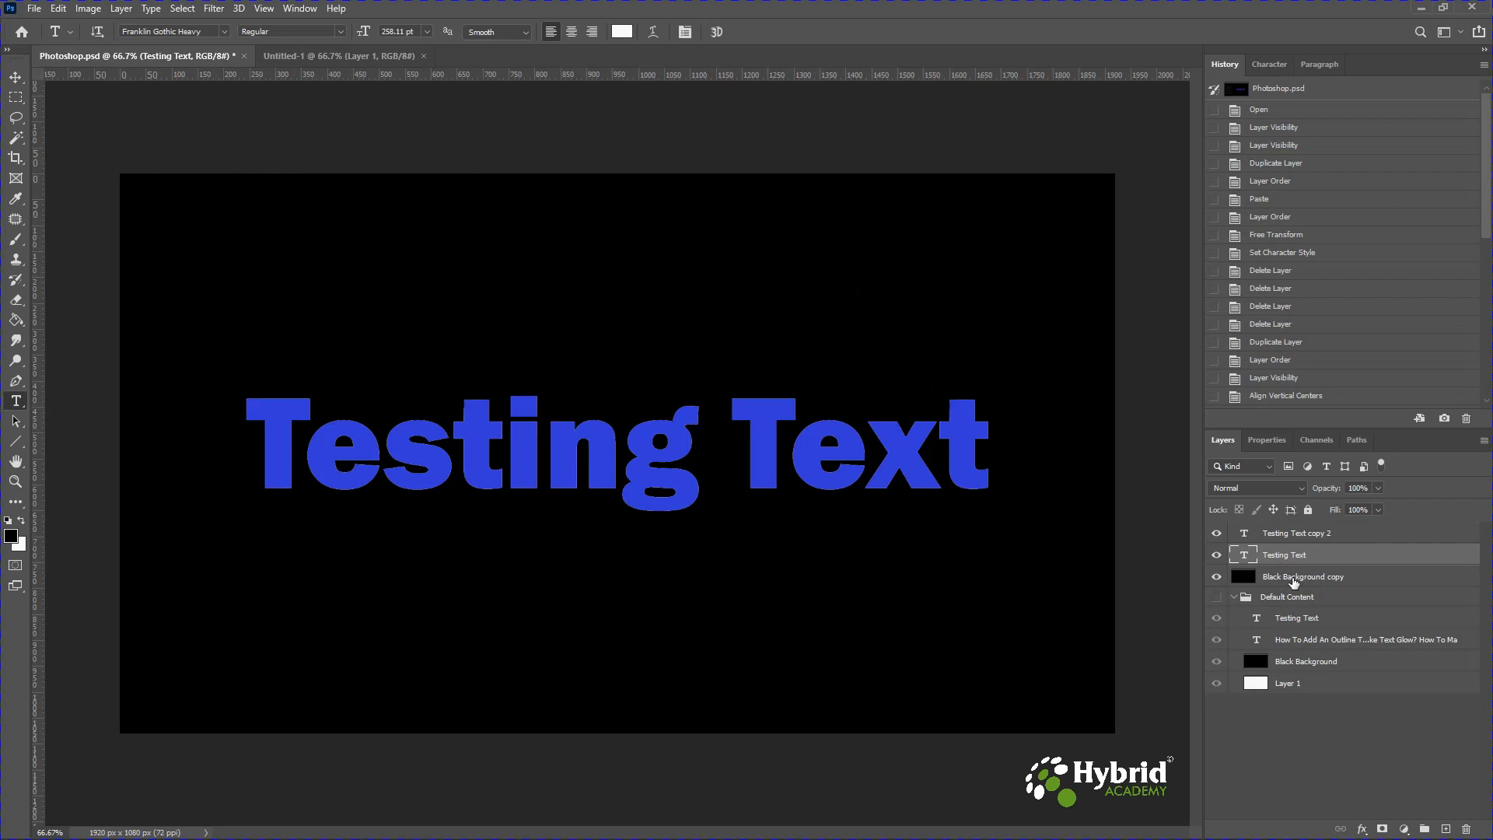
shift+click(1294, 578)
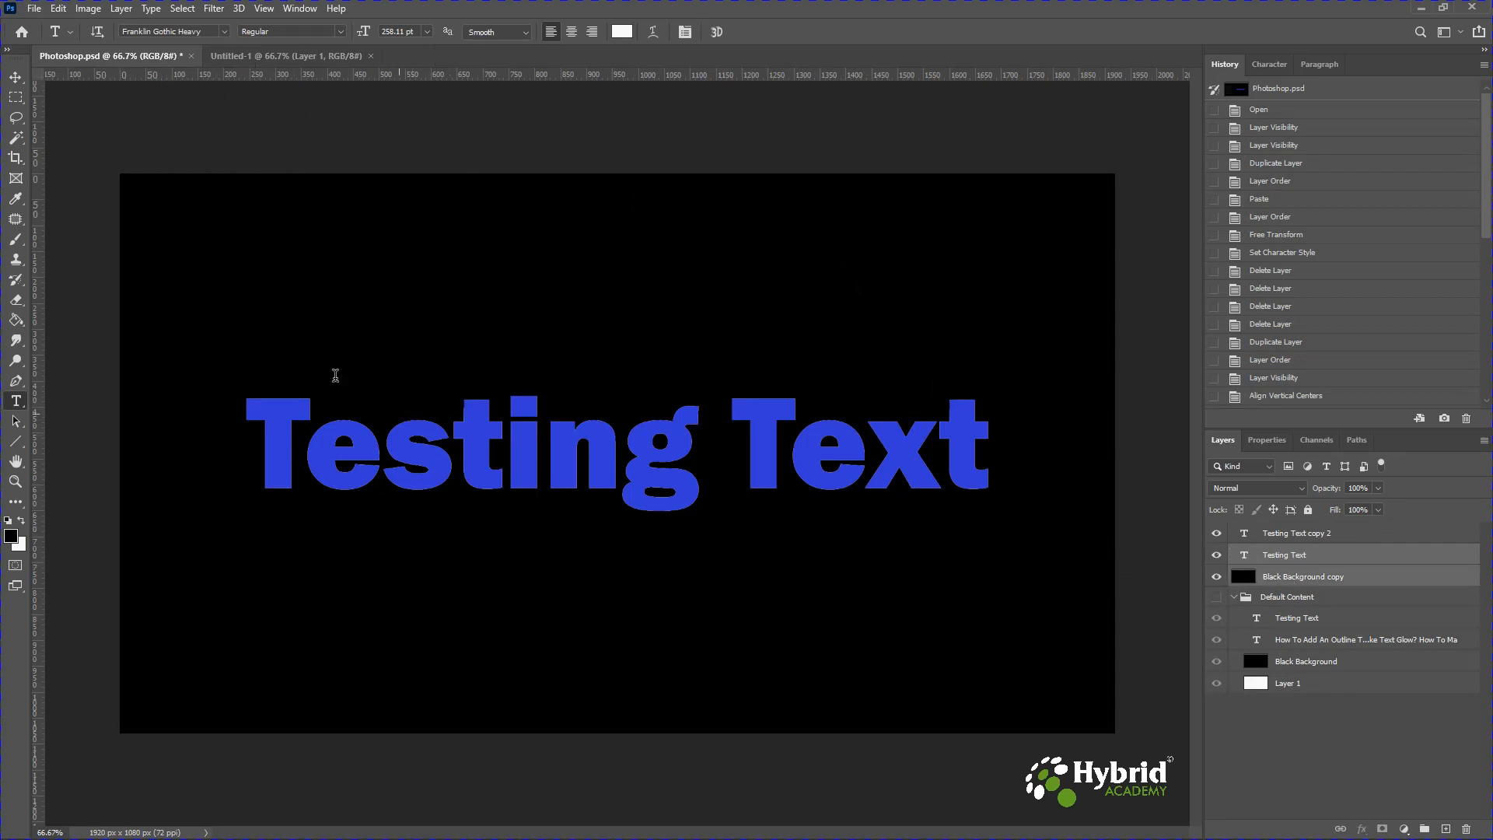
click(15, 77)
drag(423, 457, 684, 445)
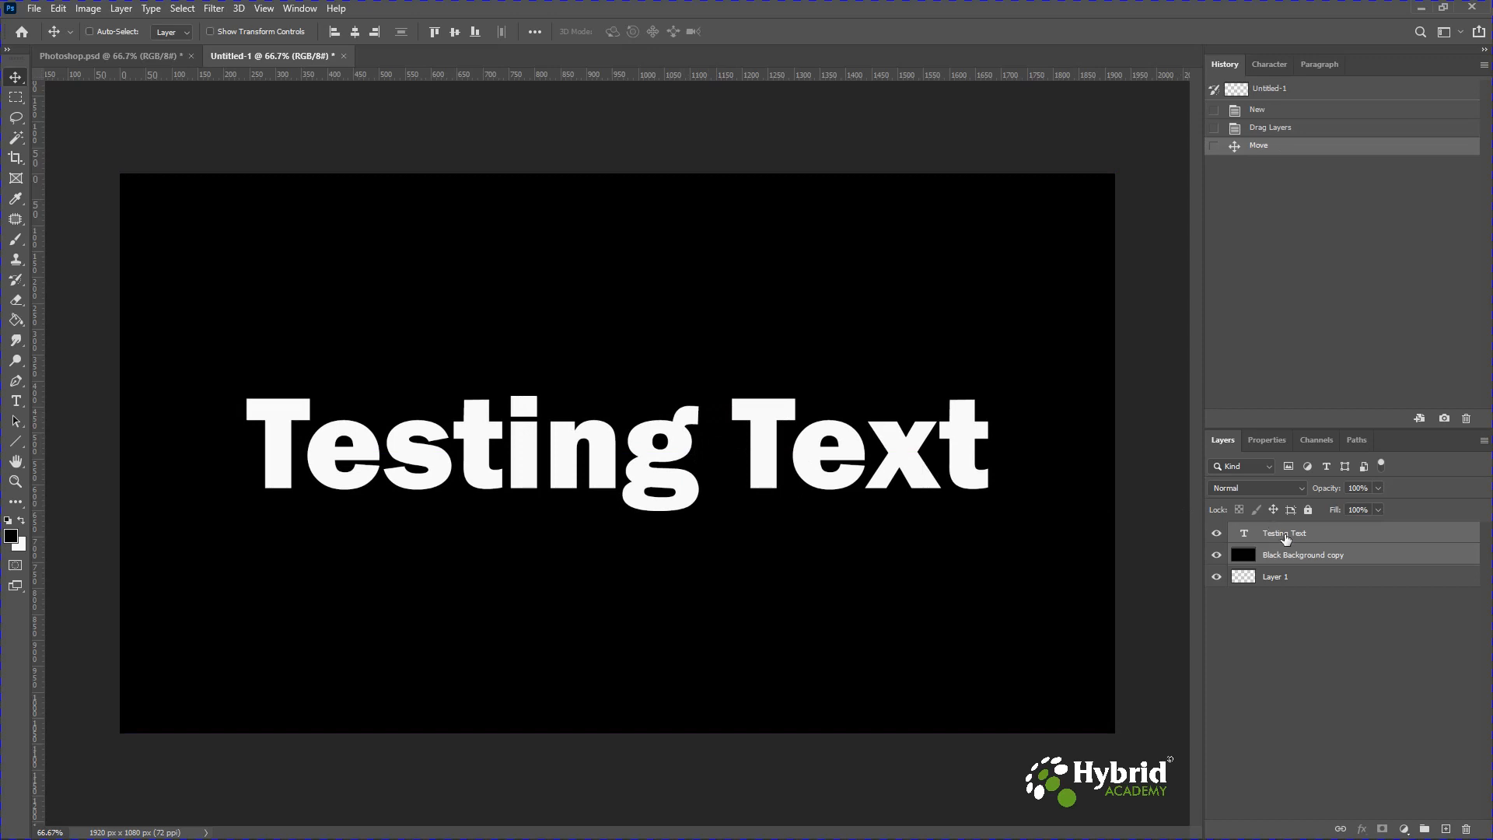
Rasterize the Testing Text layer in the new document.
click(1286, 538)
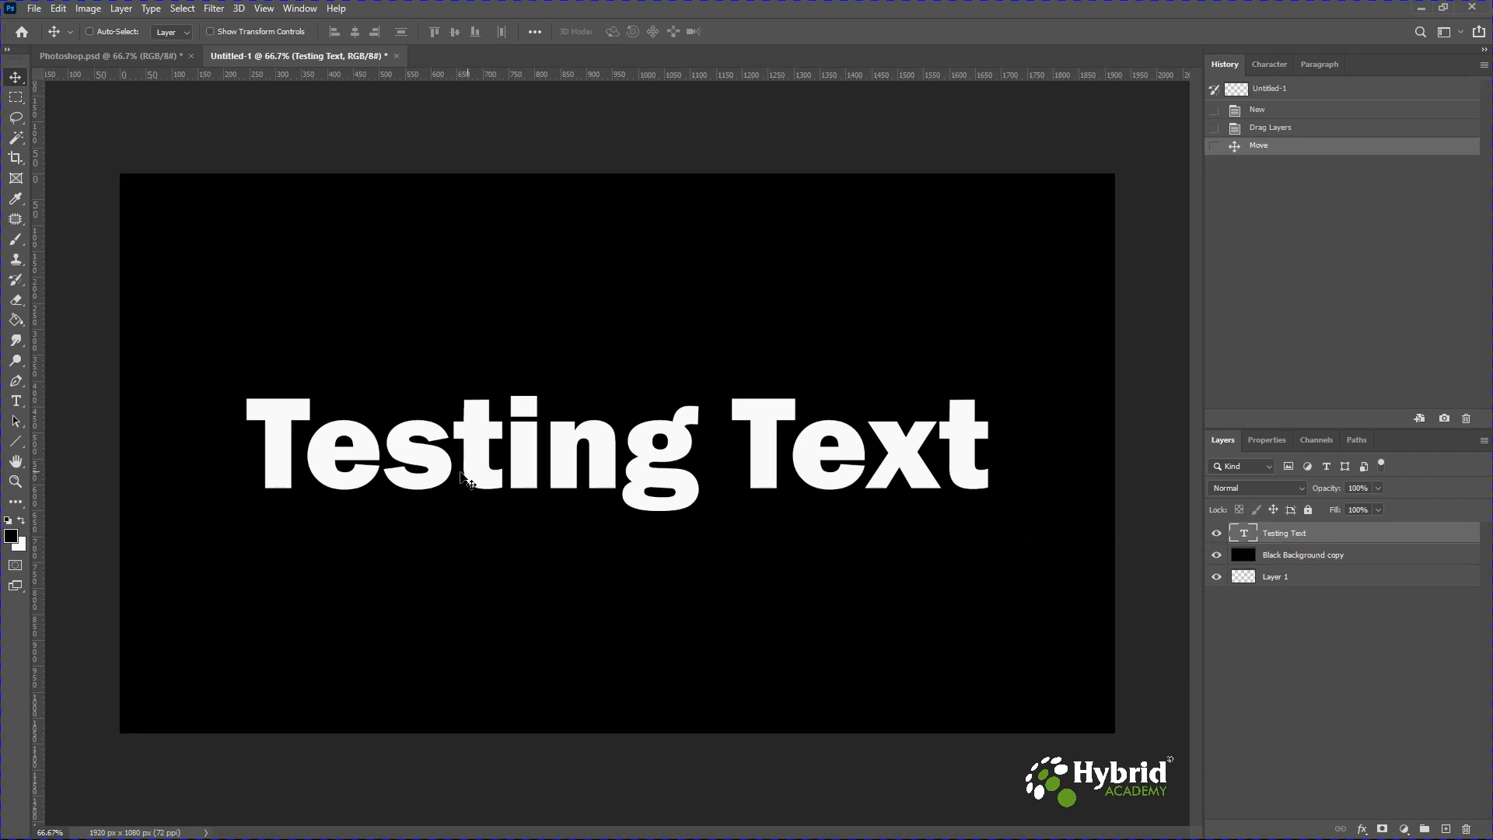
click(15, 401)
click(305, 443)
drag(383, 443, 623, 446)
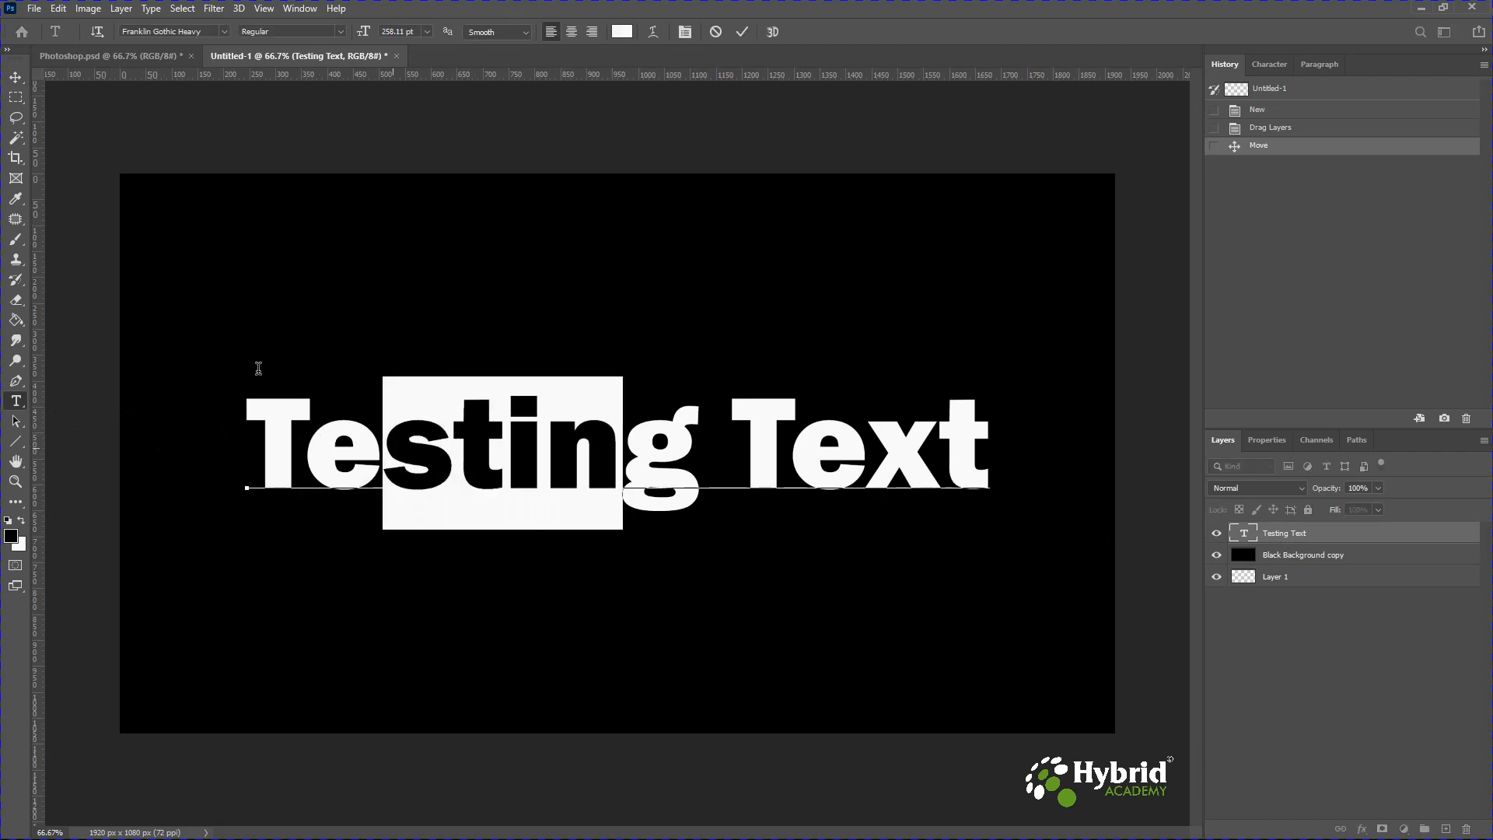
click(15, 77)
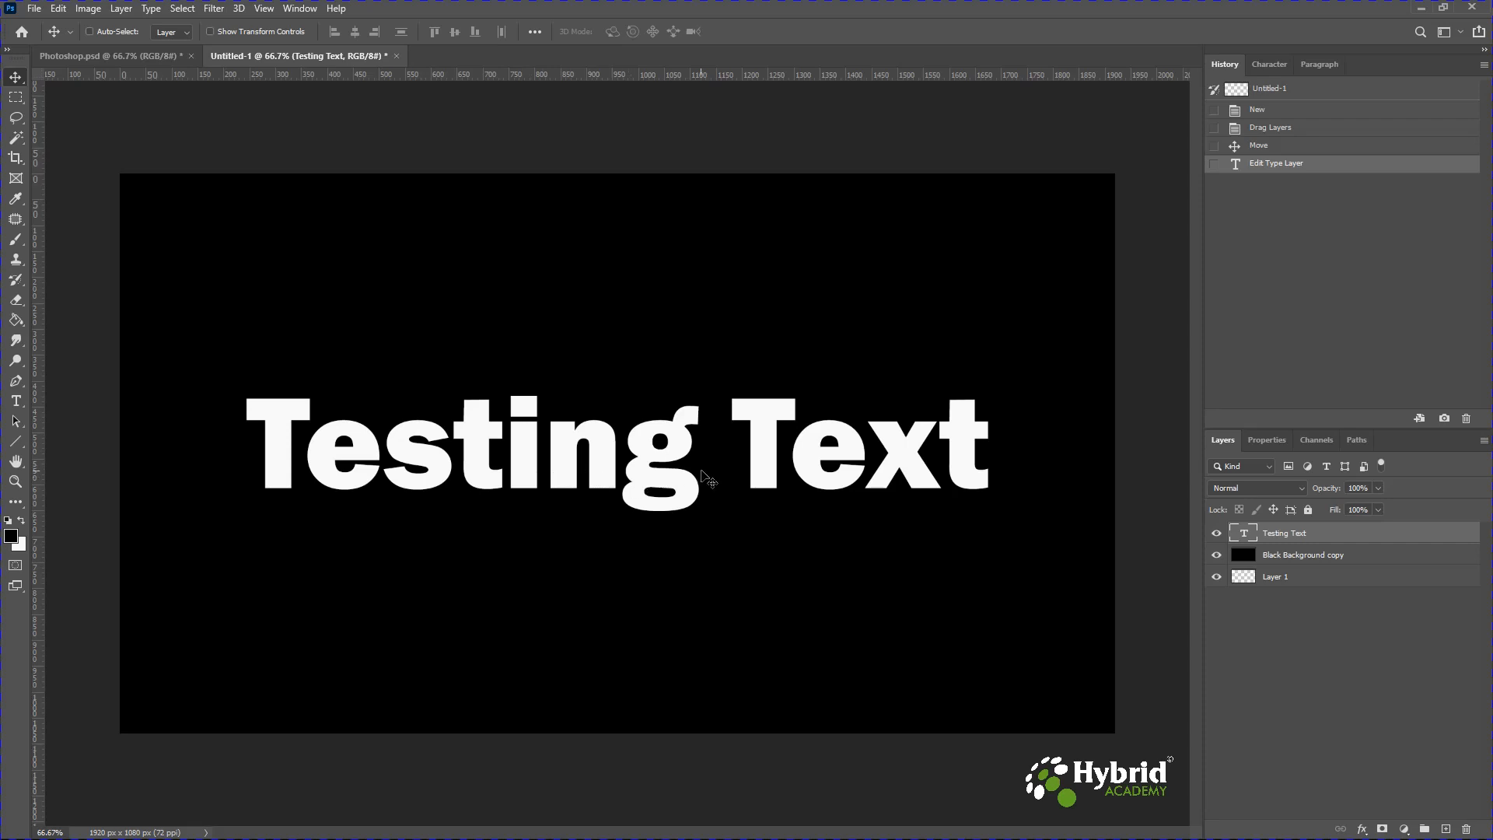
right_click(1281, 537)
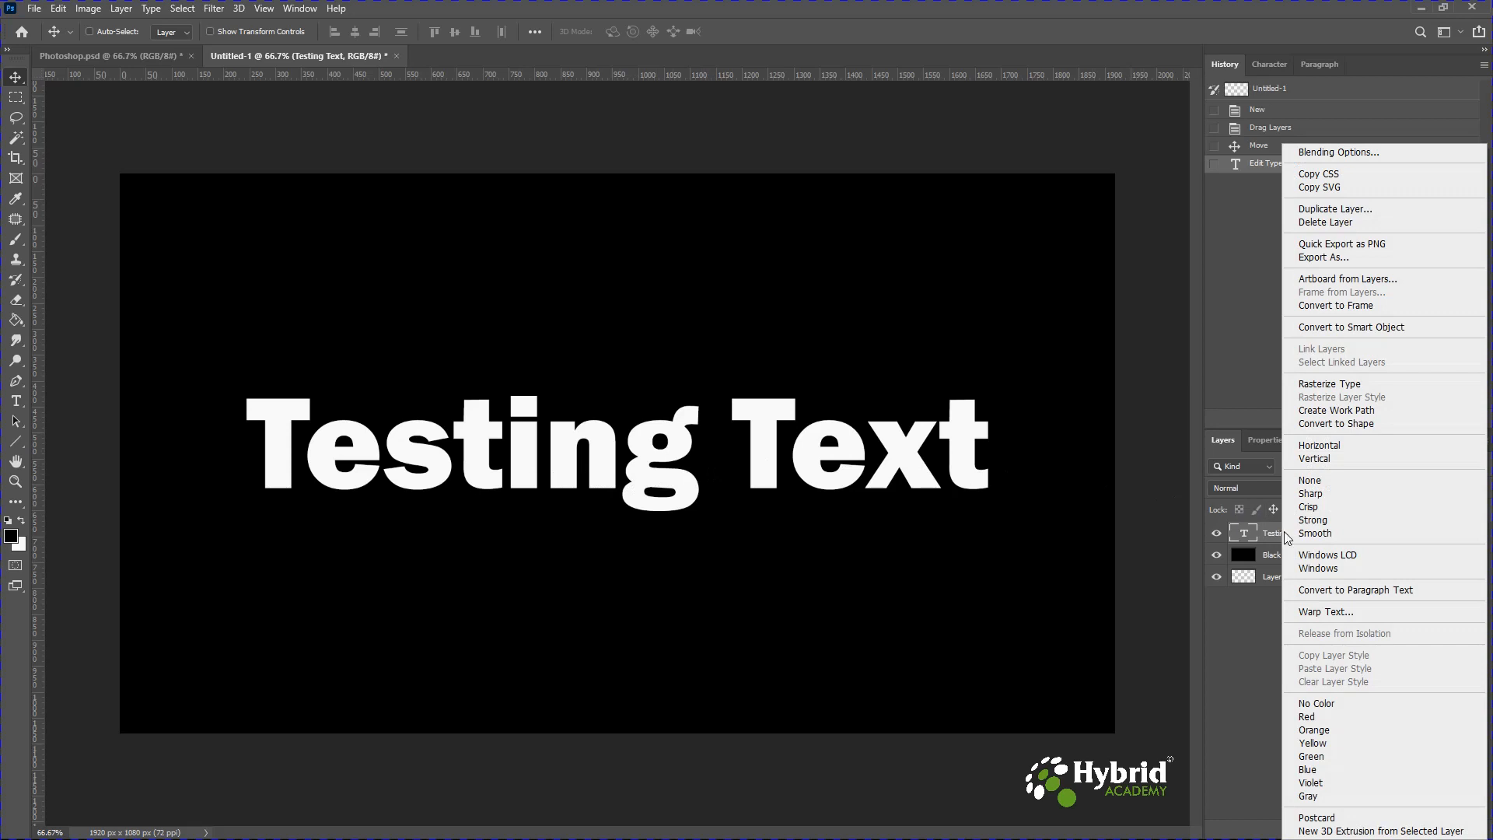
click(1341, 384)
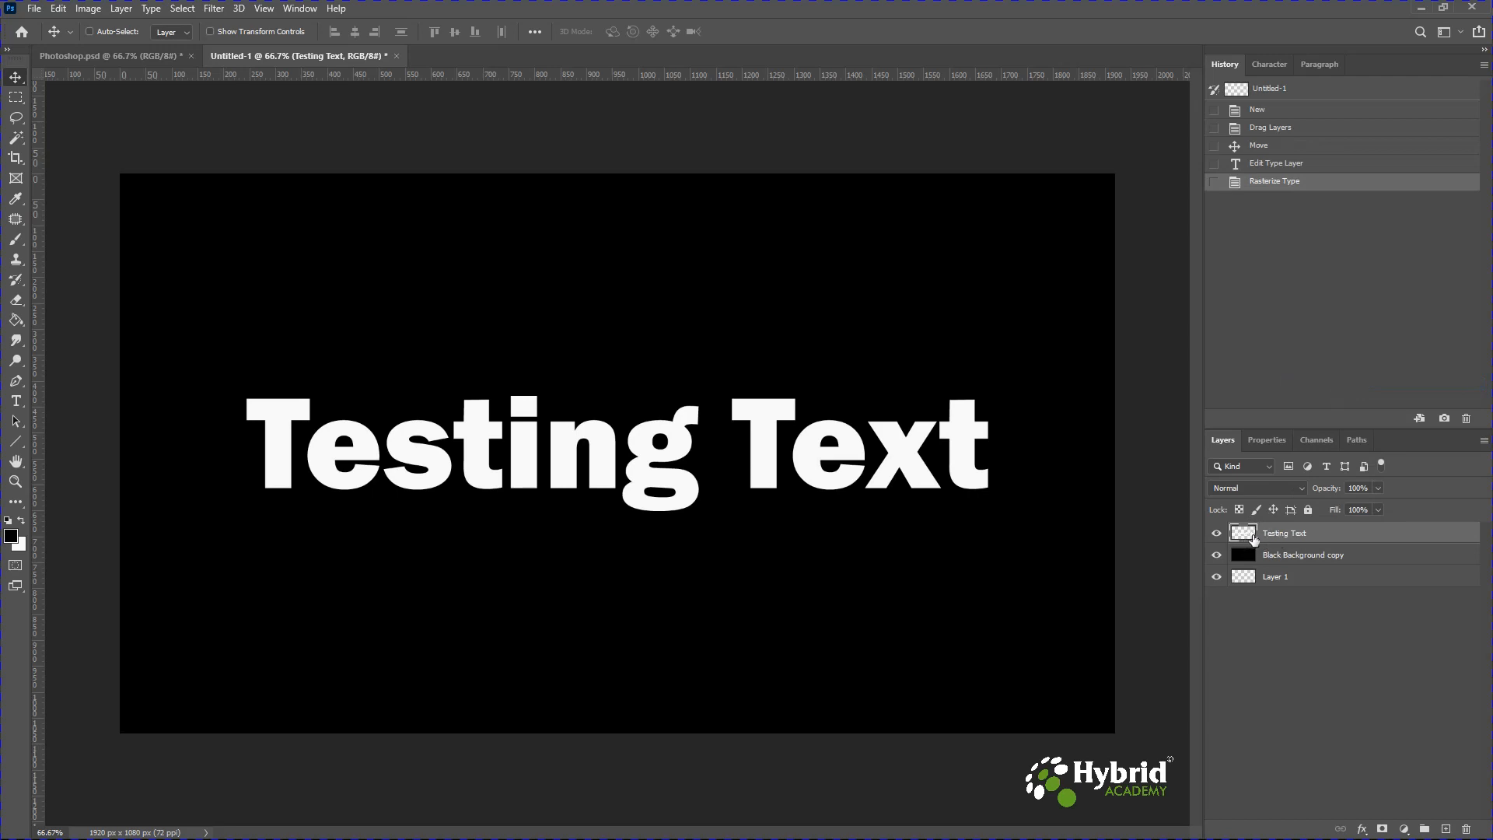
click(16, 400)
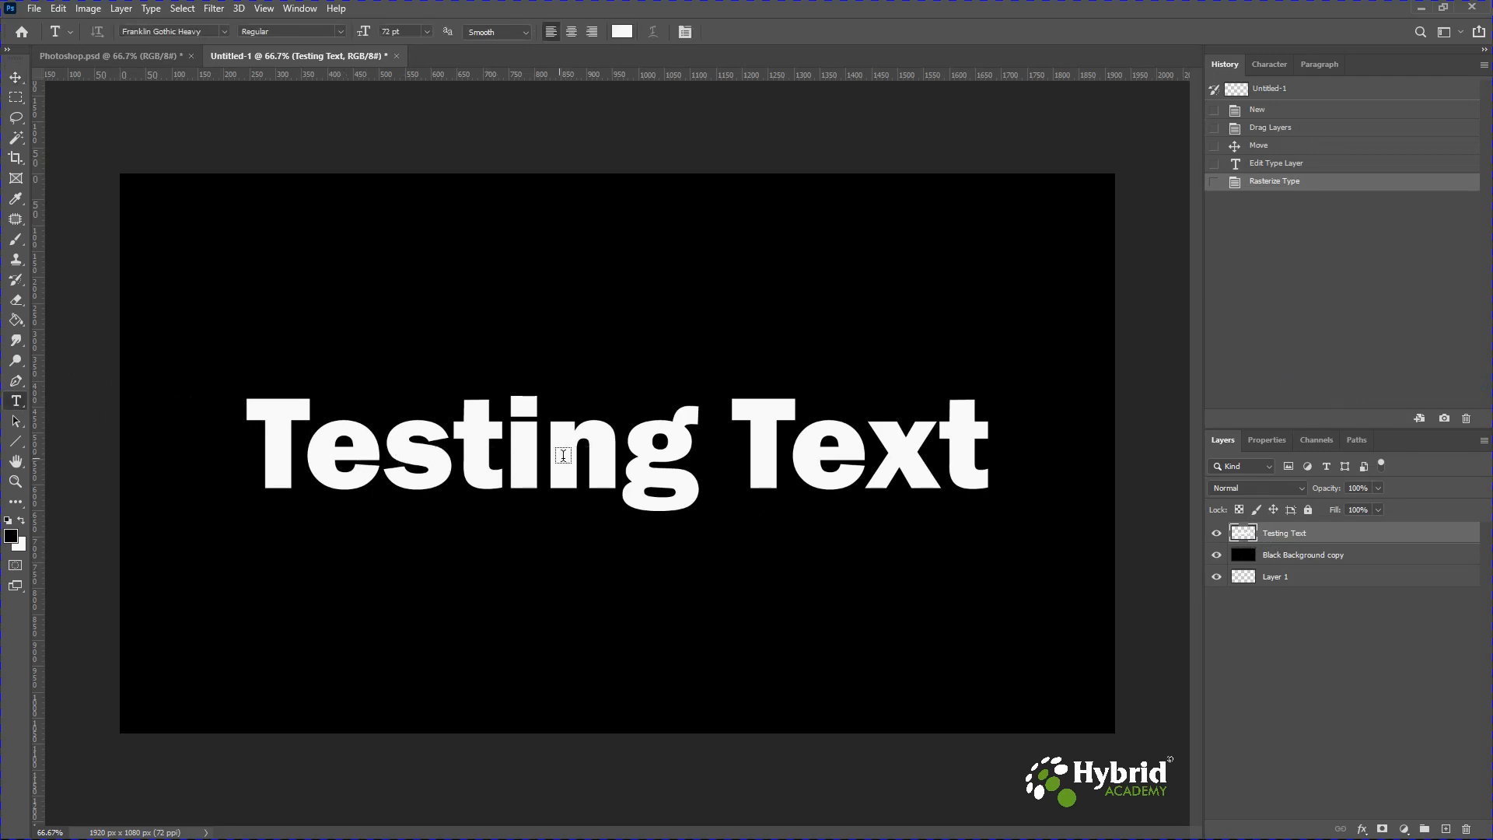
click(550, 457)
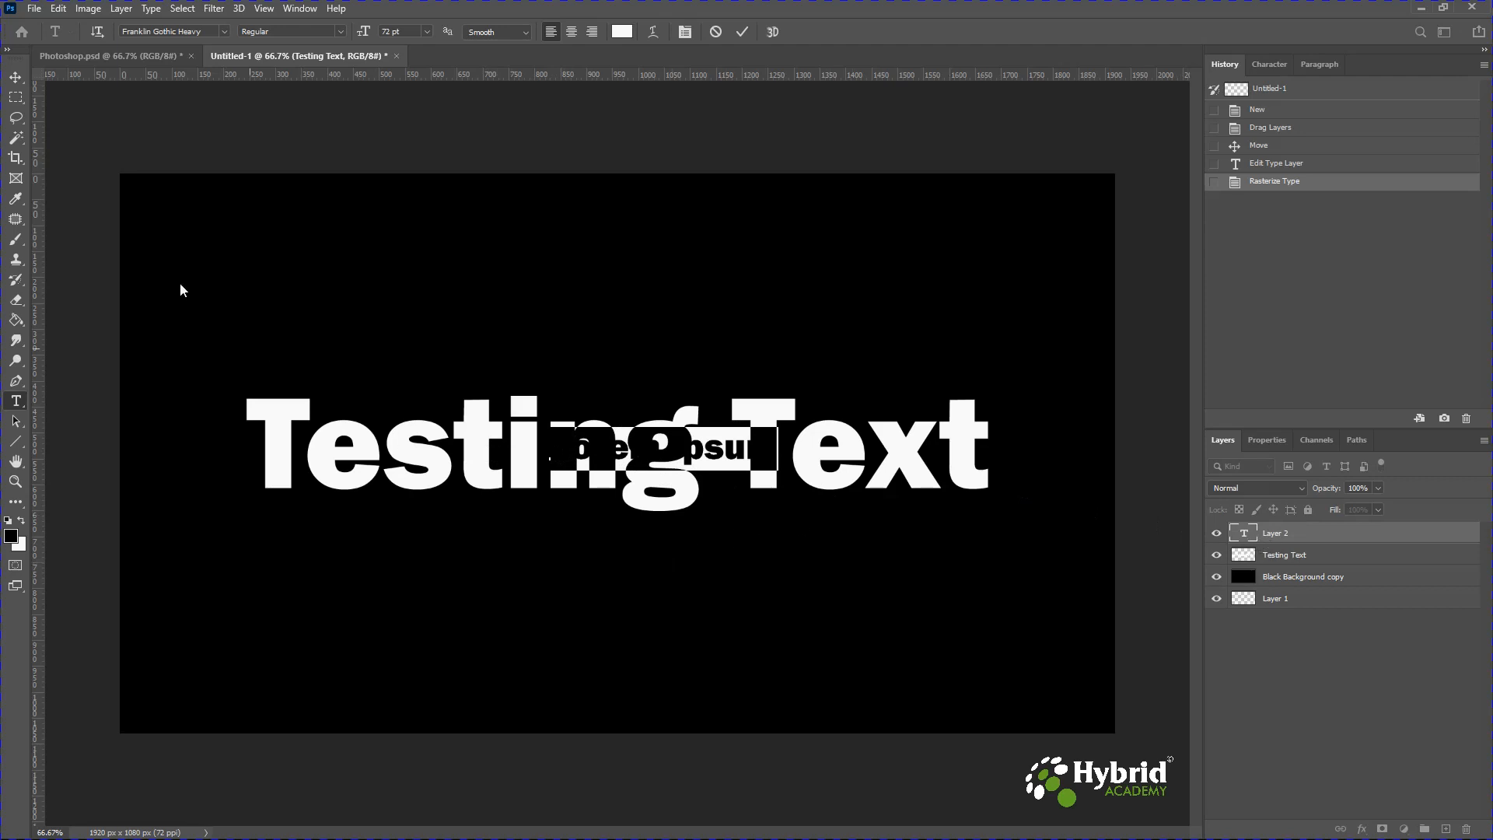
key(ctrl+Return)
key(v)
drag(1290, 538, 1469, 831)
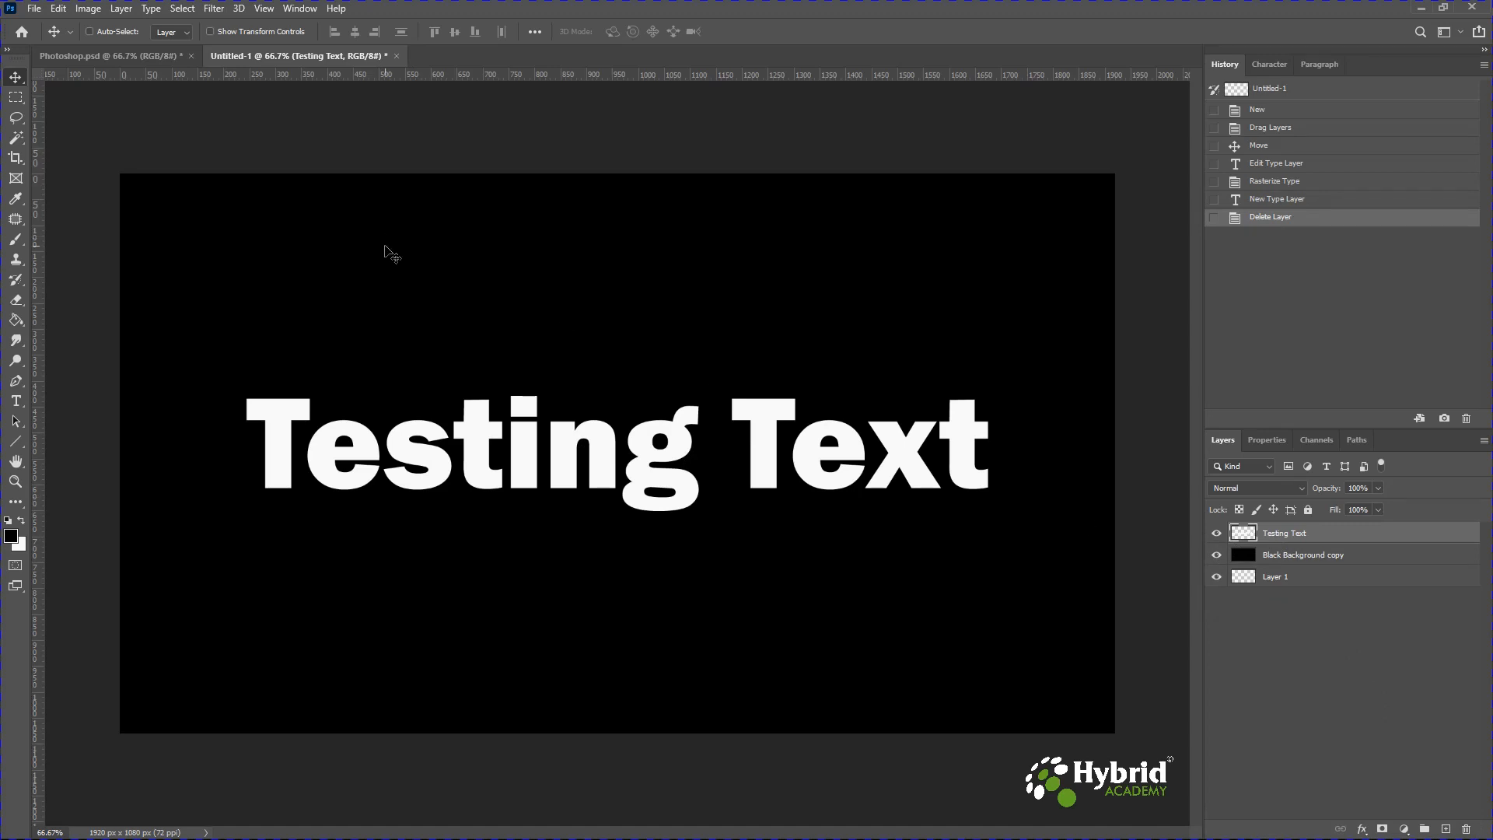
Apply the Stylize Wind filter, Wind method from the right, to the rasterized text twice.
click(213, 9)
mouse_move(259, 288)
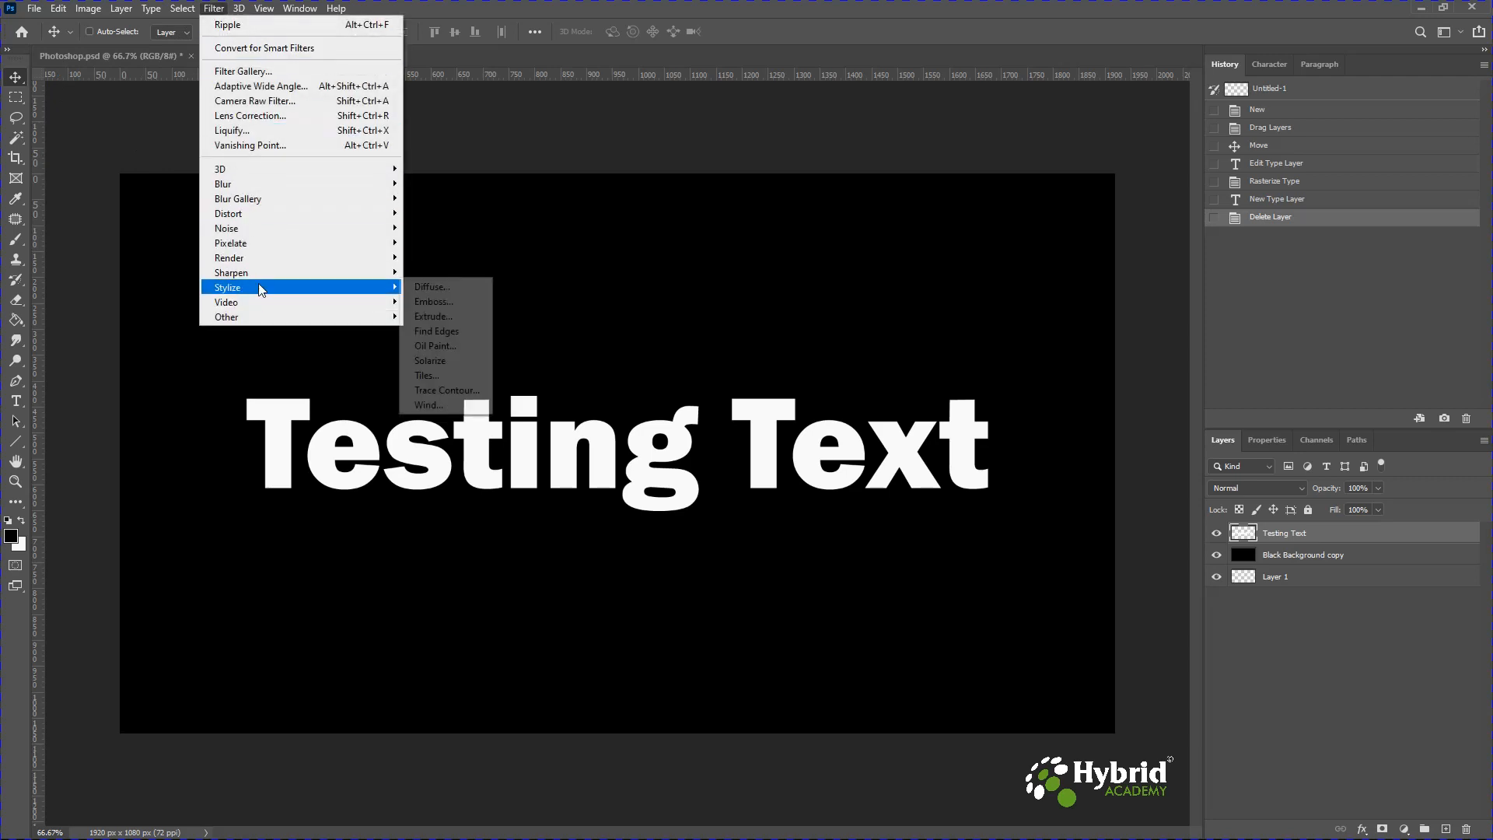
click(427, 406)
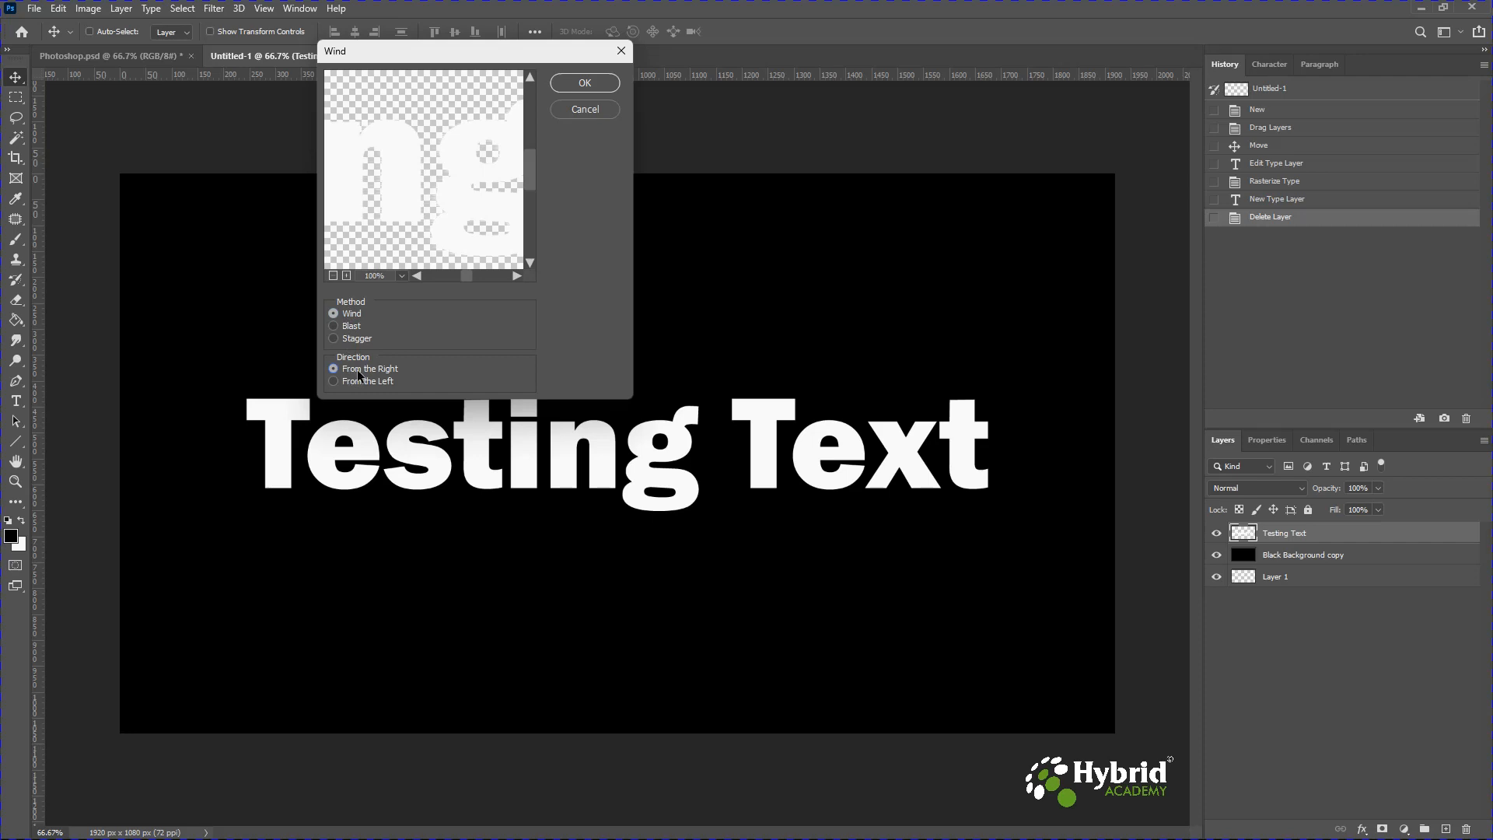
click(584, 84)
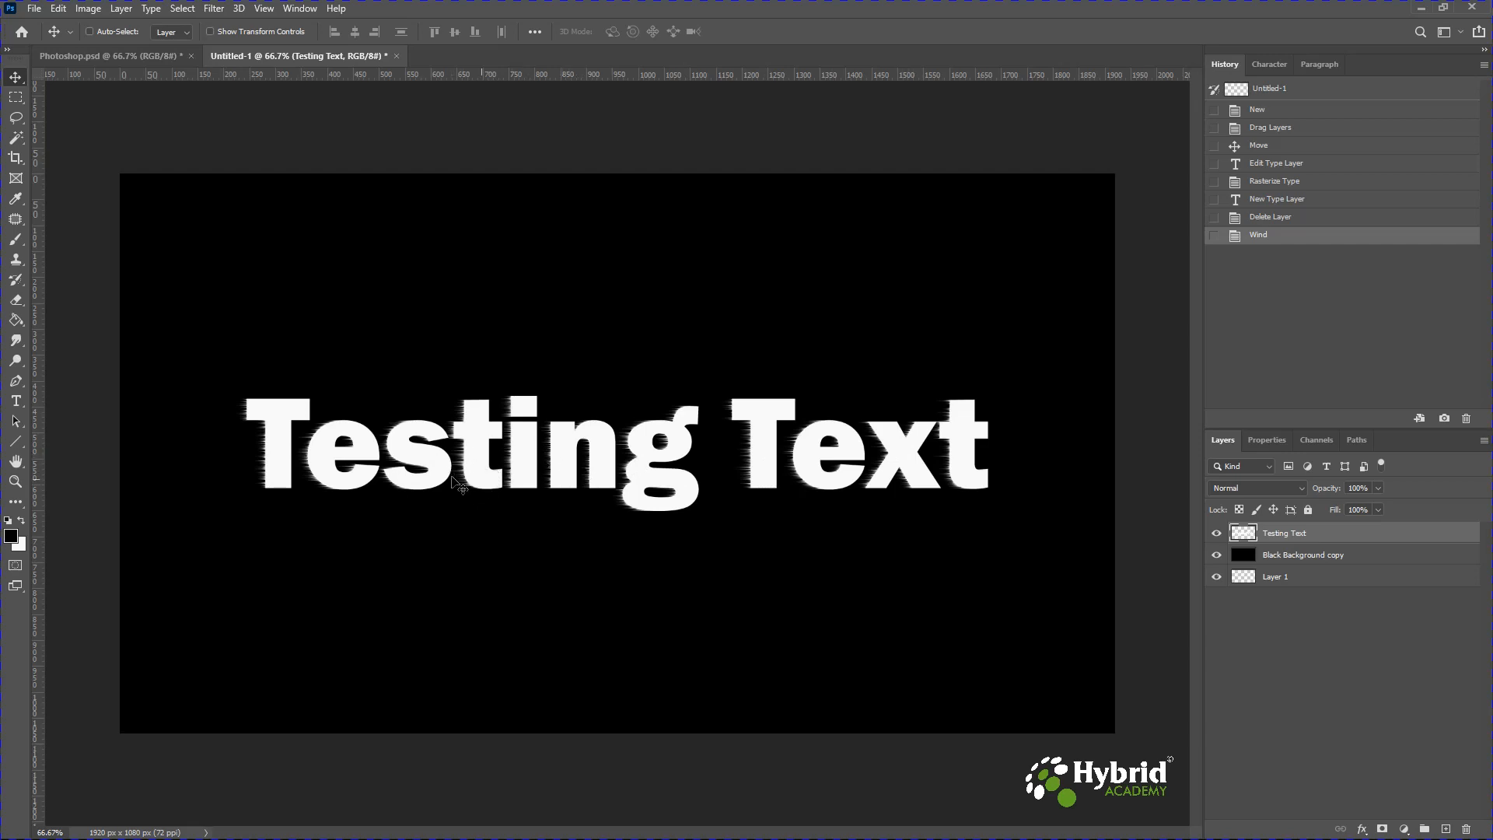
click(214, 9)
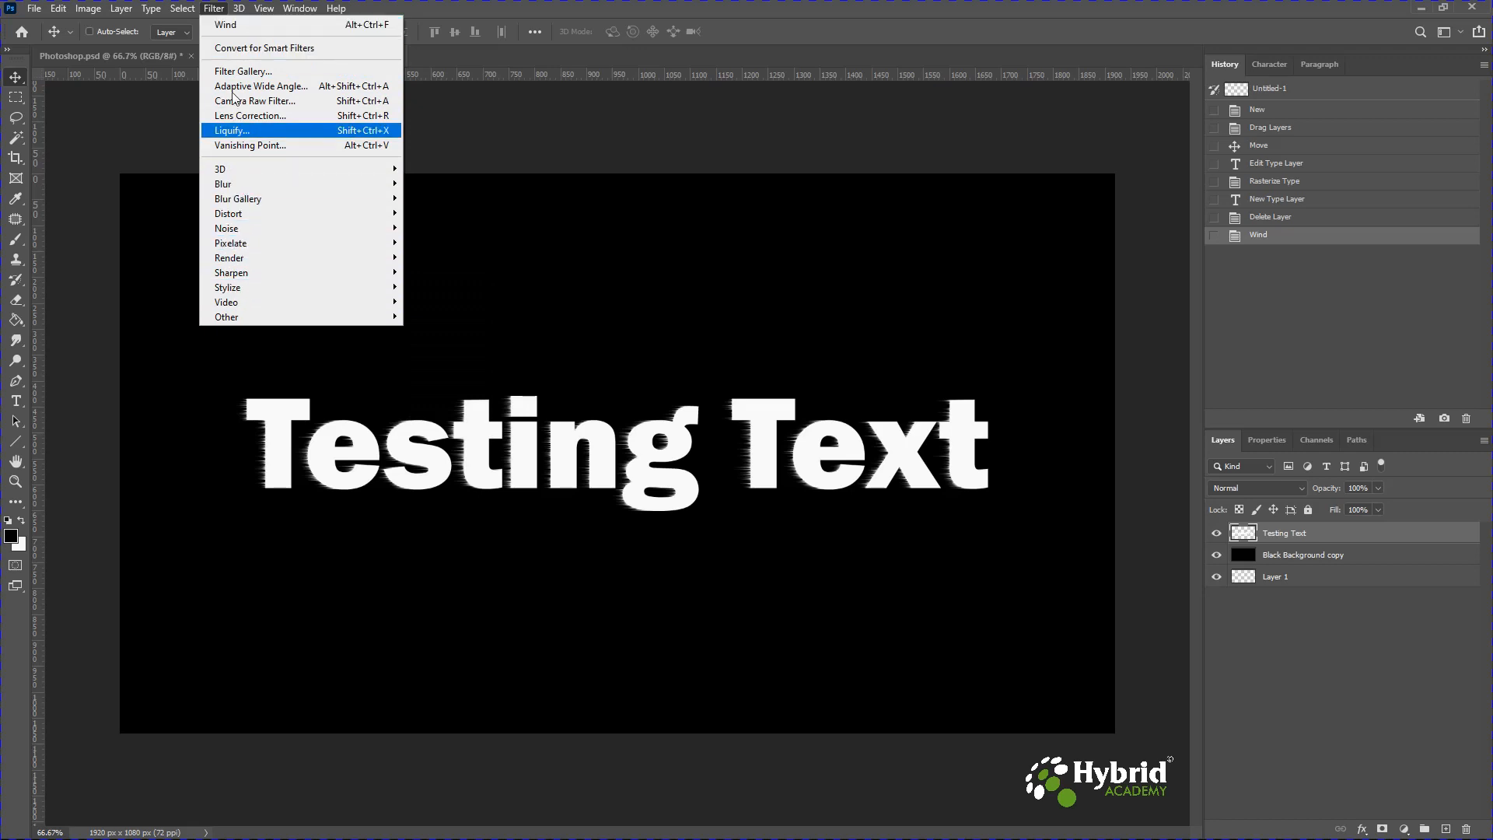
click(230, 28)
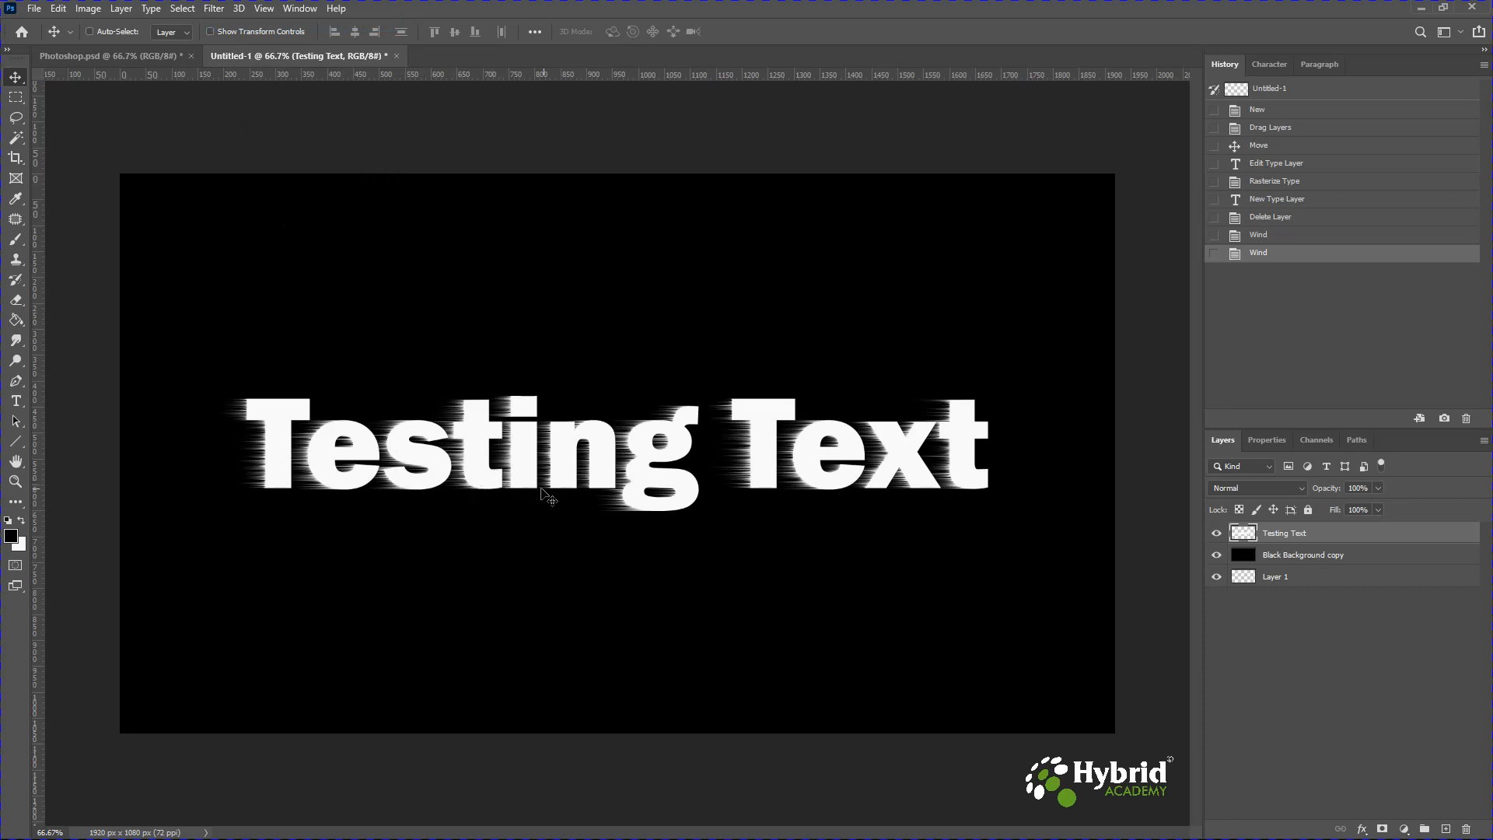
Apply the Stylize Wind filter, Wind method from the left, to the text twice.
click(212, 9)
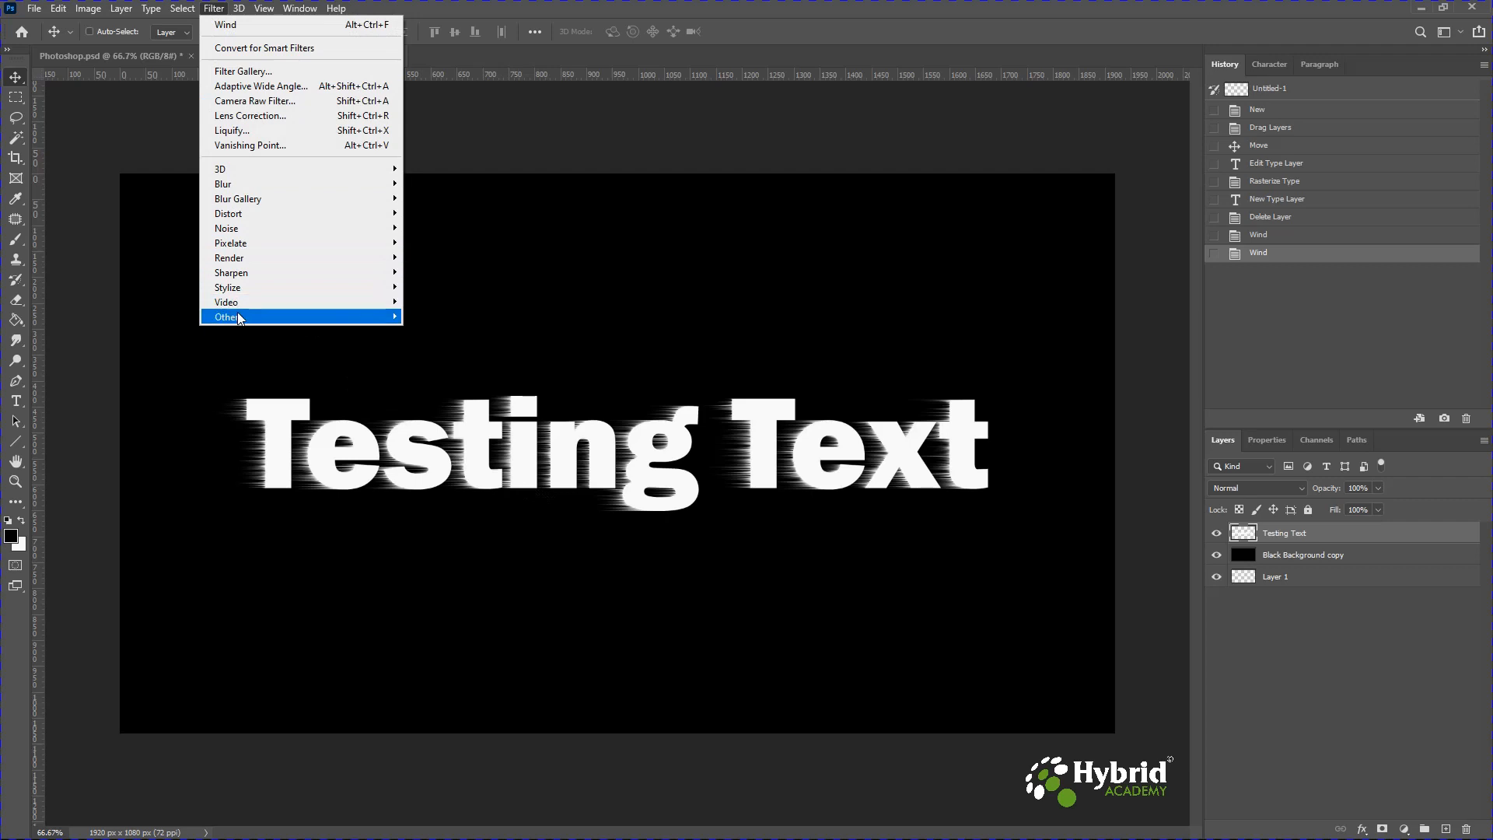
mouse_move(252, 290)
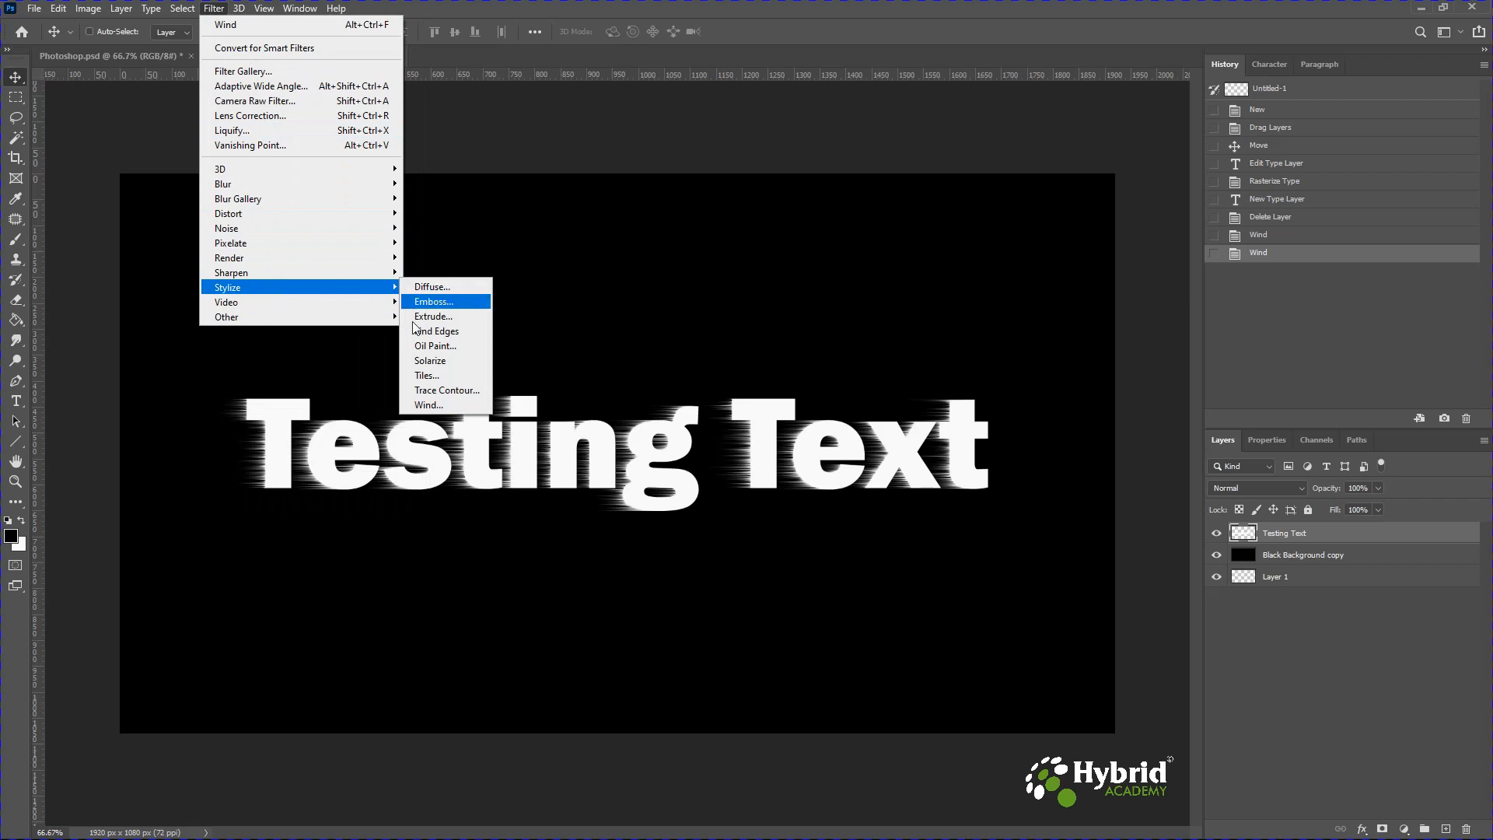
click(420, 404)
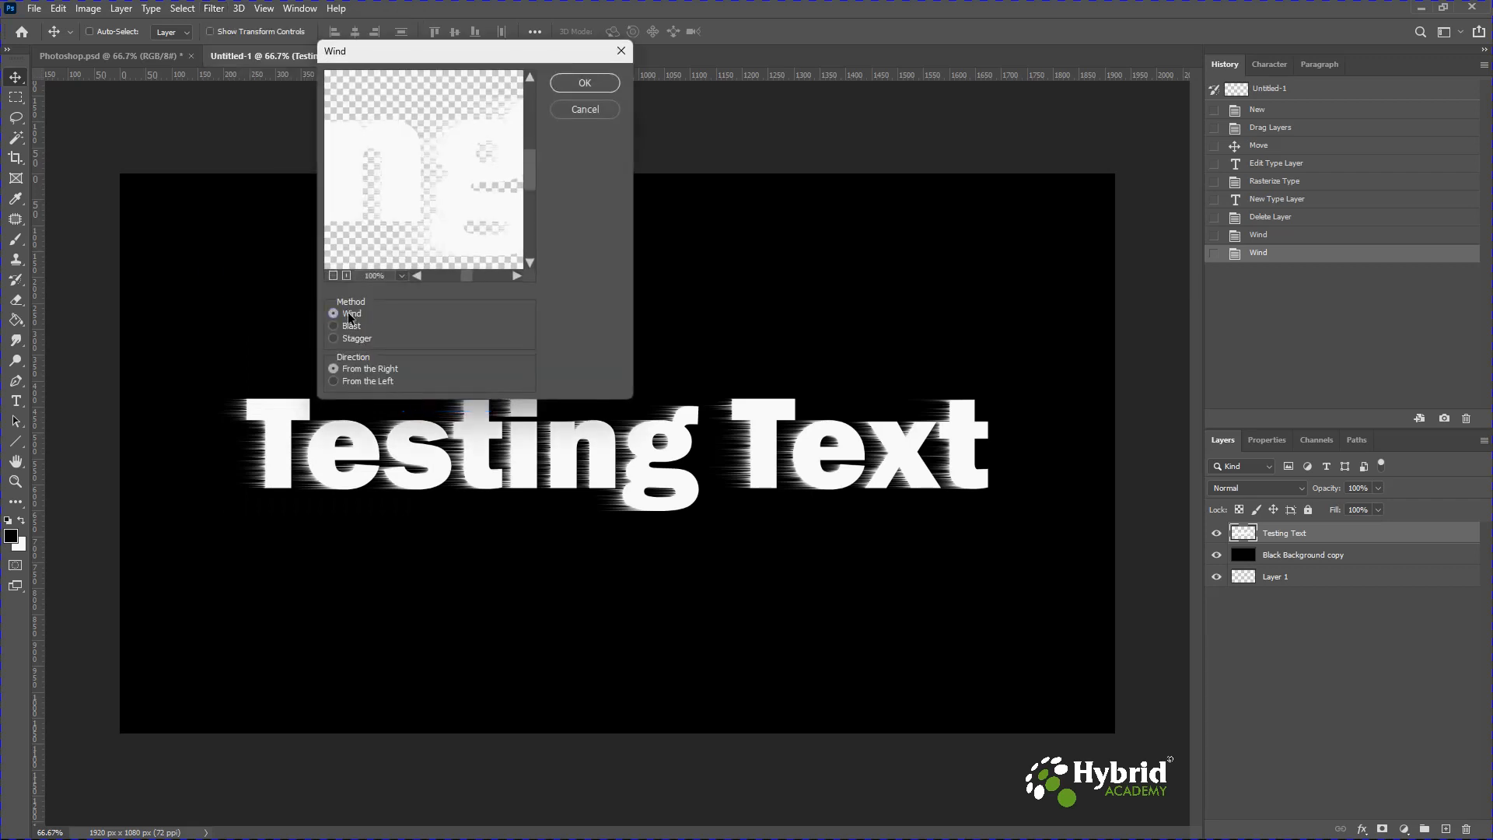
click(353, 381)
click(570, 84)
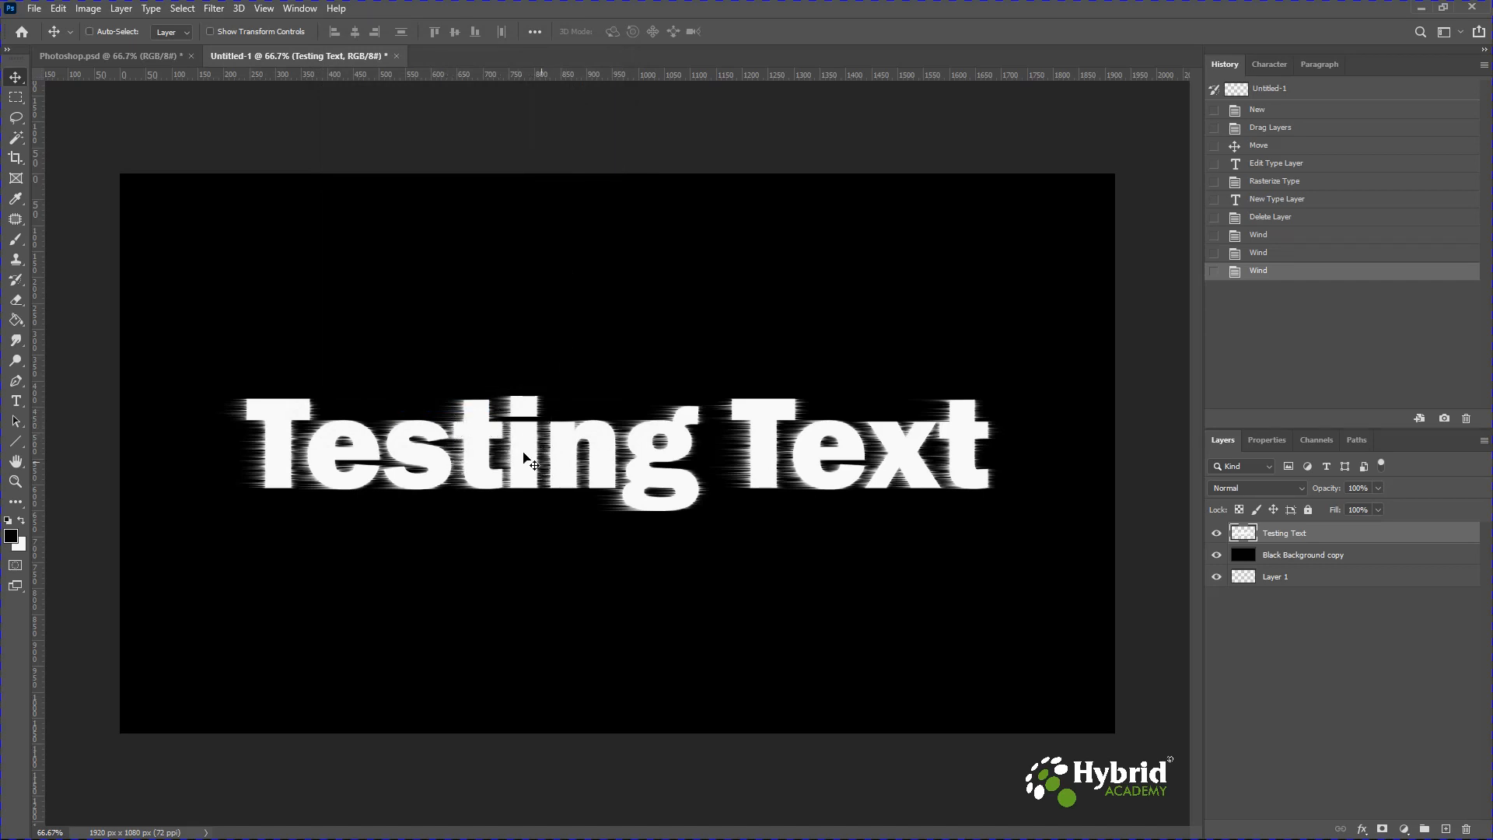
click(215, 9)
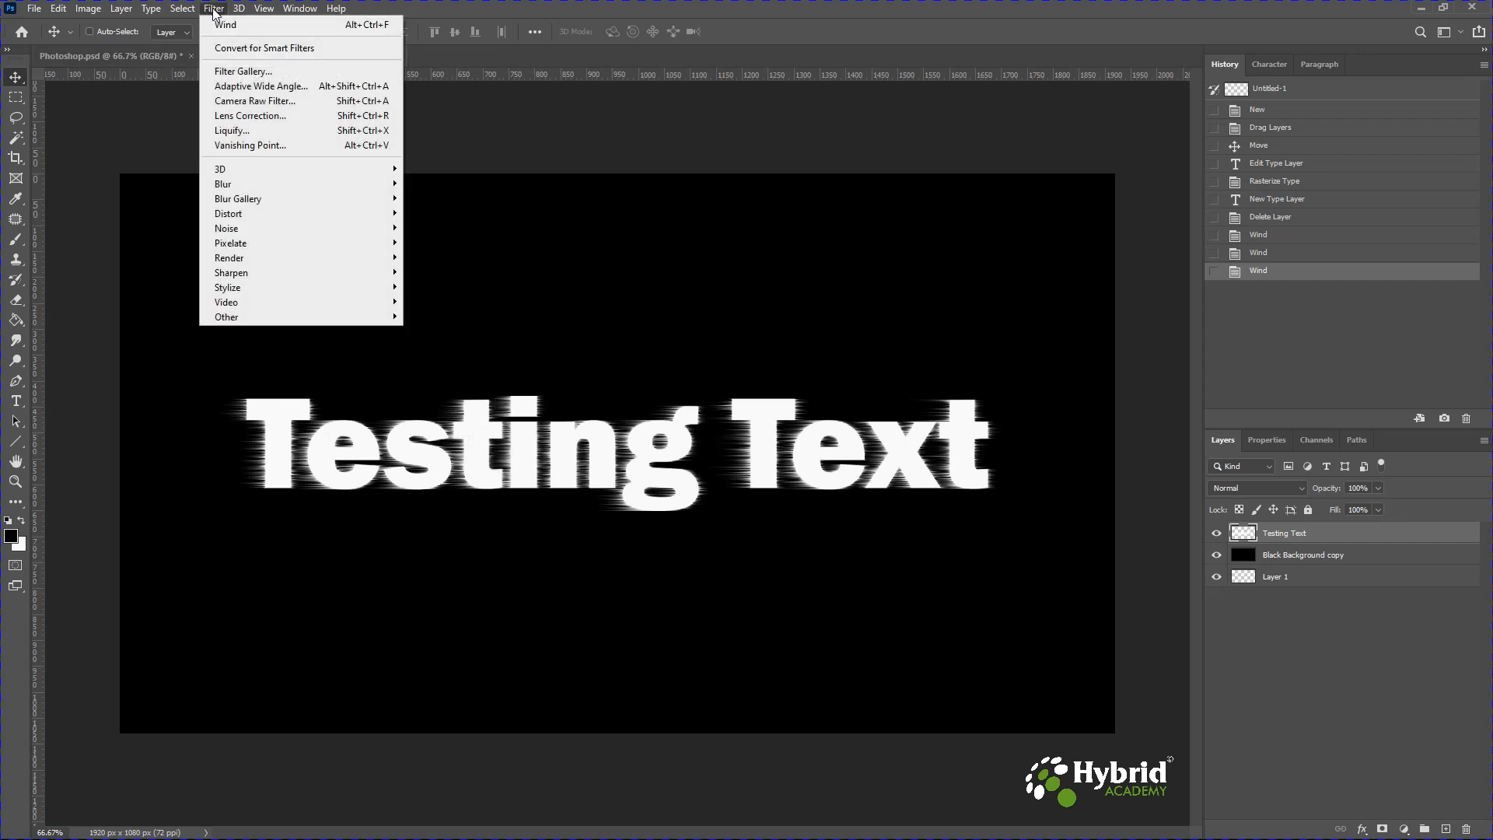
click(250, 26)
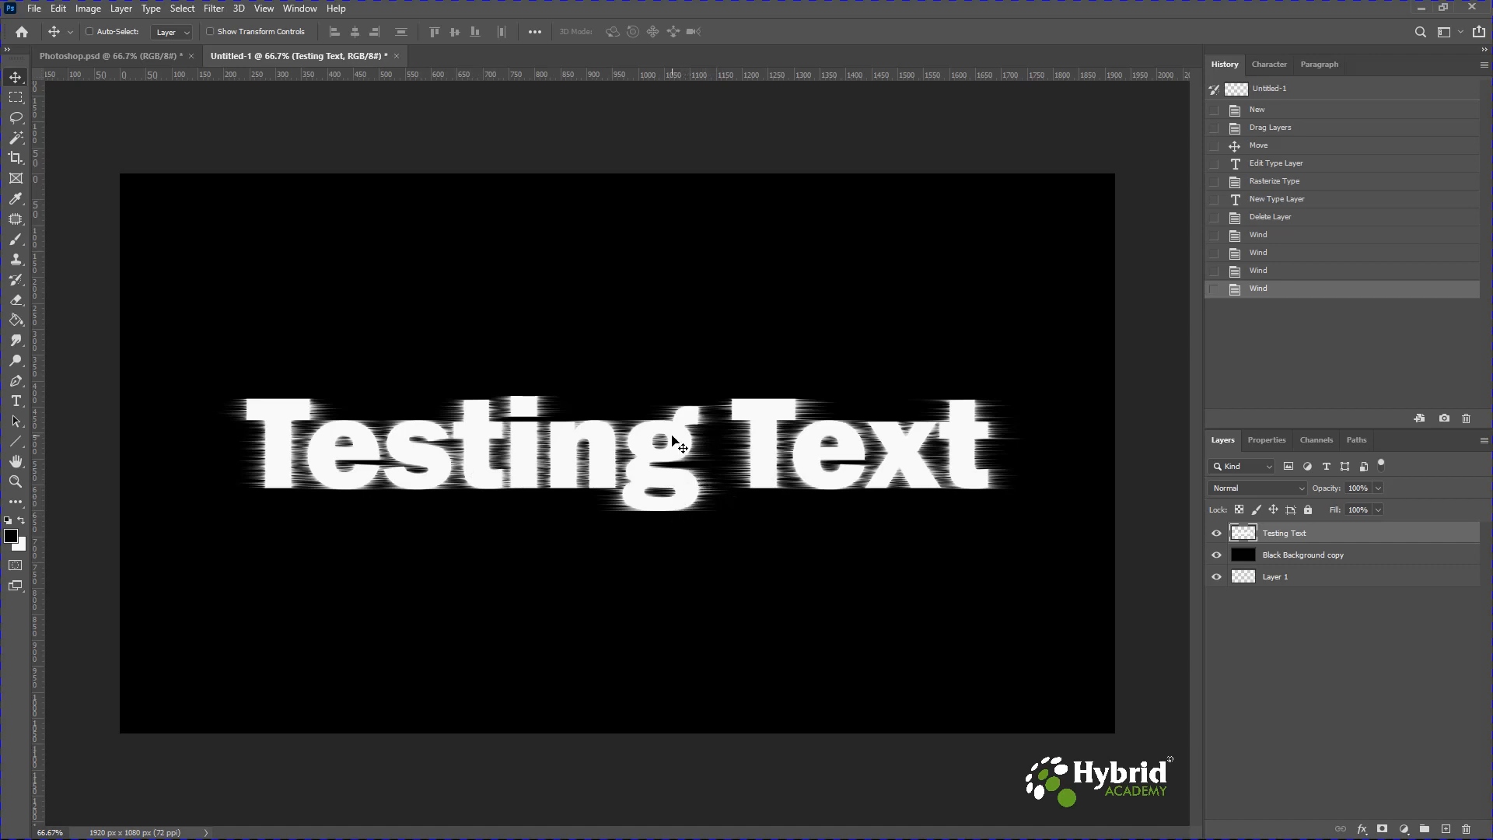
click(208, 13)
mouse_move(261, 282)
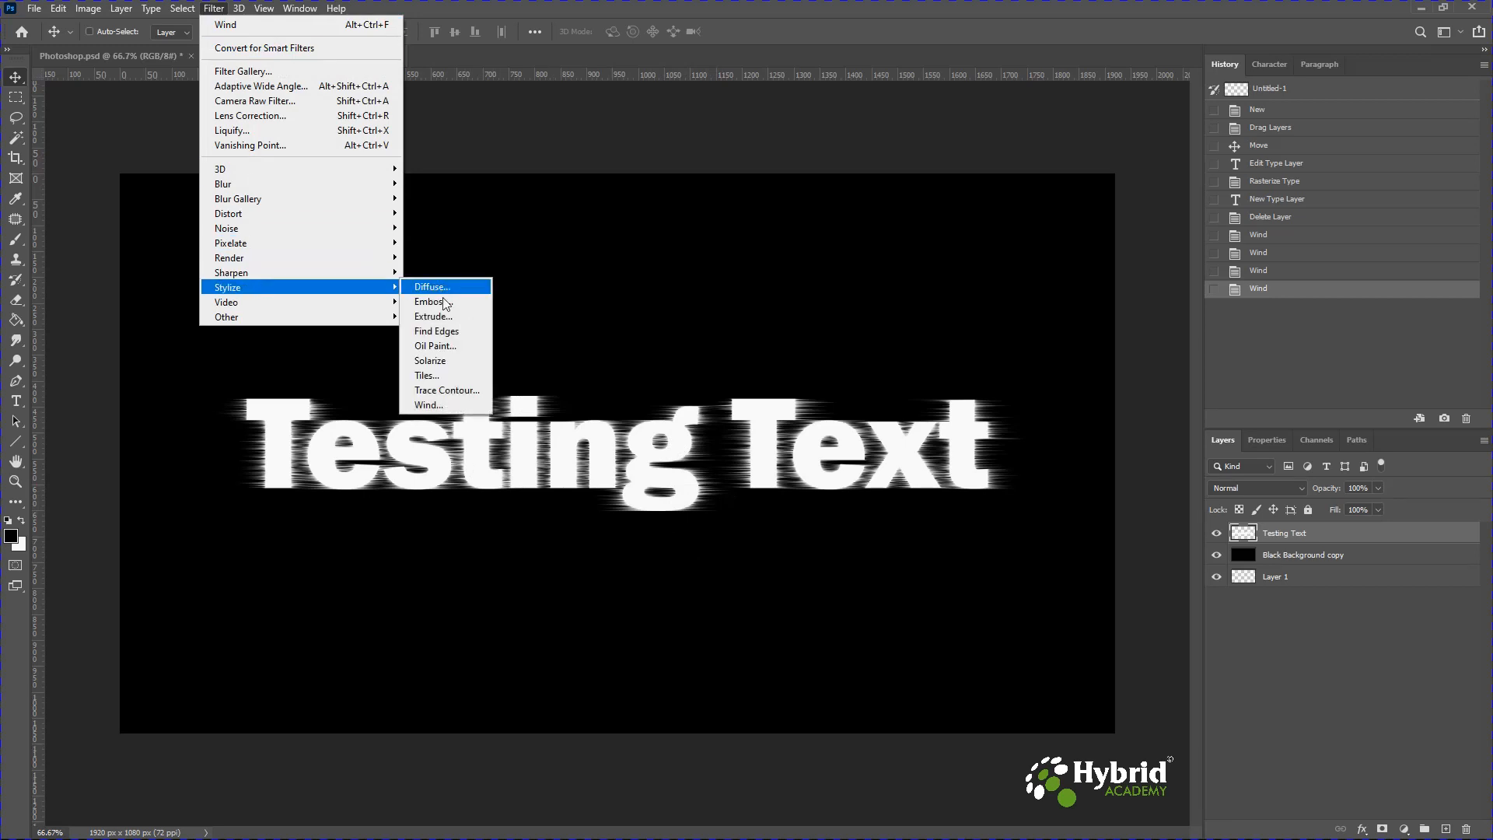
click(432, 406)
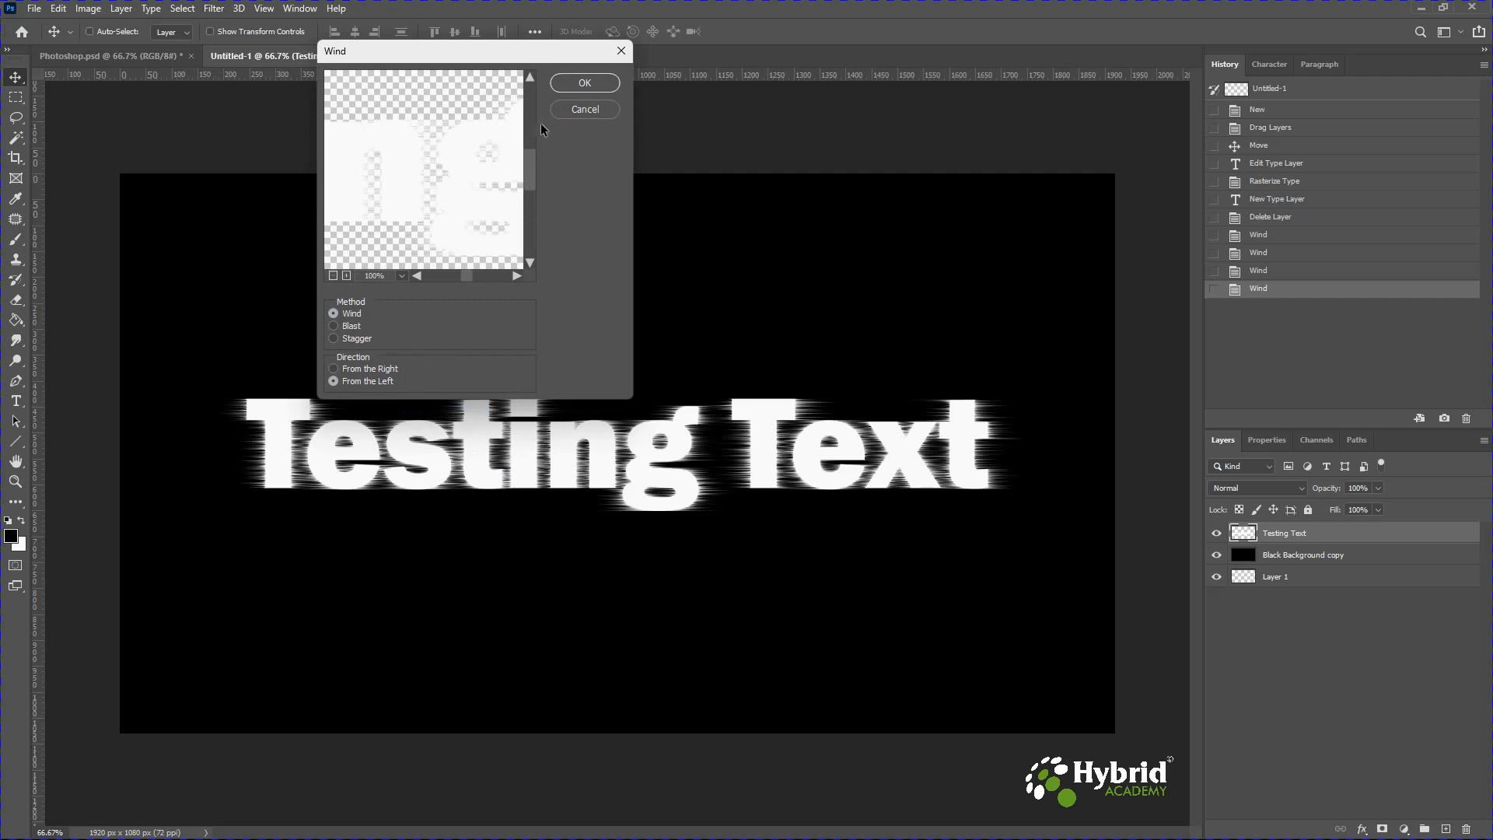
click(585, 109)
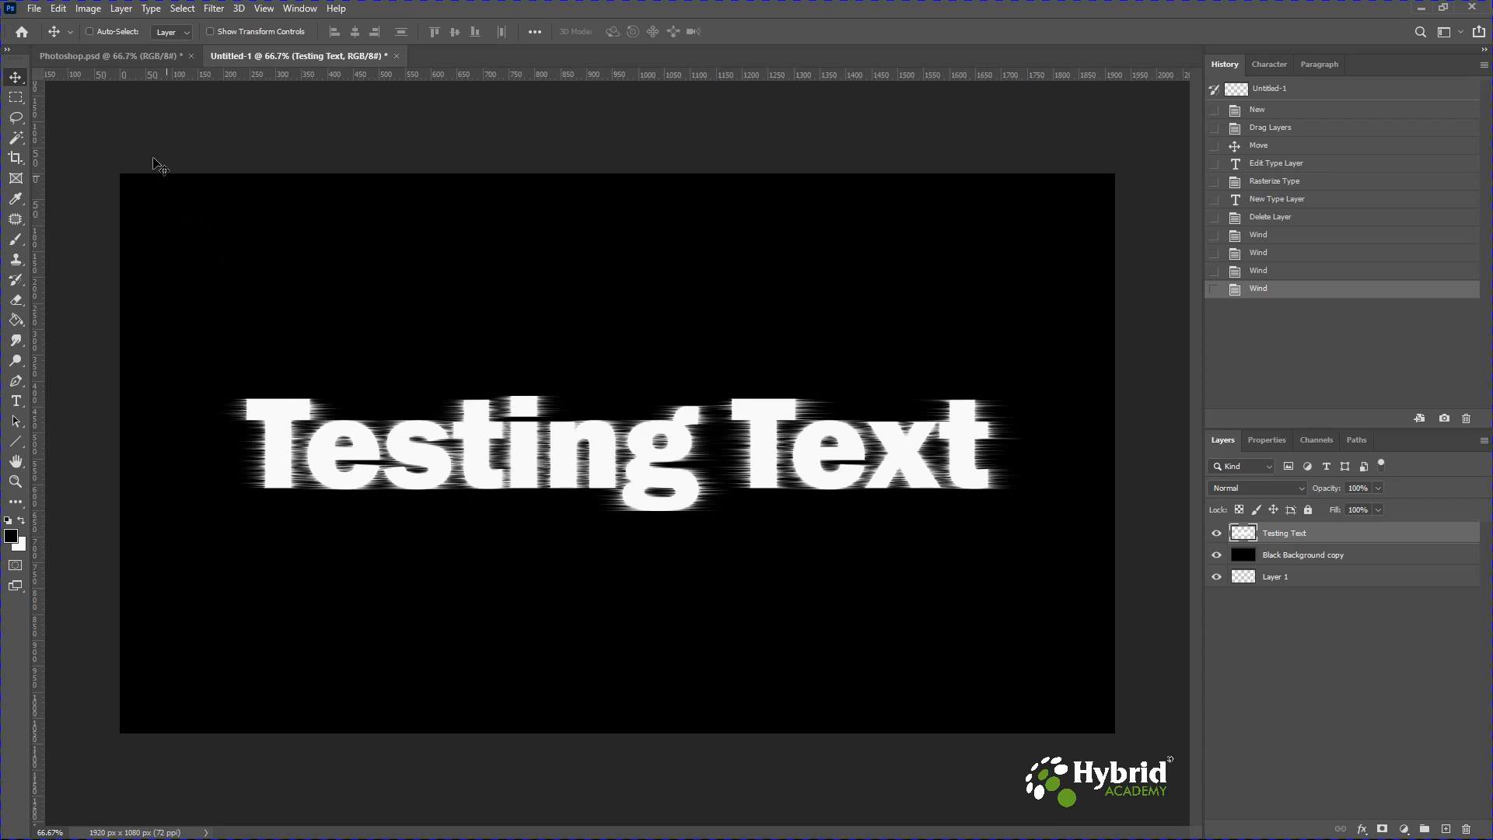
Rotate the canvas 90° clockwise.
click(88, 10)
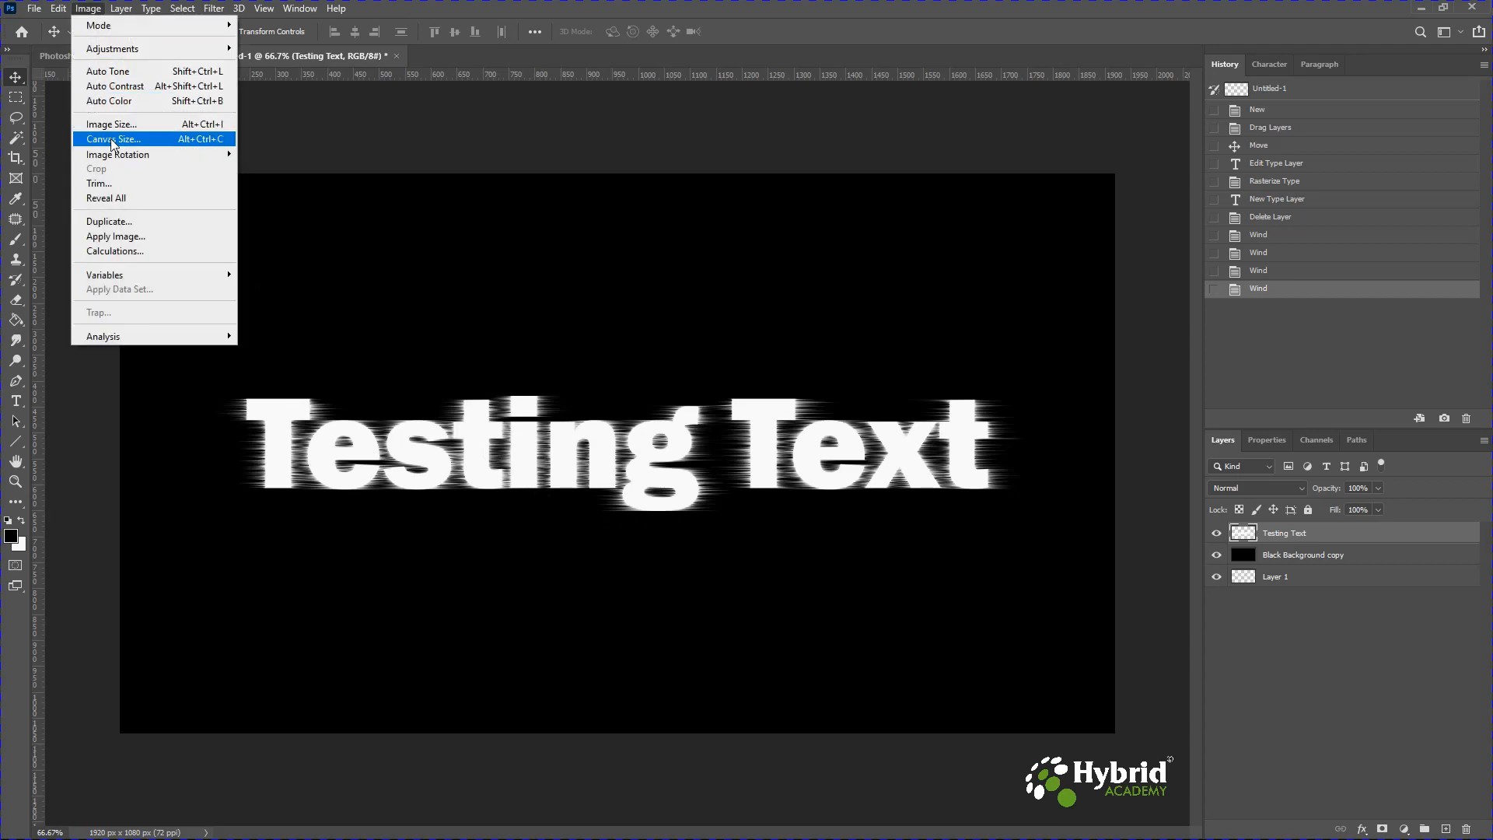
mouse_move(114, 157)
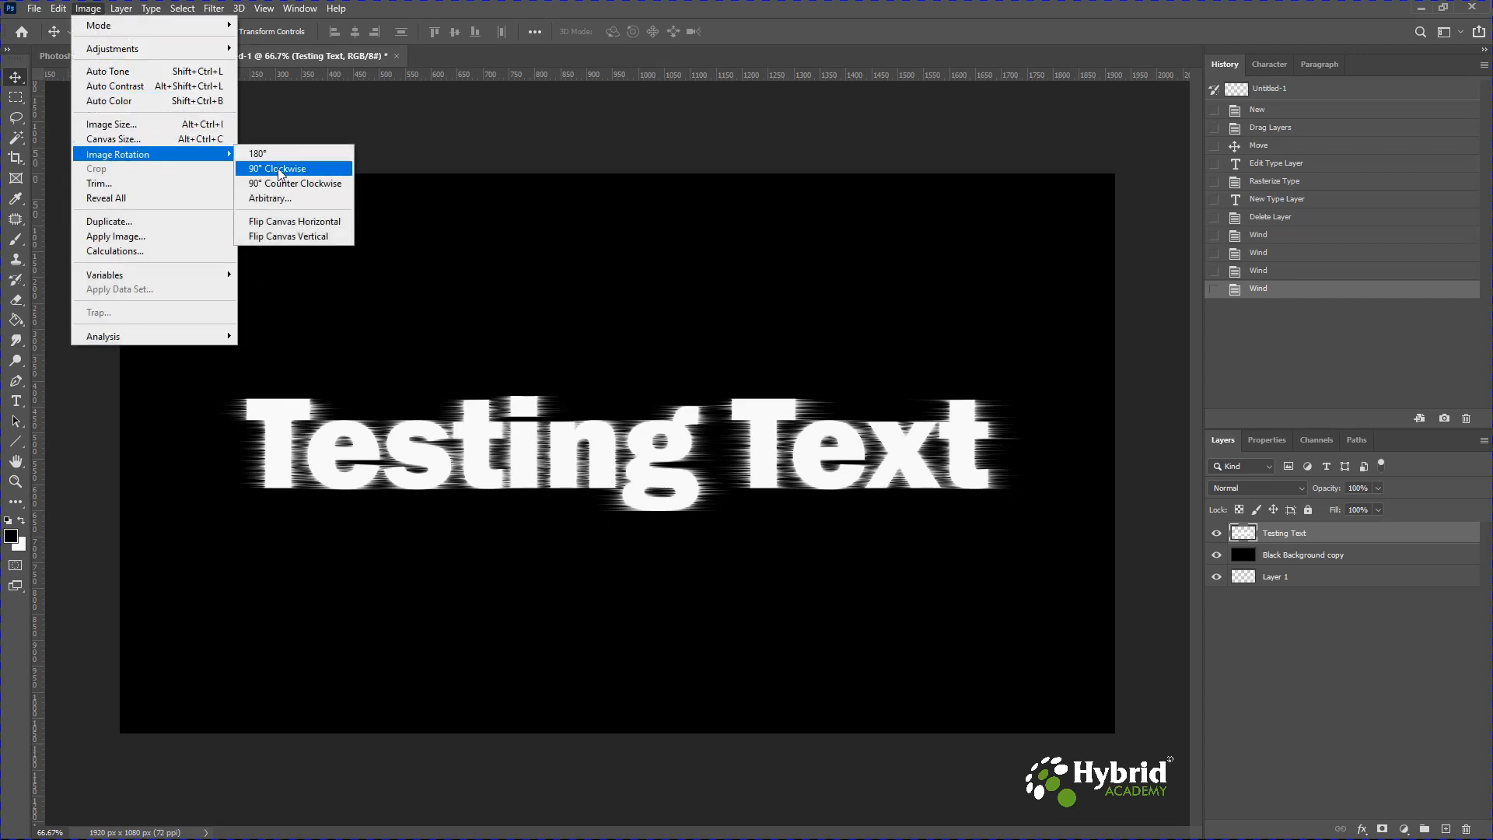
click(319, 169)
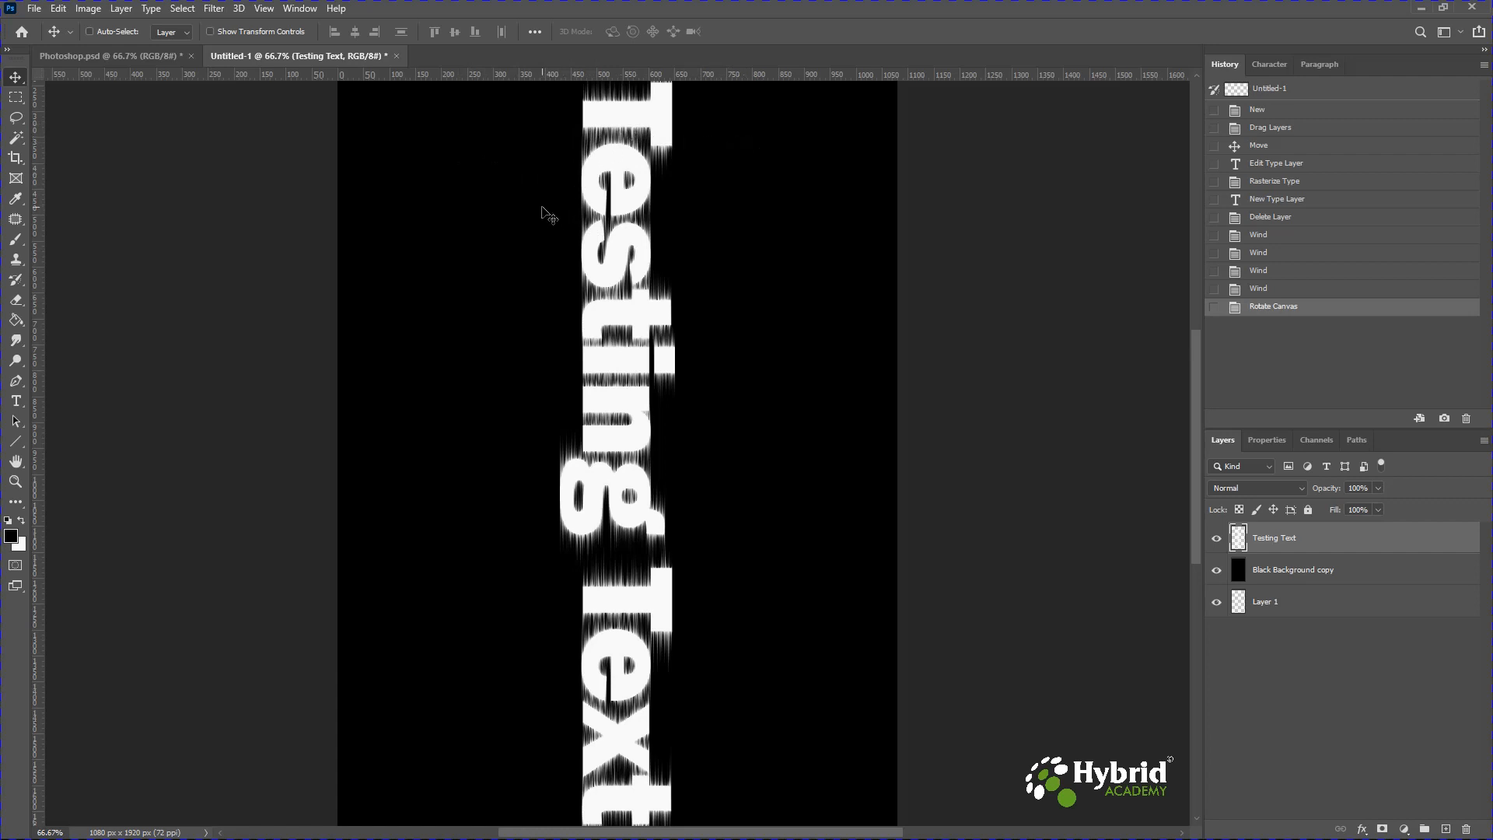
Apply the Wind filter from the right to the rotated text twice.
click(213, 9)
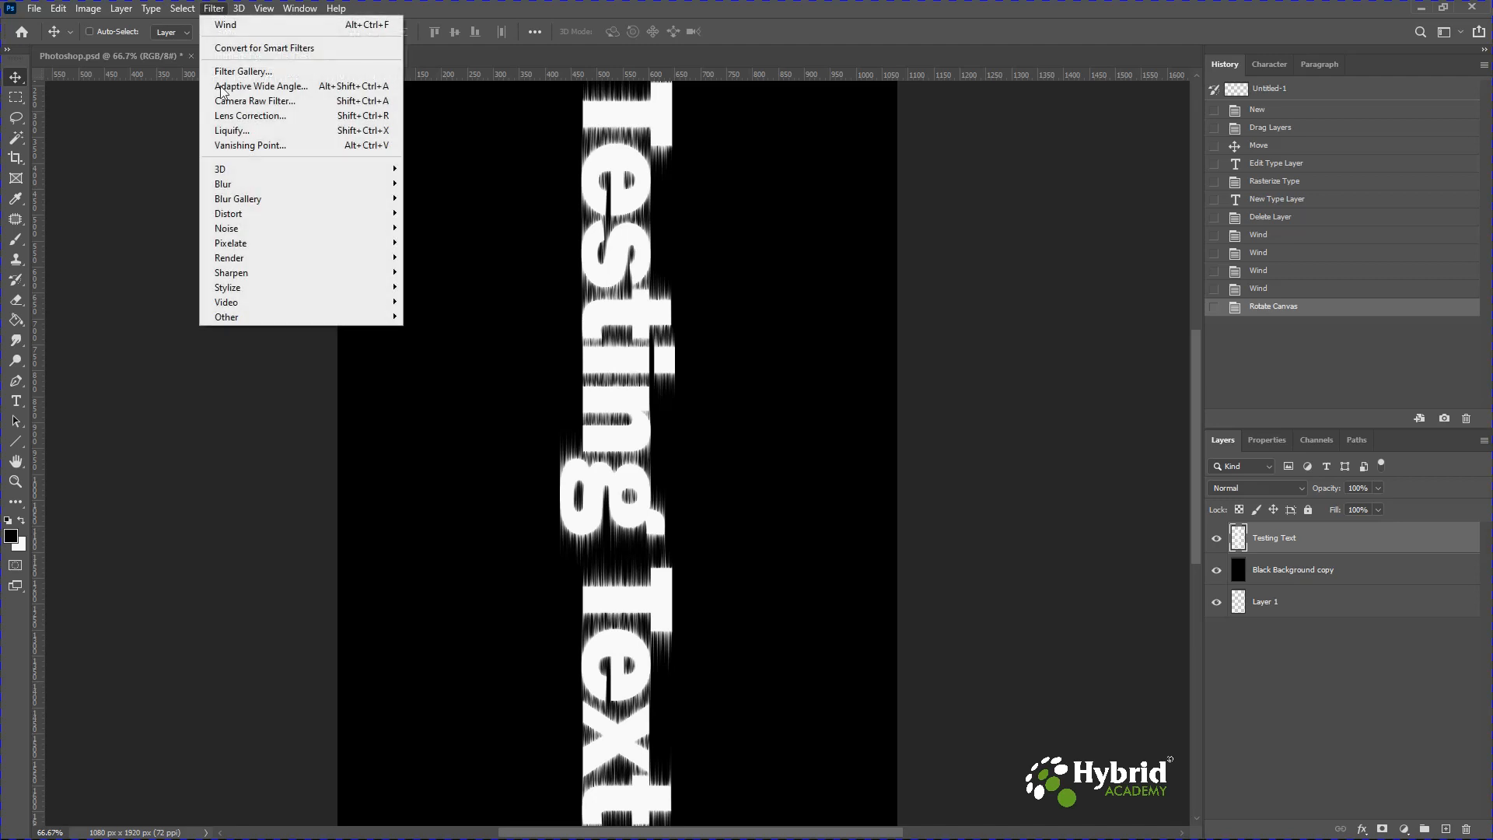
mouse_move(272, 287)
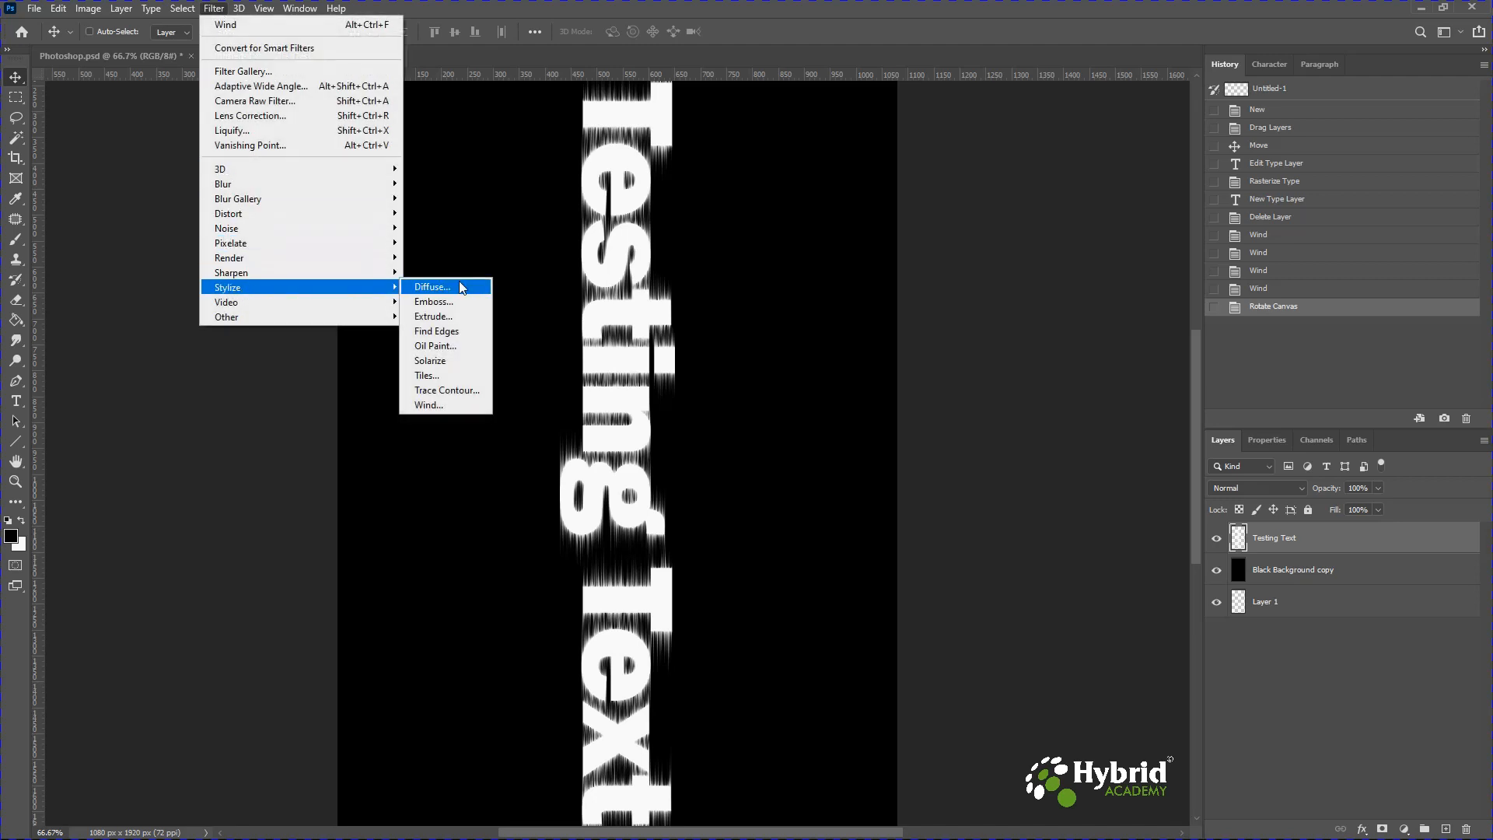
click(426, 405)
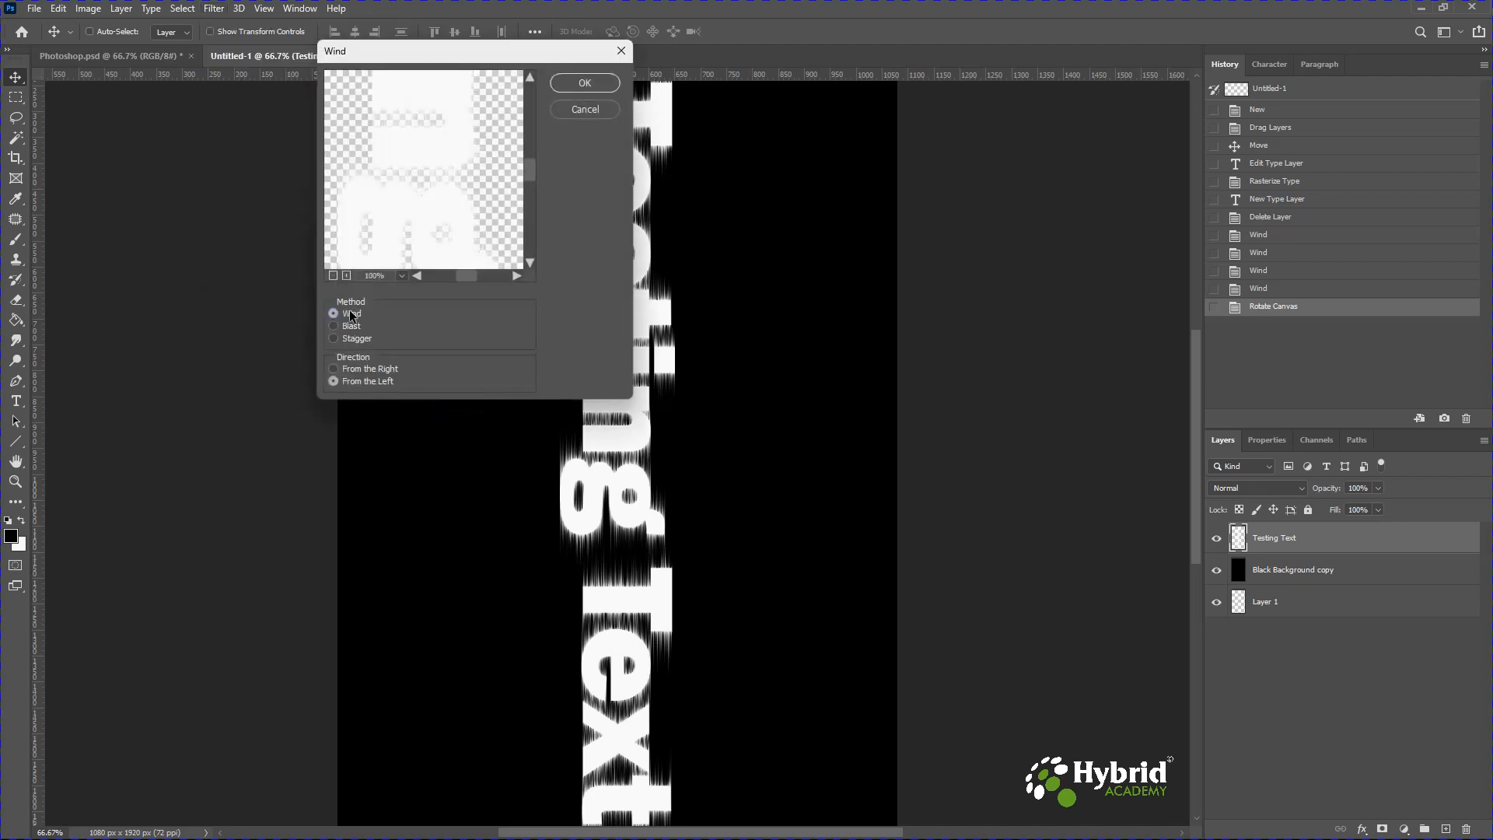
click(358, 368)
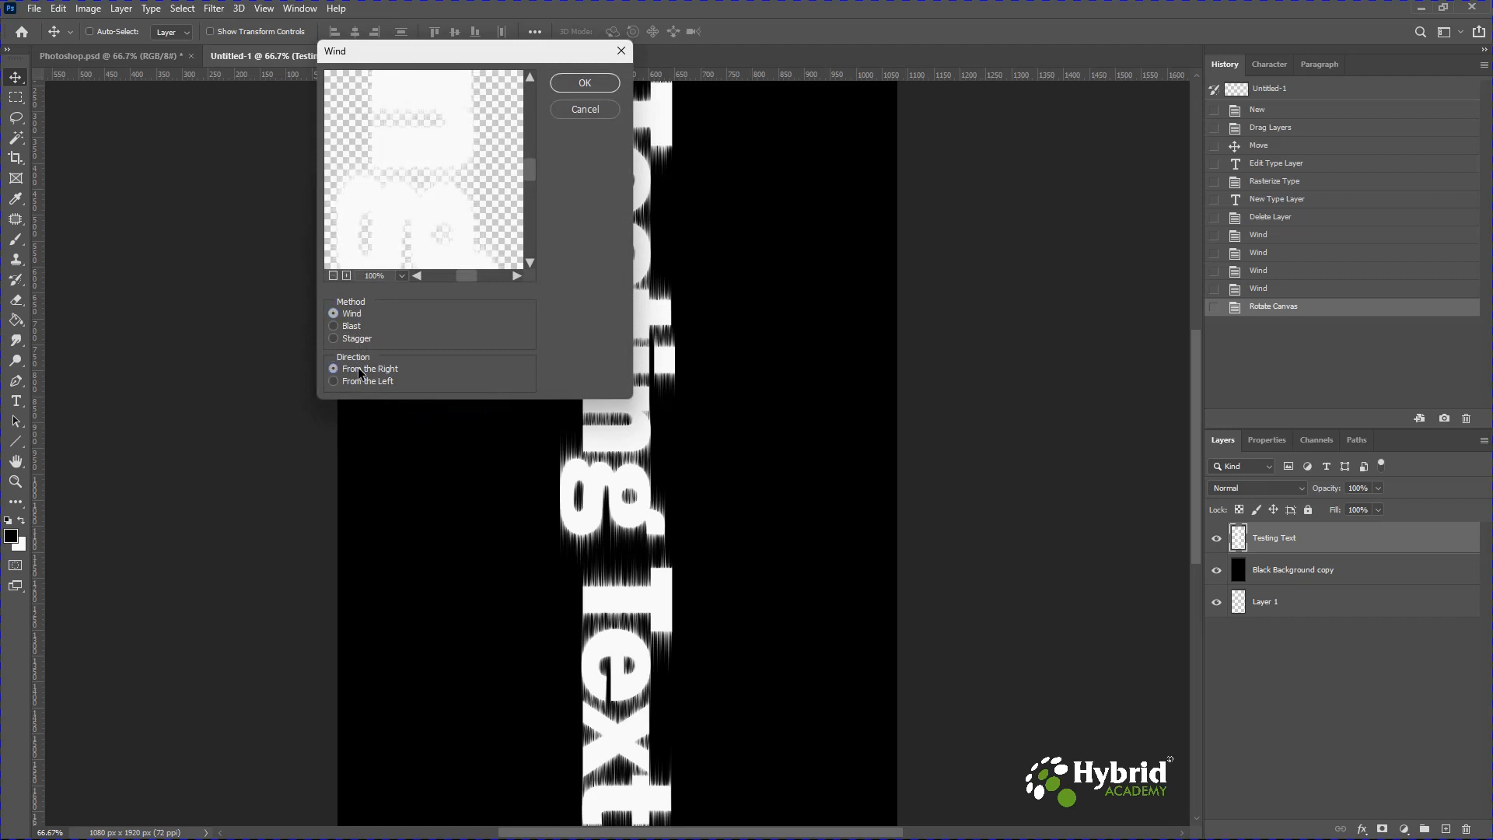
click(583, 83)
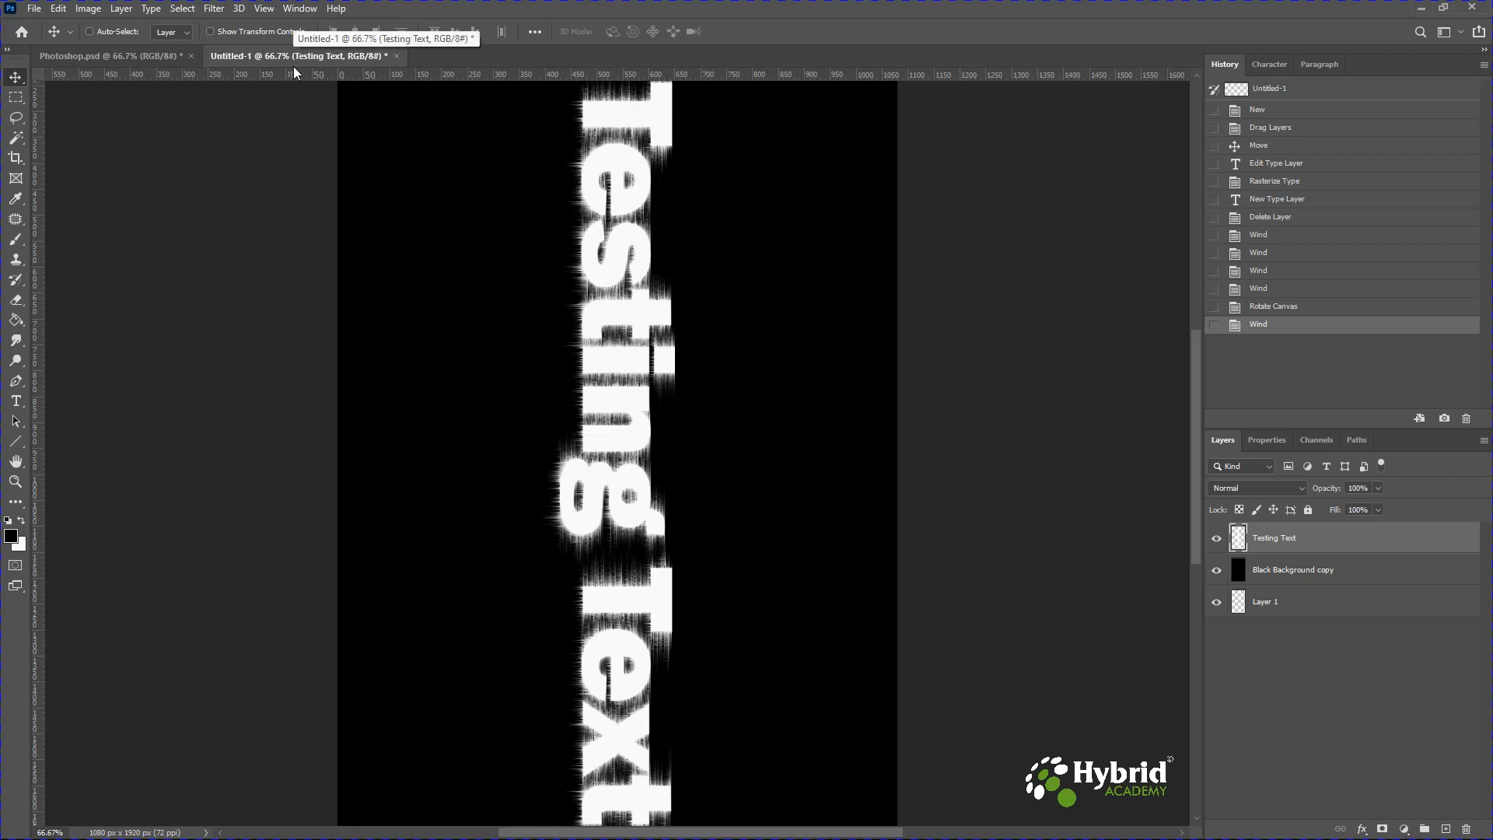
click(214, 8)
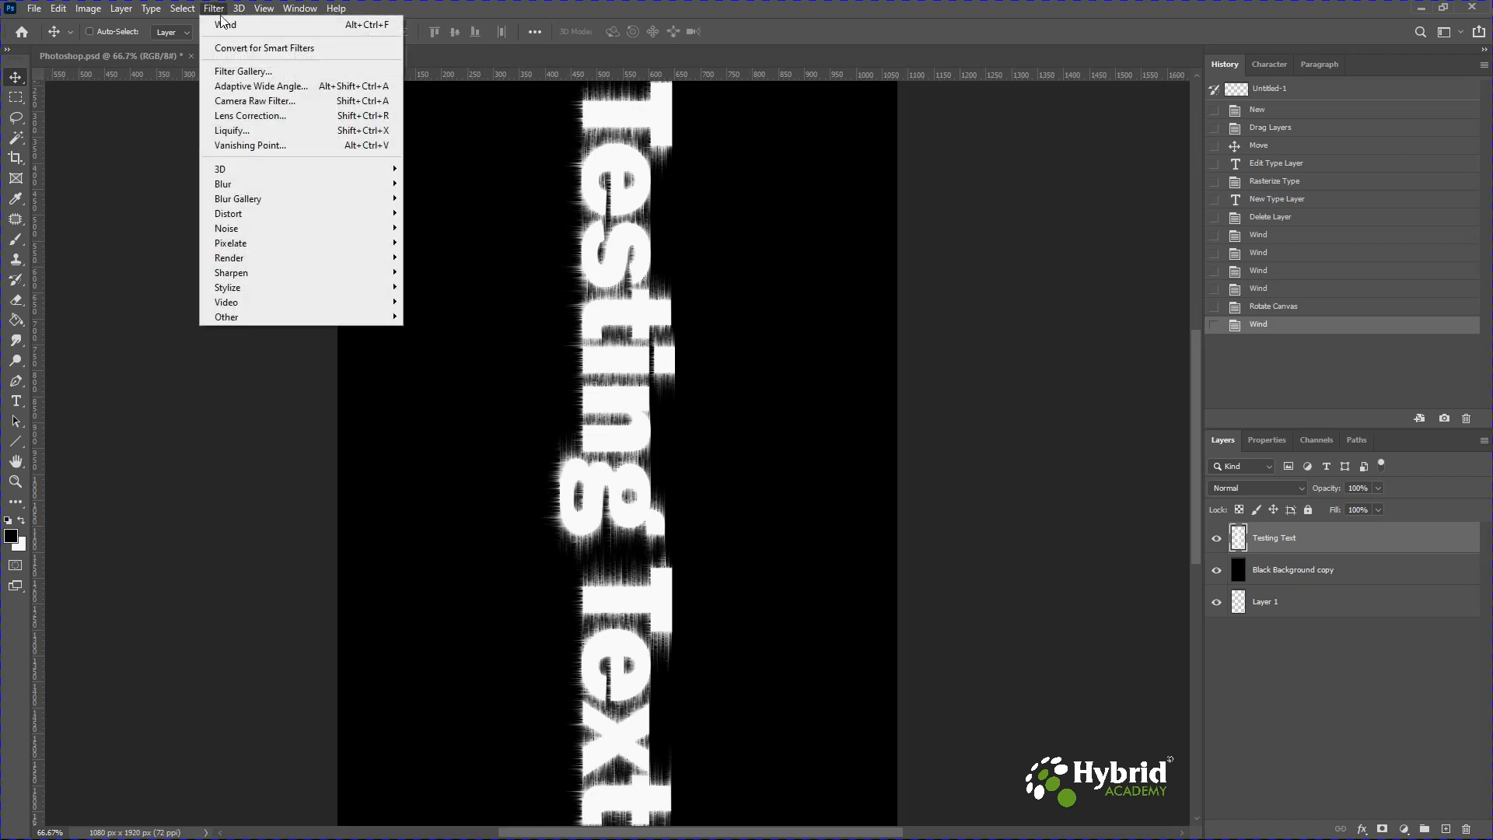
click(223, 26)
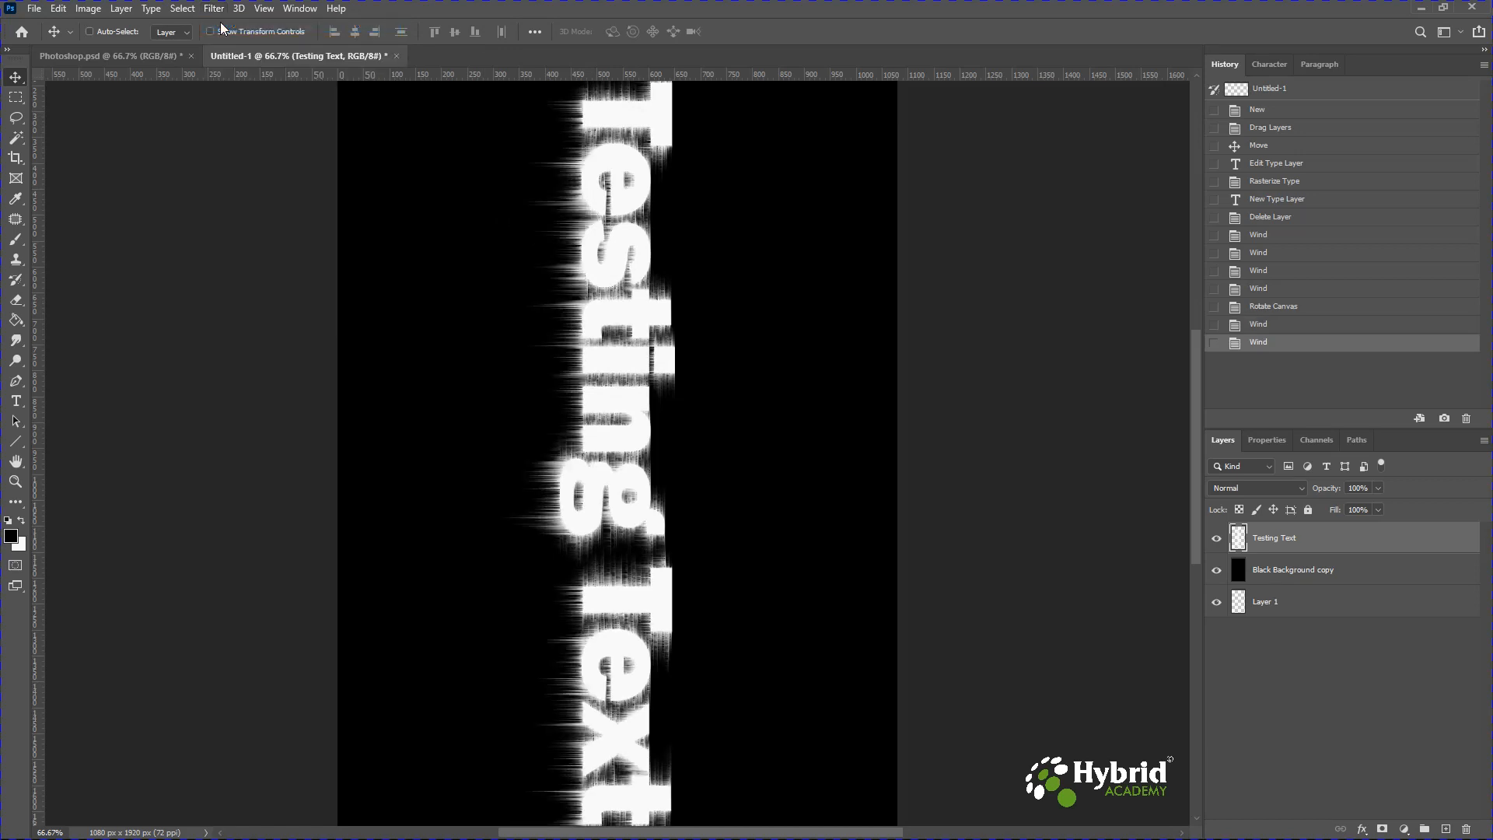
Apply the Wind filter from the left to the rotated text twice.
click(215, 9)
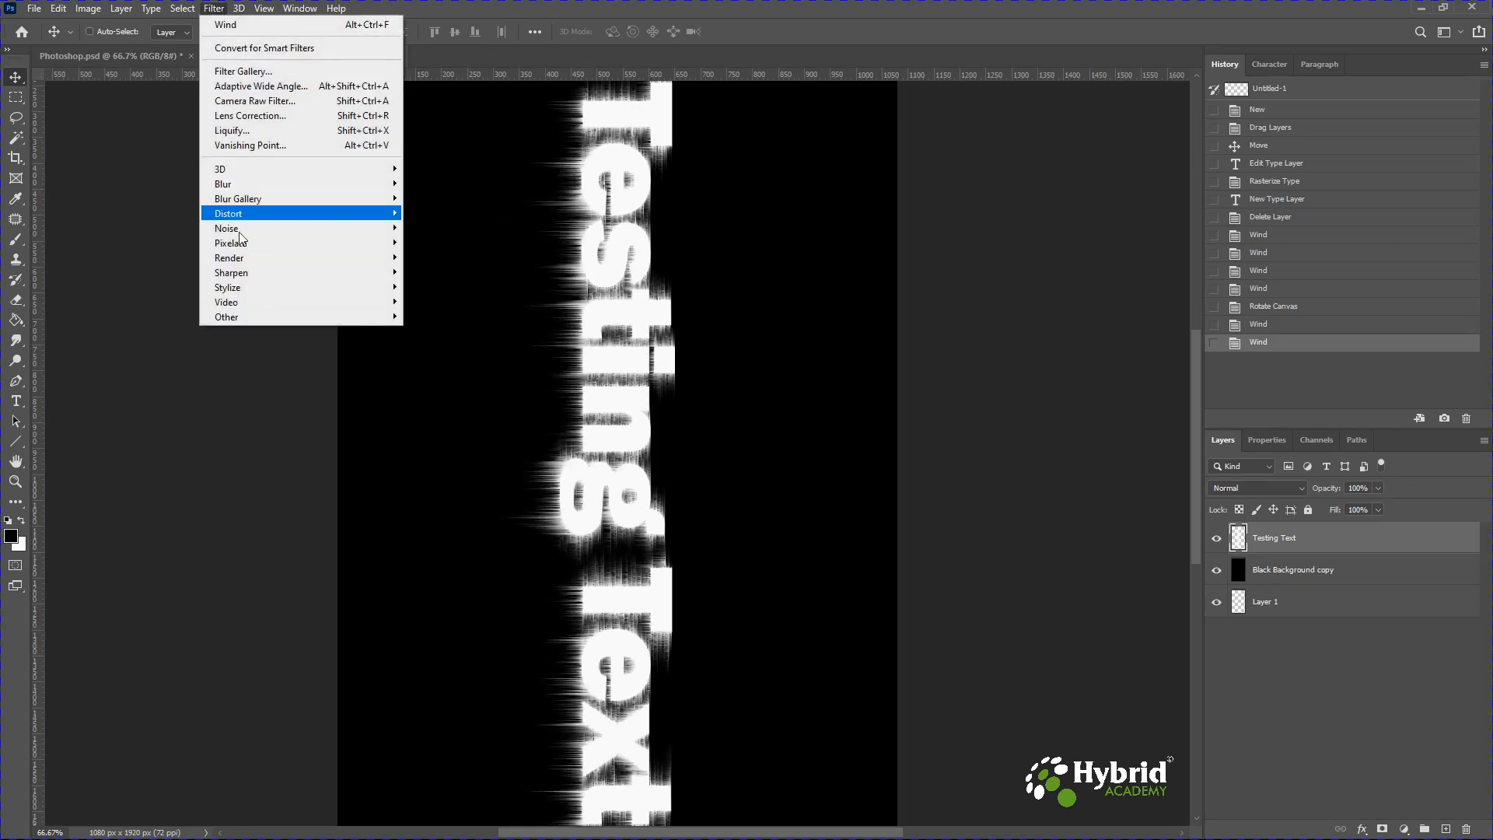
mouse_move(242, 287)
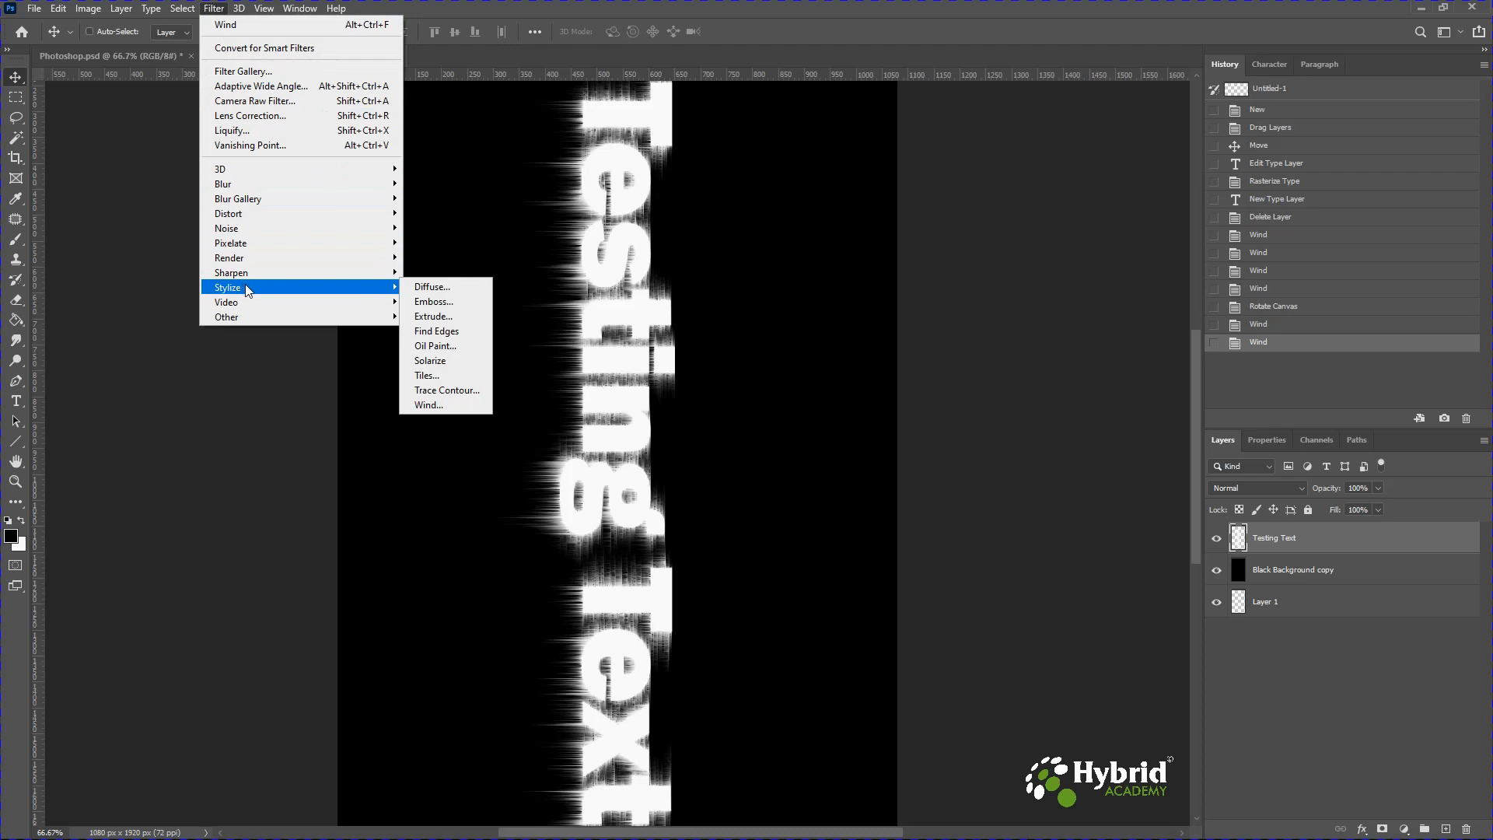
click(427, 406)
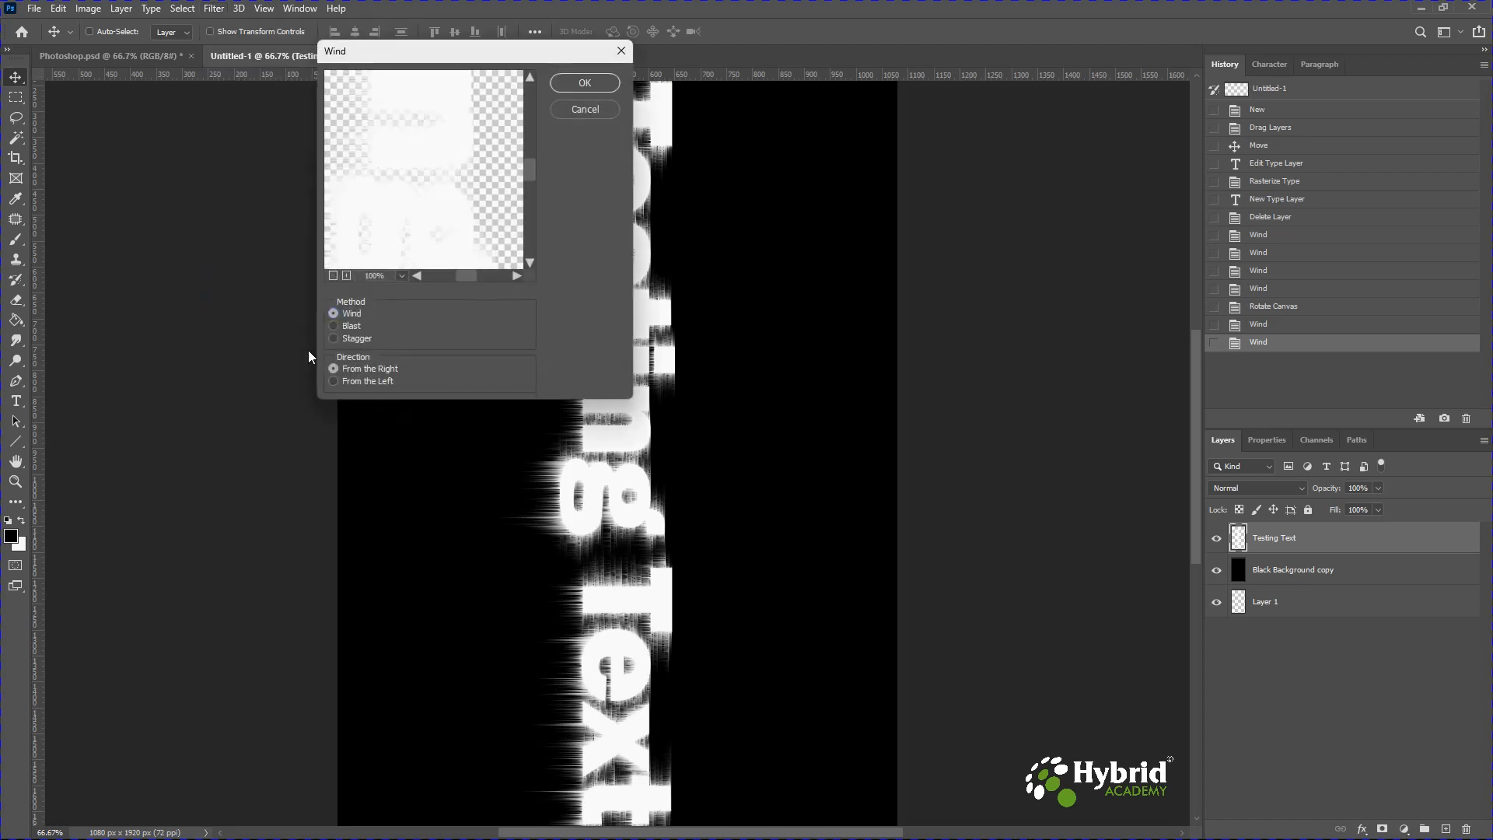
click(350, 380)
click(582, 83)
click(215, 10)
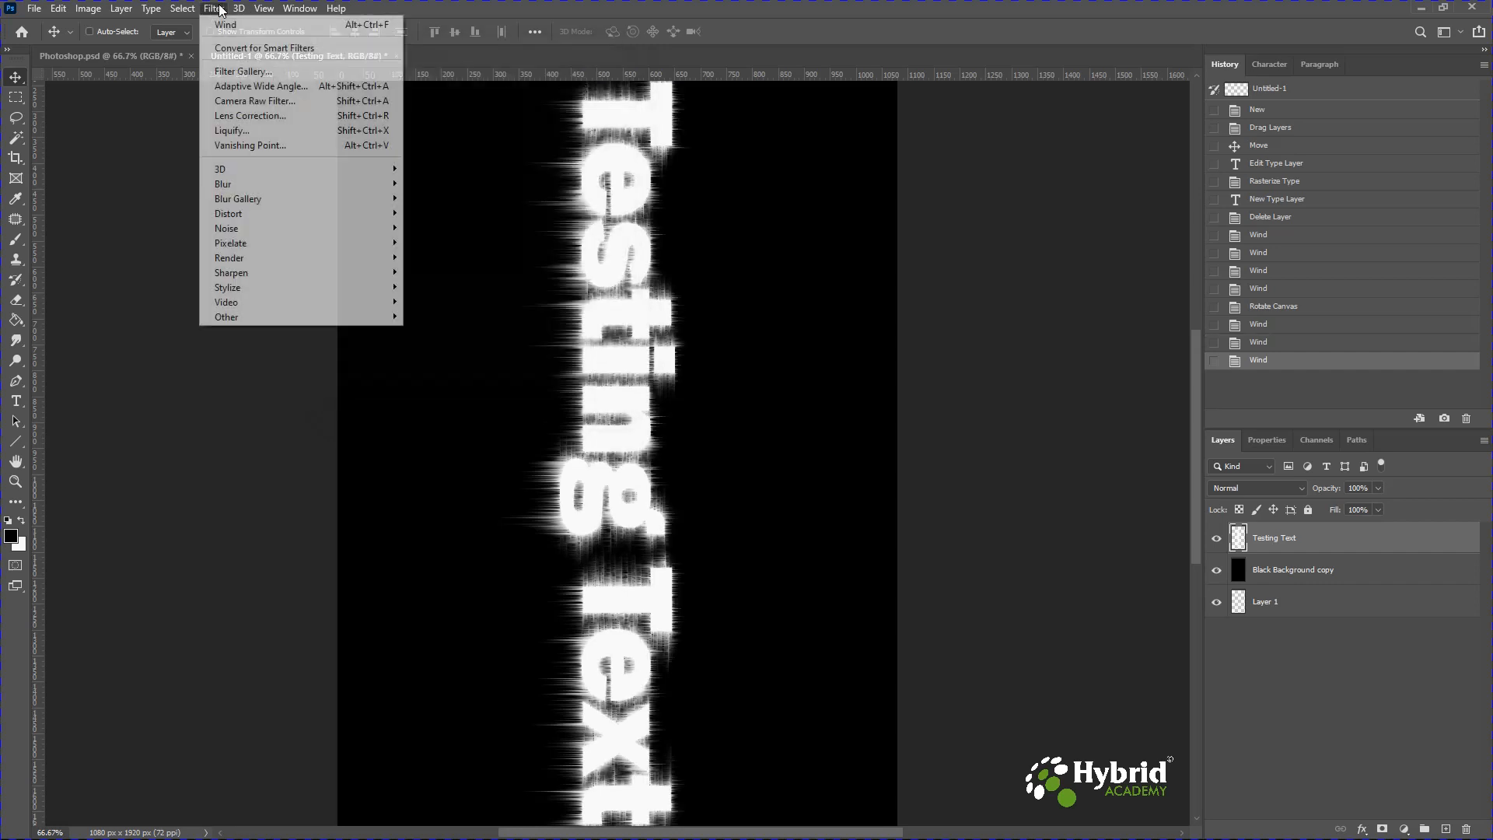
click(225, 26)
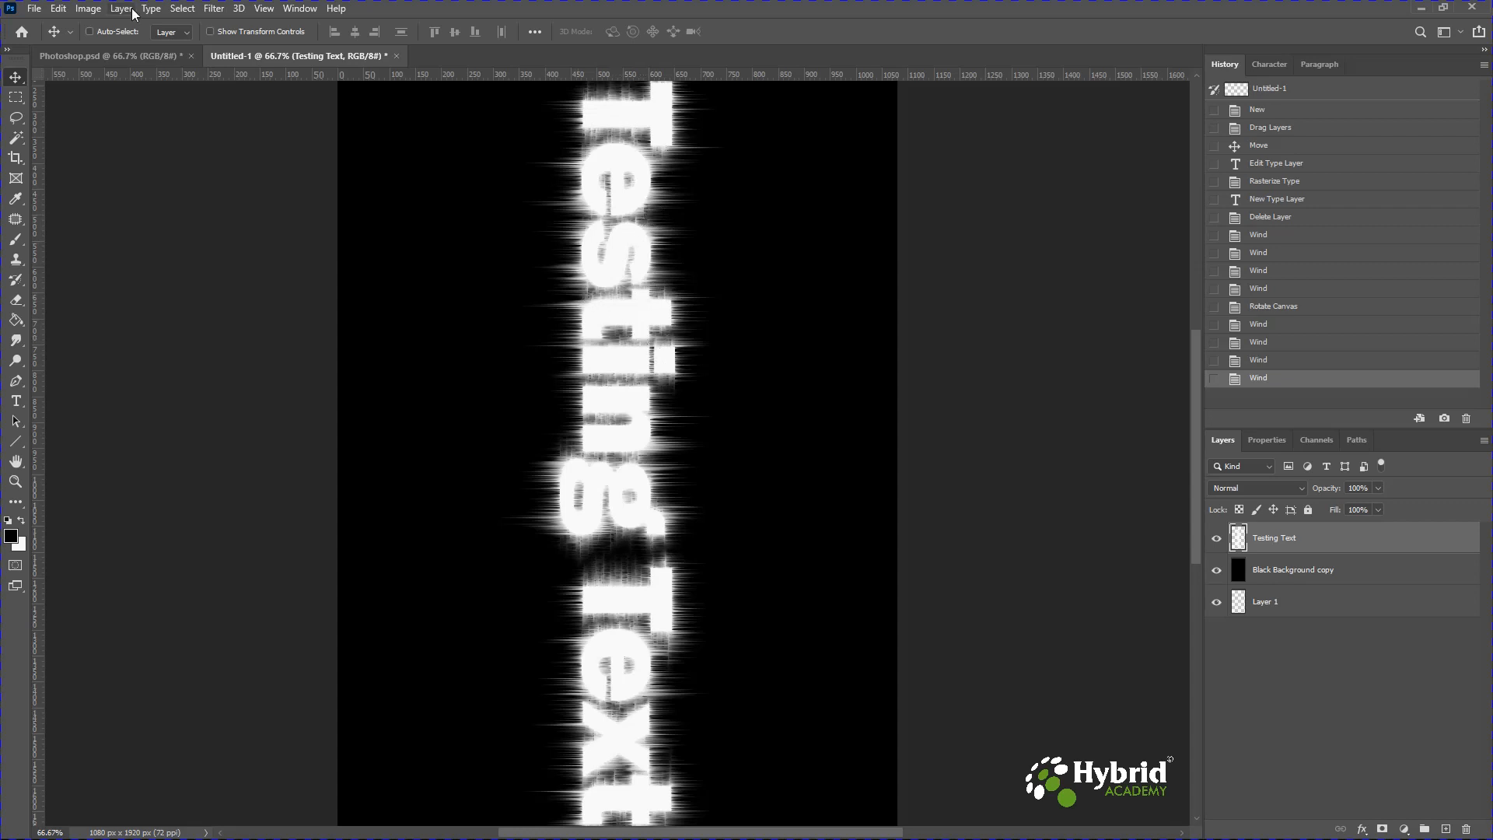
Rotate the canvas 90° counter clockwise back to landscape.
click(89, 10)
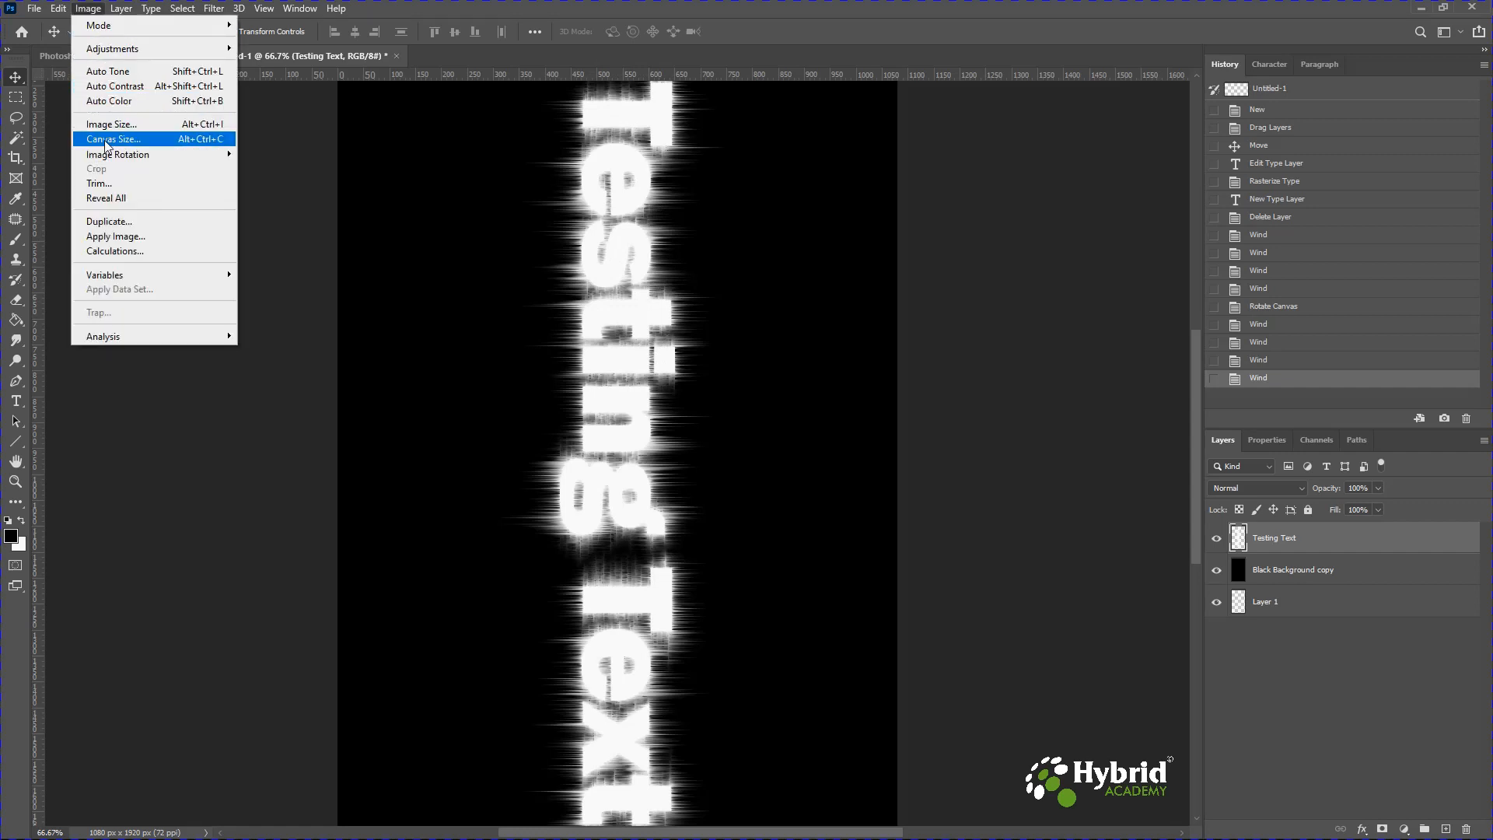
mouse_move(109, 154)
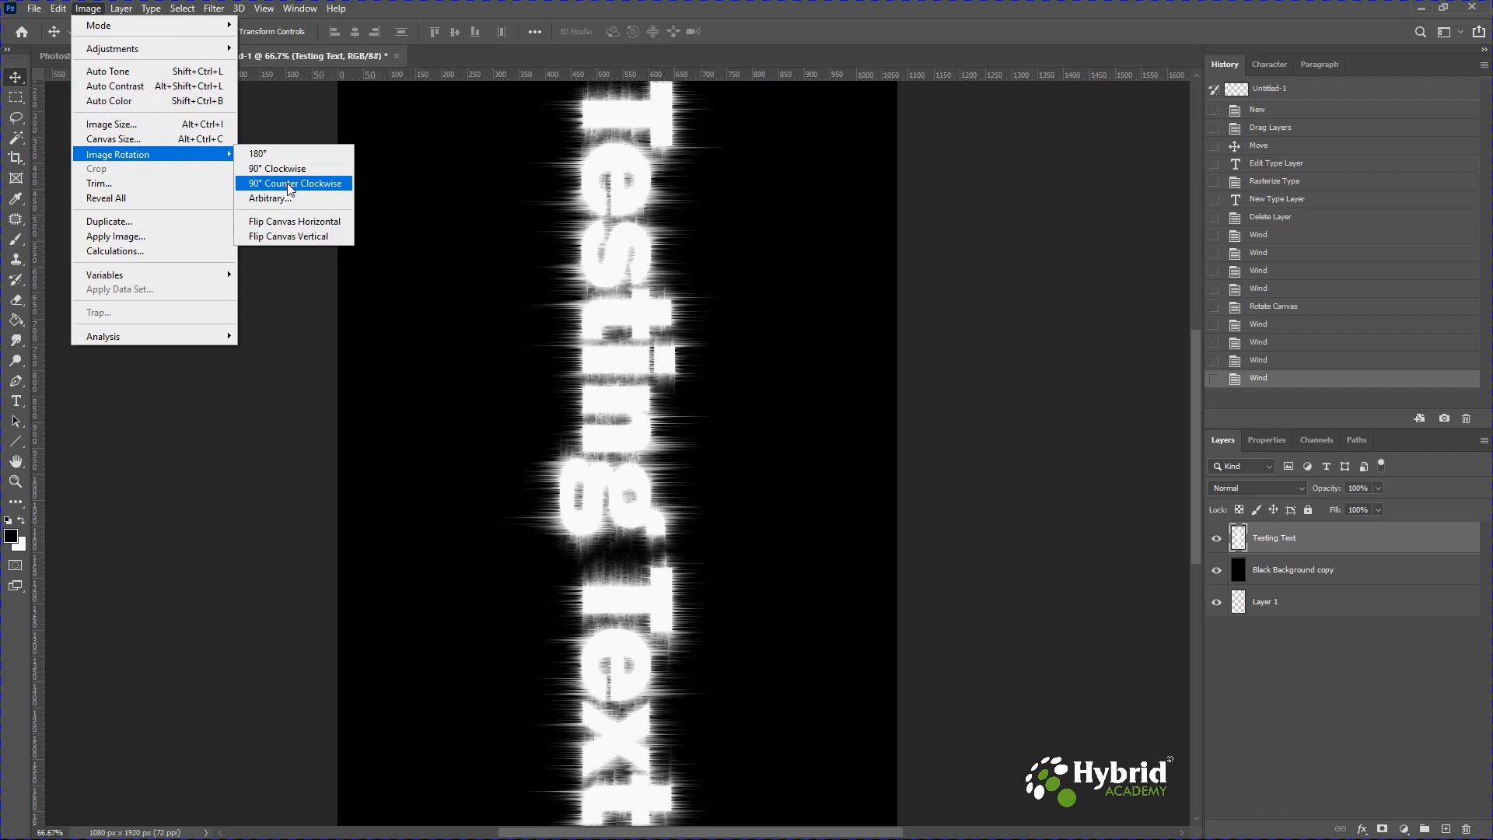
click(289, 184)
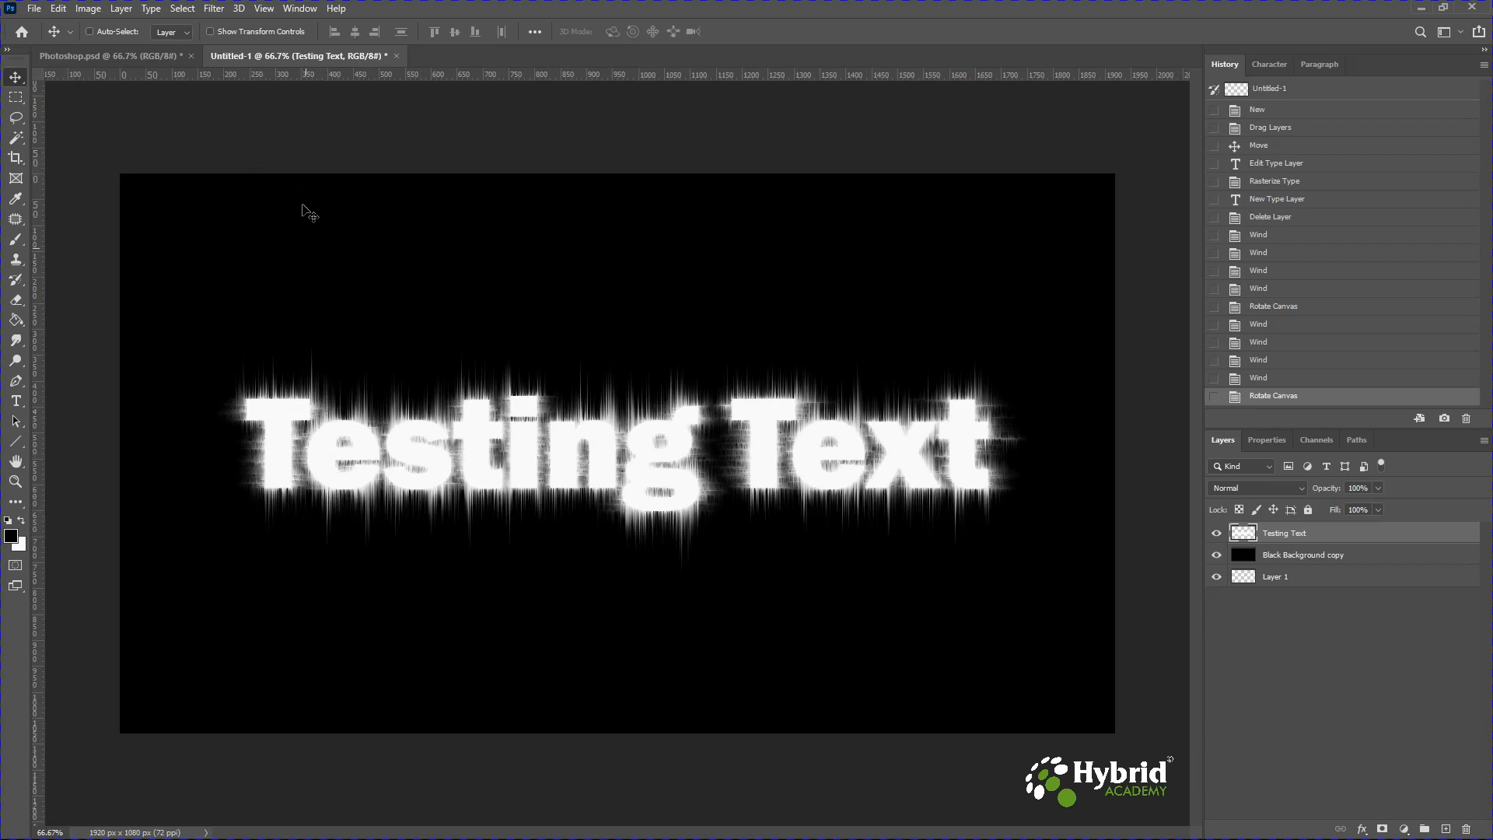
Apply a Gaussian Blur with a 2.0 pixel radius to the text layer.
click(214, 9)
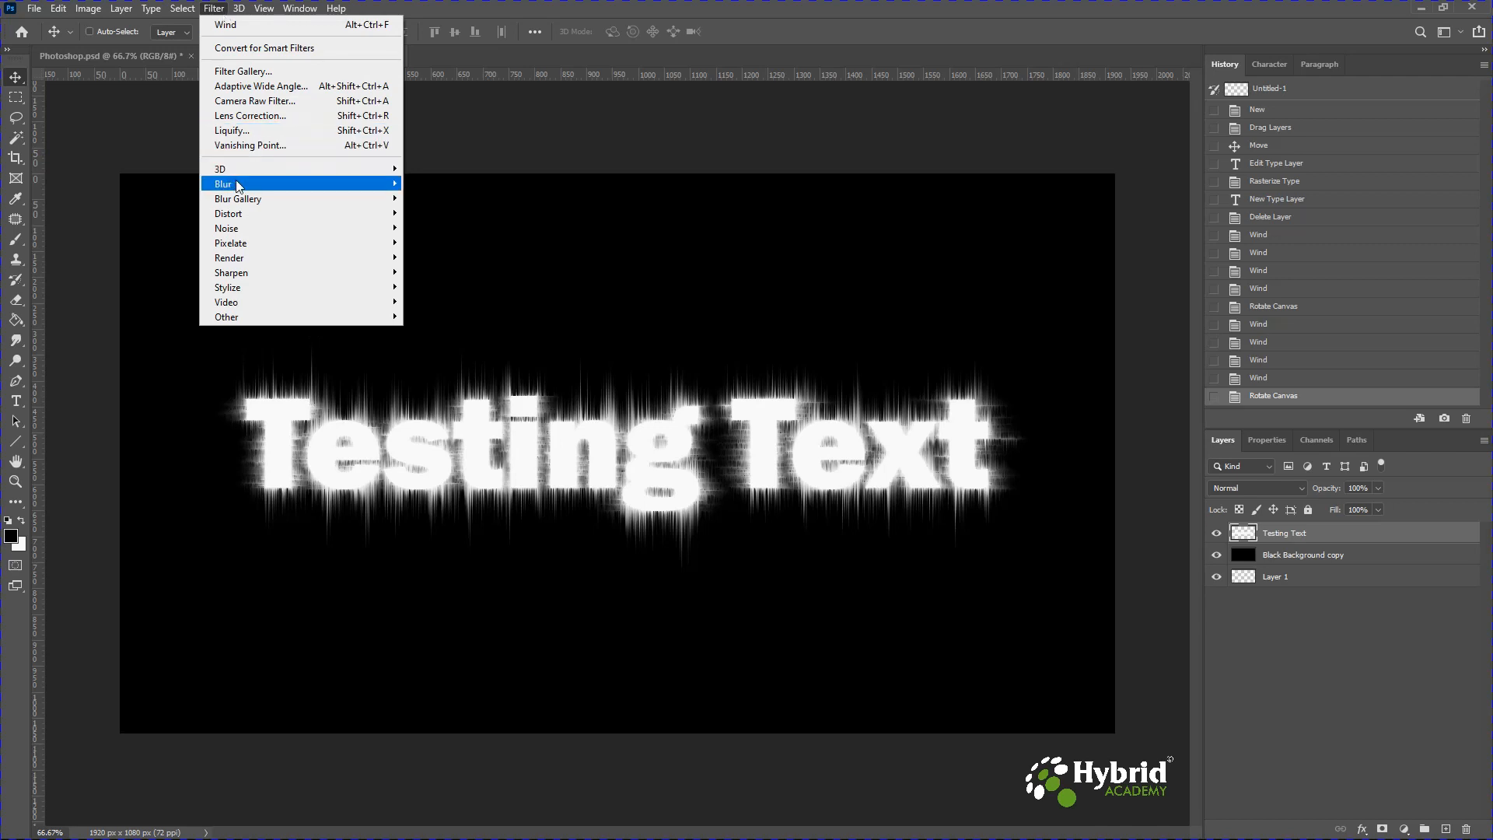
mouse_move(335, 186)
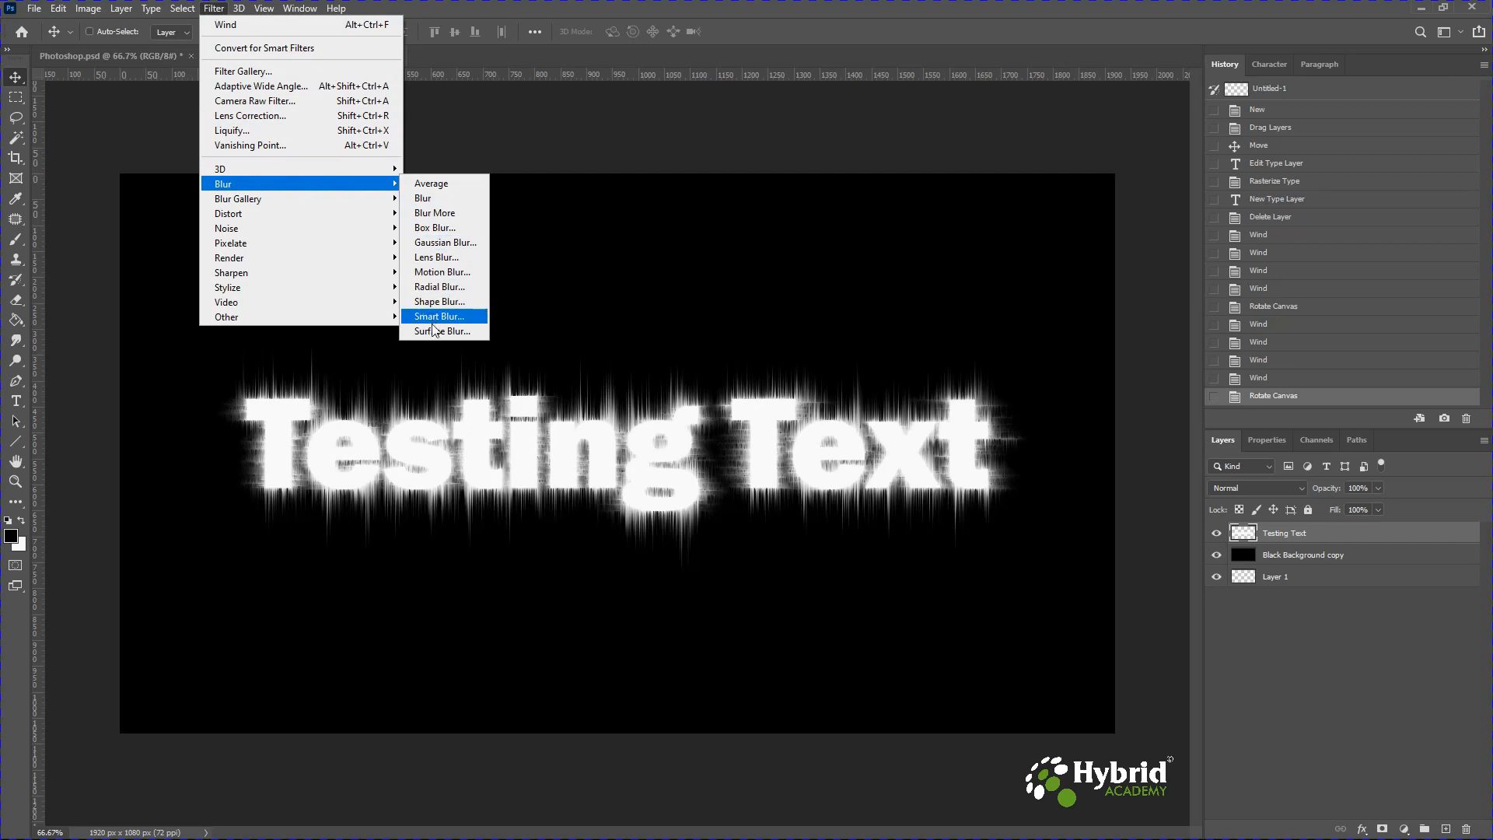
click(465, 247)
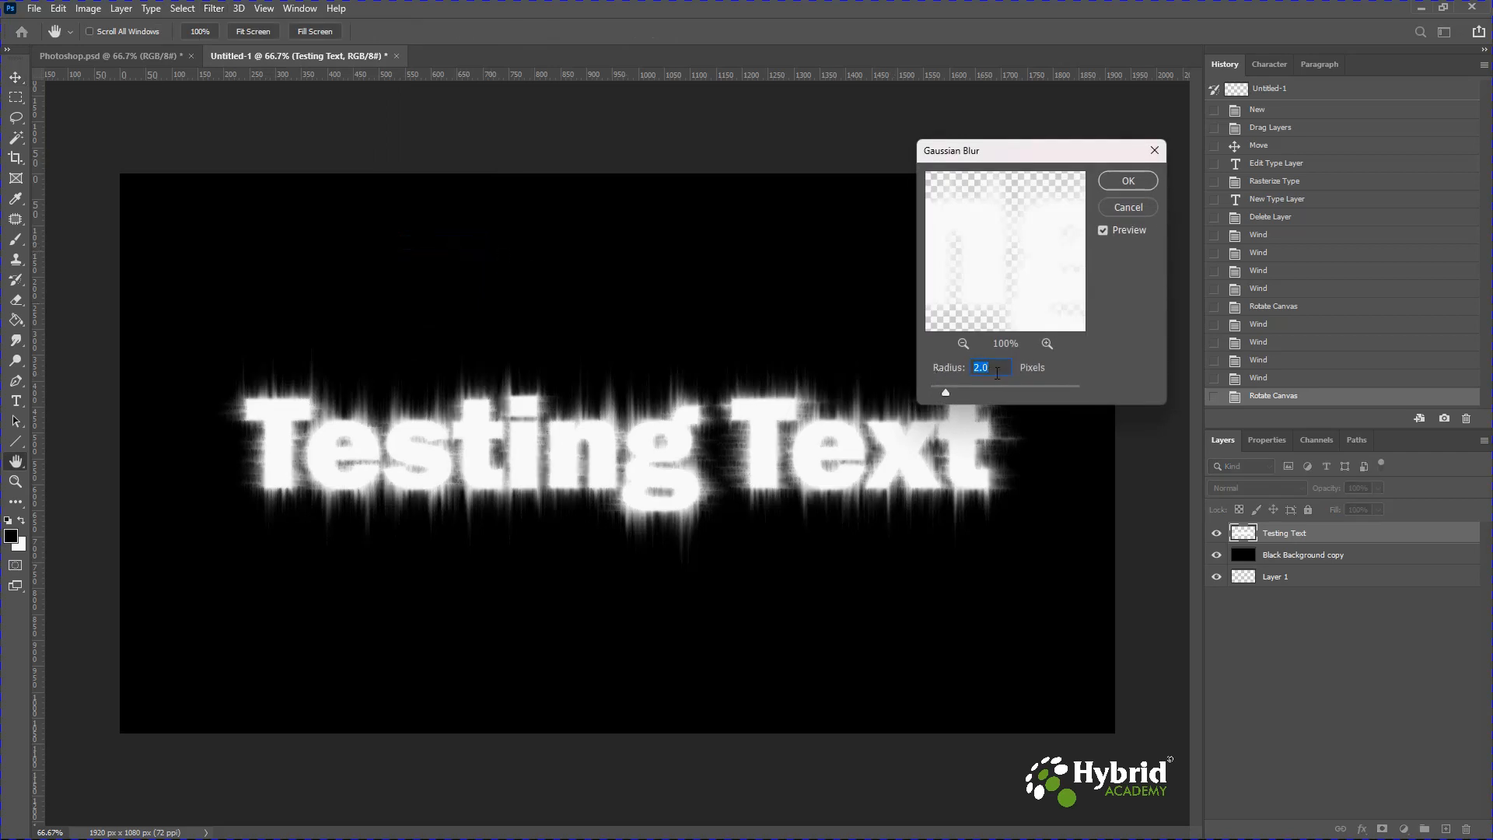
click(1104, 231)
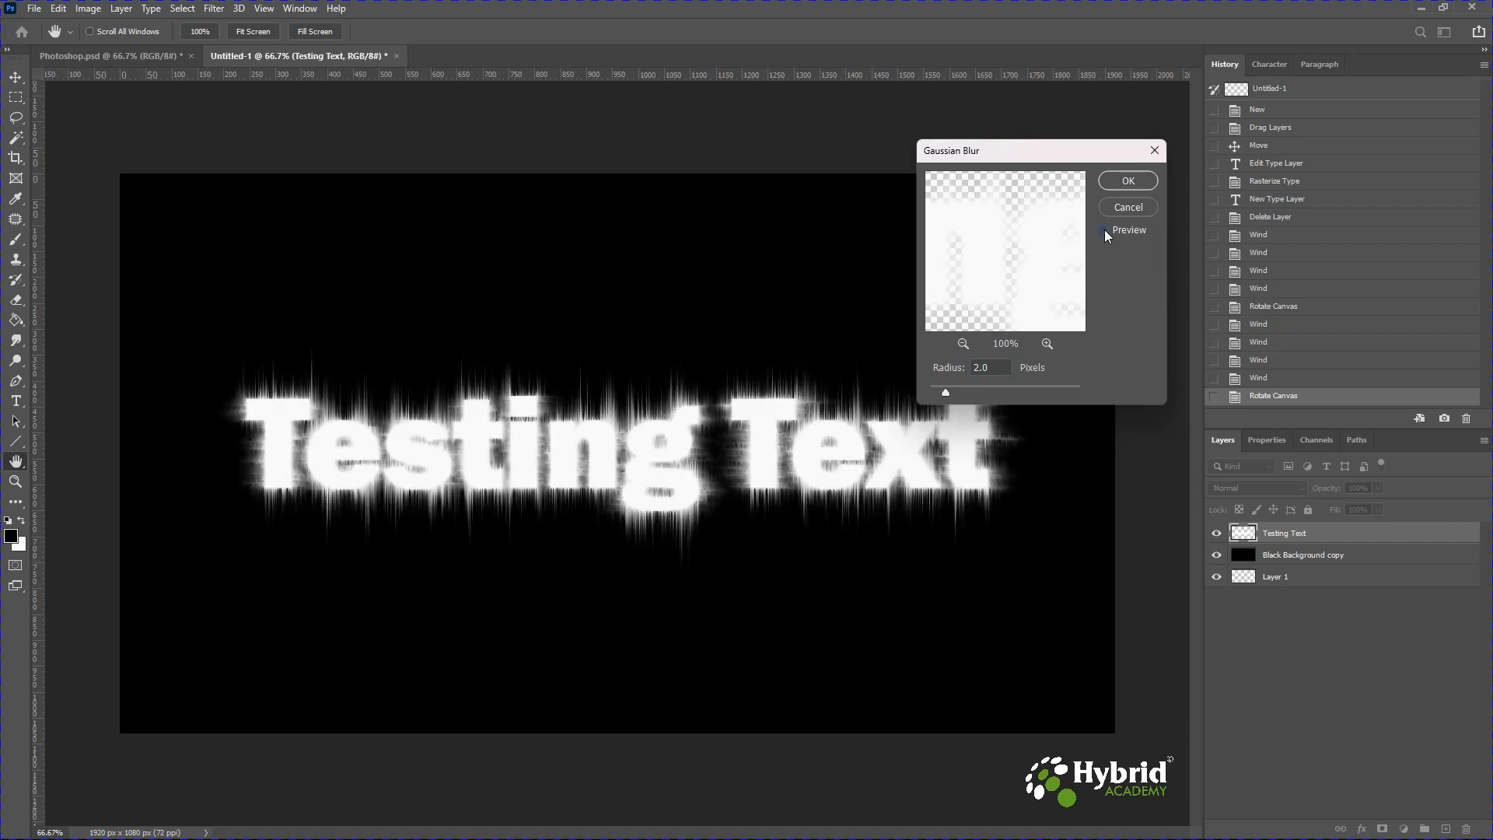
click(1104, 230)
click(1104, 231)
click(1120, 182)
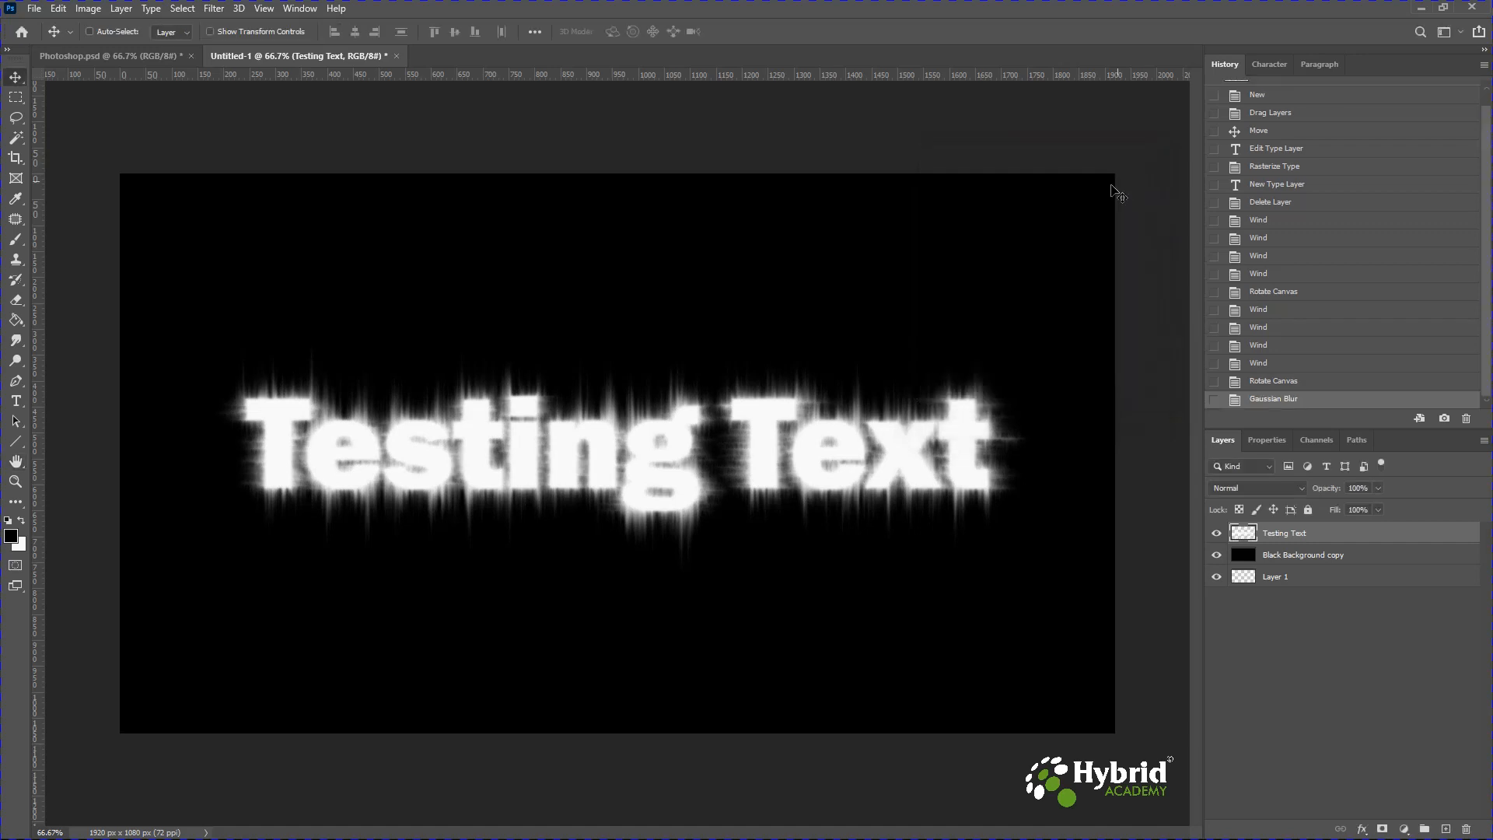
Apply the Distort Ripple filter with amount 100% and Medium size to the text.
click(219, 10)
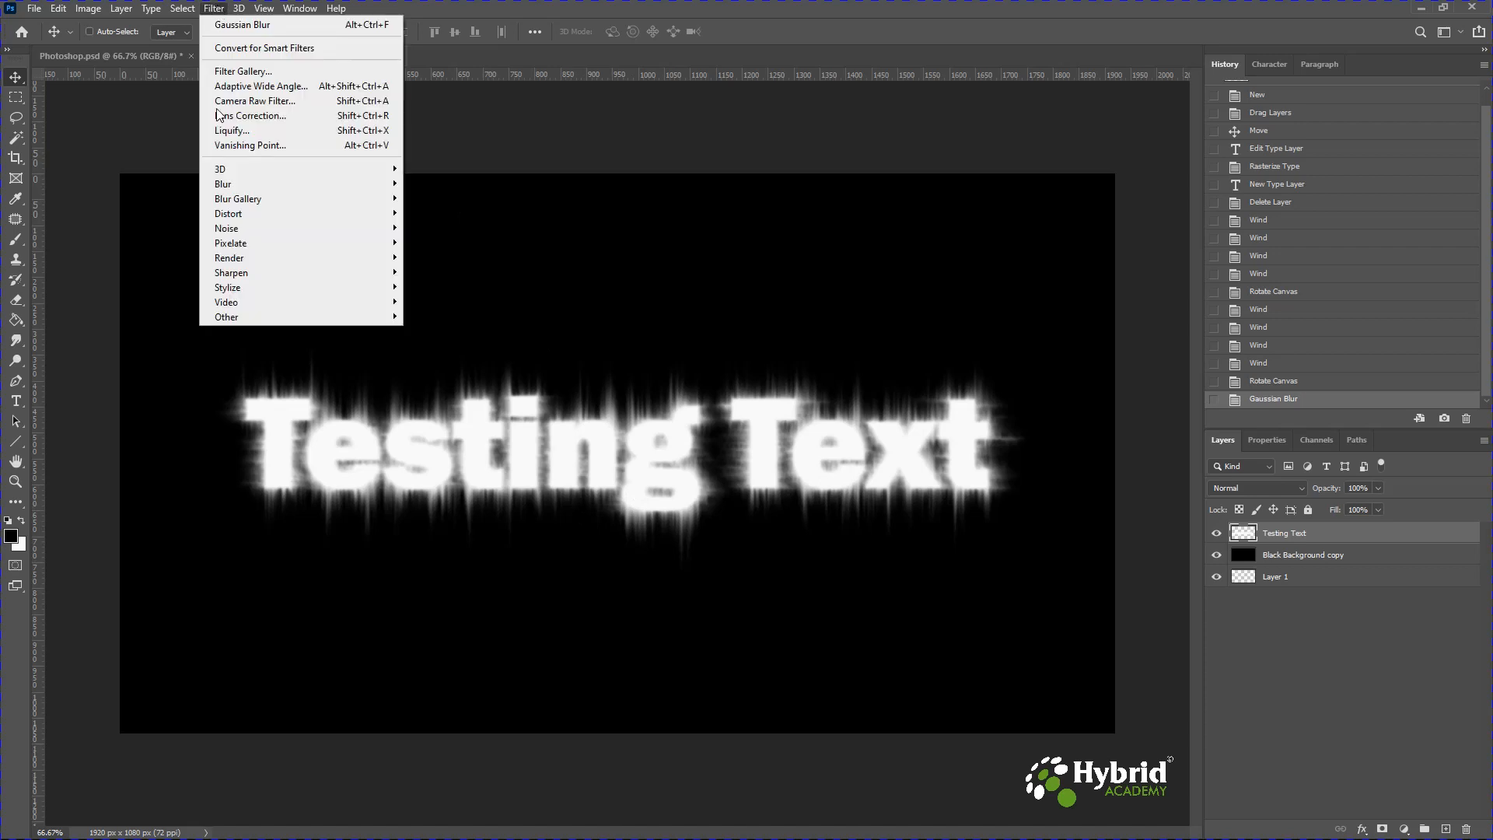
mouse_move(285, 218)
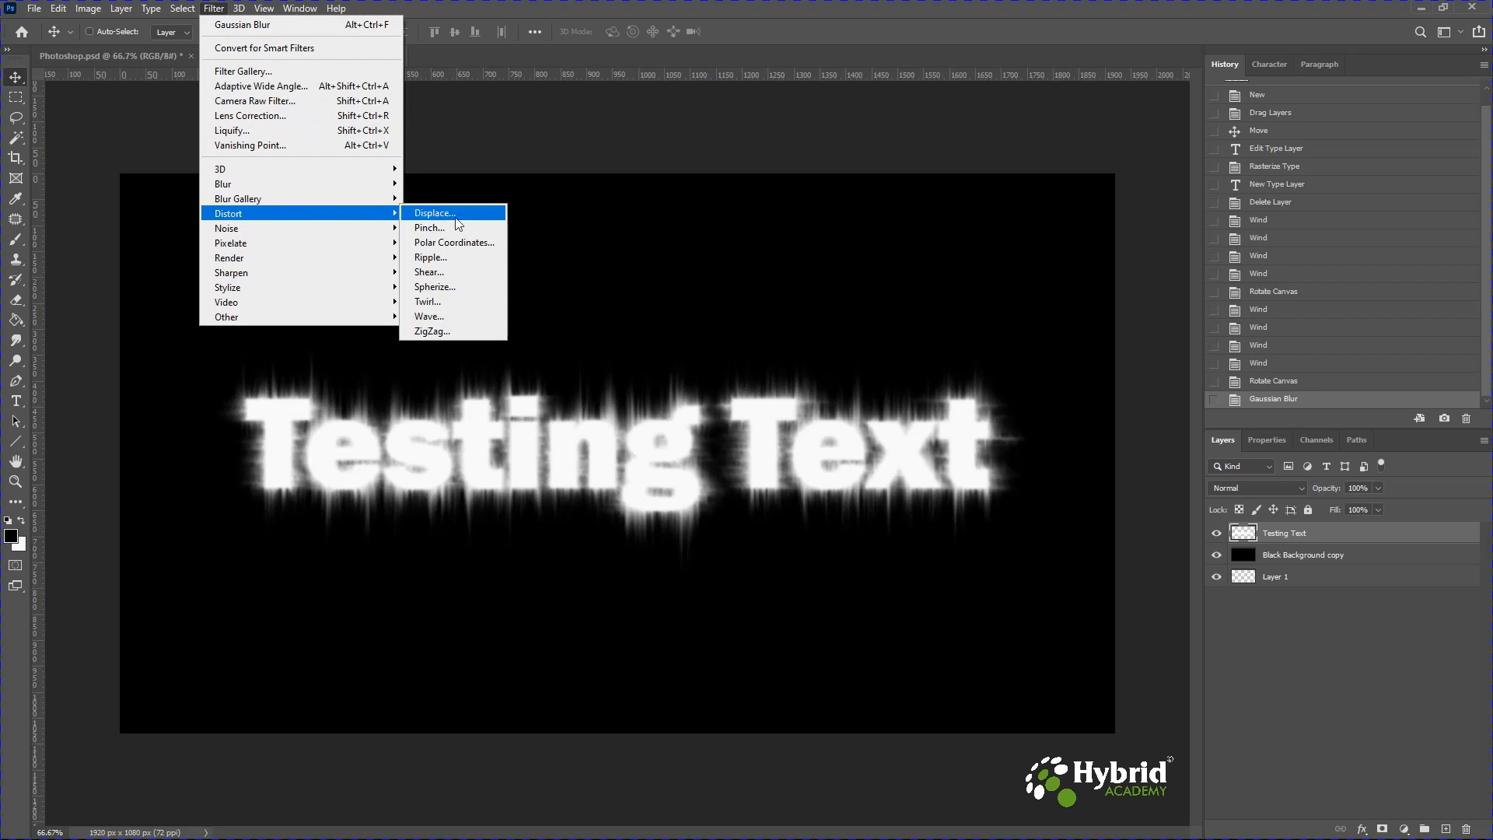
click(432, 257)
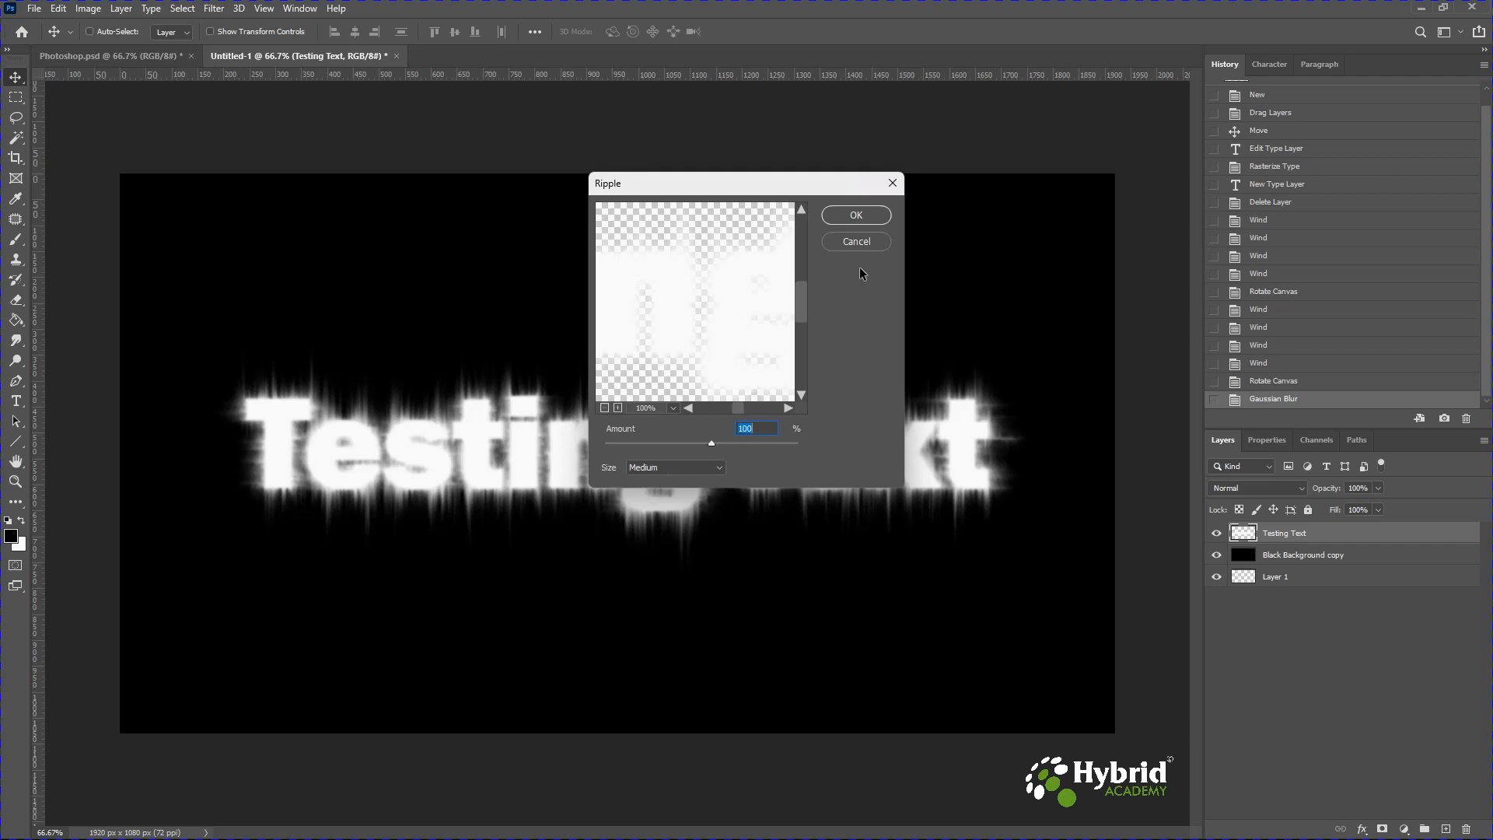
click(855, 216)
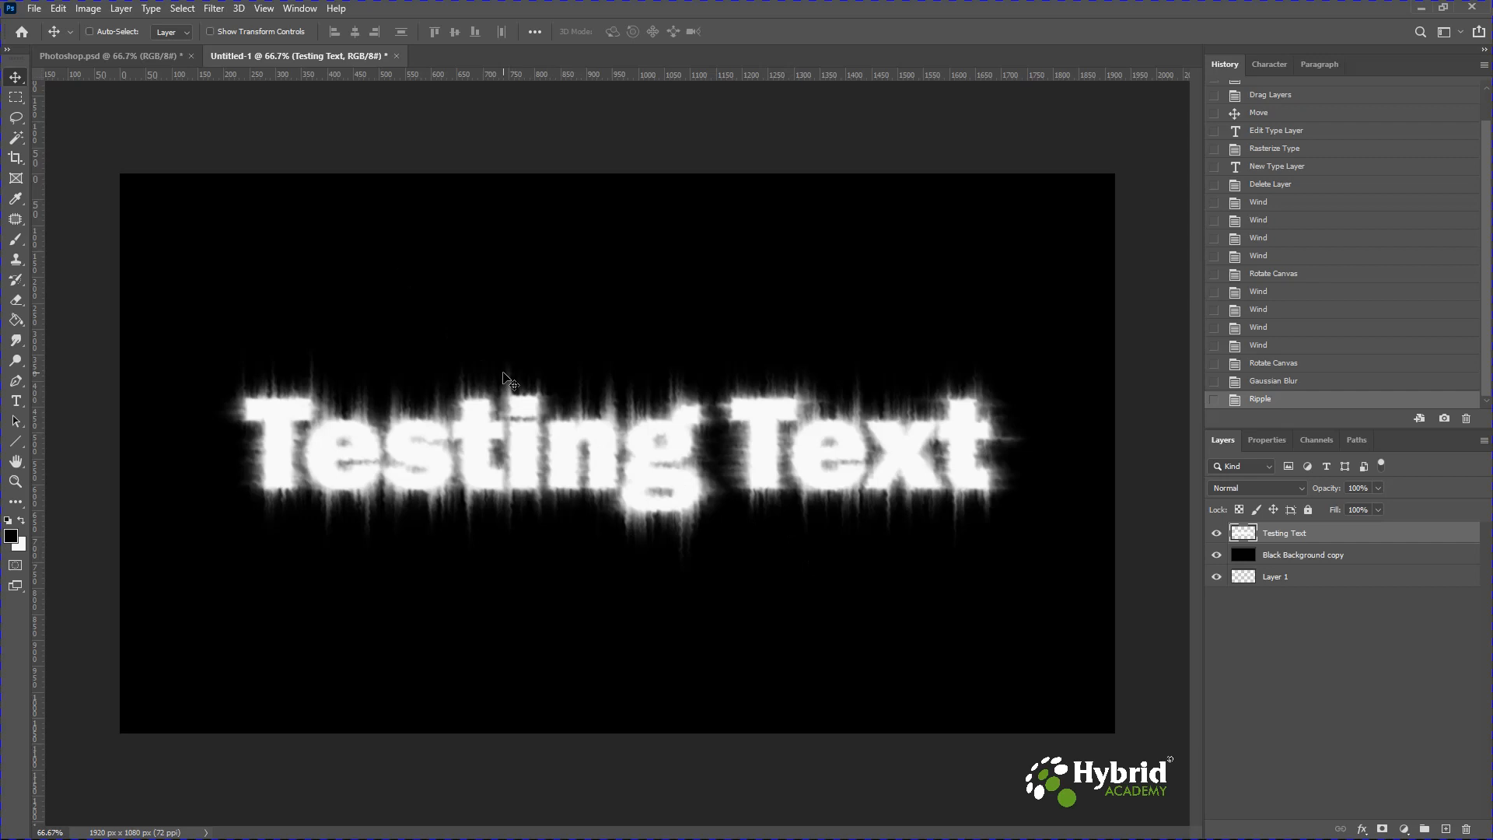
Convert the document to Grayscale mode, merging the layers and discarding colour information.
click(90, 9)
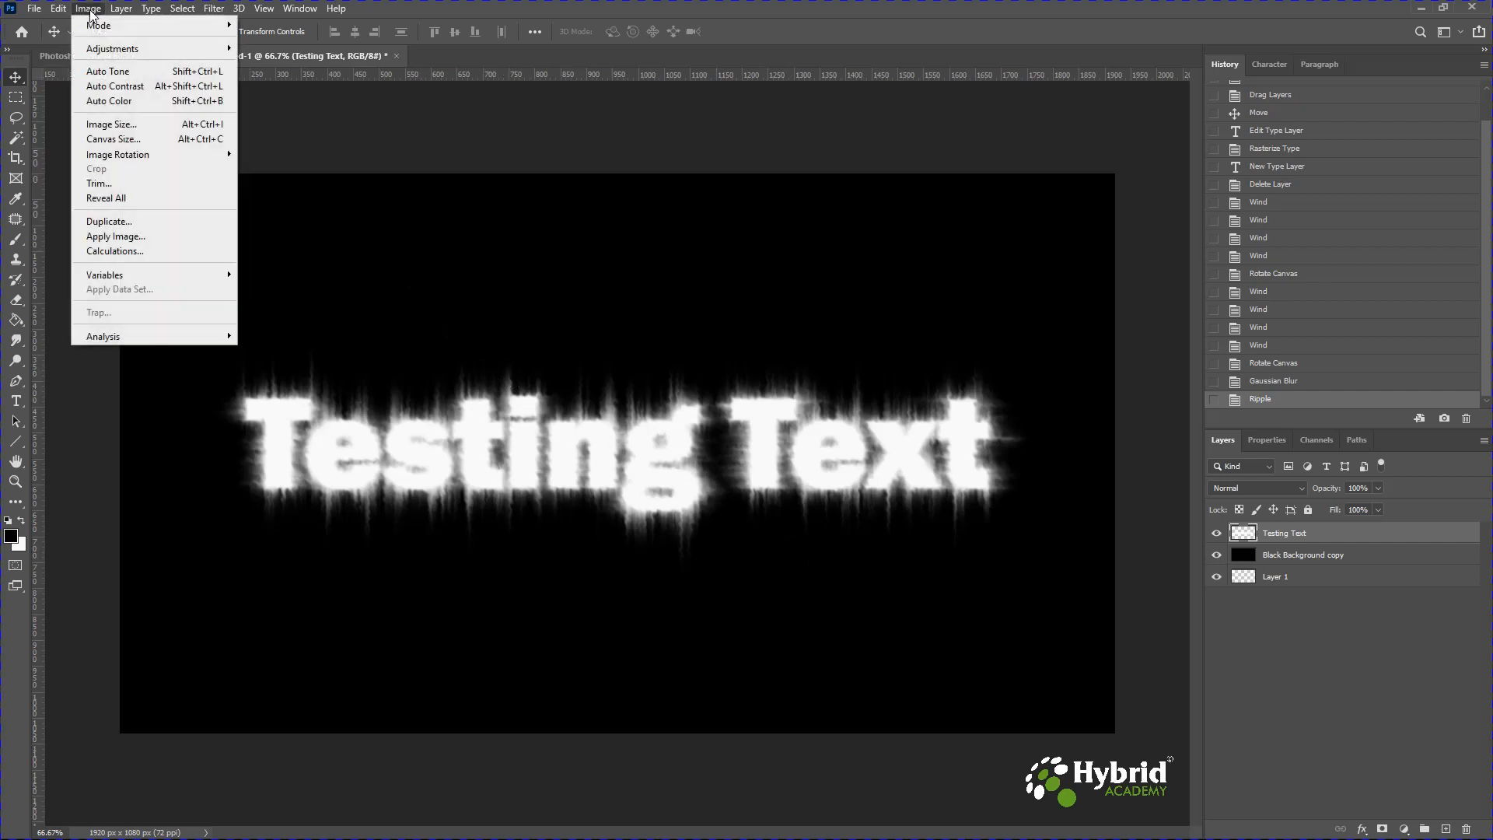
mouse_move(92, 29)
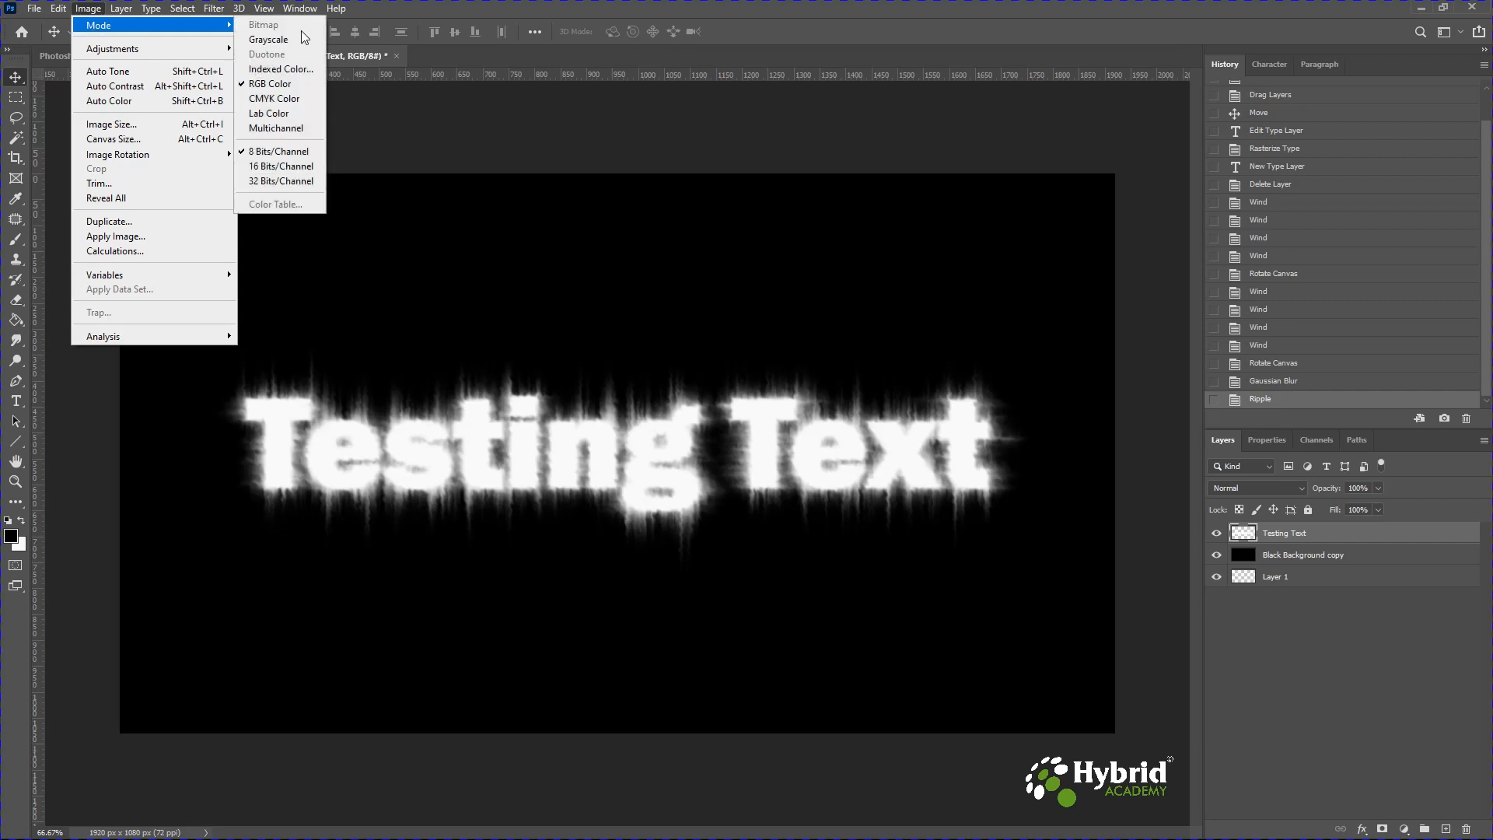
click(281, 41)
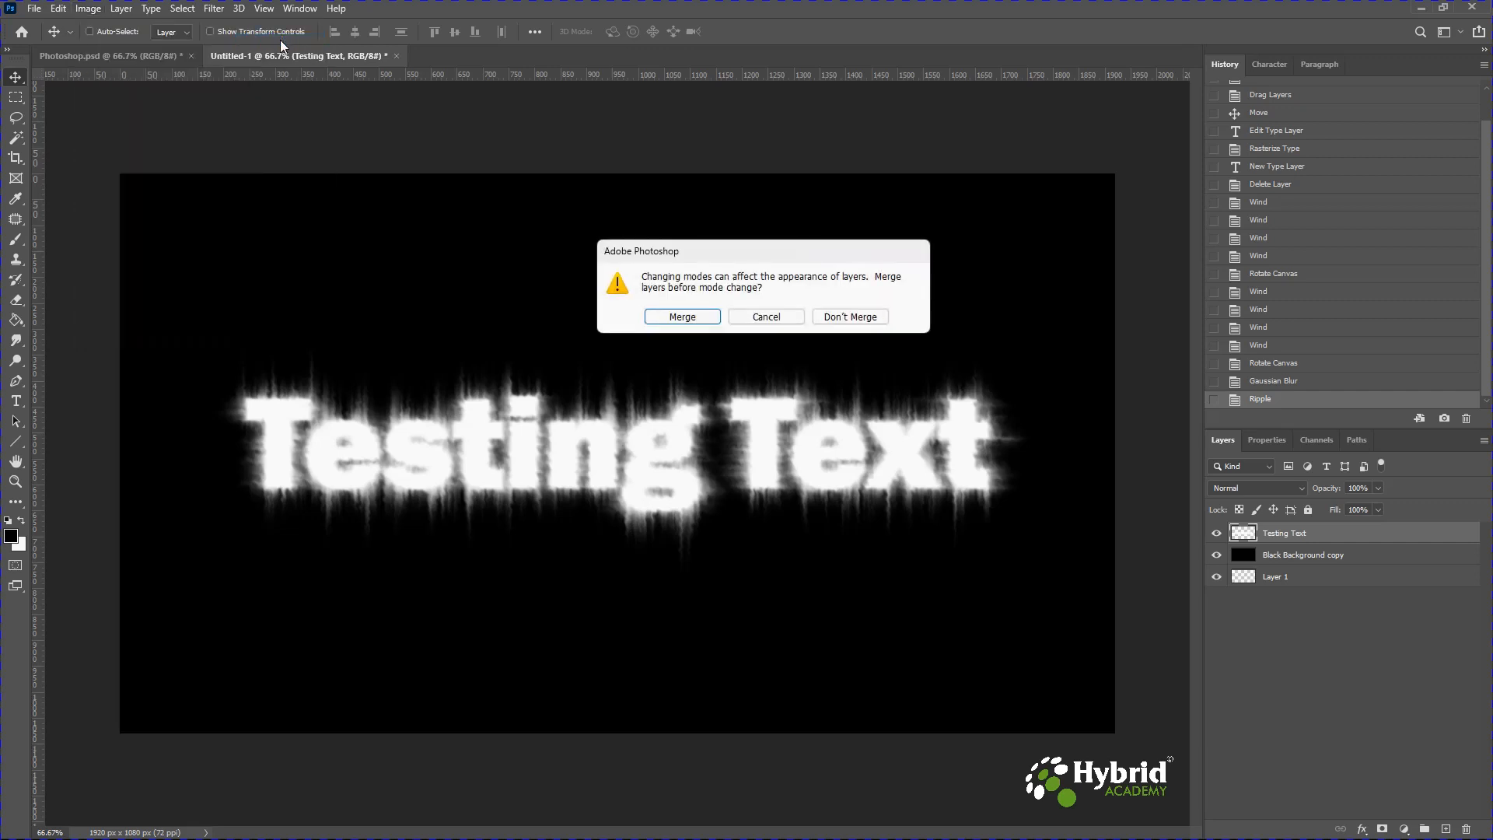
click(675, 320)
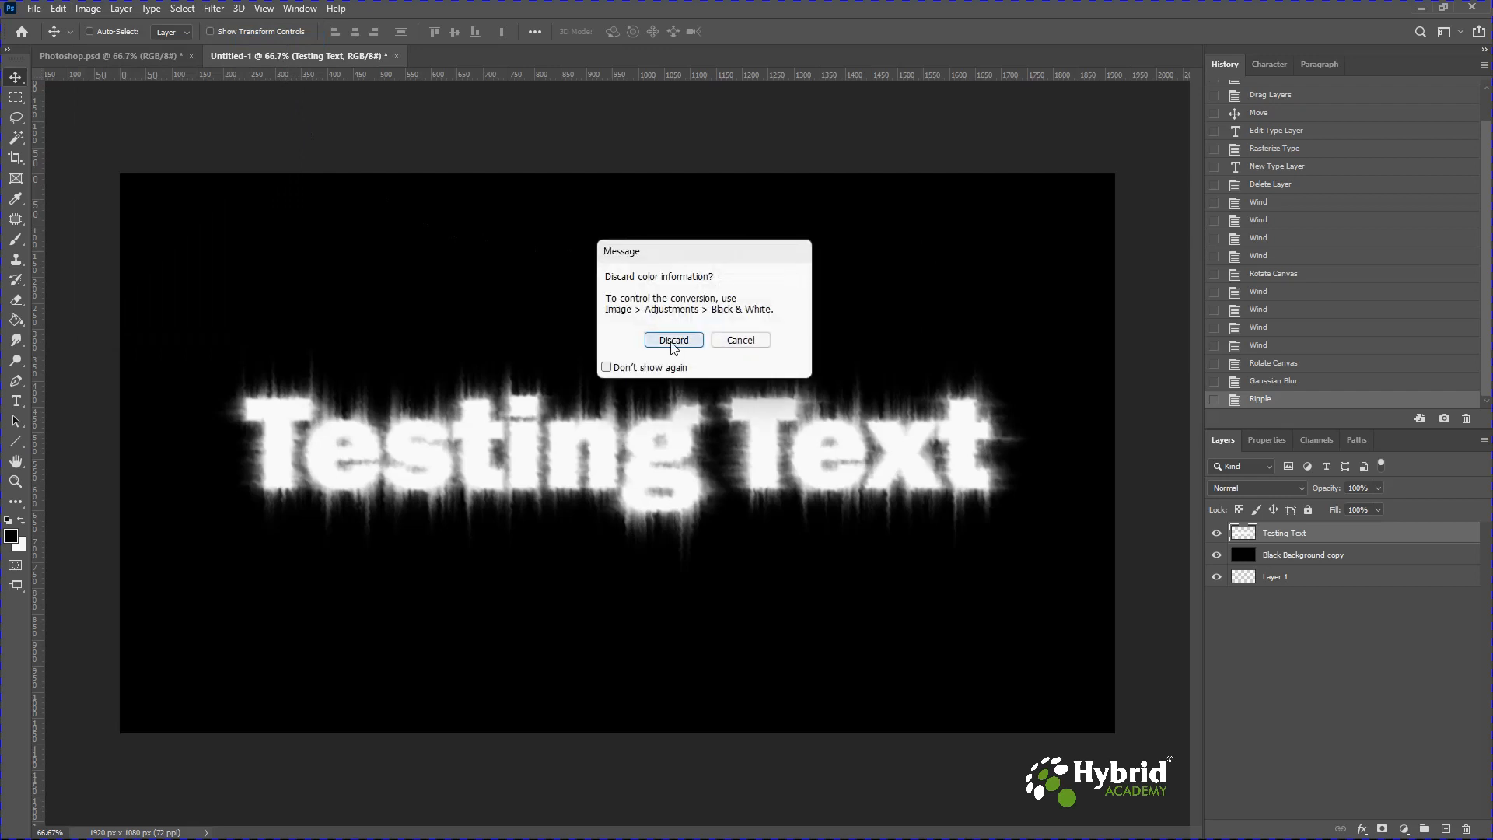
click(674, 342)
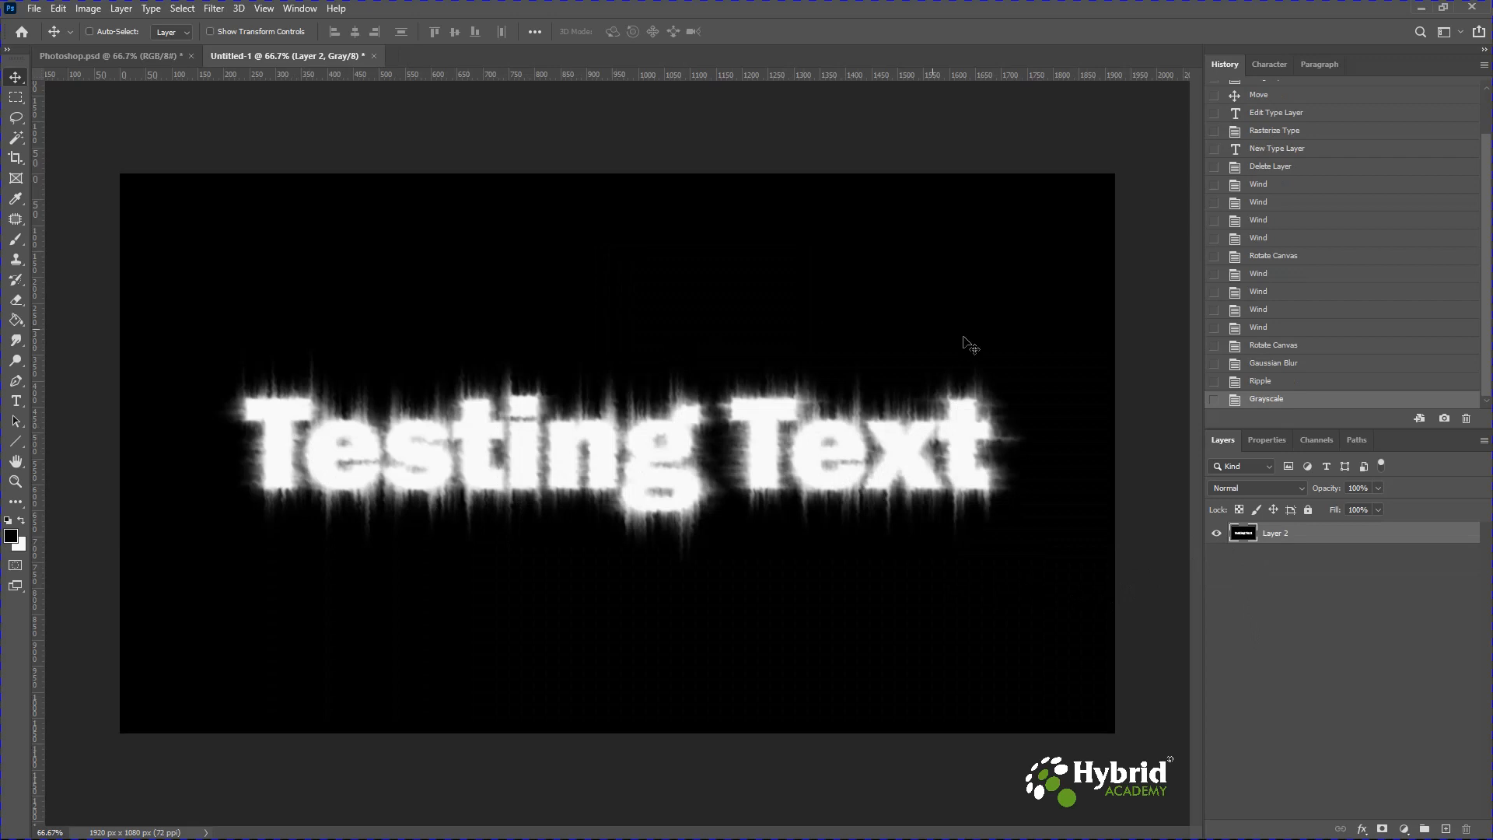
click(1218, 535)
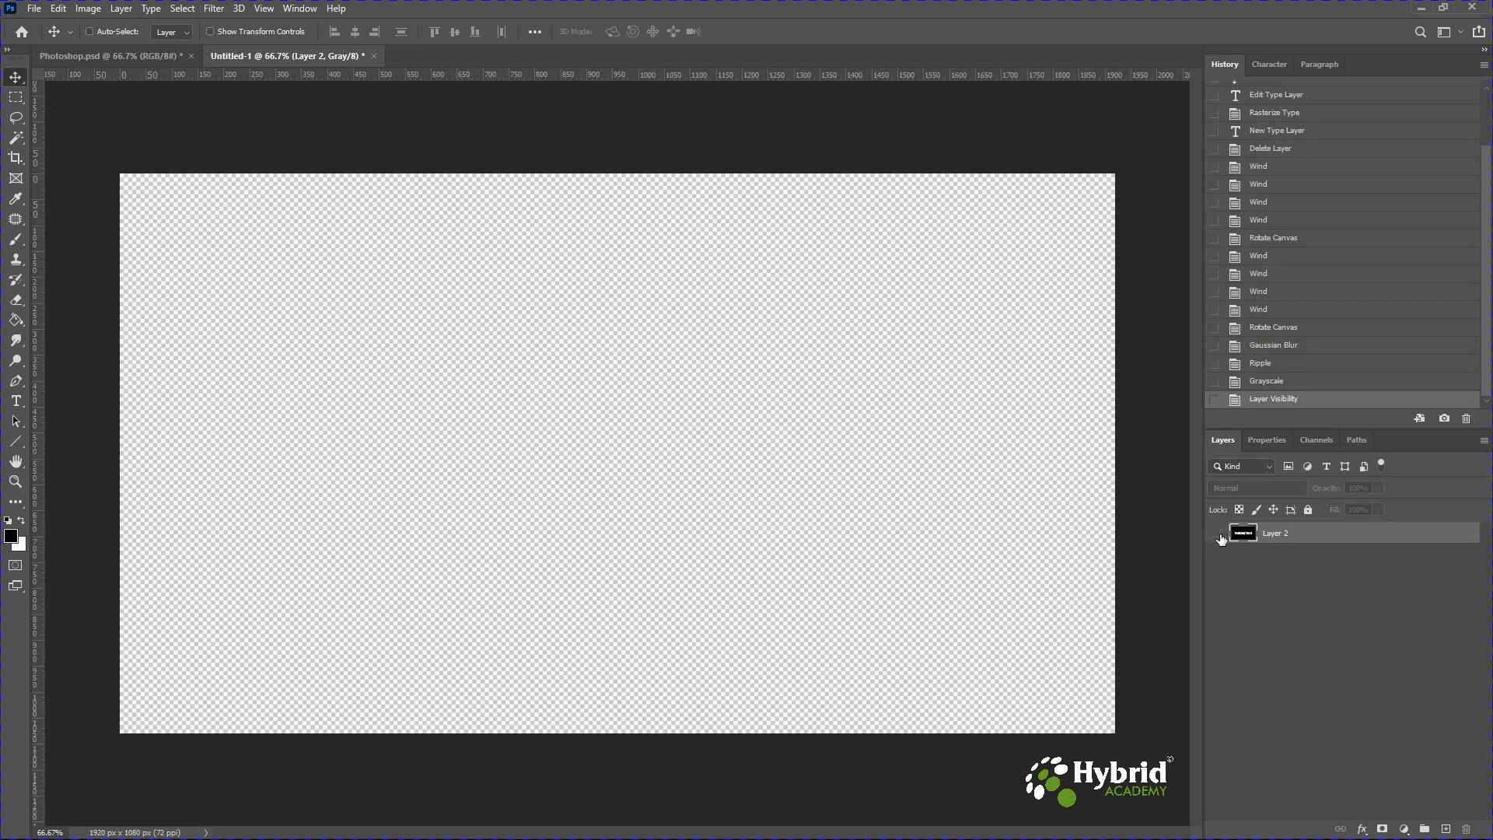
click(1219, 534)
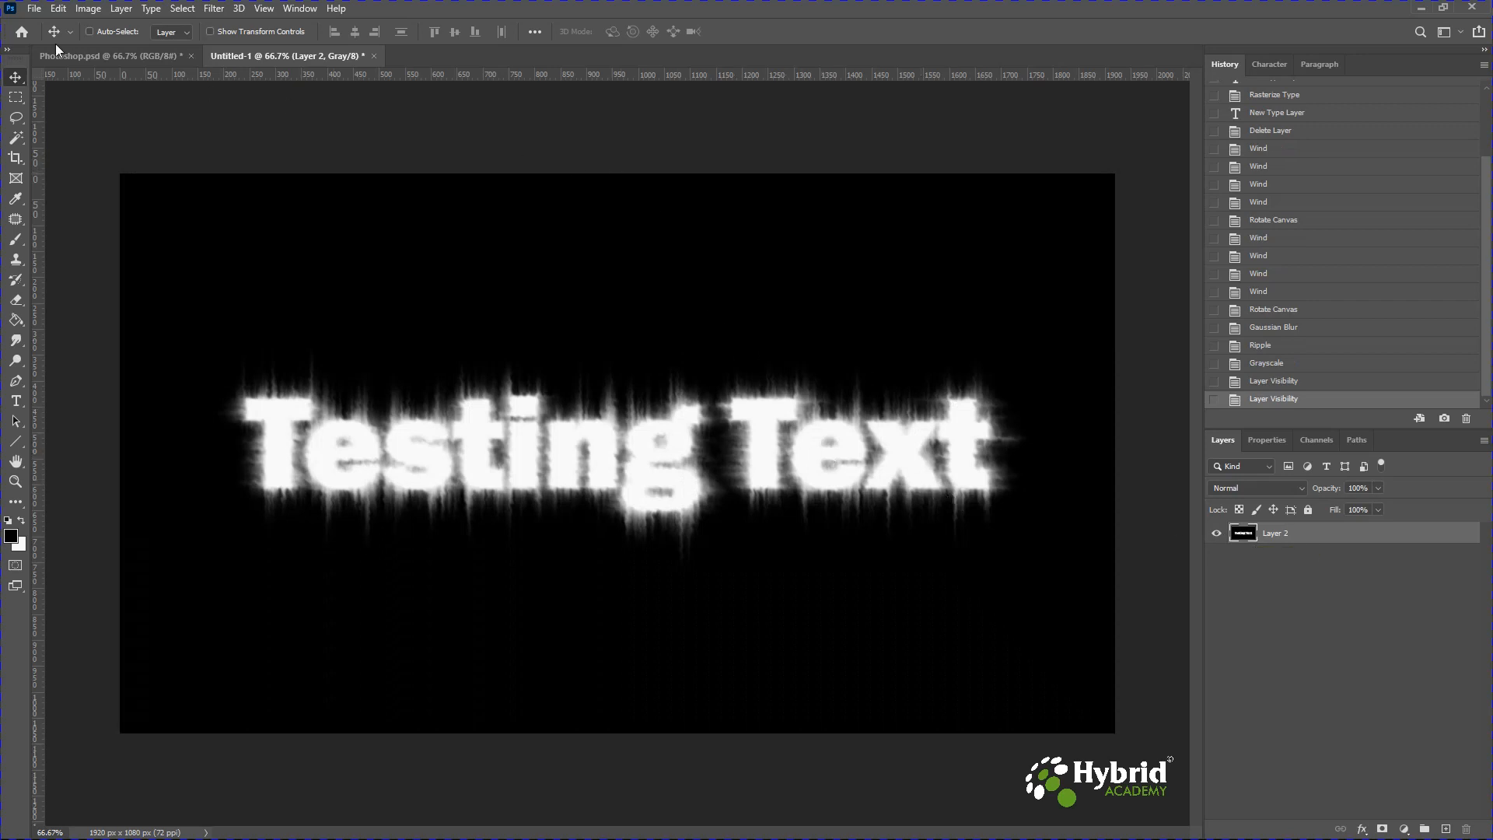
Convert the image to Indexed Color mode, flattening the layers.
click(84, 9)
mouse_move(120, 35)
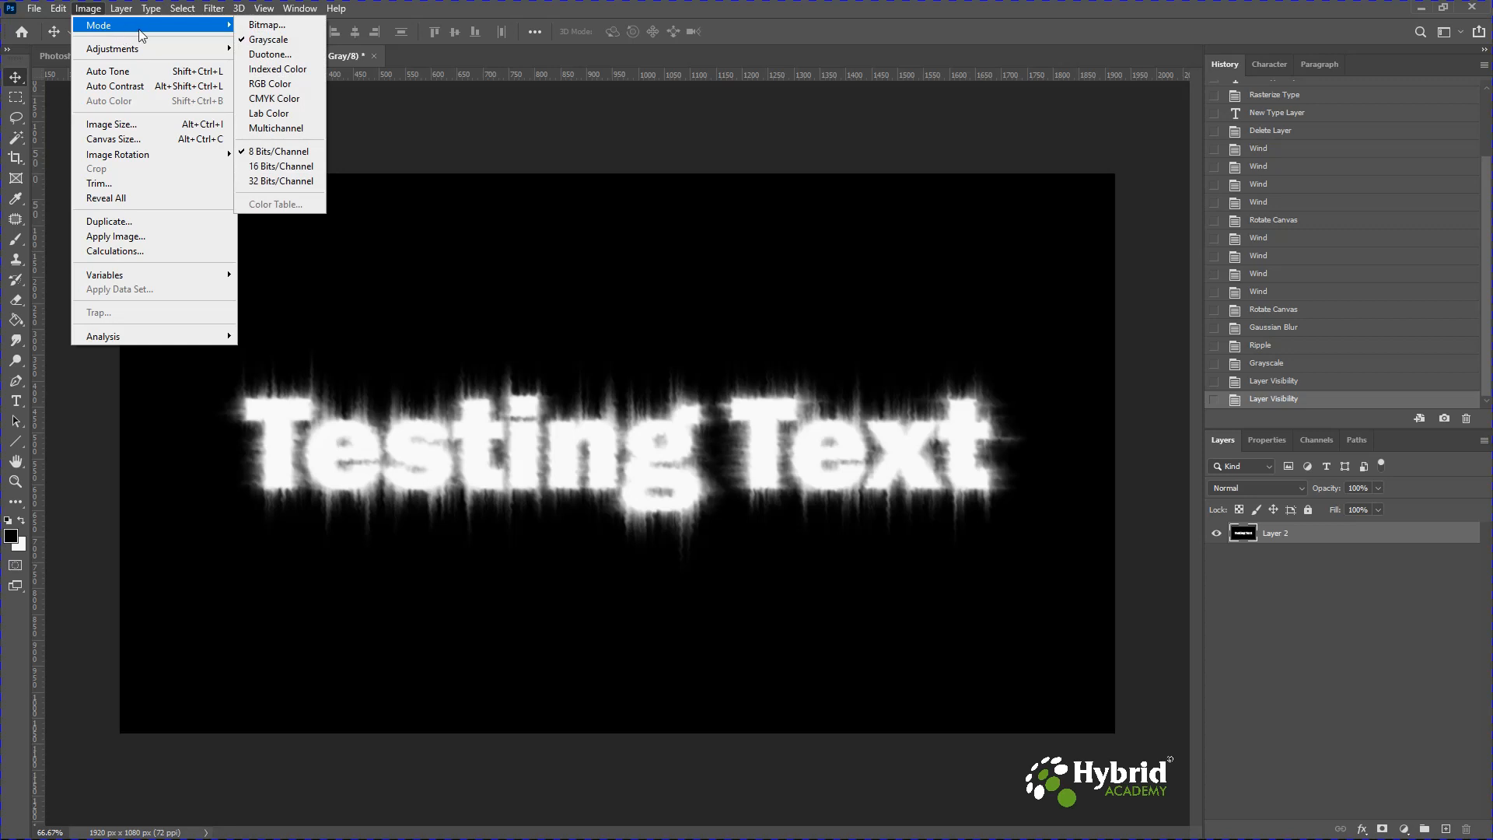
click(280, 71)
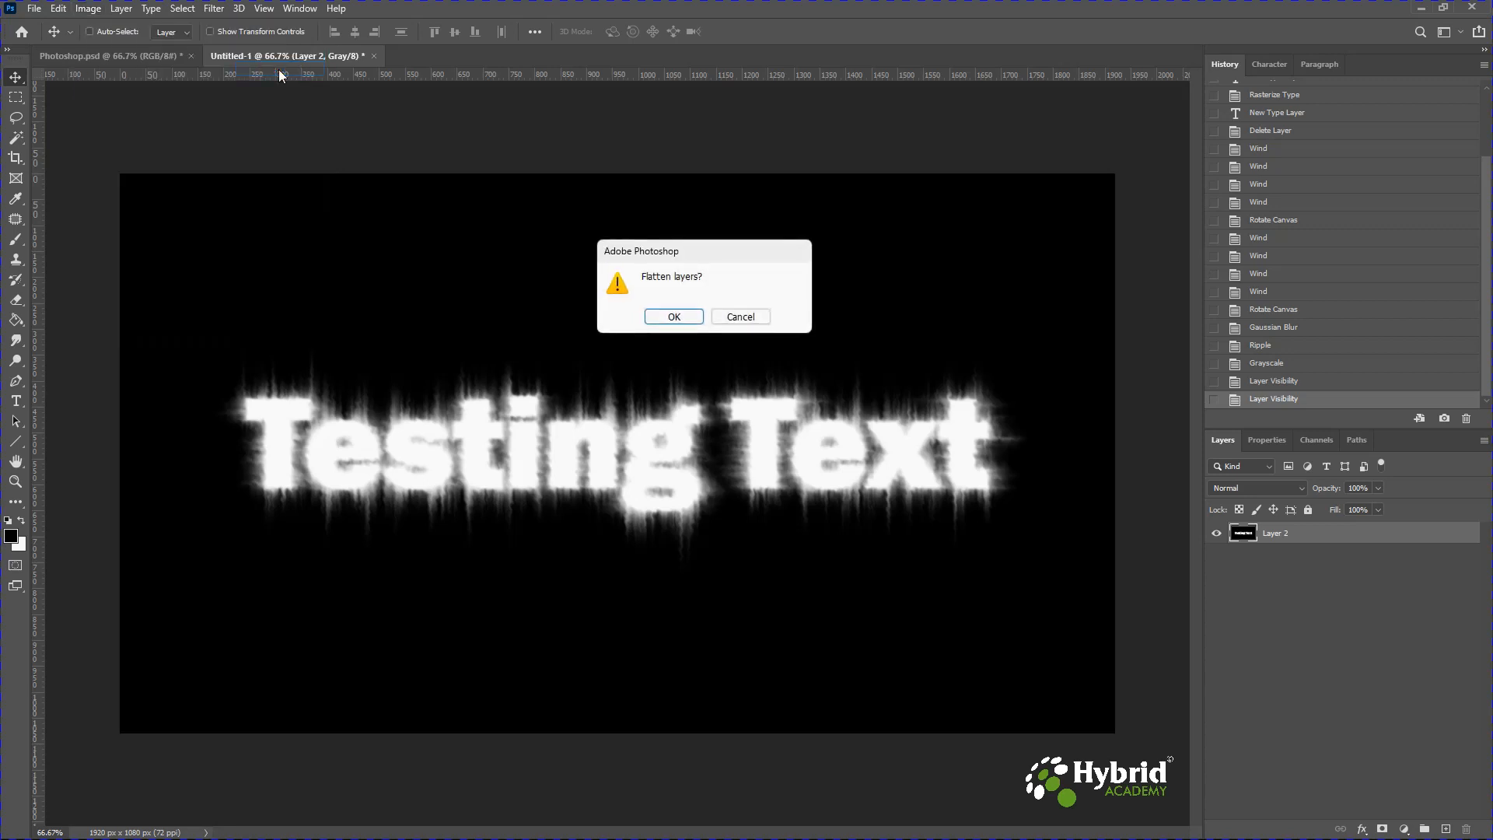
click(675, 317)
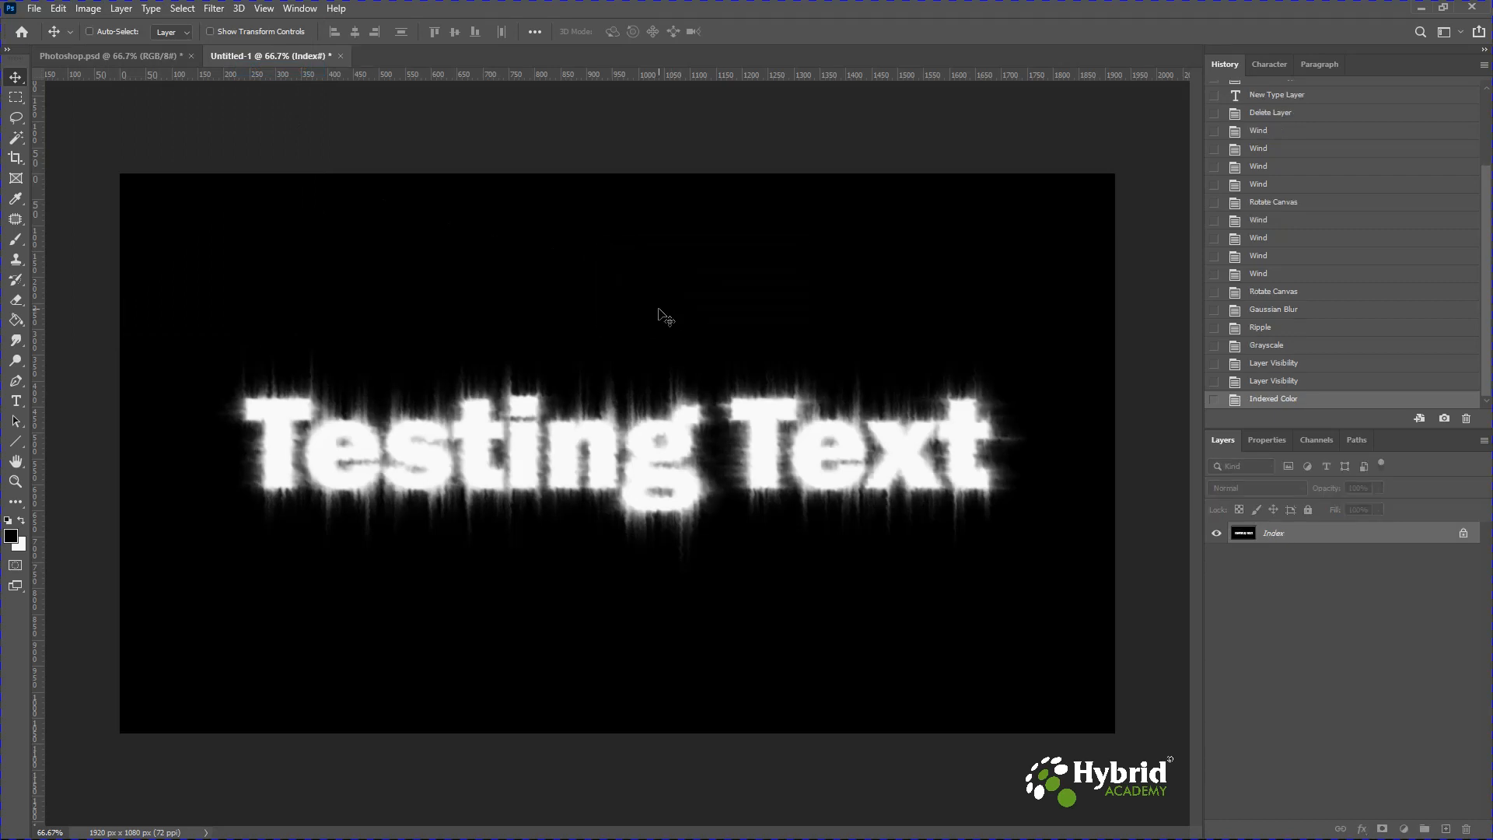
Apply the Black Body colour table to the indexed image.
click(88, 9)
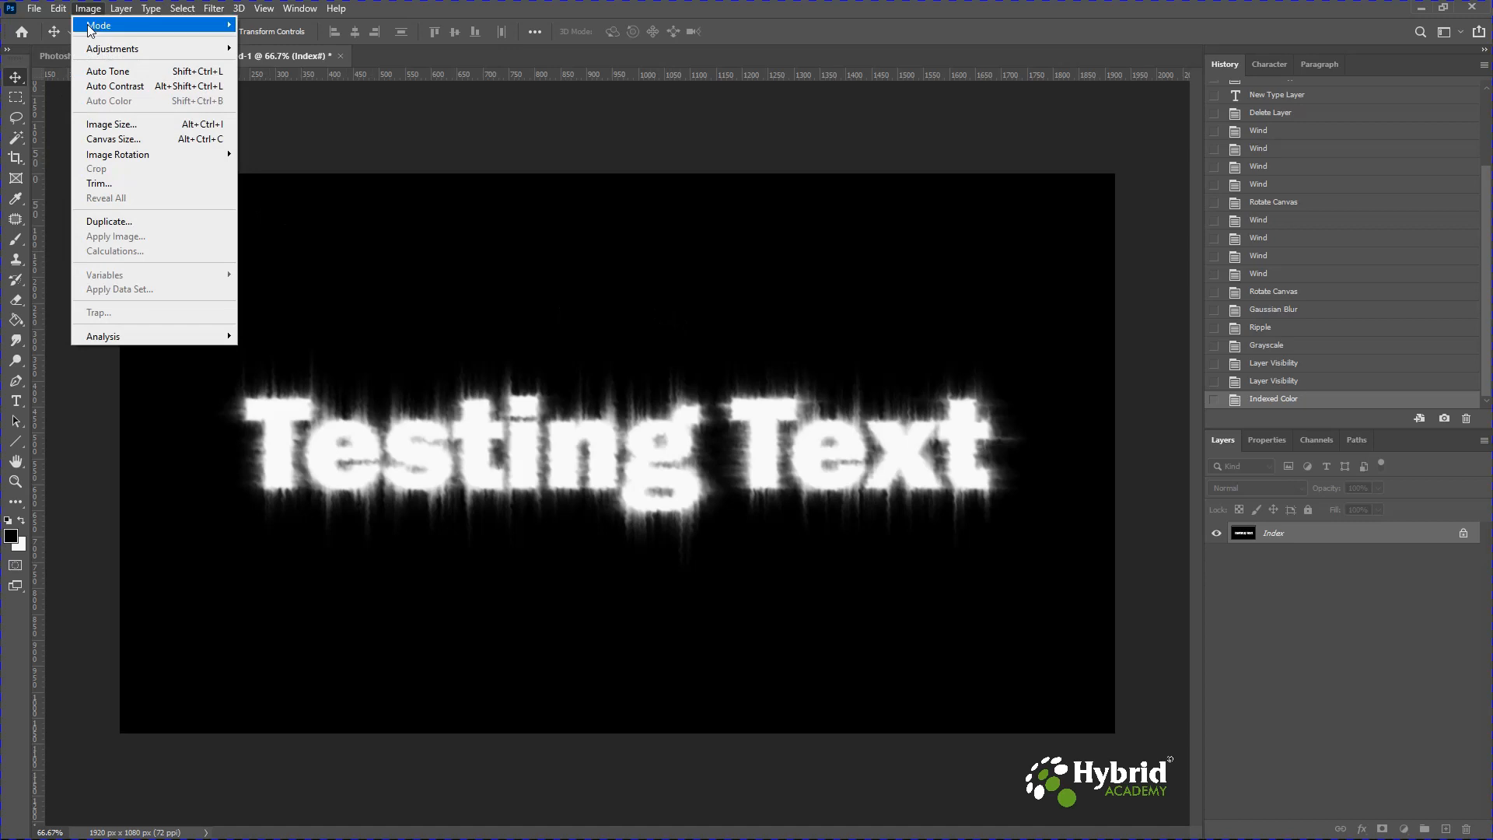
mouse_move(91, 28)
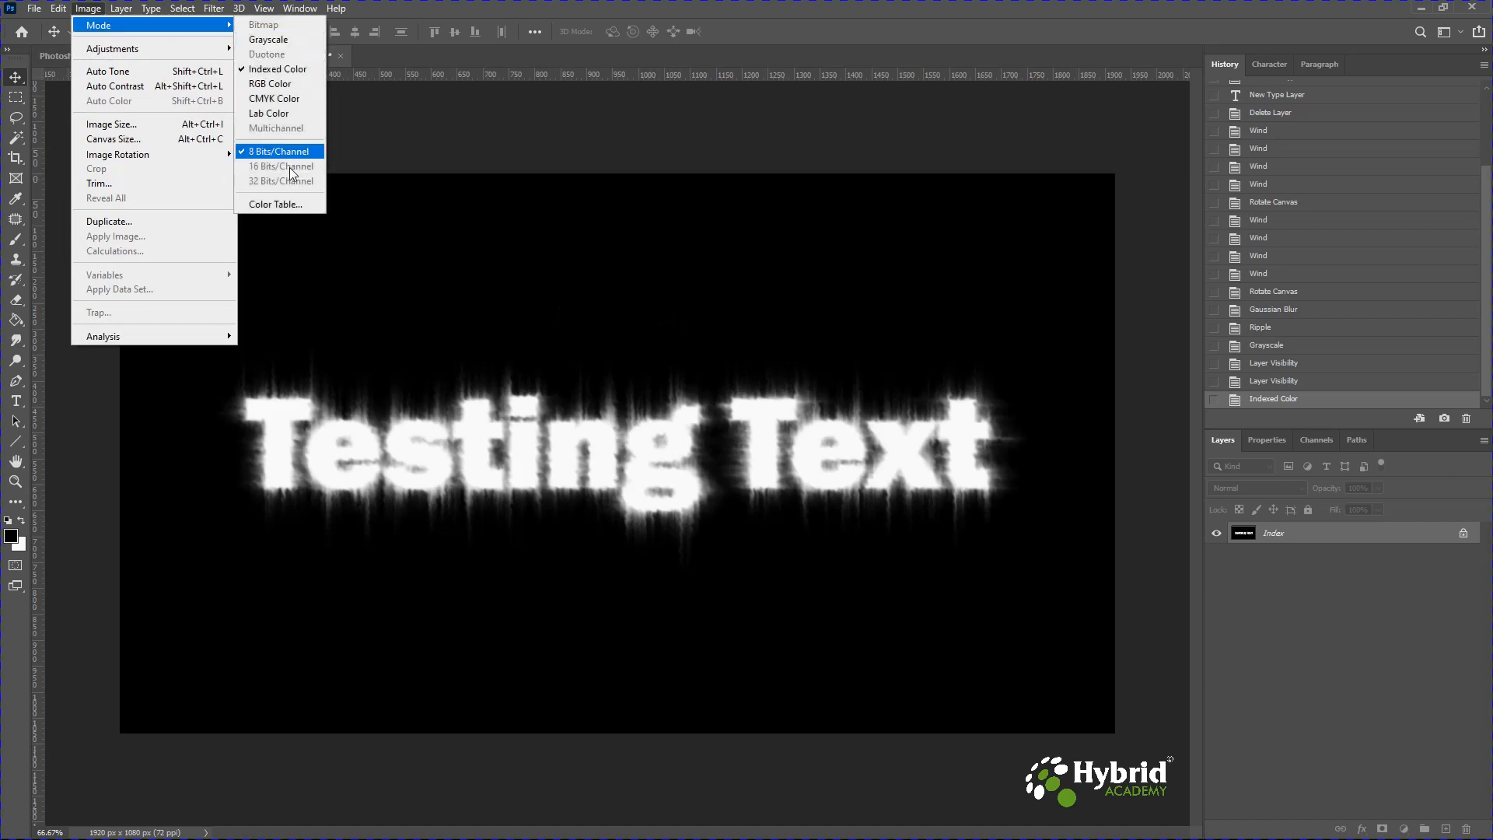
click(286, 205)
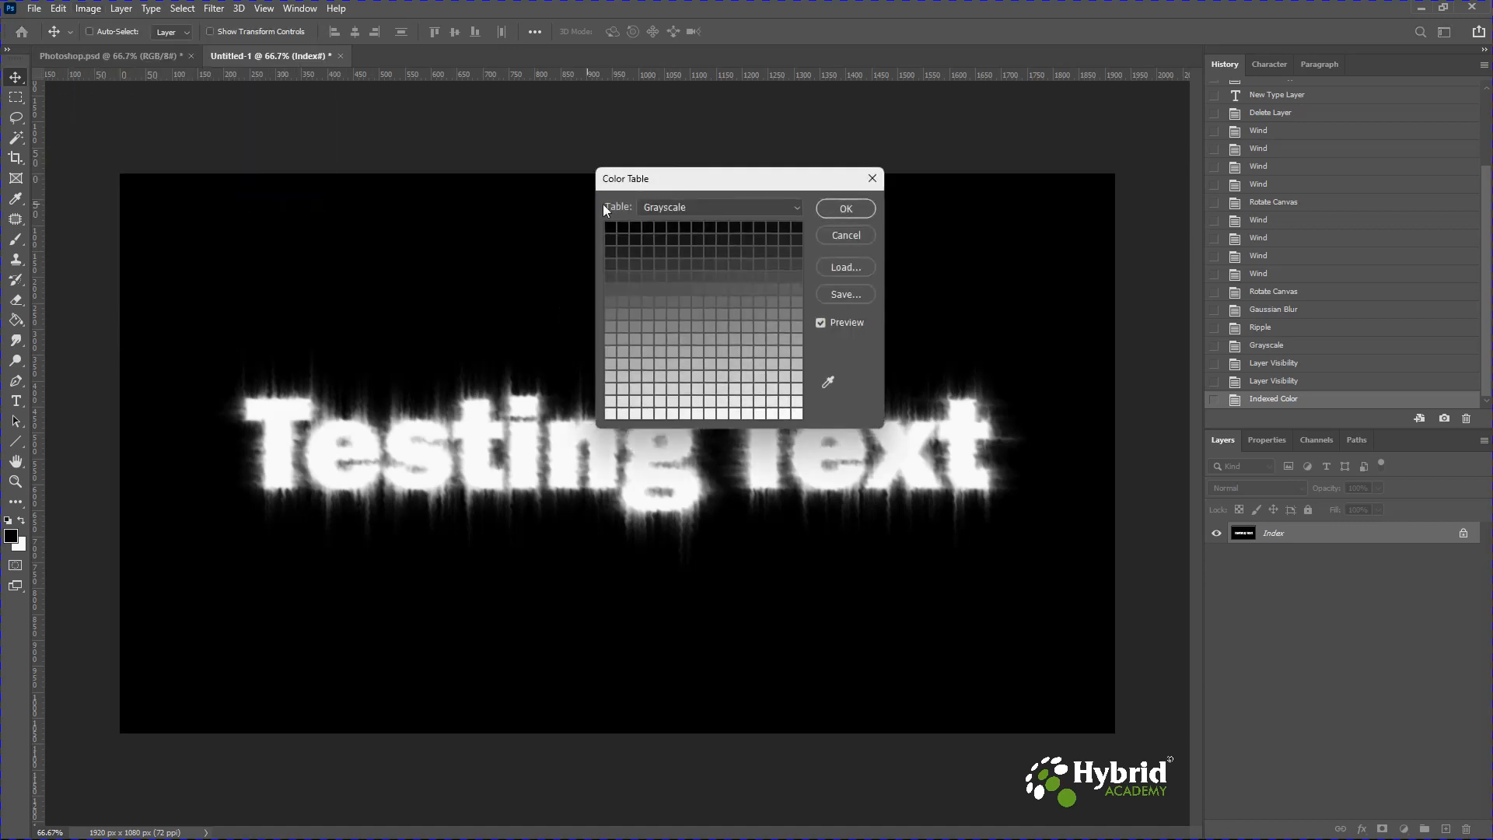
click(674, 207)
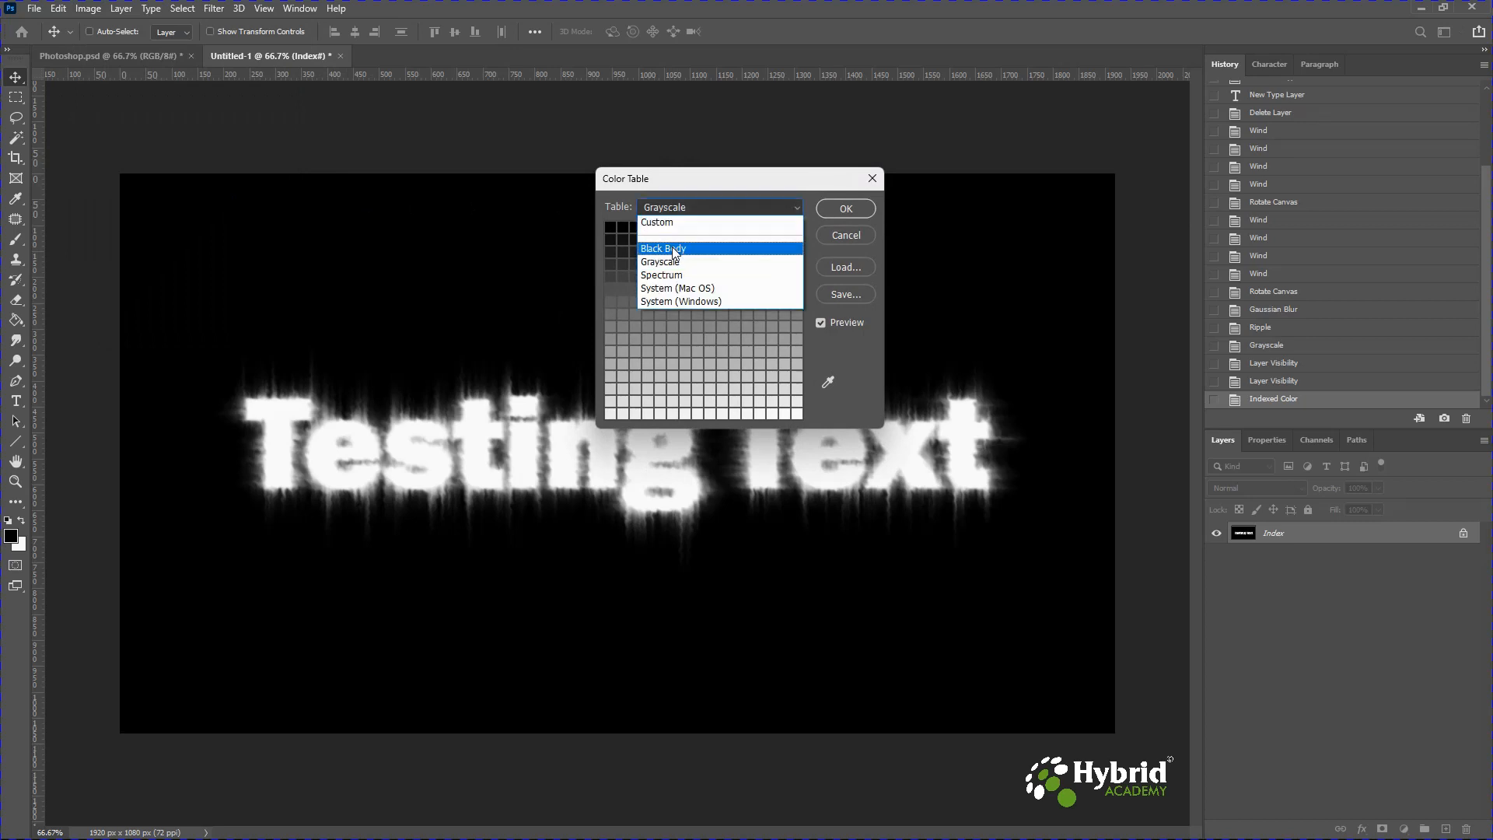
click(670, 248)
key(Up)
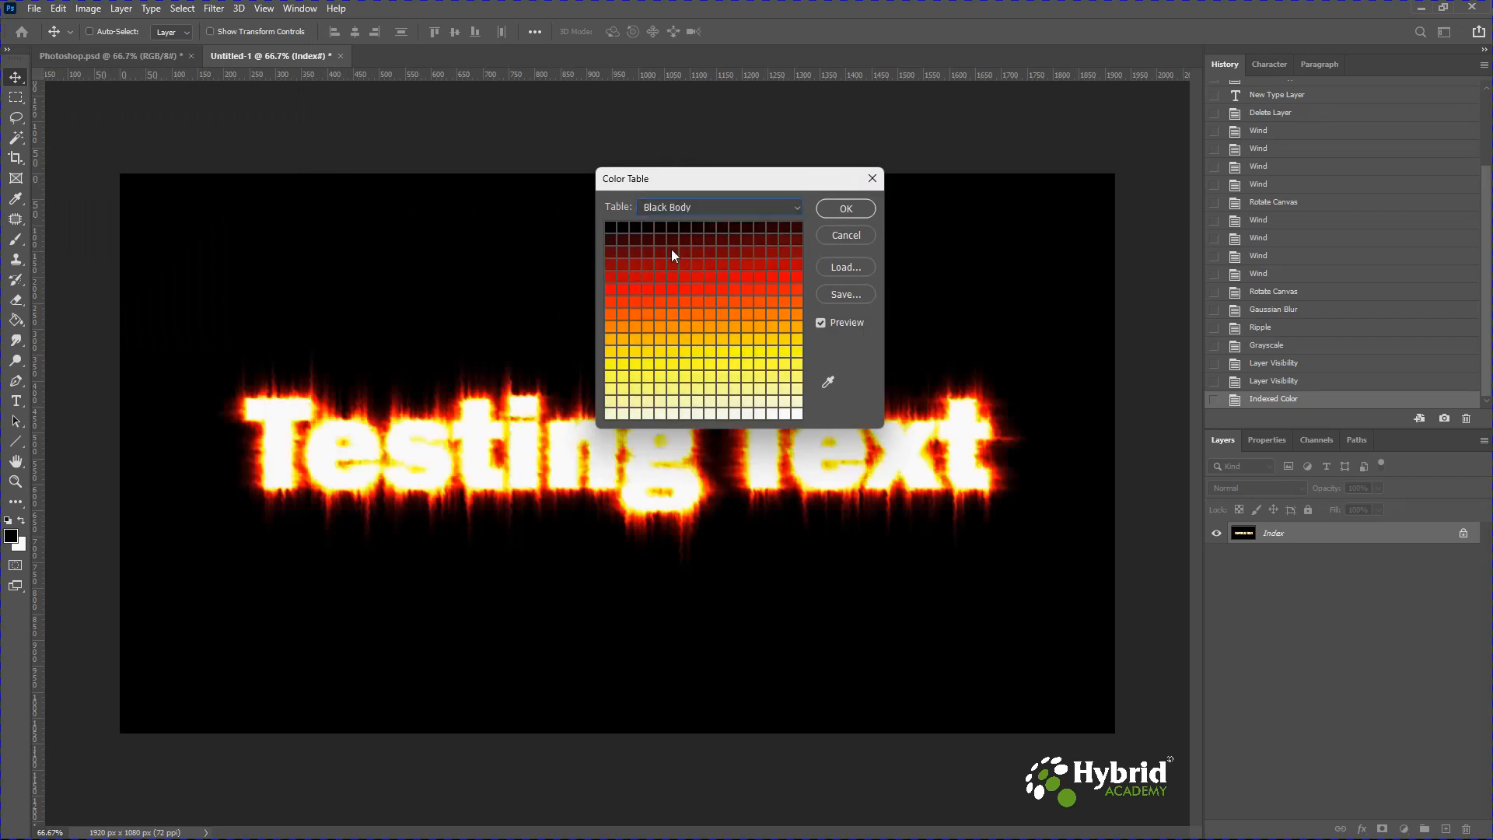
click(832, 211)
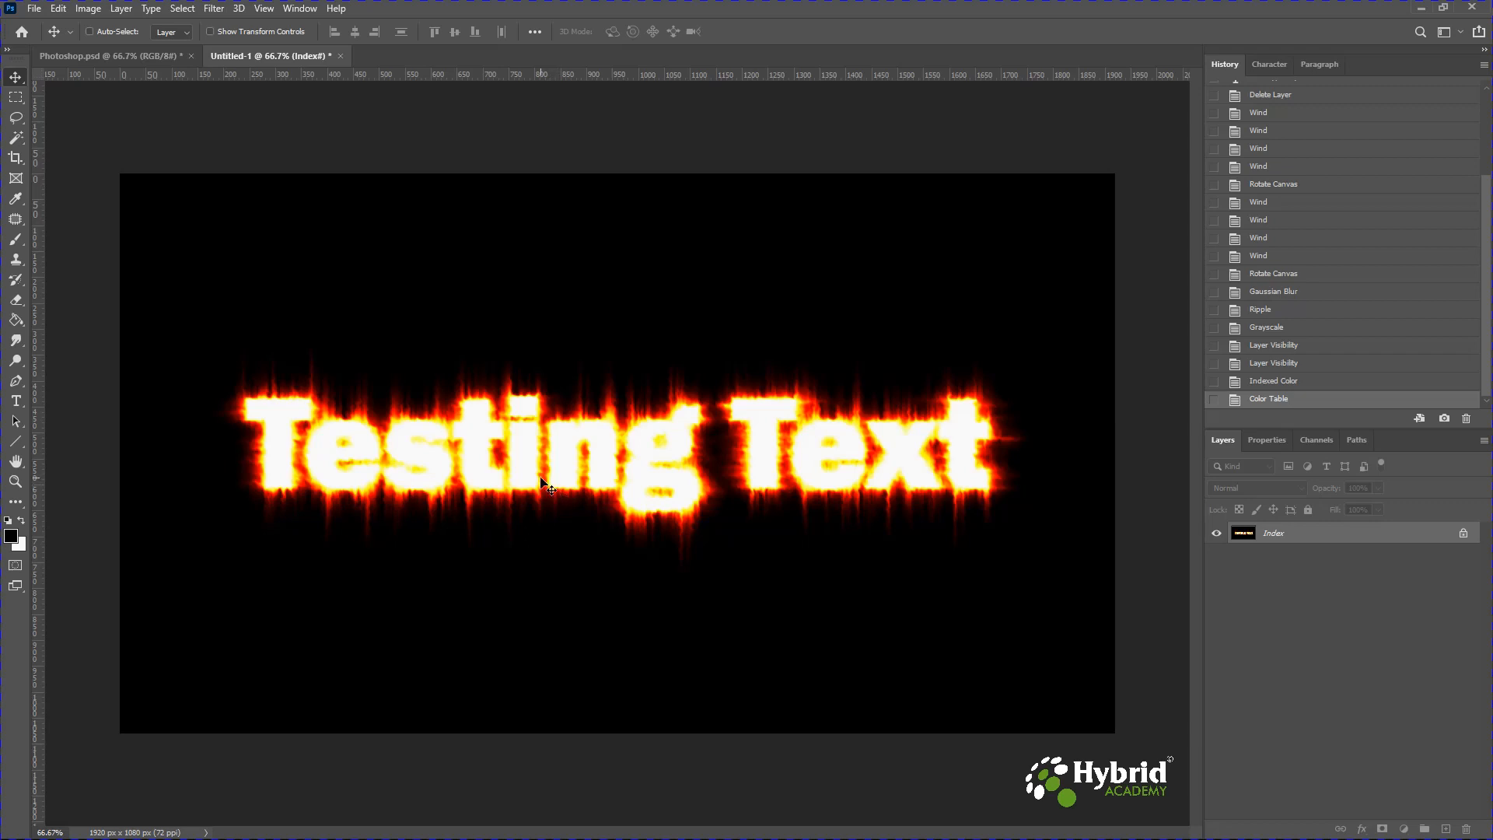
Select the entire canvas of the fire text image.
click(15, 98)
drag(162, 251, 1076, 670)
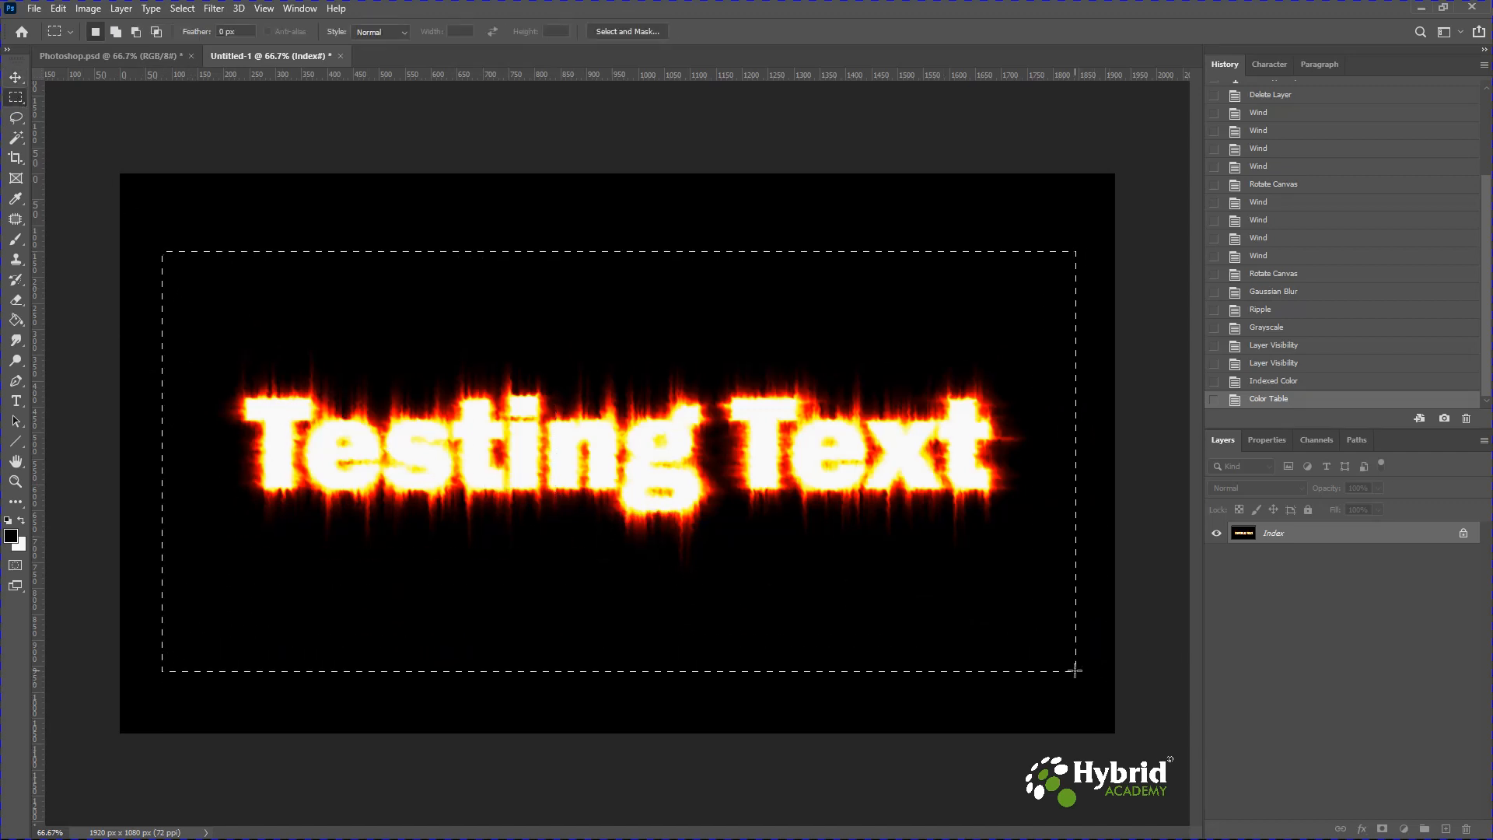
key(ctrl+a)
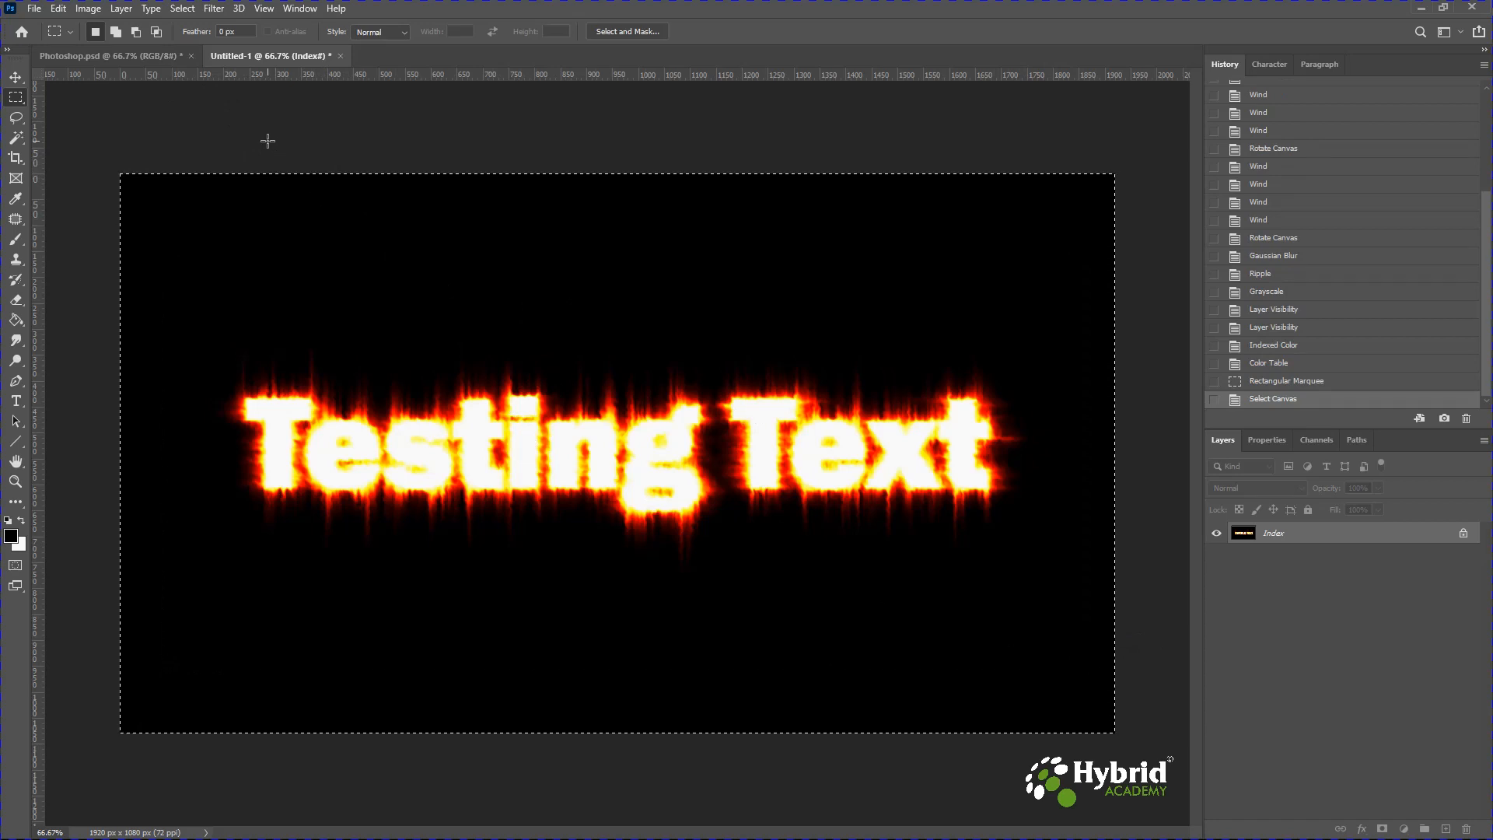
Paste the fire text into Photoshop.psd above the Testing Text layer, hiding Testing Text copy 2 meanwhile.
click(106, 58)
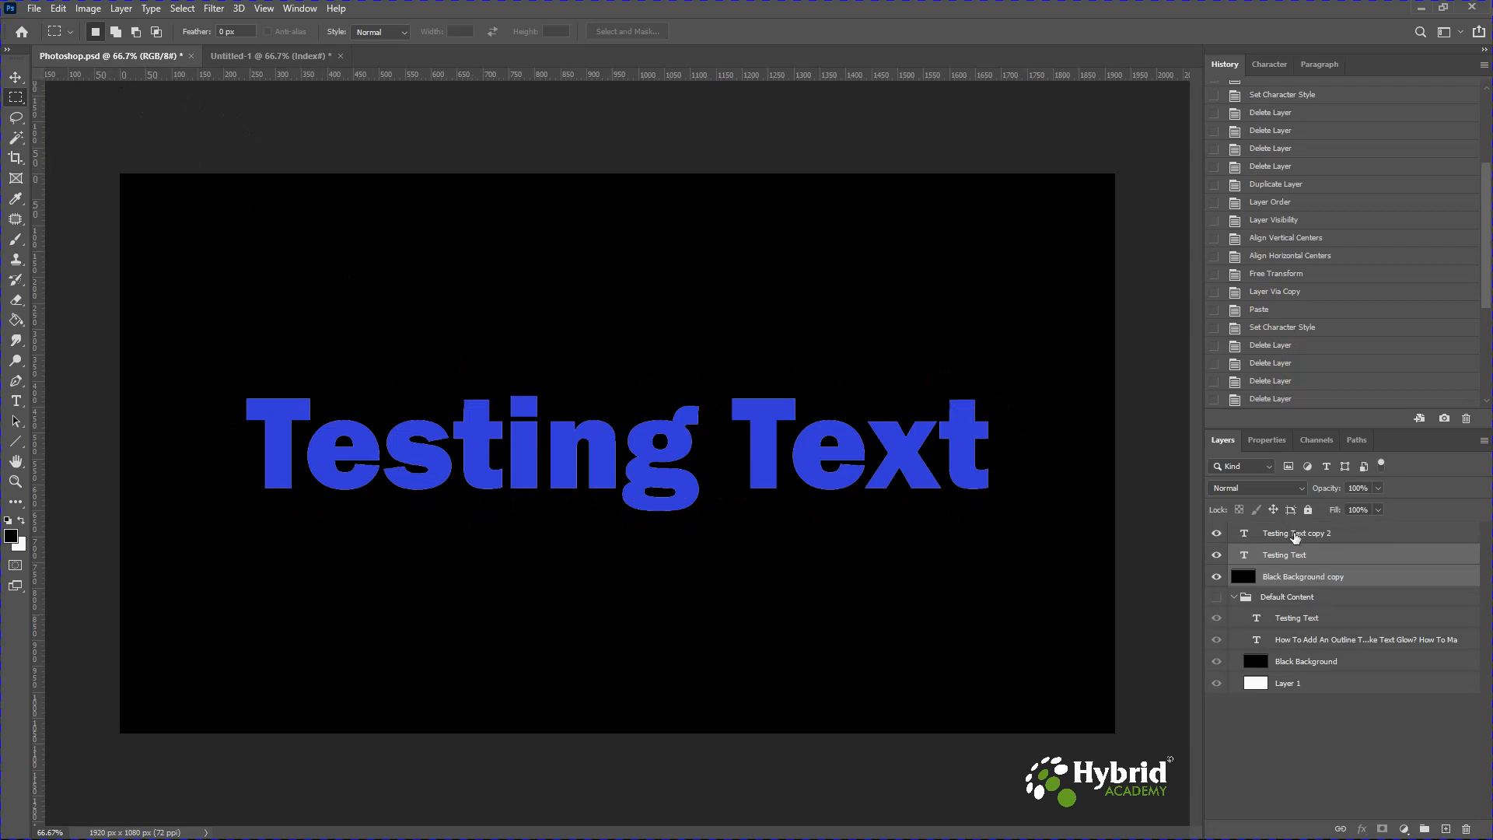
click(1270, 536)
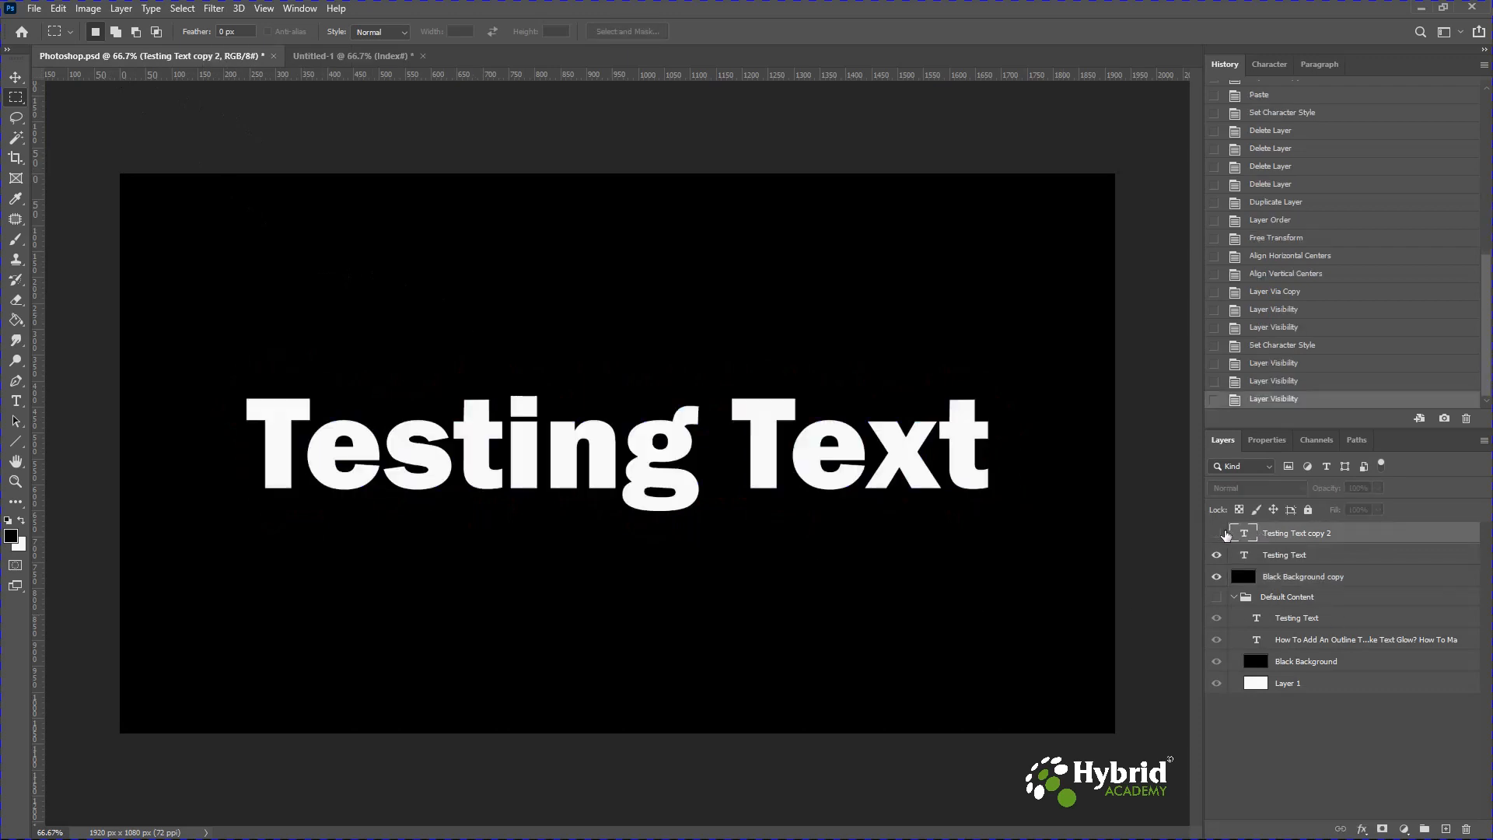
click(1285, 556)
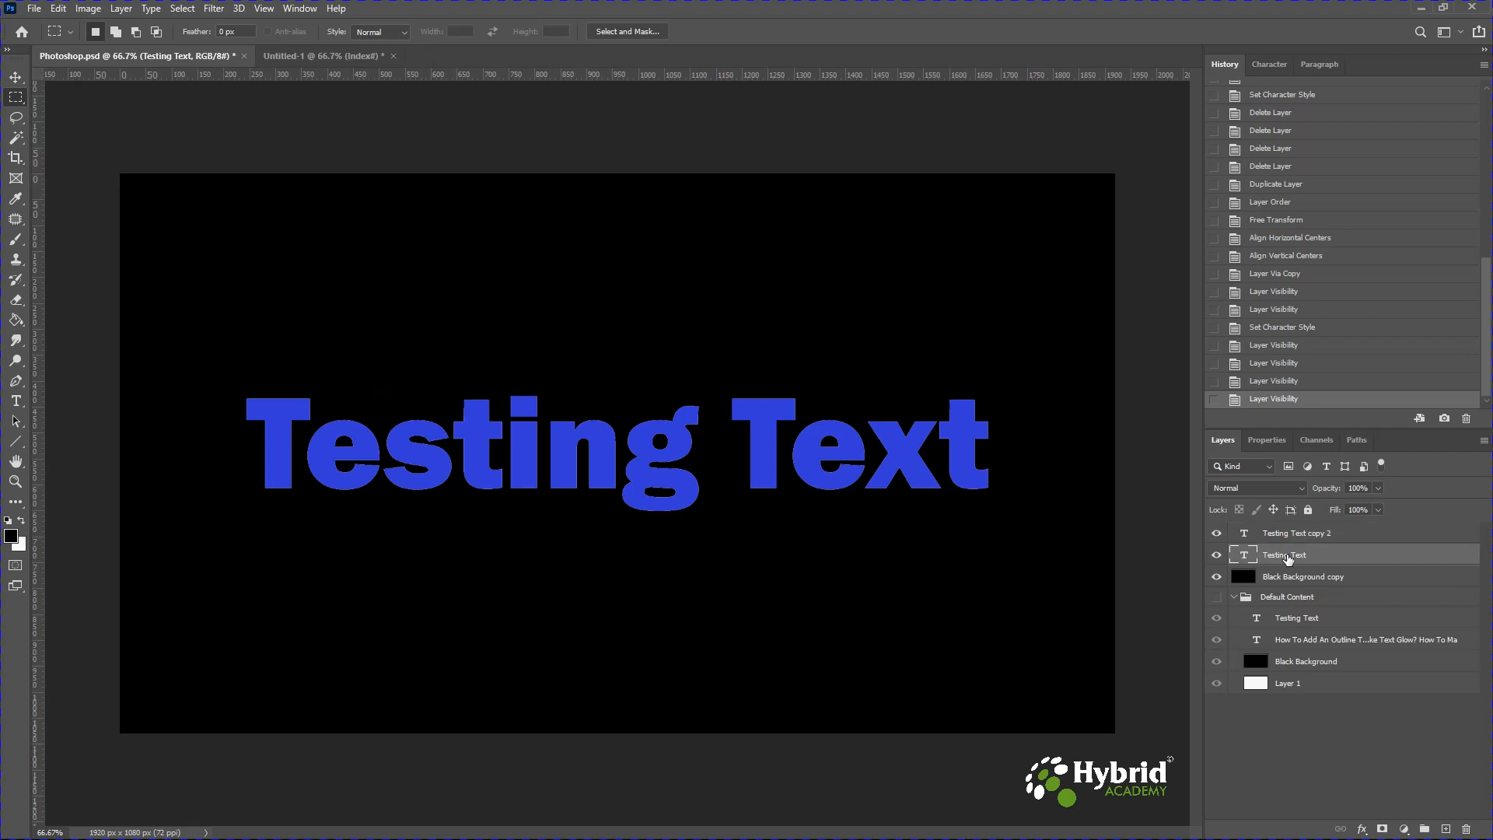
key(ctrl+v)
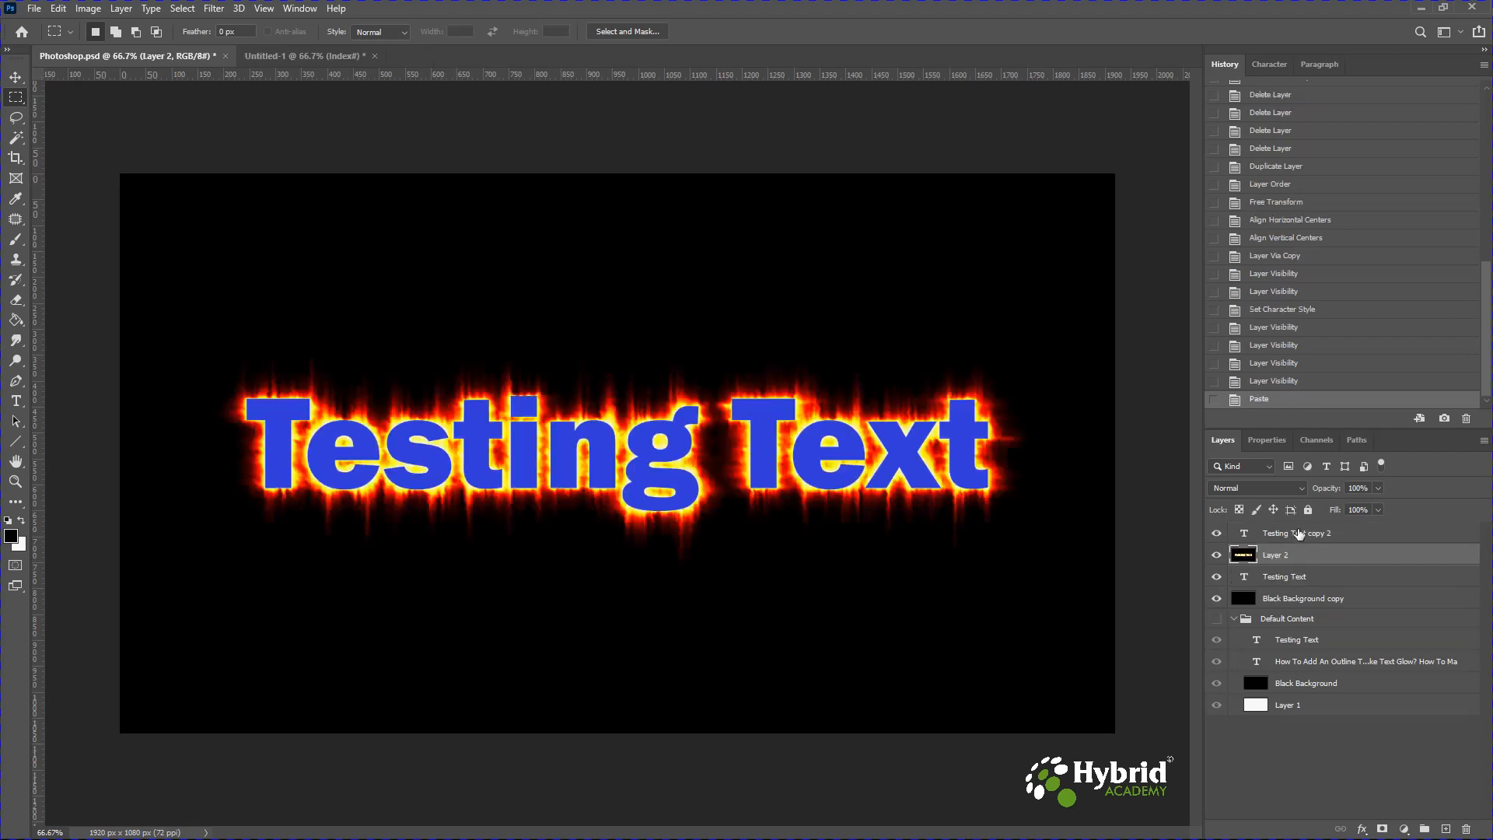
Set the Testing Text copy 2 text colour to black 000000 with the Type tool.
click(1216, 534)
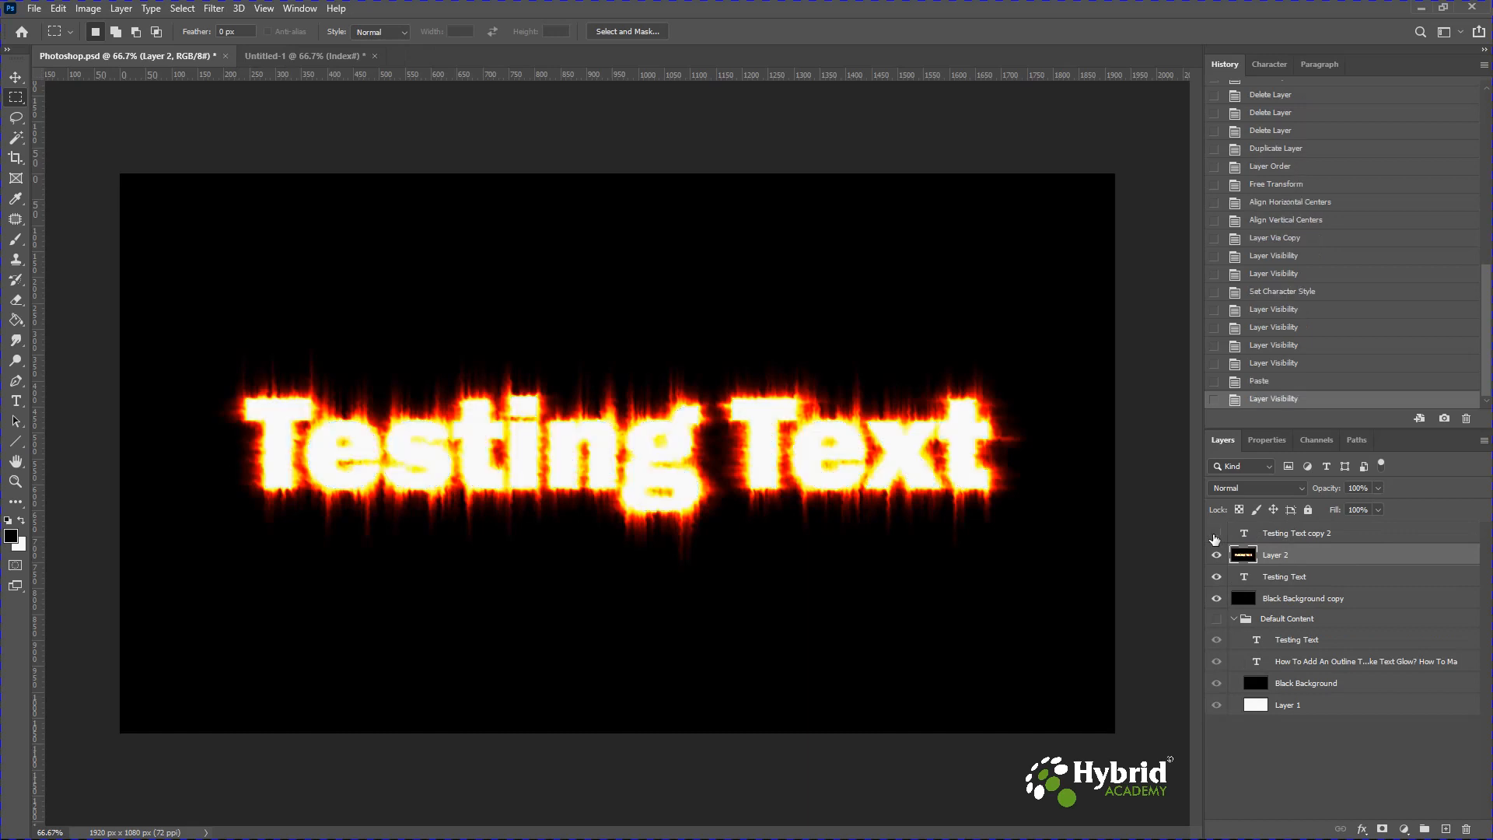
click(1215, 535)
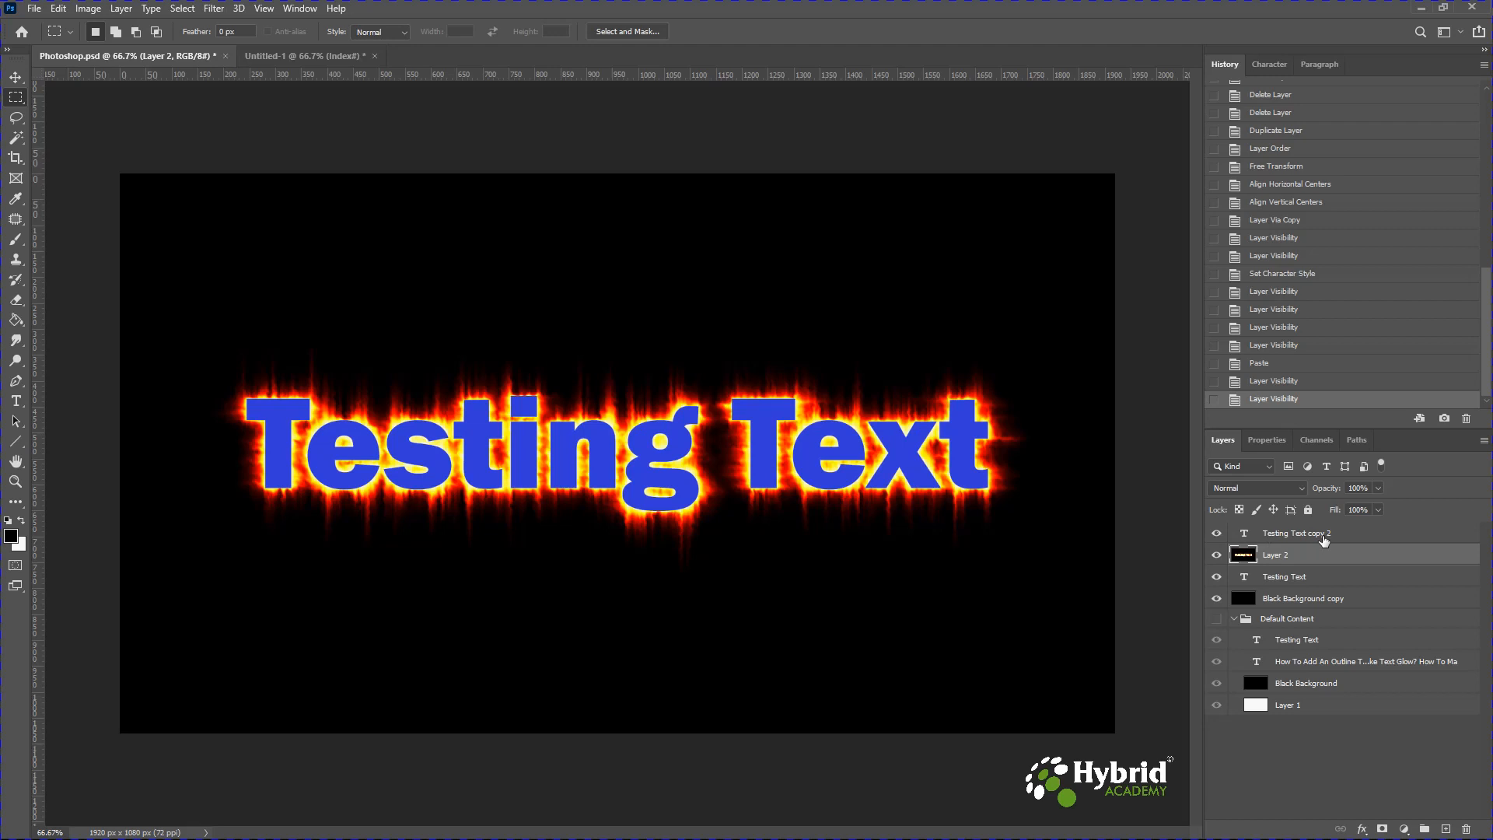
click(1324, 536)
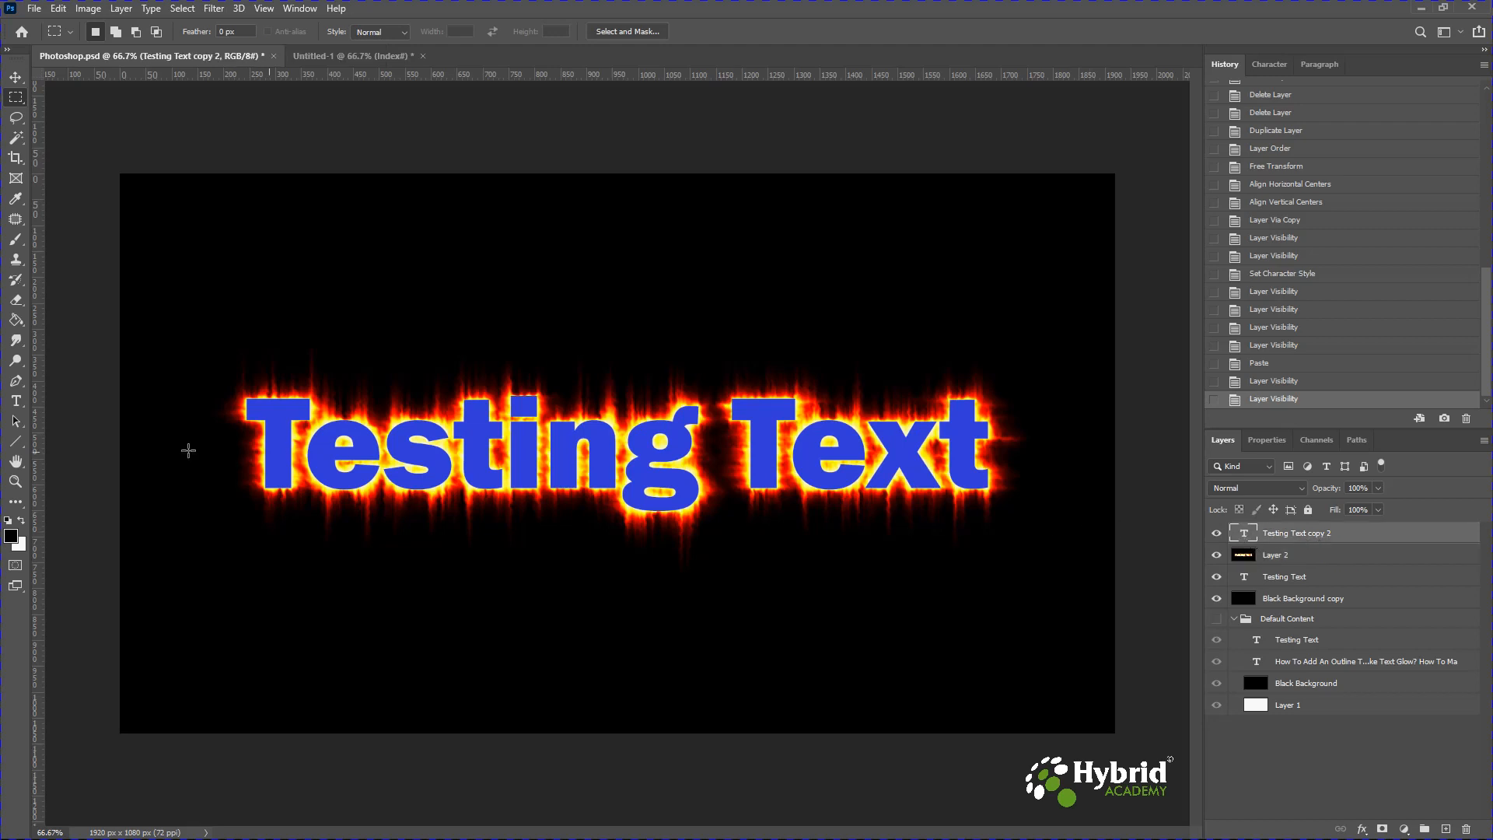
click(16, 401)
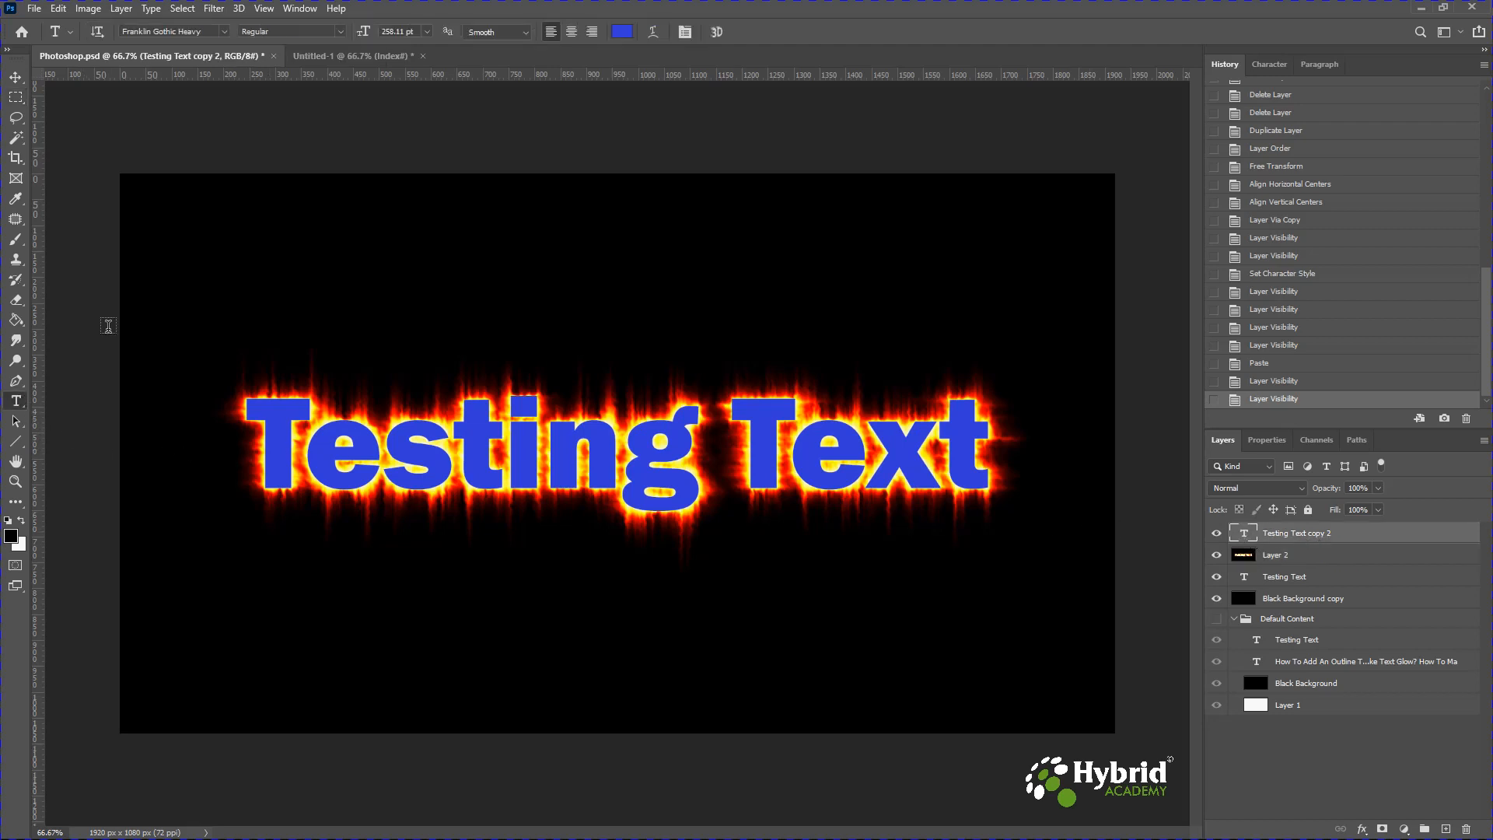
click(620, 33)
text(000000)
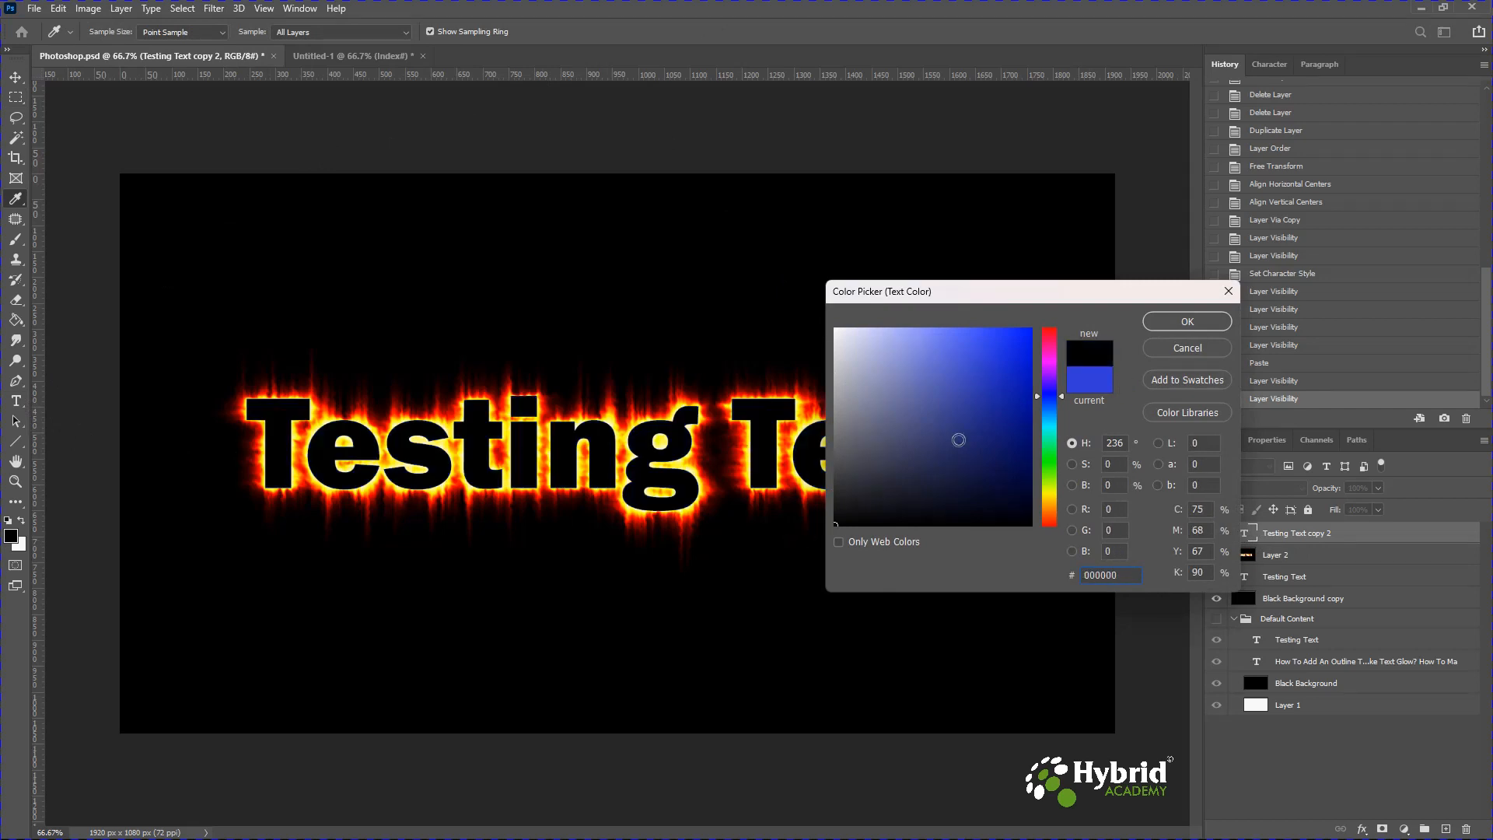
click(1162, 323)
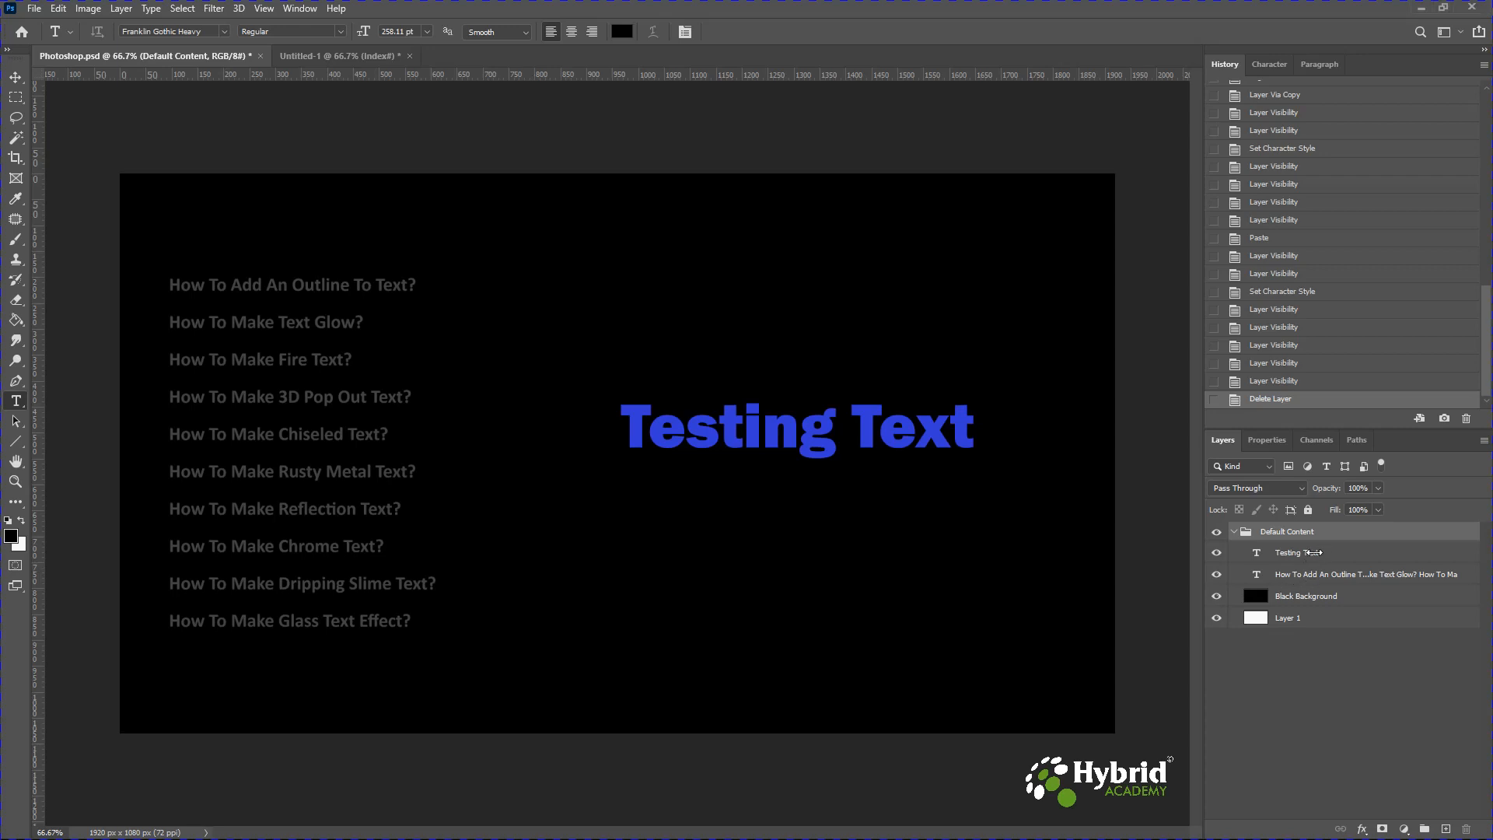
Duplicate the Testing Text and Layer 1 layers above the Default Content group and hide the group.
click(1314, 552)
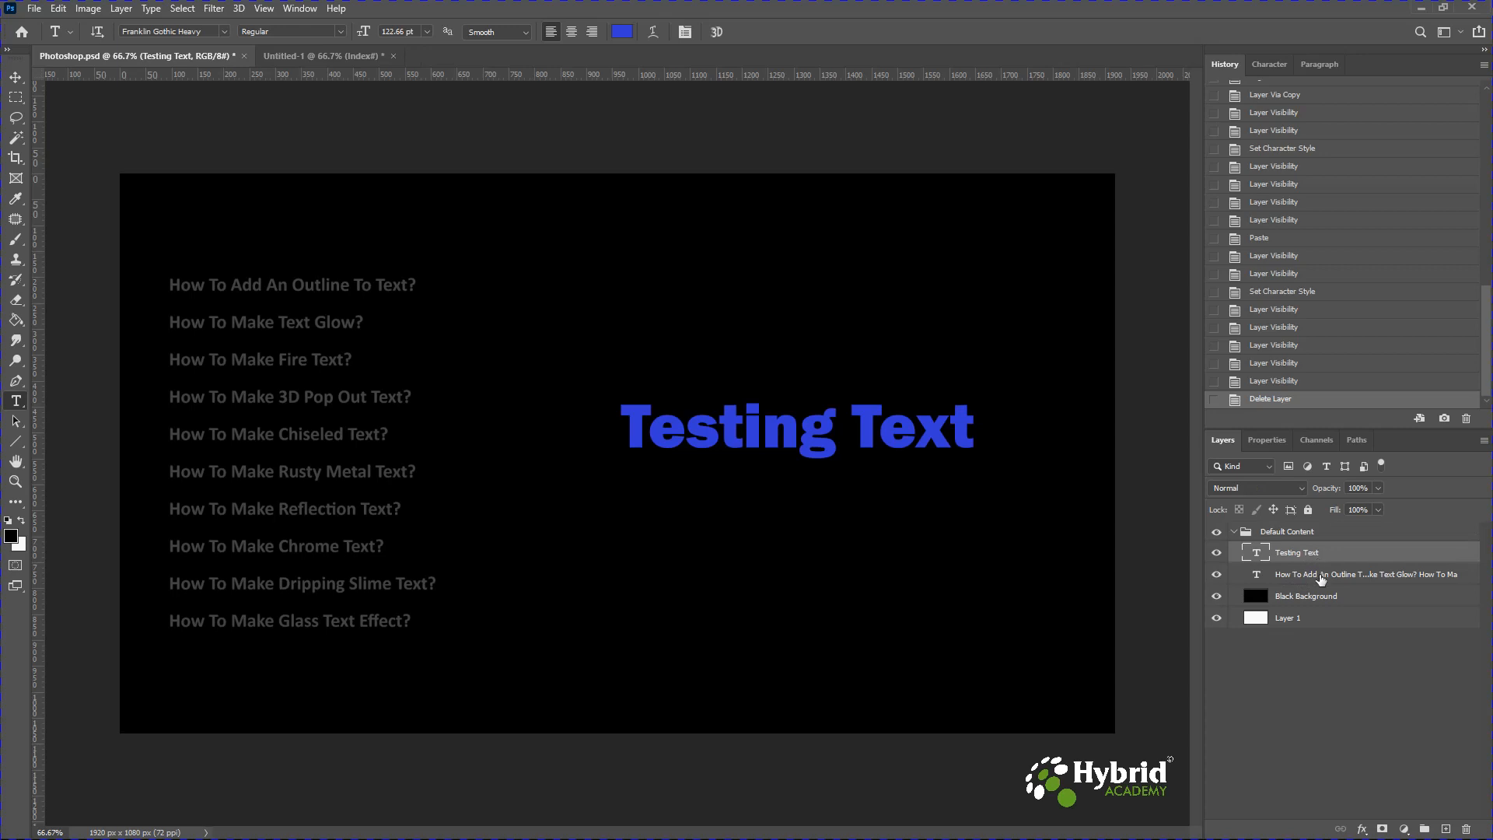
click(1306, 618)
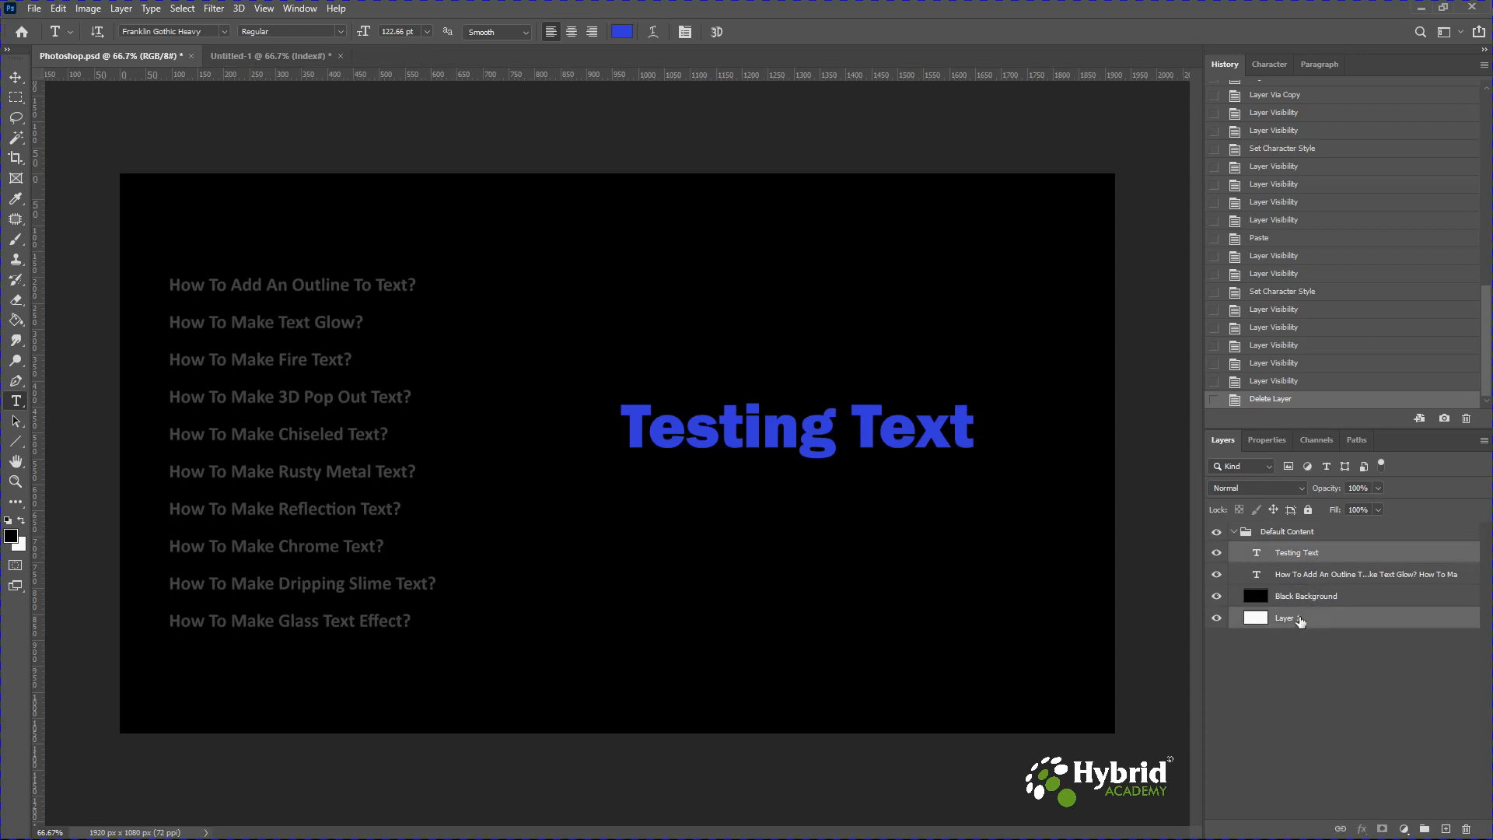
key(ctrl+j)
drag(1288, 556, 1279, 523)
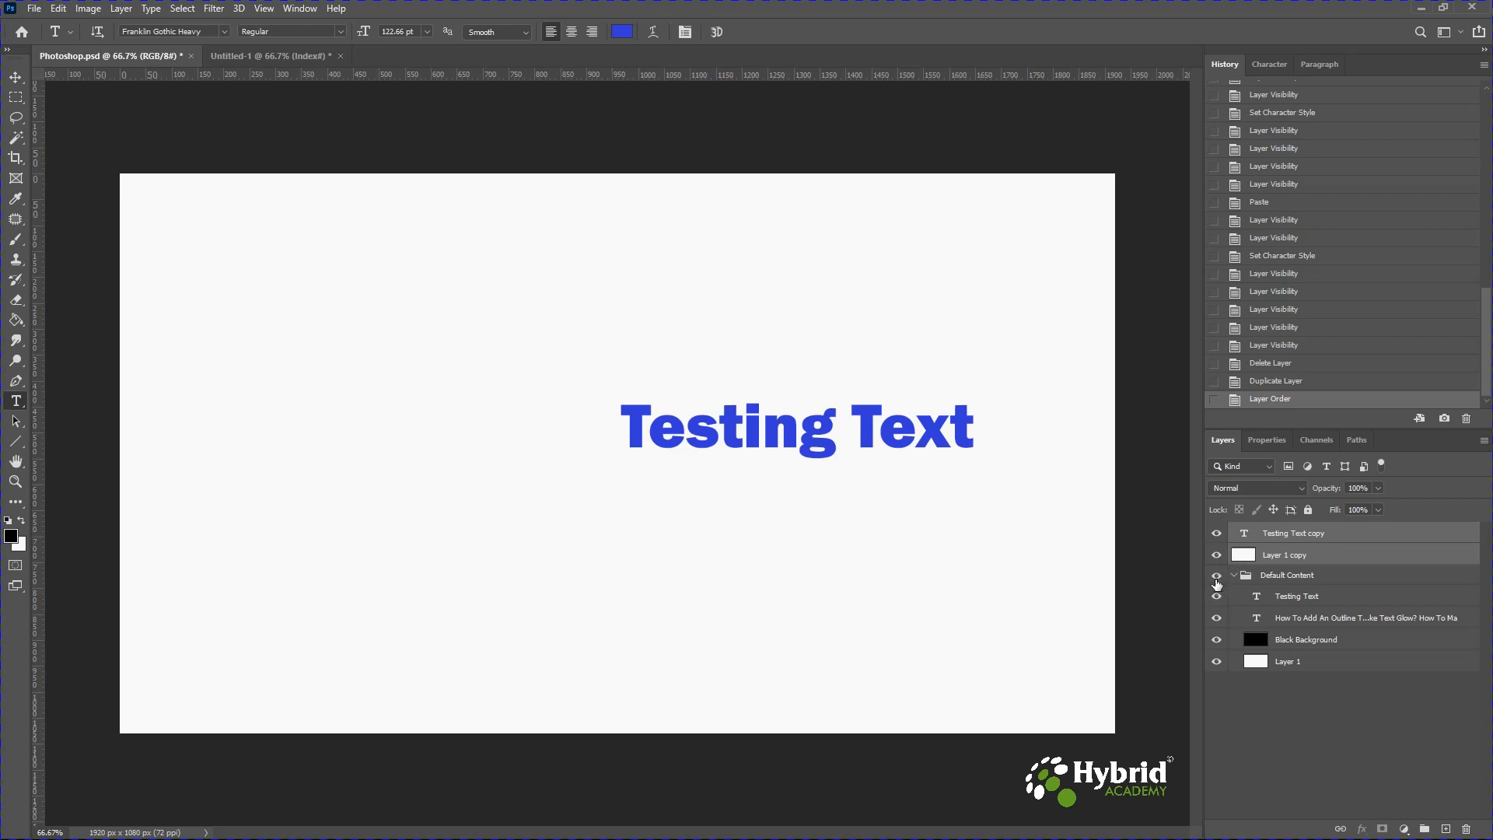
click(1217, 575)
Scale the Testing Text copy layer to about 228% with Free Transform so it spans most of the canvas.
click(1295, 535)
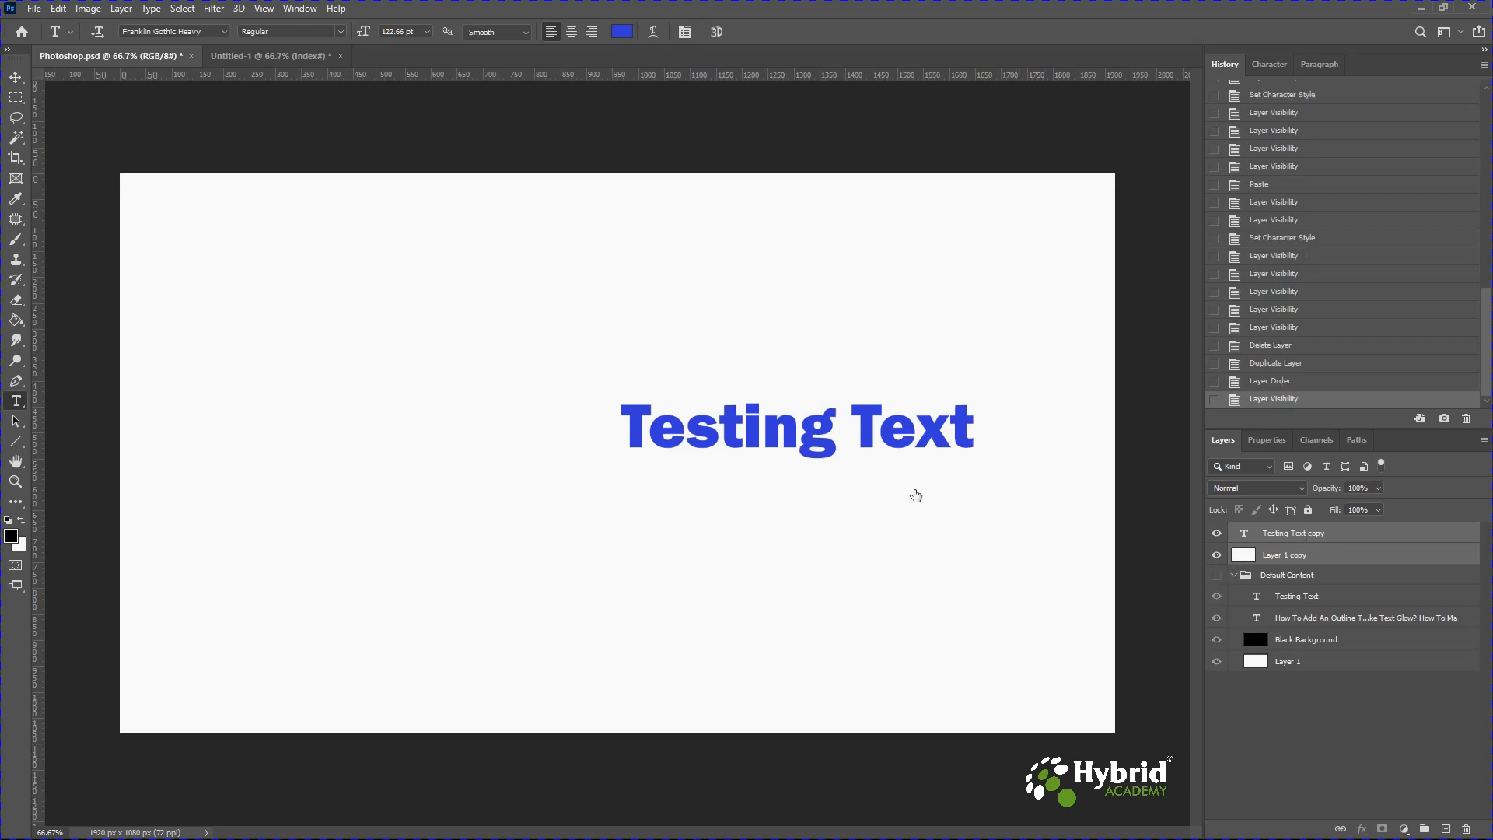
key(ctrl+t)
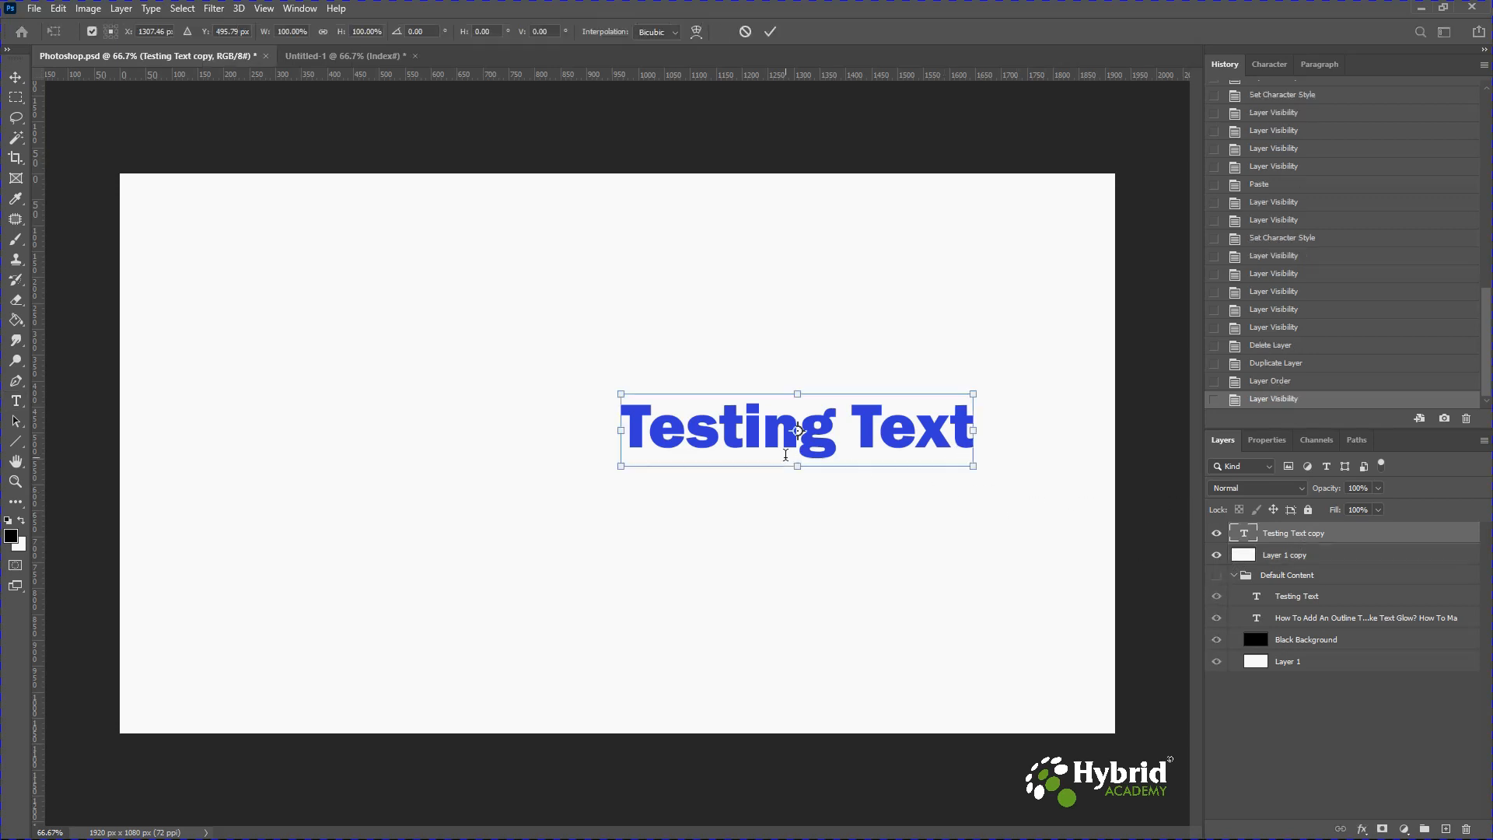
drag(620, 467, 241, 600)
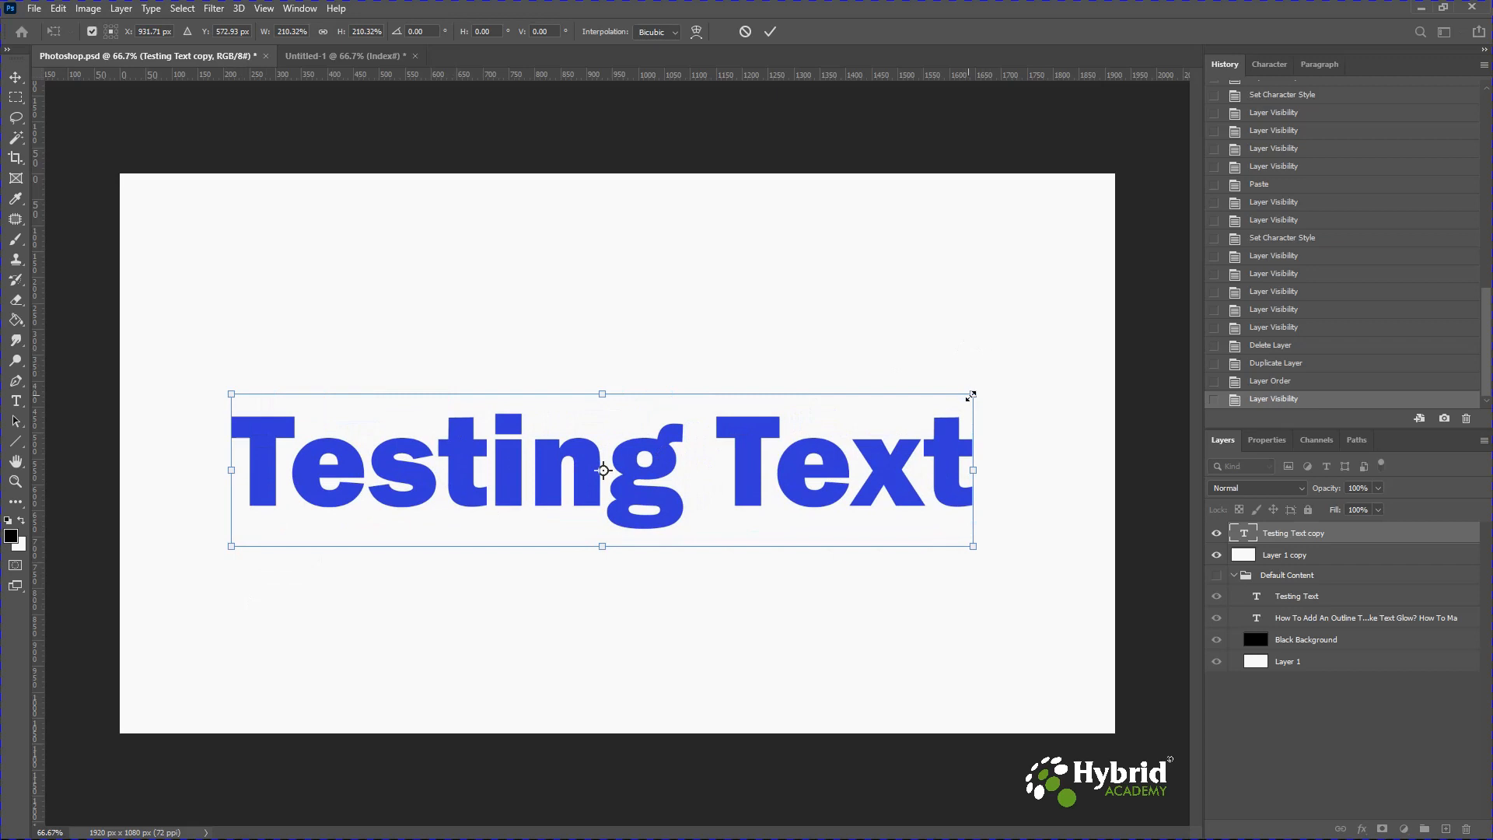
drag(988, 388, 1031, 362)
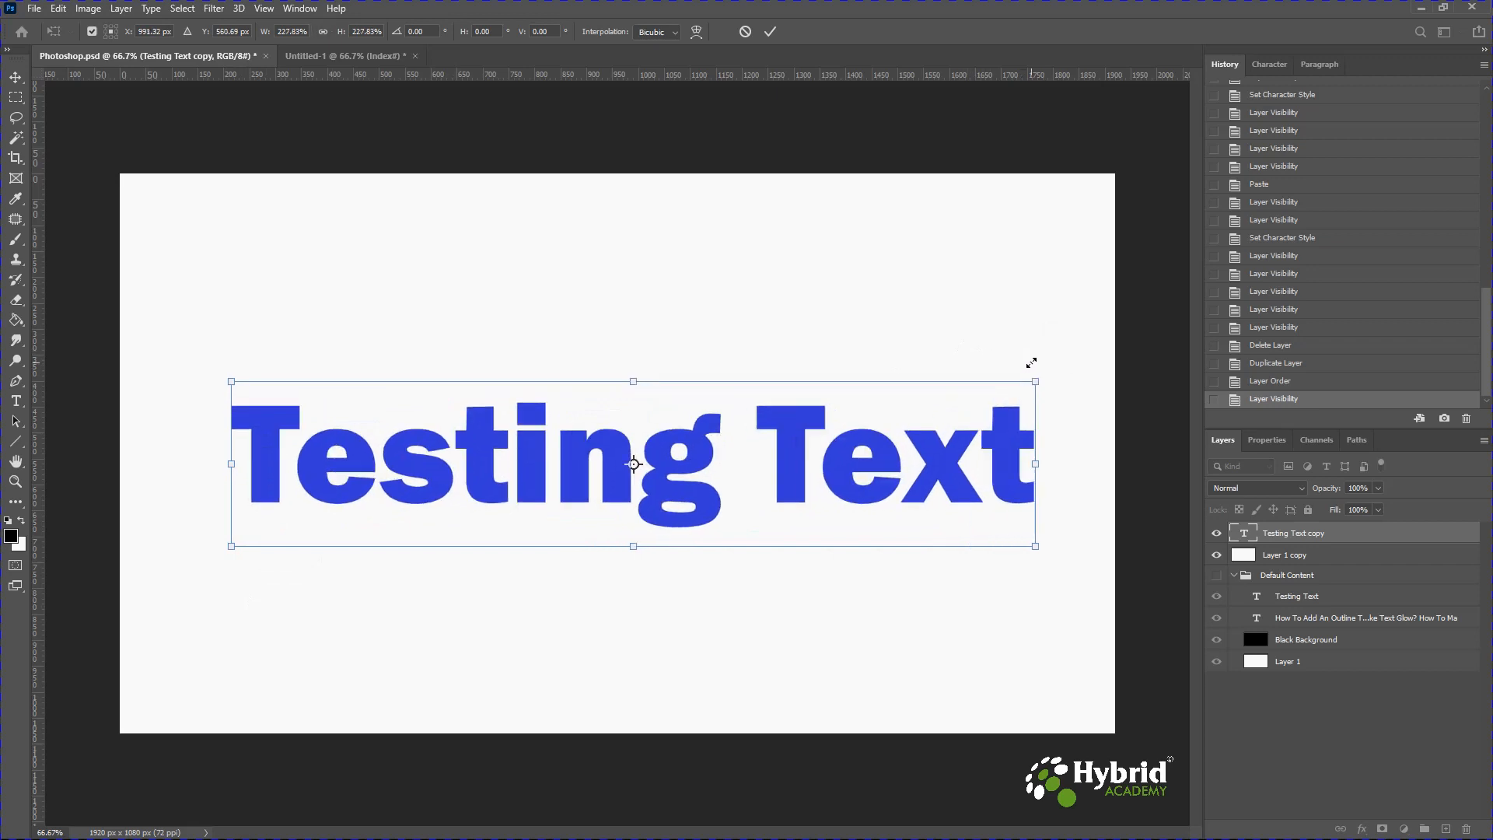
key(Return)
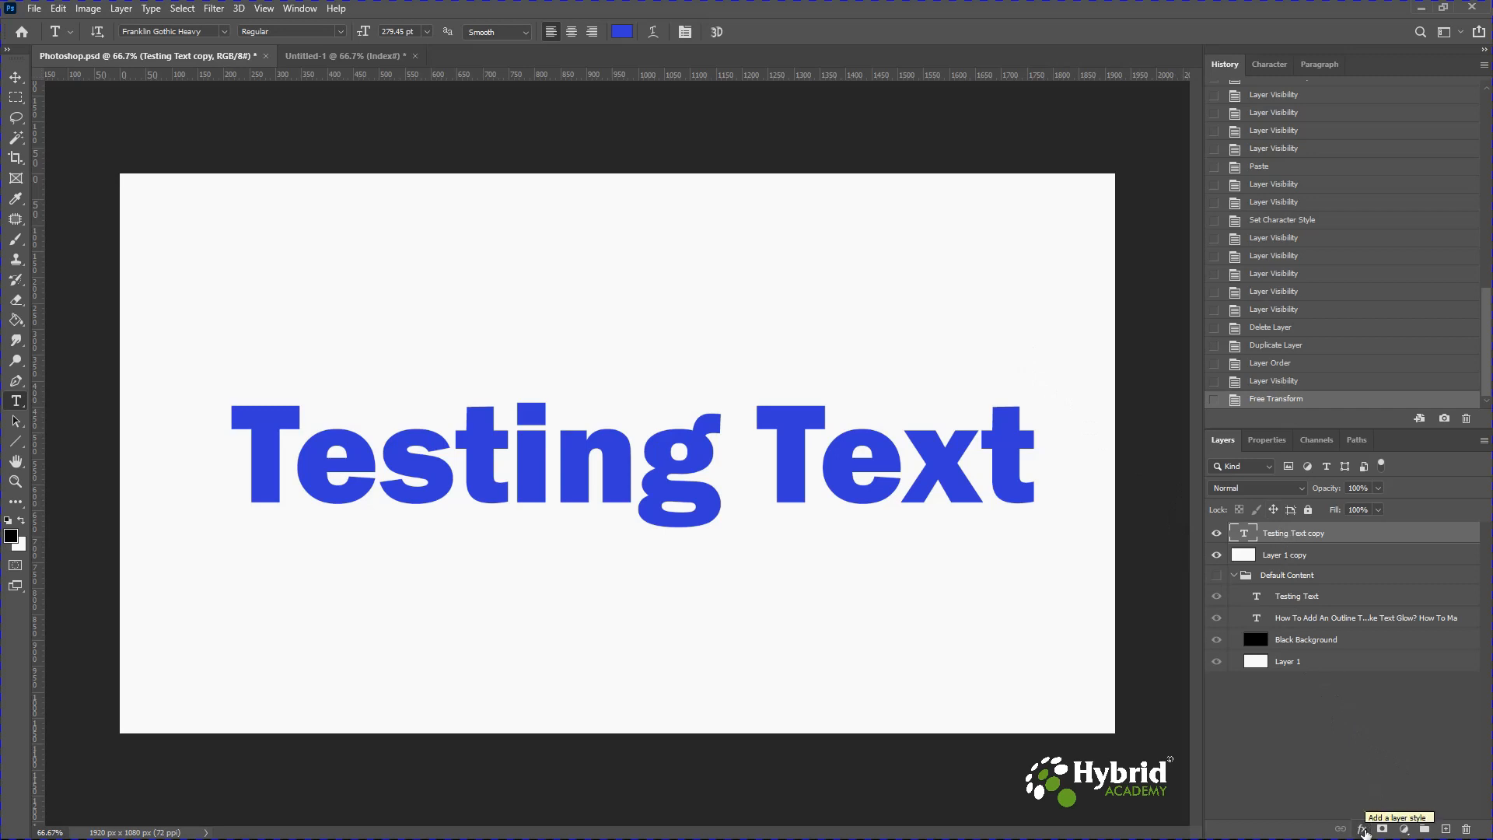
Add a Bevel & Emboss layer style set to Outer Bevel with 303% depth and 24 px size.
click(1363, 831)
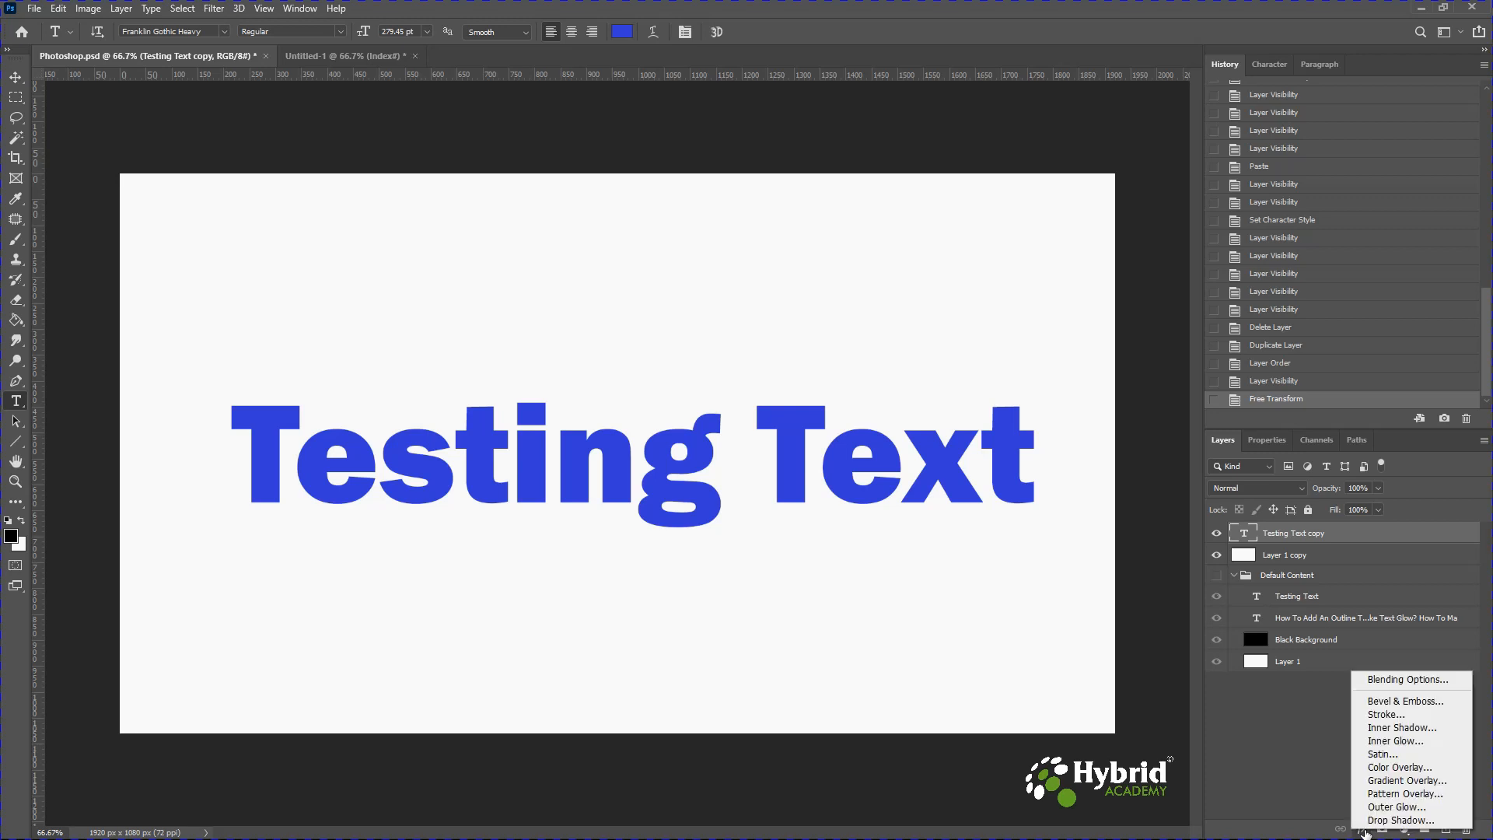
click(1393, 703)
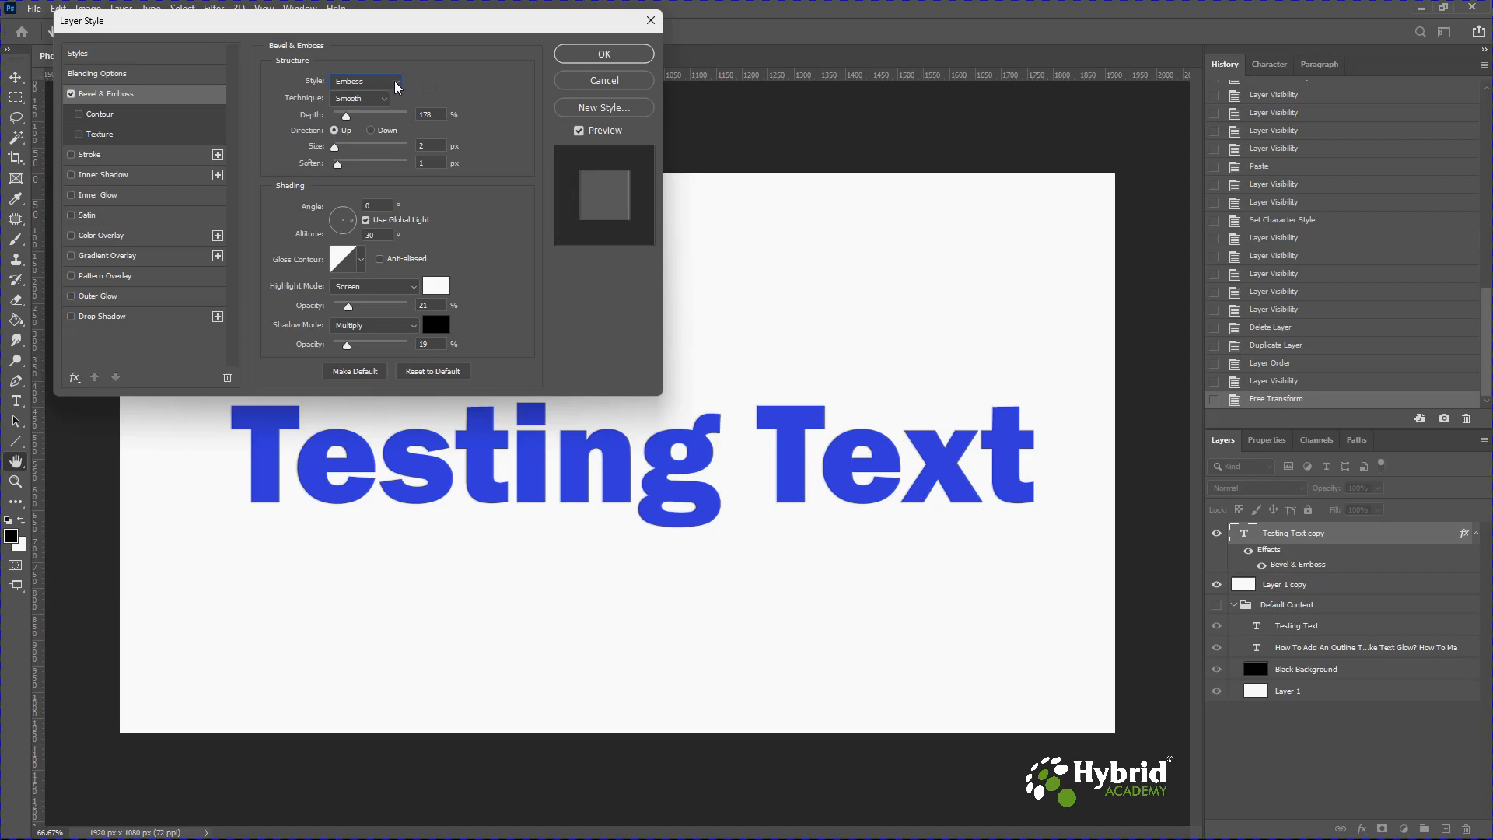
click(397, 86)
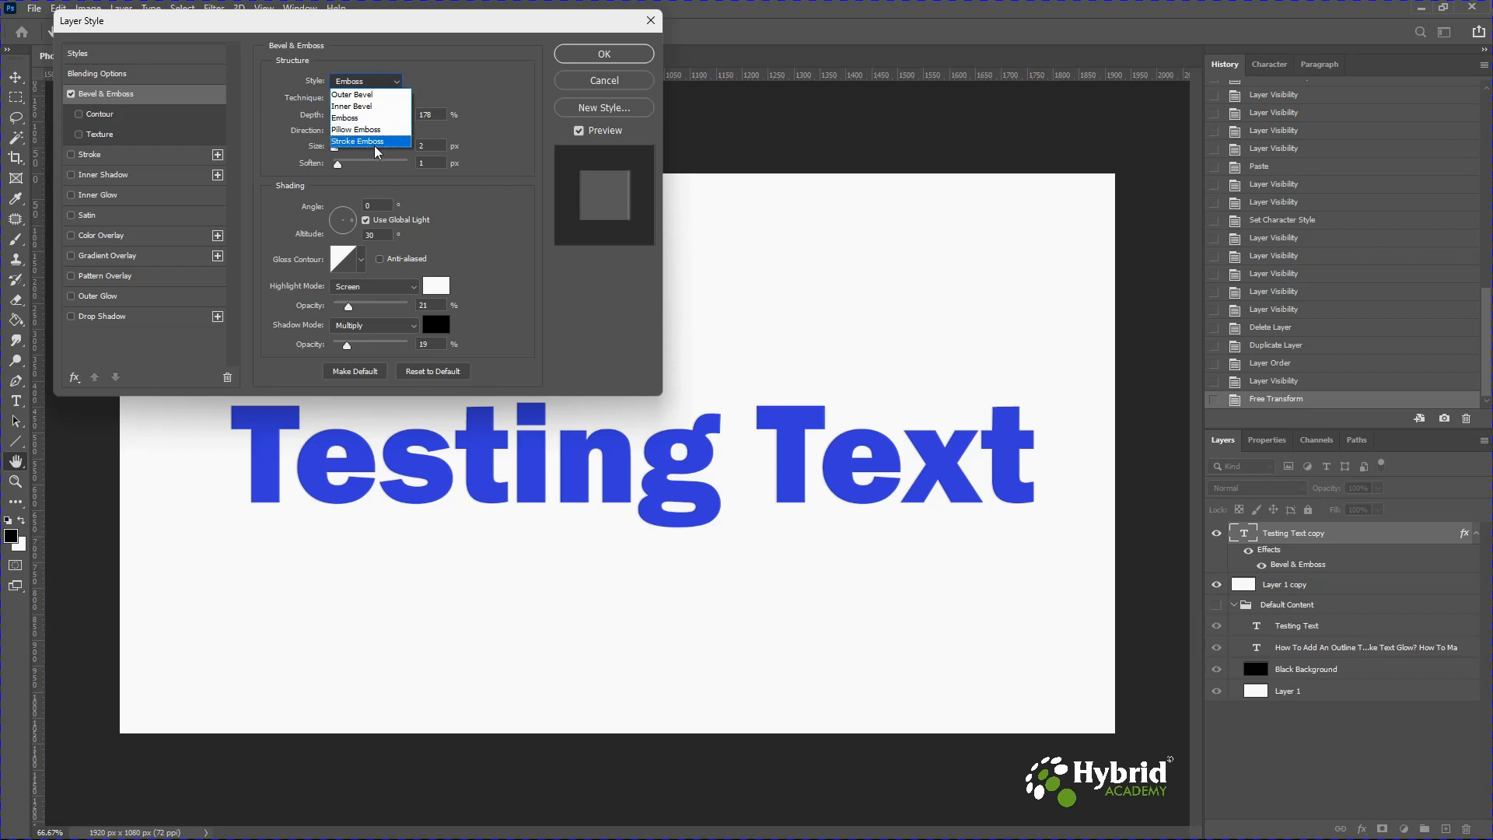
click(369, 95)
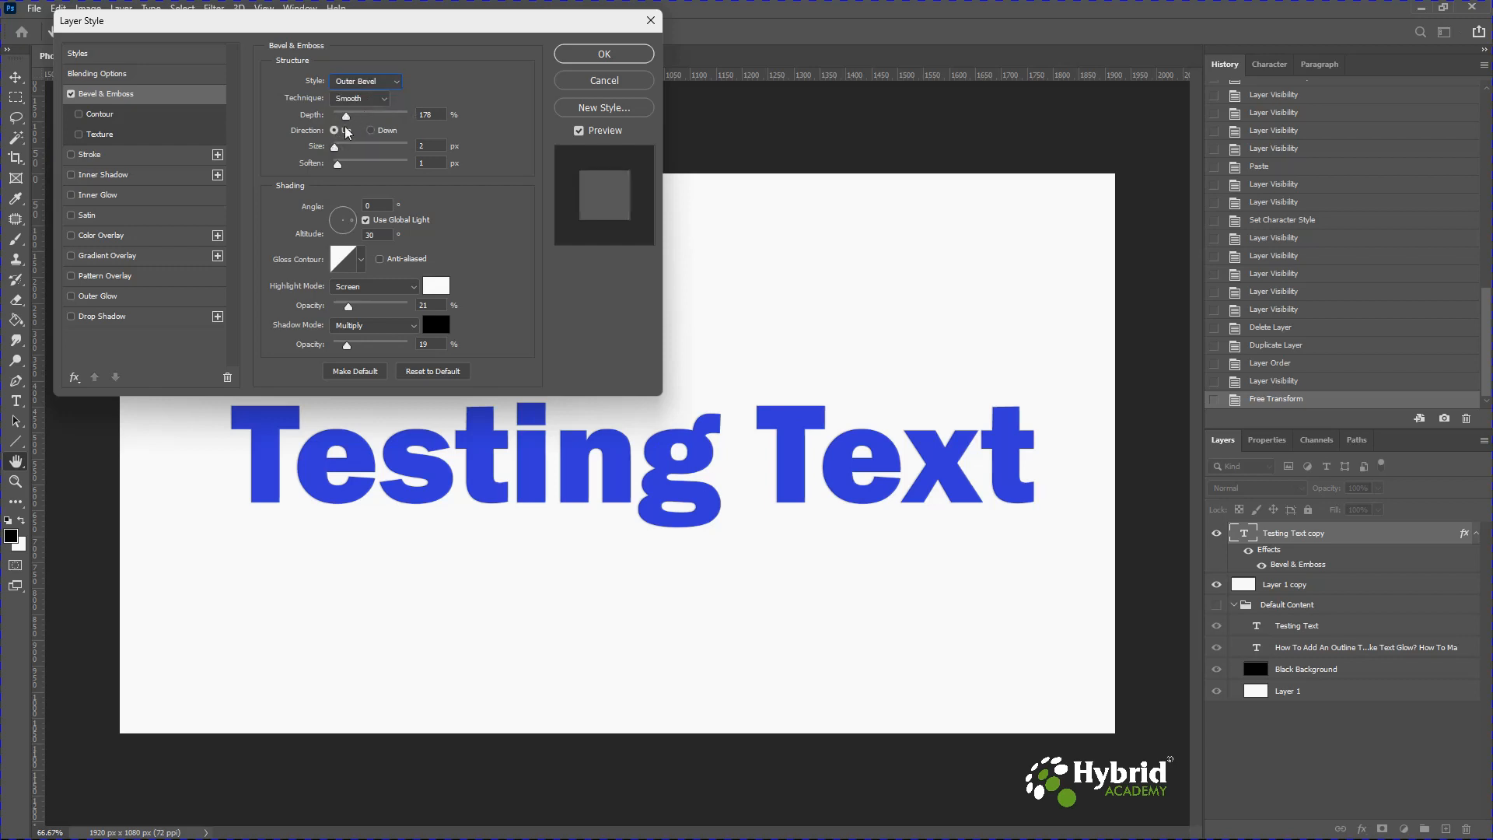
mouse_move(337, 149)
mouse_down()
mouse_move(356, 149)
mouse_move(352, 171)
mouse_up()
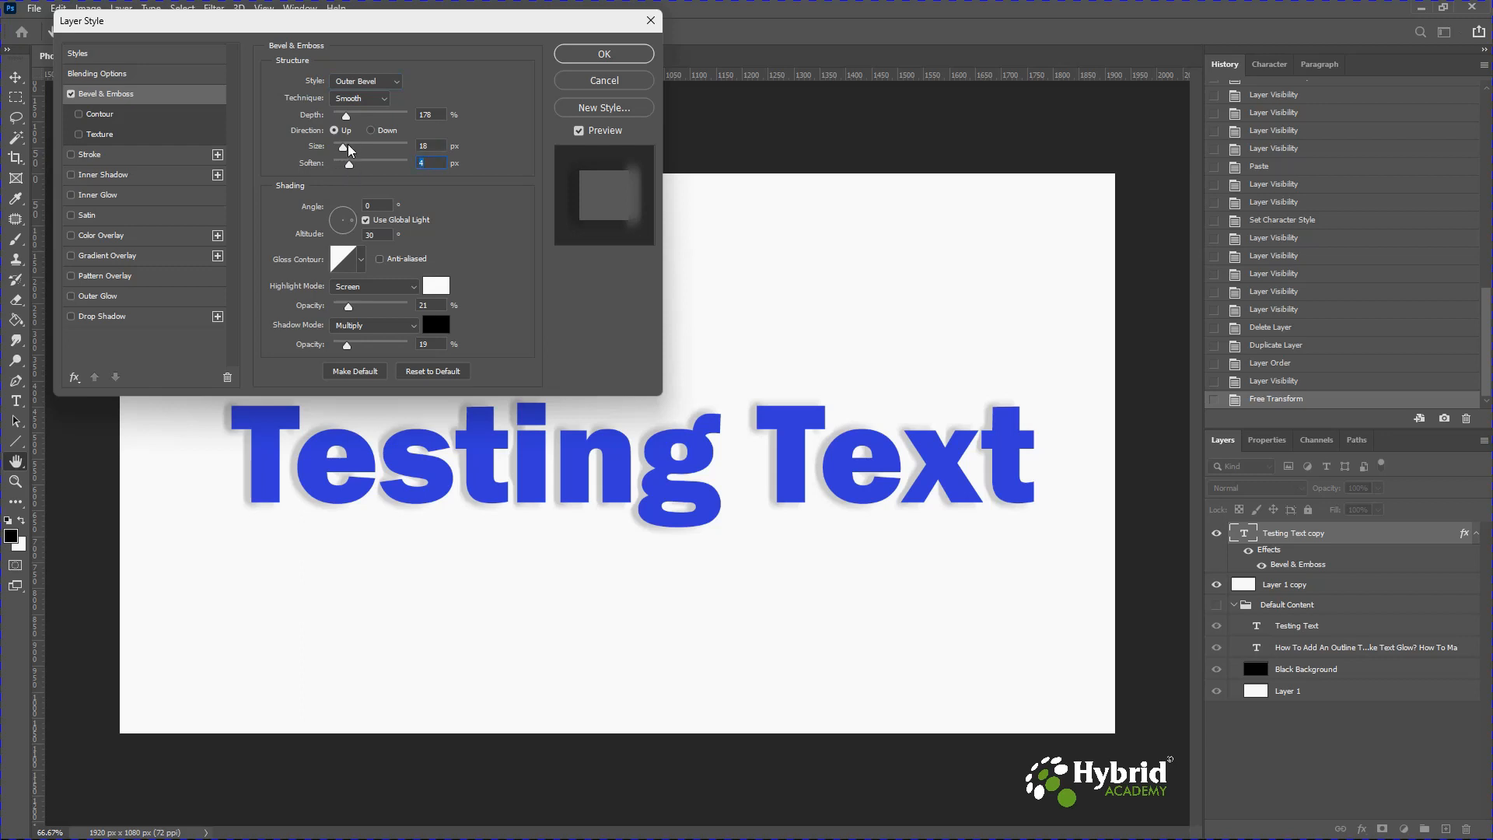
drag(343, 148, 357, 118)
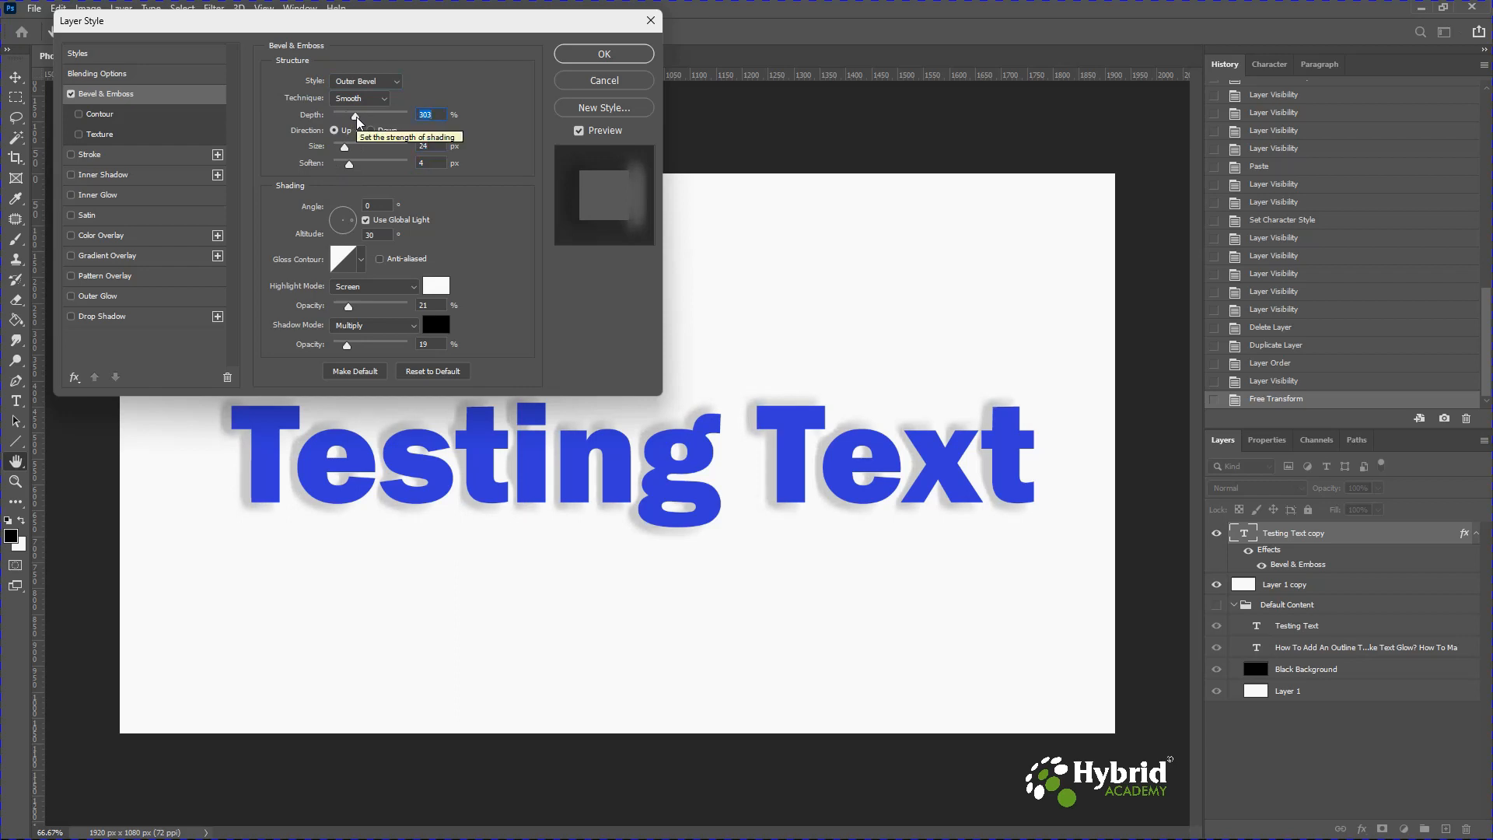
Switch the bevel style to Inner Bevel with 615% depth, 46 px size and 6 px soften.
click(363, 81)
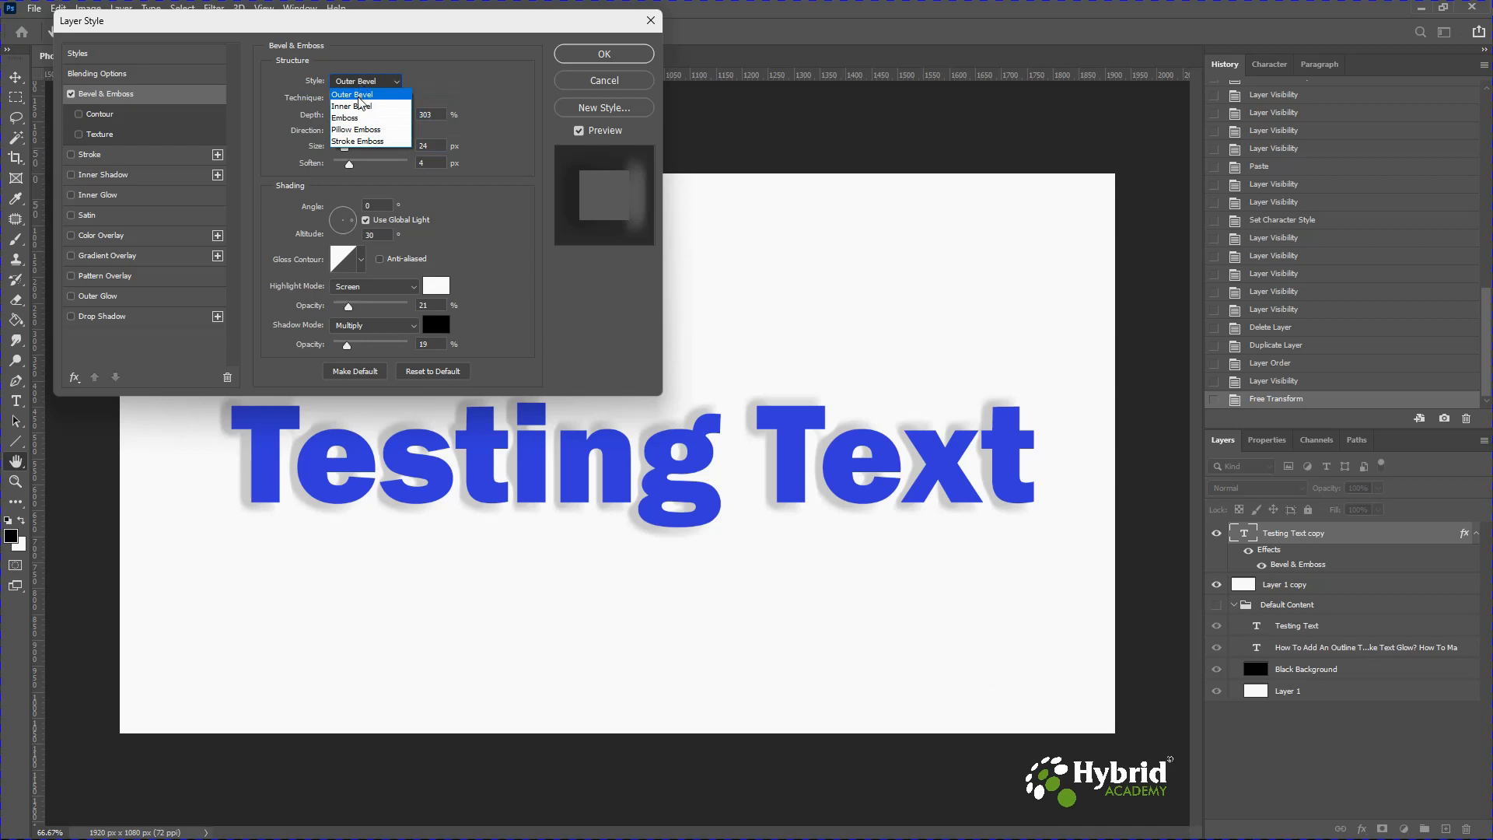
click(360, 106)
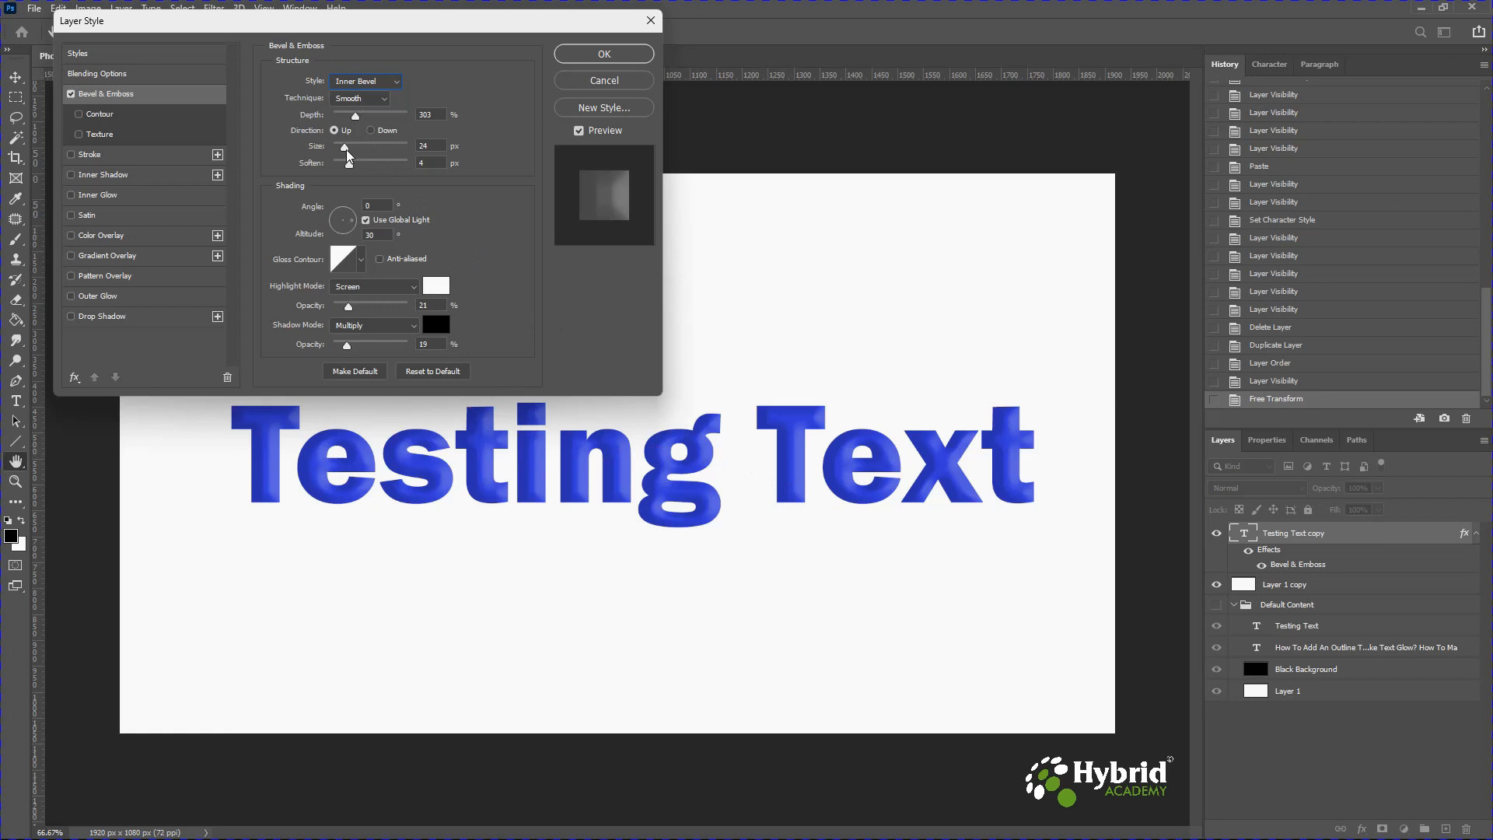
mouse_move(345, 148)
mouse_down()
mouse_move(360, 118)
mouse_move(381, 127)
mouse_up()
drag(349, 165, 344, 169)
click(358, 168)
drag(342, 144, 352, 147)
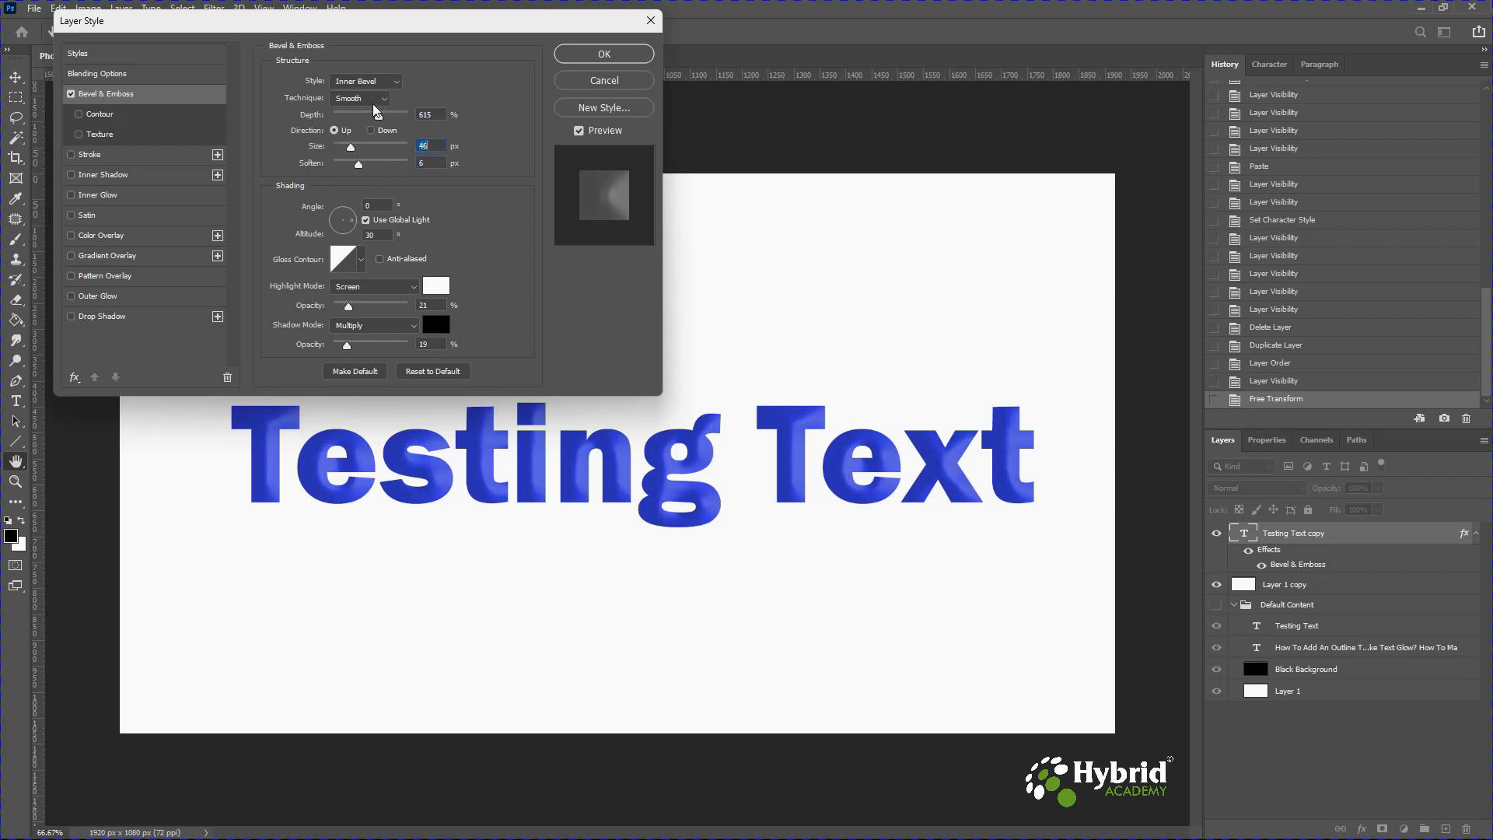
Switch the bevel style to Emboss with 178% depth, 32 px size and 4 px soften.
click(395, 83)
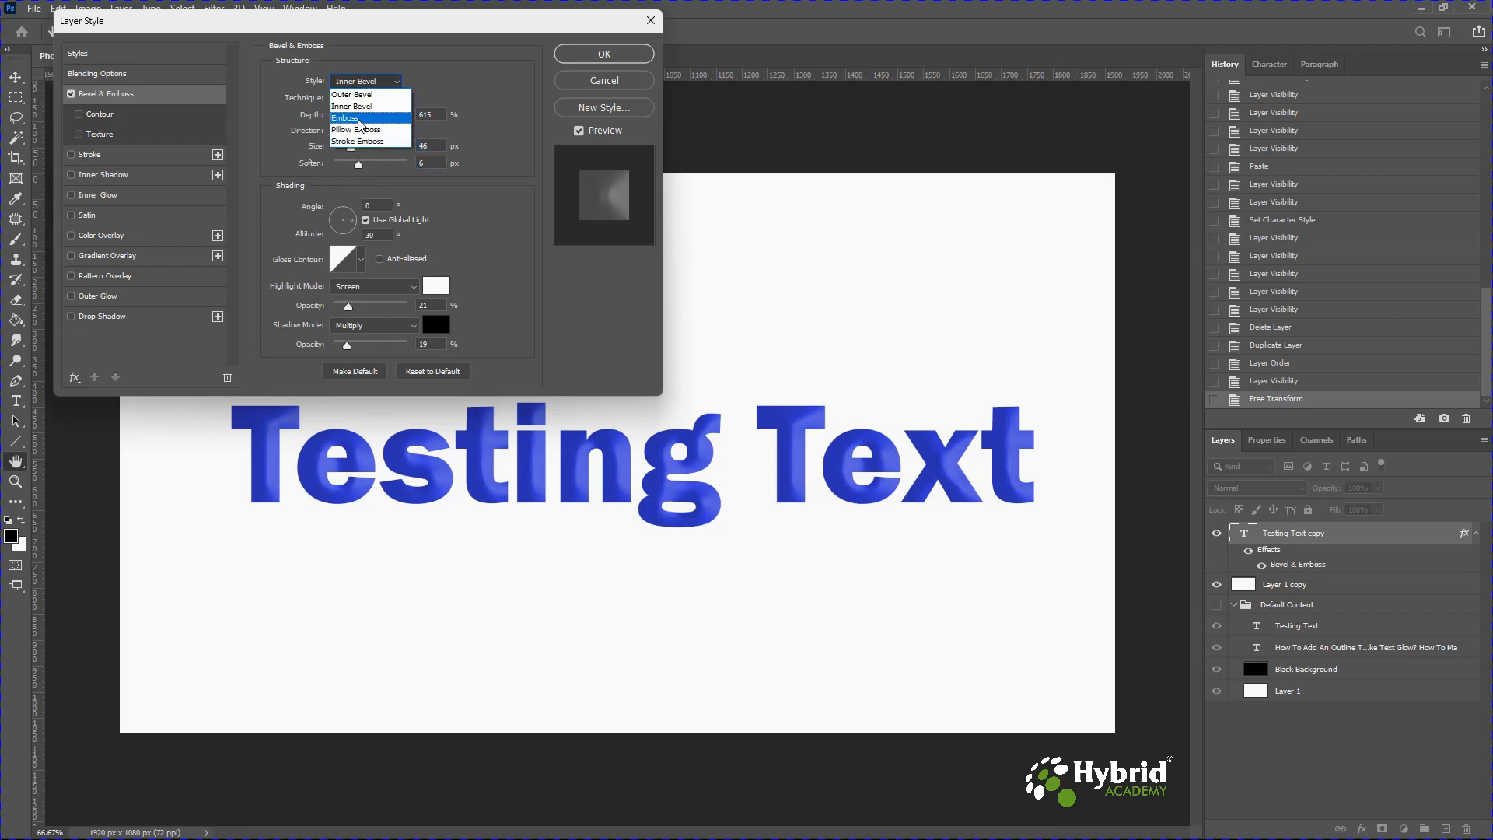
click(364, 118)
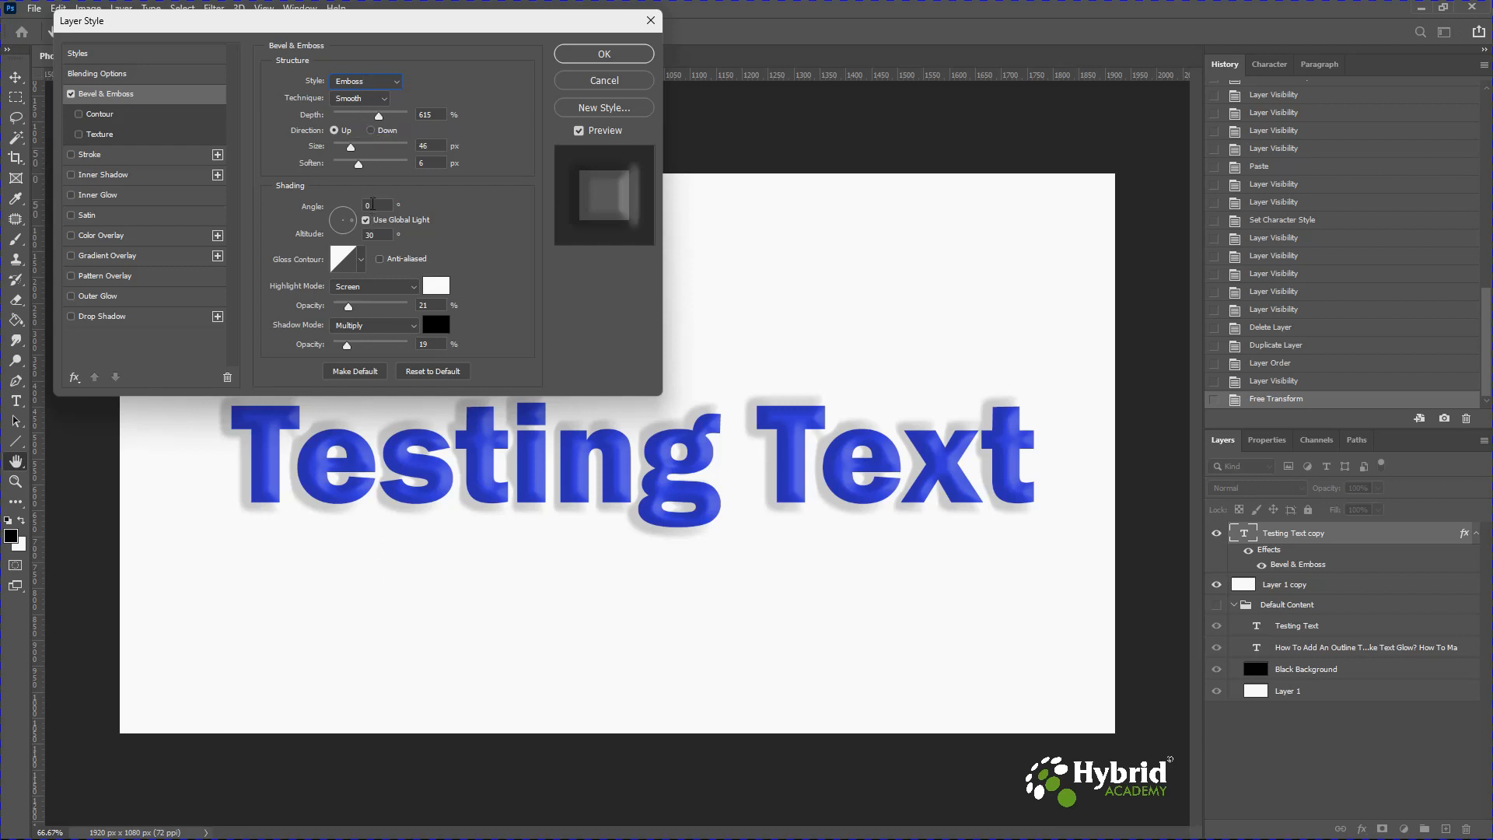
click(371, 84)
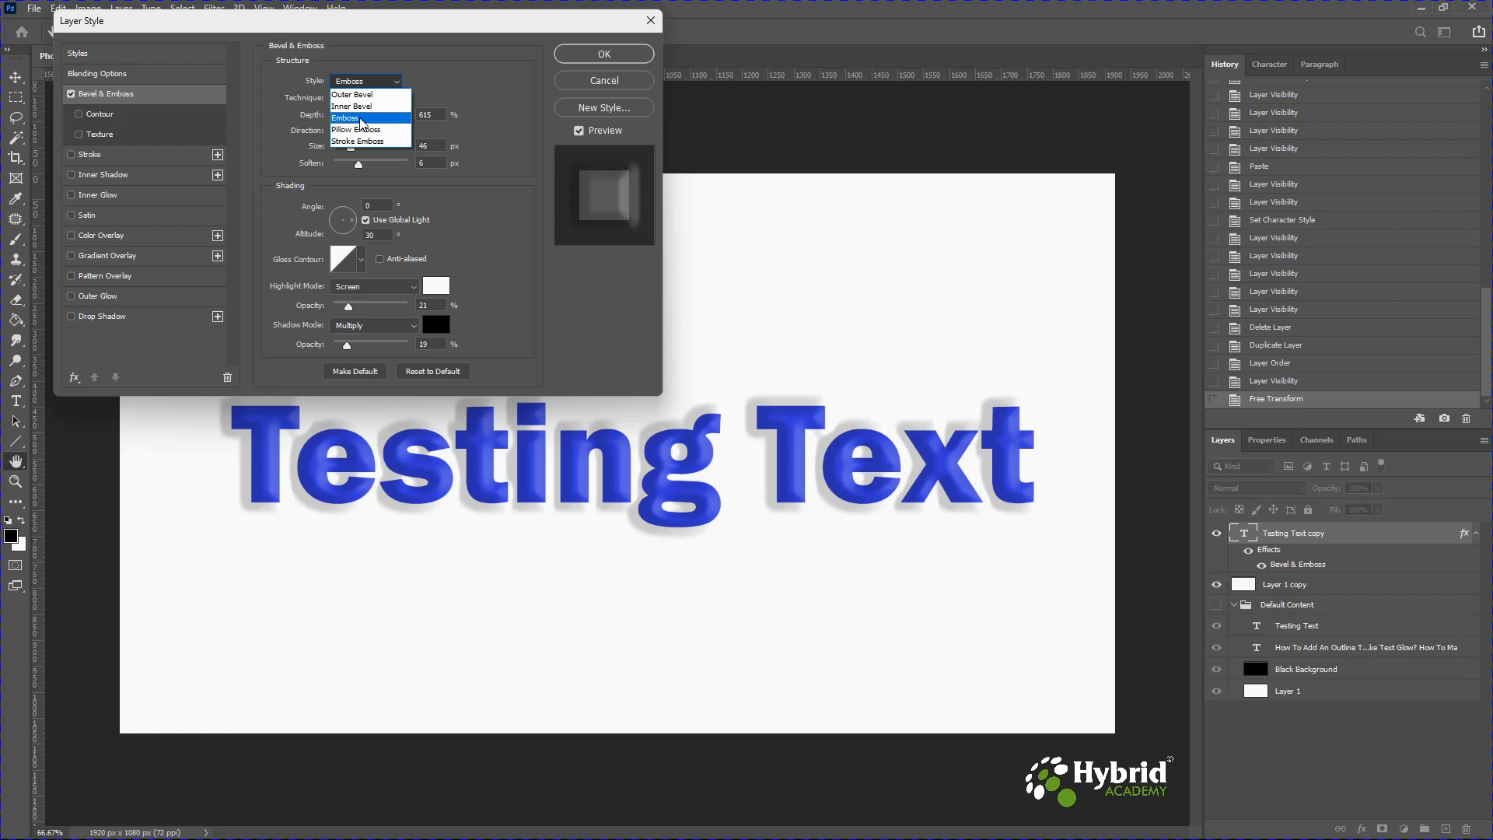
click(362, 118)
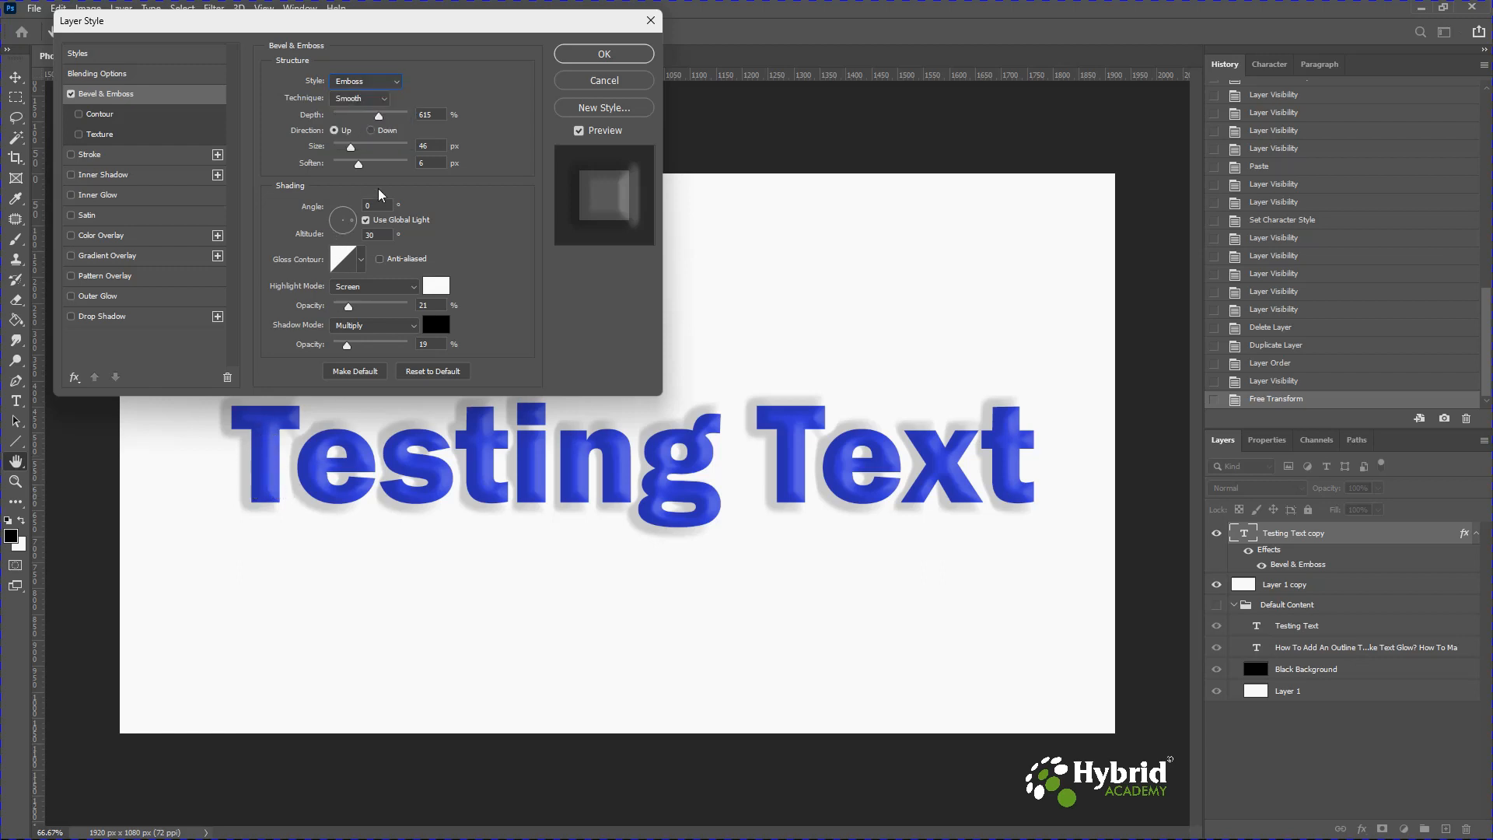
drag(376, 118, 342, 120)
click(347, 123)
mouse_move(351, 147)
mouse_down()
mouse_move(365, 148)
mouse_move(334, 148)
mouse_move(348, 151)
mouse_up()
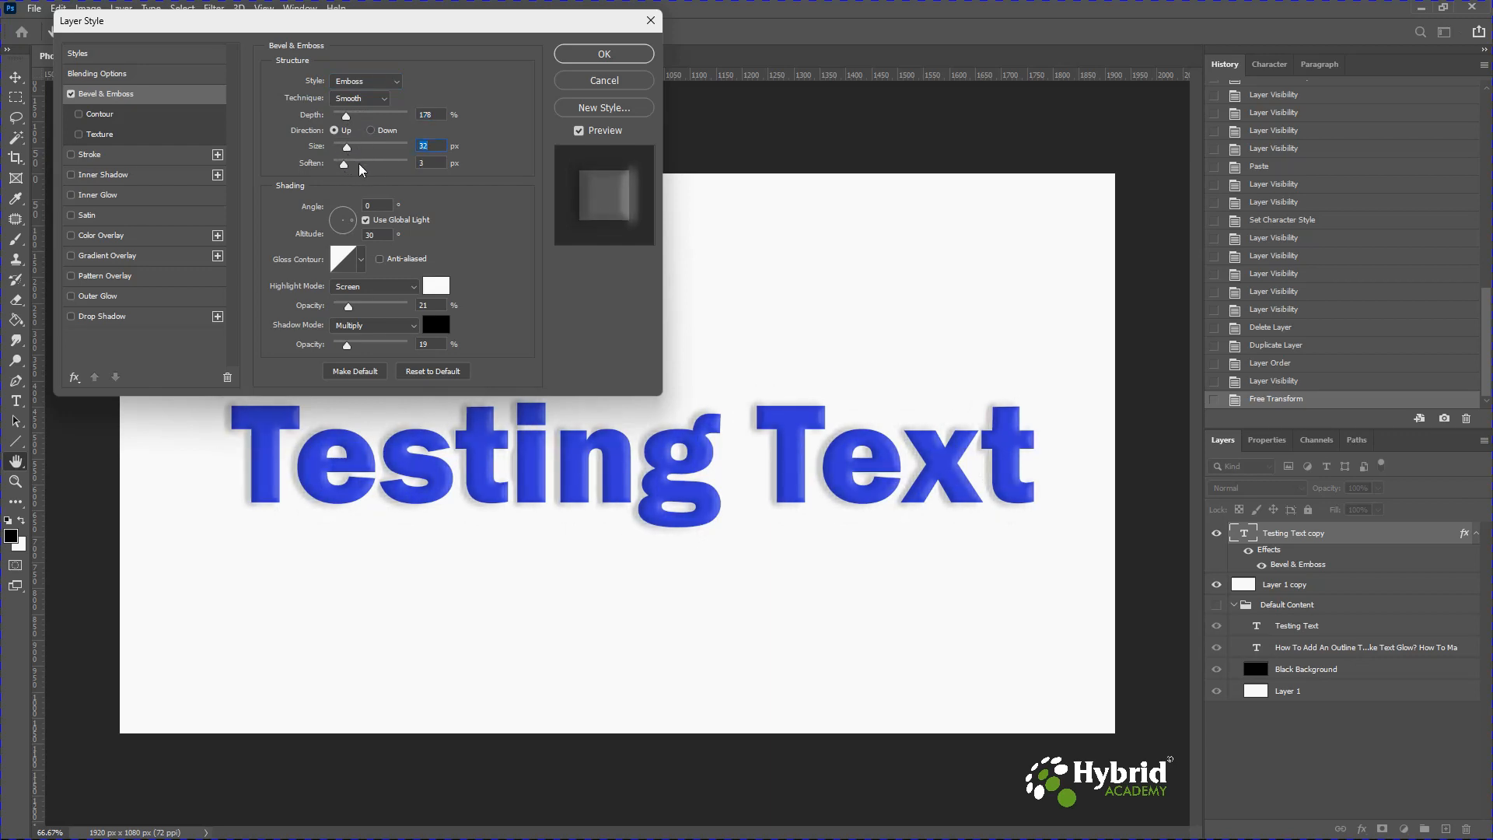
drag(344, 164, 351, 166)
Set the bevel shading angle to 5° and the altitude to 16°.
click(332, 224)
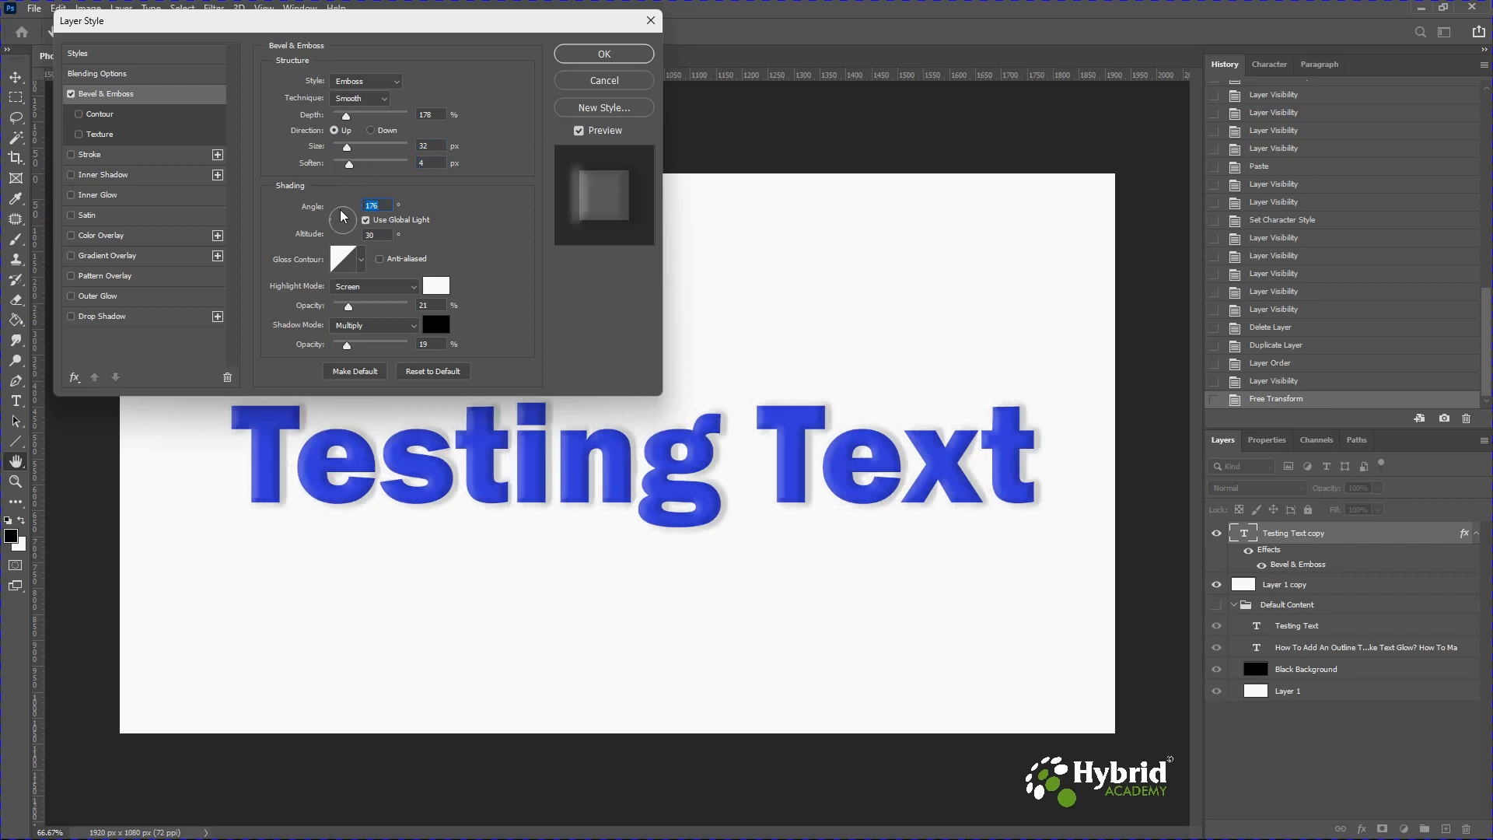
click(342, 210)
click(342, 231)
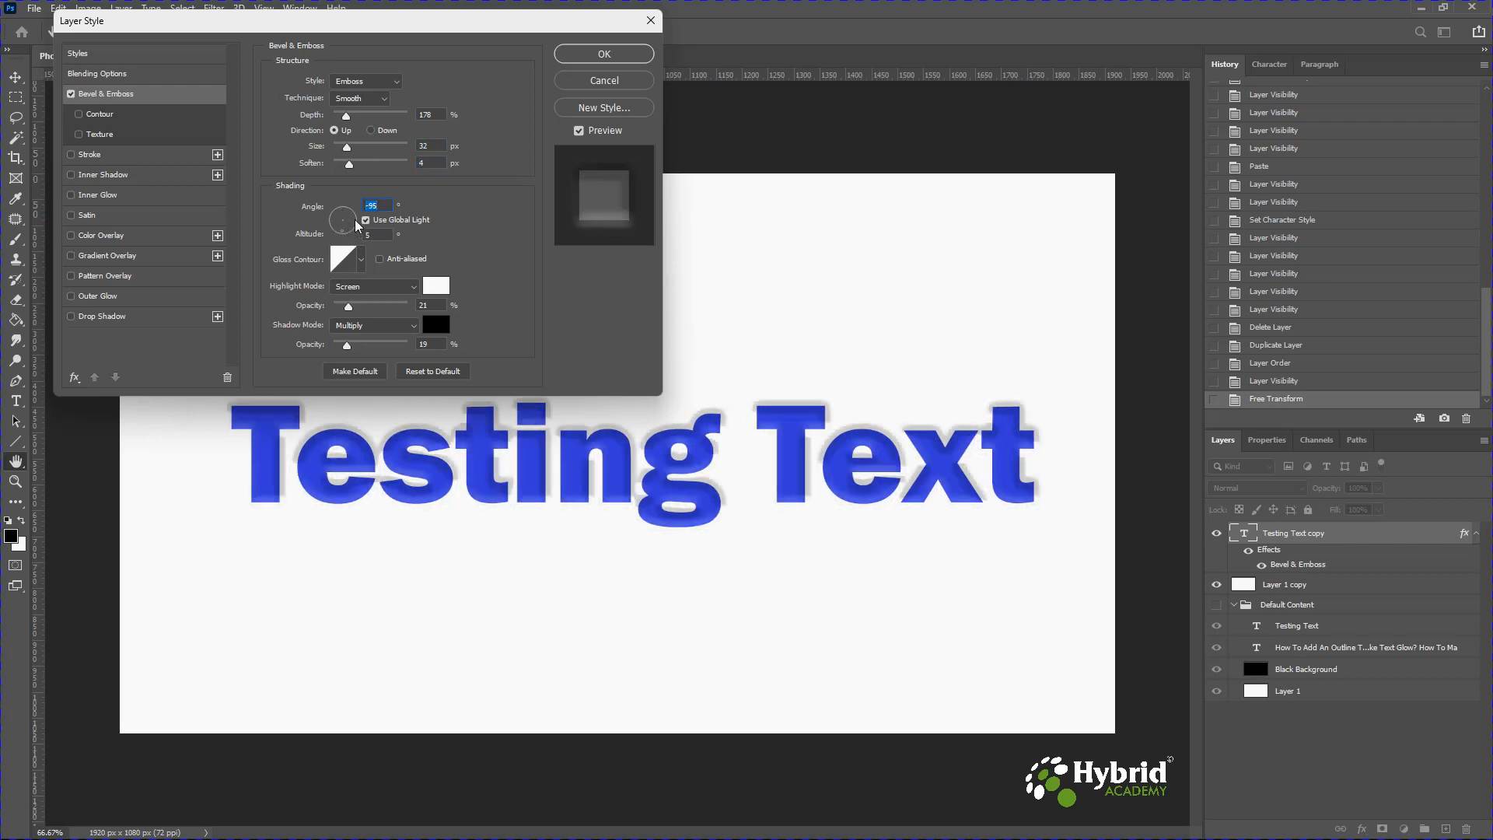
click(356, 220)
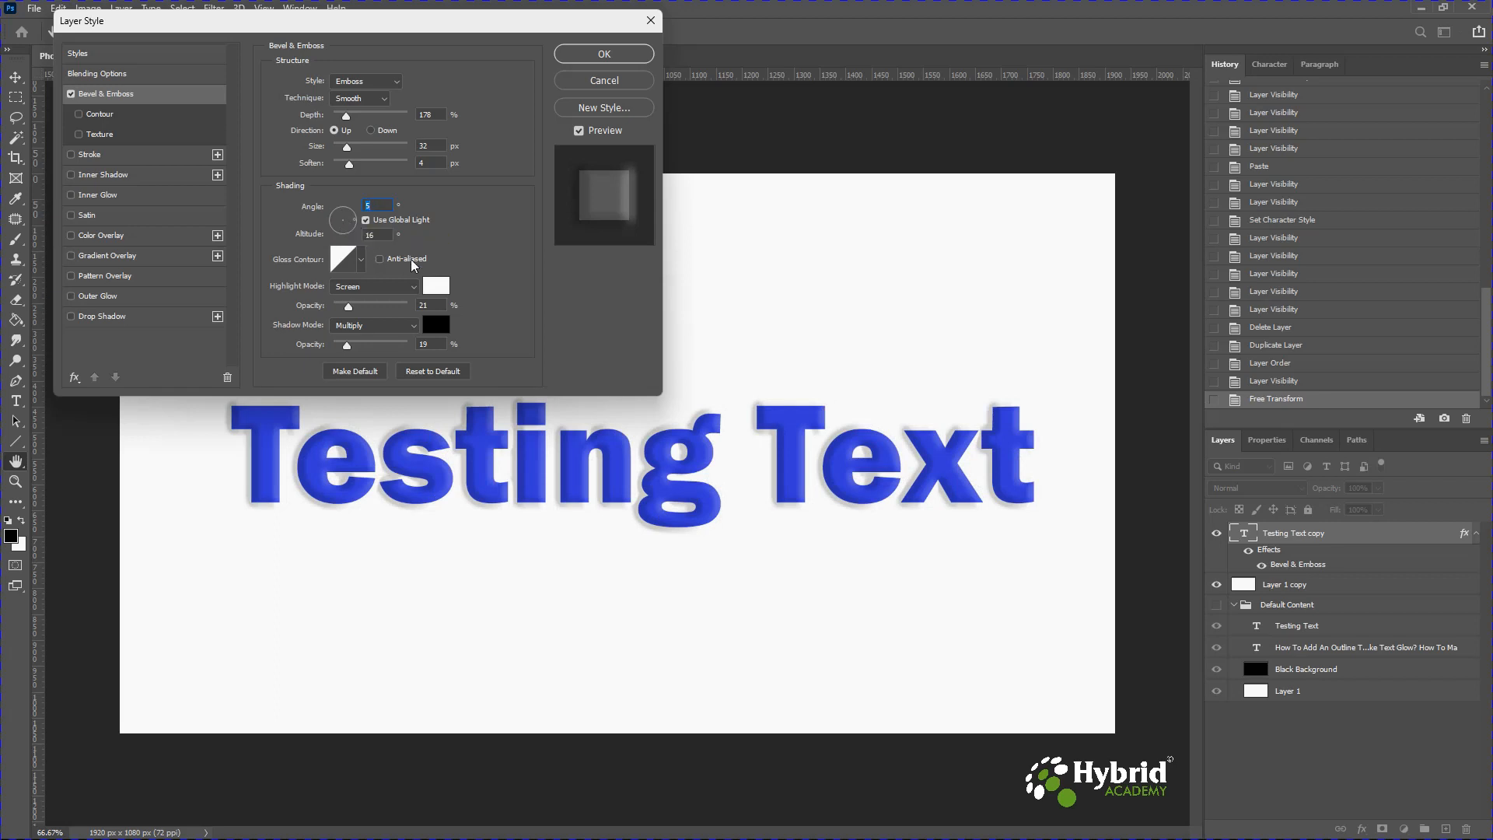
Set the bevel highlight mode to Multiply and the shadow opacity to 34%.
click(399, 287)
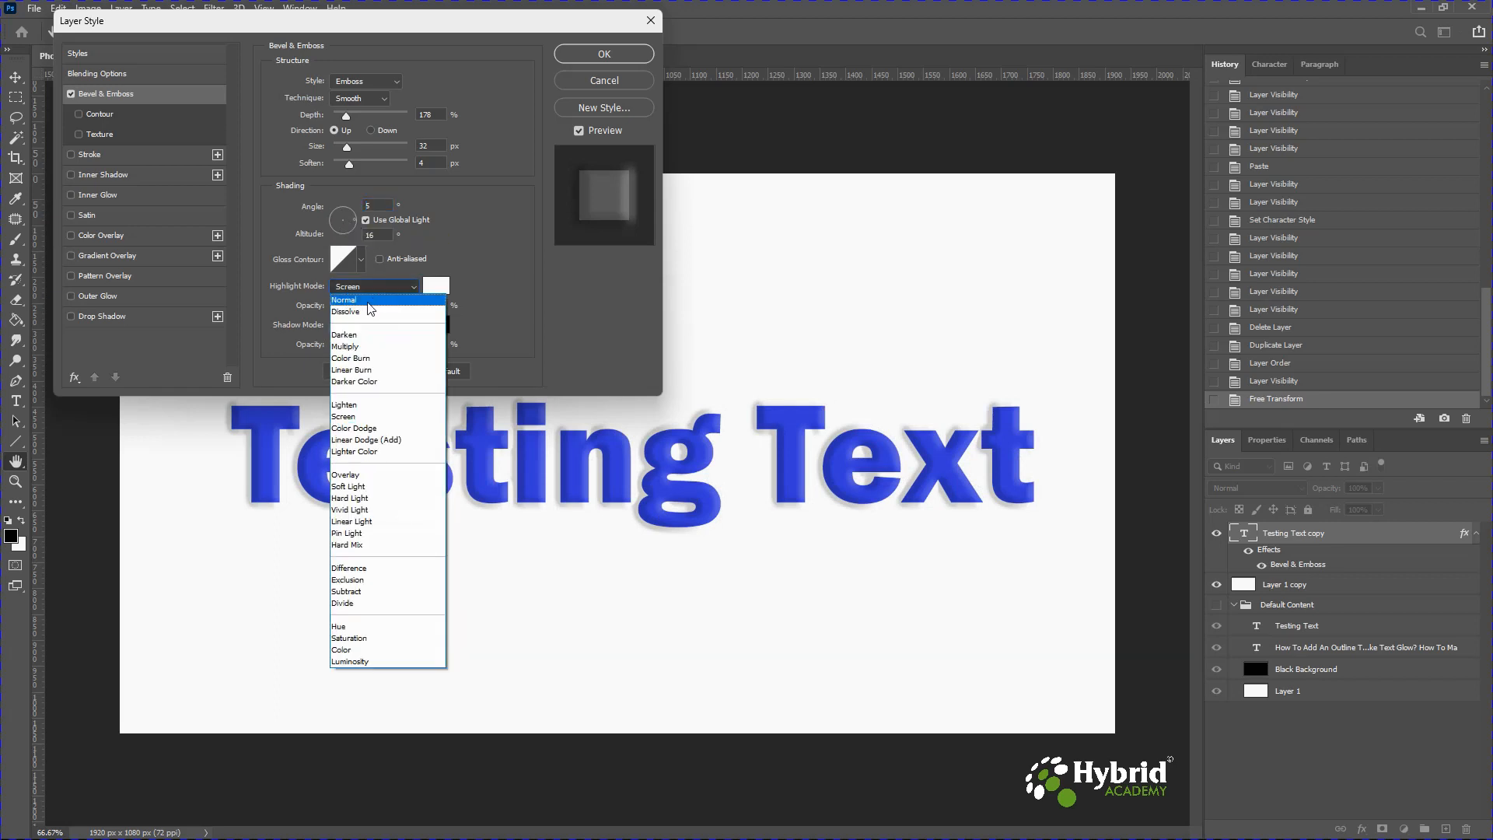
click(367, 302)
click(371, 290)
click(365, 317)
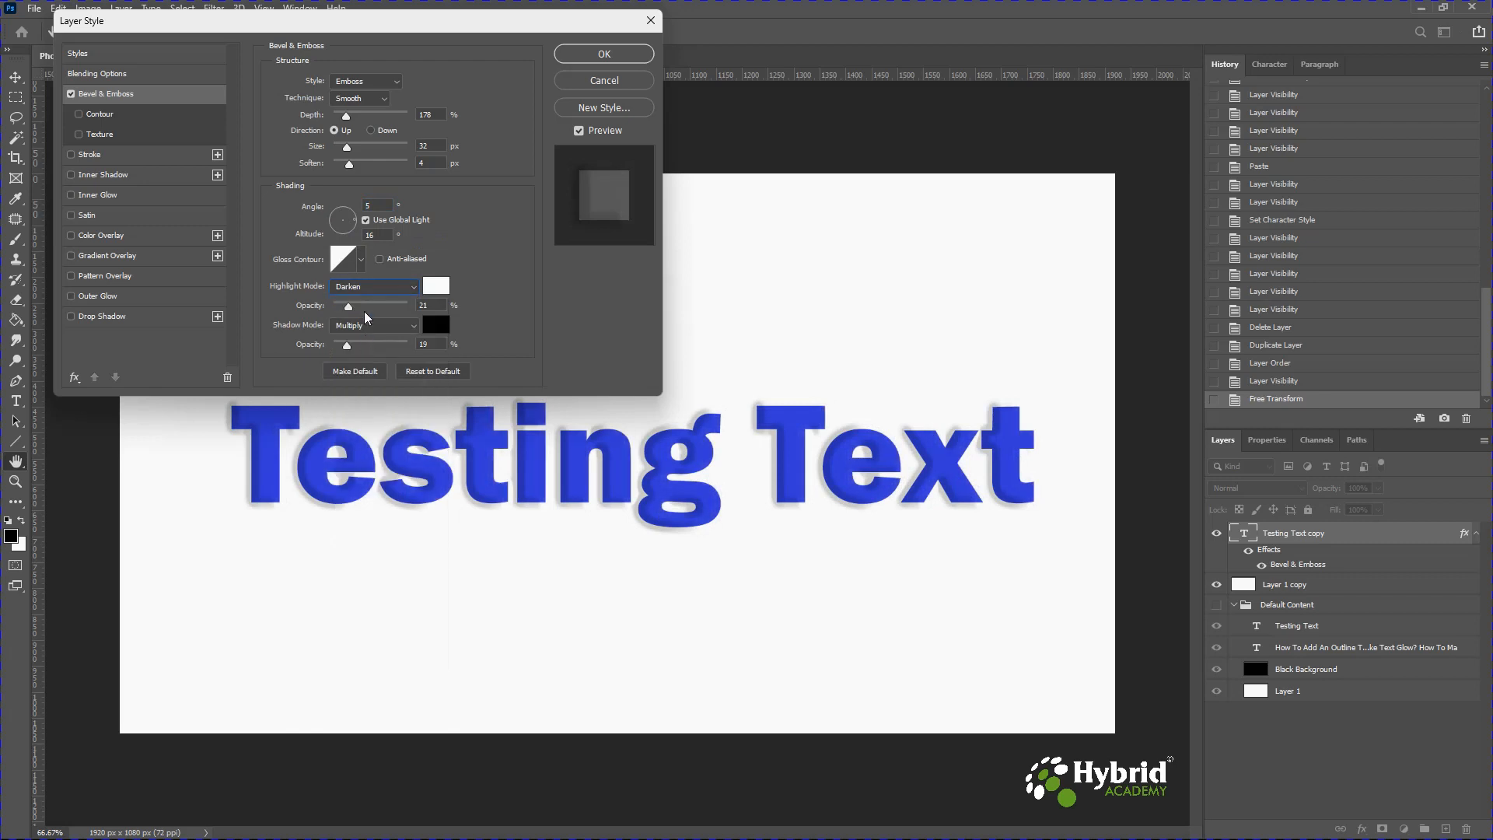
click(364, 288)
click(361, 344)
mouse_move(348, 346)
mouse_down()
mouse_move(371, 344)
mouse_move(359, 344)
mouse_up()
Try switching the bevel style to Pillow Emboss.
click(391, 81)
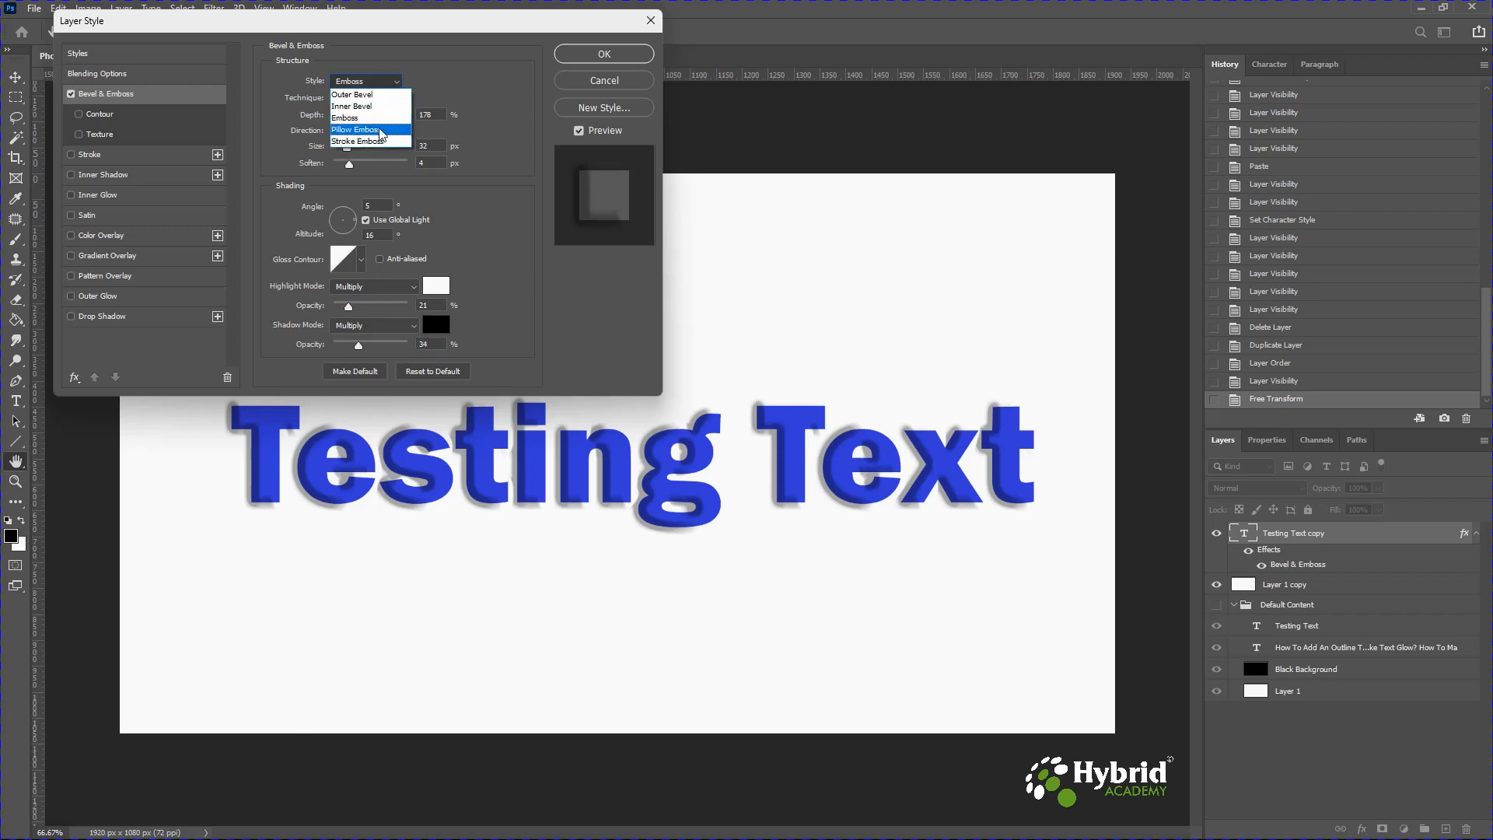
click(381, 131)
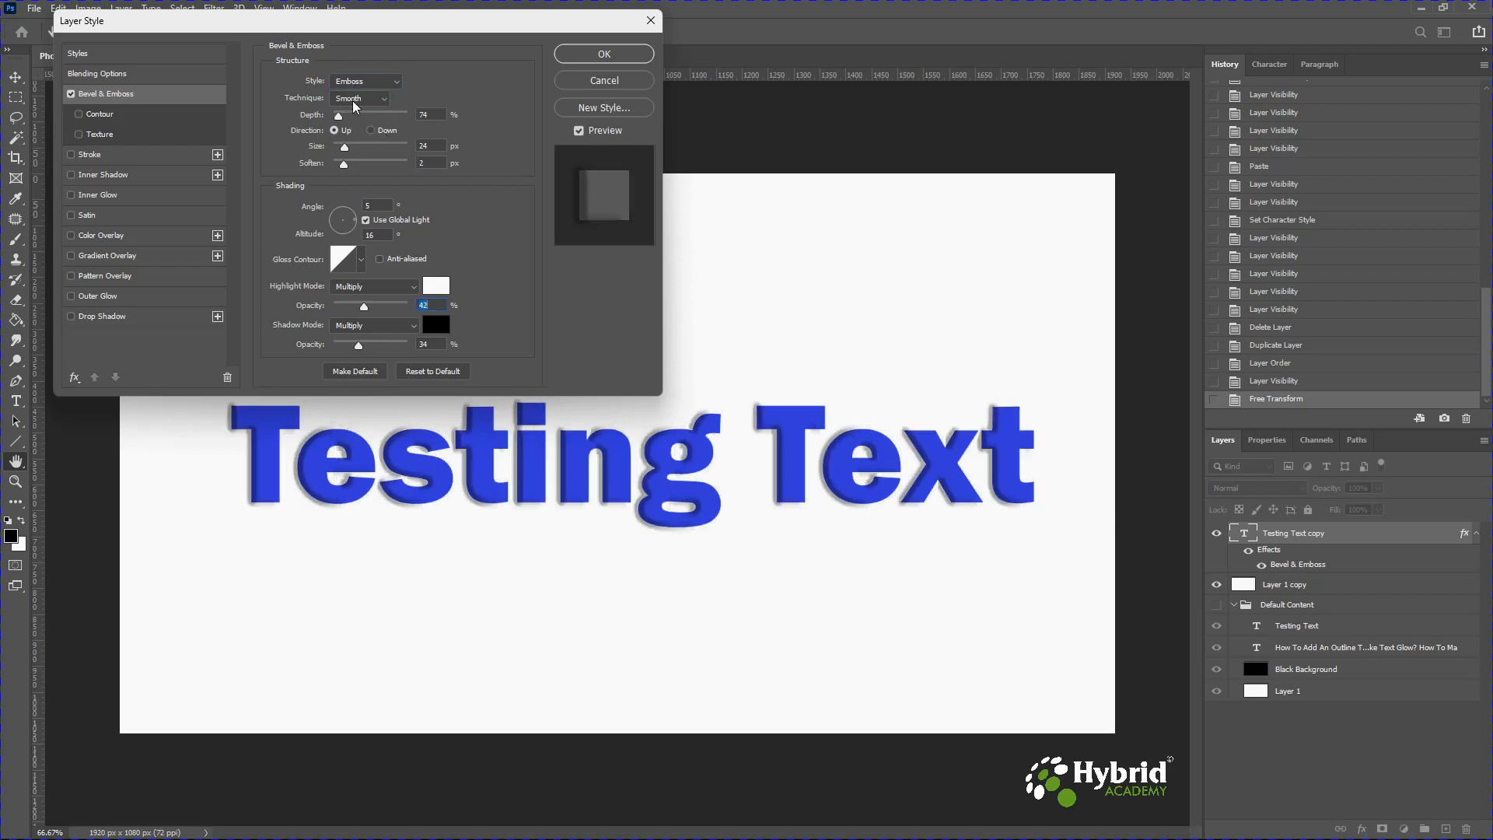
Set the bevel technique to Chisel Hard with 84% depth, 65 px size and 6 px soften.
click(355, 99)
click(361, 100)
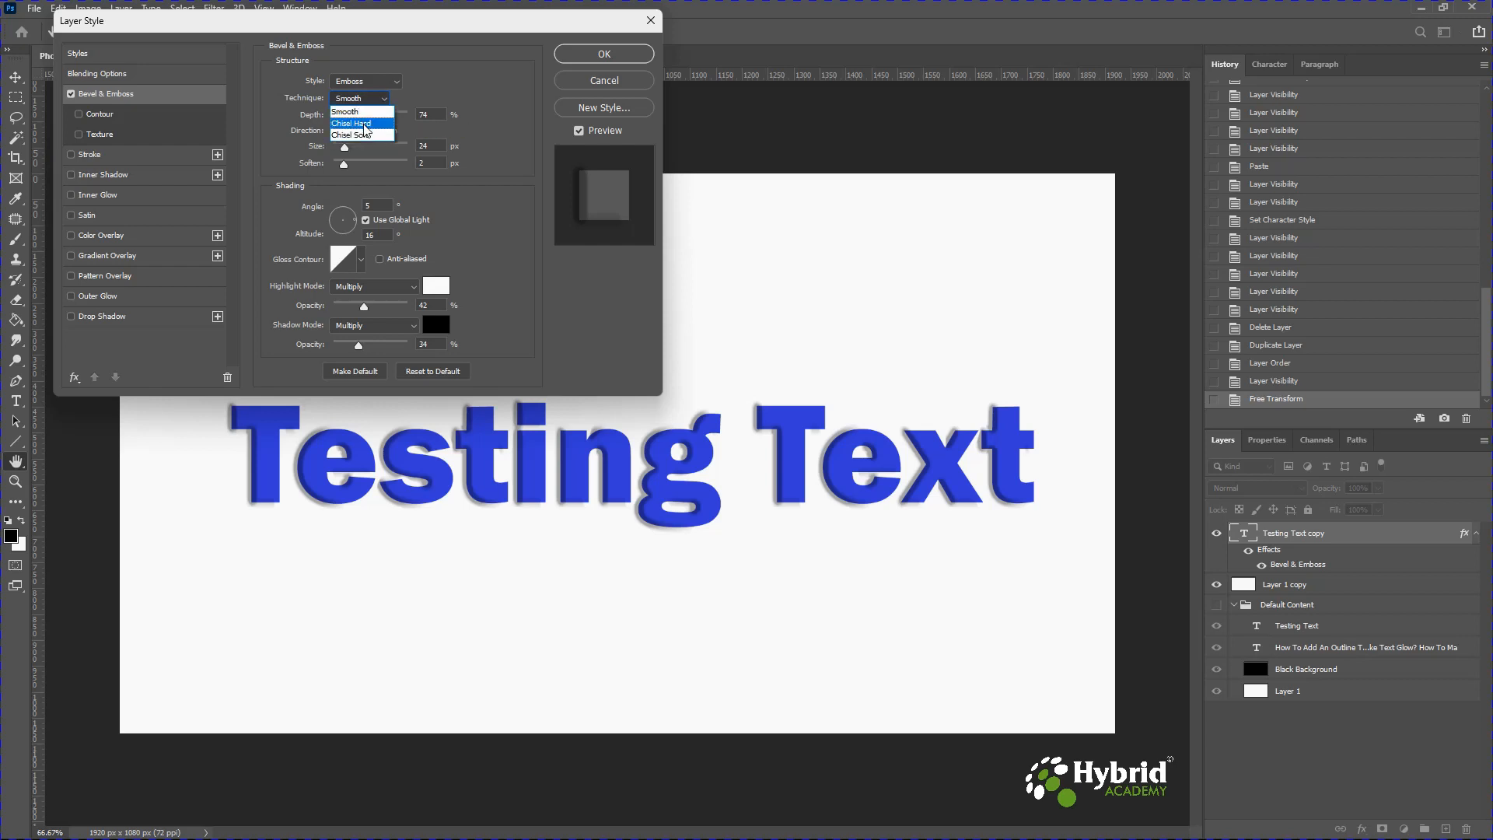
click(364, 124)
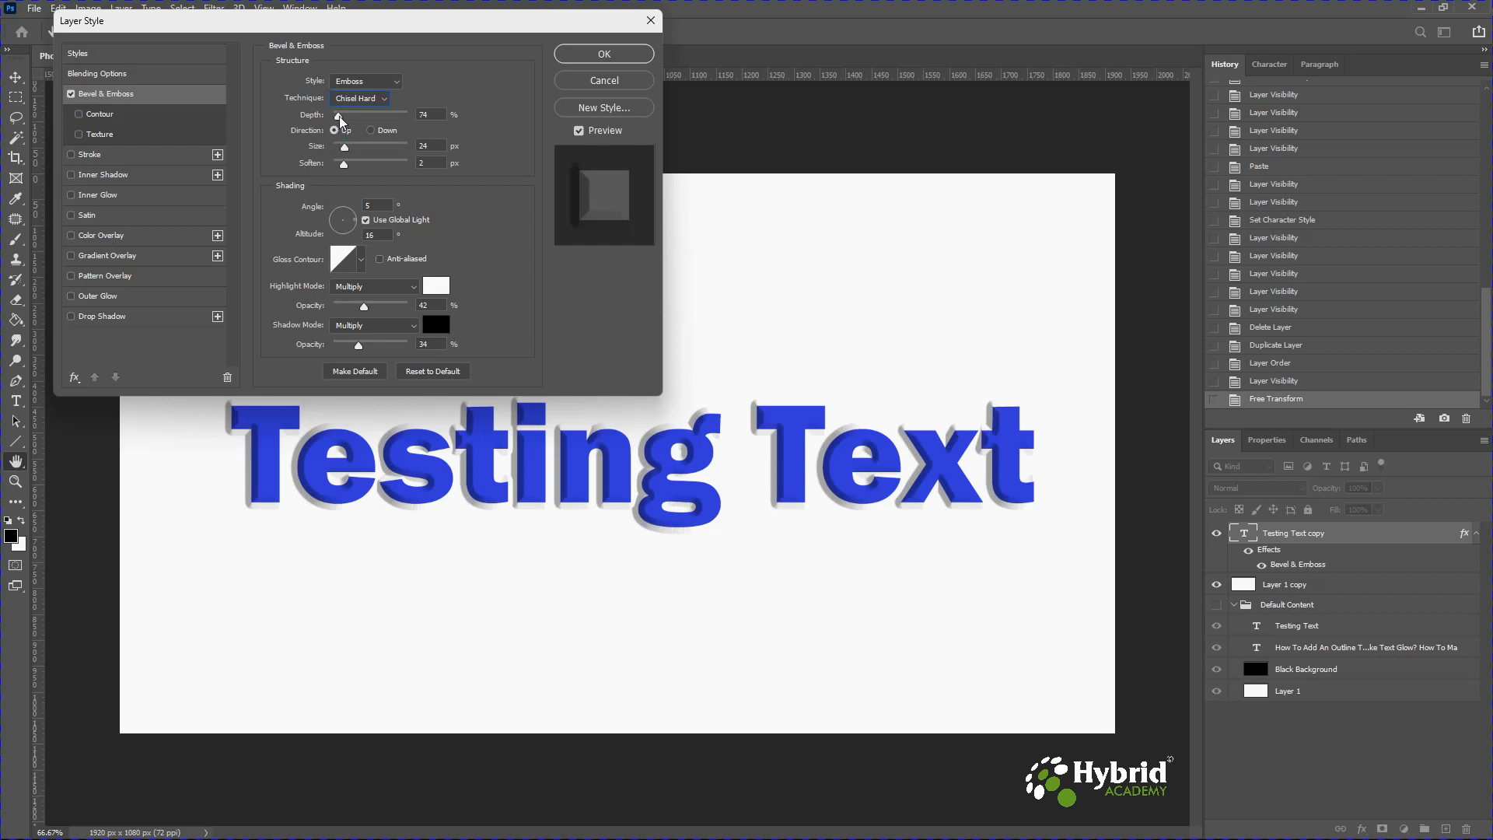
drag(340, 120, 362, 166)
click(356, 147)
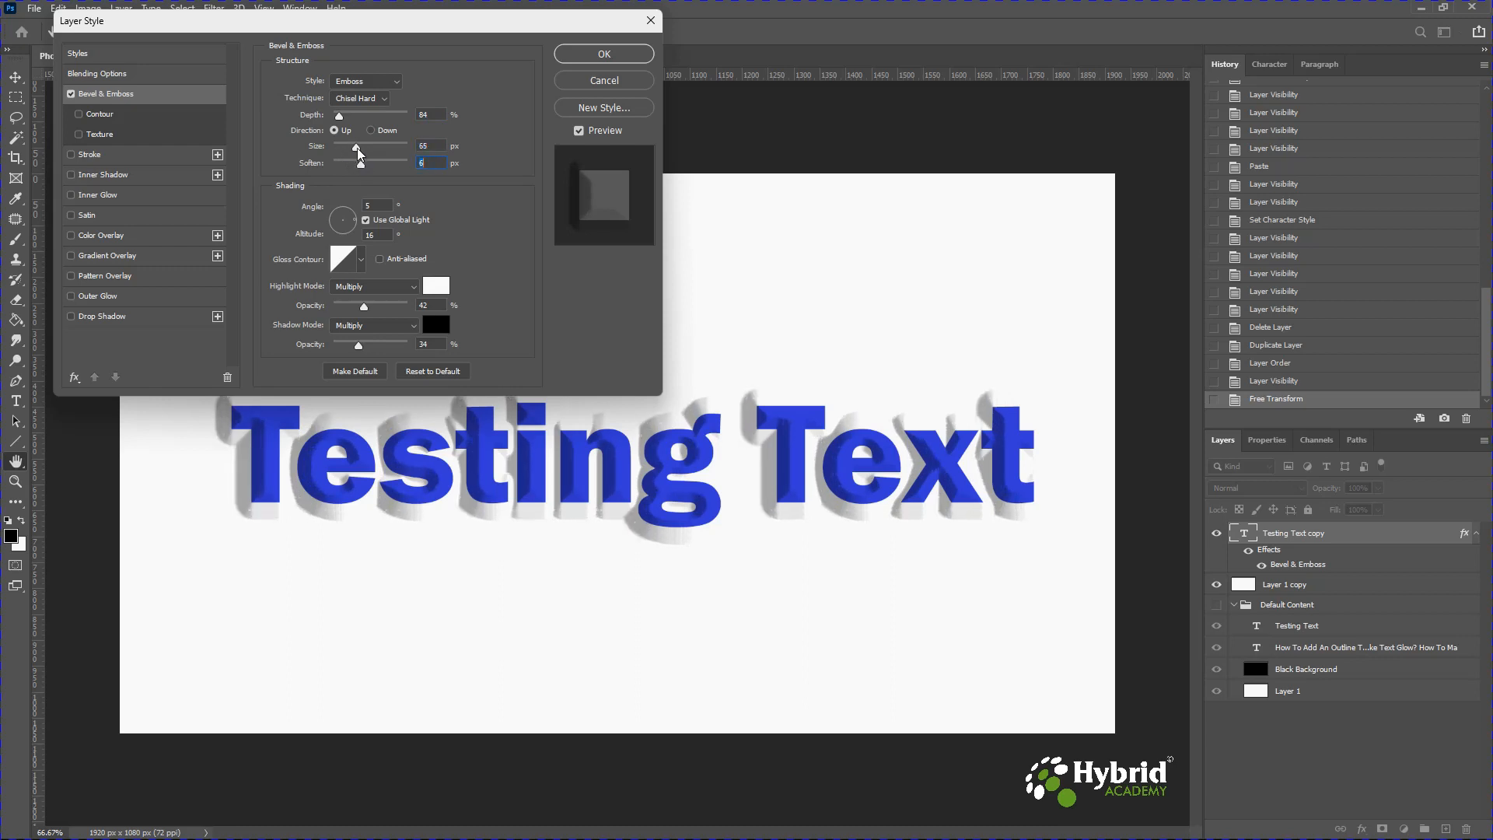
click(357, 148)
Switch the bevel technique to Chisel Soft and reduce the size to 29 px, adjusting the soften.
click(359, 98)
drag(357, 147, 347, 148)
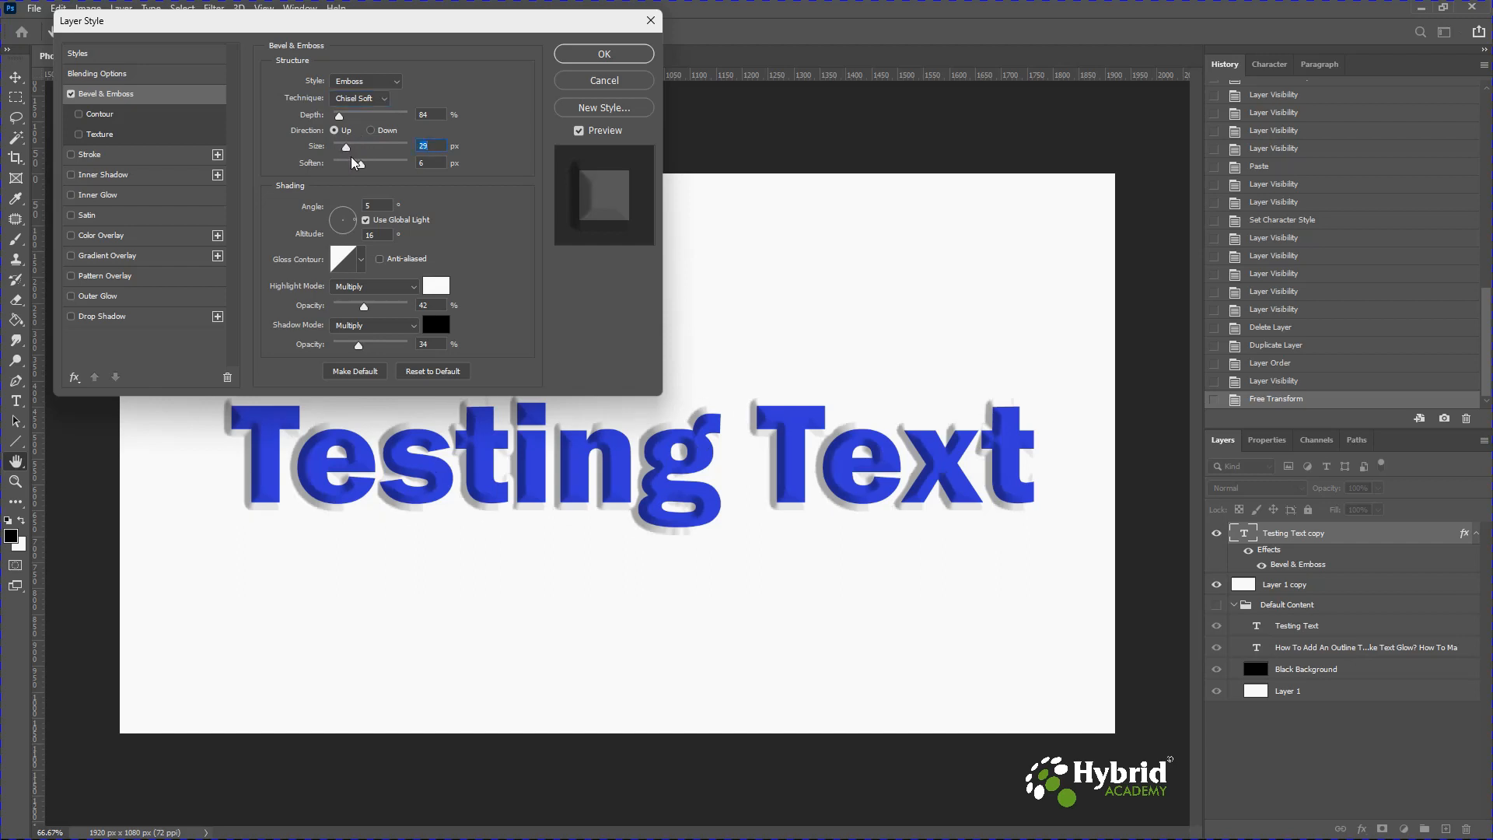
drag(355, 165, 365, 165)
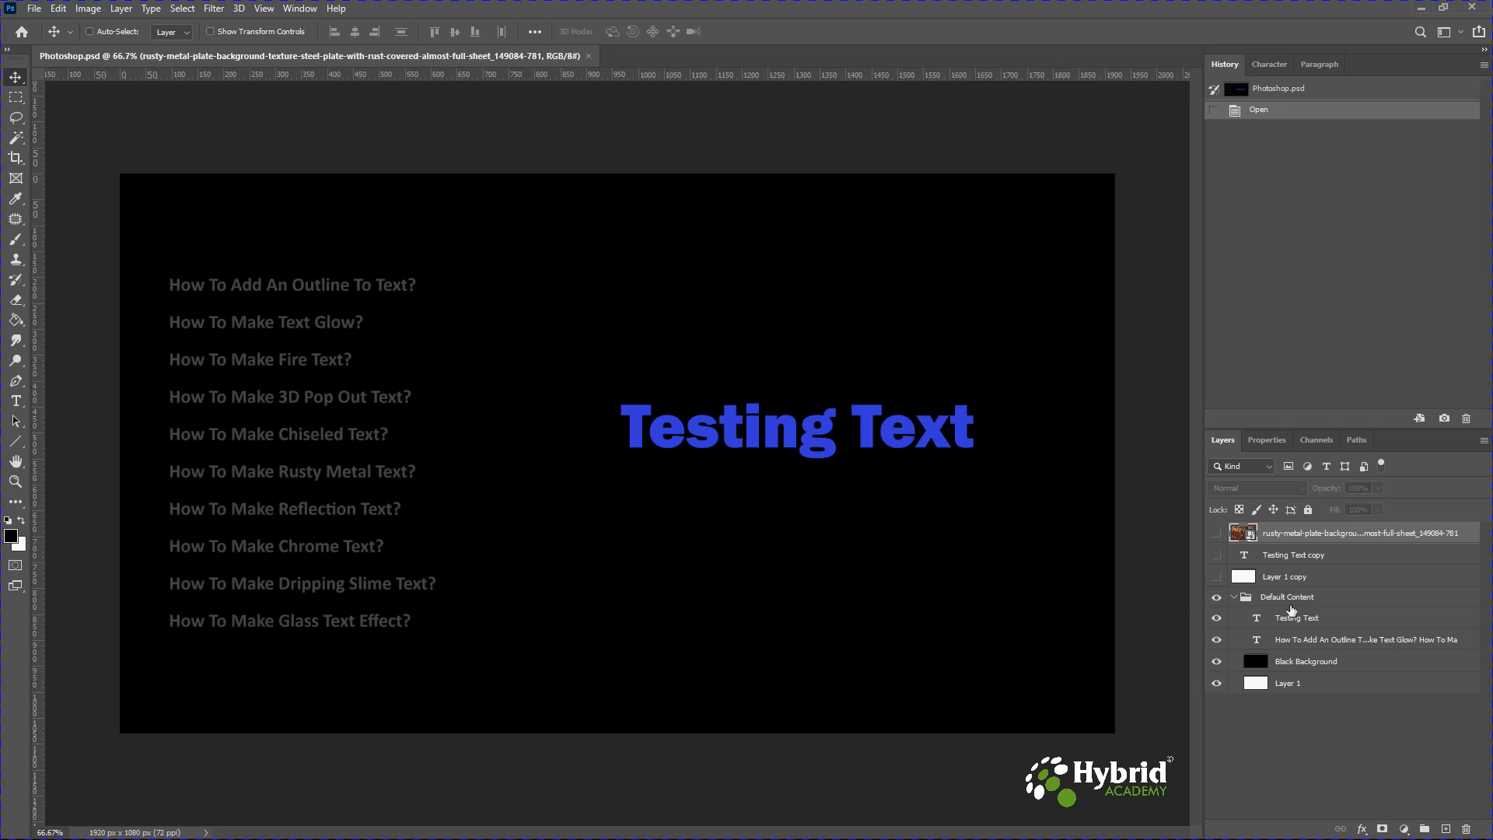
Show the Layer 1 copy and Testing Text copy layers and select Testing Text copy.
click(1219, 577)
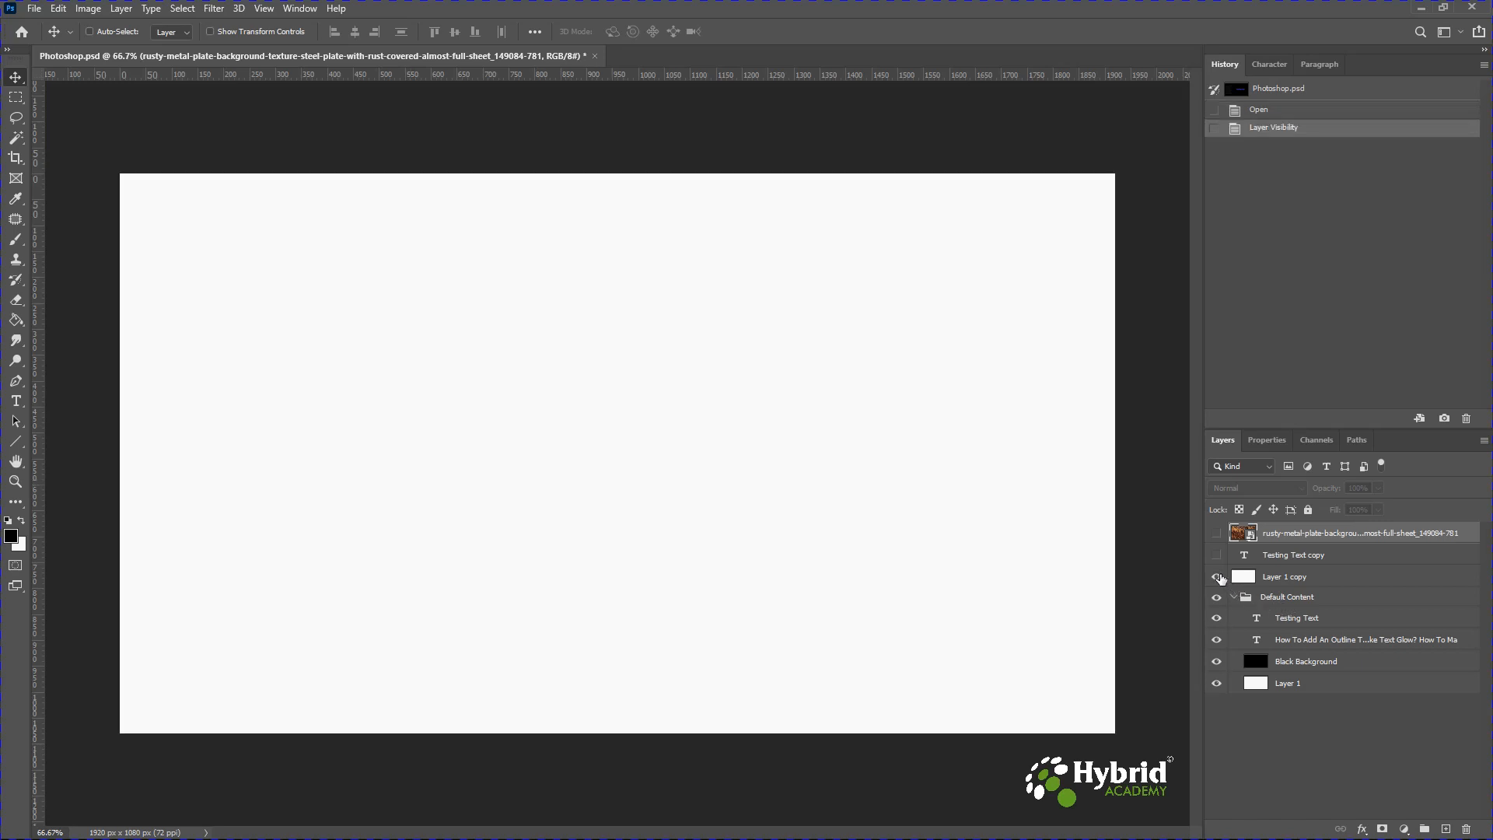
click(1218, 556)
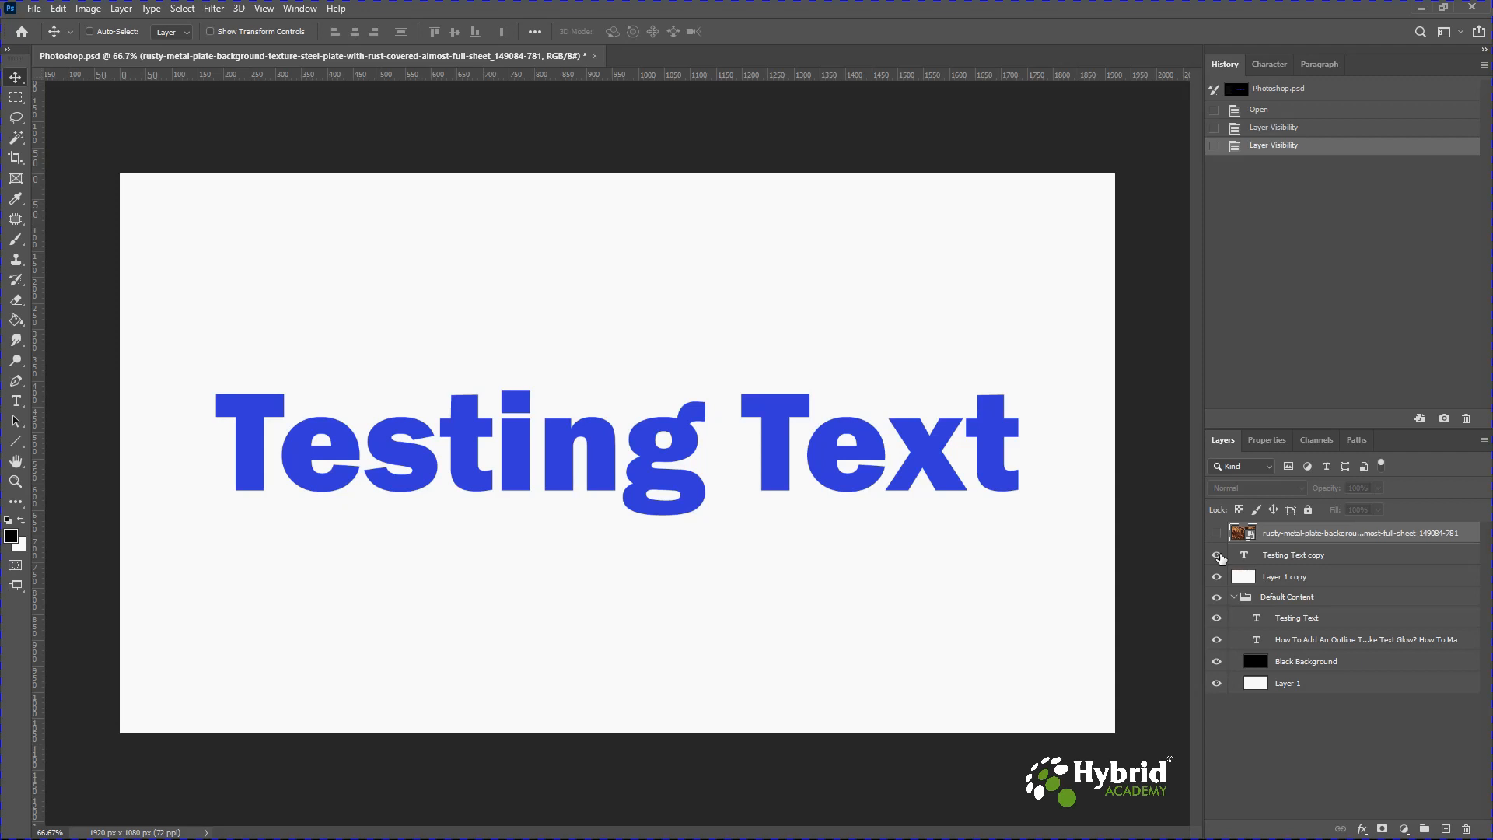
click(1279, 562)
click(1278, 578)
click(1275, 560)
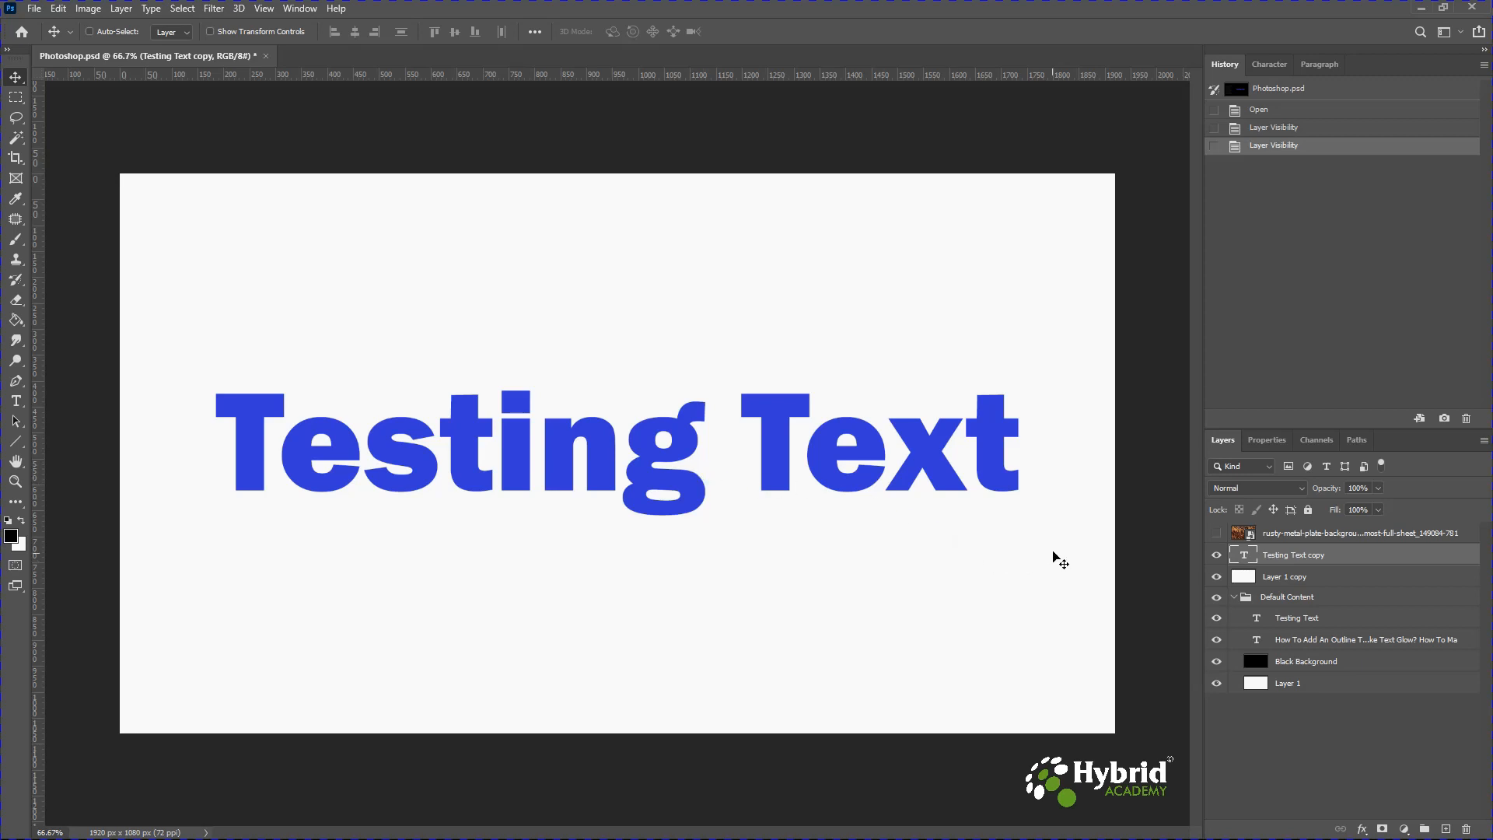
Set layer visibility so the rusty metal texture, Testing Text copy and Layer 1 copy show while the Default Content group is hidden.
click(1217, 534)
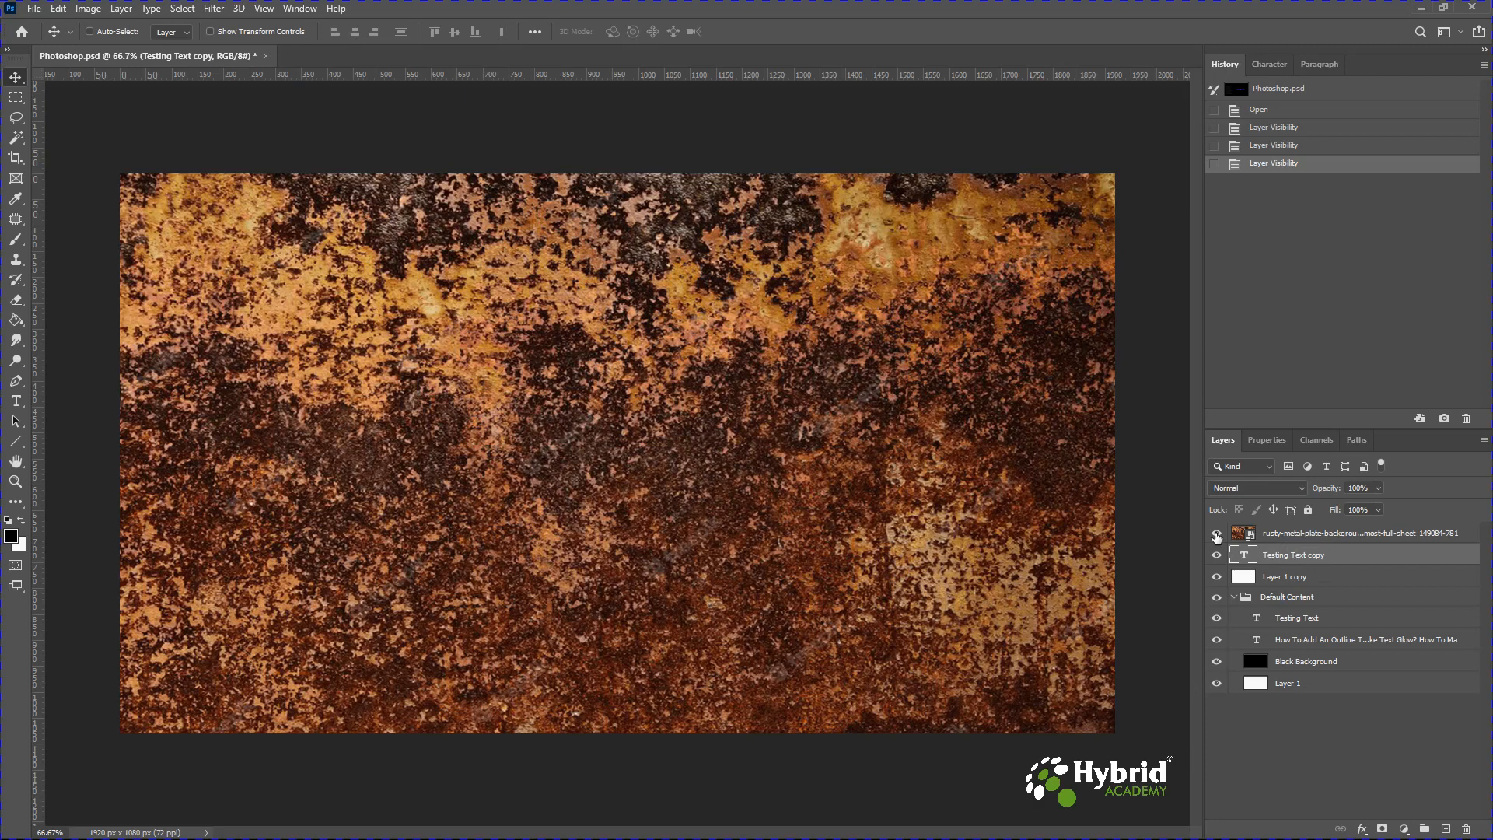
click(1217, 534)
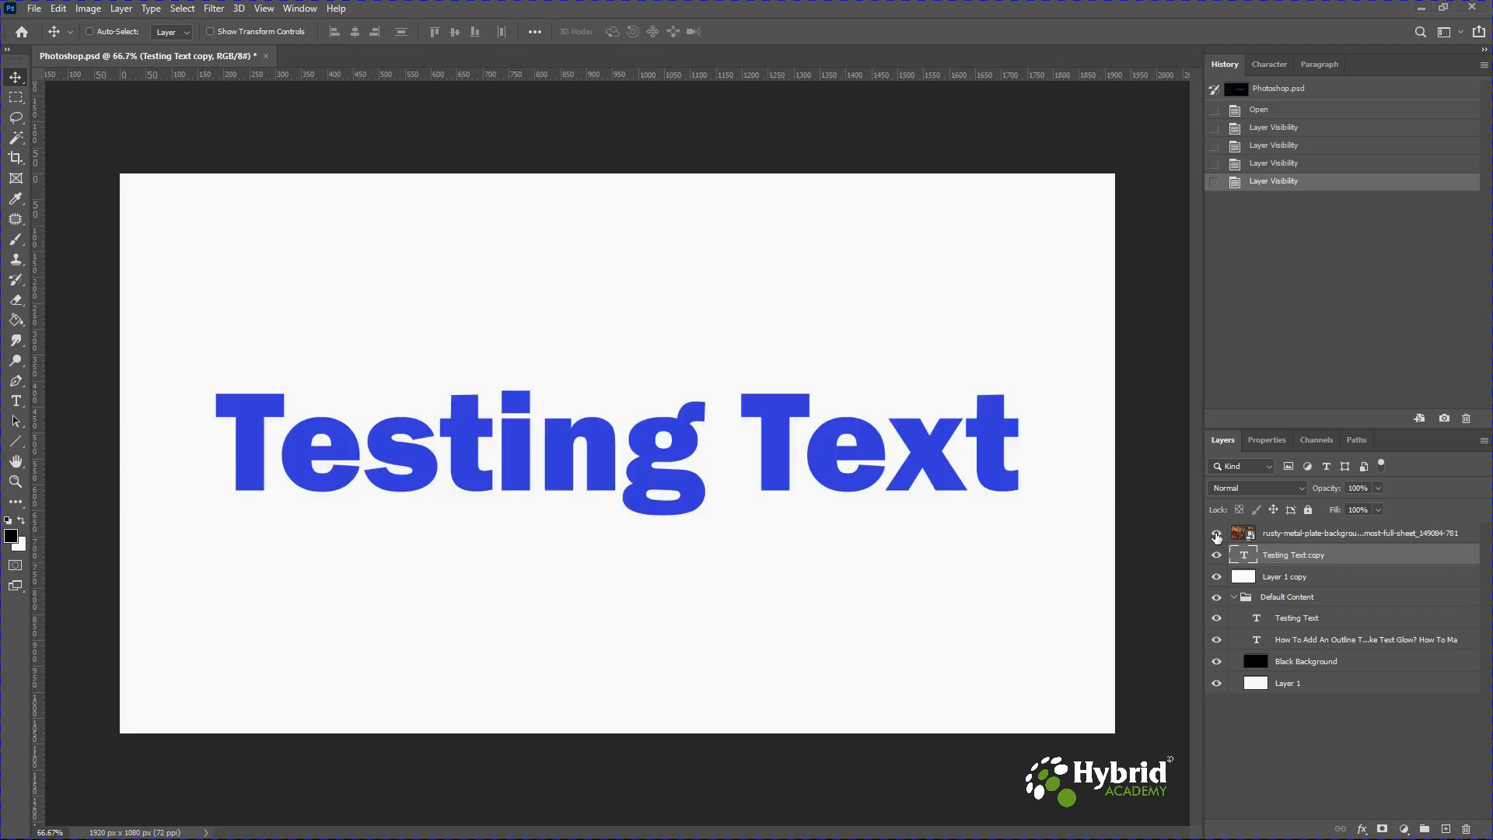
click(1217, 535)
click(1216, 597)
click(1233, 598)
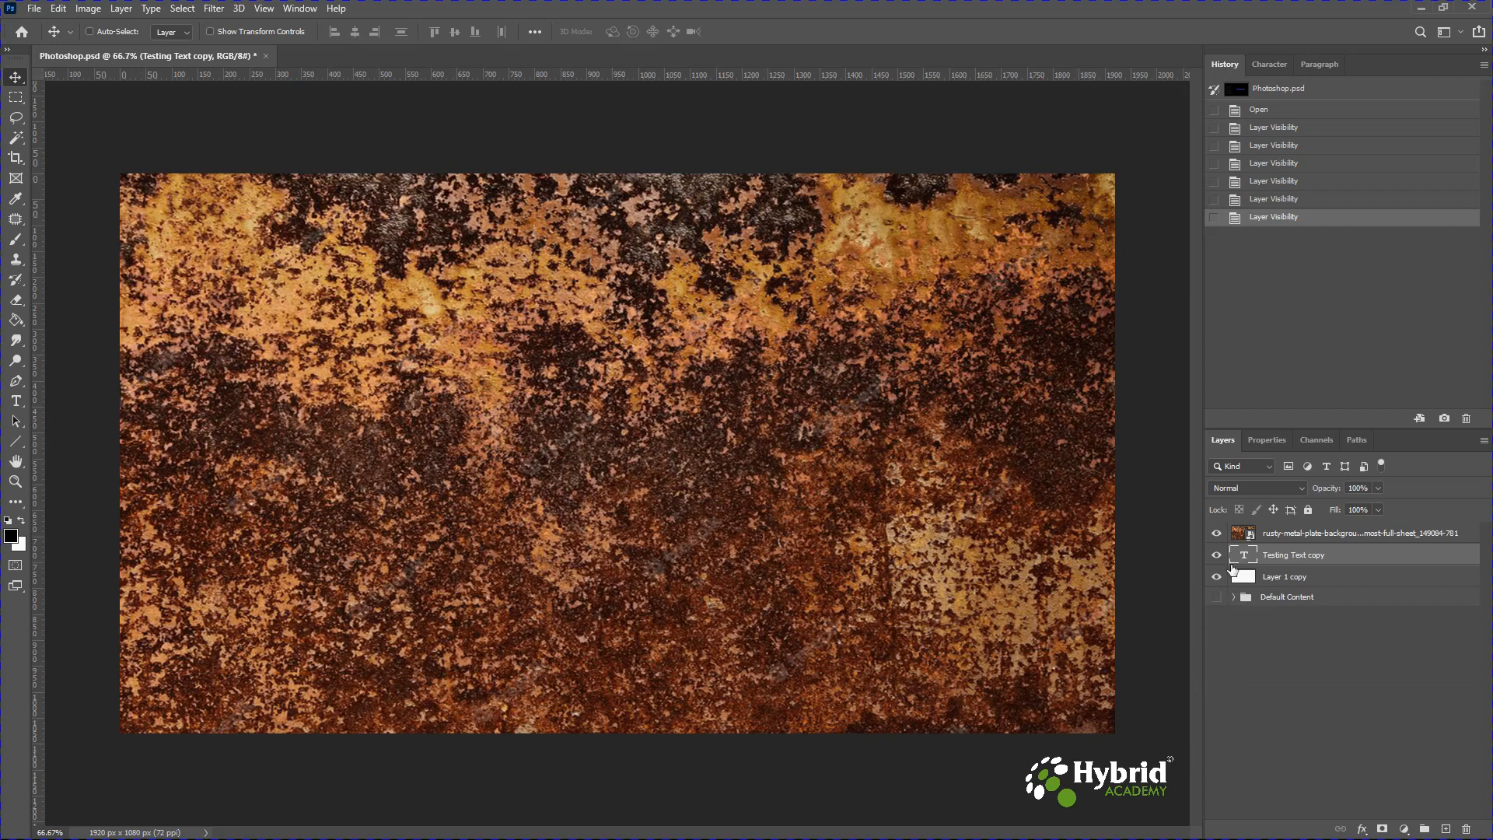
click(1218, 535)
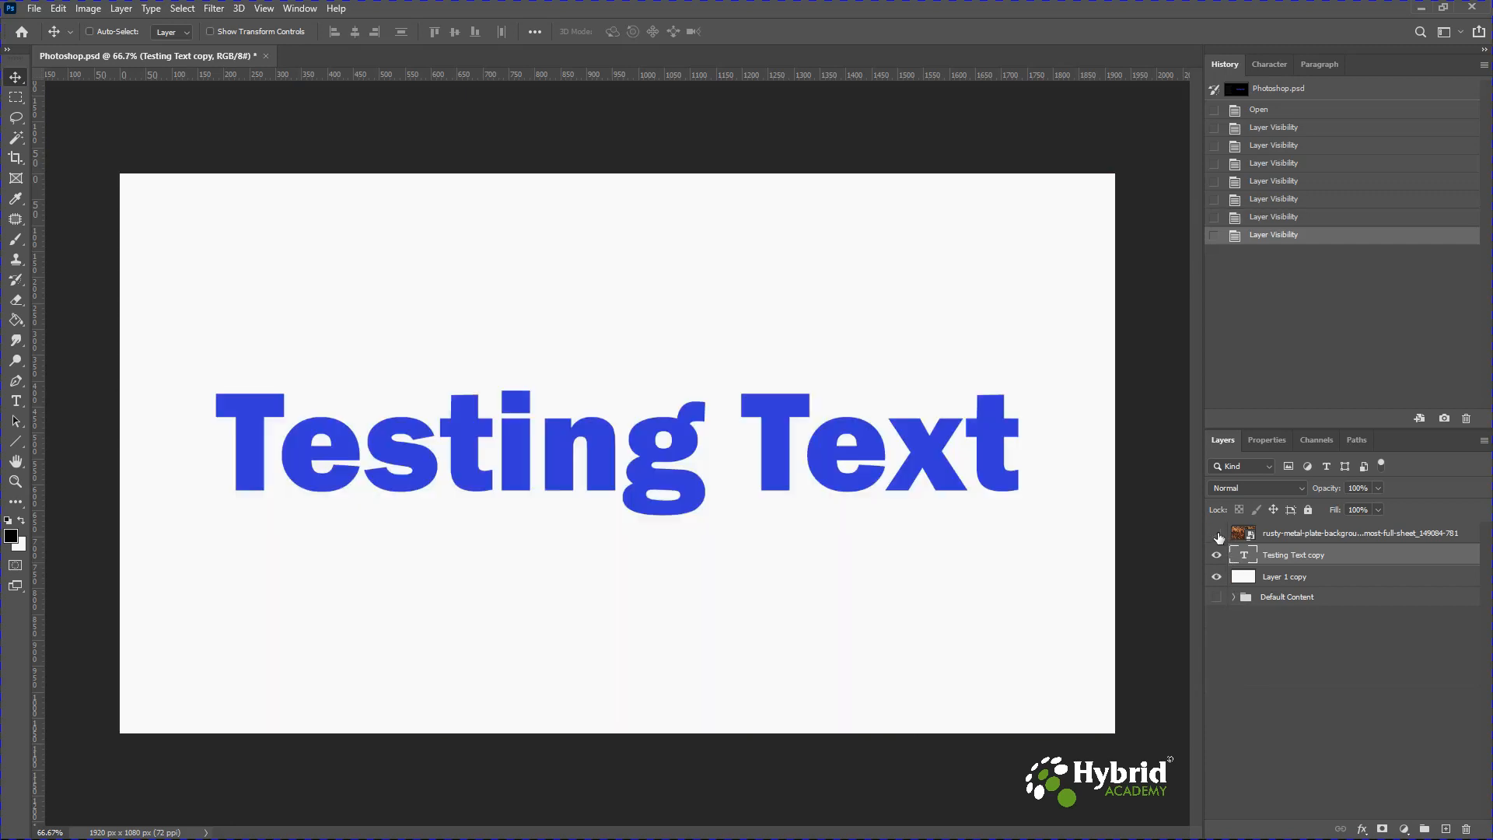
click(1217, 555)
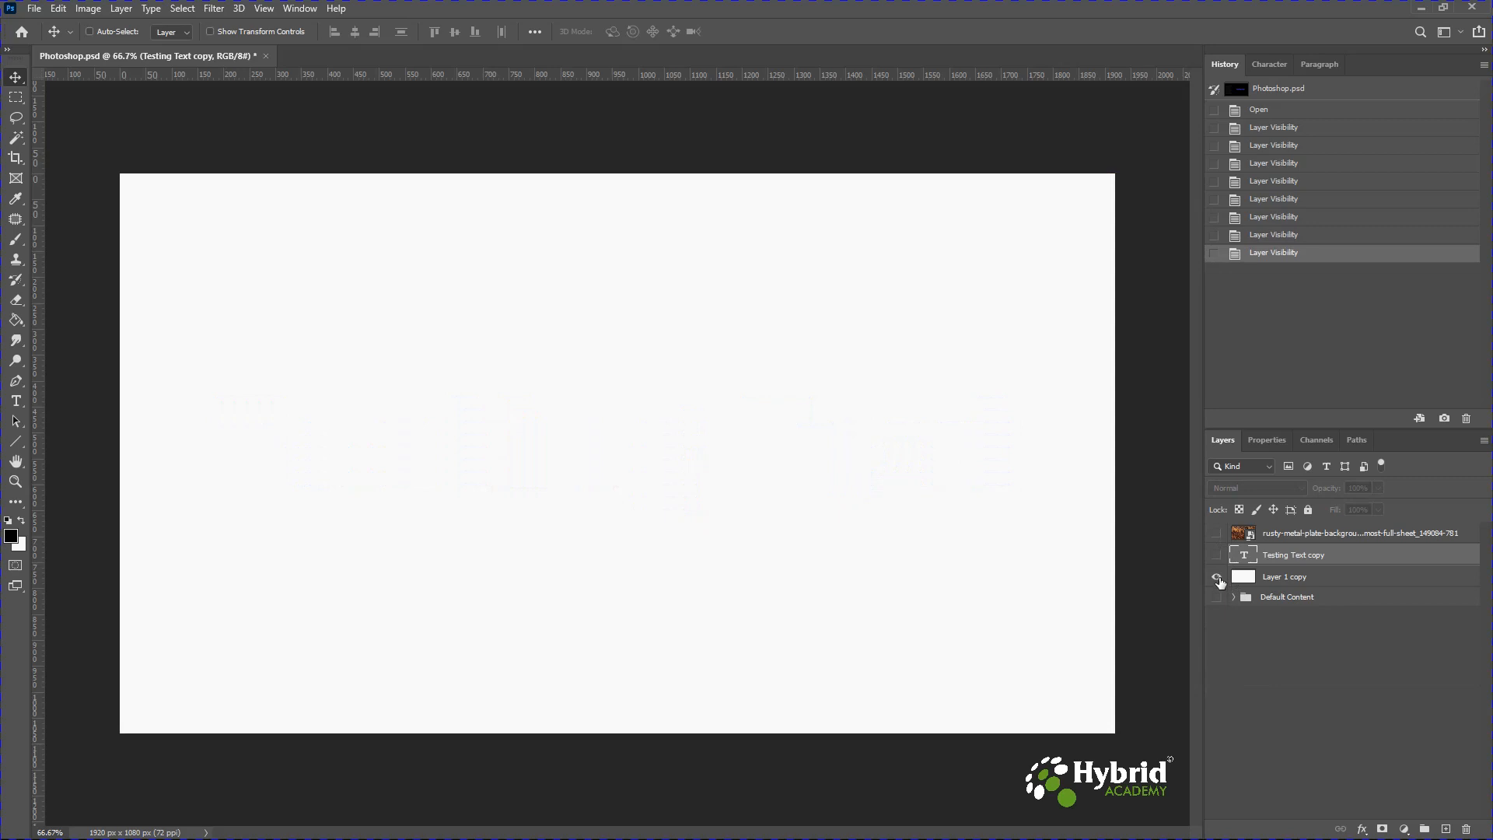
click(1218, 577)
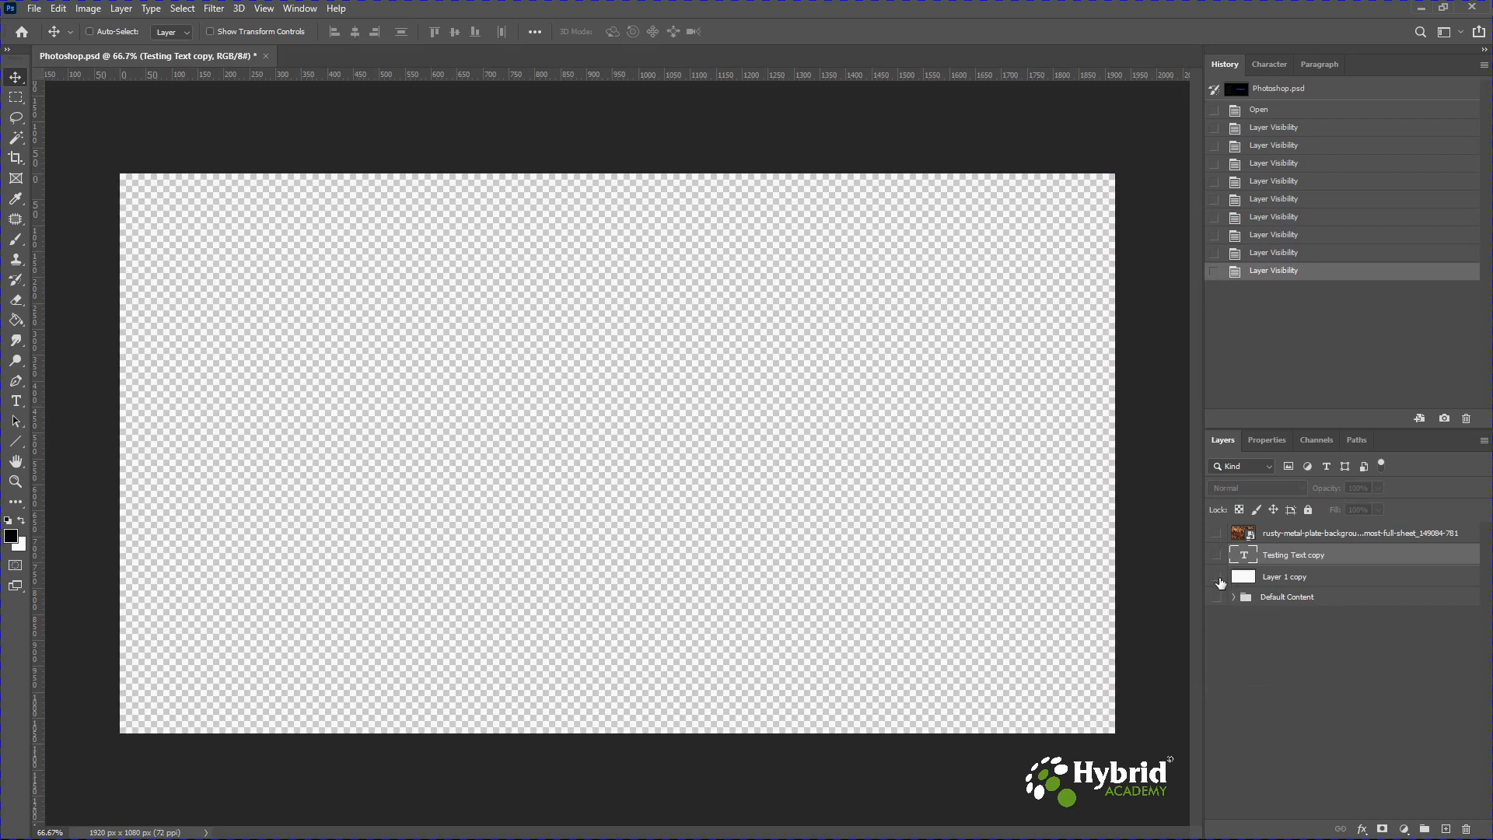
click(1218, 579)
click(1218, 577)
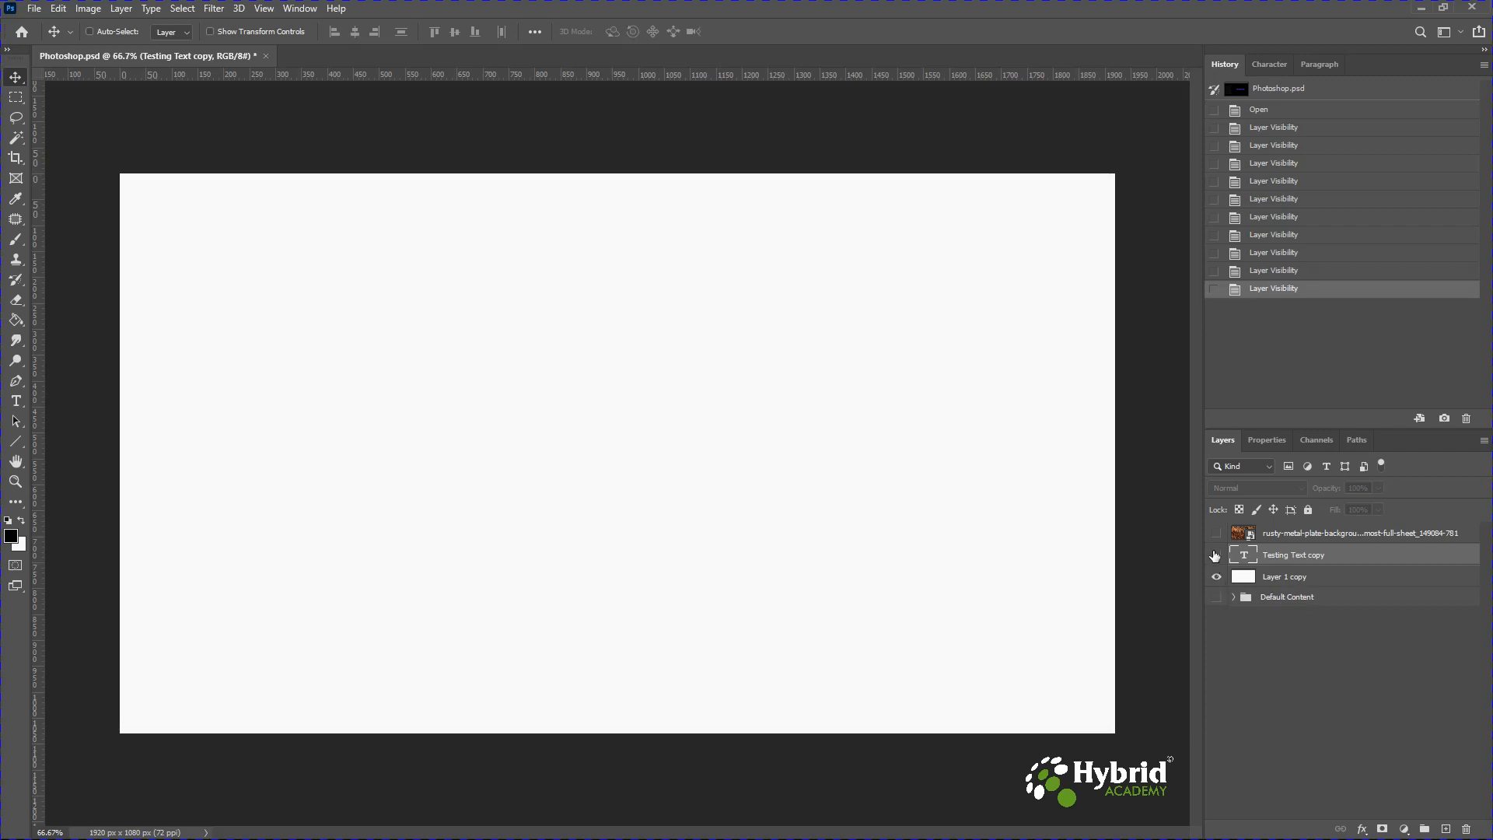
click(1218, 555)
click(1216, 533)
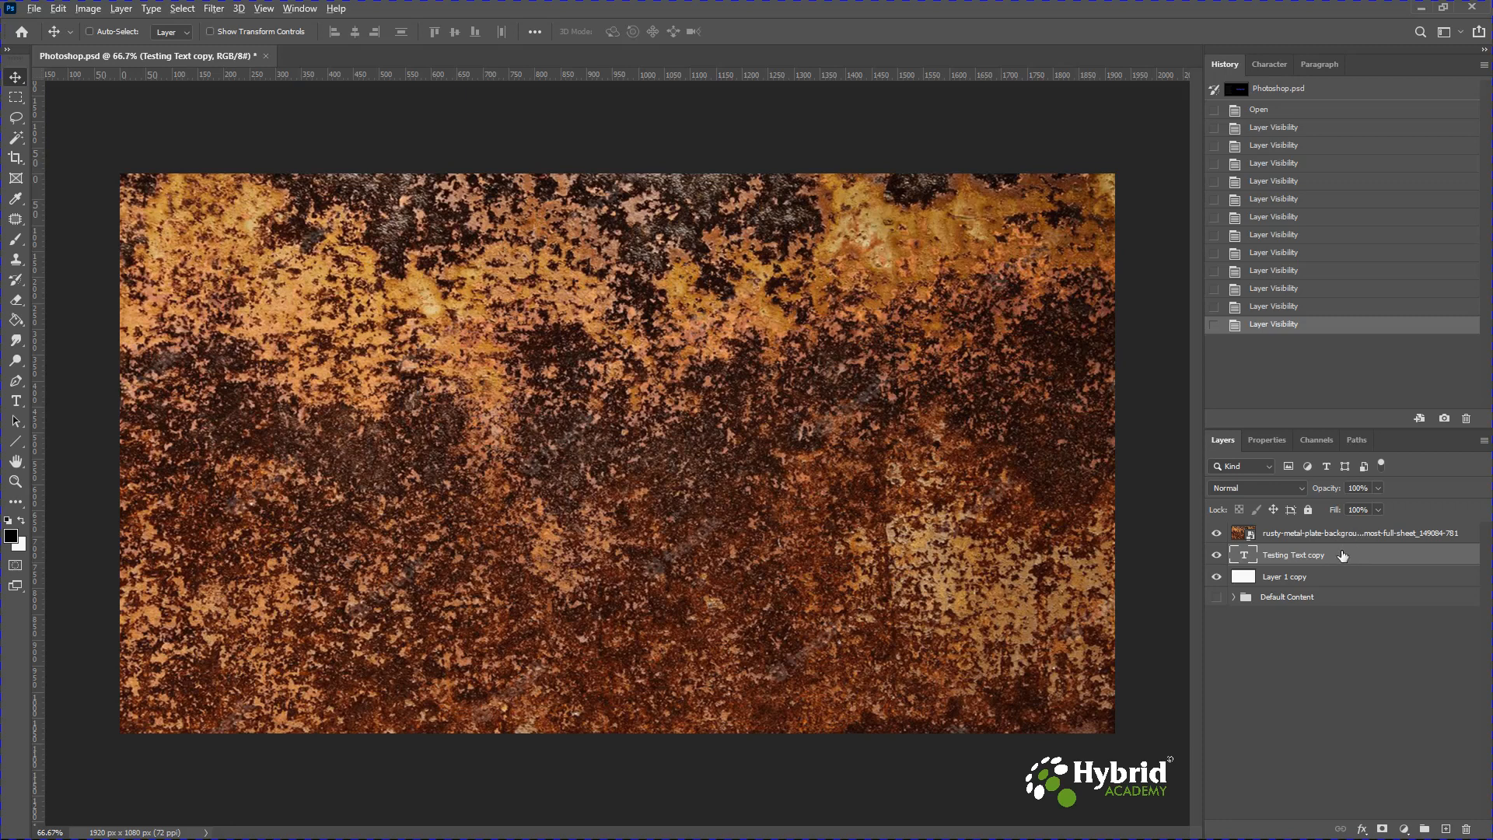
Clip the rusty metal texture layer to the Testing Text copy layer and reposition the texture inside the letters.
drag(1343, 556, 1342, 542)
alt+click(1340, 539)
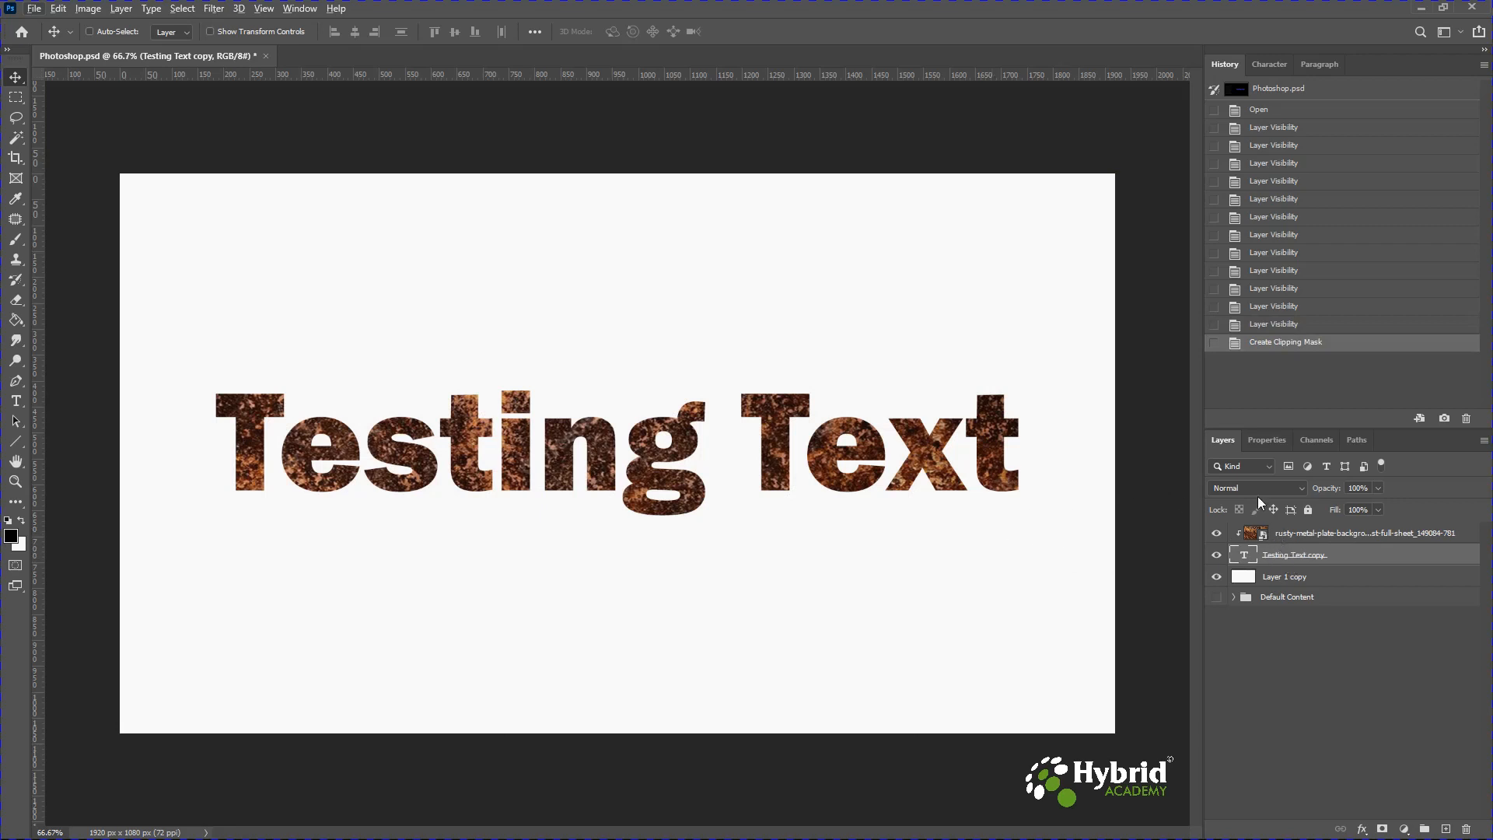
click(1317, 536)
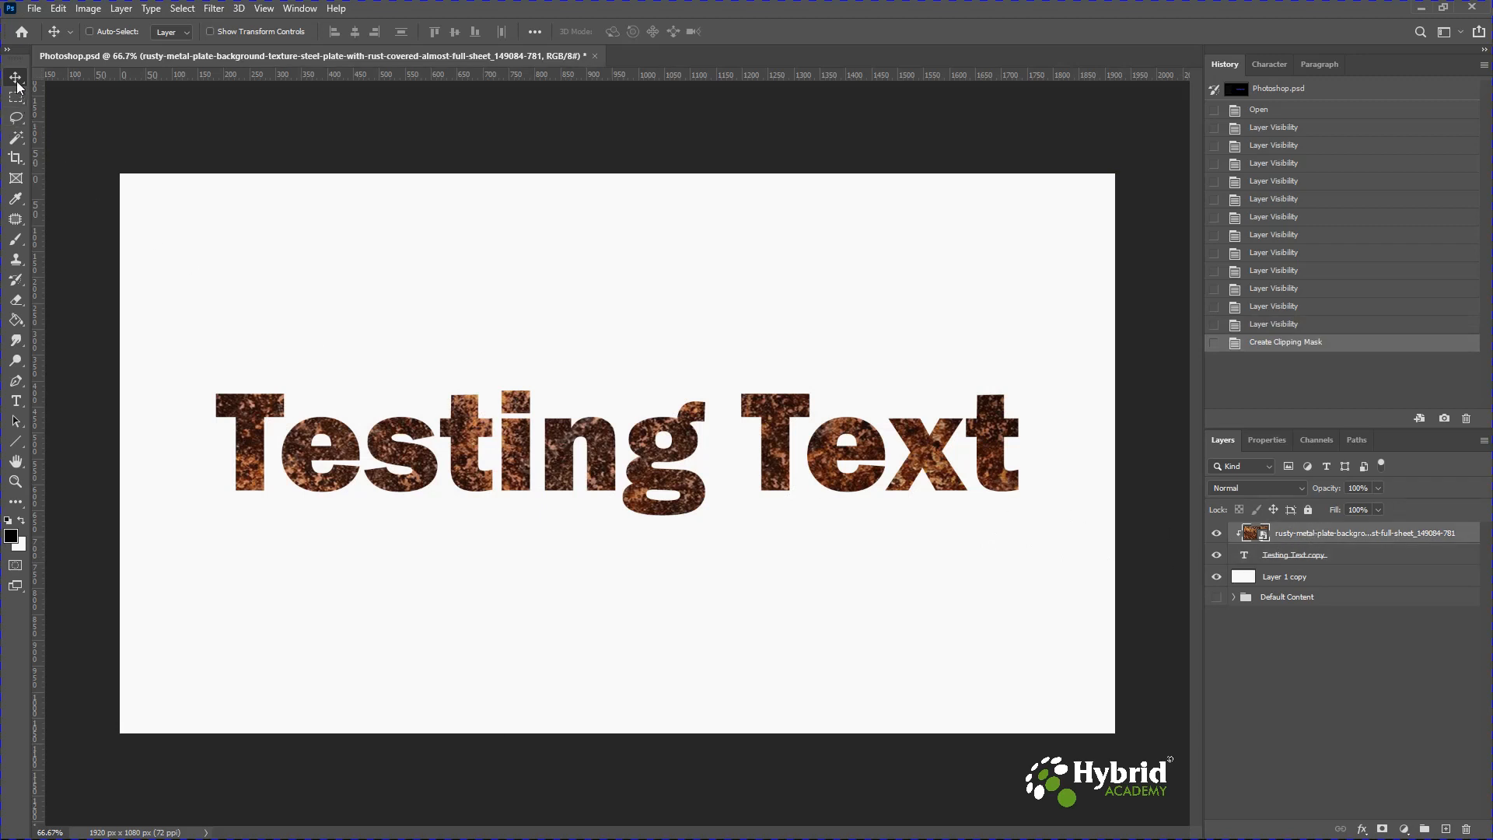
drag(605, 460, 588, 552)
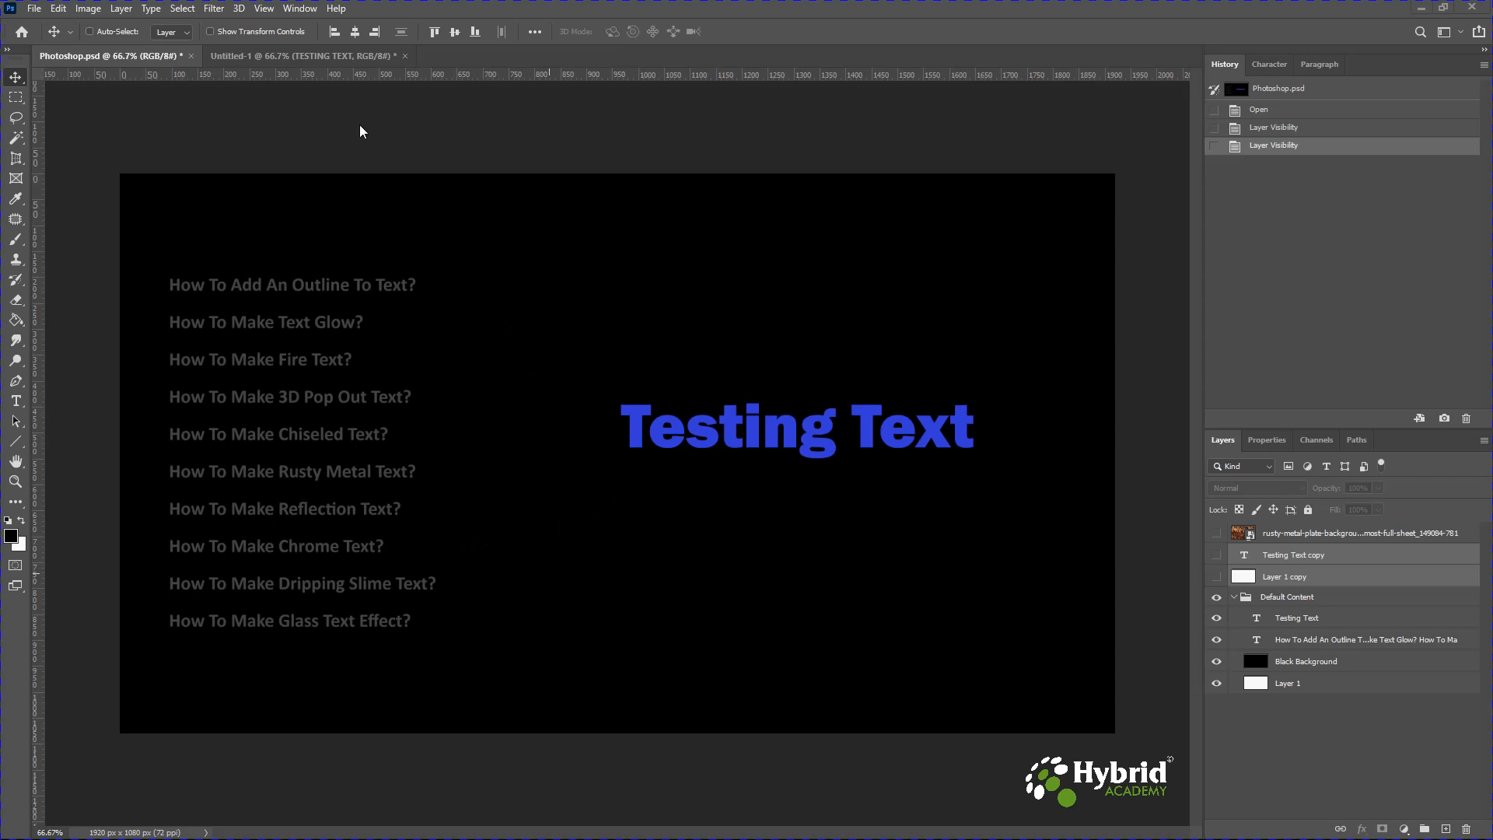
In the Untitled-1 document, duplicate the TESTING TEXT layer and move the copy straight down below the original.
click(332, 57)
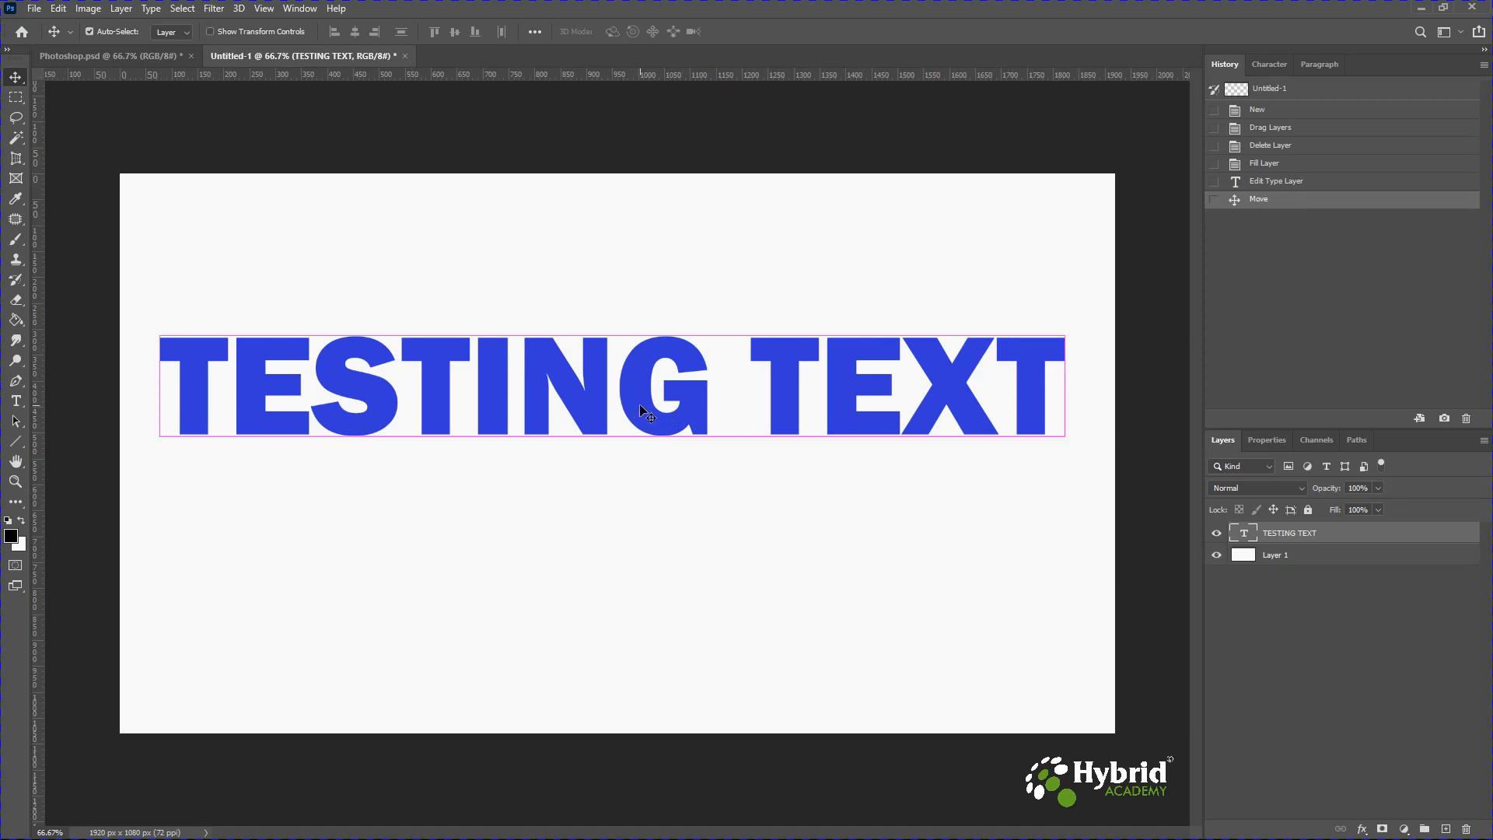
key(ctrl+j)
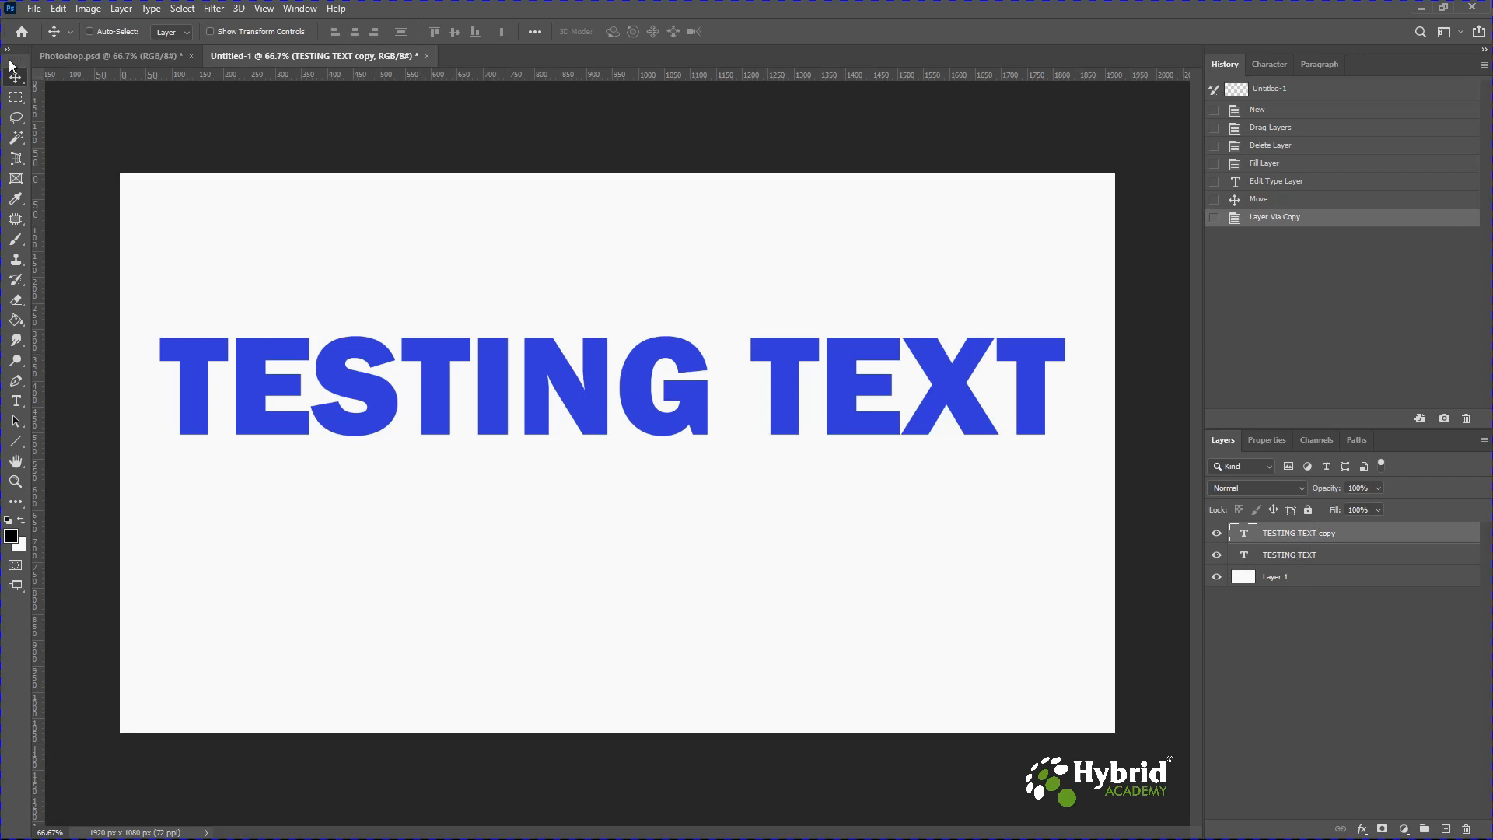
drag(586, 401, 587, 496)
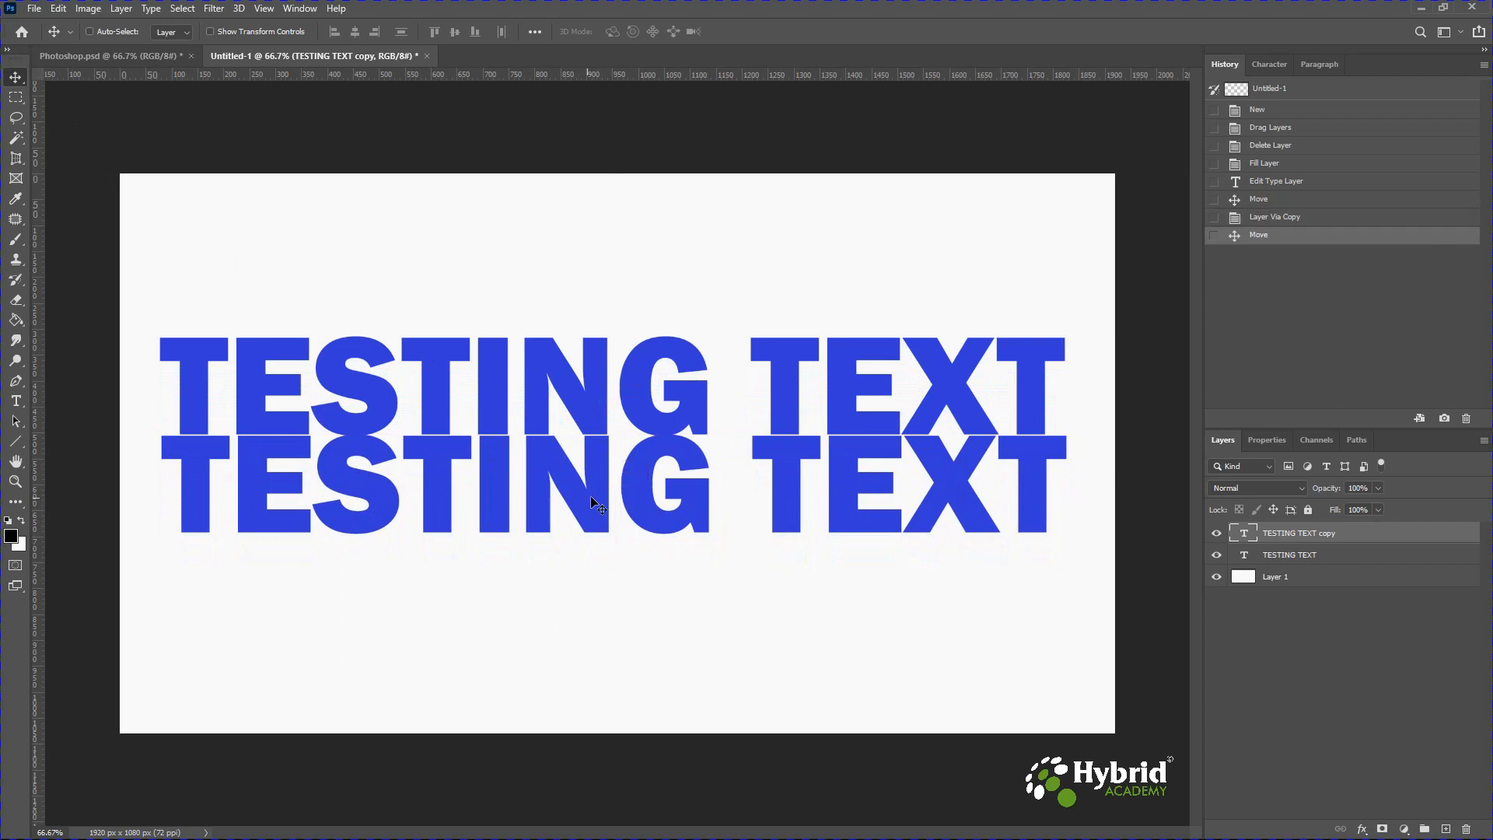
Rasterize the TESTING TEXT copy type layer.
right_click(1299, 536)
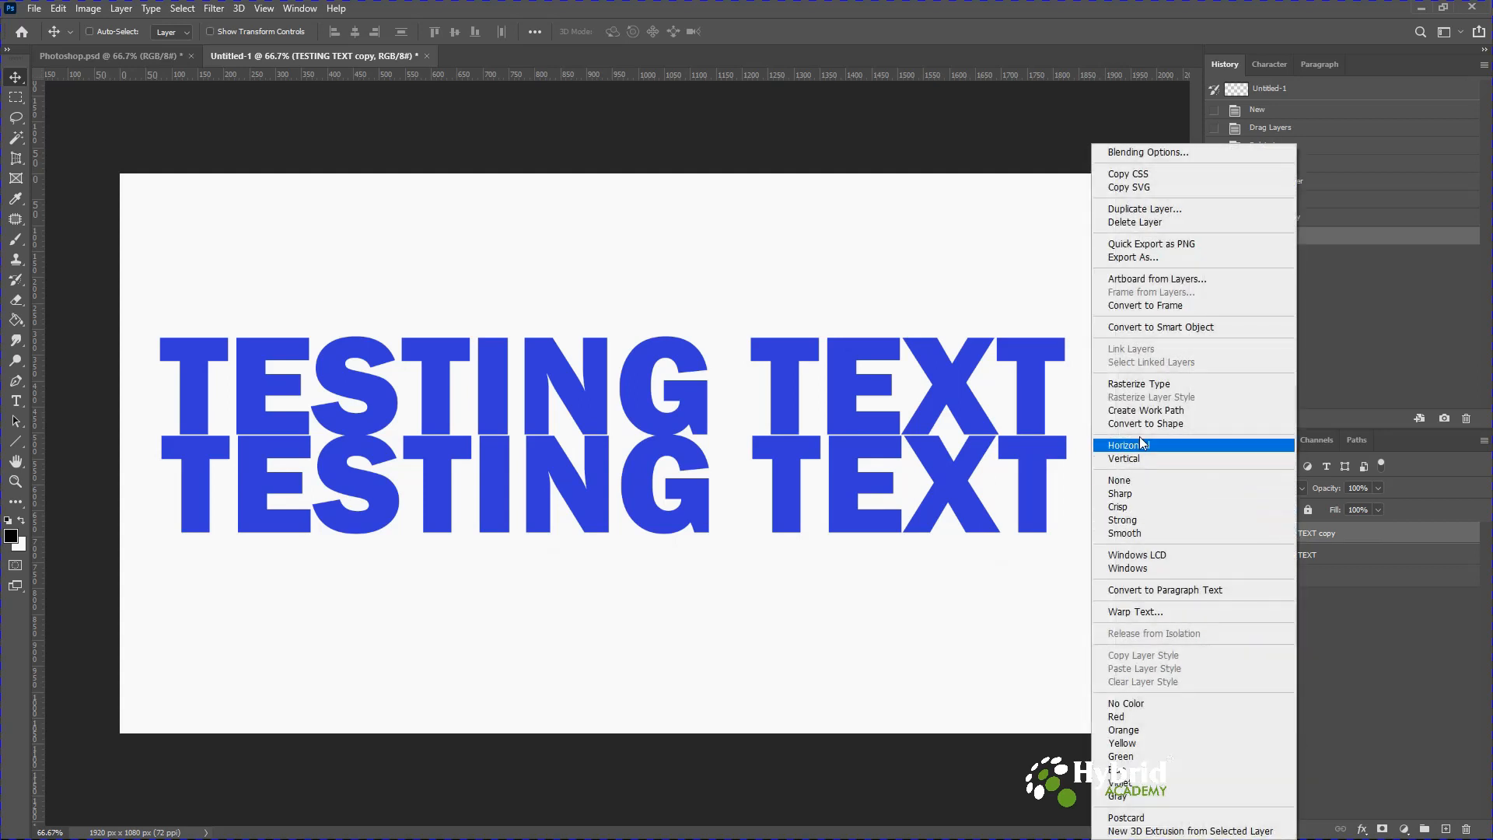
click(1132, 379)
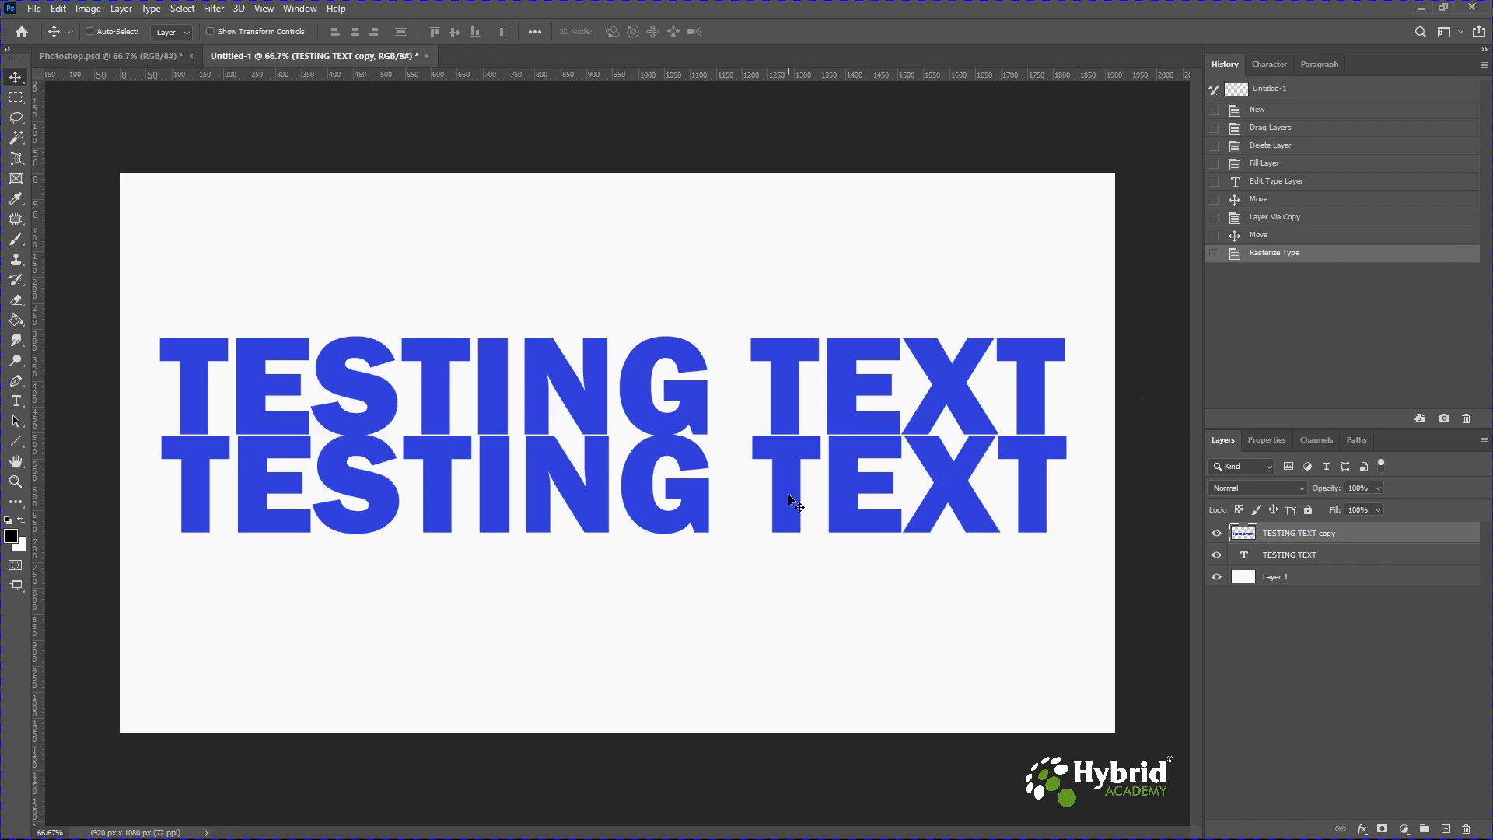
Flip the rasterized copy vertically and nudge it up and left so it meets the original text's baseline.
key(ctrl)
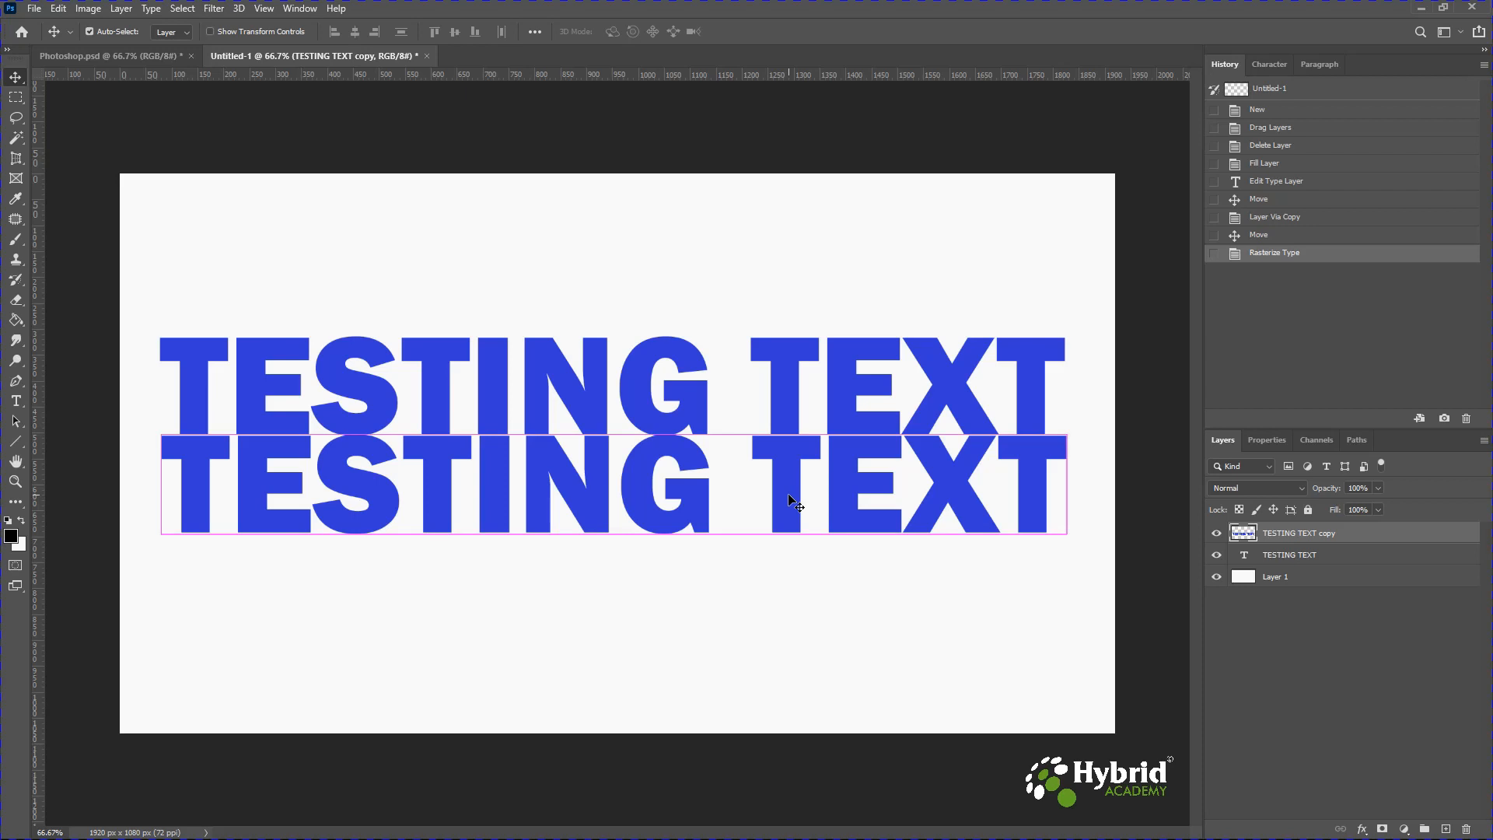
key(ctrl+t)
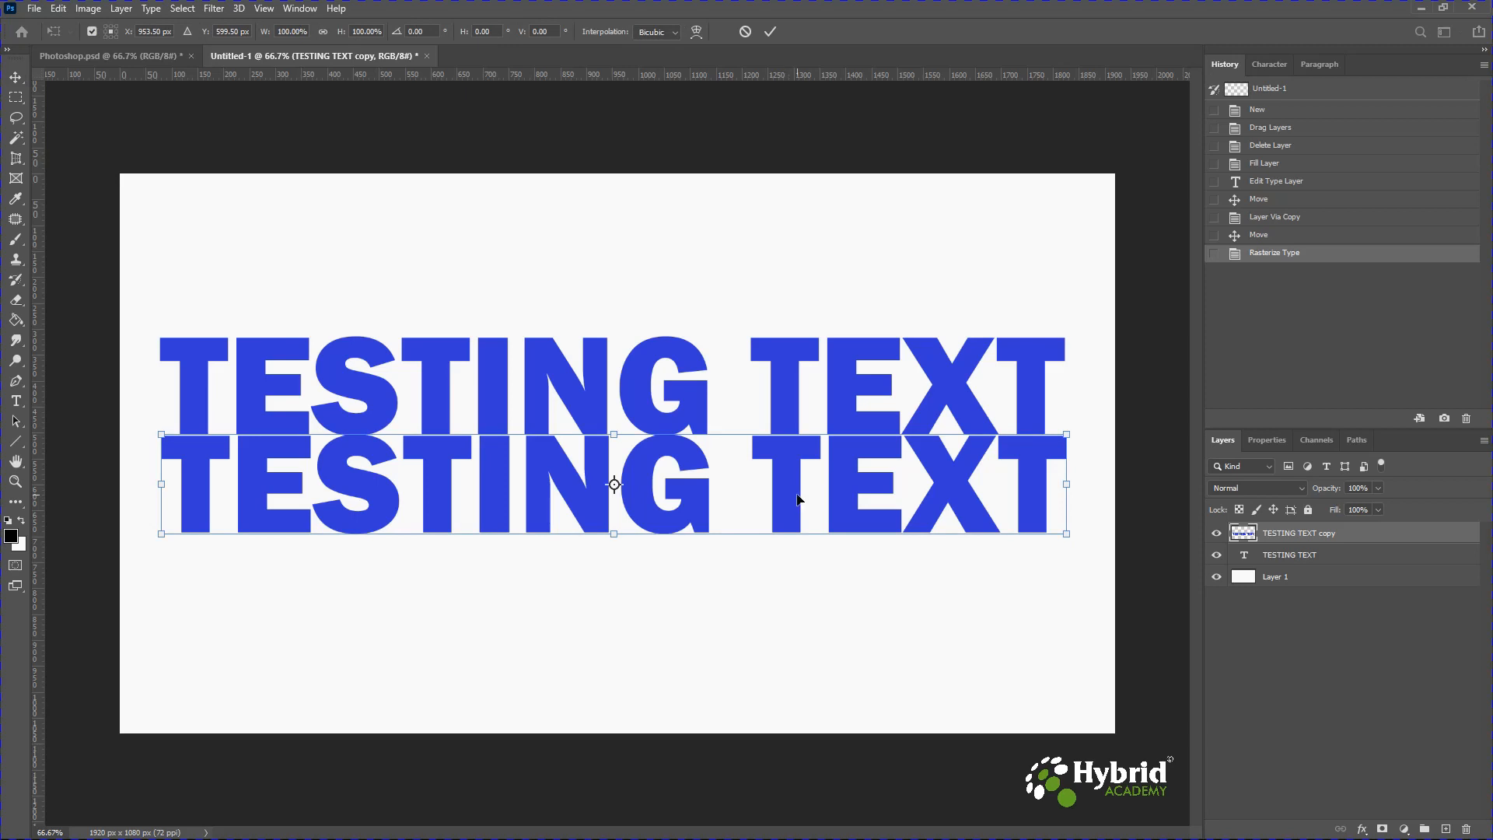
right_click(644, 504)
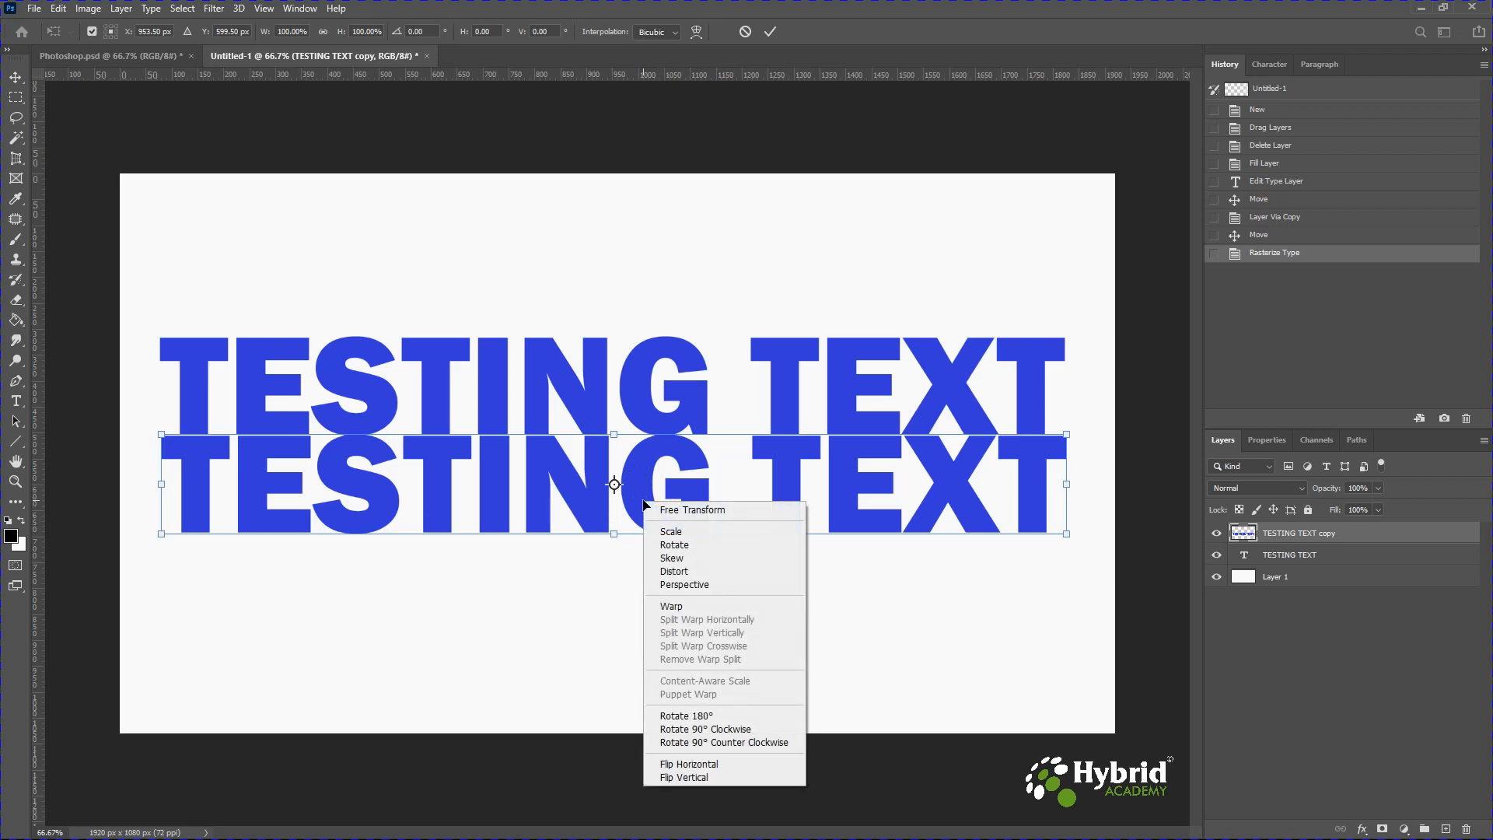
click(690, 779)
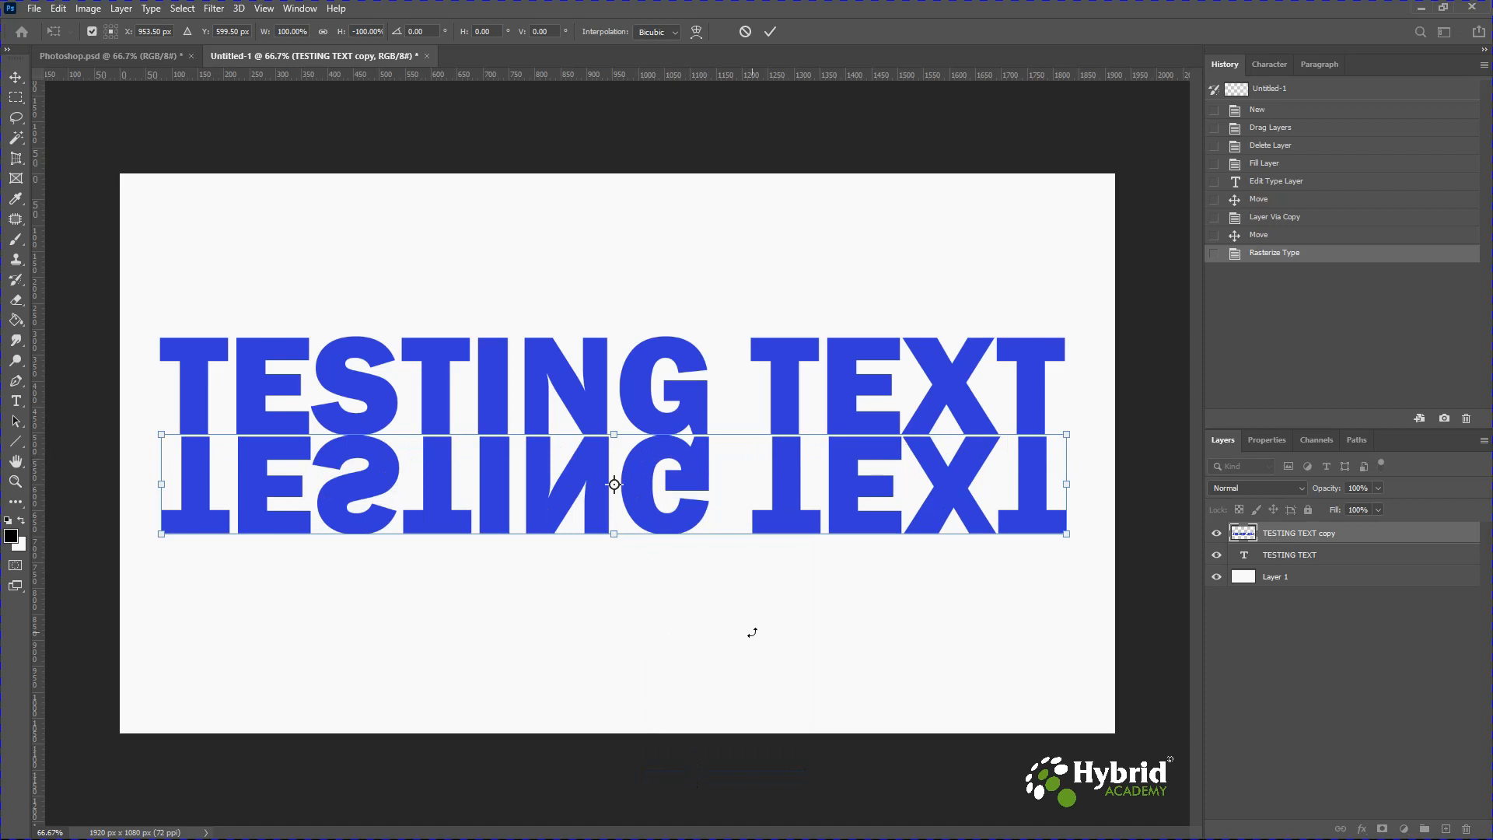
key(Left)
key(Left)
key(Left)
key(Left)
key(Up)
key(Up)
key(Up)
key(Right)
key(Up)
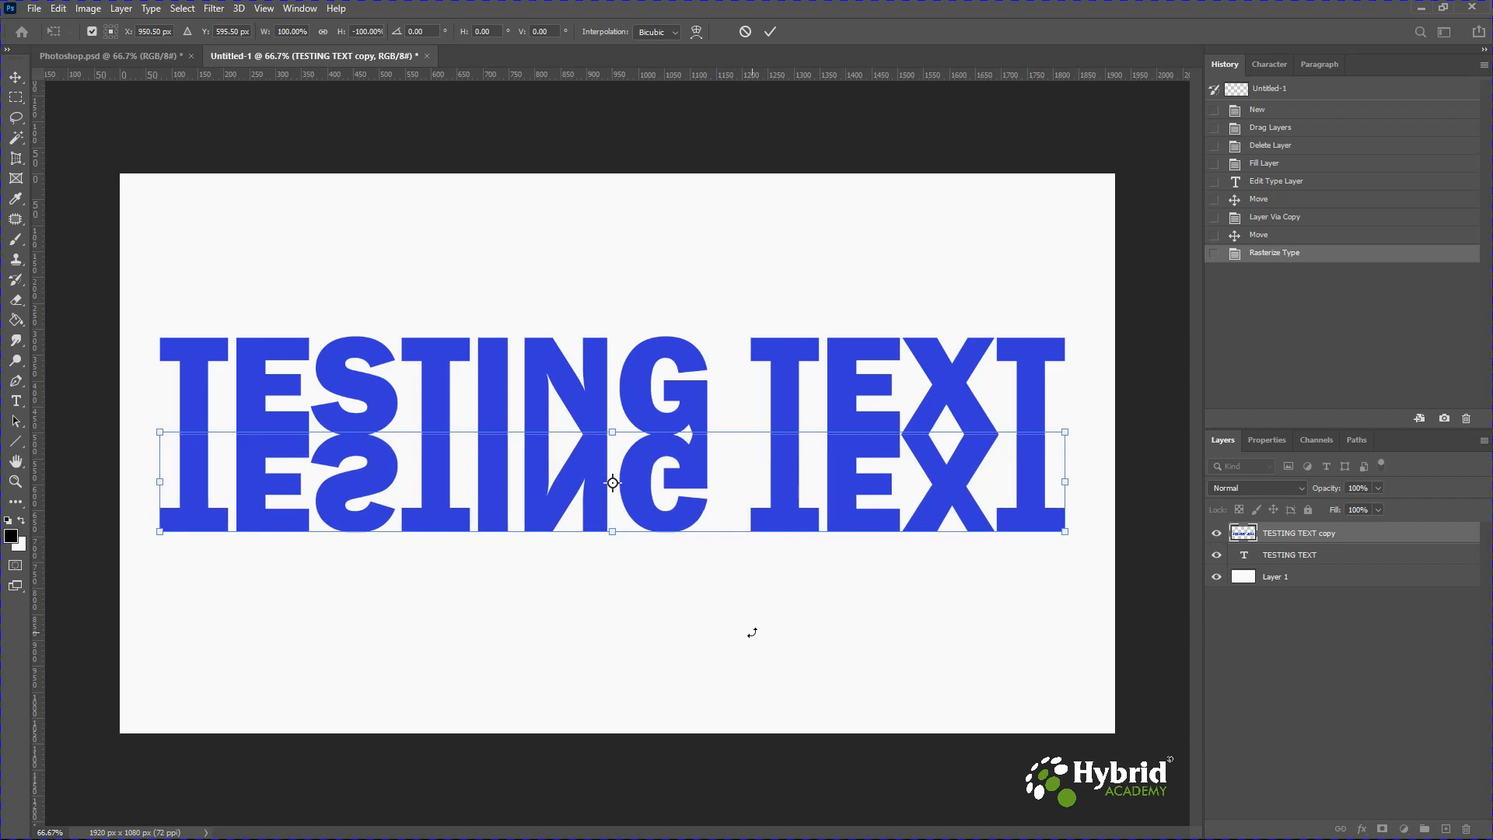
key(Return)
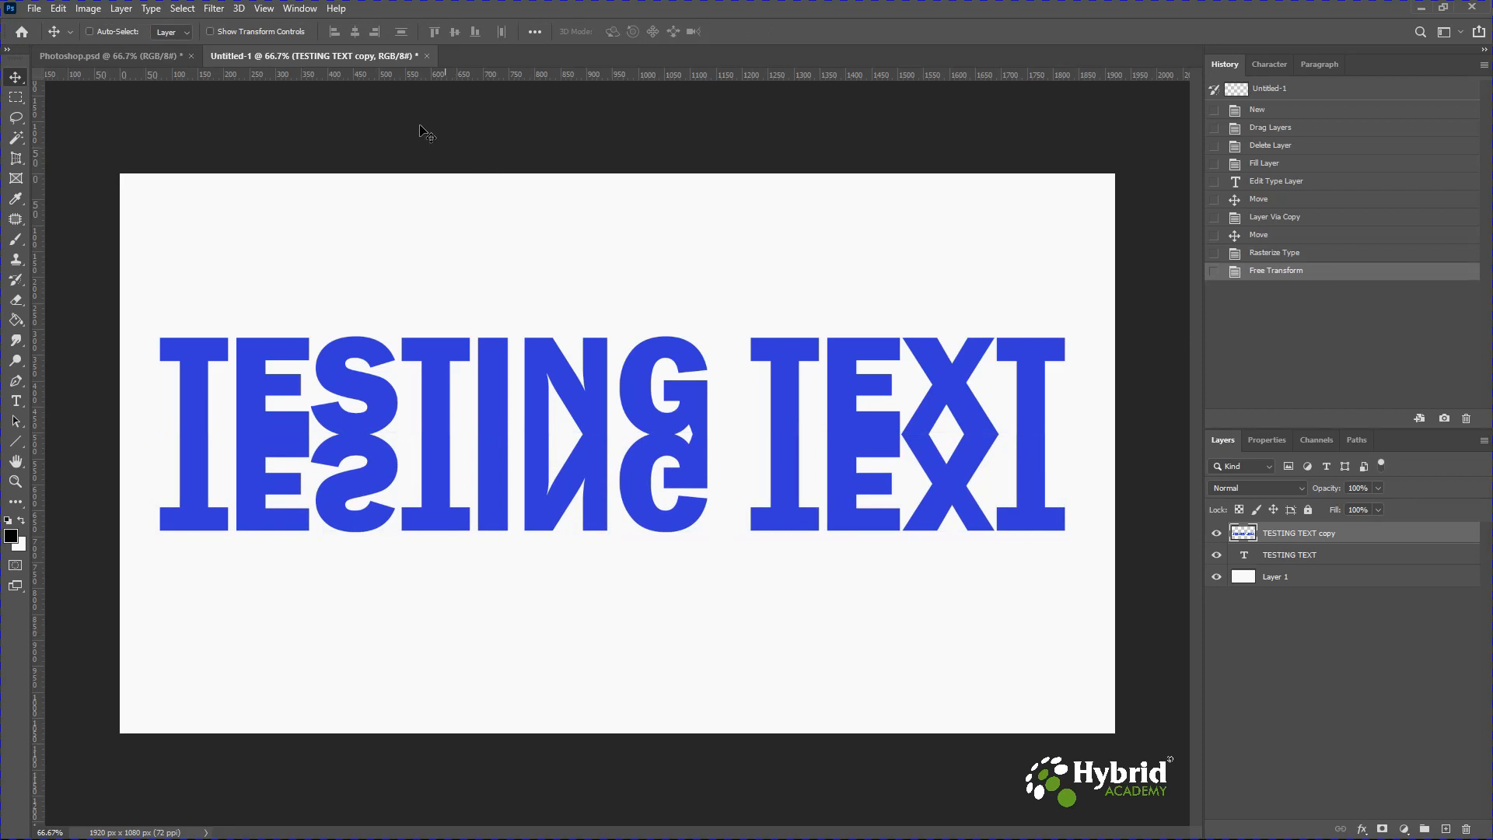
Apply a Ripple distort filter to the flipped copy with 100% amount and Medium size.
click(215, 9)
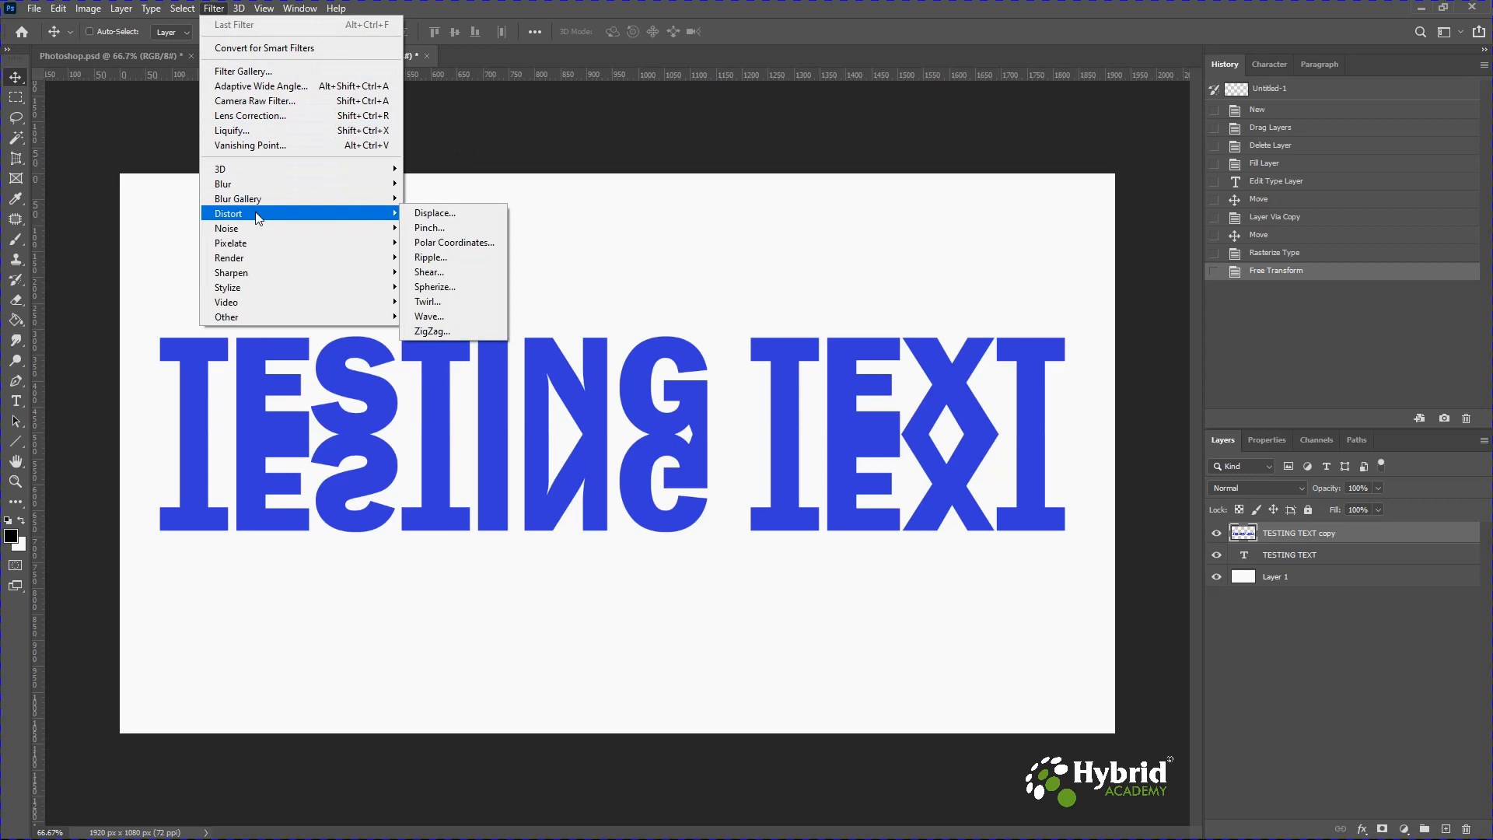
click(436, 258)
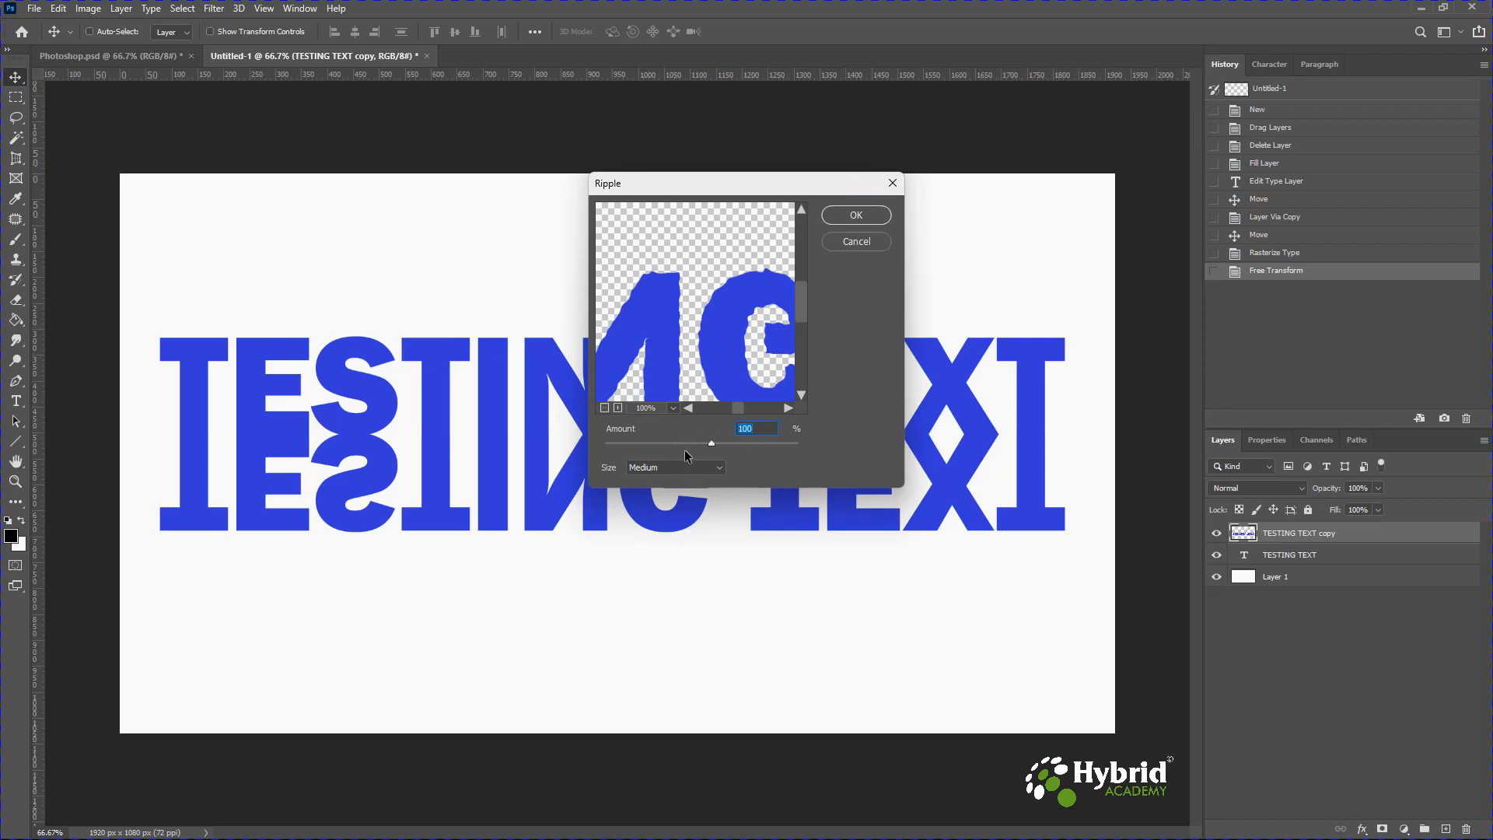
click(857, 214)
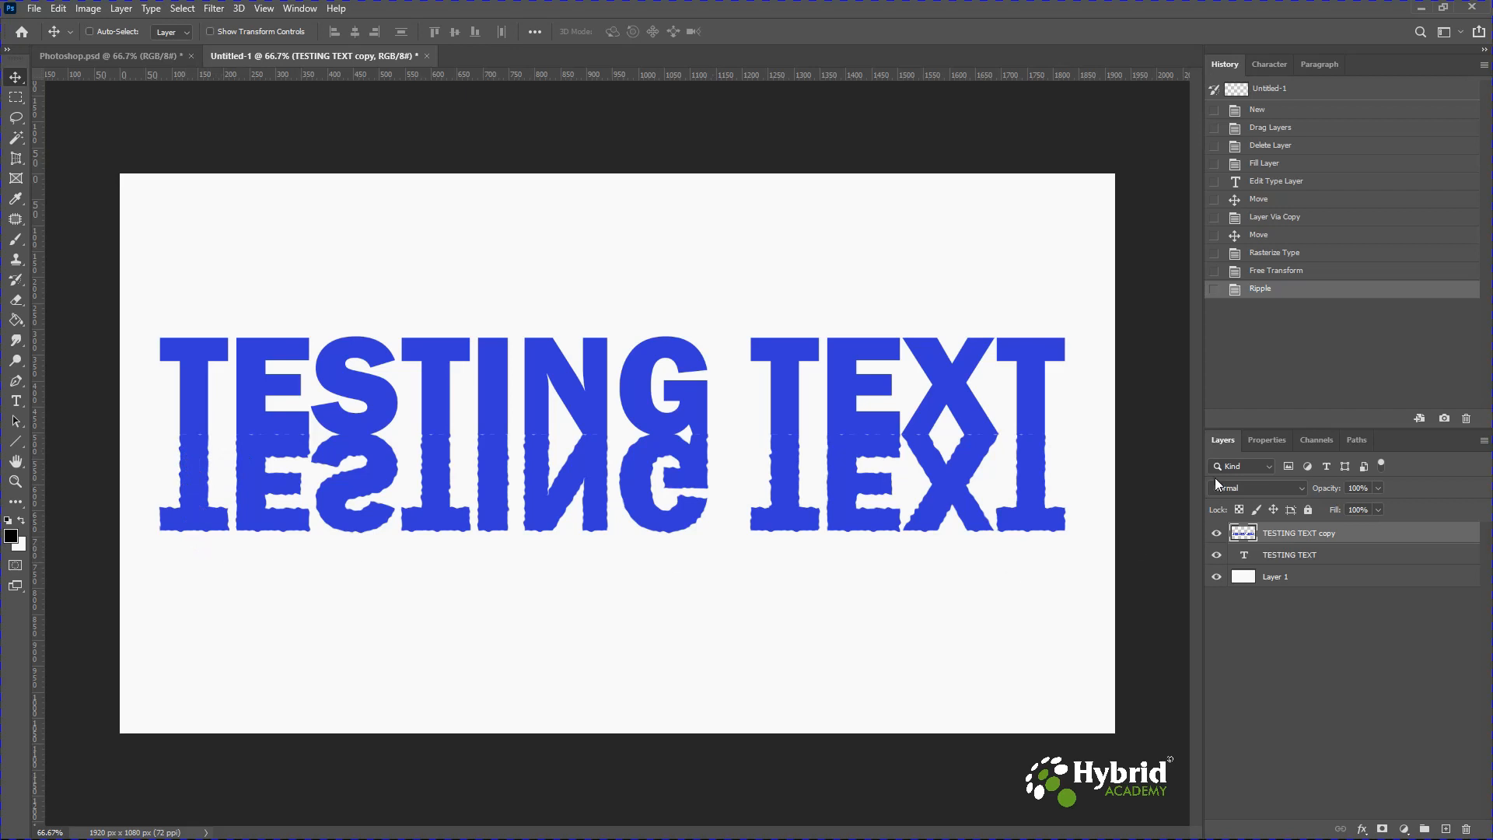
Lower the reflection layer's opacity to 40%.
click(1376, 489)
drag(1332, 504, 1330, 504)
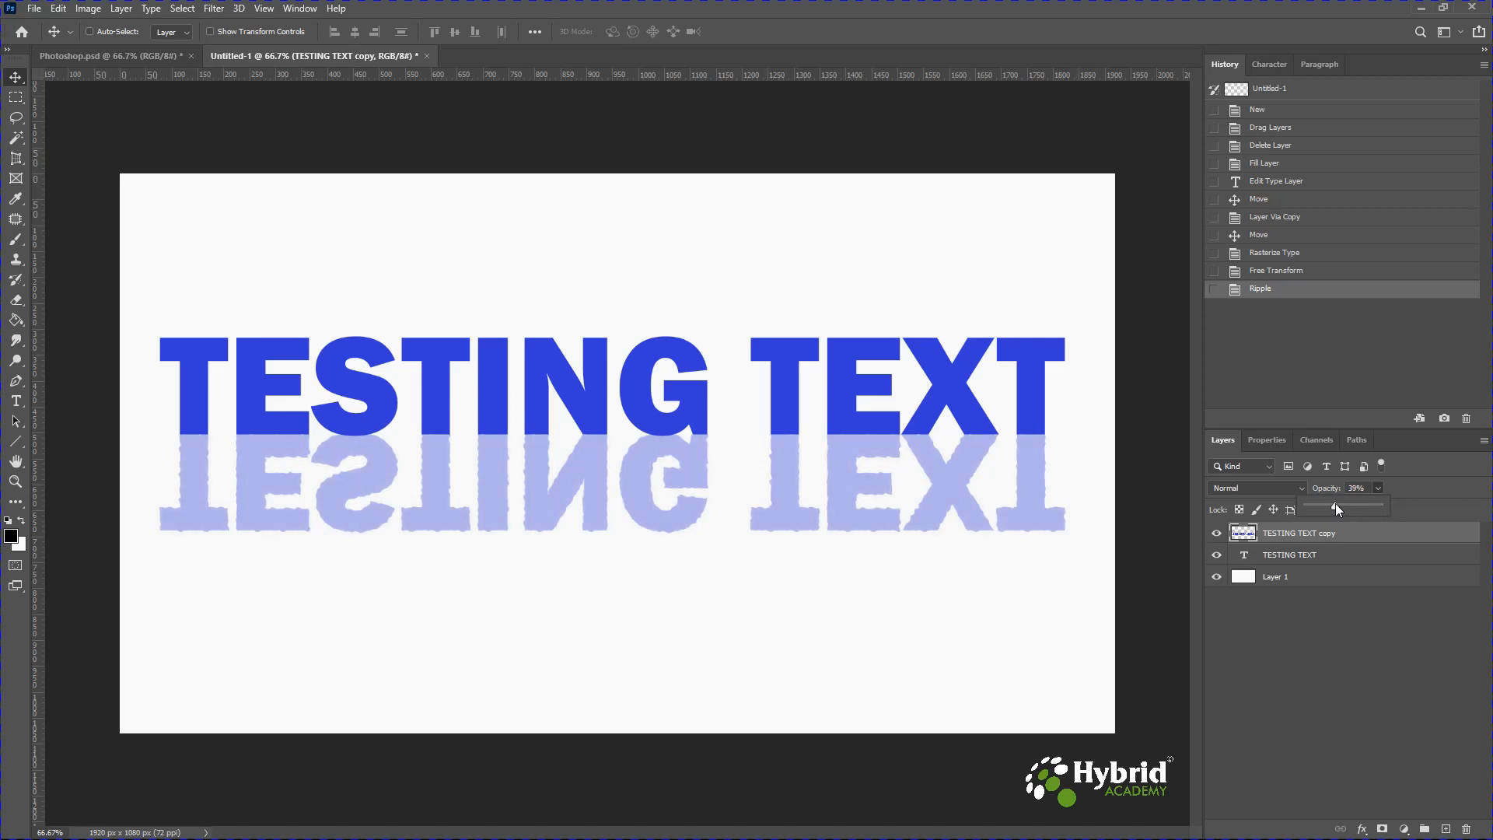
drag(1336, 503, 1337, 502)
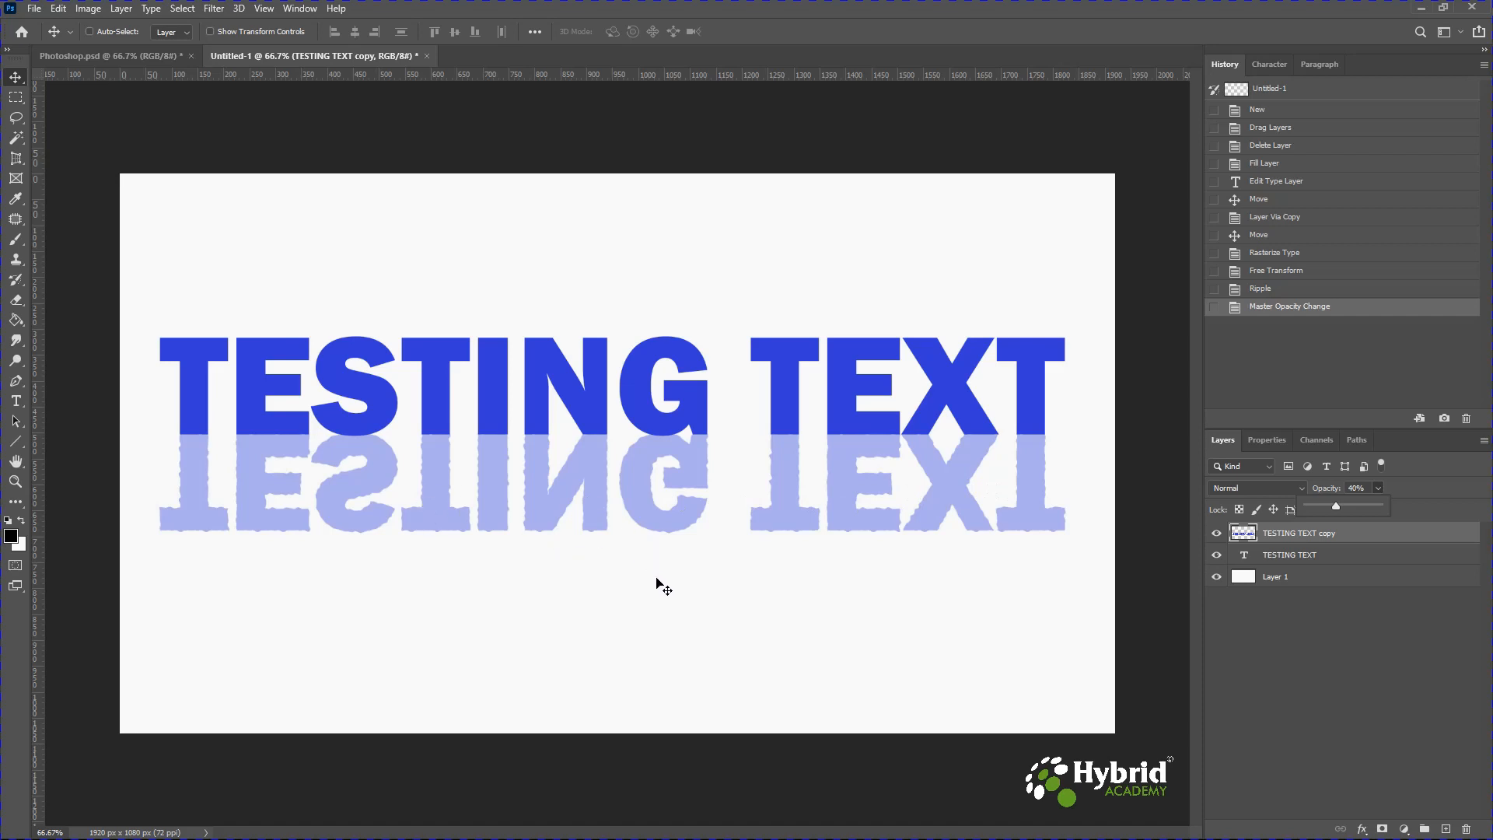
Apply a Perspective transform to the reflection, widening its bottom edge to about 108% width, and commit it.
key(ctrl)
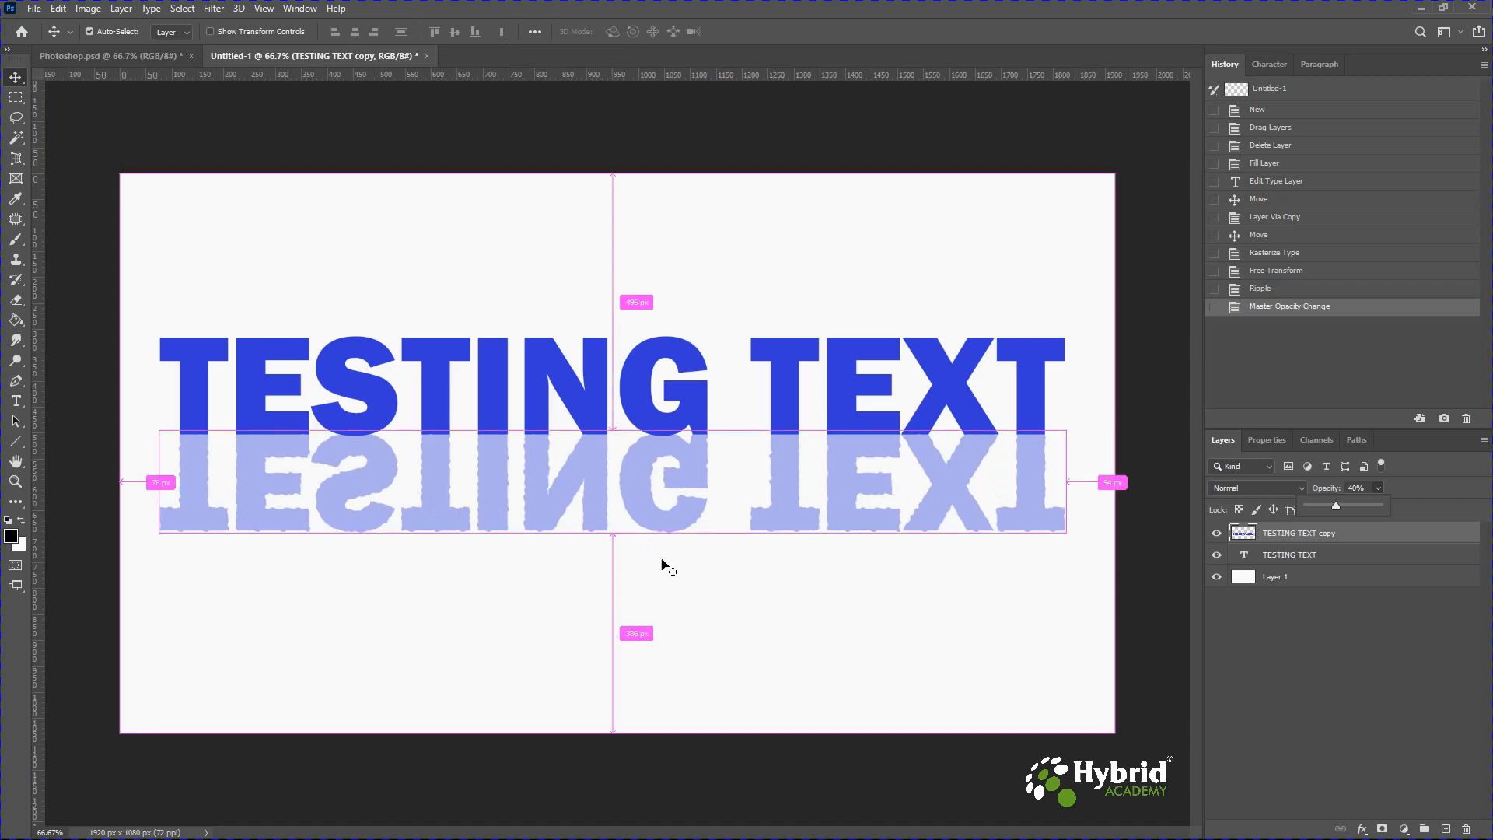
key(ctrl+t)
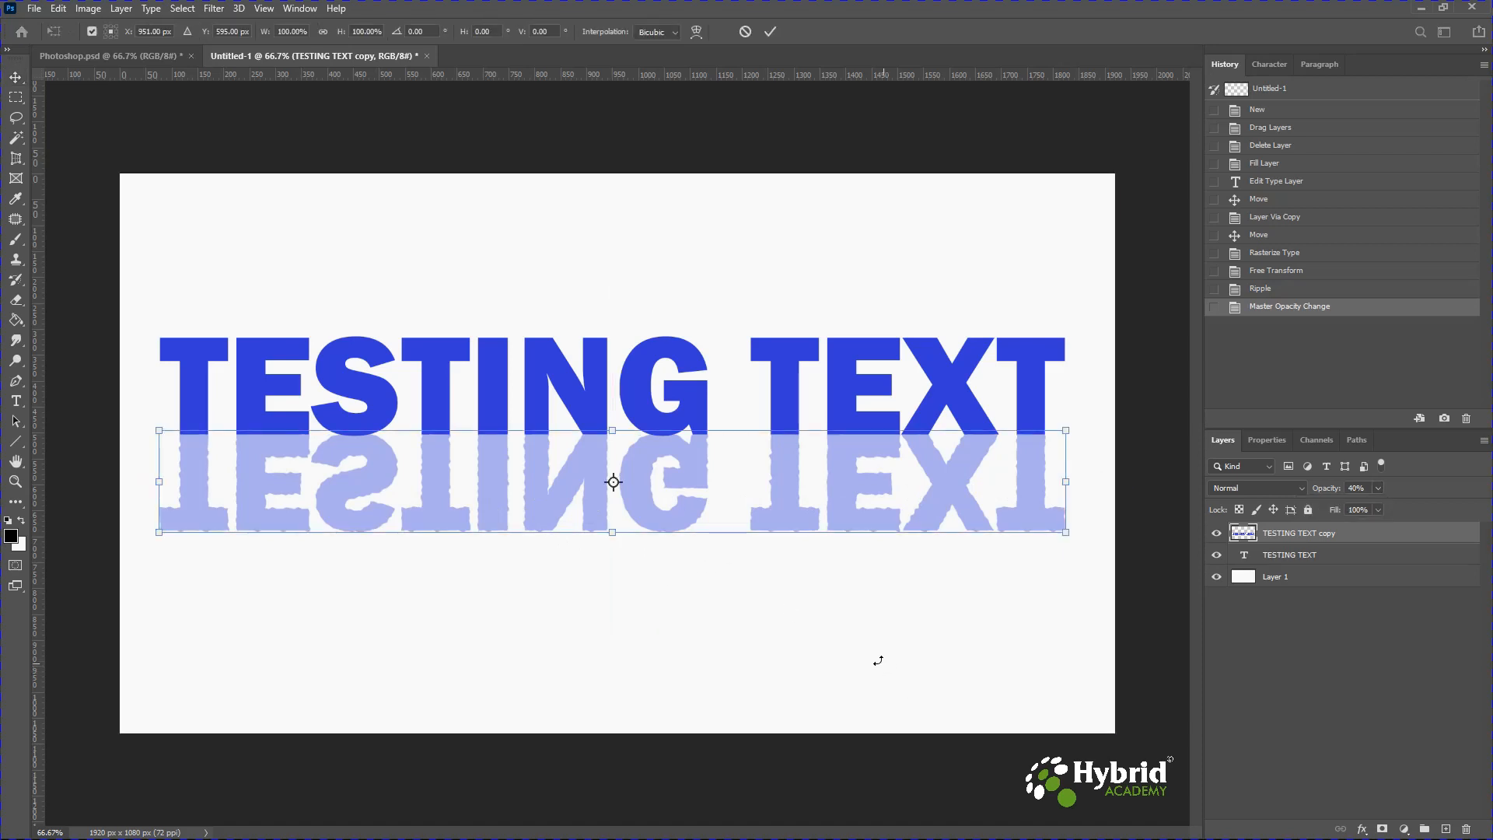
right_click(563, 498)
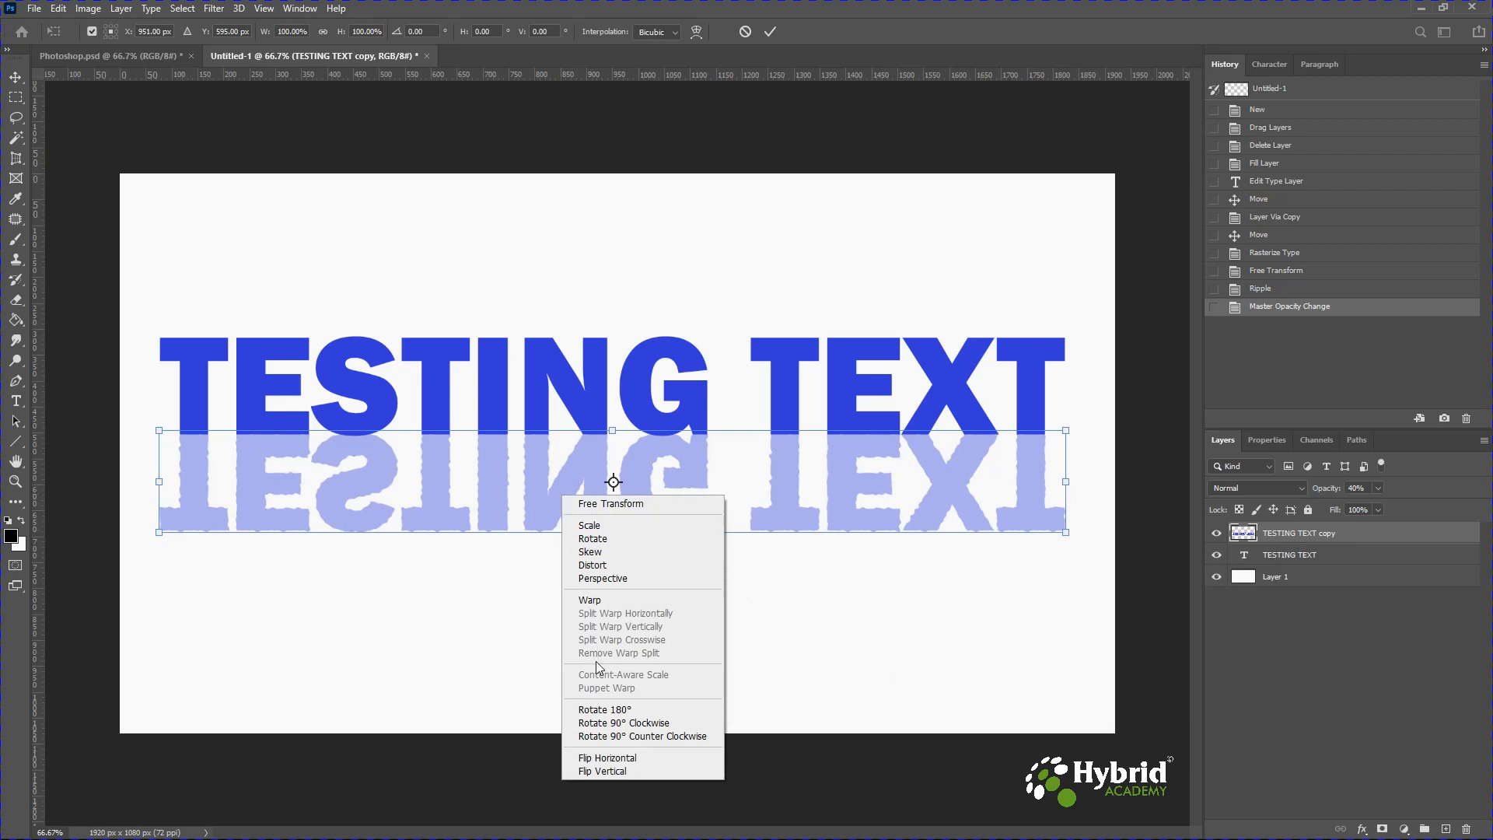
click(612, 578)
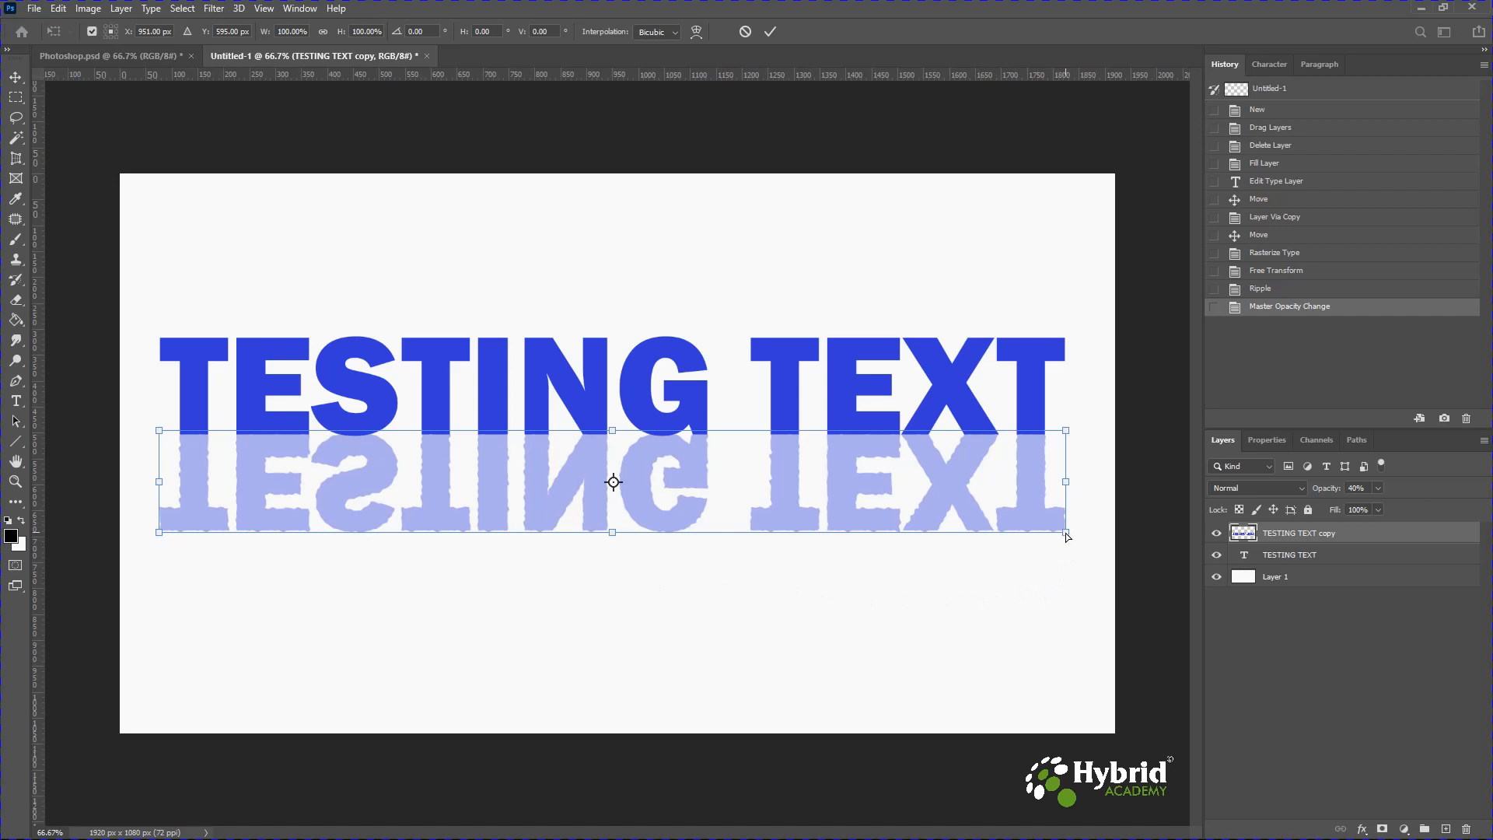
drag(1068, 537, 1102, 536)
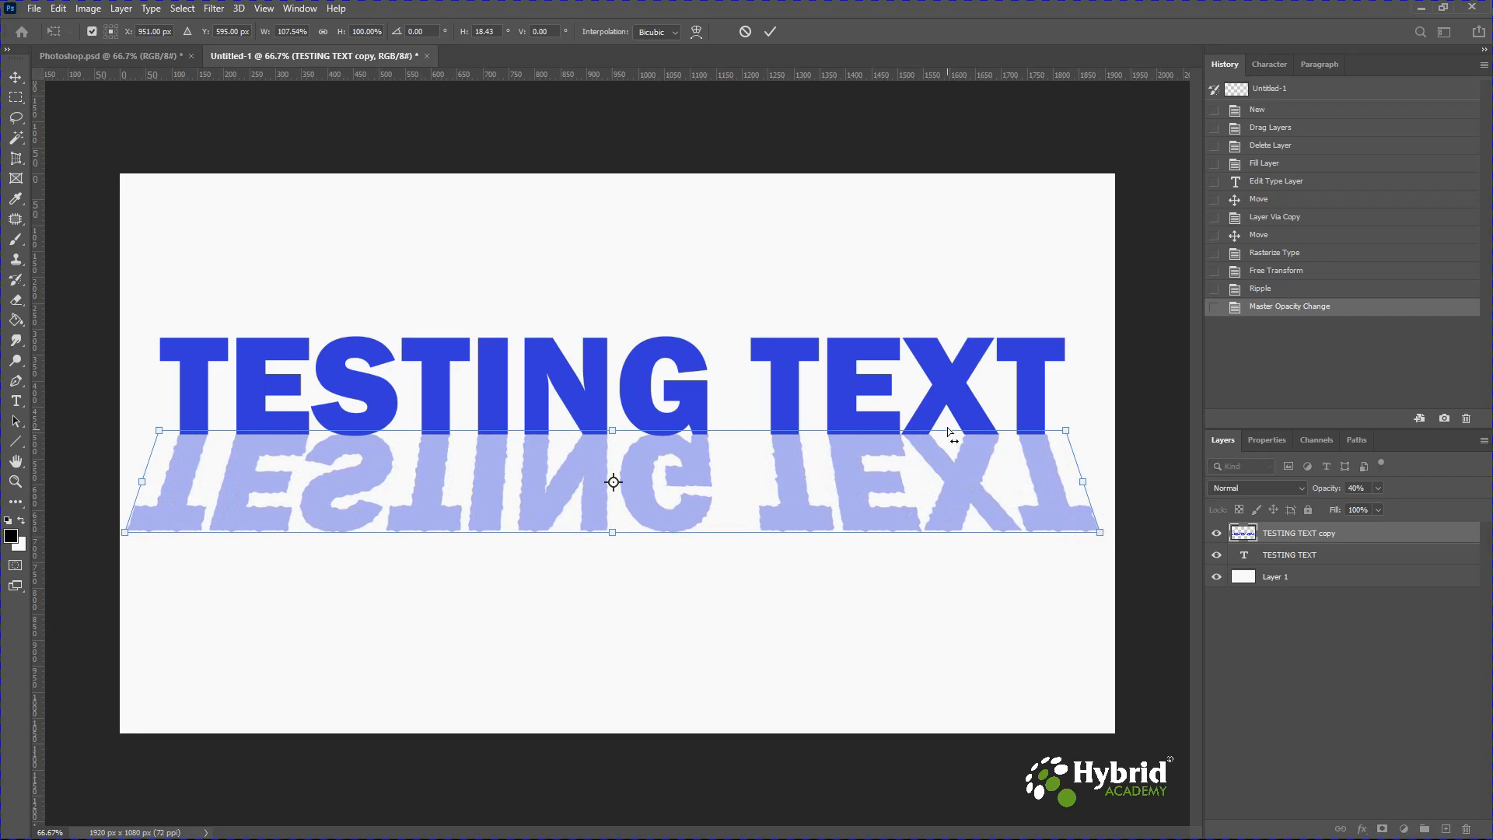
key(Down)
key(Down)
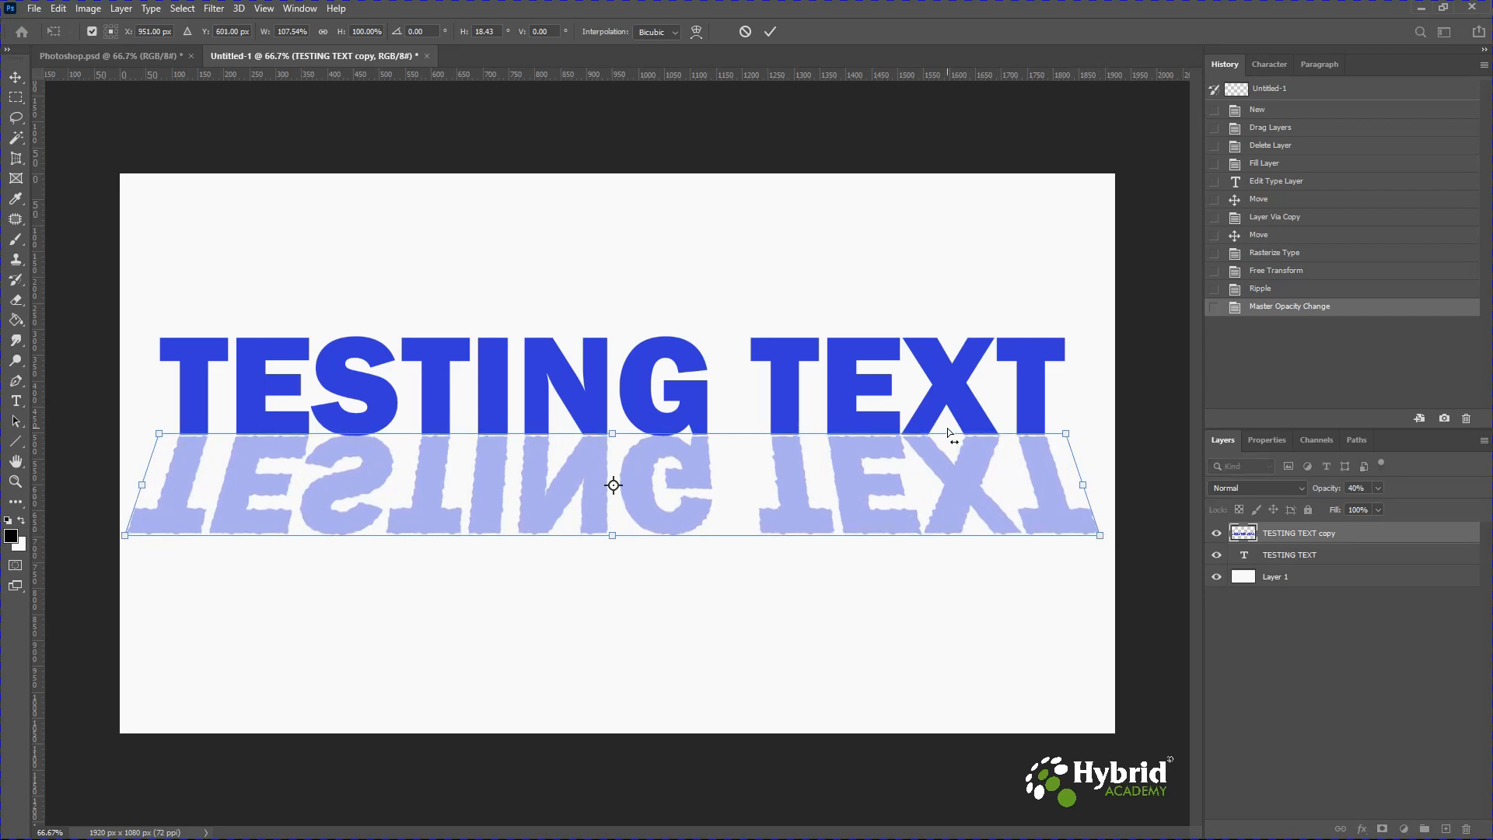
key(Up)
key(Up)
key(Right)
key(Right)
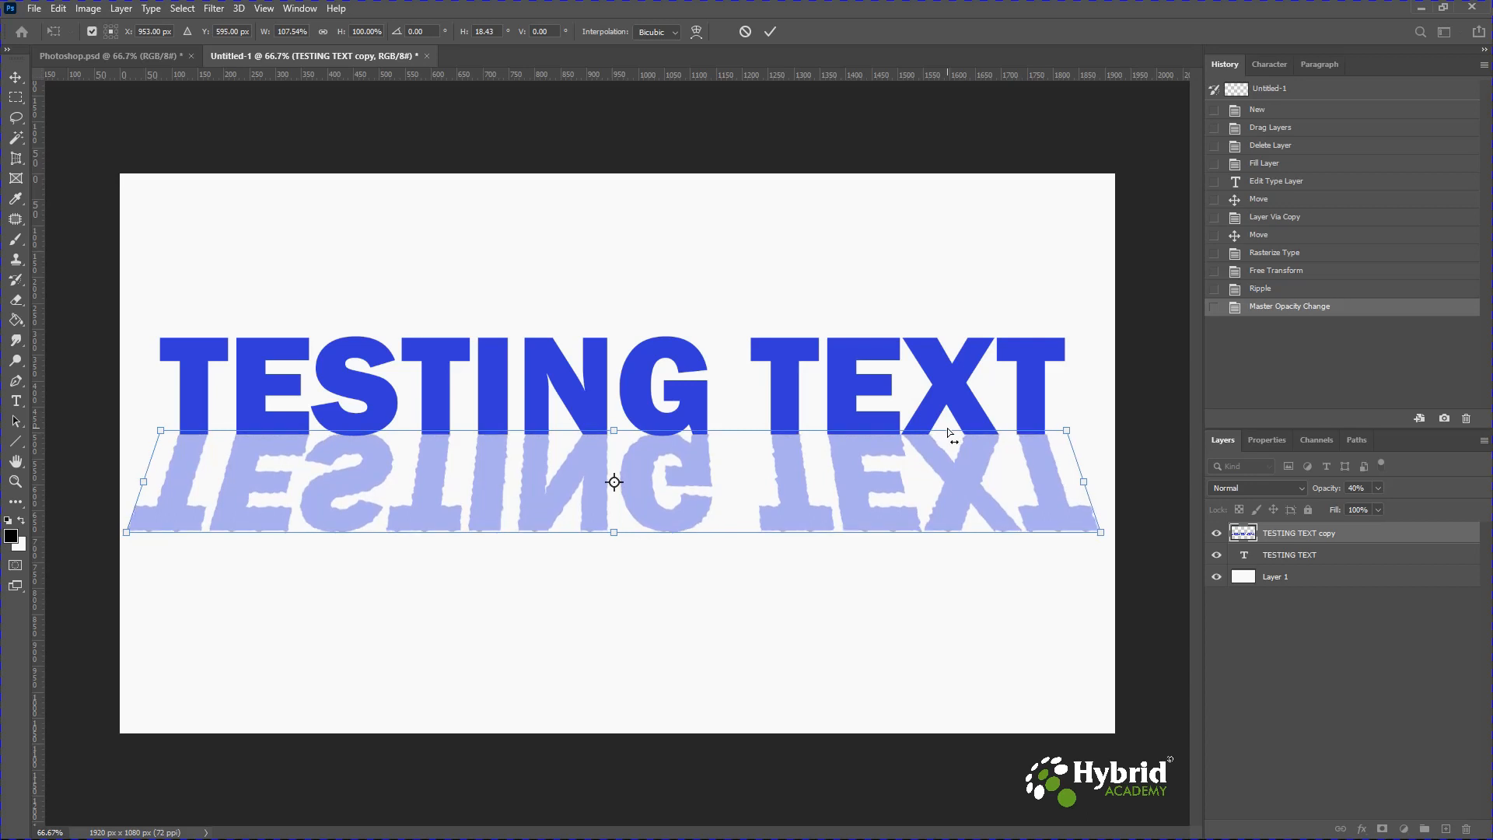
key(Return)
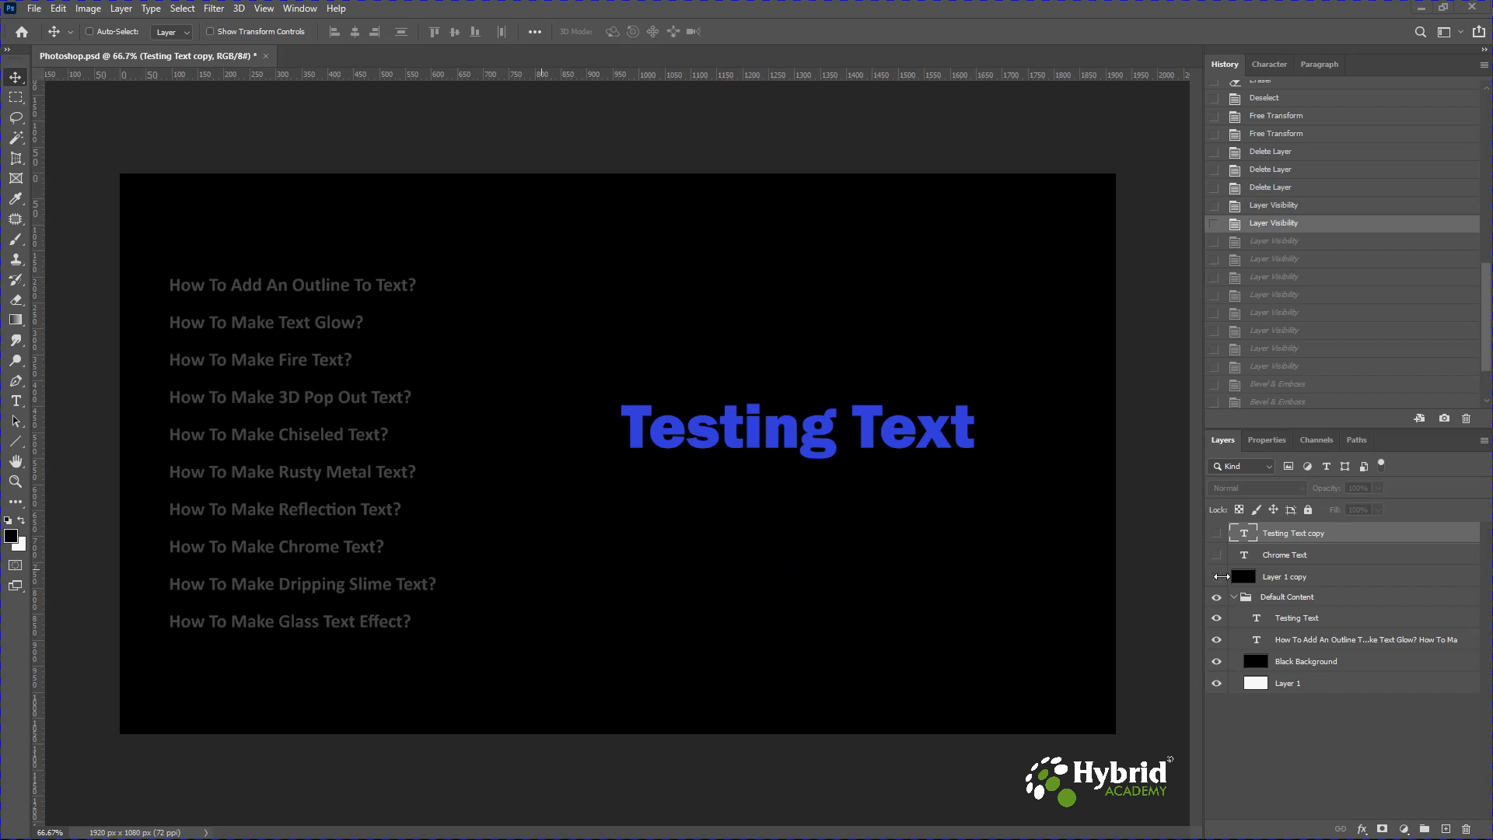
Show the black cover layer and the Chrome Text layer, and select Chrome Text.
click(1218, 576)
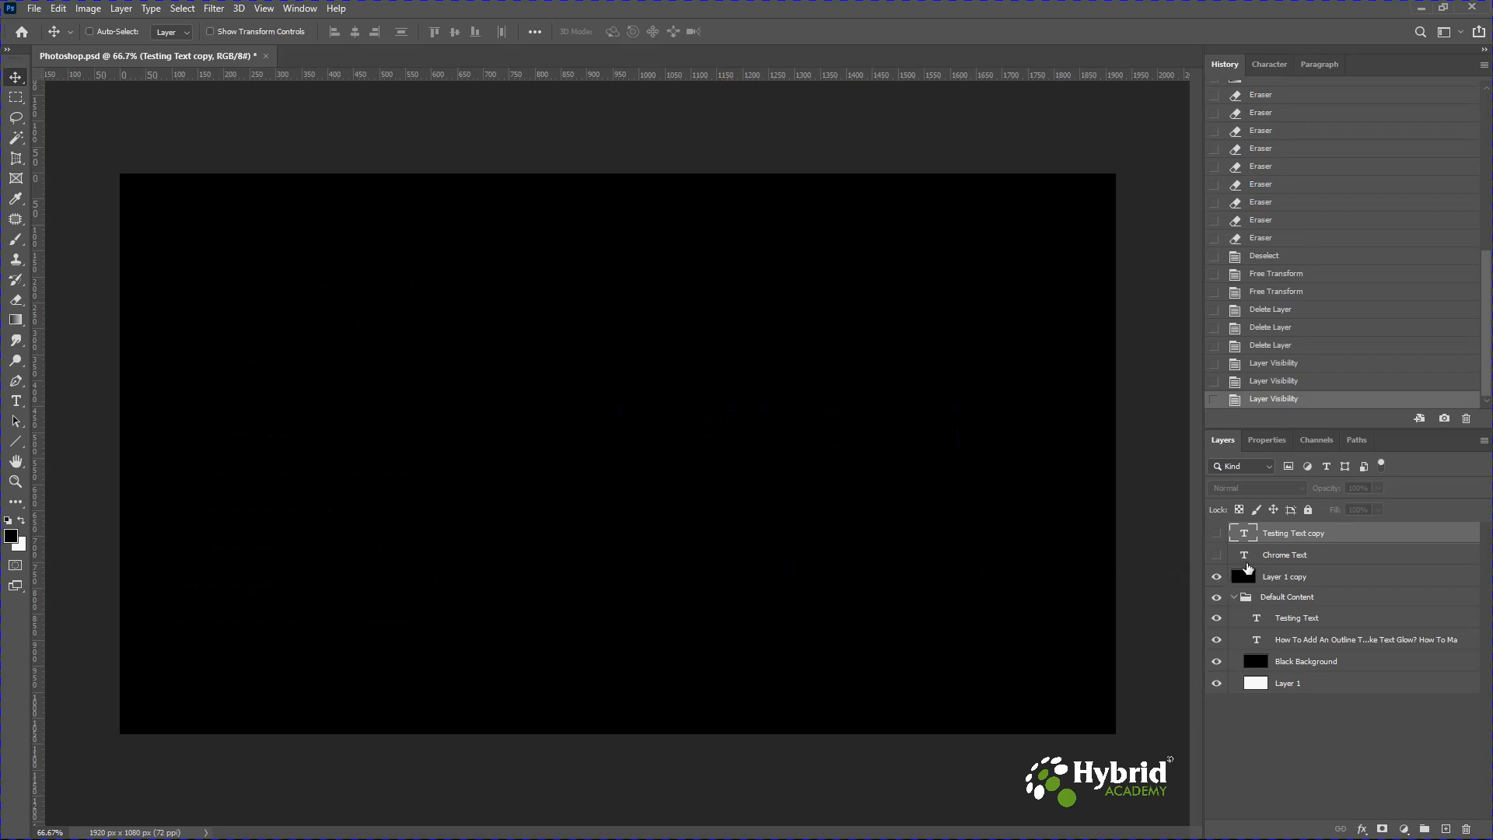
click(1218, 554)
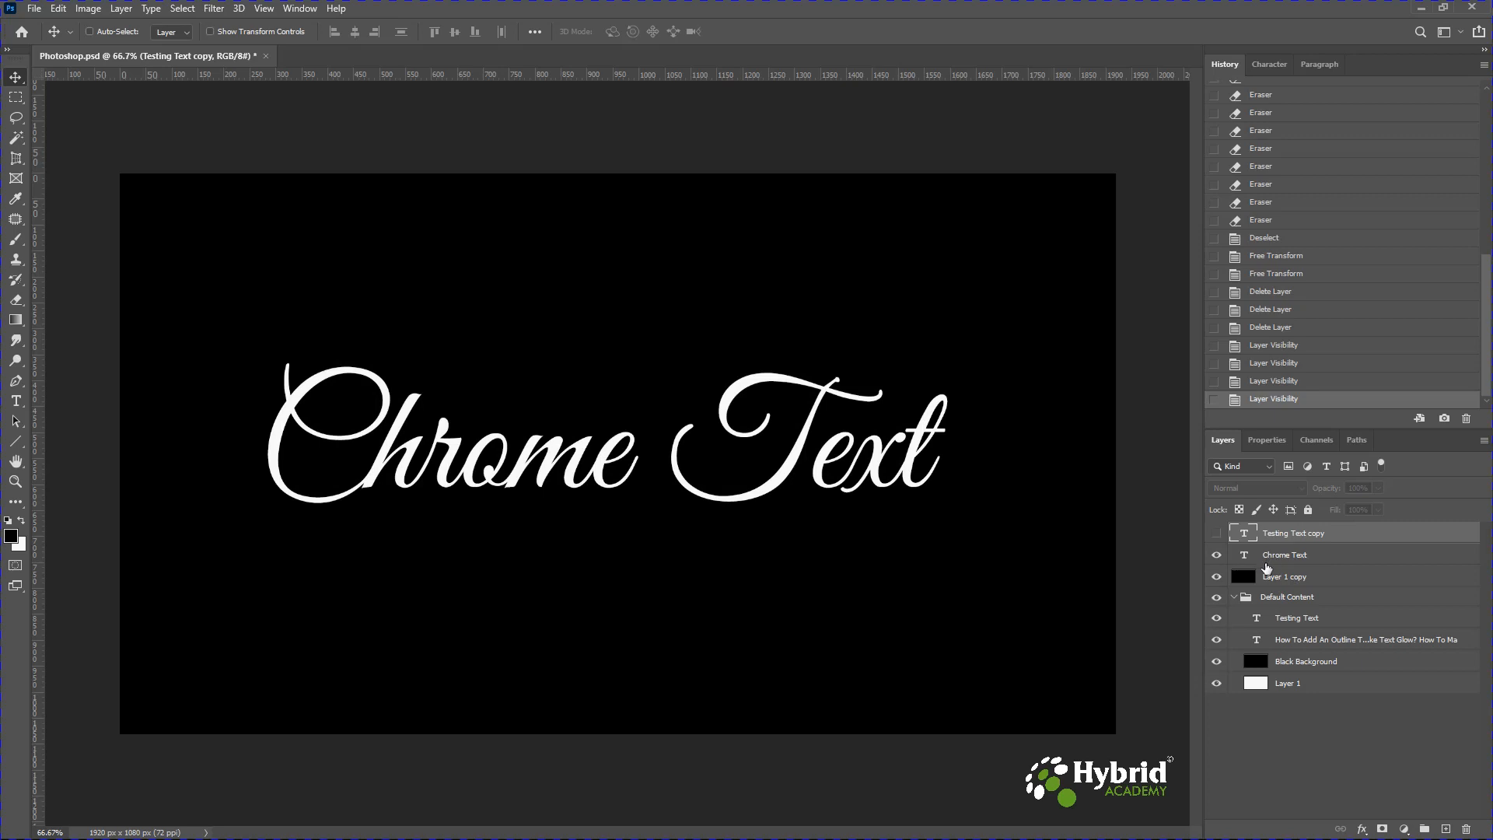
click(1281, 556)
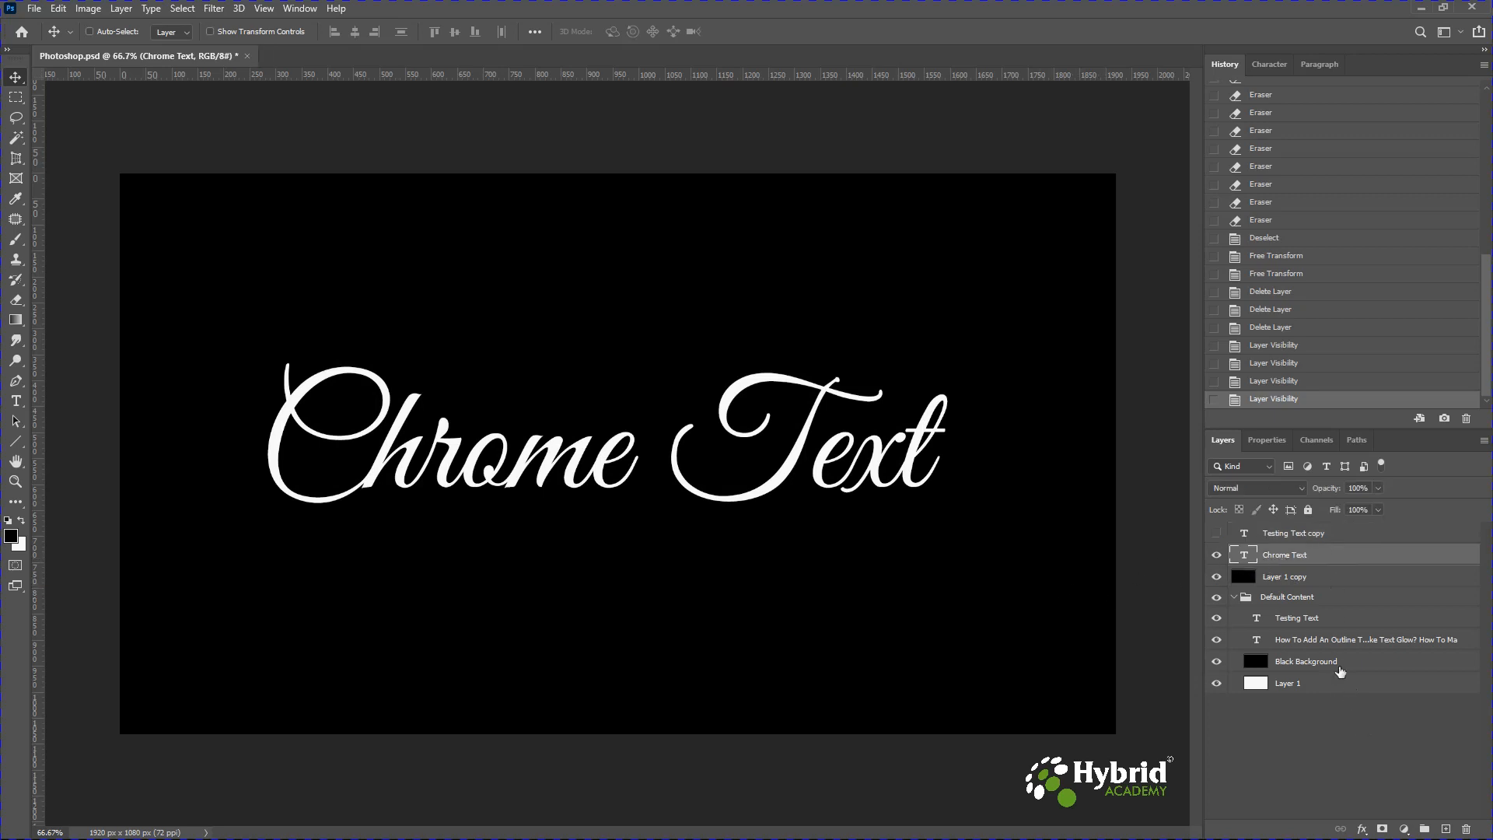
Add a Bevel & Emboss style to the chrome text with Inner Bevel, Smooth technique and Up direction.
click(1363, 830)
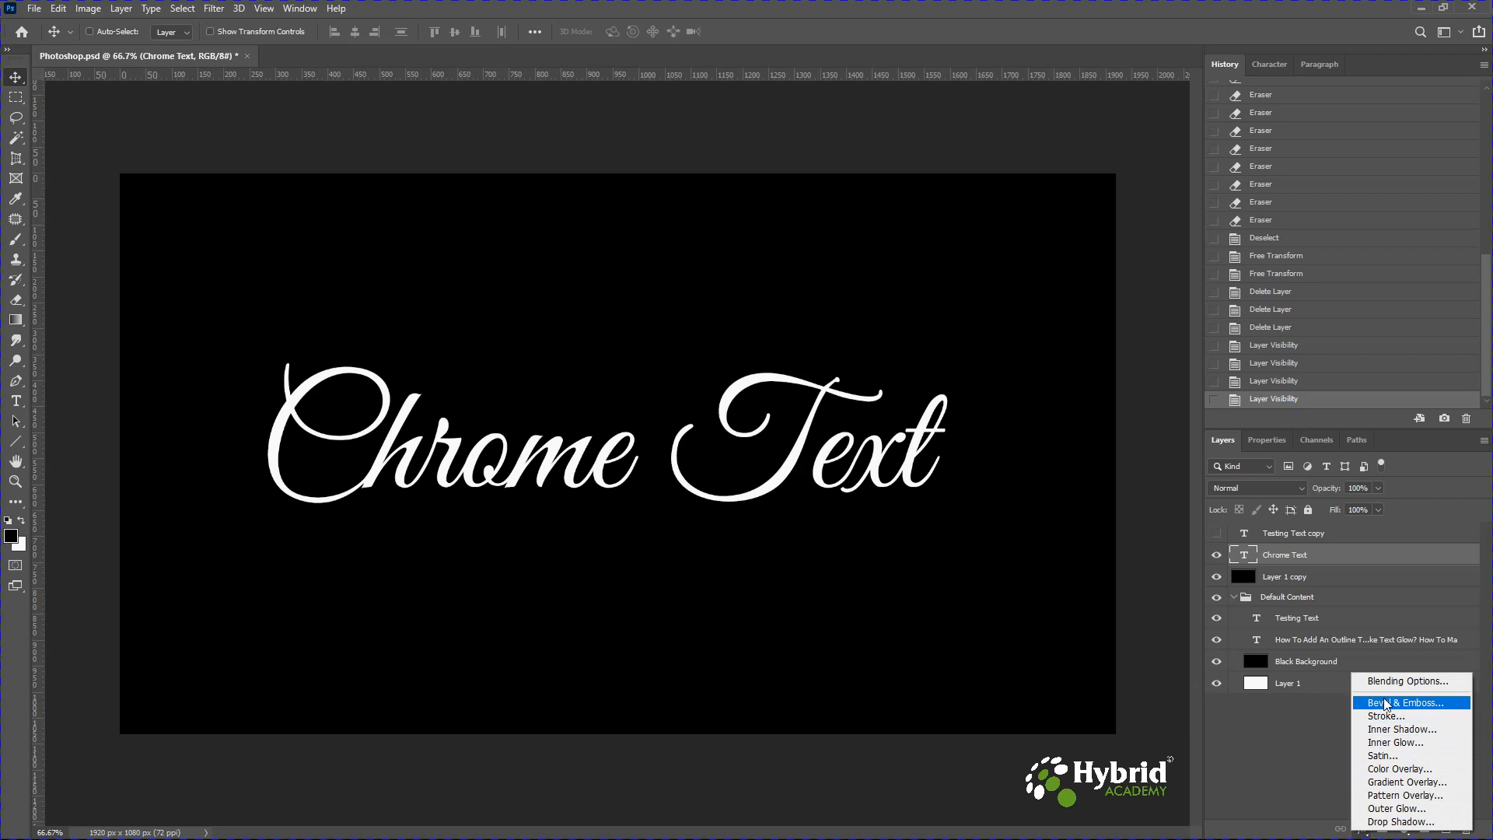
click(1385, 705)
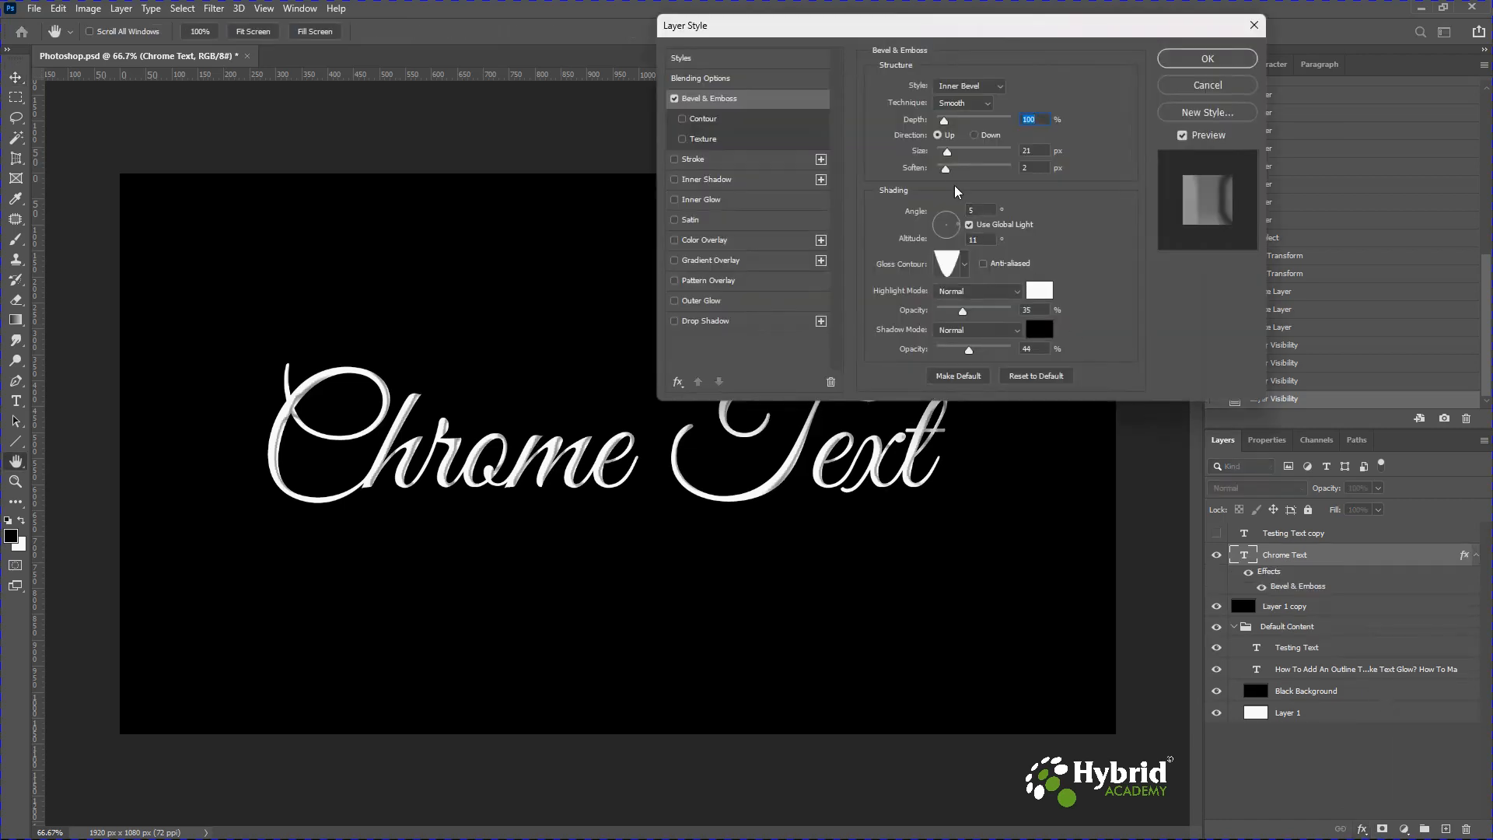
click(991, 91)
click(987, 100)
click(982, 108)
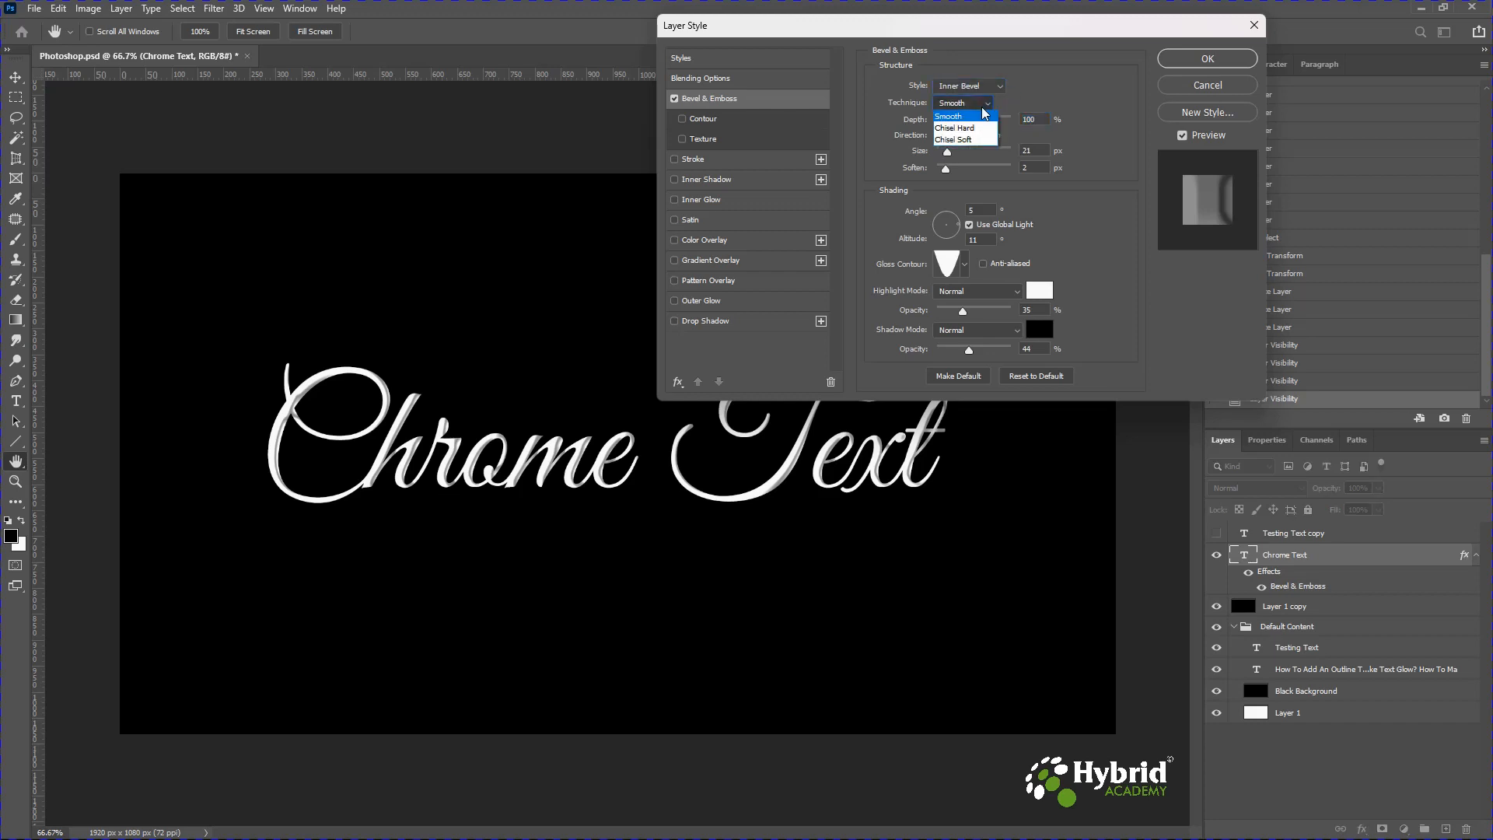
click(983, 114)
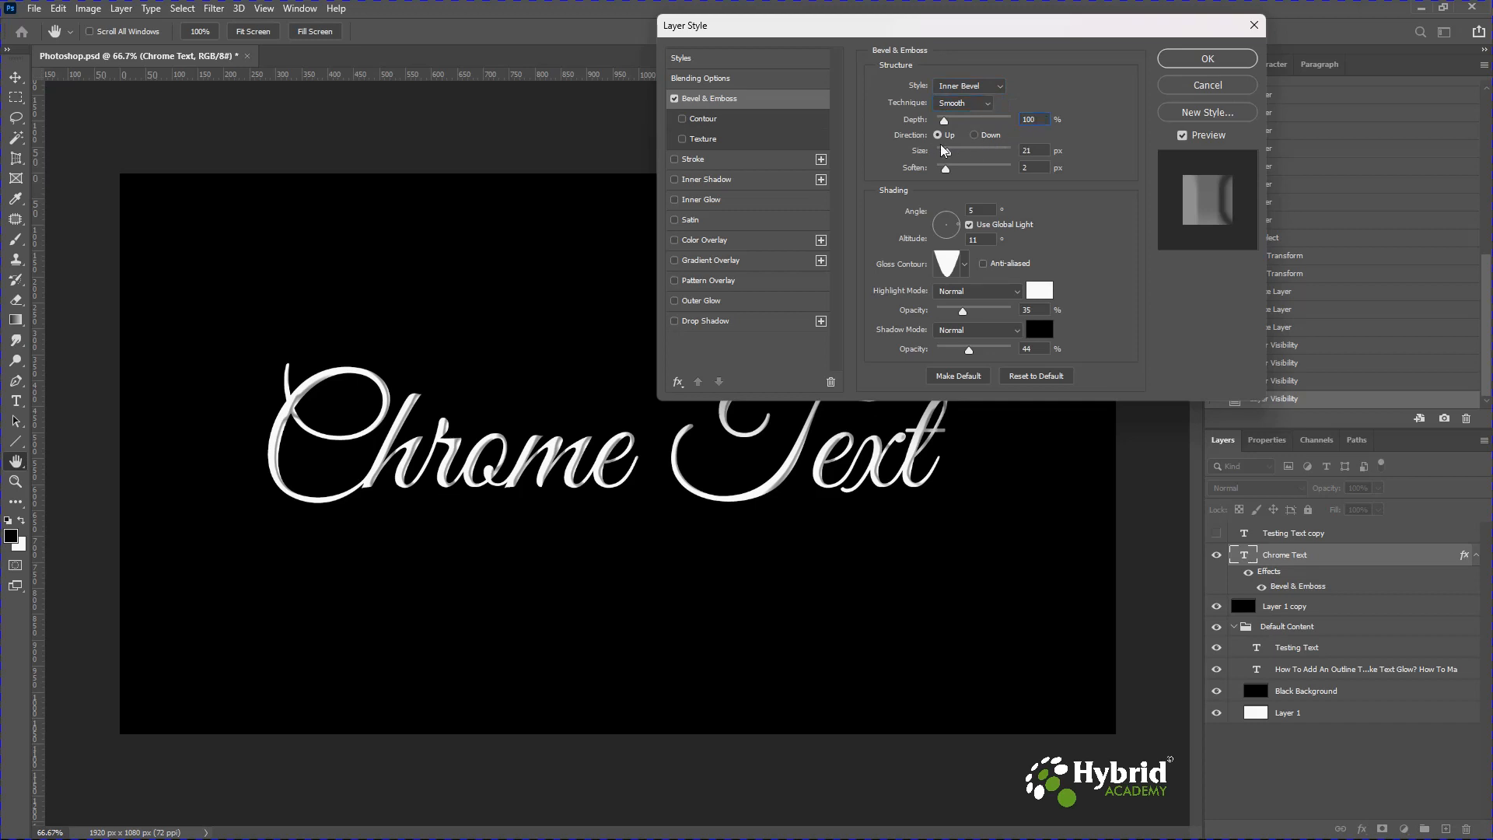
click(986, 139)
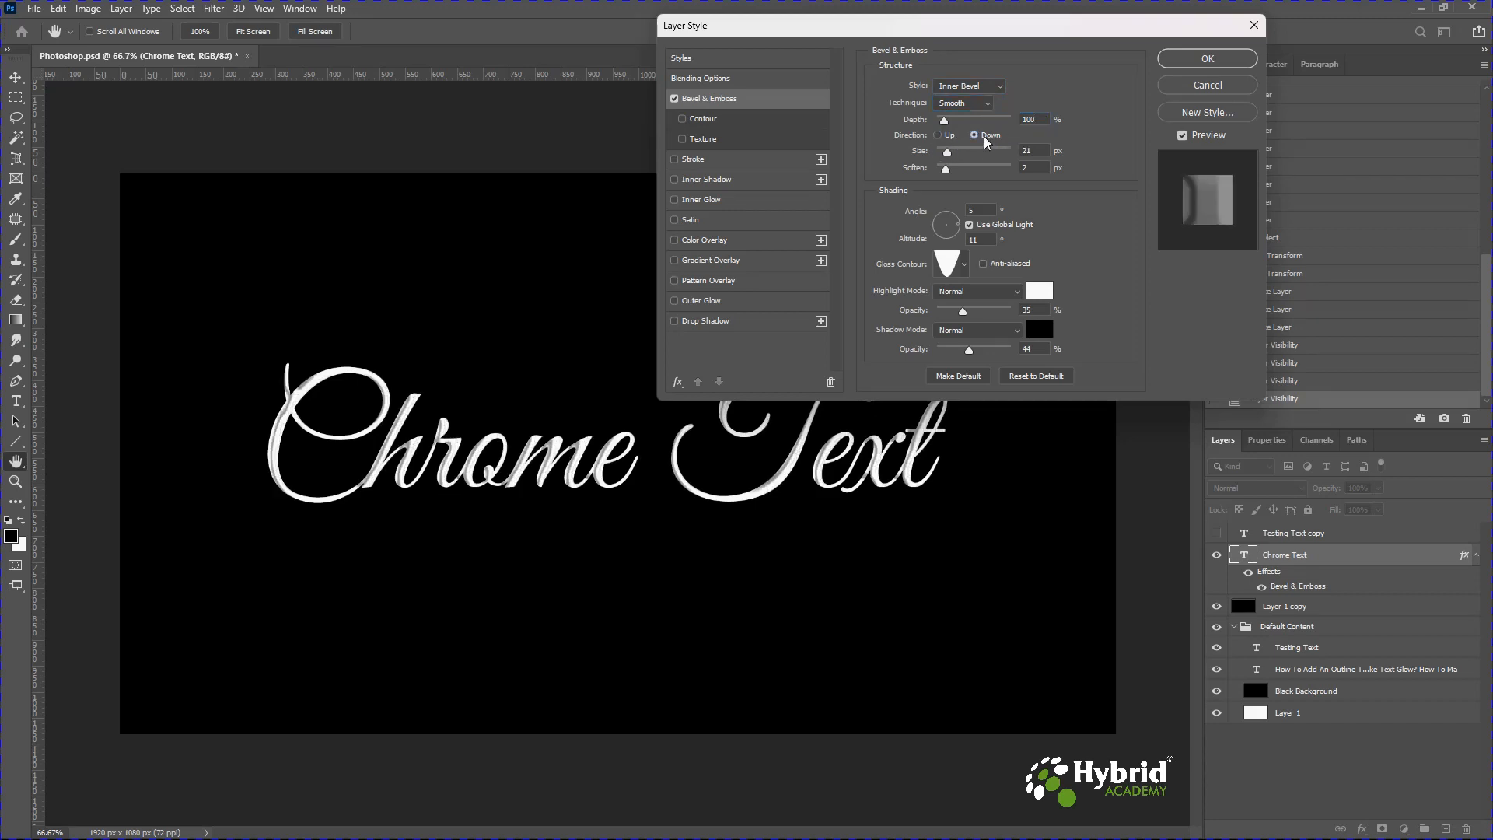
click(940, 136)
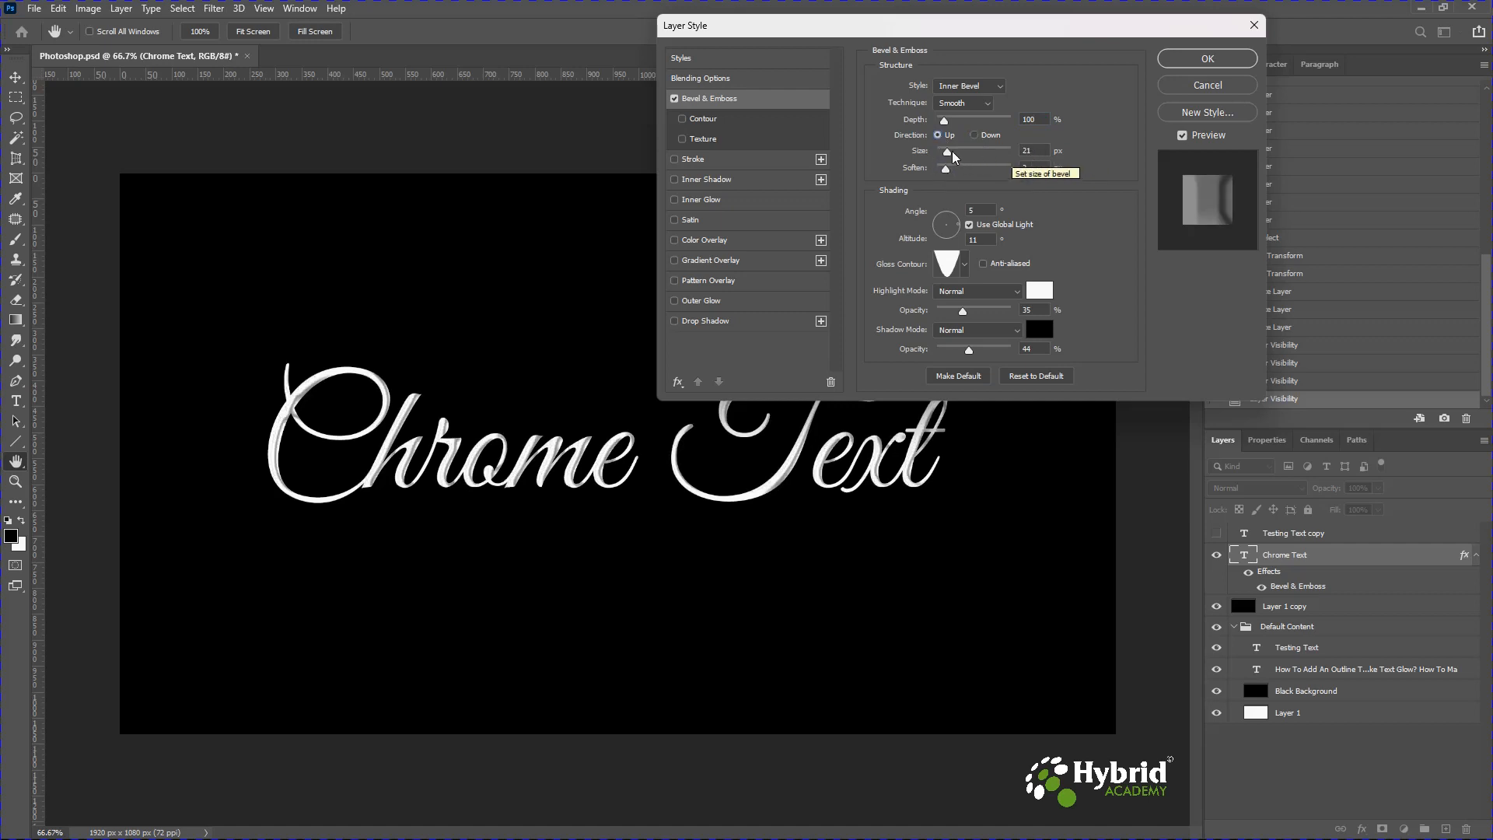
Set the bevel's Soften value to 5 px.
click(1022, 169)
key(Up)
key(Up)
key(Up)
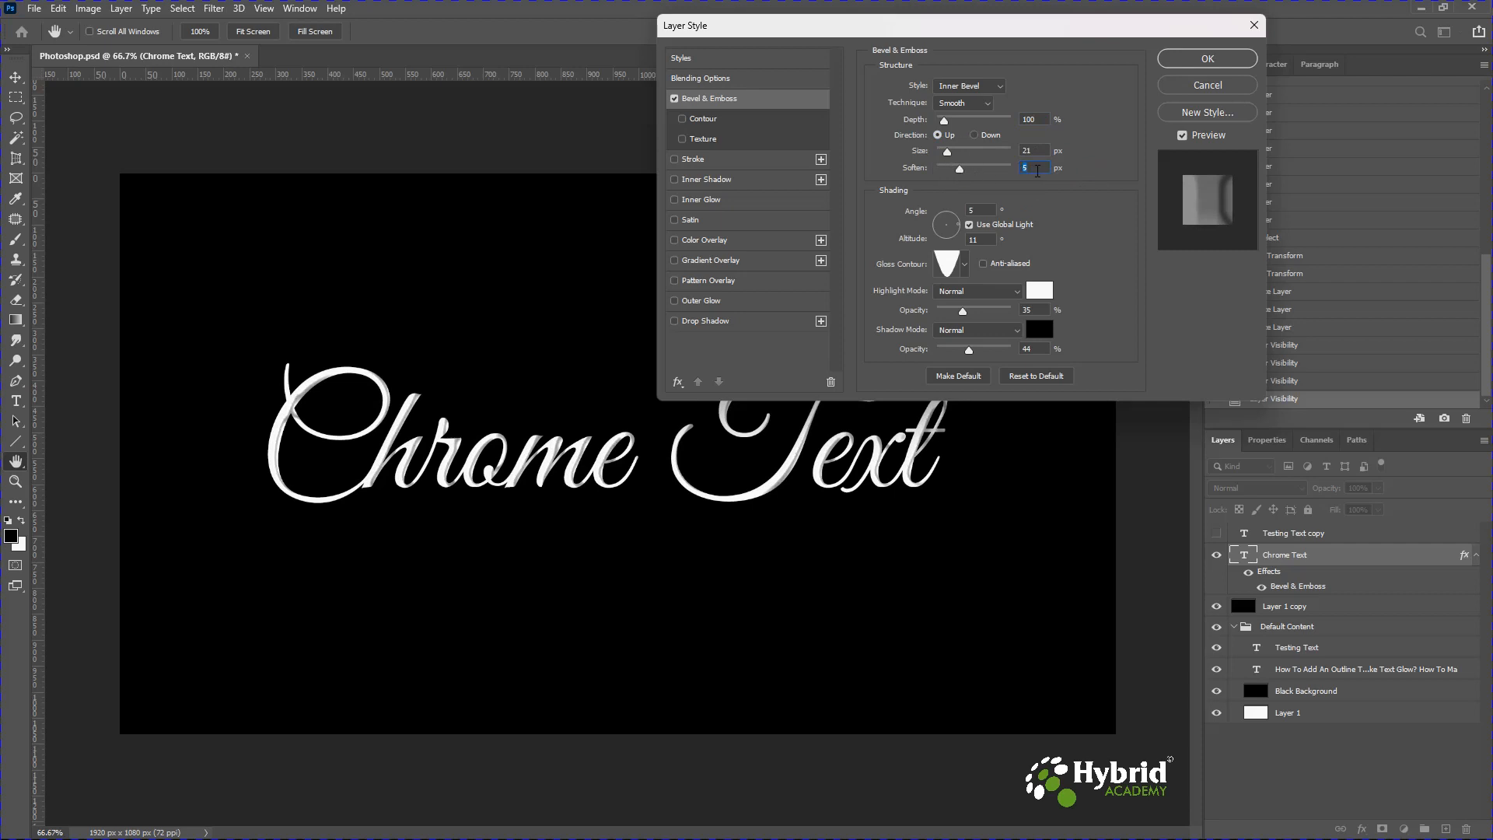
Set the bevel's gloss contour to the Cone preset after trying several contours.
click(964, 265)
click(904, 299)
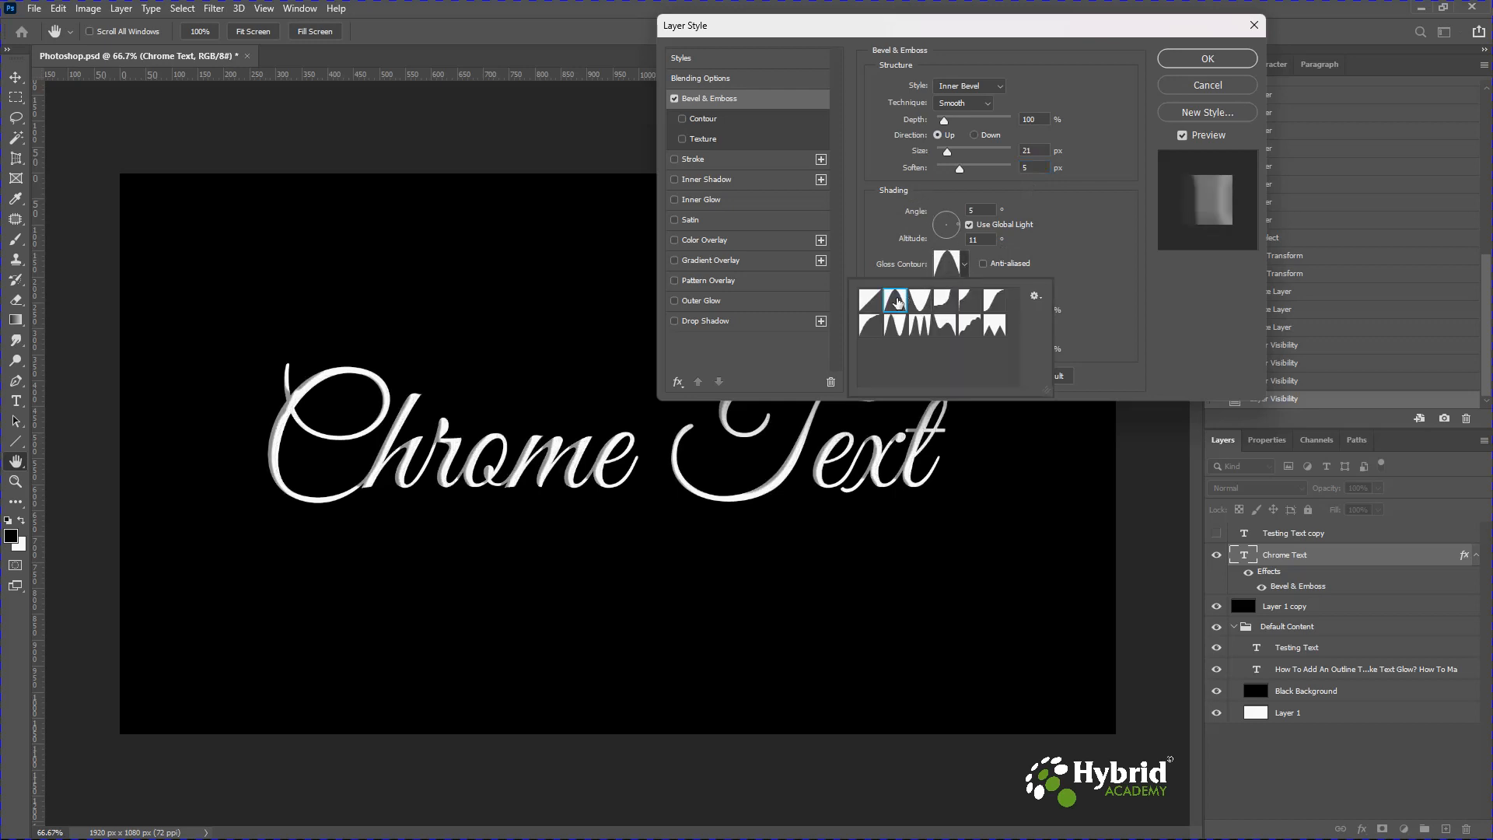
click(874, 302)
click(894, 301)
click(920, 301)
click(978, 304)
click(994, 301)
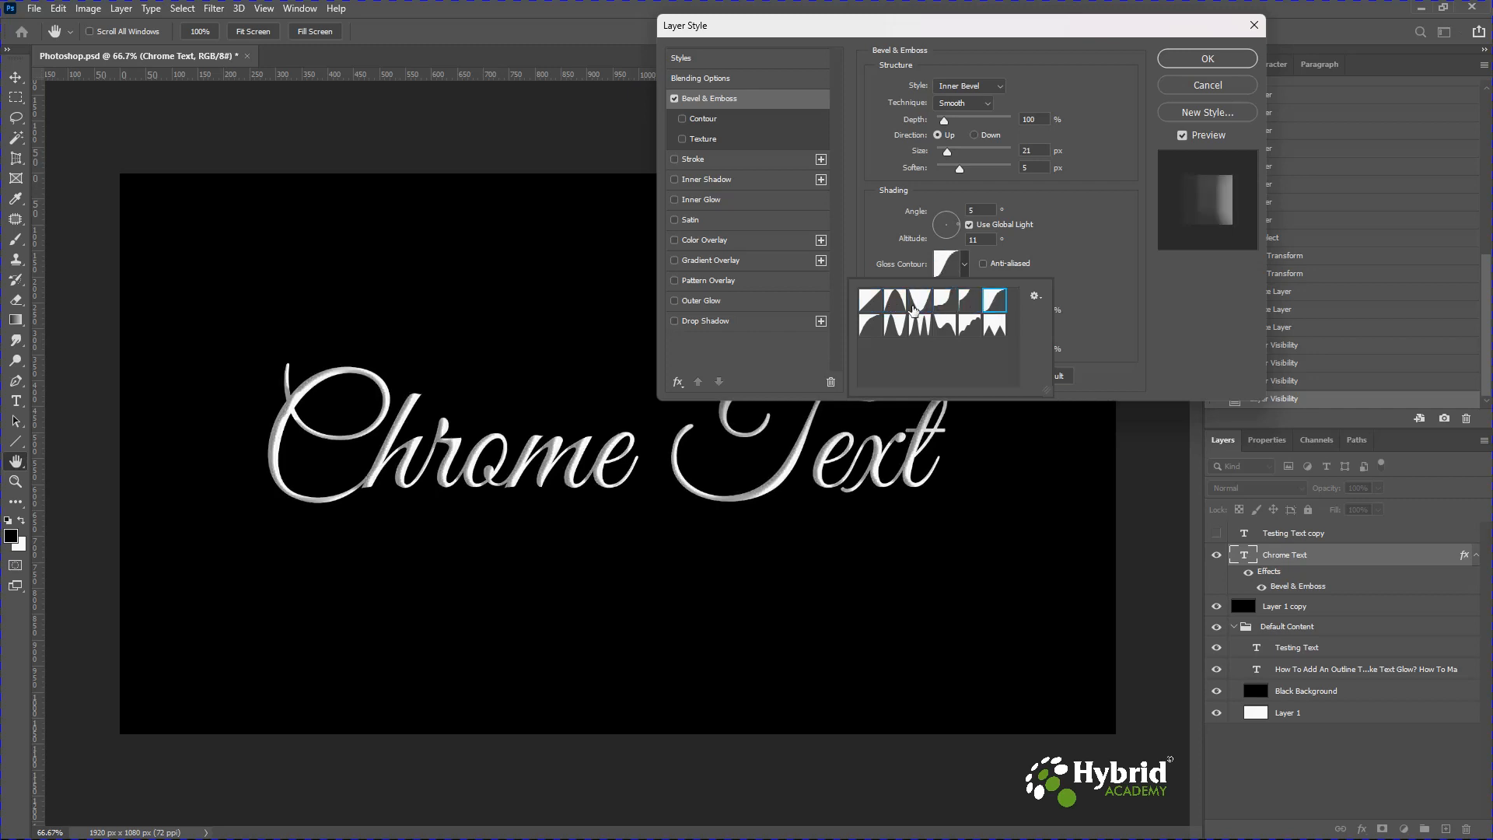
click(898, 308)
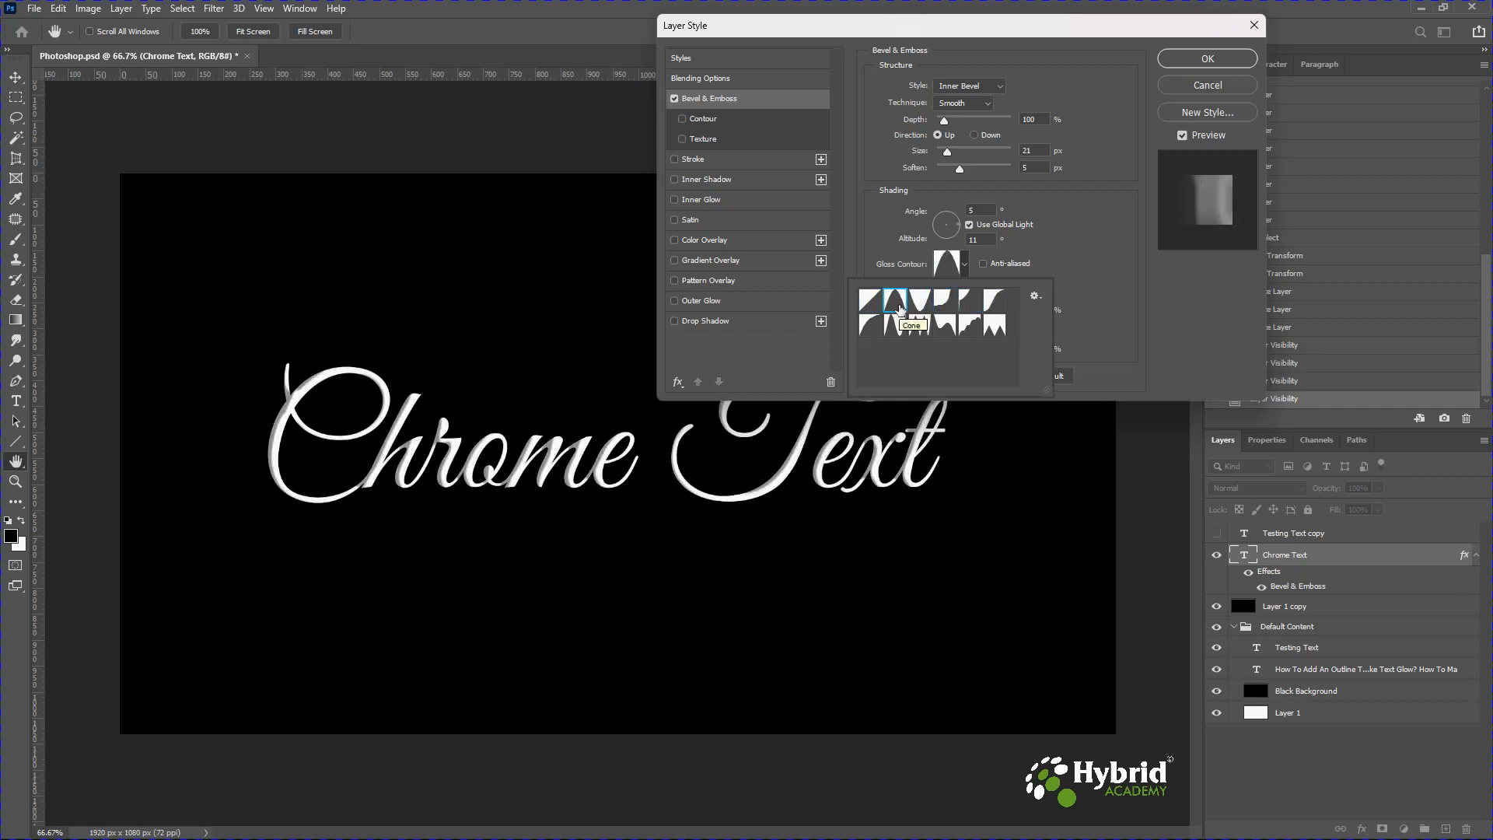
double_click(900, 310)
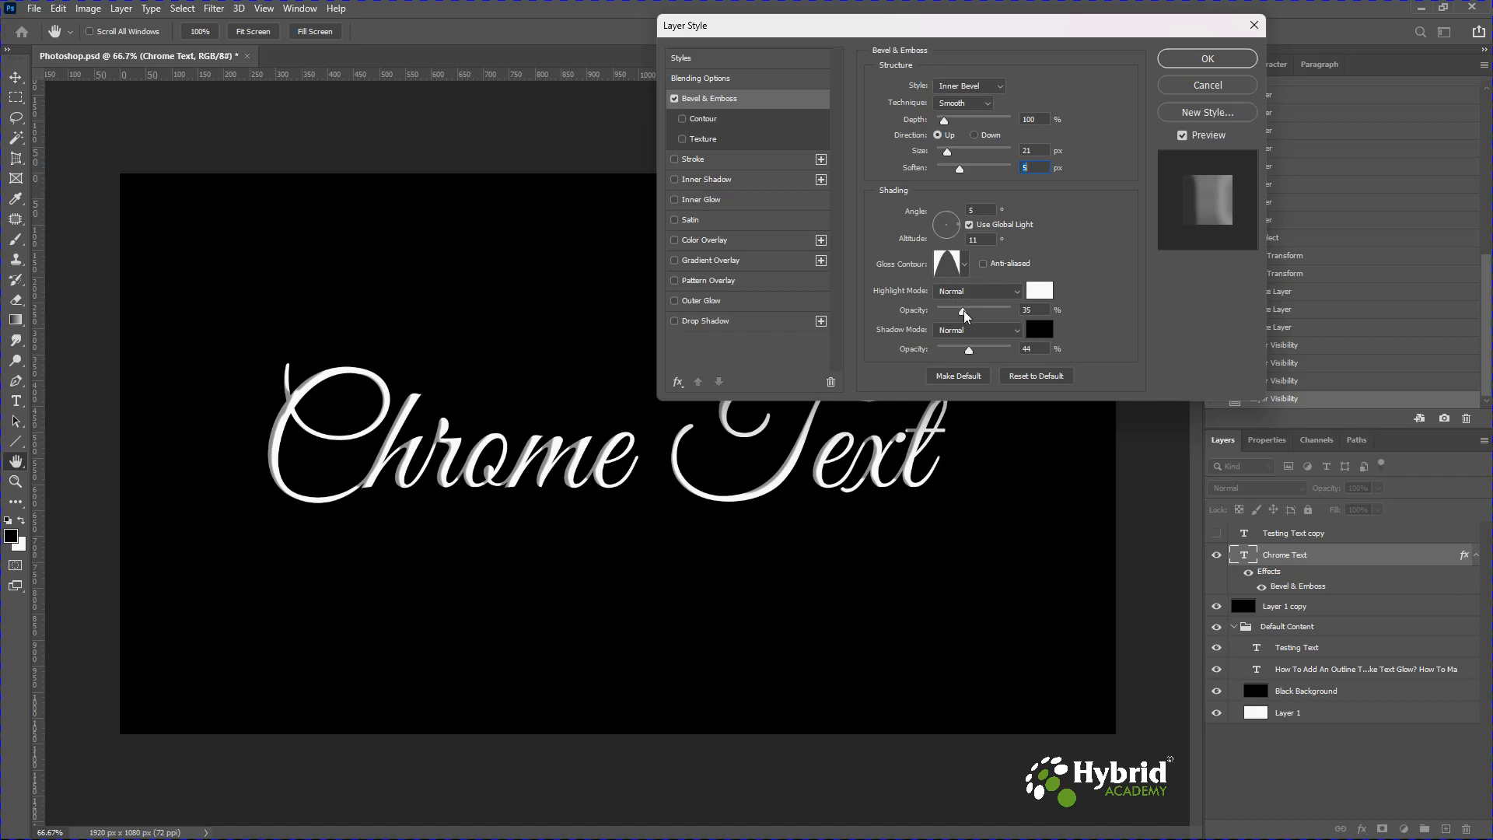
Raise the highlight opacity to about 83% and the shadow opacity to 64%, then apply the layer style.
drag(964, 313, 1001, 314)
drag(969, 350, 1000, 313)
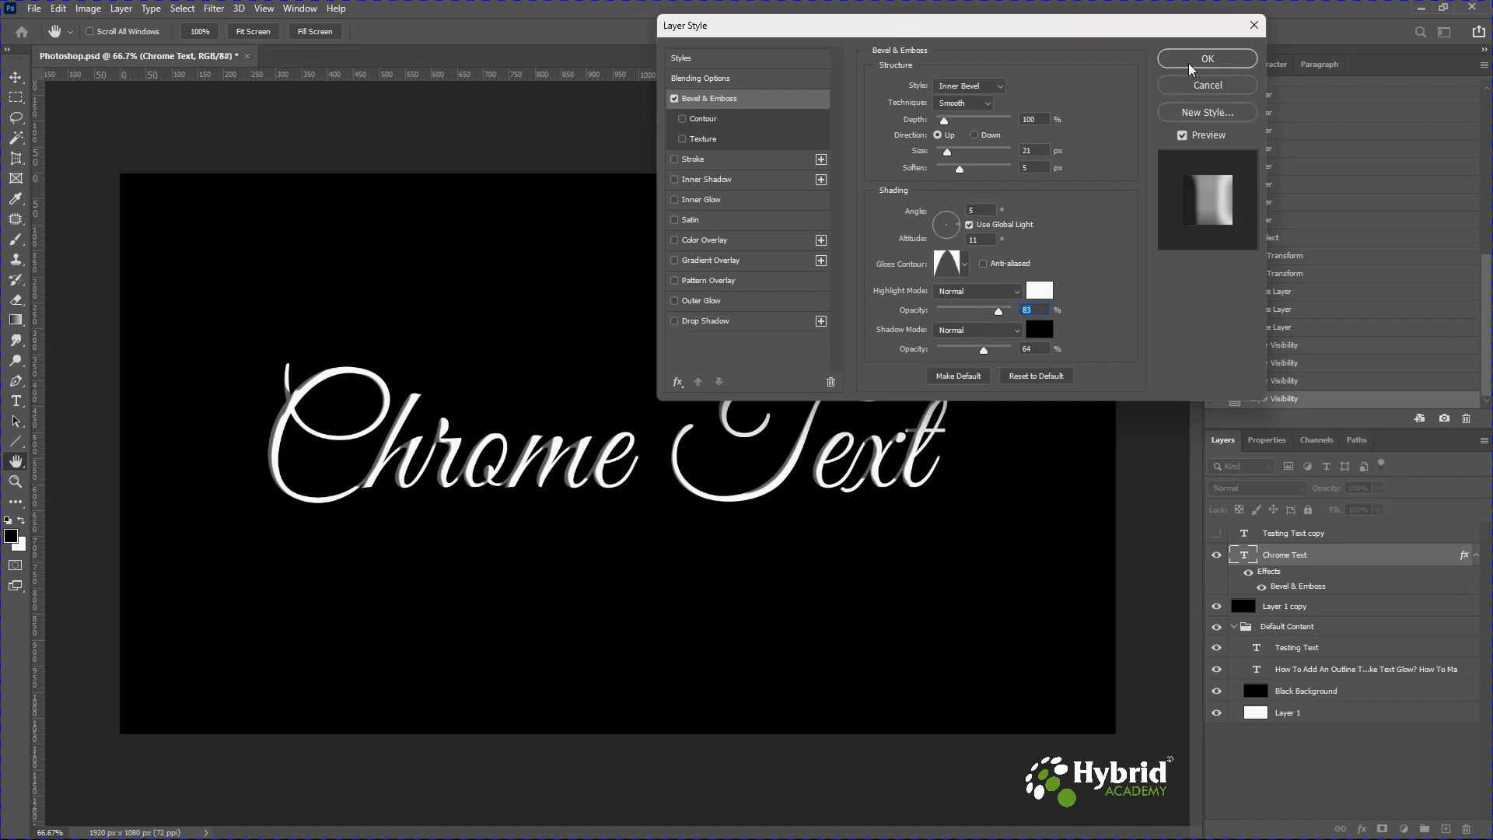
click(1190, 66)
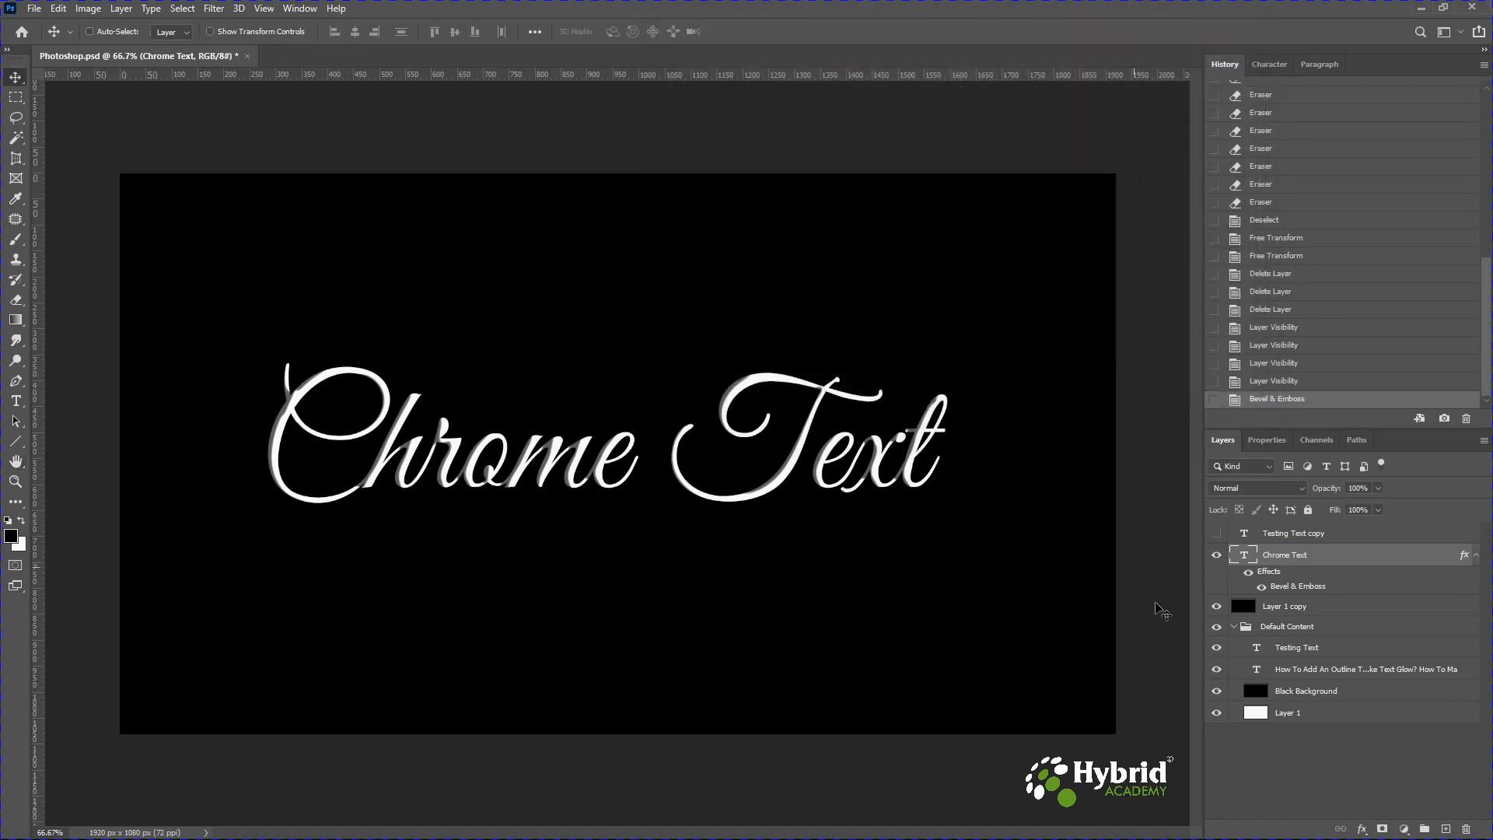
Convert the Chrome Text layer to a smart object.
right_click(1285, 560)
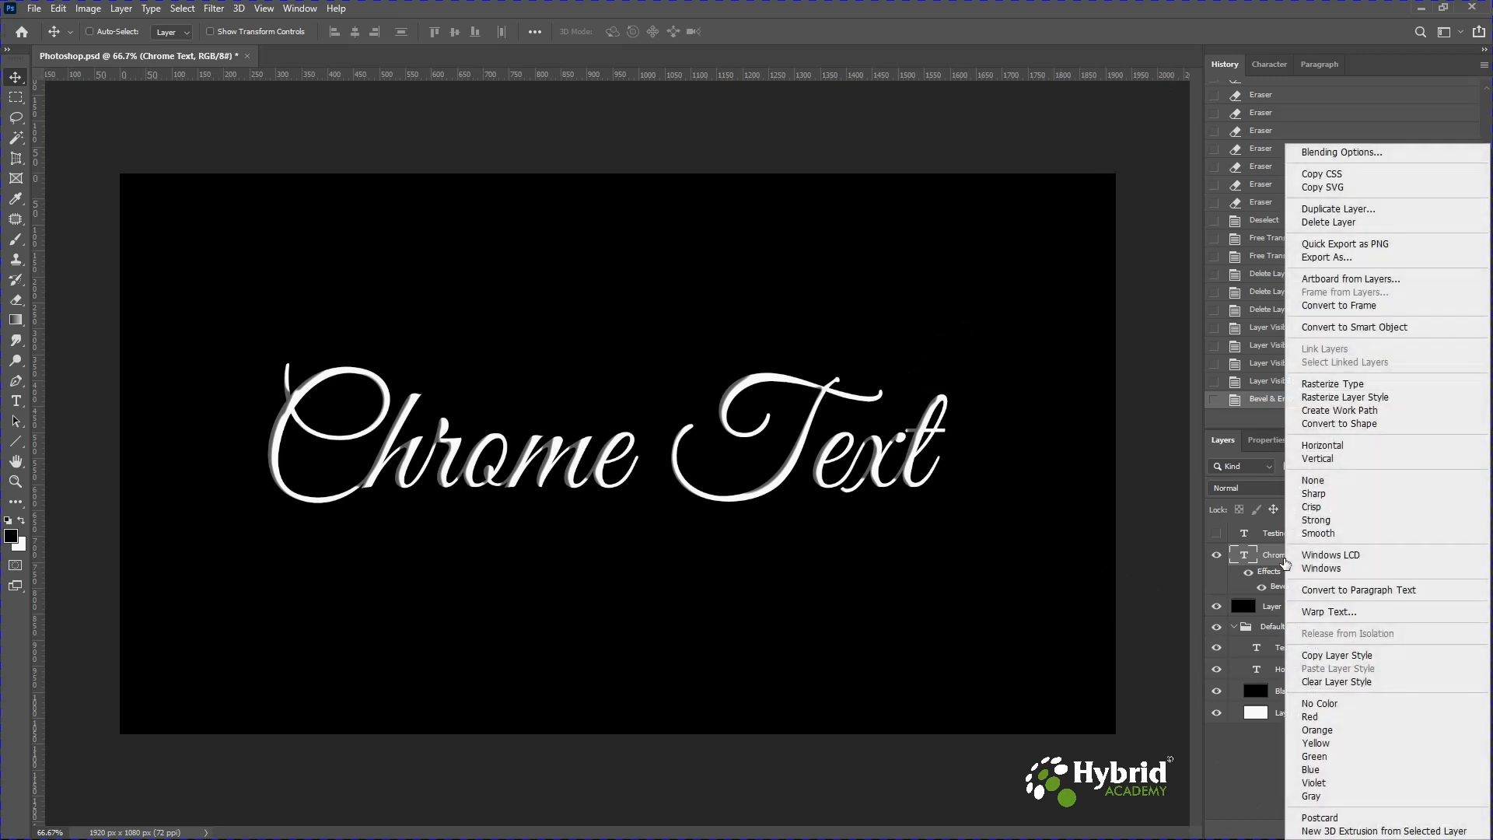
click(1349, 328)
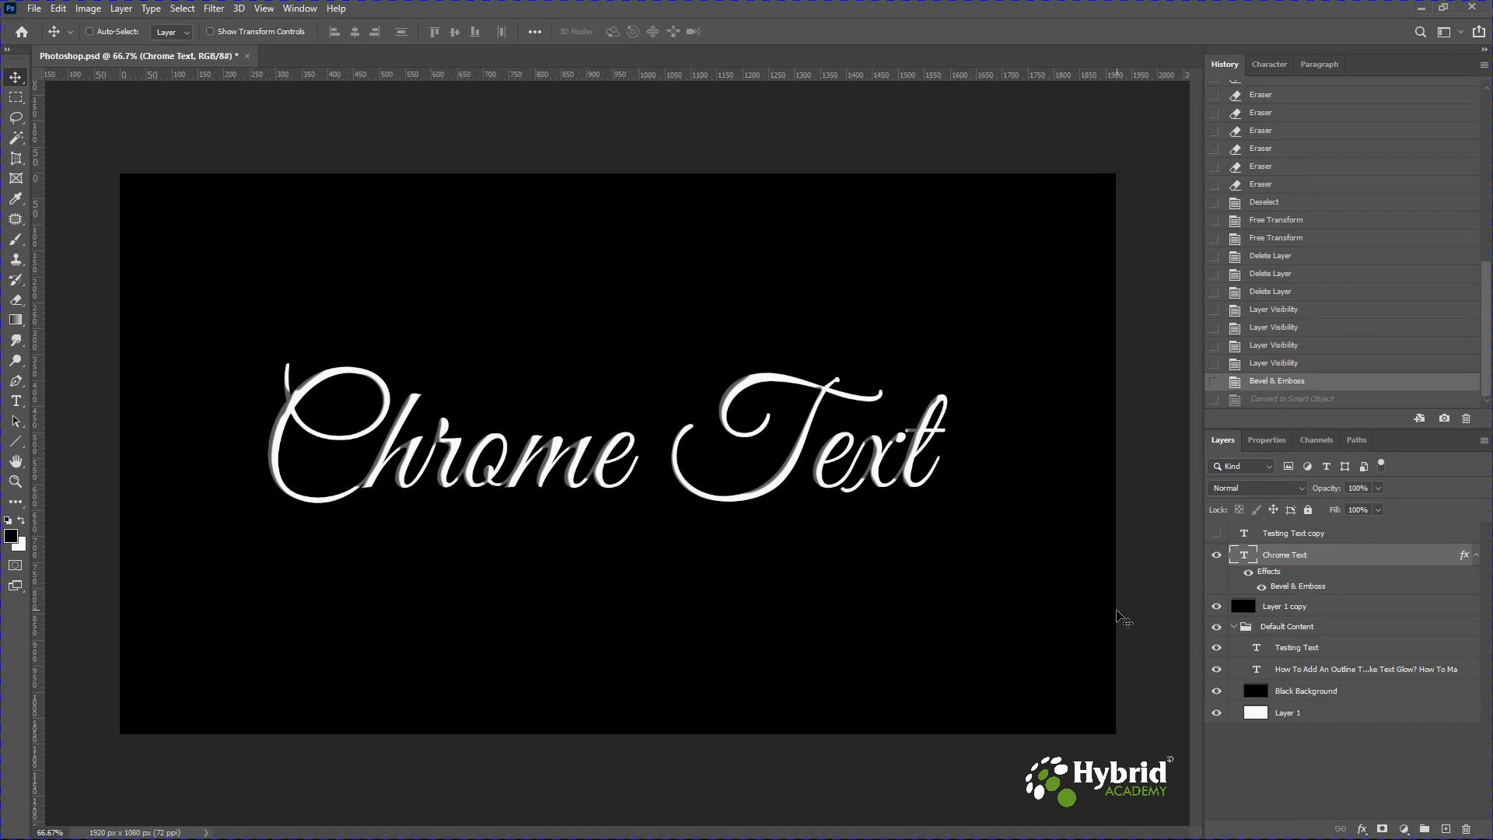
right_click(1305, 560)
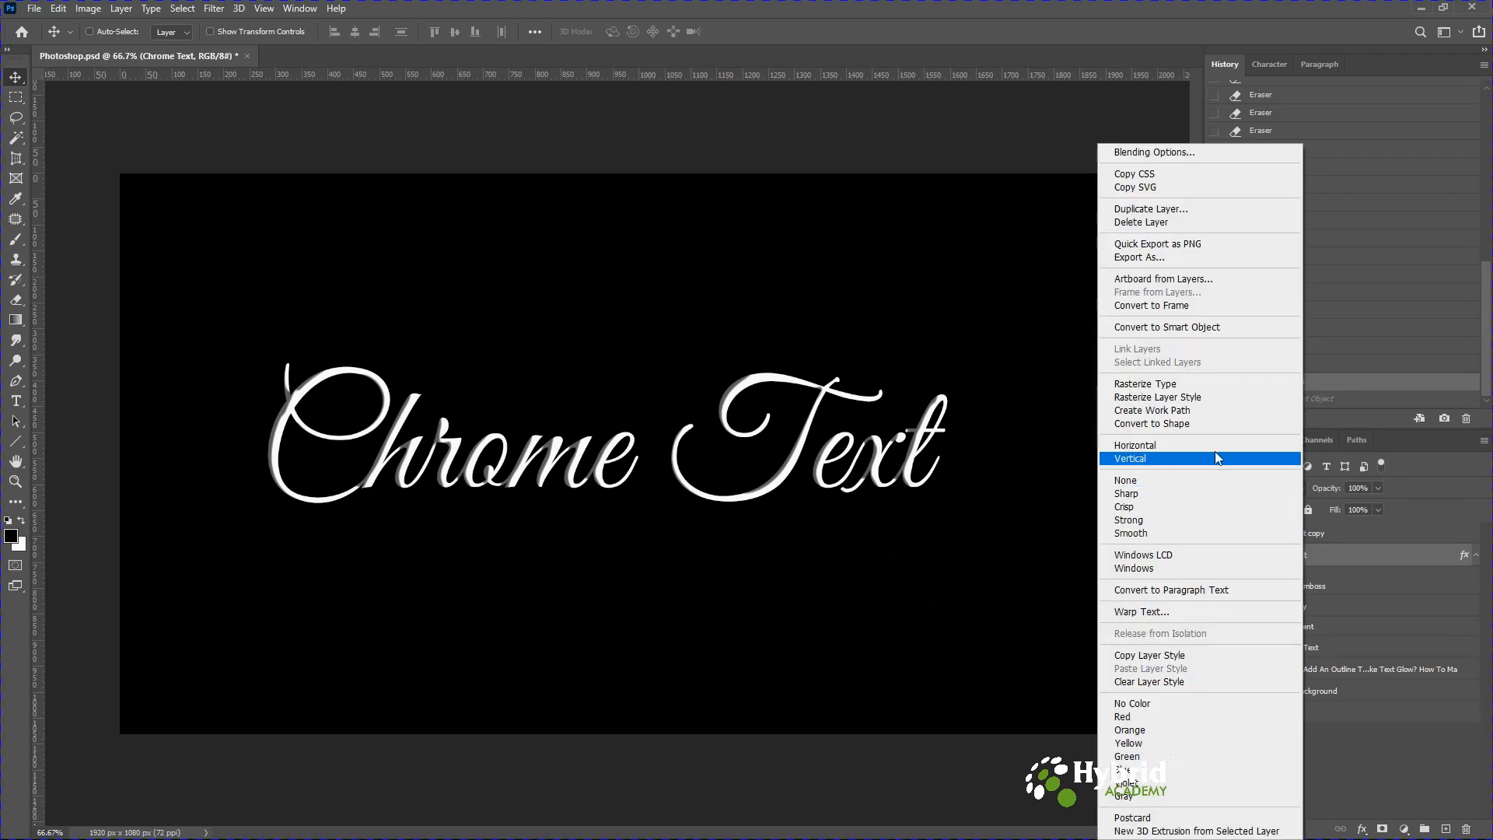
click(1159, 328)
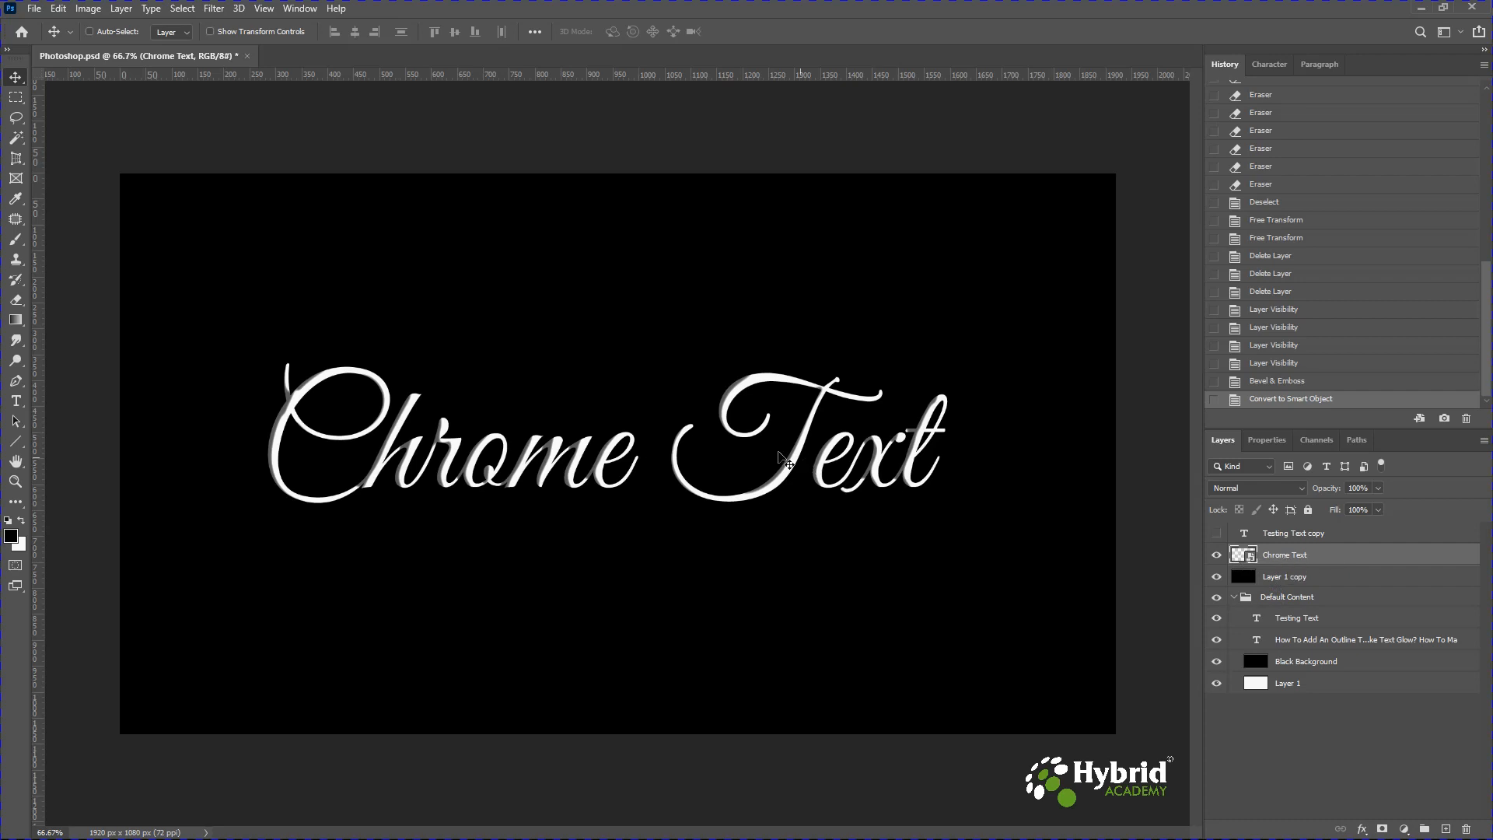
Apply the Chrome filter from the Filter Gallery with Detail 3 and Smoothness 8.
click(214, 9)
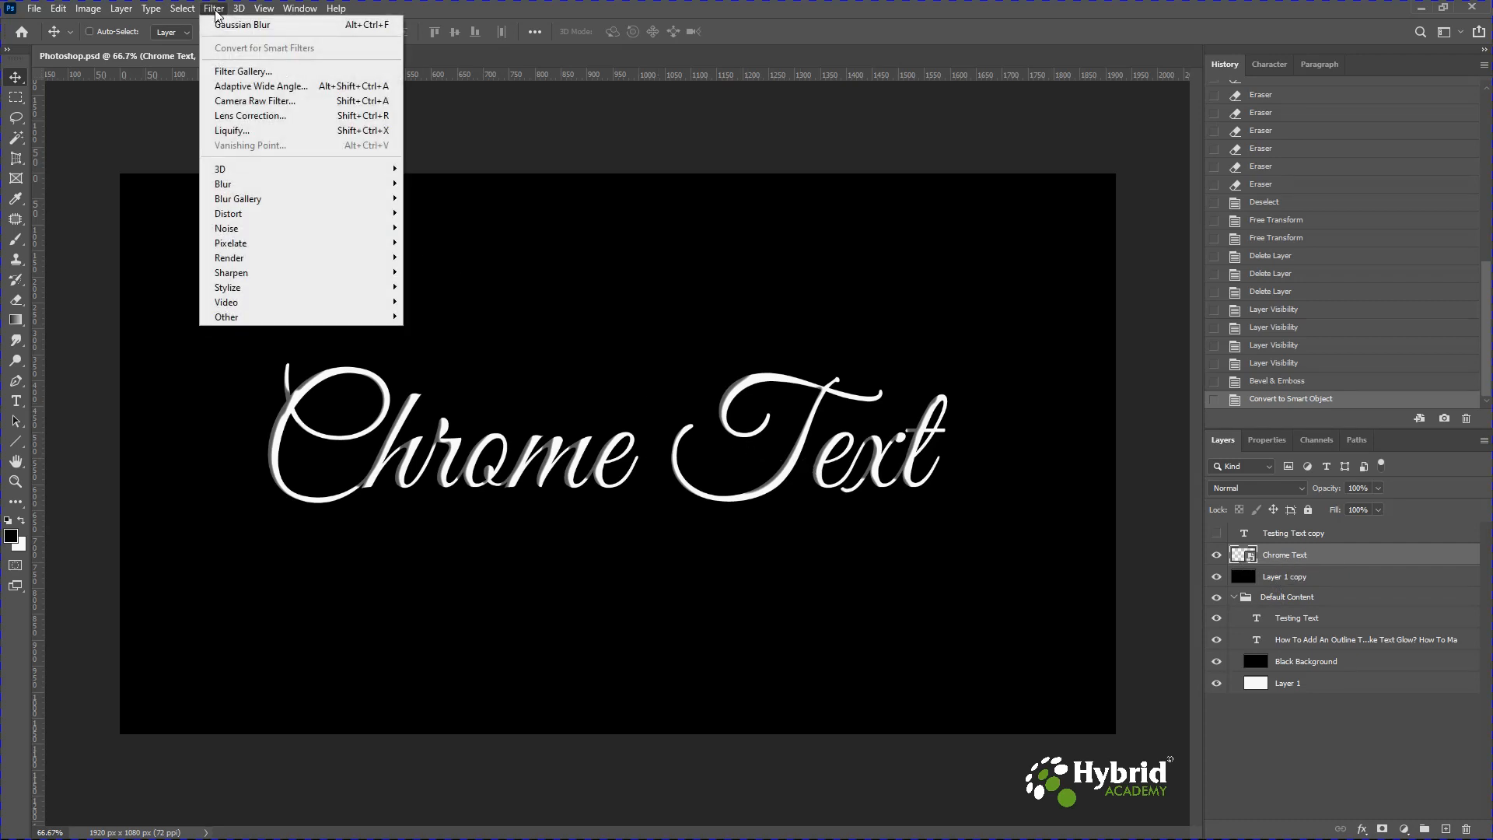
click(230, 72)
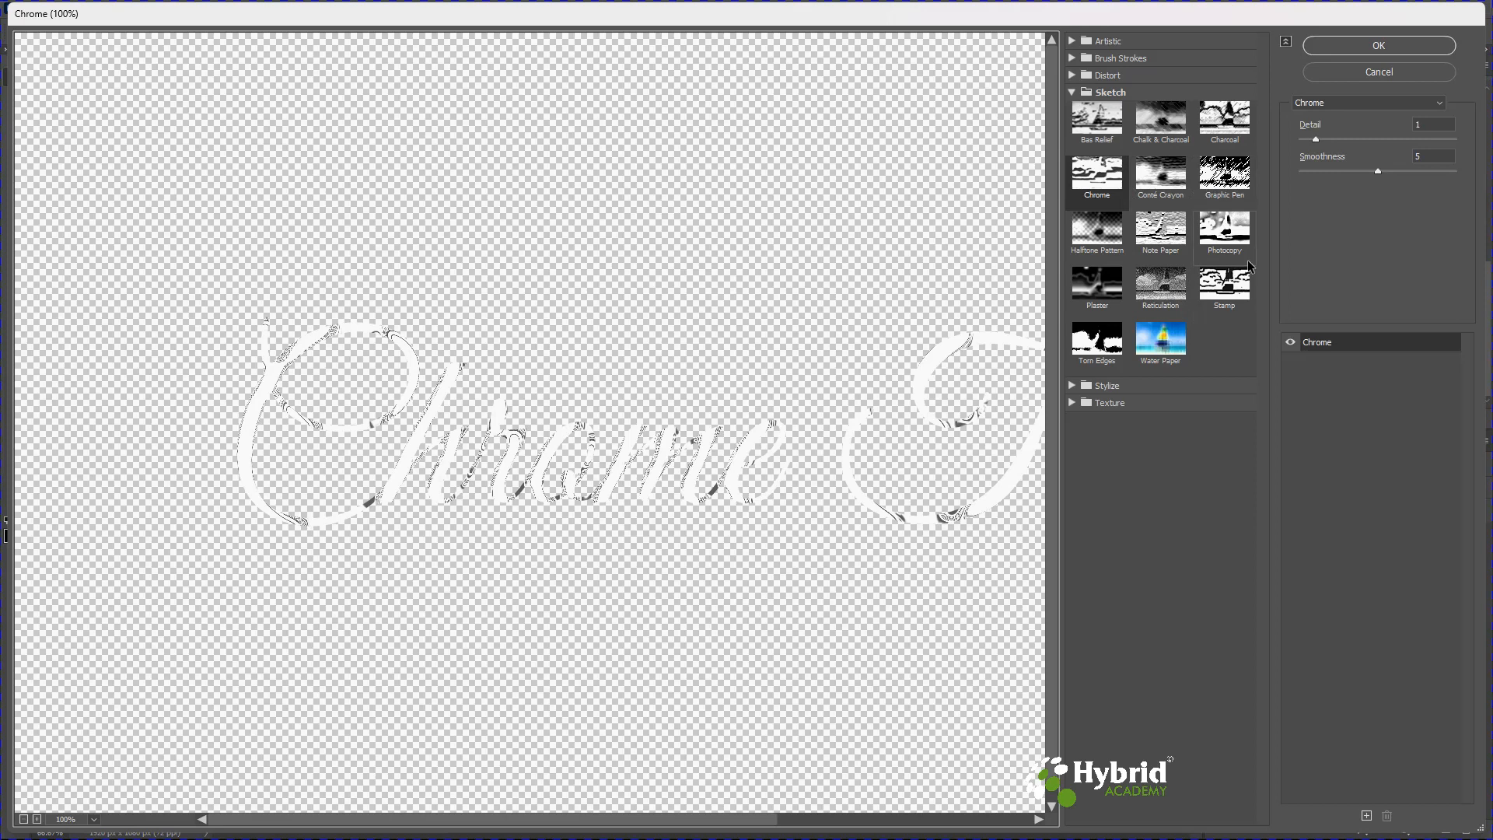
click(1313, 172)
drag(1324, 171, 1428, 171)
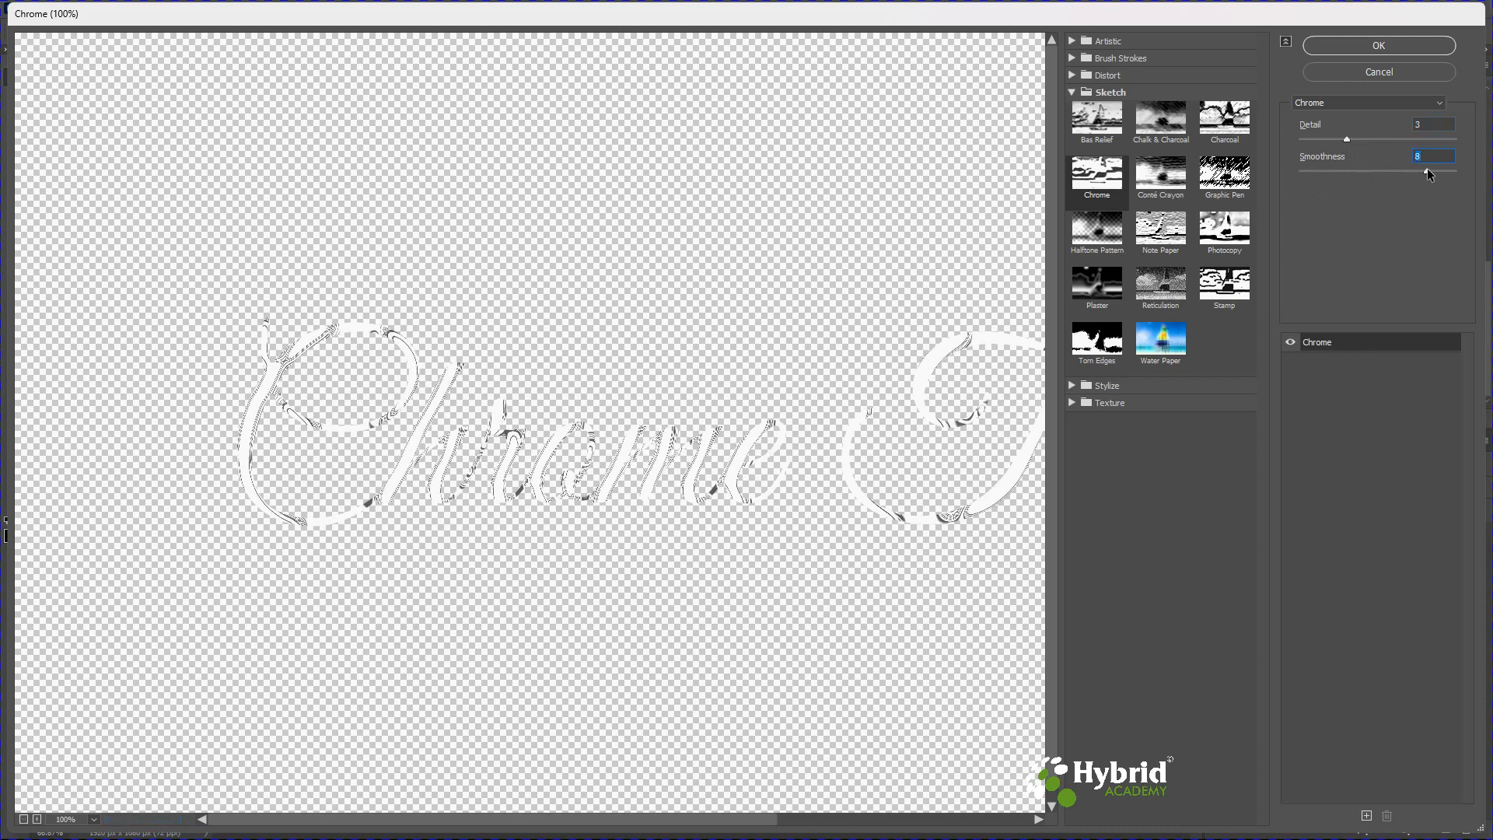
key(Return)
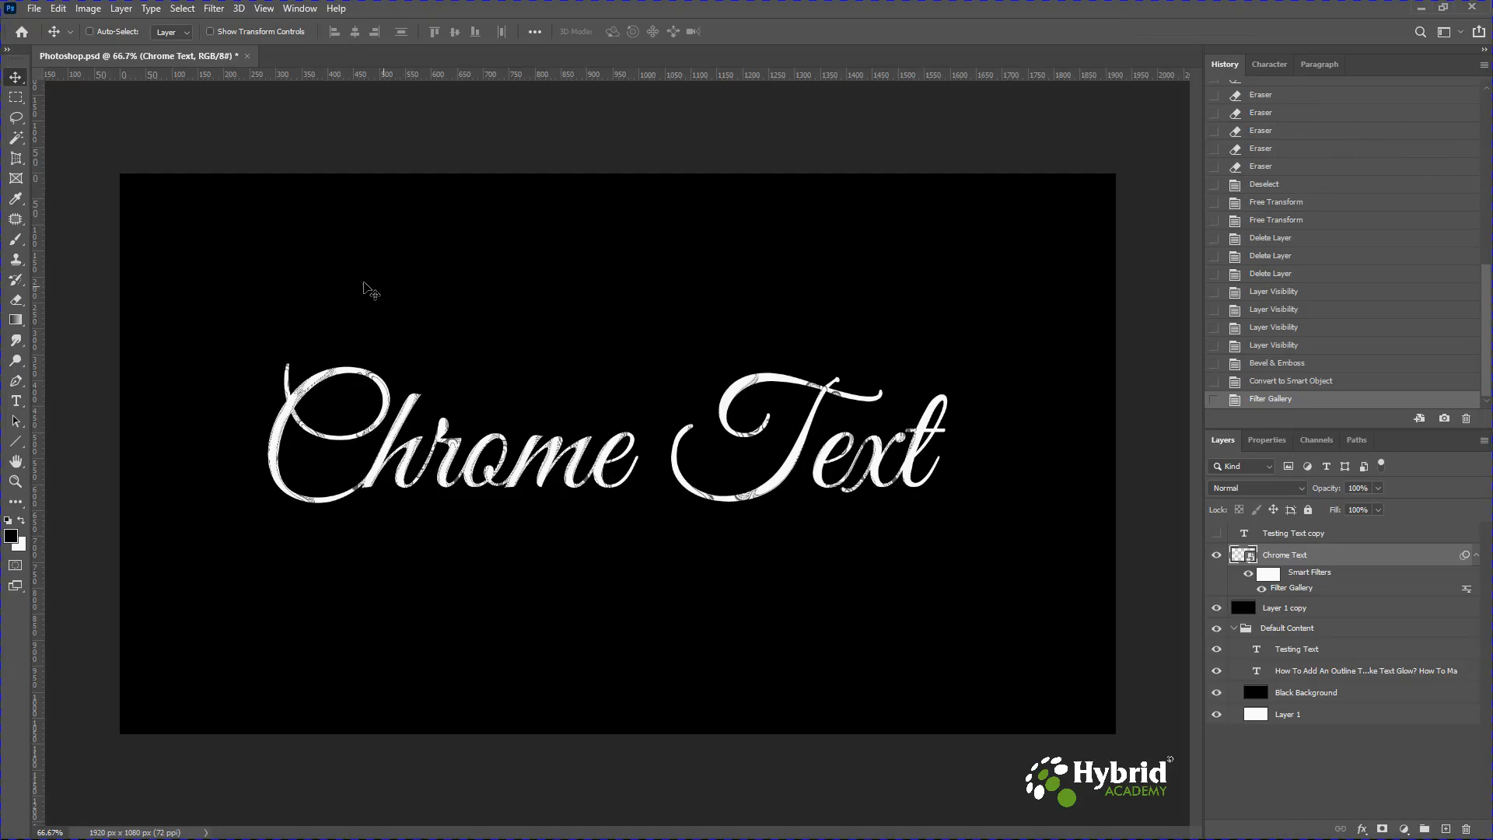
Apply a Gaussian Blur with a 0.4 pixel radius to the chrome text.
click(215, 9)
mouse_move(359, 189)
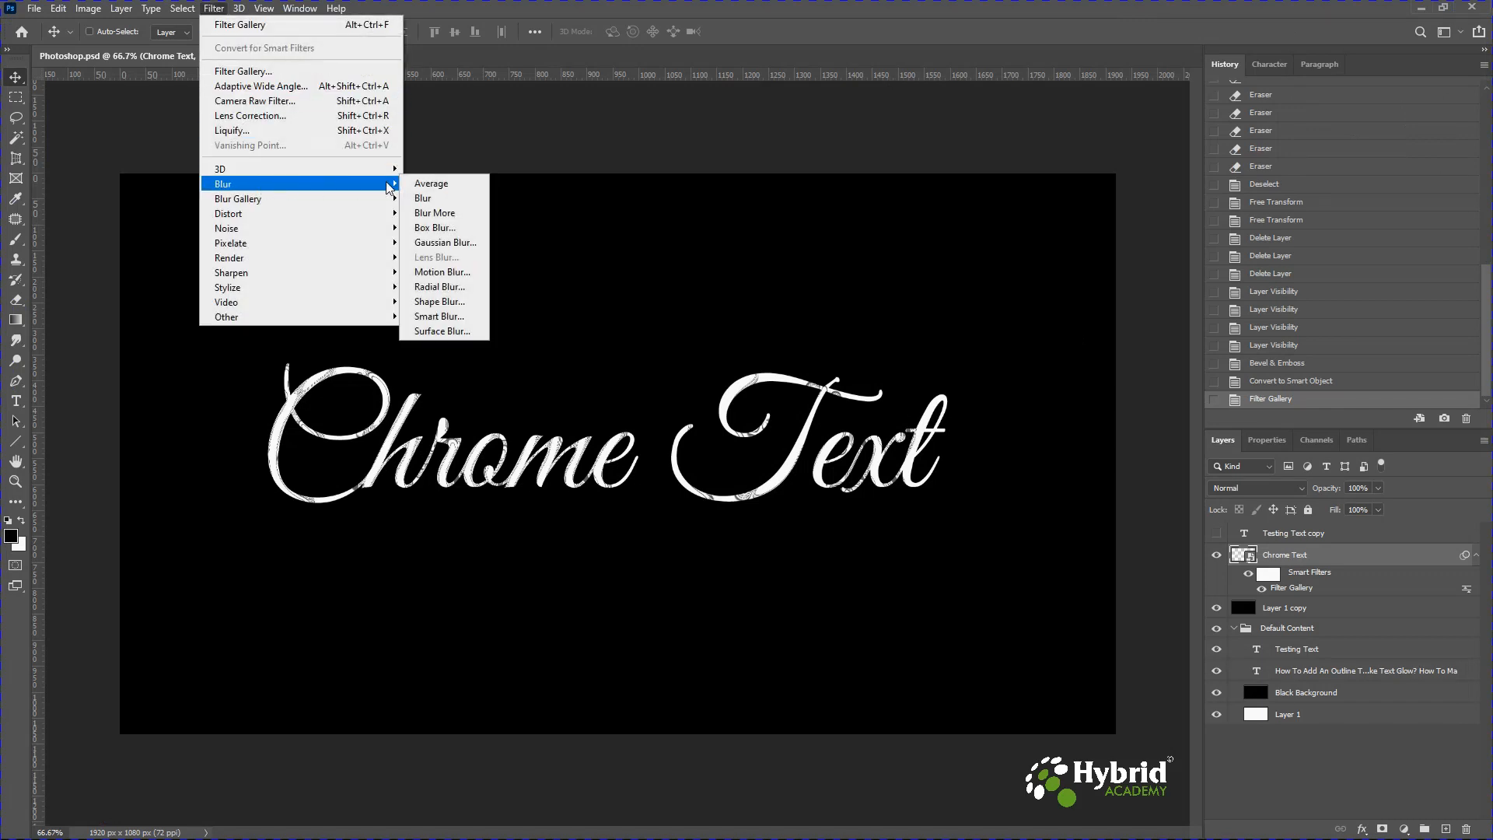
click(447, 243)
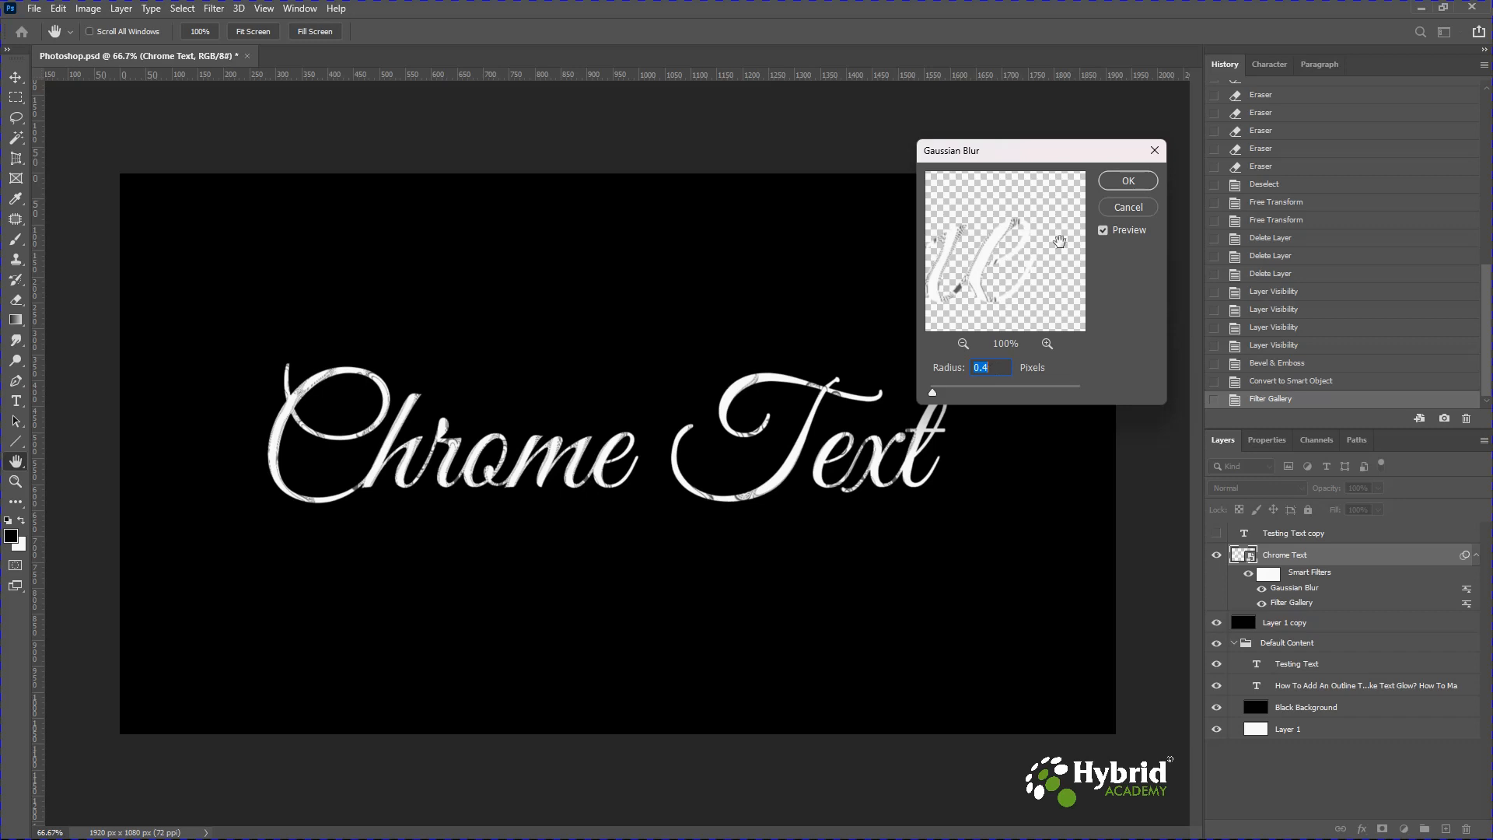
click(1127, 182)
Convert the filtered chrome text layer into a smart object again.
right_click(1354, 553)
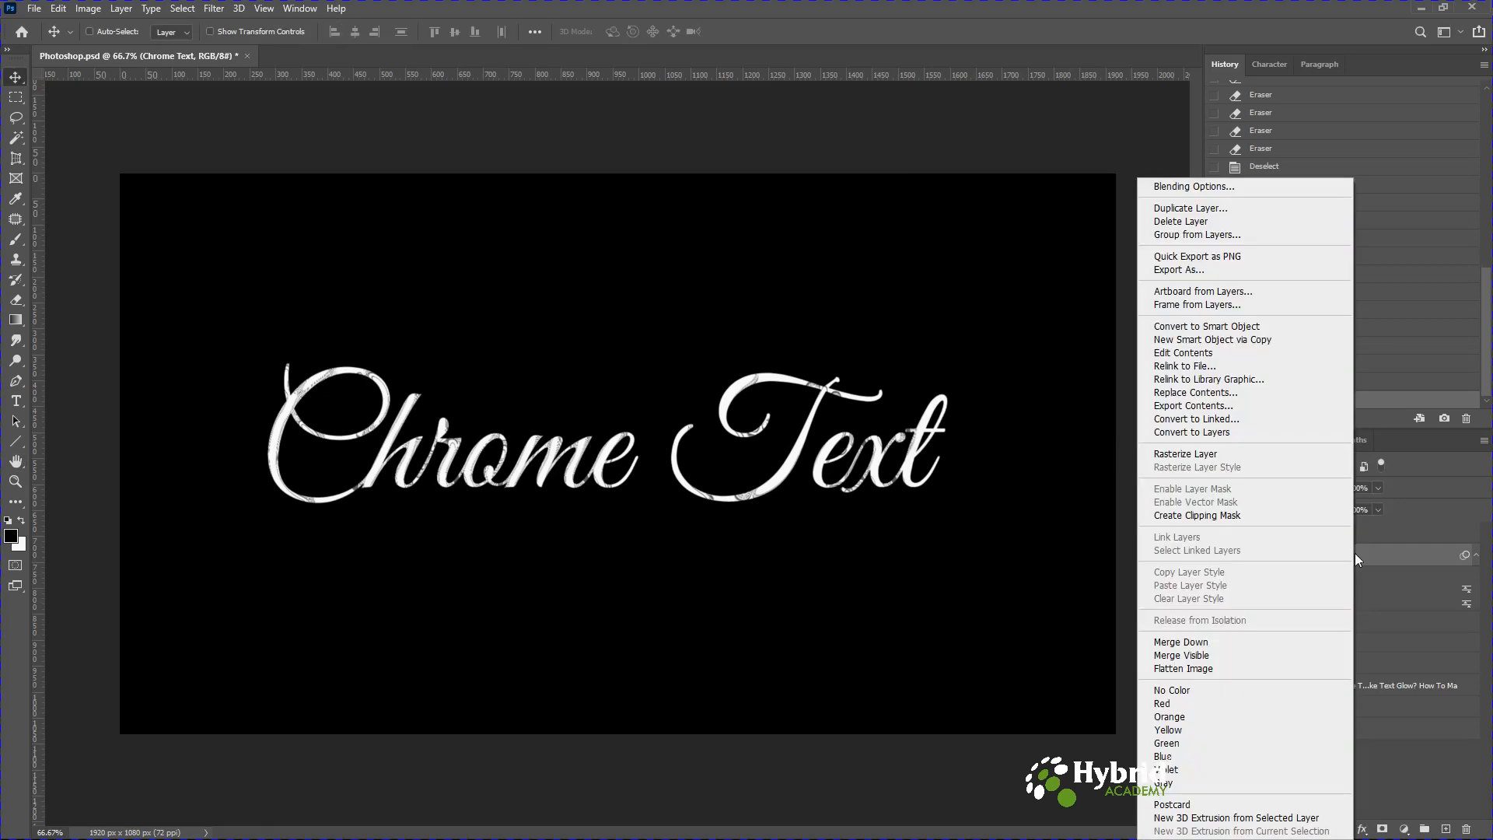
click(1211, 327)
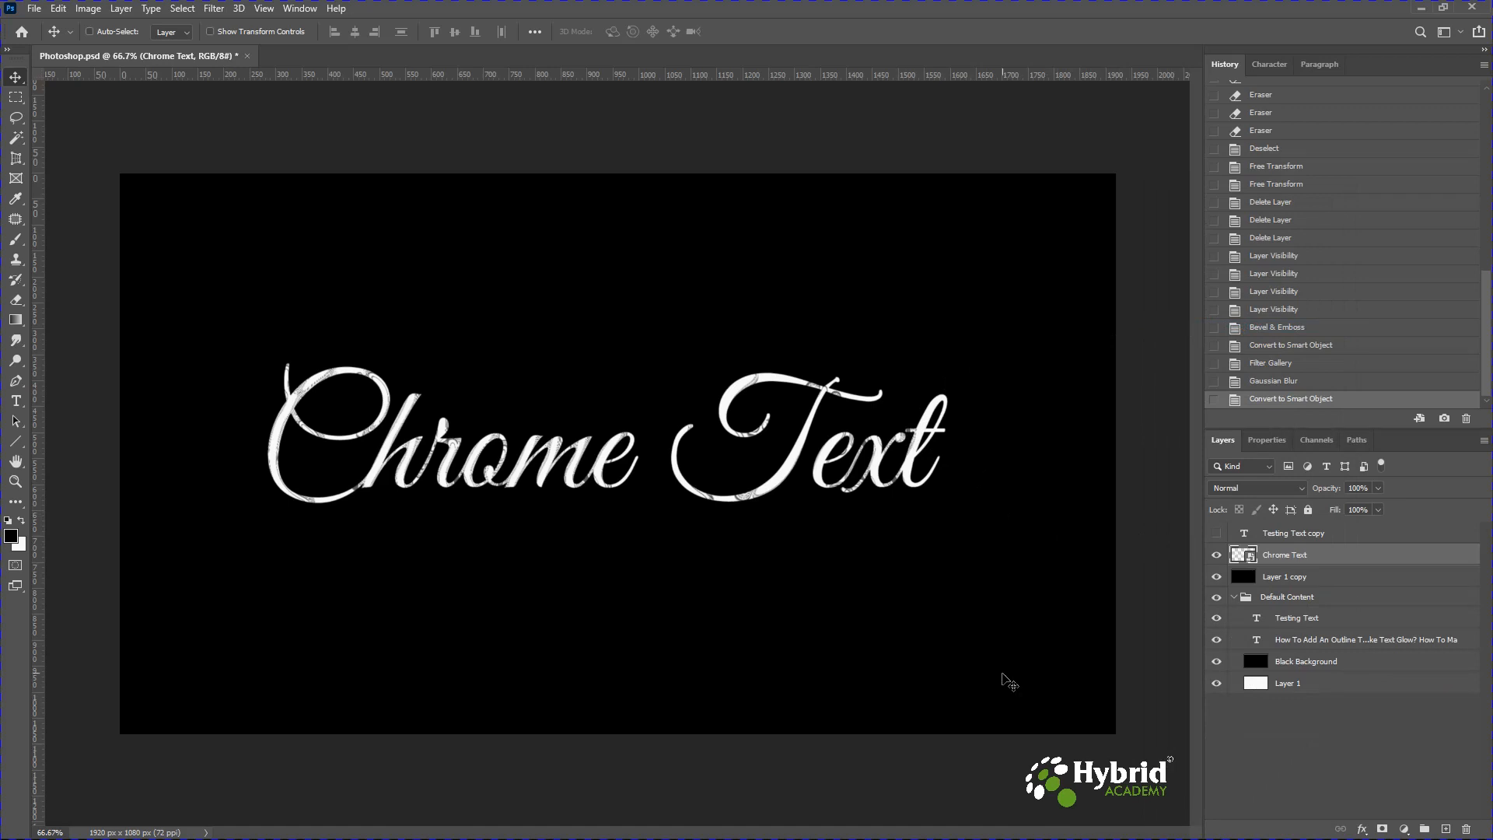
Add an Outer Glow to the chrome text with Normal blend mode and apply it.
click(1362, 829)
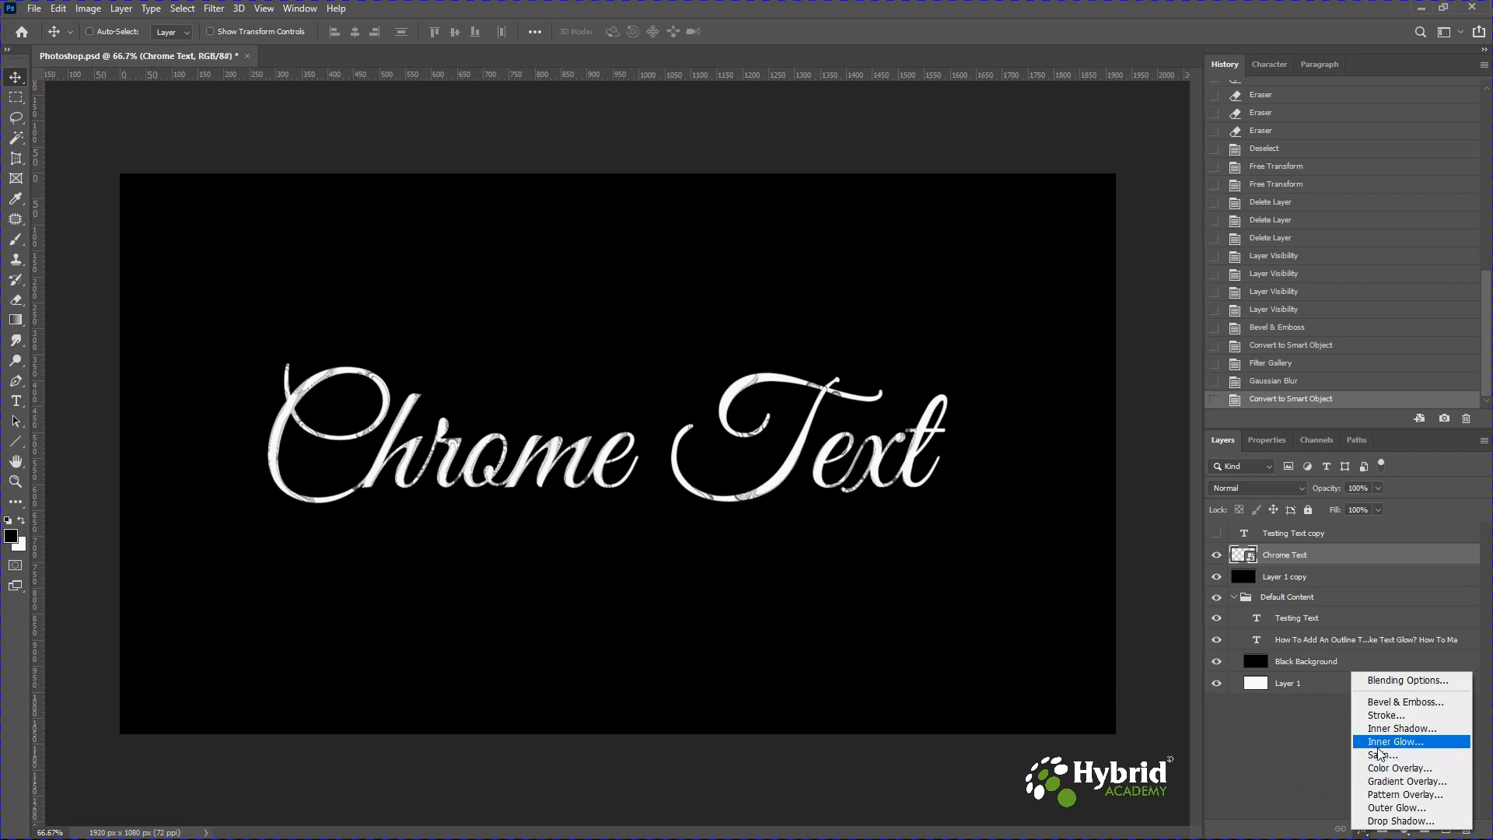
click(1384, 809)
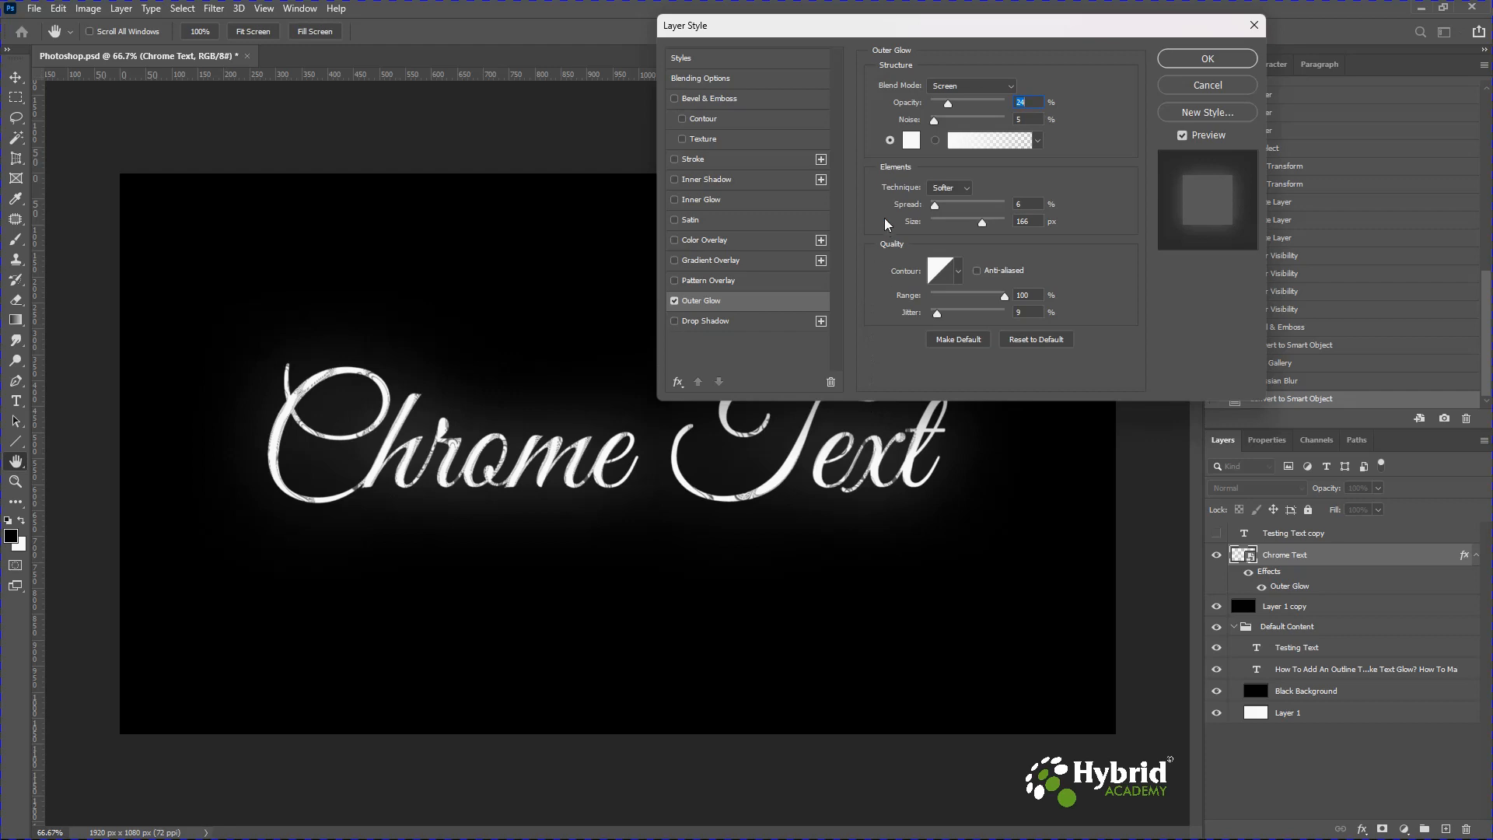
click(948, 88)
click(949, 101)
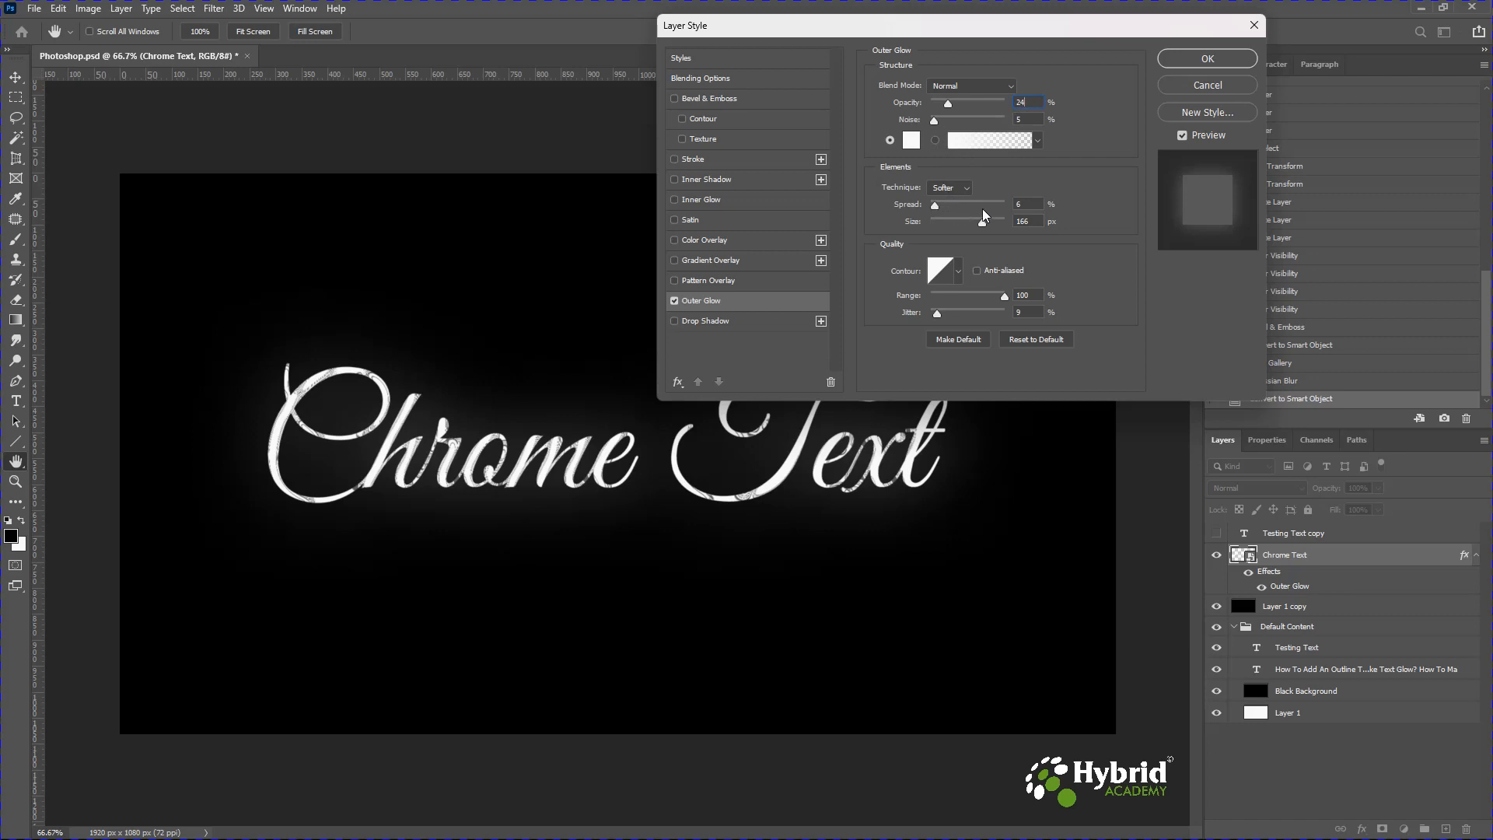
drag(982, 224, 983, 226)
drag(938, 319, 937, 318)
click(1188, 62)
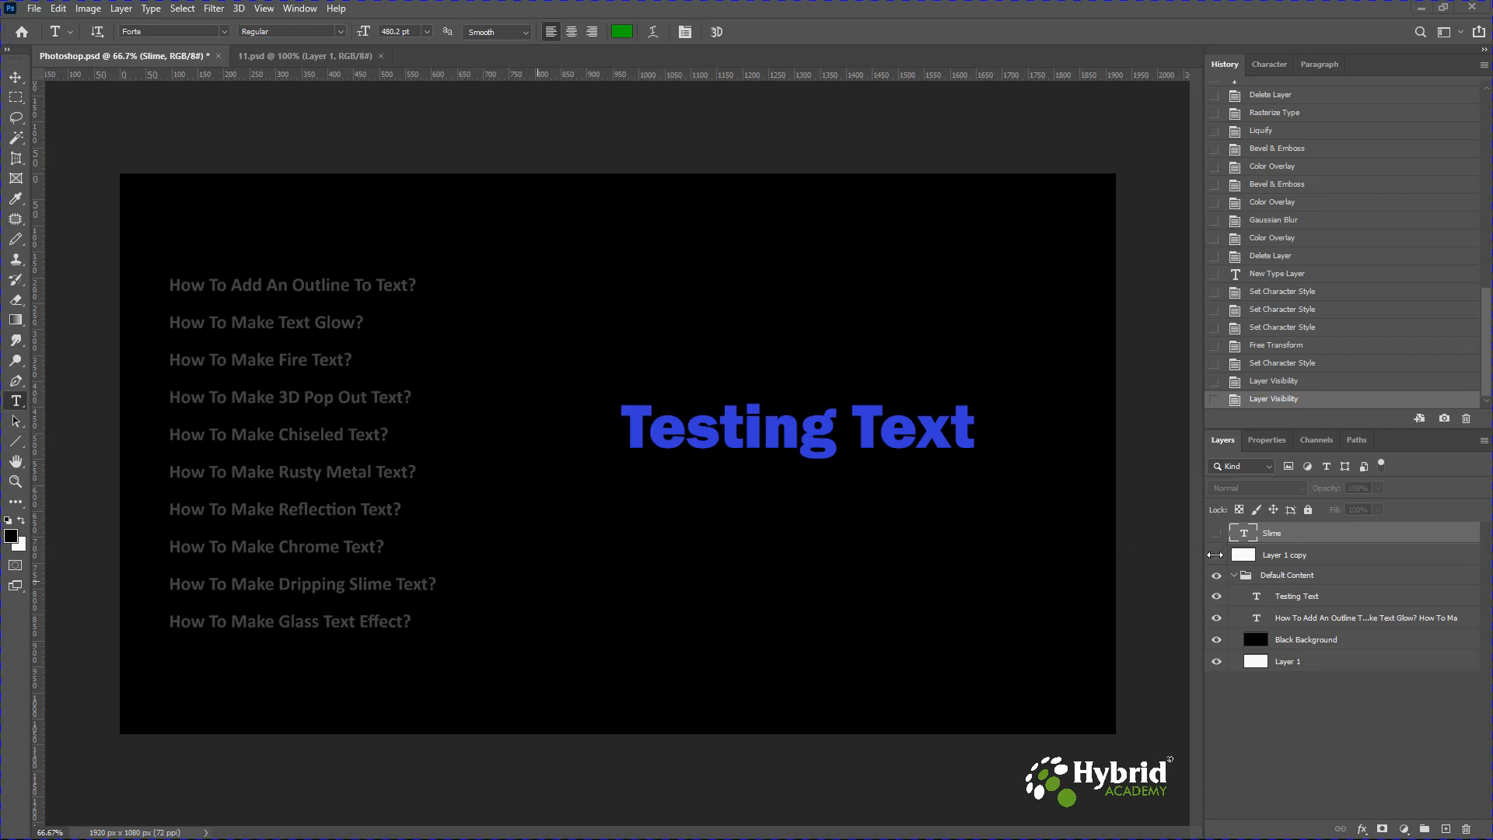
Show the white cover layer and the Slime text layer, and rasterize the Slime type.
click(1217, 556)
click(1218, 537)
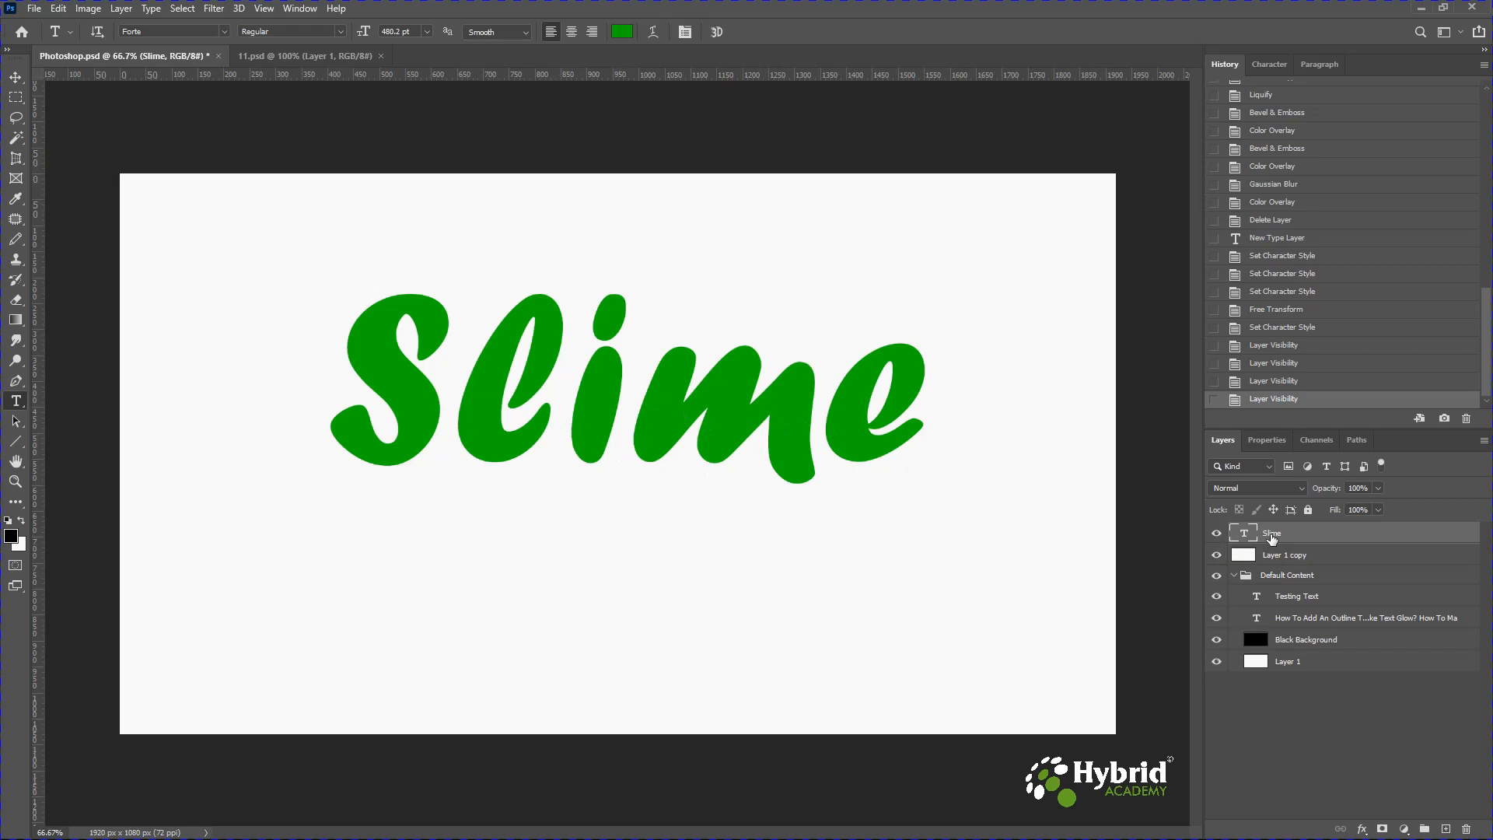
right_click(1272, 536)
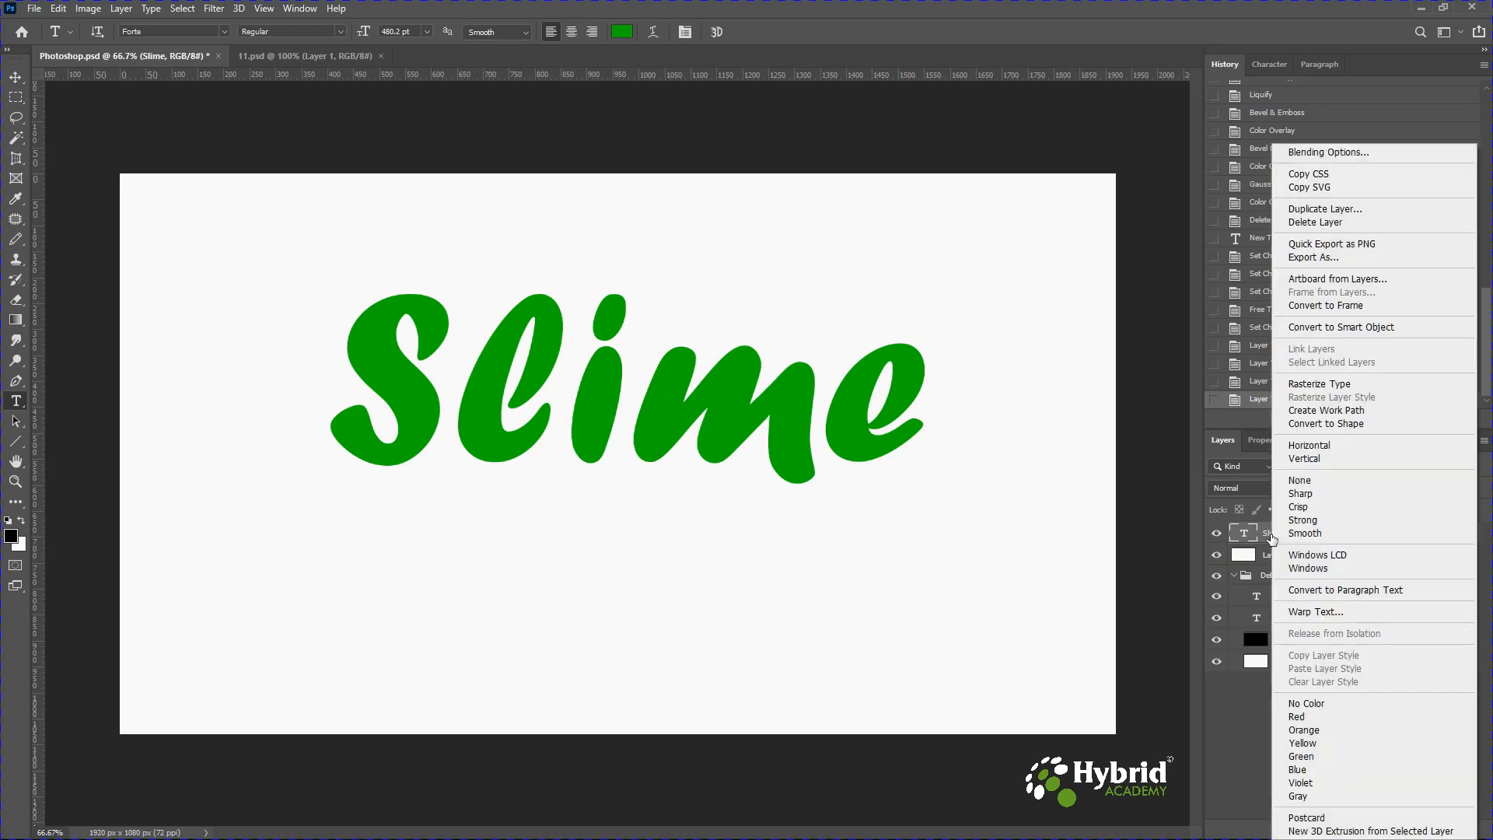
click(1309, 385)
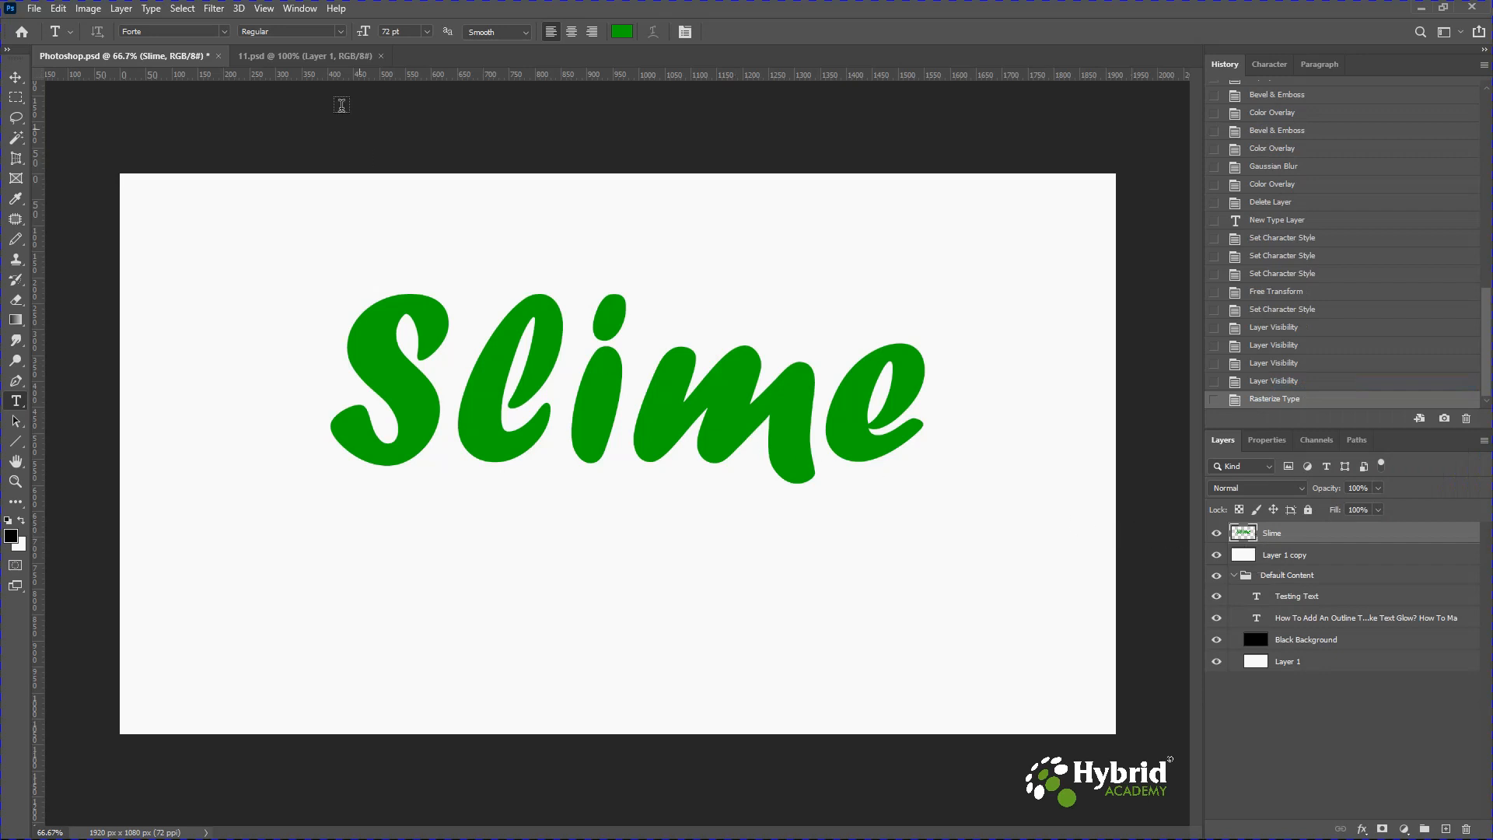
Open the Liquify filter for the rasterized Slime layer.
click(214, 8)
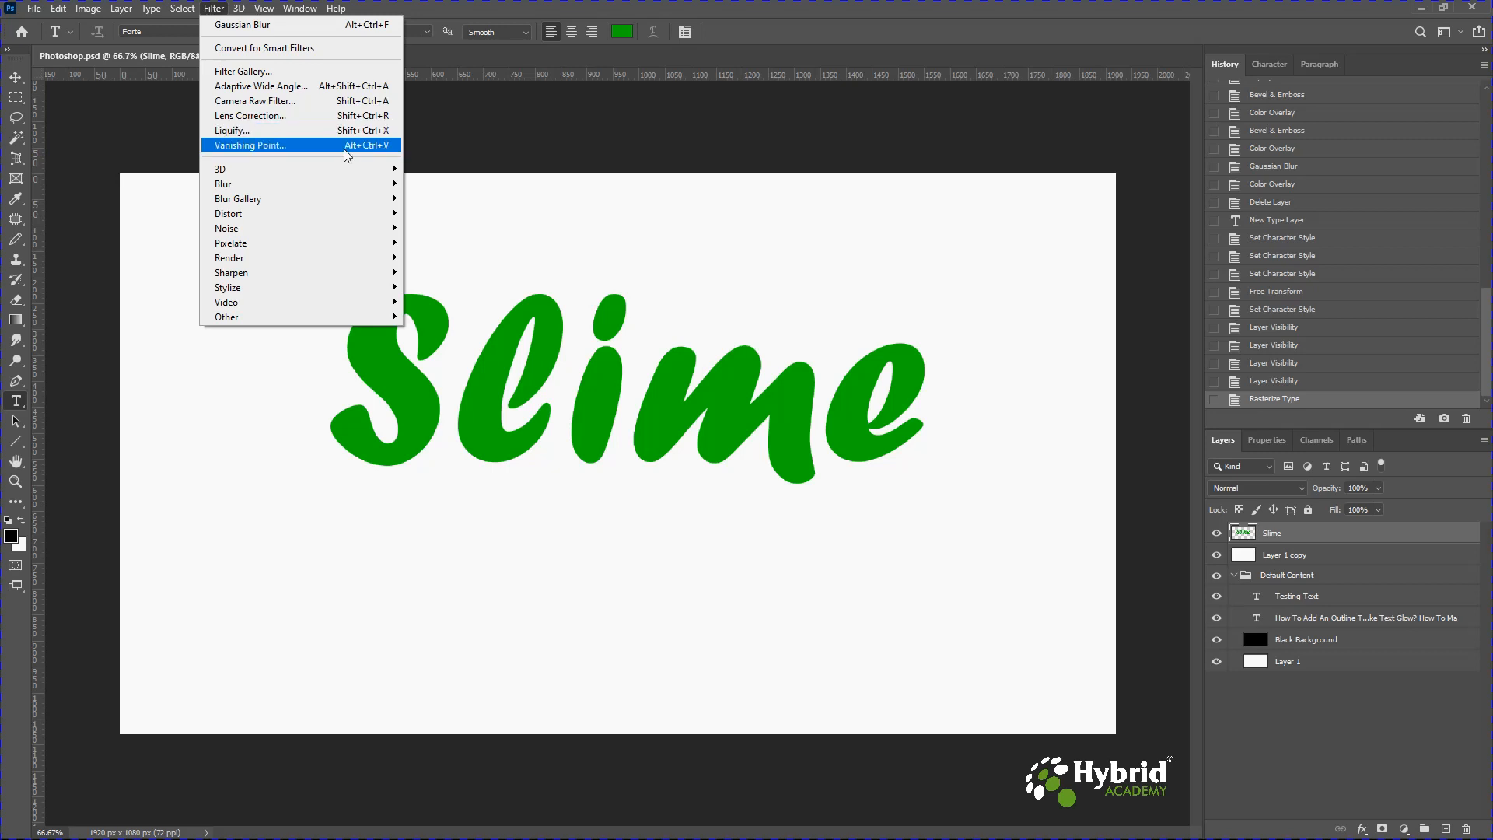
click(385, 137)
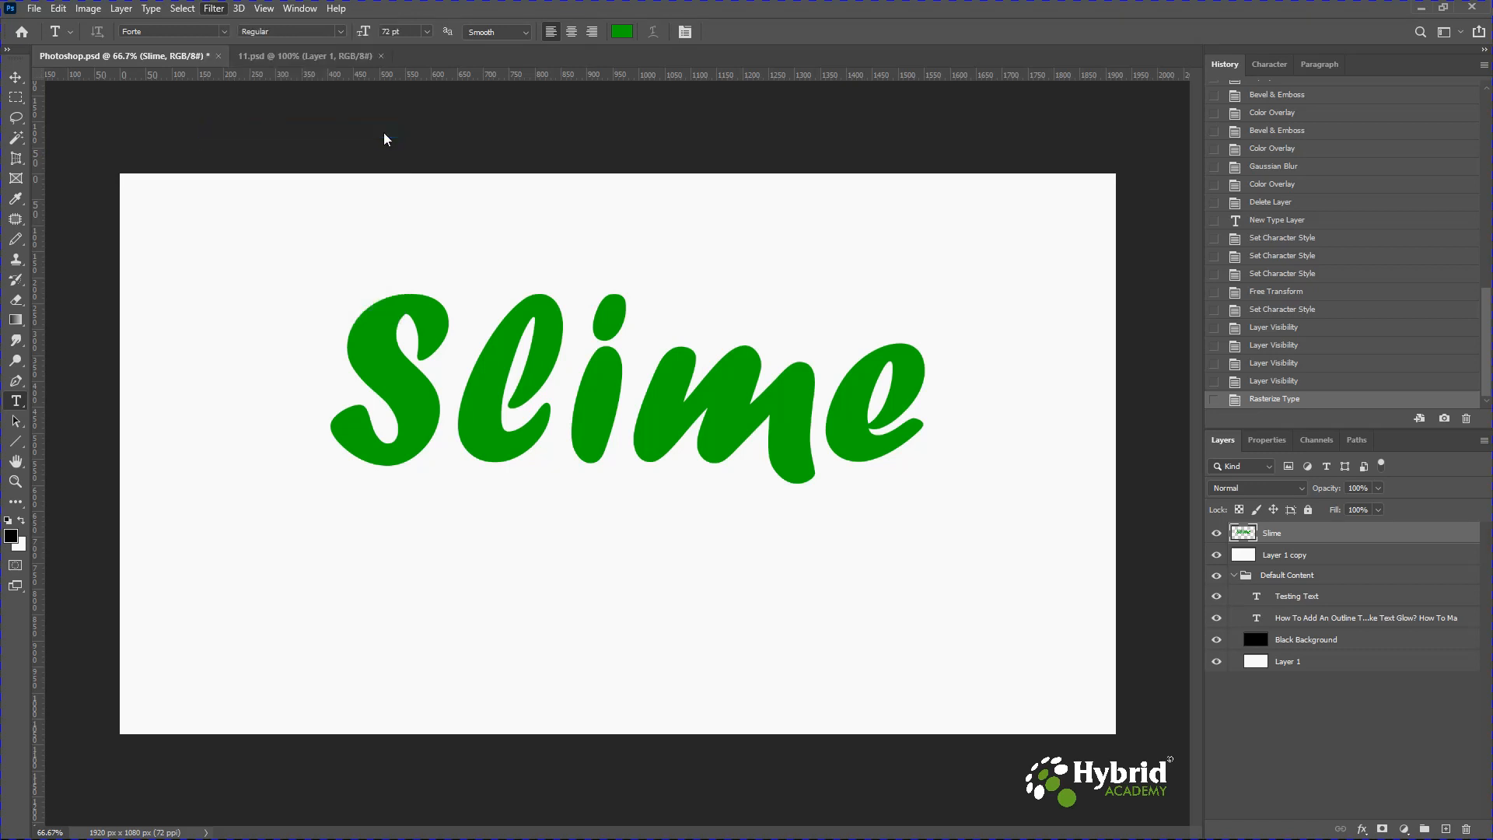
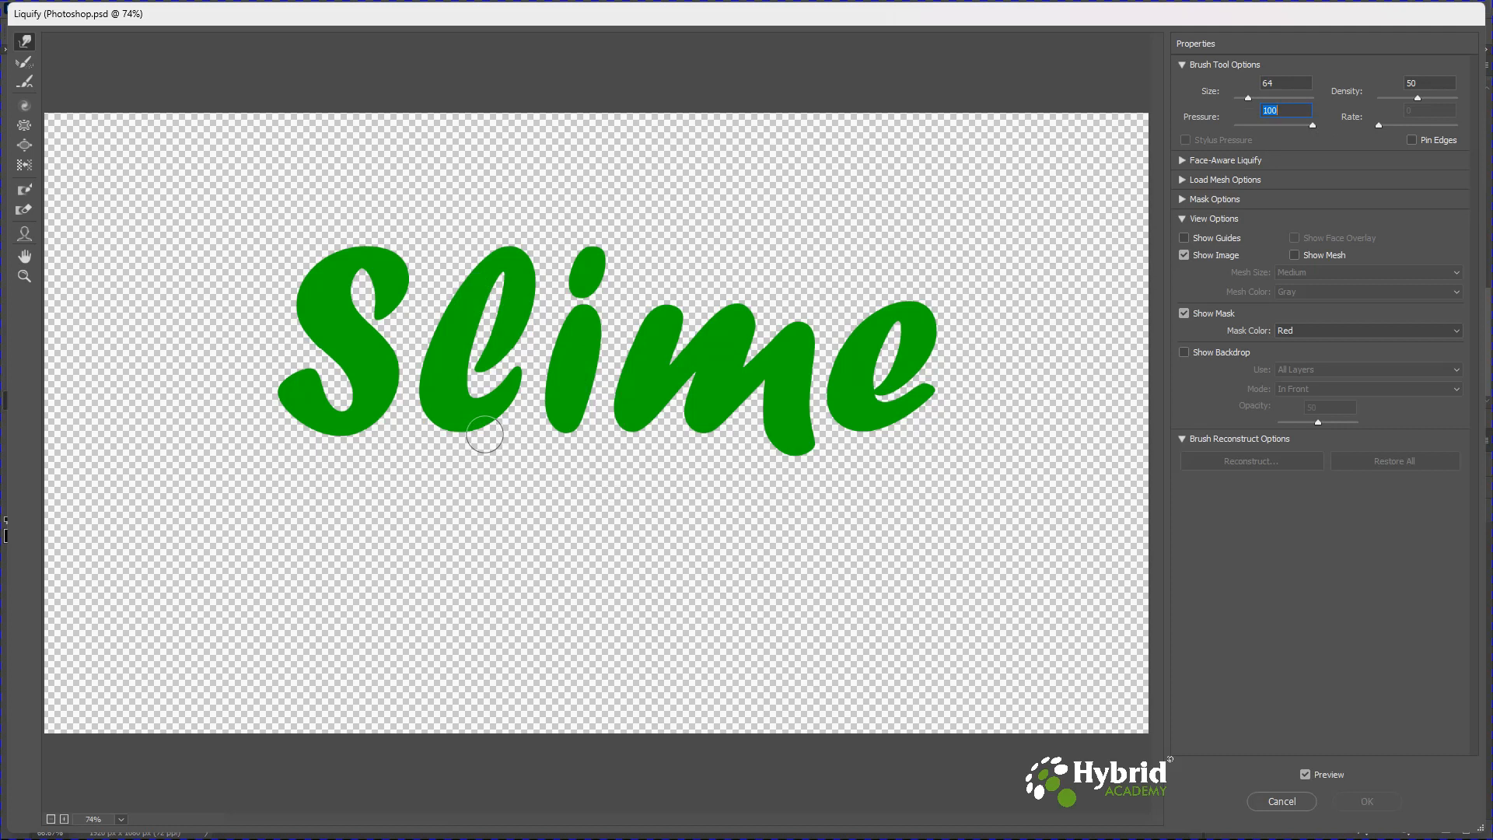
Zoom in on the Slime text and pull a drip down from the bottom of the S with a size 45 Forward Warp brush.
key(ctrl+plus)
key(ctrl+plus)
key(ctrl+plus)
key(alt)
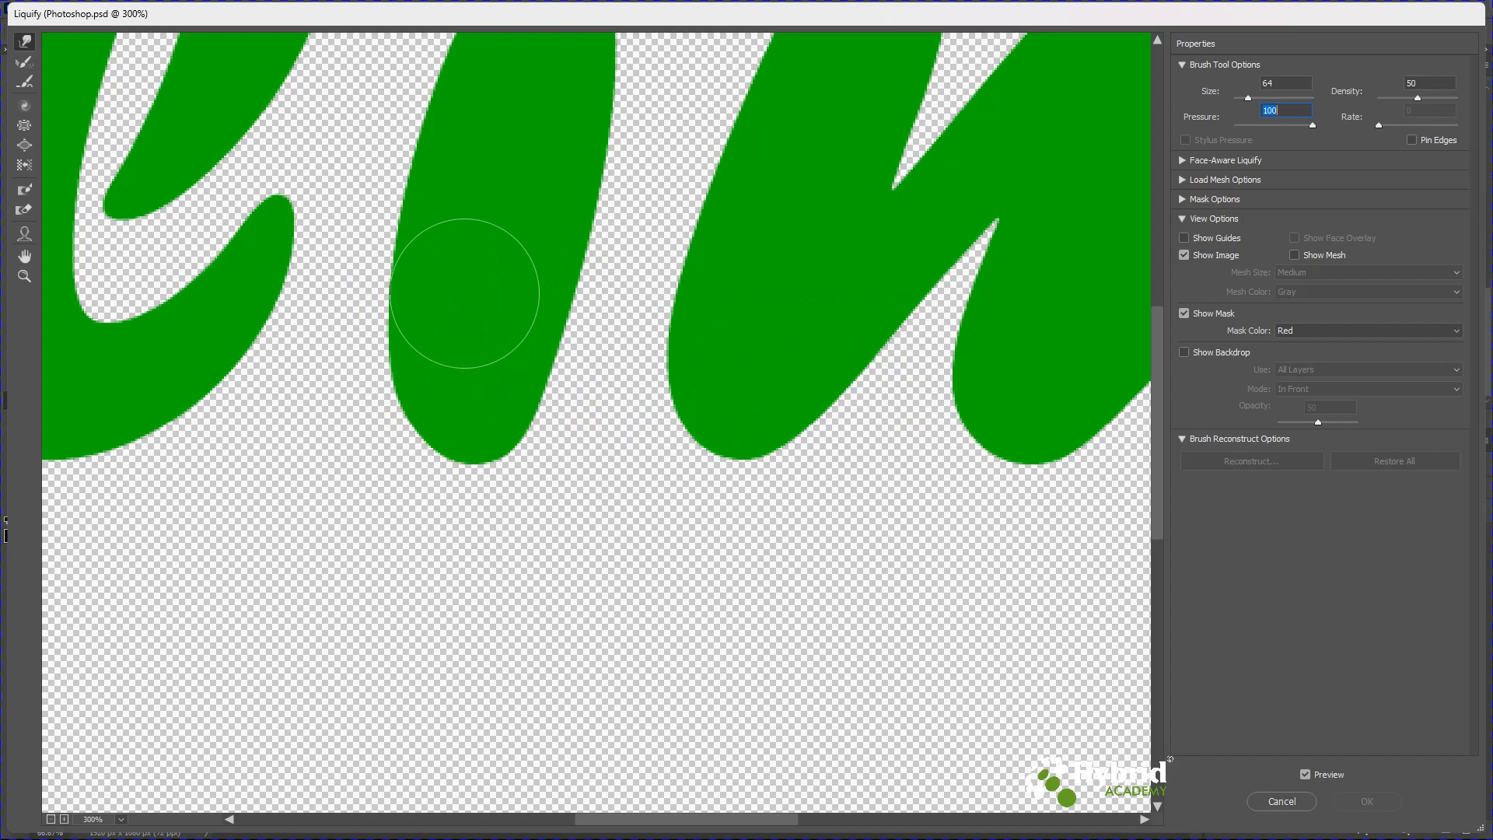
key(space)
mouse_move(487, 327)
mouse_down()
mouse_move(569, 425)
mouse_move(884, 557)
mouse_up()
drag(446, 483, 833, 413)
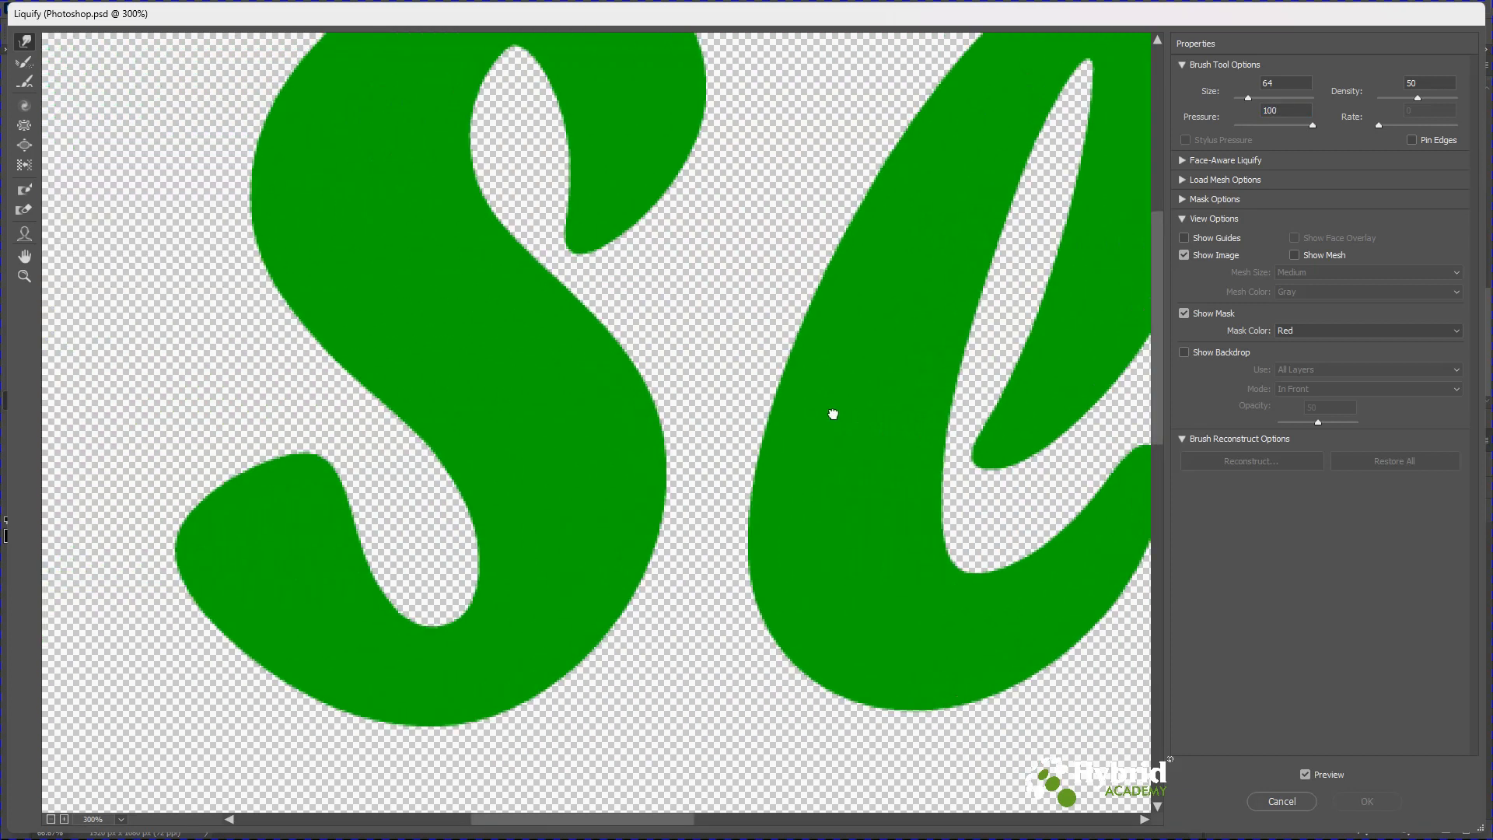
mouse_move(474, 424)
mouse_down()
mouse_move(540, 297)
mouse_move(580, 434)
mouse_move(576, 314)
mouse_up()
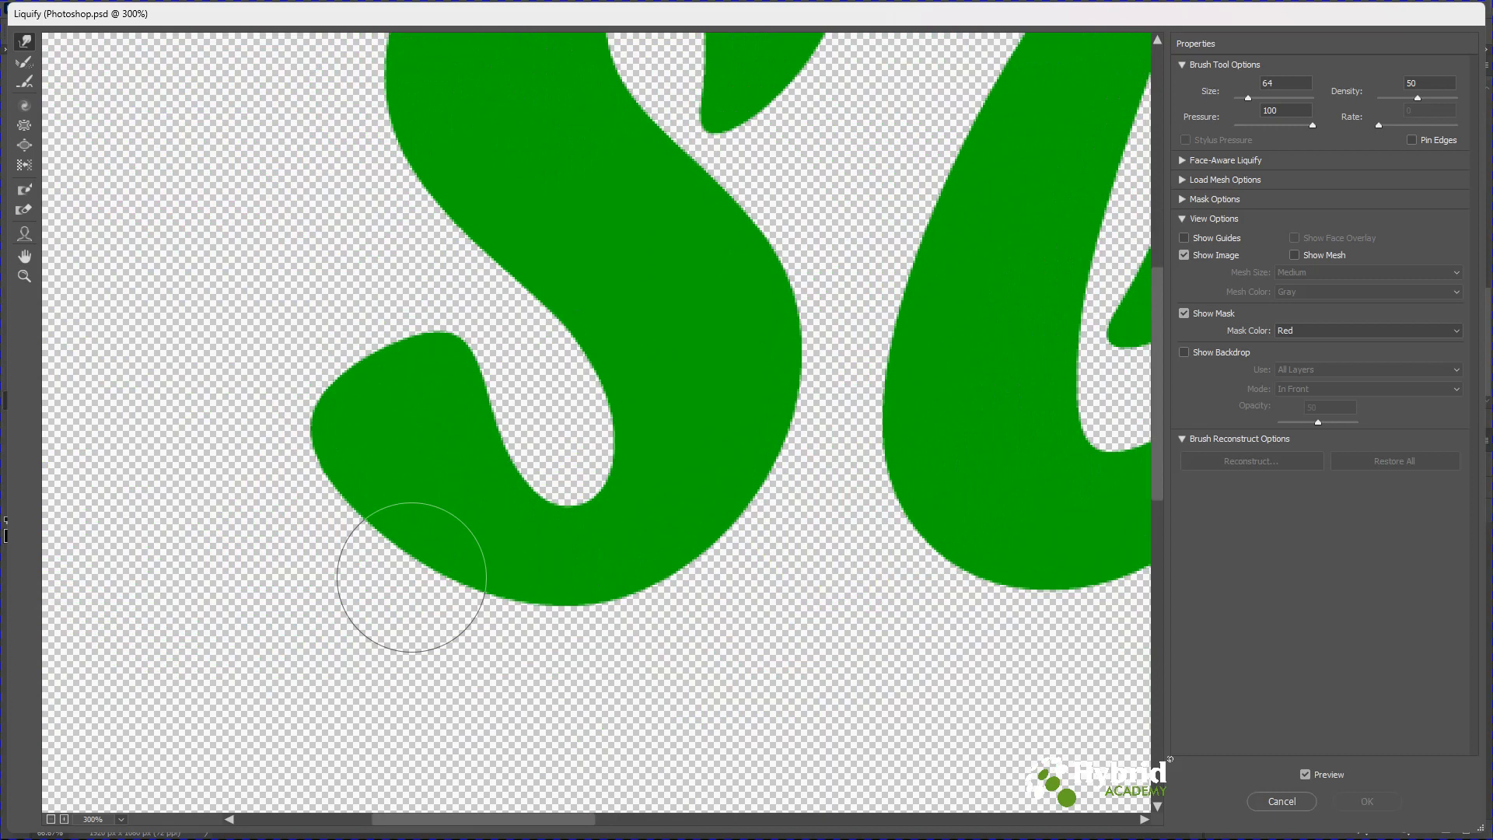
key(bracketleft)
key(bracketleft)
key(bracketleft)
key(bracketleft)
key(bracketleft)
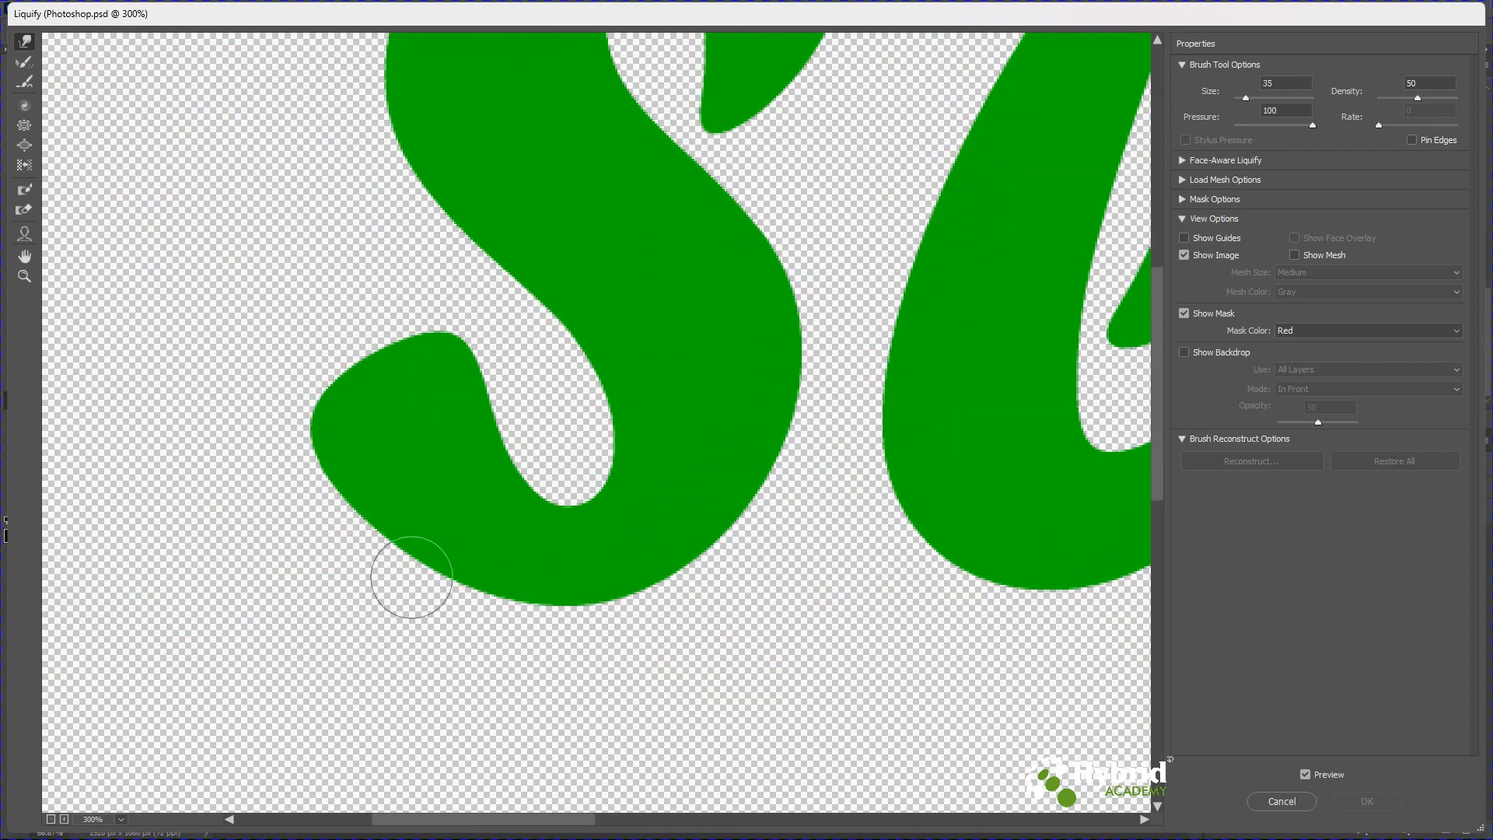
key(bracketright)
key(bracketright)
key(bracketright)
key(bracketright)
key(bracketright)
key(bracketright)
key(bracketright)
key(bracketright)
key(bracketright)
key(bracketright)
key(bracketright)
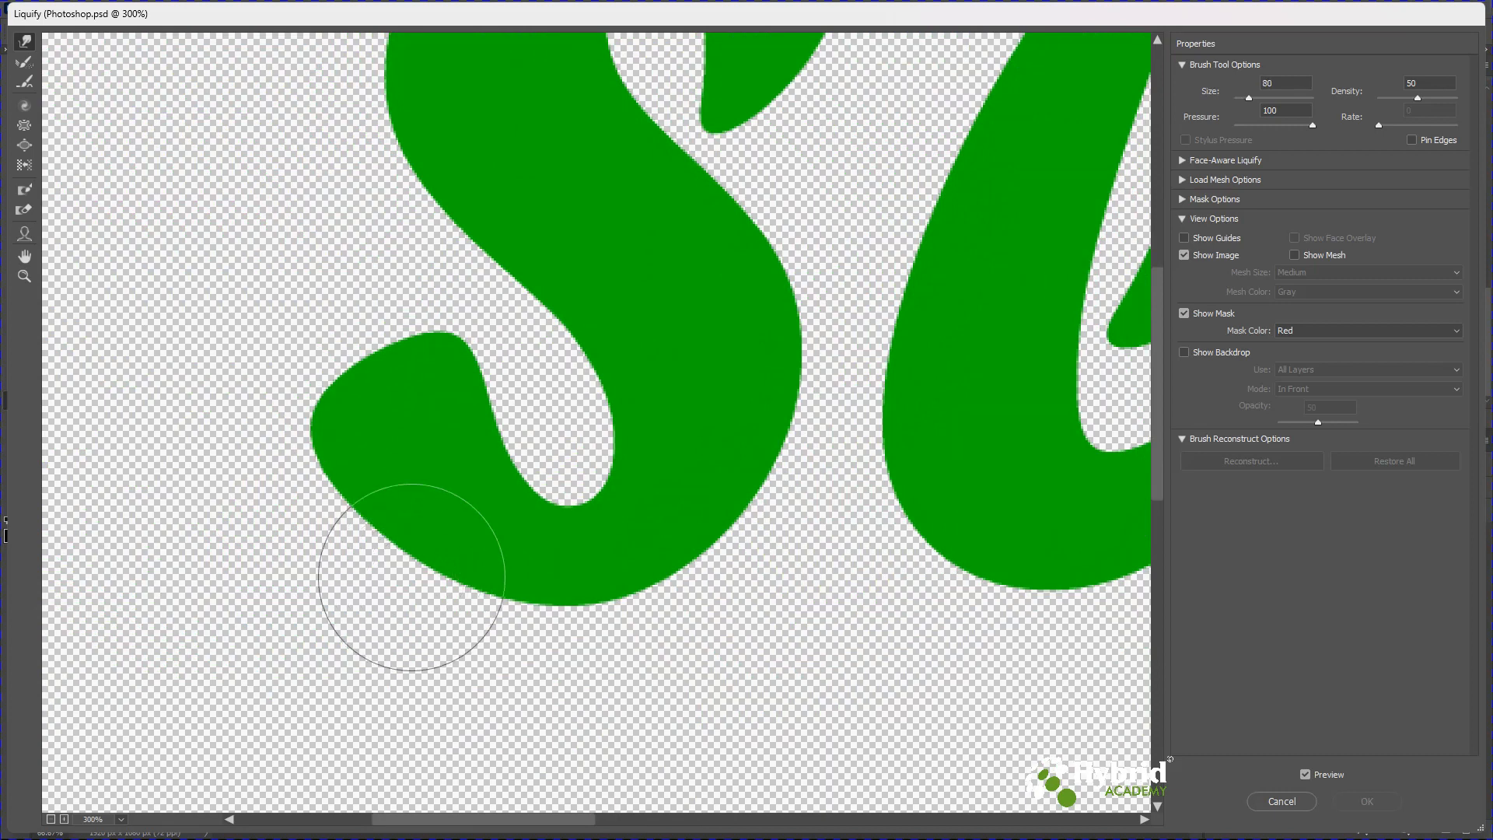
key(bracketleft)
key(bracketleft)
key(bracketleft)
key(bracketleft)
key(bracketleft)
key(bracketleft)
key(bracketleft)
key(bracketleft)
key(bracketleft)
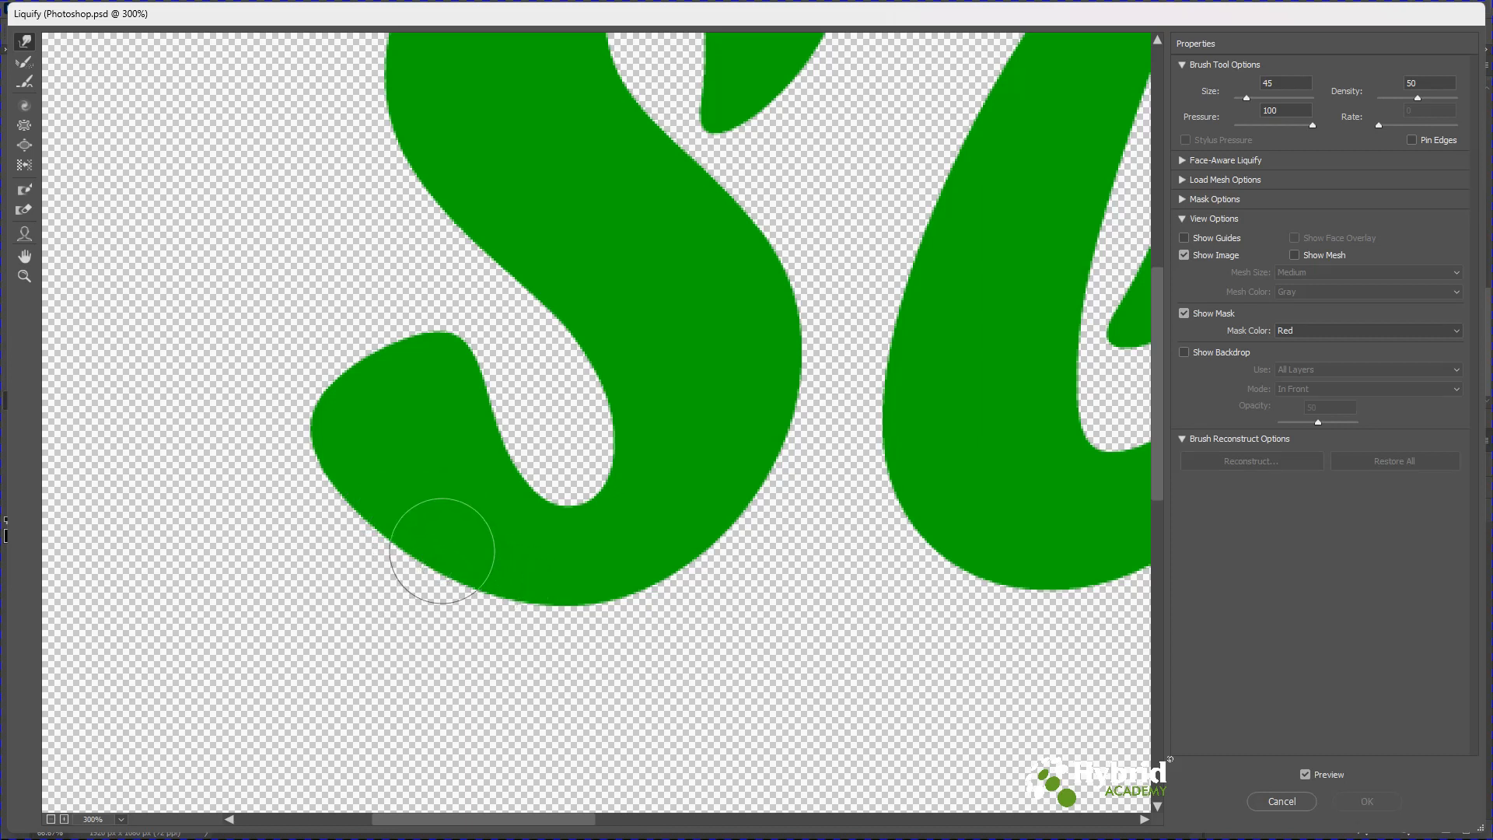
drag(442, 550, 458, 739)
drag(470, 567, 466, 716)
drag(456, 567, 451, 713)
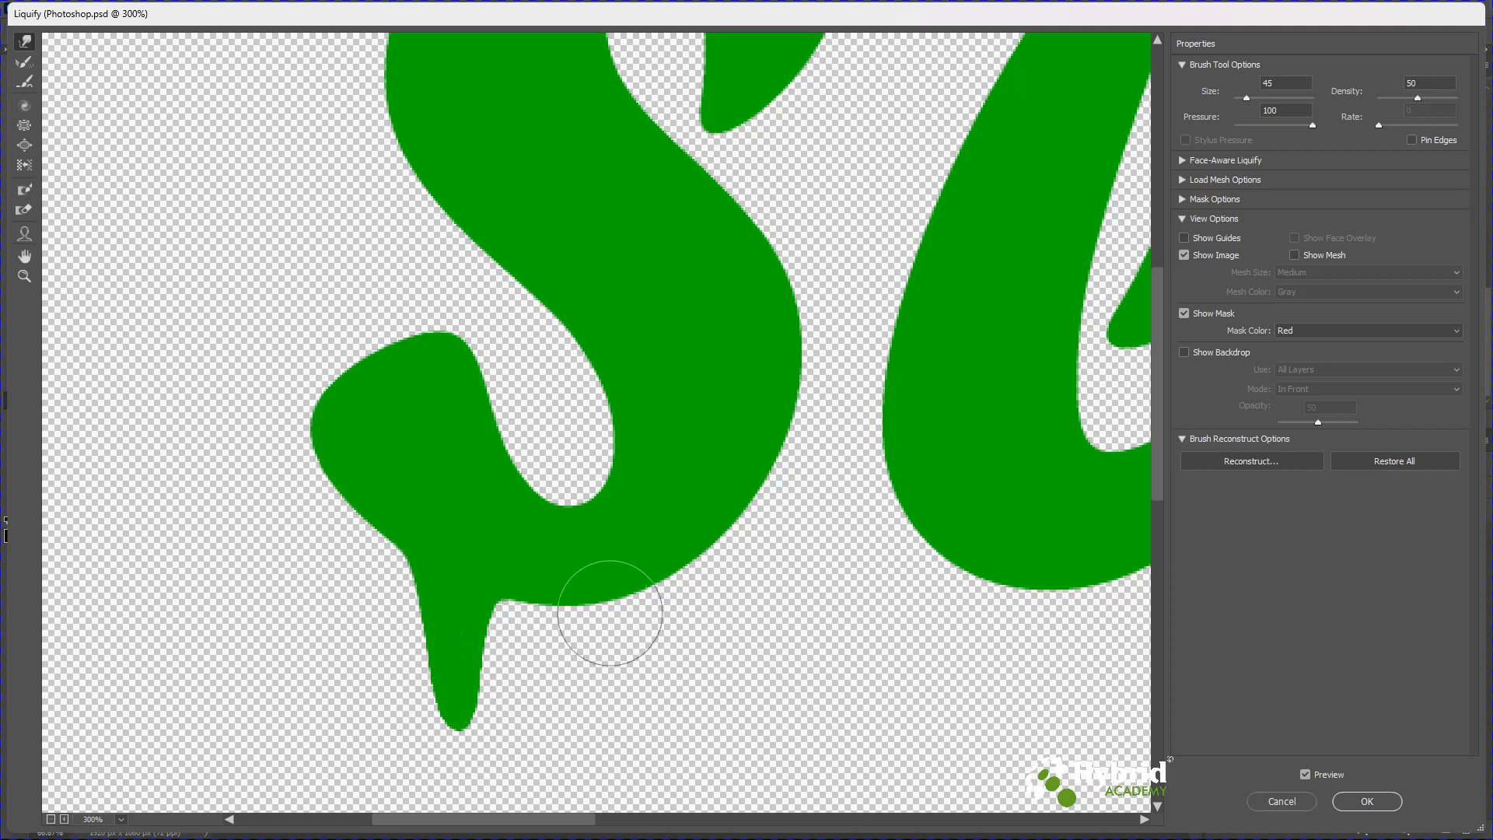
Pull a second drip down beside the first under the S and round its tip with a size 25 brush.
mouse_move(660, 611)
mouse_down()
mouse_move(650, 424)
mouse_move(604, 389)
mouse_move(608, 458)
mouse_move(632, 487)
mouse_up()
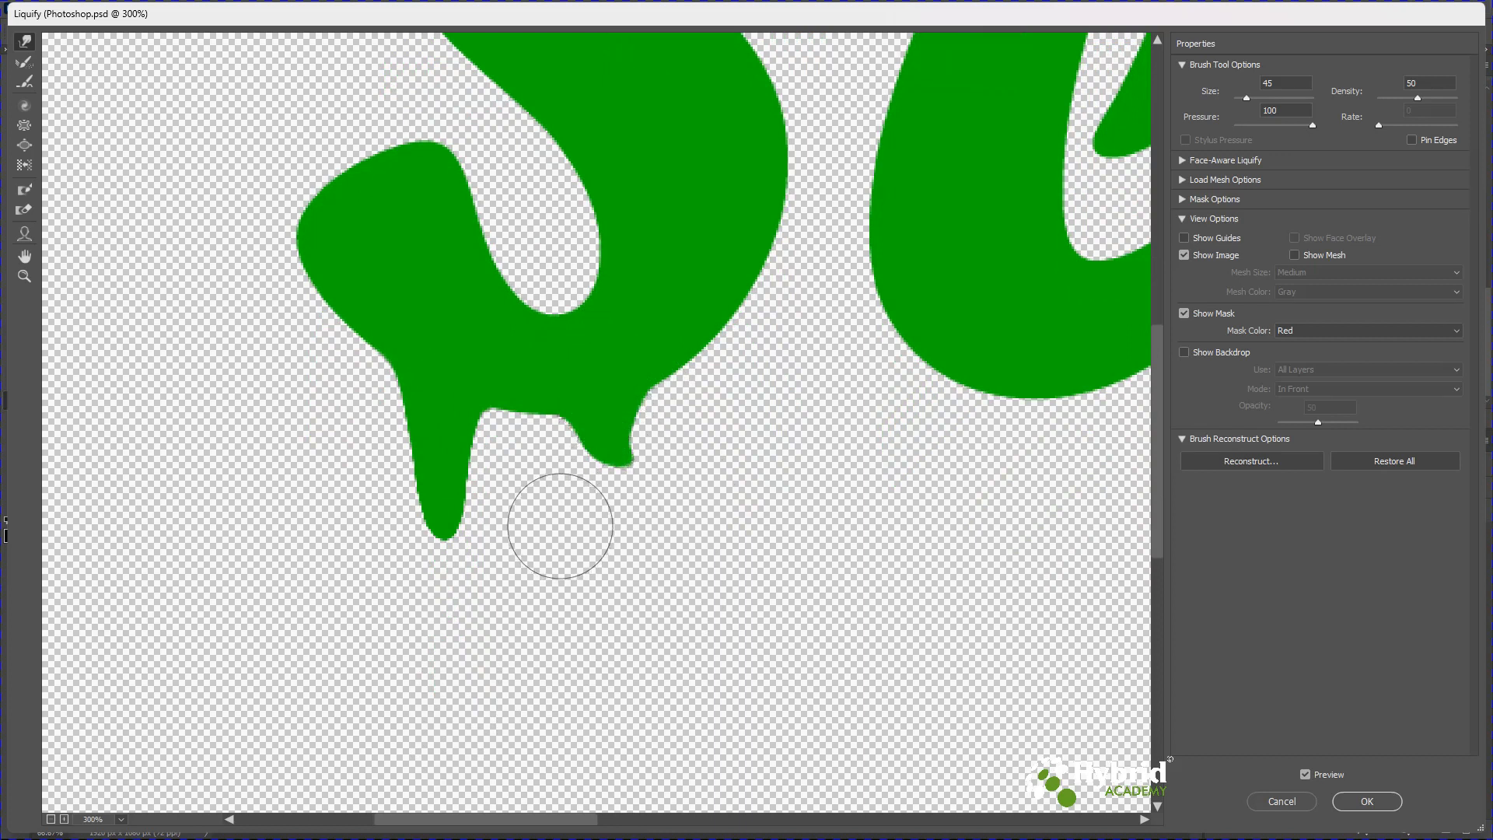
key(ctrl+alt+z)
drag(587, 393, 591, 517)
drag(599, 389, 603, 559)
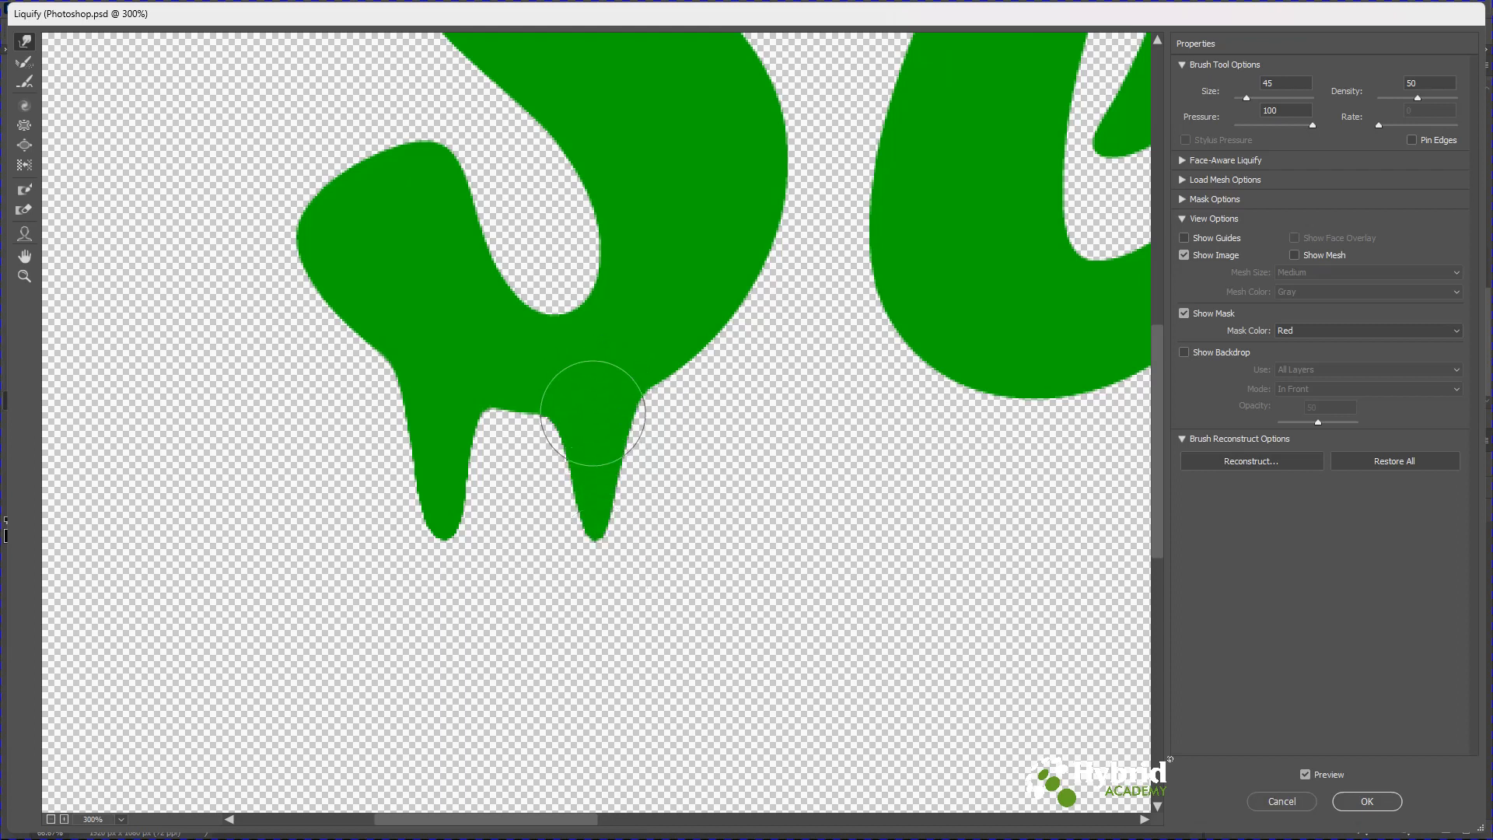
drag(574, 410, 583, 600)
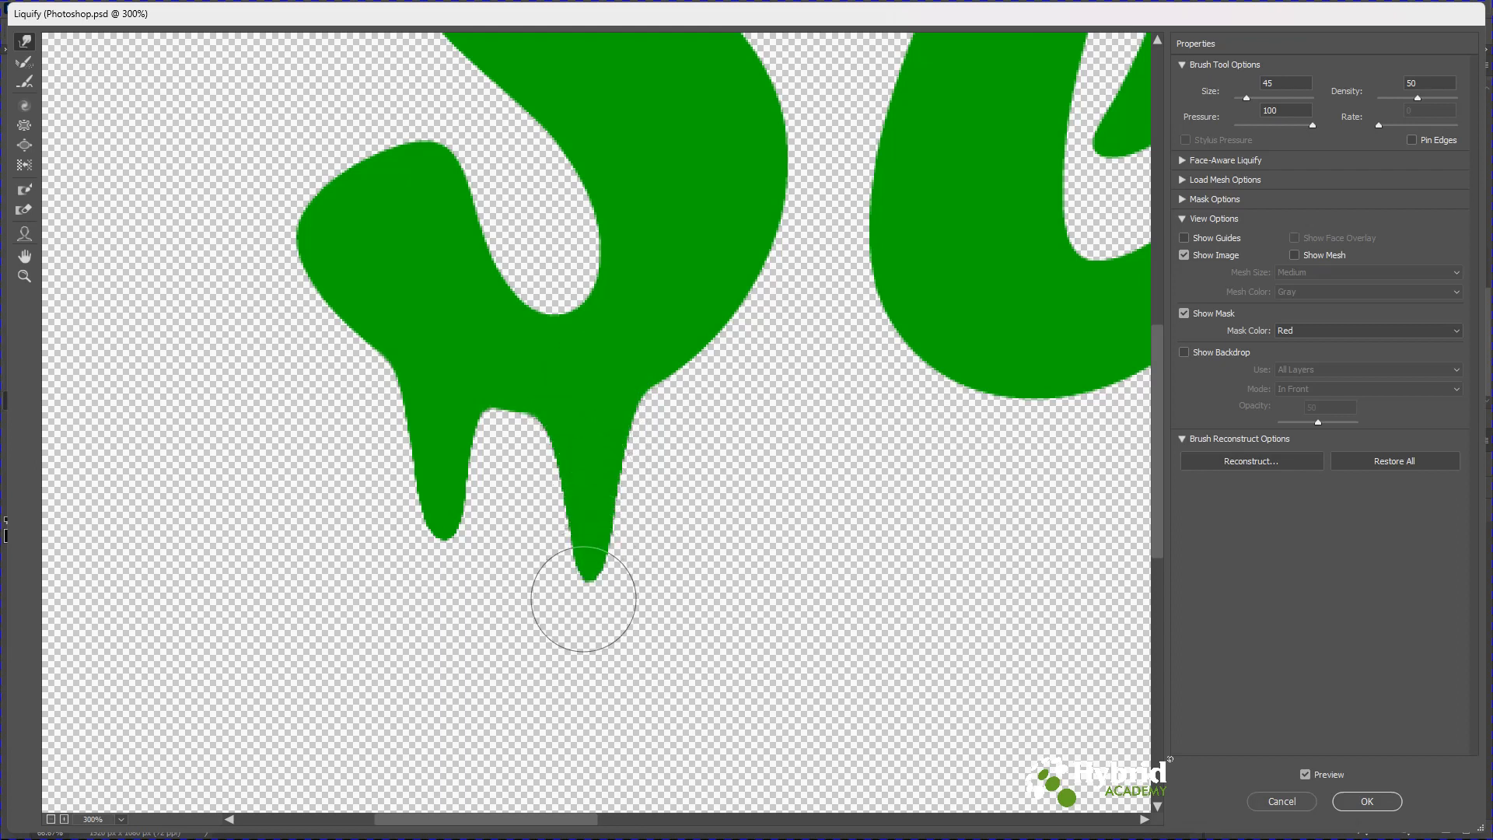
mouse_move(617, 423)
mouse_down()
mouse_move(603, 574)
mouse_move(620, 590)
mouse_up()
key(bracketleft)
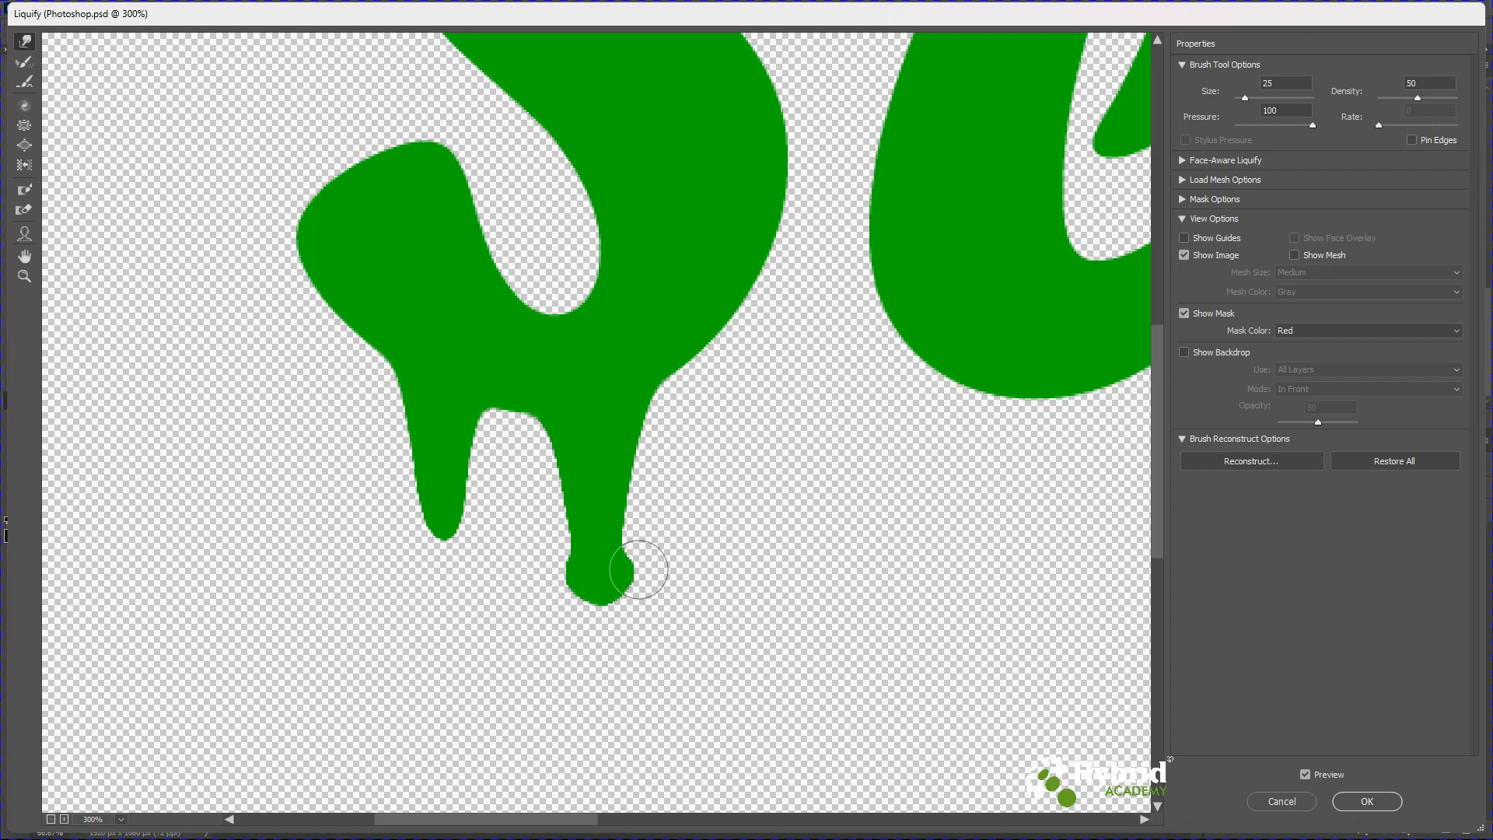
drag(631, 570, 623, 584)
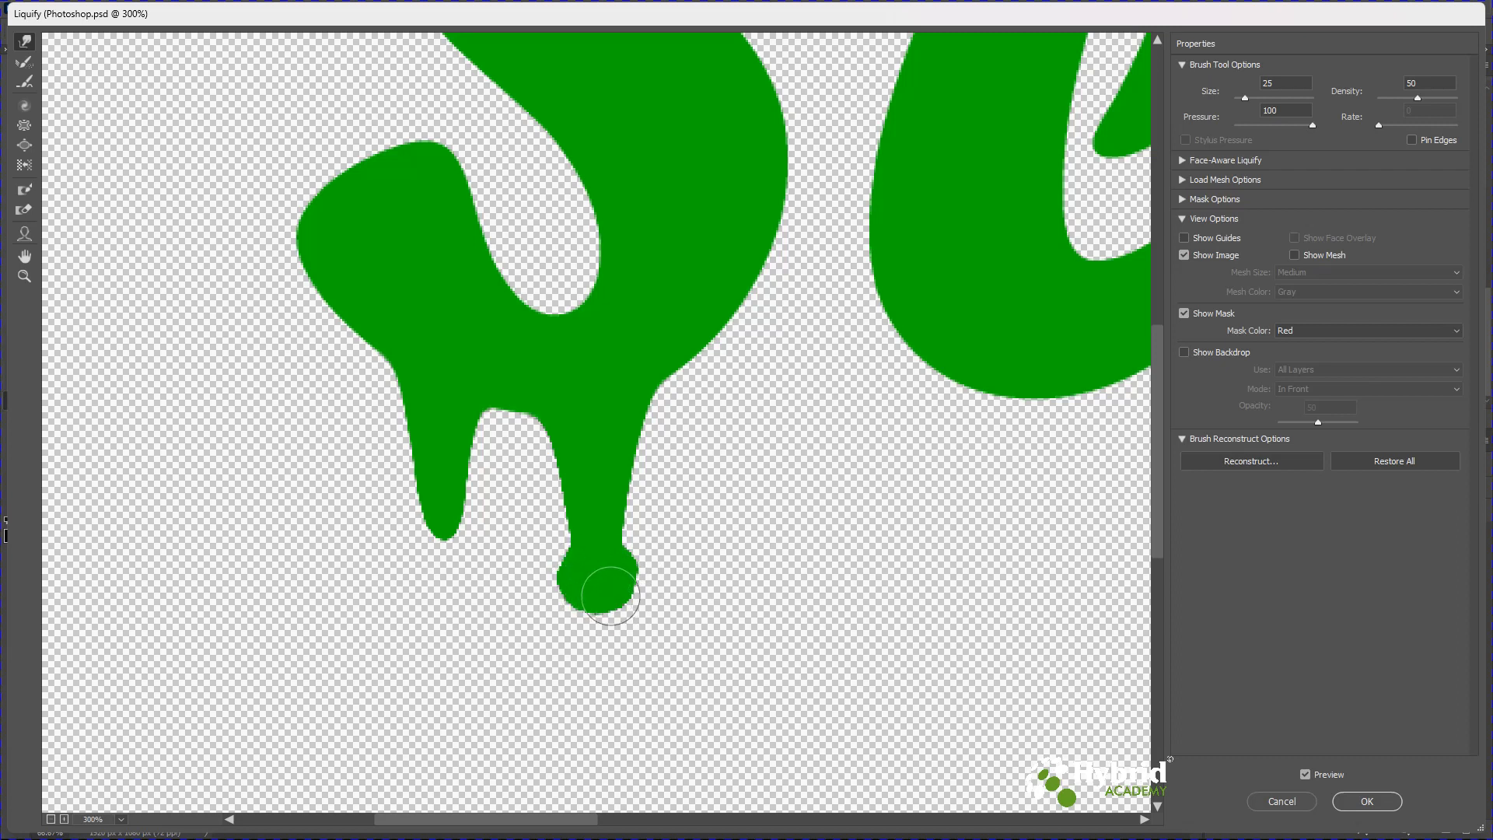
Pull drips down from the S's middle and upper right edges with a size 50 brush.
key(bracketright)
key(bracketright)
key(bracketright)
key(bracketright)
key(bracketright)
drag(581, 235, 591, 710)
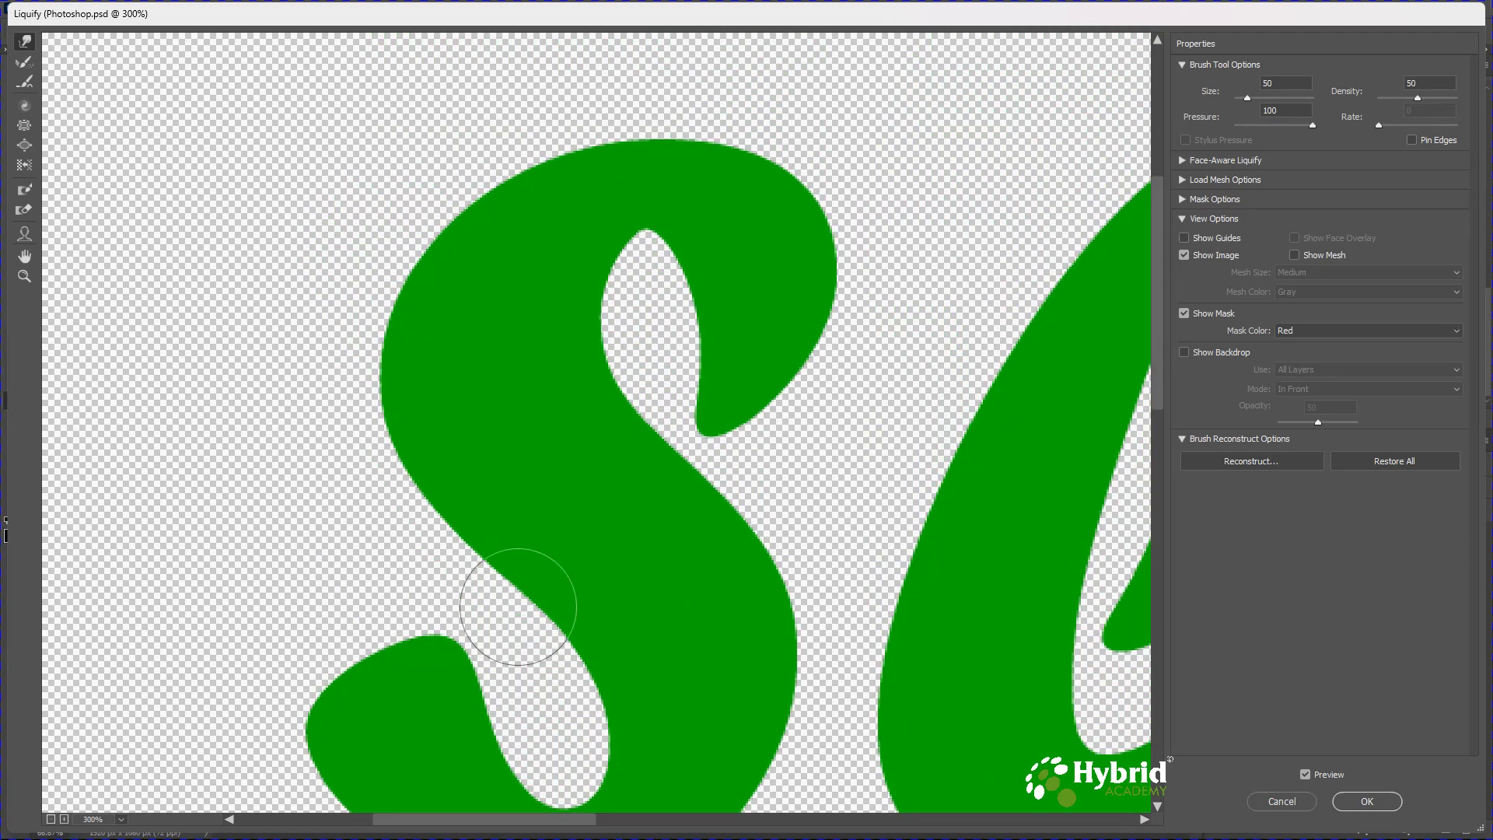
drag(429, 493, 450, 599)
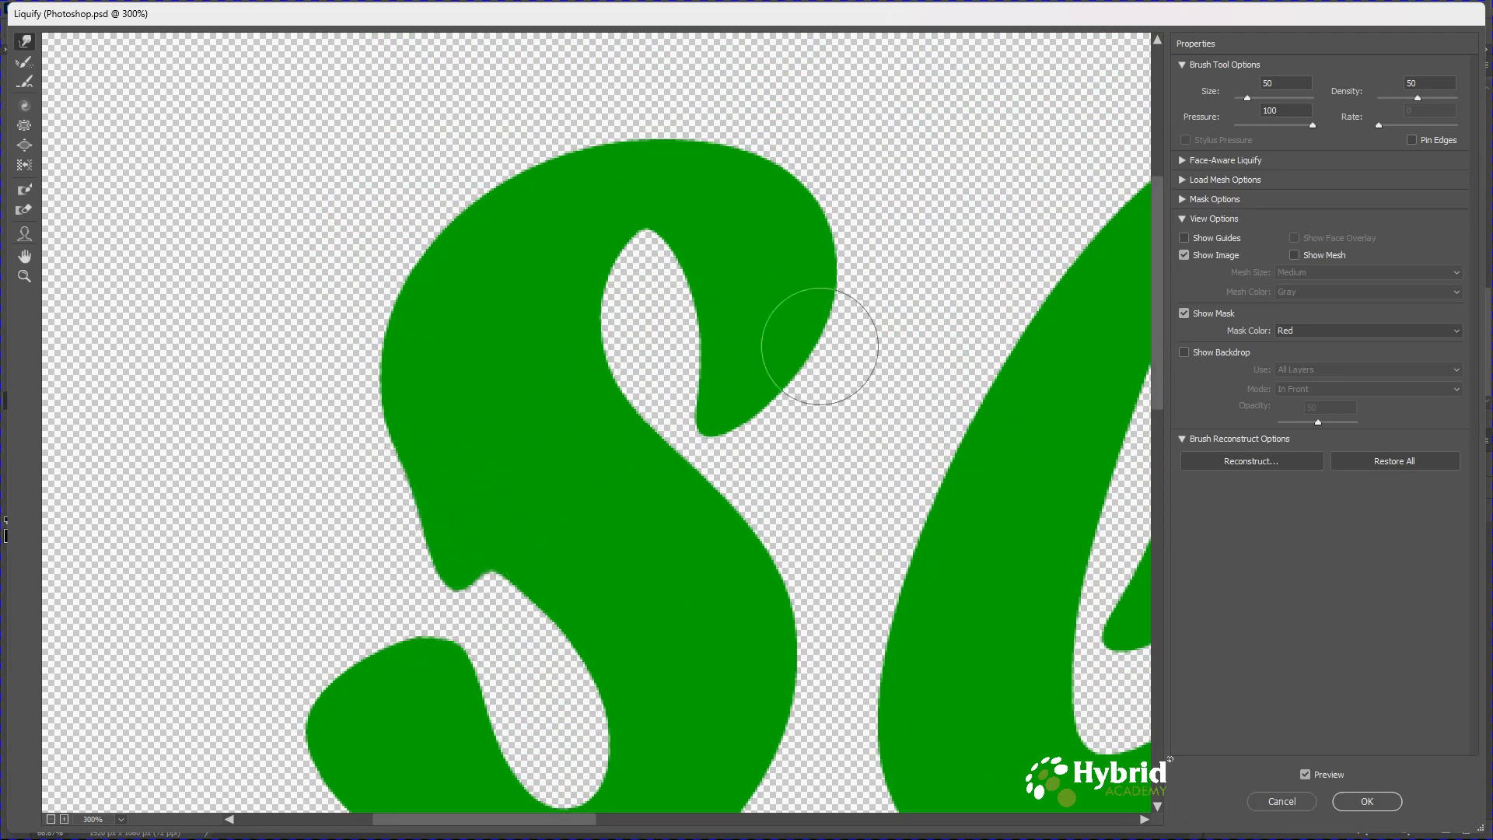
mouse_move(840, 338)
mouse_down()
mouse_move(822, 473)
mouse_move(808, 373)
mouse_move(801, 455)
mouse_up()
drag(806, 400, 800, 457)
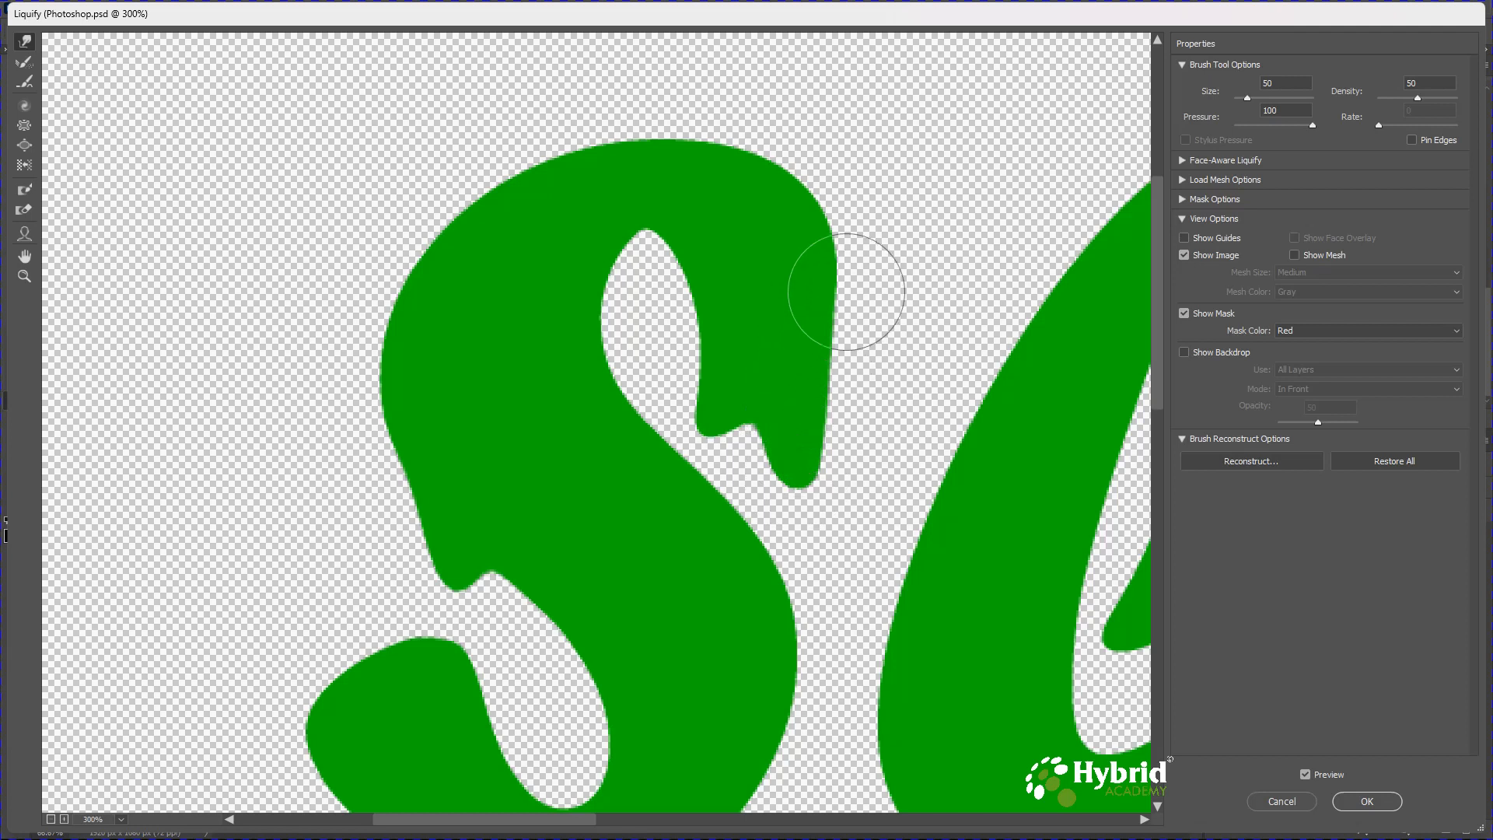
mouse_move(653, 240)
mouse_down()
mouse_move(648, 275)
mouse_move(645, 215)
mouse_up()
Add small drips inside the S's upper and lower openings with a size 20 brush.
key(bracketleft)
key(bracketleft)
key(bracketleft)
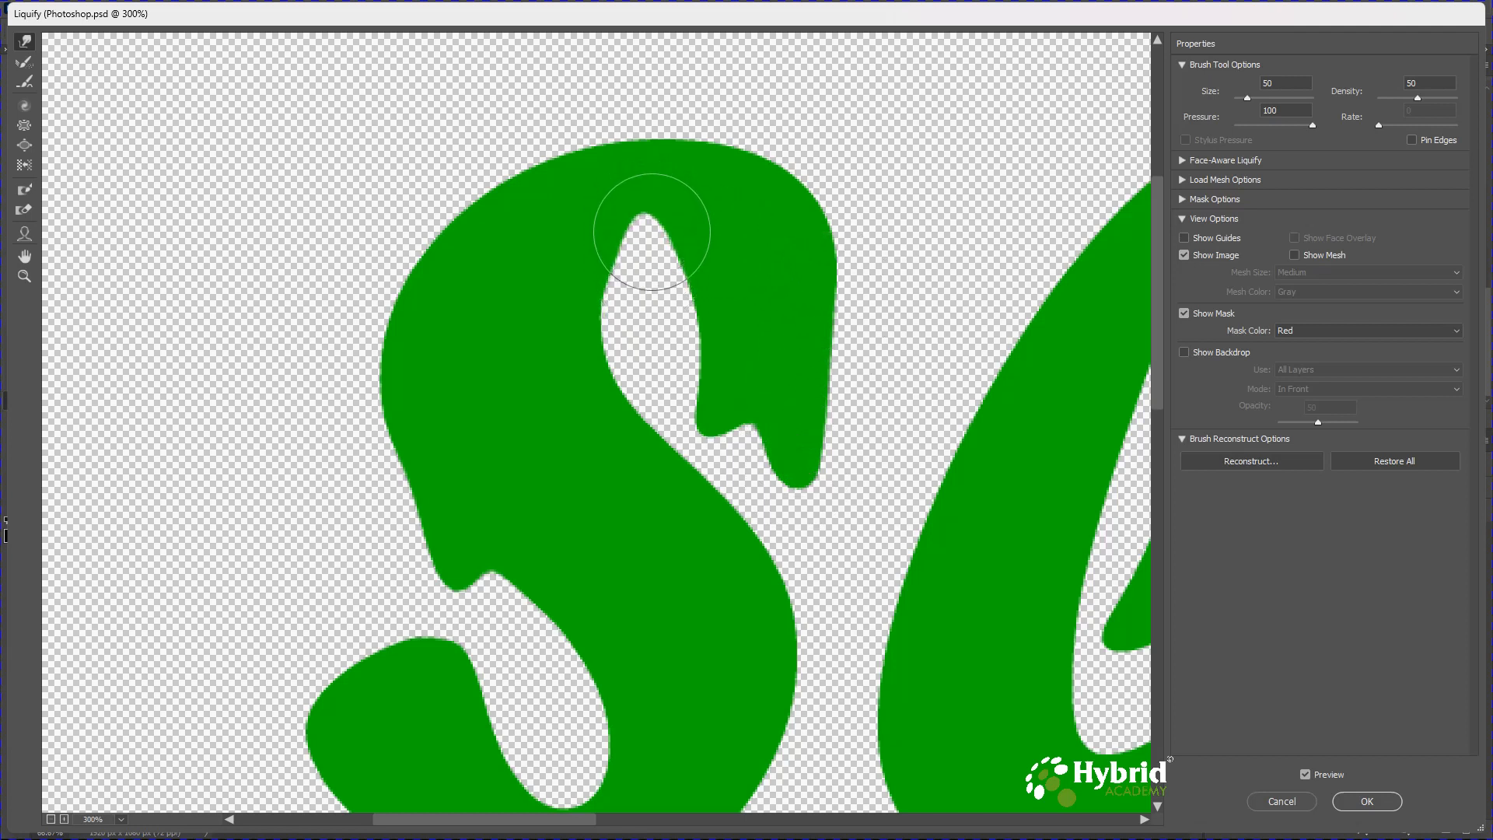
drag(645, 215, 647, 274)
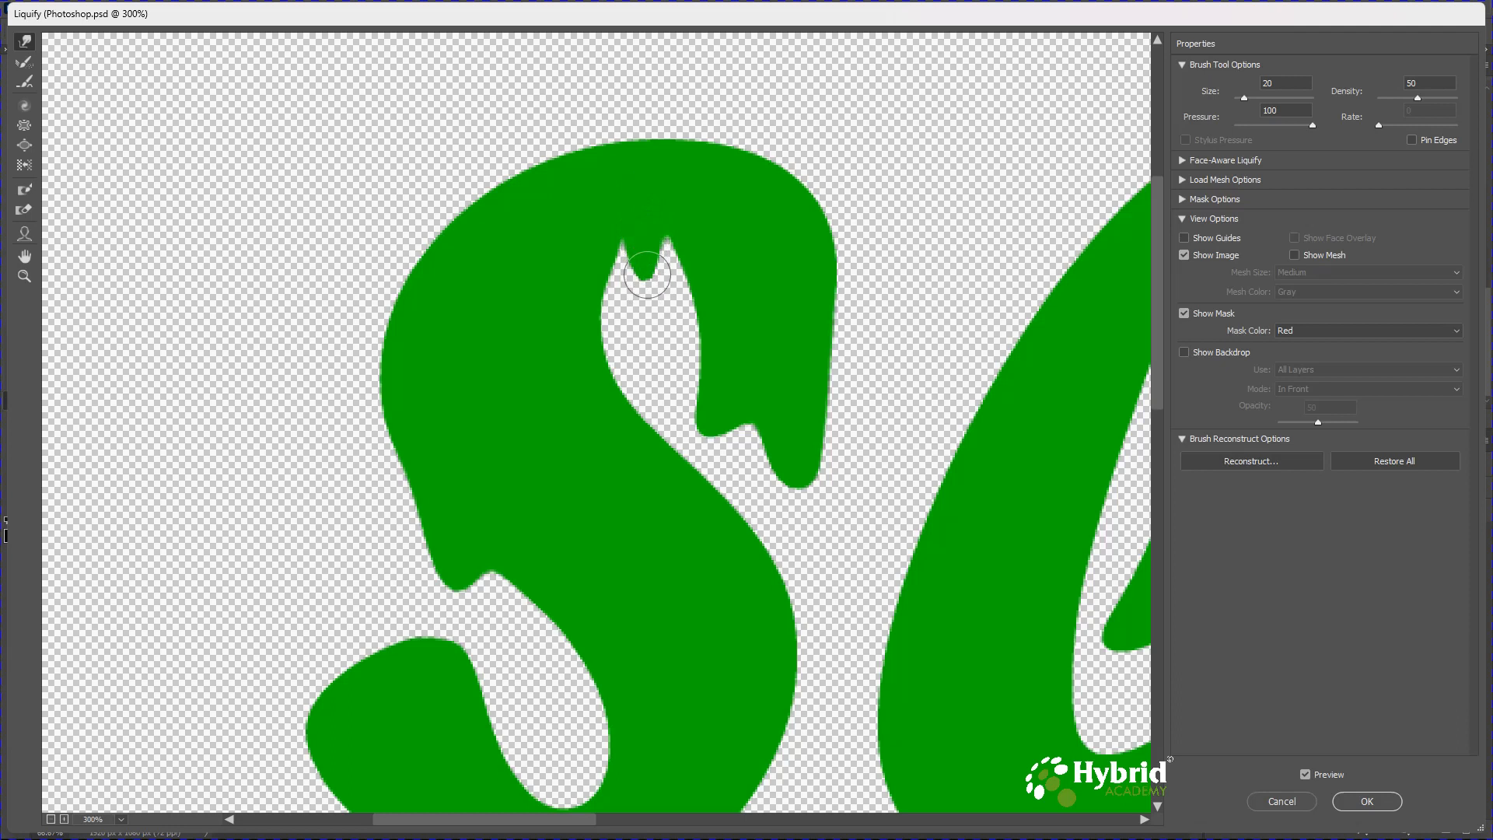
drag(621, 225, 641, 300)
drag(550, 653, 567, 720)
mouse_move(559, 632)
mouse_down()
mouse_move(567, 700)
mouse_move(549, 650)
mouse_move(543, 690)
mouse_move(557, 638)
mouse_move(572, 687)
mouse_up()
Pull a long drip down from the bottom of the l with a size 25 brush.
mouse_move(730, 600)
mouse_down()
mouse_move(700, 560)
mouse_move(357, 444)
mouse_move(403, 382)
mouse_up()
key(])
key(])
key(])
key(])
key(])
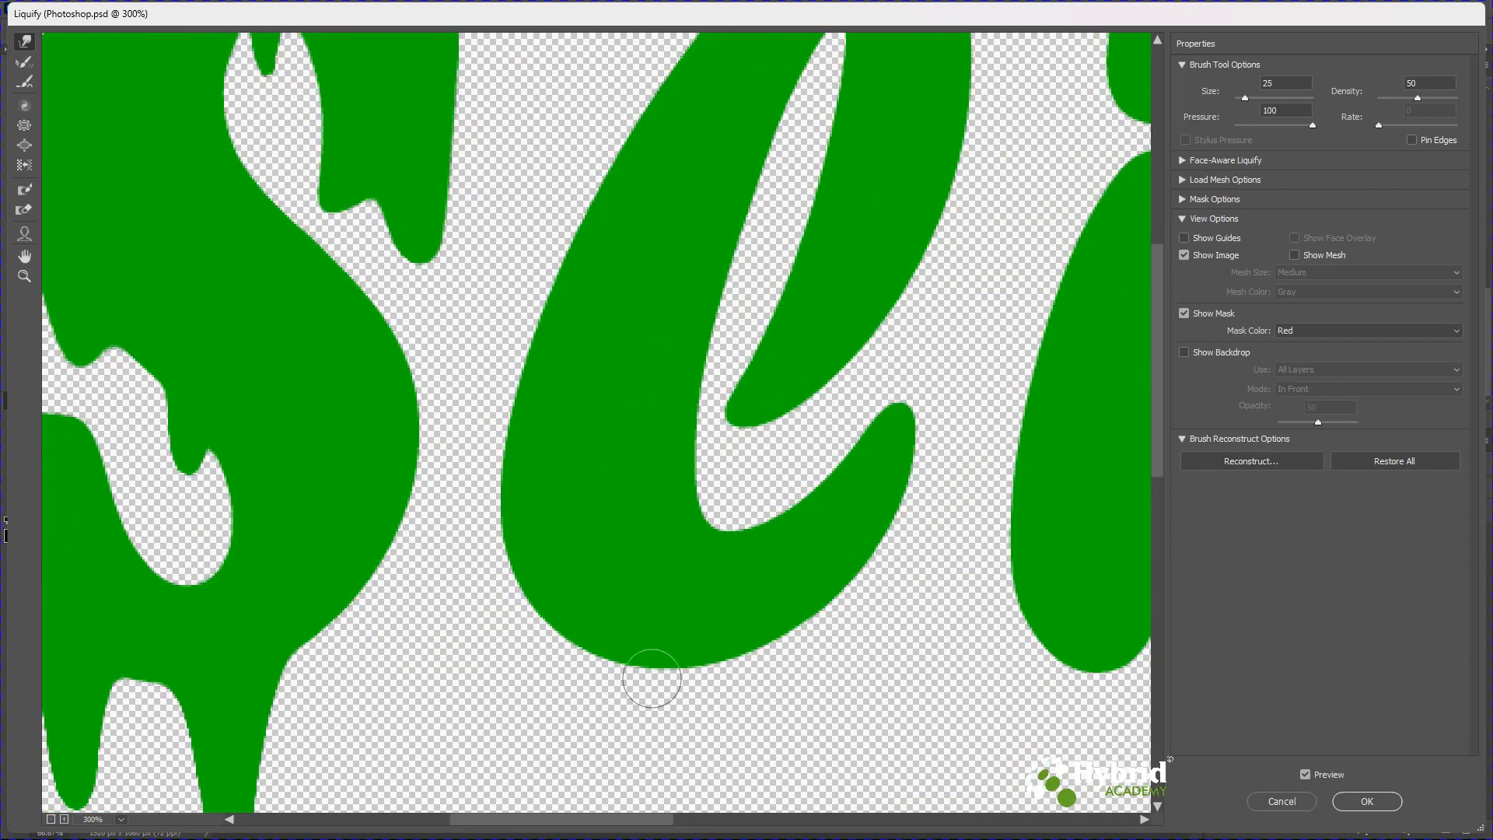
drag(644, 633, 644, 744)
mouse_move(654, 675)
mouse_down()
mouse_move(648, 761)
mouse_move(663, 466)
mouse_up()
mouse_move(638, 517)
mouse_down()
mouse_move(641, 617)
mouse_move(639, 598)
mouse_move(687, 598)
mouse_move(668, 629)
mouse_move(605, 611)
mouse_move(626, 605)
mouse_move(613, 625)
mouse_move(666, 634)
mouse_up()
Add drips along the l's lower curve with a size 30 brush.
key([)
key([)
key([)
key([)
key([)
key(])
key(])
key(])
key(])
key(])
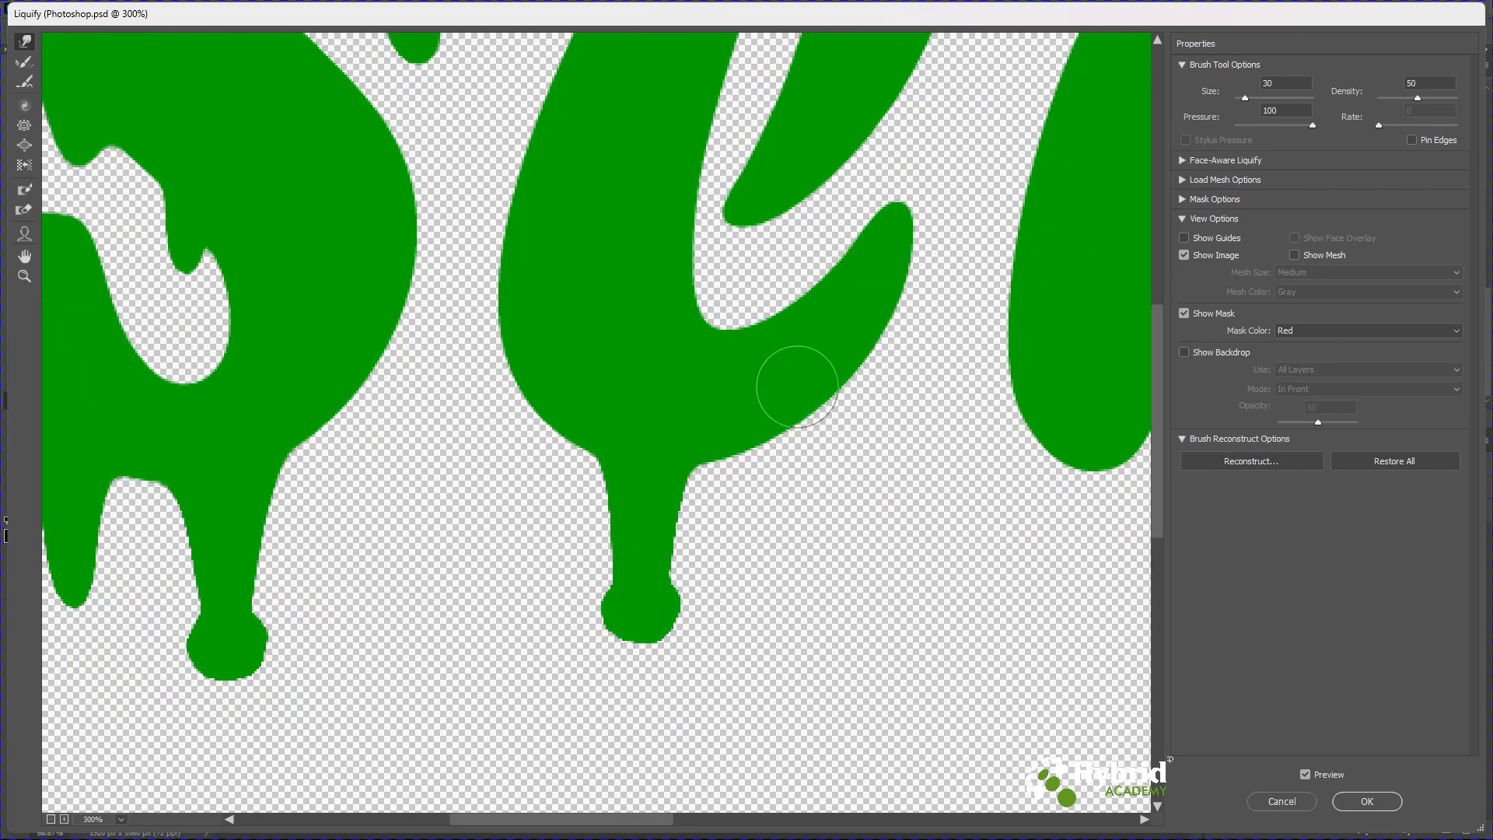
drag(801, 420, 795, 534)
drag(790, 469, 789, 511)
drag(807, 385, 774, 752)
mouse_move(828, 500)
mouse_down()
mouse_move(808, 565)
mouse_move(805, 549)
mouse_move(798, 594)
mouse_move(815, 537)
mouse_move(798, 596)
mouse_move(811, 560)
mouse_move(786, 579)
mouse_move(808, 599)
mouse_up()
Add small drips inside the l's loop with a size 15 brush.
key([)
key([)
key([)
key([)
key([)
key([)
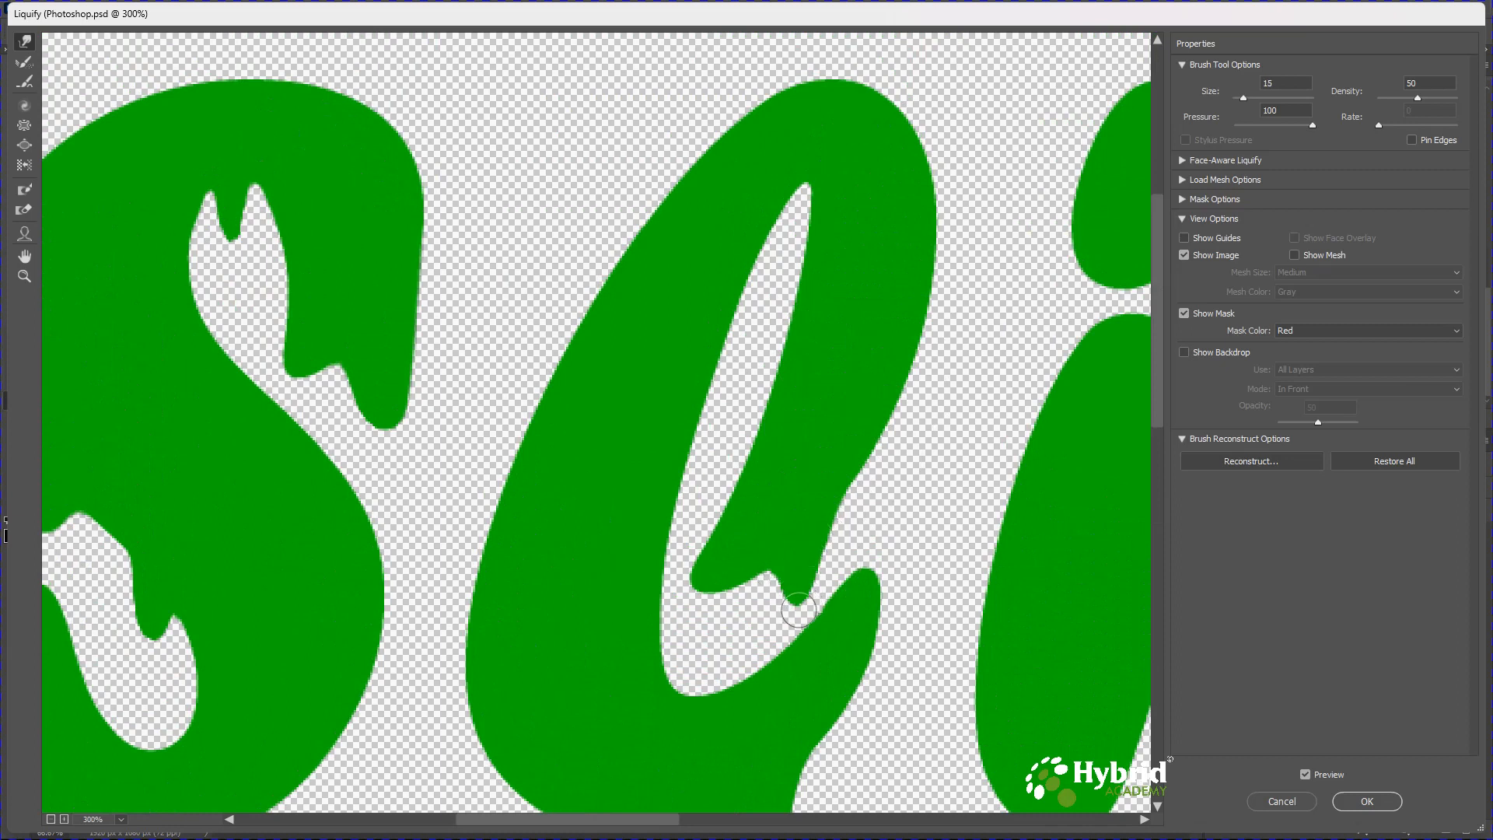
mouse_move(710, 589)
mouse_down()
mouse_move(700, 642)
mouse_move(717, 633)
mouse_move(717, 649)
mouse_up()
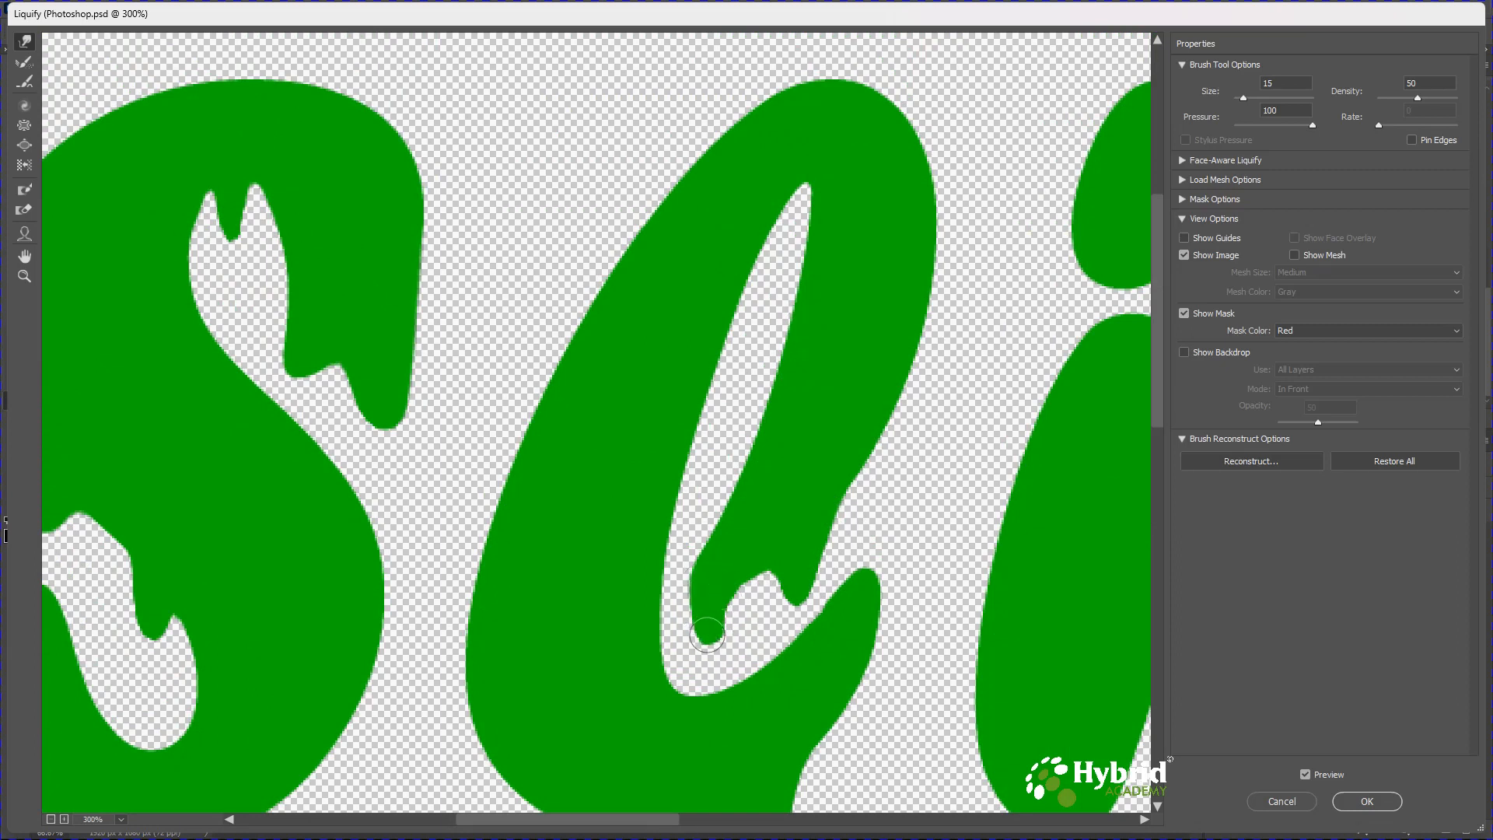
drag(922, 258, 623, 156)
key(bracketright)
key(bracketright)
key(bracketright)
key(bracketright)
mouse_move(787, 537)
mouse_down()
mouse_move(781, 666)
mouse_move(786, 637)
mouse_up()
scroll(800, 617, up, 5)
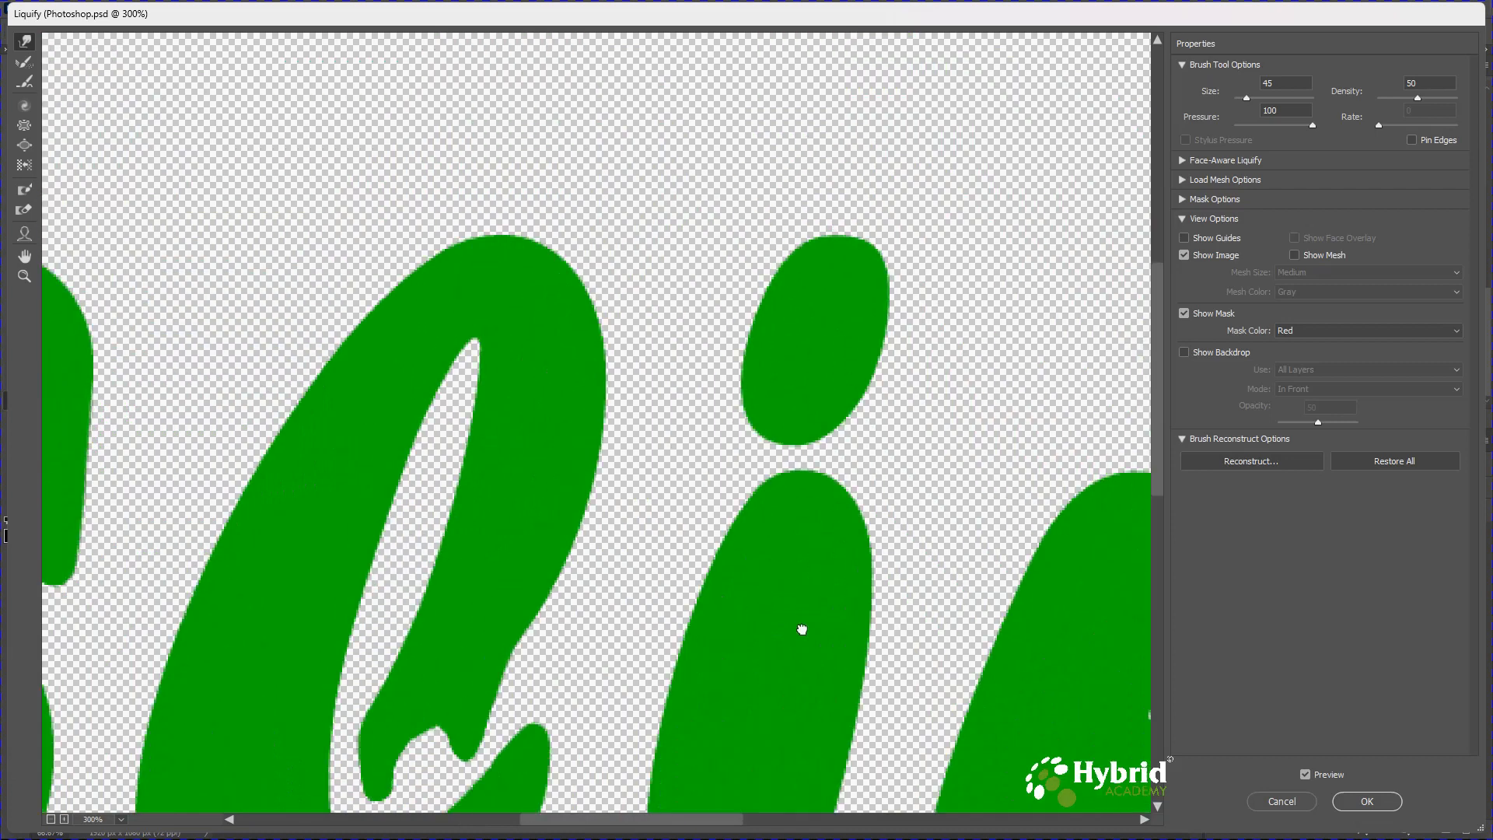
Pull a drip down from the dot of the i with a size 35 brush.
key(bracketright)
key(bracketright)
key(bracketright)
key(bracketright)
mouse_move(767, 467)
mouse_down()
mouse_move(794, 425)
mouse_move(831, 448)
mouse_move(761, 459)
mouse_move(830, 437)
mouse_move(811, 438)
mouse_move(808, 482)
mouse_move(831, 436)
mouse_move(747, 484)
mouse_move(767, 457)
mouse_up()
key(bracketleft)
key(bracketleft)
key(bracketleft)
key(bracketleft)
key(bracketleft)
key(bracketleft)
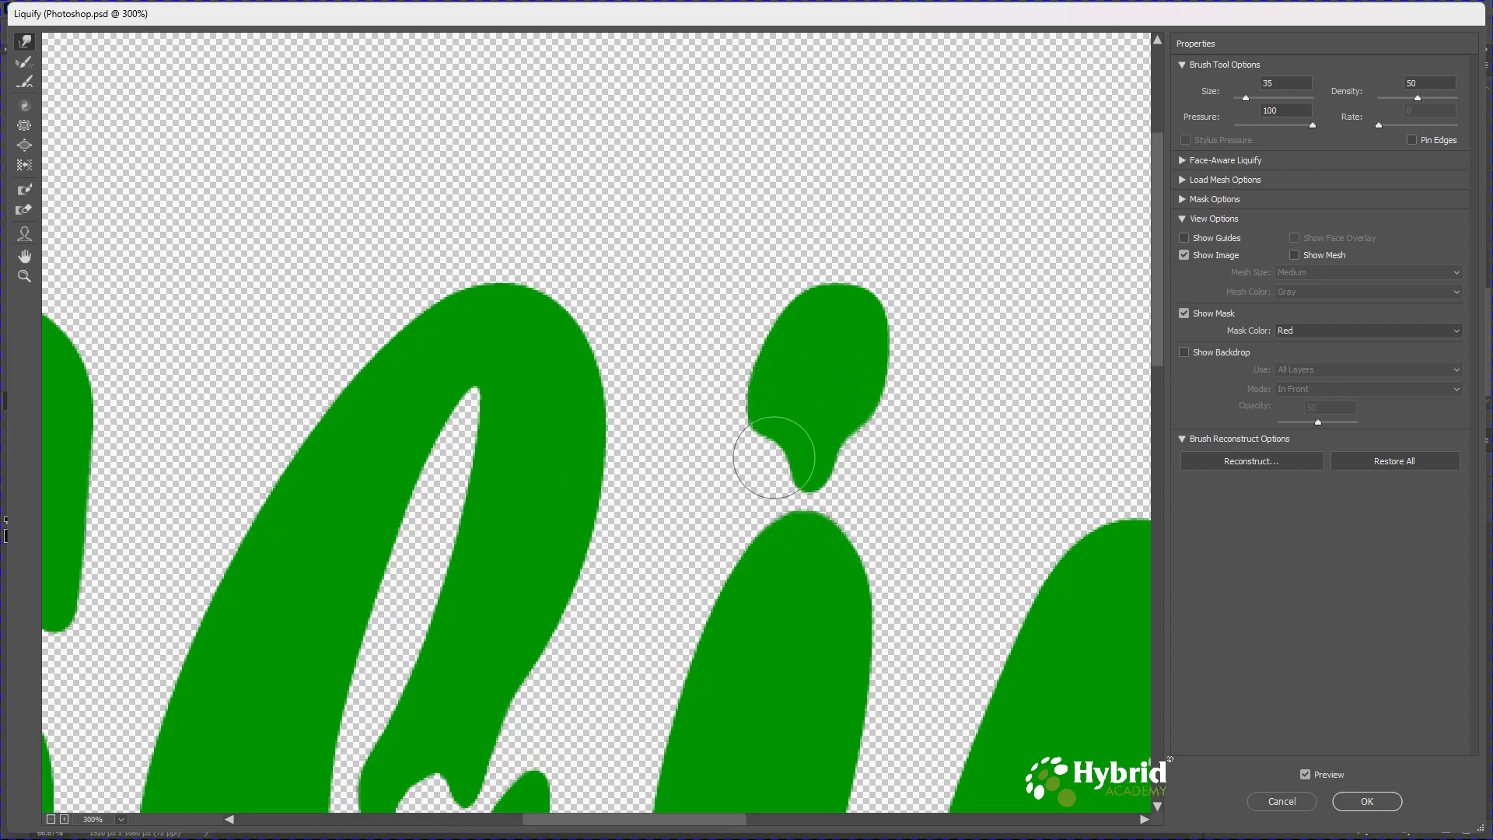
key(space)
mouse_move(890, 604)
mouse_down()
mouse_move(767, 417)
mouse_move(721, 433)
mouse_move(710, 573)
mouse_move(726, 640)
mouse_up()
Pull drips down from the bottom of the i's stem.
key(bracketright)
key(bracketright)
key(bracketright)
drag(720, 523, 720, 652)
mouse_move(635, 537)
mouse_down()
mouse_move(661, 506)
mouse_move(664, 633)
mouse_move(666, 606)
mouse_move(648, 676)
mouse_move(700, 673)
mouse_move(705, 698)
mouse_move(763, 441)
mouse_move(616, 631)
mouse_move(651, 572)
mouse_up()
key(bracketright)
key(bracketright)
key(bracketright)
key(bracketleft)
key(bracketleft)
key(bracketleft)
key(bracketleft)
key(bracketleft)
key(bracketleft)
key(bracketleft)
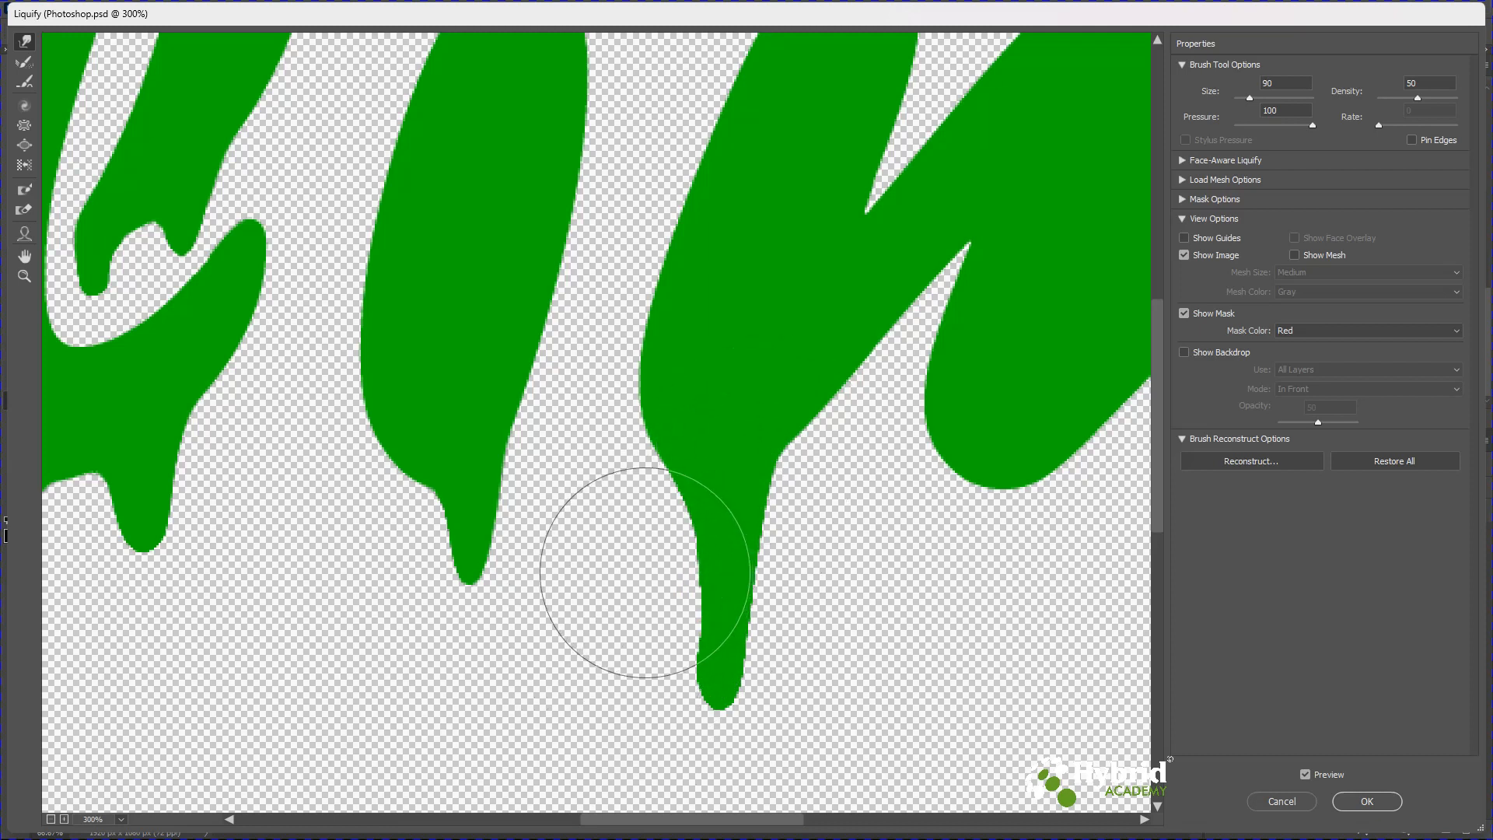
Pull drips down from the bottoms of the m's strokes.
mouse_move(713, 700)
mouse_down()
mouse_move(756, 704)
mouse_move(732, 725)
mouse_move(693, 695)
mouse_move(685, 714)
mouse_move(738, 712)
mouse_move(759, 689)
mouse_move(746, 717)
mouse_move(702, 732)
mouse_up()
drag(1021, 494, 651, 425)
key(bracketright)
key(bracketright)
key(bracketright)
key(bracketright)
drag(670, 352, 663, 496)
drag(961, 473, 945, 604)
drag(958, 538, 967, 656)
mouse_move(926, 237)
mouse_down()
mouse_move(634, 430)
mouse_move(647, 266)
mouse_up()
key(bracketleft)
key(bracketleft)
key(bracketleft)
mouse_move(500, 283)
mouse_down()
mouse_move(524, 423)
mouse_move(519, 343)
mouse_move(509, 406)
mouse_up()
mouse_move(938, 417)
mouse_down()
mouse_move(663, 427)
mouse_move(703, 457)
mouse_move(707, 583)
mouse_up()
Lengthen and round the drips under the m with smaller brush sizes.
key(bracketright)
key(bracketright)
drag(707, 423, 703, 676)
mouse_move(697, 400)
mouse_down()
mouse_move(672, 440)
mouse_move(679, 426)
mouse_move(693, 560)
mouse_up()
drag(747, 404, 727, 553)
key(bracketleft)
key(bracketleft)
key(bracketleft)
key(bracketleft)
key(bracketleft)
mouse_move(698, 661)
mouse_down()
mouse_move(739, 644)
mouse_move(744, 670)
mouse_move(690, 677)
mouse_up()
Add drips to the e with a size 20 brush, fit the view, and apply the Liquify changes.
key(bracketright)
key(bracketright)
key(bracketright)
drag(900, 343, 912, 480)
mouse_move(844, 299)
mouse_down()
mouse_move(829, 590)
mouse_move(850, 312)
mouse_move(820, 380)
mouse_move(830, 373)
mouse_up()
key(bracketleft)
key(bracketleft)
key(bracketleft)
key(bracketleft)
key(bracketleft)
key(bracketleft)
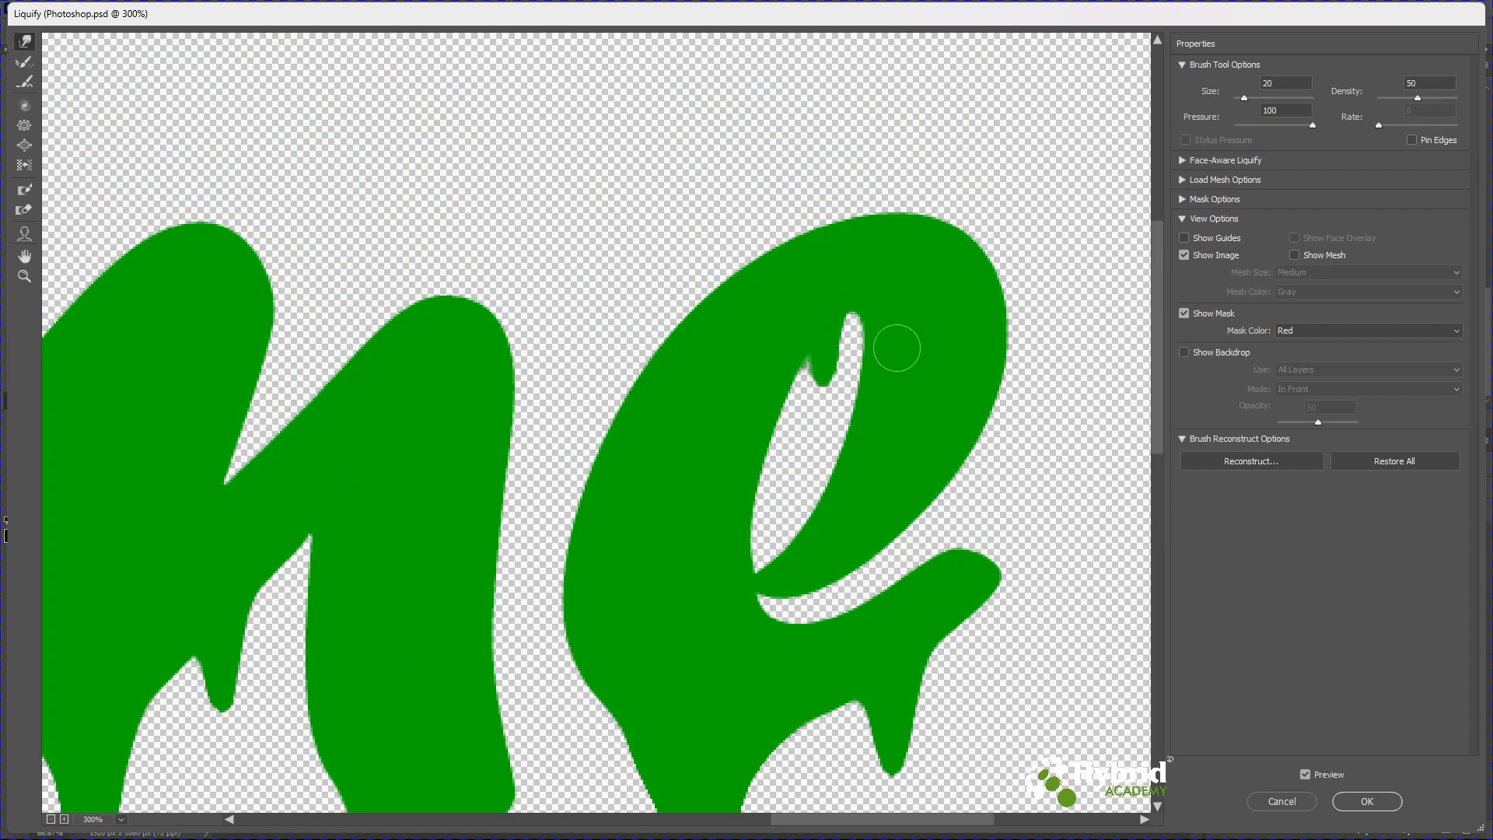
key(ctrl+0)
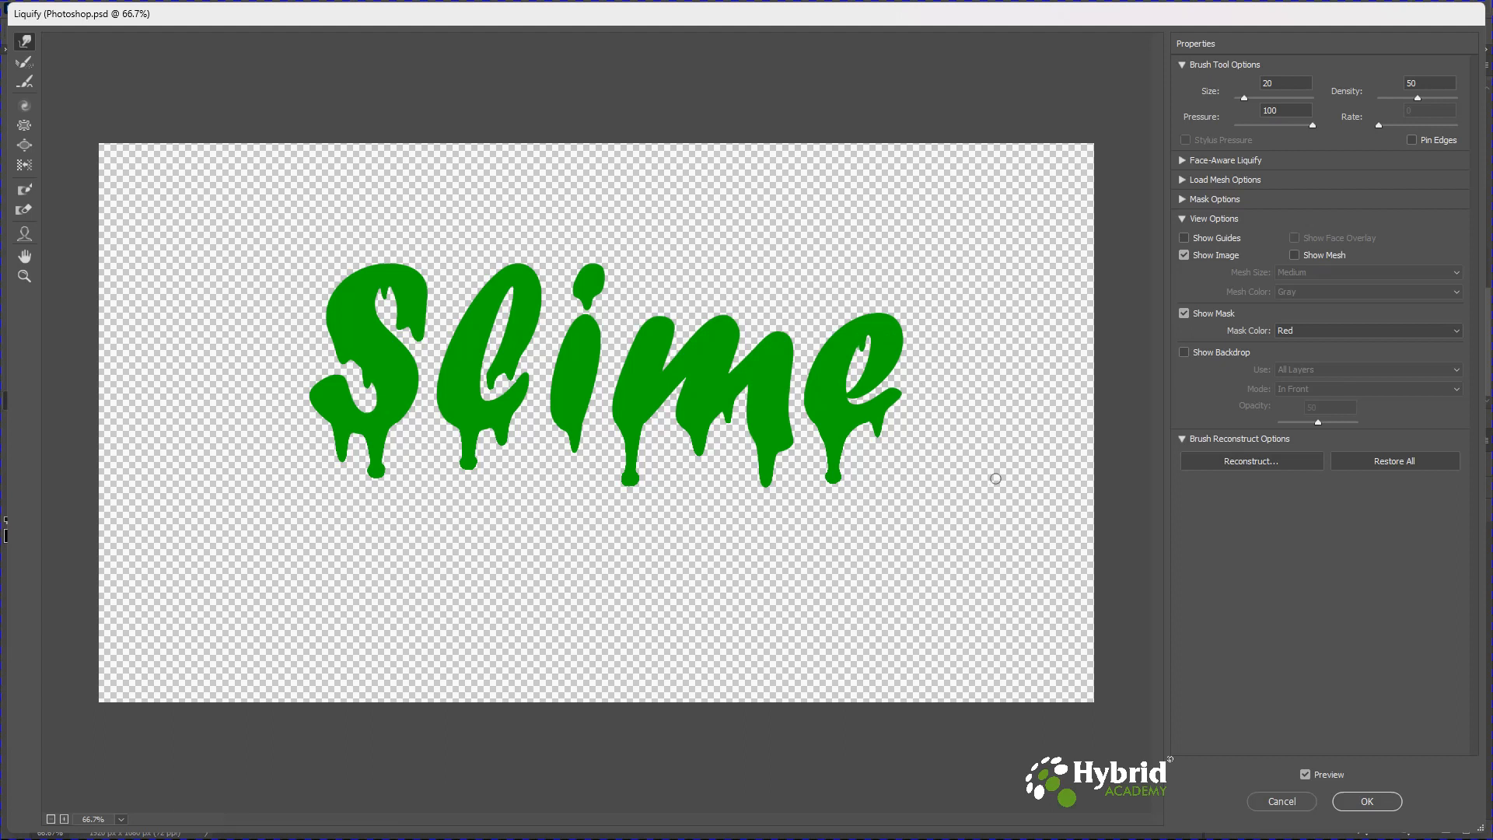
click(1357, 802)
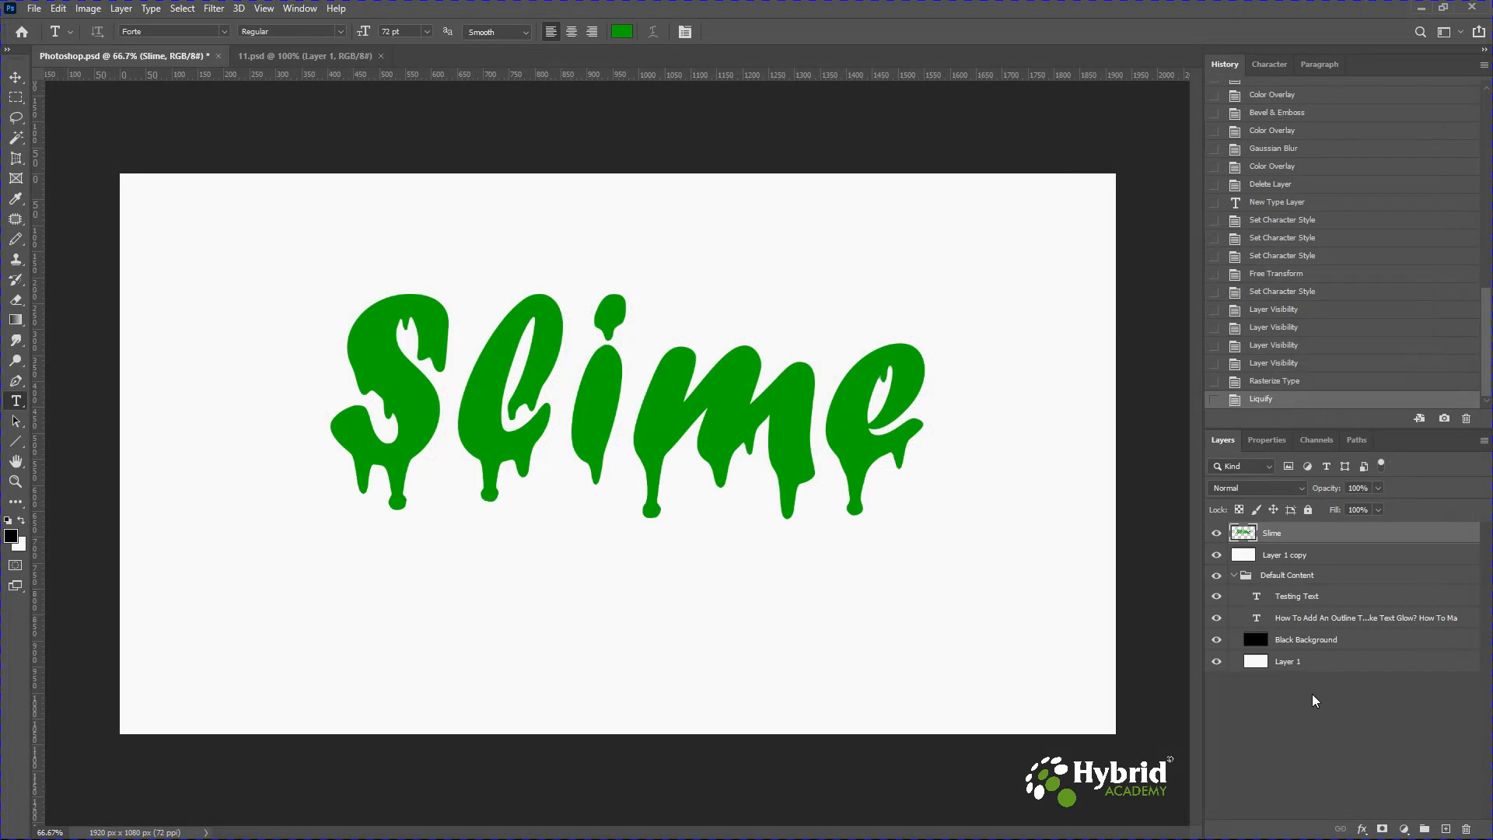
Add a Bevel & Emboss style to the Slime layer with Inner Bevel, 230% depth and 50 px size.
click(1362, 830)
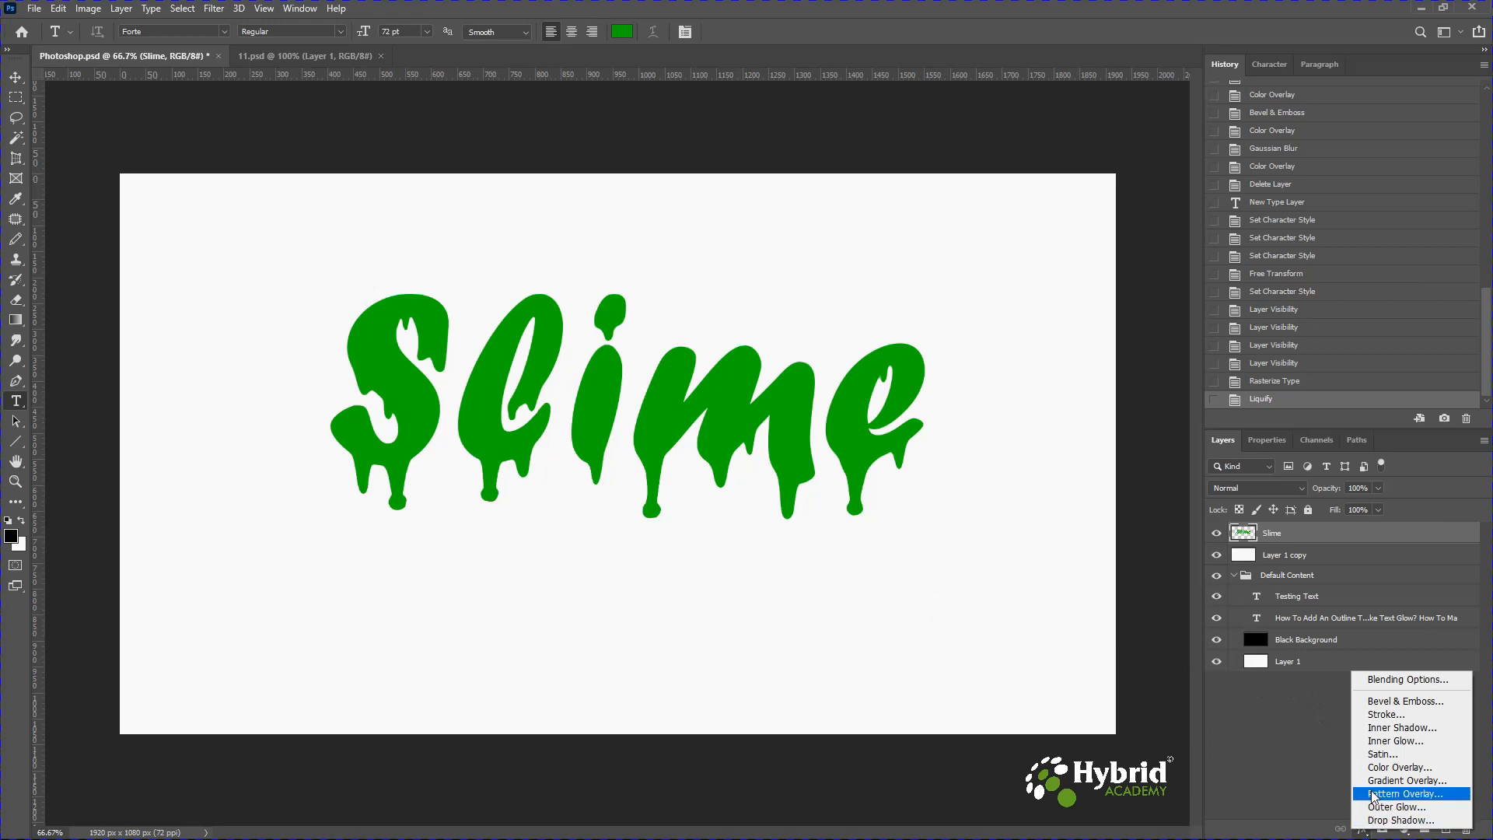
click(1387, 709)
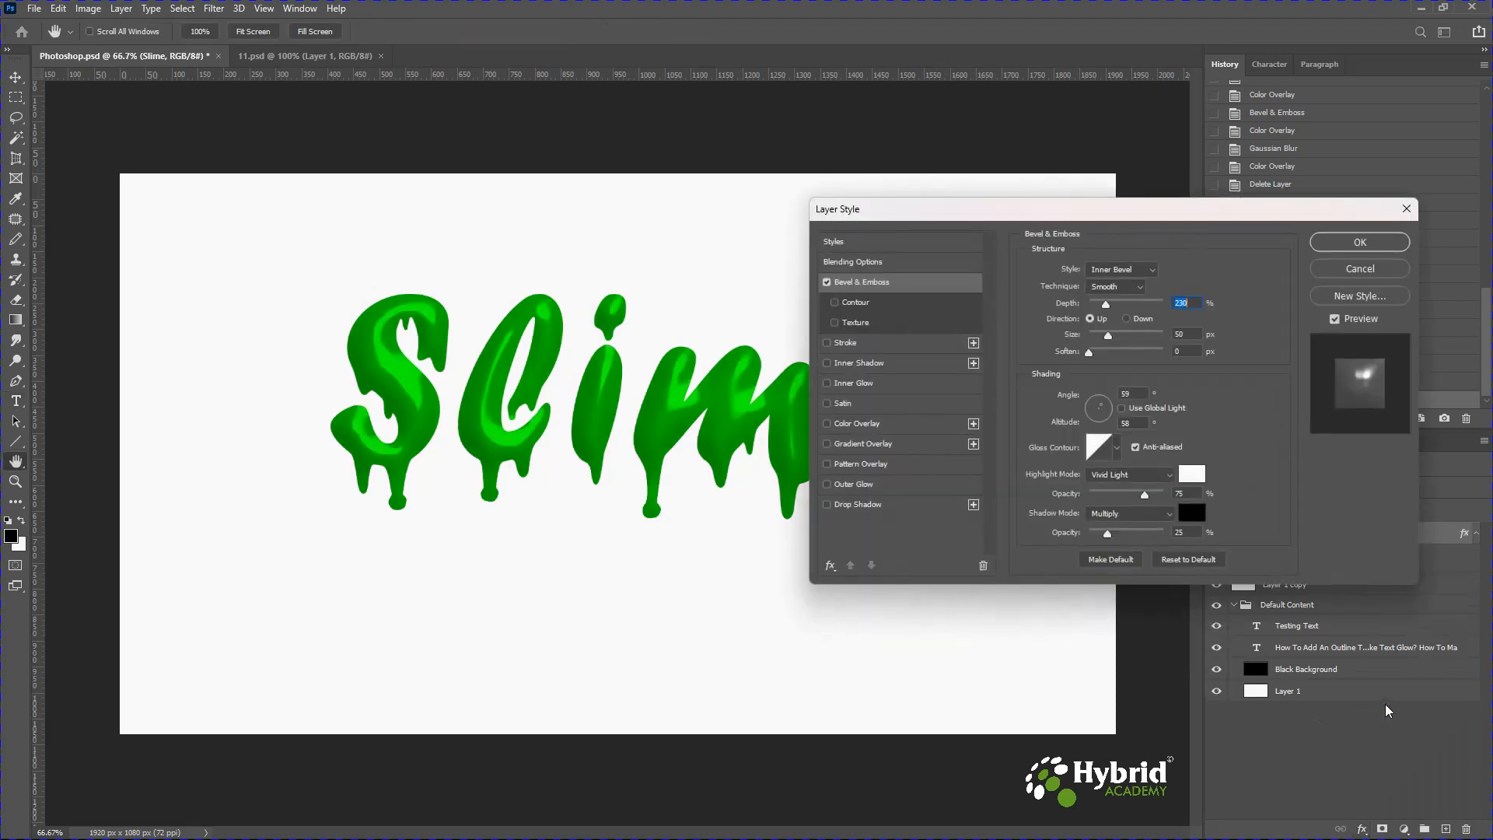
drag(1106, 220, 1179, 119)
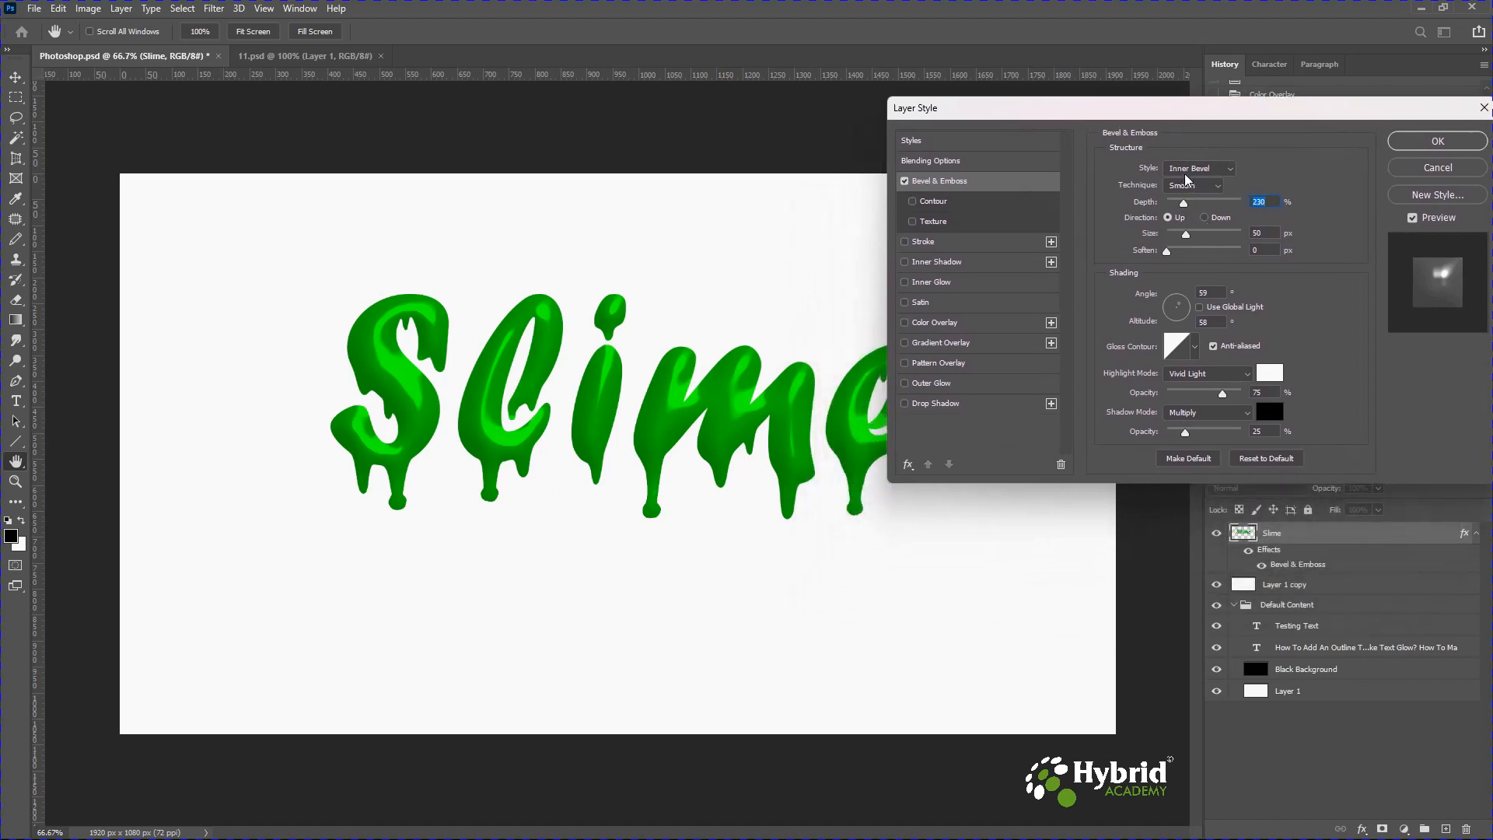
drag(1184, 206, 1184, 204)
drag(1165, 302, 1174, 299)
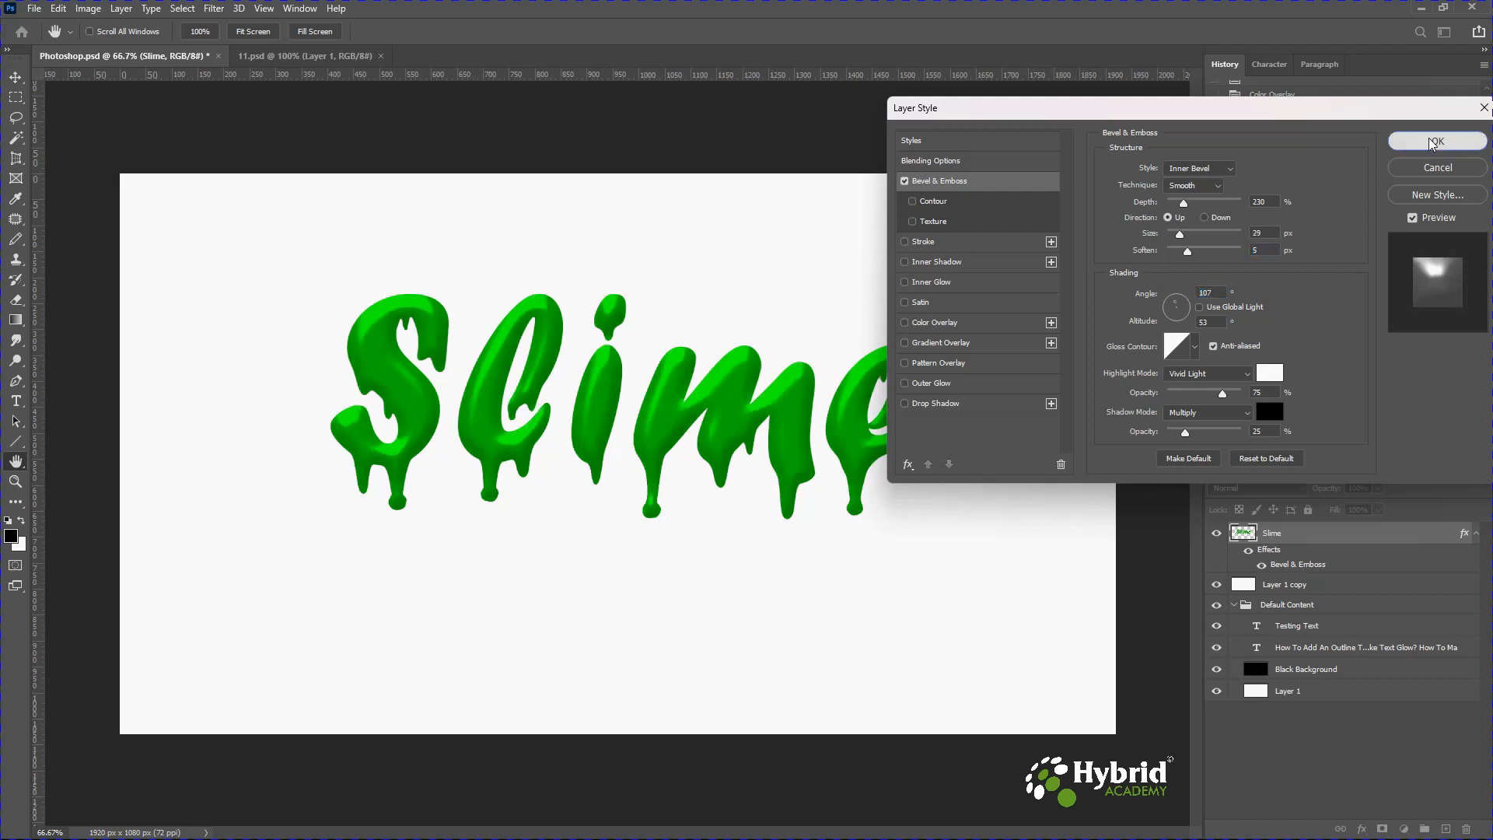
click(1433, 142)
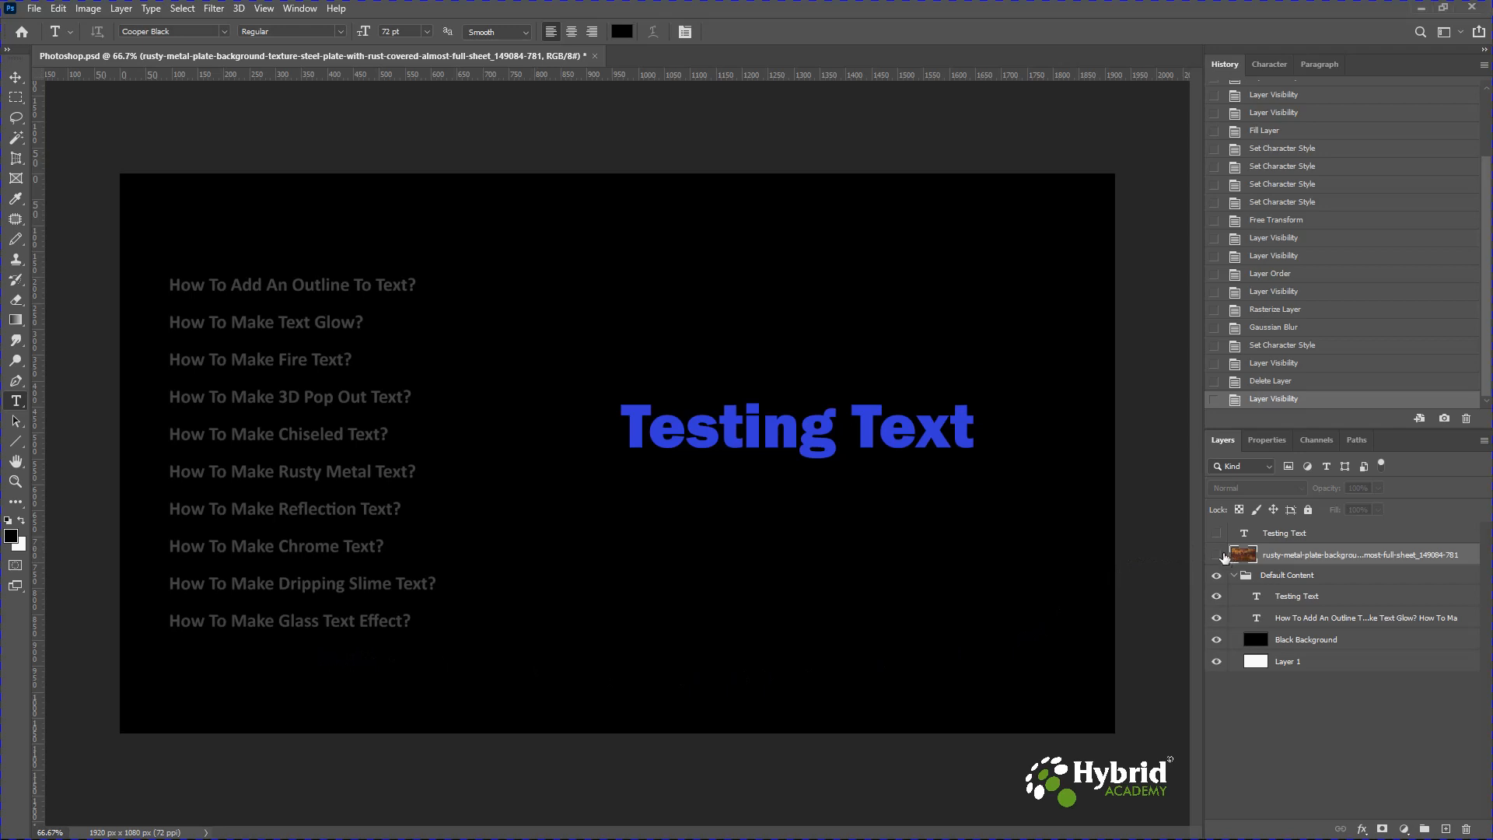
Show the rusty metal texture and Testing Text layers, then rasterize the Testing Text type.
click(1219, 555)
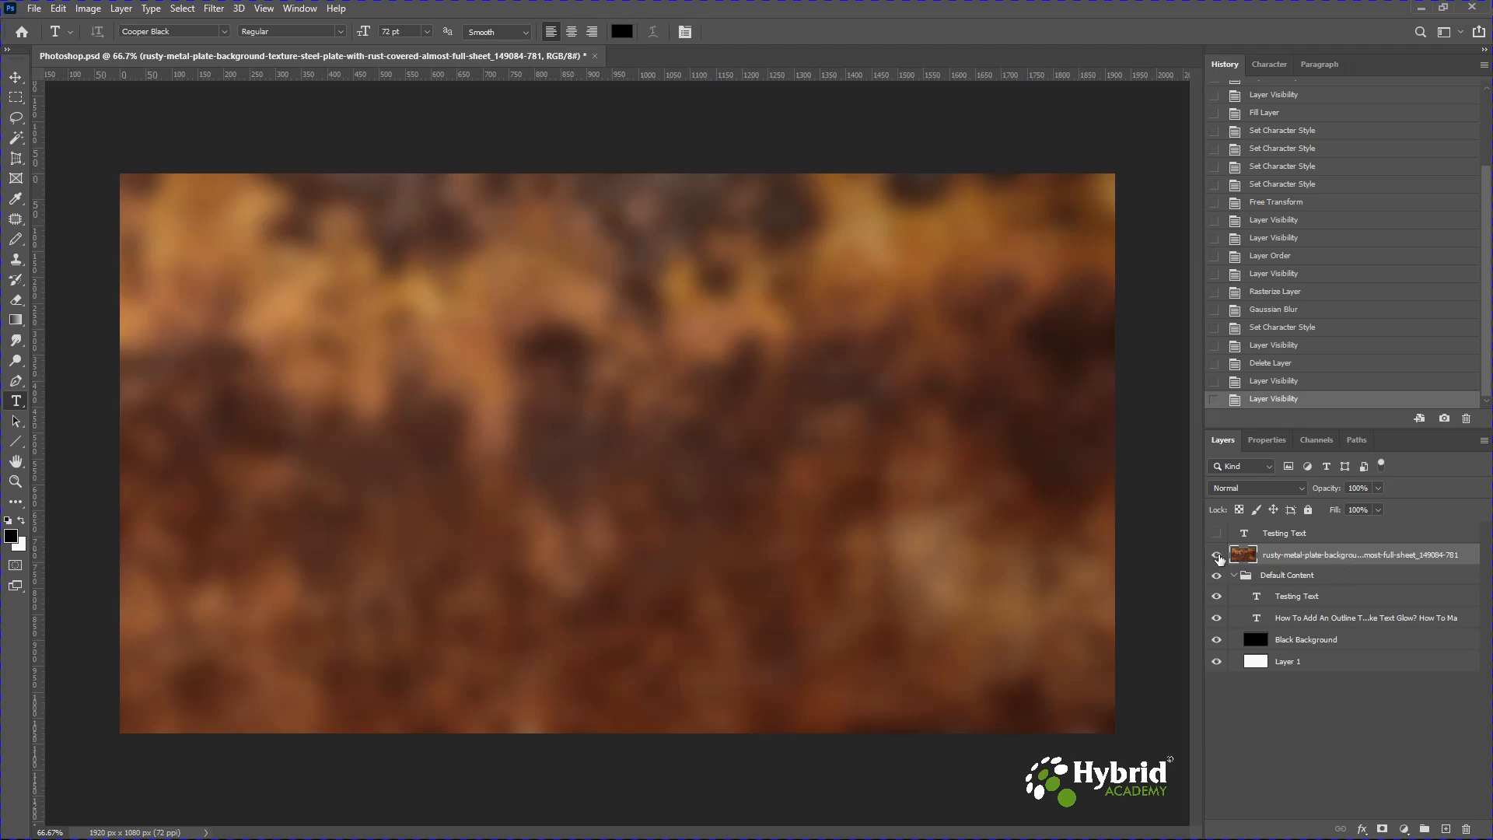
click(1217, 535)
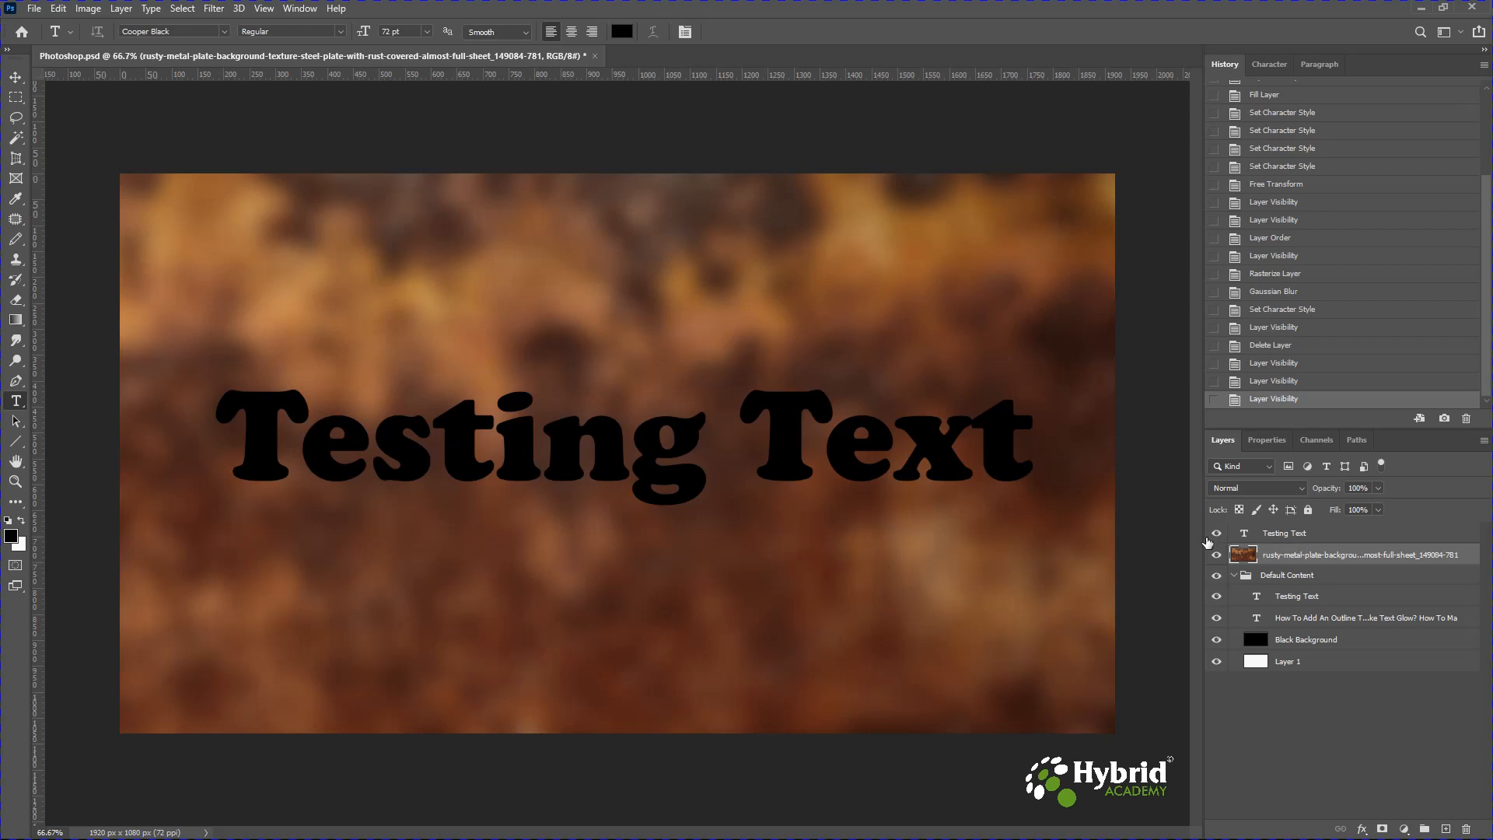
right_click(1297, 542)
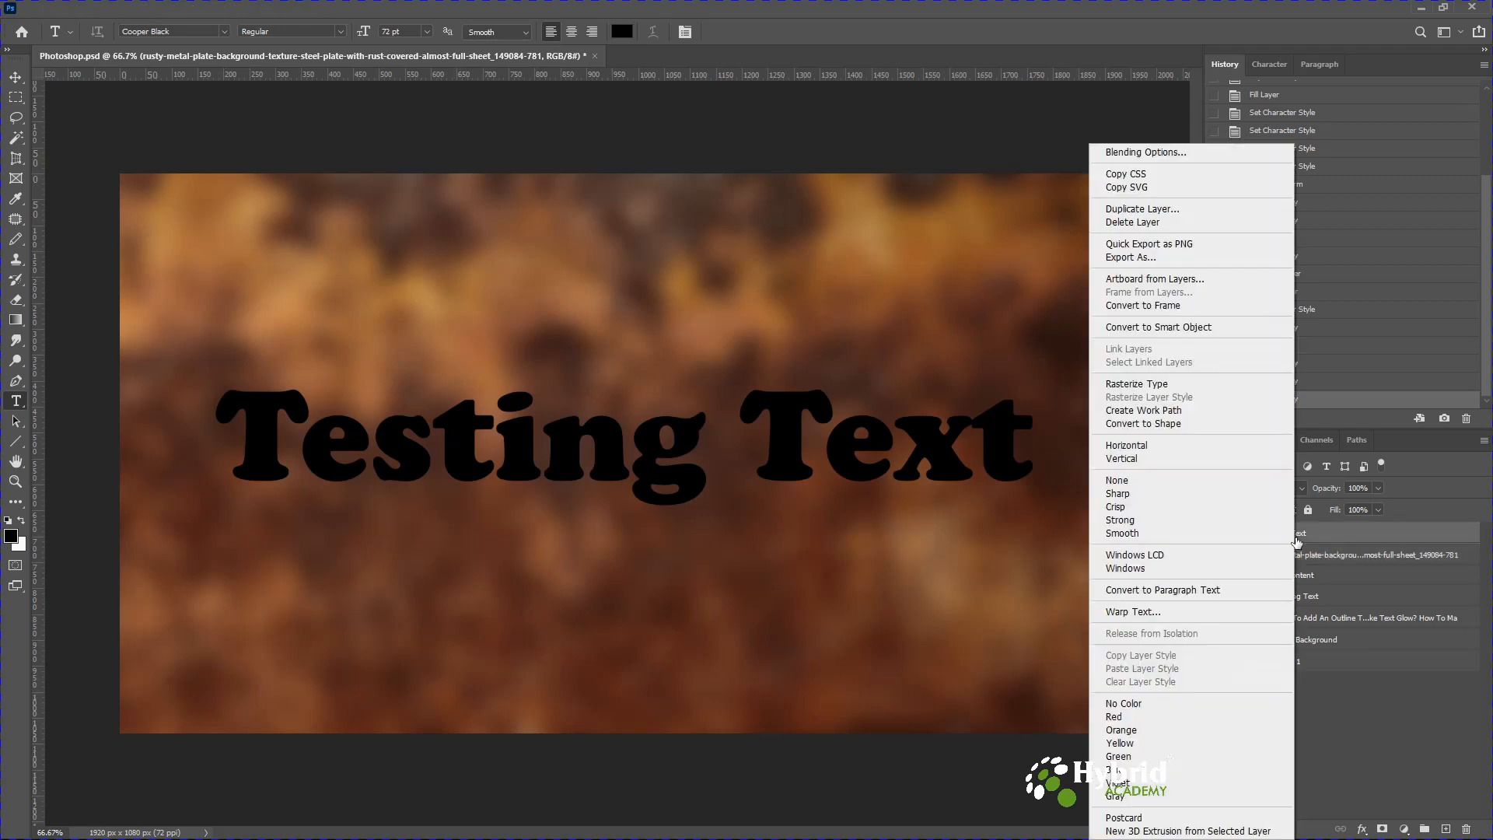
click(1171, 446)
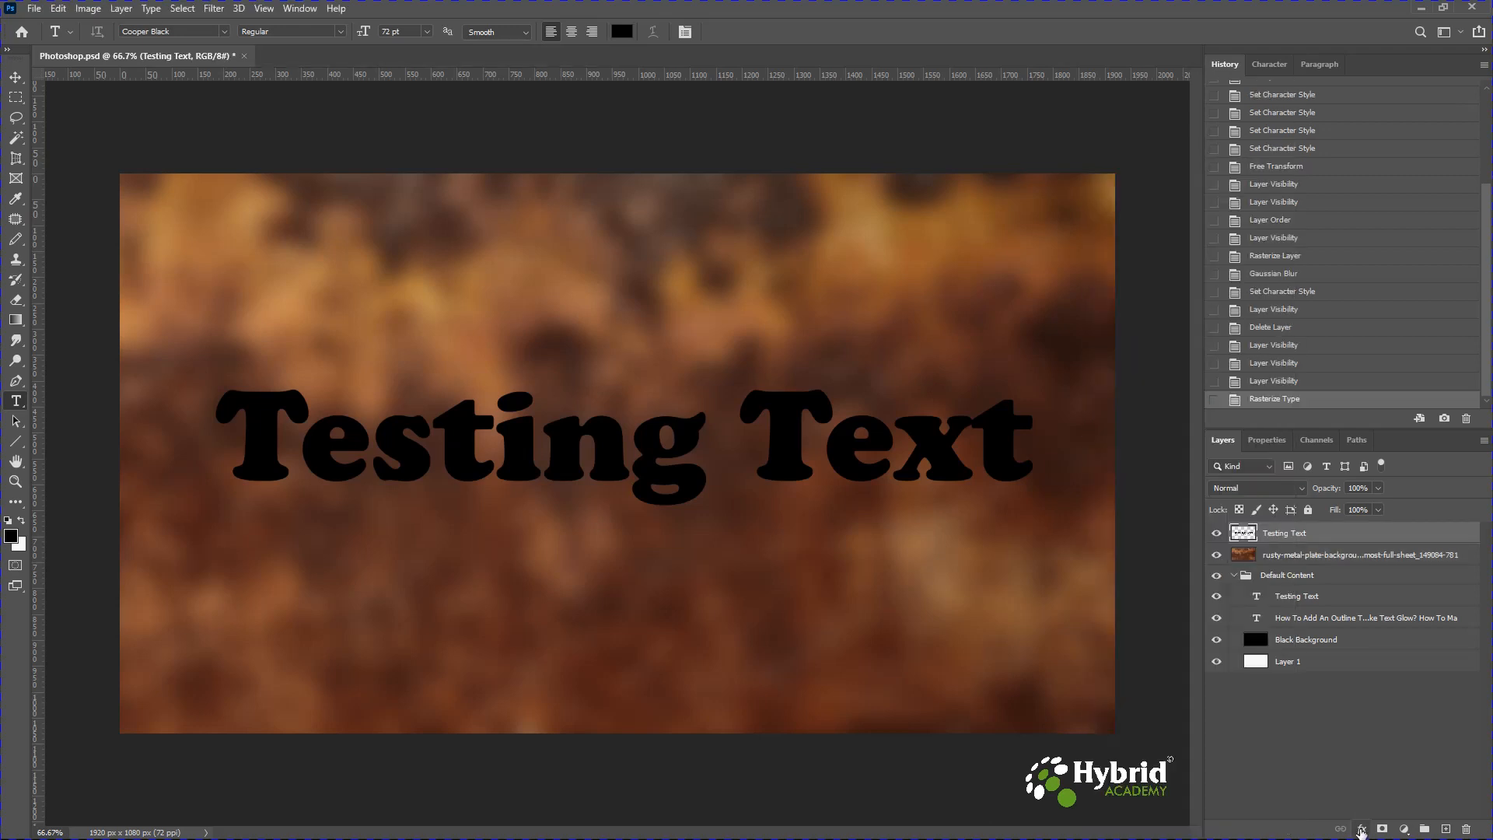
Add a Bevel & Emboss style to the rasterized Testing Text layer using Pillow Emboss with 144% depth.
click(1362, 829)
click(1379, 701)
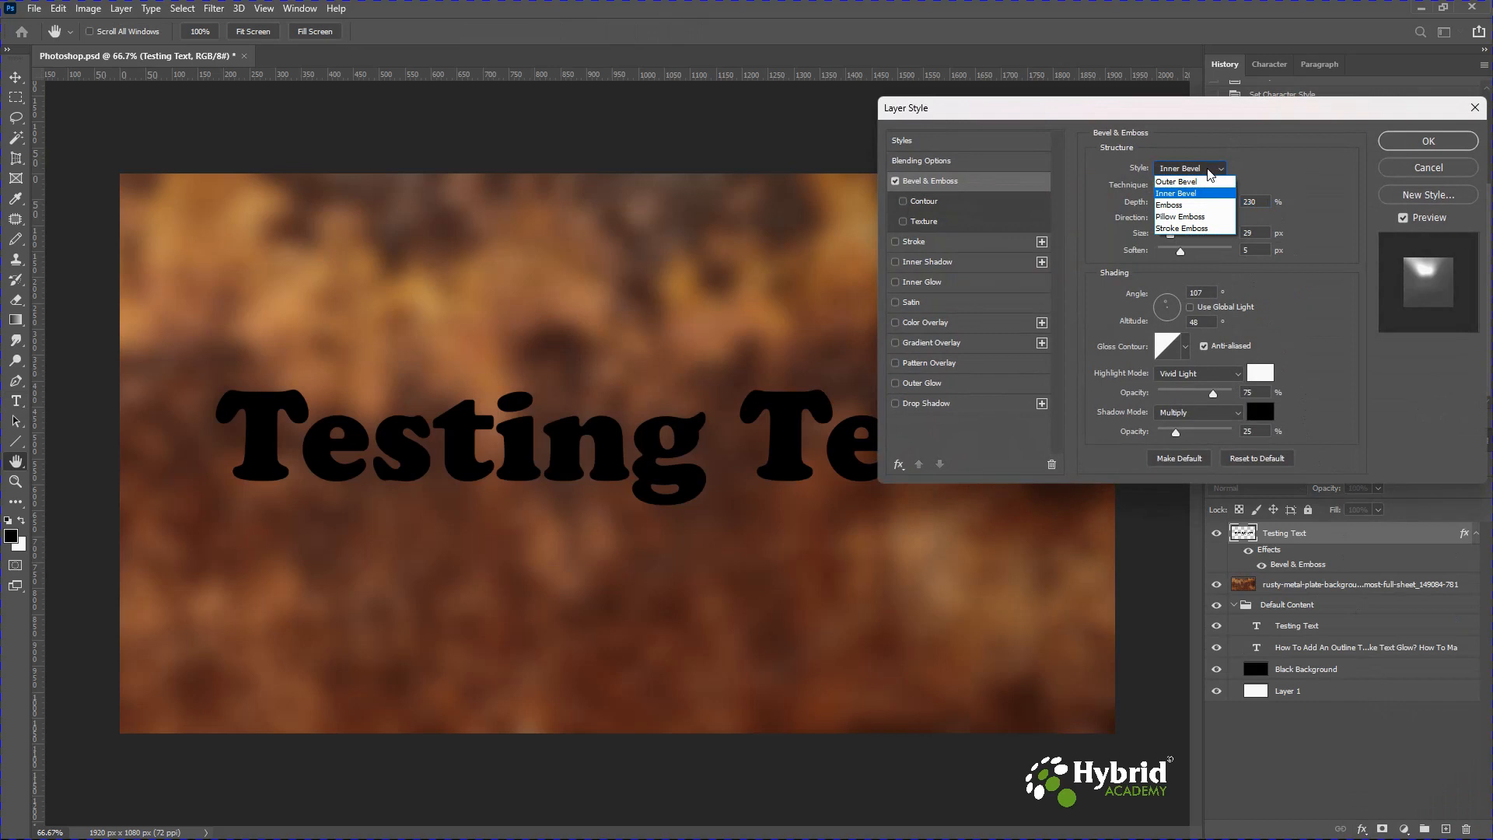
click(1190, 221)
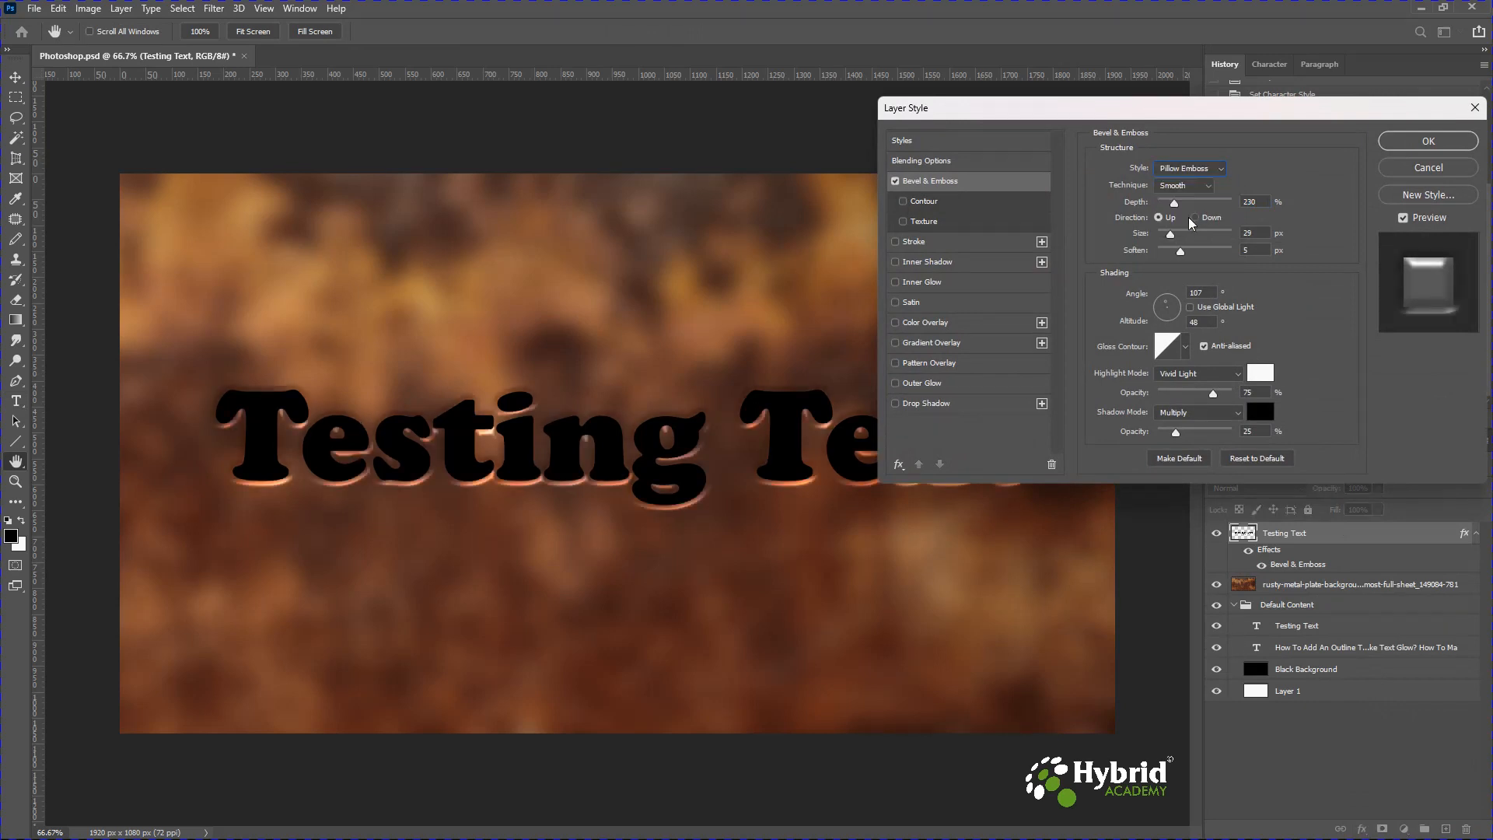
click(1260, 201)
text(144)
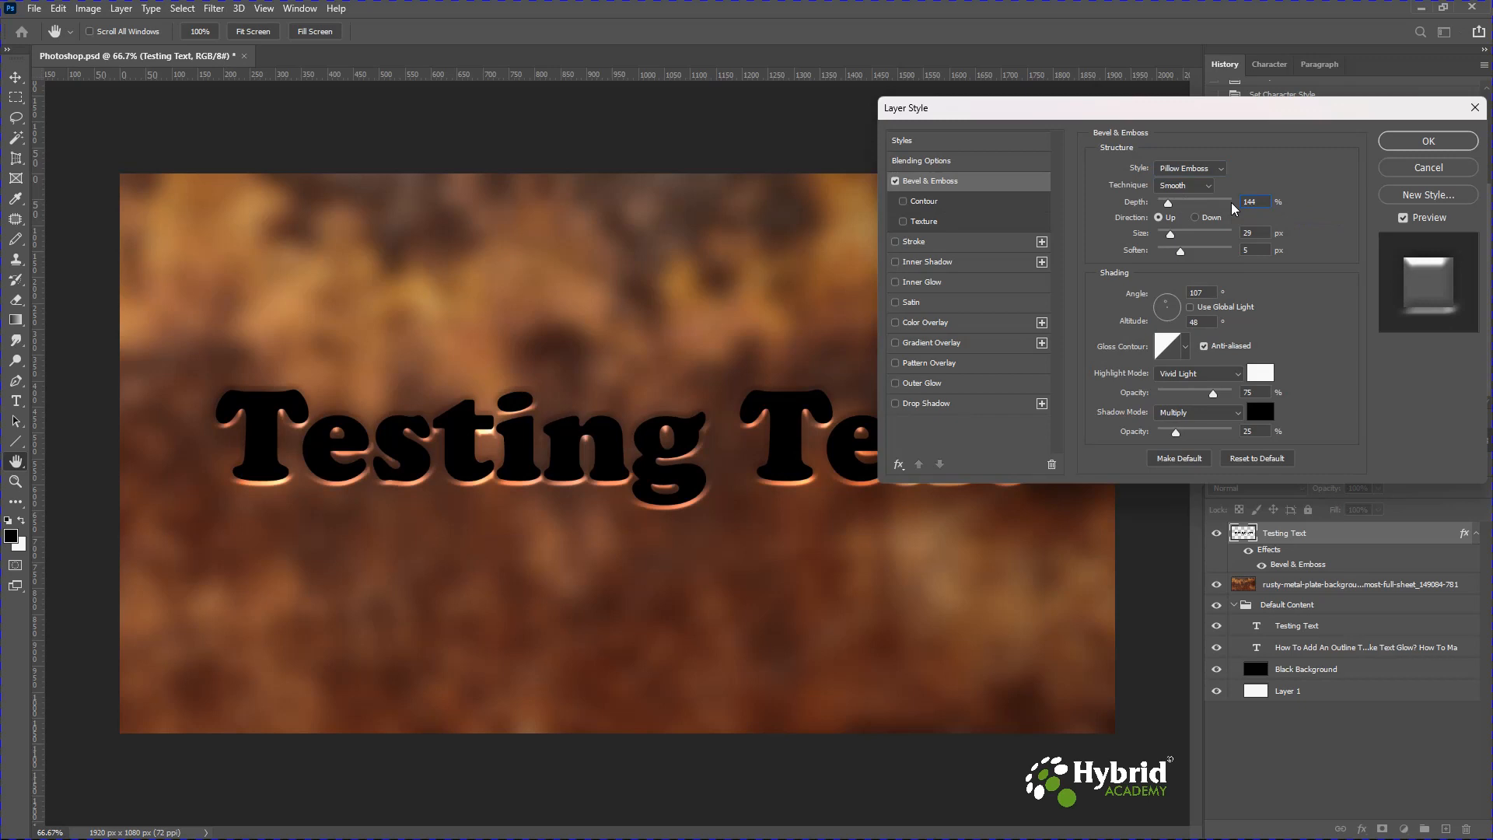
Set the bevel size to 21 px, soften to 0 px, and shading angle to 111°.
click(1248, 233)
text(21)
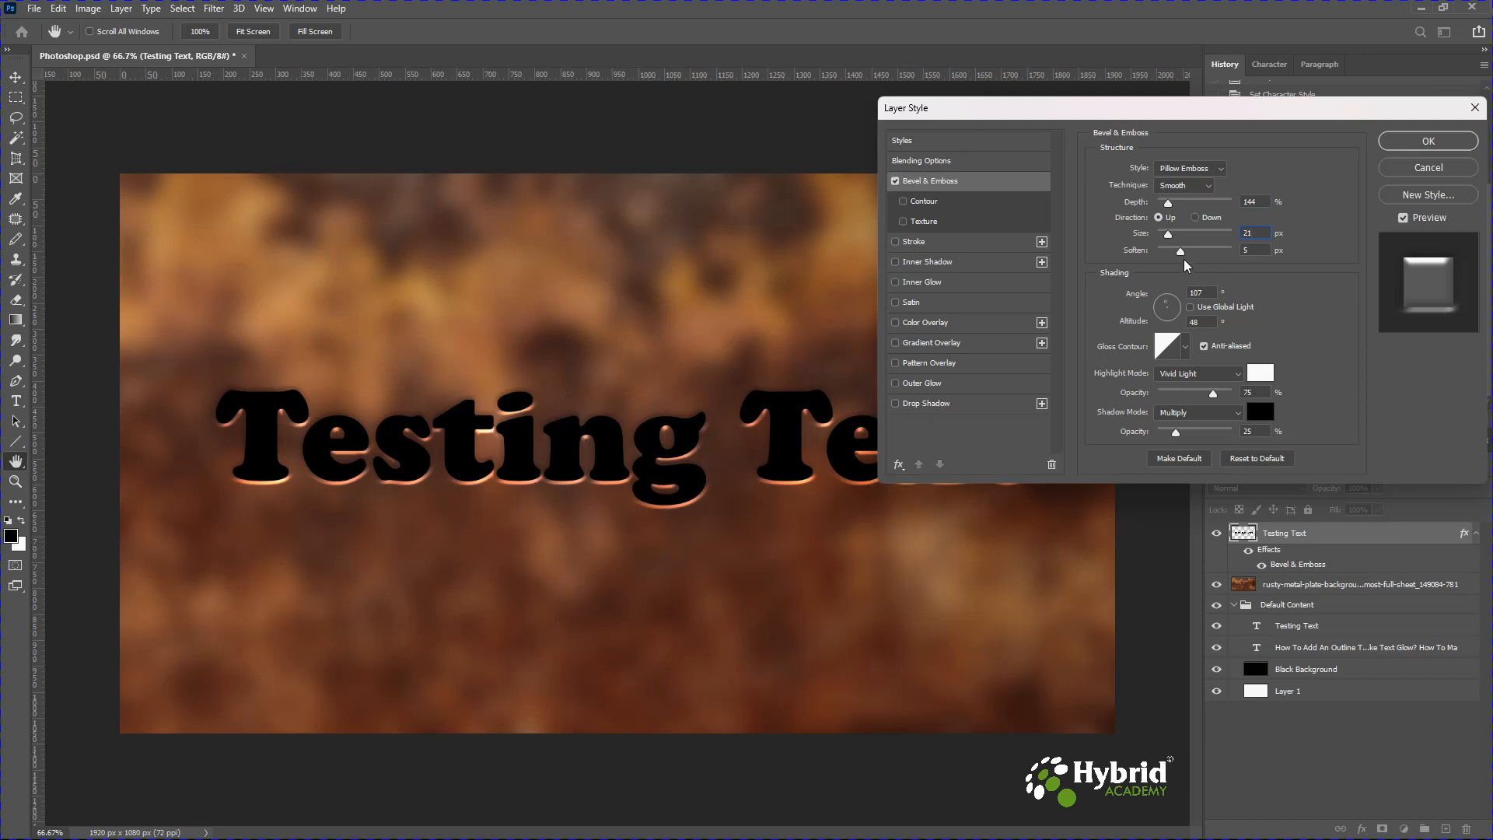
drag(1181, 252, 1147, 262)
click(1193, 293)
text(1)
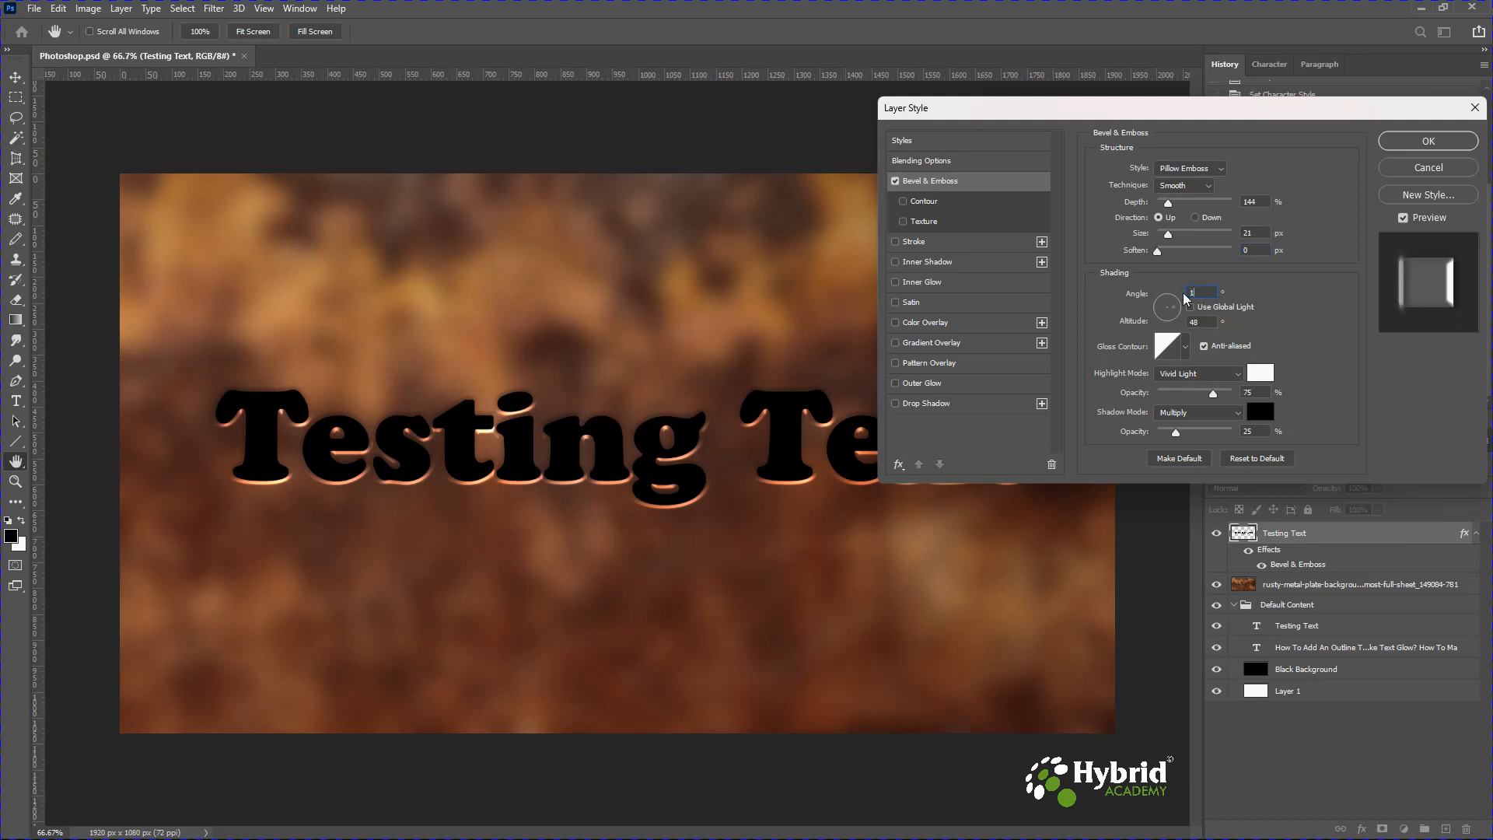
text(11)
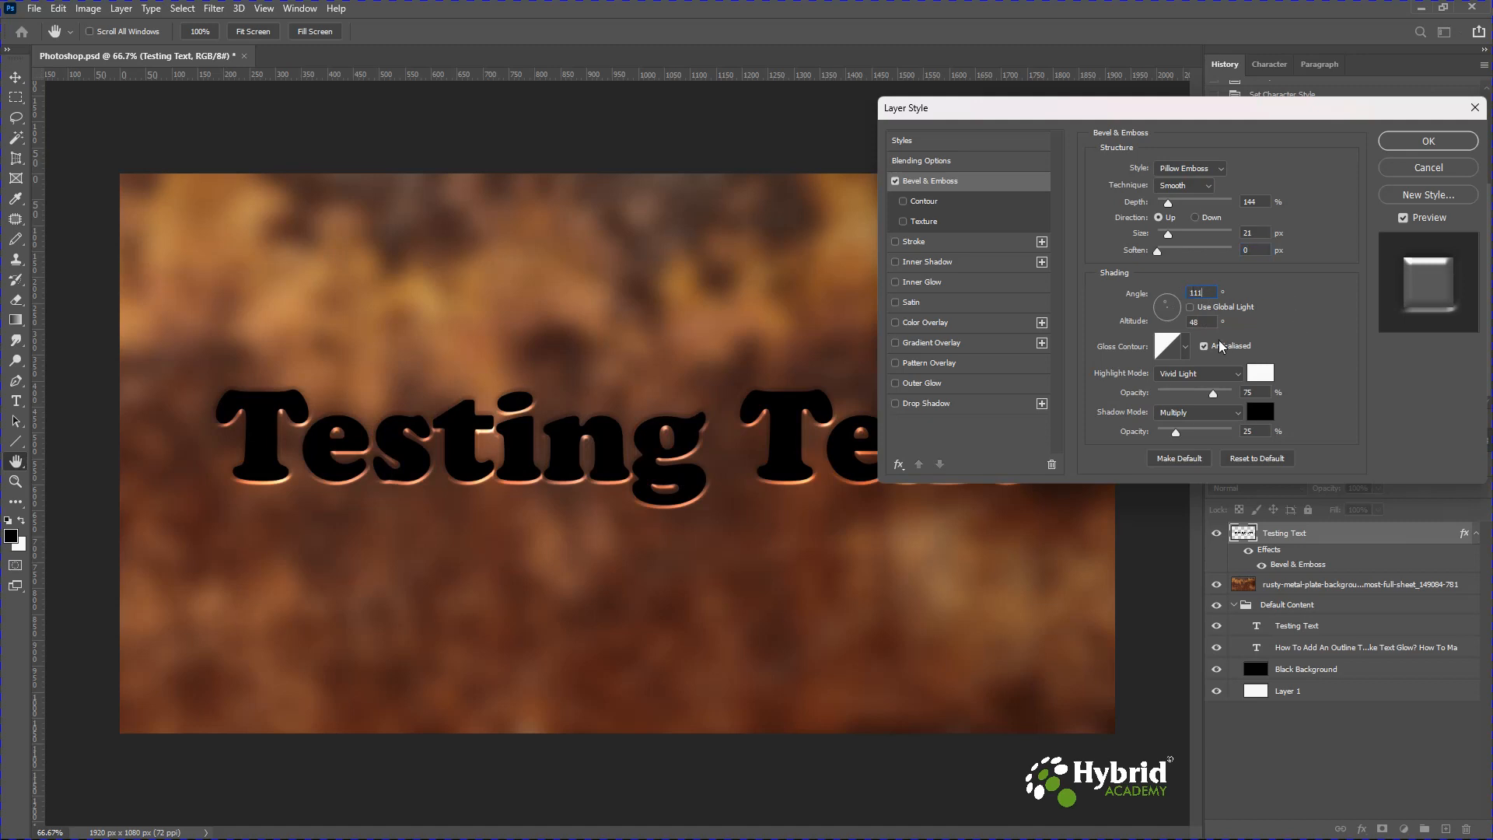
Set altitude to 37°, pick a multi-peak gloss contour, set highlight mode to Color Dodge, and apply the style.
click(1198, 322)
text(37)
click(1186, 347)
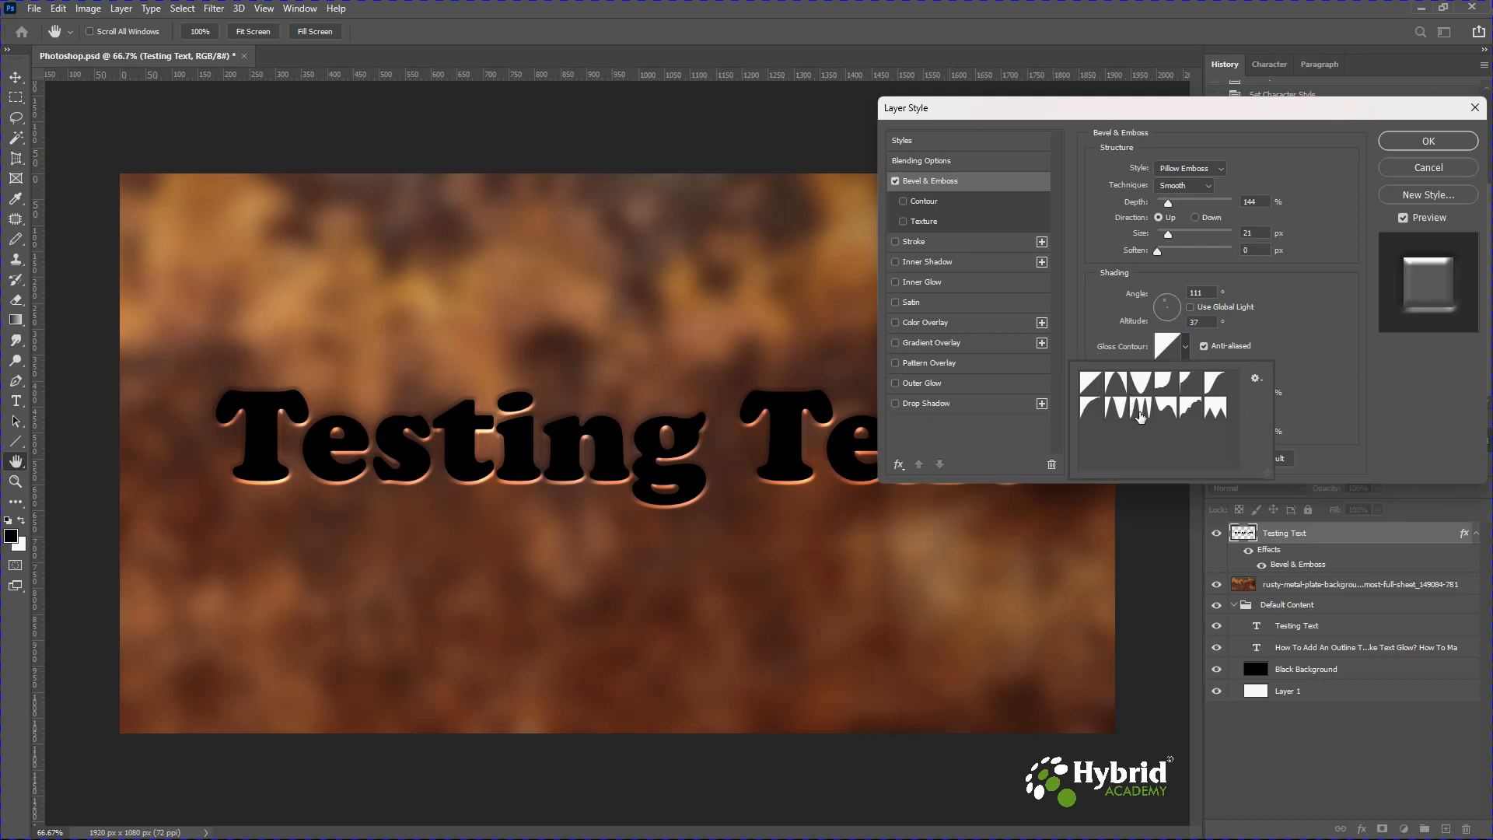
double_click(1140, 416)
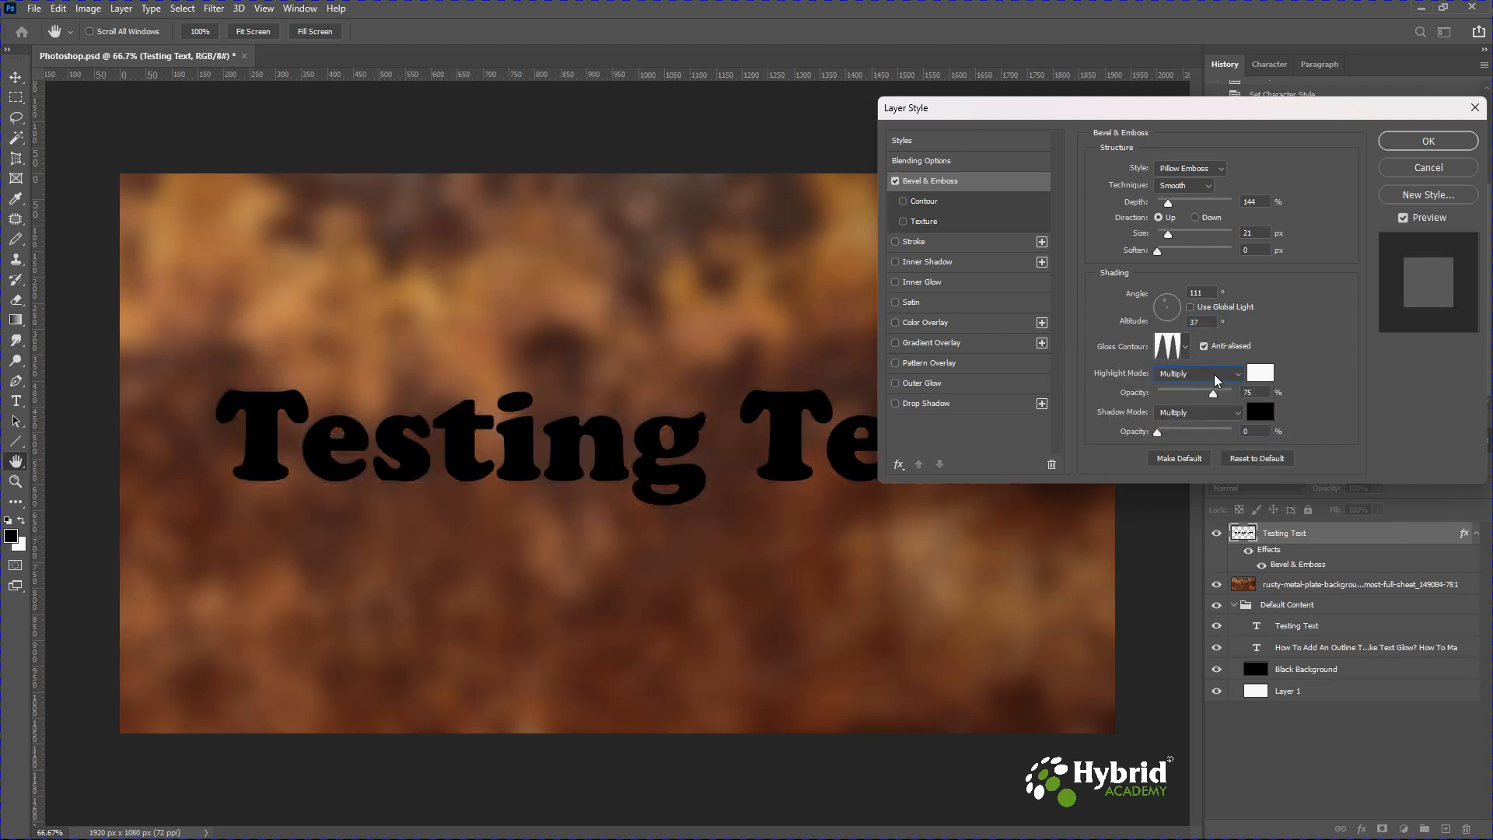
click(1218, 379)
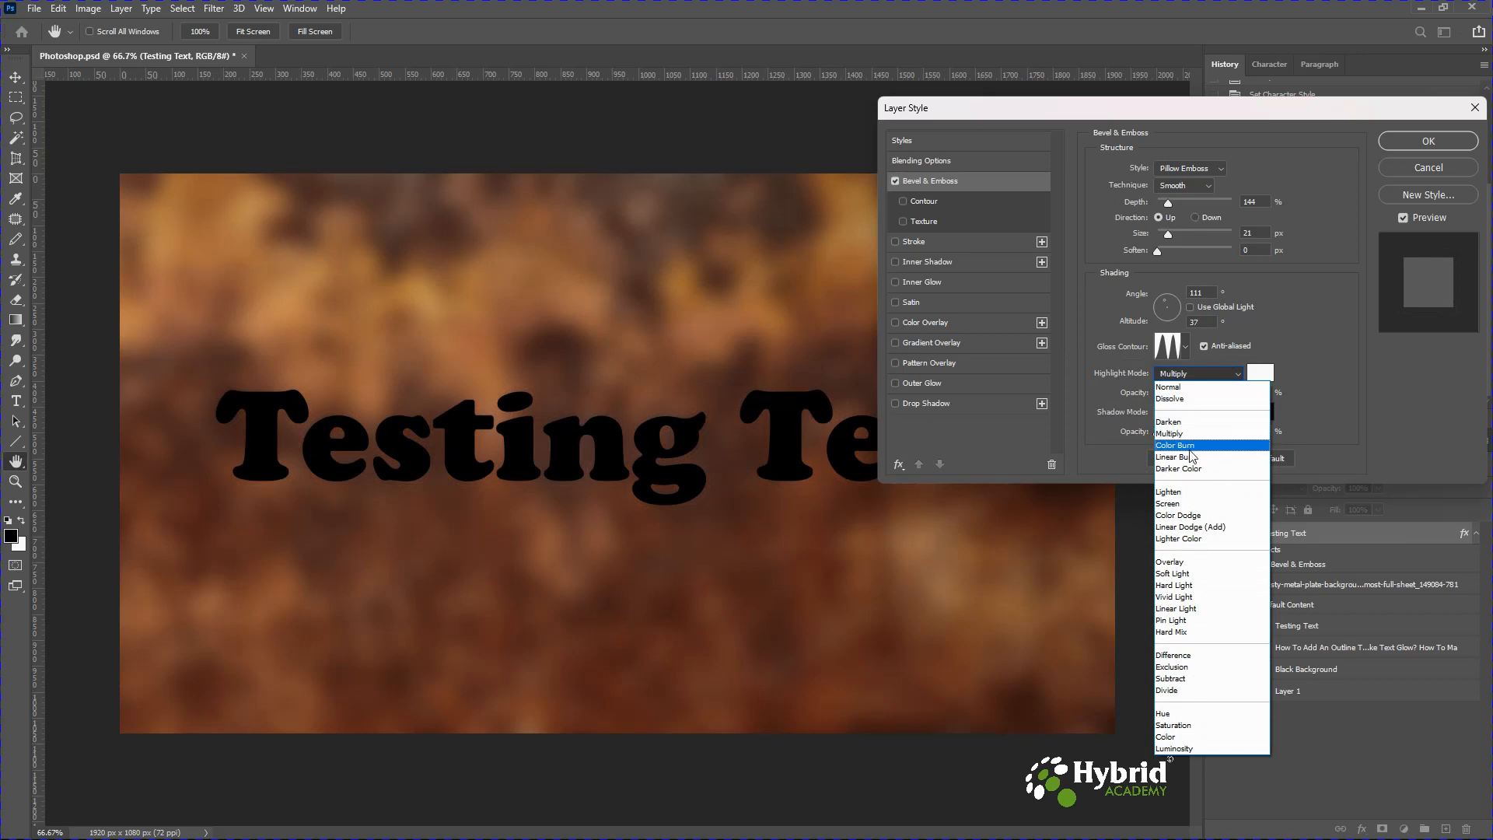
click(1196, 518)
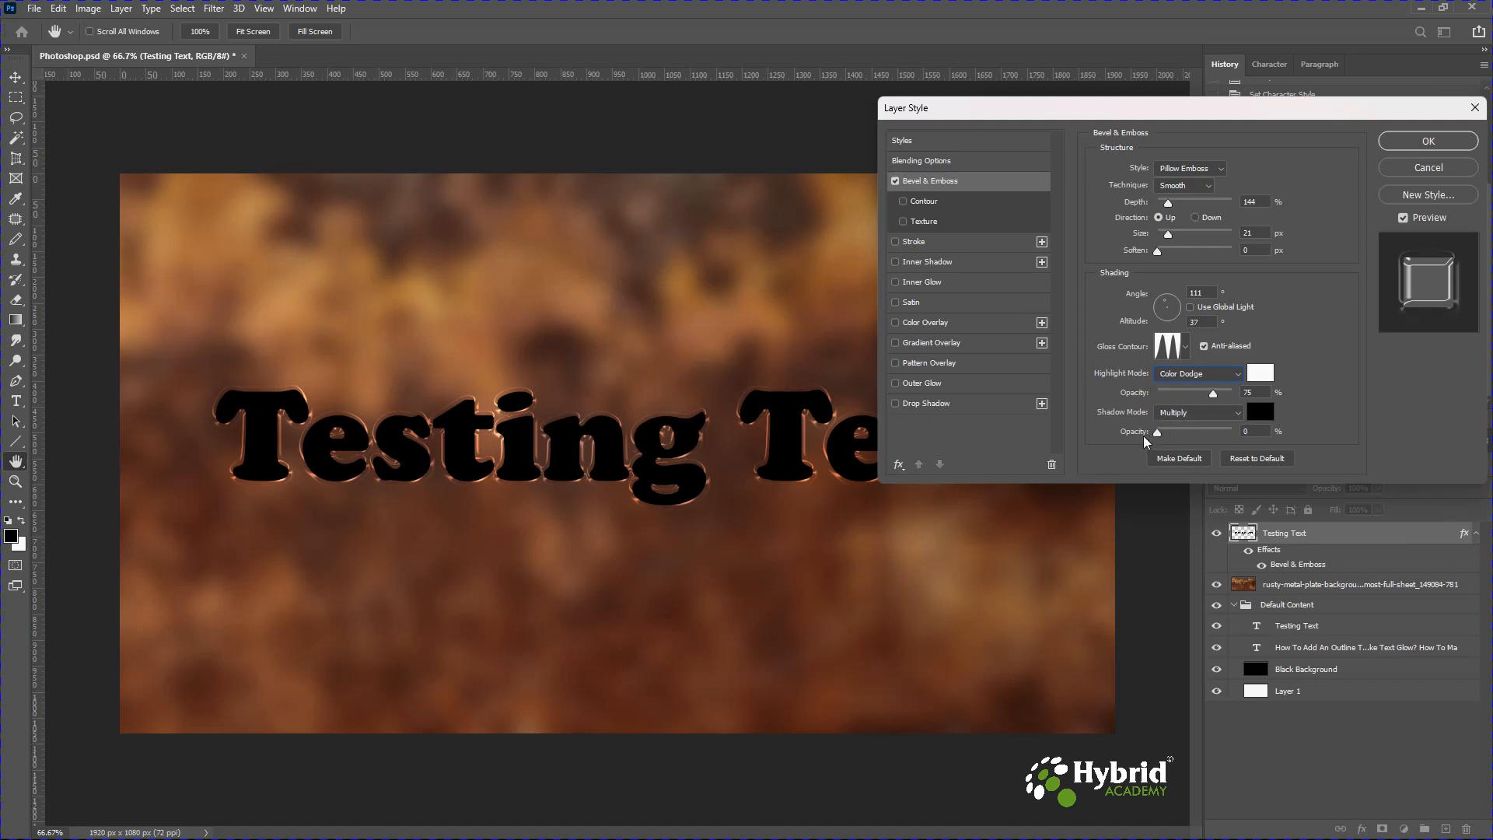
click(1423, 141)
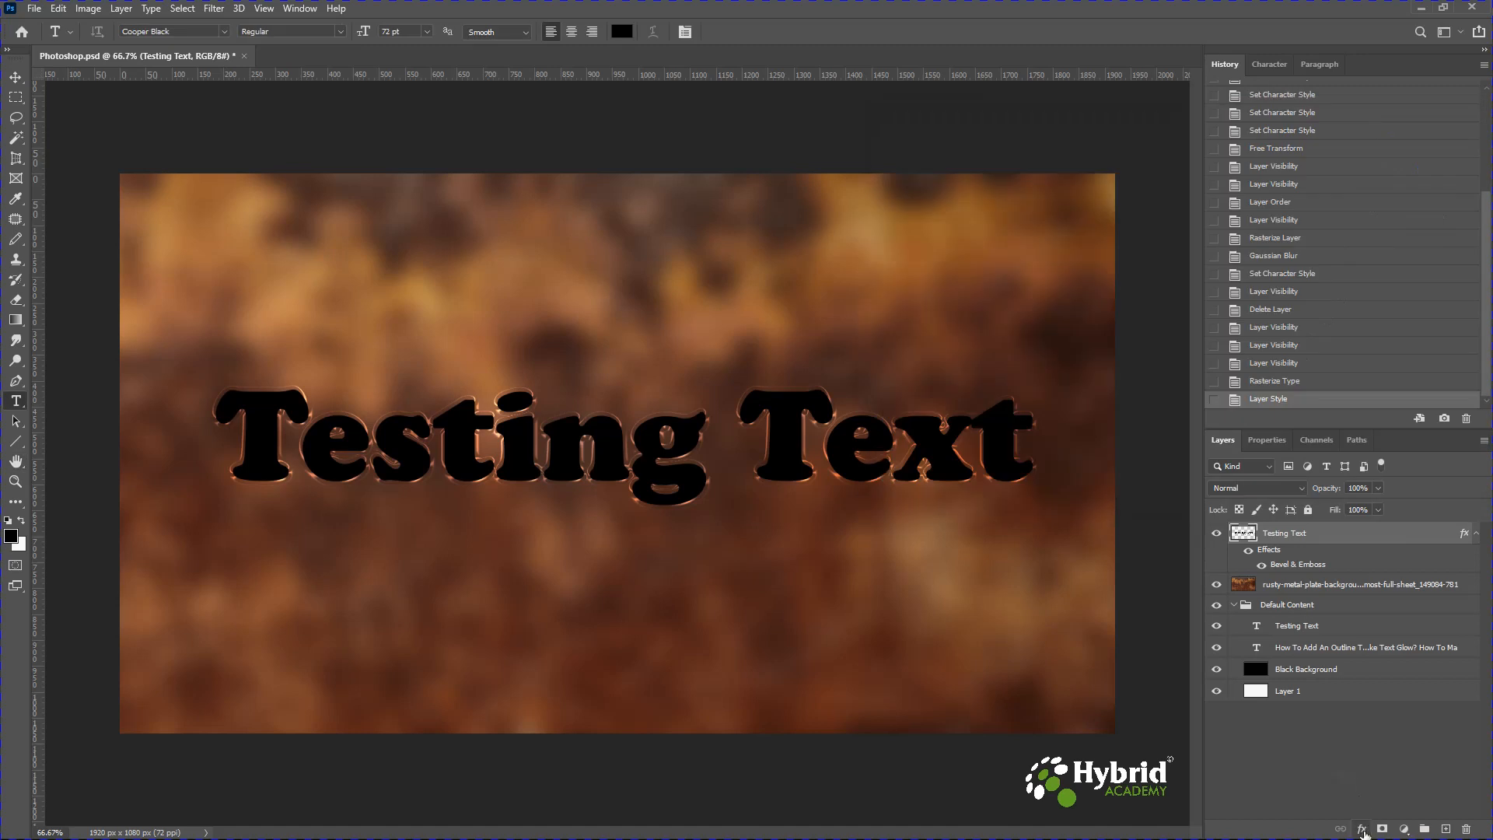
Add a Drop Shadow to the Testing Text layer with 27% opacity and Use Global Light turned off.
click(1362, 830)
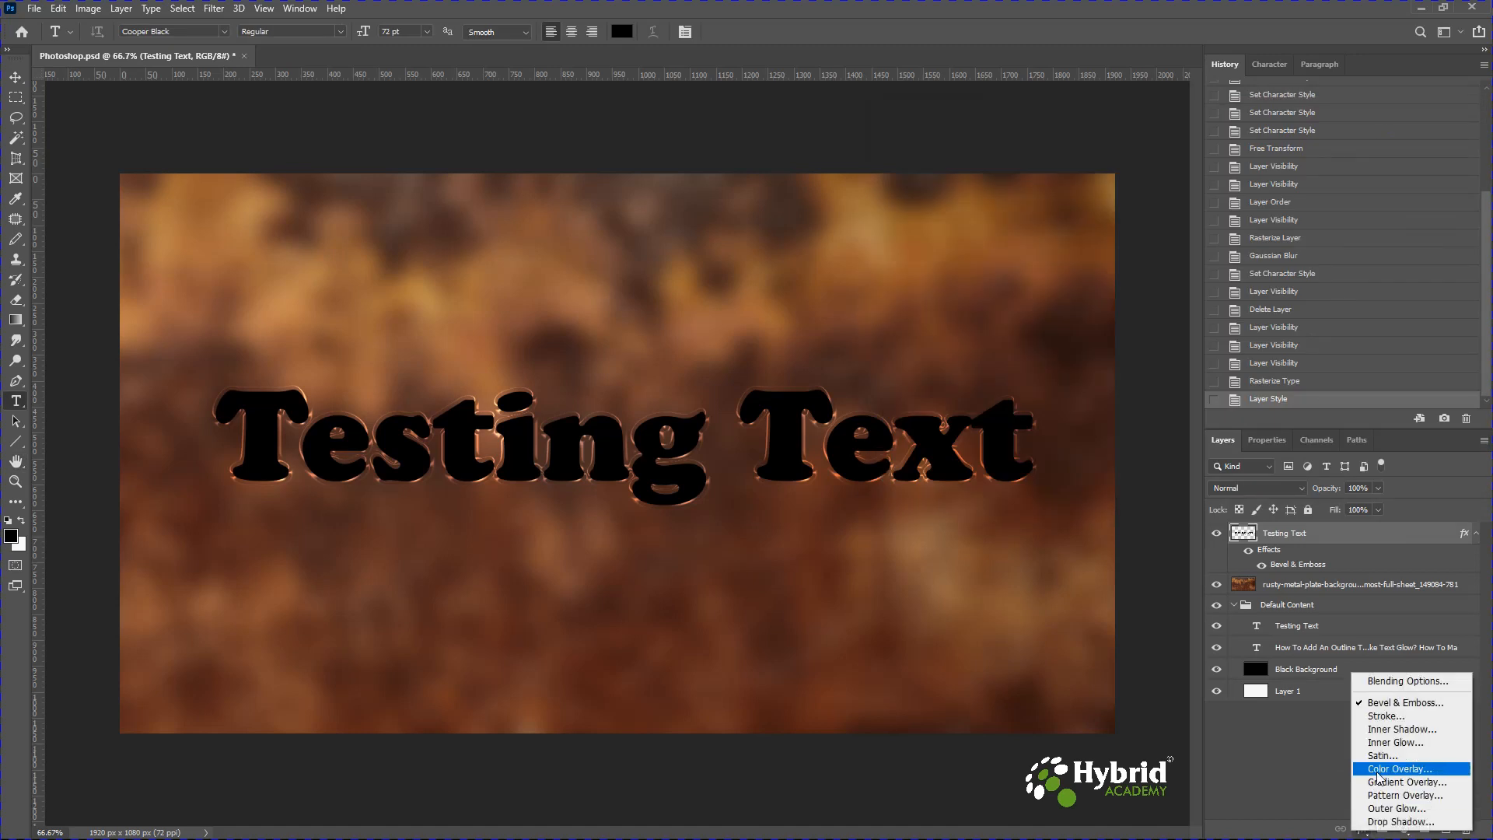
click(1383, 823)
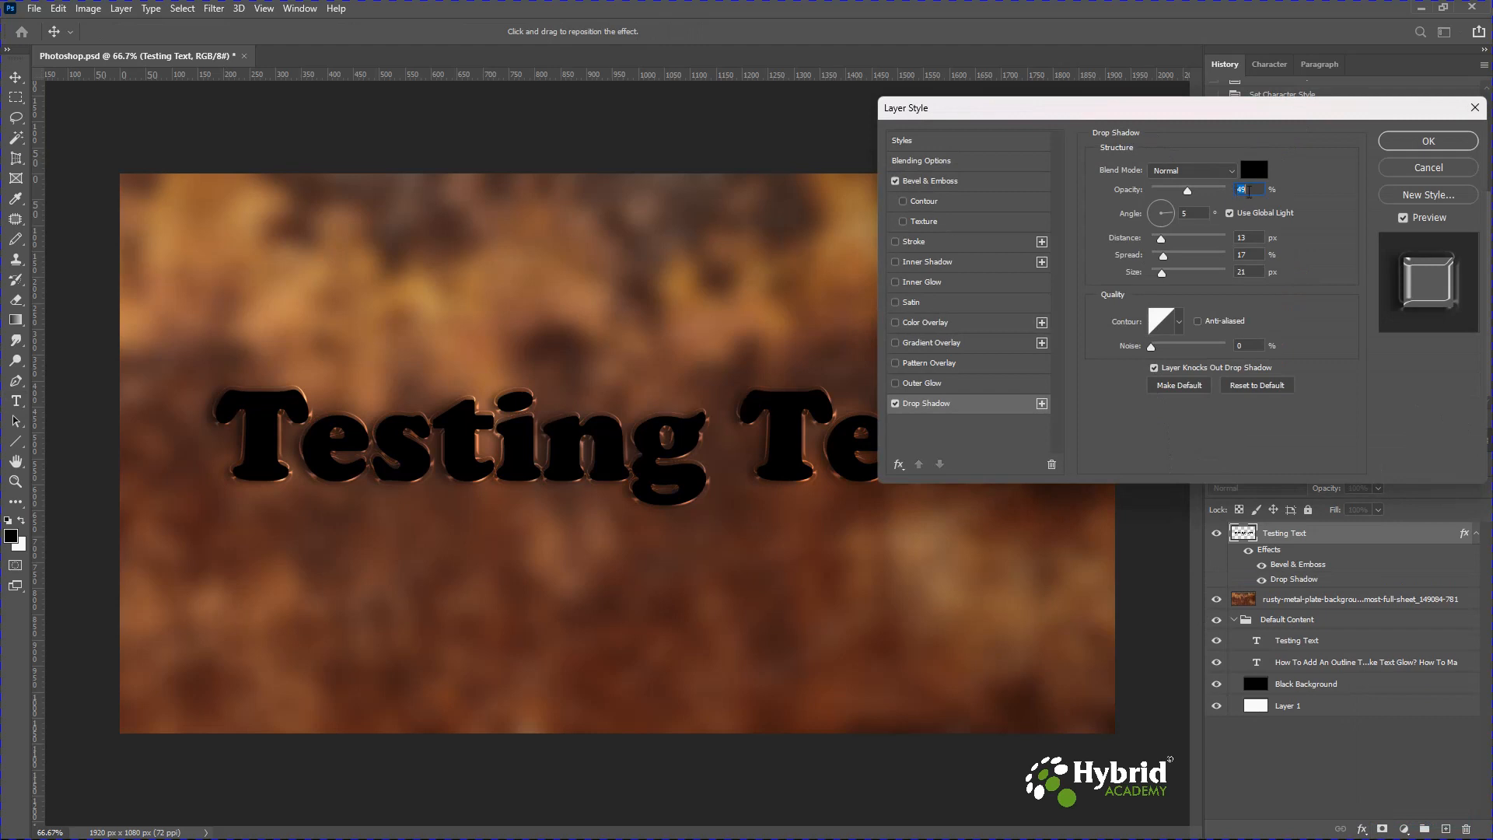
text(27)
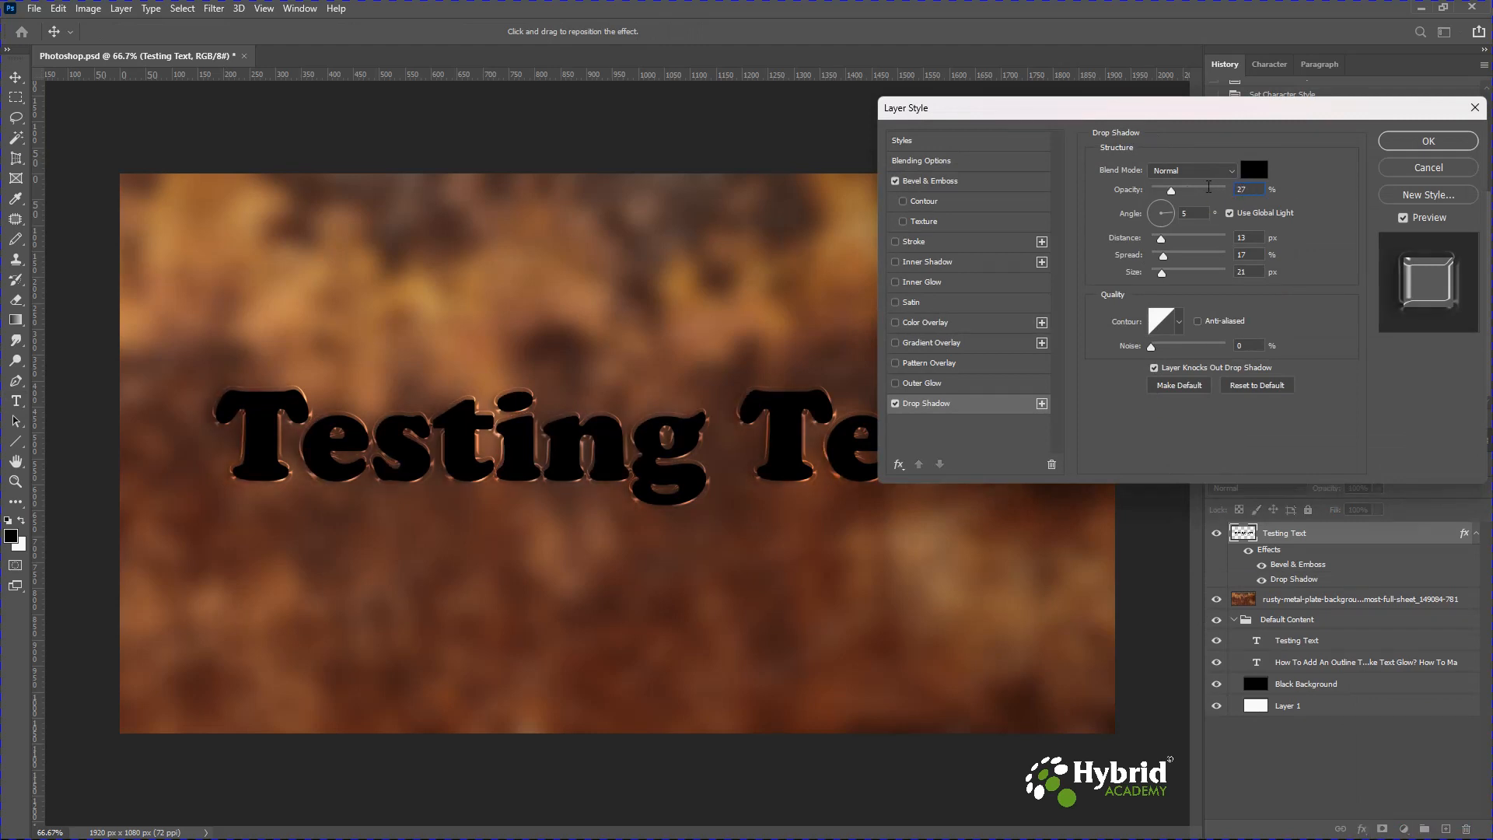
click(1230, 214)
Set the drop shadow angle to 115°, distance to 18 px, spread to 0%, and size to 46 px.
double_click(1190, 213)
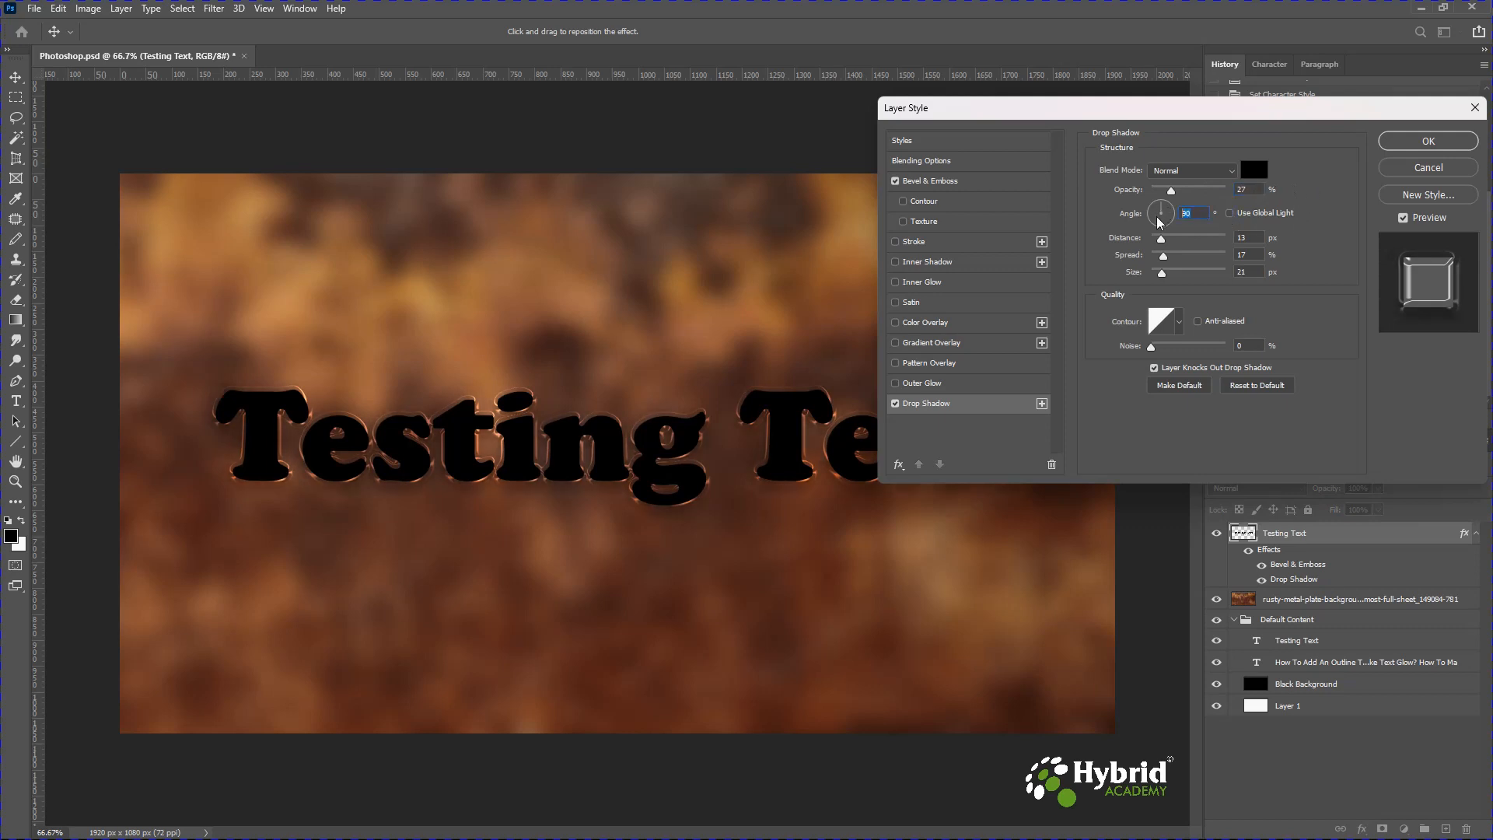
text(115)
key(Tab)
text(18)
drag(1164, 256, 1140, 265)
key(Tab)
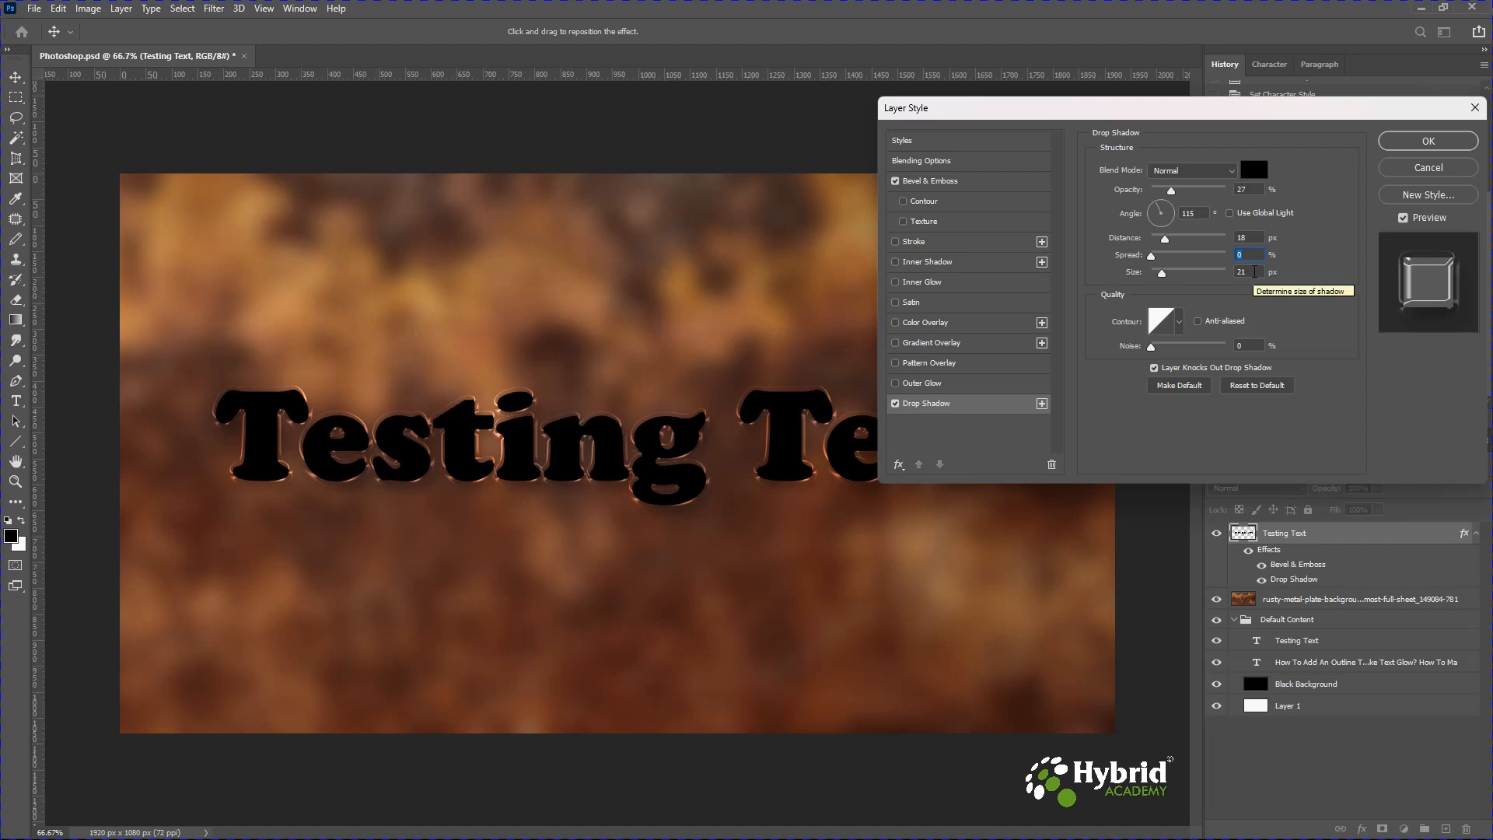
drag(1171, 280, 1175, 283)
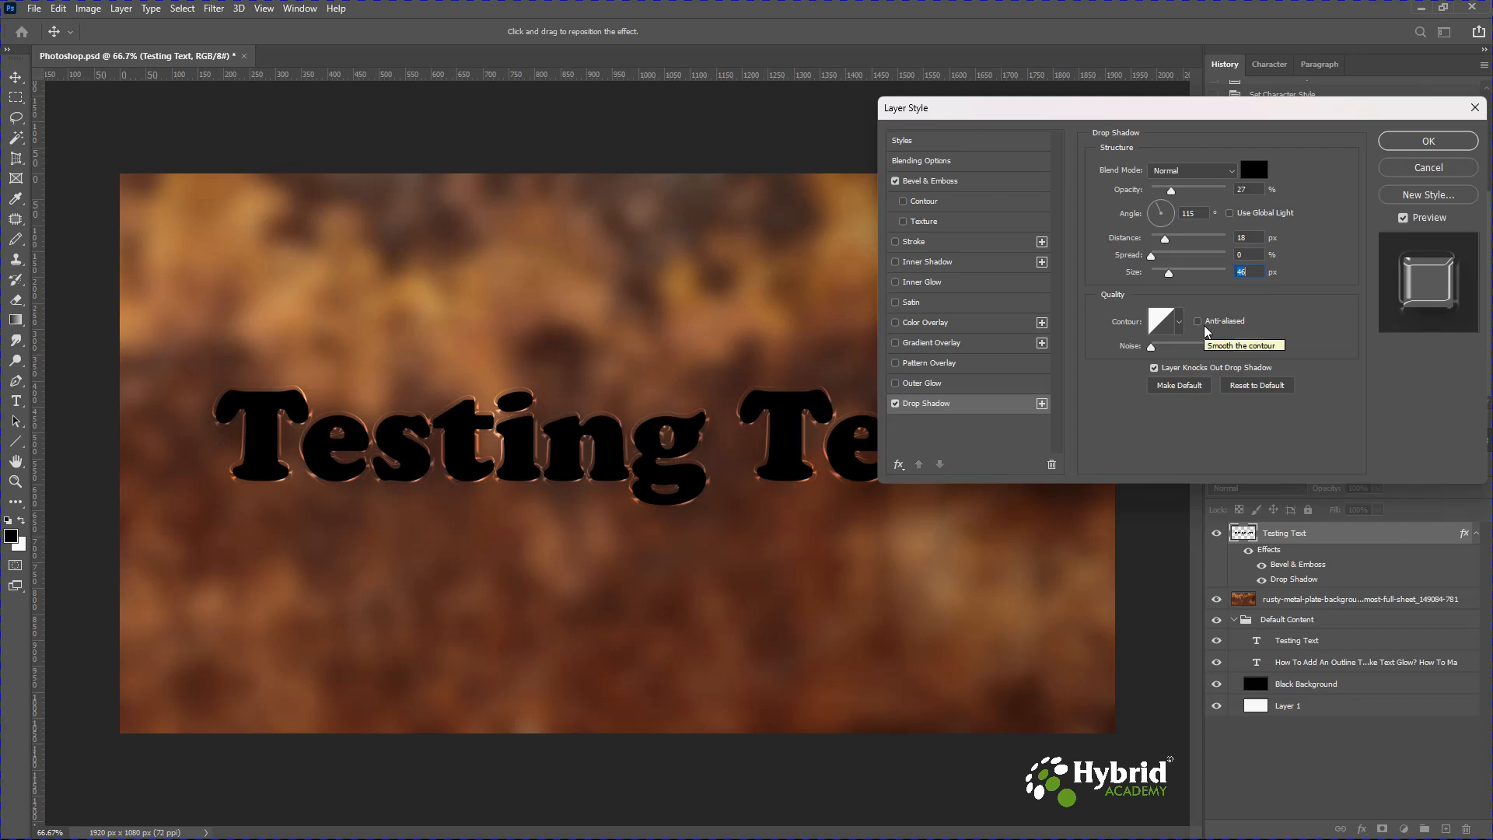
Choose a peaked contour for the drop shadow and confirm the layer style.
click(1178, 321)
click(1211, 389)
click(1295, 315)
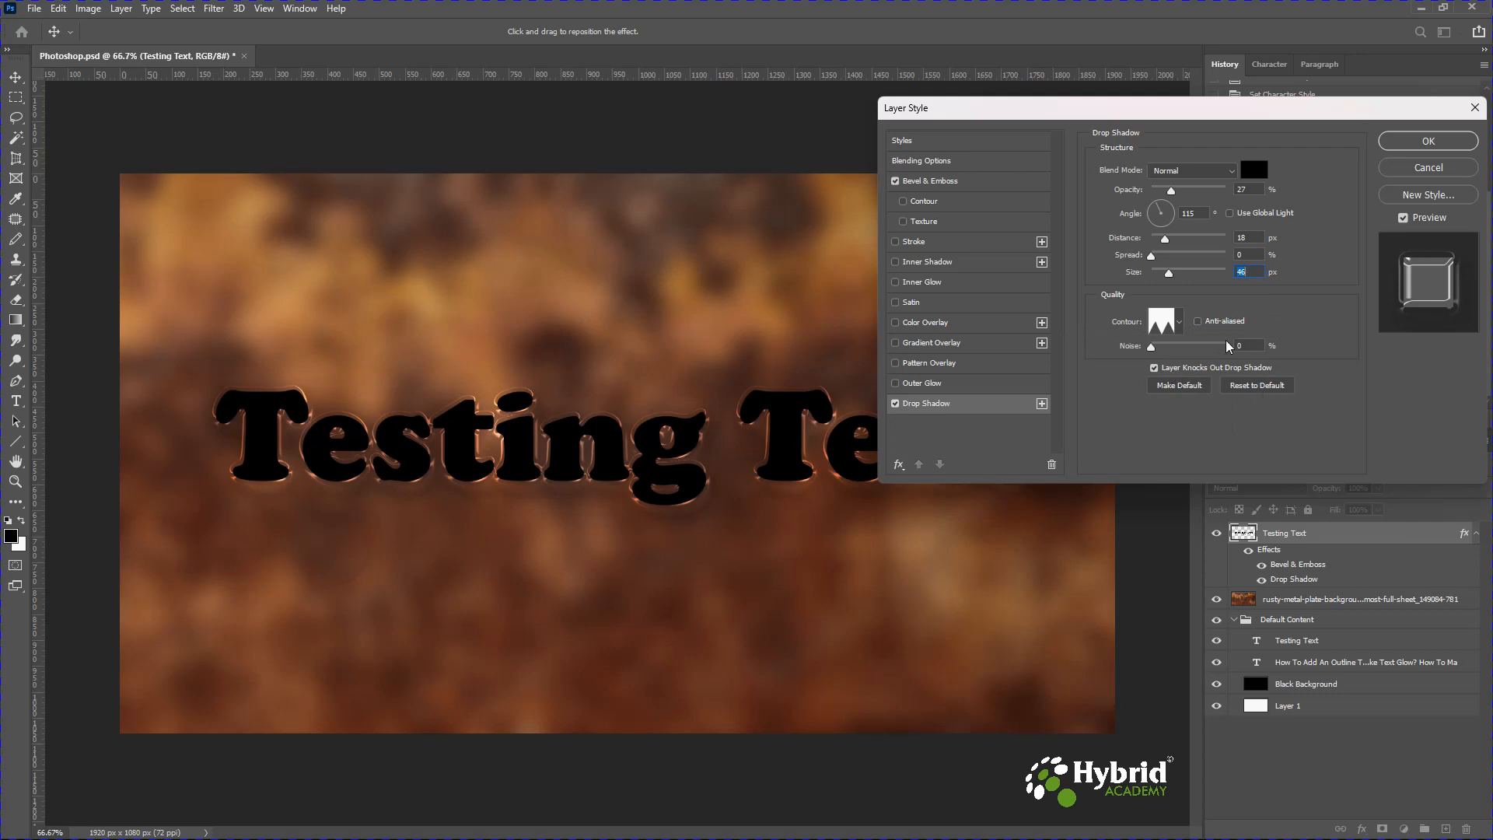
click(1408, 142)
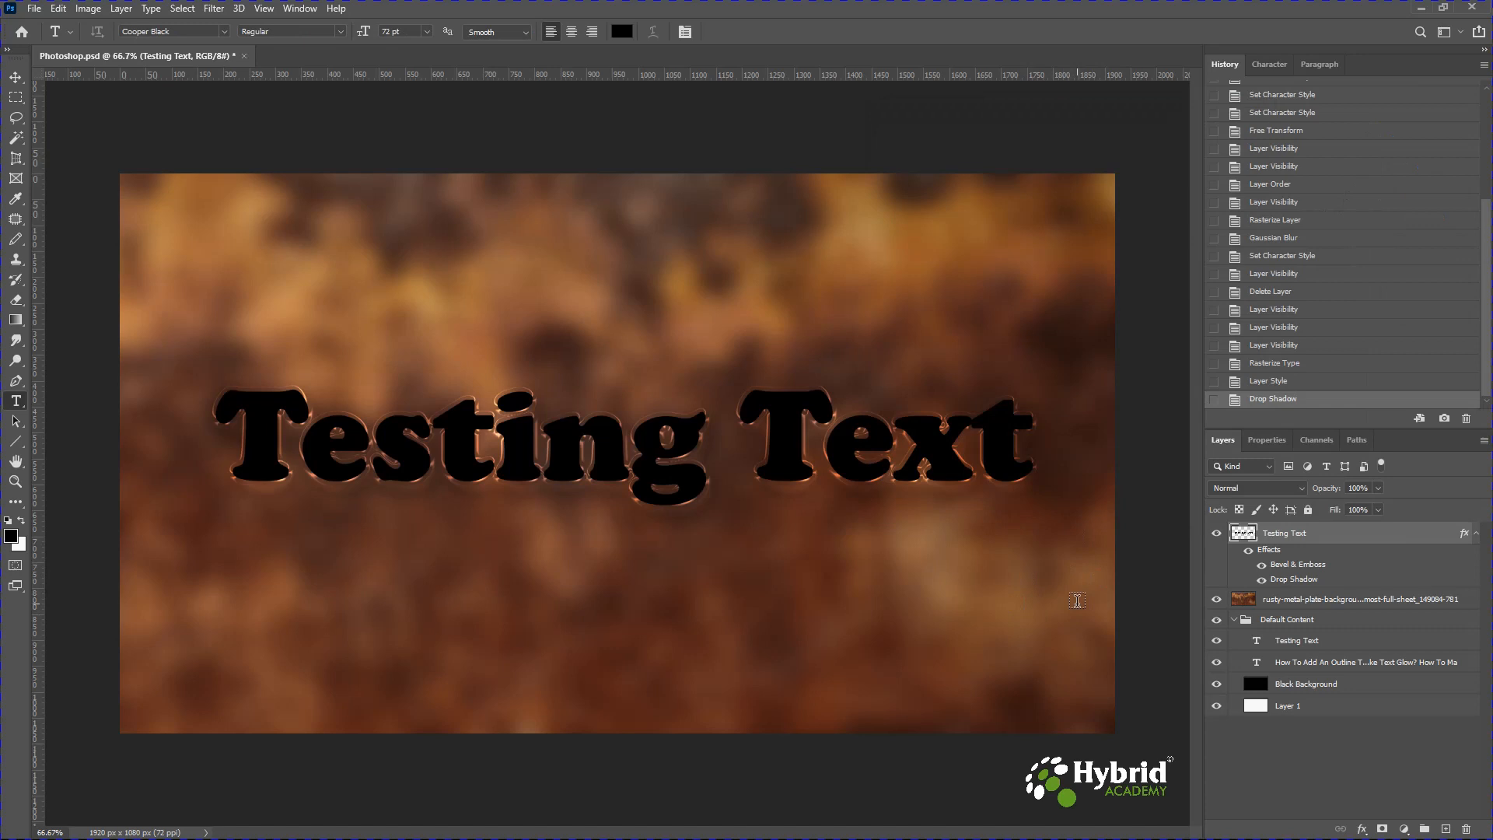
Duplicate the Testing Text layer.
key(ctrl+j)
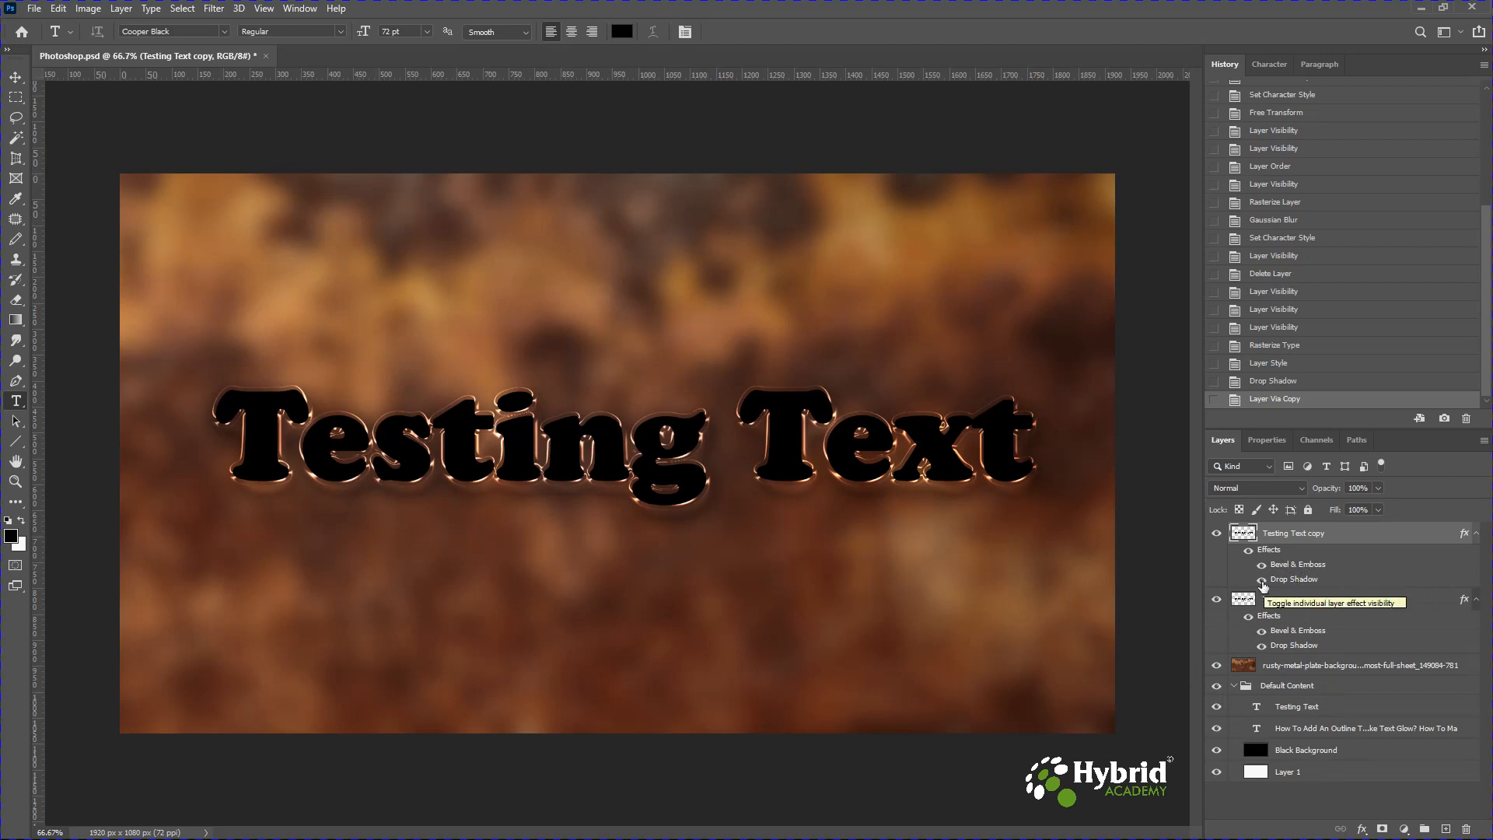
click(1261, 581)
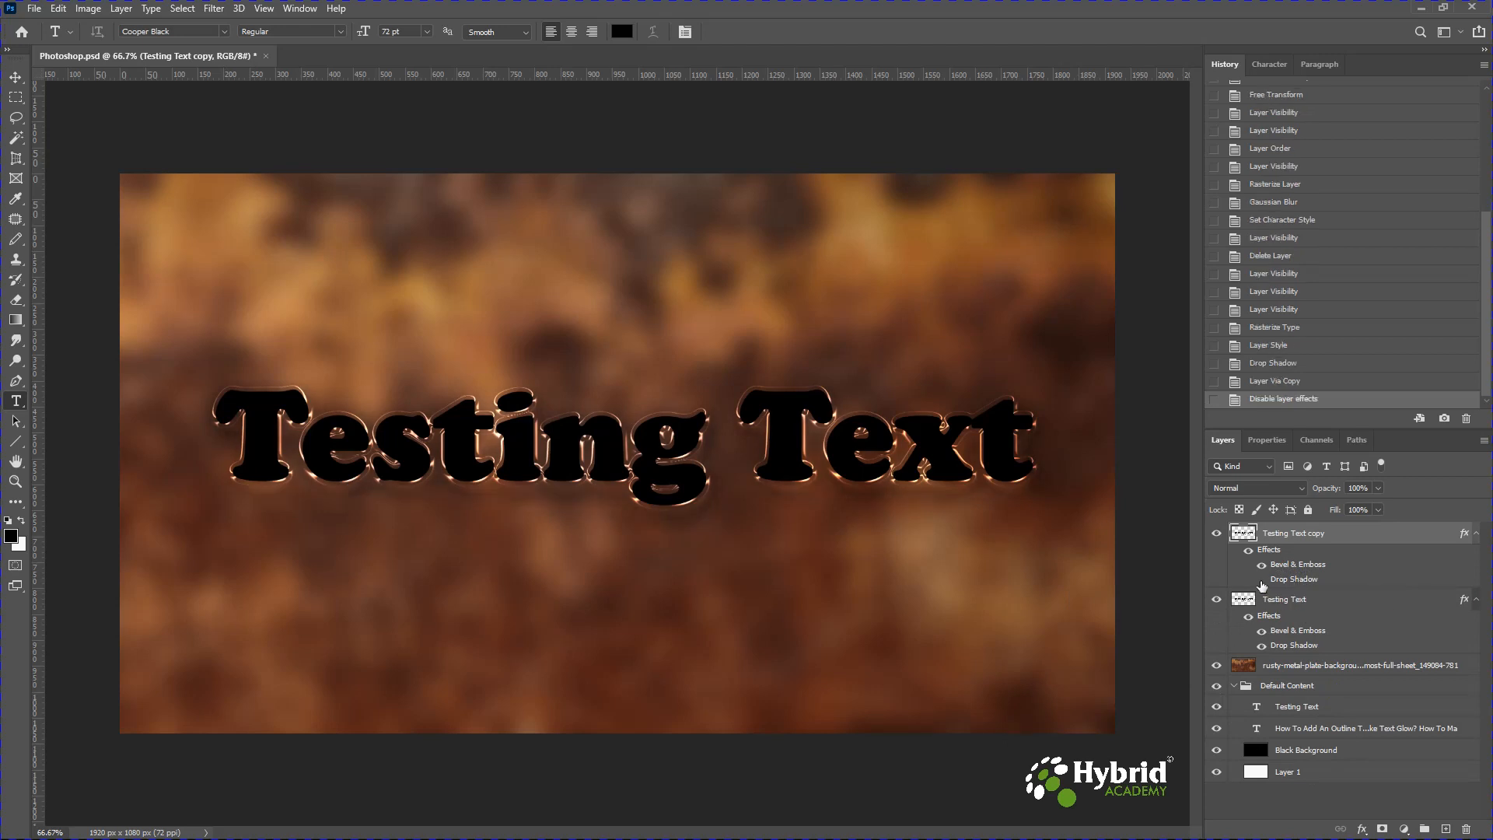
click(1262, 580)
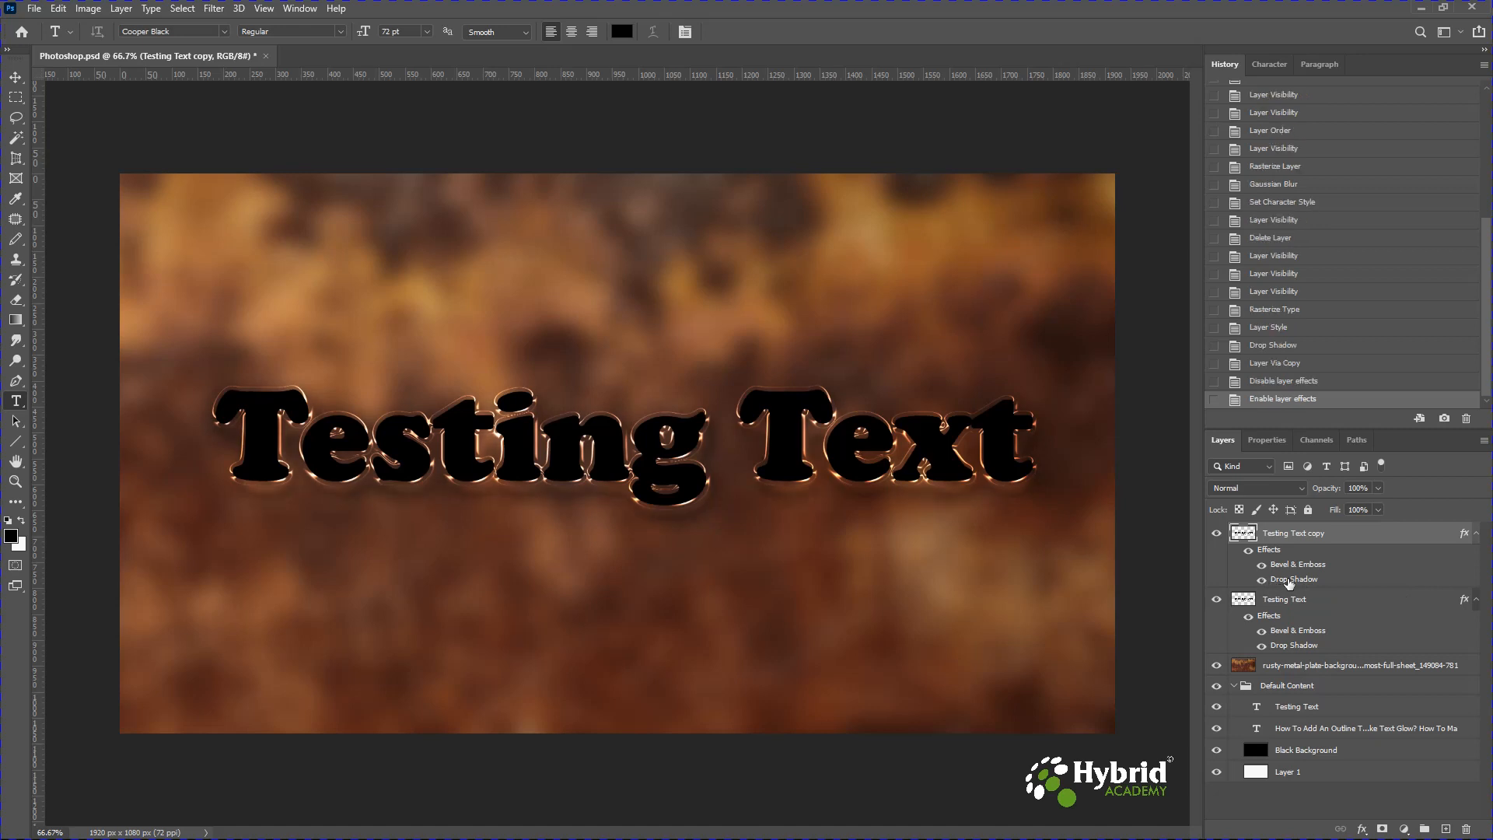
right_click(1289, 582)
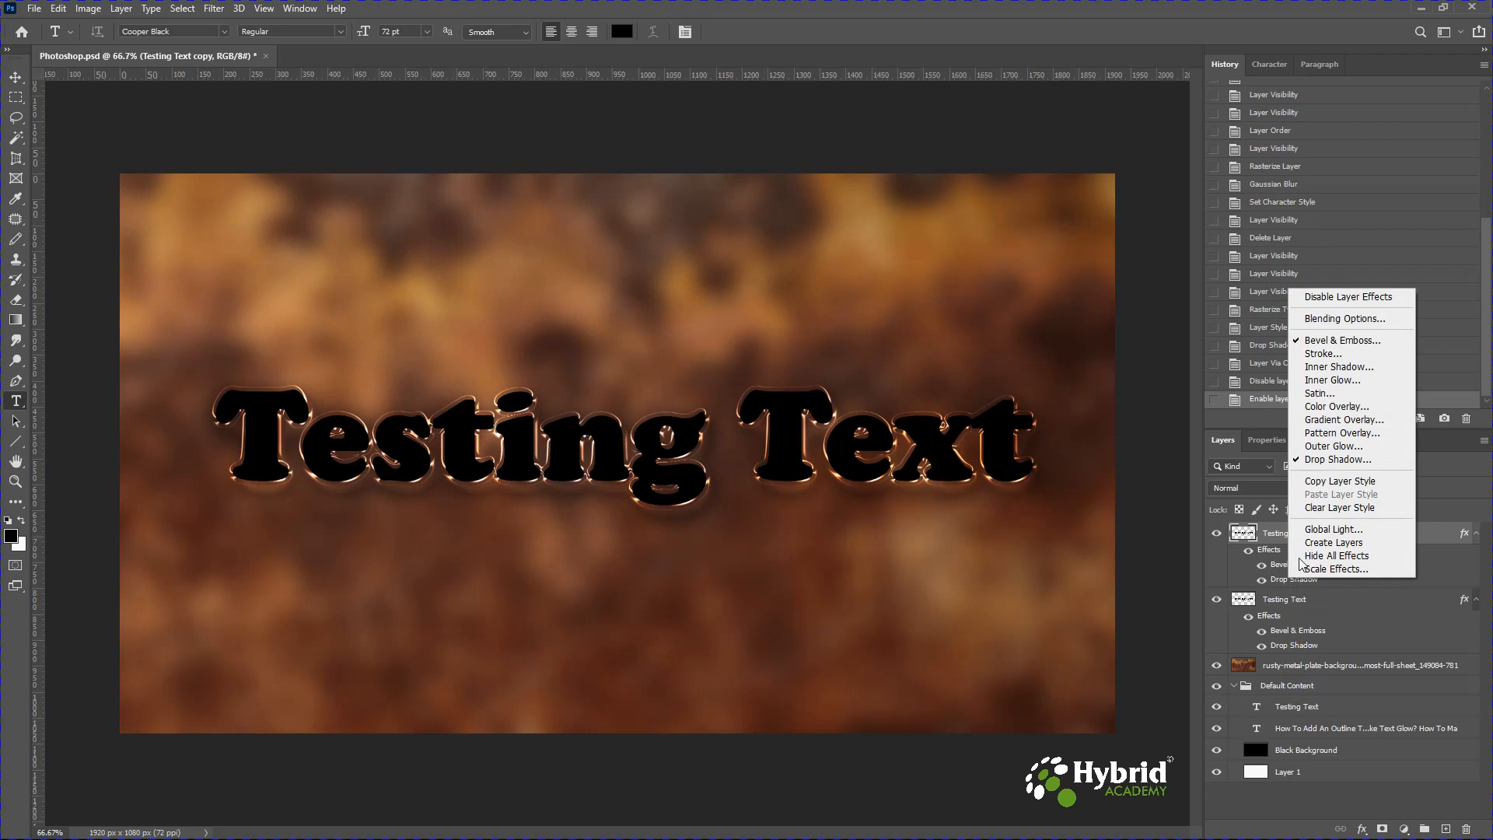
click(1329, 460)
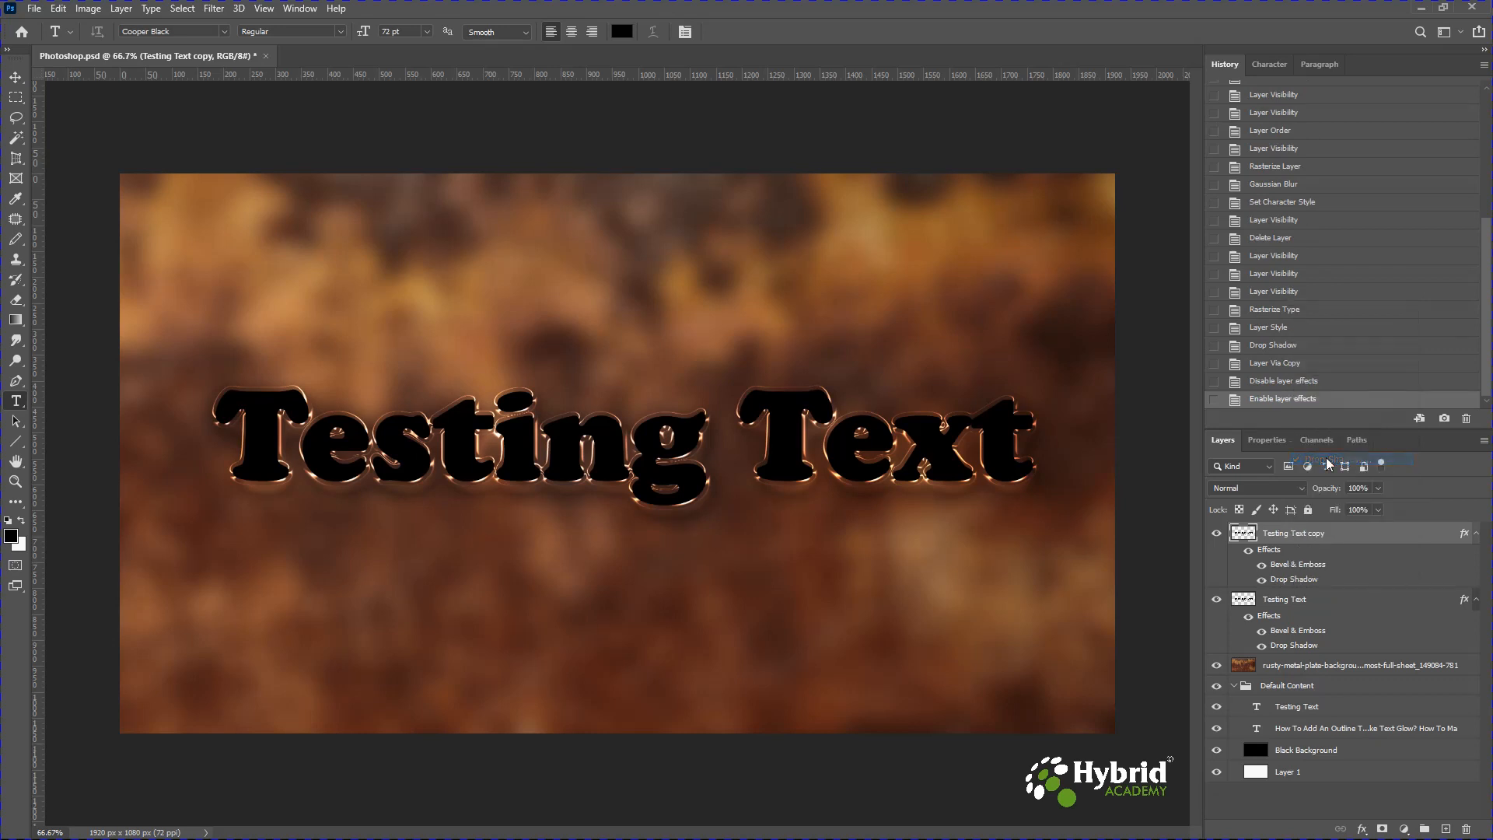
double_click(1272, 580)
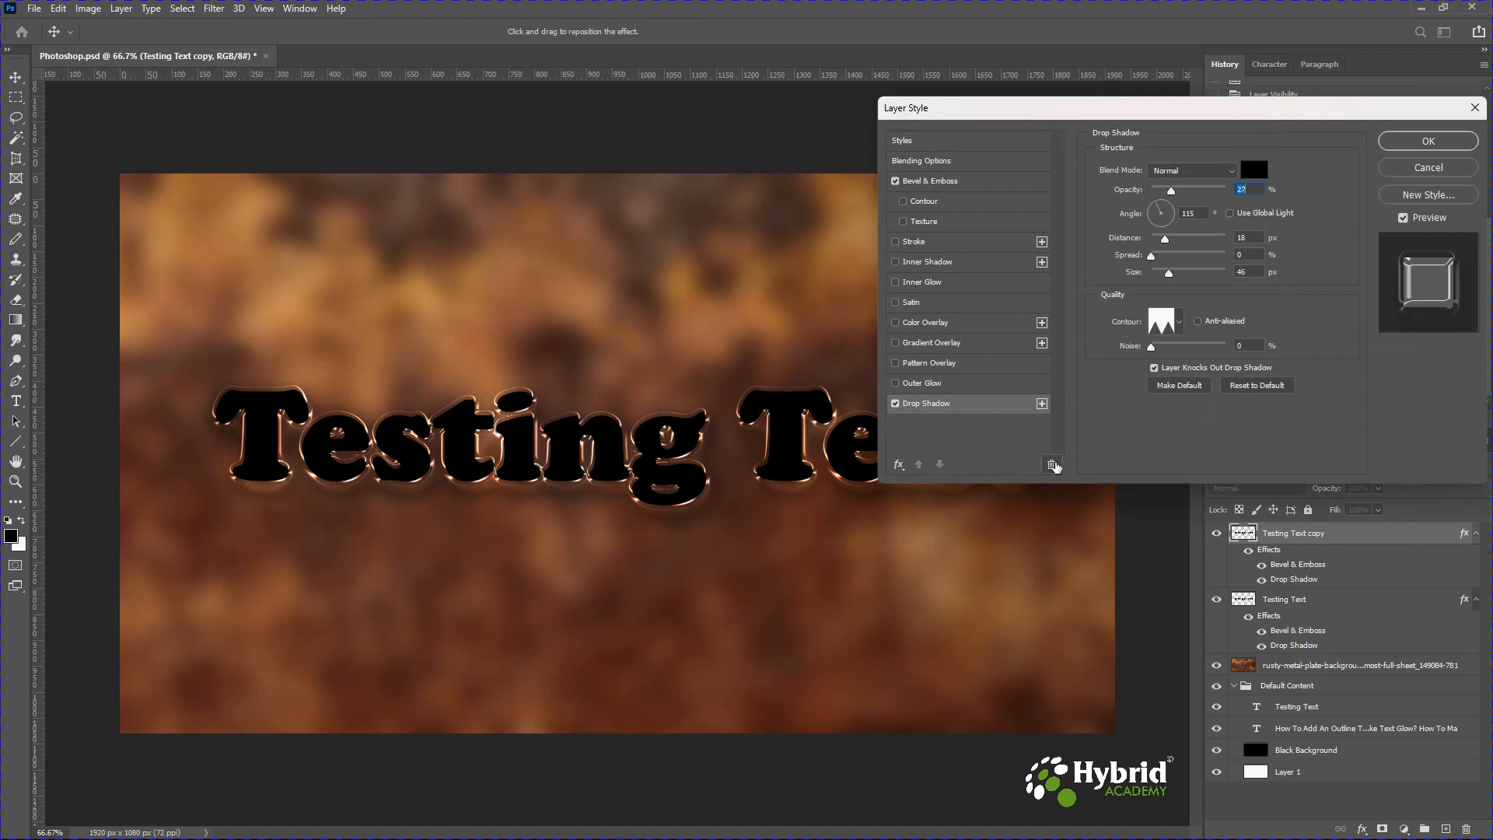
click(1429, 168)
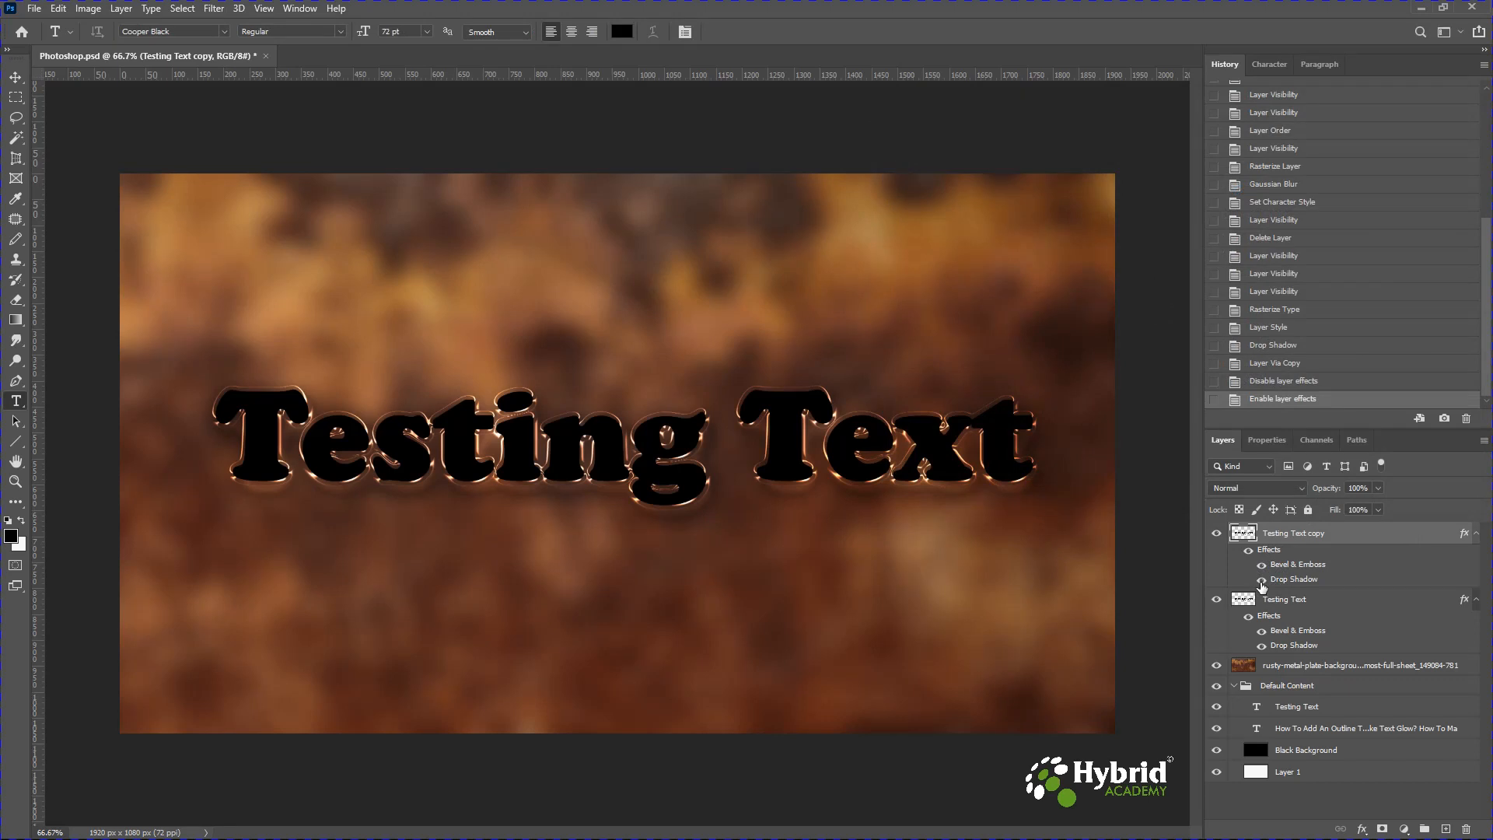
Hide the copy's Drop Shadow effect and switch its Bevel & Emboss style to Inner Bevel.
click(1262, 581)
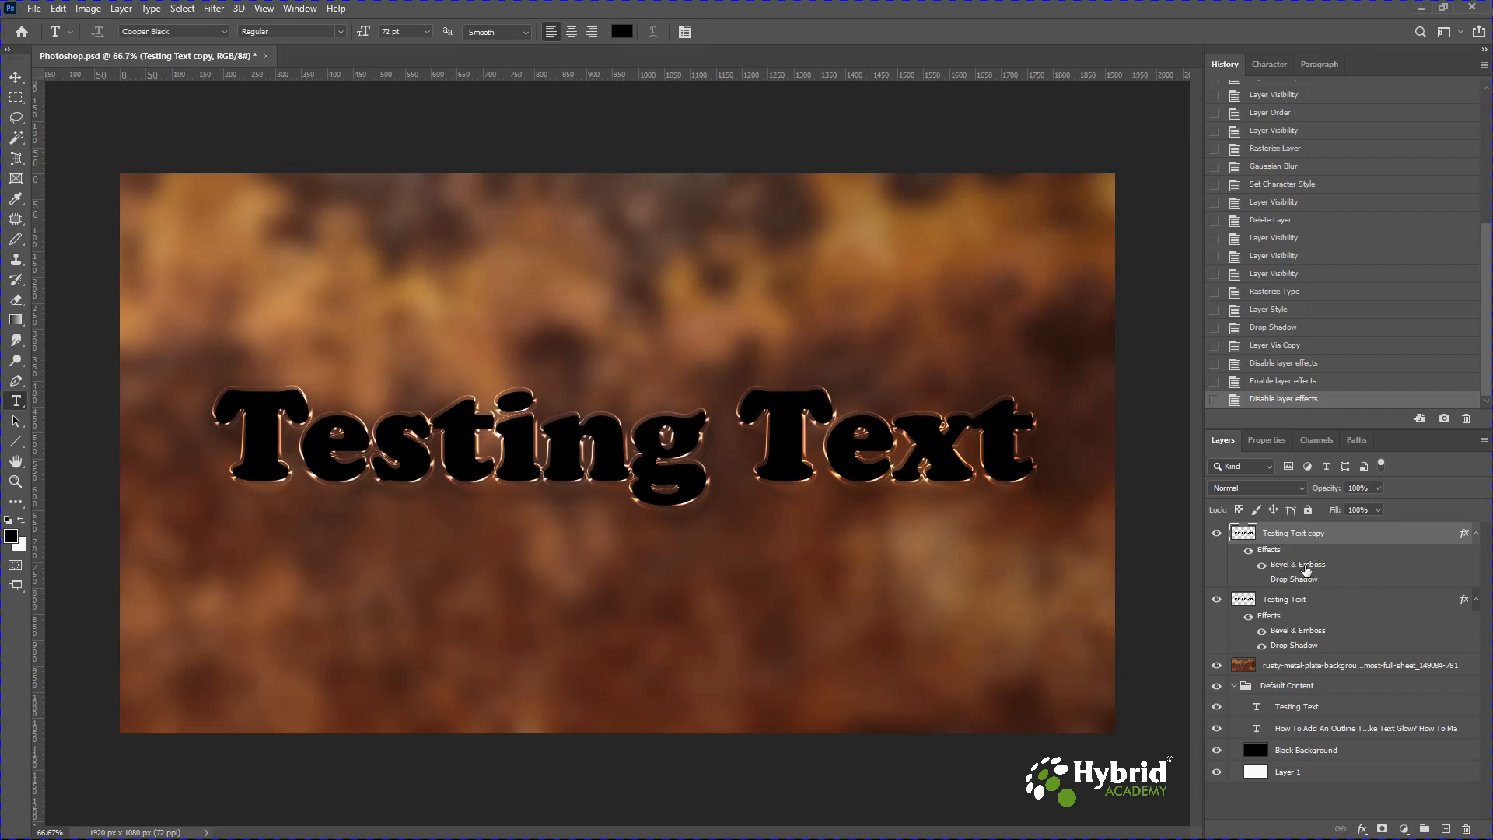
double_click(1306, 570)
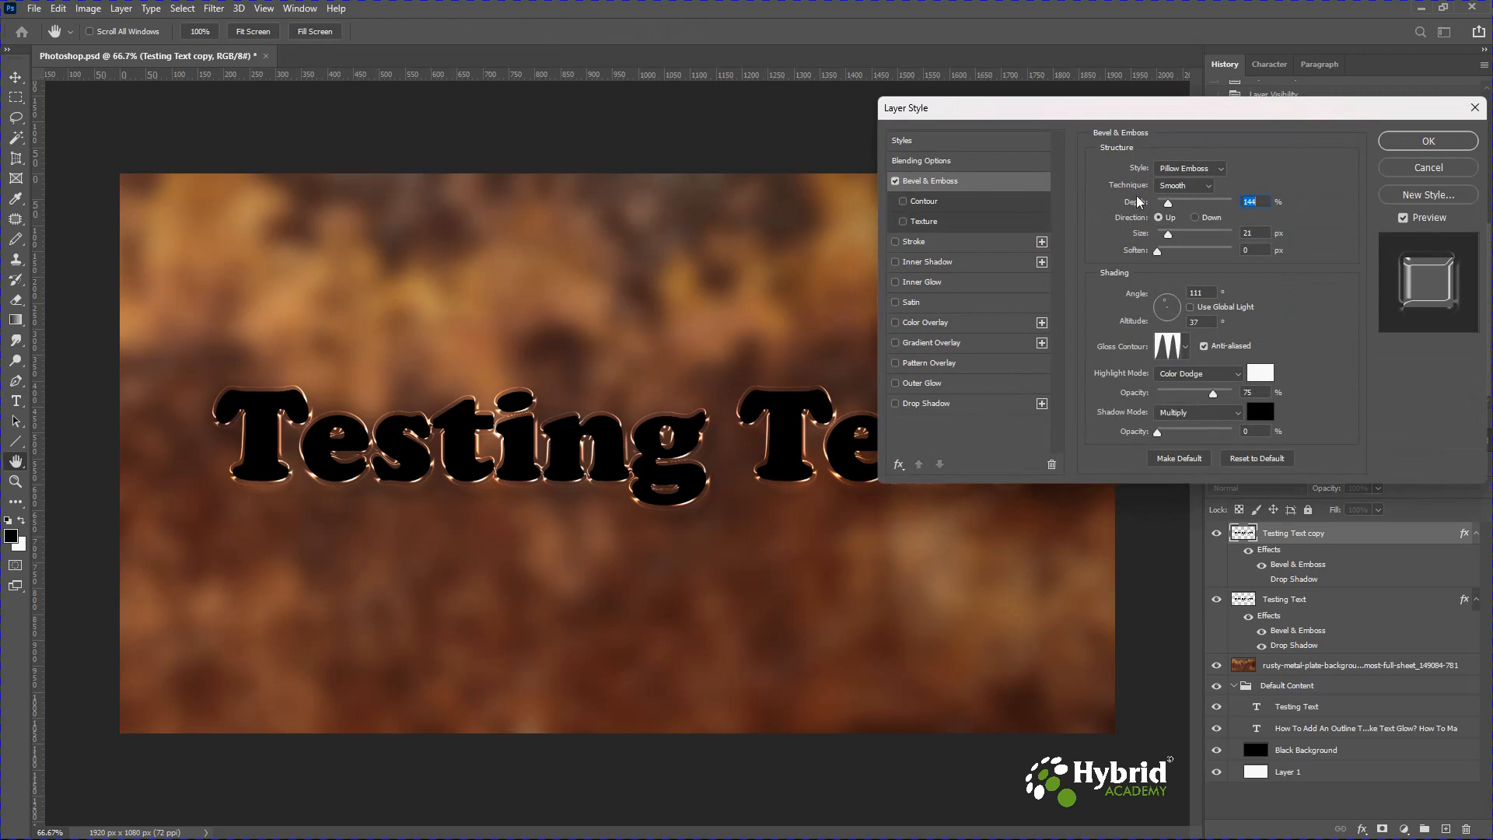
click(1183, 170)
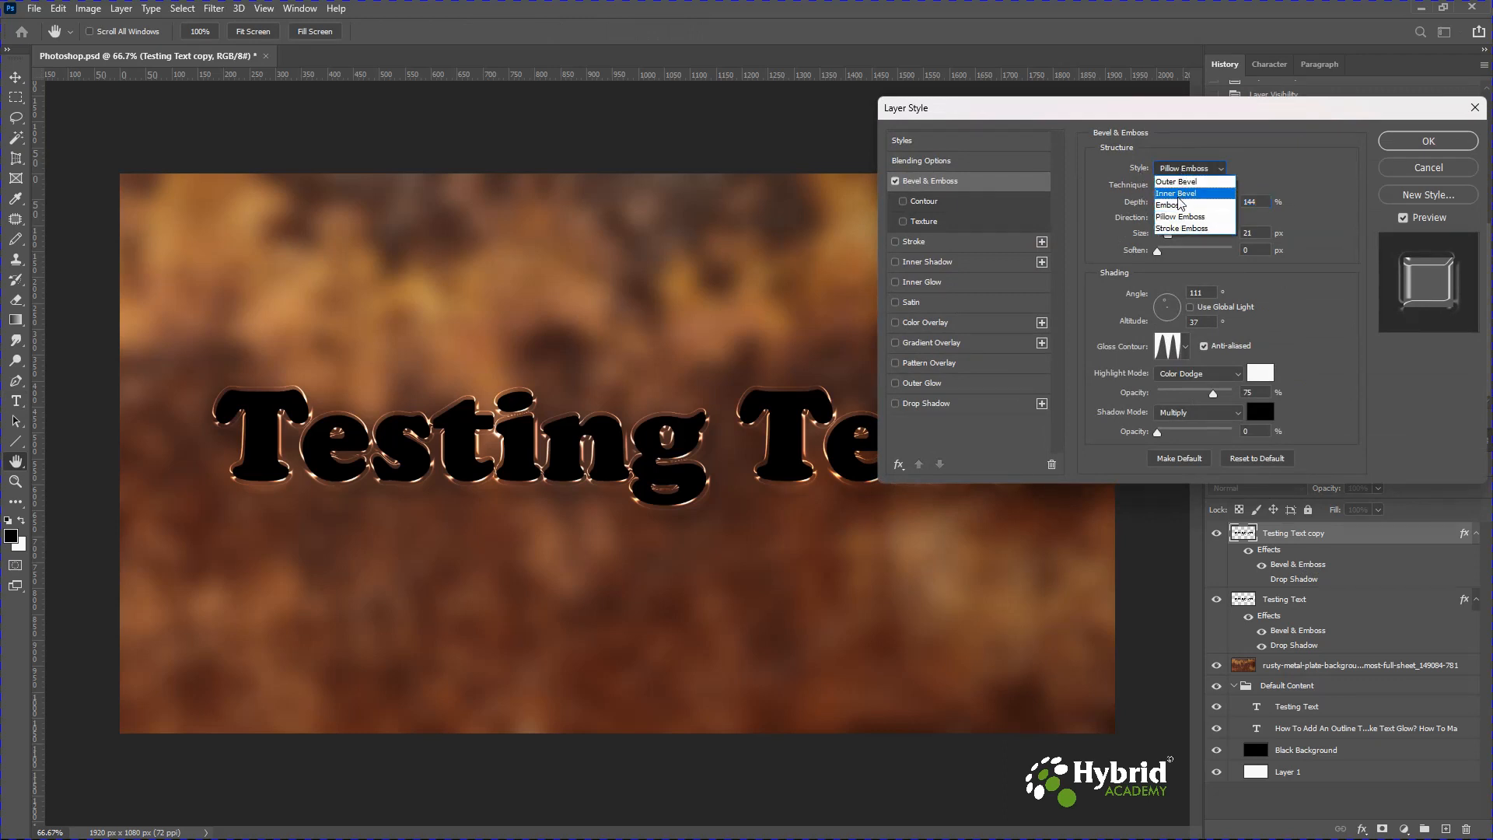
click(1180, 195)
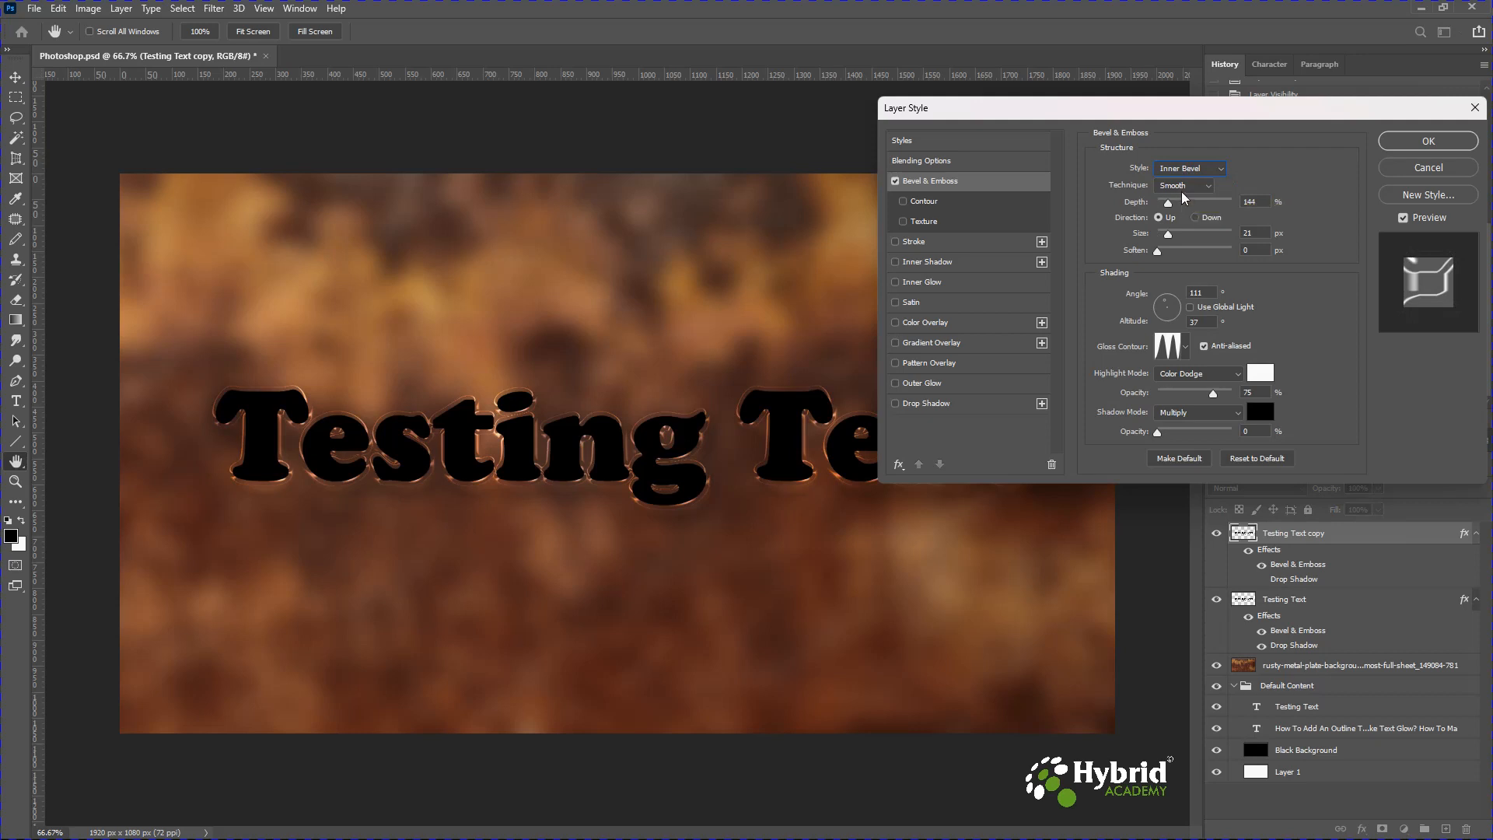
Set the copy's bevel depth to 1000%, size to 32 px, and shading angle to 107°.
drag(1169, 203, 1237, 212)
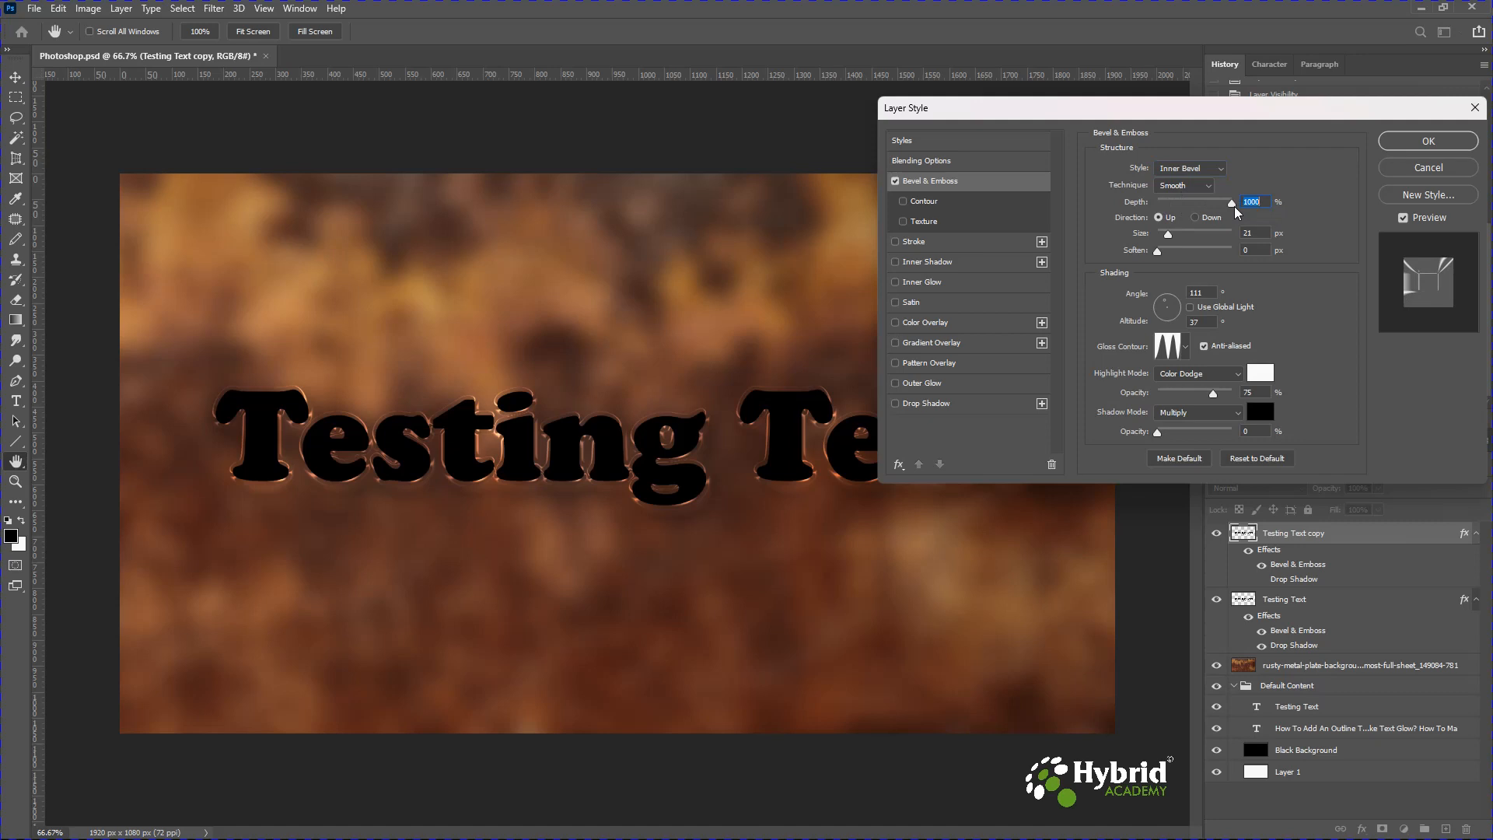
key(Tab)
text(32)
key(Tab)
key(Tab)
text(107)
Set the copy's bevel altitude to 29° and choose a different gloss contour.
drag(1201, 322, 1177, 330)
text(29)
click(1186, 348)
click(1119, 384)
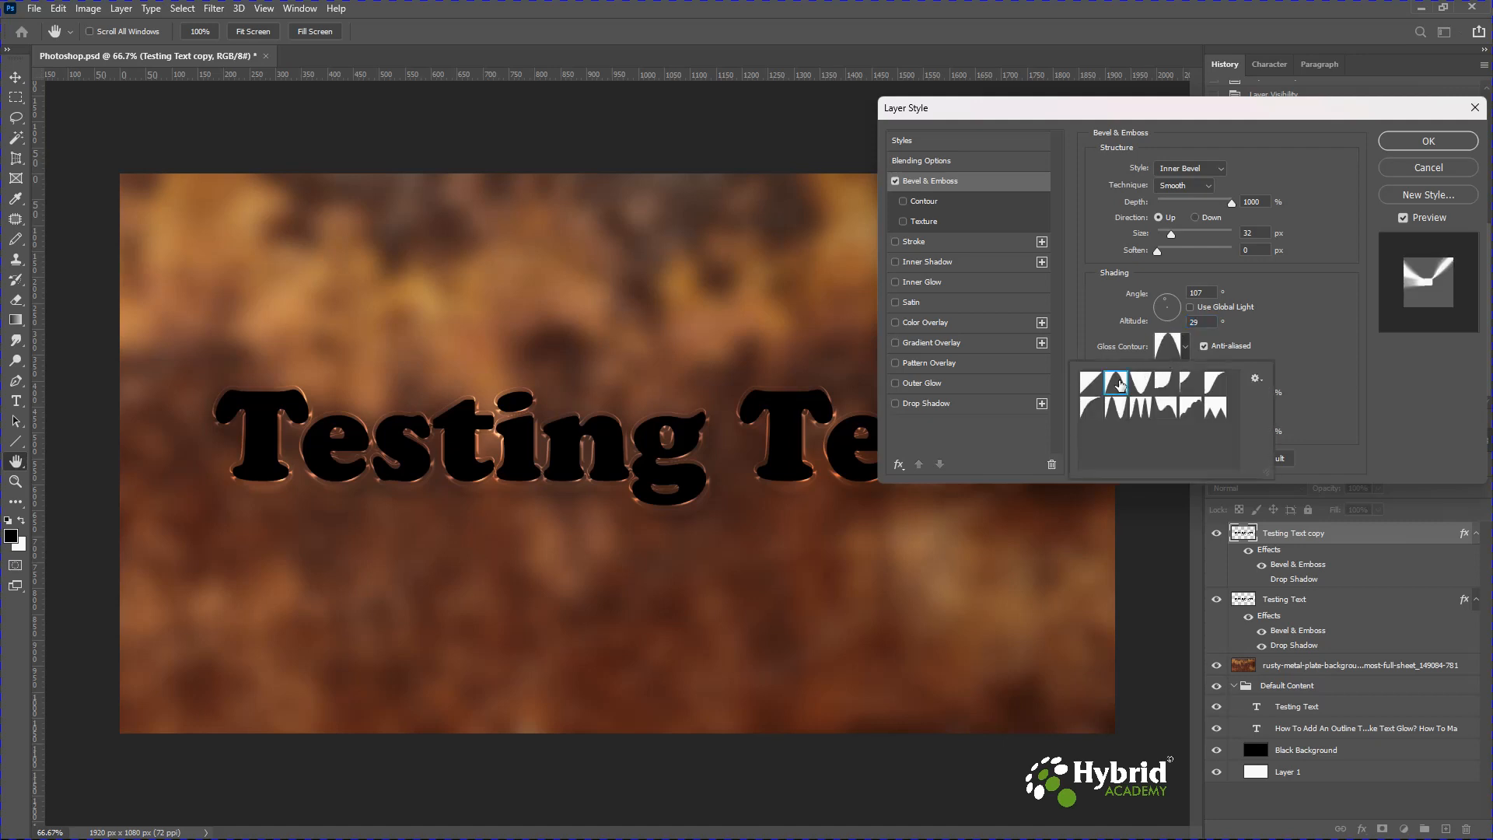
click(1307, 355)
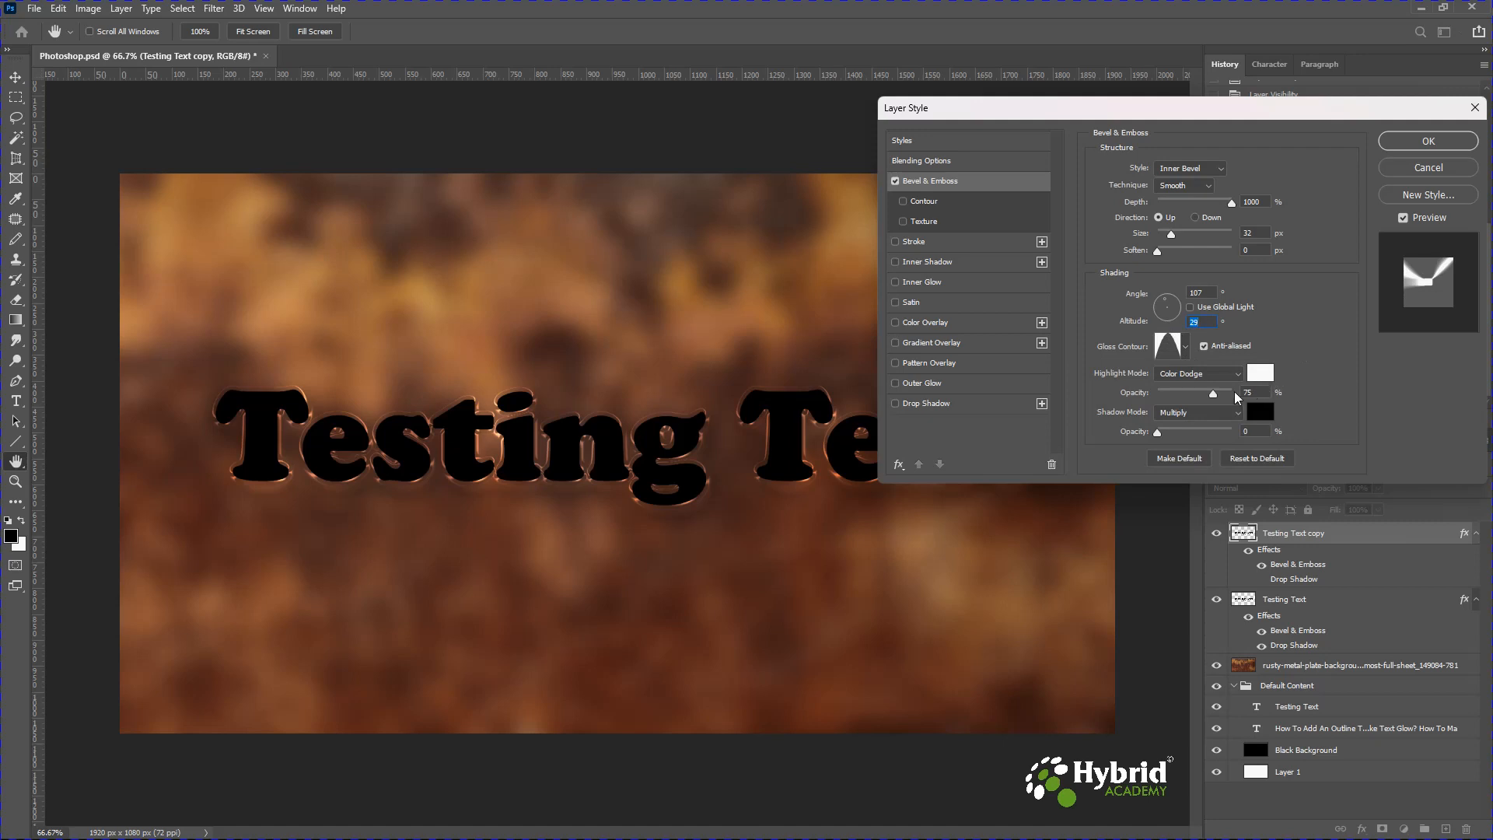
Change the bevel's highlight mode to Screen and confirm the layer style.
click(1209, 372)
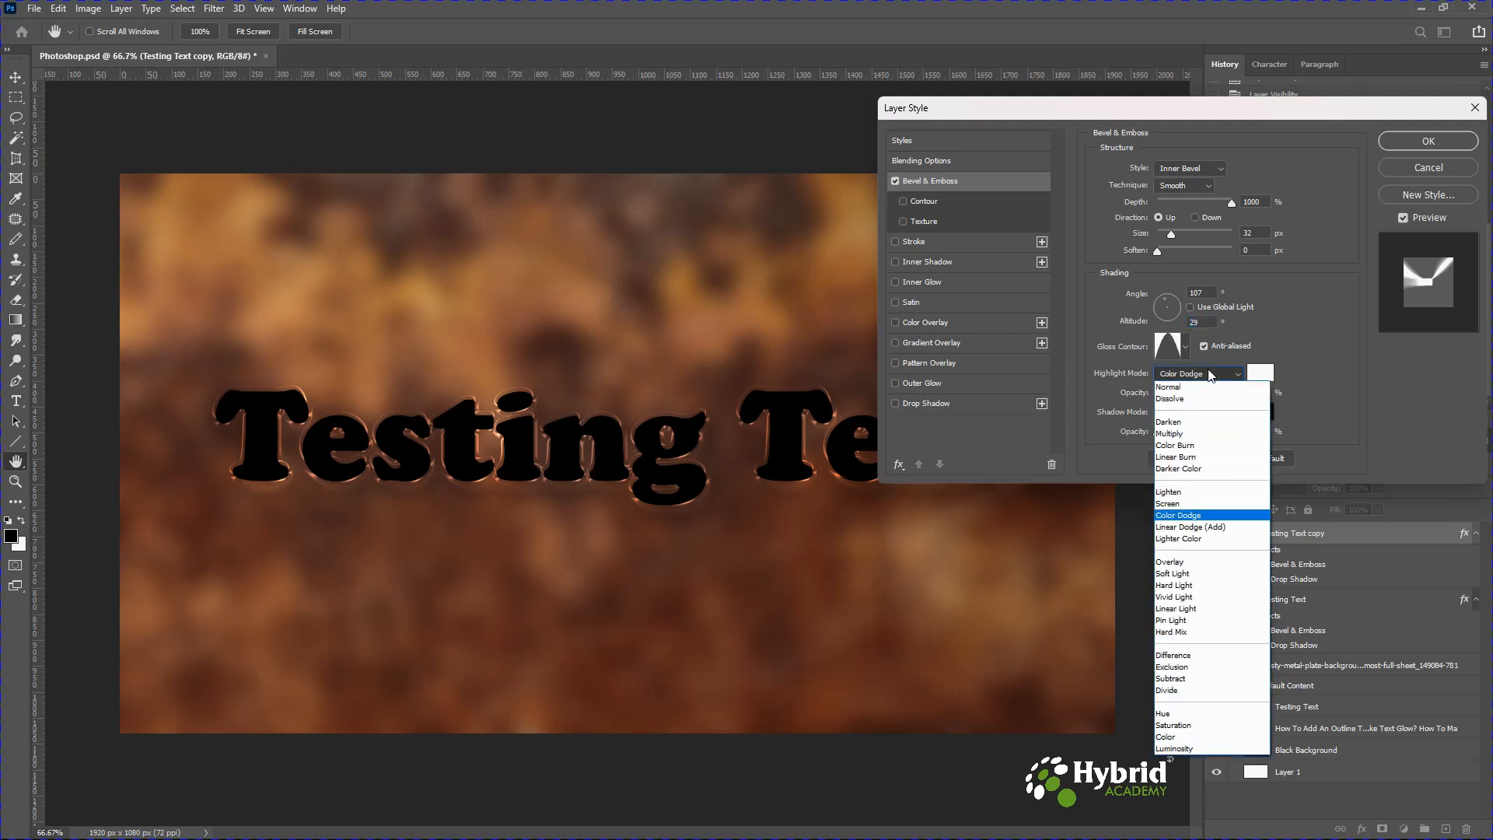
click(1180, 506)
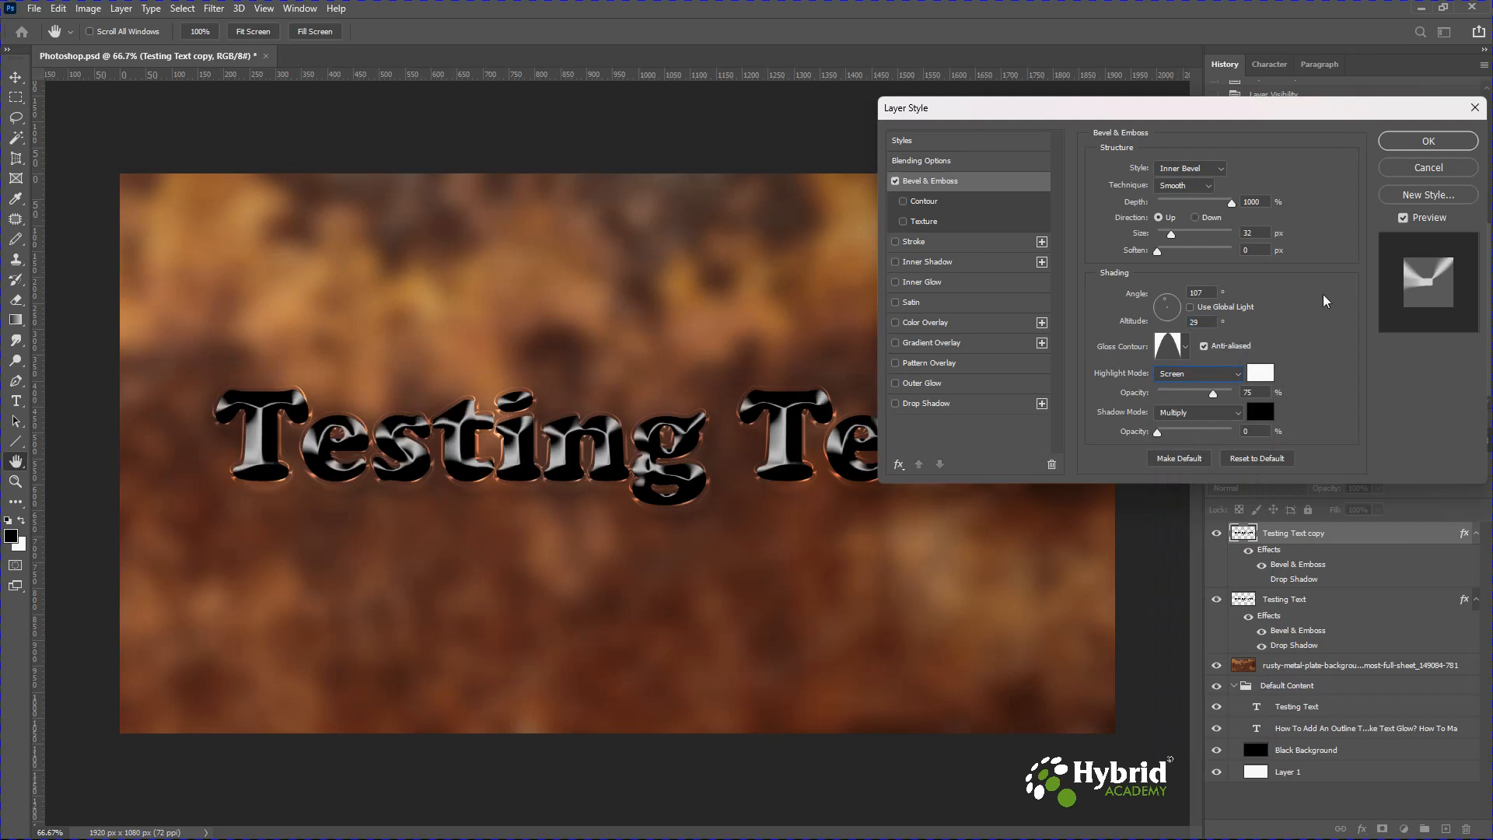
click(1417, 143)
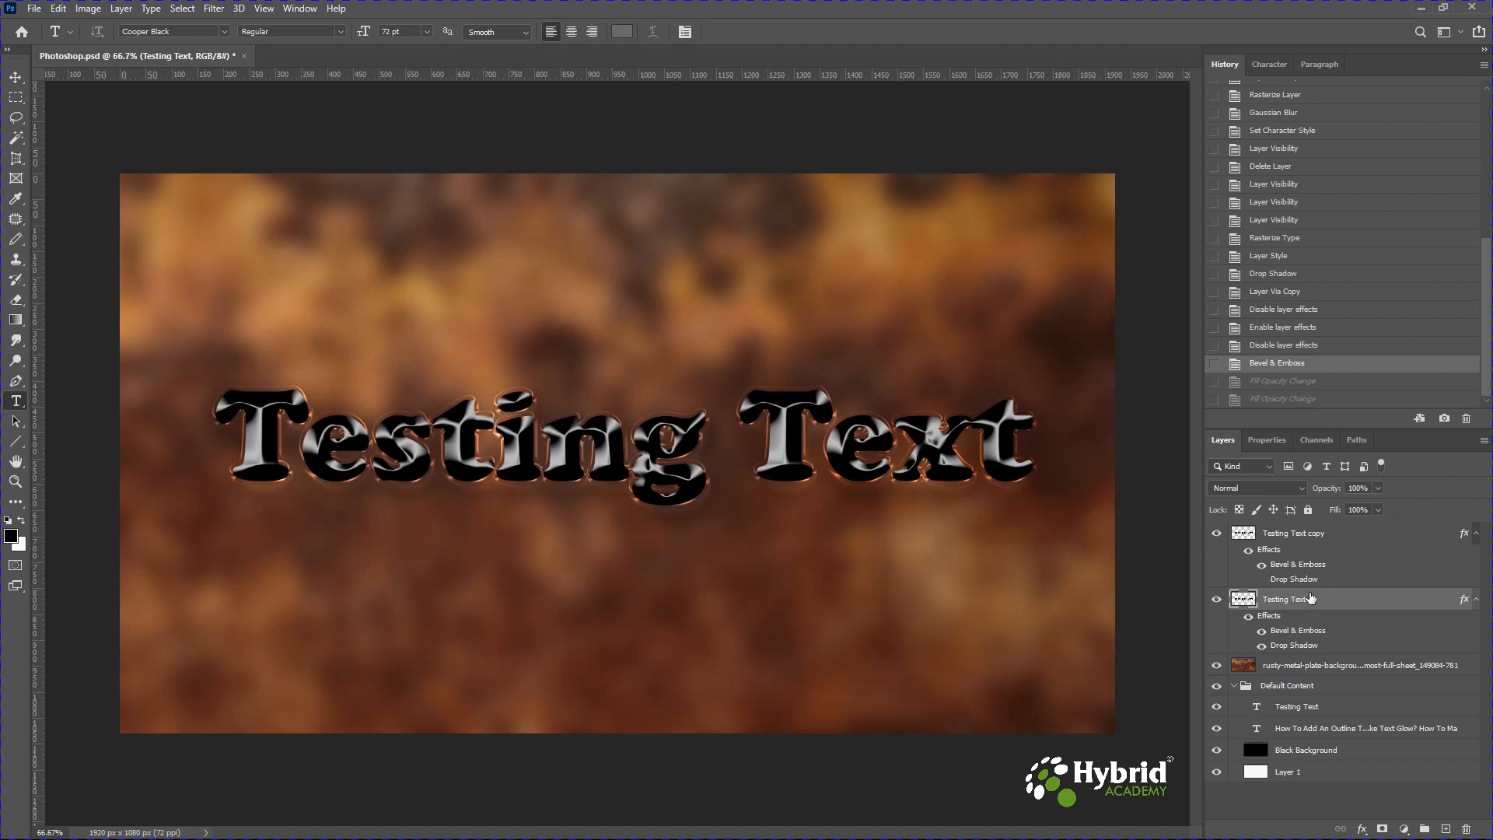
Set the Testing Text copy layer's fill to 0%.
click(1298, 536)
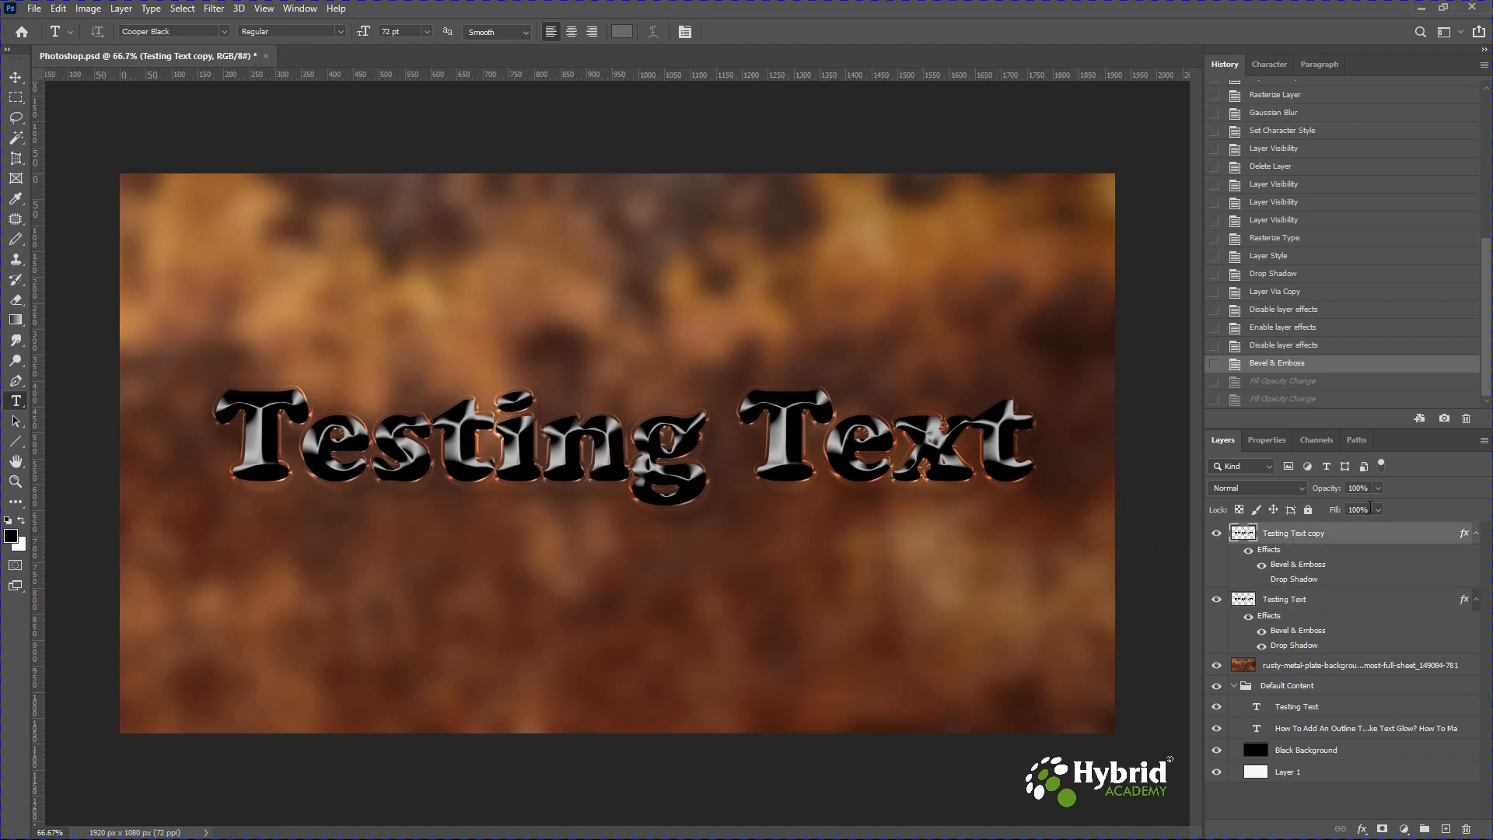
click(1378, 509)
drag(1379, 531, 1278, 537)
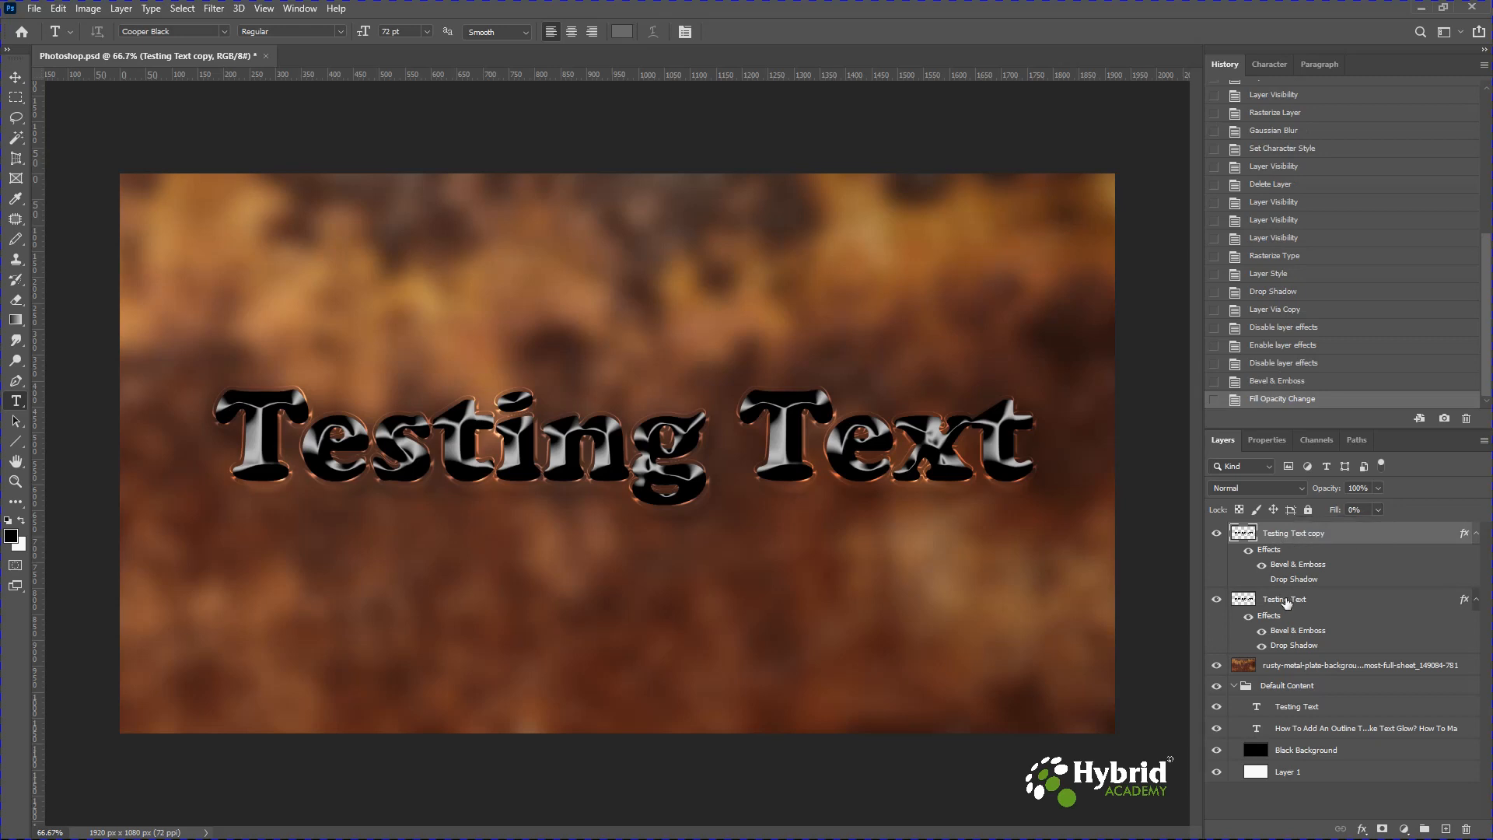
Set the original Testing Text layer's fill to 0%.
click(1288, 599)
click(1380, 511)
drag(1379, 531, 1278, 537)
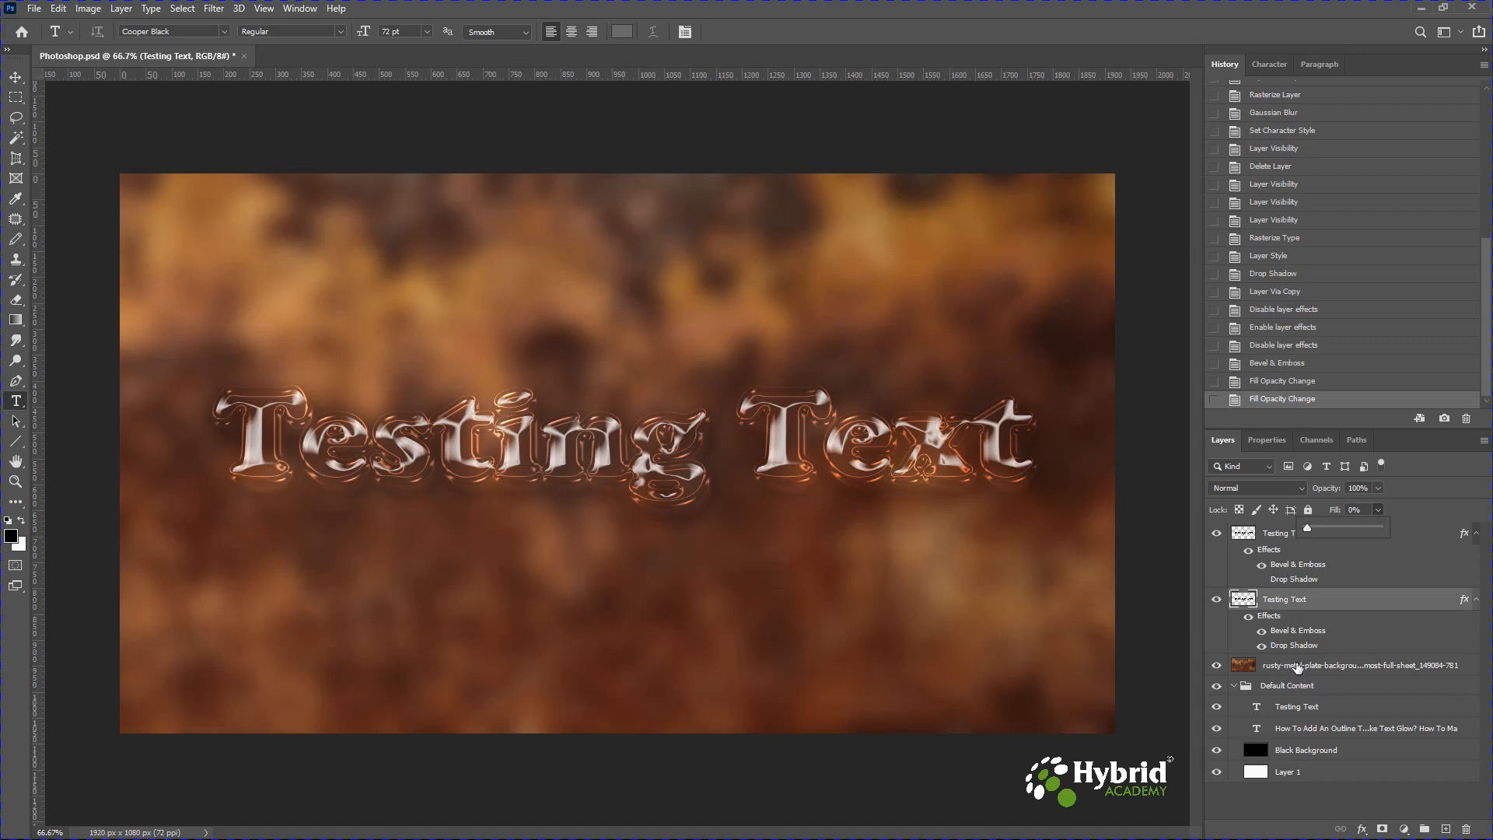
Add a Stroke effect to the Testing Text copy layer with a size of 6 px.
click(1284, 537)
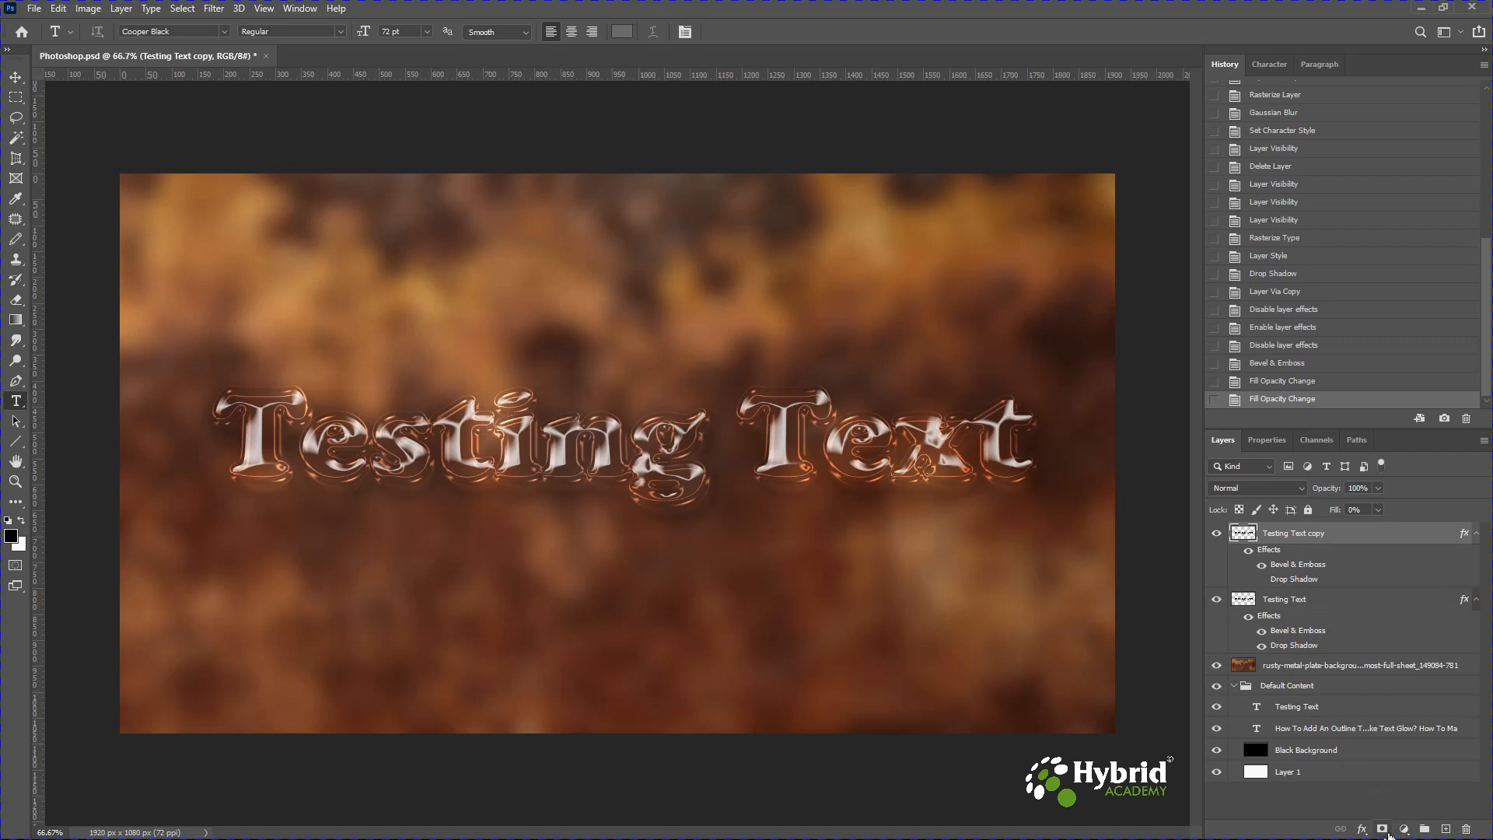
click(1362, 829)
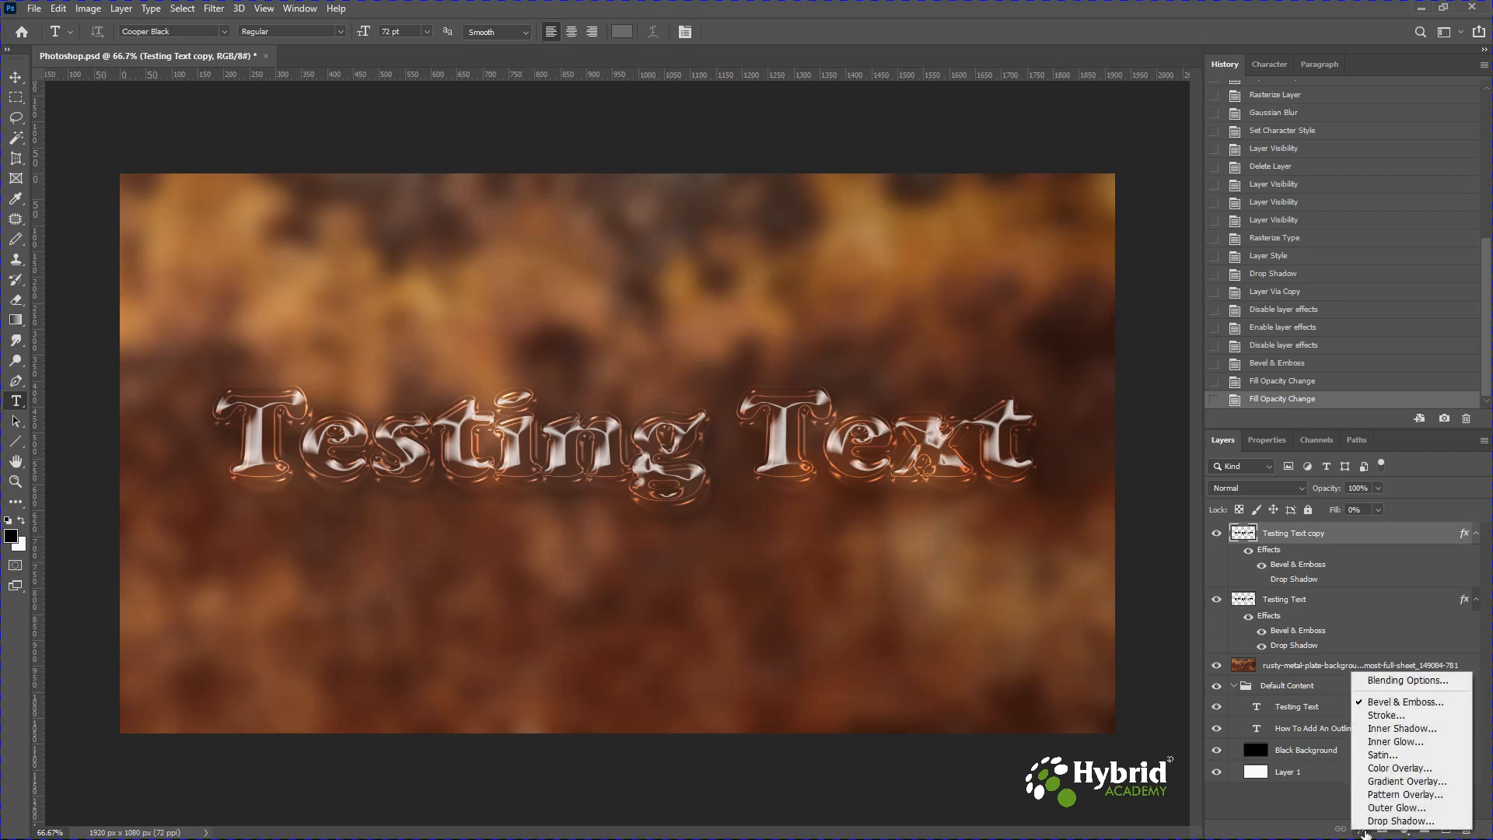
click(1382, 716)
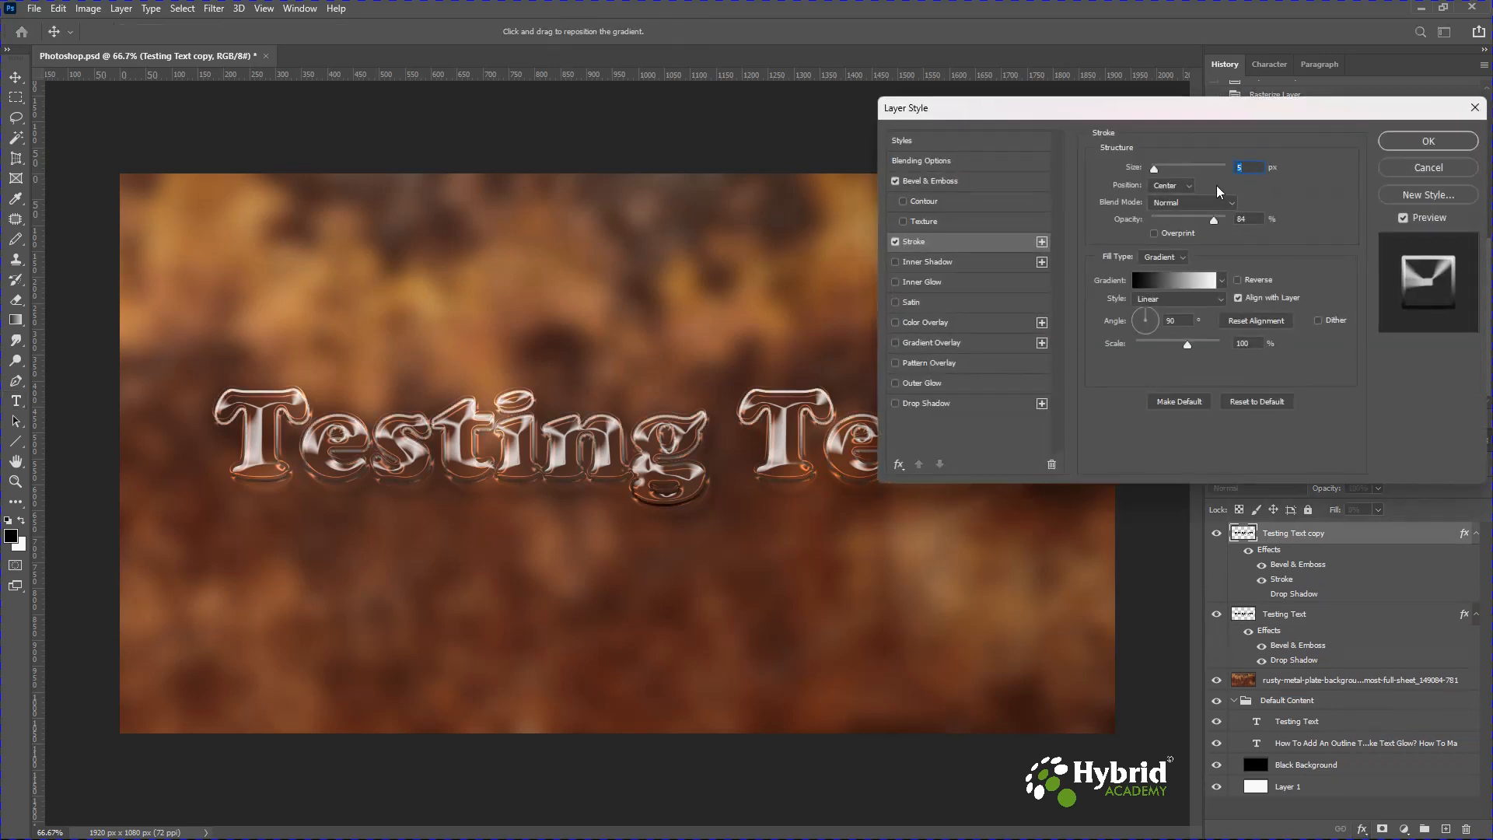
text(6)
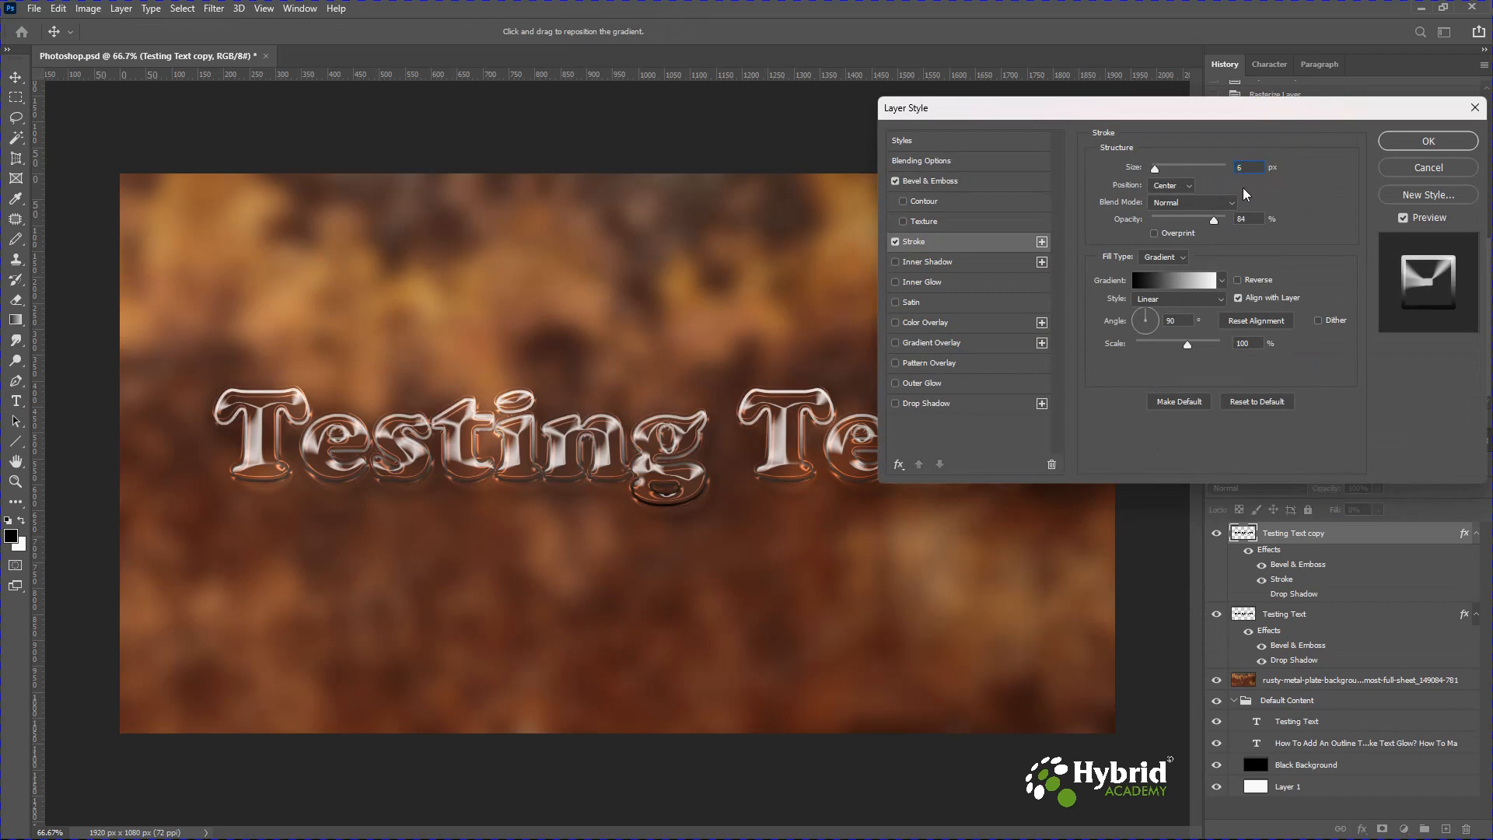
Set the stroke's position to Outside, blend mode to Luminosity, and opacity to 34%.
click(1180, 187)
click(1180, 201)
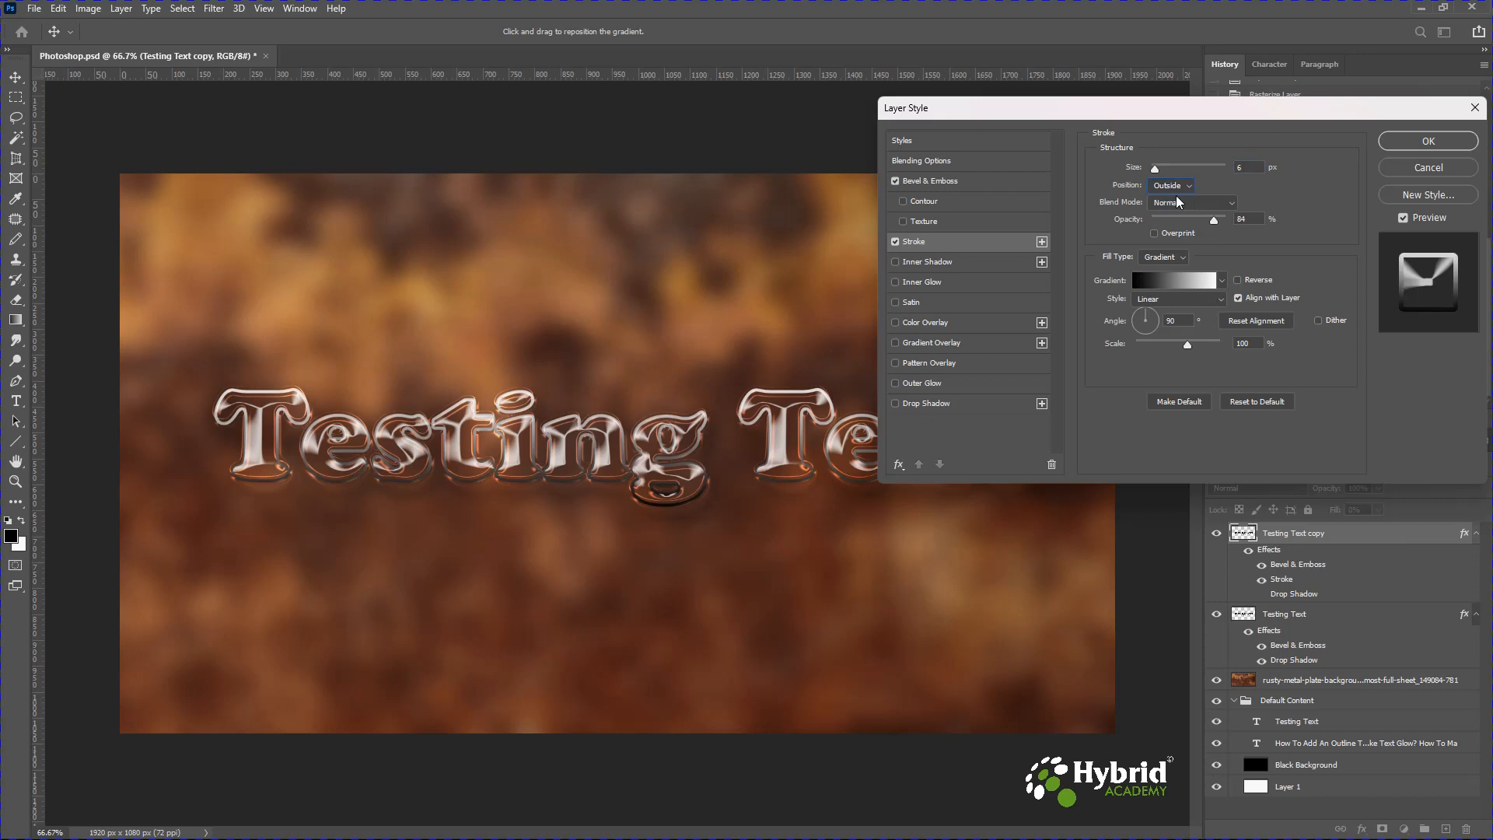
click(1178, 202)
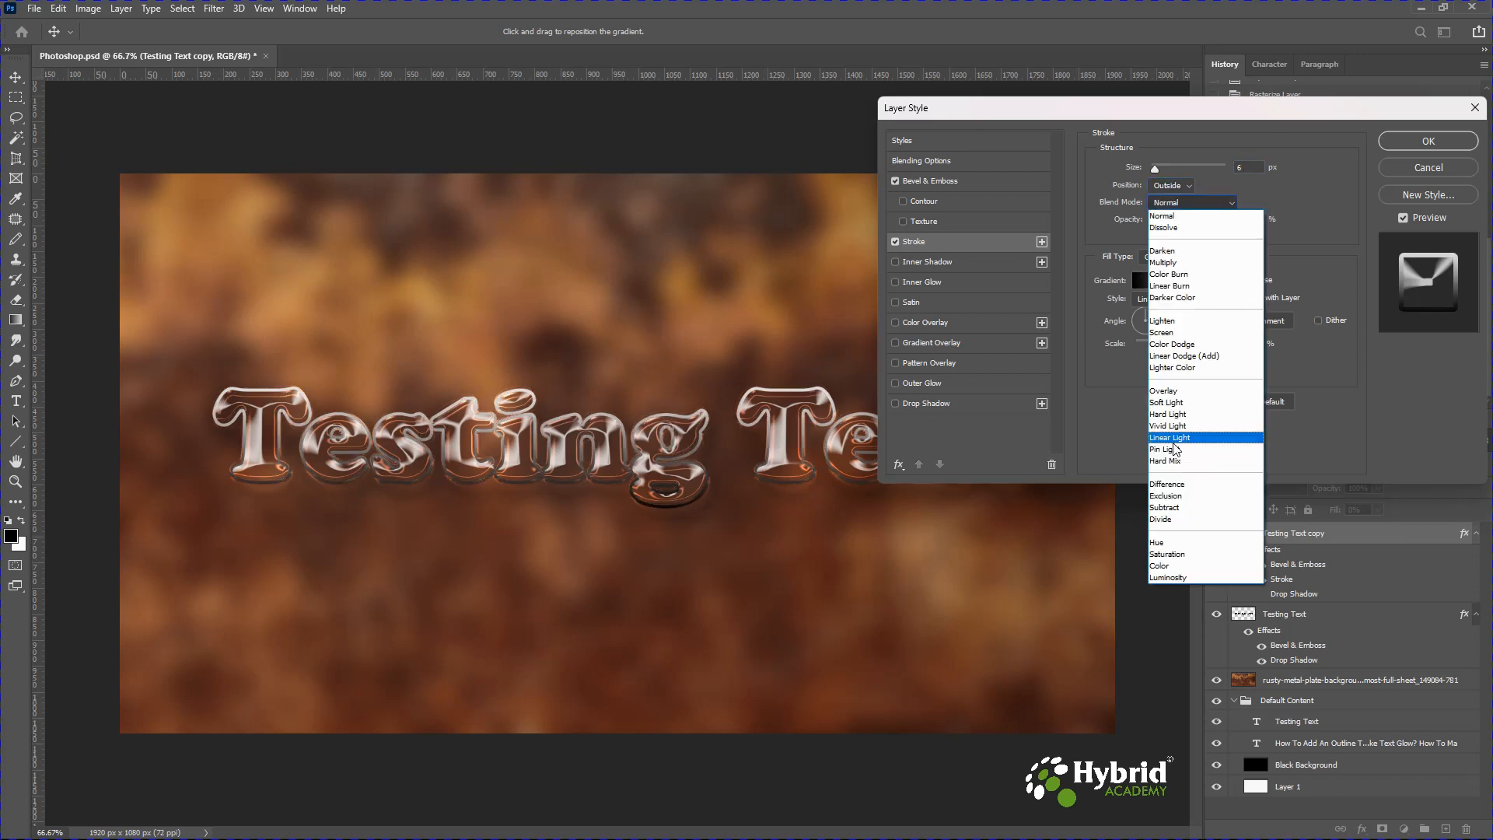
click(1176, 577)
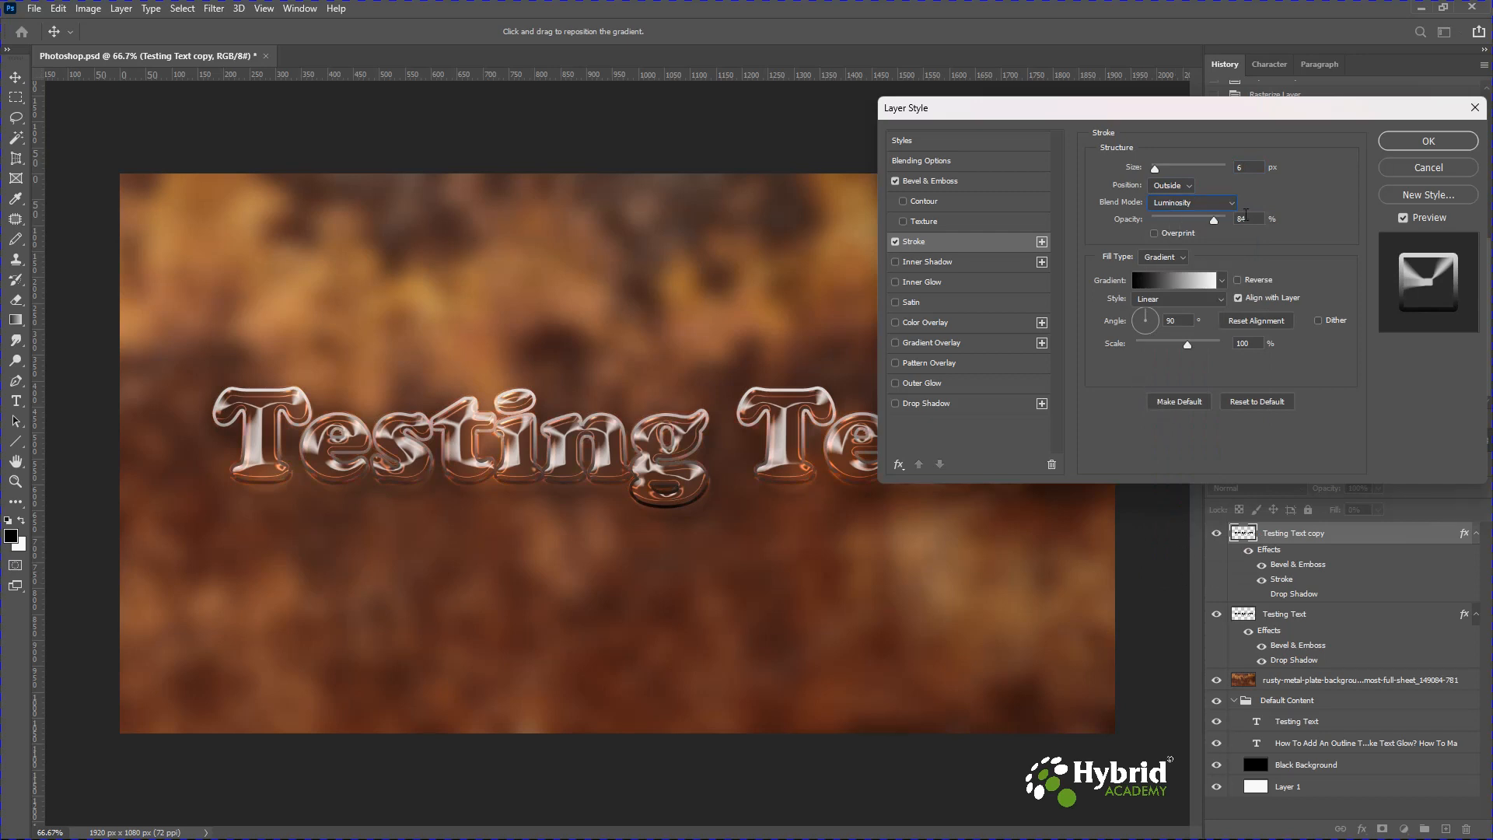
double_click(1245, 219)
text(34)
Fill the stroke with a gradient from the Grays presets and confirm the layer style.
click(1164, 257)
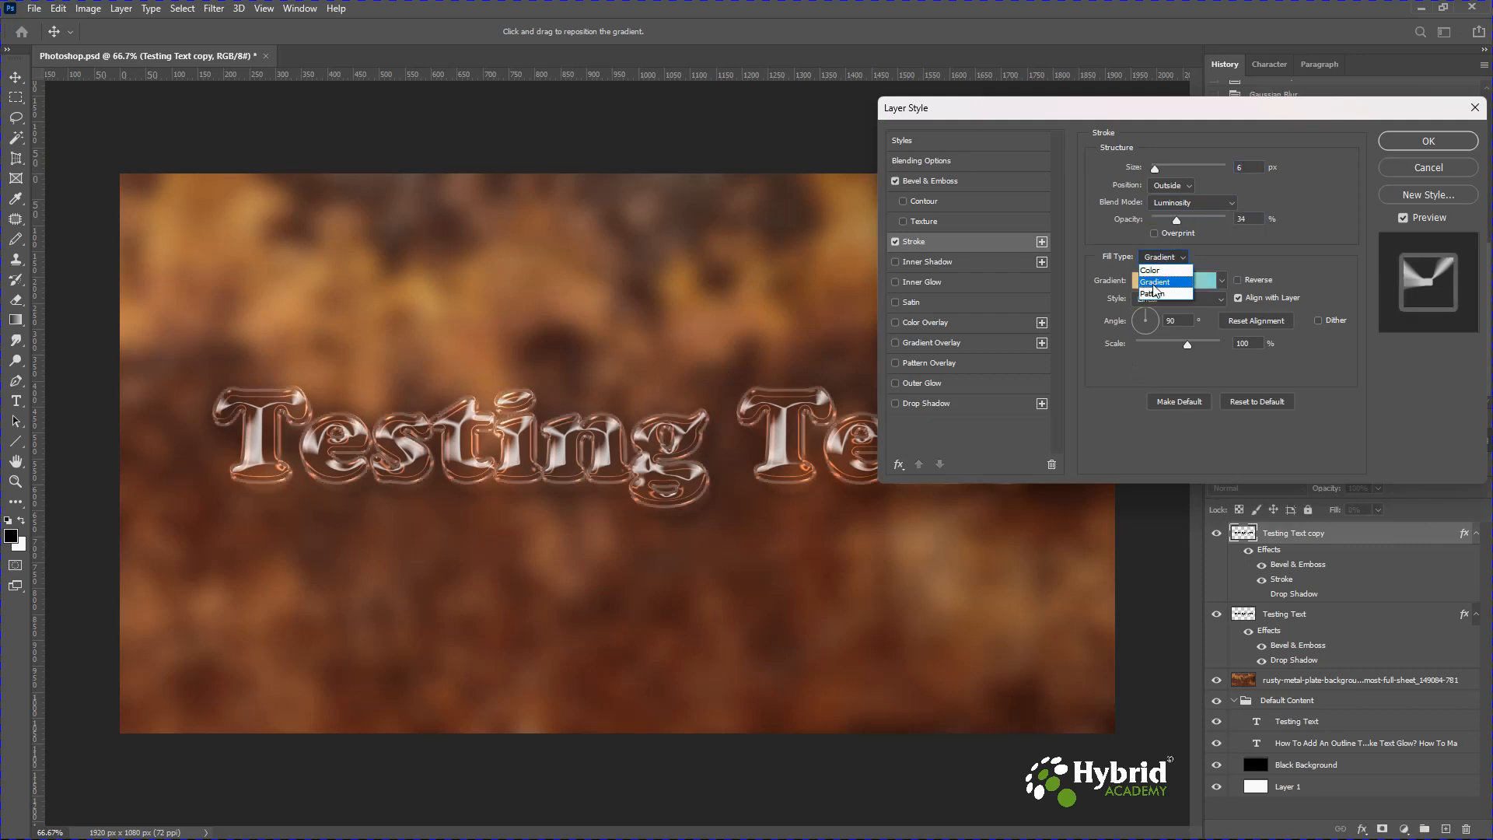
click(1154, 282)
click(1156, 282)
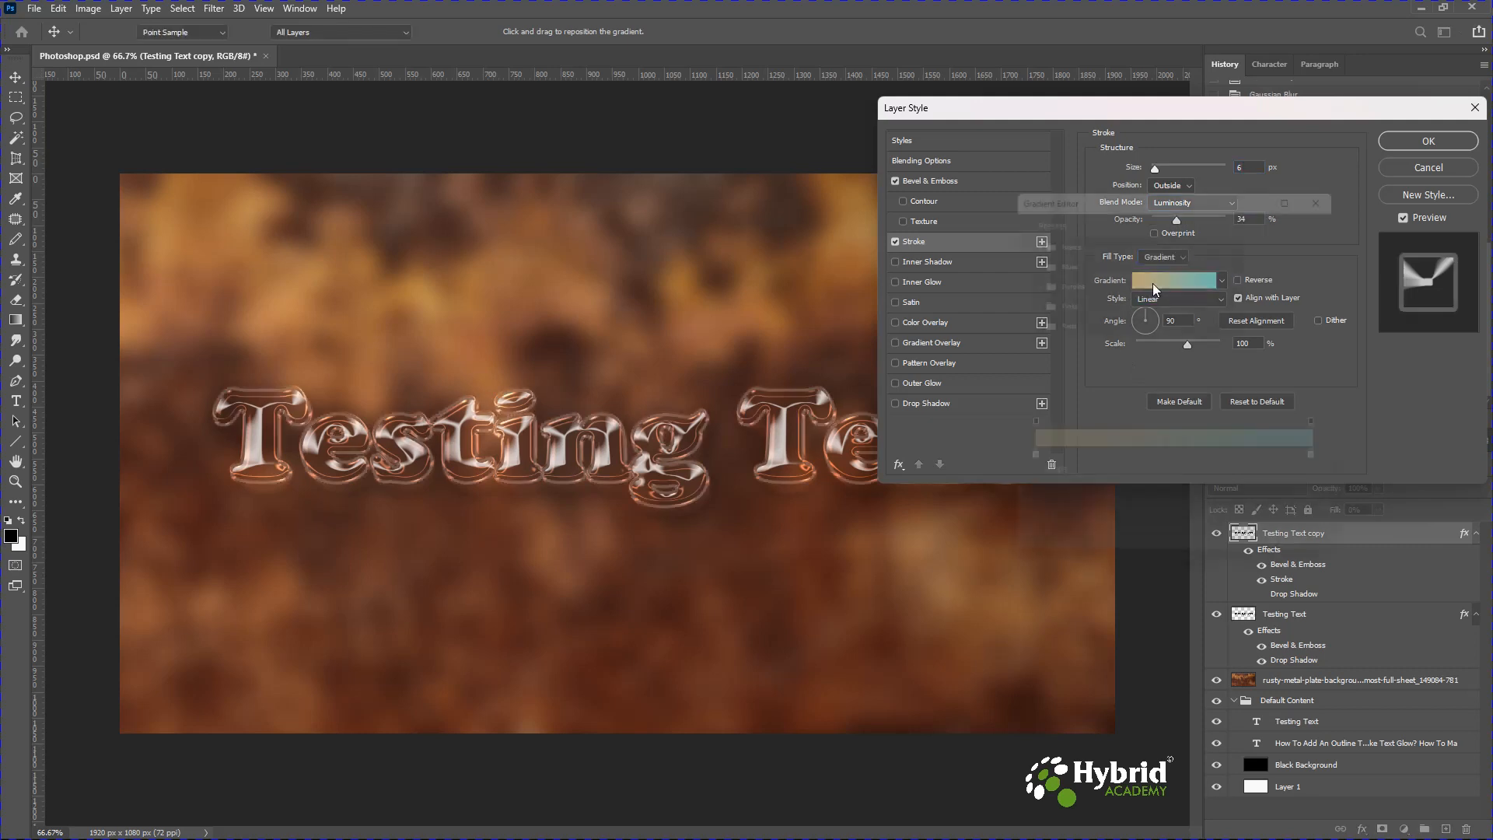
scroll(1060, 325, down, 3)
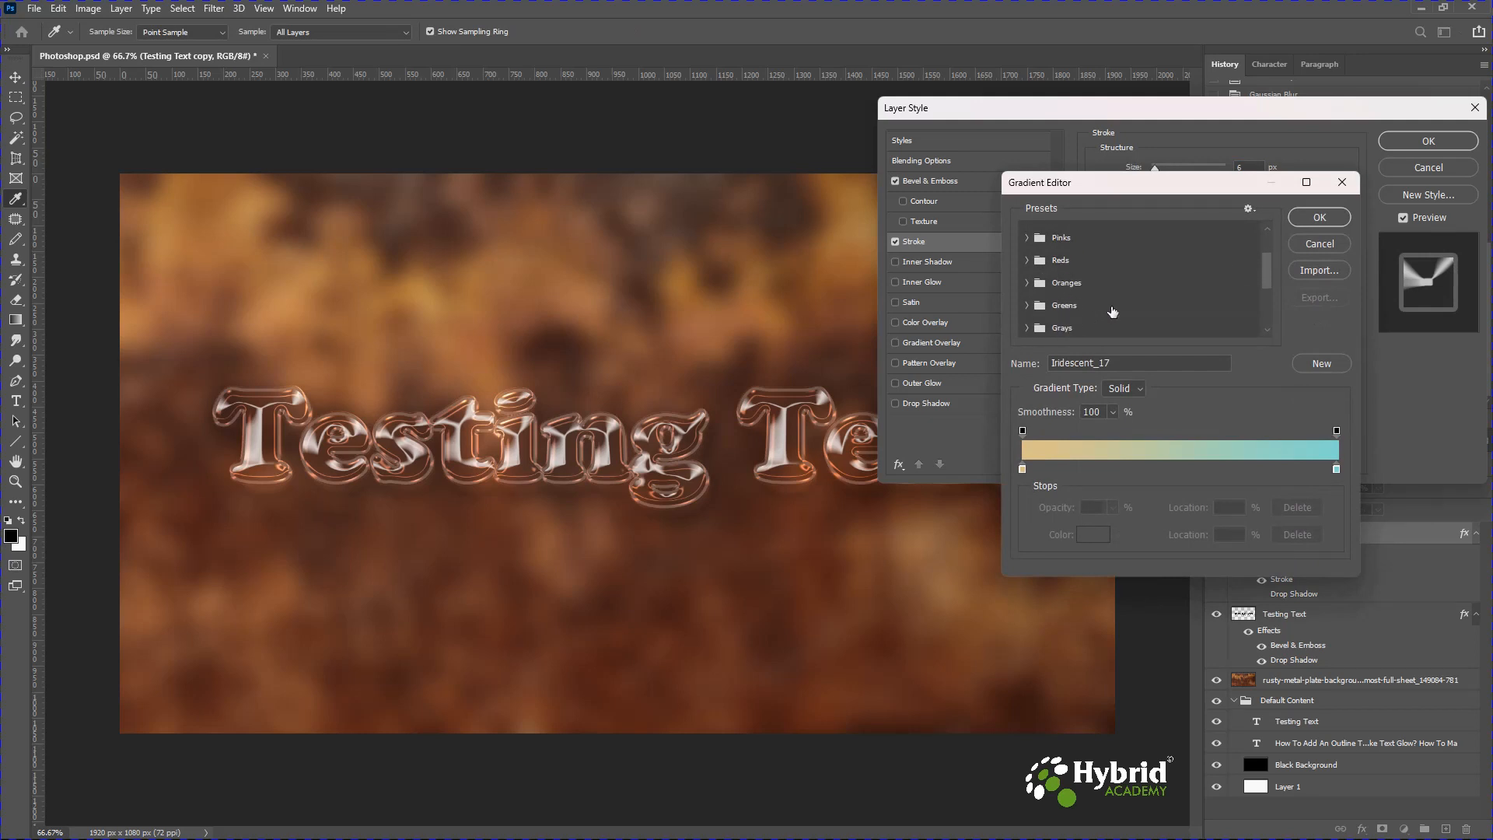
click(1028, 328)
scroll(1108, 301, down, 3)
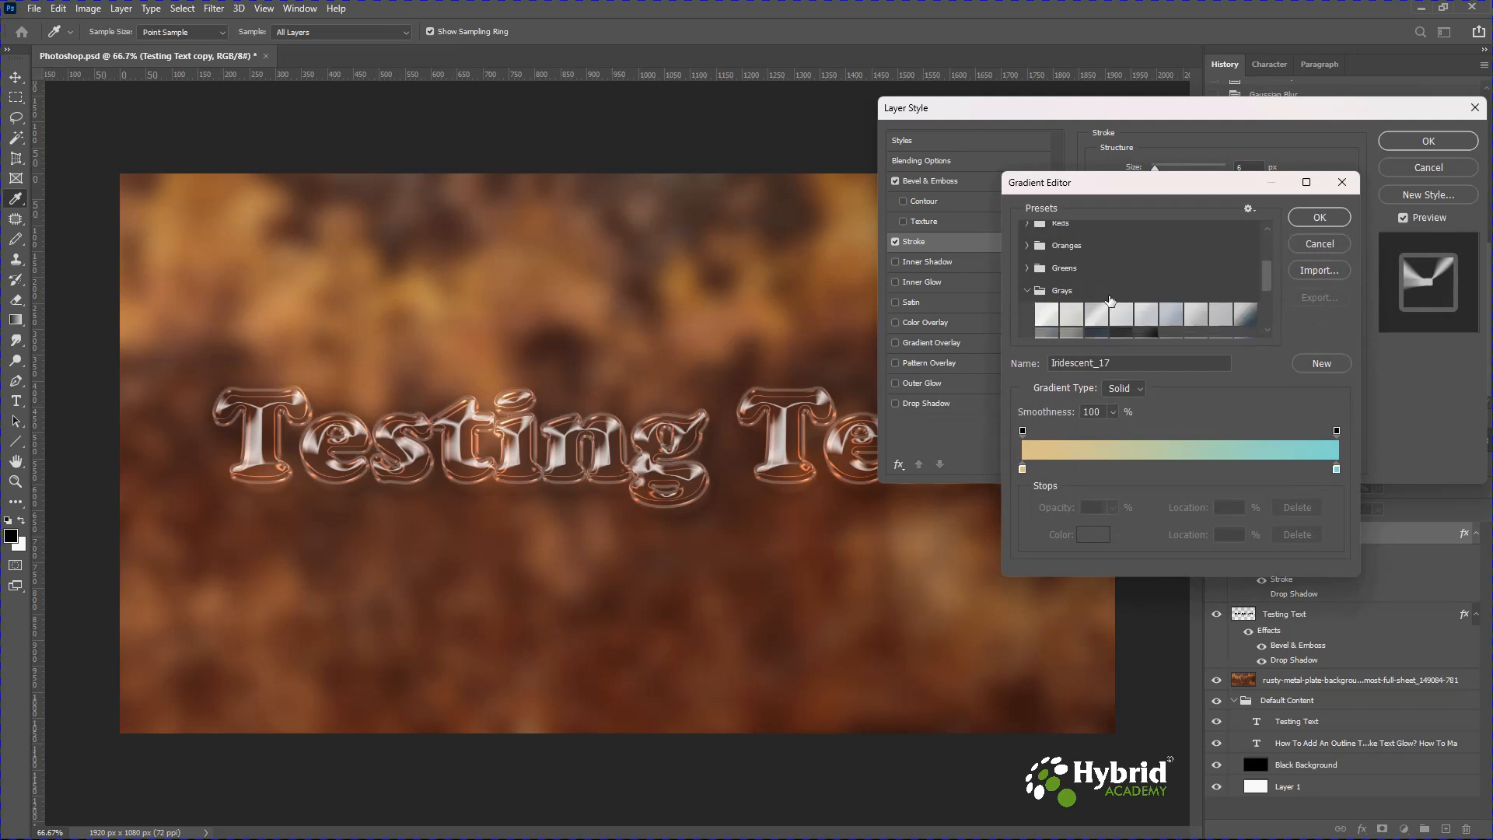
scroll(1189, 303, down, 1)
click(1096, 277)
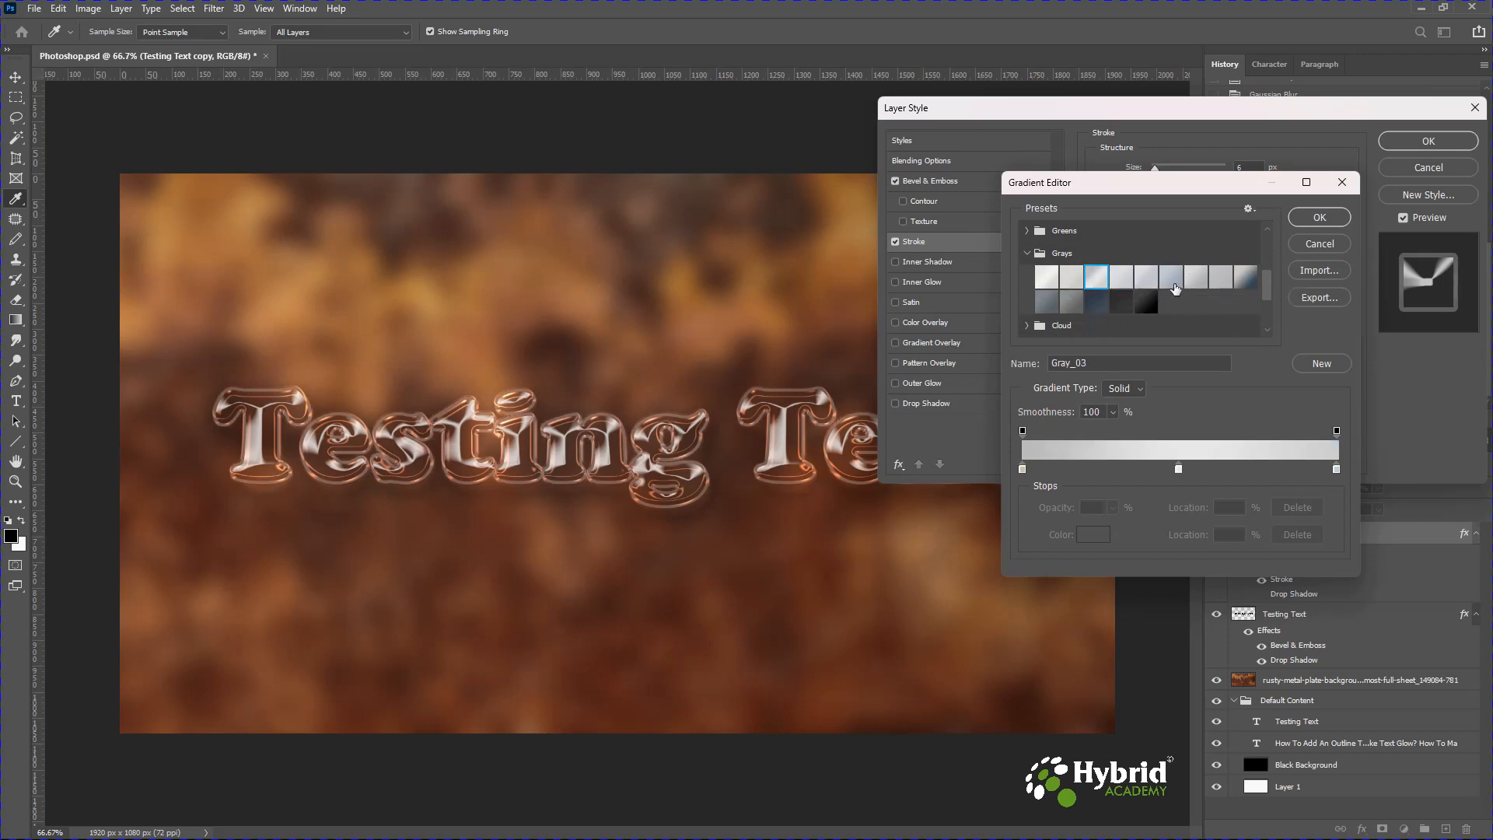
click(1245, 278)
click(1306, 221)
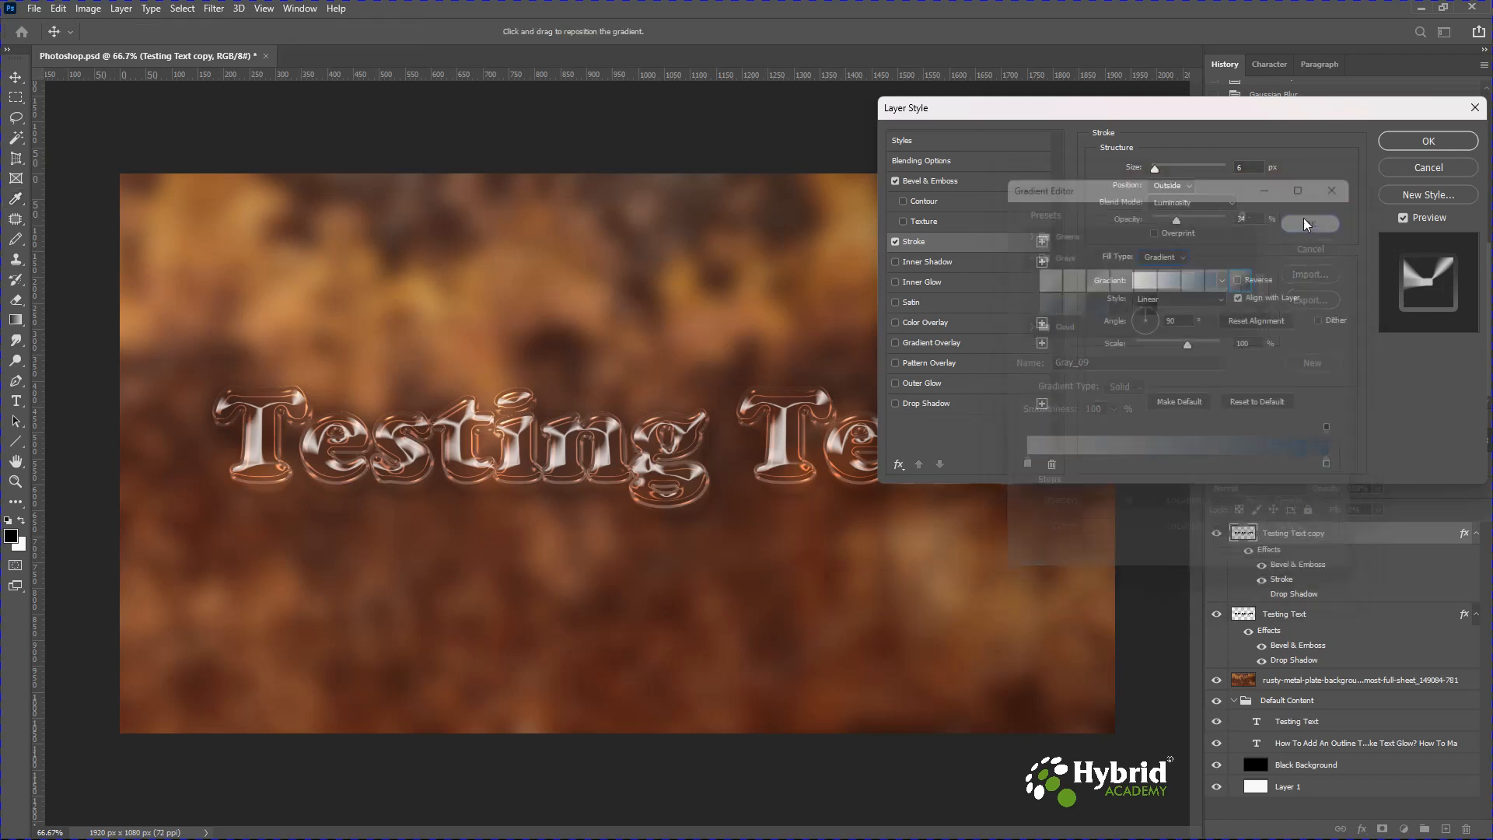
click(1414, 141)
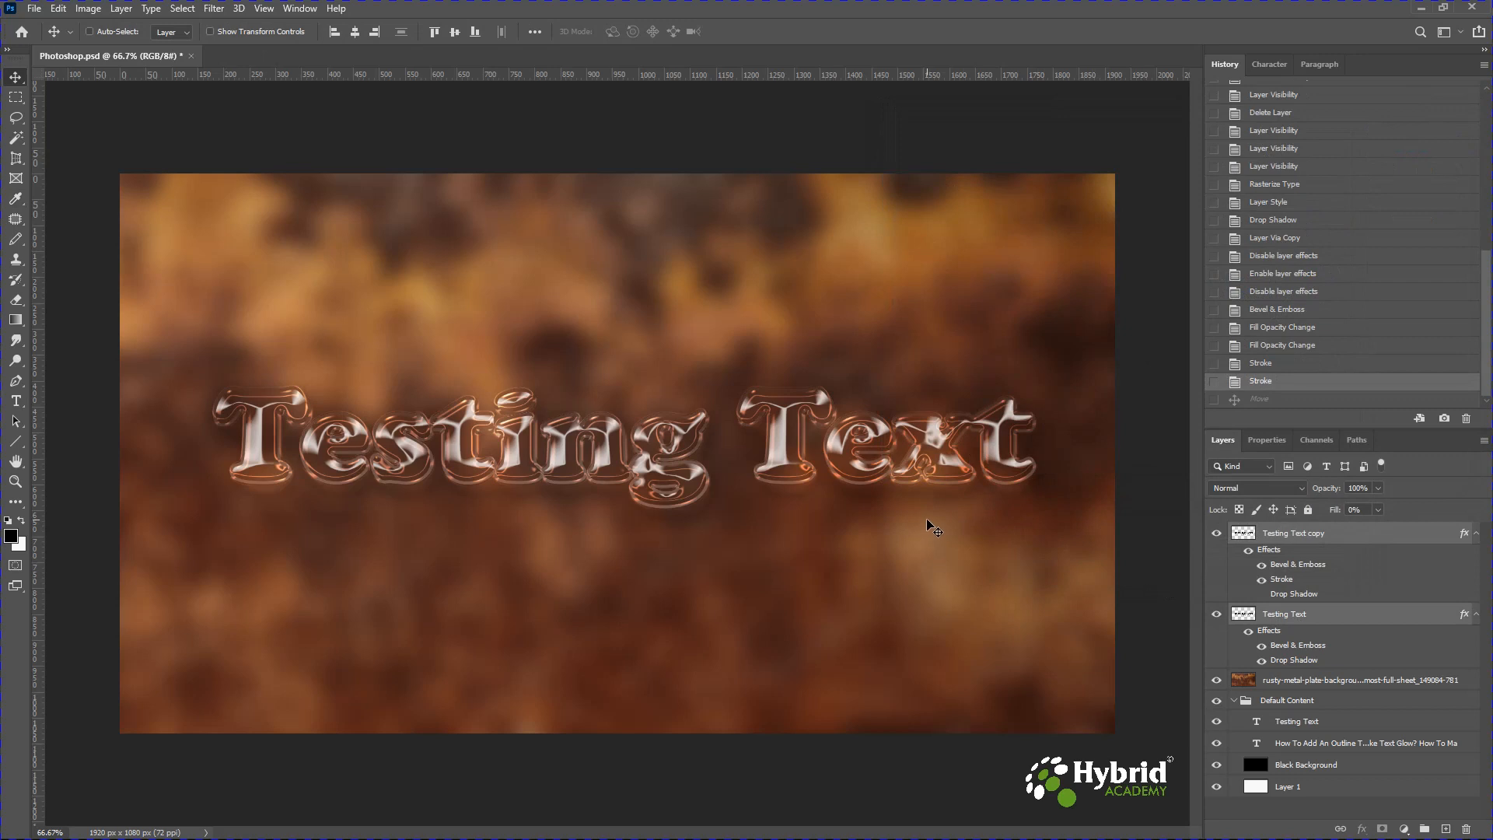
Duplicate both Testing Text layers together and hide the original two layers.
key(ctrl)
key(ctrl)
key(ctrl+j)
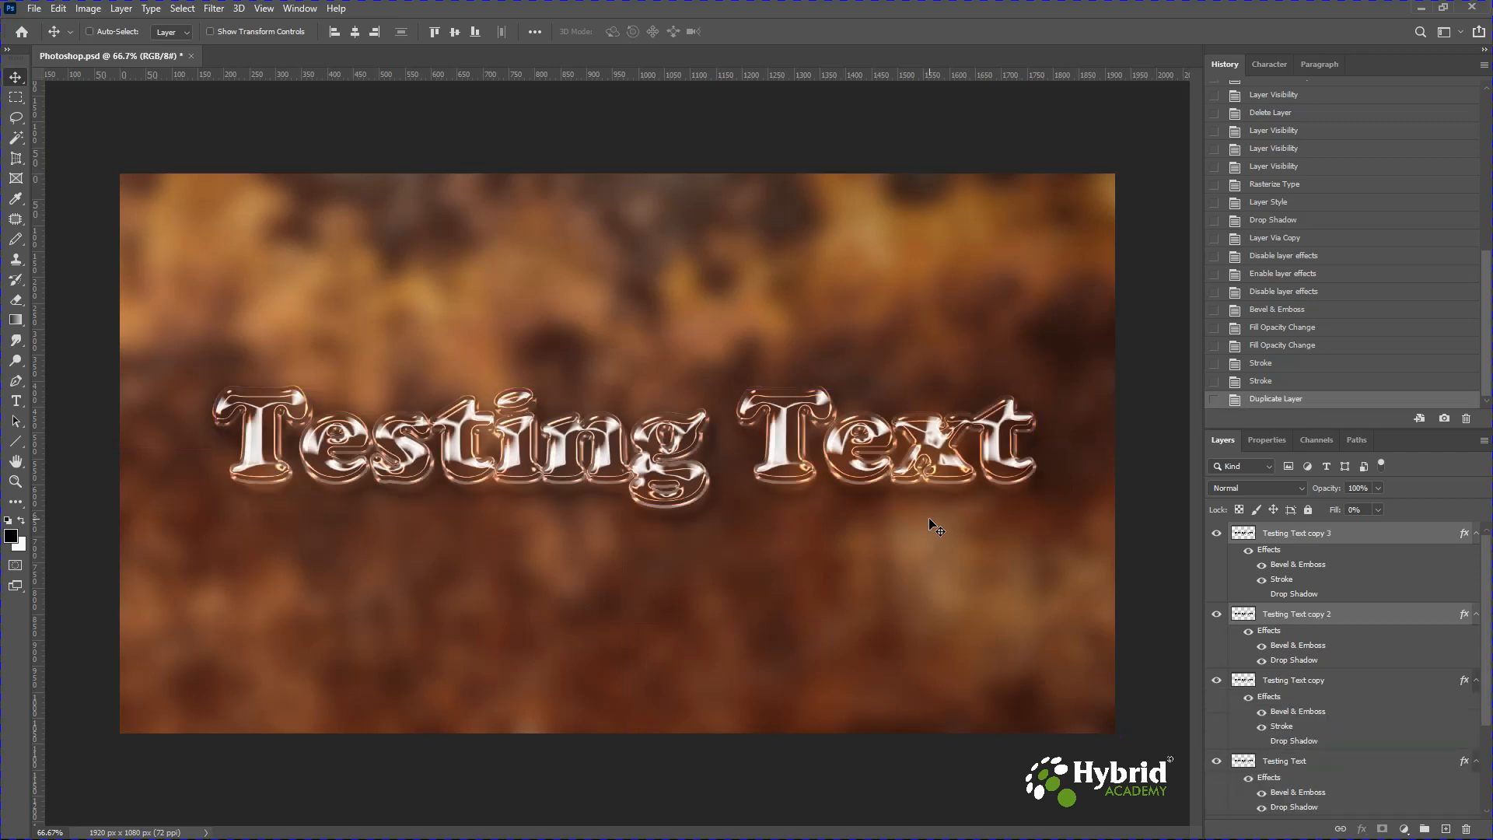
drag(1217, 679, 1217, 762)
Merge the two duplicated text layers and nudge the merged text slightly downward.
right_click(1299, 546)
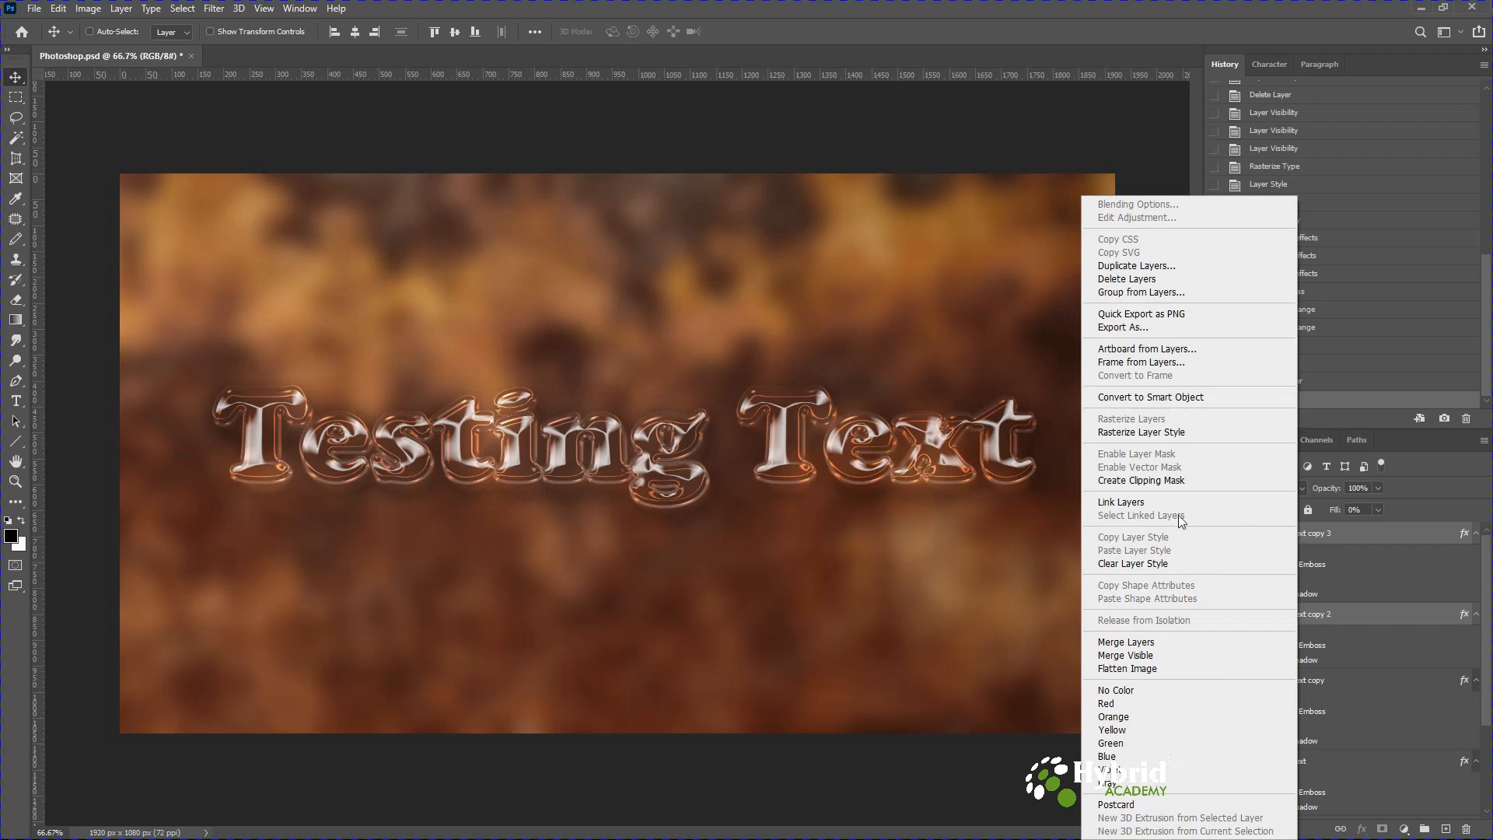
click(1134, 644)
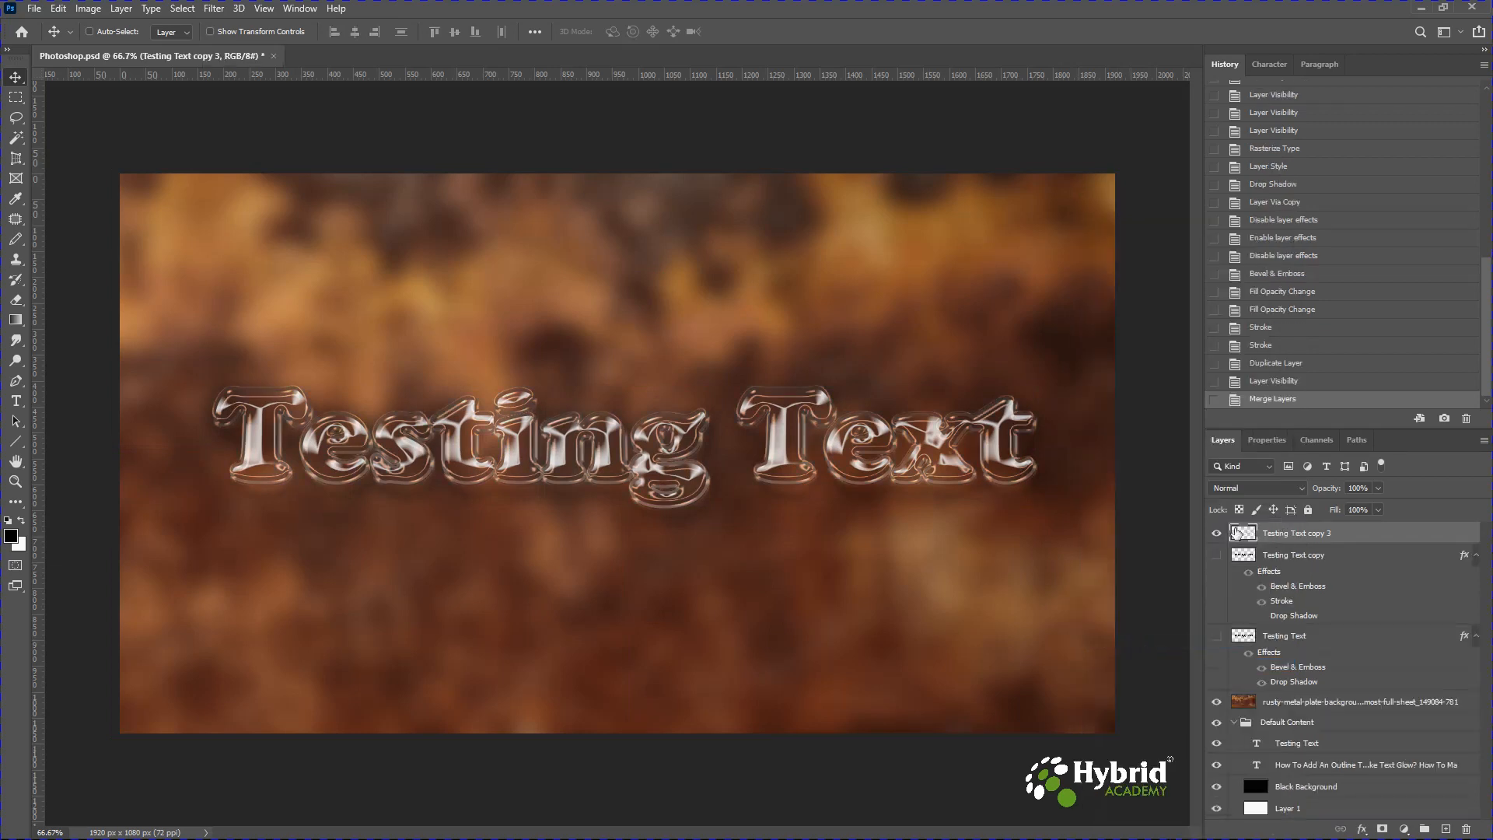
mouse_move(781, 459)
mouse_down()
mouse_move(810, 300)
mouse_move(767, 443)
mouse_move(781, 626)
mouse_move(780, 489)
mouse_up()
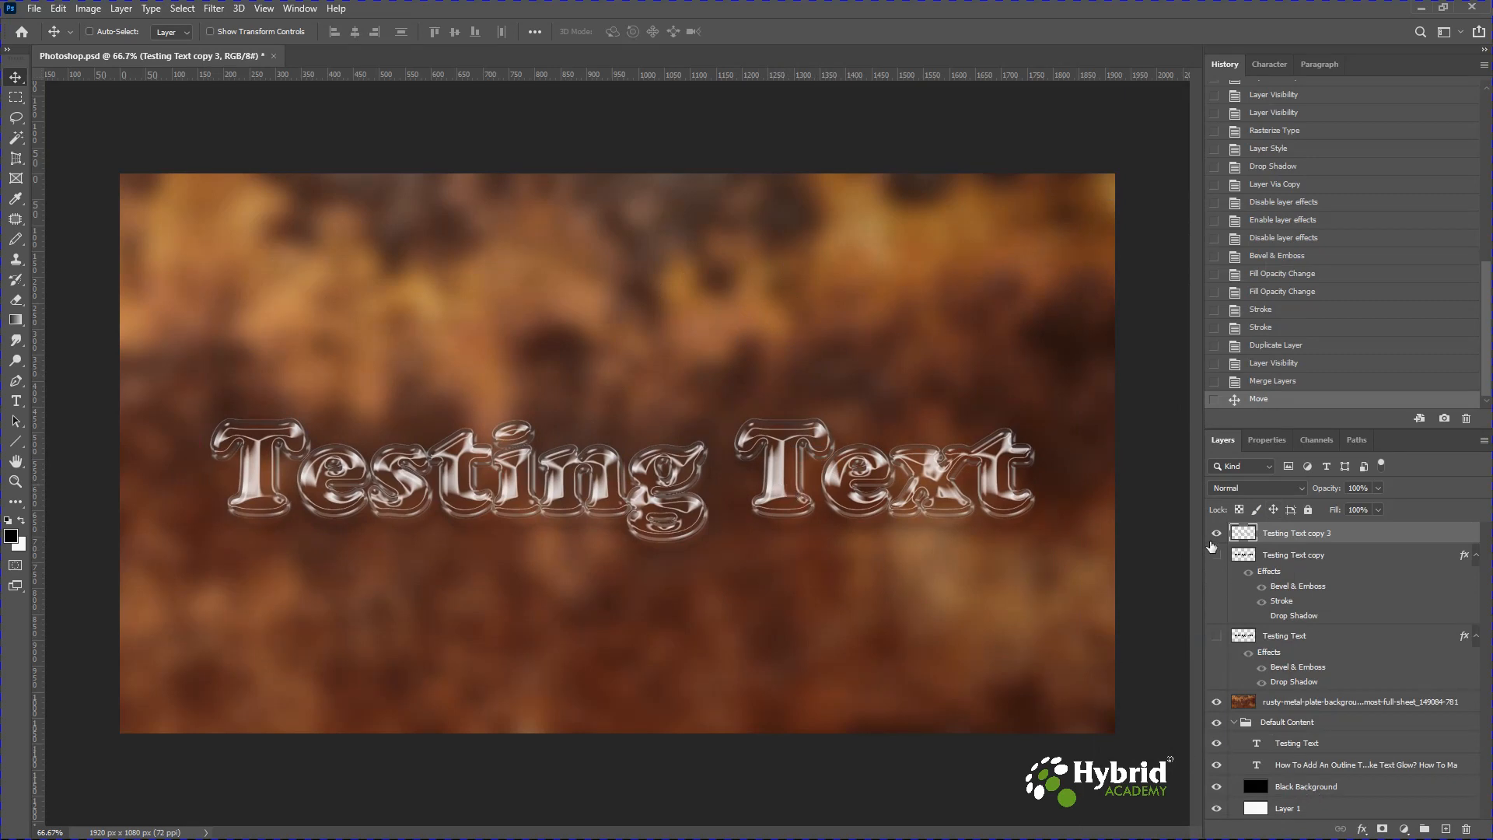
Create a new layer above Testing Text copy and fill it with black.
click(1292, 557)
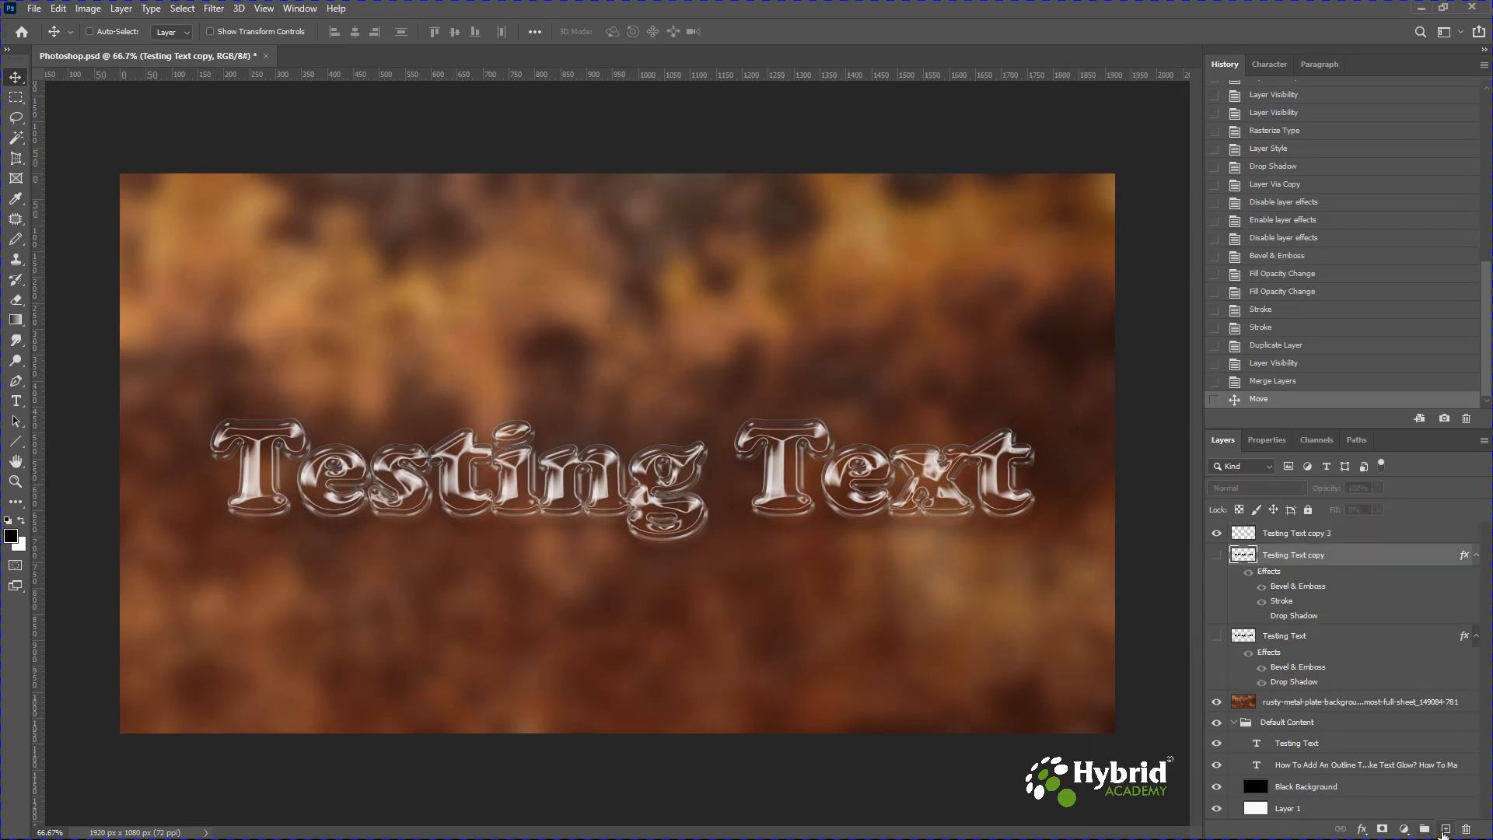
click(1446, 830)
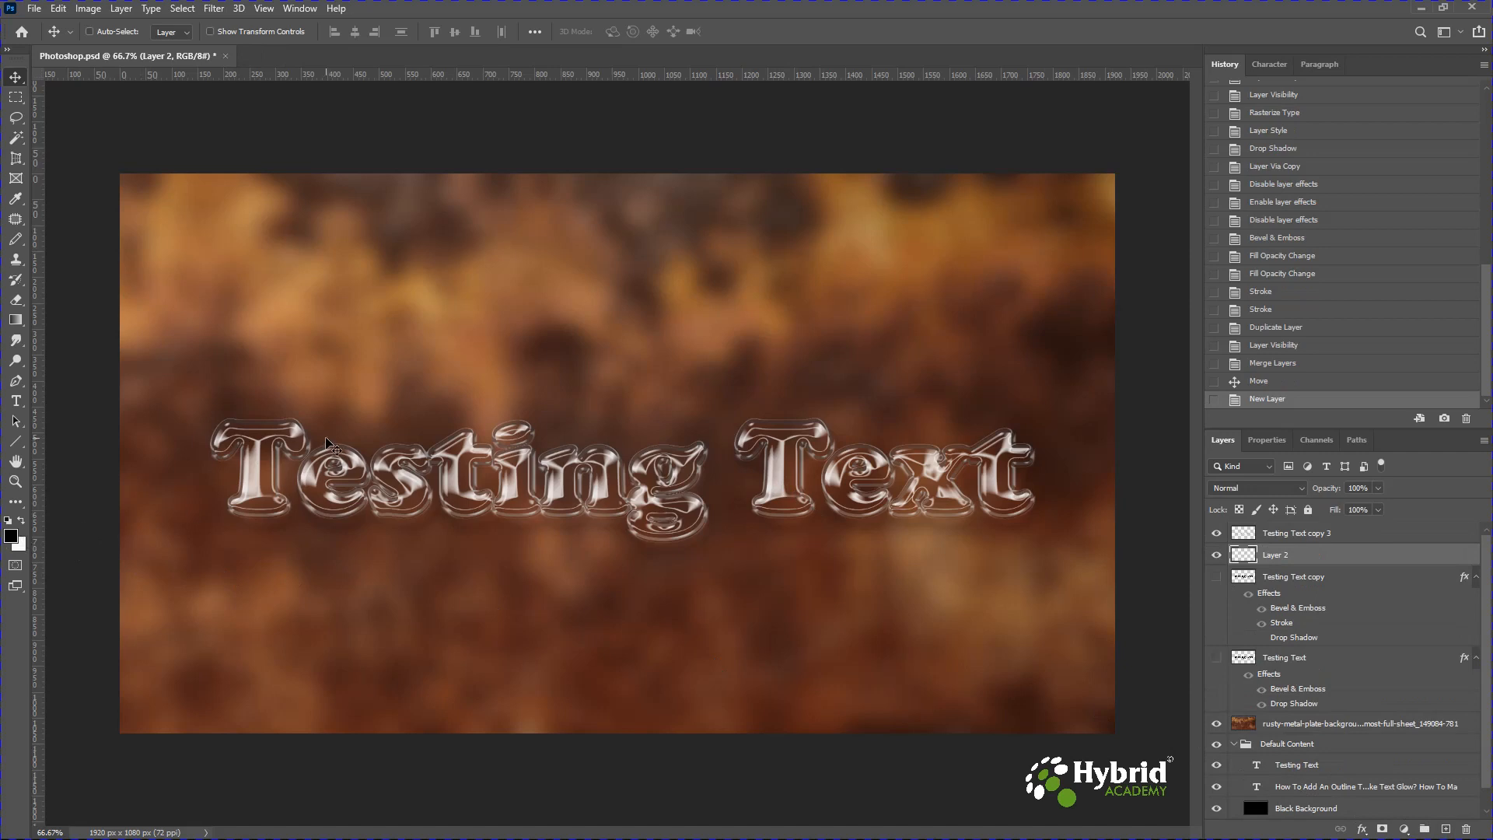
key(alt+BackSpace)
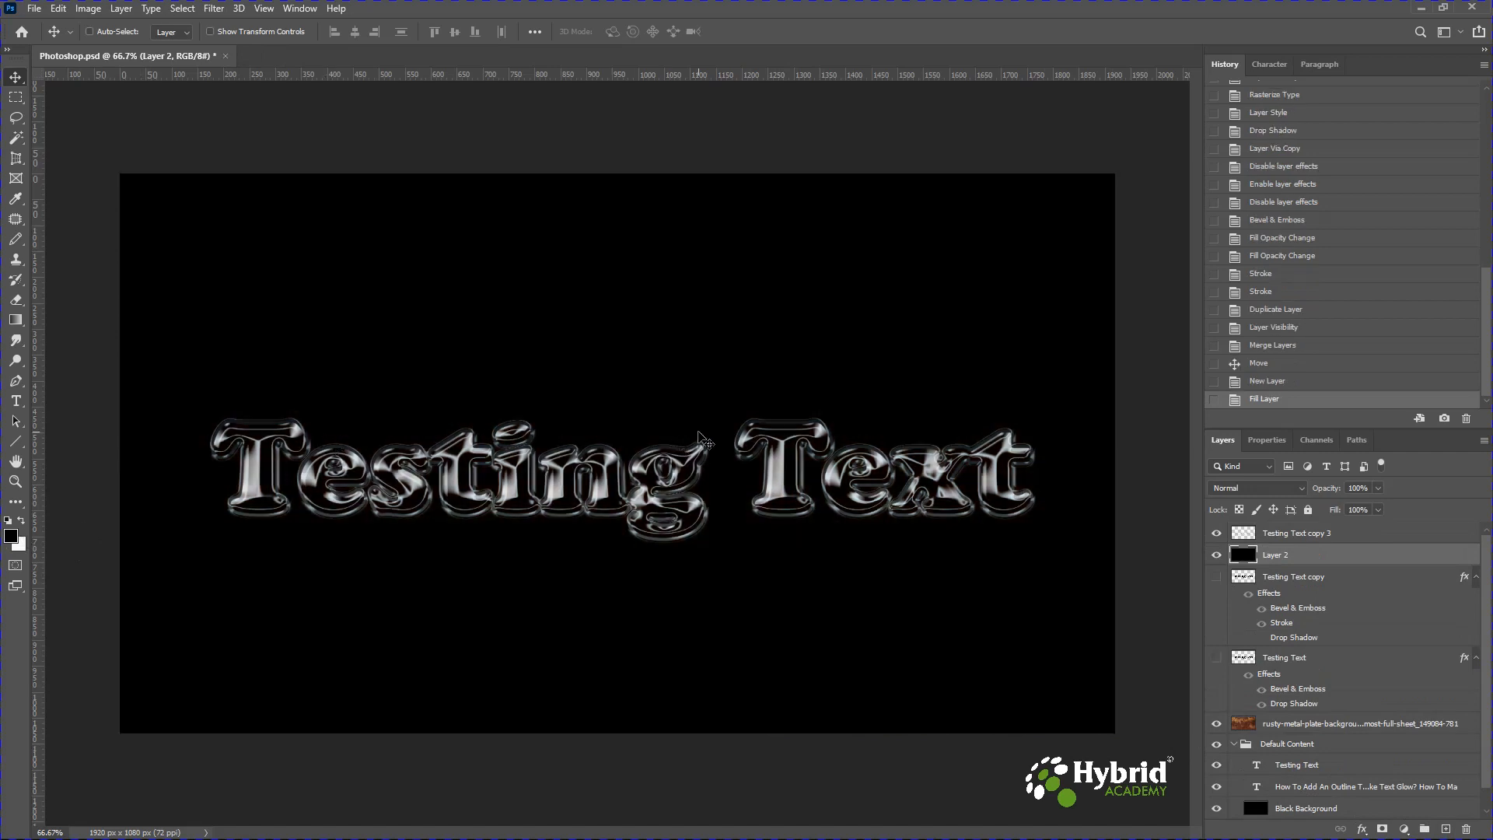
Set the black layer's opacity to 51%, comparing it with its visibility toggled.
click(1377, 488)
drag(1378, 502, 1346, 507)
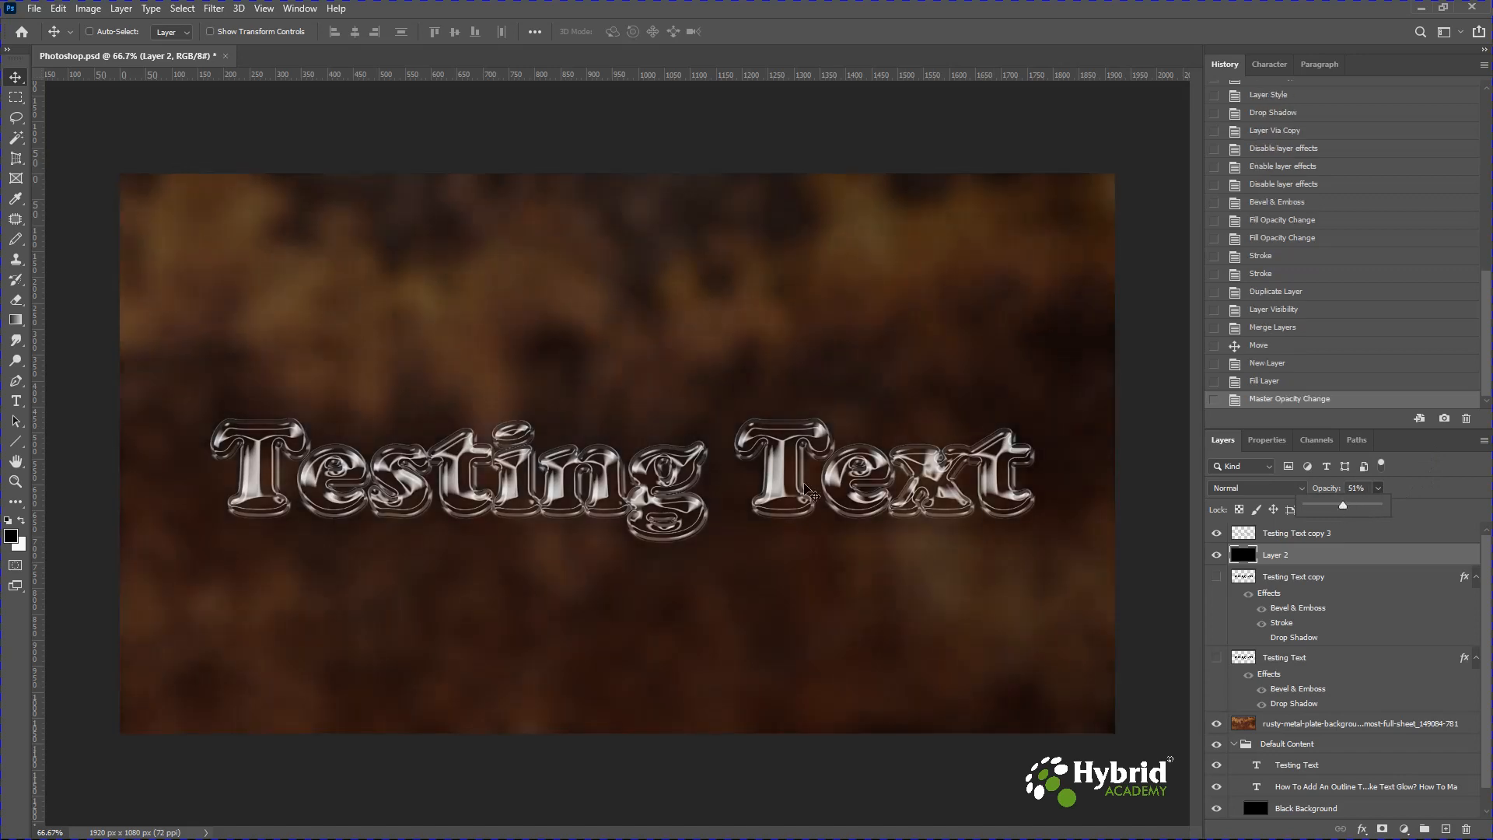
click(1218, 557)
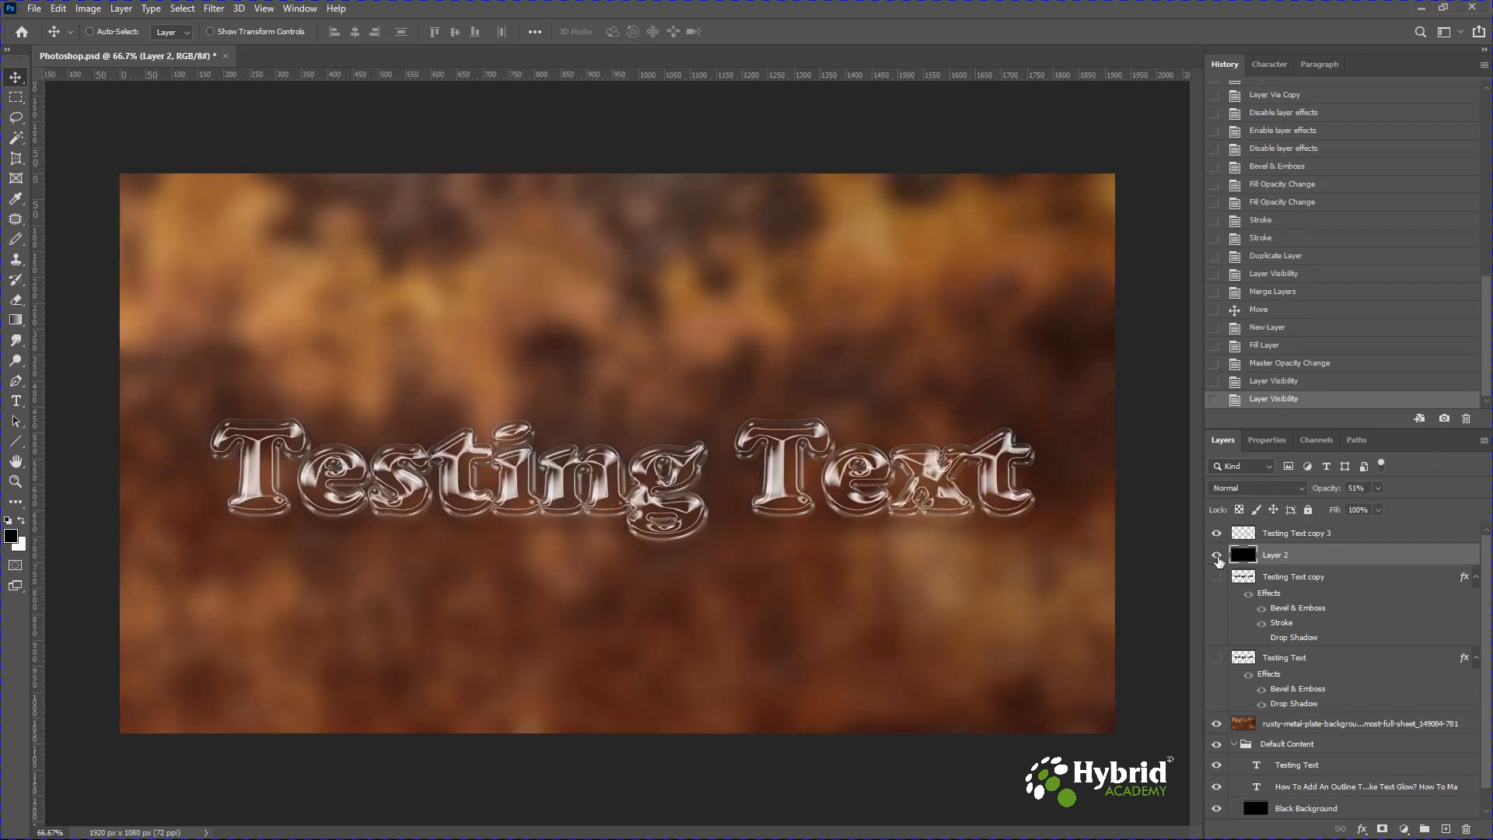
click(1217, 555)
Nudge the merged Testing Text copy 3 layer slightly upward.
click(1285, 535)
mouse_move(807, 504)
mouse_down()
mouse_move(809, 412)
mouse_move(802, 489)
mouse_up()
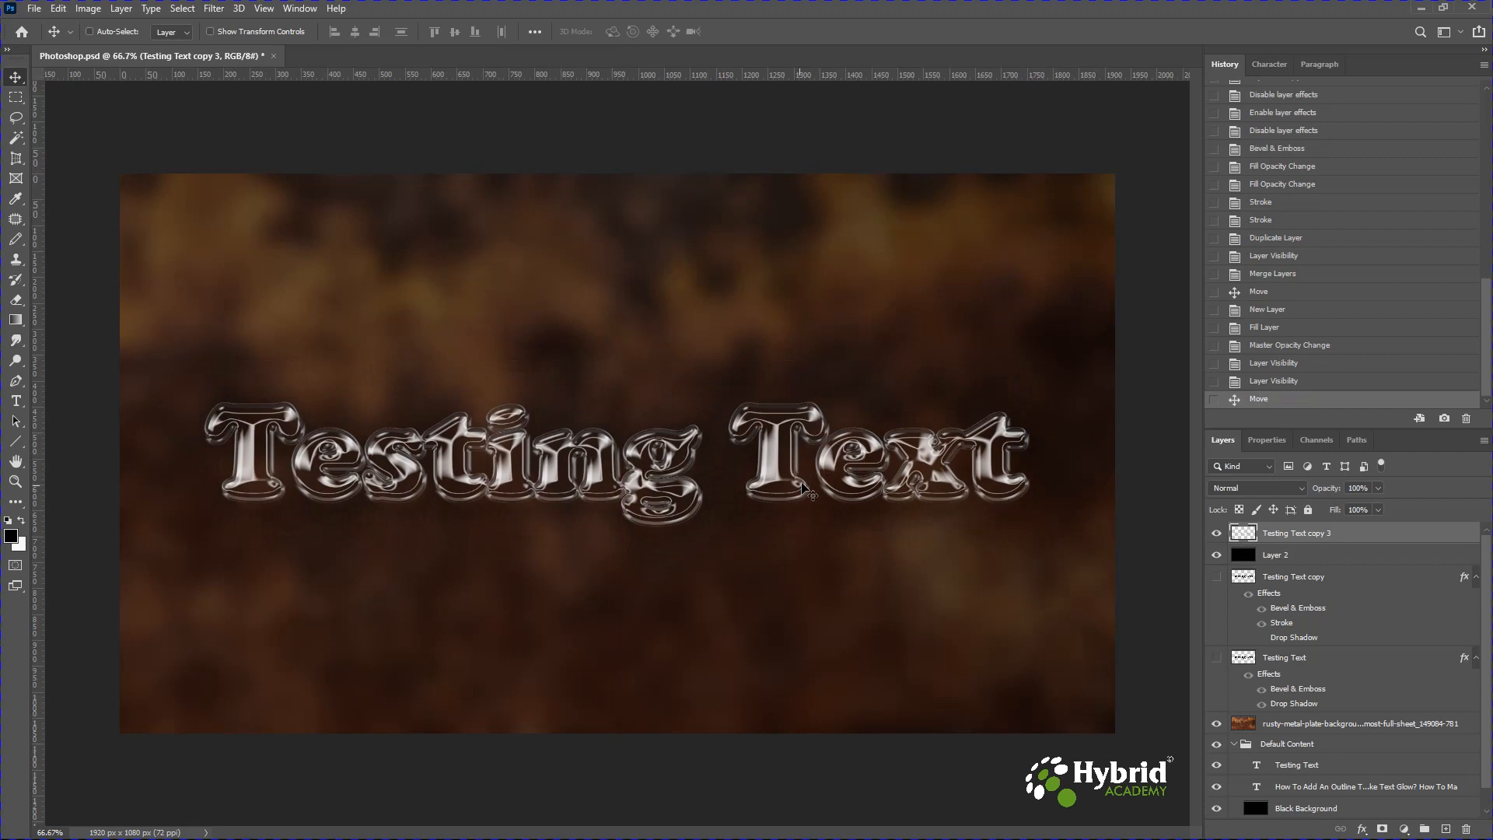